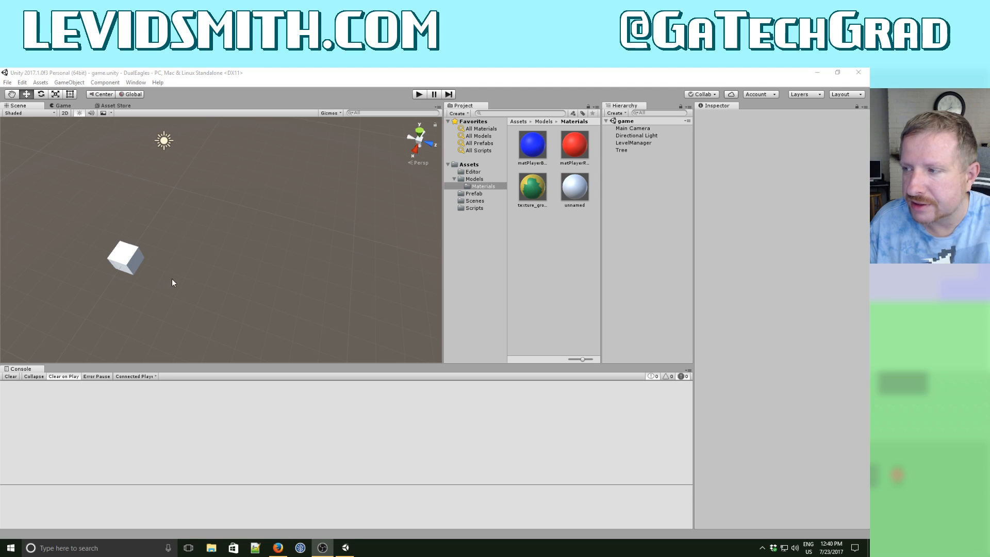
middle_click_drag(181, 280, 250, 285)
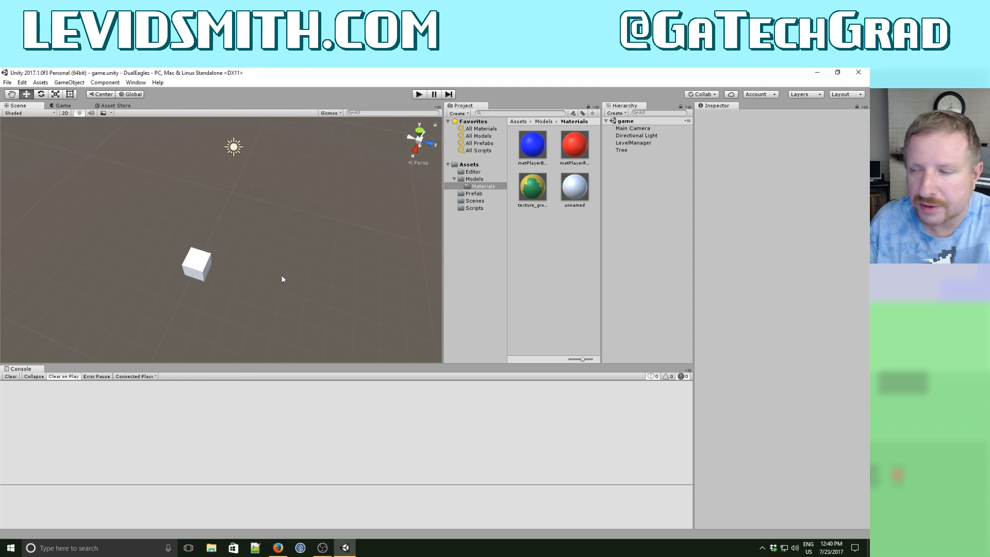
mouse_move(282, 275)
right_mouse_down()
mouse_move(249, 281)
mouse_move(155, 246)
mouse_move(292, 276)
right_mouse_up()
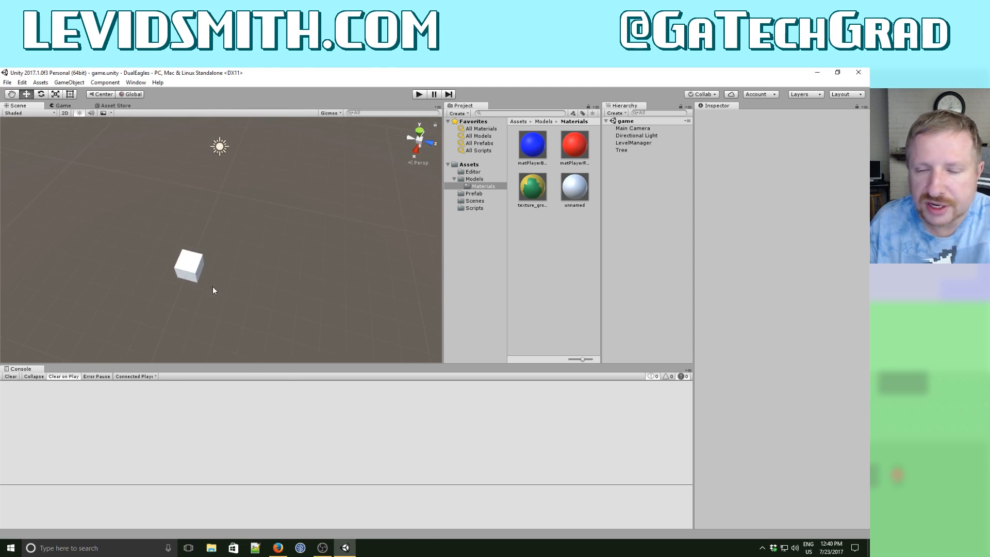
middle_click_drag(212, 287, 266, 249)
mouse_move(273, 260)
right_mouse_down()
mouse_move(213, 244)
mouse_move(278, 268)
mouse_move(260, 256)
right_mouse_up()
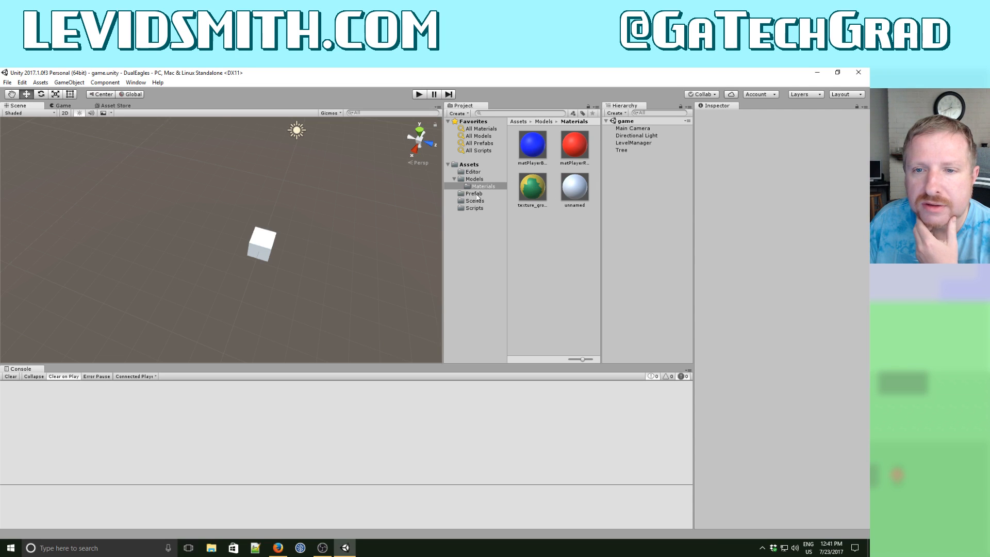
Create a 3D capsule object in the scene and rename it Enemy.
right_click(624, 205)
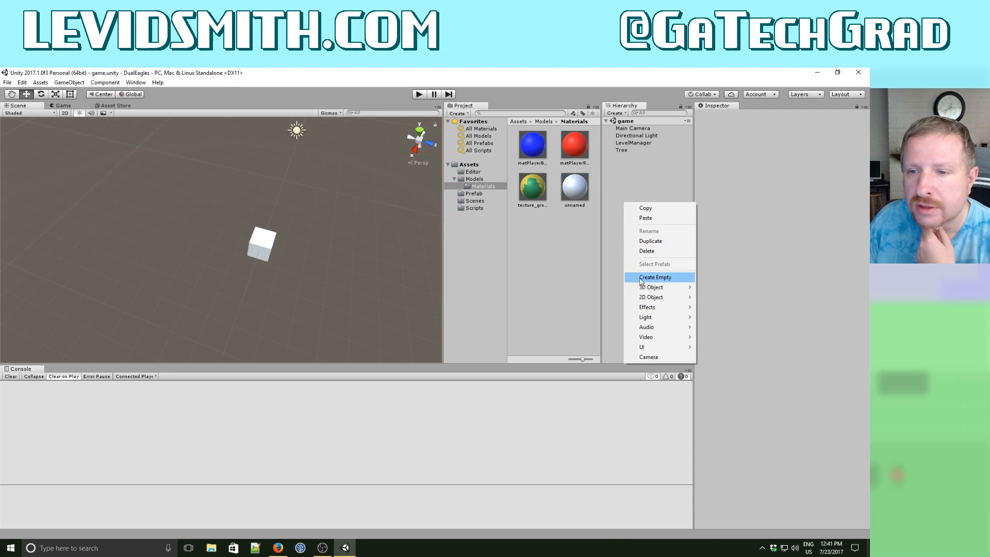
mouse_move(646, 289)
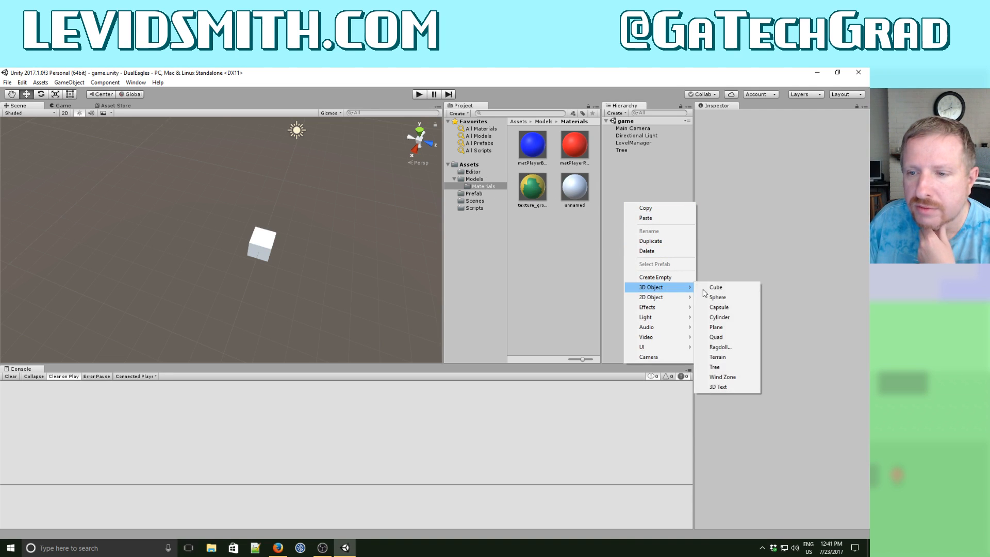
left_click(732, 308)
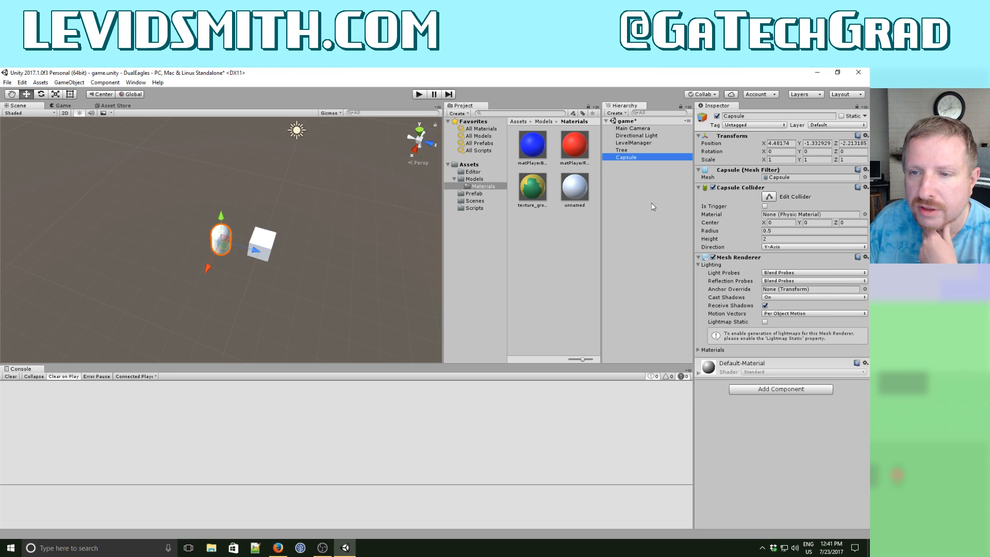
left_click(628, 158)
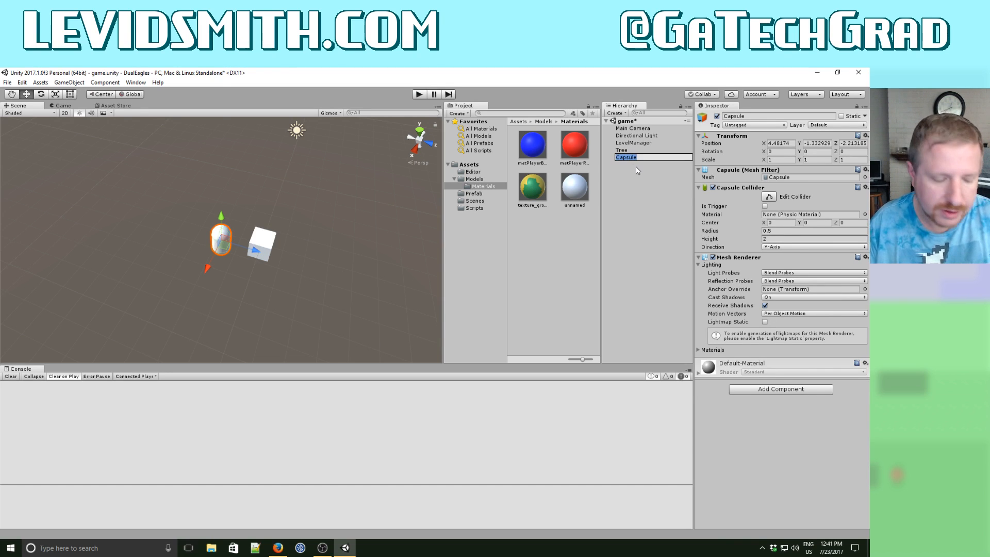
type("Enemy")
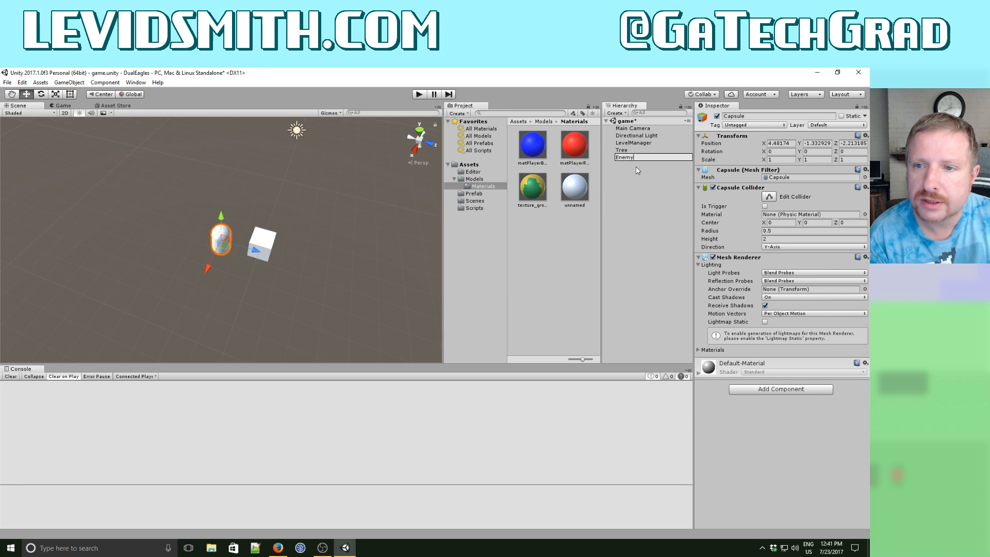
key("Return")
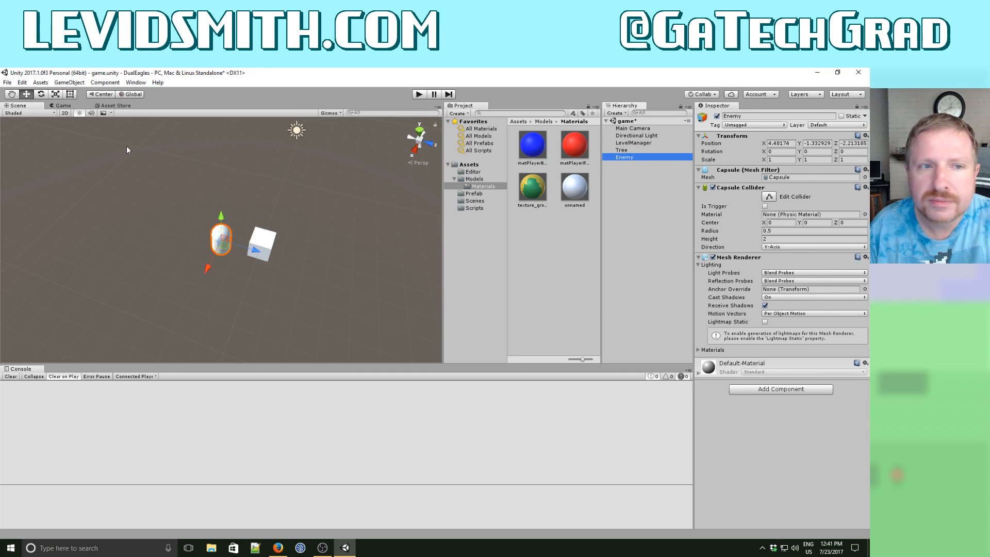
left_click(64, 113)
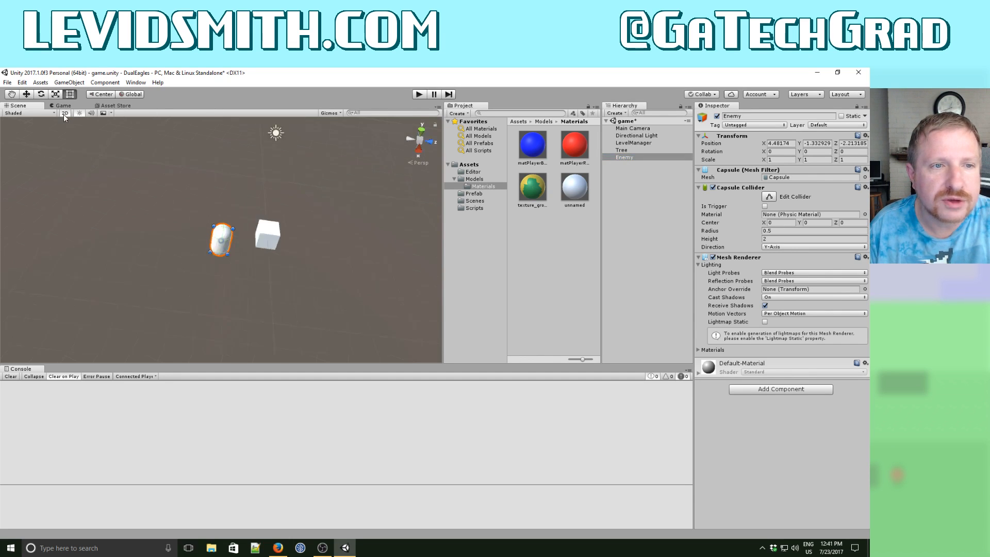
left_click(64, 113)
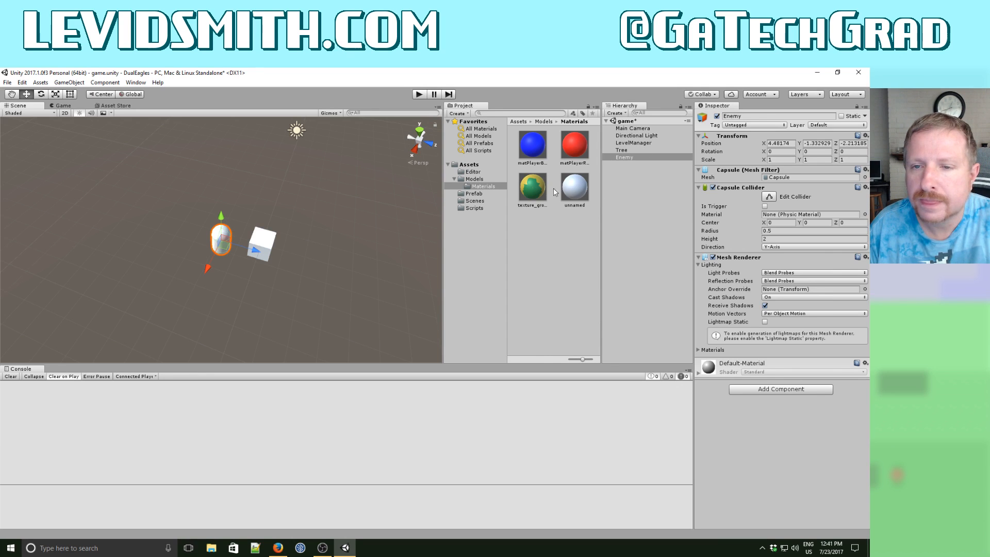
left_click(816, 75)
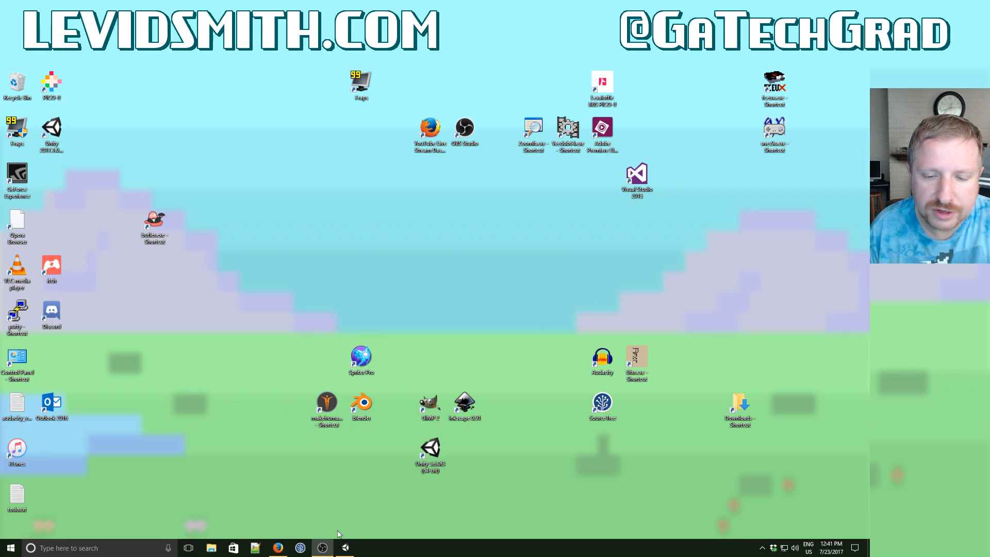
left_click(345, 550)
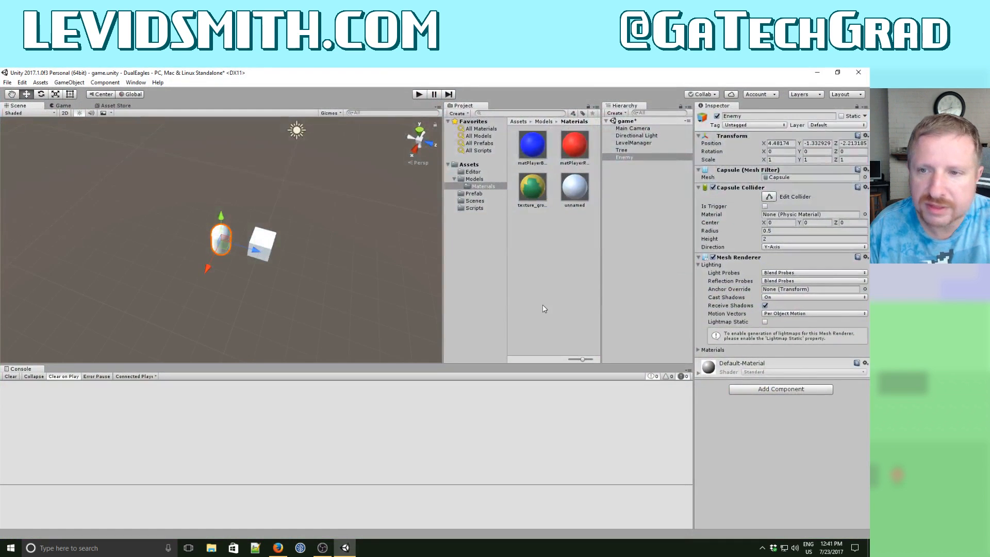
Add the player model from the Models folder as a child of the Enemy object.
left_click(476, 195)
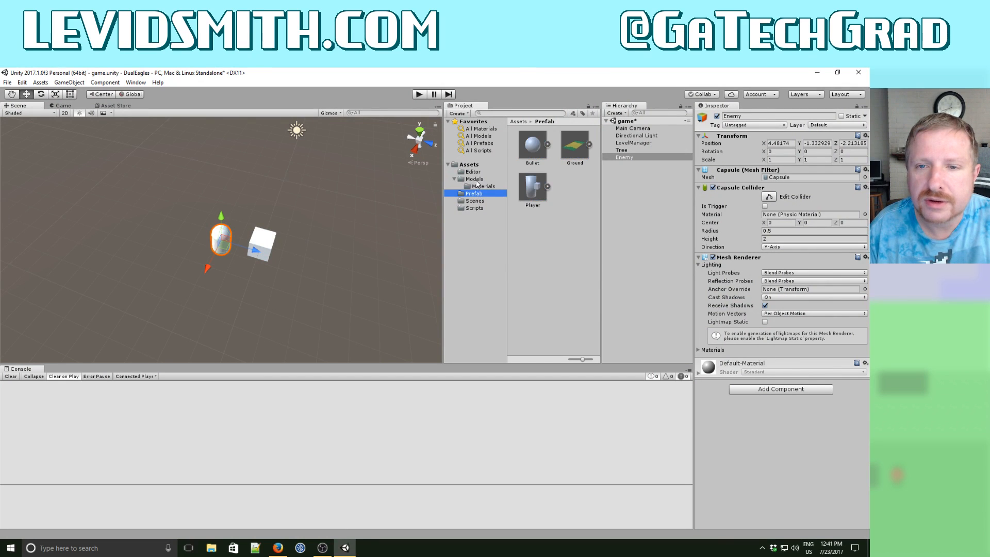
left_click(475, 180)
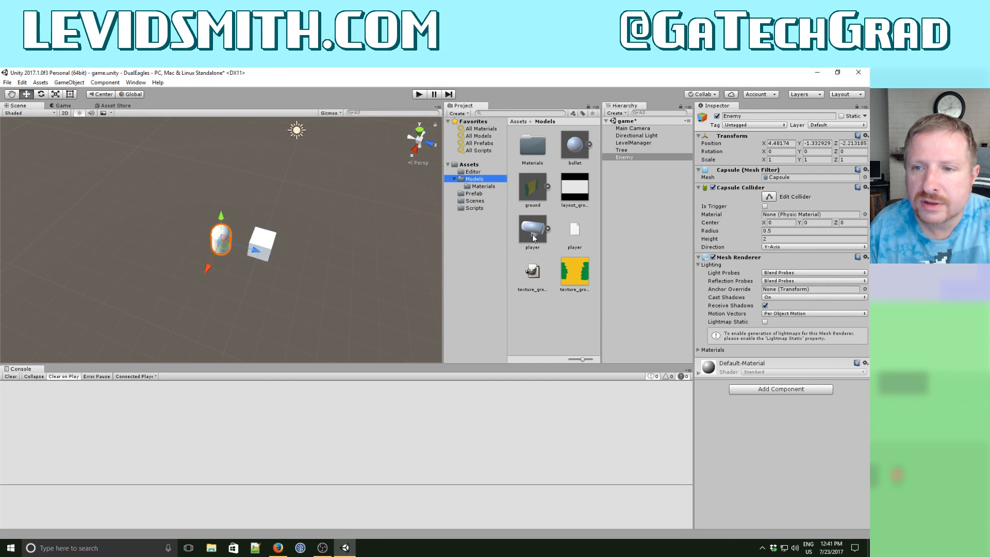
left_click_drag(534, 237, 631, 156)
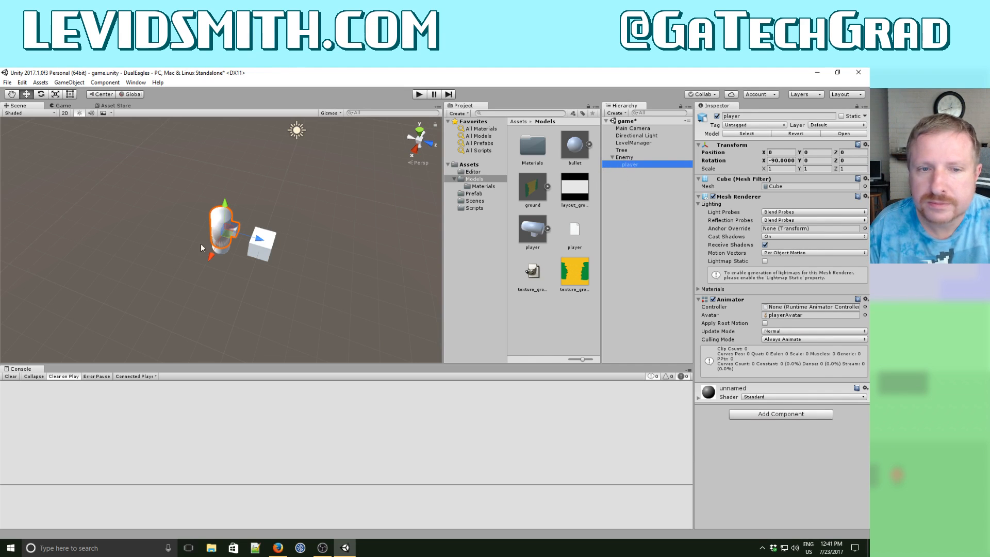
Set the Enemy object's position to 0, 0, 0.
left_click_drag(200, 243, 237, 201, "alt")
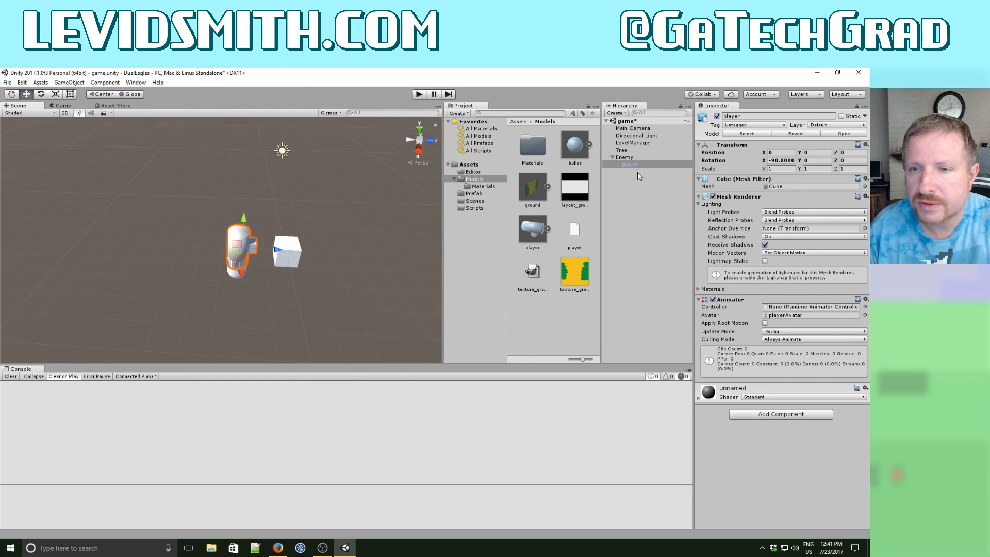
left_click(635, 155)
left_click(780, 143)
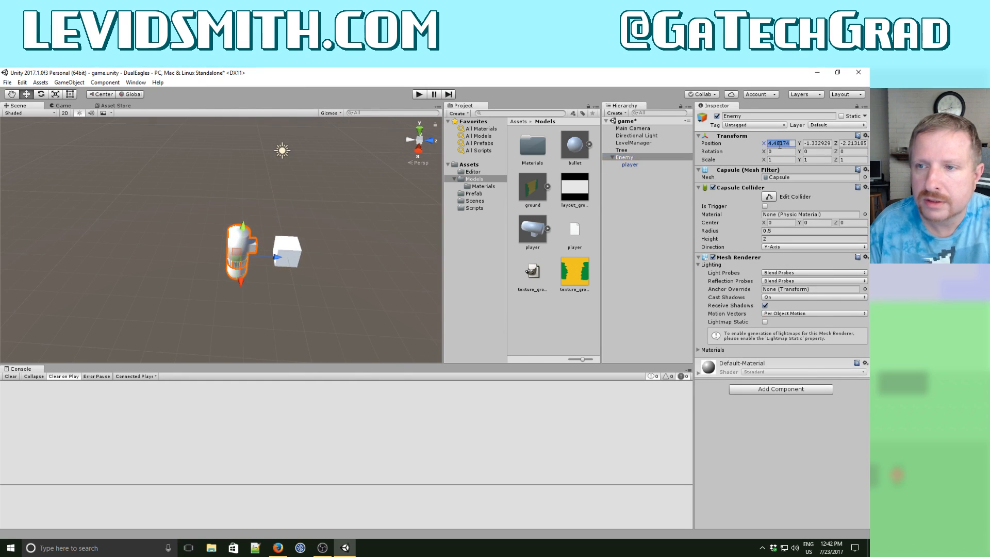
type("0")
key("Tab")
type("0")
key("Tab")
type("0")
key("Tab")
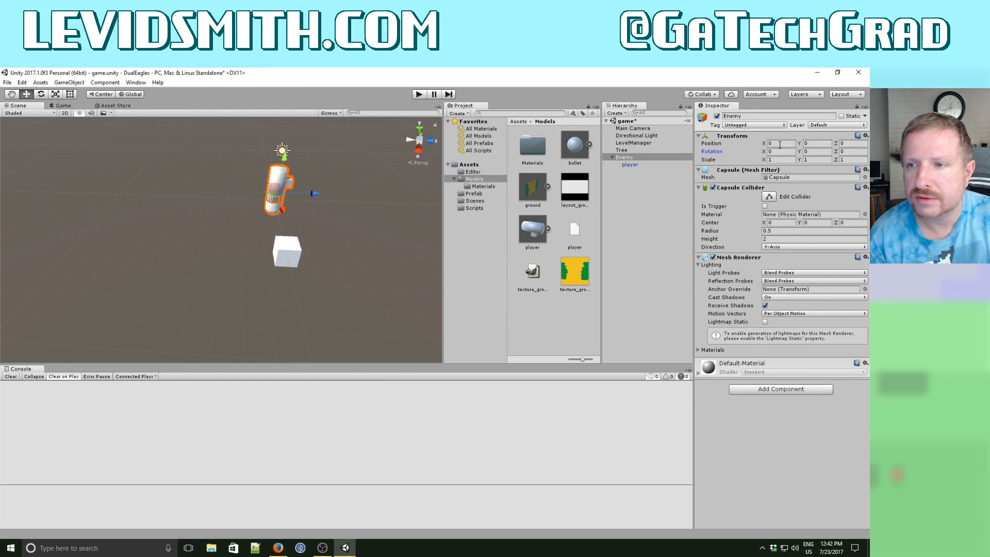
Set the Y center of the Enemy object's Capsule Collider to 1.
scroll(360, 258, "up", 4)
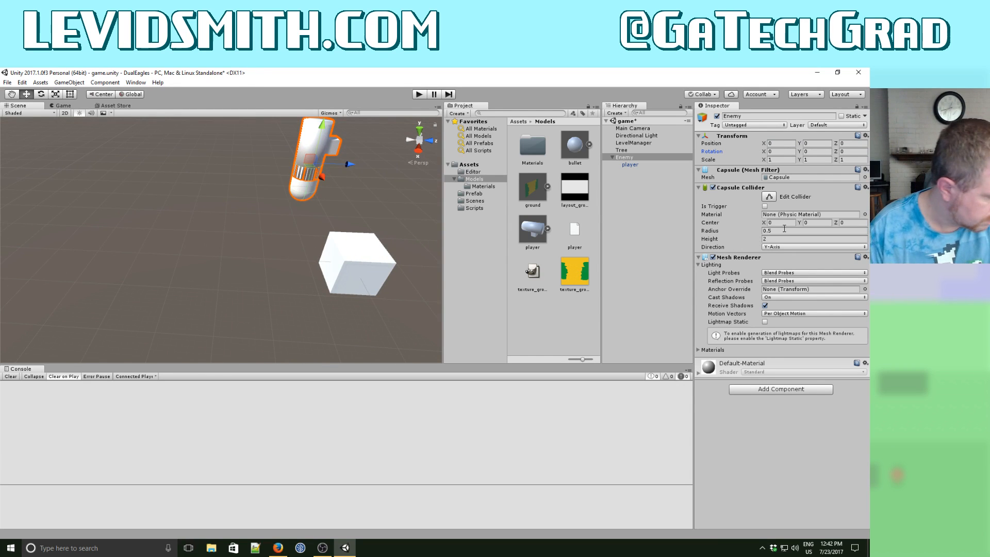
left_click(816, 223)
type("1")
key("Tab")
Remove the Mesh Renderer component from the Enemy object, leaving only the player model to represent it.
scroll(372, 220, "up", 2)
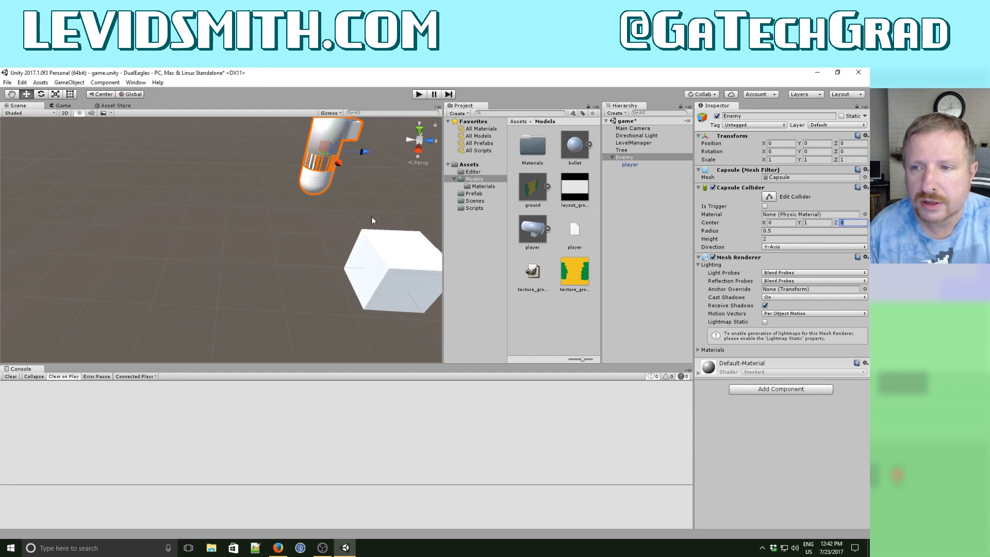
scroll(372, 220, "down", 2)
left_click(866, 256)
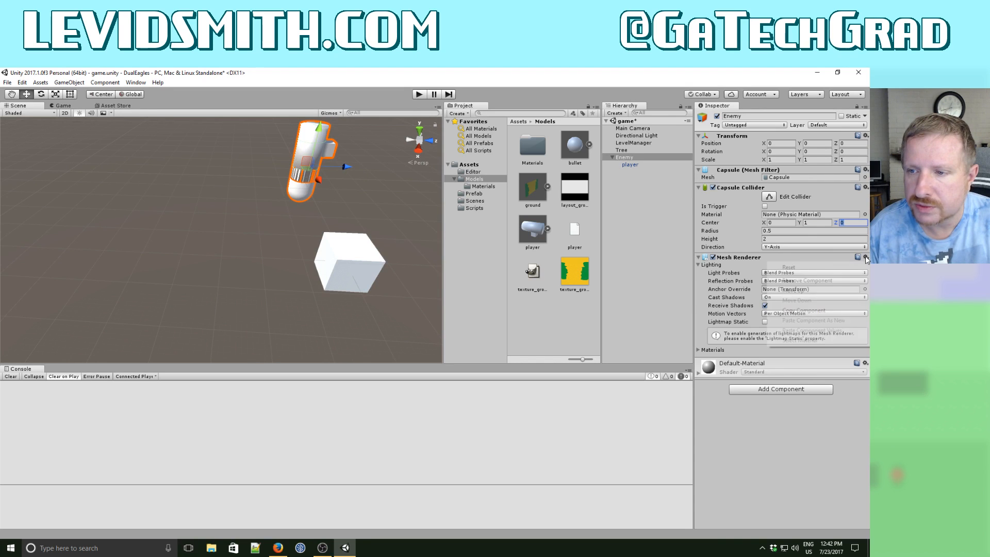
left_click(824, 281)
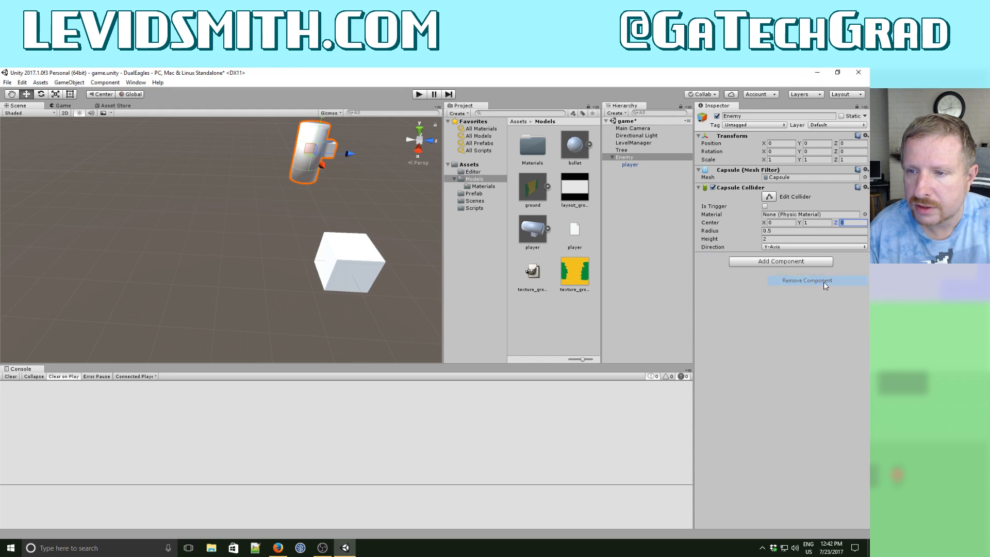
left_click_drag(435, 253, 400, 201, "alt")
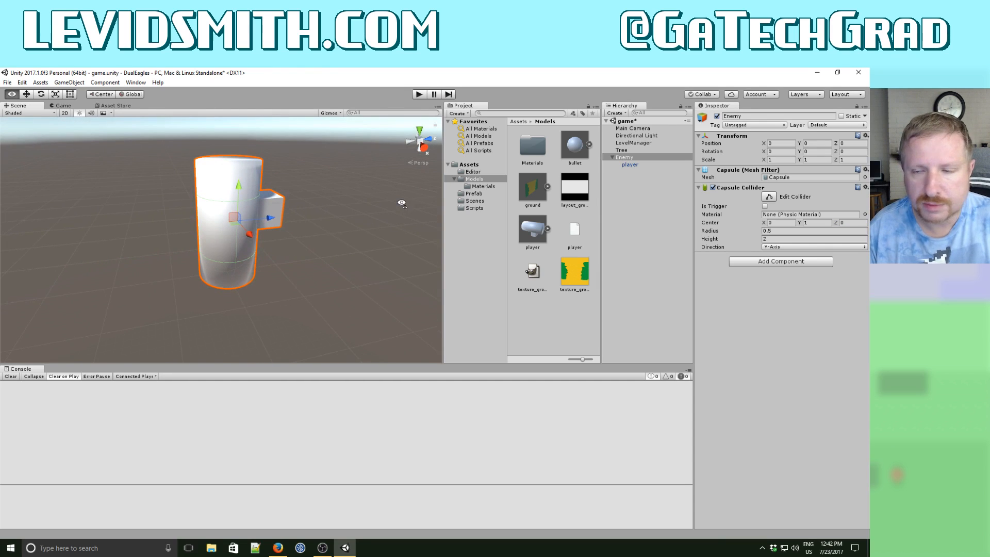
left_click(630, 157)
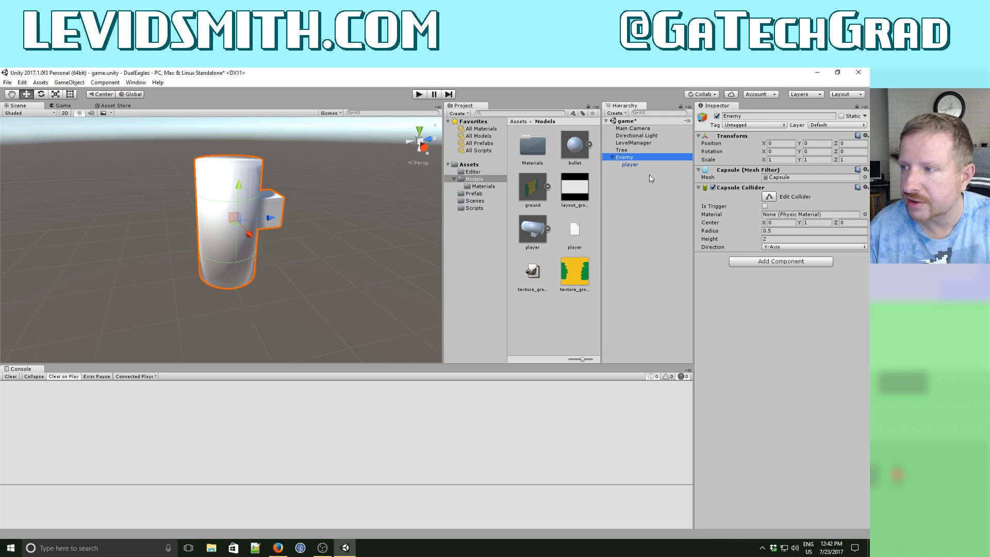
left_click(630, 165)
left_click(630, 157)
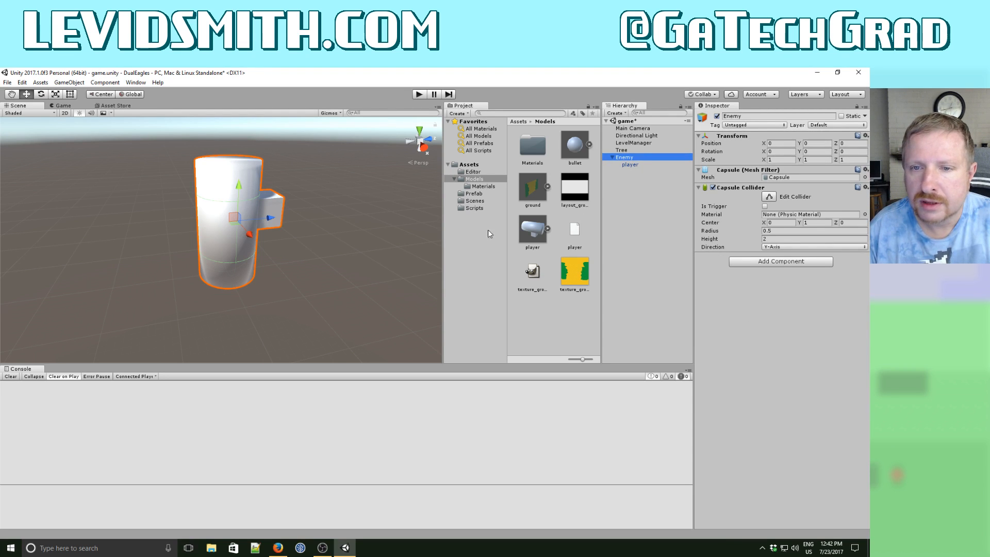
left_click(475, 194)
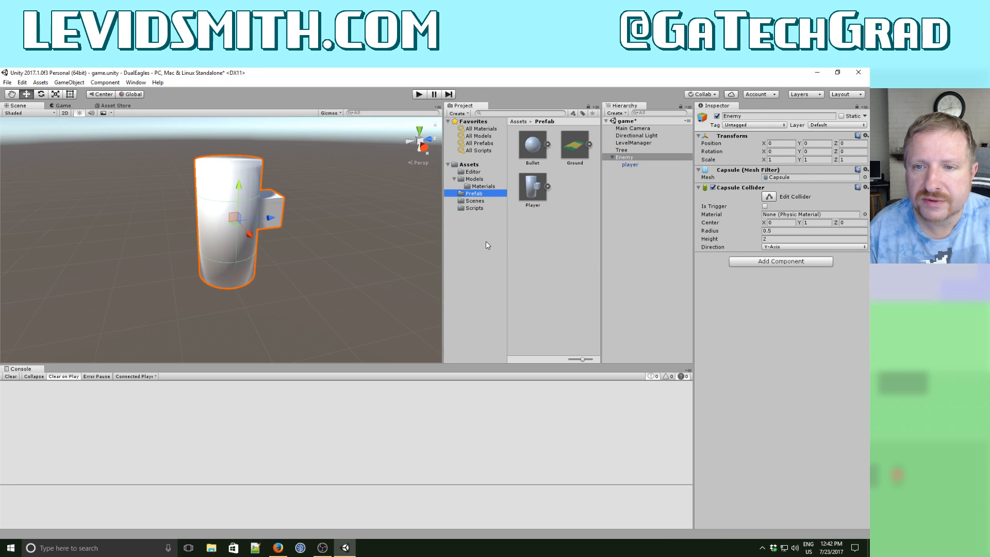
left_click_drag(478, 209, 477, 199)
left_click(476, 196)
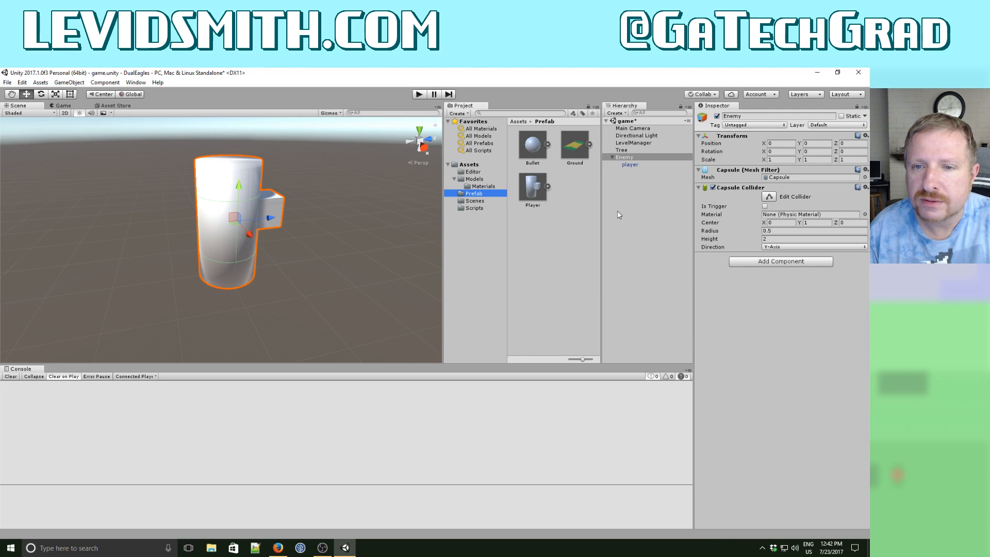
left_click(637, 164)
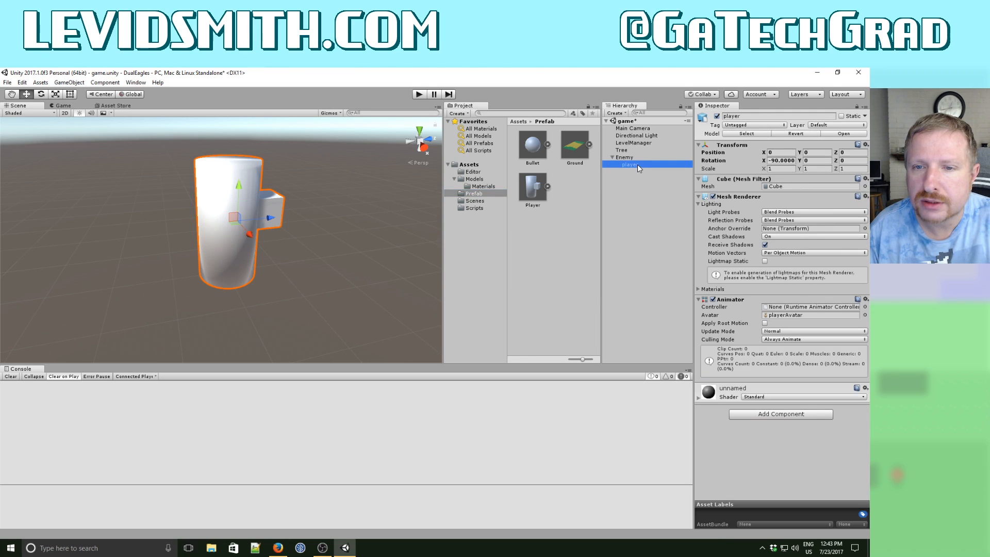
Create a new material named matEnemy in the Materials folder inside Models.
left_click(483, 186)
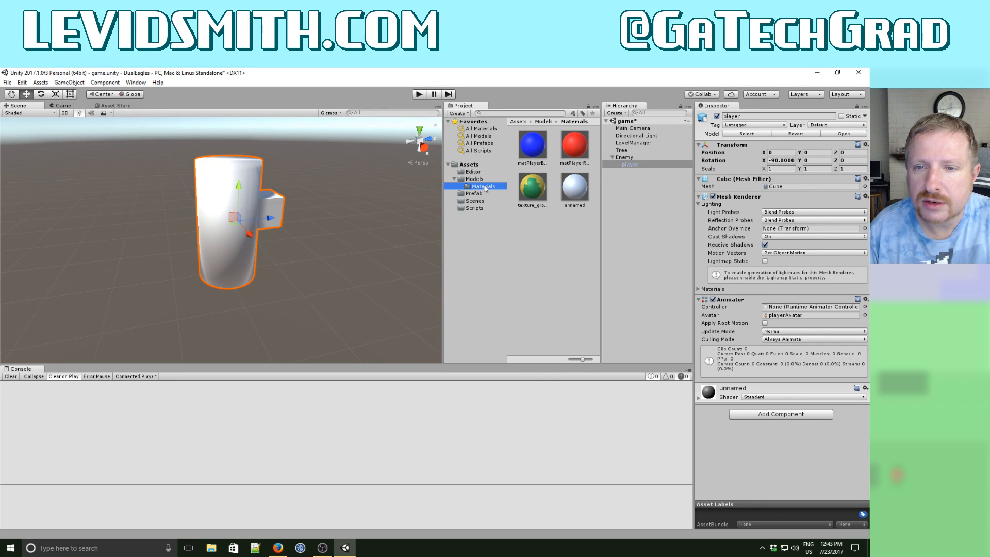
right_click(540, 241)
mouse_move(562, 246)
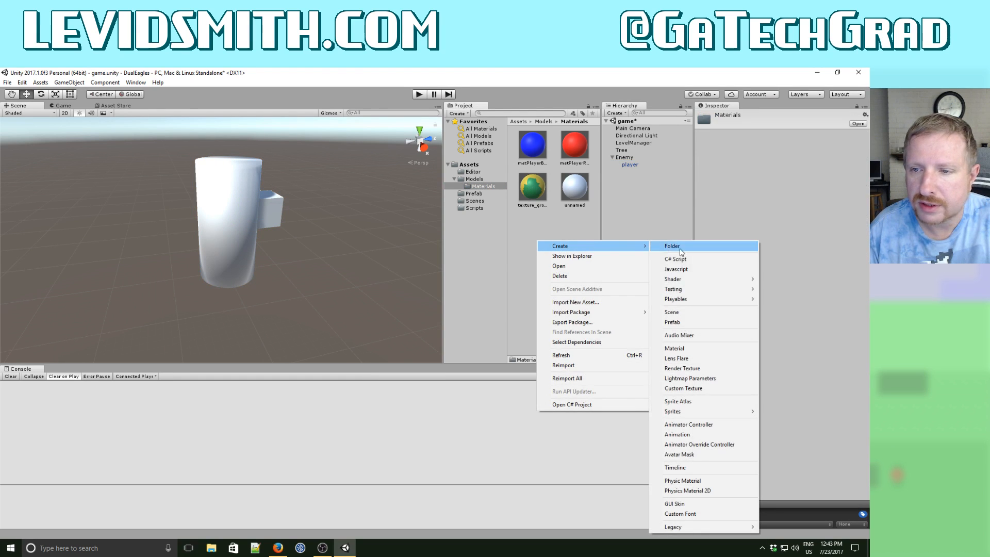
left_click(676, 348)
type("matEnemy")
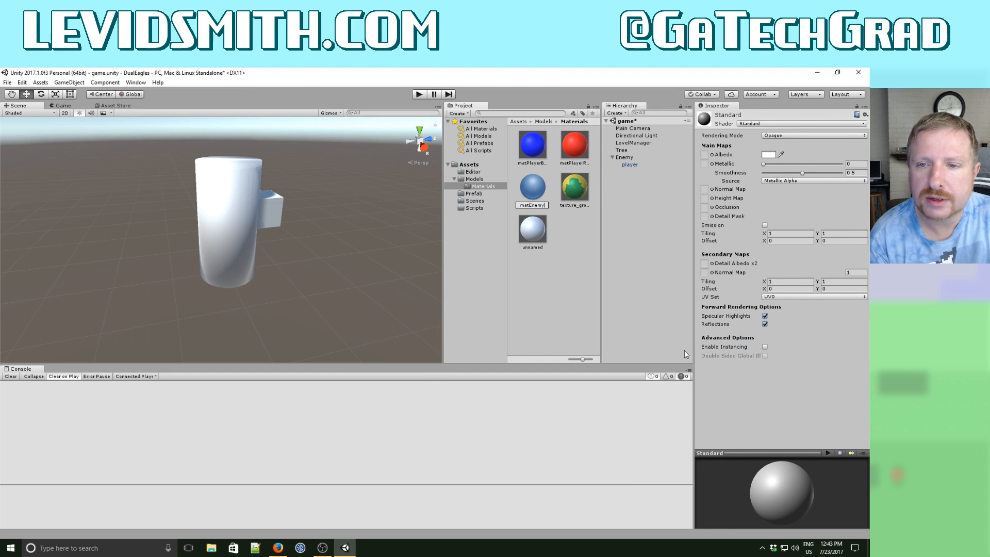
key("Return")
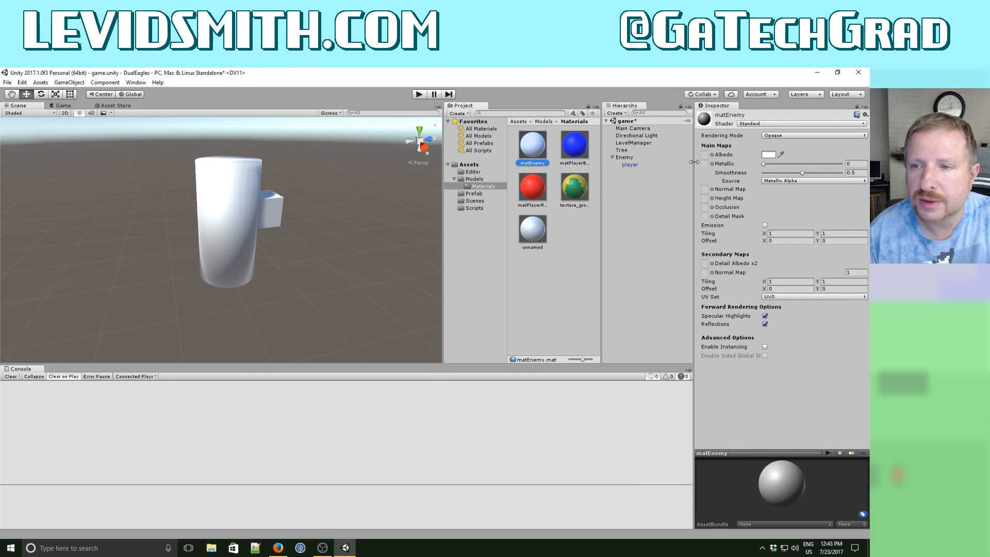
Set matEnemy's albedo to a dark green (H 131, S 255, V 160) and apply the material to the Enemy's player model.
left_click(768, 155)
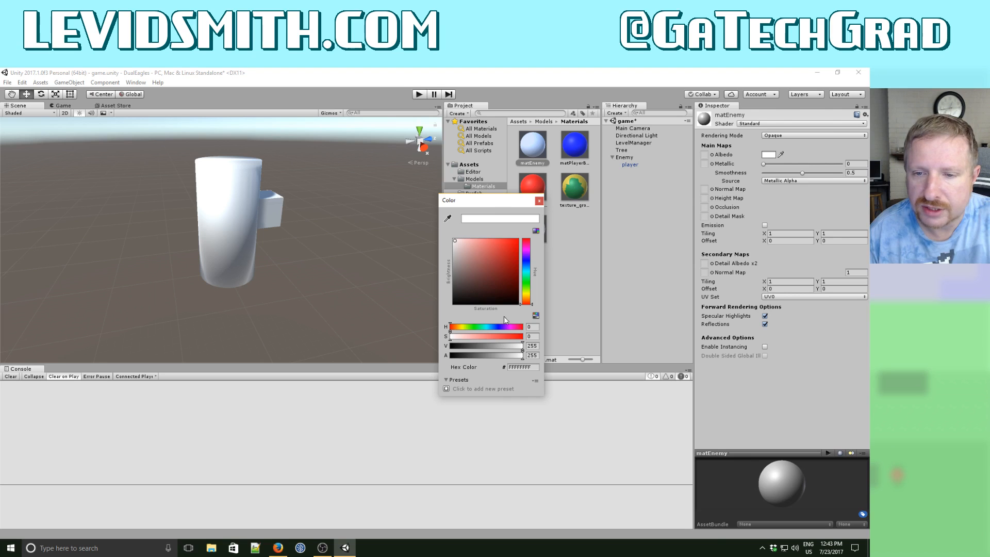
left_click(476, 328)
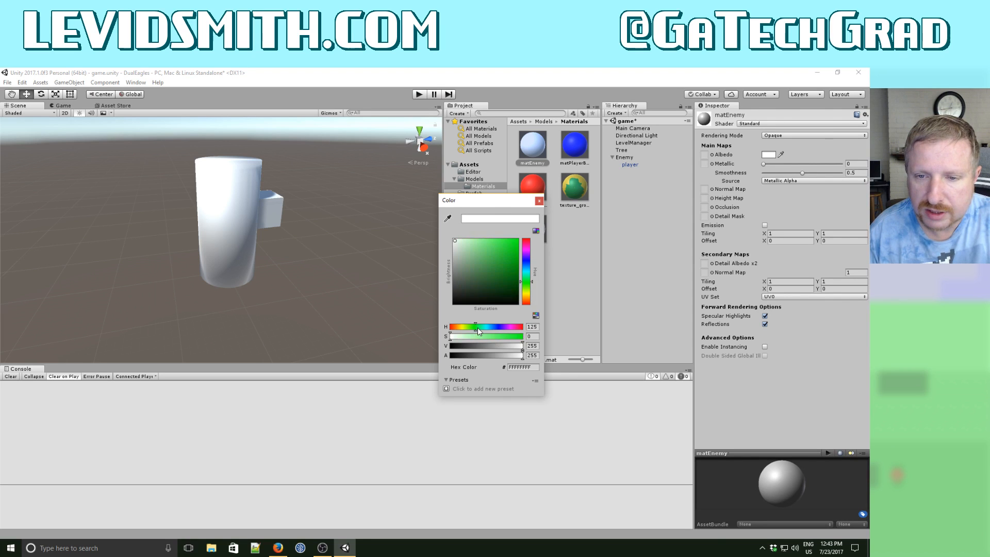
mouse_move(497, 337)
left_mouse_down()
mouse_move(524, 336)
mouse_move(485, 345)
mouse_move(497, 346)
left_mouse_up()
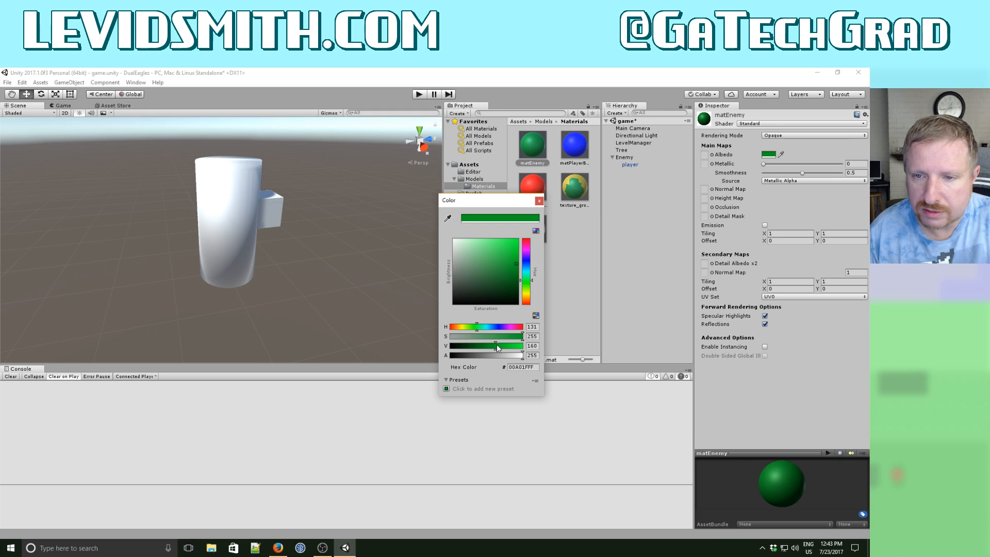
left_click(539, 201)
left_click_drag(537, 151, 630, 164)
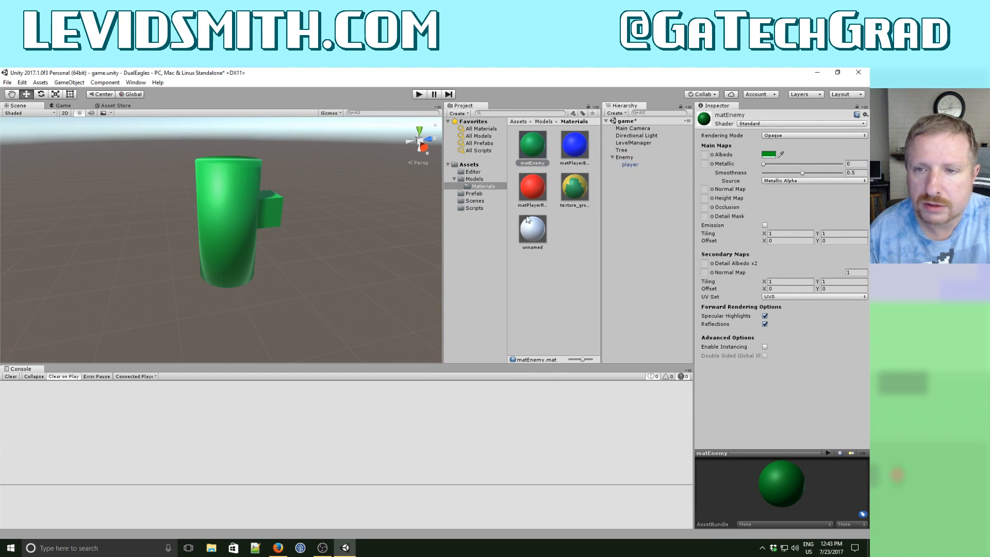
Create a new C# script named Enemy in the Scripts folder.
left_click(474, 208)
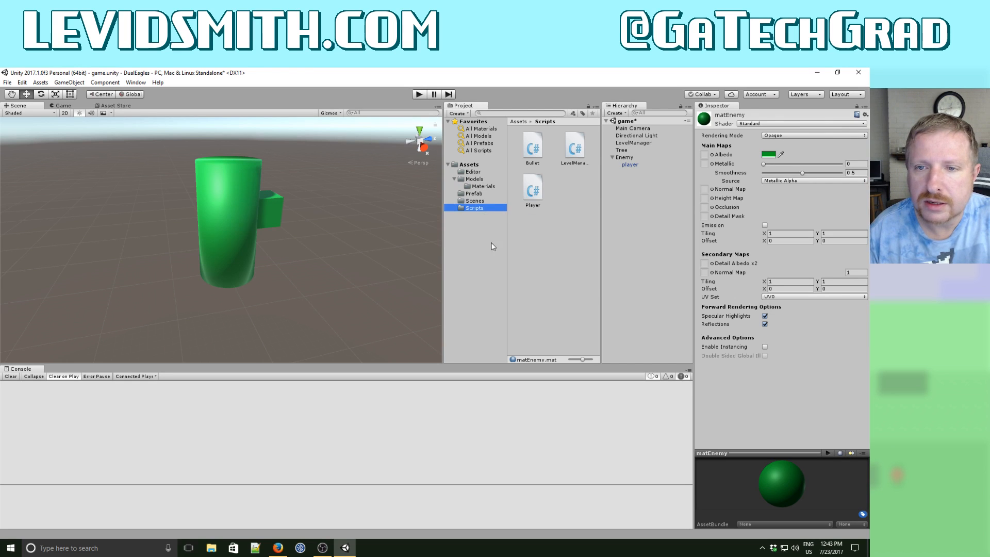
right_click(545, 233)
mouse_move(562, 238)
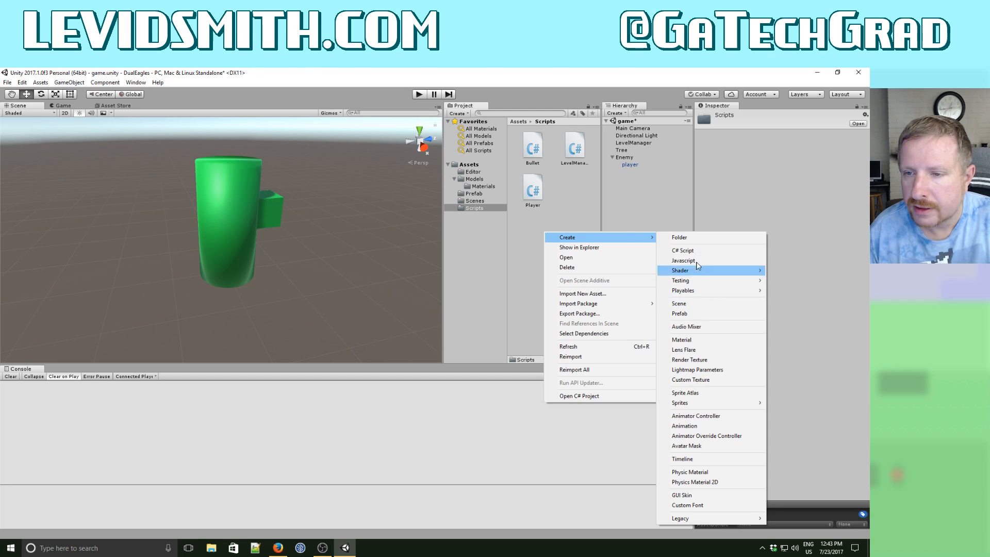
left_click(678, 249)
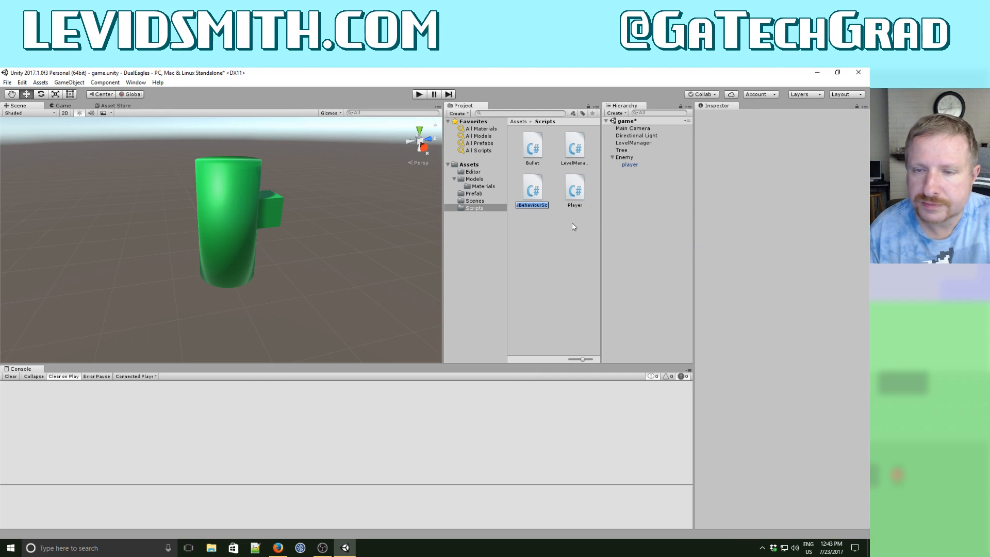
type("Enemy")
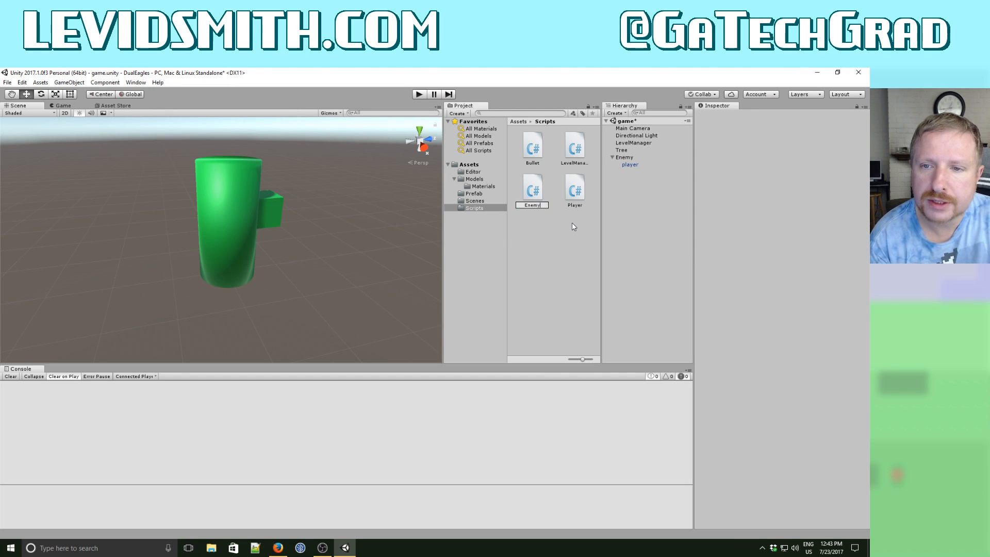
key("Return")
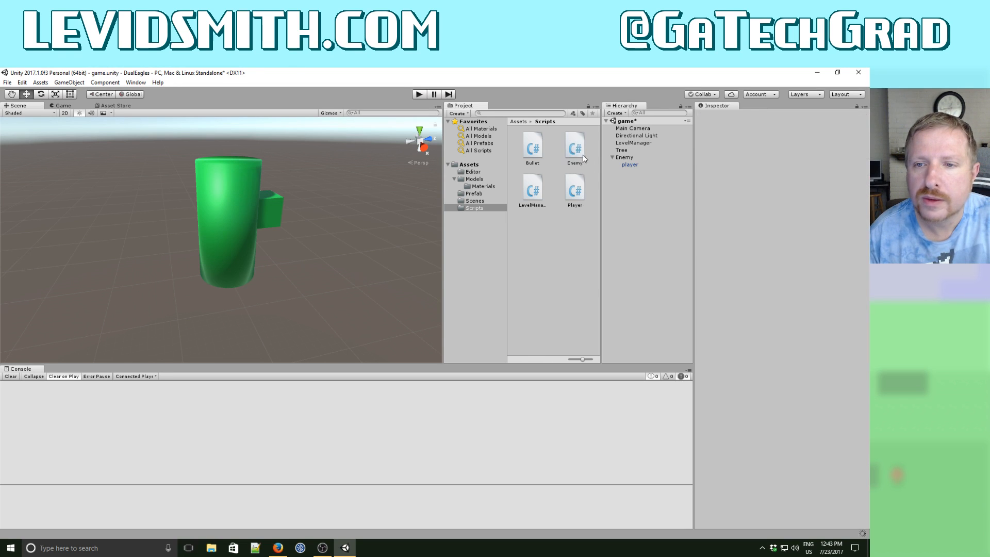
Open the Enemy script in Visual Studio and declare the field int iHealth; at the start of the Enemy class.
double_click(581, 151)
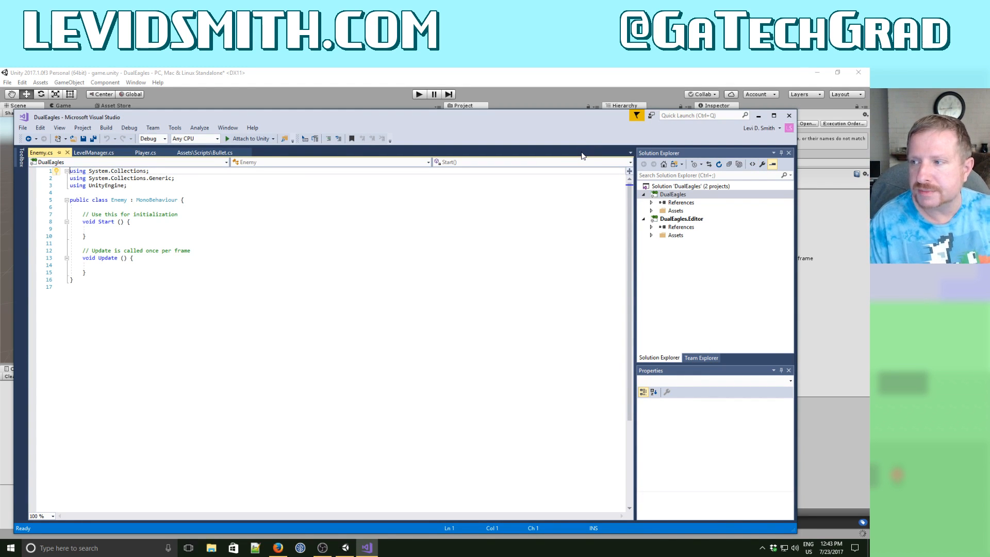
left_click(119, 201)
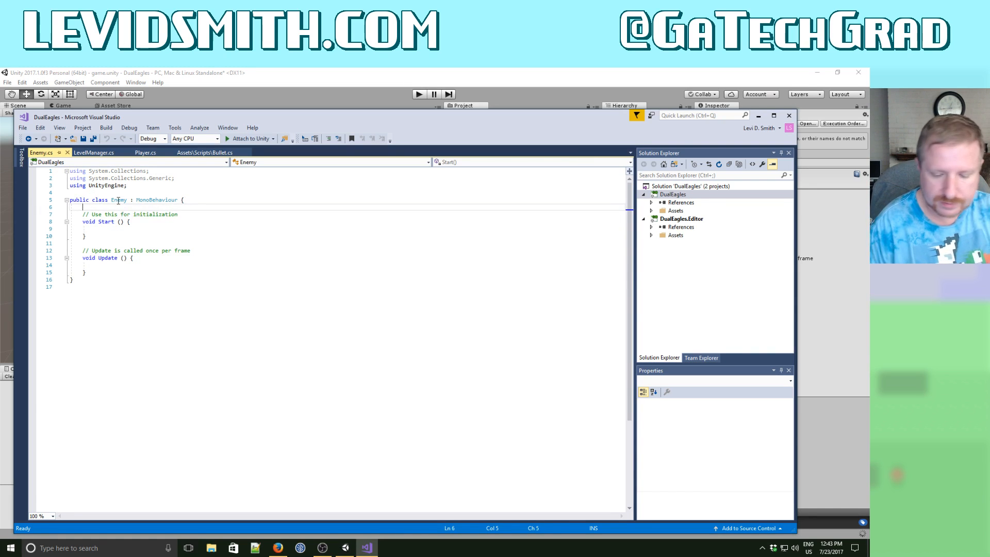
key("Return")
key("Up")
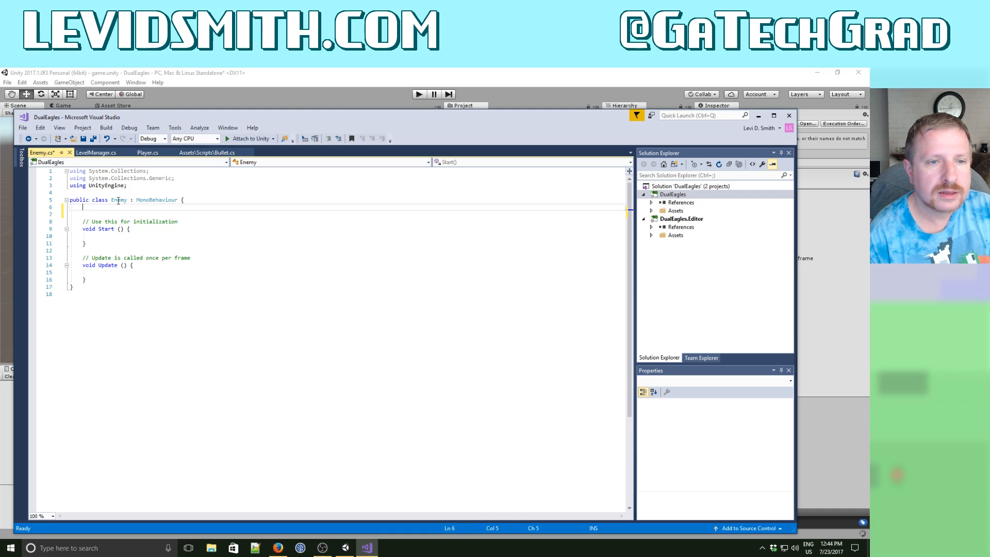
key("Return")
type("int iHe")
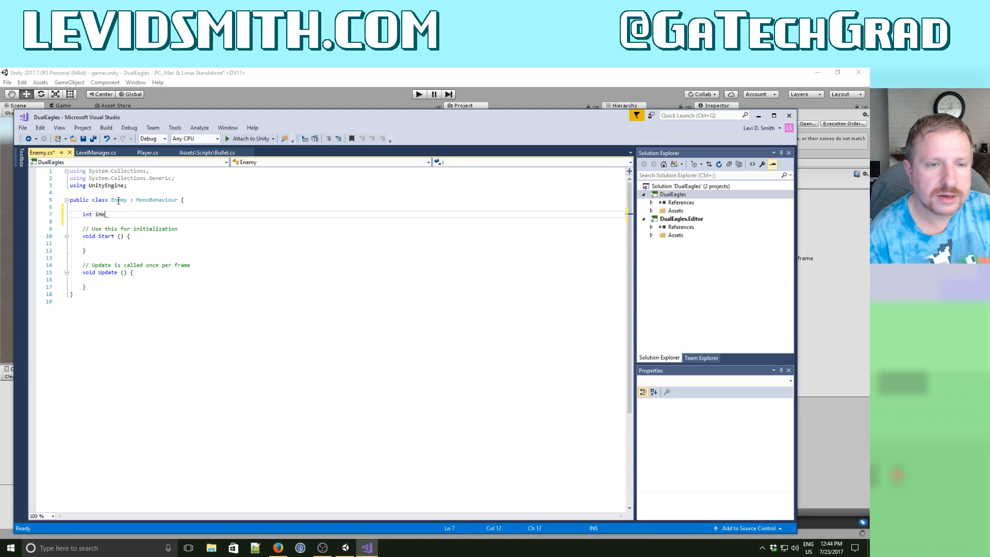
type("alth;")
Initialize iHealth to 3 in the Start method and save the Enemy script.
key("Down")
key("Down")
key("Down")
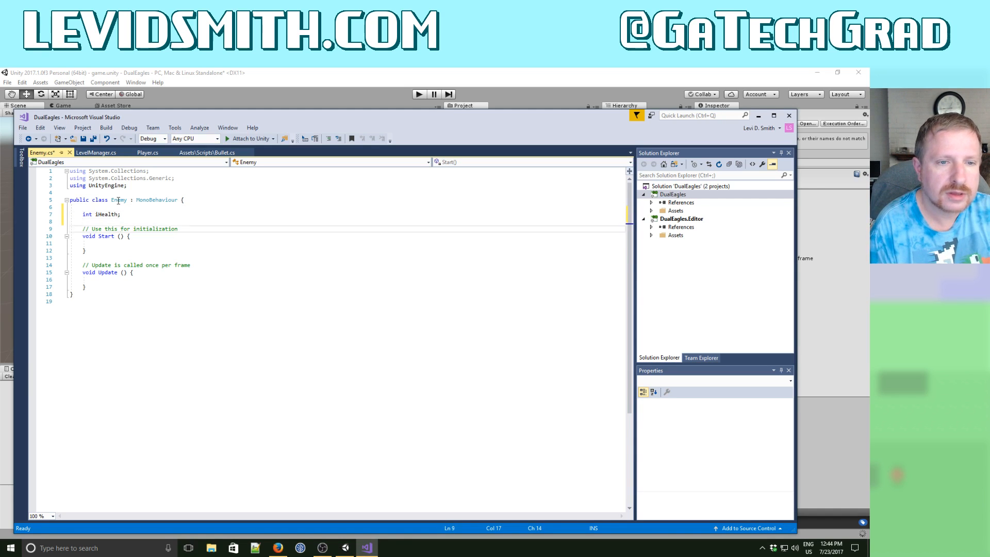
key("End")
key("Return")
type("iHealth")
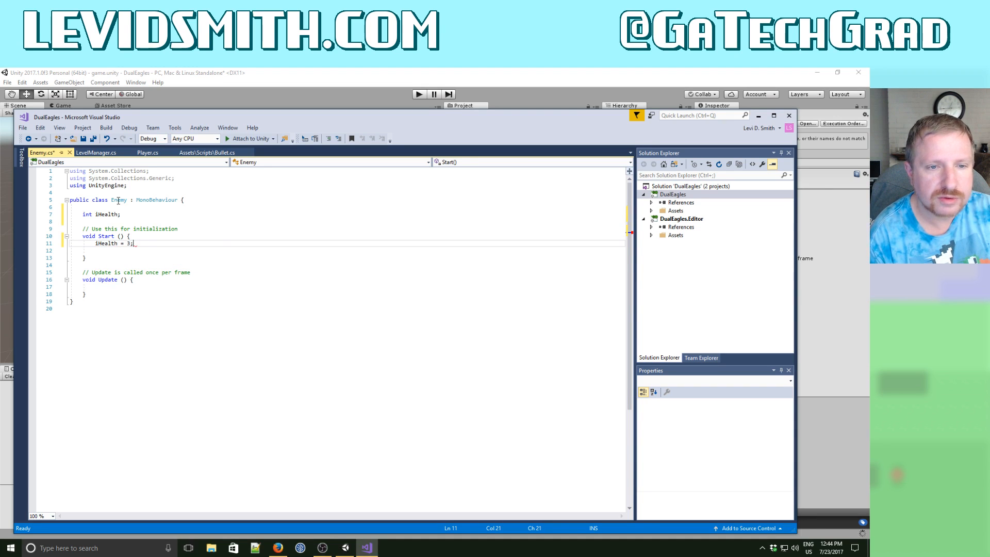
left_click(84, 139)
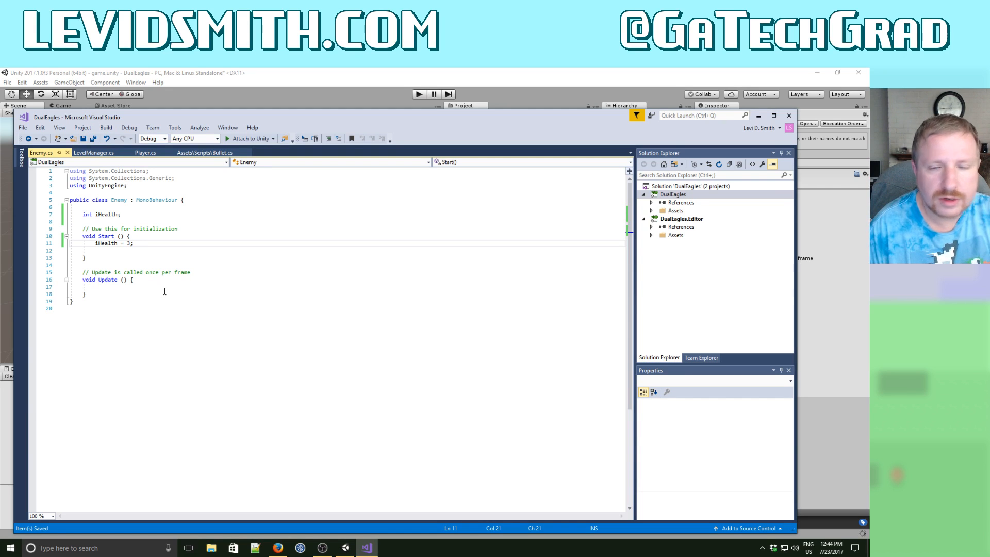
Add a call to moveTowardsPlayer() in the Update method of the Enemy class.
left_click(142, 287)
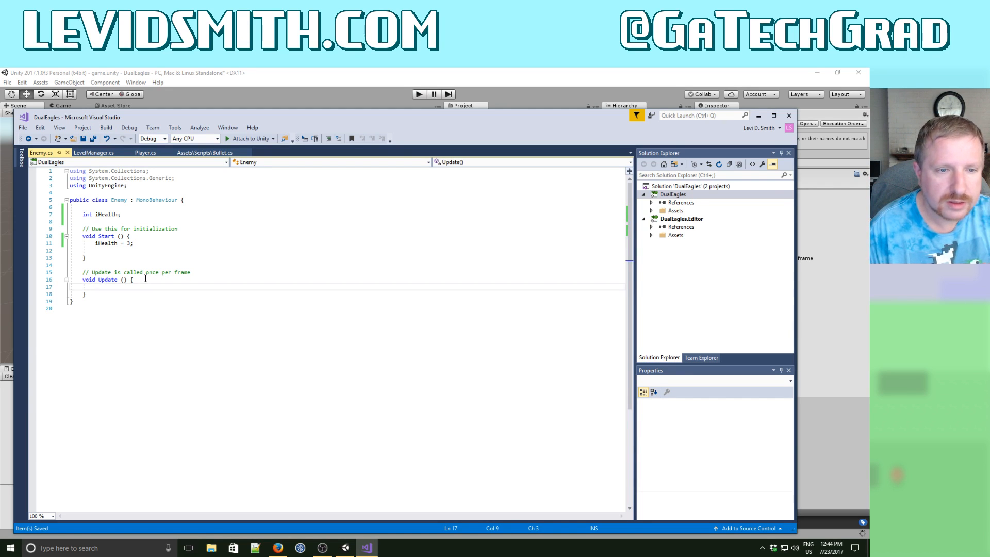
left_click(145, 278)
key("Return")
type("m")
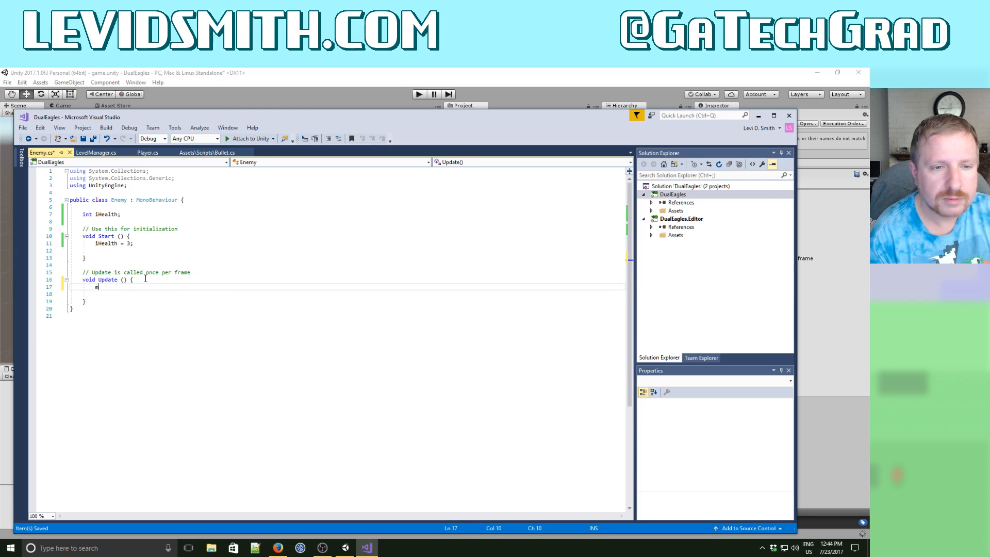
type("oveTowards")
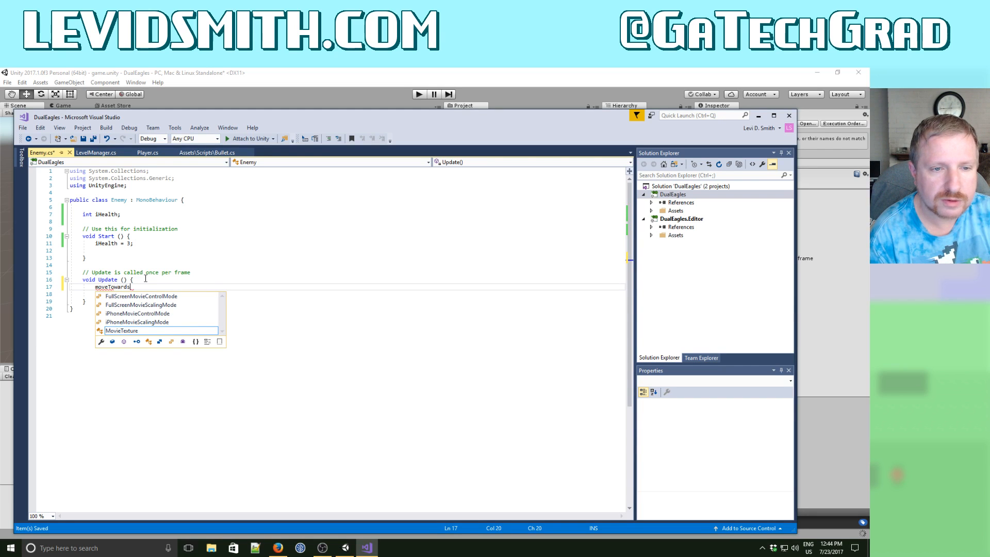
type("Player();")
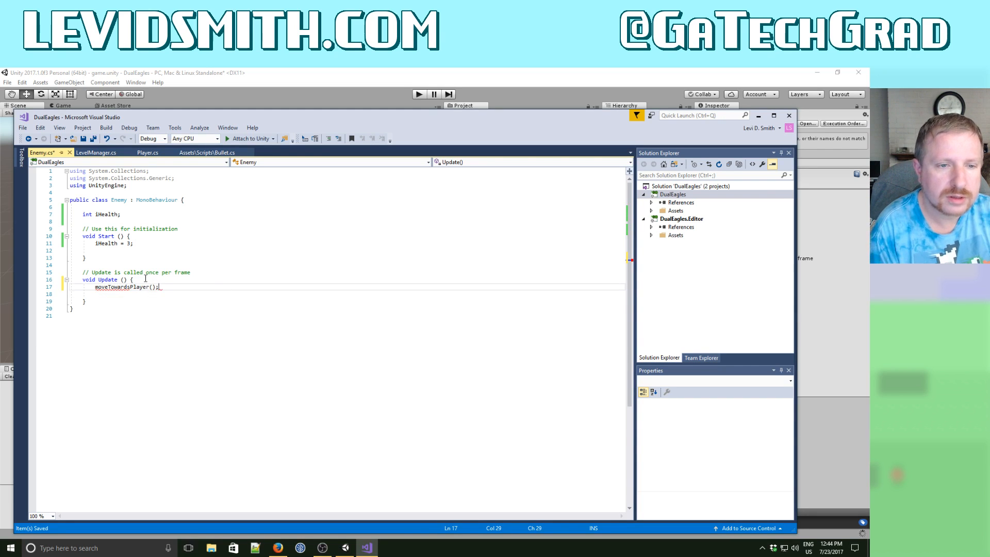
Add an empty private void moveTowardsPlayer() method below Update in the Enemy class.
key("Down")
key("Down")
key("Return")
key("Return")
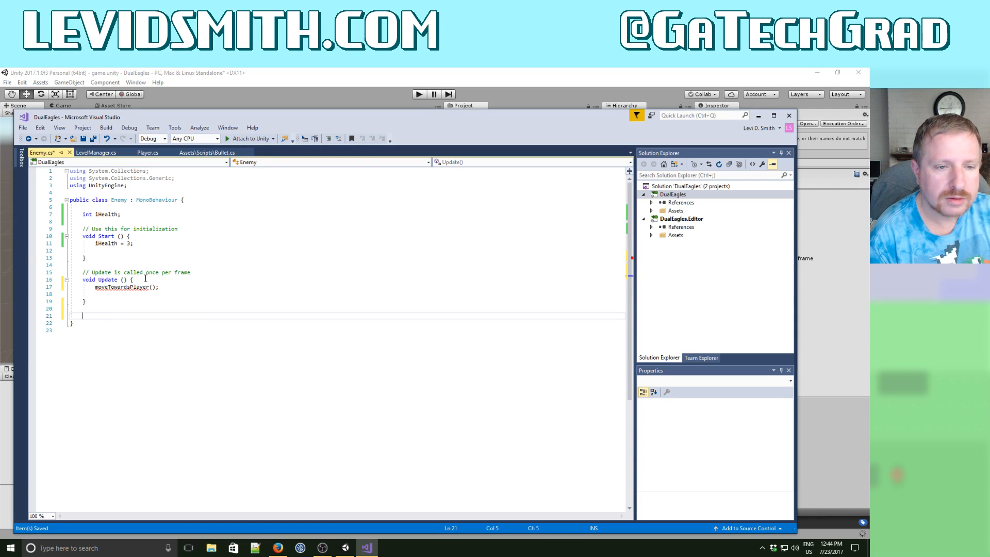
type("private voi")
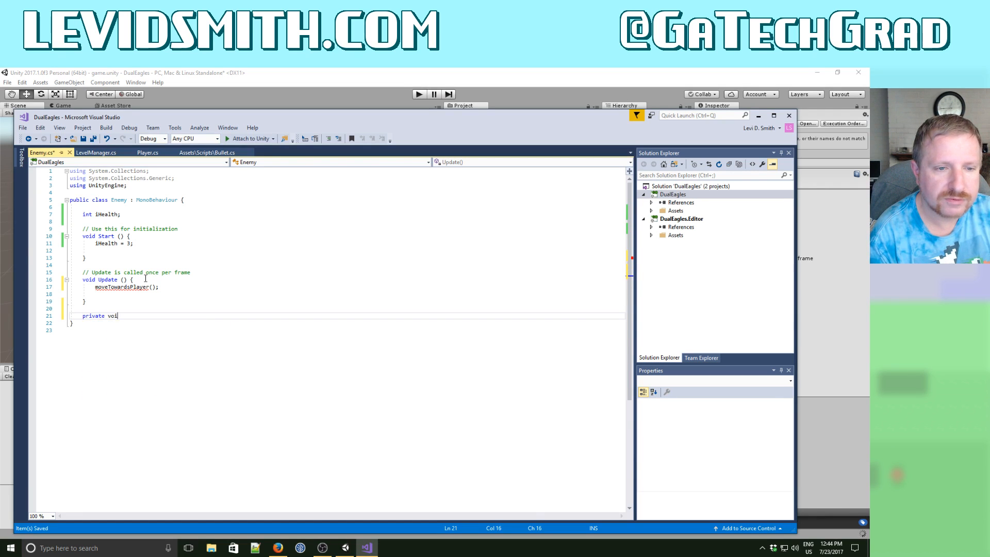
type("d moveTo")
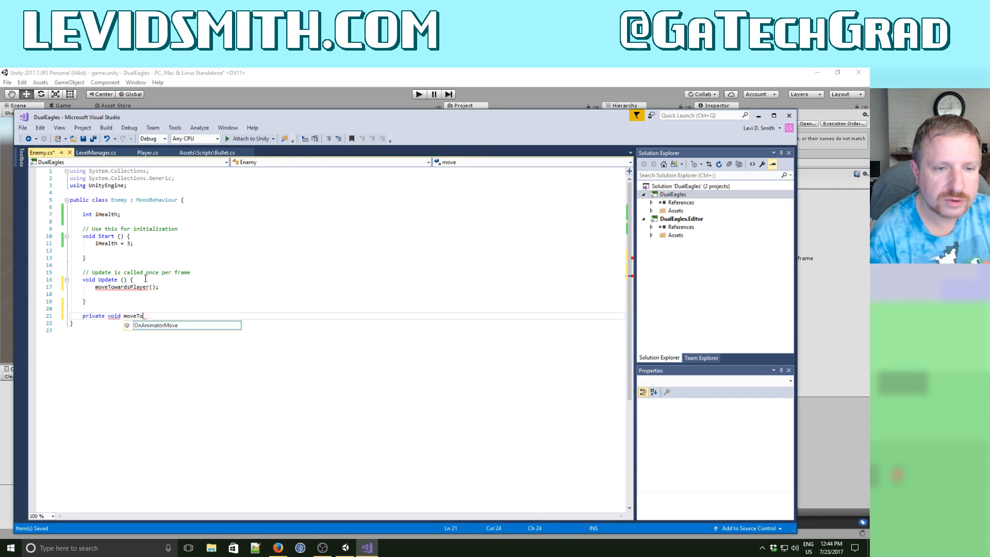
type("wardsPlaye")
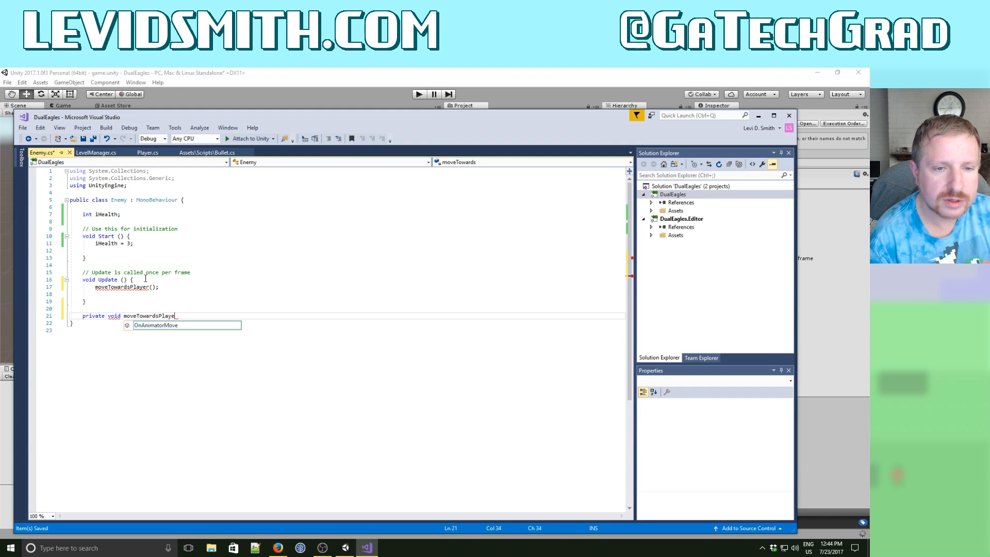
type("r() {")
key("Return")
key("Return")
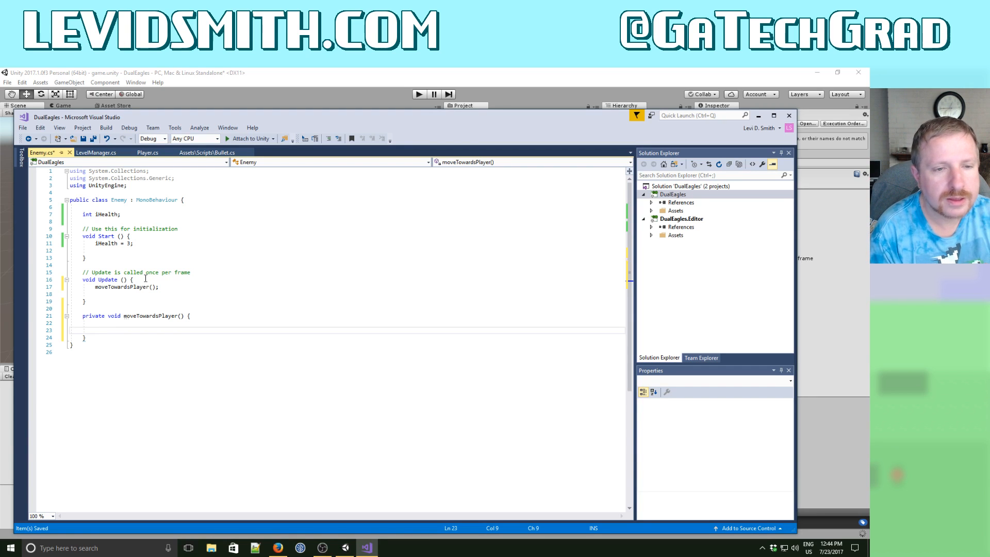
In moveTowardsPlayer(), declare a GameObject[] array named gobjPlayers and begin its assignment with GameObject.Find.
key("Up")
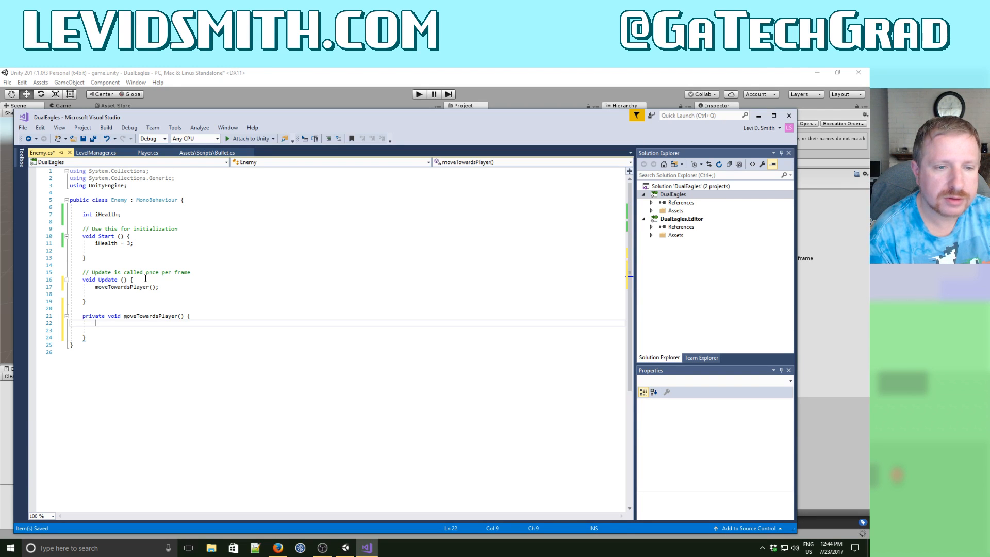
type("ameObje")
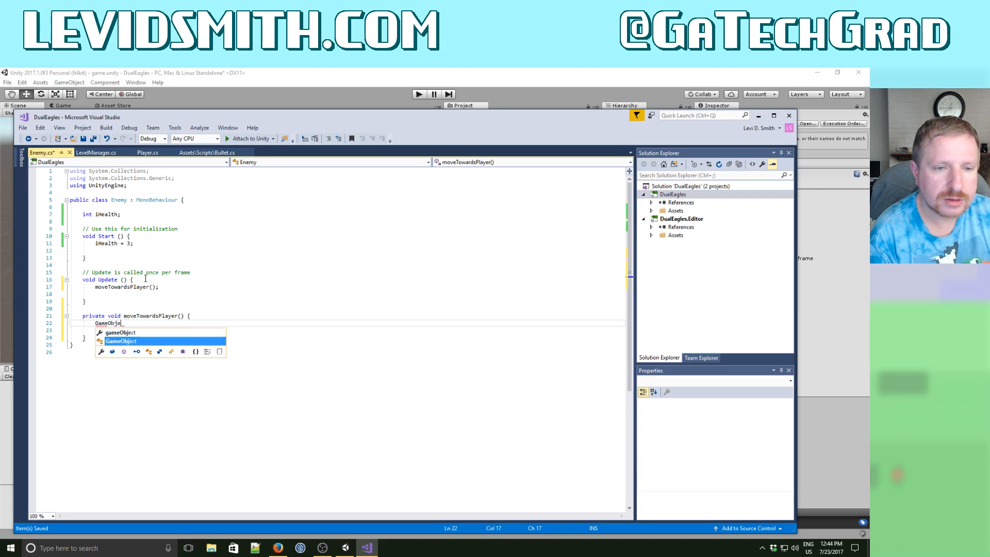
type("ct[] ")
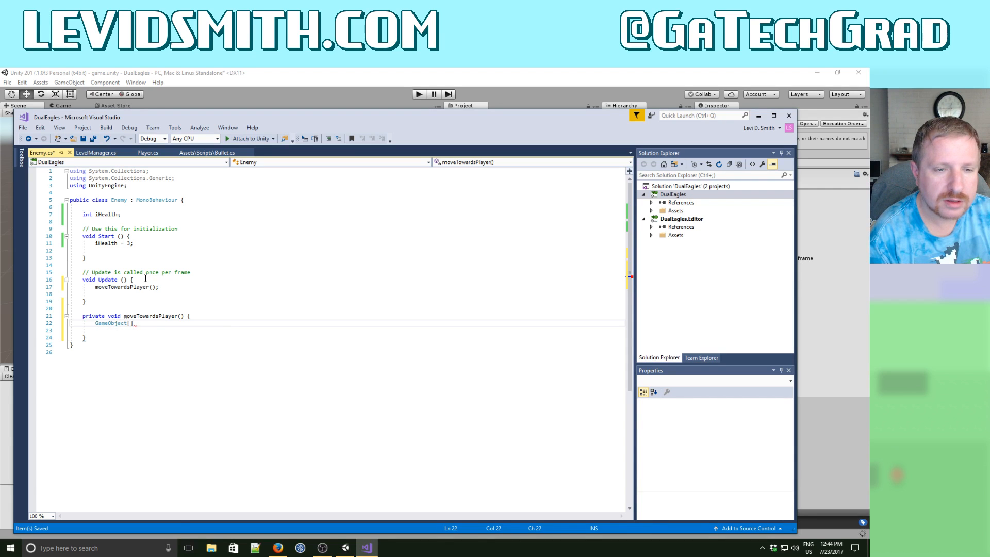
type("objPlayers")
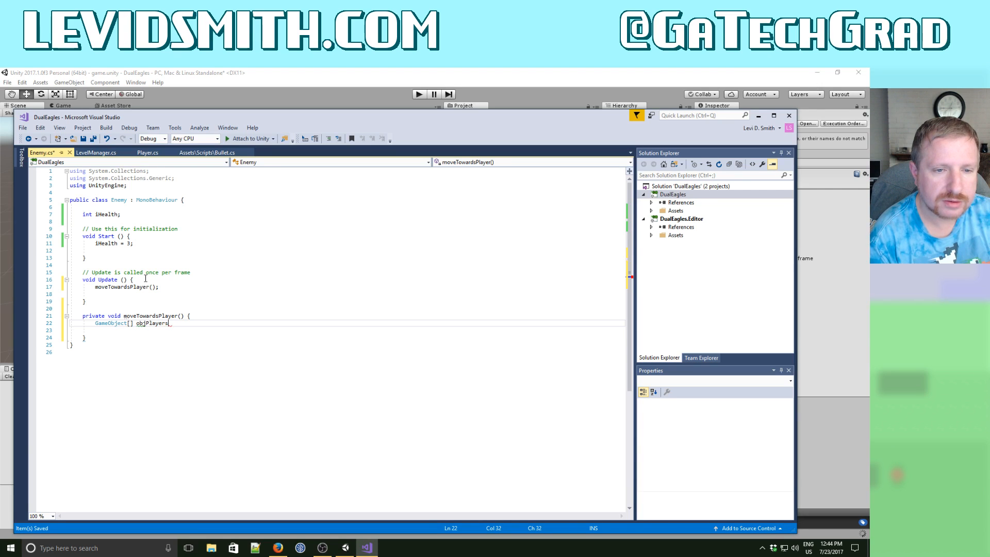
key("ctrl+Left")
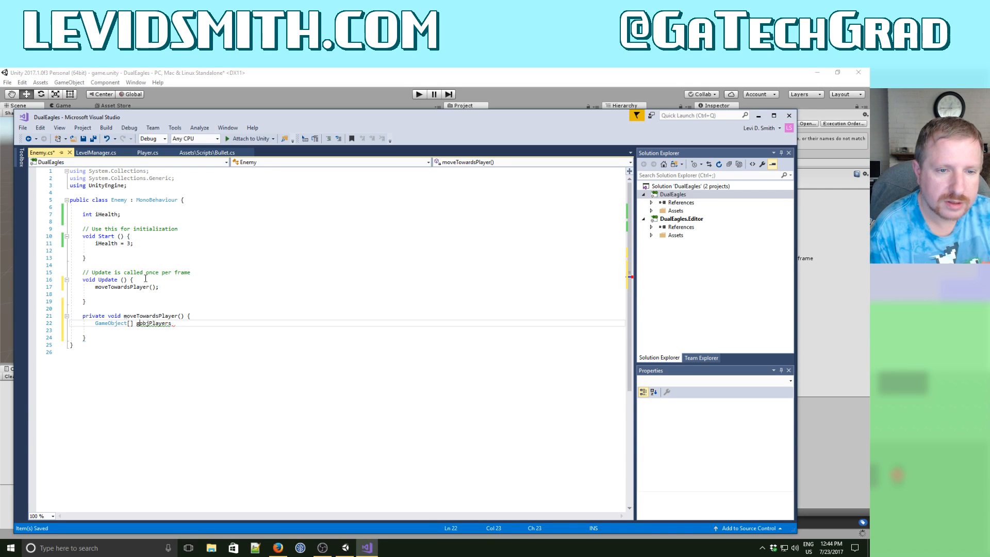
type("g")
key("End")
type("= ")
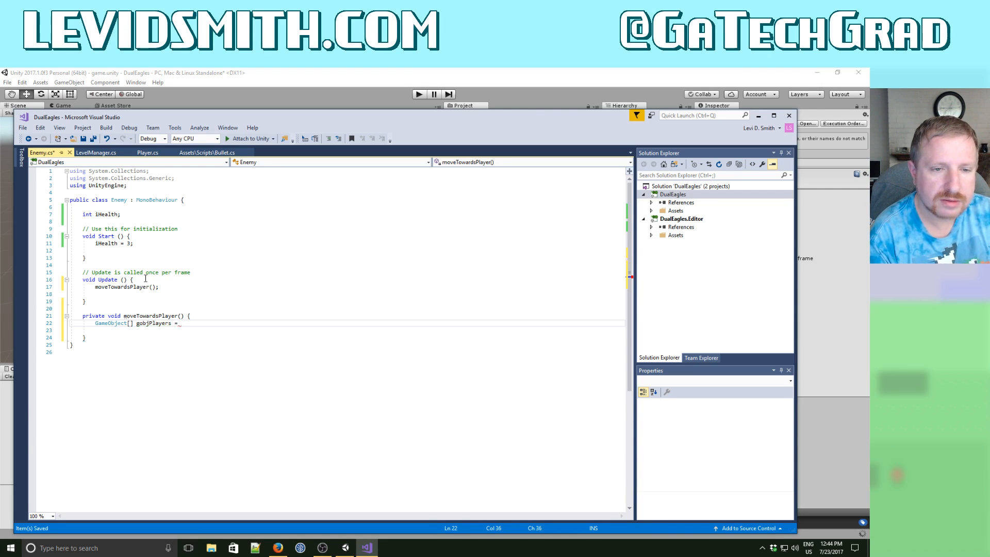
type("GameO")
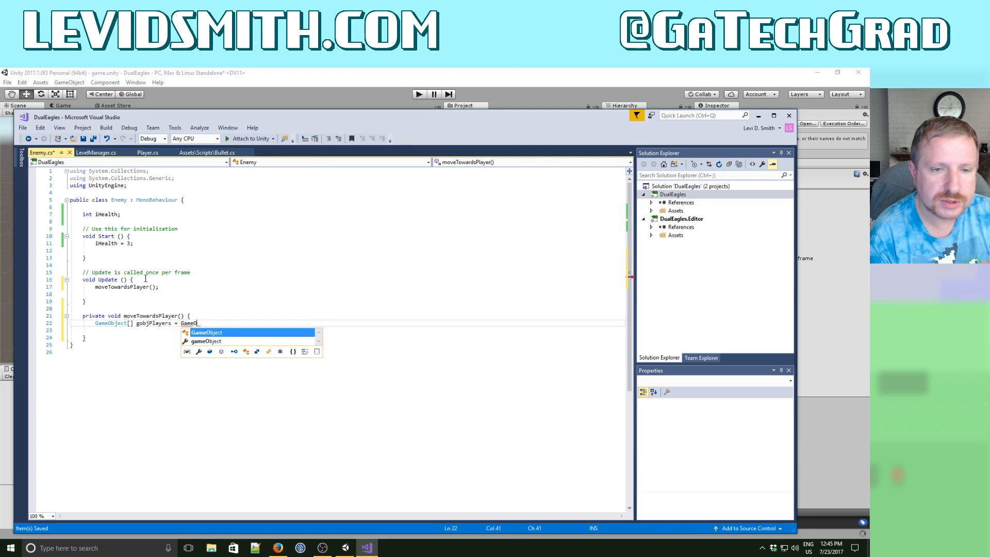
type("bject.Find")
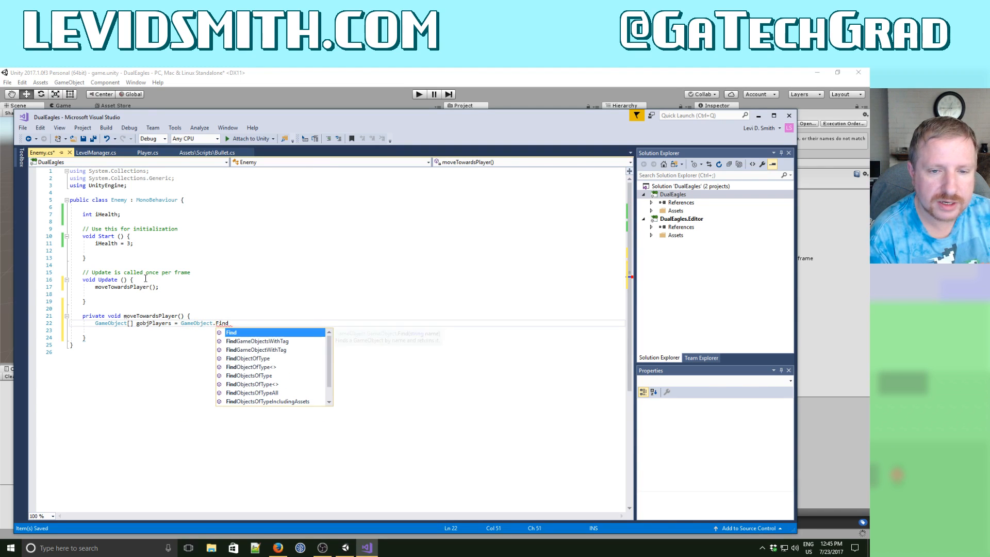
Look through the suggested GameObject Find methods and their signatures for one that returns objects by type.
key("Down")
key("Down")
key("Down")
key("Down")
key("Down")
key("Down")
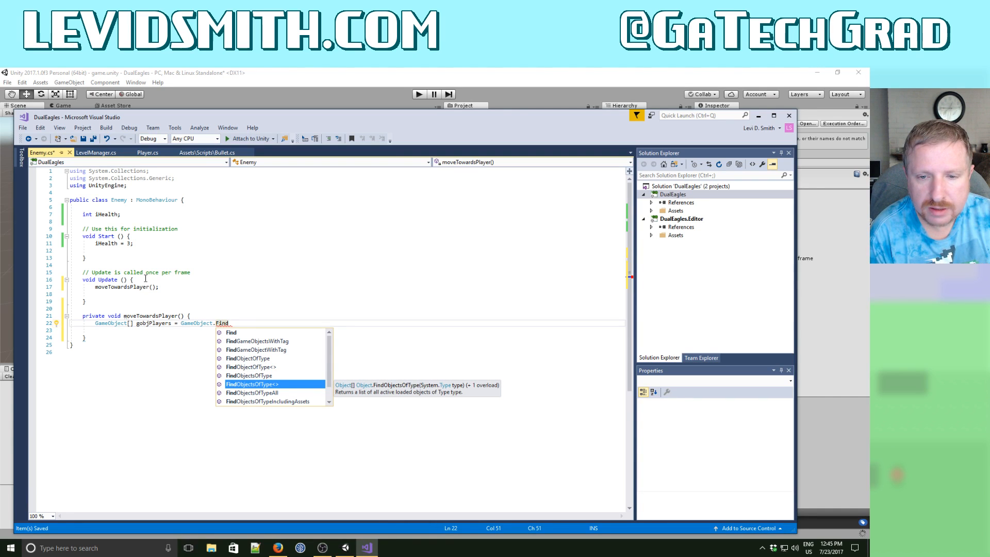
key("Down")
key("Down")
key("Down")
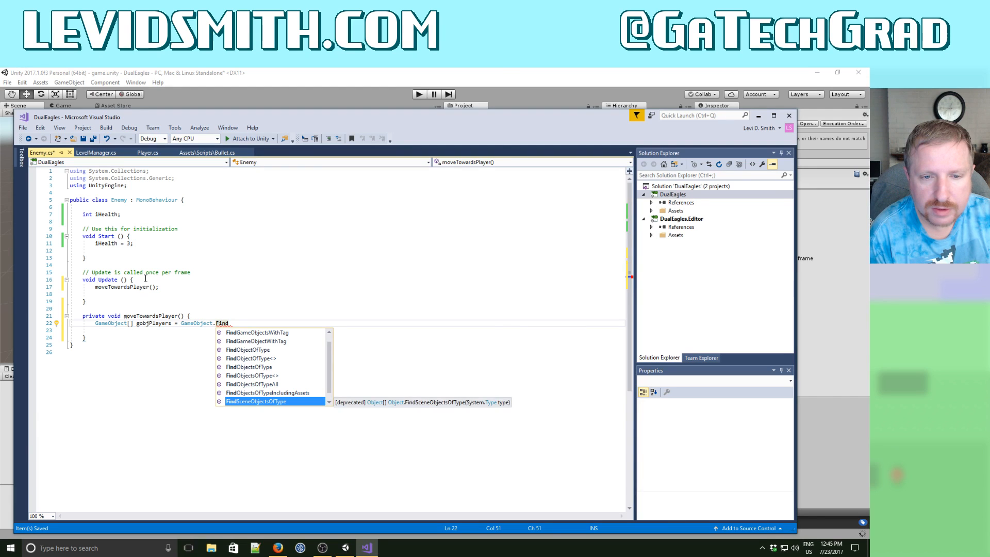
key("Up")
key("Up")
key("Down")
key("Down")
key("Down")
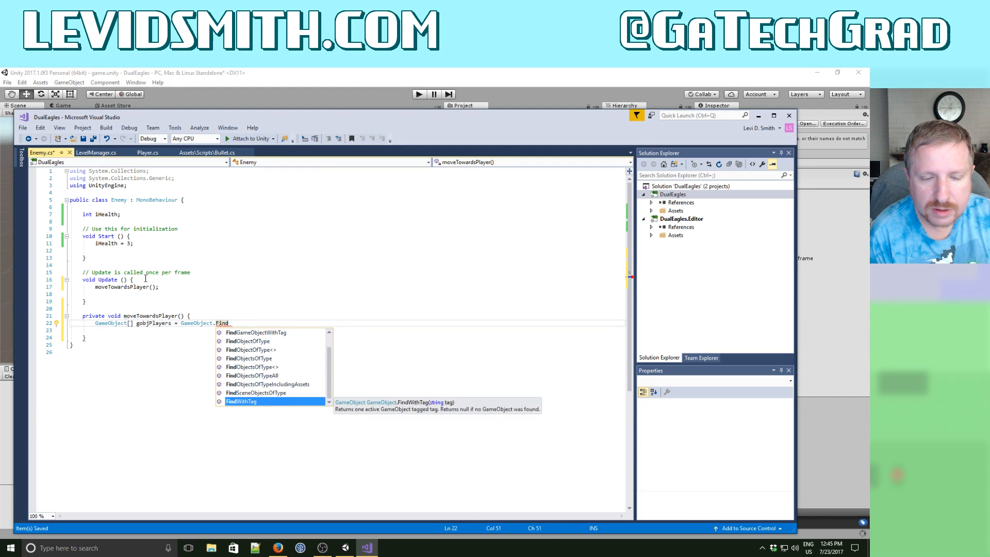
key("Up")
key("Up")
key("Up")
key("Up")
key("Up")
key("Up")
key("Up")
key("Up")
key("Up")
key("Up")
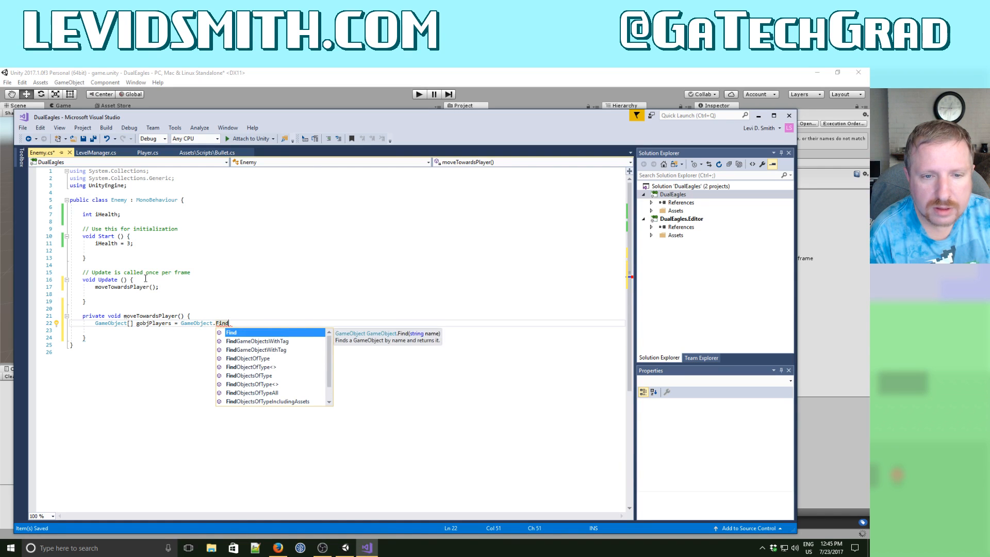
Complete the gobjPlayers assignment with GameObject.FindObjectOfType<Player>();.
key("Down")
key("Down")
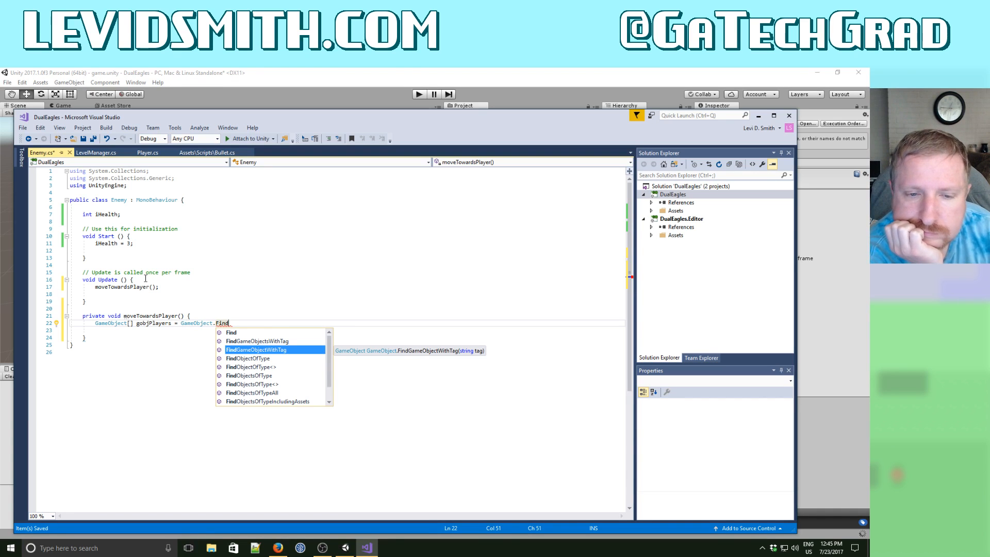
key("Down")
key("Down")
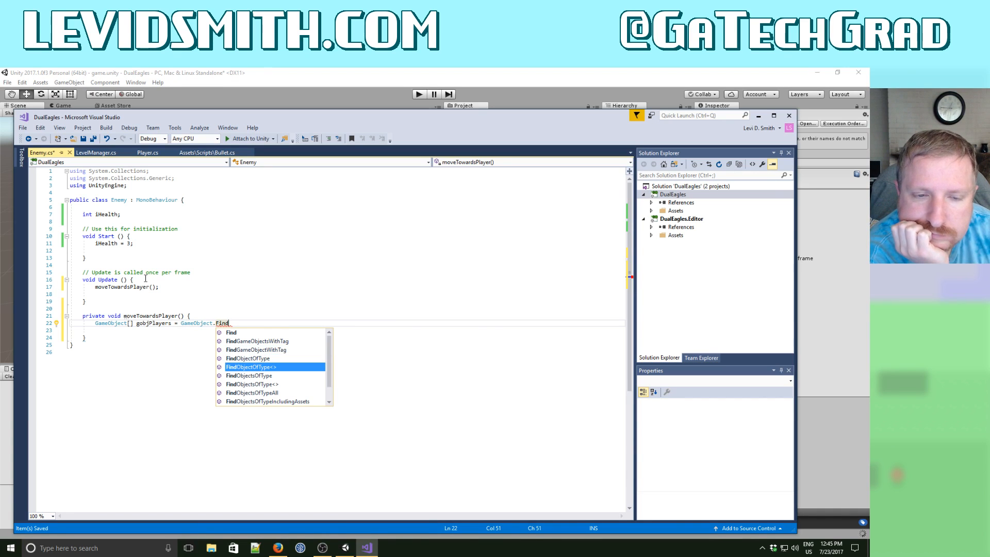
key("Tab")
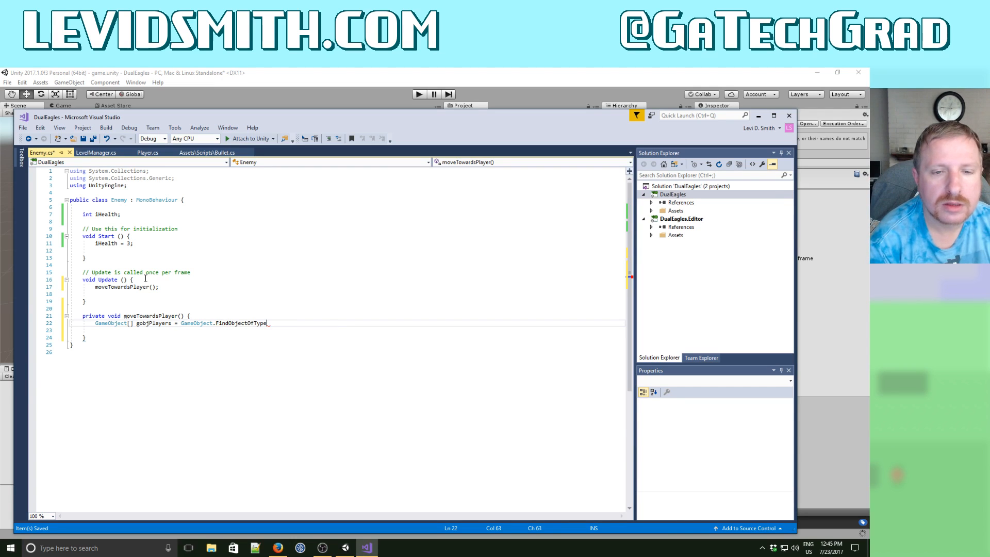
type("<Player>")
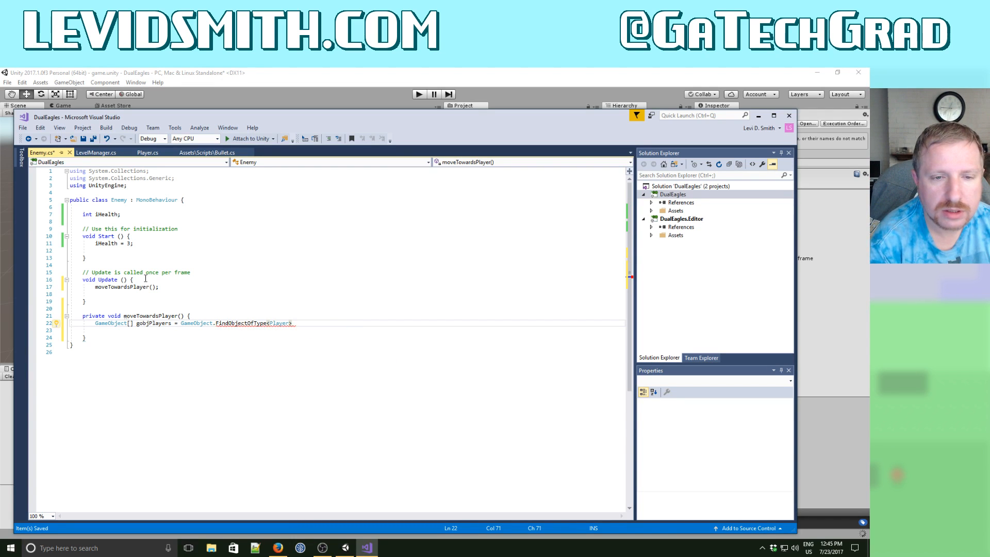
type("();")
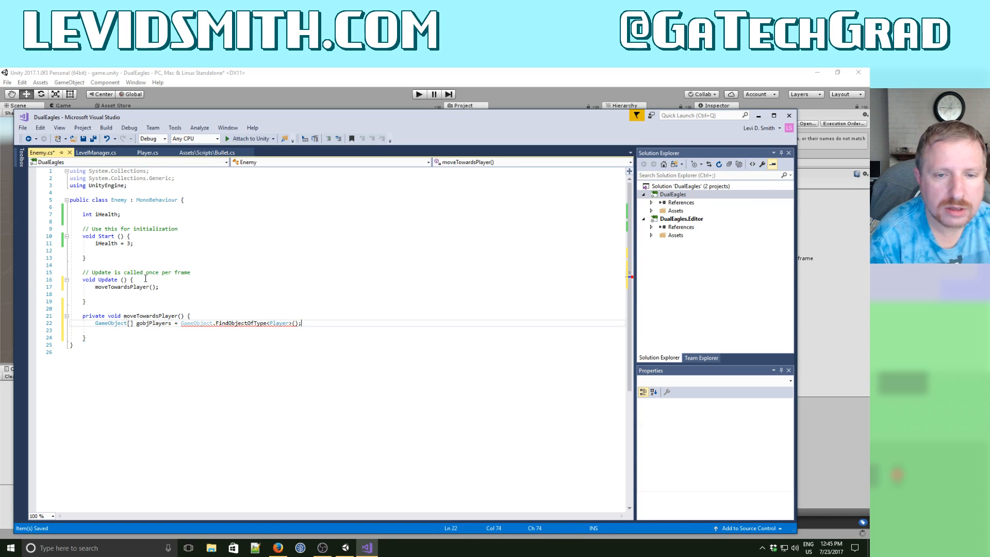
Delete the FindObjectOfType<Player>() call from the gobjPlayers assignment, leaving GameObject in place.
key("Left")
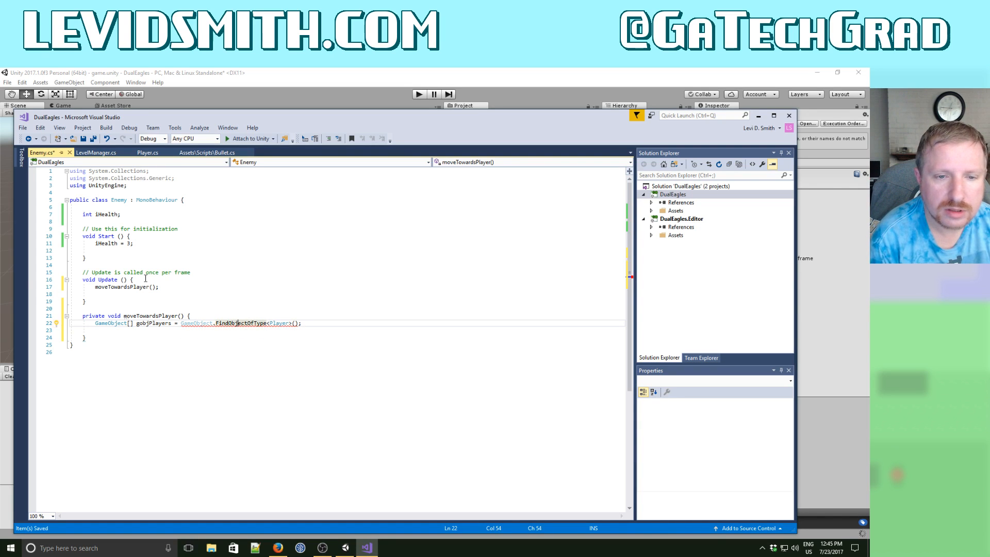
key("shift+End")
key("BackSpace")
key("BackSpace")
key("BackSpace")
key("BackSpace")
key("BackSpace")
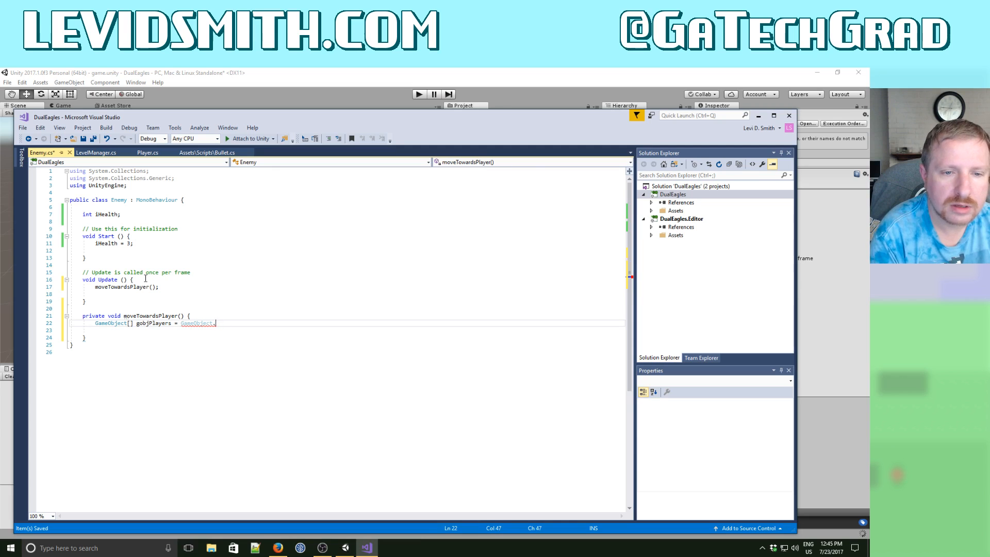
Complete the gobjPlayers assignment with GameObject.FindObjectsOfType<Player>();.
type(".Find")
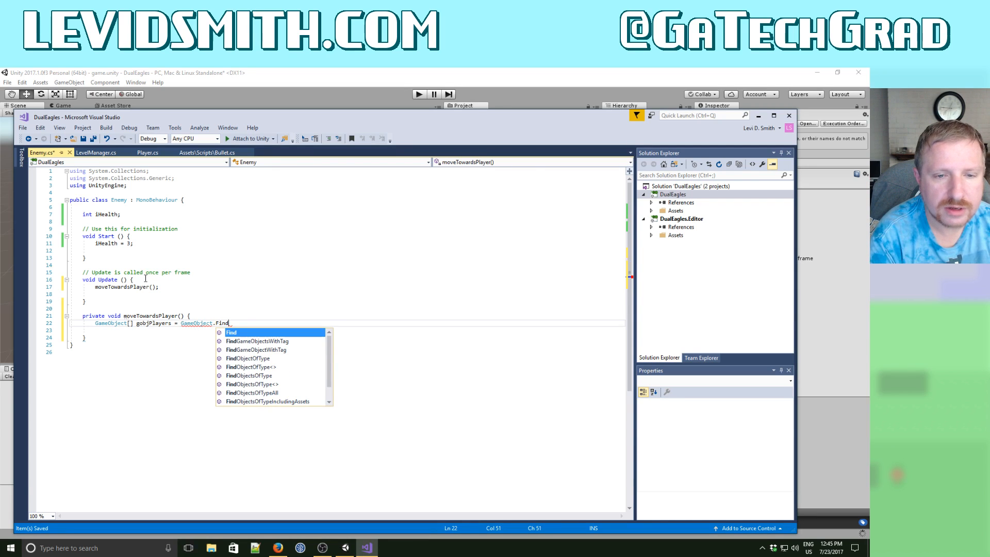
key("Down")
key("Down")
key("Down")
key("Down")
key("Down")
key("Down")
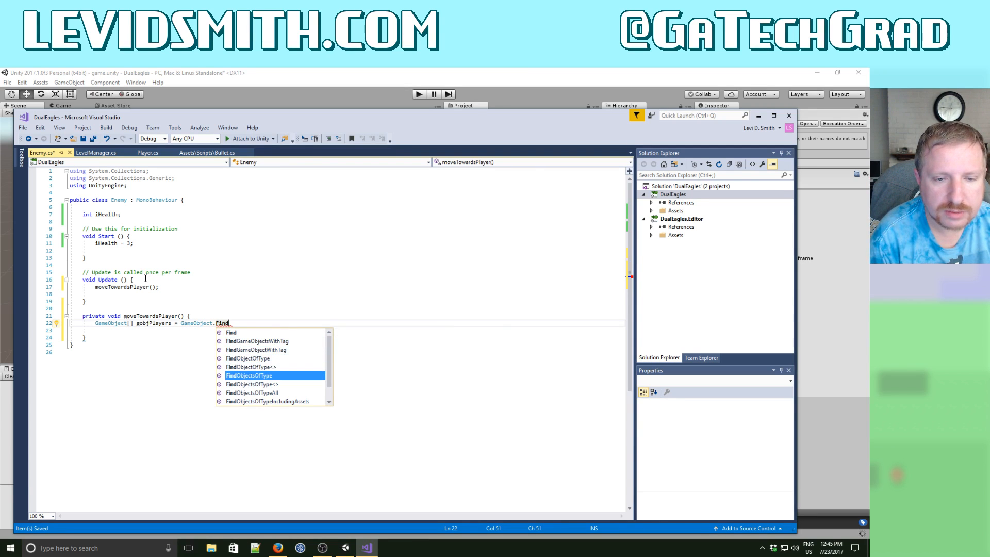
key("Tab")
type("<Player")
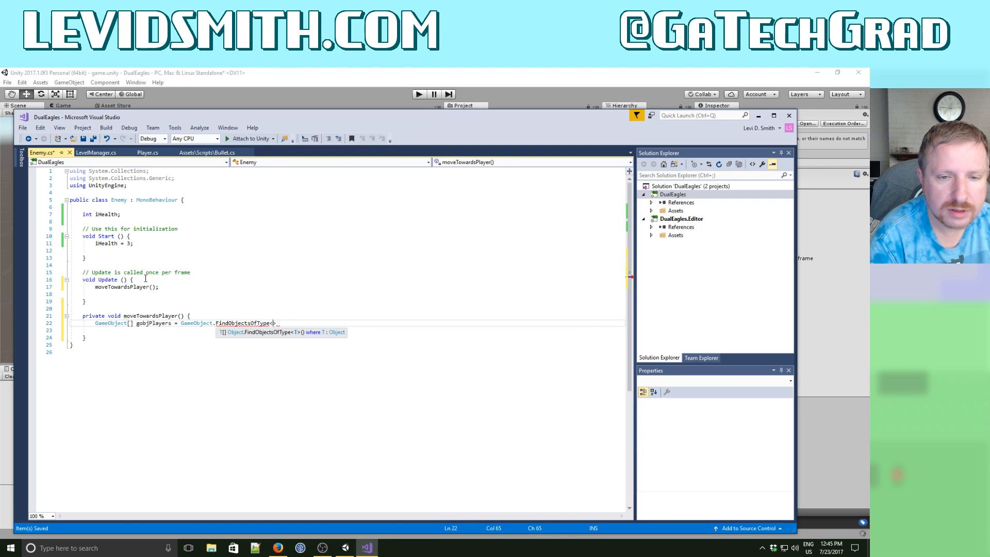
type(">();")
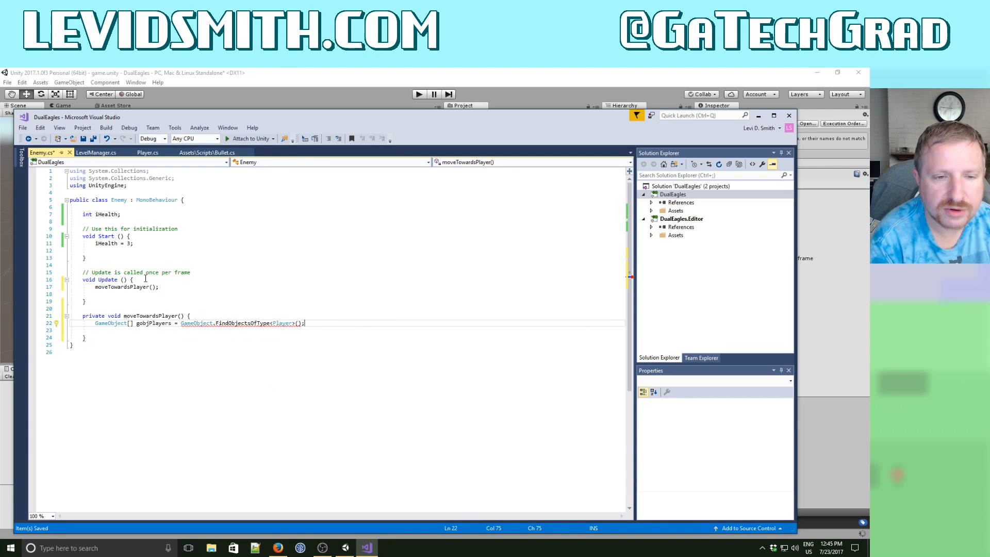
Below the assignment, add Debug.Log("Players: " + gobjPlayers.Length); and save the Enemy script.
key("Return")
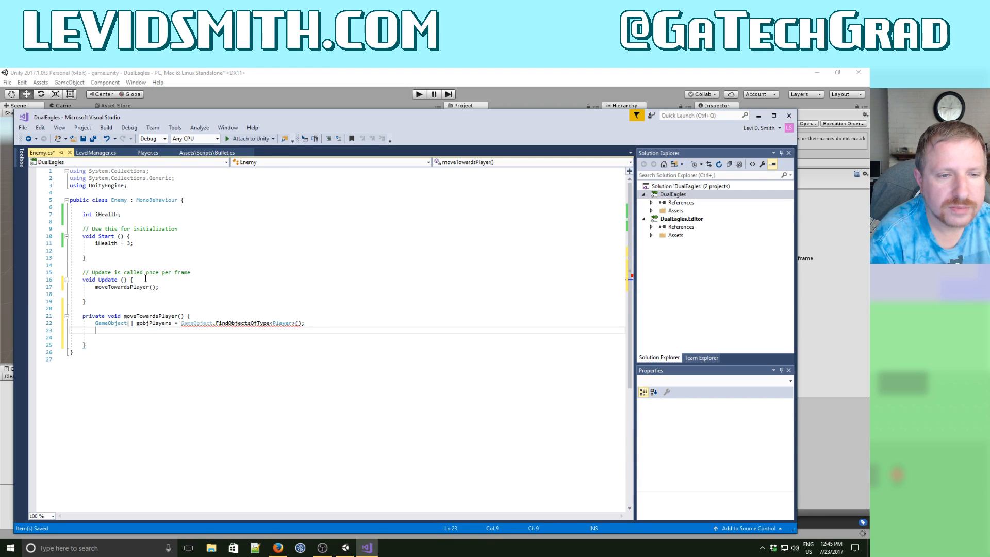
type("Deb")
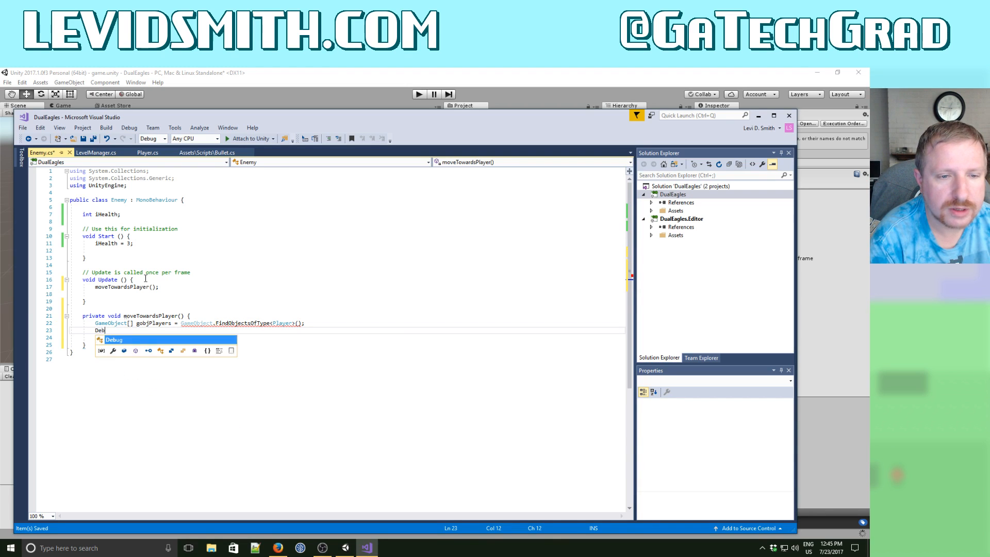
type("ug.Log")
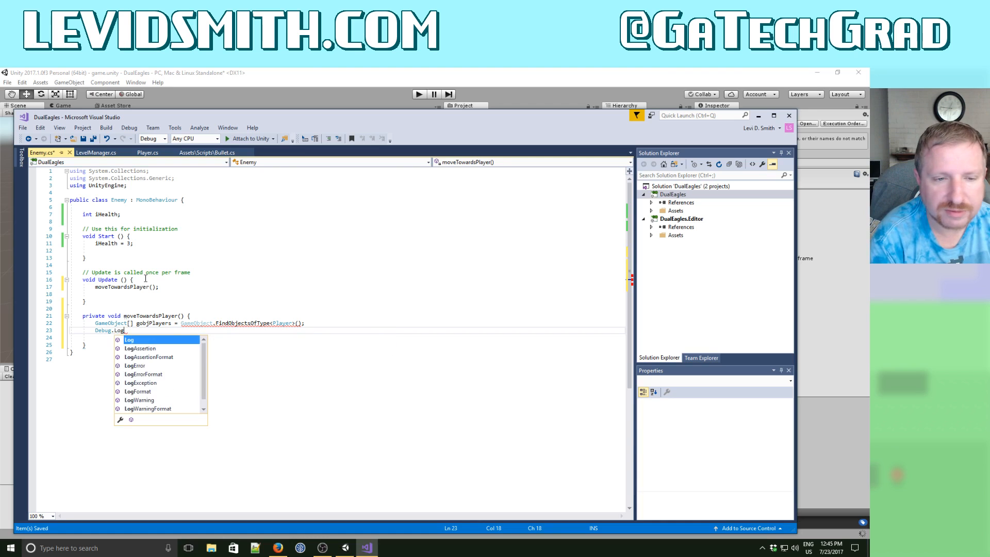
type("(\"Players: ")
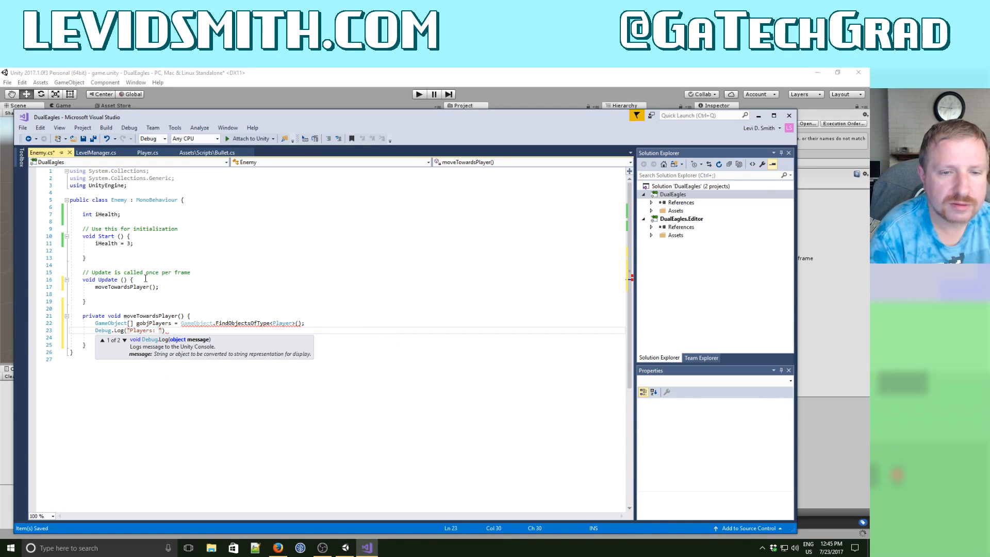
type(" + gobj")
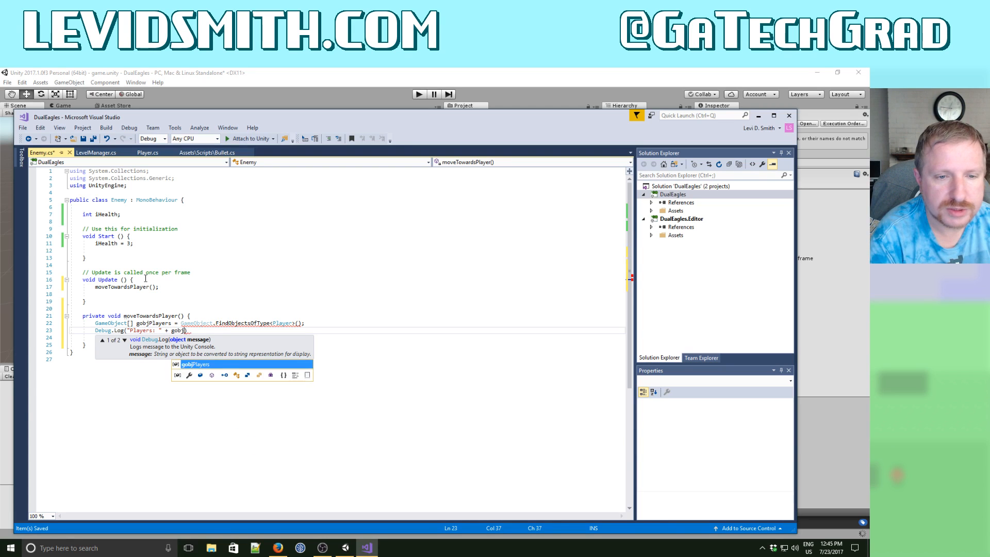
type("Players.len")
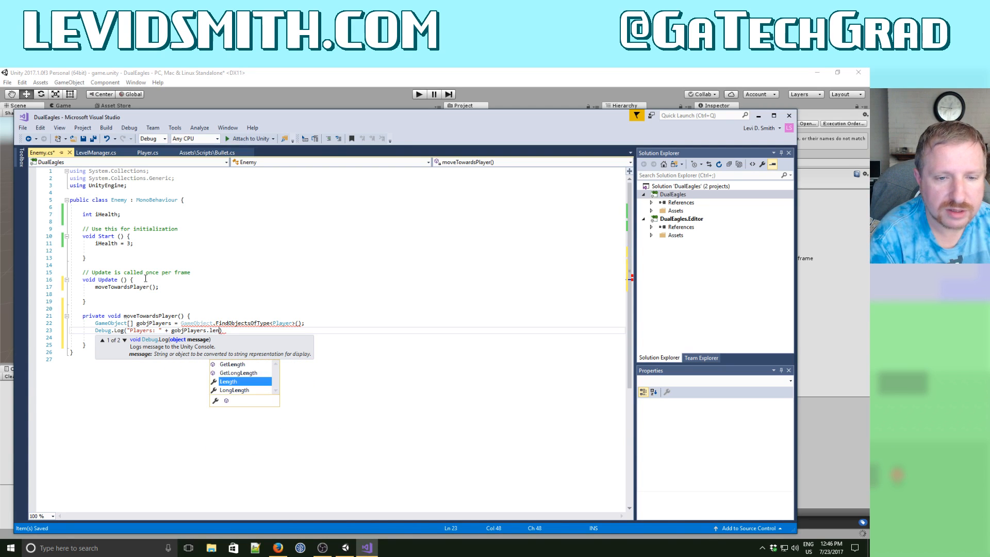
key("Tab")
type(");")
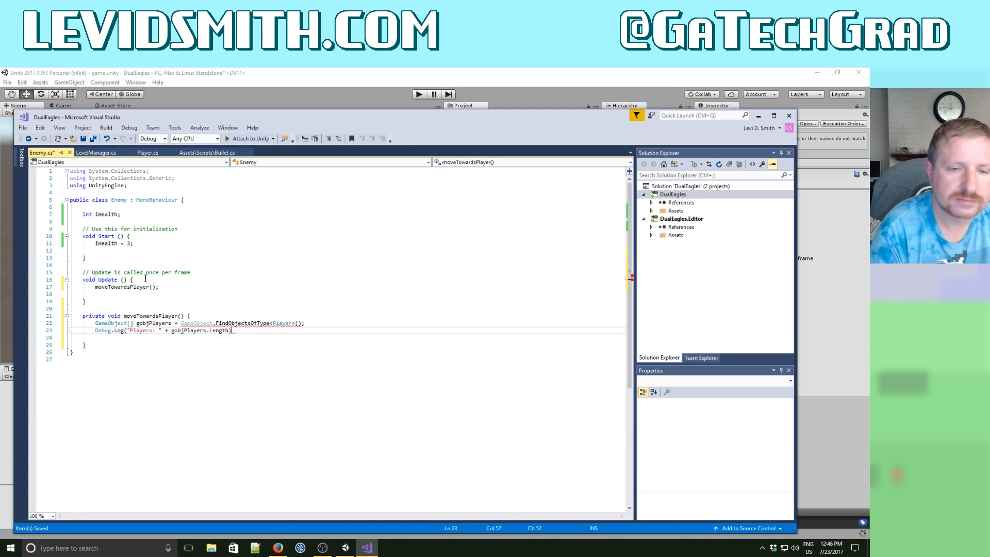
left_click(92, 138)
Switch to Unity and try to attach the Enemy script to the Enemy object in the scene.
left_click(270, 72)
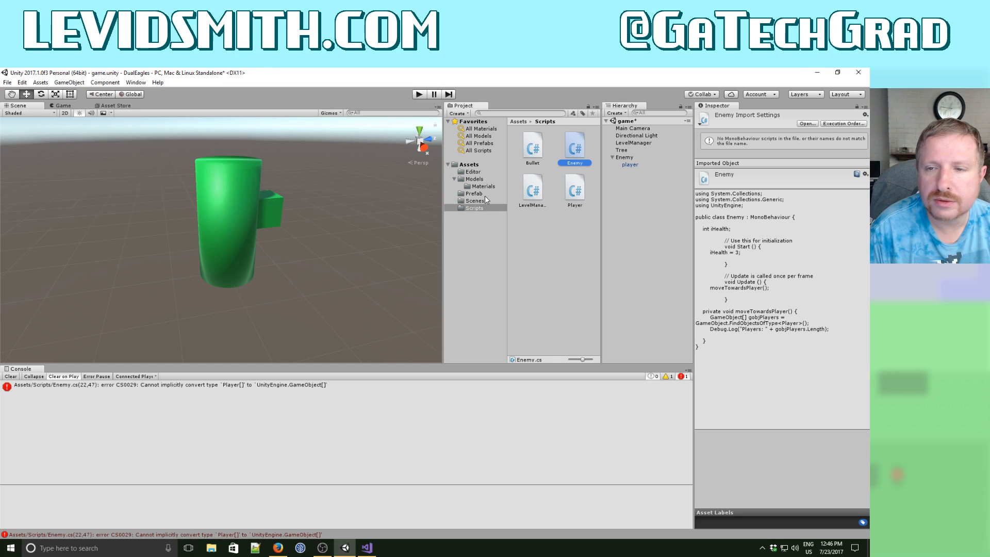
left_click(622, 157)
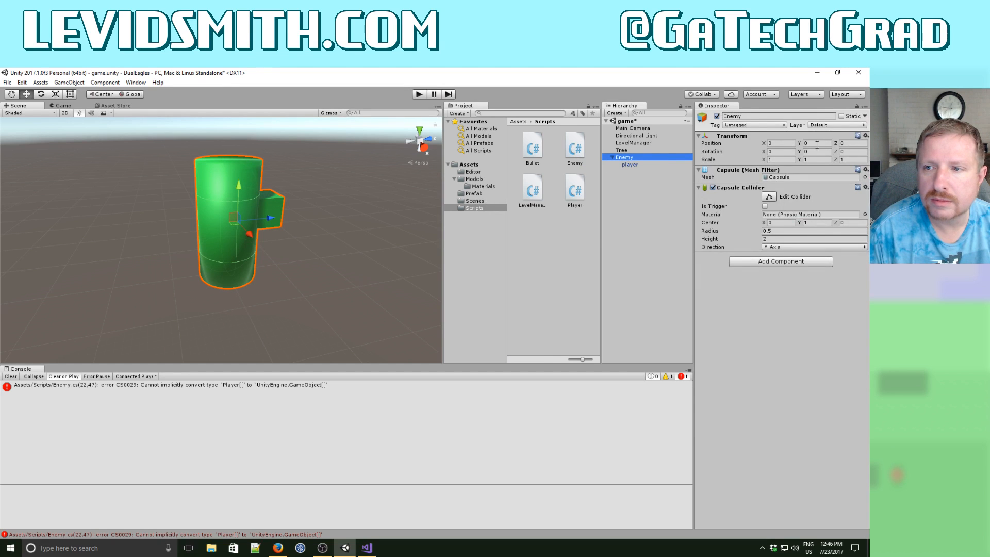
left_click_drag(575, 150, 627, 156)
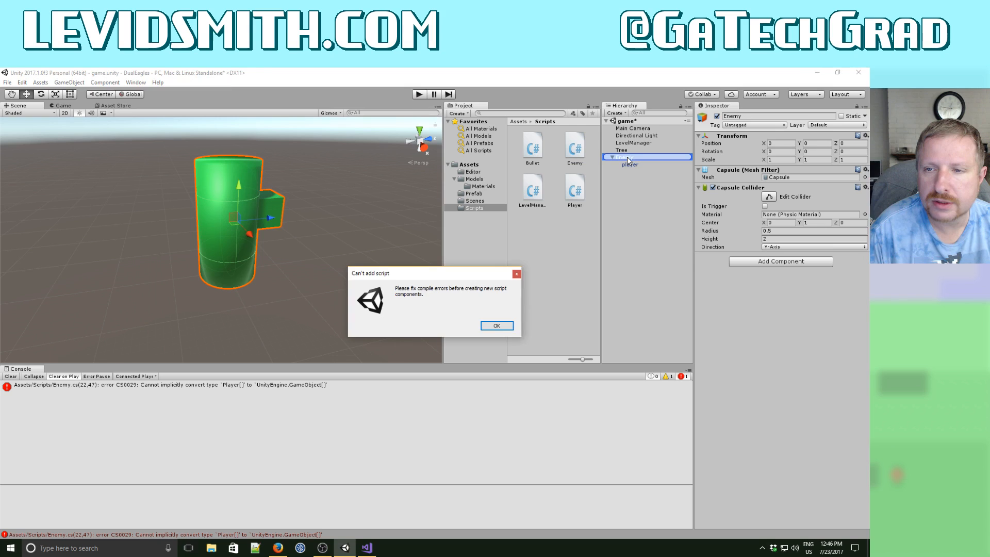
left_click(496, 326)
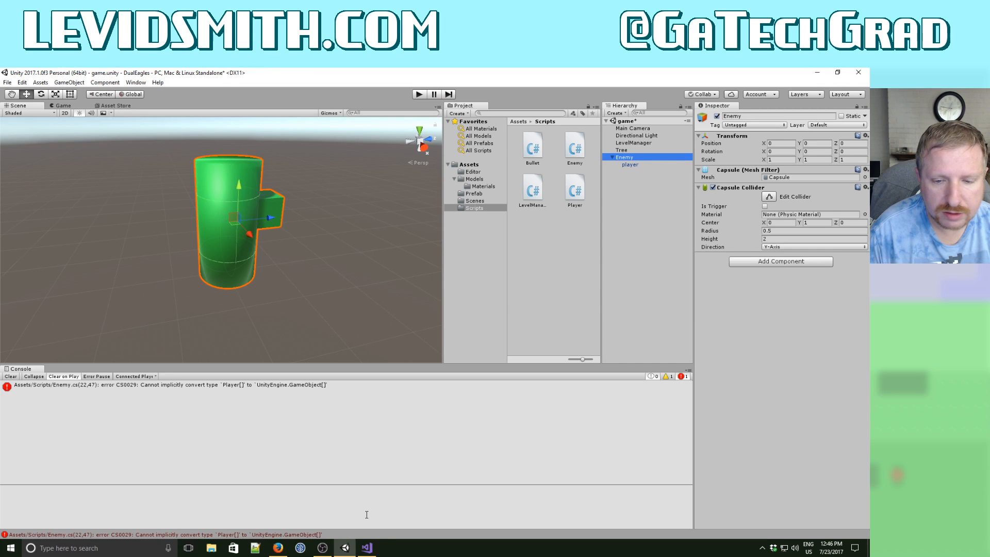
Switch back to Visual Studio and change the gobjPlayers array type to Player[] in moveTowardsPlayer().
left_click(371, 549)
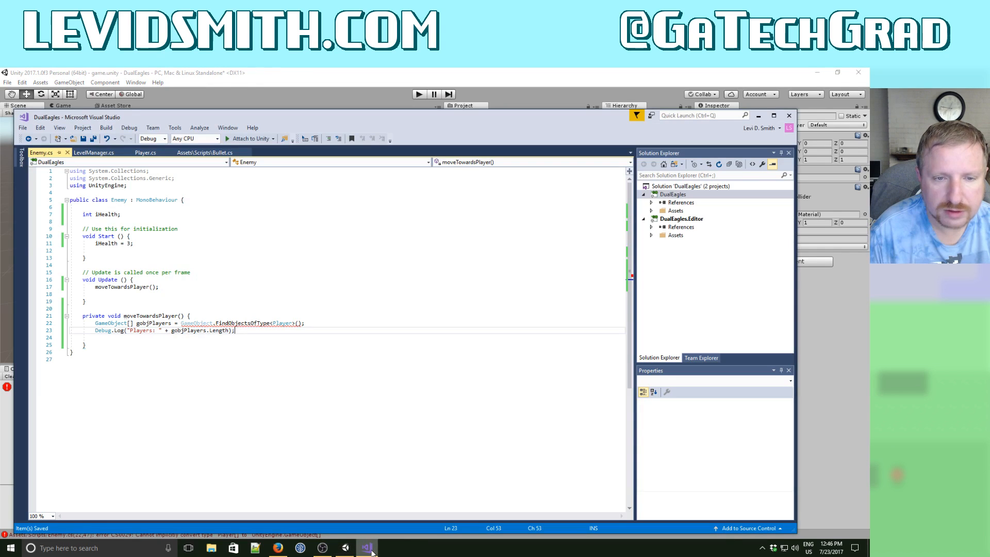
left_click(128, 323)
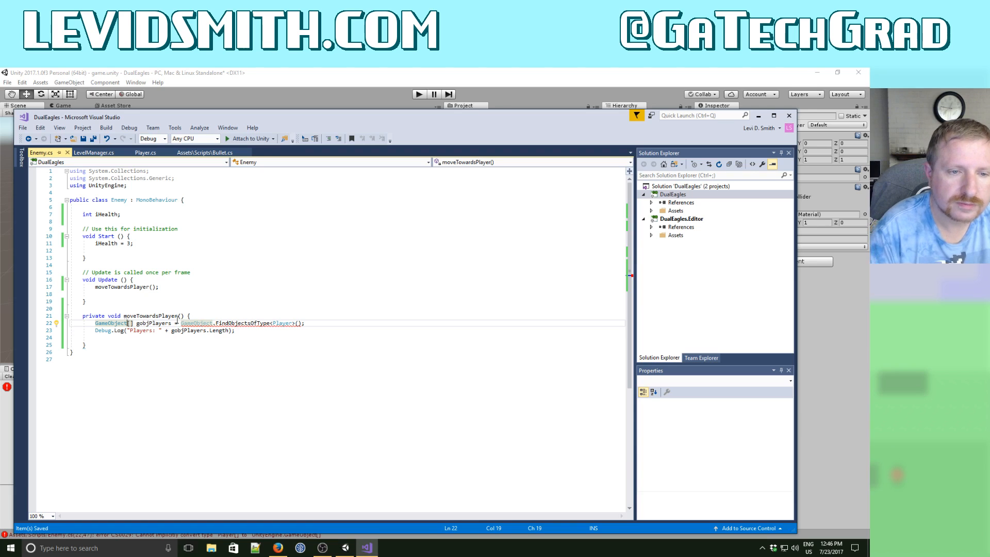
key("BackSpace")
key("BackSpace")
key("BackSpace")
key("BackSpace")
key("BackSpace")
key("BackSpace")
key("BackSpace")
key("BackSpace")
key("BackSpace")
key("BackSpace")
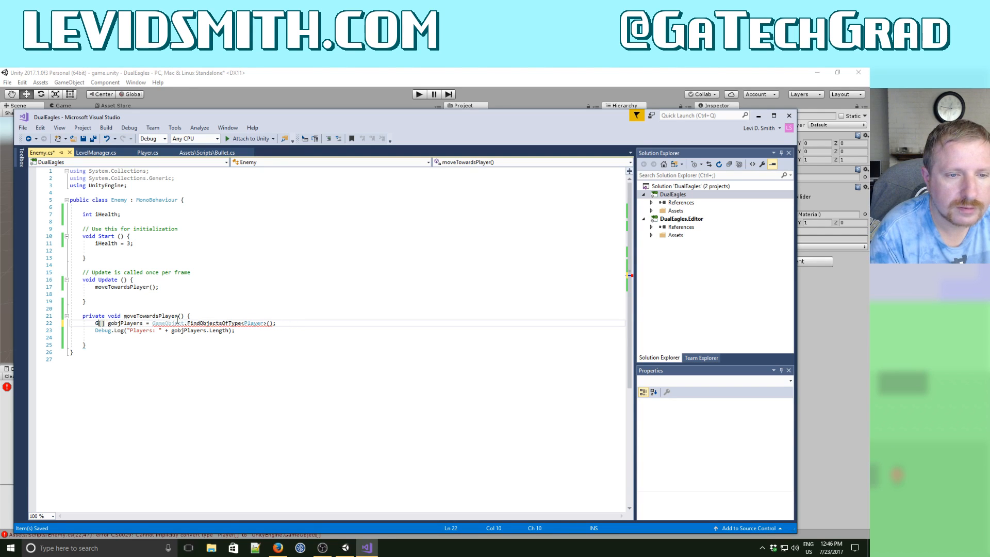
type("Player")
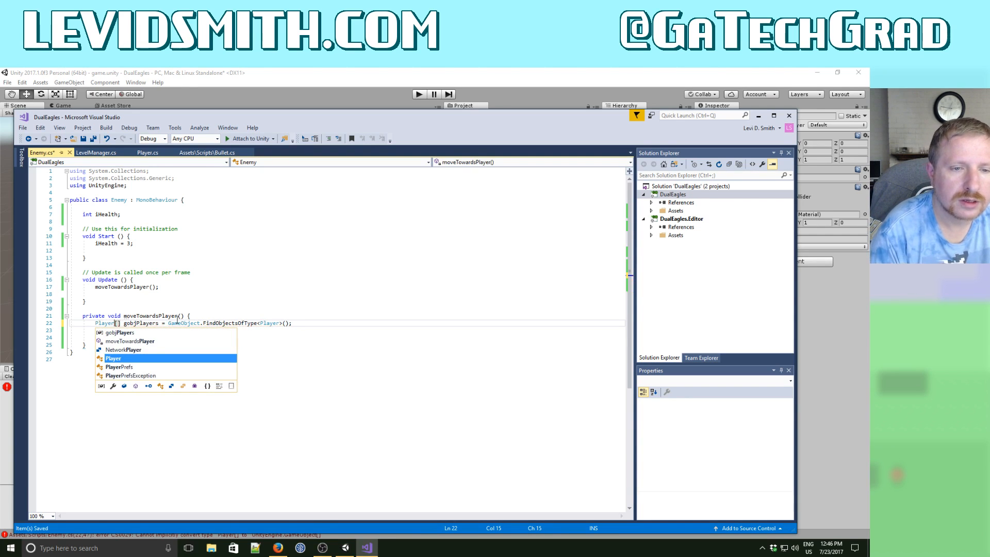
Rename the declared Player[] array variable to players in moveTowardsPlayer().
key("Right")
key("Right")
key("Right")
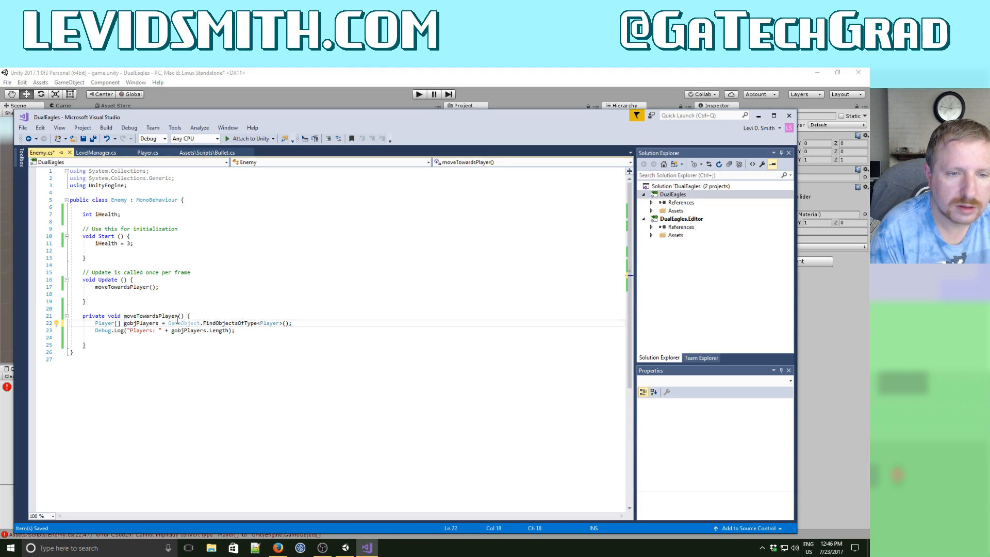
key("Delete")
key("Delete")
key("Delete")
key("Delete")
key("Delete")
key("Delete")
key("Delete")
key("Delete")
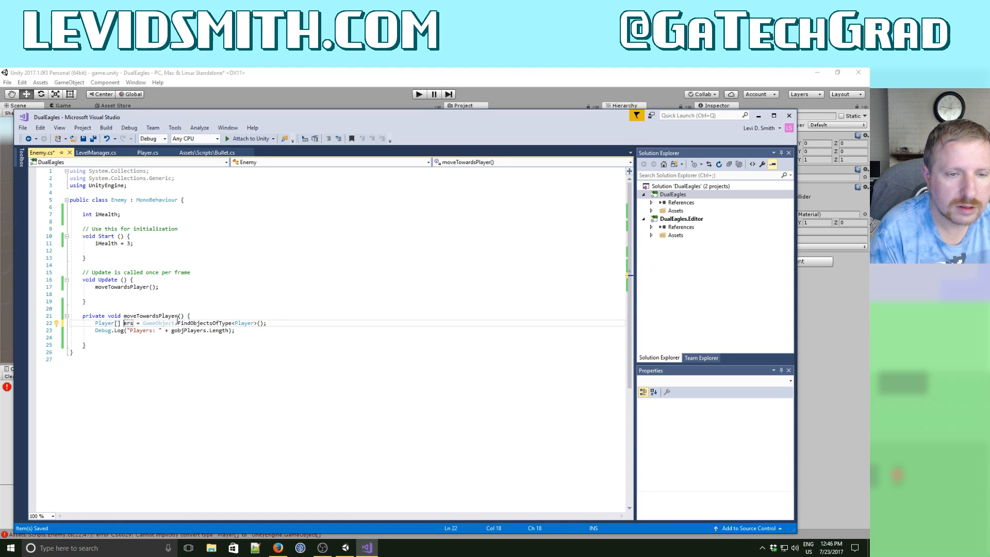
key("Delete")
type("player")
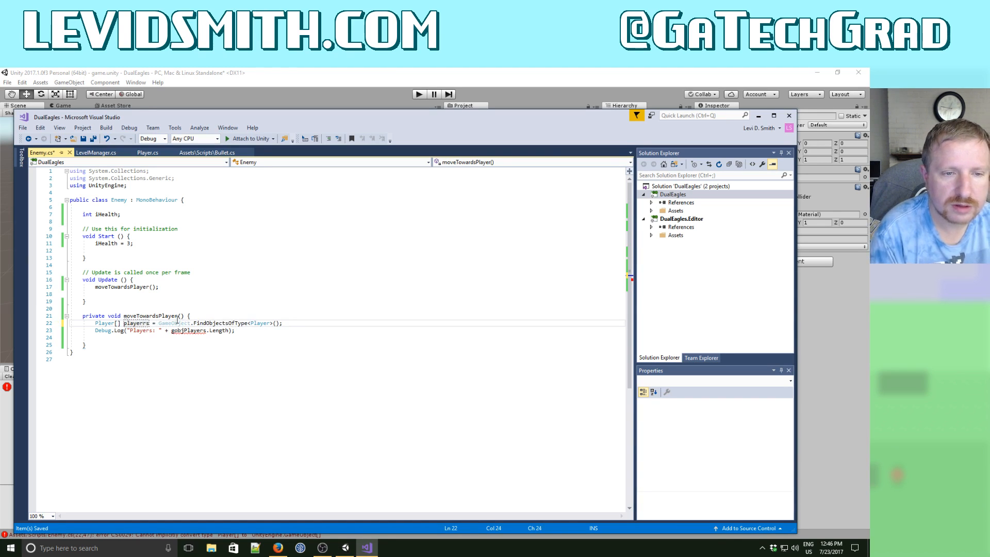
key("Delete")
Update the Debug.Log line to use players.Length in place of the old array name.
key("Down")
key("End")
key("Left")
key("Left")
key("Left")
key("Left")
key("Left")
key("Left")
key("Left")
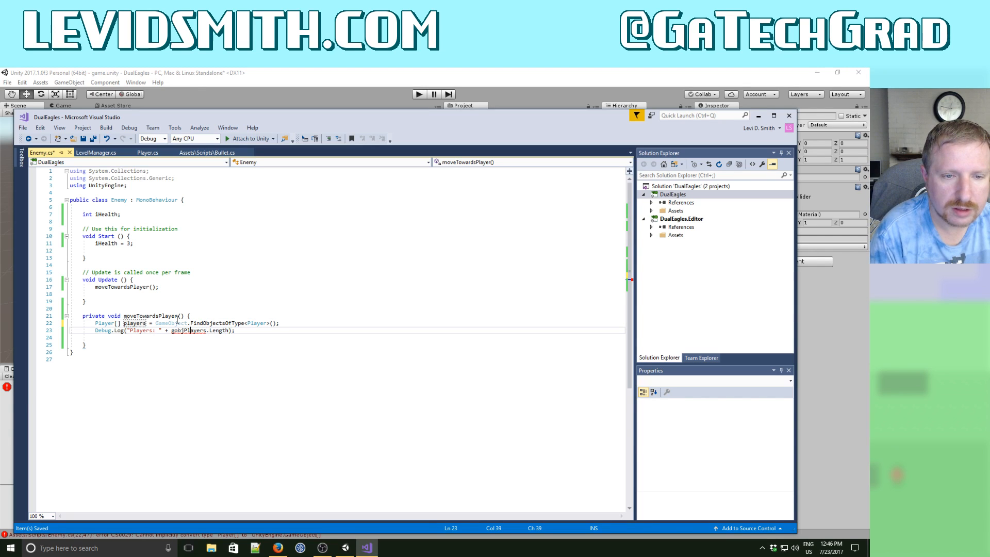
key("Left")
key("BackSpace")
key("BackSpace")
key("BackSpace")
key("BackSpace")
key("BackSpace")
type("p")
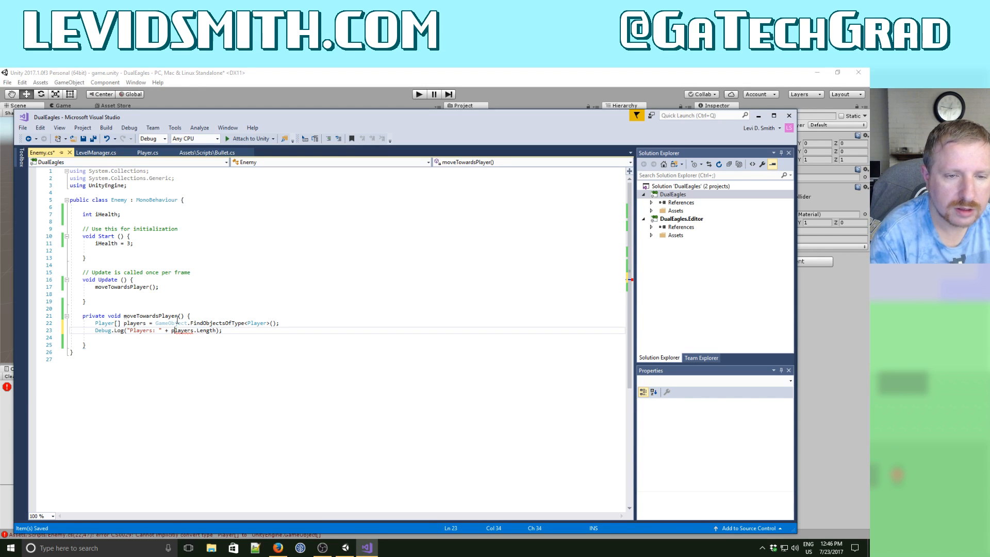
Save all the edited scripts and switch to Unity.
left_click(184, 294)
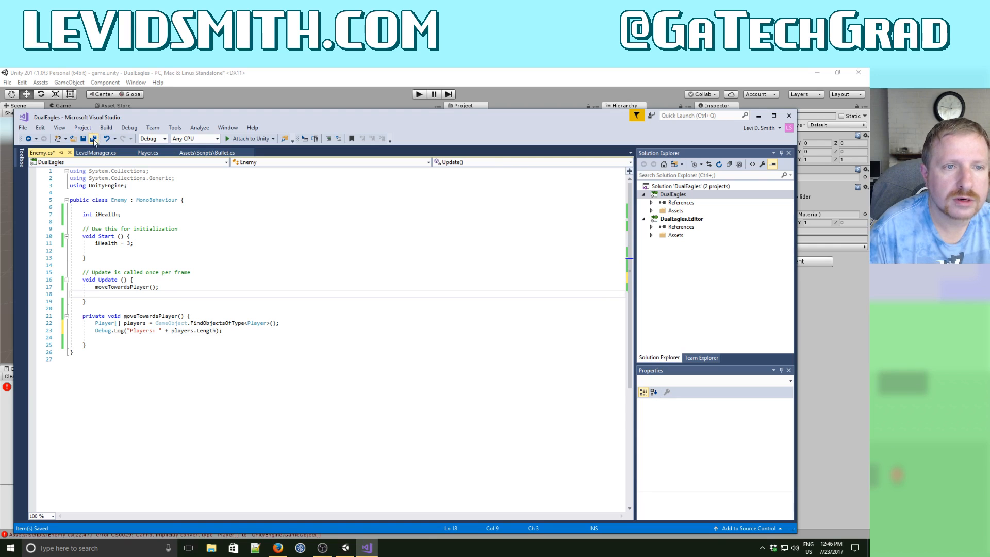
left_click(94, 139)
left_click(303, 85)
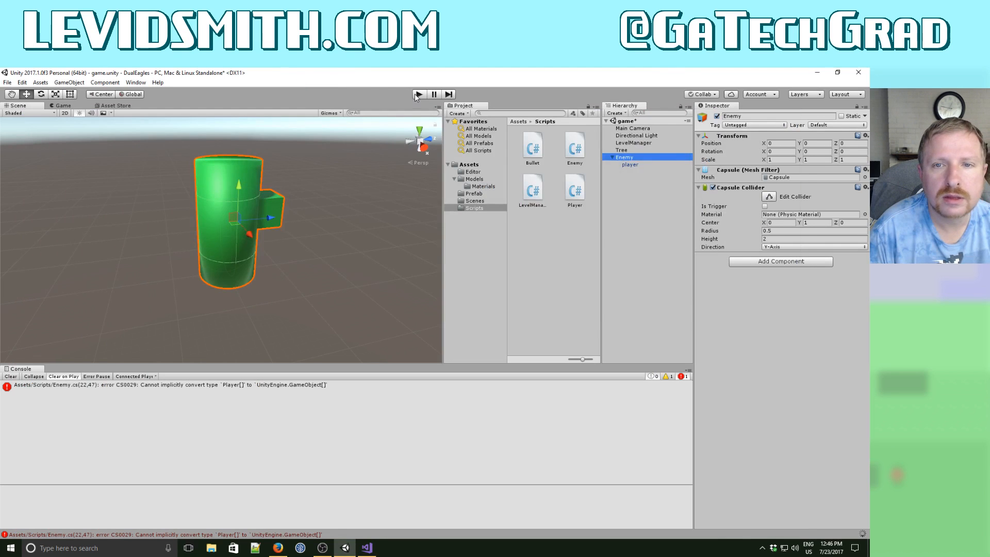
Attach the Enemy script from the Scripts folder to the Enemy object in the scene.
left_click(536, 203)
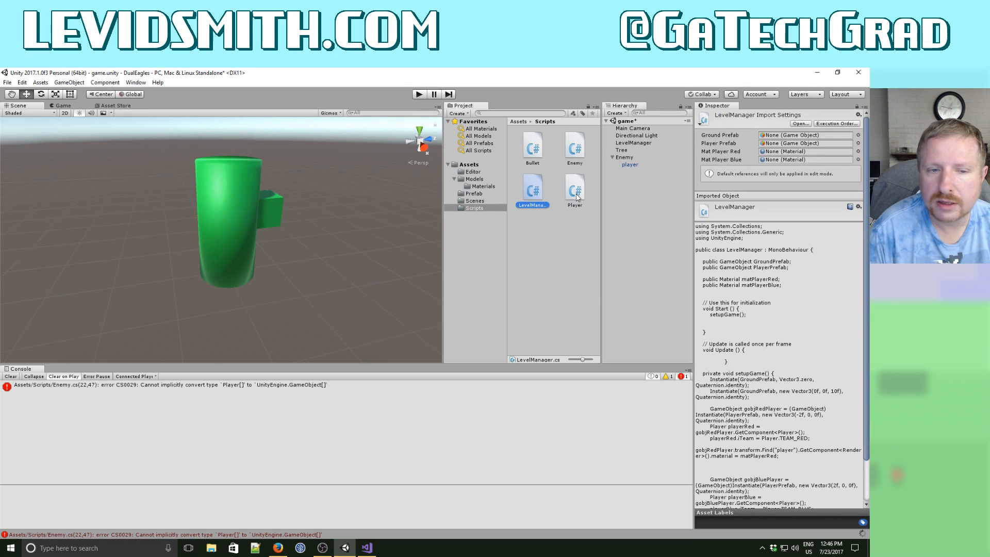
left_click(576, 150)
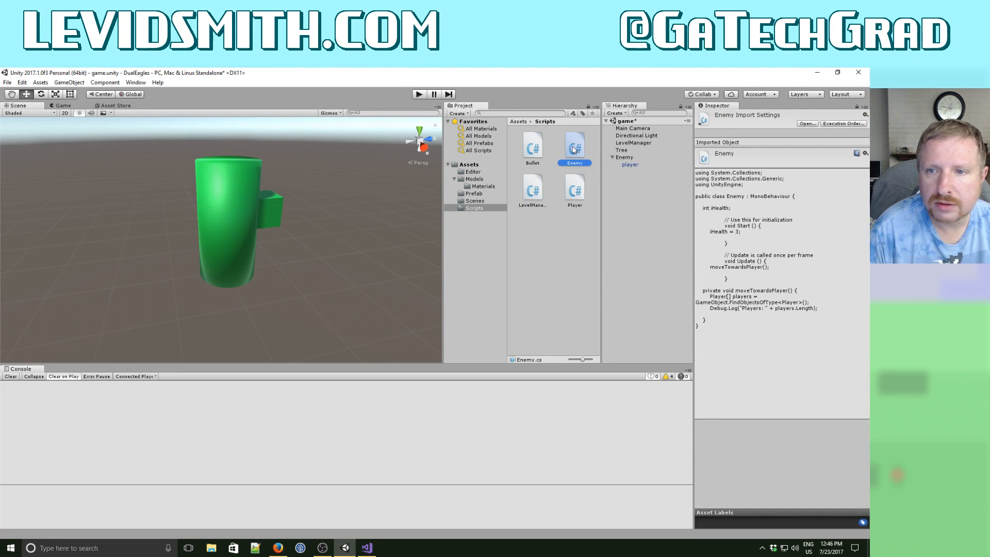
left_click_drag(573, 150, 626, 159)
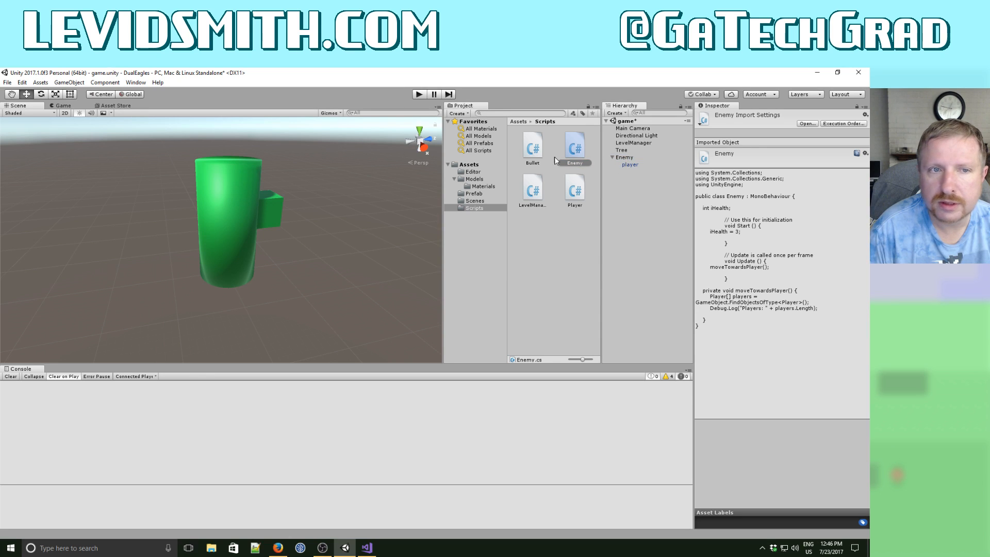
left_click(638, 157)
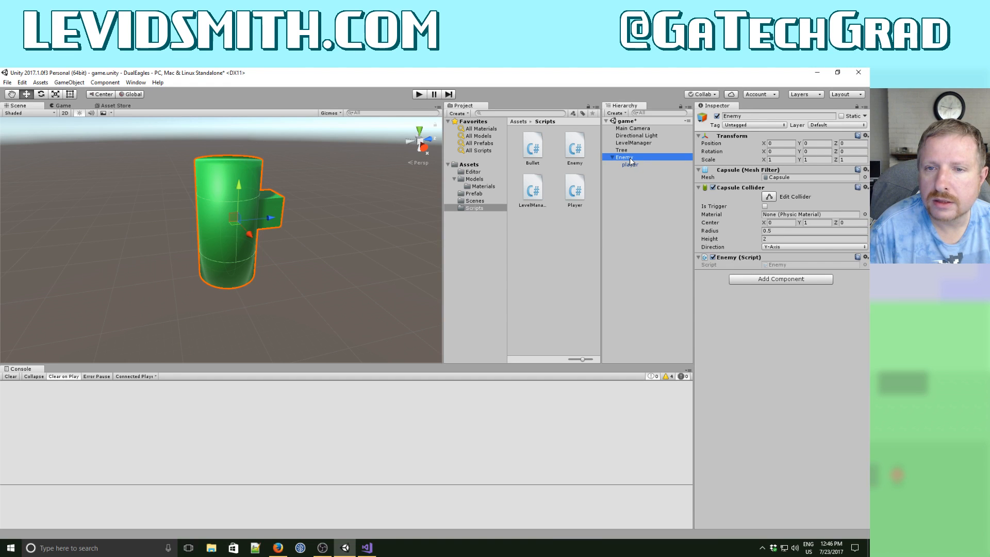
Make a prefab of the Enemy object in the Prefab folder and delete the Enemy object from the scene.
left_click(474, 194)
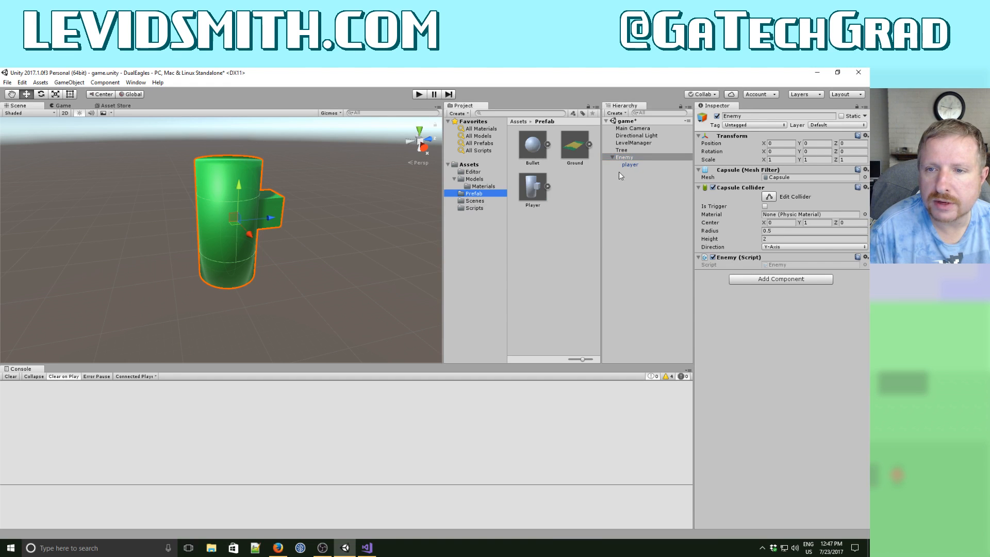
left_click_drag(629, 156, 567, 236)
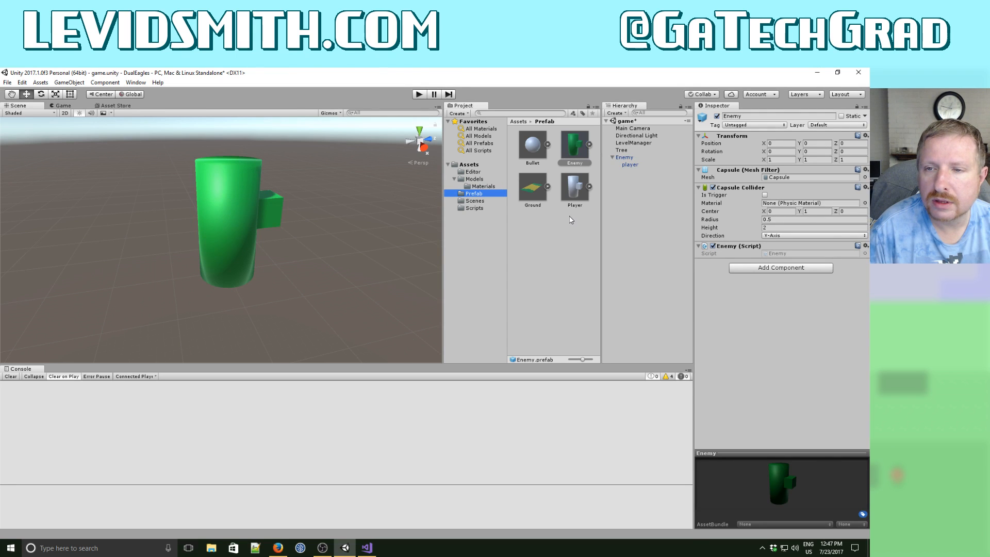
left_click(627, 156)
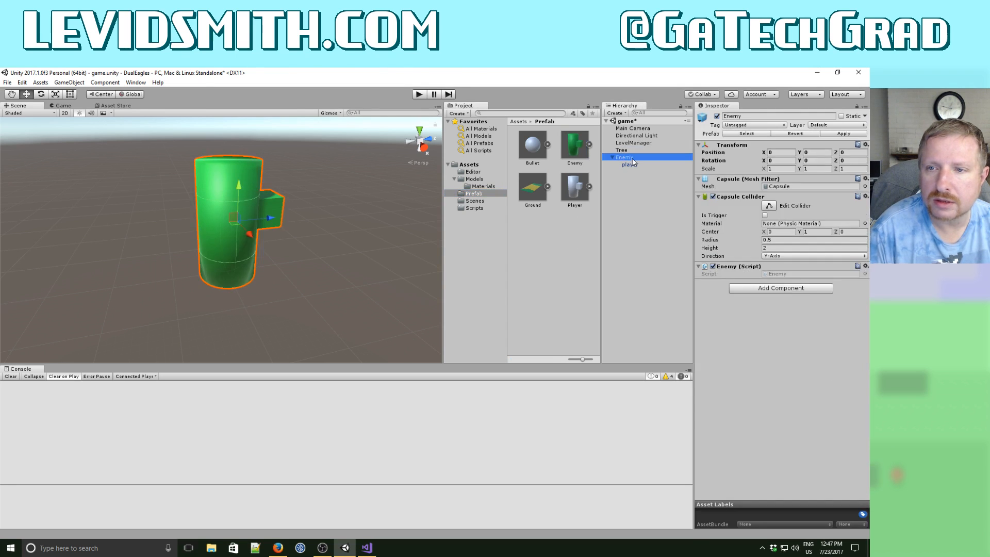
key("Delete")
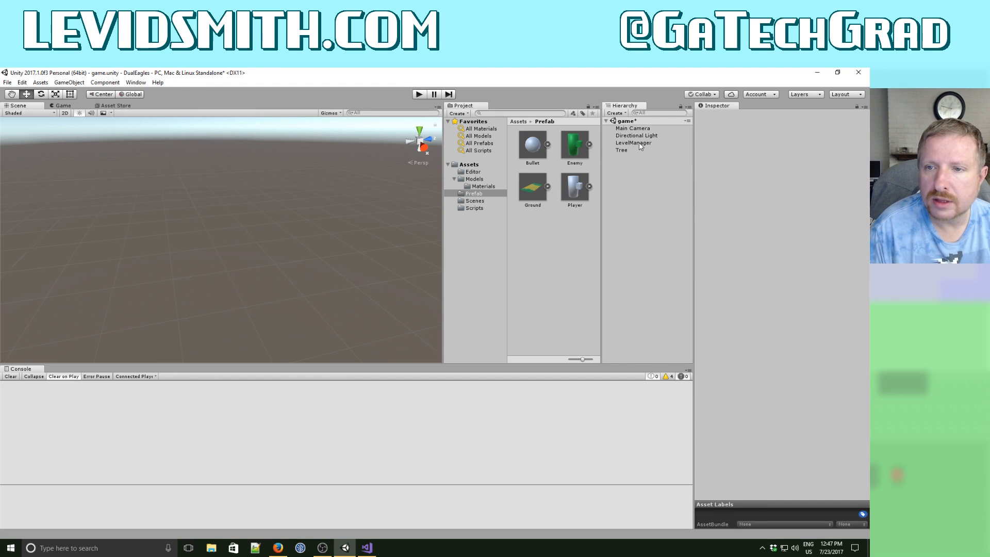
Open the LevelManager object's script for editing in Visual Studio.
left_click(638, 143)
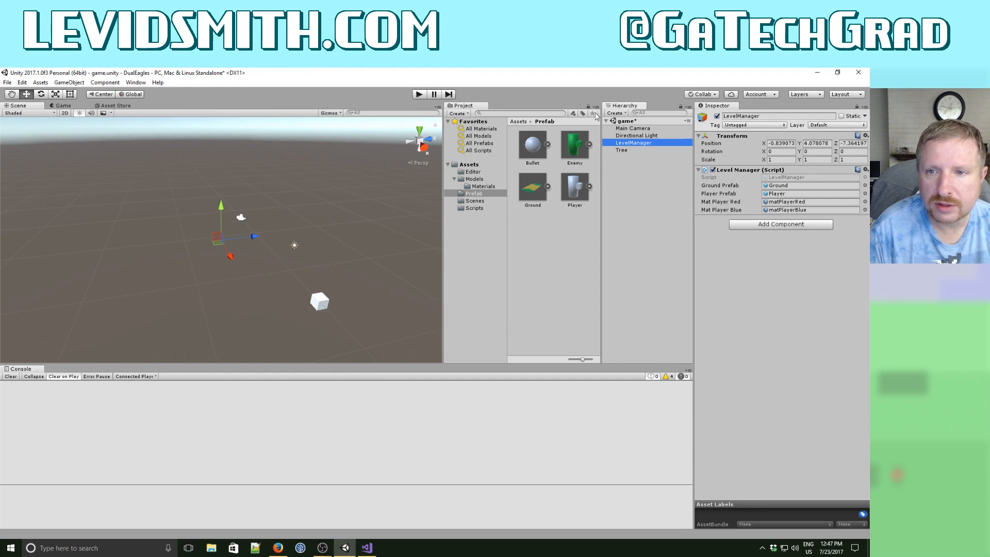
double_click(779, 177)
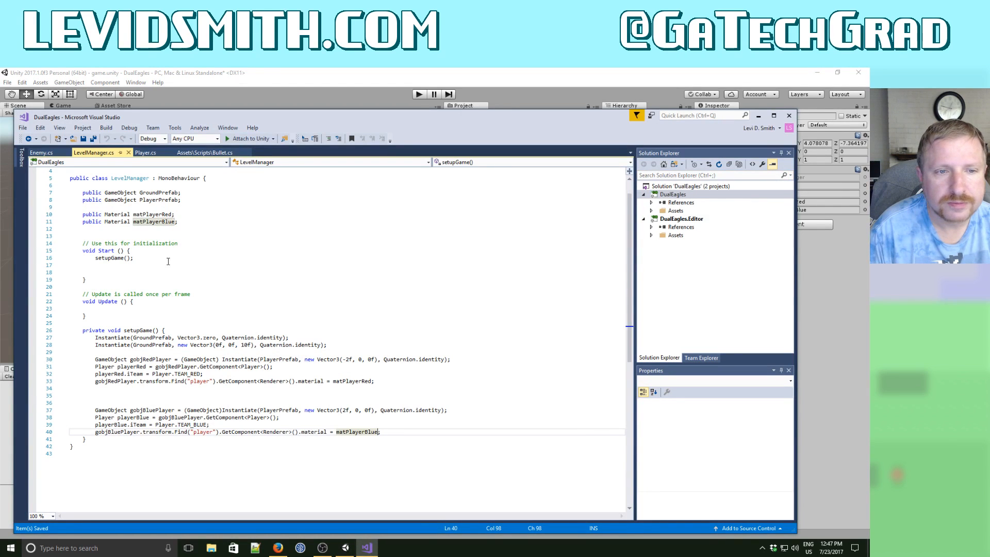
left_click(203, 235)
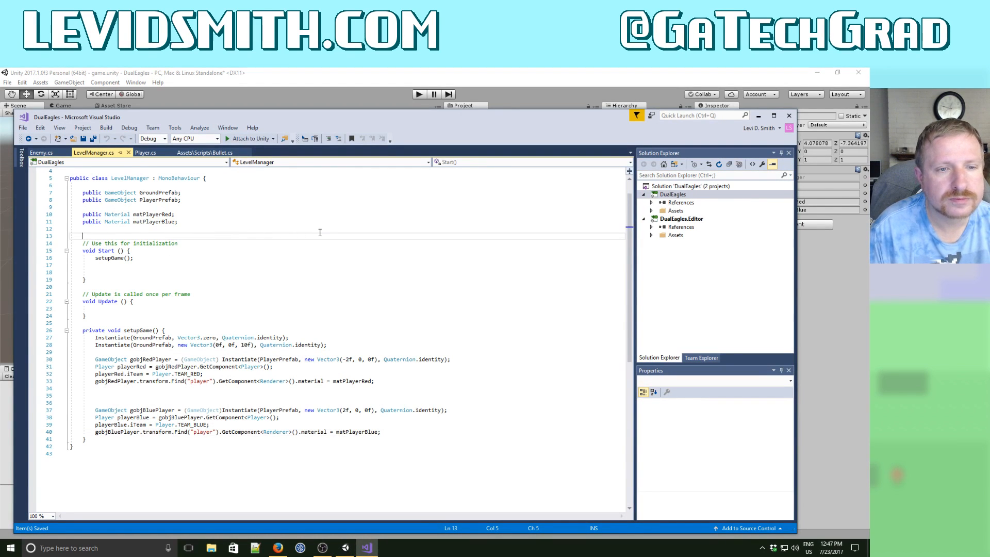
Declare a float field named fSpawnCountdown below the player material fields in the LevelManager class.
key("Up")
key("Up")
key("Up")
key("Up")
key("Up")
key("Up")
key("Up")
key("Up")
key("Up")
key("Up")
key("Up")
key("Up")
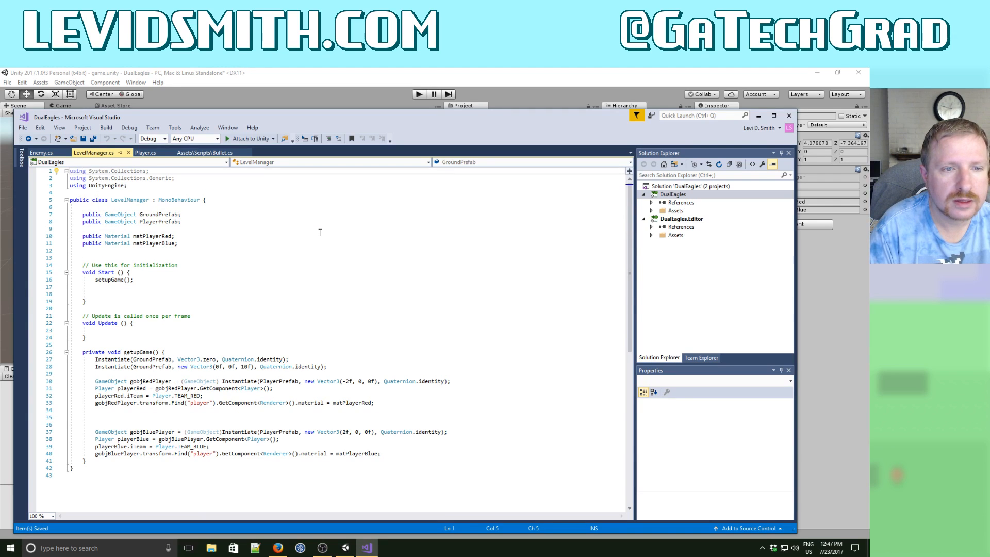
key("Down")
key("Down")
key("Down")
key("Down")
key("Down")
key("Down")
key("Down")
key("Down")
key("Down")
key("Down")
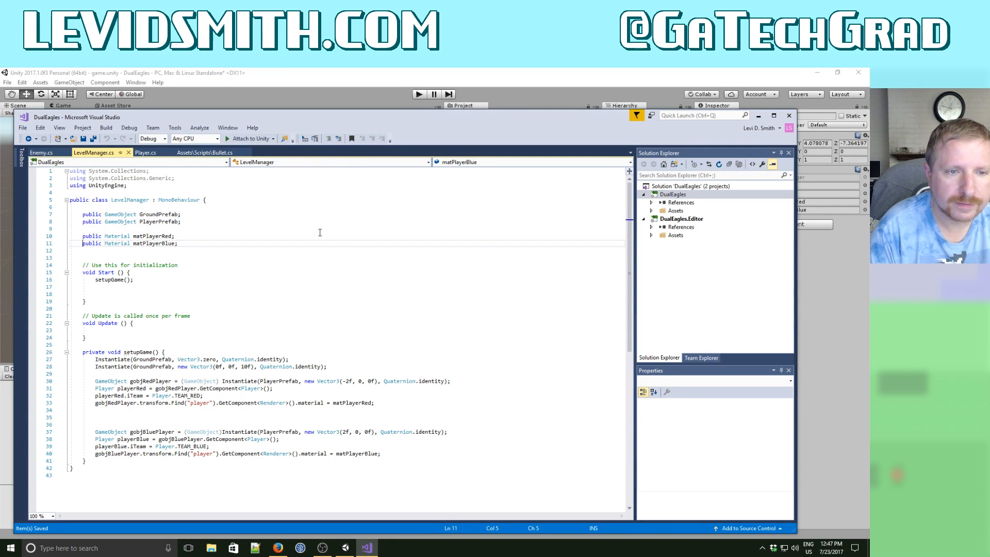
key("End")
key("Return")
key("Return")
key("Return")
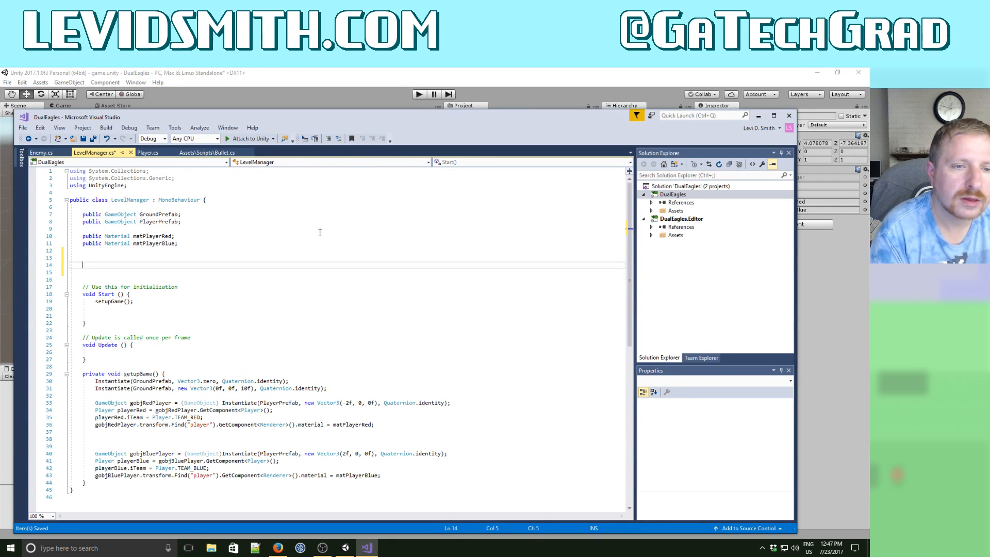
type("floa")
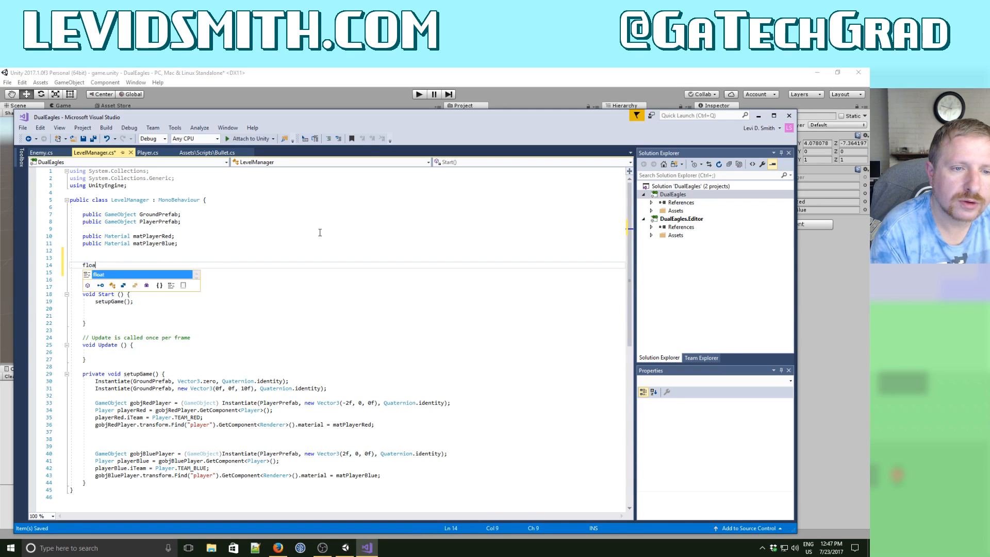
type("t fSpawnCount")
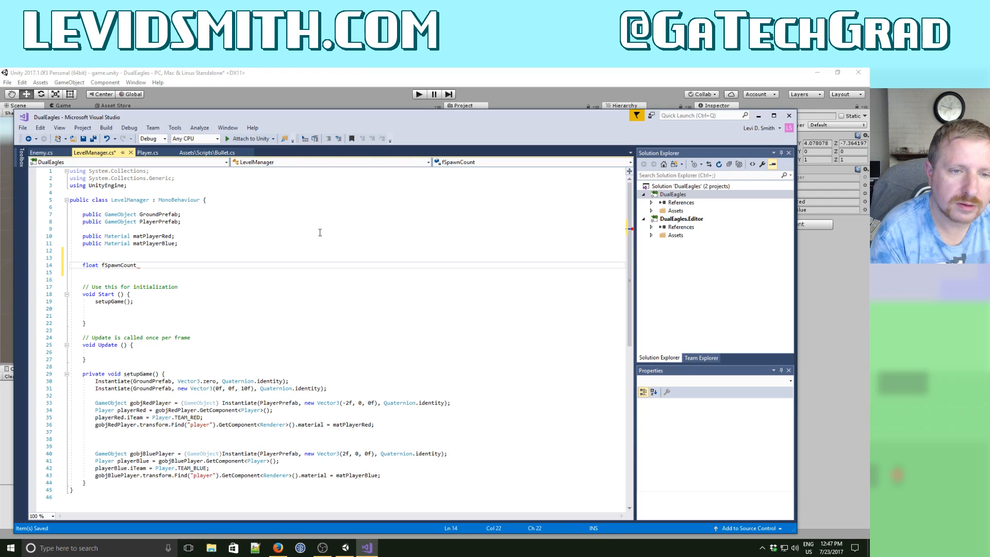
type("down;")
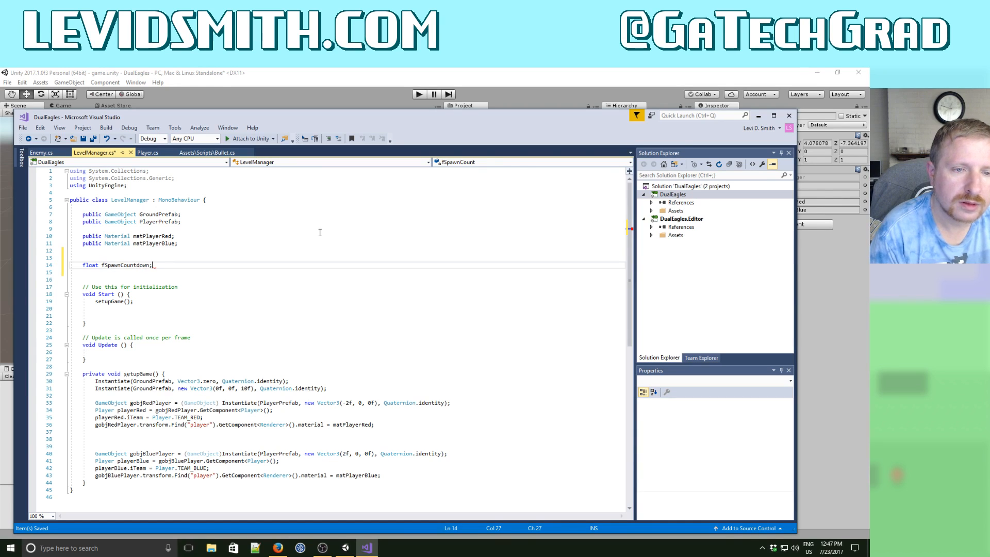
Initialize fSpawnCountdown to 3f in Start() after the setupGame() call.
key("Down")
key("Down")
key("Down")
key("Down")
key("Down")
key("End")
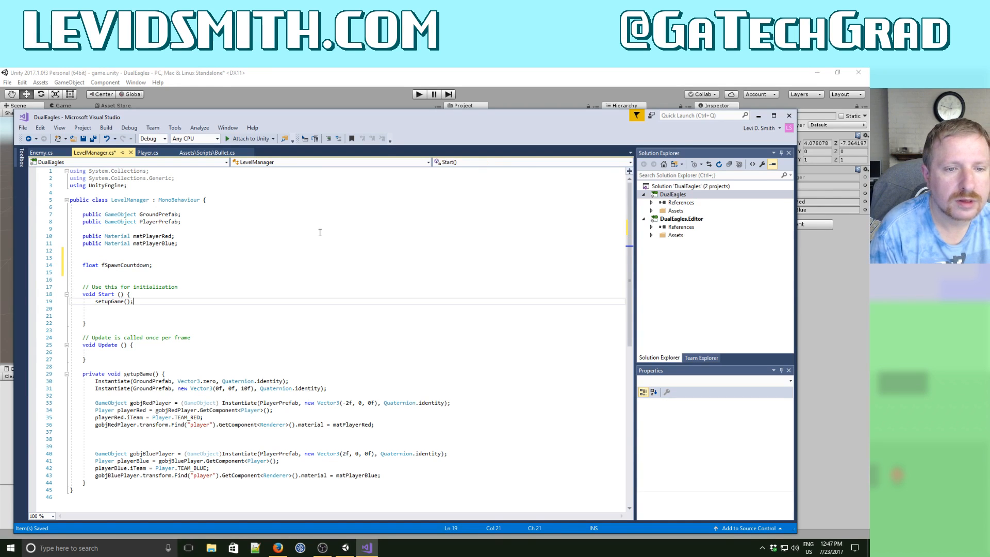
key("Return")
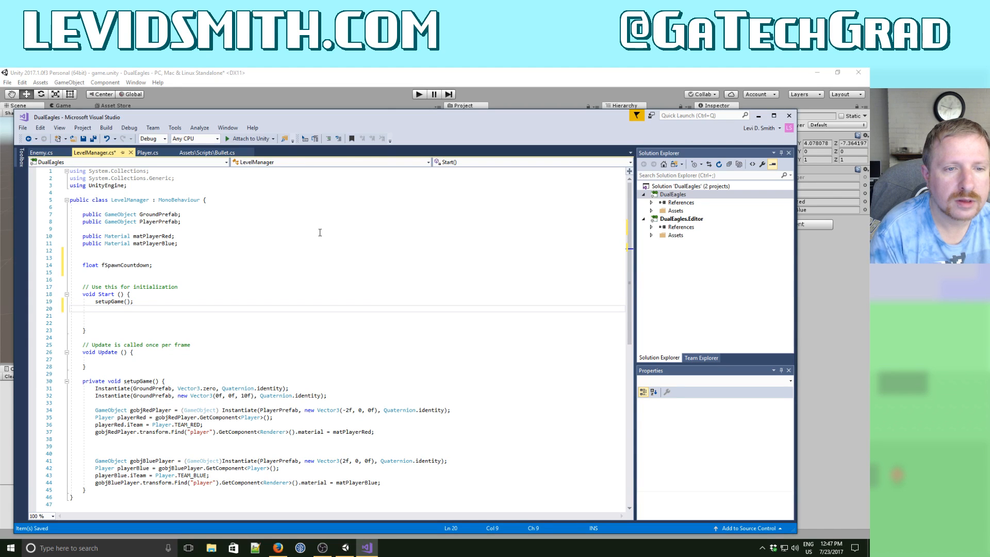
type("fSpawnCountdown = 5")
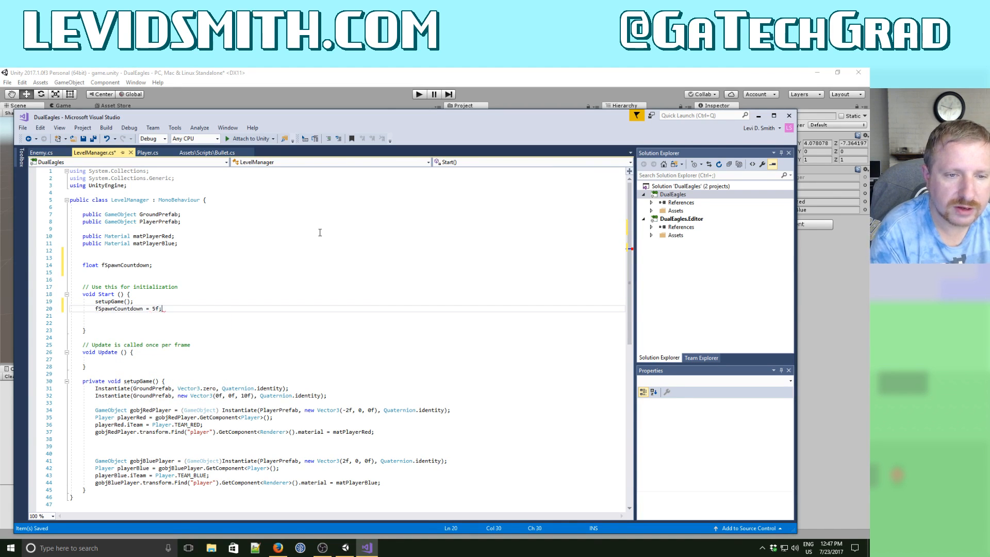
type("f;")
key("Left")
key("Left")
key("BackSpace")
type("3")
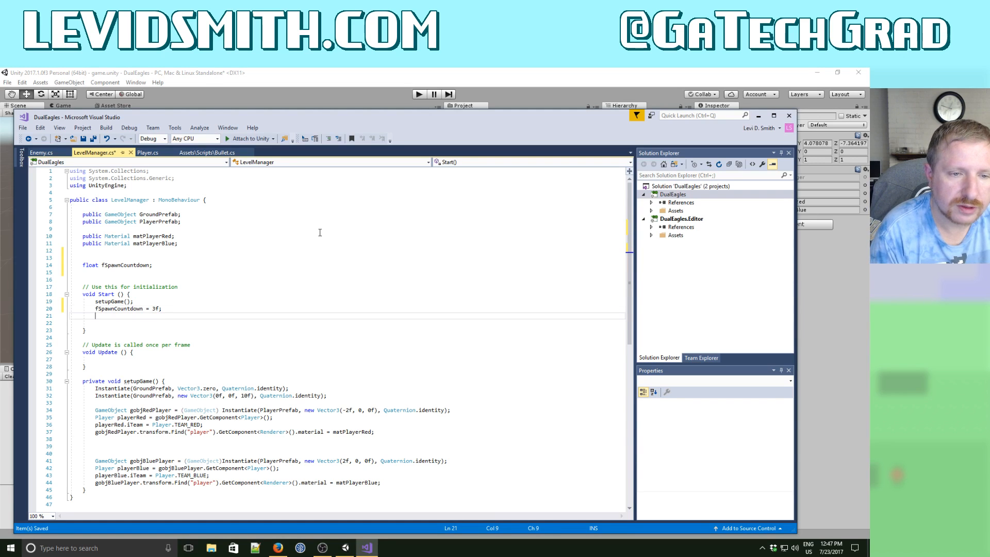
Subtract Time.deltaTime from fSpawnCountdown at the start of Update().
key("Down")
key("Down")
key("Down")
key("Down")
key("Down")
key("Down")
key("End")
key("Return")
type("f")
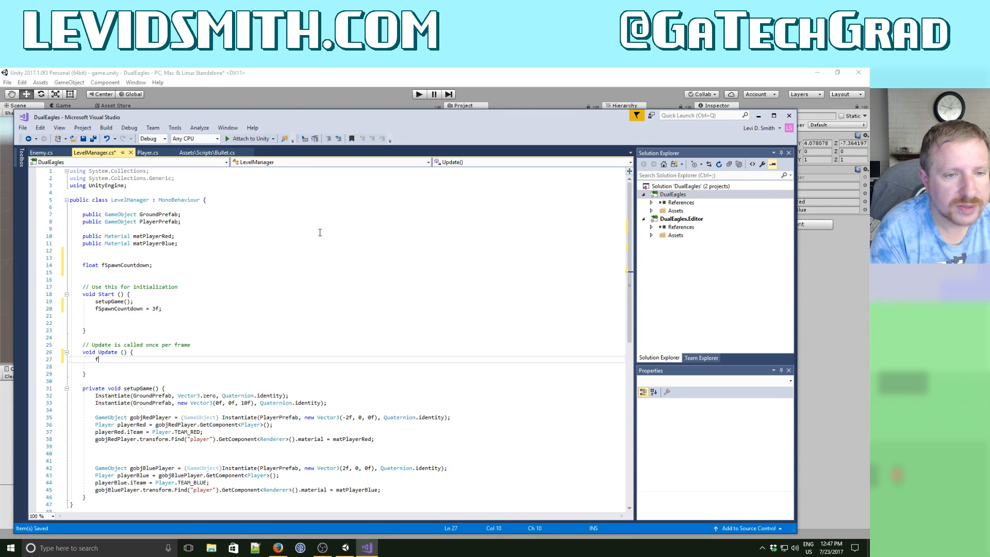
type("SpawnCountdown")
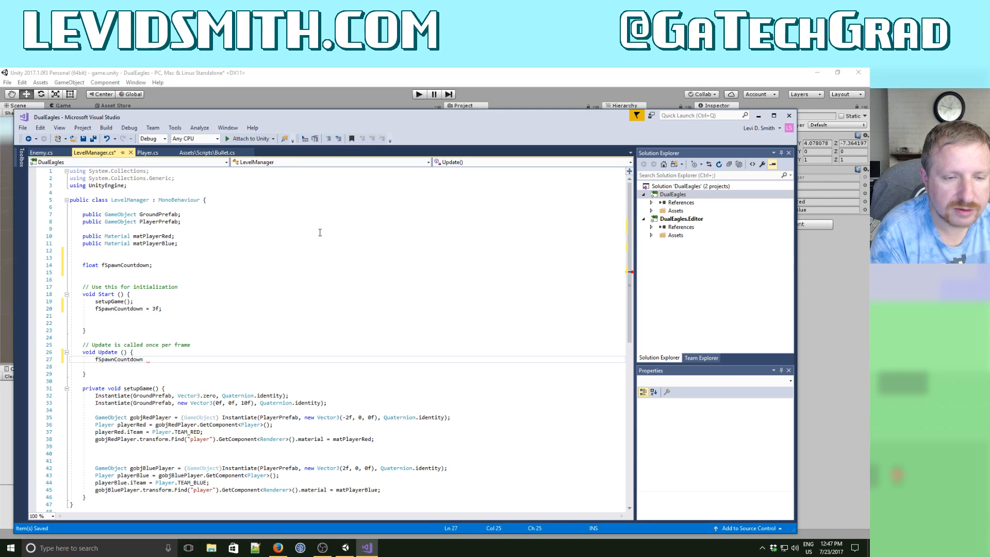
type(" -= ")
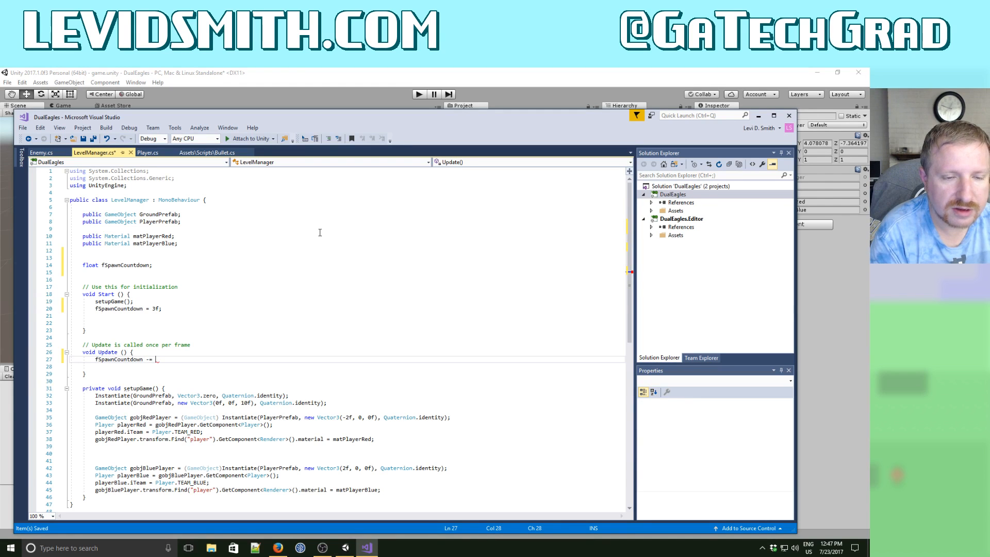
type("Time.deltaTime")
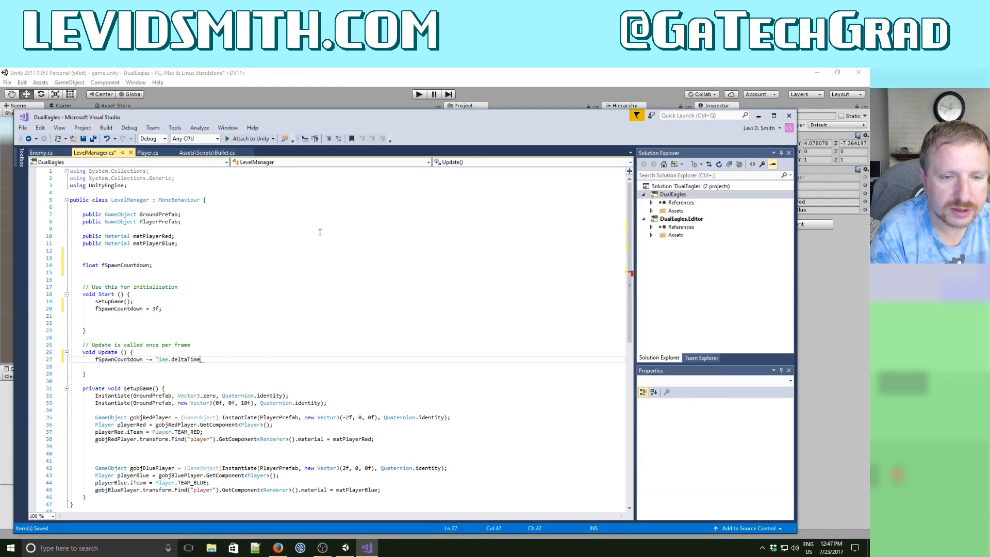
type(";")
key("Return")
type("FilterMode")
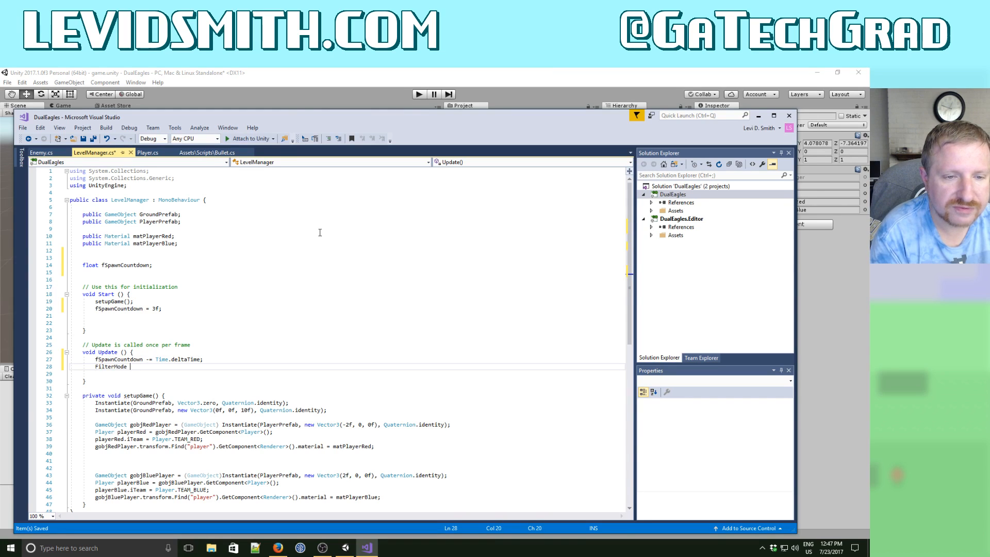
key("BackSpace")
key("BackSpace")
key("BackSpace")
key("BackSpace")
key("BackSpace")
key("BackSpace")
key("BackSpace")
key("BackSpace")
key("BackSpace")
key("BackSpace")
key("BackSpace")
Add an if block to Update() that calls spawnEnemy() when fSpawnCountdown <= 0f.
type("if ")
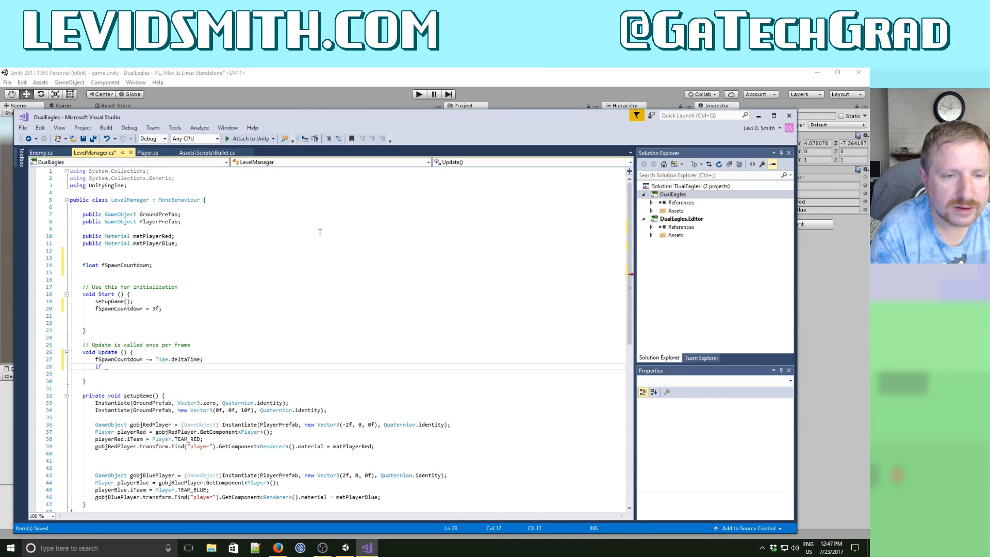
type("(fSpawnCountdown <")
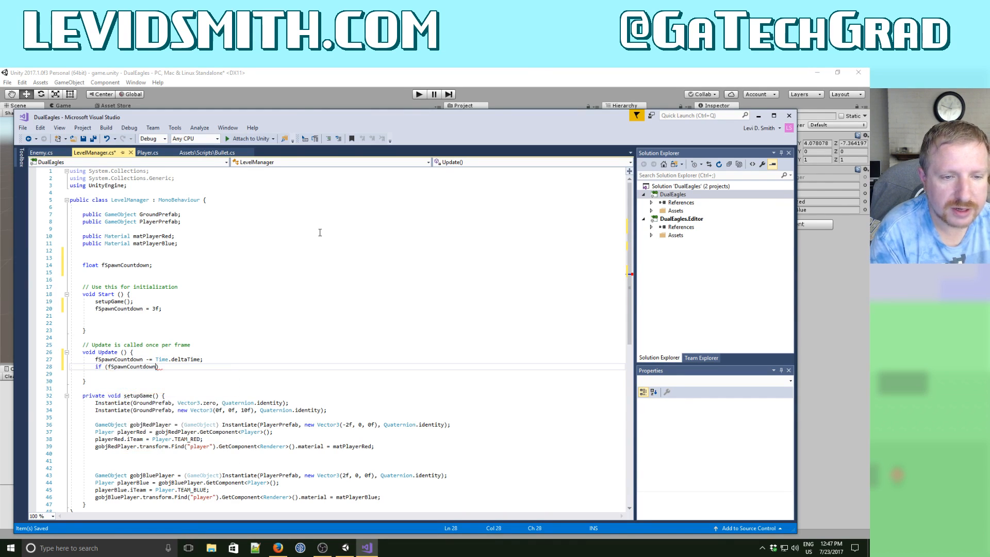
type("= 0f) ")
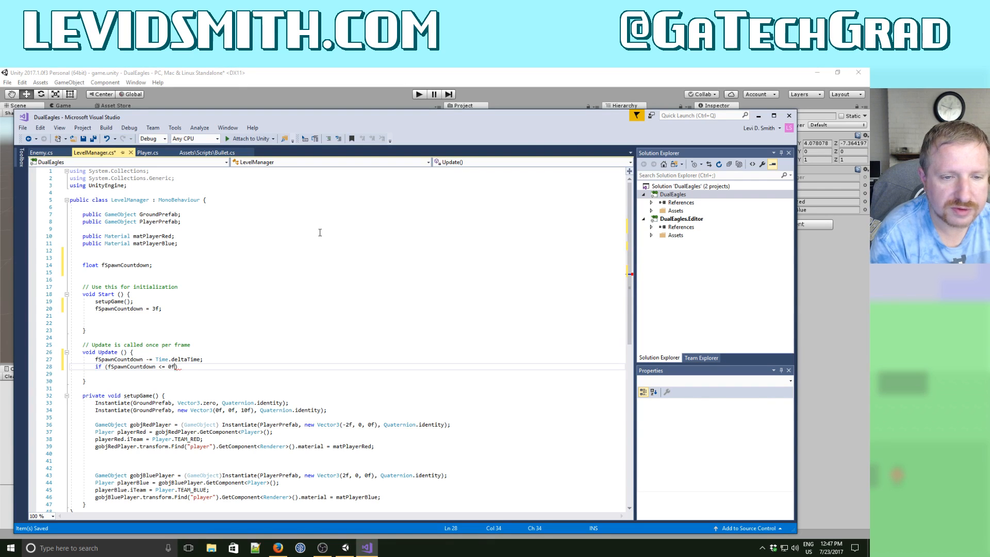
type("{")
key("Return")
type("sp")
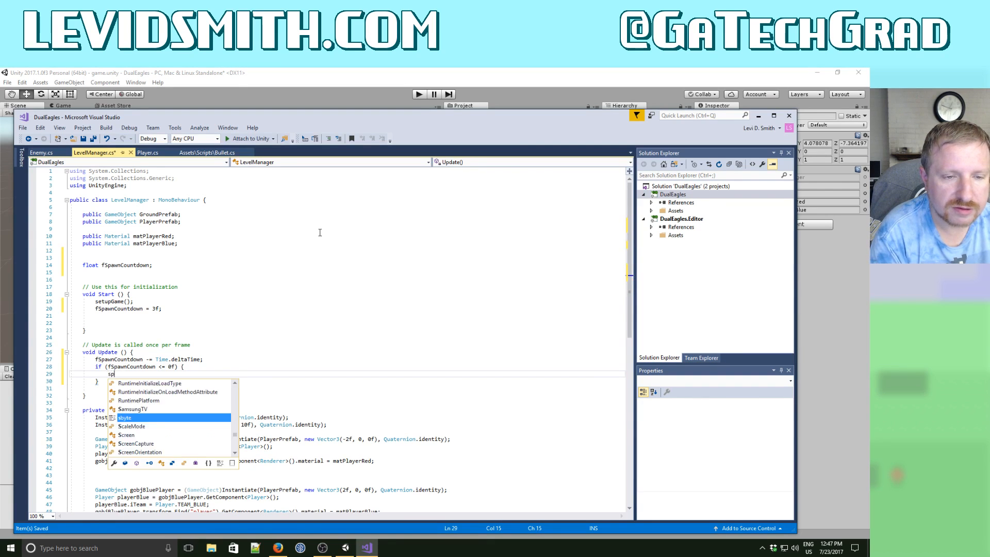
type("awnEnemy();")
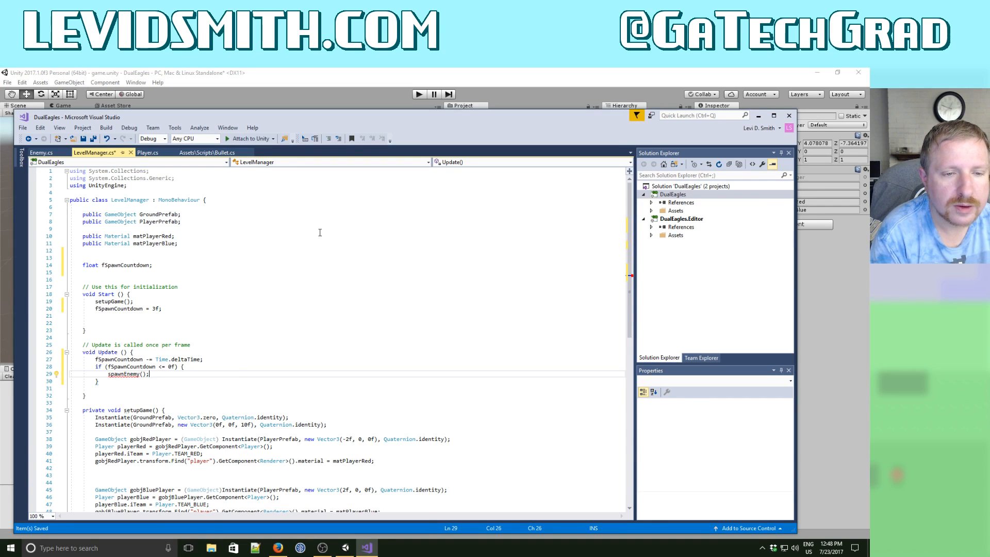
Reset fSpawnCountdown to SPAWN_TIME after the spawnEnemy() call inside the if block of Update().
key("Return")
type("fSpawnCountdown =")
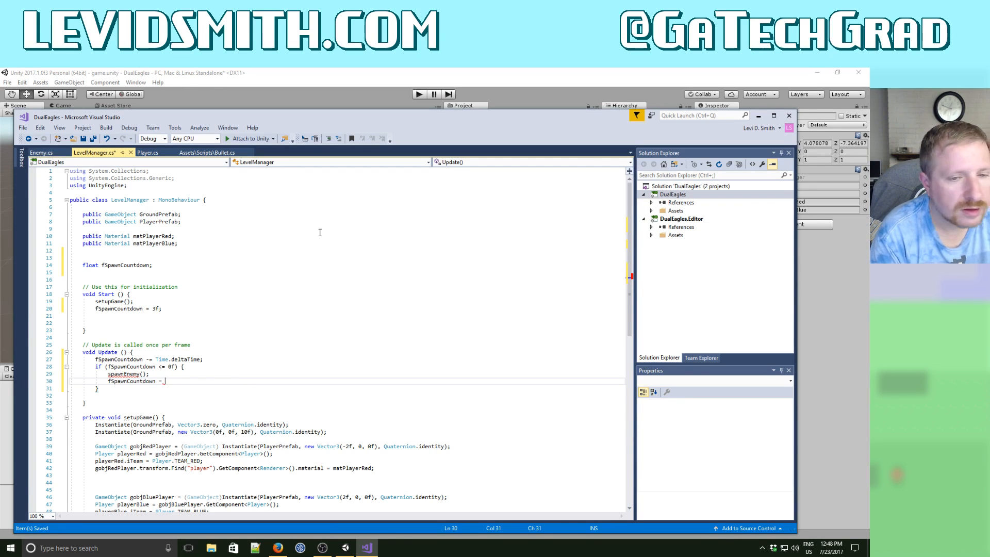
type("SPAWN")
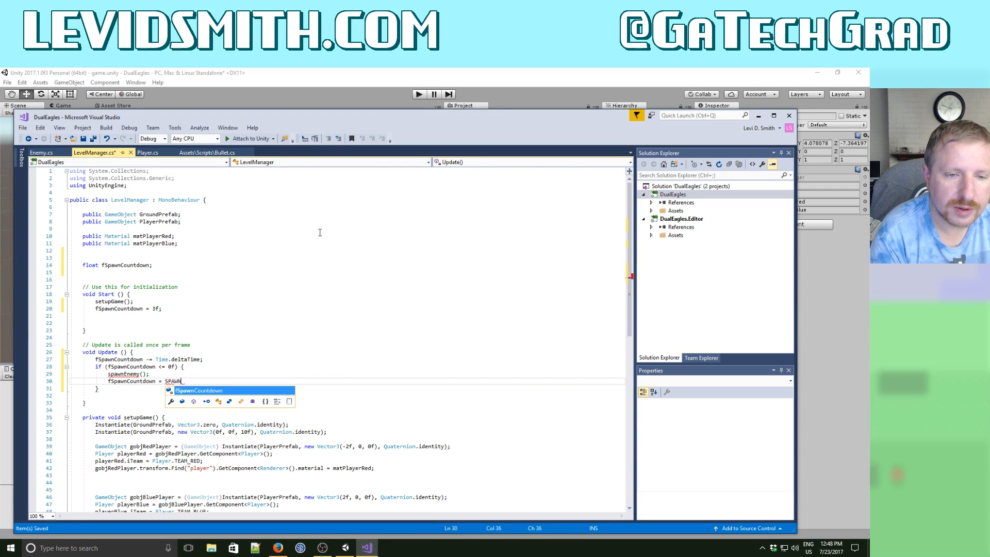
type("_")
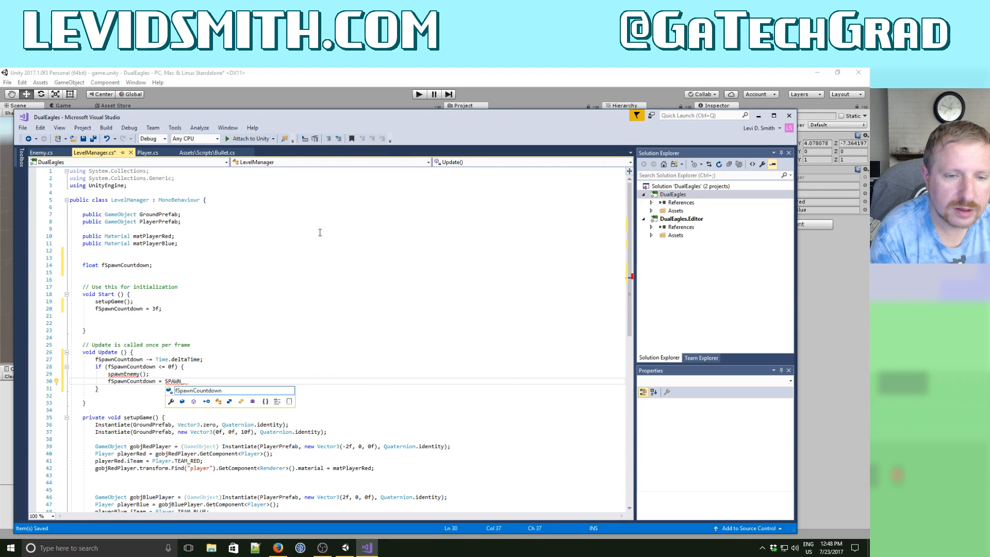
type("TIME;")
Declare a const float ENEMY_SPAWN_TIME = 3f directly below the fSpawnCountdown field.
key("Up")
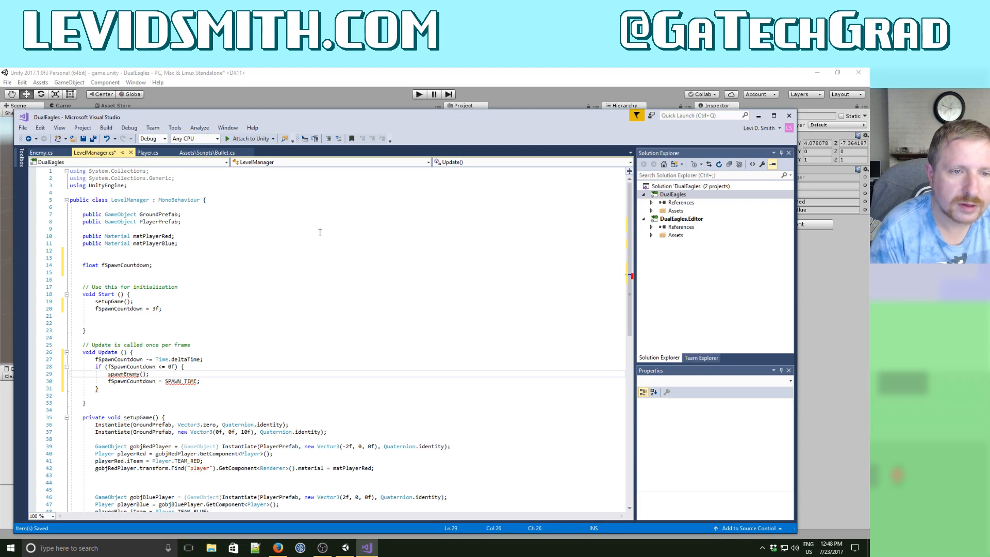
key("Up")
key("Up")
key("Up")
key("Up")
key("Up")
key("Up")
key("Up")
key("Up")
key("Up")
key("Up")
key("Up")
key("Up")
key("Up")
key("Up")
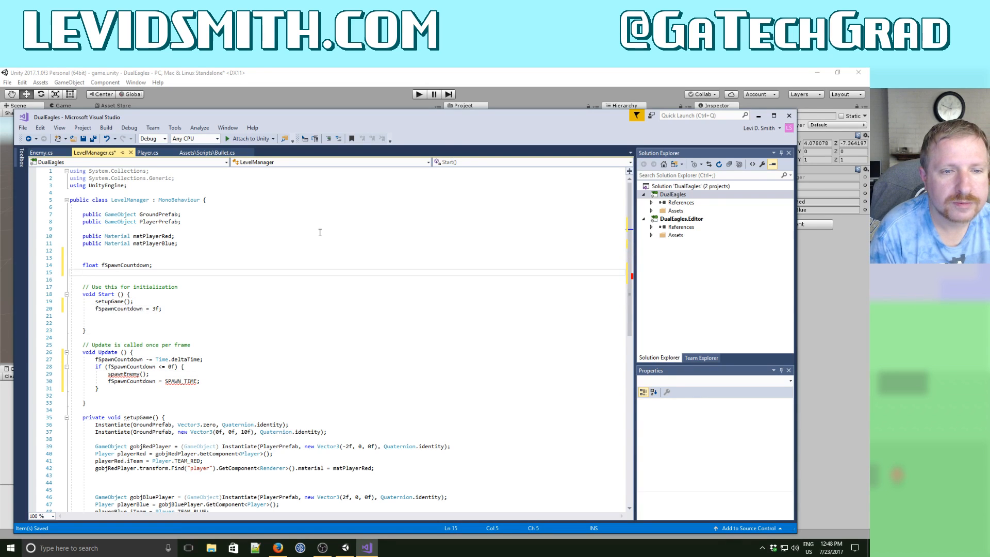
key("Up")
key("End")
key("Return")
type("const")
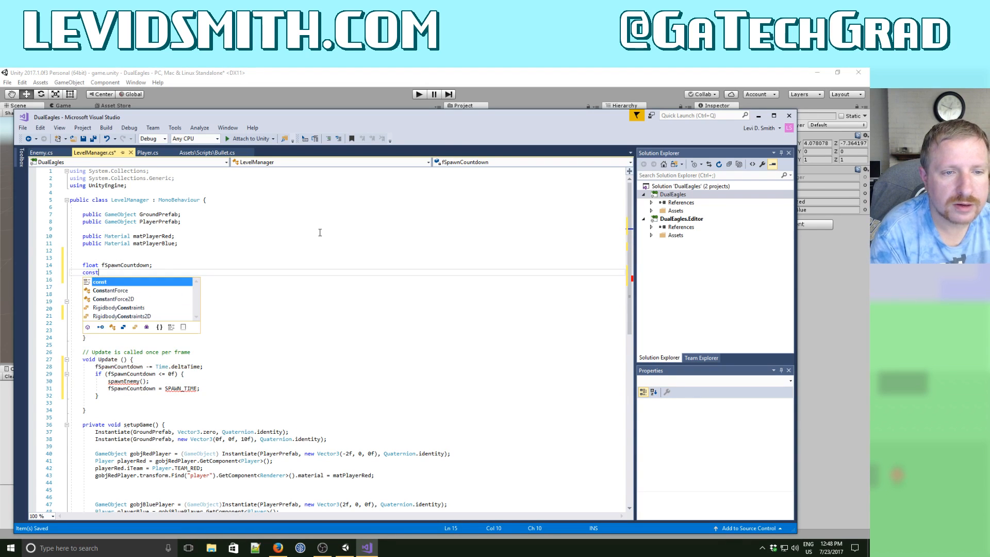
type(" float S")
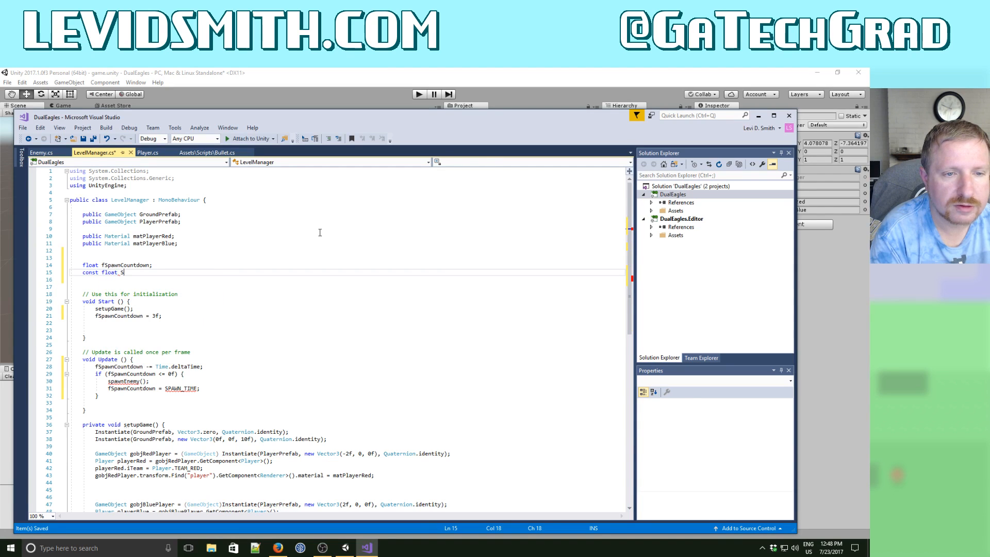
type("PAWN")
key("BackSpace")
key("BackSpace")
key("BackSpace")
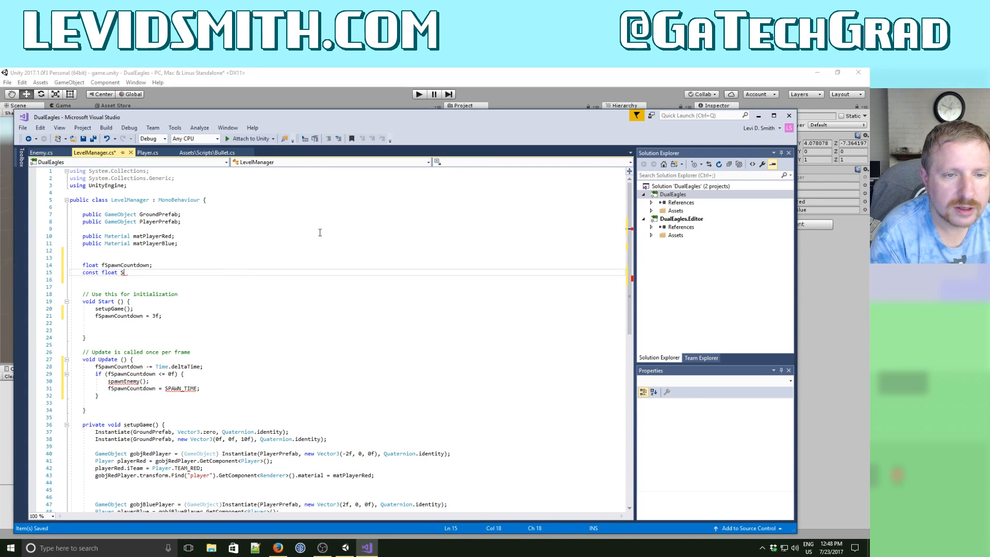
type("ENEMY_SPAWN")
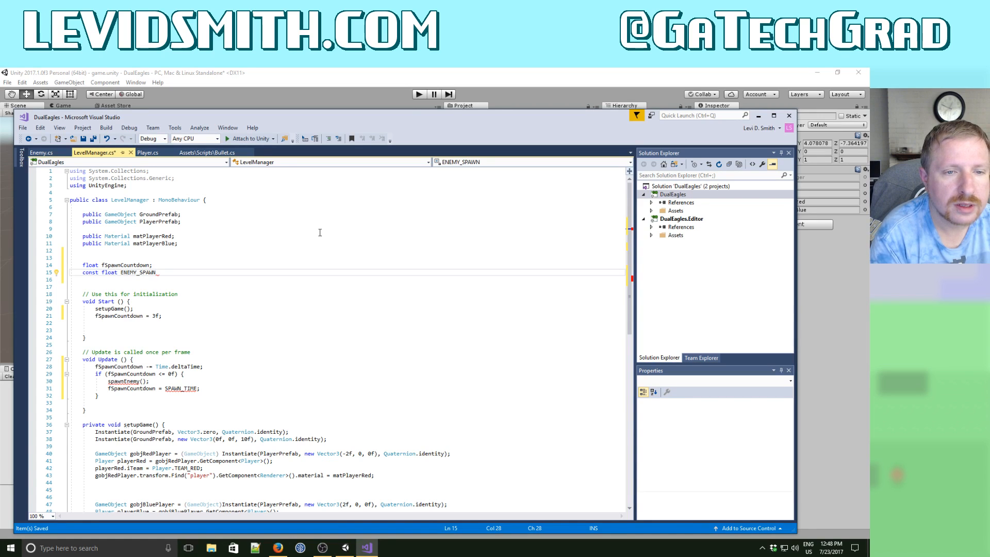
type("_TIME")
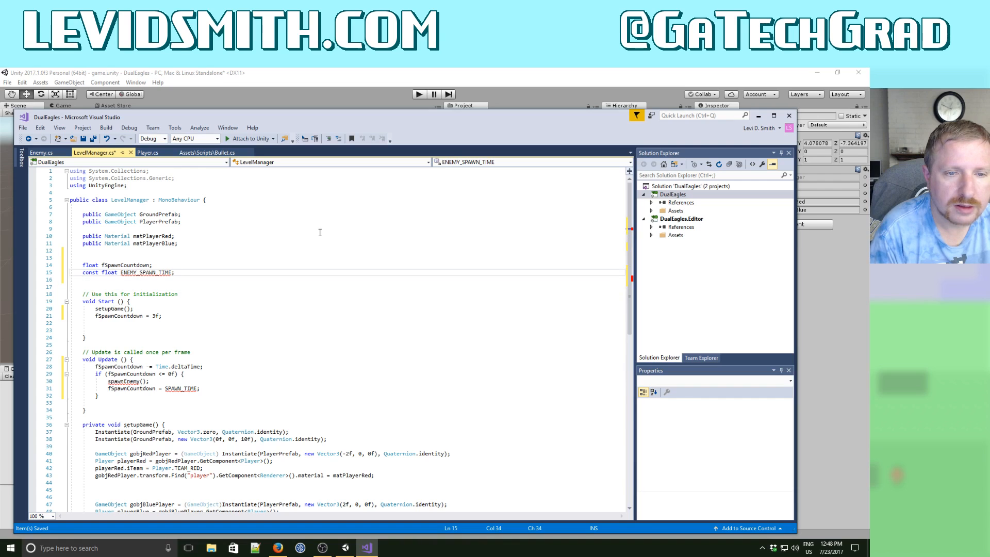
type(" = 3f")
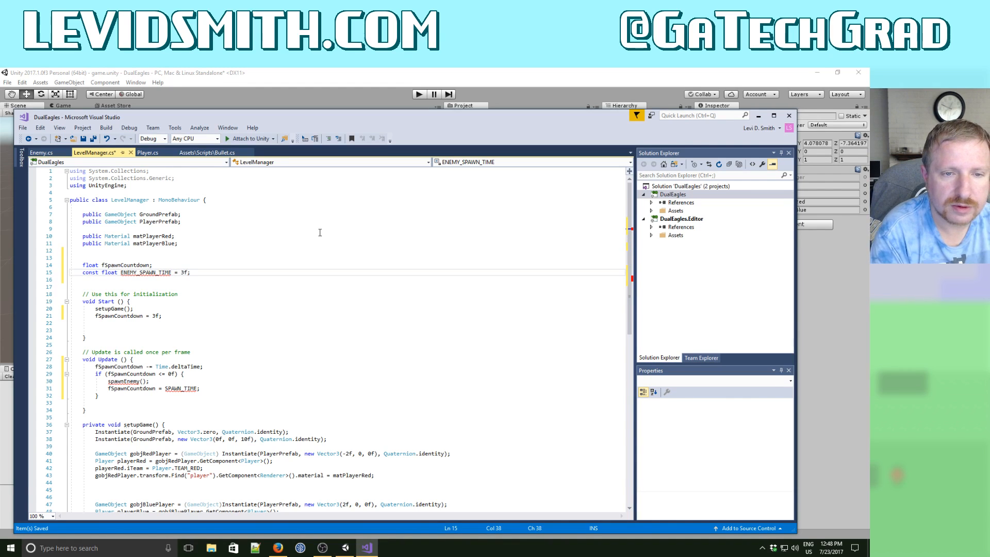
Replace the 3f literal assigned to fSpawnCountdown in Start() with ENEMY_SPAWN_TIME.
key("Down")
key("Down")
key("Down")
key("Down")
key("Down")
key("Down")
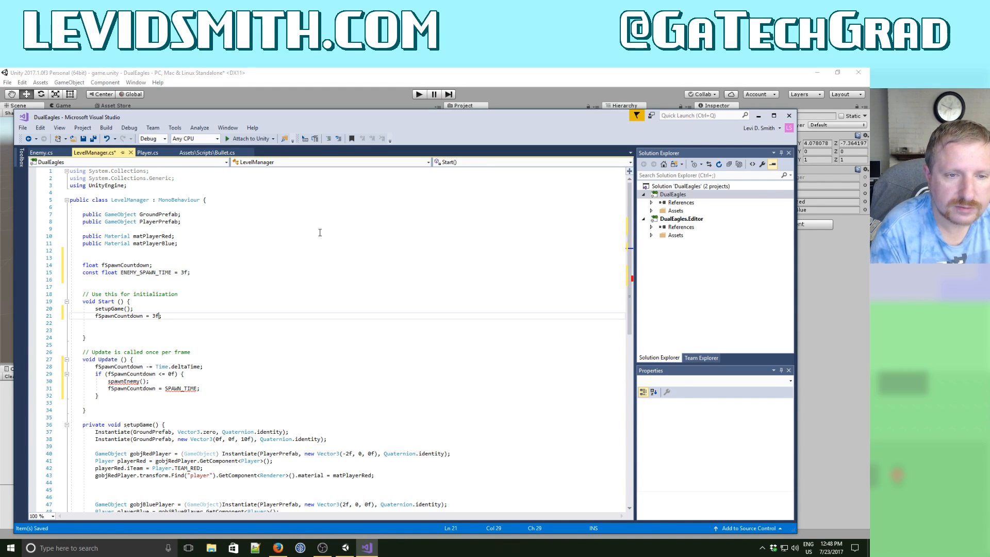
key("BackSpace")
key("BackSpace")
type("ENEMY")
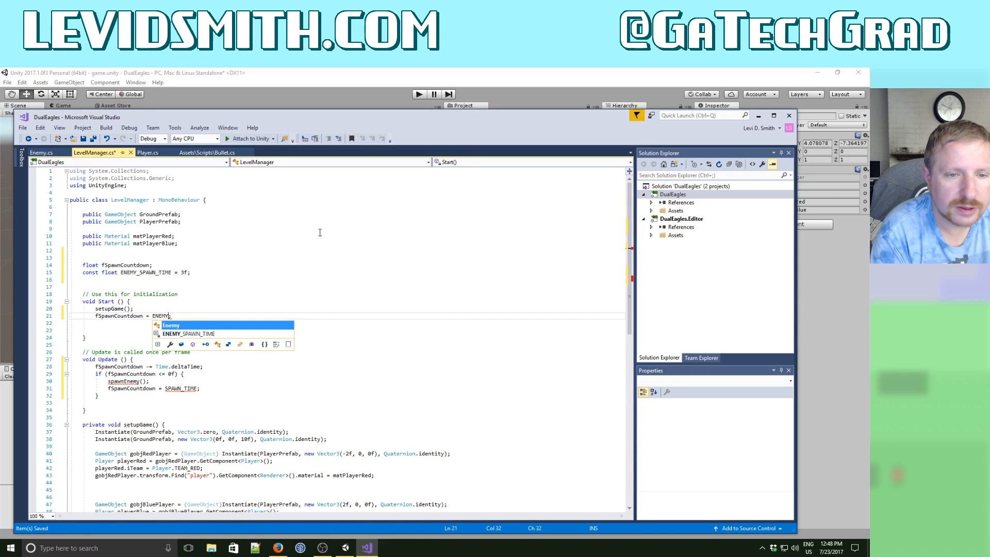
type("_")
key("Tab")
Replace SPAWN_TIME with ENEMY_SPAWN_TIME in the countdown reset inside Update().
key("Down")
key("Down")
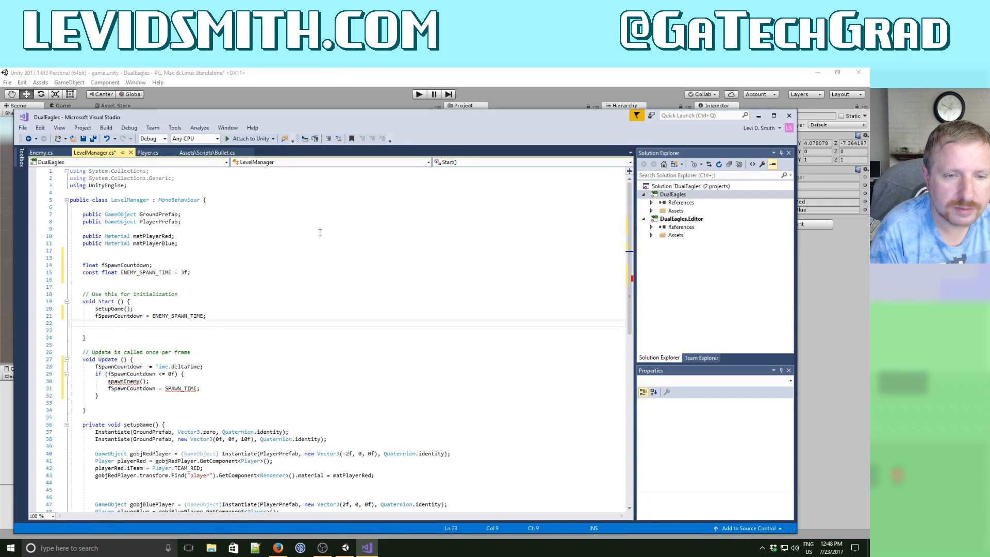
key("Down")
key("Down")
key("Down")
key("Down")
key("Down")
key("Down")
key("Down")
key("Down")
key("Left")
key("shift+Left")
key("shift+Left")
key("shift+Left")
key("shift+Left")
key("shift+Left")
key("shift+Left")
key("shift+Left")
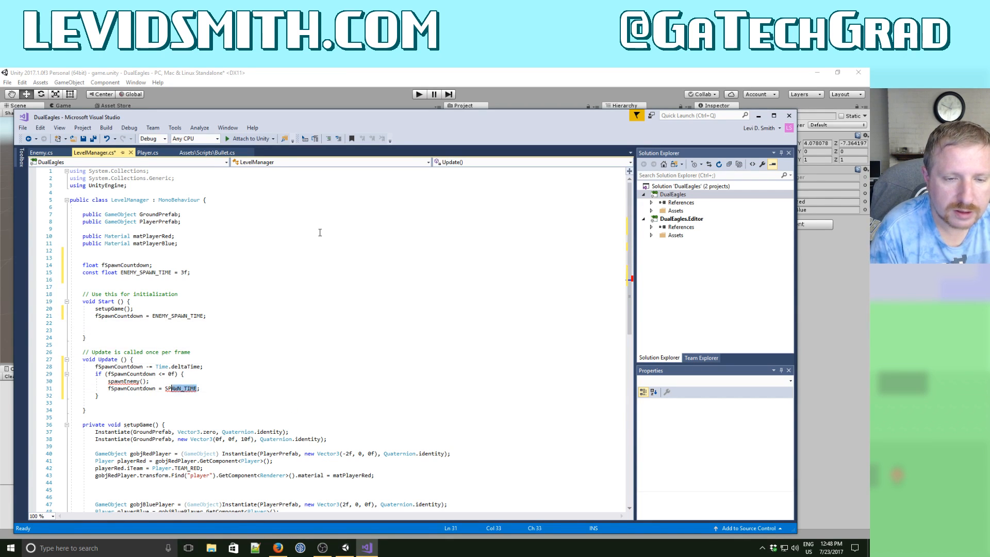
type("E")
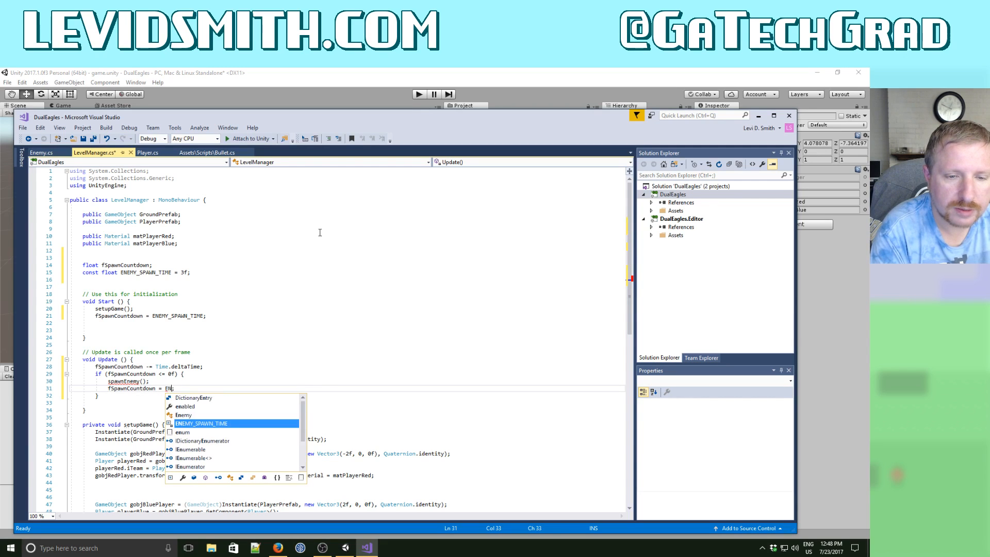
key("Tab")
Add an empty private void spawnEnemy() method between Update() and setupGame().
key("Down")
key("Down")
key("Down")
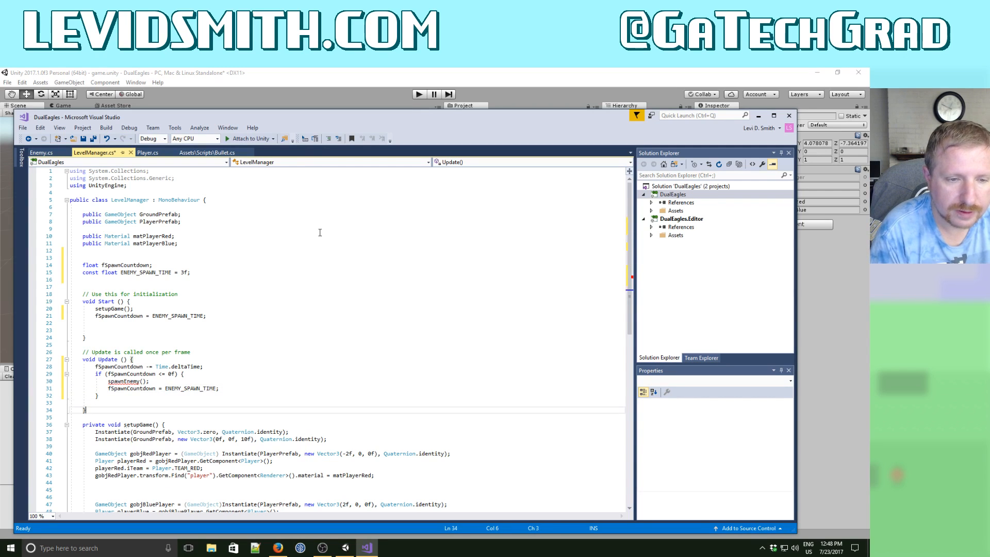
key("Return")
key("Return")
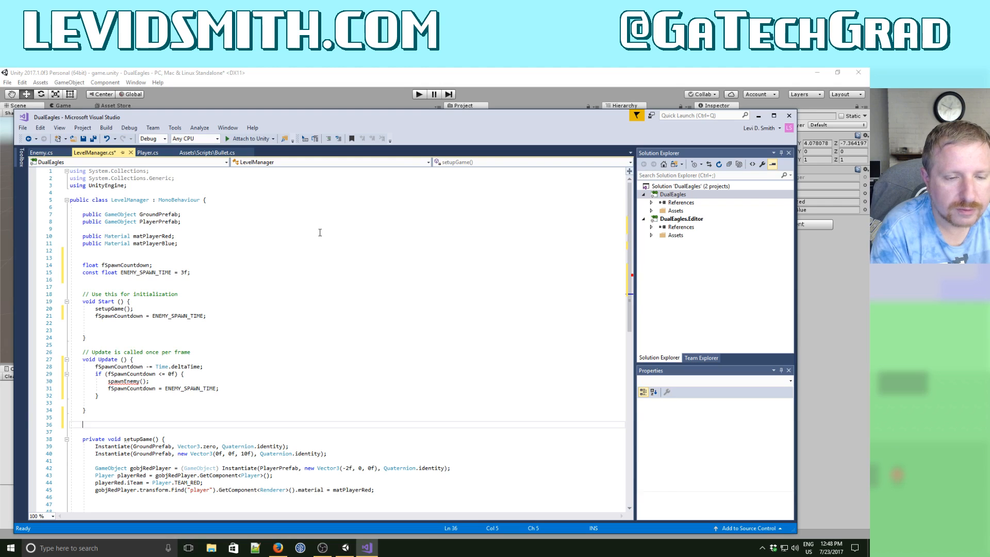
type("private void ")
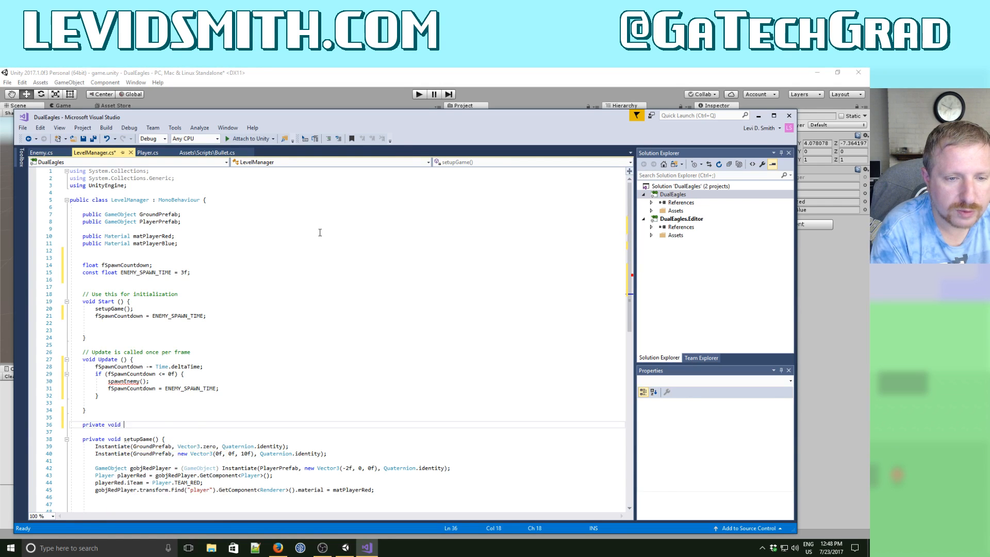
type("spawnEnem")
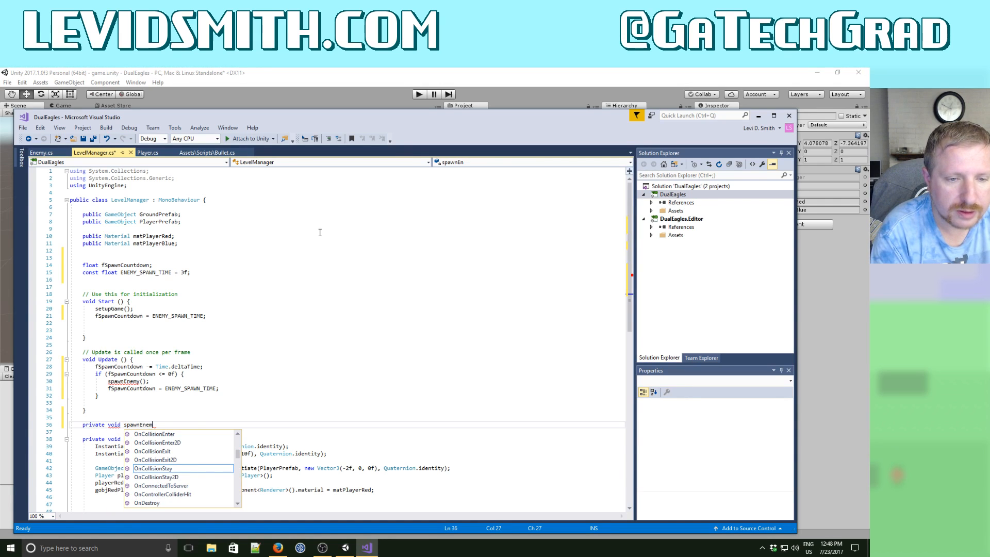
type("y() {")
key("Return")
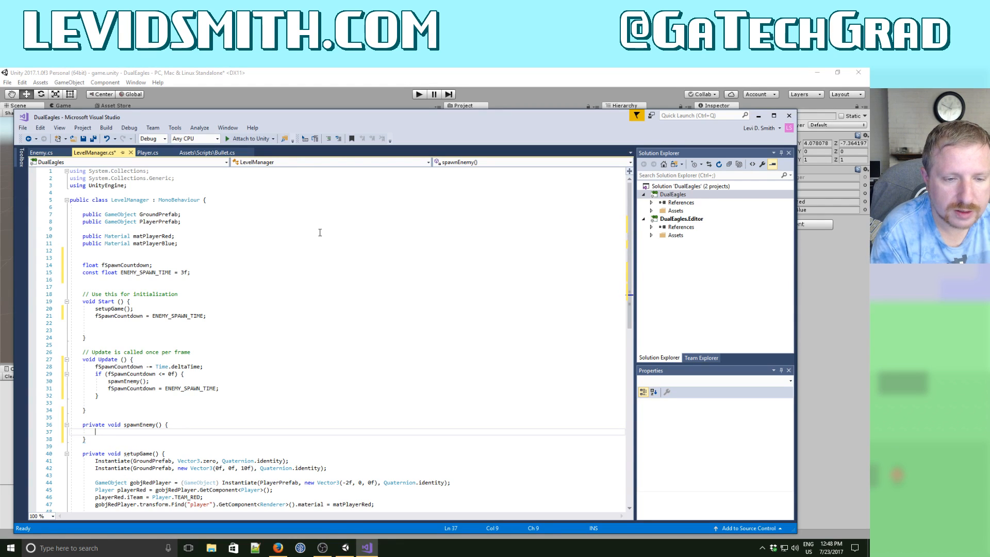
Copy the first Instantiate line of setupGame() into the body of spawnEnemy().
key("Down")
key("Down")
key("Down")
key("Down")
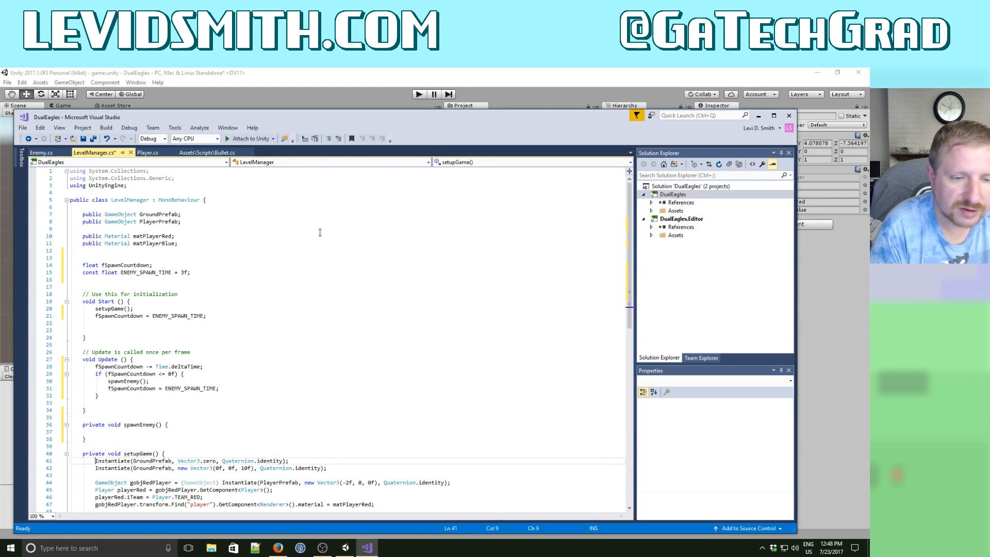
key("shift+End")
key("ctrl+c")
key("Up")
key("Up")
key("Up")
key("Up")
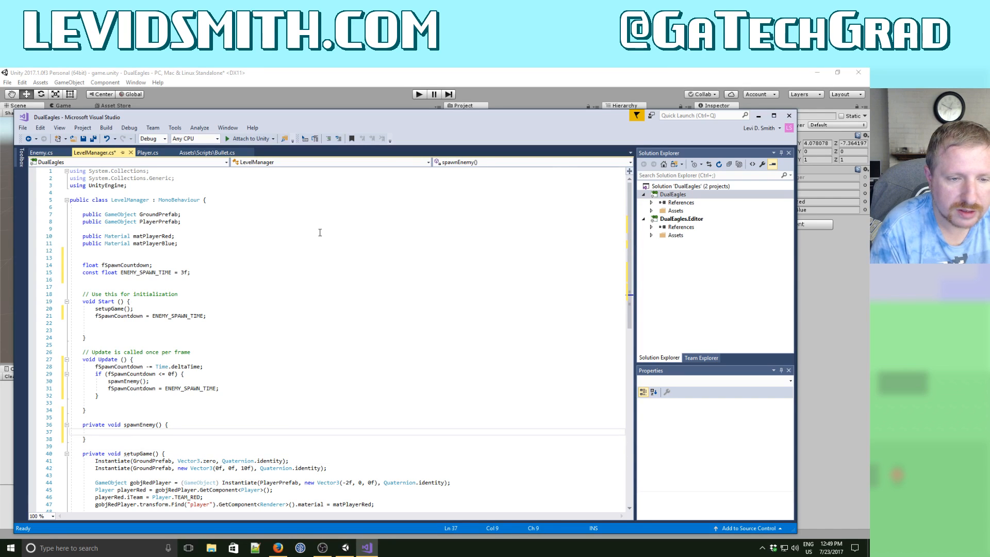
key("ctrl+v")
Declare a public GameObject field named EnemyPrefab below the PlayerPrefab field.
key("Up")
key("Up")
key("Up")
key("Up")
key("Up")
key("Up")
key("Up")
key("Up")
key("Up")
key("Up")
key("Up")
key("Up")
key("Up")
key("Up")
key("Up")
key("Up")
key("Up")
key("Up")
key("Up")
key("Up")
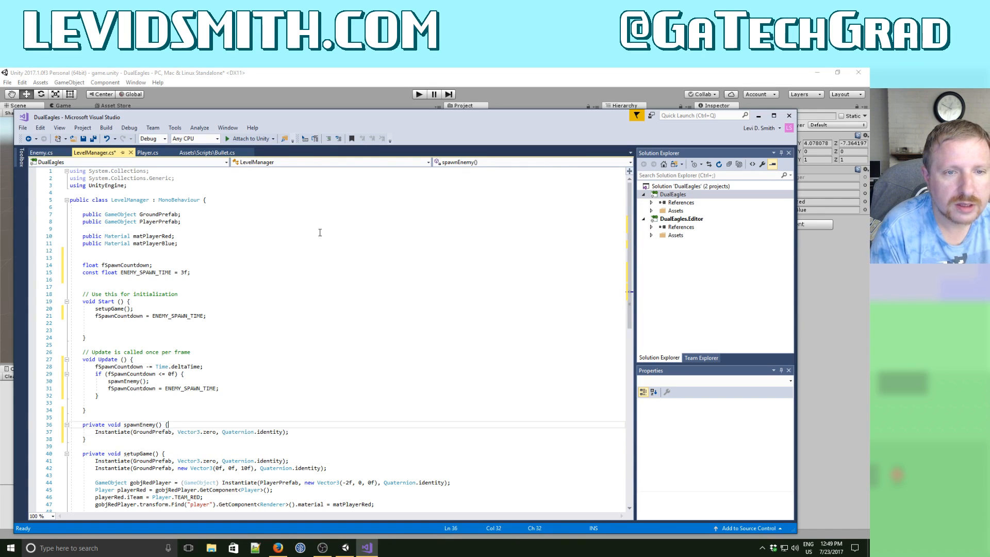
key("Up")
key("Up")
key("Up")
key("Up")
key("Up")
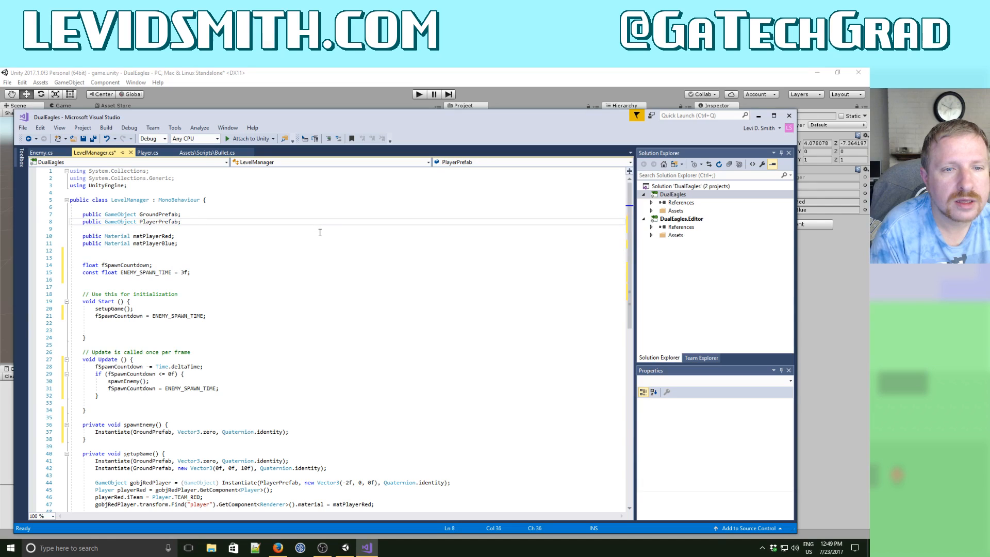
key("Return")
type("public")
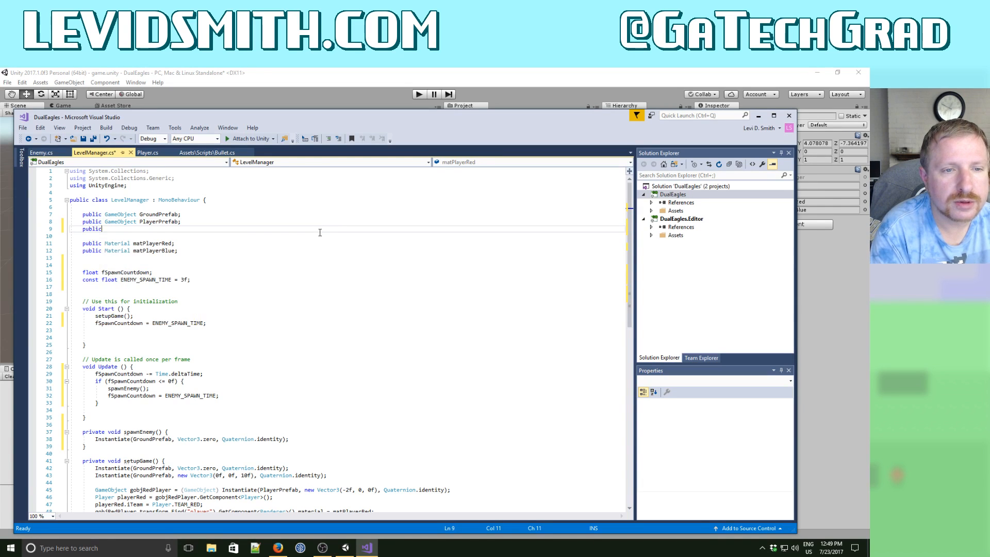
type(" GameObject")
key("Tab")
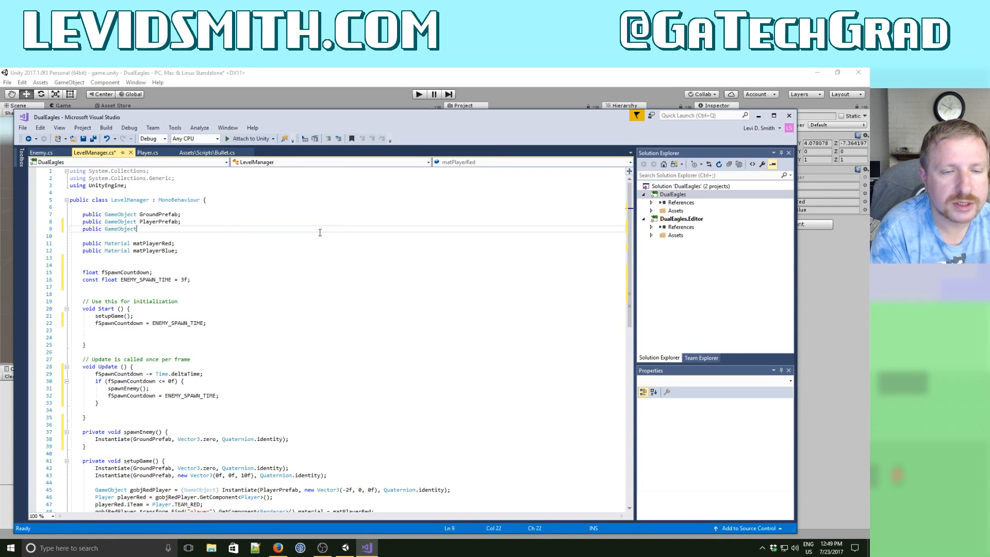
type("Enemy")
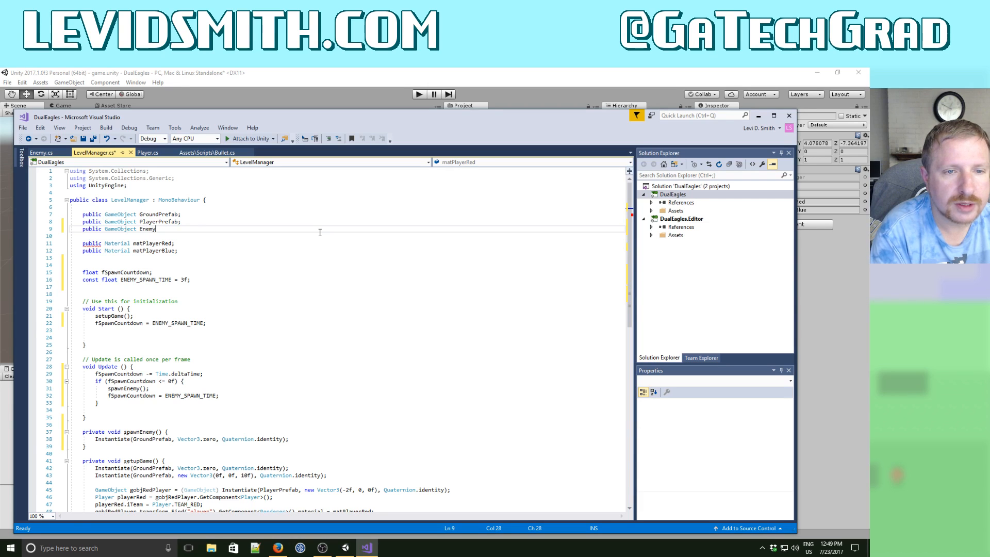
type("Prefab;")
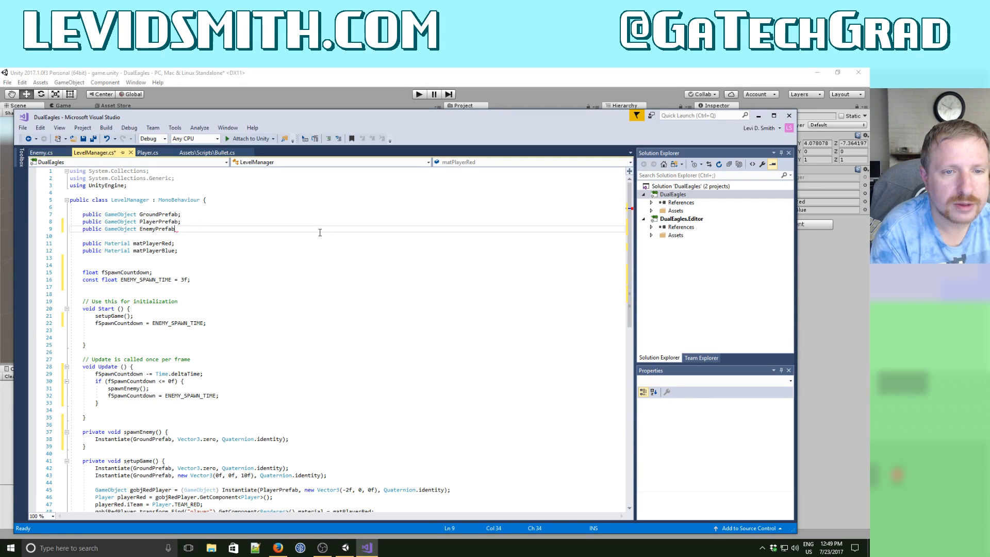
Change GroundPrefab to EnemyPrefab in the Instantiate call inside spawnEnemy().
key("Down")
key("Down")
key("Down")
key("Down")
key("Down")
key("Down")
key("Down")
key("Down")
key("Down")
key("Down")
key("Down")
key("Down")
key("Down")
key("Down")
key("Down")
key("Down")
key("Down")
key("Down")
key("Down")
key("Down")
key("Down")
key("Down")
key("Down")
key("Down")
key("Down")
key("Down")
key("Down")
key("Down")
key("Down")
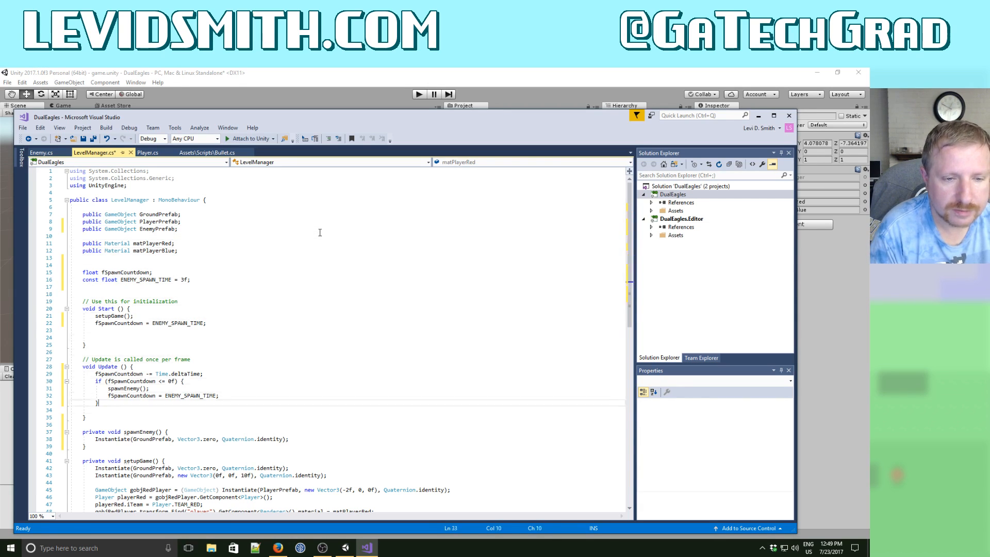
key("Up")
key("Up")
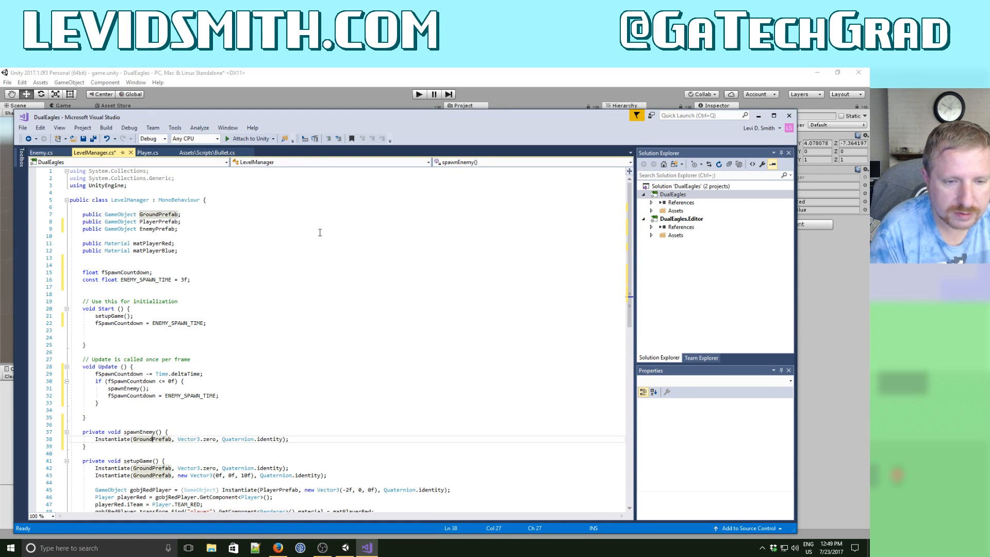
key("BackSpace")
key("BackSpace")
key("BackSpace")
key("BackSpace")
key("BackSpace")
key("Delete")
type("Enemy")
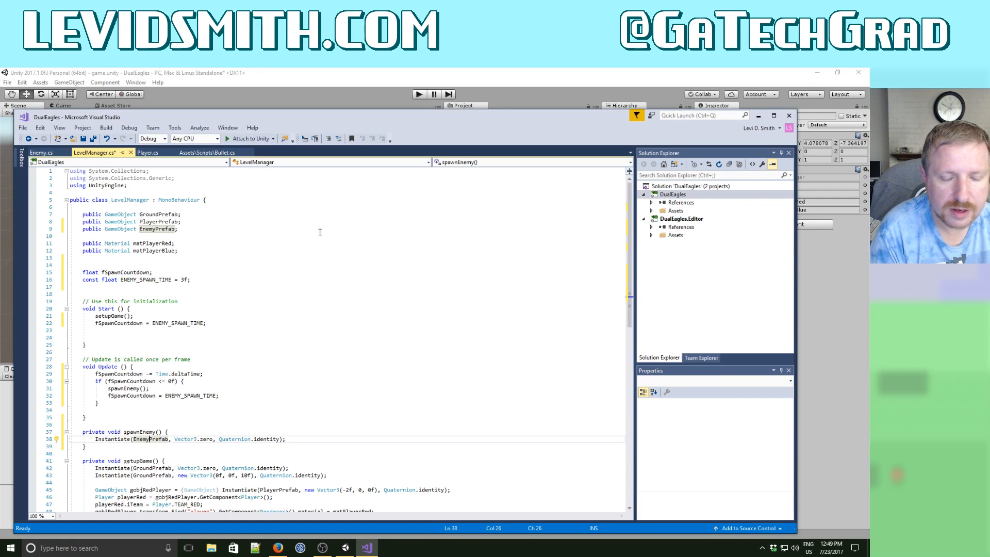
Replace Vector3.zero in spawnEnemy()'s Instantiate call with the opening of a new Vector3 constructor.
key("ctrl+Right")
key("ctrl+Right")
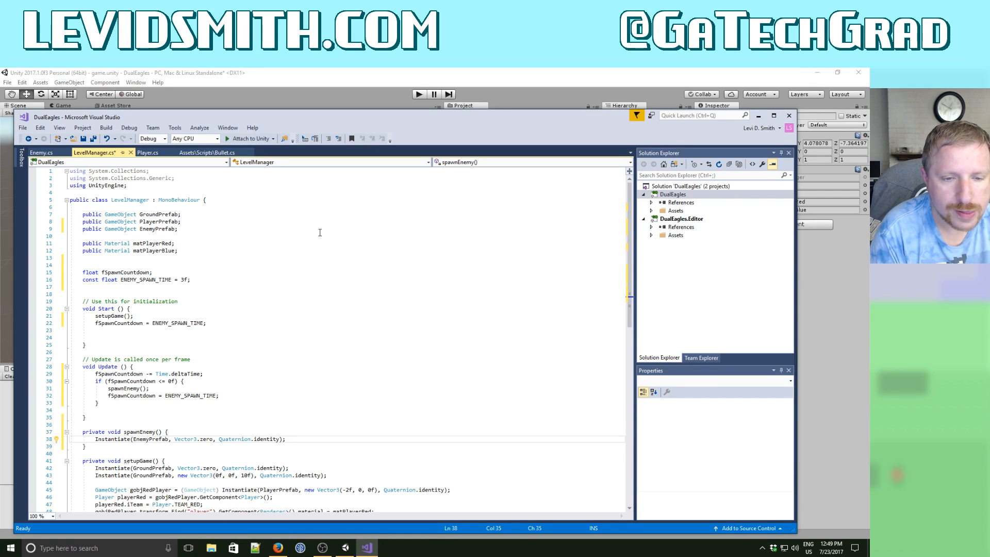
key("ctrl+shift+Right")
key("ctrl+shift+Right")
key("ctrl+shift+Right")
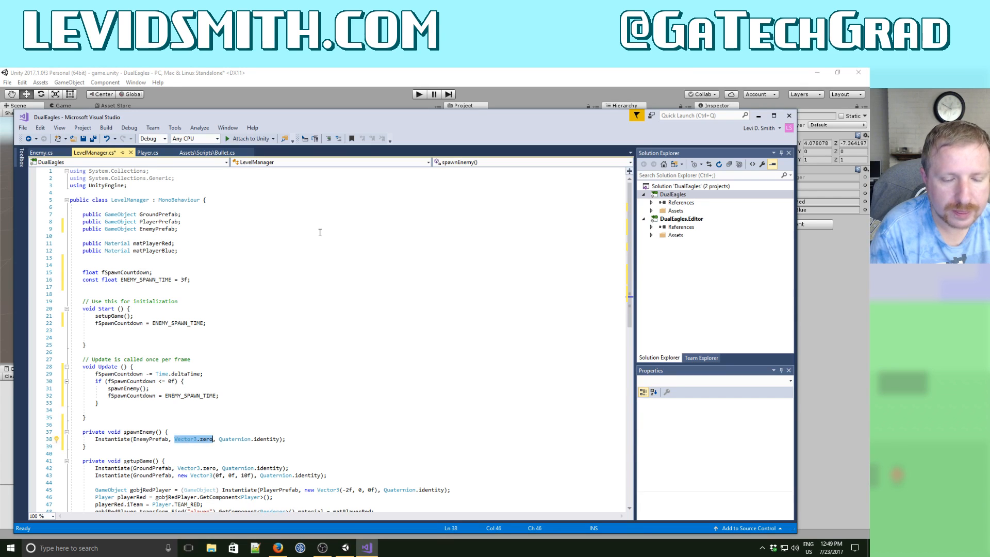
key("Delete")
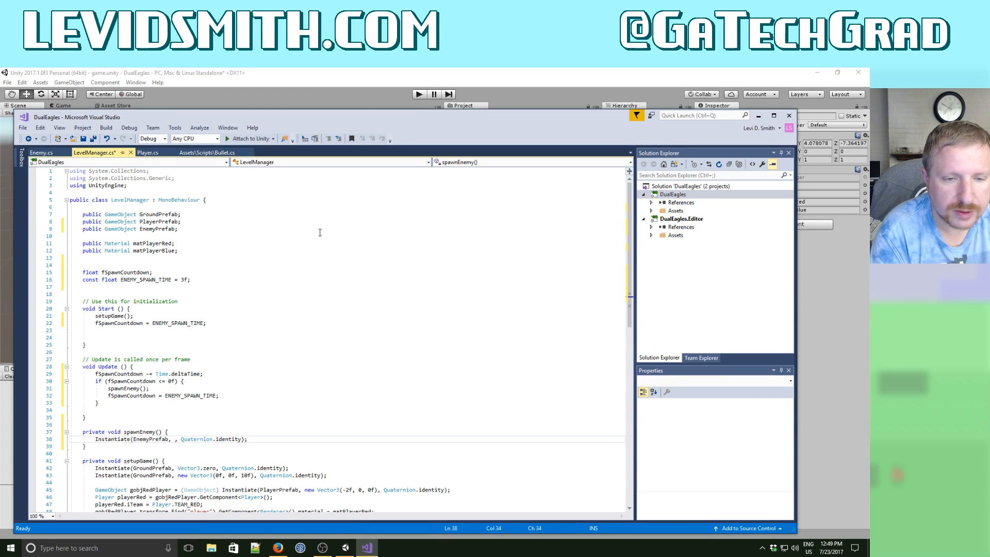
type("new Vector3")
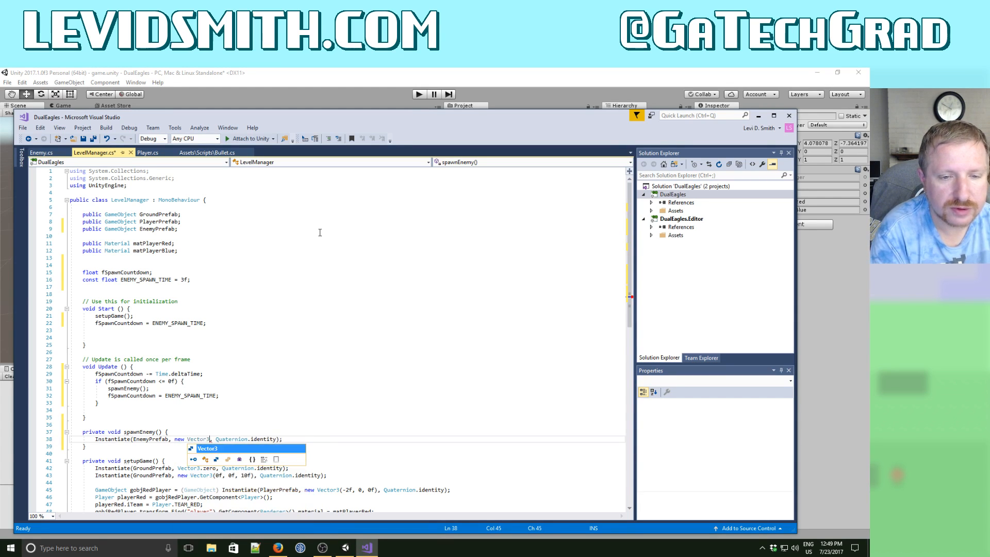
type("(")
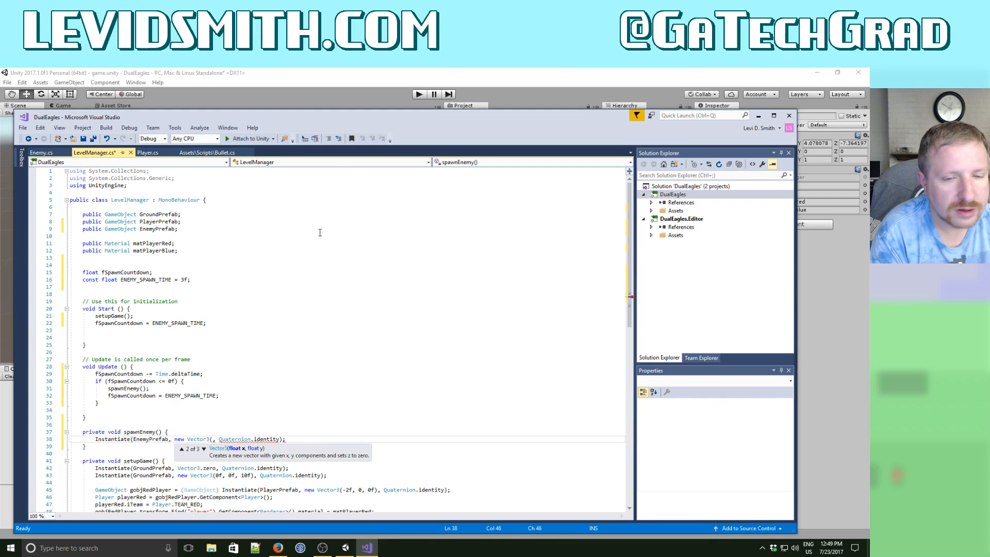
Insert an empty Random.Range() call as the x component of the enemy's new Vector3 spawn position.
type("RandomR")
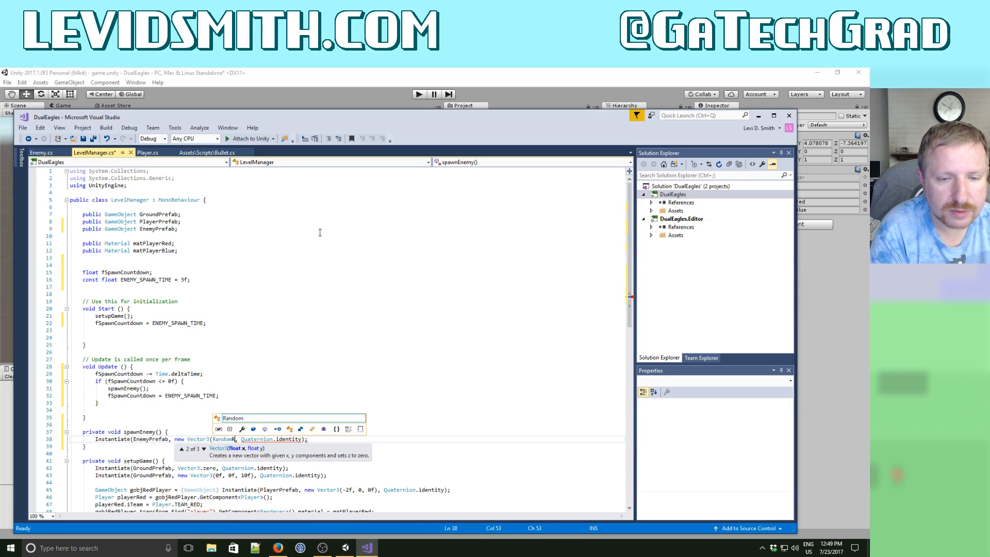
key("BackSpace")
type(".Rna")
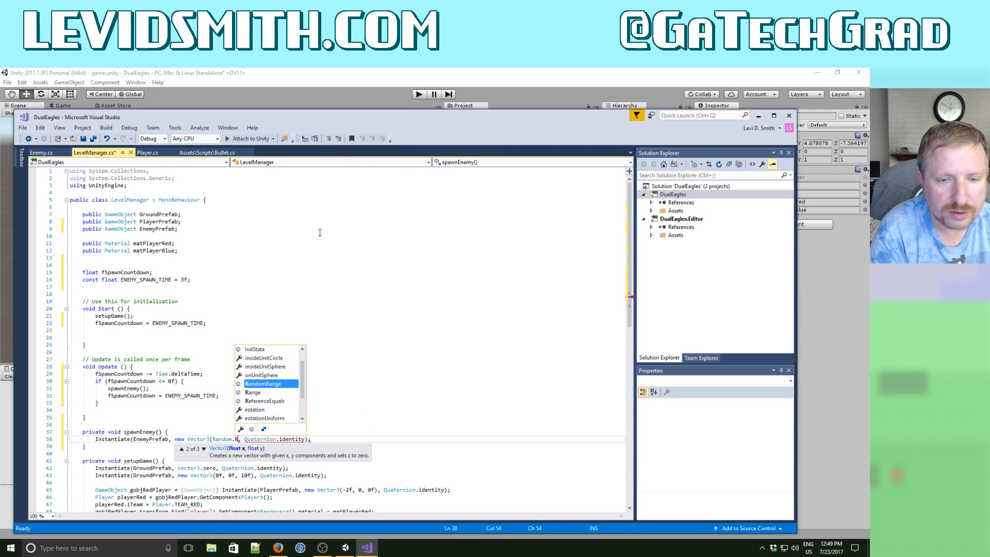
type("ge")
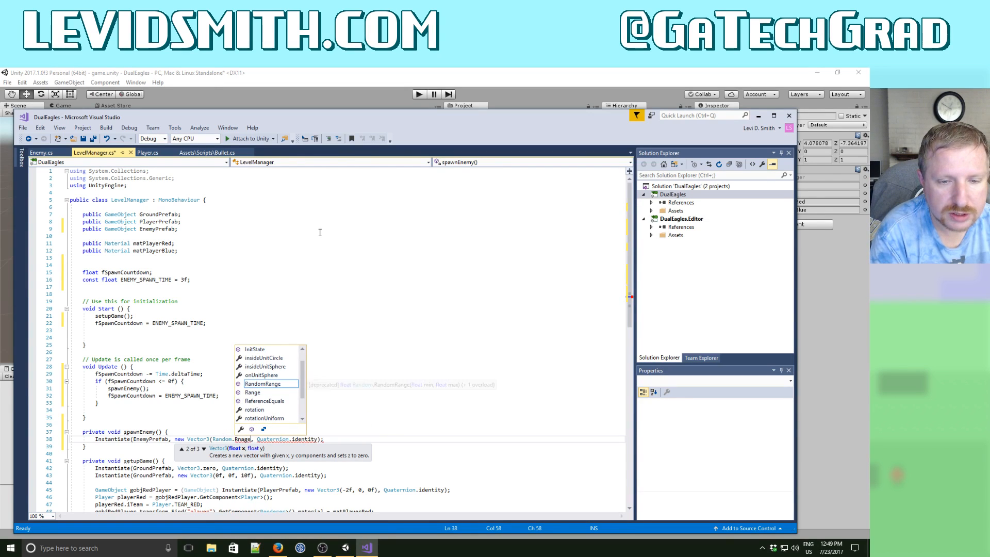
type("(")
key("BackSpace")
key("BackSpace")
key("BackSpace")
key("BackSpace")
key("BackSpace")
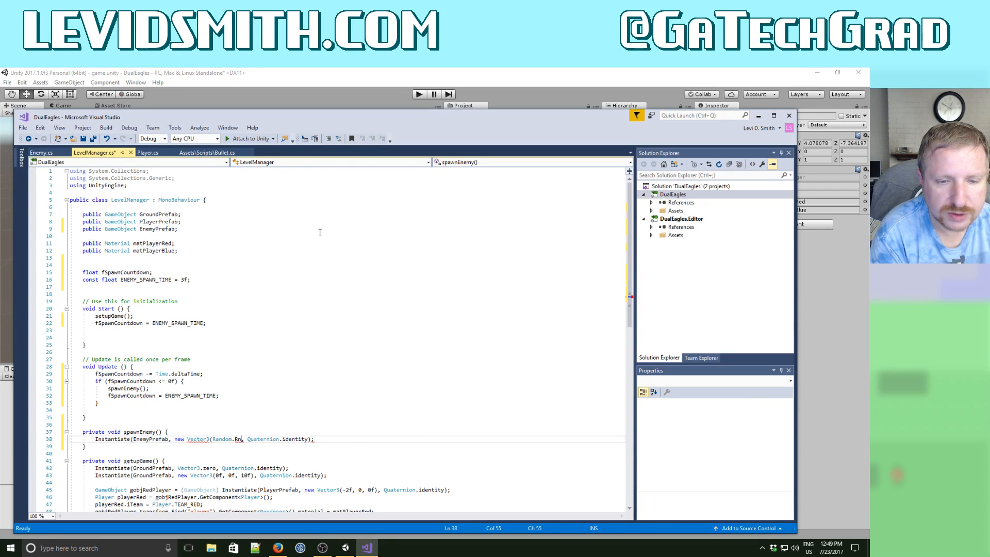
type("ange()")
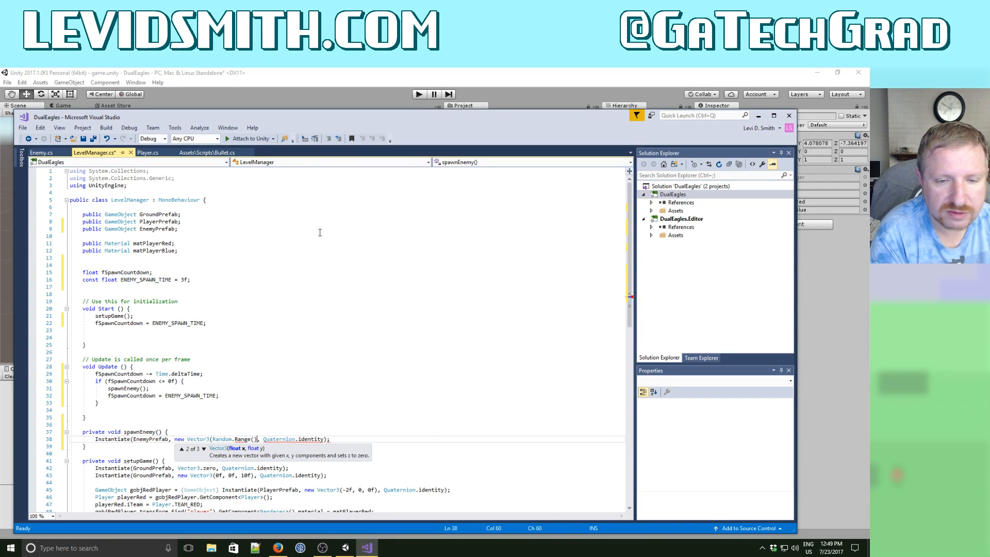
key("Left")
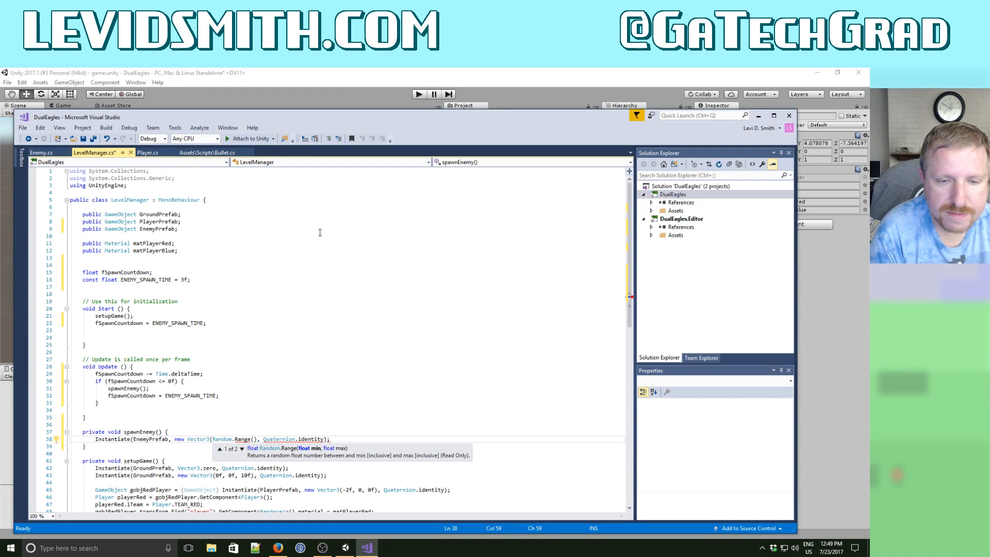
Set the Random.Range limits for the enemy's x position to -5f and 5f.
type("-")
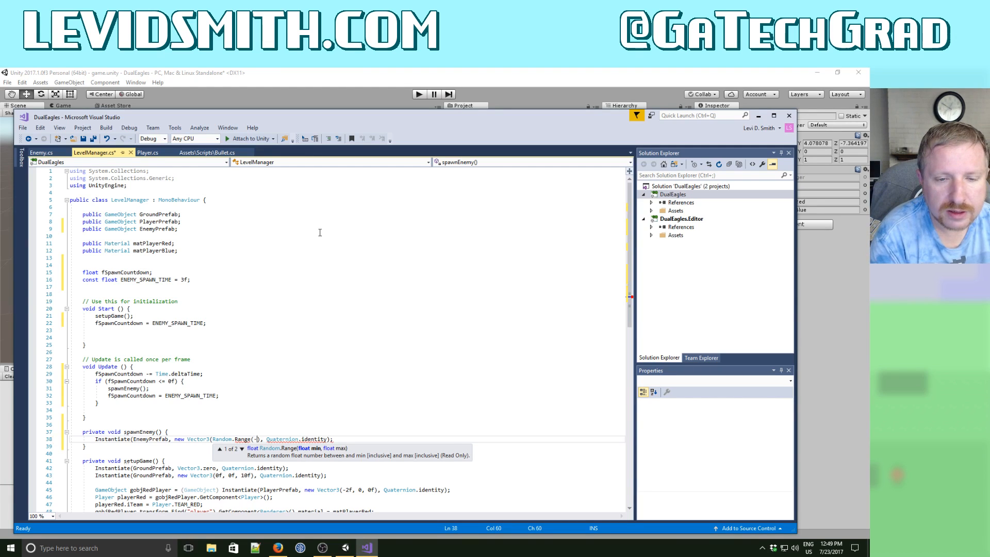
type("5")
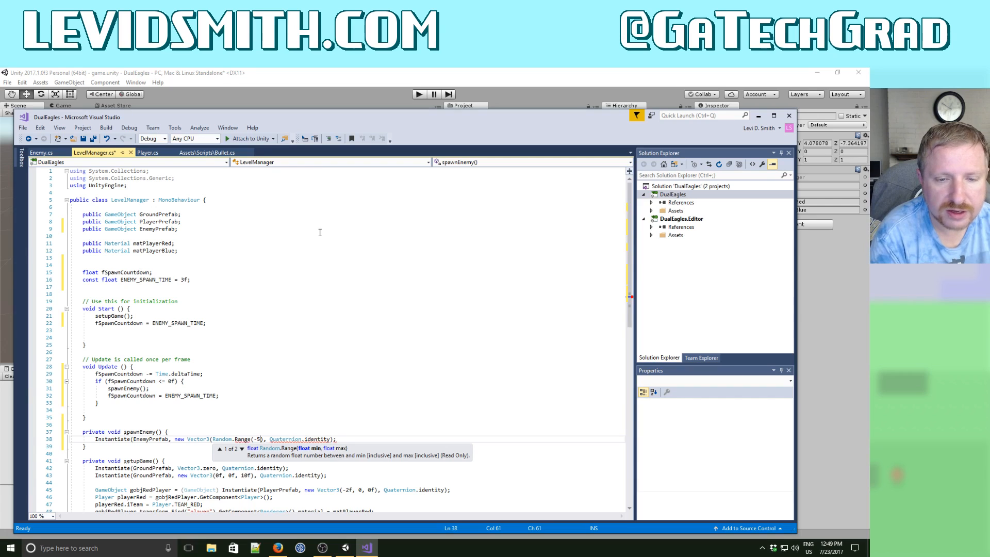
type("f, 5f")
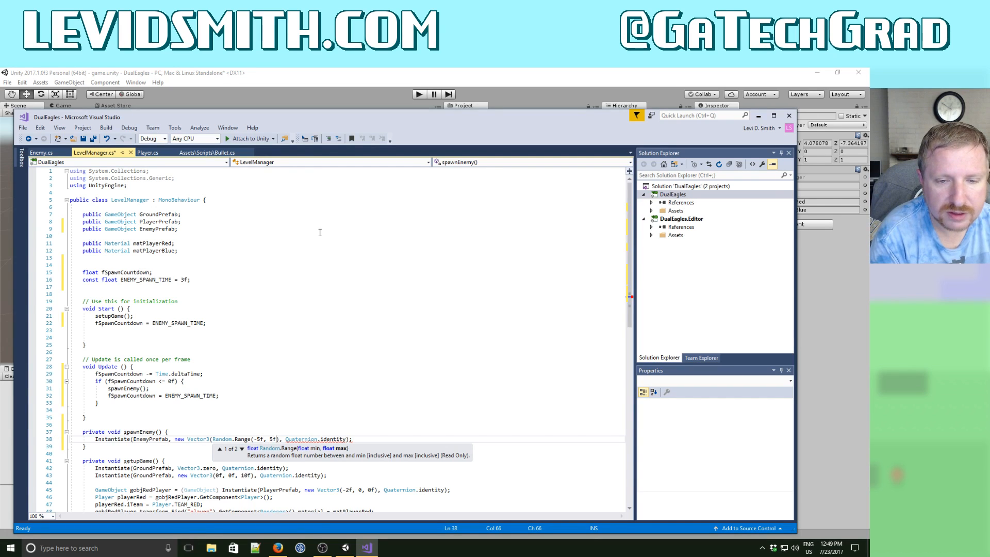
type(")")
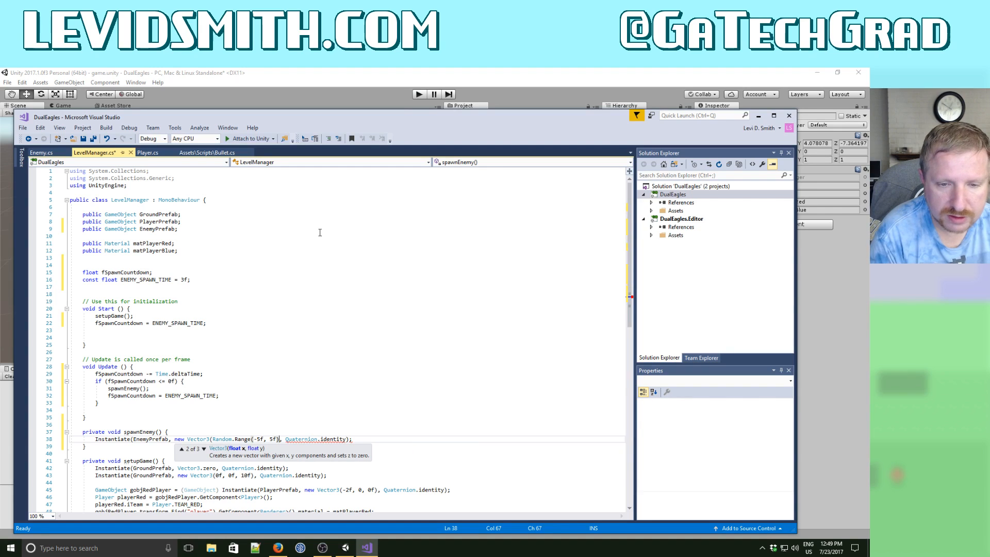
Complete the spawn Vector3 with 0f for y and 10f for z, and save LevelManager.cs.
type(", 0f, ")
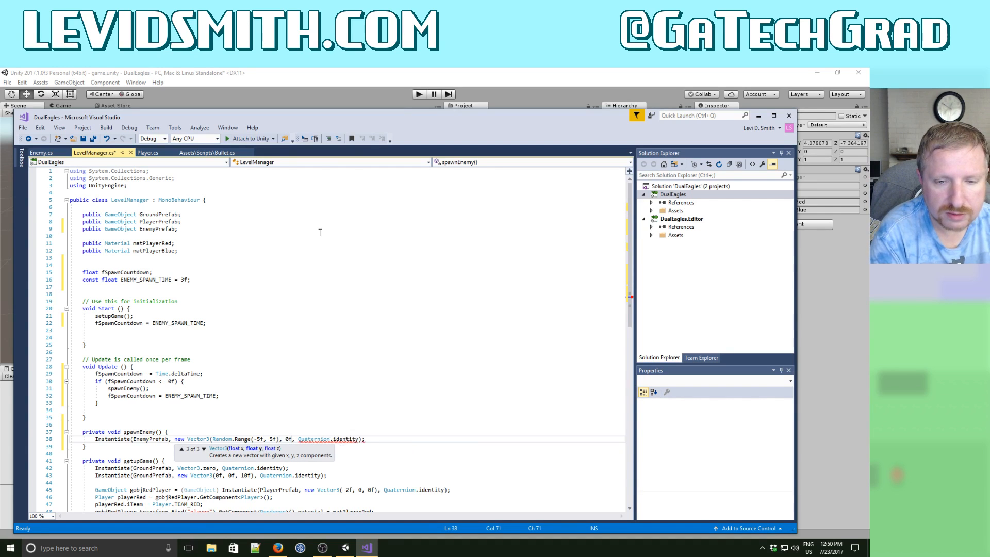
type("10f),")
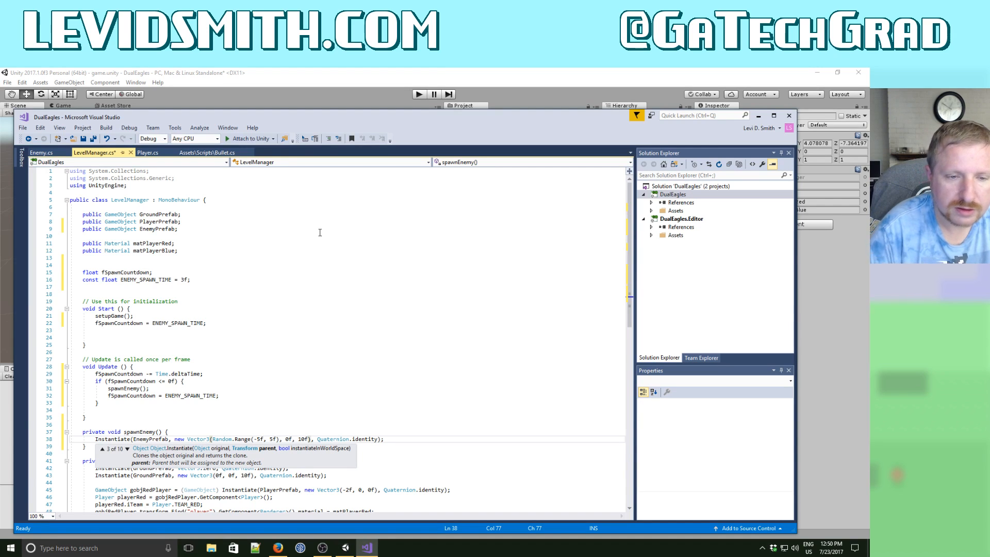
left_click(297, 206)
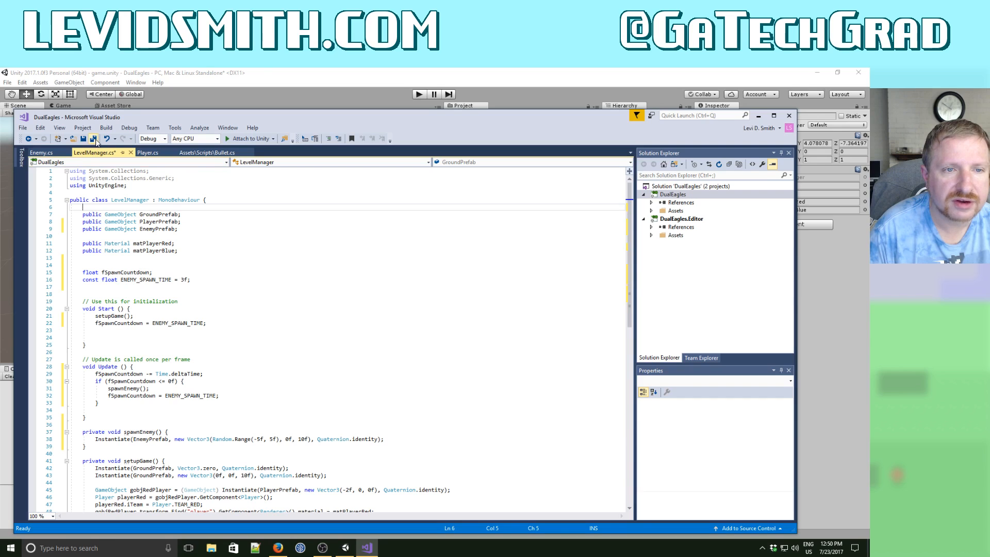
key("ctrl+s")
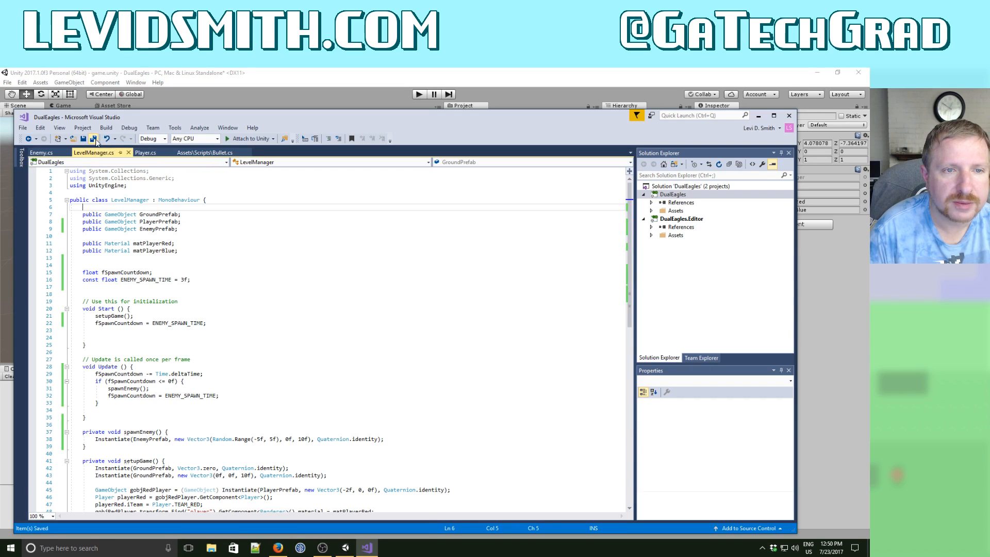
Switch to Unity and play-test the game, moving both the red and blue players around, and stop the run.
left_click(317, 83)
left_click(418, 95)
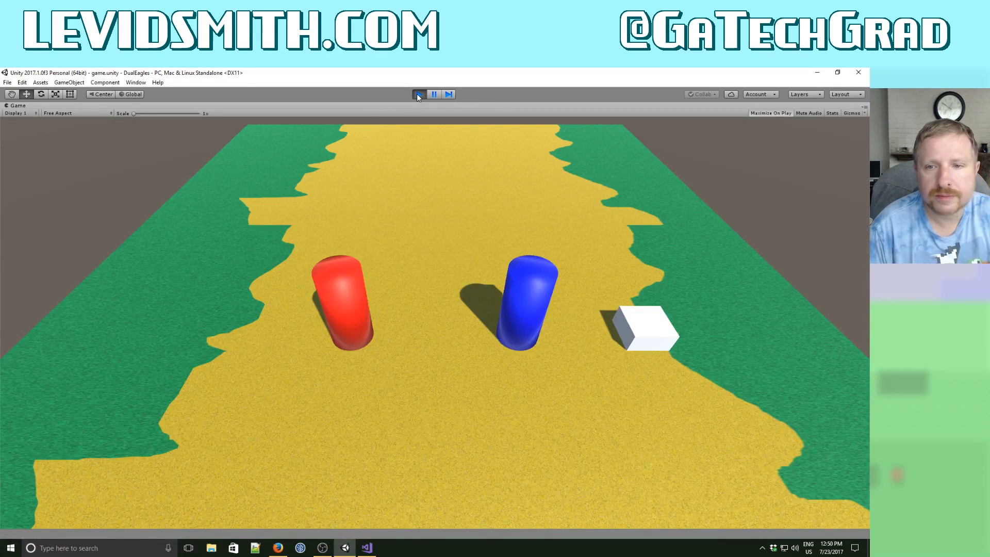
key("a")
key("s")
key("d")
key("s")
key("a")
key("a")
key("w")
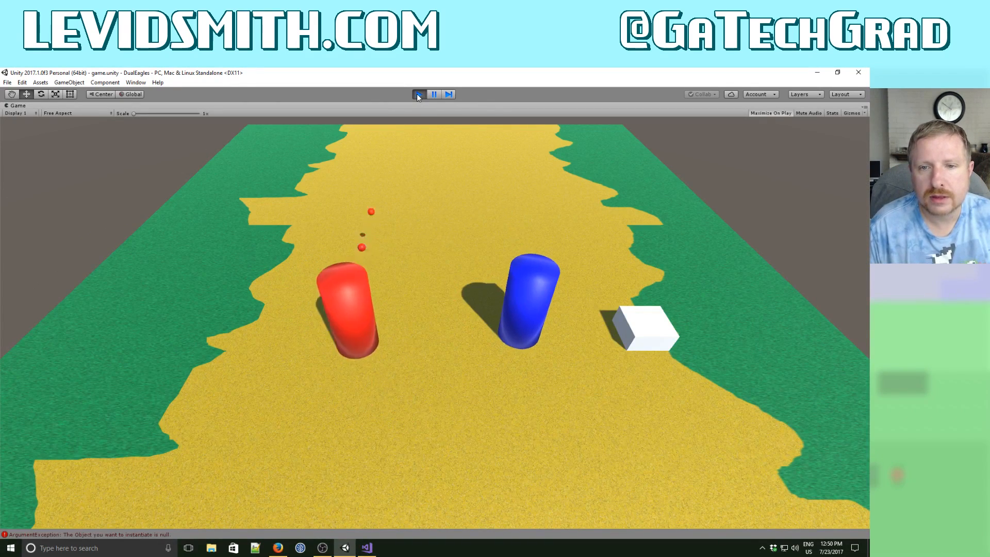
key("d")
key("Right")
key("w")
key("Down")
key("a")
key("Right")
key("s")
key("Up")
key("d")
key("Right")
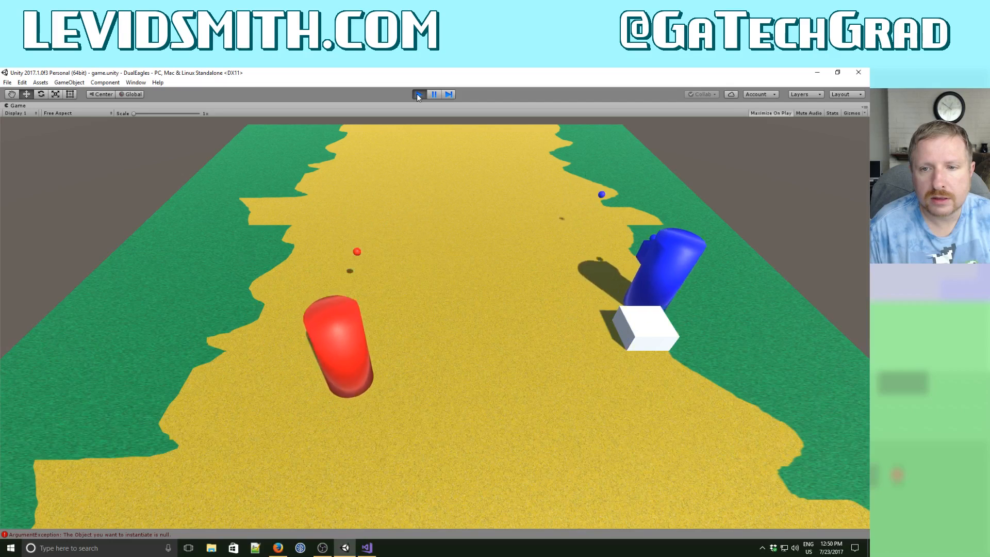
key("Down")
key("Left")
key("d")
key("w")
left_click(418, 94)
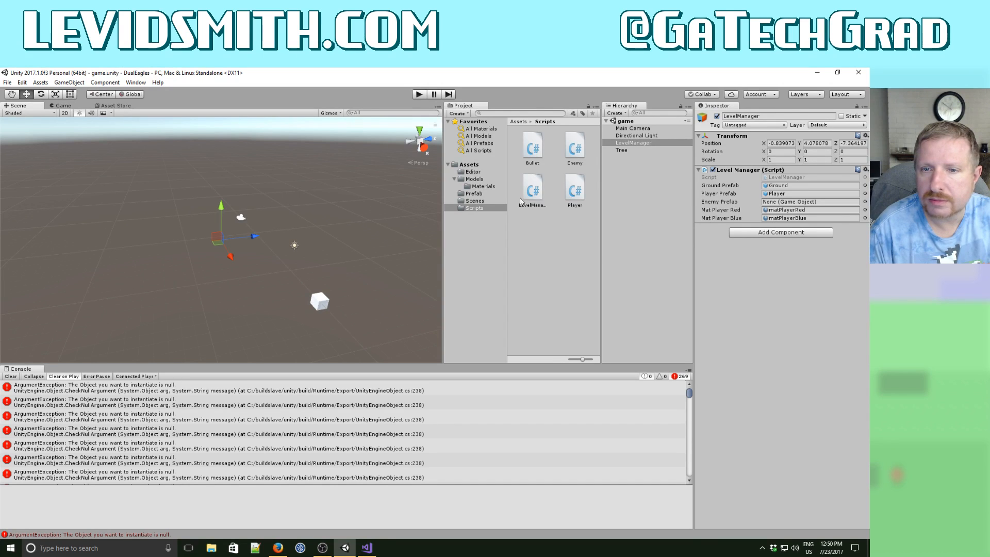
Assign the Enemy prefab from the Prefab folder to LevelManager's Enemy Prefab field and test enemy spawning in a play run.
left_click(474, 193)
left_click_drag(575, 157, 768, 204)
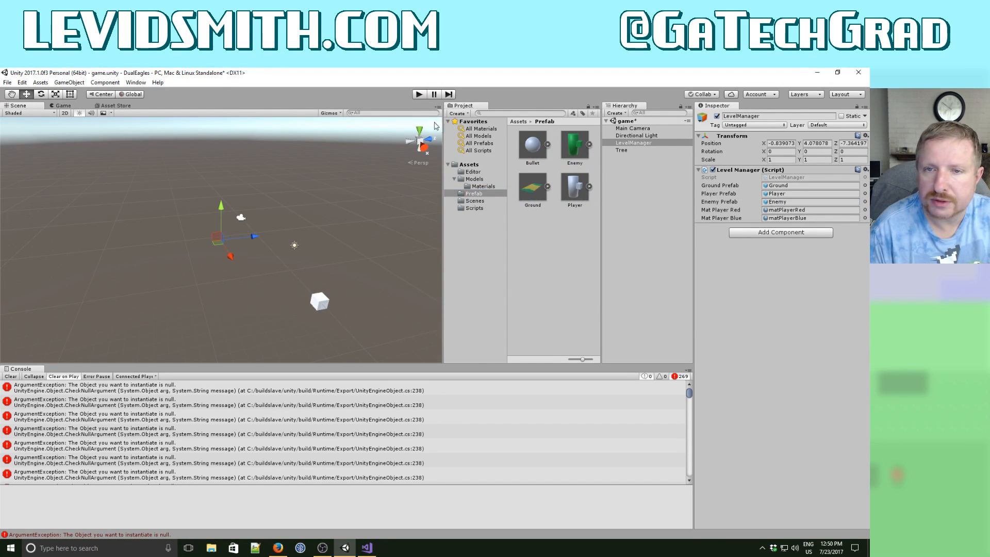
left_click(419, 95)
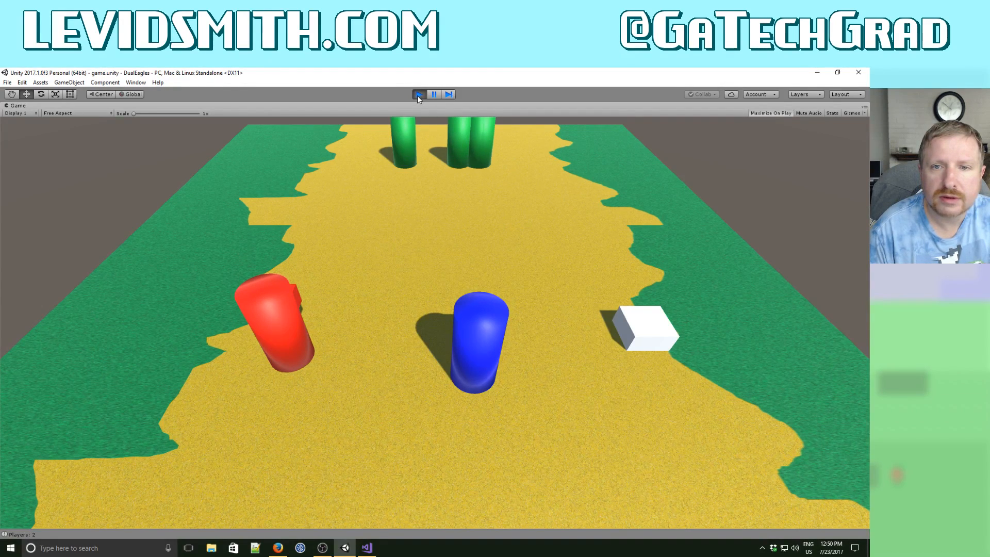
left_click(418, 95)
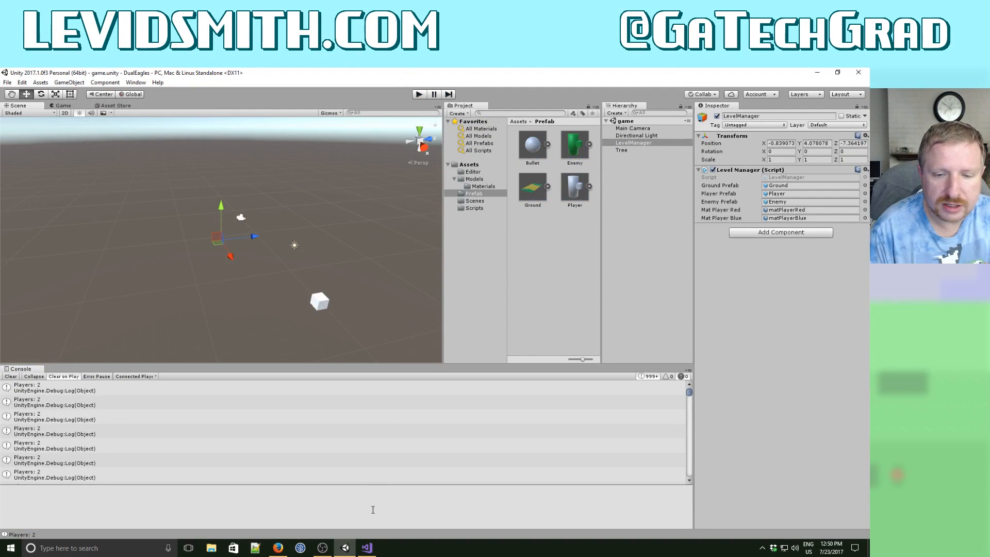
Switch to Visual Studio, set the Random.Range limits in spawnEnemy() to -9f and 9f, and save LevelManager.cs.
left_click(366, 548)
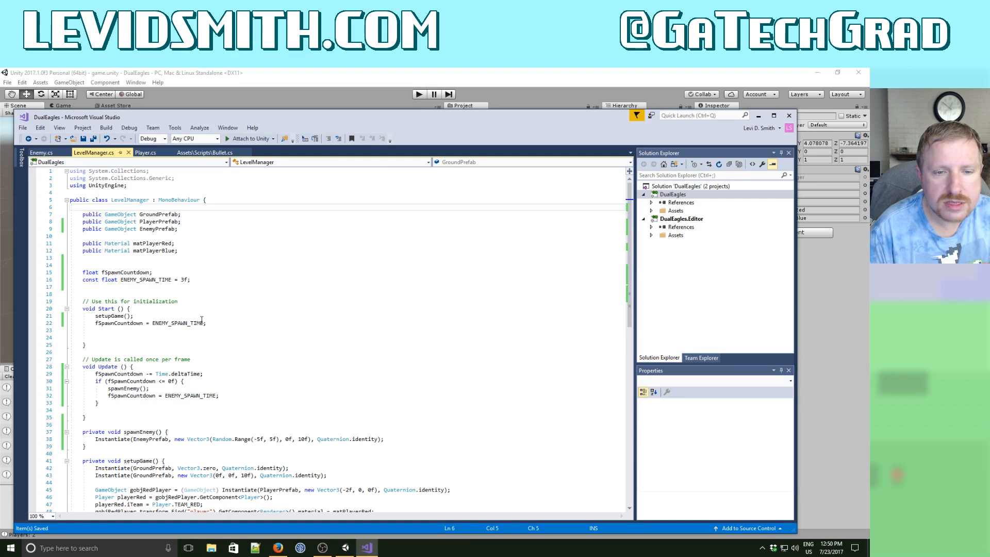
scroll(240, 371, "down", 3)
left_click(261, 378)
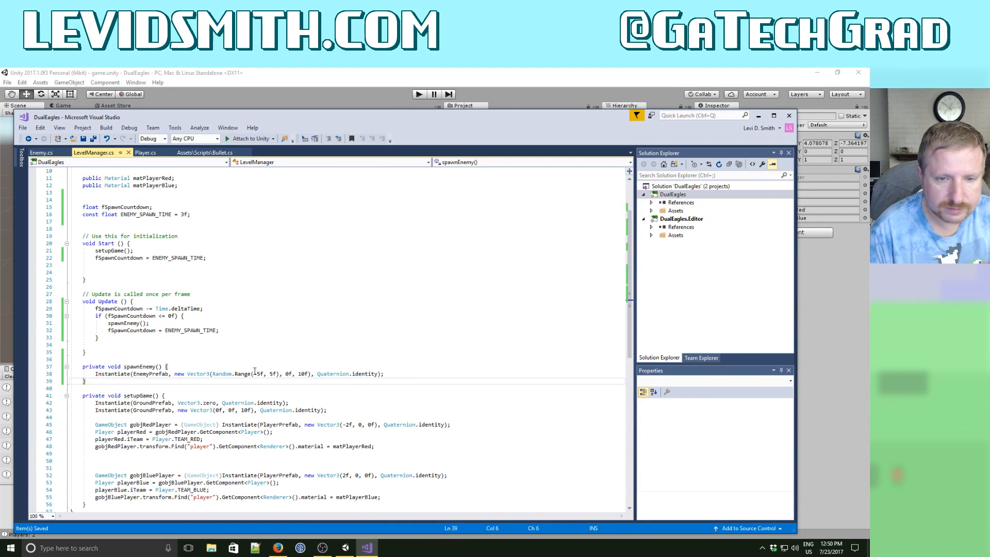
left_click(260, 373)
key("BackSpace")
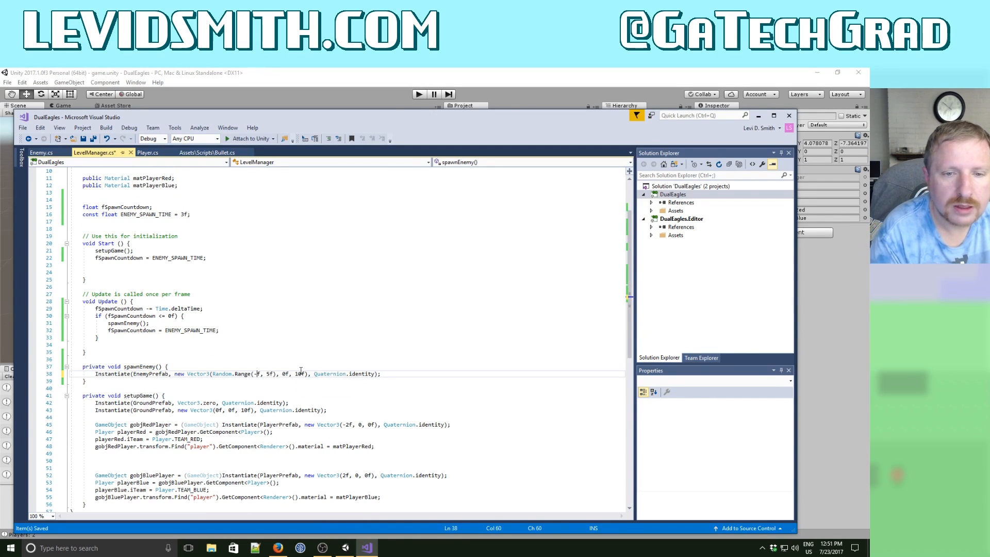
type("9")
key("Right")
key("Right")
key("Right")
key("Right")
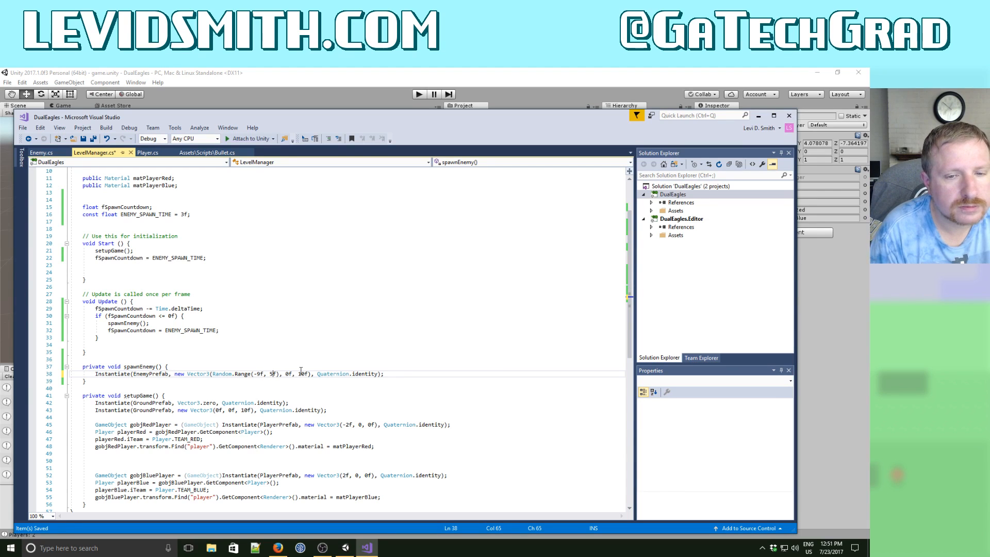
key("BackSpace")
type("9")
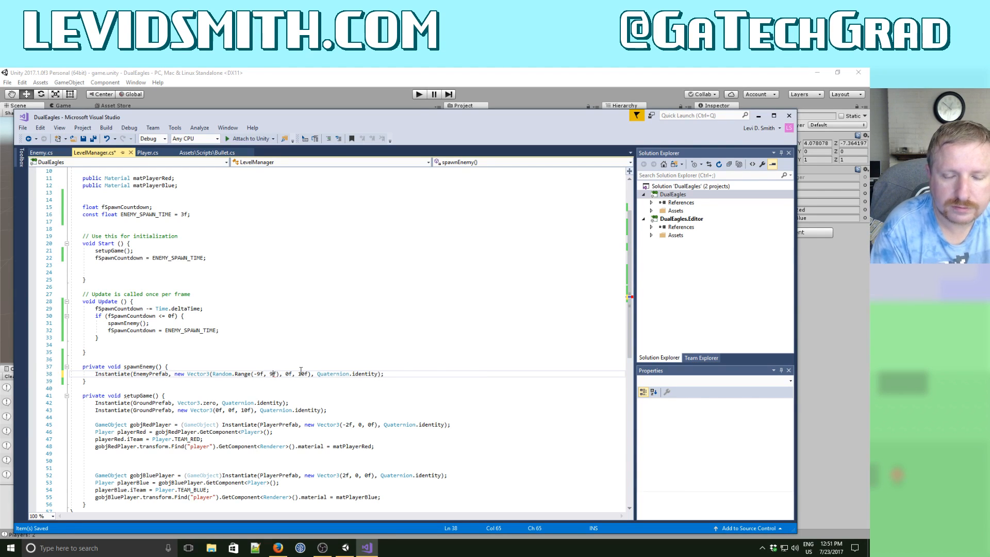
left_click(89, 138)
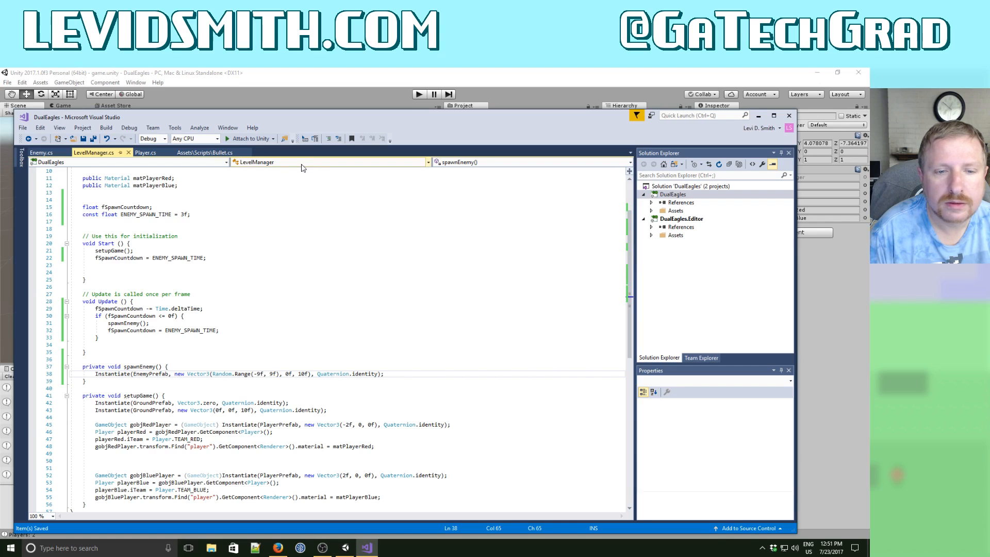
In Enemy.cs, declare int i; after the Debug.Log line in moveTowardsPlayer() and add the loop for (i = 0; i < players.Length; i++) {.
left_click(41, 153)
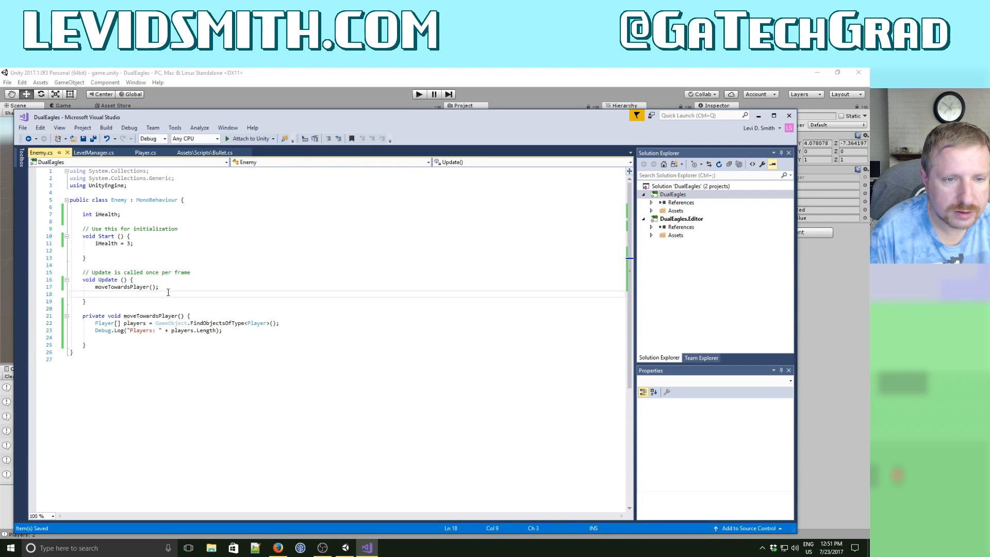
left_click(232, 331)
key("Return")
key("Return")
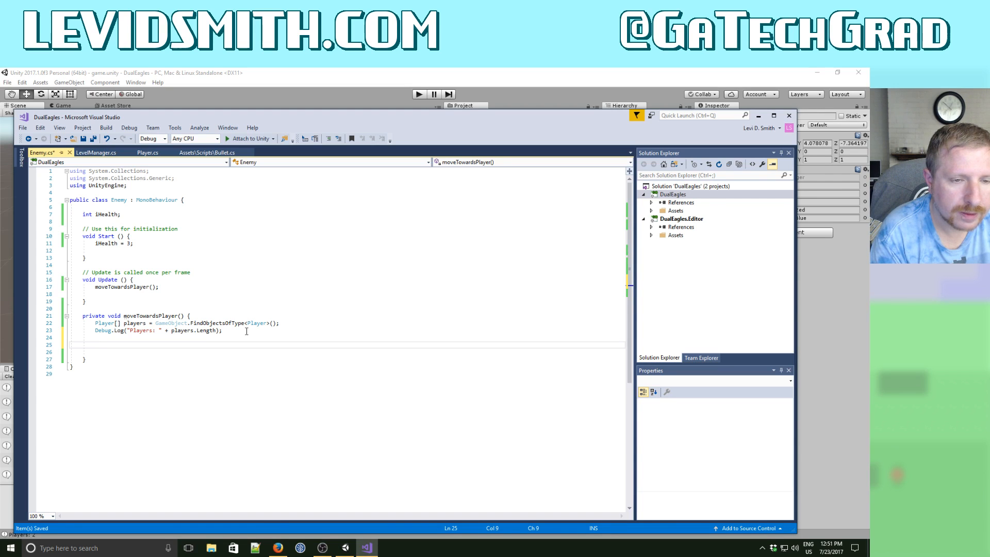
type("int i;")
key("Return")
type("for (i = 0")
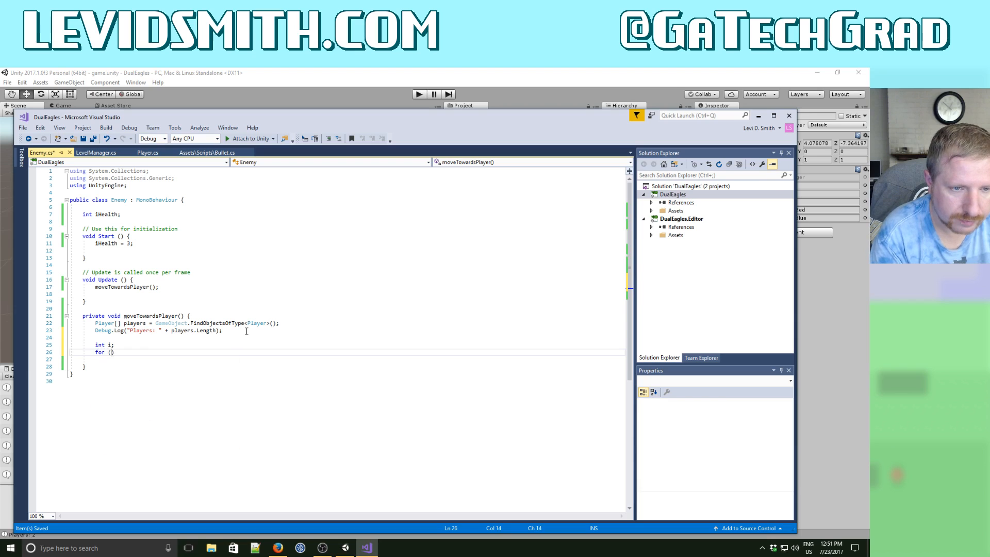
type("; i < pla")
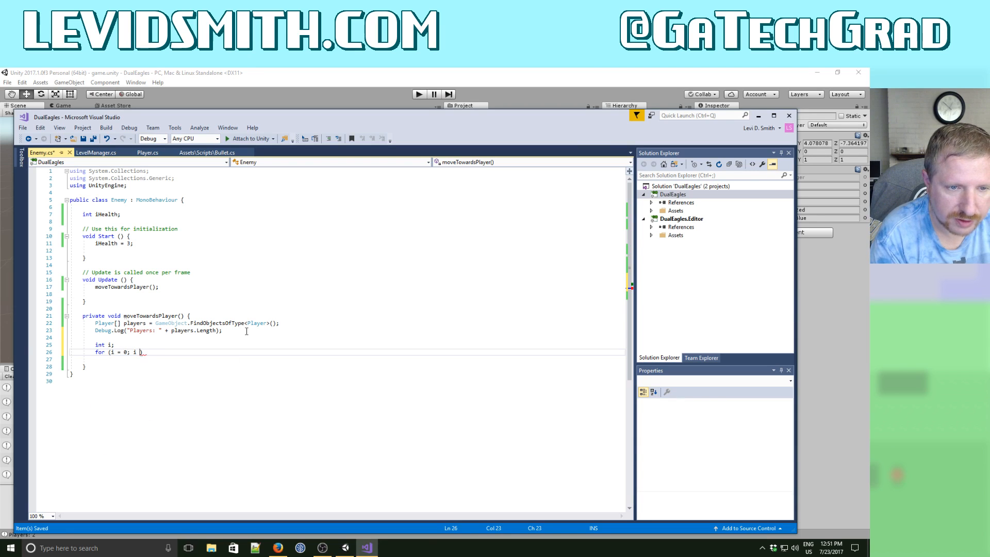
type("yers.Length")
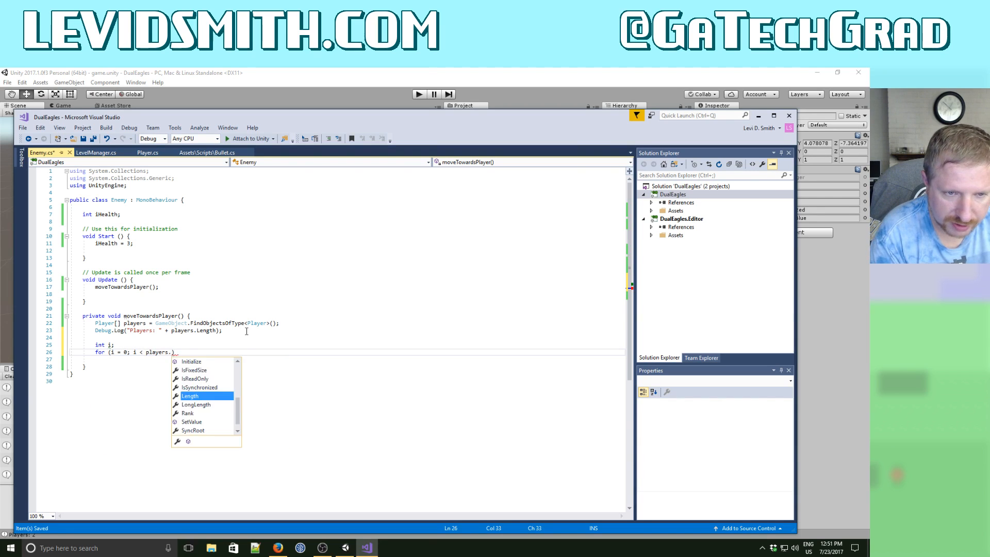
type("; i+")
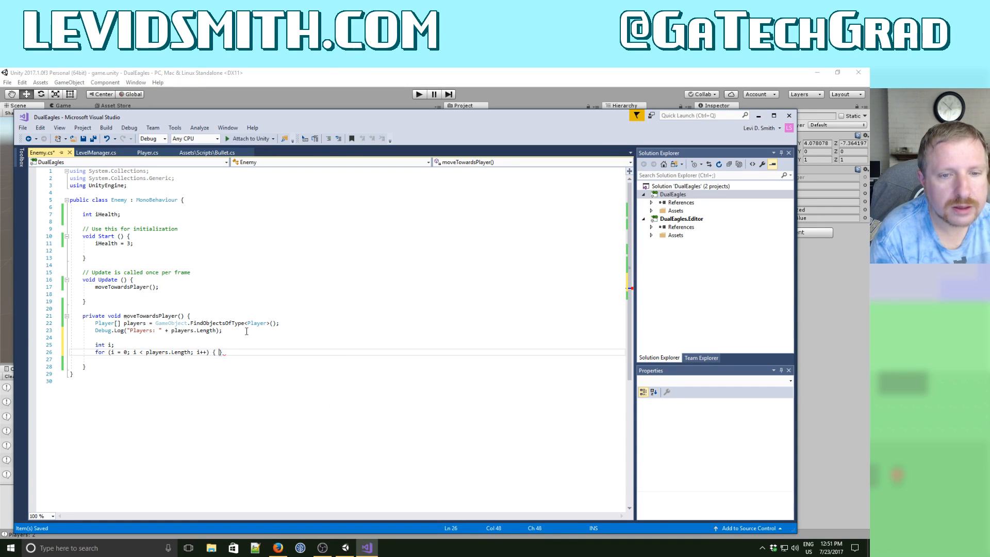
type("+) {")
key("Return")
Declare int iClosest = -1; between the int i declaration and the for loop in moveTowardsPlayer().
key("Up")
key("Up")
key("End")
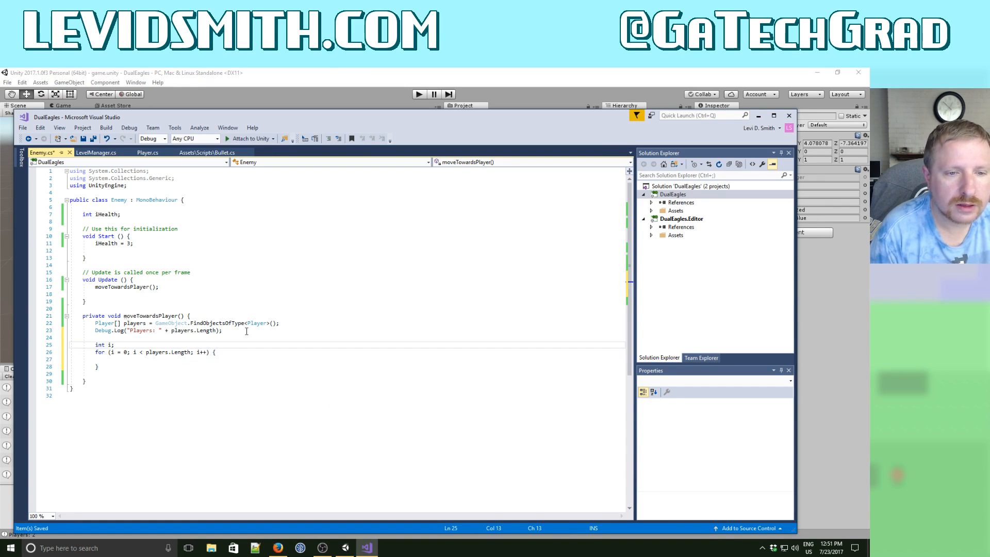
key("Return")
type("int i")
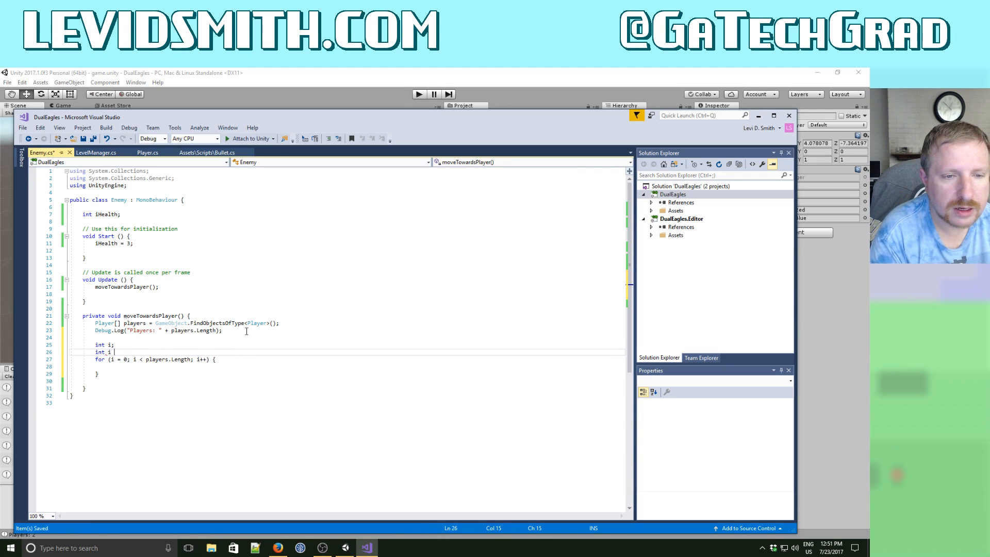
type("Closes")
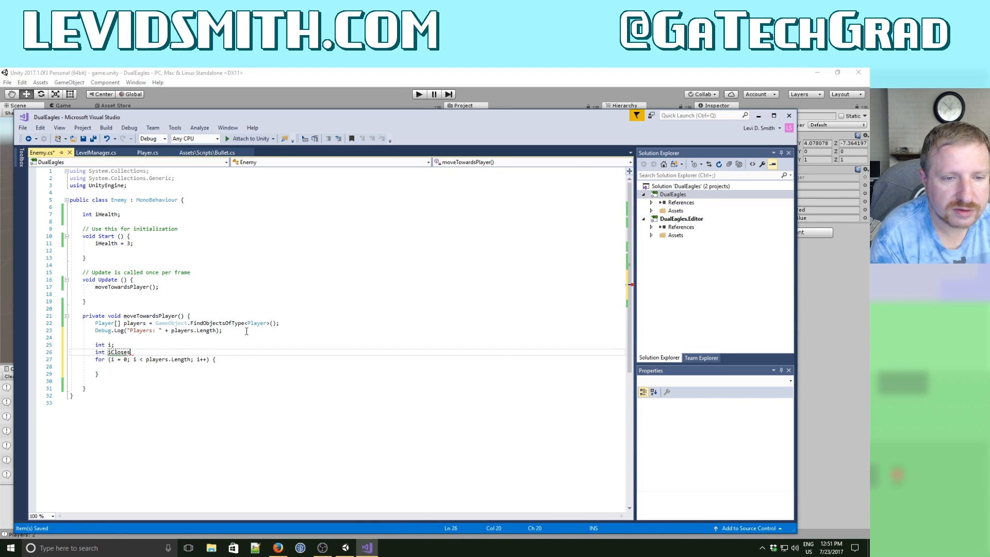
type("t = ")
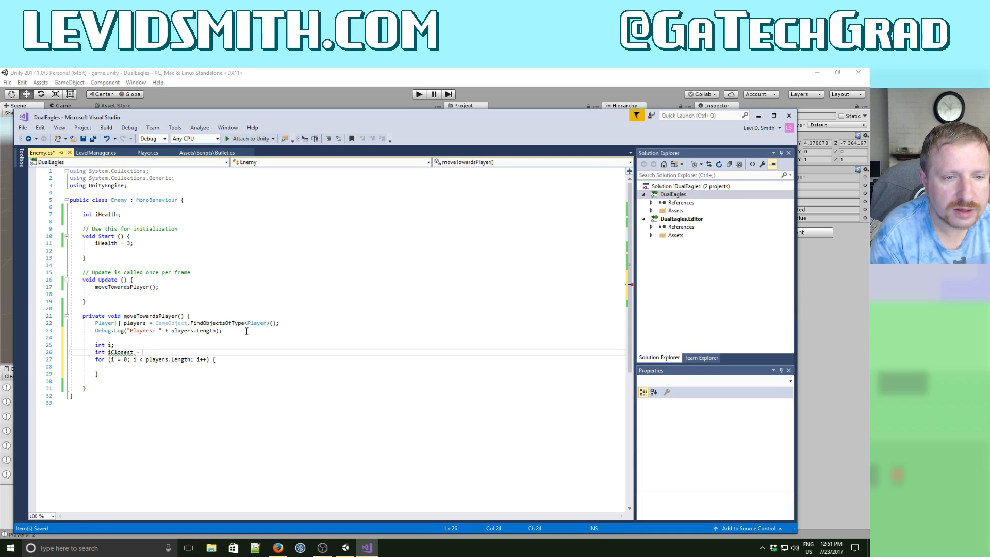
type("-1;")
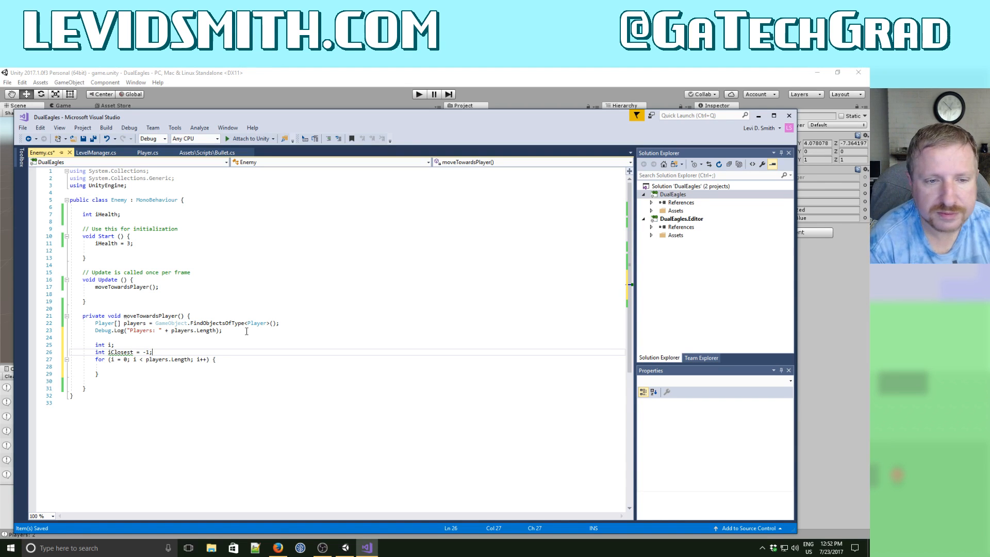
Declare float fDistance = -1; on a new line directly above the for loop.
key("Down")
key("End")
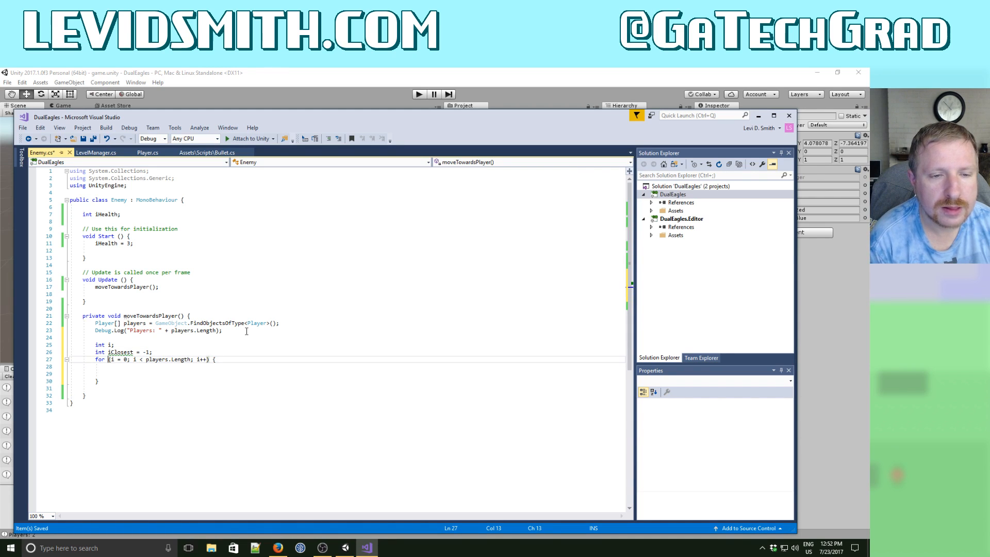
key("Up")
key("Return")
type("f")
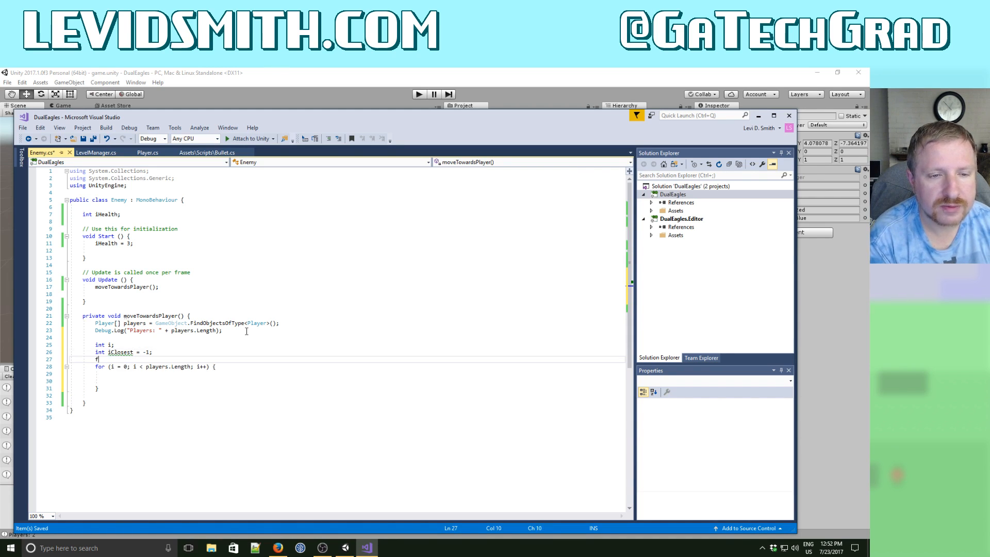
type("loat fDis")
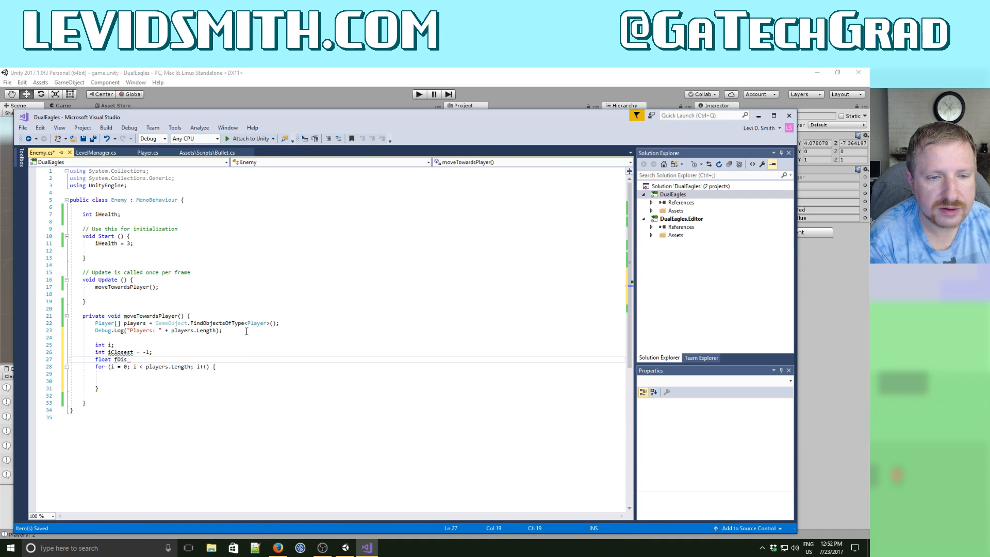
type("ta")
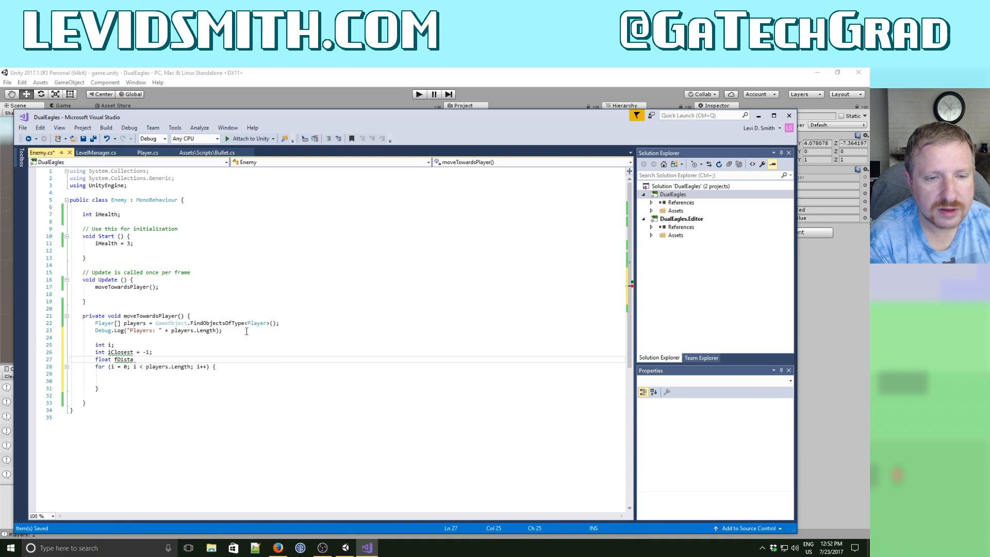
type("nce =")
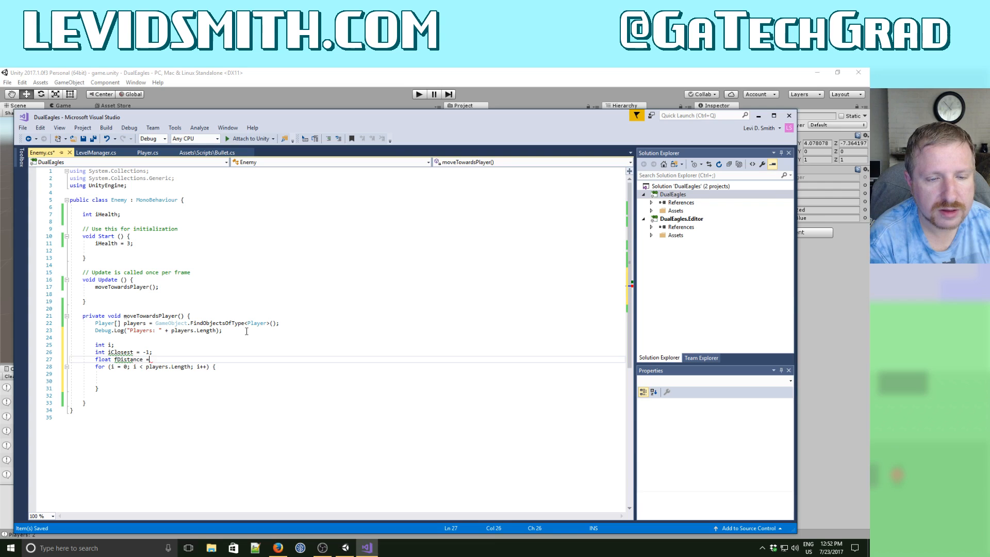
type(" -1;")
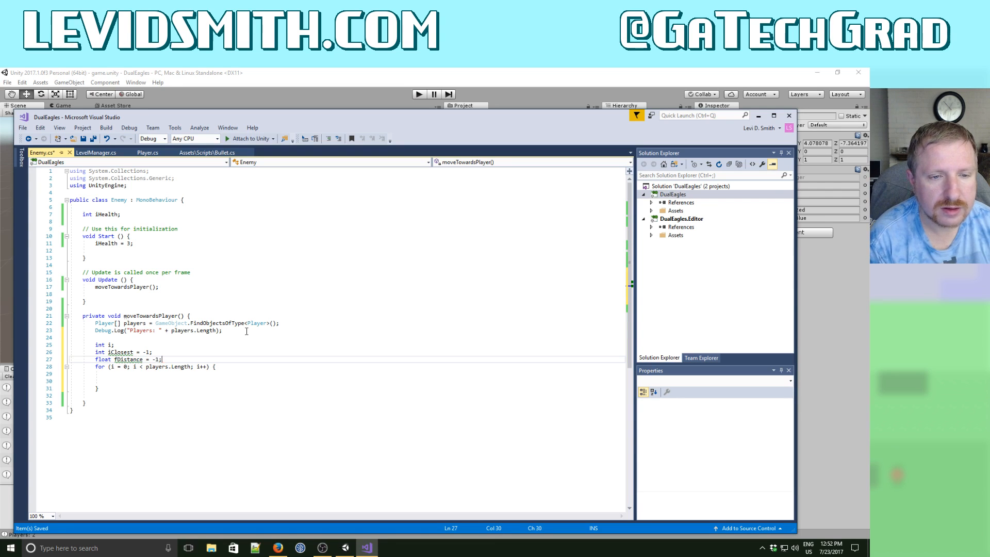
Replace the iClosest declaration with GameObject gobjTarget = null; and change fDistance's initial value to -1f.
key("Down")
key("End")
key("Return")
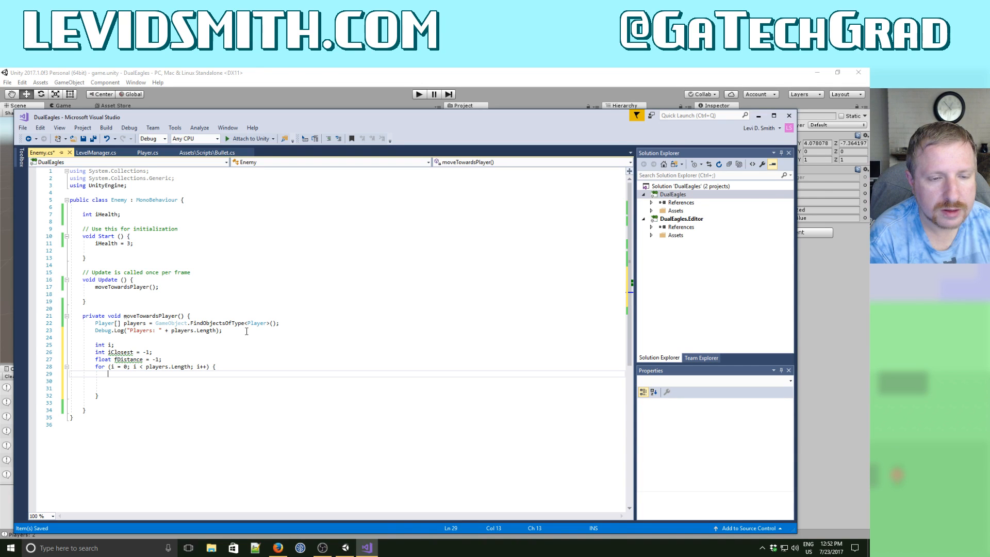
key("Up")
key("Up")
key("Up")
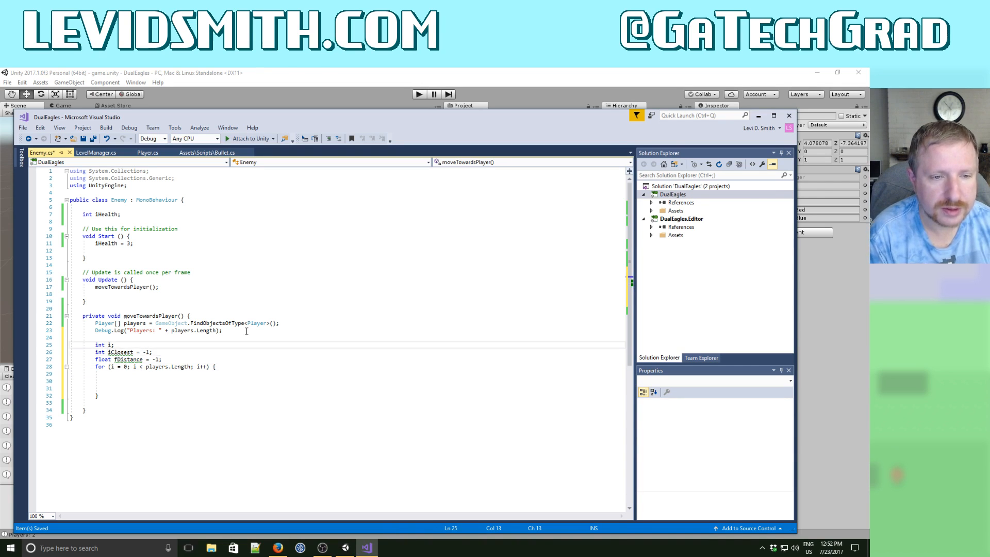
key("shift+End")
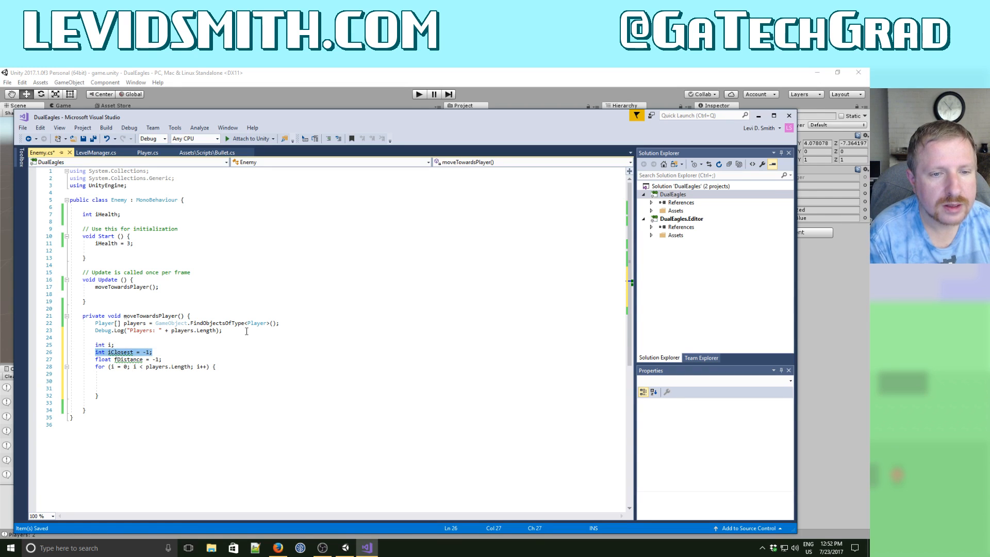
key("Delete")
type("GameO")
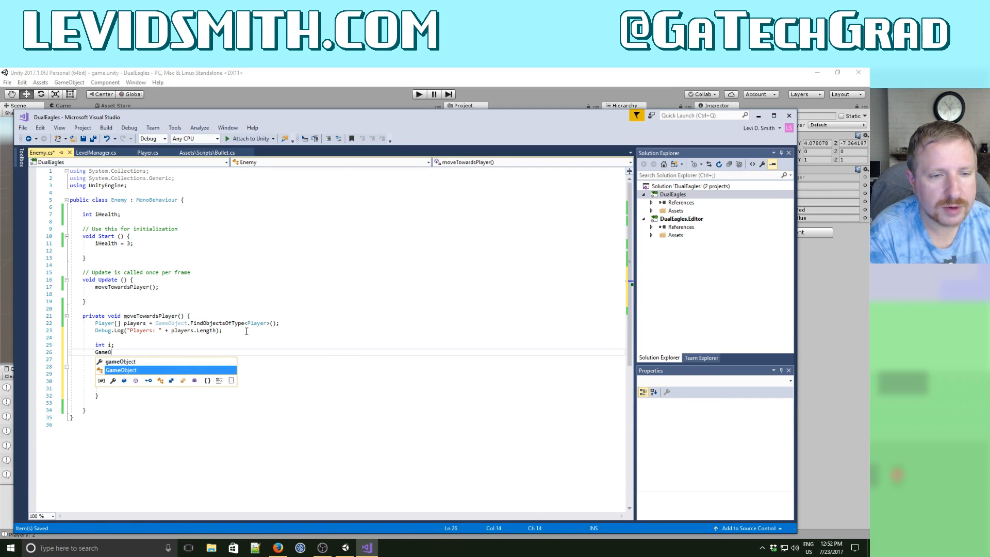
type("bject gobjT")
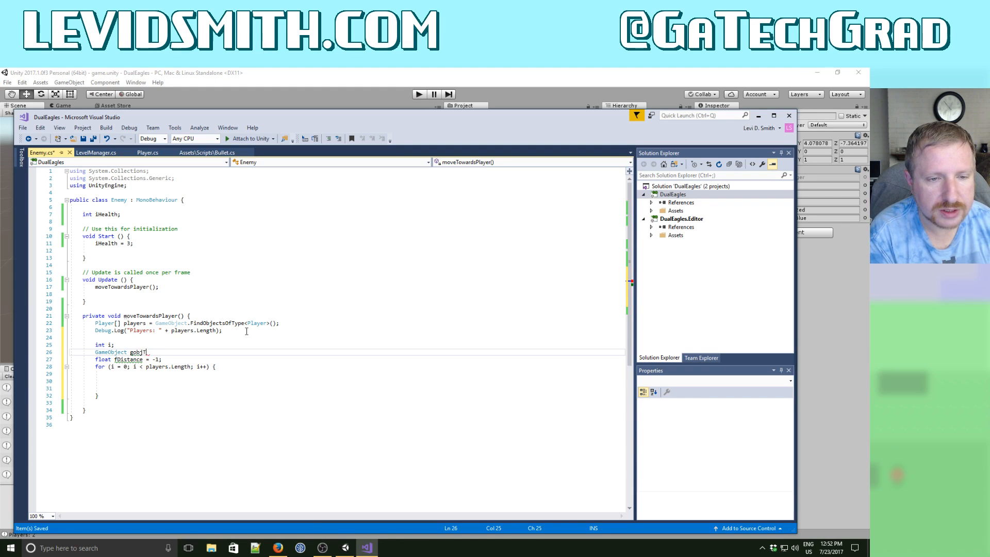
type("arget = null;")
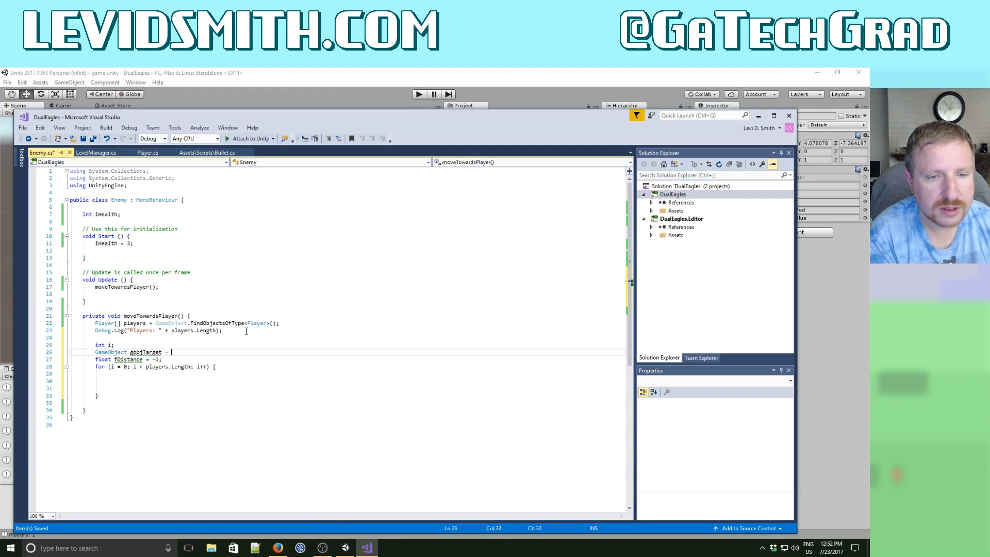
key("BackSpace")
type("= null;")
key("Down")
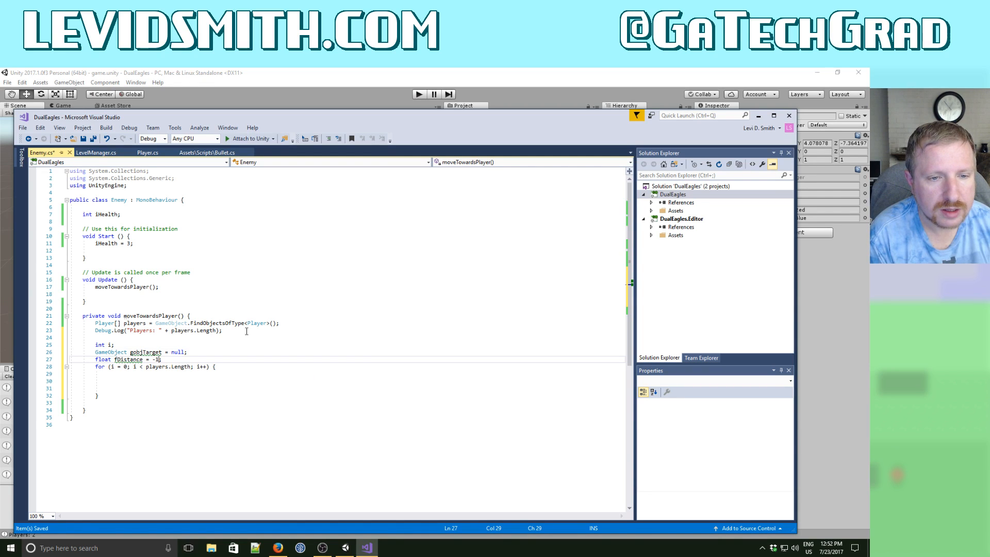
key("Down")
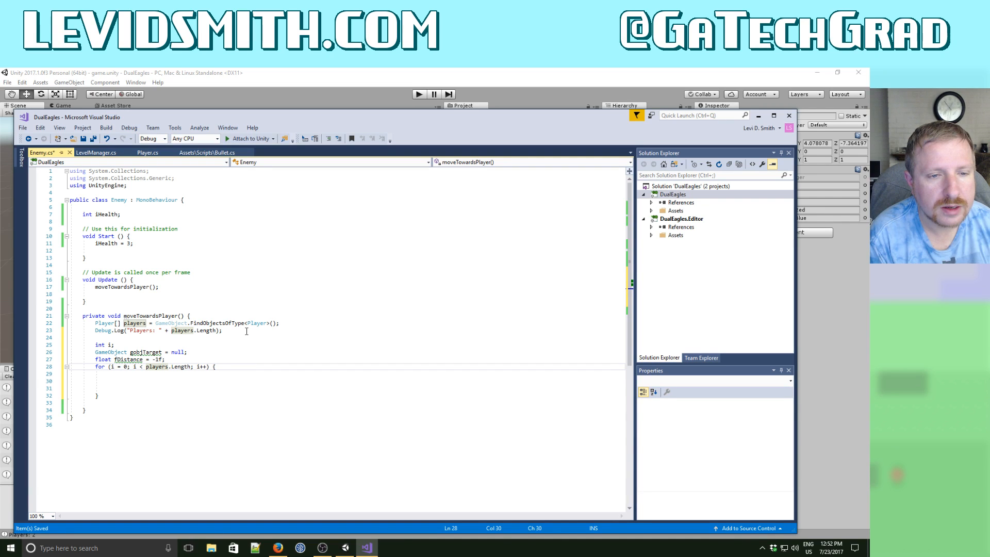
Start an if statement inside the for loop with the condition beginning fDistance <.
key("End")
key("Return")
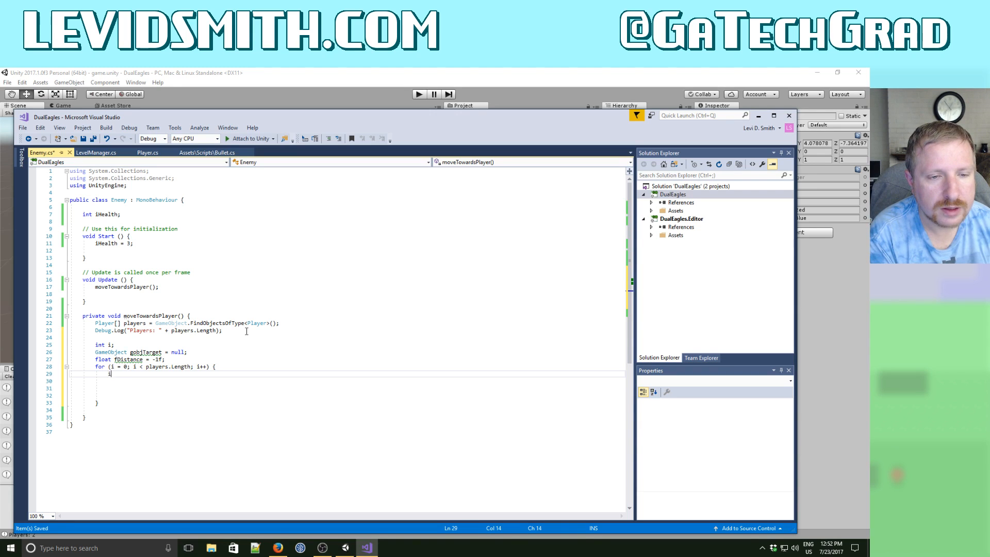
type("if (f")
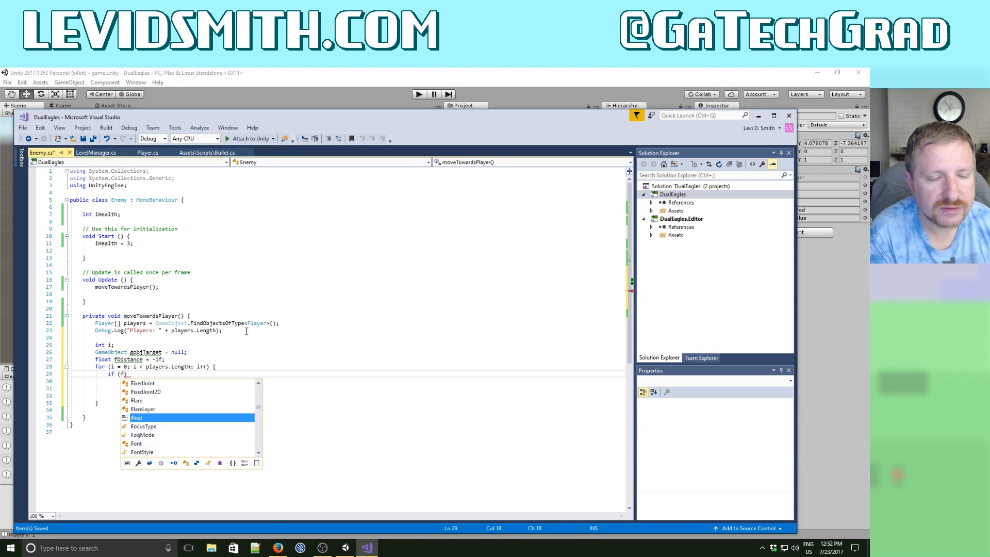
type("loat")
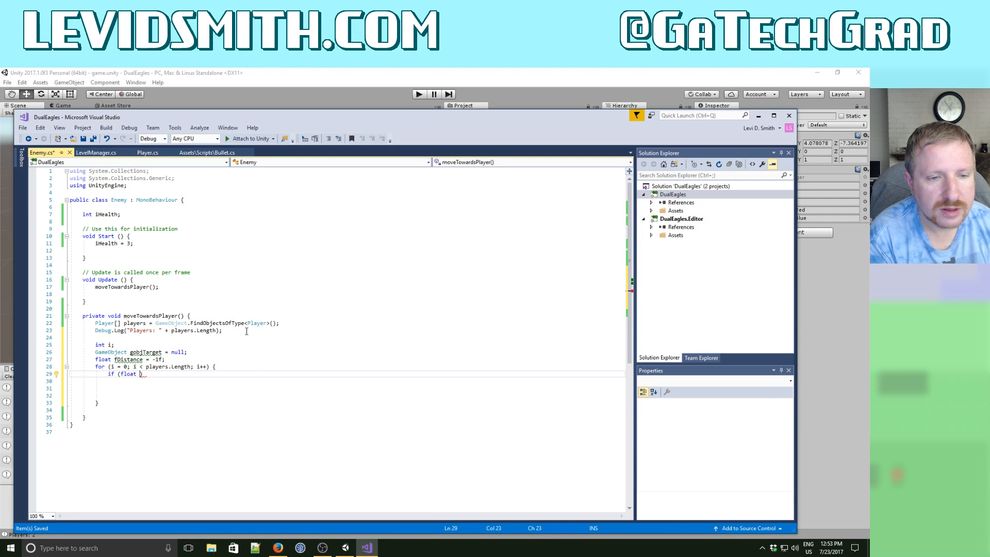
key("BackSpace")
key("BackSpace")
key("BackSpace")
key("BackSpace")
key("BackSpace")
type("Distance < ")
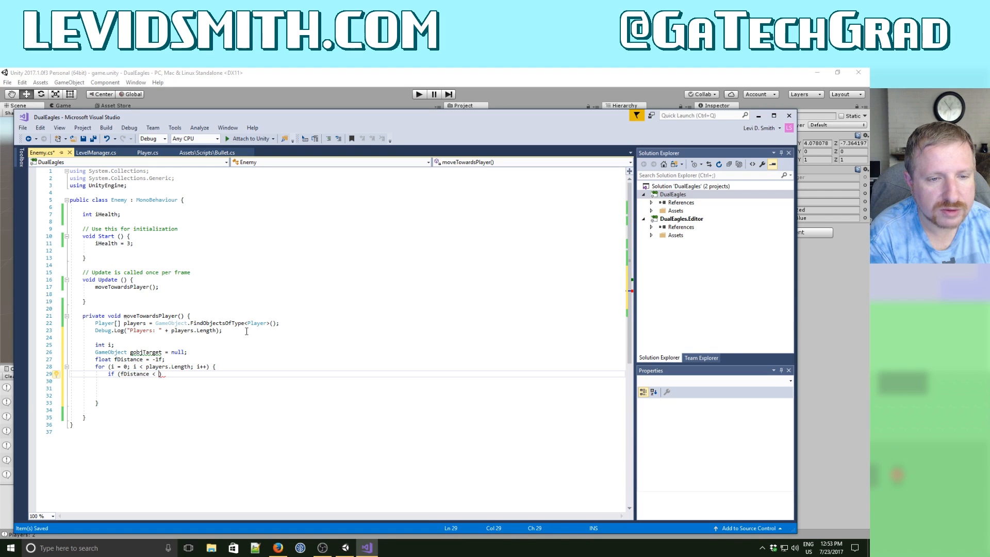
Extend the if condition after fDistance < with players[i].gameObject.transform.position.
type("players.")
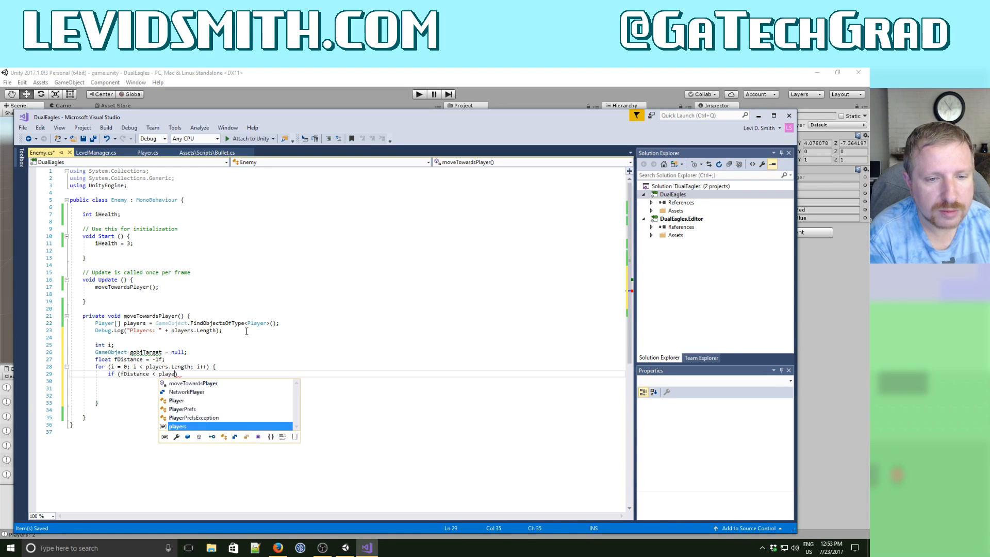
key("BackSpace")
type("[i]")
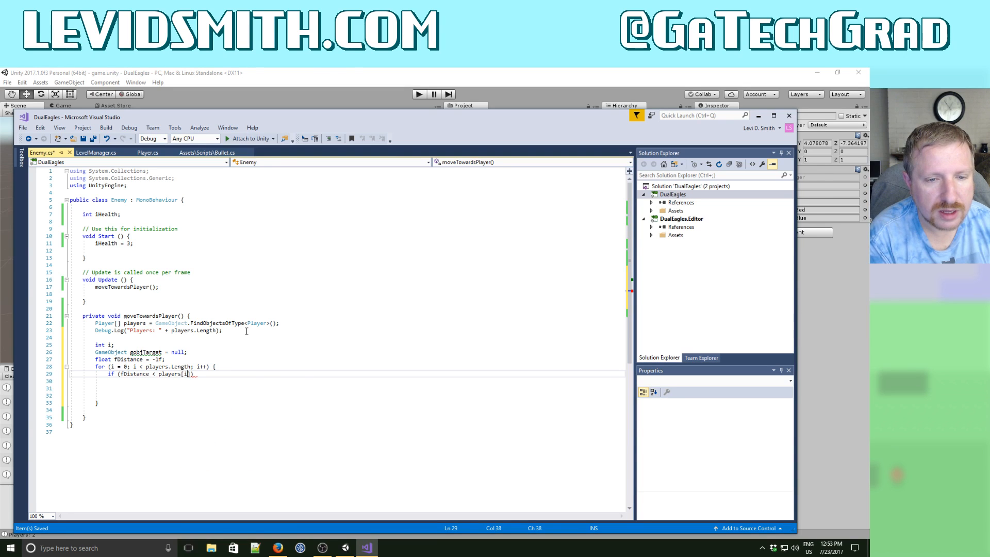
type(".gameObject")
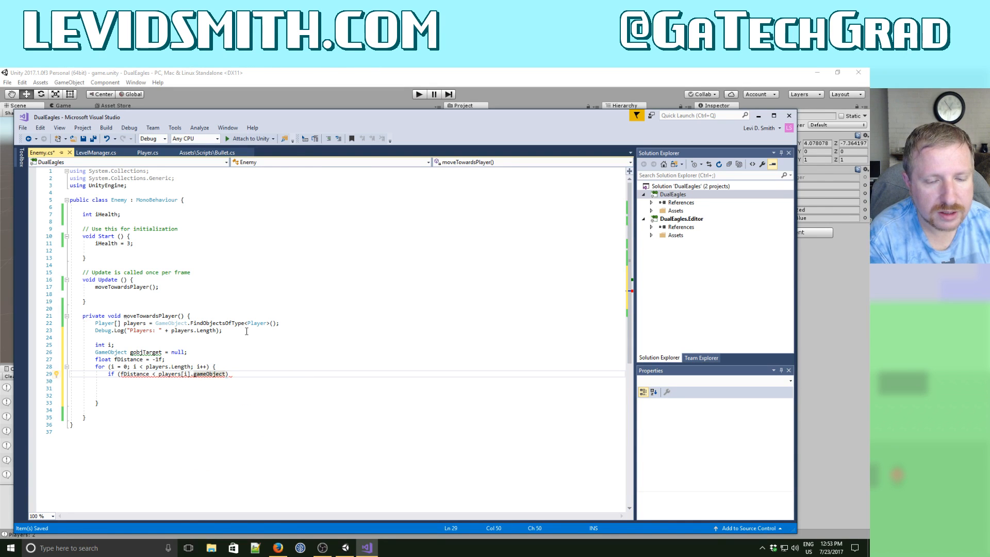
type(".transform.p")
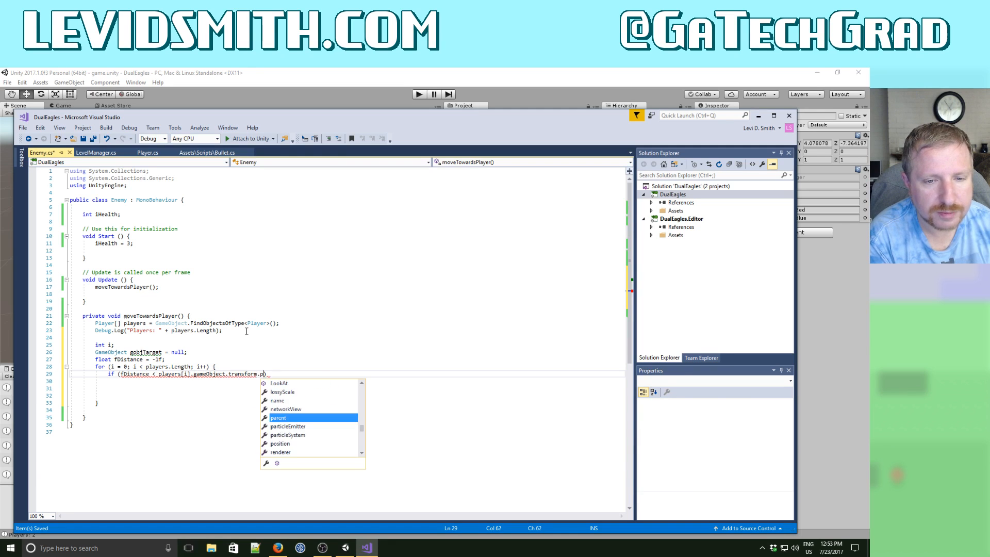
type("osition")
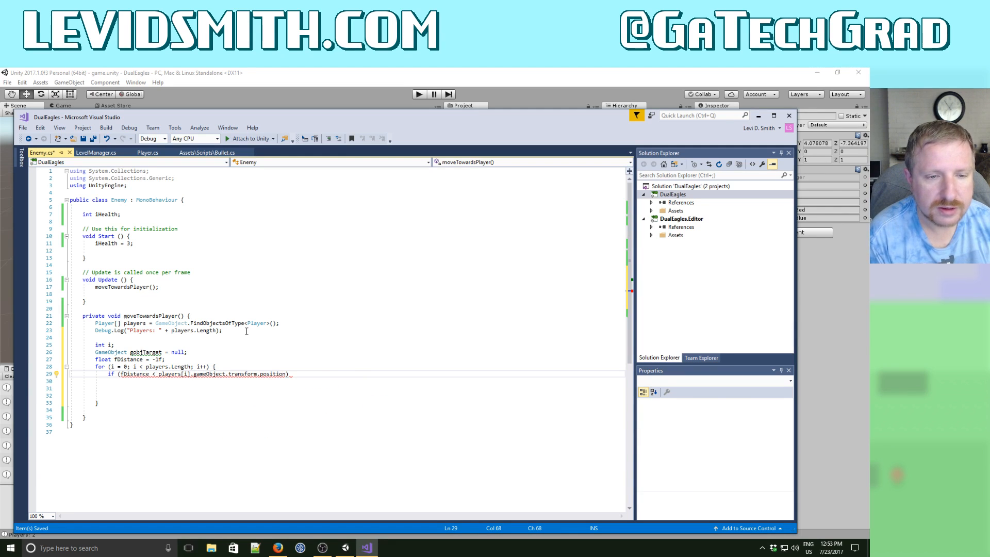
Insert Vector3.Distance( before players[i] in the condition, with gameObject.transform.position as its first argument followed by a comma.
key("ctrl+Left")
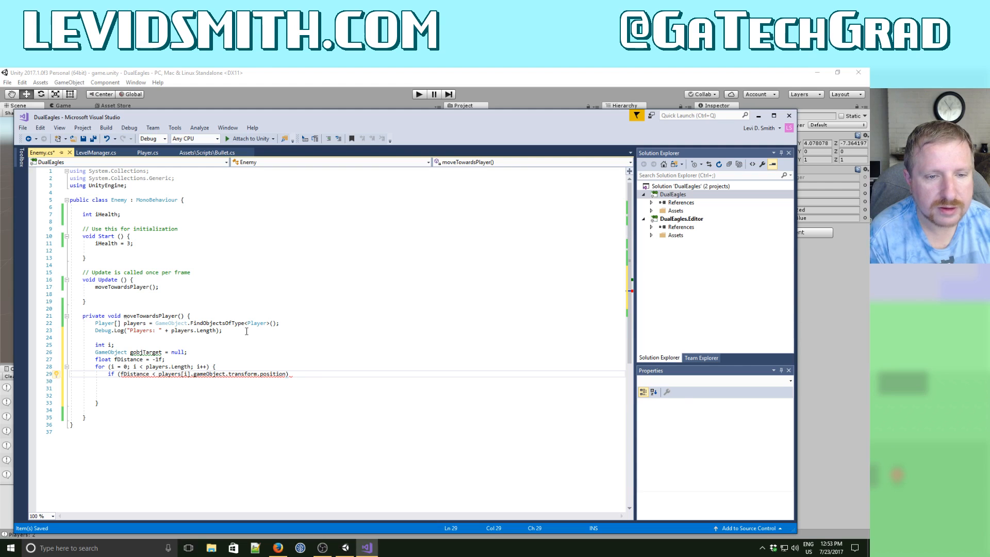
type("Vector3.")
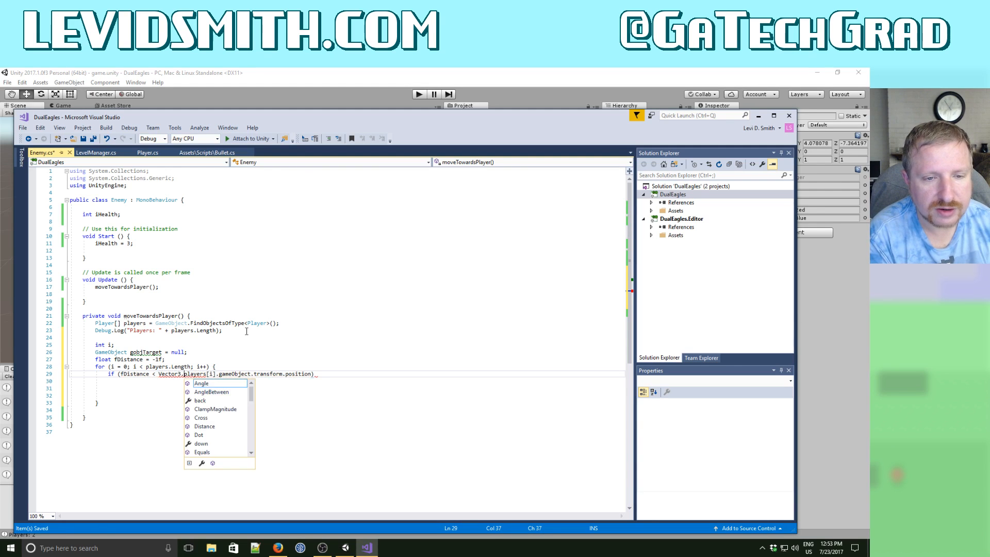
type("Distance(")
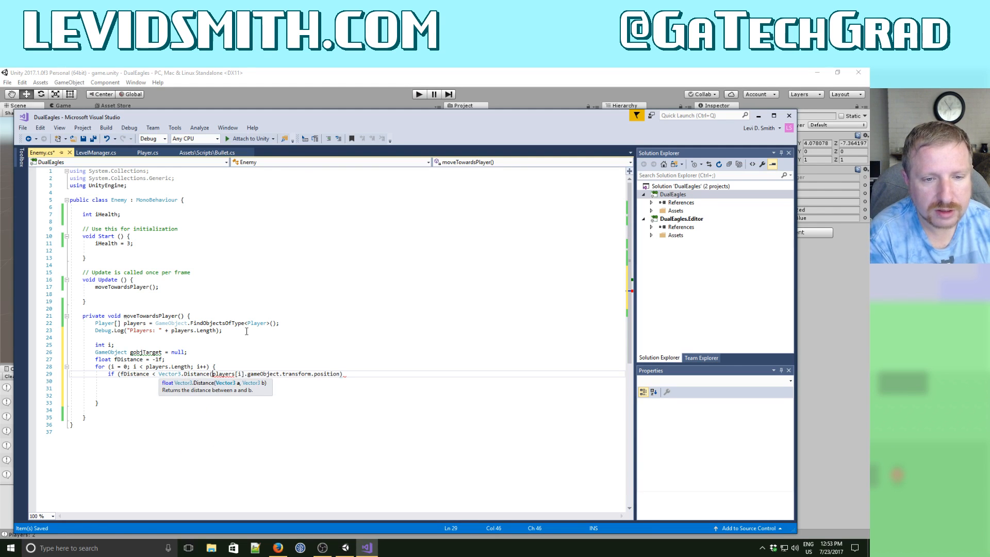
key("Right")
key("Right")
key("Right")
key("Right")
key("Right")
key("Right")
key("Right")
key("Right")
key("Right")
key("Right")
key("Right")
key("Right")
key("Right")
key("Right")
key("Right")
key("Right")
key("Right")
key("Right")
key("Right")
key("Right")
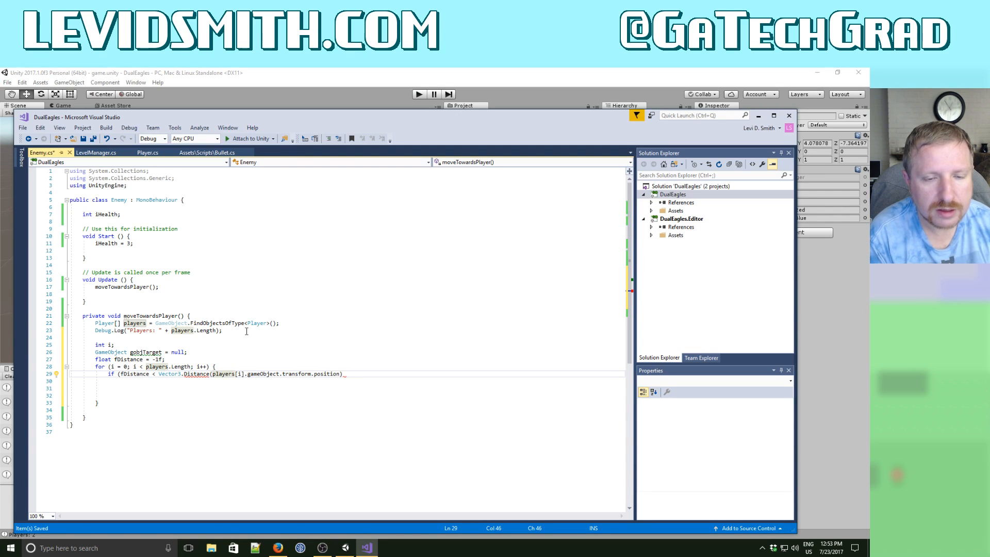
type("gameObject.")
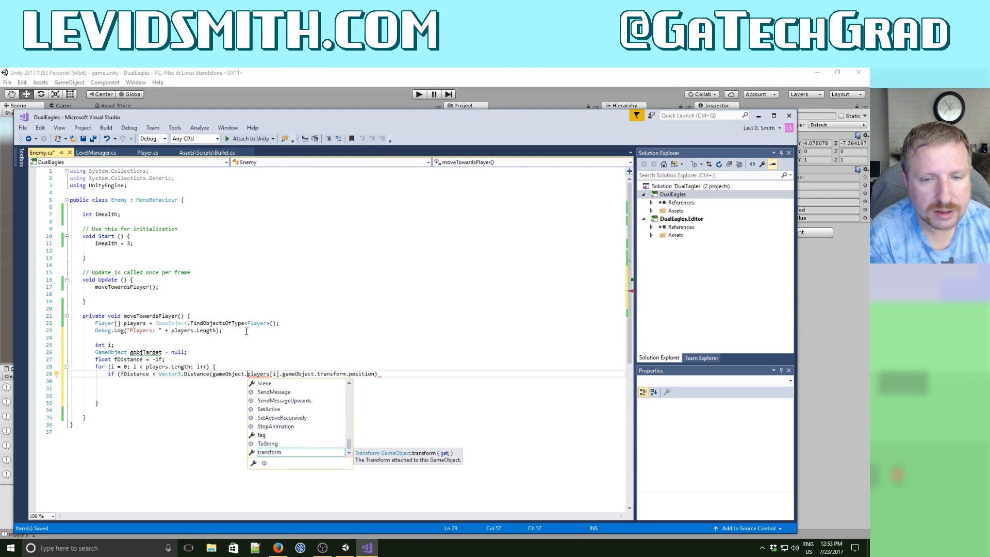
type("transform.p")
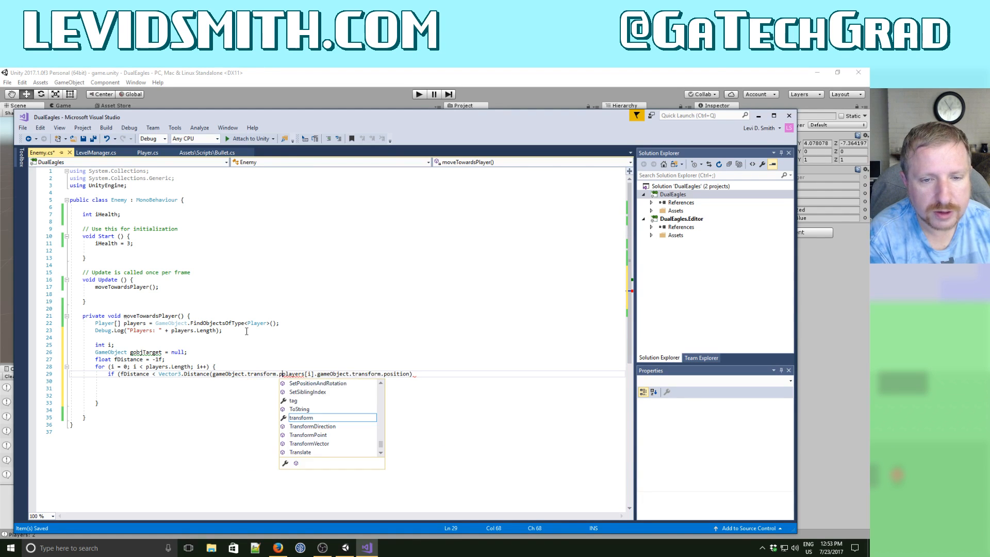
type("osition")
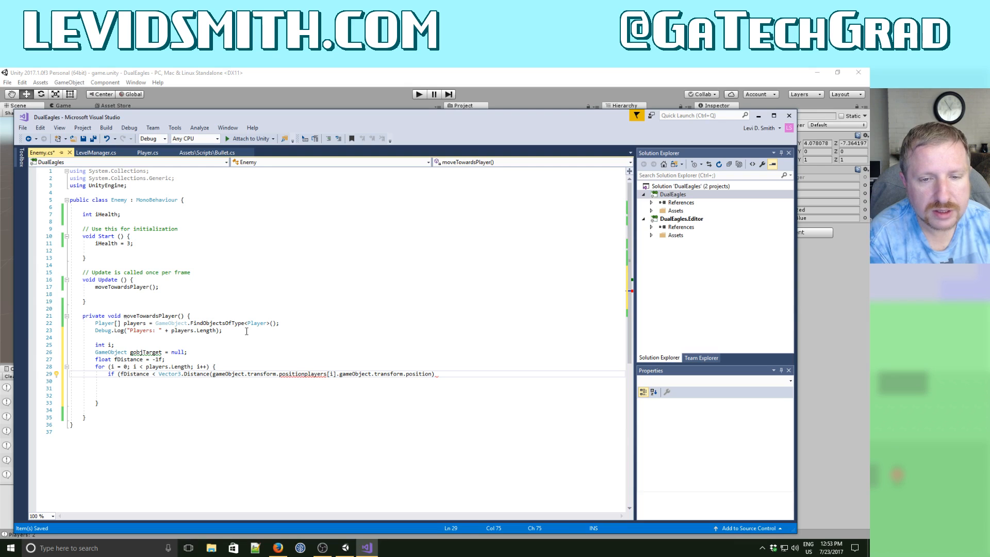
type(",")
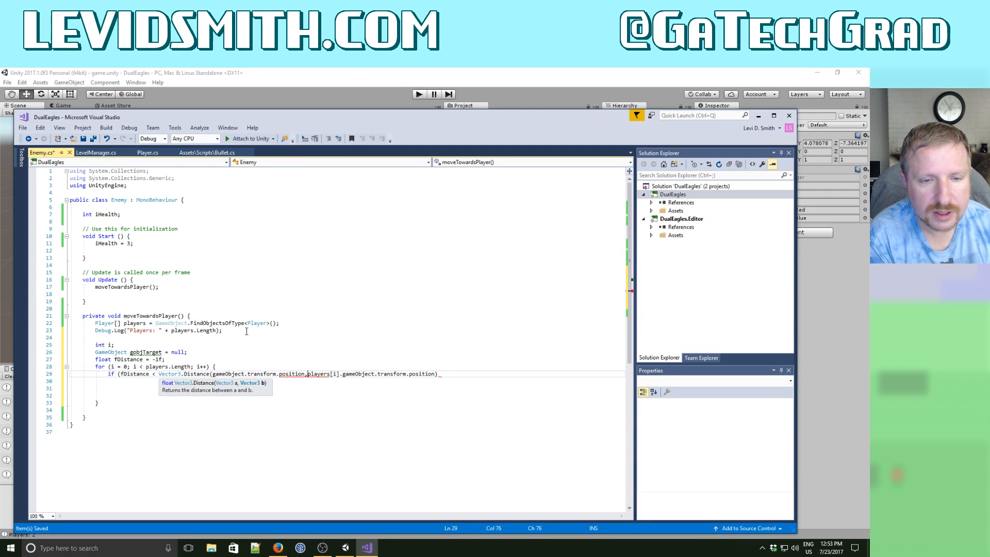
Close the Vector3.Distance call with a parenthesis and open a braced body for the if statement.
key("End")
key("Left")
type(")")
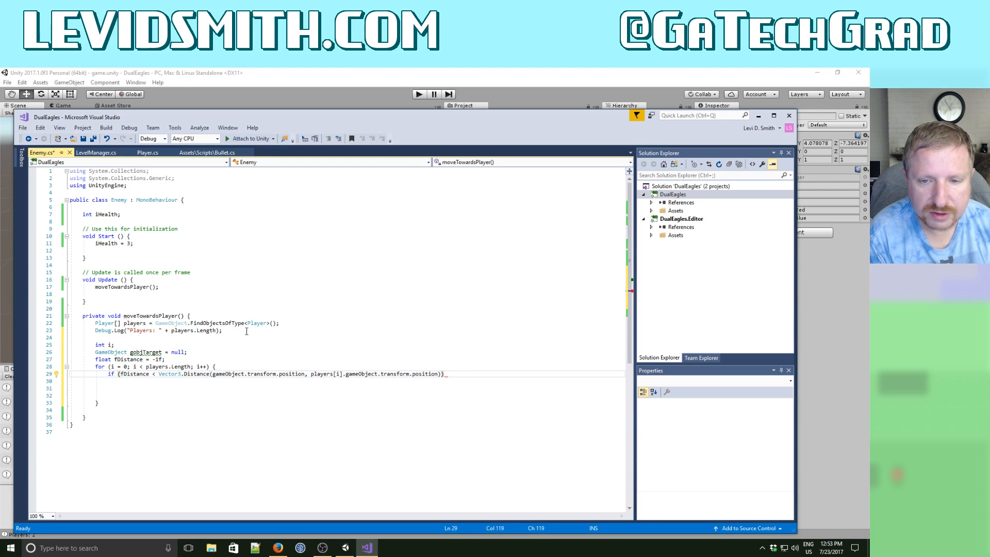
type(" {")
key("Return")
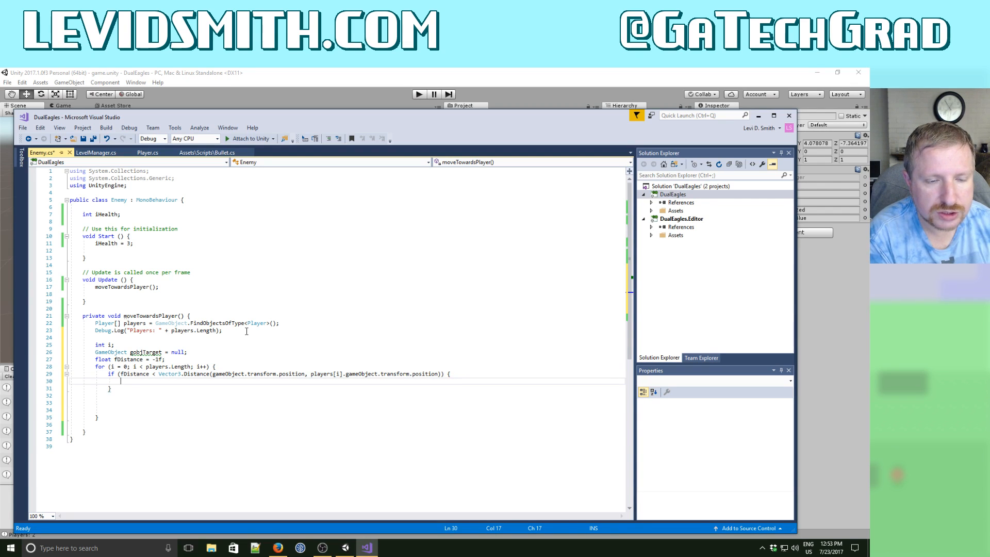
Write gobjTarget = players[i].gameObject; in the if body, copying the players[i].gameObject expression from the condition, and add a blank line below.
type("gobjTarget =")
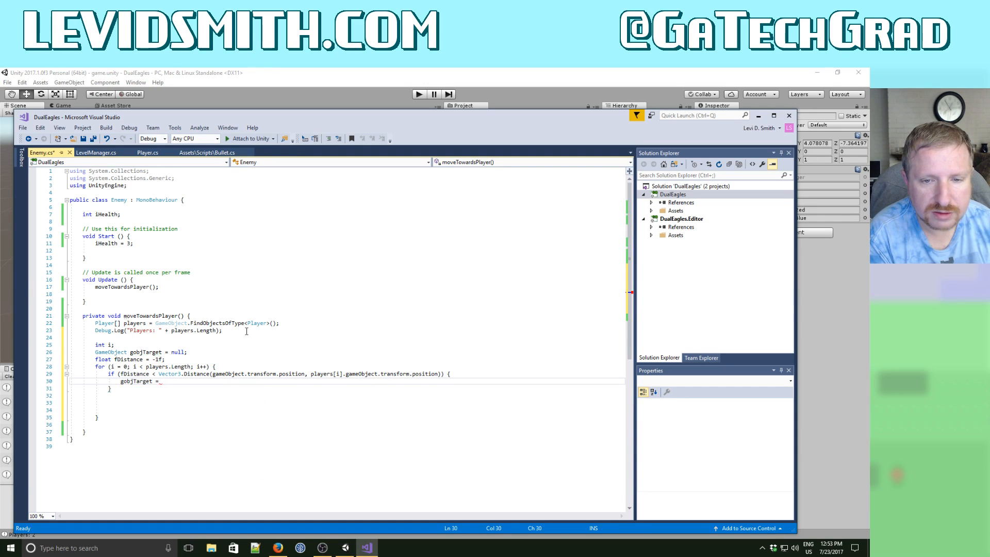
key("Up")
key("End")
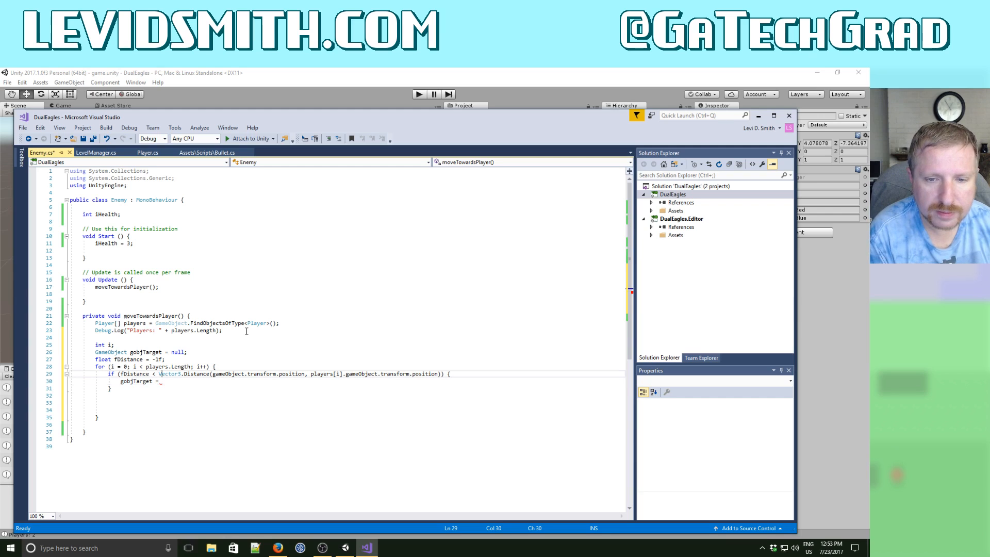
key("ctrl+Left")
key("ctrl+Left")
key("ctrl+Left")
key("ctrl+Left")
key("ctrl+Left")
key("ctrl+Left")
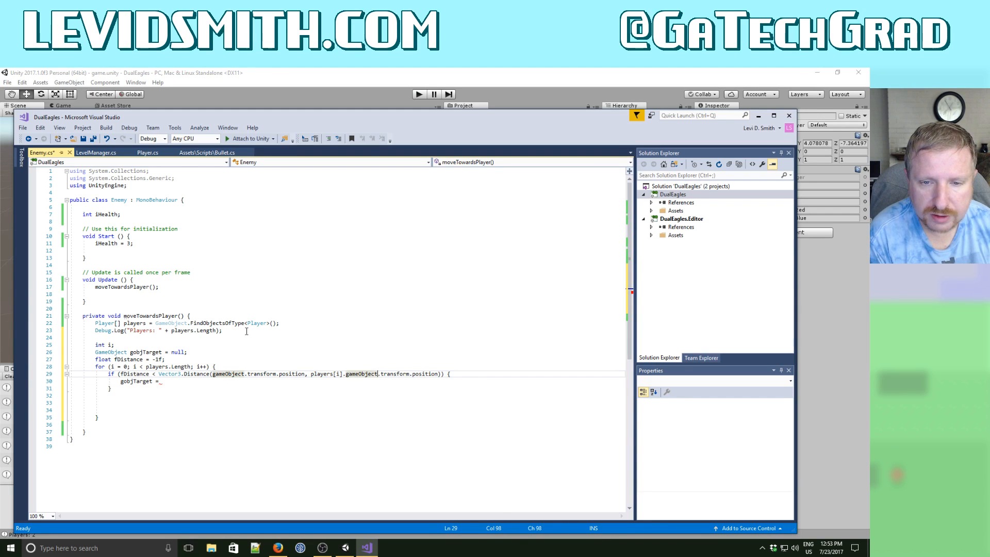
key("shift+Left")
key("shift+Left")
key("shift+Left")
key("shift+Left")
key("shift+Left")
key("shift+Left")
key("shift+Left")
key("shift+Left")
key("shift+Left")
key("shift+Left")
key("shift+Left")
key("shift+Left")
key("shift+Left")
key("shift+Left")
key("shift+Left")
key("shift+Left")
key("shift+Left")
key("shift+Left")
key("shift+Left")
key("shift+Left")
key("shift+Left")
key("ctrl+c")
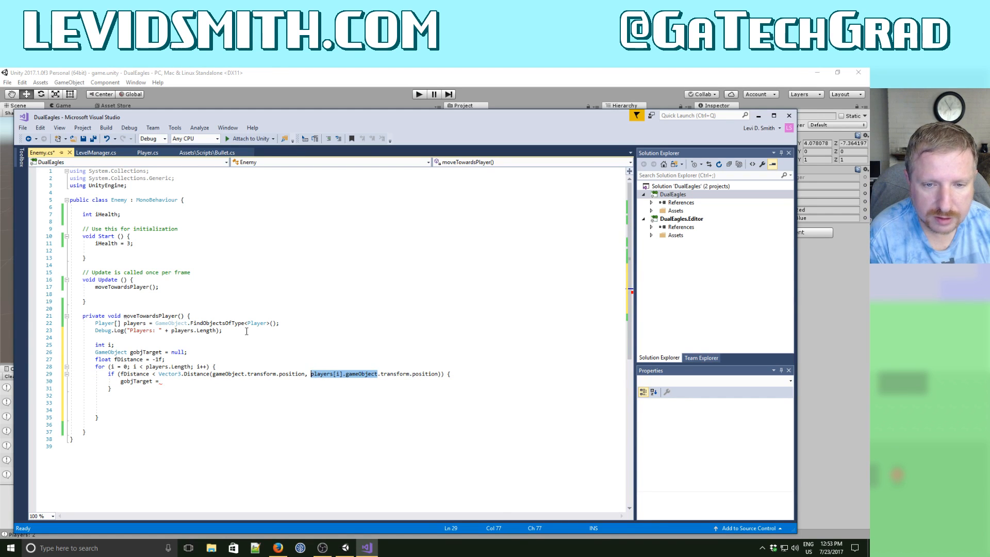
key("Down")
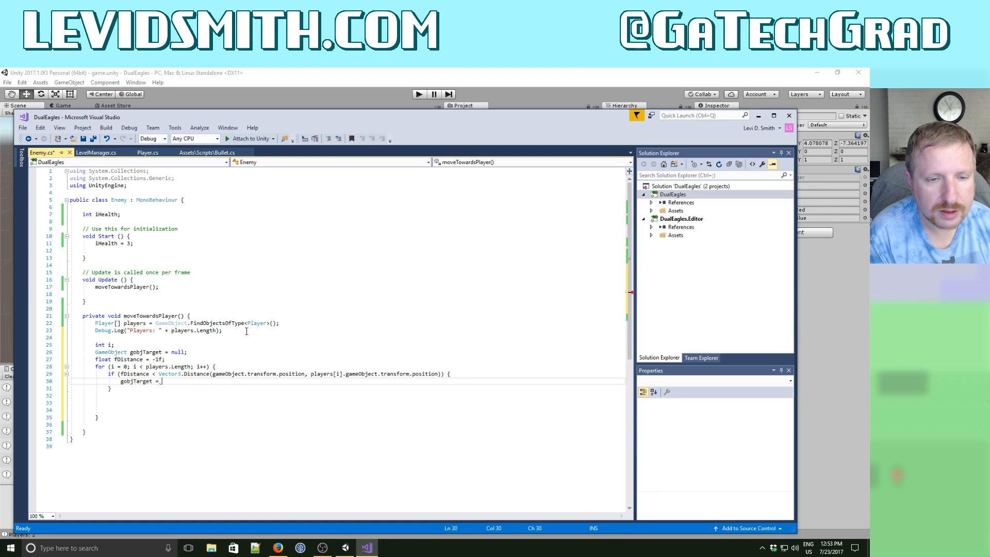
key("ctrl+v")
type(";")
key("Return")
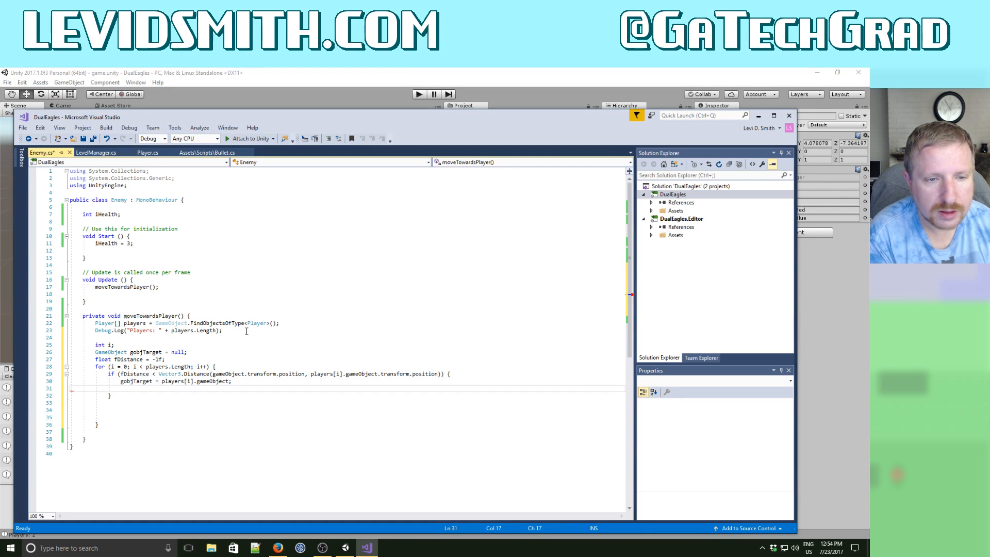
Declare float fCheckDistance; on a new line directly below the fDistance declaration.
key("Up")
key("Up")
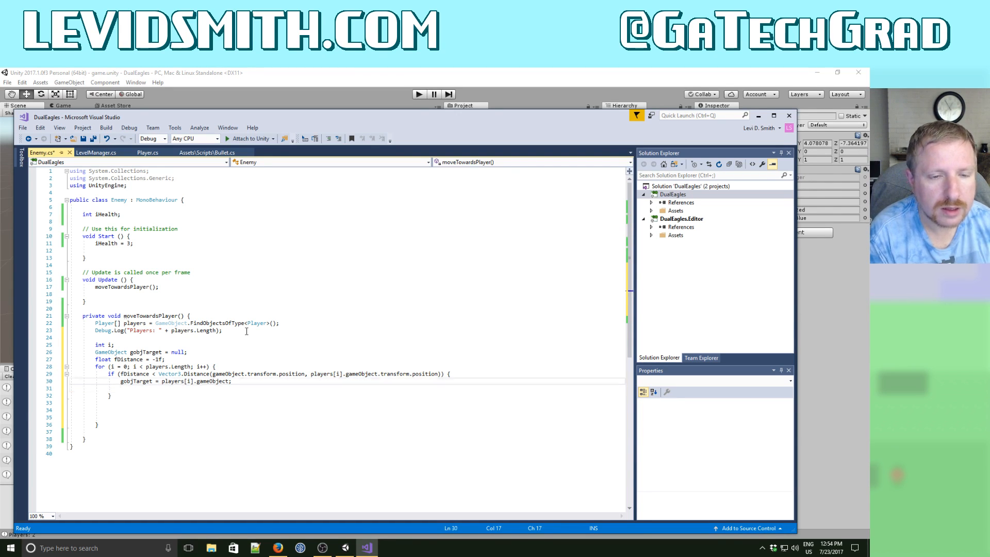
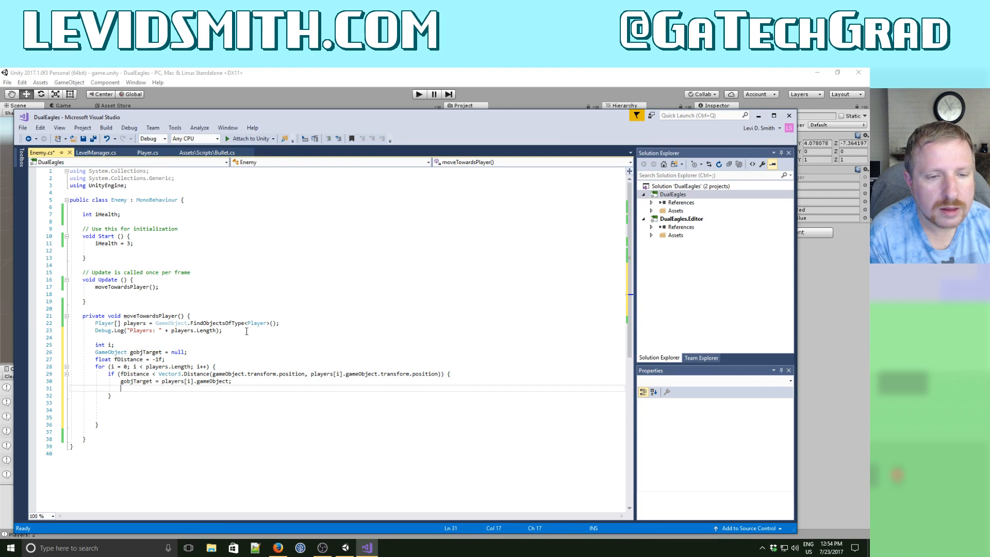
key("Up")
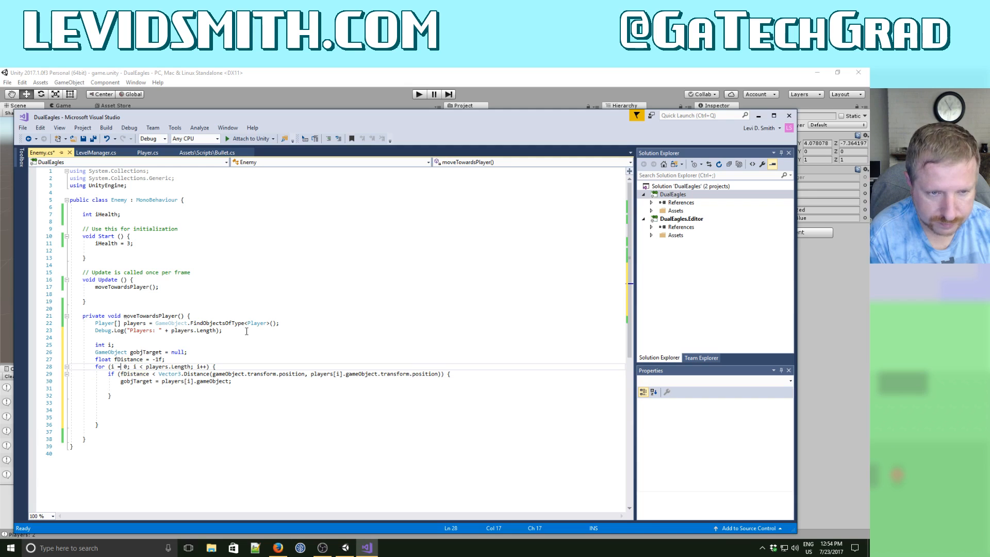
key("Up")
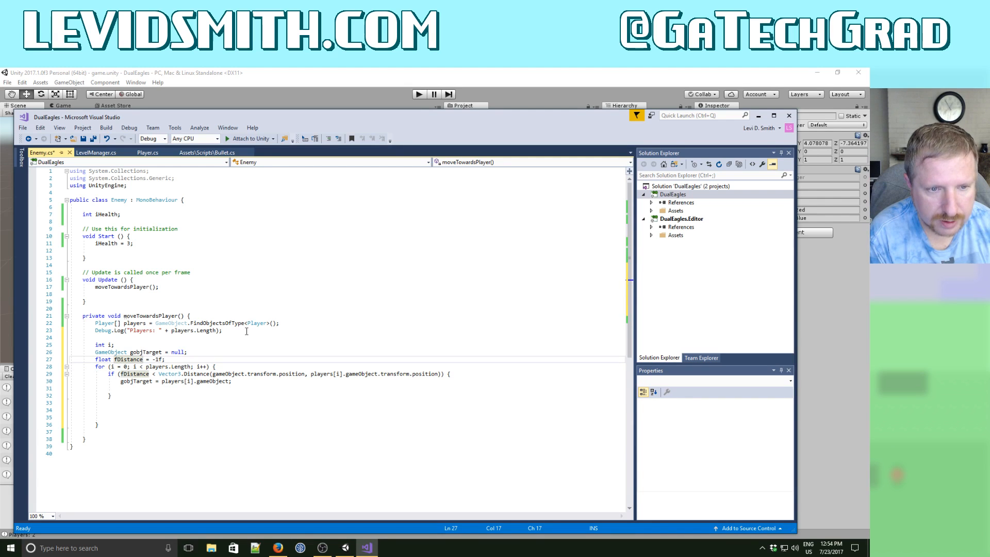
key("Down")
key("Up")
key("End")
key("Return")
type("f")
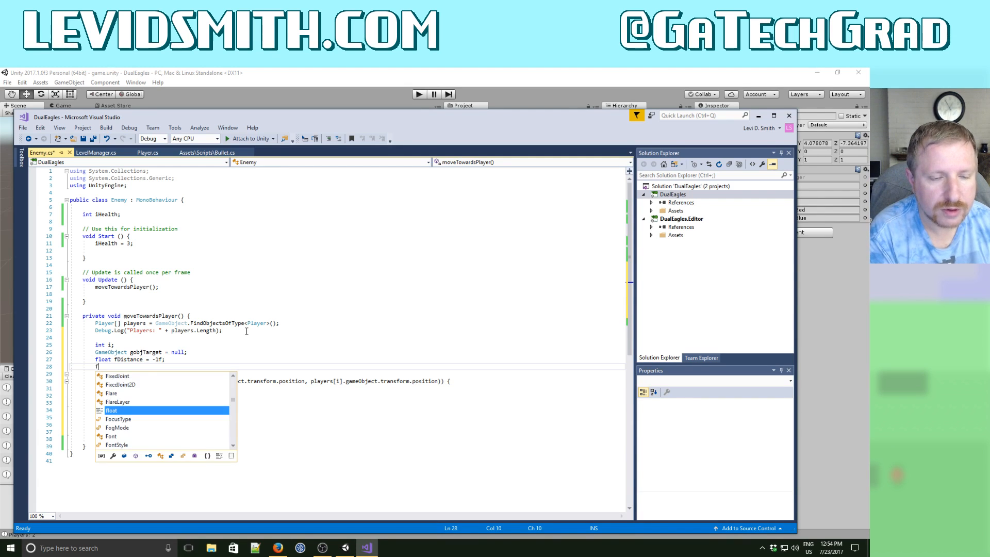
type("loat fN")
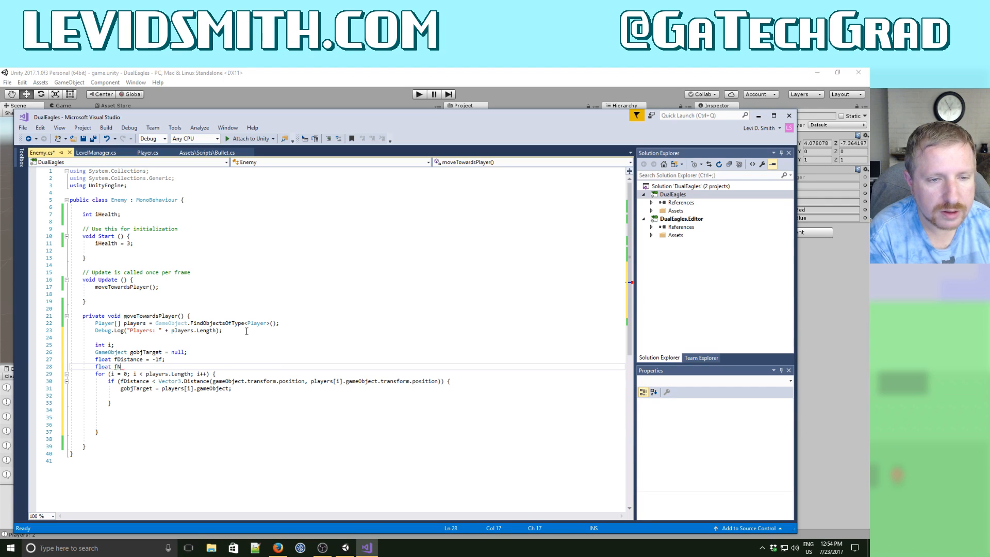
type("ew")
key("BackSpace")
key("BackSpace")
key("BackSpace")
type("C")
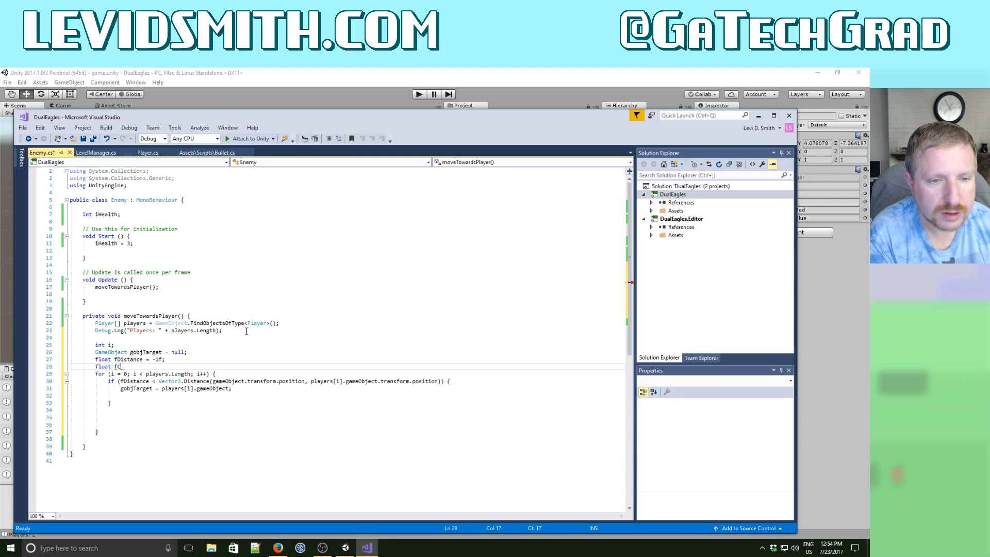
type("heck")
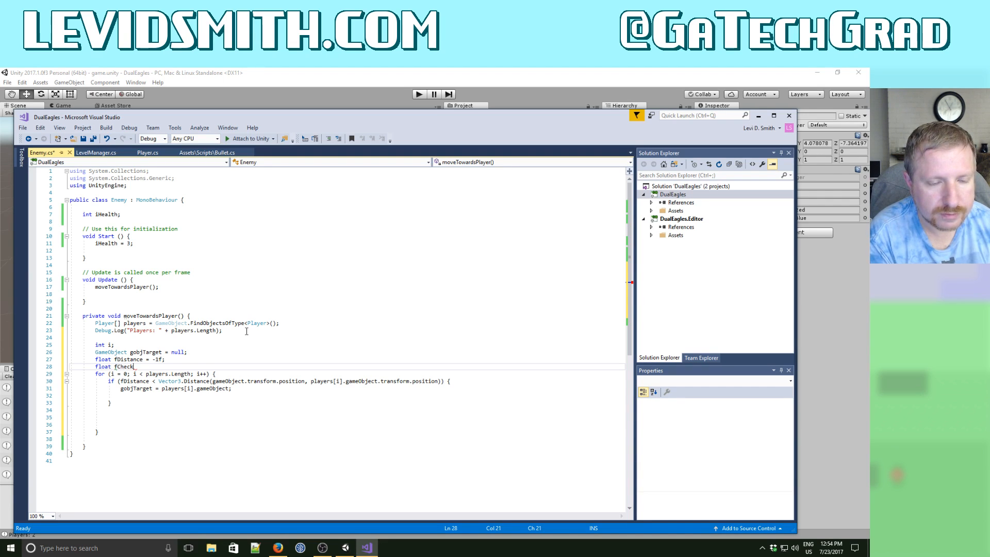
type("Distance;")
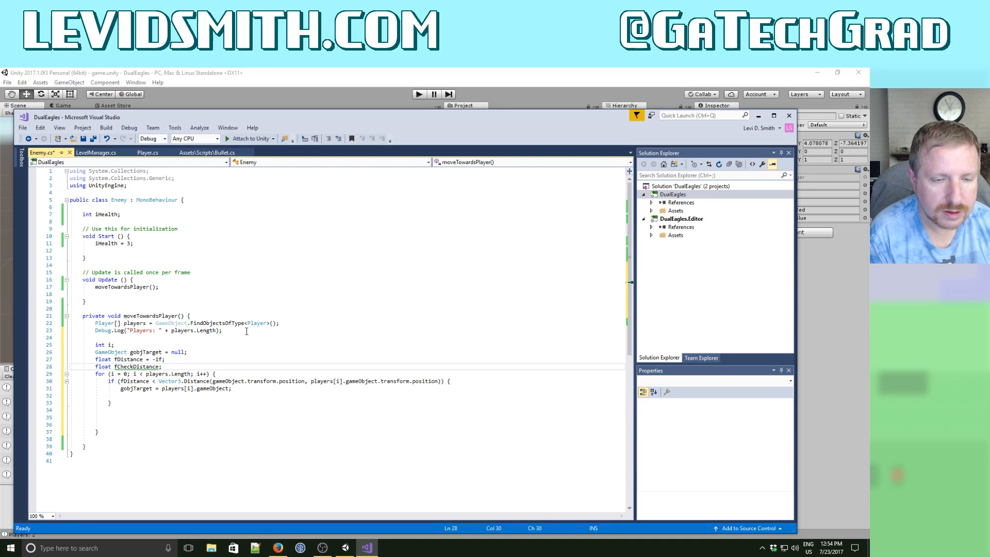
Rename the newly declared fCheckDistance variable to fDistanceToObject.
key("BackSpace")
key("BackSpace")
key("BackSpace")
key("BackSpace")
key("BackSpace")
key("BackSpace")
key("BackSpace")
key("BackSpace")
key("BackSpace")
key("BackSpace")
key("BackSpace")
key("BackSpace")
key("BackSpace")
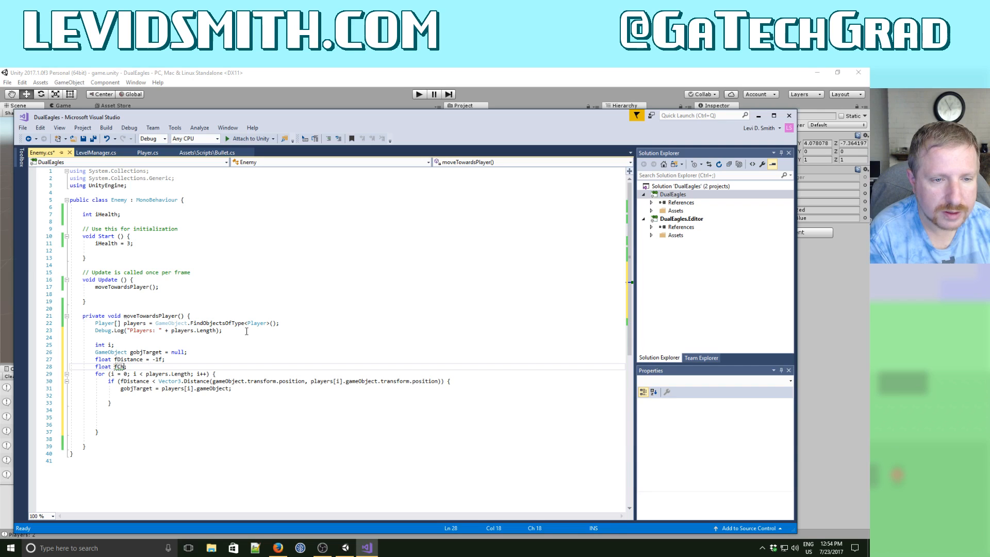
type("Distance")
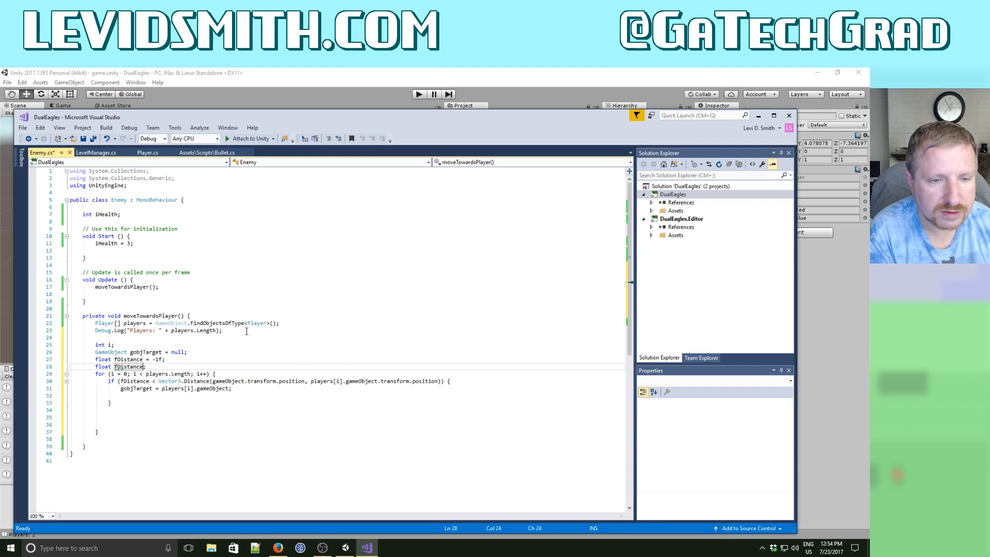
type("To")
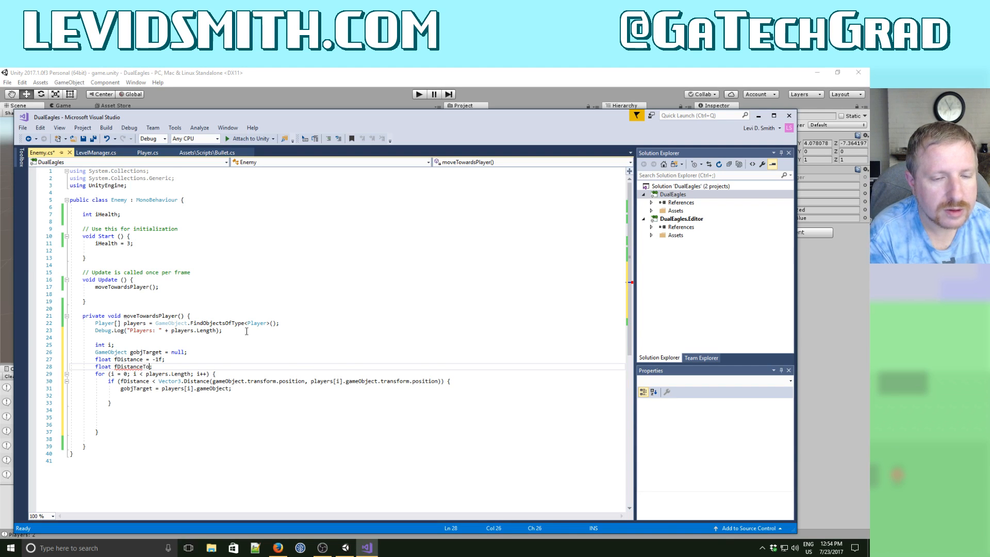
type("Object")
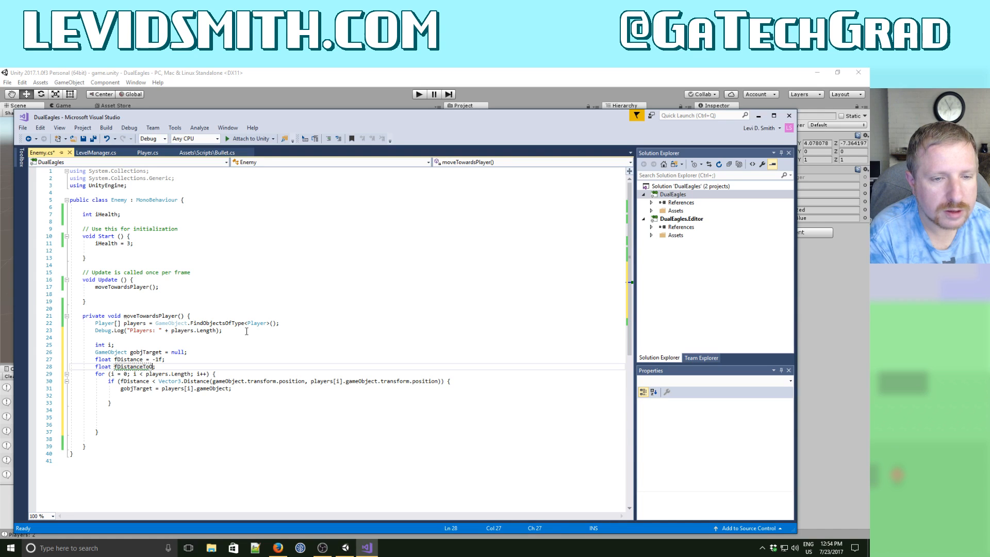
key("Up")
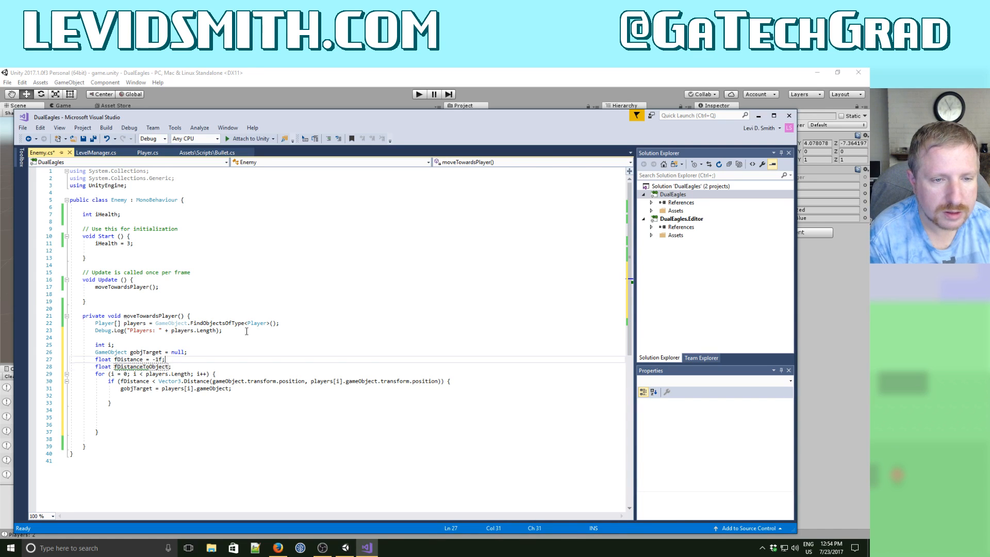
Rename the fDistance variable in its float declaration to fShortestDistance.
key("Left")
key("Left")
key("Left")
key("Left")
key("Left")
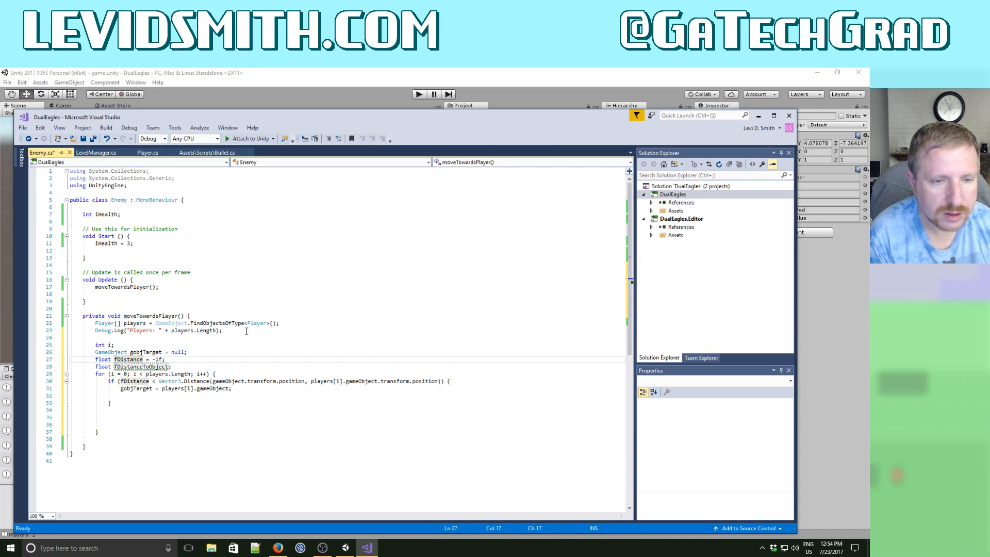
type("Shortest")
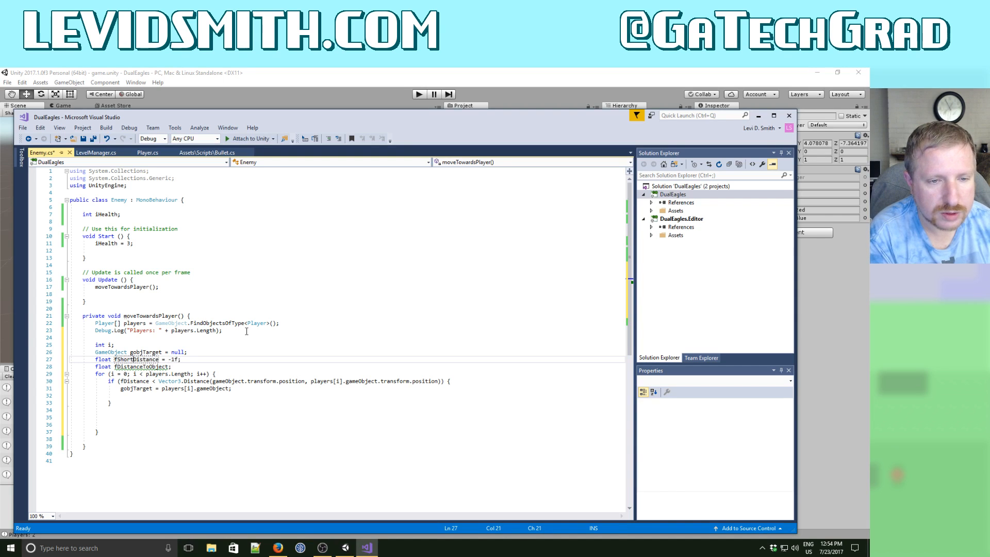
Begin an assignment to fDistanceToObject on a new first line inside the for loop.
key("Down")
key("Down")
key("Down")
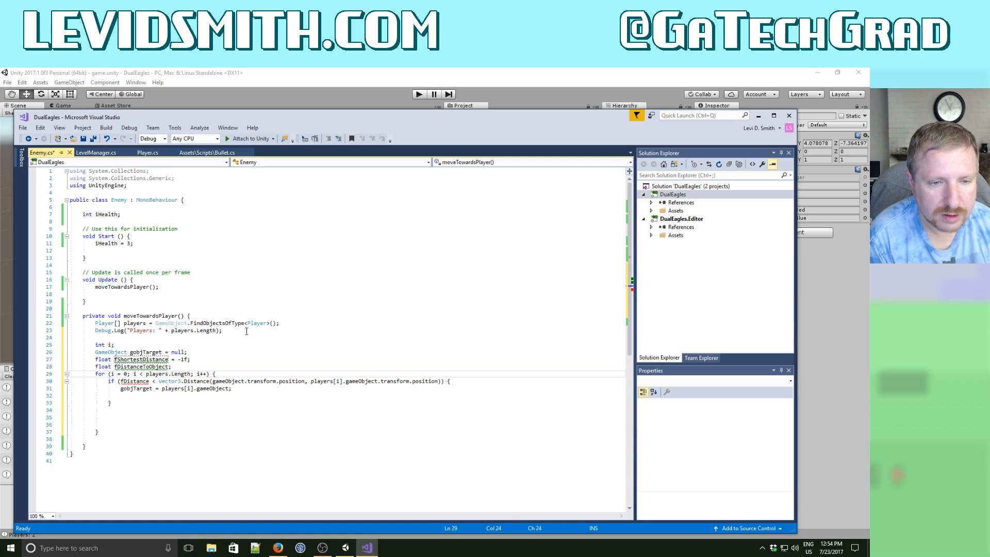
key("ctrl+Return")
type("fDi")
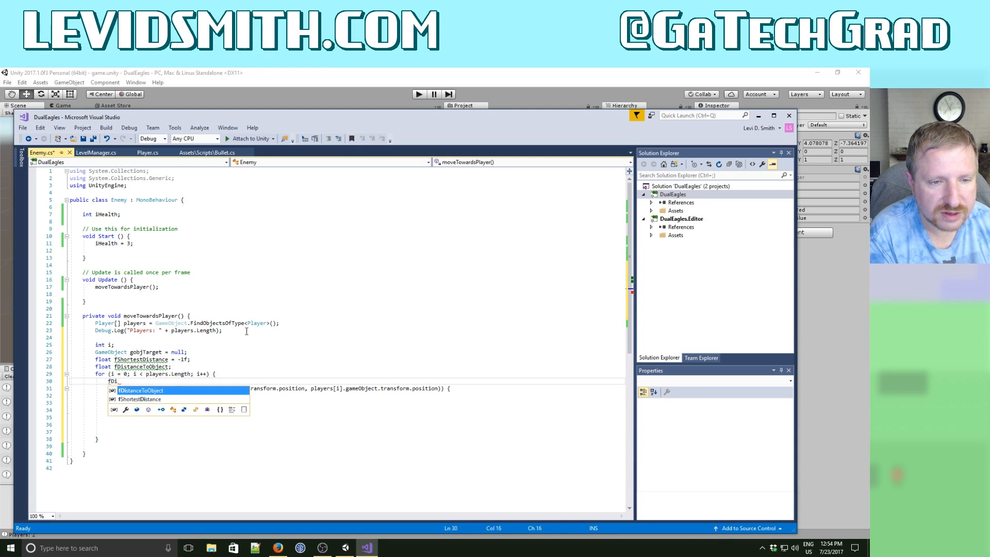
type("stanceToObject =")
Move the Vector3.Distance expression from the if condition into the fDistanceToObject assignment, ending that line with a semicolon.
key("Down")
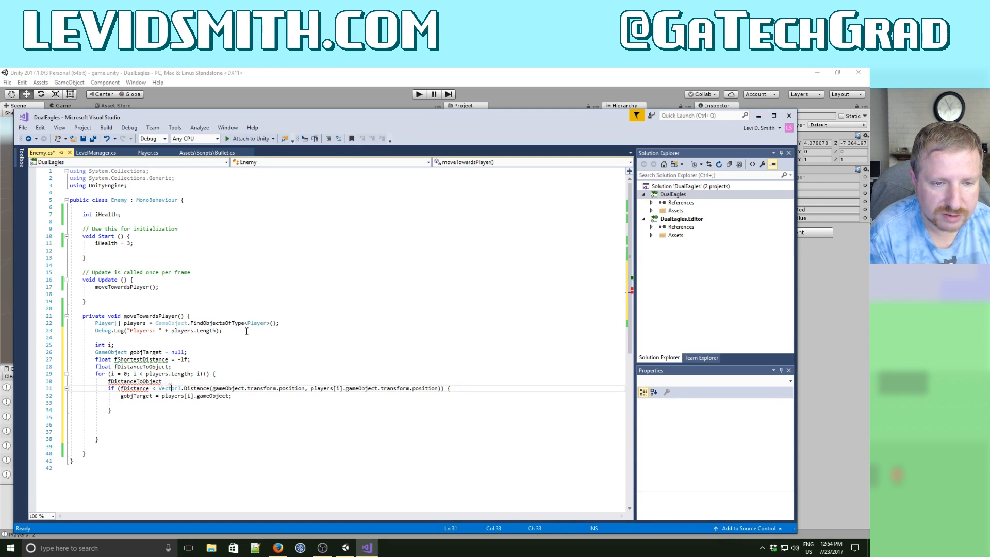
key("shift+End")
key("shift+Left")
key("shift+Left")
key("shift+Left")
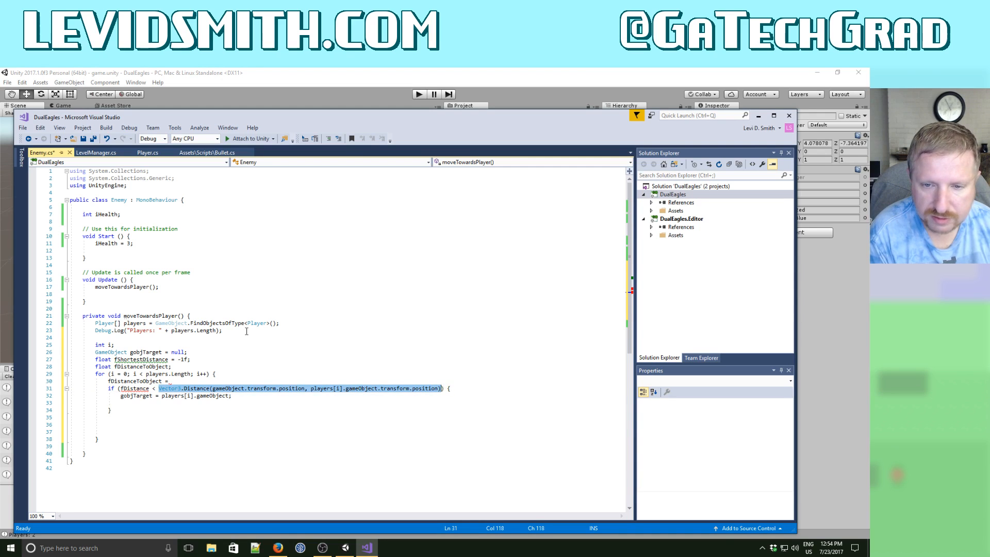
key("ctrl+x")
key("Up")
key("End")
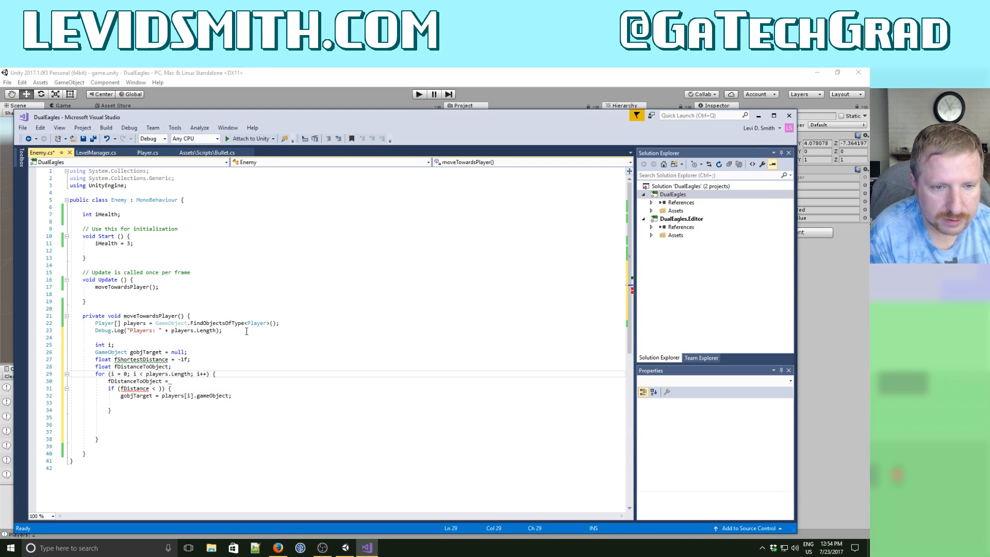
key("ctrl+v")
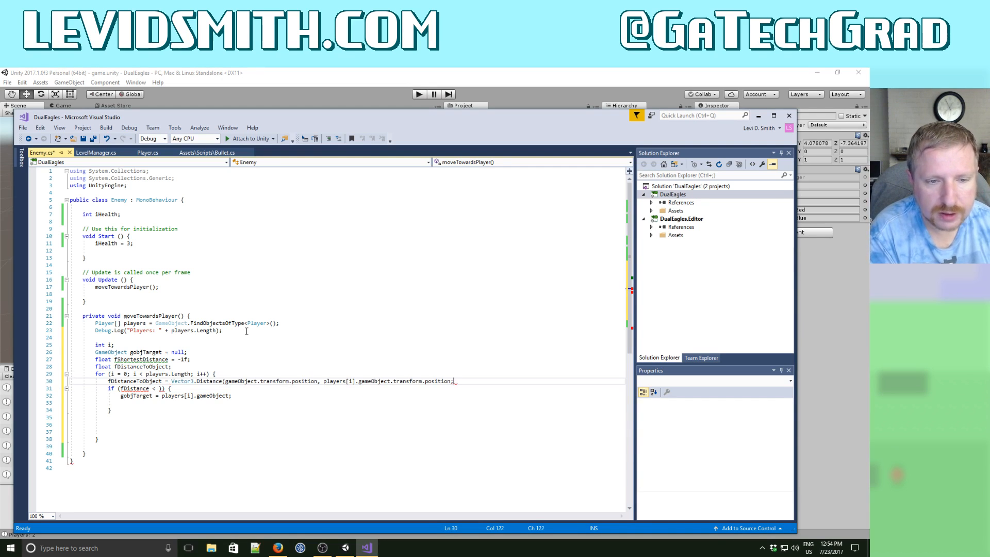
Rename fDistance in the if condition to fShortestDistance.
key("Down")
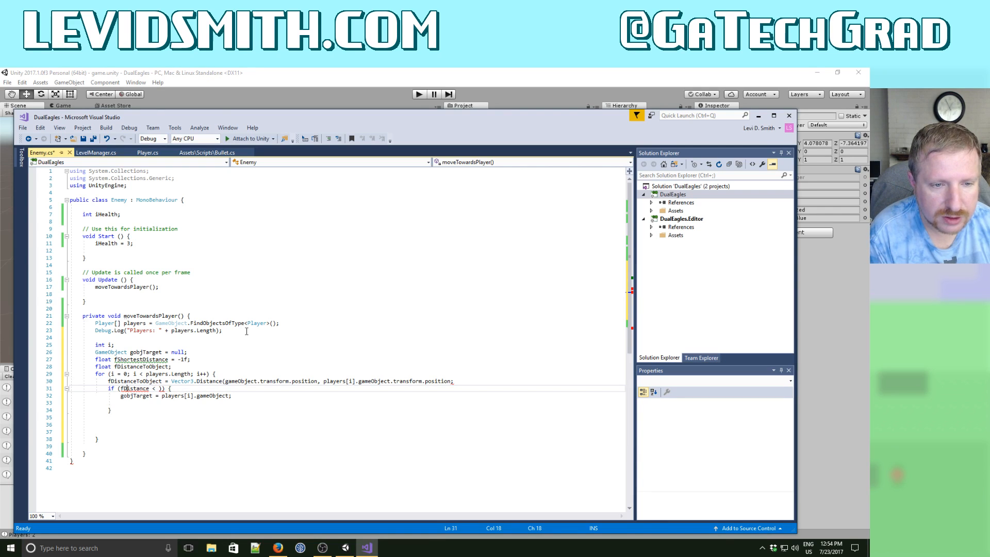
type("Short")
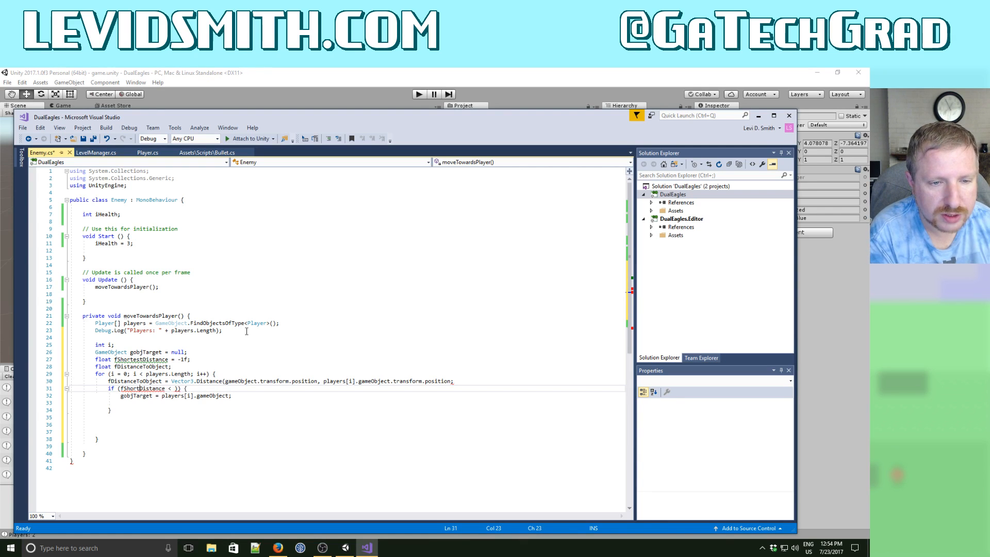
type("est")
key("BackSpace")
key("BackSpace")
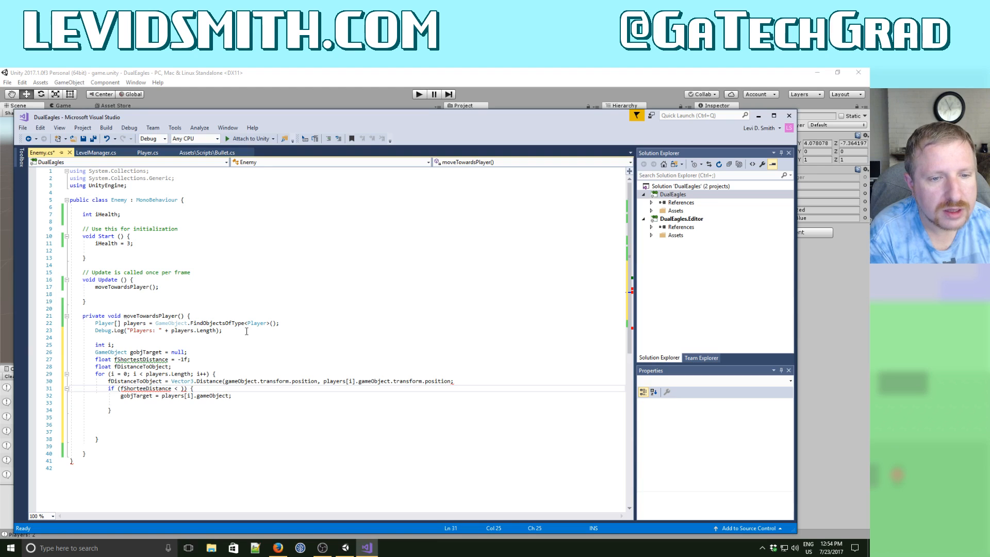
type("t")
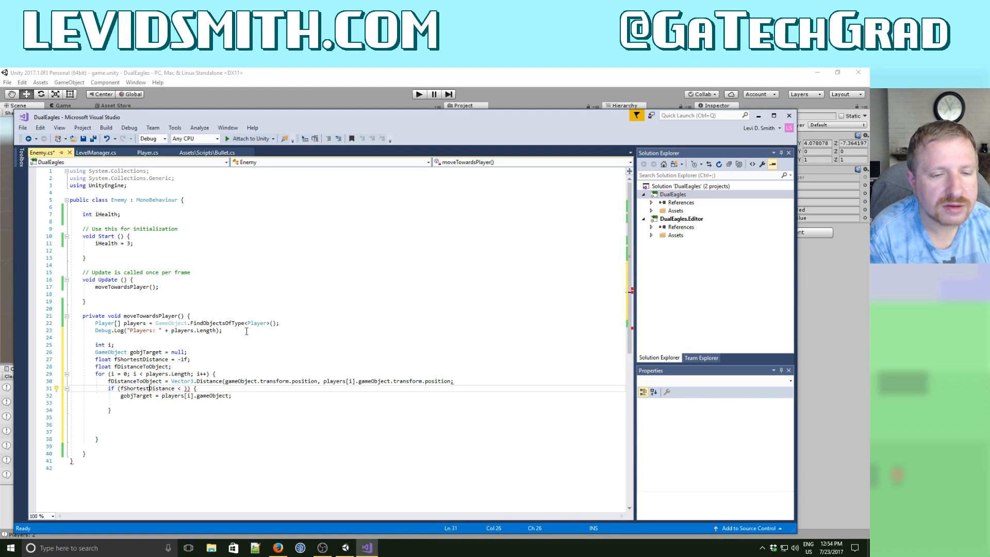
key("Right")
key("Right")
key("Right")
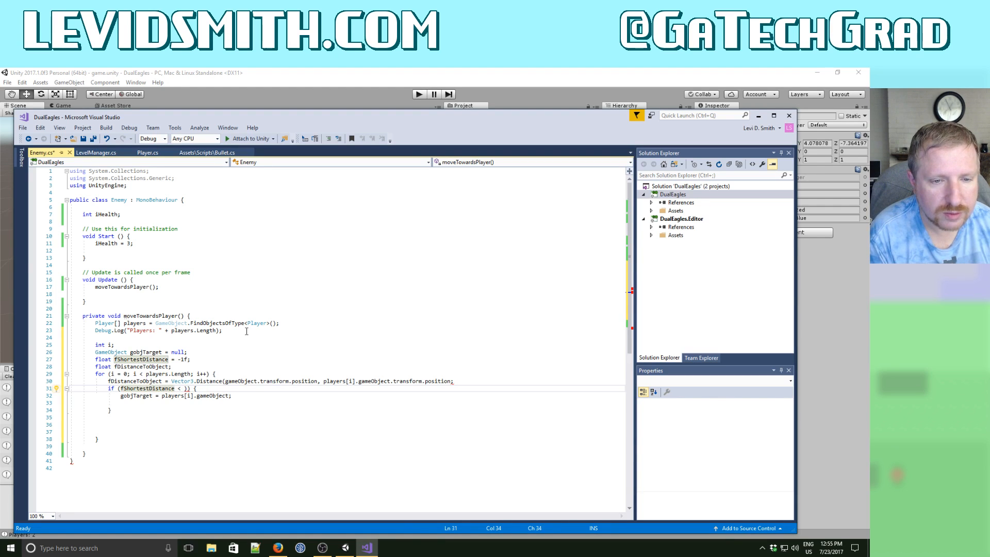
Insert if (gobjTarget == null) with an opening brace on a new line above the fShortestDistance condition.
key("Home")
key("Return")
key("Up")
type("if")
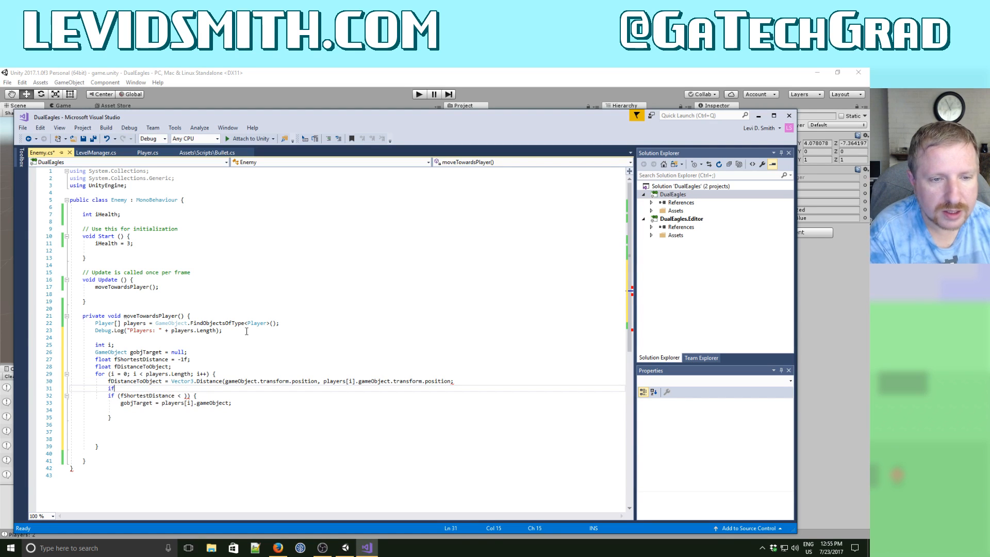
type(" (")
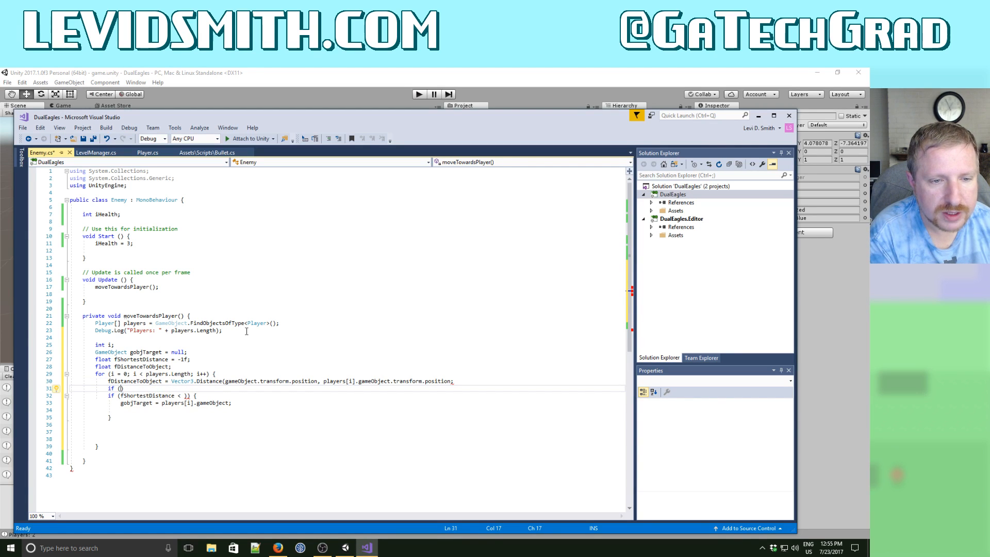
type("gobj")
type("Target =")
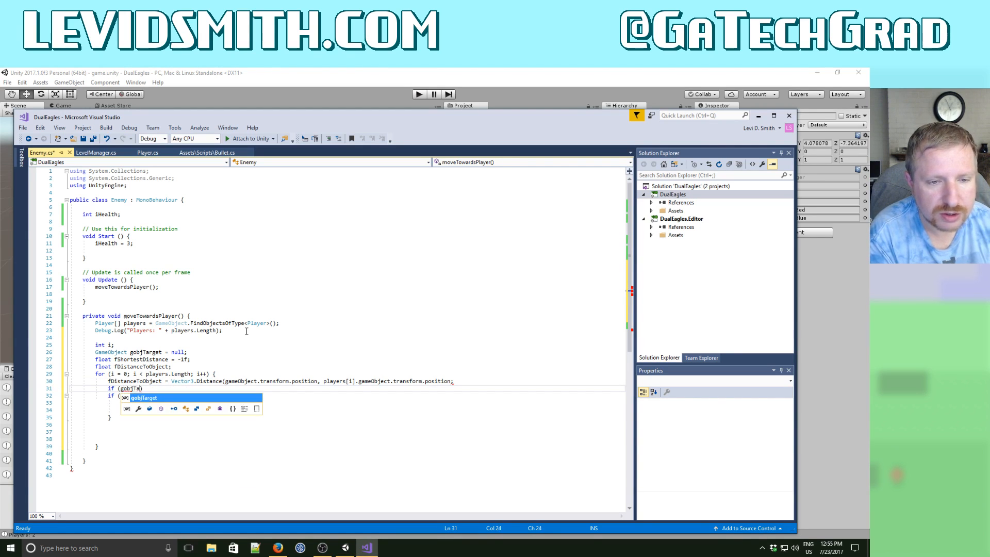
type("= null) ")
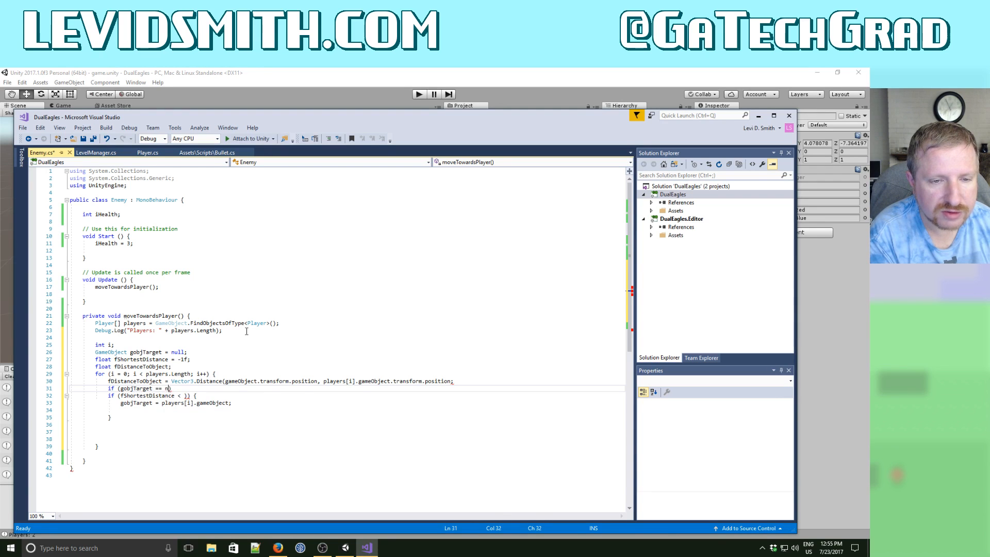
type("{")
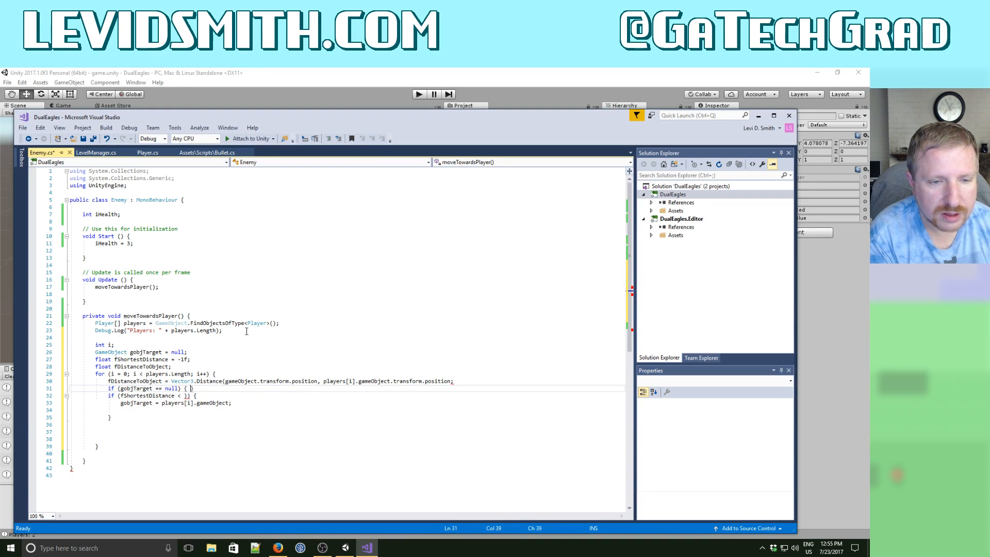
Start a gobjTarget assignment in the body of the null check.
key("Return")
type("gob")
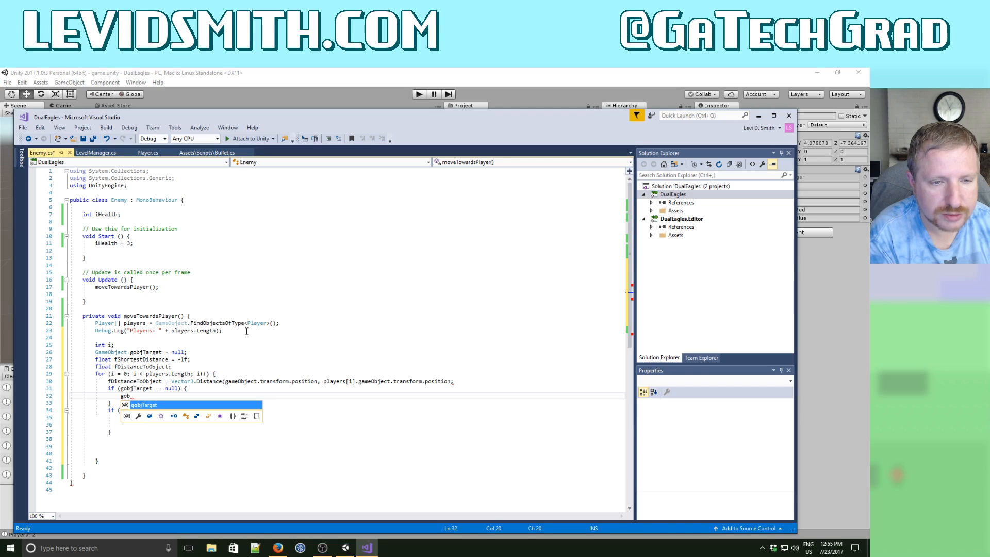
type("jTarget =")
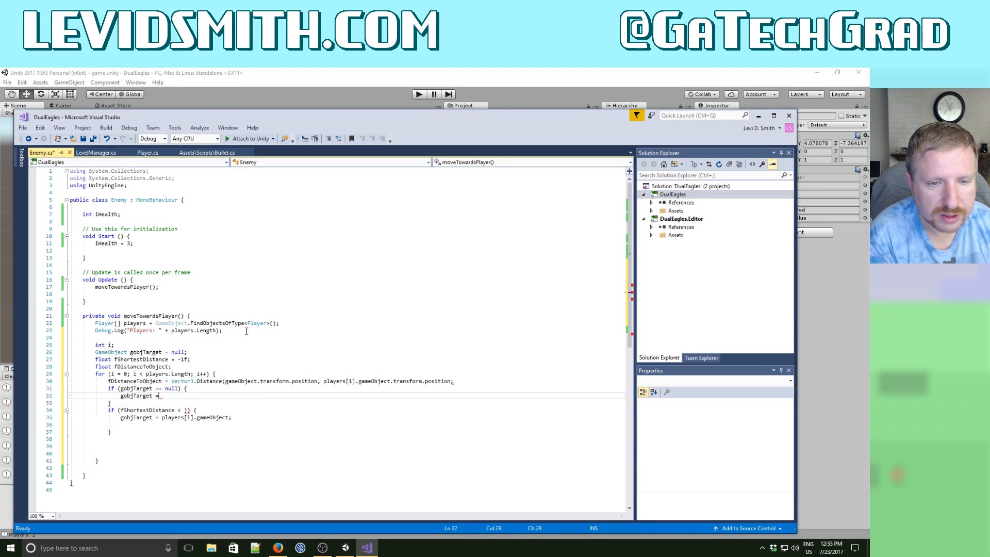
type(" gameObject.Tr")
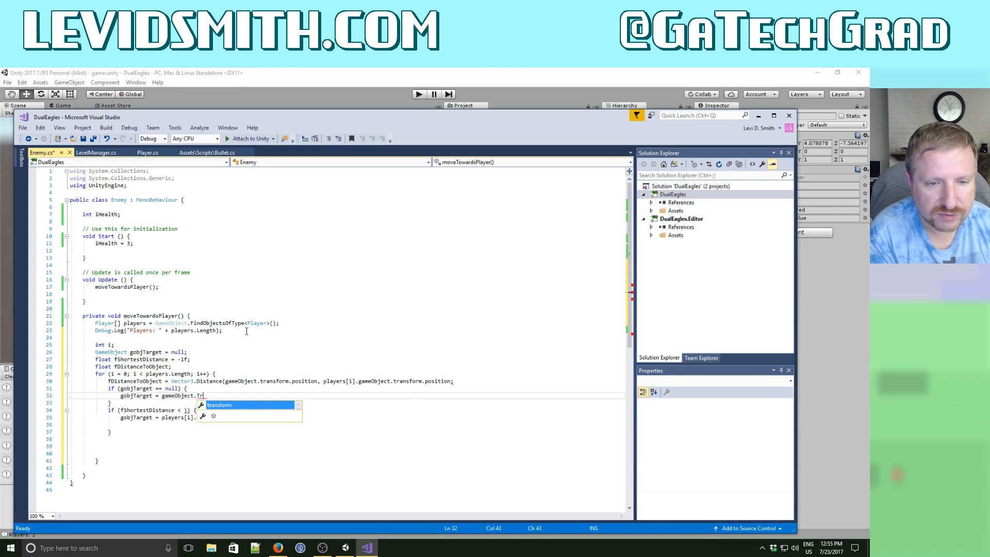
key("BackSpace")
key("BackSpace")
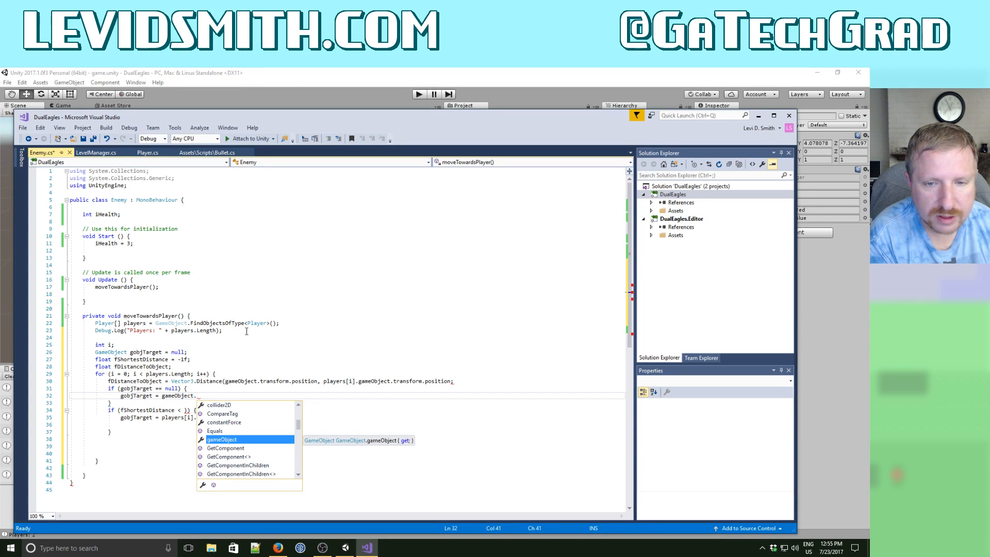
key("BackSpace")
key("BackSpace")
key("BackSpace")
key("BackSpace")
key("BackSpace")
key("BackSpace")
key("BackSpace")
key("BackSpace")
key("BackSpace")
key("BackSpace")
key("BackSpace")
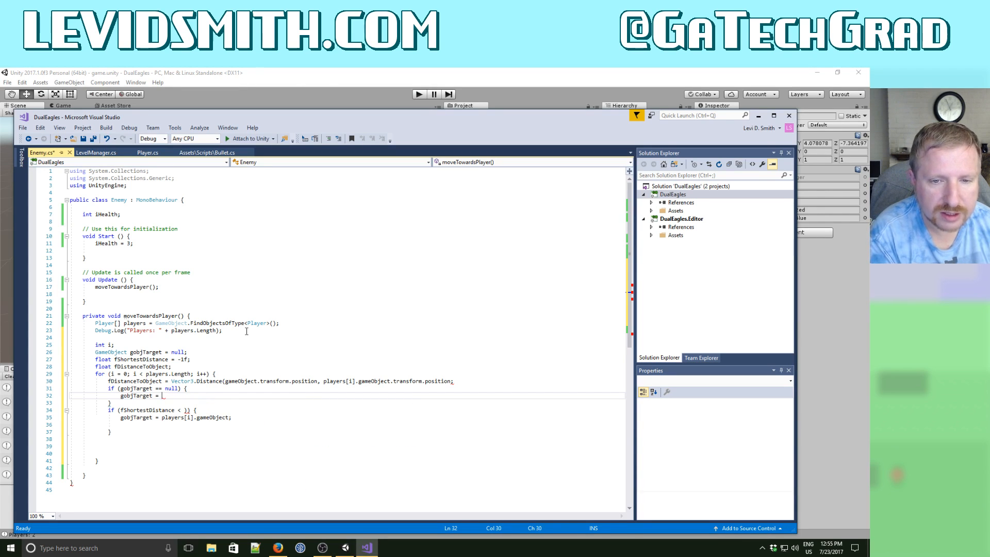
Complete the gobjTarget assignment with players[i].gameObject; and begin an else if ( after the null check's closing brace.
type("players[i].gameObject;")
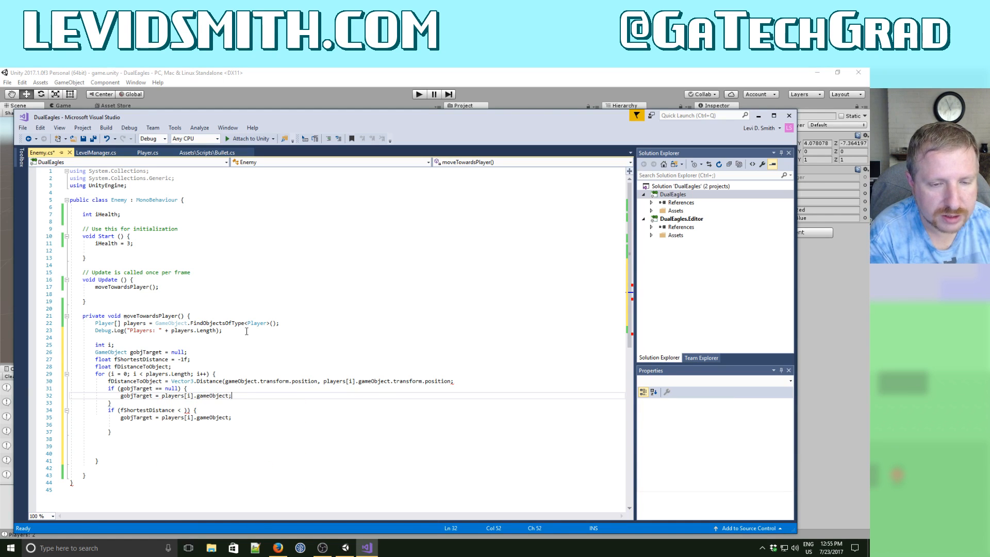
key("Down")
type("else ")
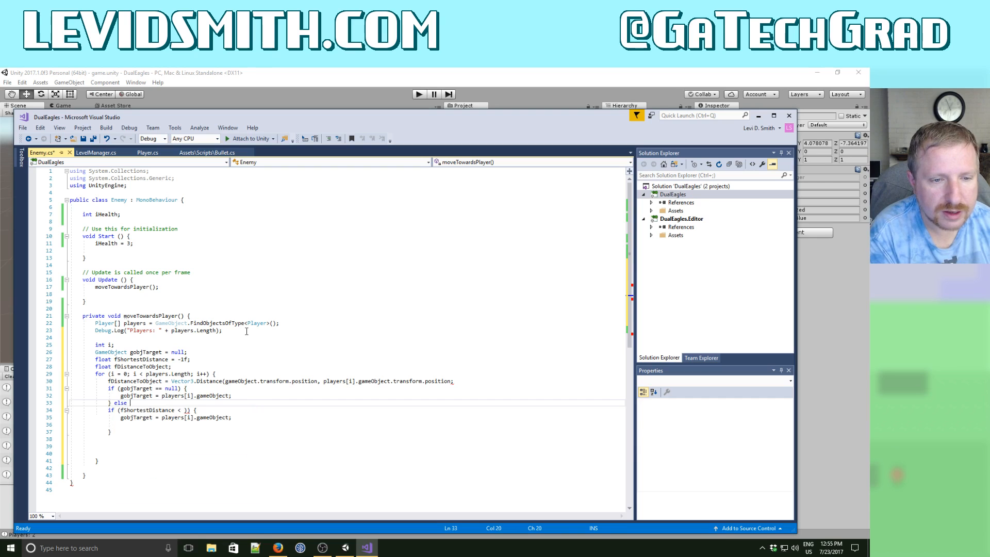
type("if ")
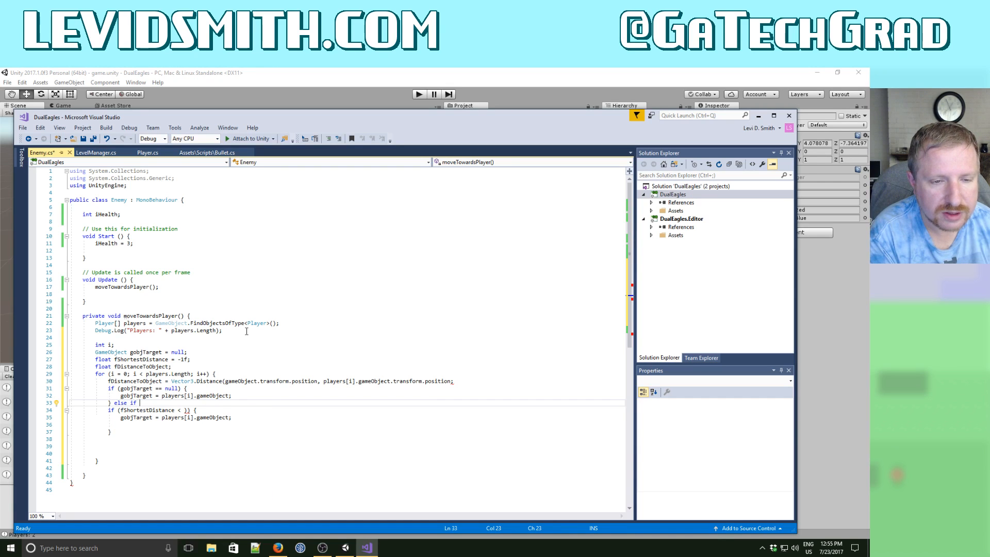
type("(")
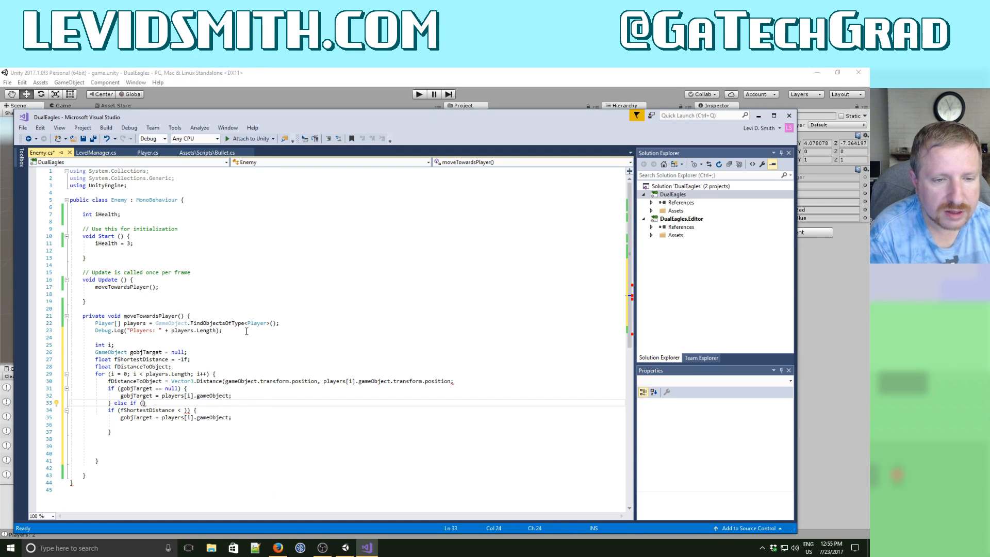
Join the fShortestDistance condition onto the else if line, removing the line break, indentation and duplicate if (.
key("Delete")
key("Delete")
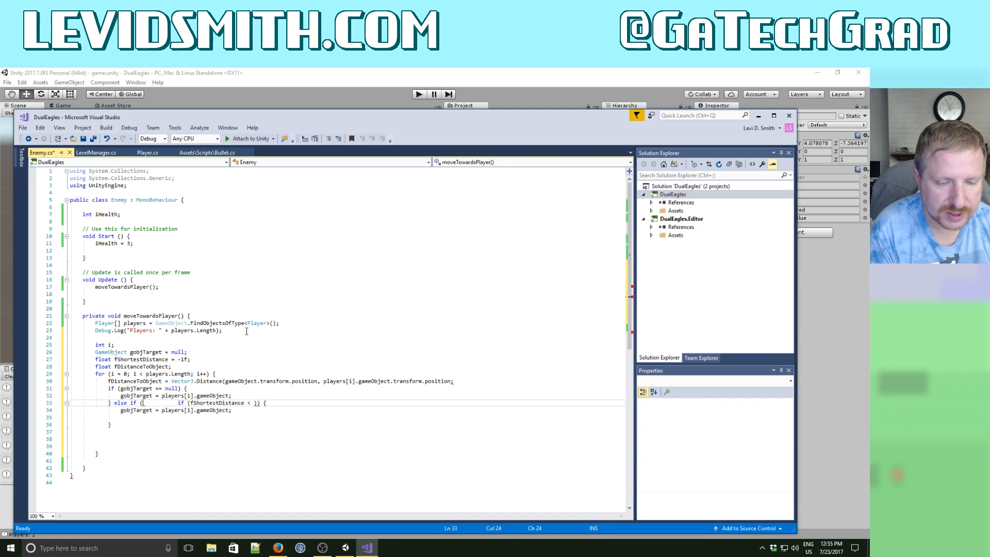
key("Delete")
key("Delete")
key("Delete")
key("Delete")
key("Delete")
key("Delete")
key("Delete")
key("Delete")
key("Delete")
key("Delete")
key("Delete")
key("Delete")
key("Delete")
key("Delete")
key("Delete")
key("Delete")
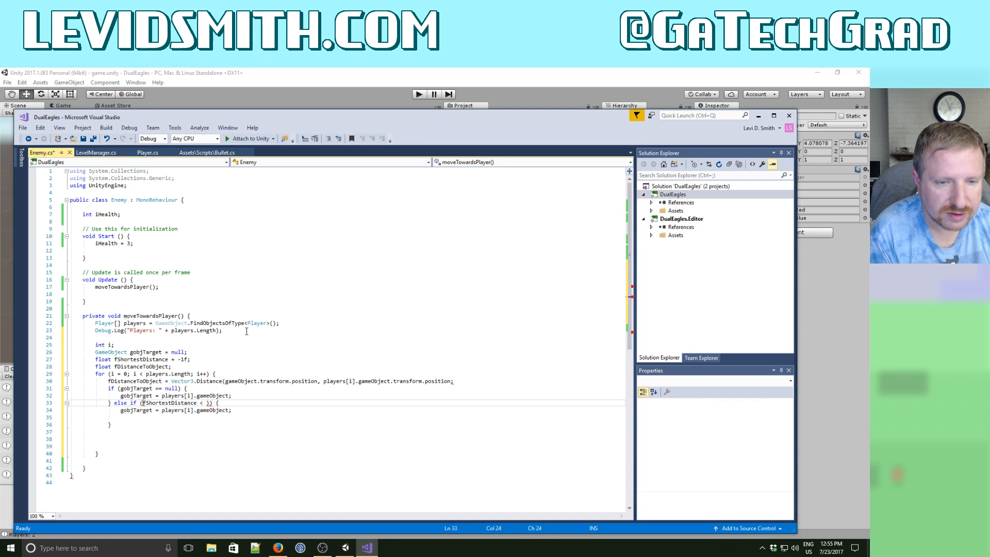
Set the initial value of fShortestDistance to Mathf.Infinity in its declaration.
key("Up")
key("Up")
key("Up")
key("Up")
key("Up")
key("Up")
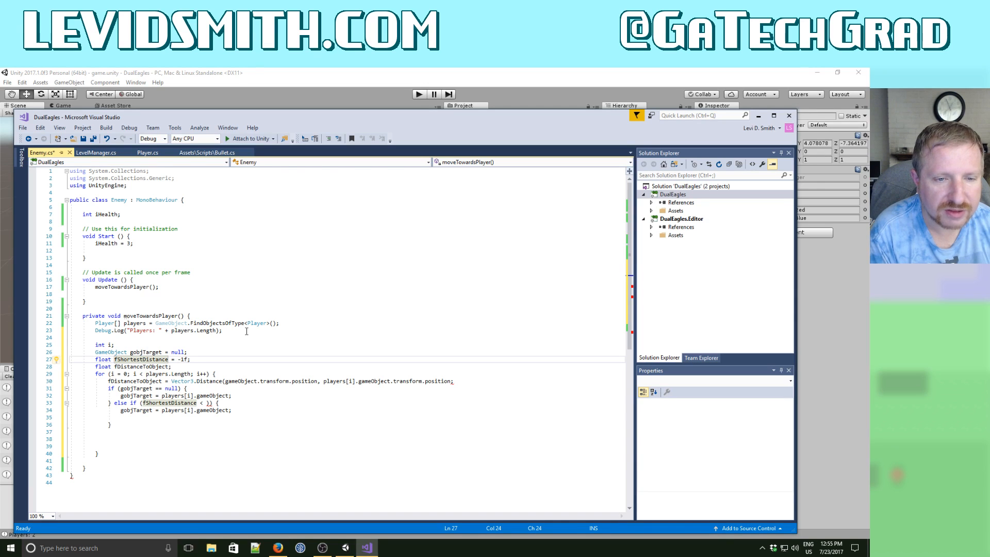
key("End")
key("BackSpace")
key("BackSpace")
key("BackSpace")
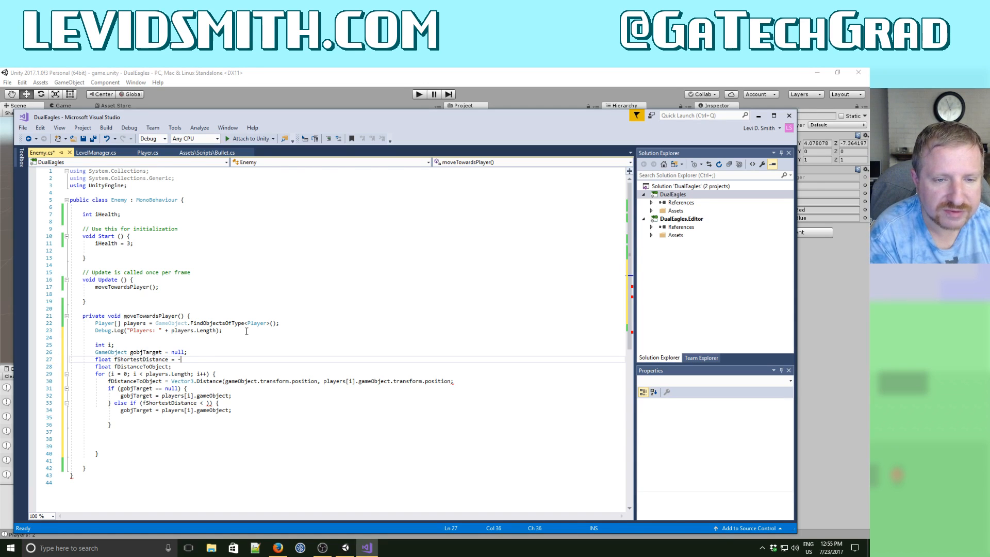
type("Mathf.in")
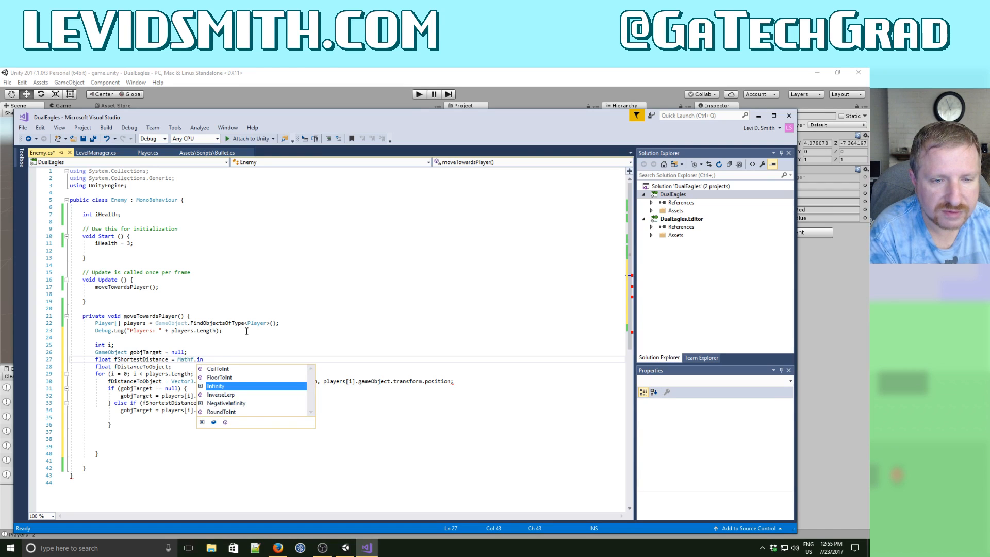
key("Tab")
type(";")
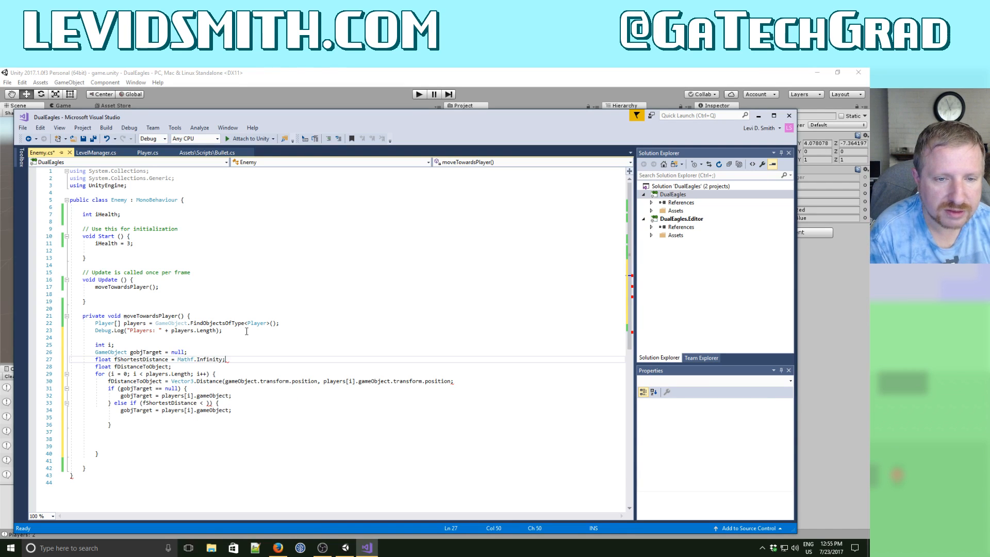
Complete the else if condition with fShortestDistance as its right-hand operand and remove the surplus closing parenthesis.
key("Down")
key("Down")
key("Down")
key("Down")
key("Down")
key("Down")
key("End")
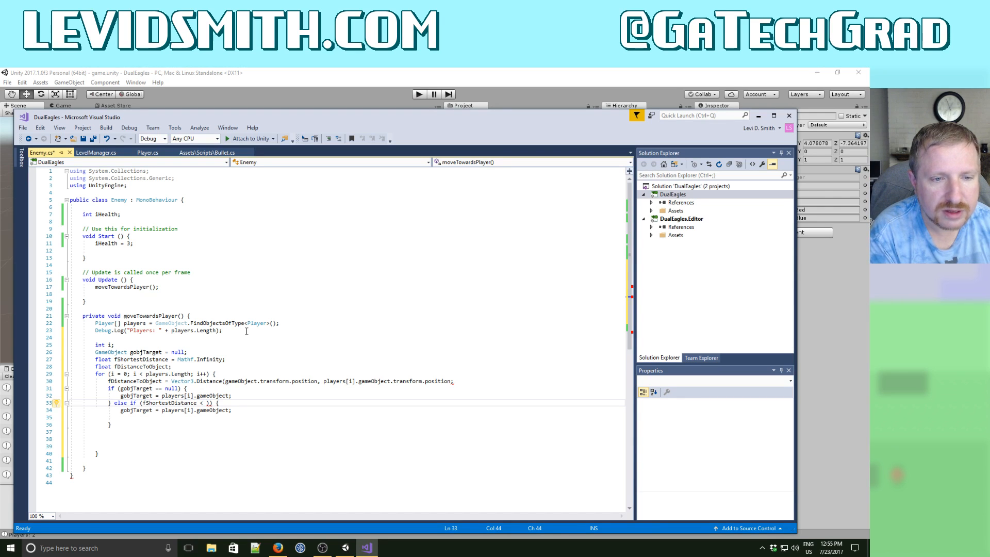
type("fShortestDistance")
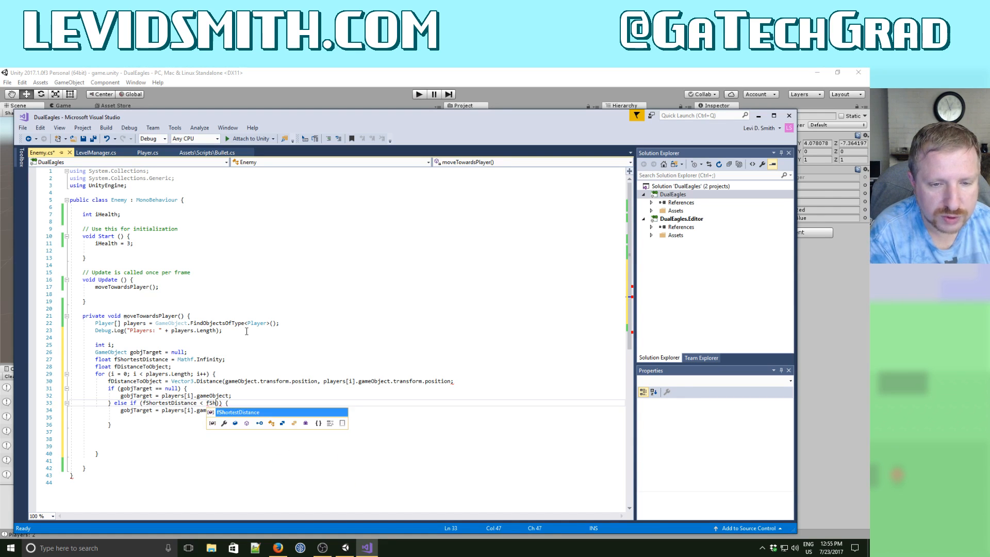
key("Delete")
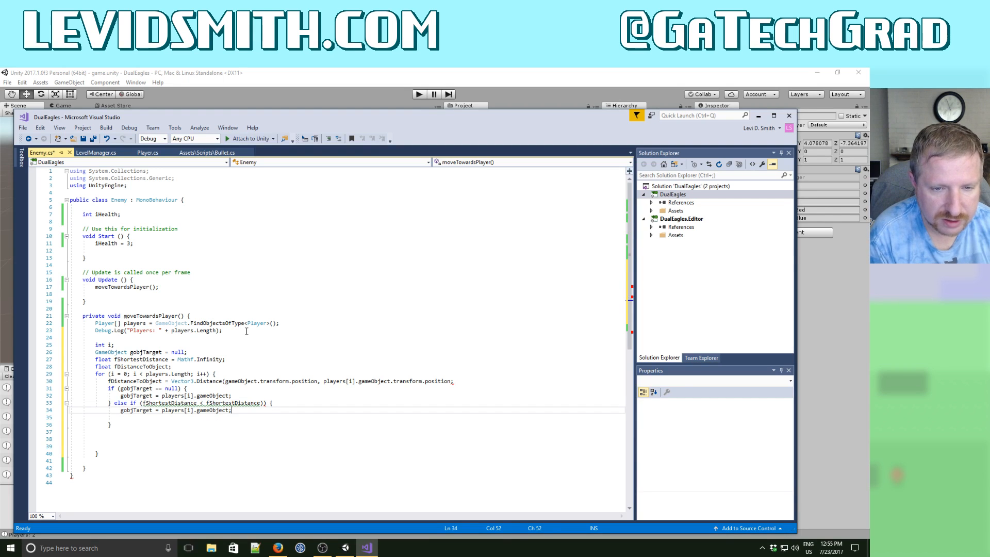
key("Down")
key("Up")
Replace the left-hand operand of the else if condition with fDistanceToObject.
key("Left")
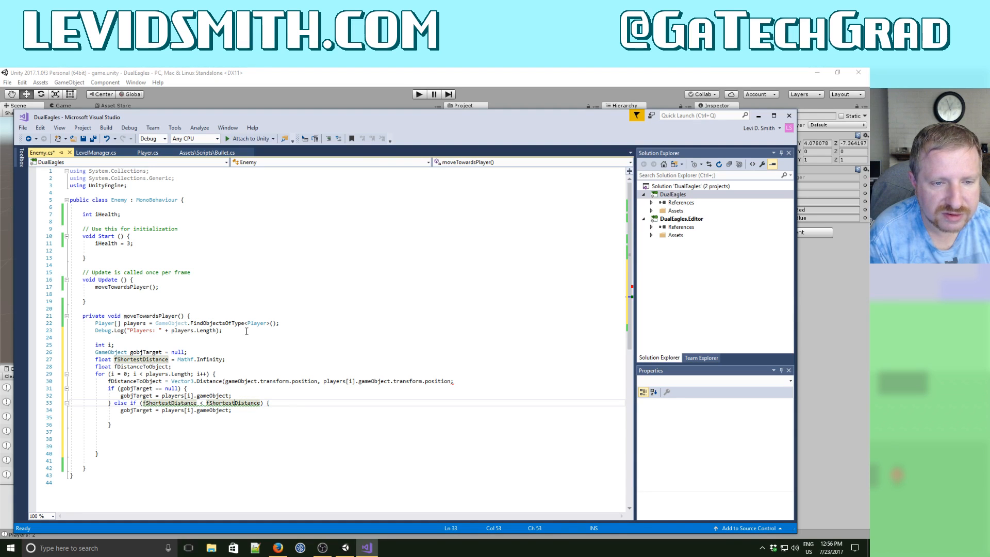
key("Left")
key("Left")
key("Left")
key("Left")
key("Left")
key("Left")
key("Left")
key("Left")
key("Left")
key("Left")
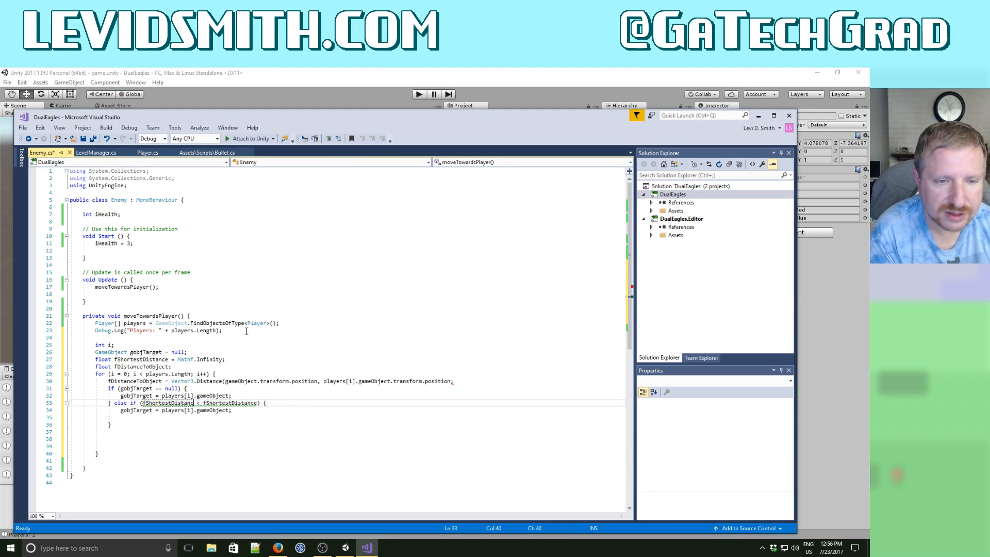
key("BackSpace")
key("BackSpace")
key("BackSpace")
key("BackSpace")
key("BackSpace")
key("BackSpace")
key("BackSpace")
key("BackSpace")
key("BackSpace")
key("BackSpace")
key("BackSpace")
key("BackSpace")
key("BackSpace")
key("BackSpace")
key("BackSpace")
key("BackSpace")
type("D")
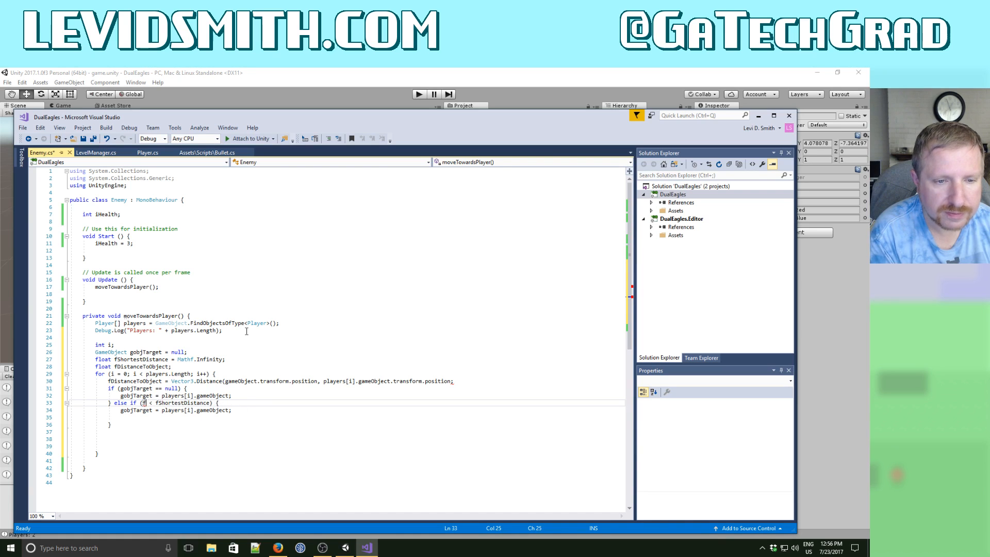
type("istan")
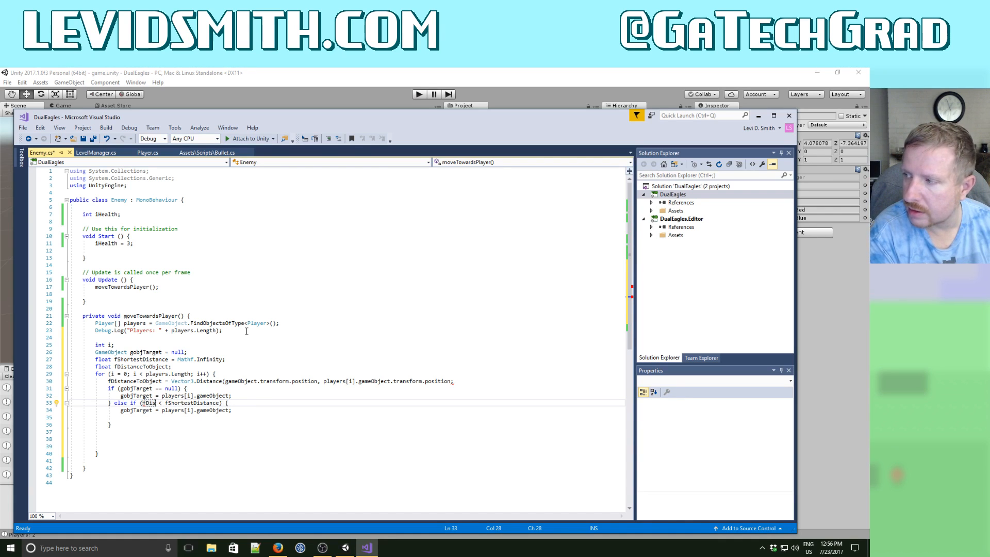
type("ce")
type("ToObject")
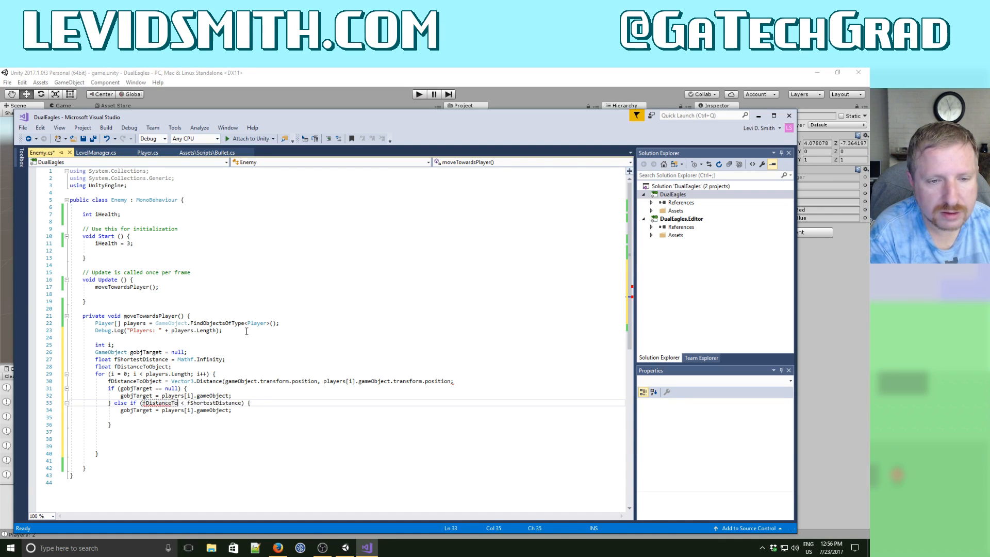
Add fShortestDistance = fDistanceToObject; below the gobjTarget assignment in the else if body.
key("Down")
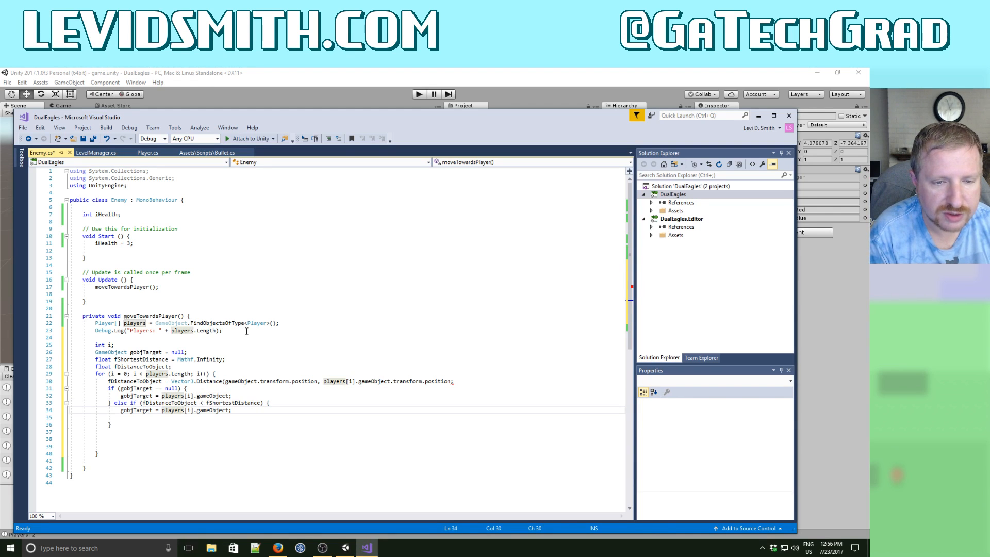
key("End")
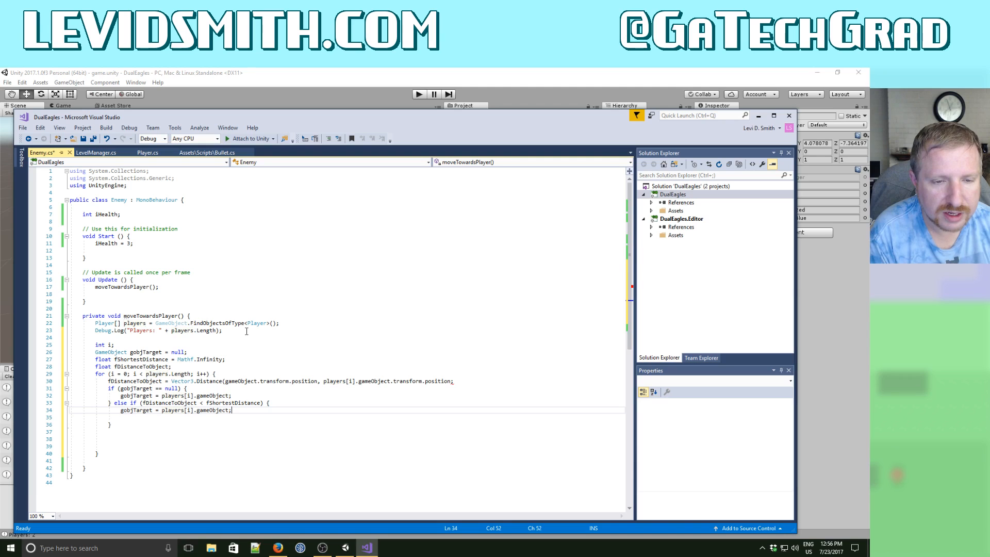
key("Return")
type("fShortestDistance = ")
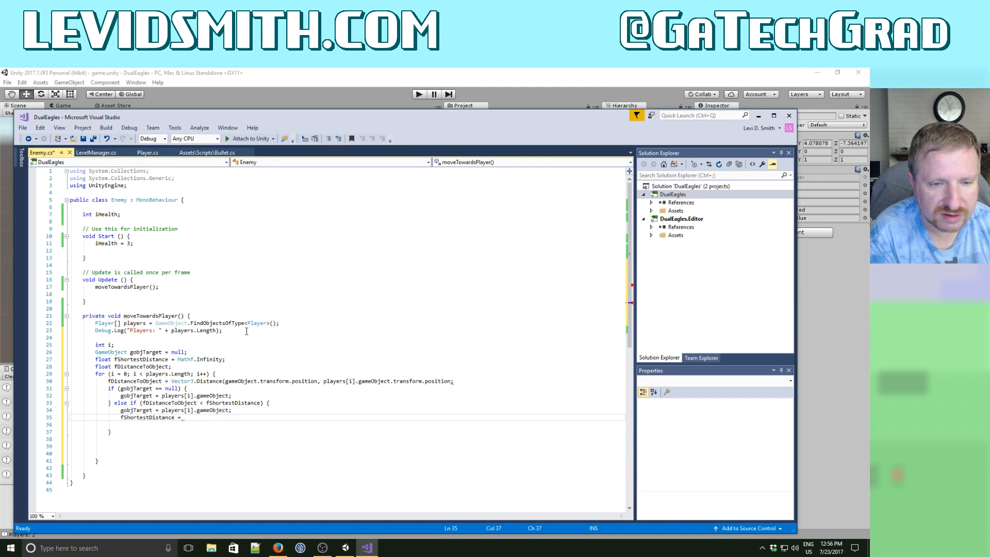
type("fDistanceToObject")
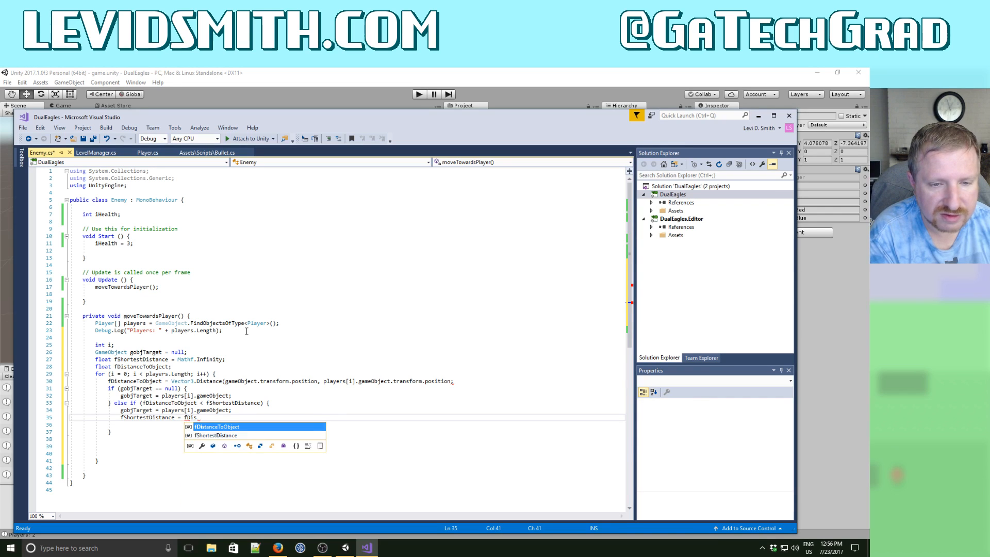
Delete two surplus blank lines between the else if block's closing brace and the for loop's closing brace.
key("Down")
key("Down")
key("Down")
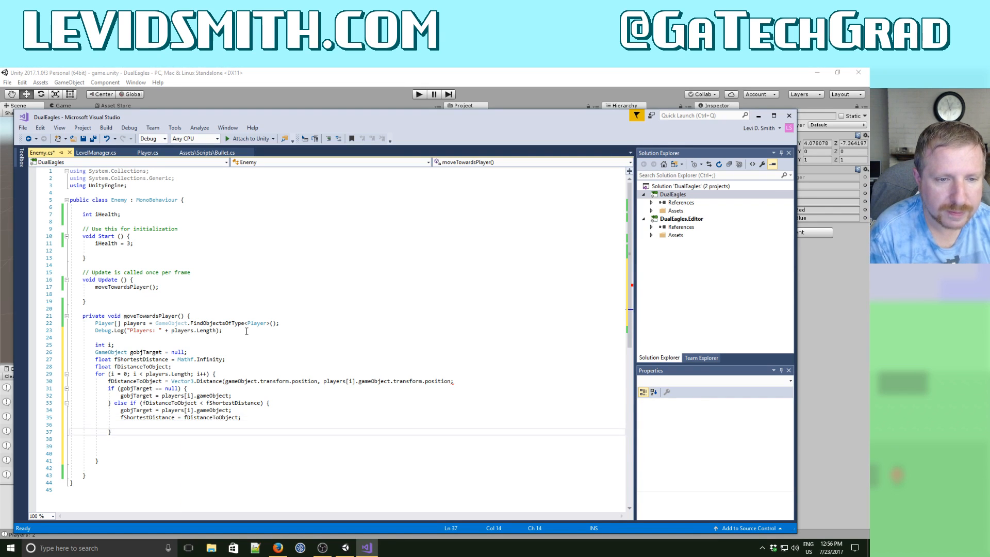
key("shift+Down")
key("shift+Down")
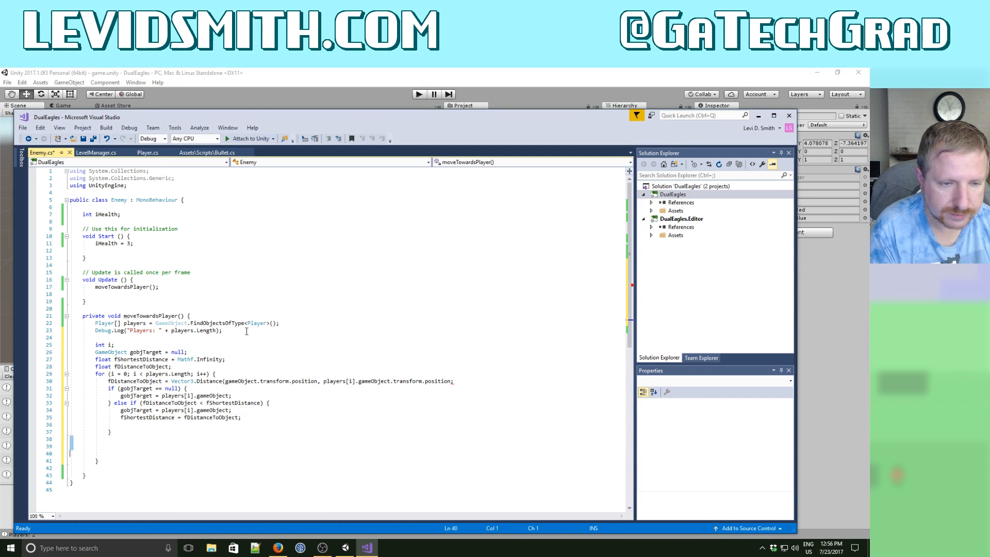
key("Delete")
Add gameObject.transform.LookAt(gobjTarget, Vector3.up); after the for loop, separated by a blank line.
key("Down")
key("End")
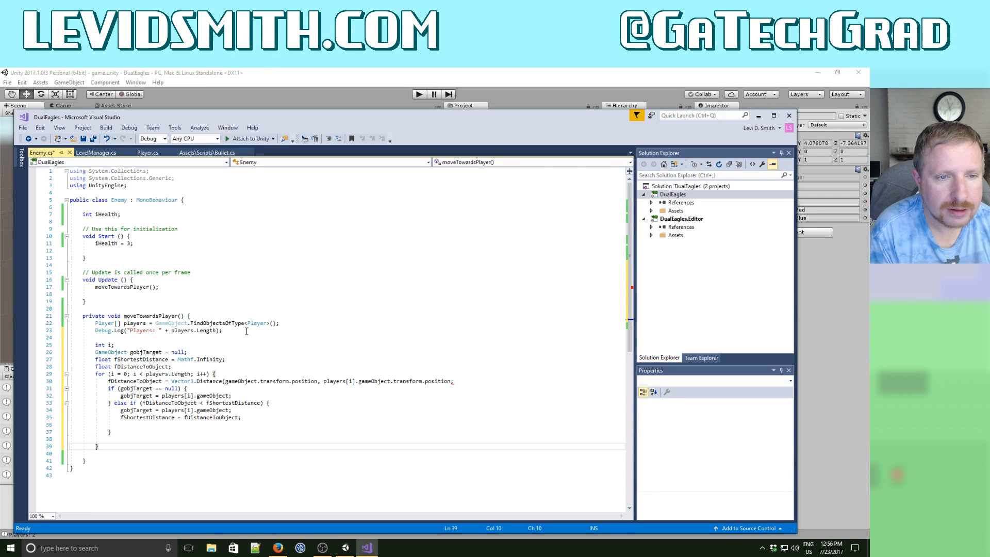
key("Return")
key("Return")
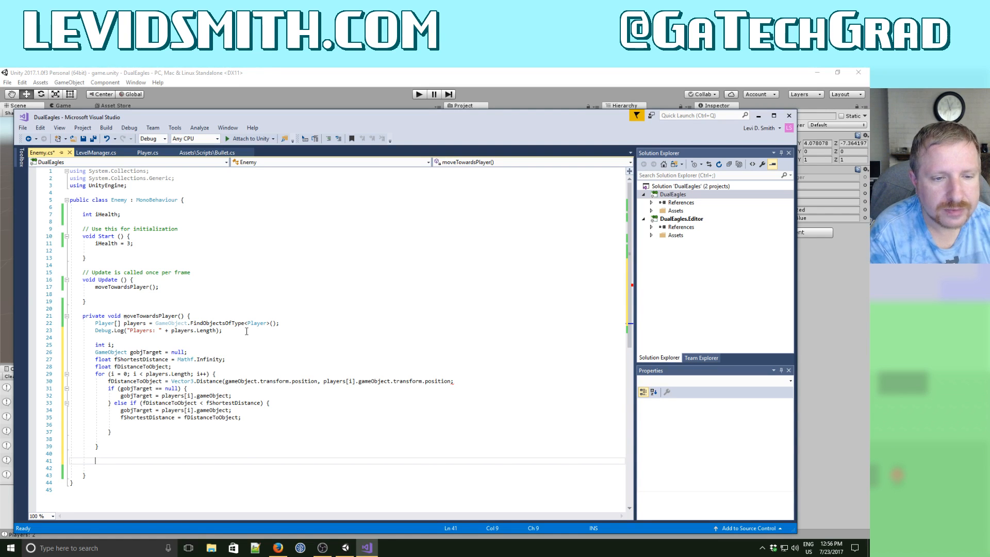
type("gameObject.transform")
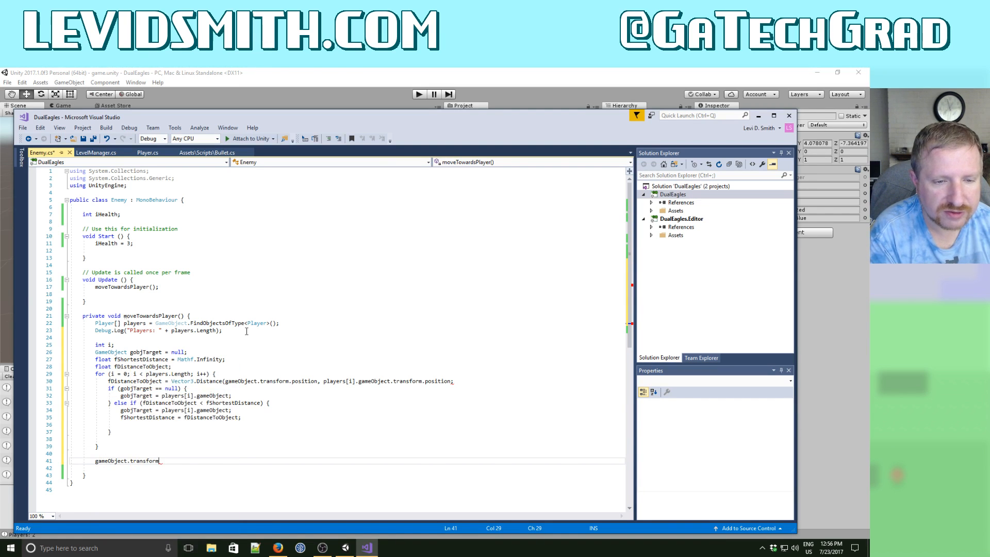
type(".LookAt")
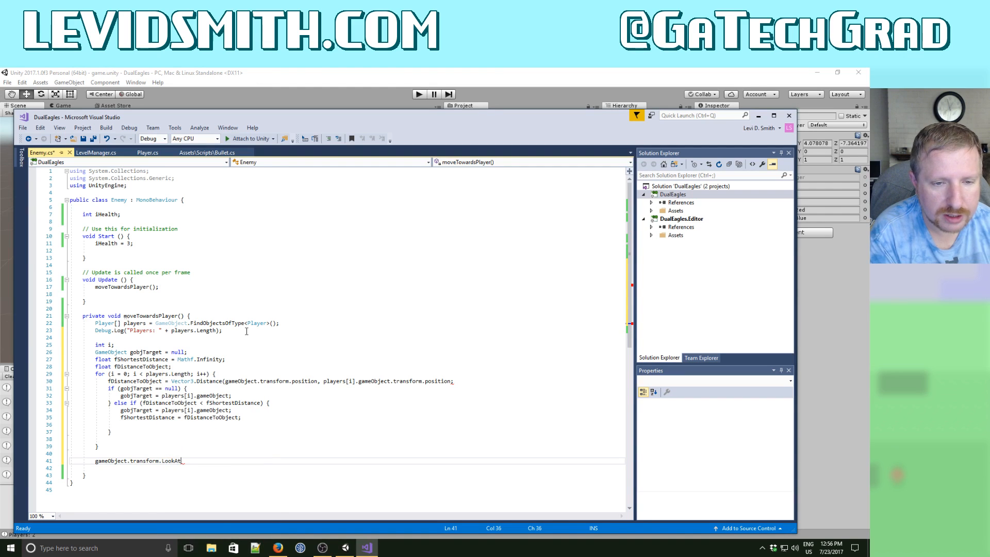
type("(gobjTarget")
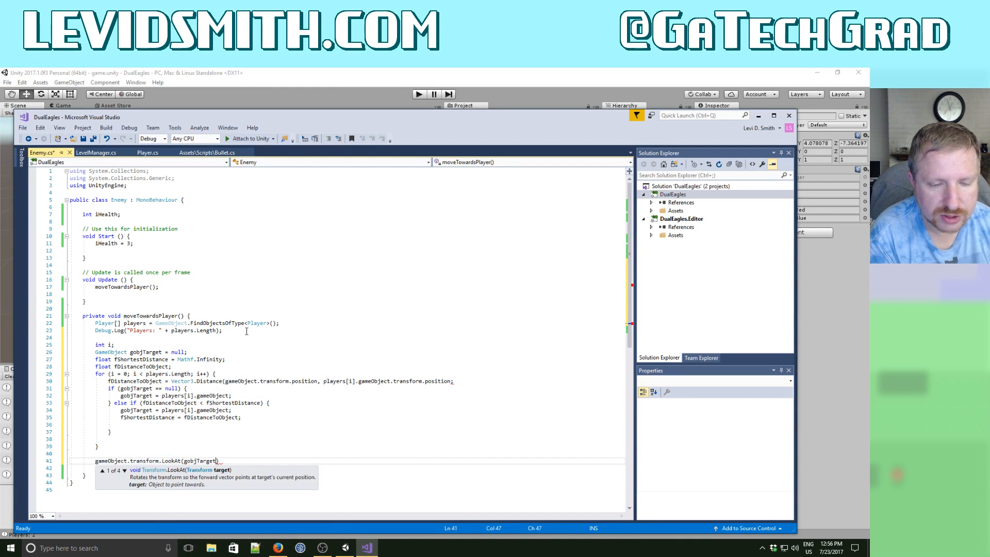
type(", ")
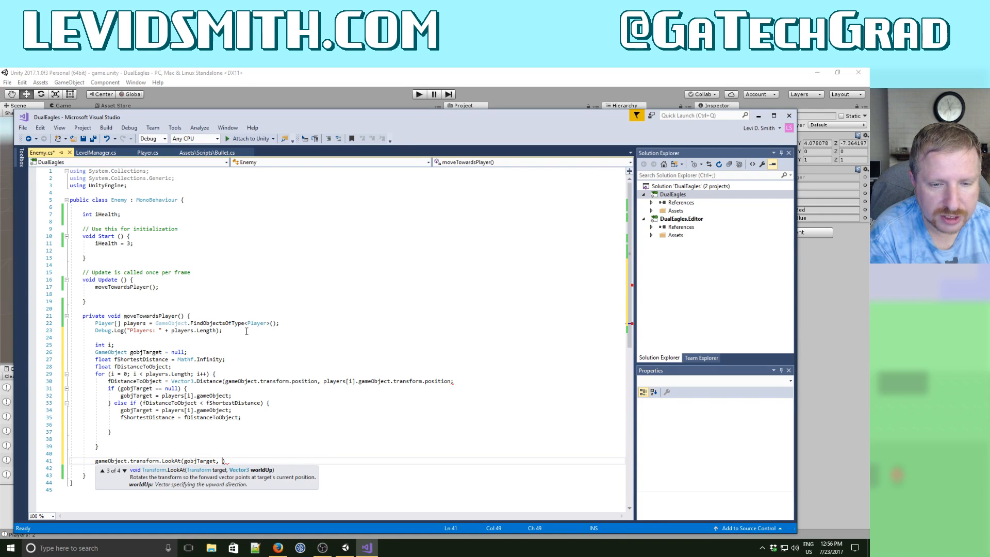
type("Vector3.")
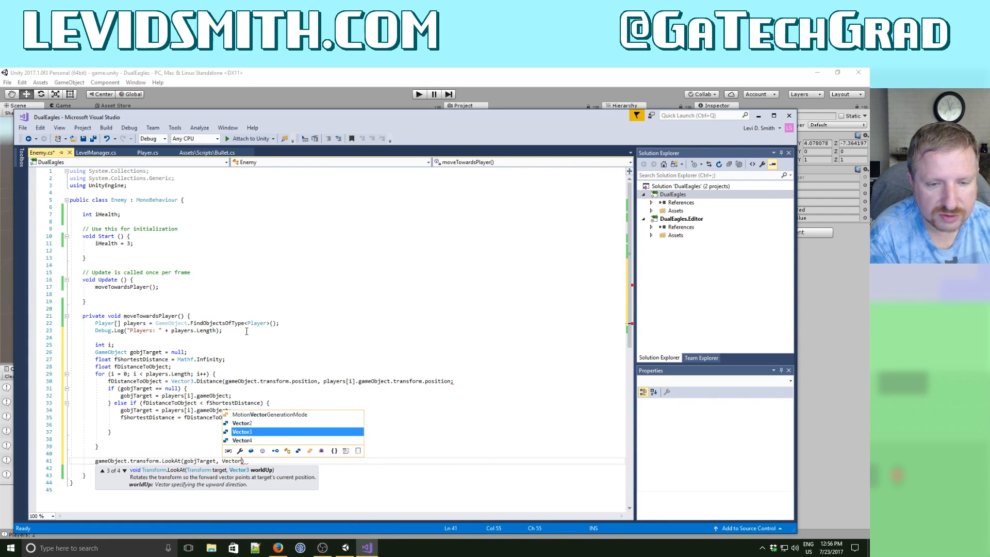
type("up")
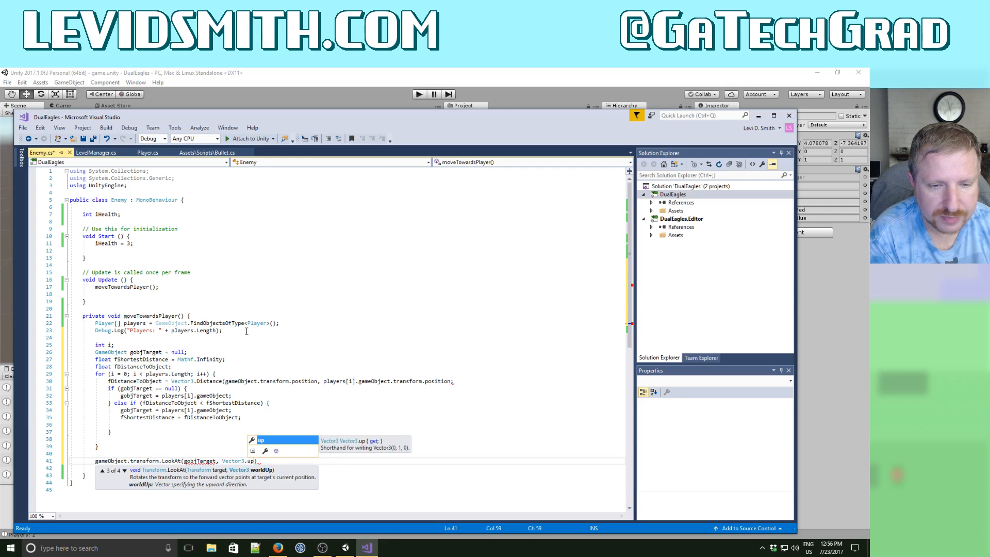
type(");")
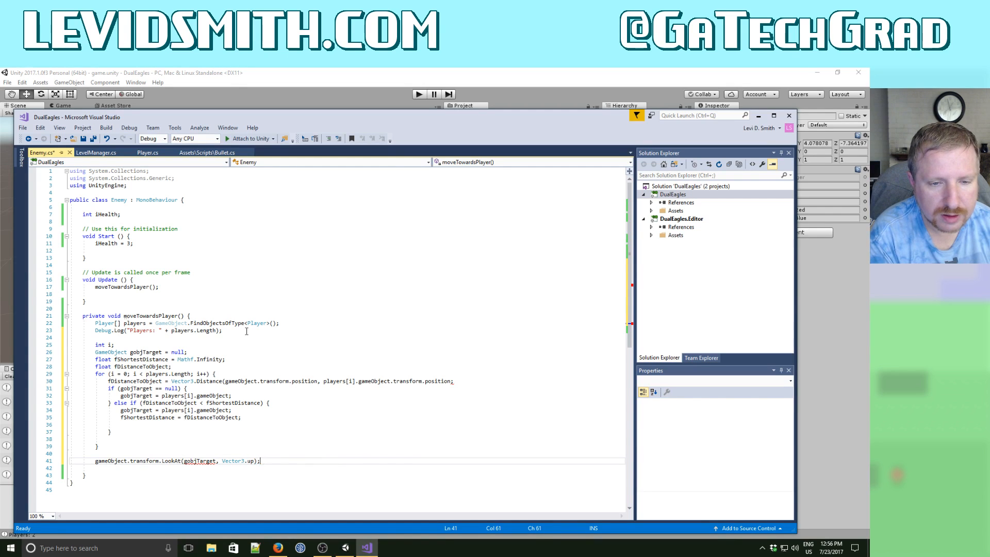
Extend the first LookAt argument to gobjTarget.transform.position.
key("Return")
key("Up")
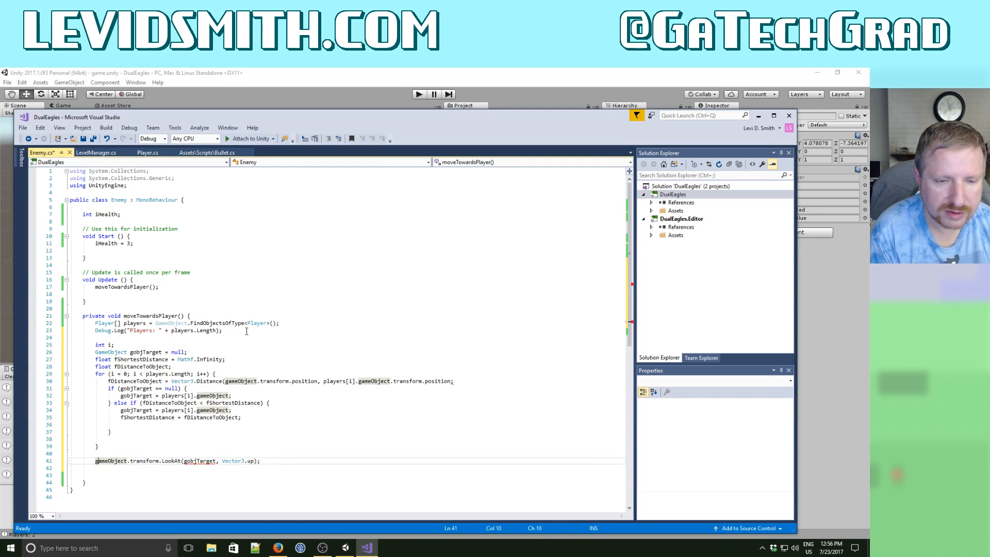
key("ctrl+Right")
key("ctrl+Right")
key("ctrl+Right")
key("Right")
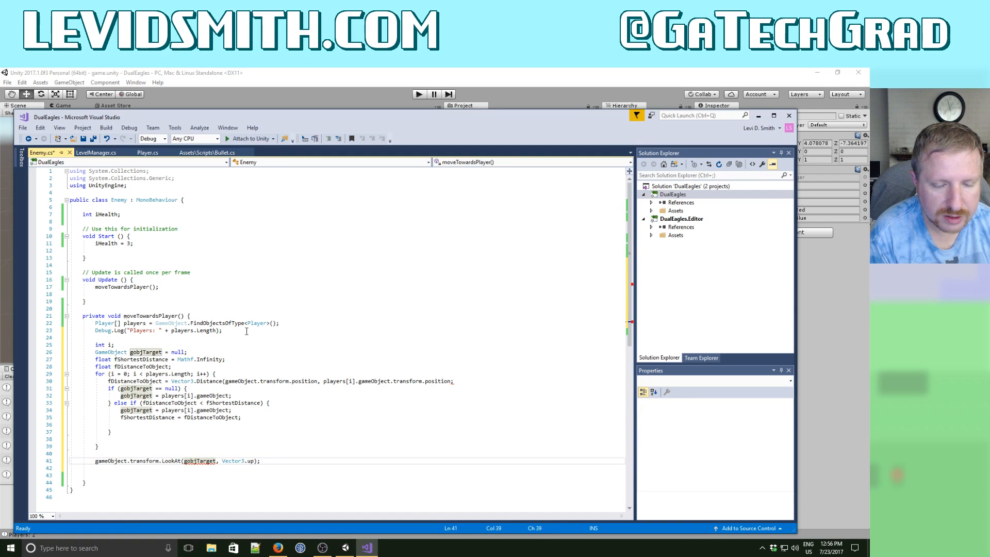
type("ransform.pos")
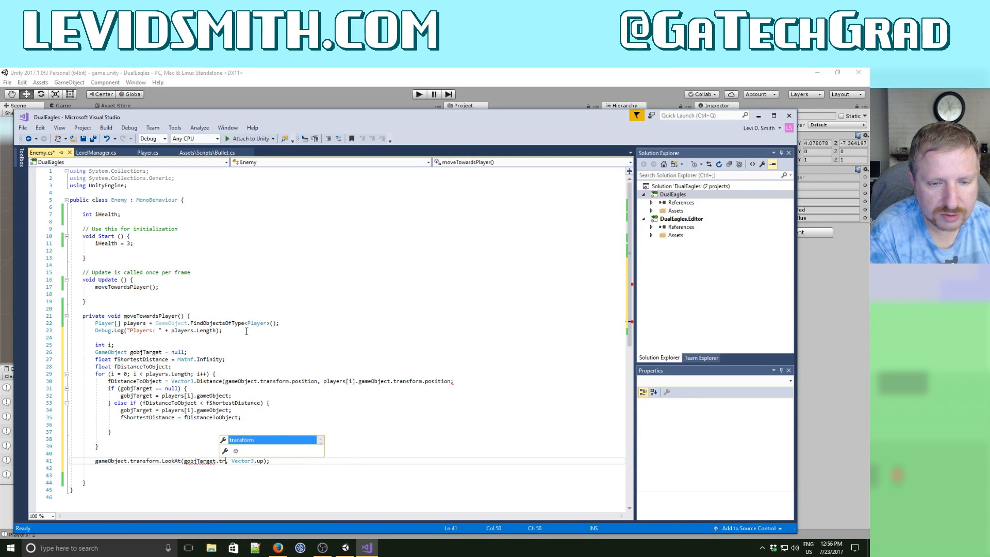
key("Tab")
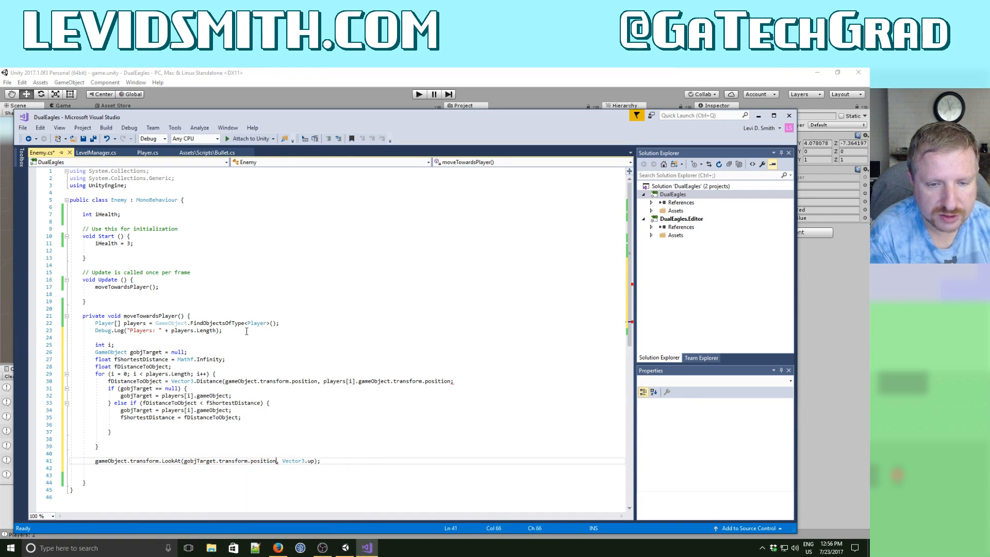
Start a new statement with gameObject.transform.Tra on the line below the LookAt call.
key("Return")
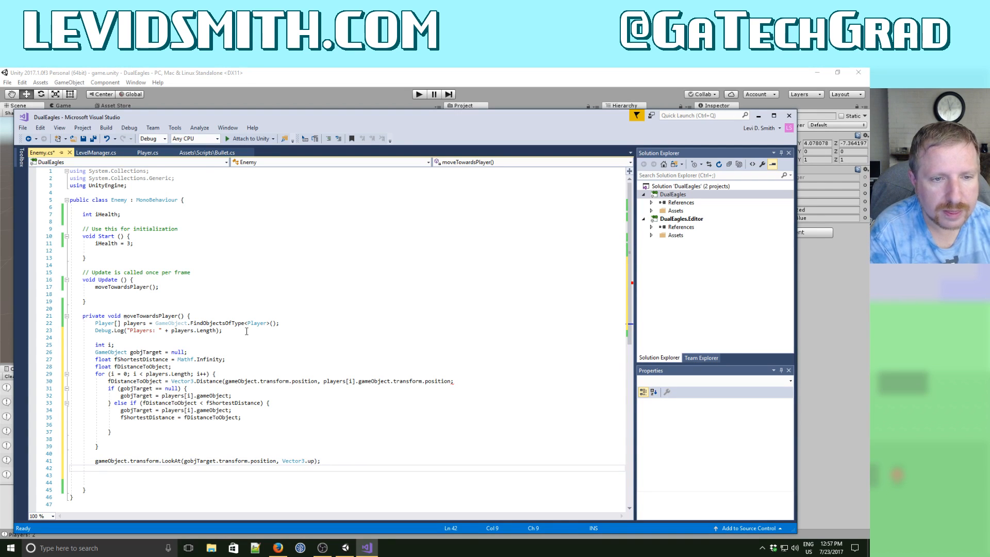
type("gameObject.")
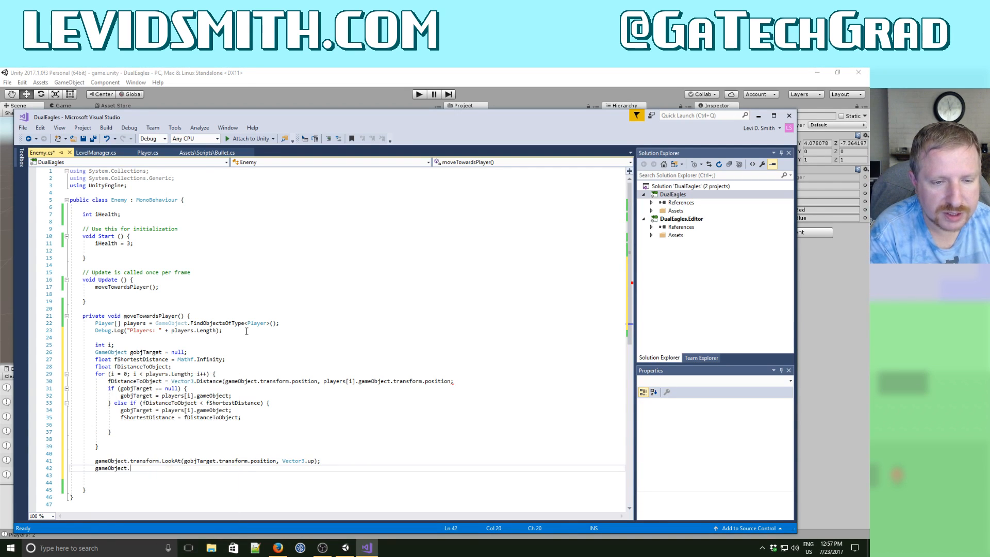
type("transform.Tra")
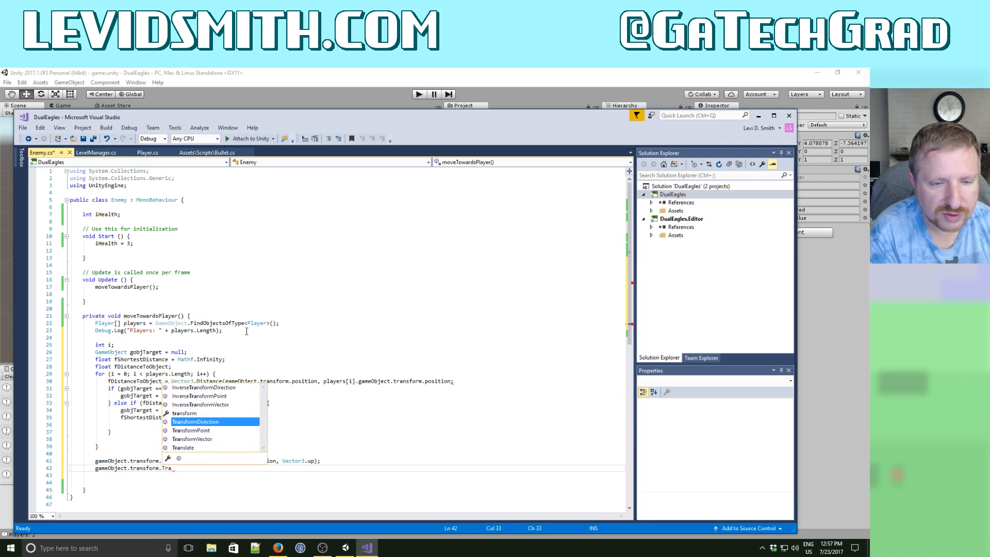
key("Tab")
key("BackSpace")
key("BackSpace")
key("BackSpace")
key("BackSpace")
key("BackSpace")
key("BackSpace")
key("BackSpace")
key("BackSpace")
key("BackSpace")
key("BackSpace")
key("BackSpace")
key("BackSpace")
key("BackSpace")
key("BackSpace")
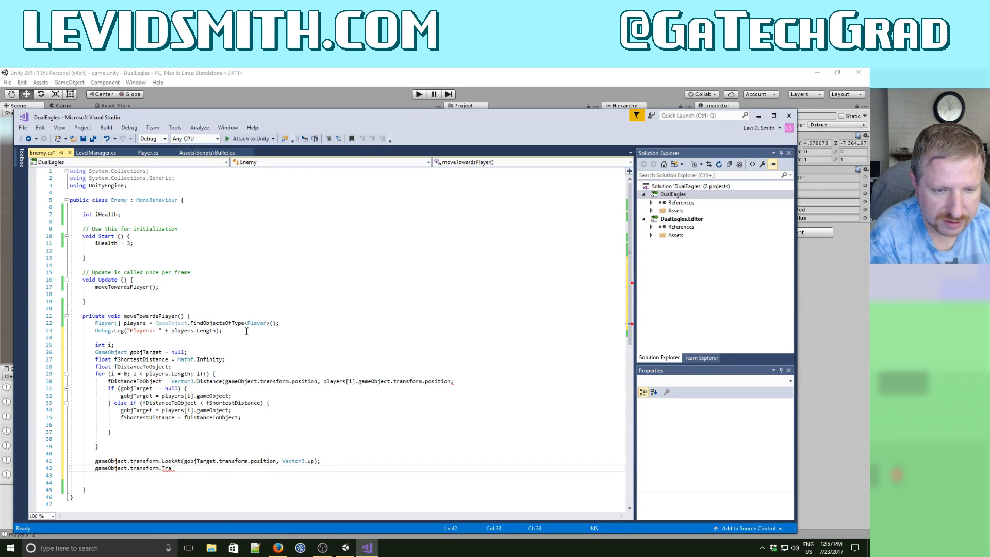
Complete the method name on the line below the LookAt call as gameObject.transform.Translate and open its argument list.
type("Trans")
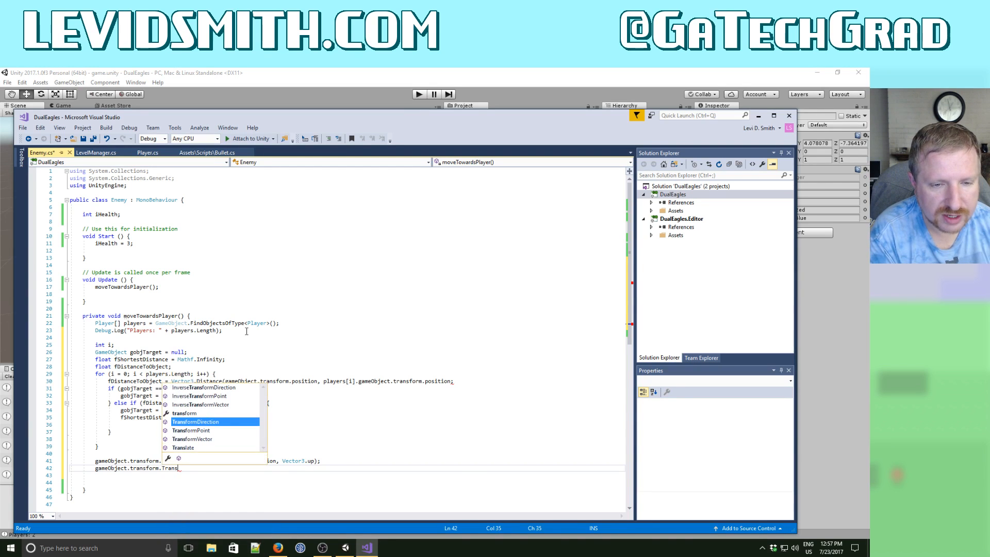
key("Down")
key("Down")
key("Down")
key("Tab")
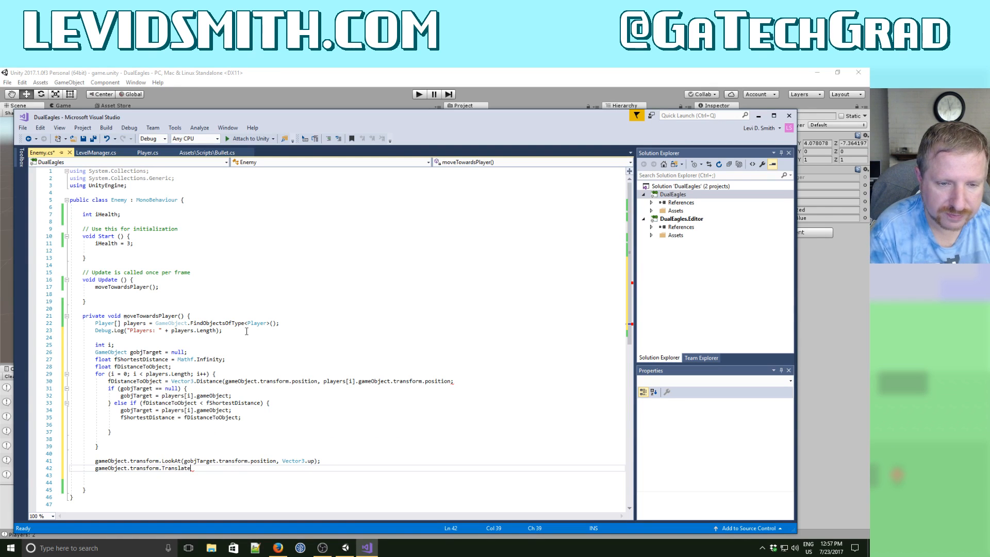
type("(")
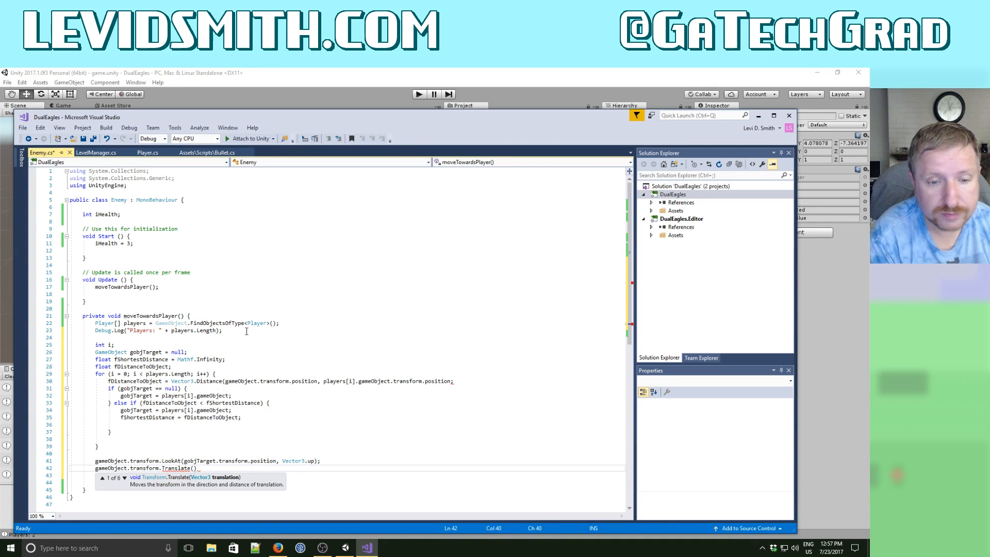
Enter Vector3.forward * Time.deltaTime * as the beginning of the Translate argument.
type("Vector3.")
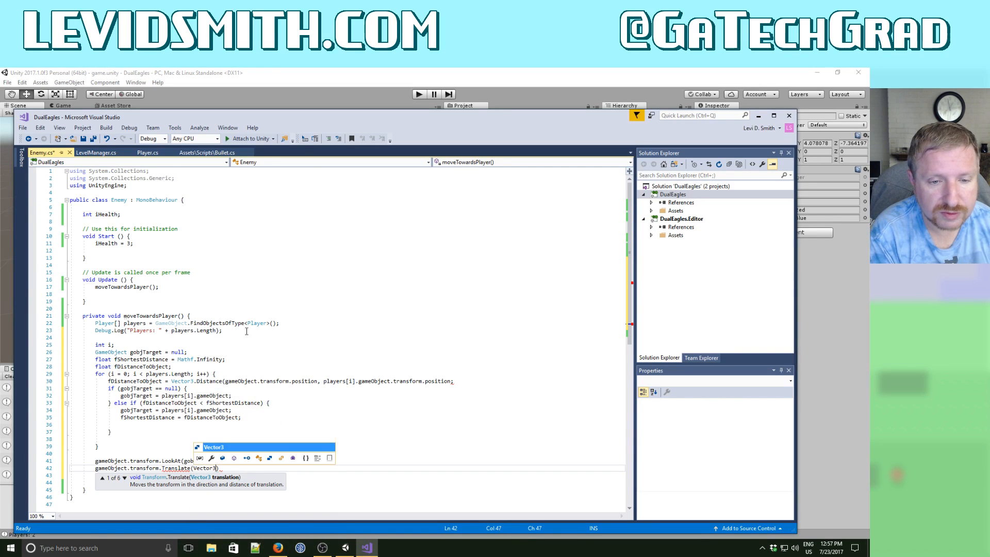
key("ctrl+space")
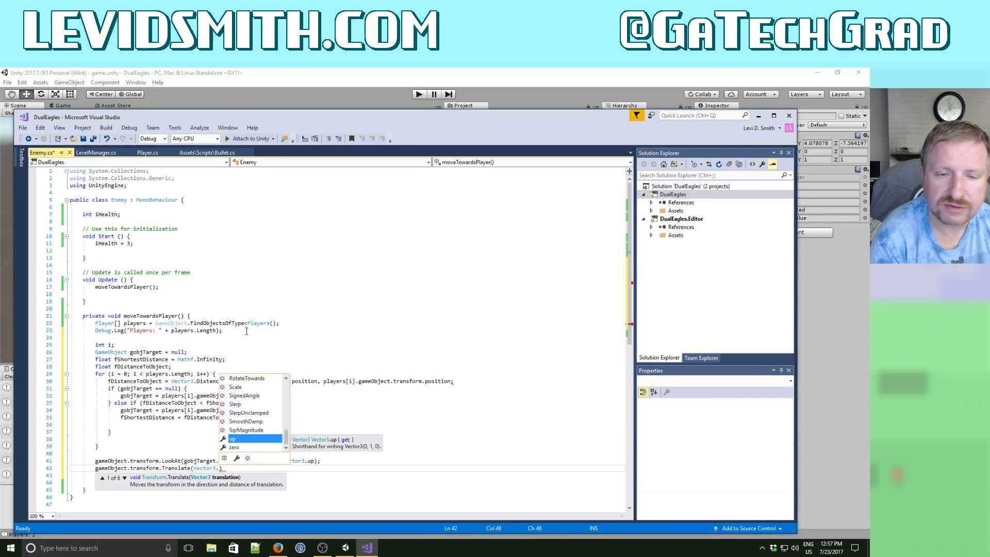
type("forward")
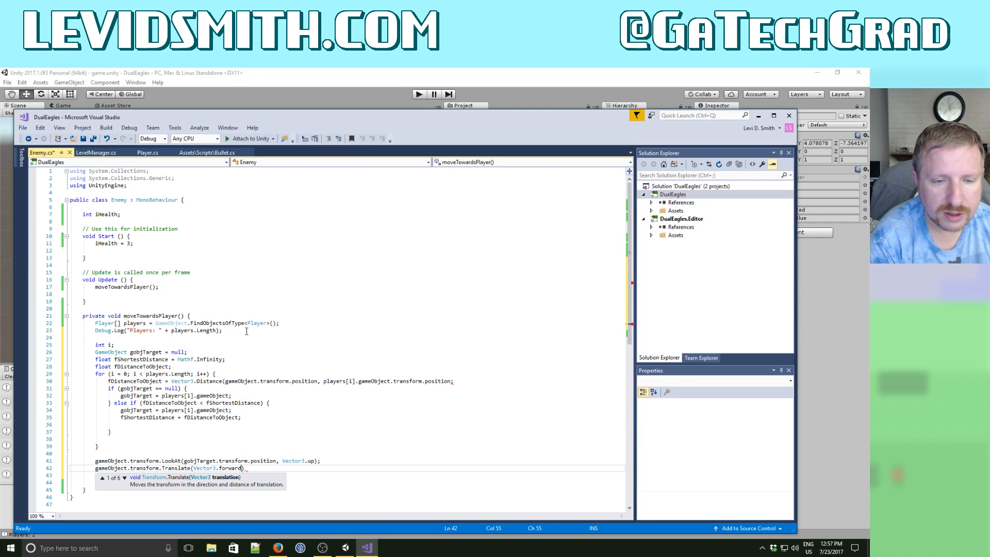
type(" * Time.de")
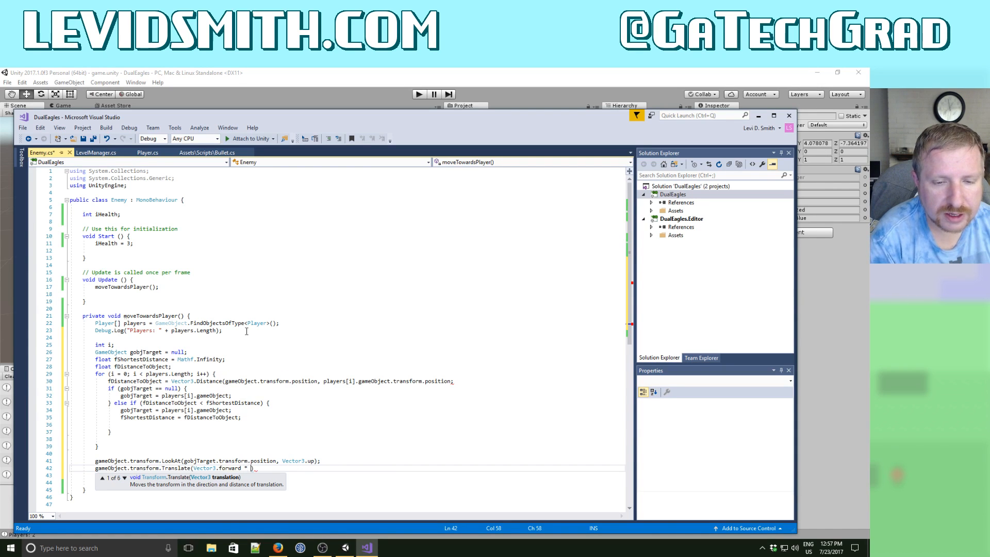
type("ltaTime *")
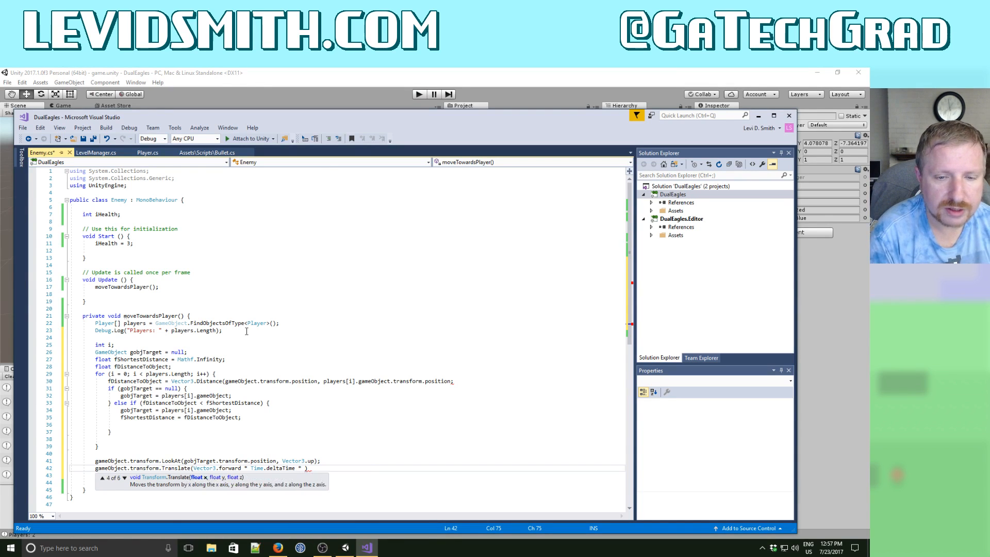
Declare the field float fSpeed = 3f; directly below int iHealth; in the Enemy class.
key("Up")
key("Up")
key("Up")
key("Up")
key("Up")
key("Up")
key("Up")
key("Up")
key("Up")
key("Up")
key("Up")
key("Up")
key("Up")
key("Up")
key("Up")
key("Up")
key("Up")
key("Up")
key("Up")
key("Up")
key("Up")
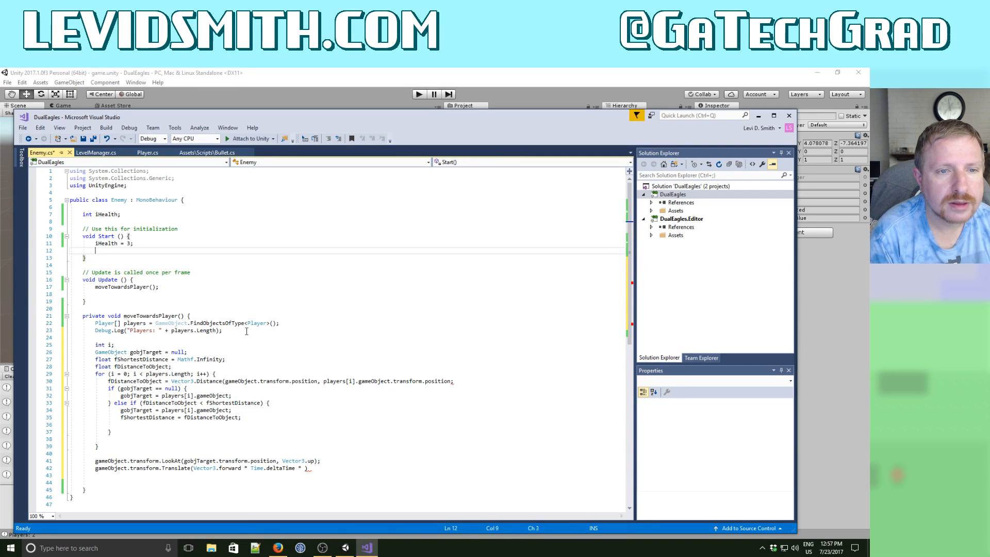
key("Up")
key("Up")
key("Up")
key("Return")
type("f")
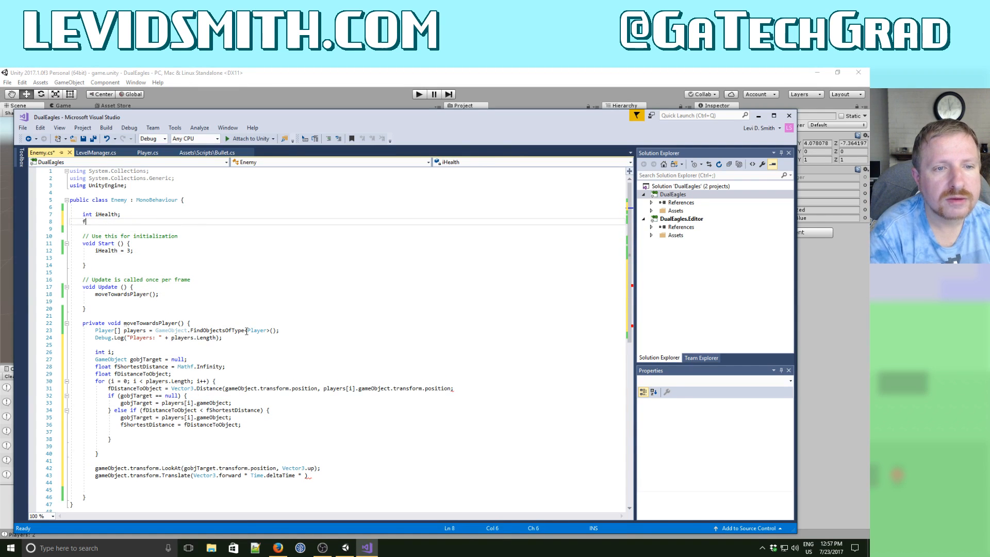
type("loat fSpeed")
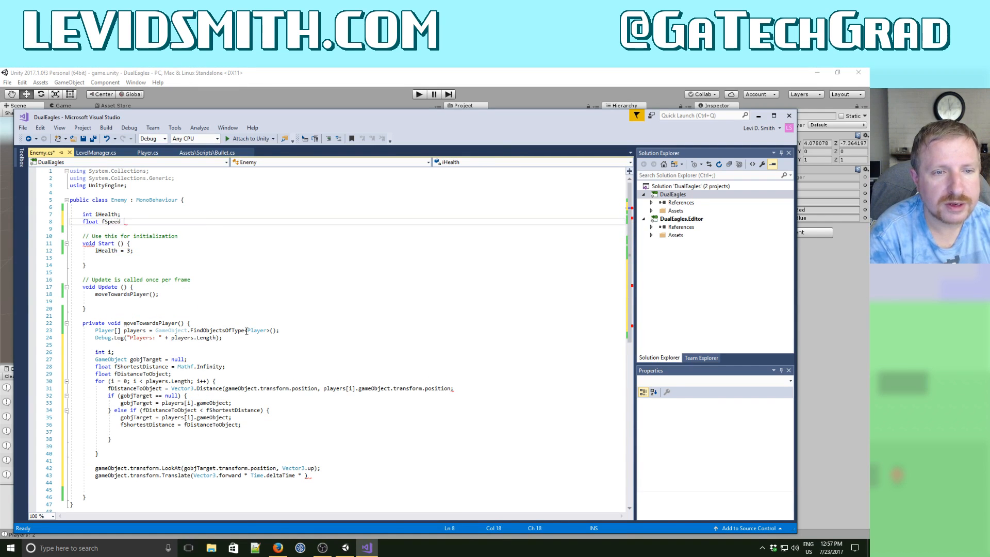
Return the text cursor to the incomplete Translate statement at the end of moveTowardsPlayer().
key("Down")
key("Down")
key("Down")
key("Down")
key("Down")
key("Down")
key("Down")
key("Down")
key("Down")
key("Down")
key("Down")
key("Down")
key("Down")
key("Down")
key("Down")
key("Down")
key("Down")
key("Down")
key("Down")
key("Down")
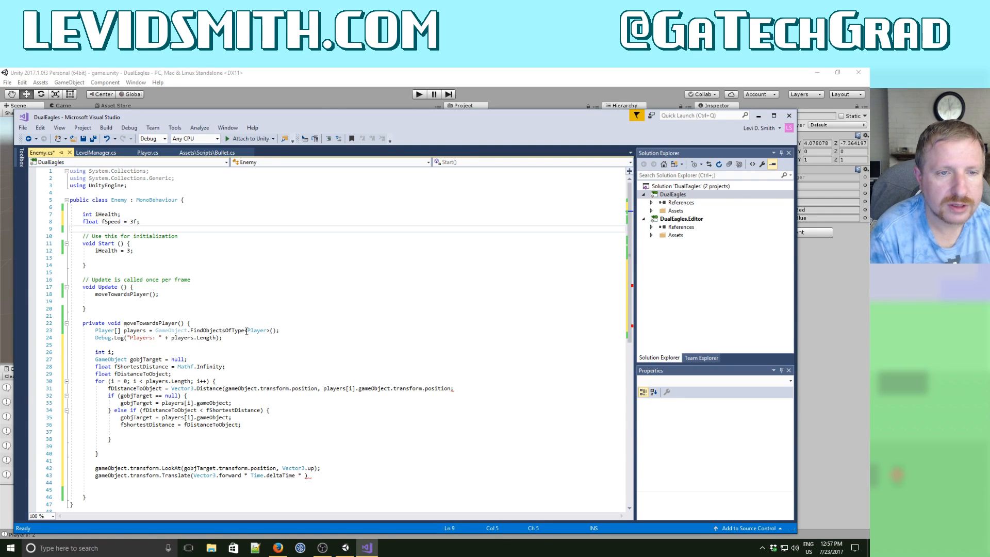
Complete the Translate call in moveTowardsPlayer() so it multiplies by fSpeed and passes Space.Self as the relative space.
key("Up")
key("Right")
key("Right")
key("Right")
key("Right")
key("Right")
key("Right")
key("Right")
key("Right")
key("Right")
key("Right")
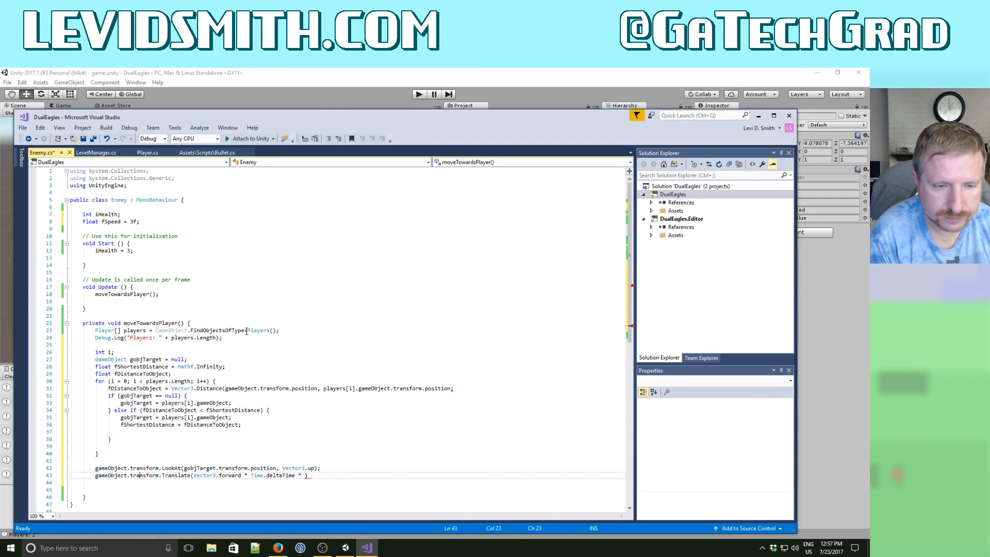
type("fSpe")
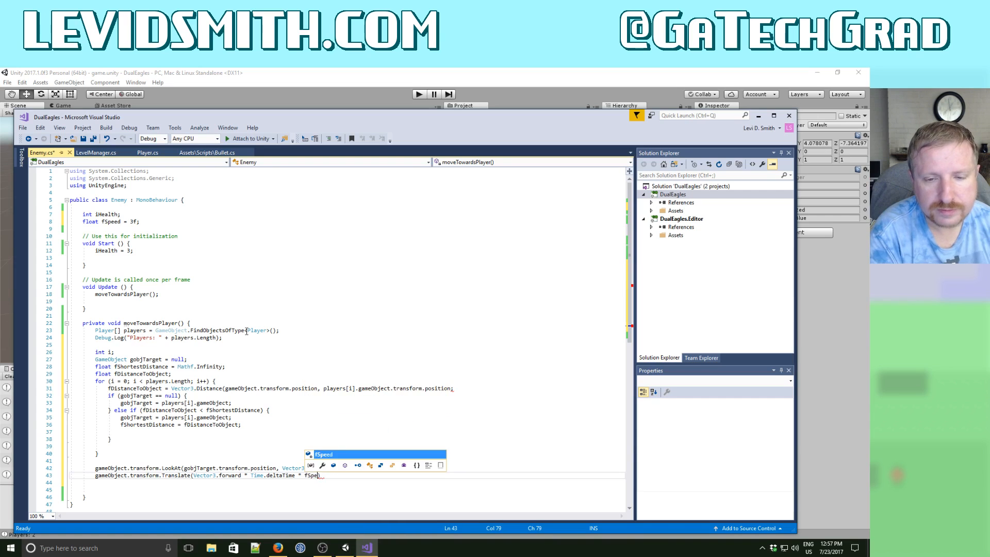
type("ed)")
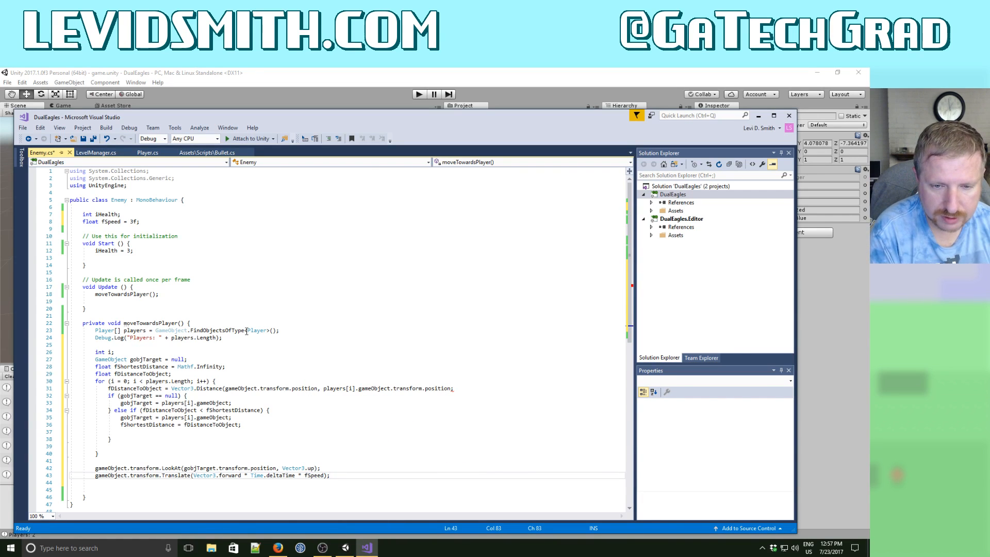
type(", Spac")
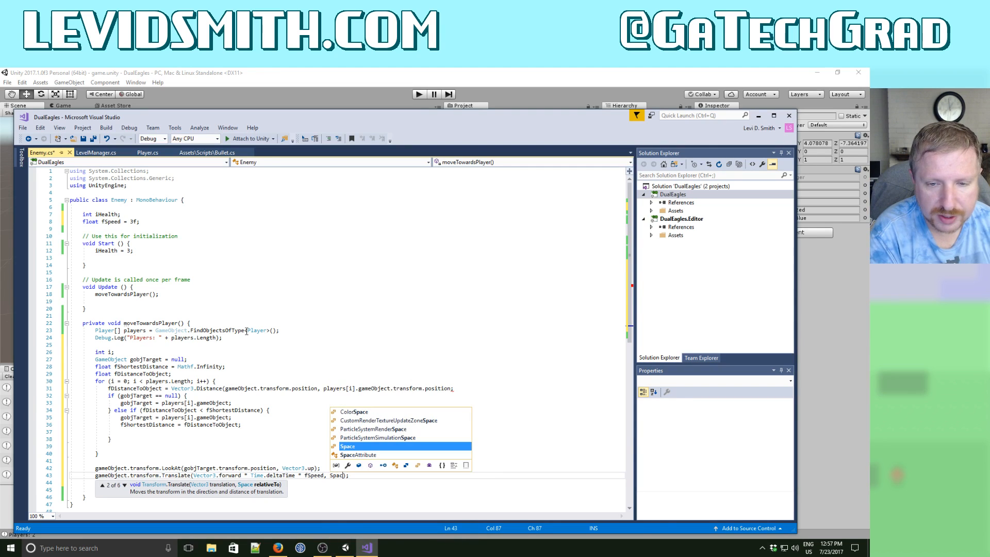
type("e.Self")
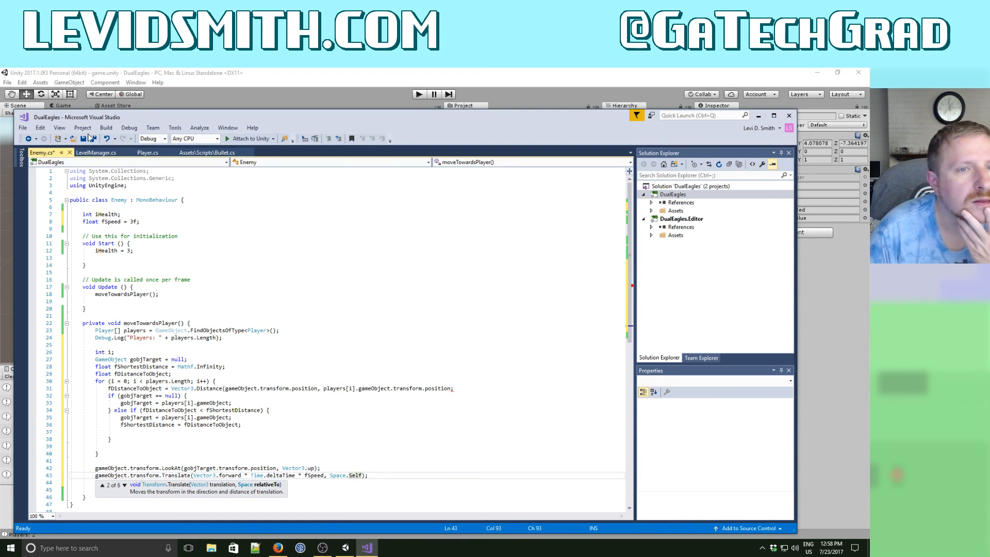
Save Enemy.cs, switch to Unity and try to run the game.
key("ctrl+s")
left_click(301, 83)
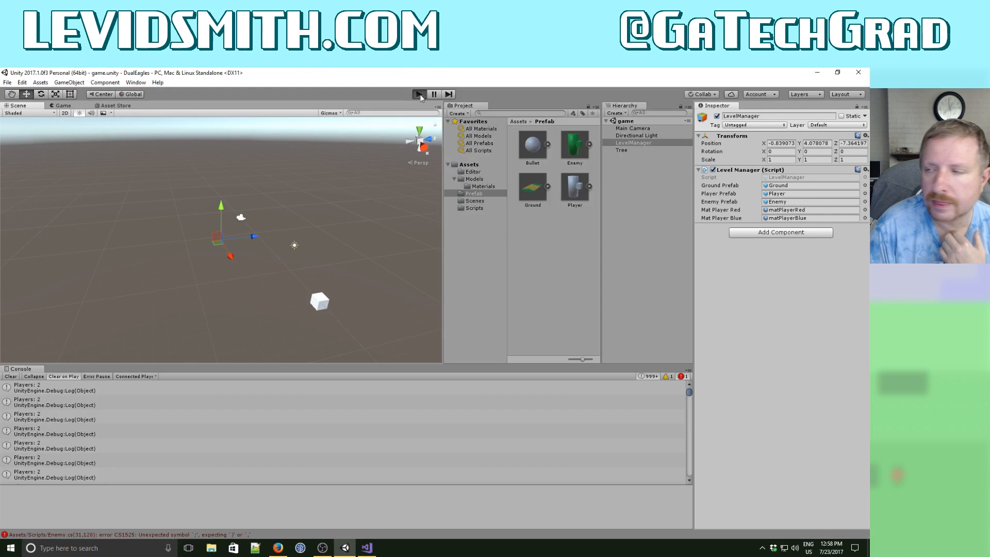
left_click(419, 94)
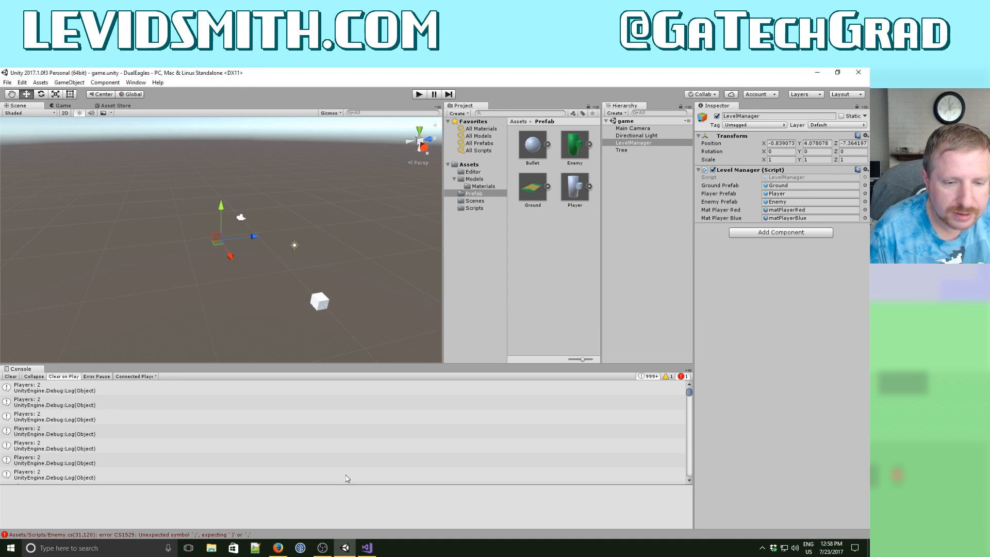
Return to Visual Studio, add the missing closing parenthesis to the Vector3.Distance call in Enemy.cs, and save.
left_click(368, 548)
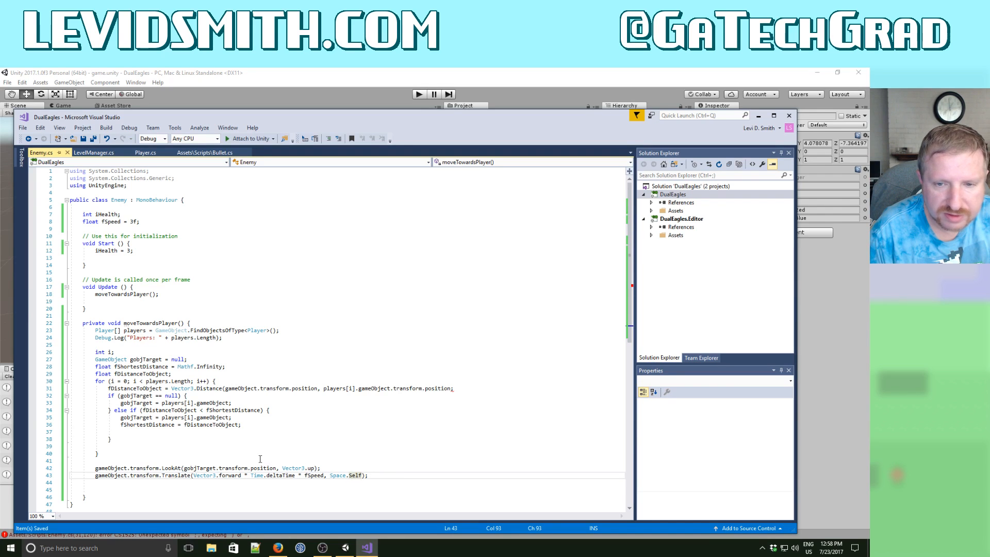
left_click(454, 388)
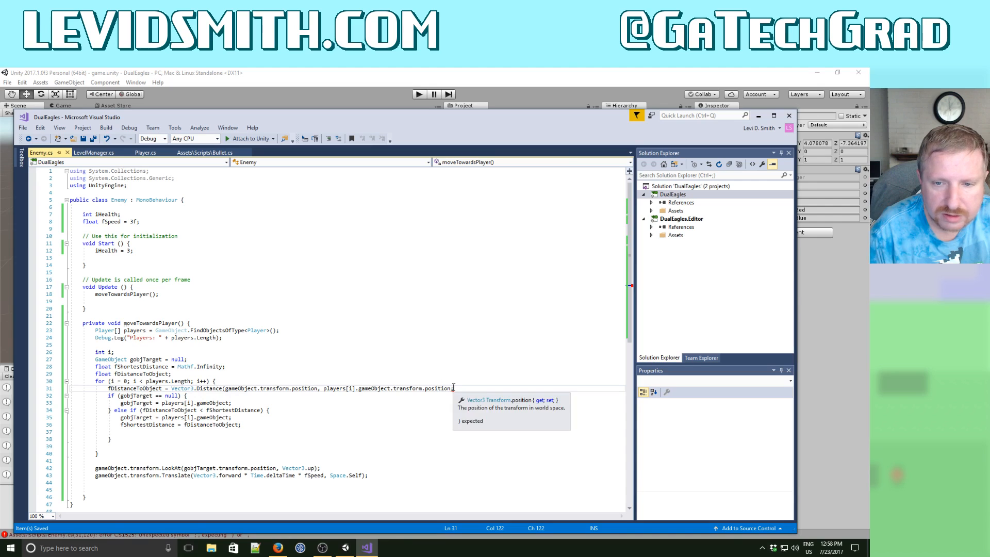
key("Left")
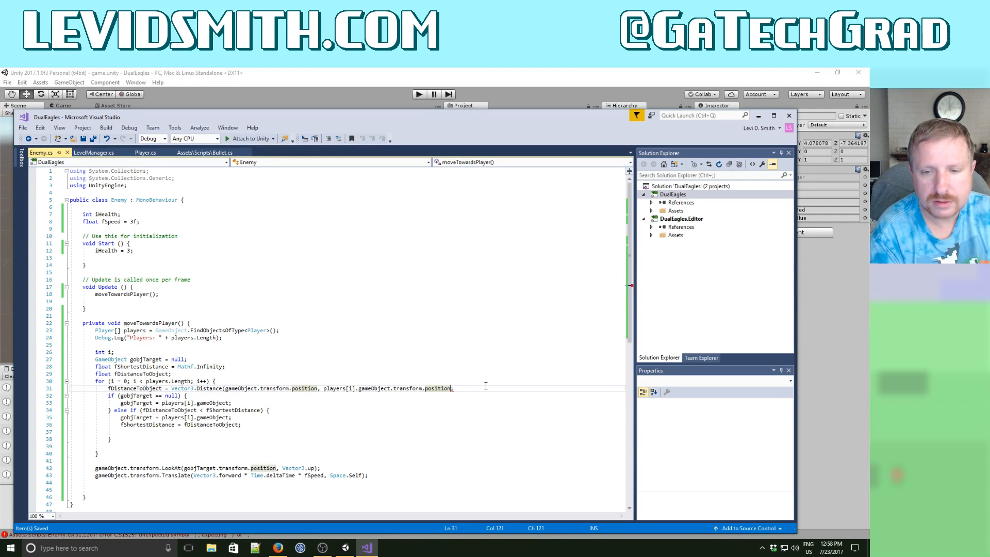
type(")")
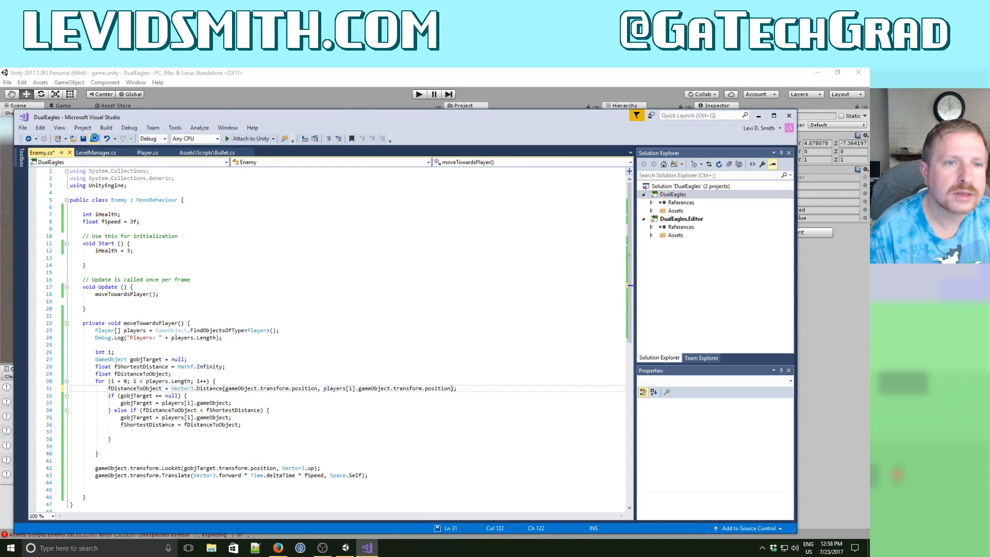
left_click(94, 138)
Switch to Unity, play the game to test the enemies' movement towards the players, and stop it.
left_click(347, 92)
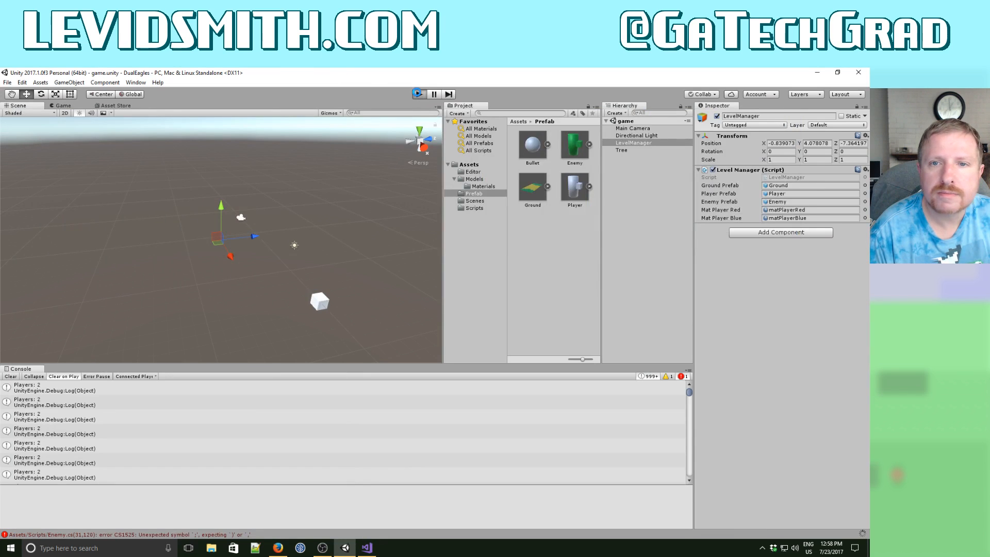
left_click(418, 93)
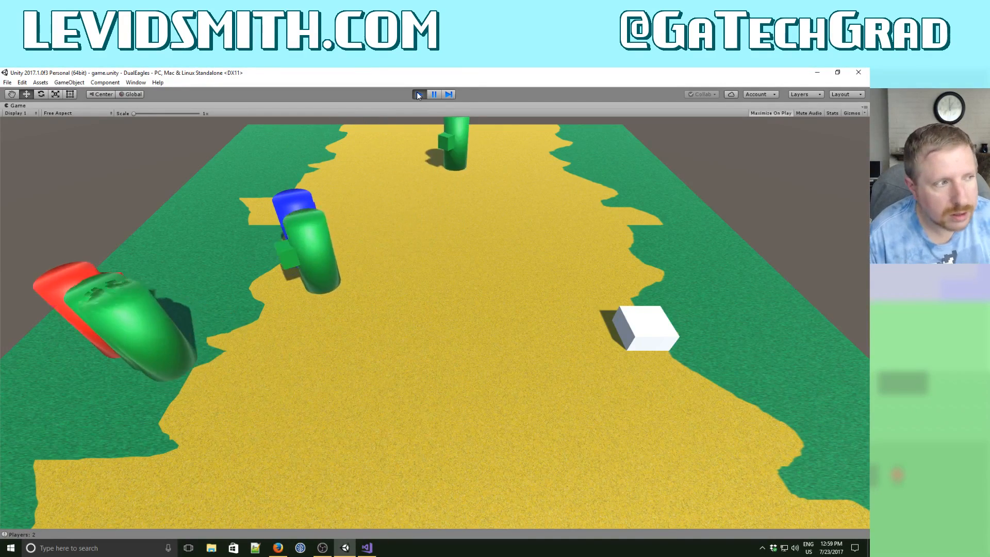
left_click(419, 95)
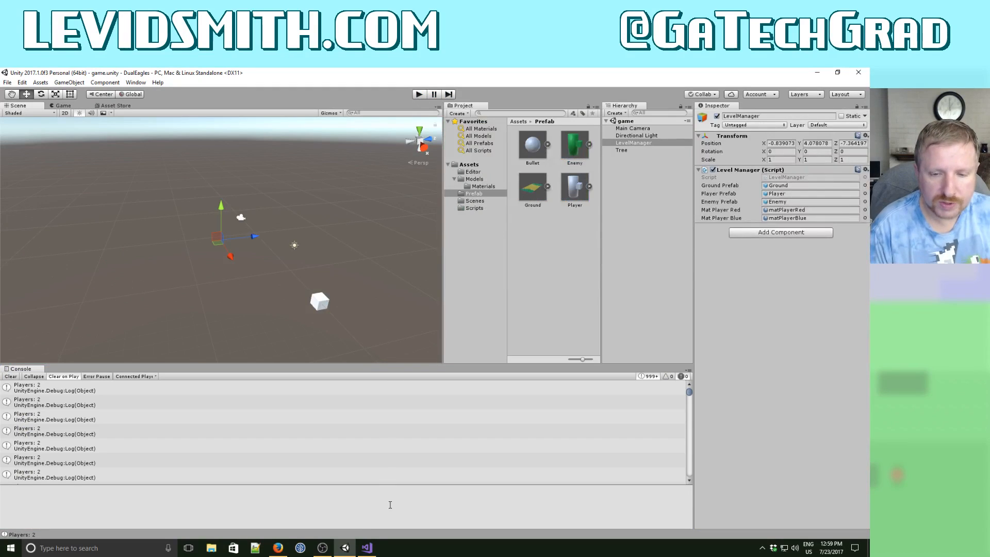
In Enemy.cs, add "fShortestDistance = fDistanceToObject;" to the gobjTarget == null block and save the script.
left_click(367, 547)
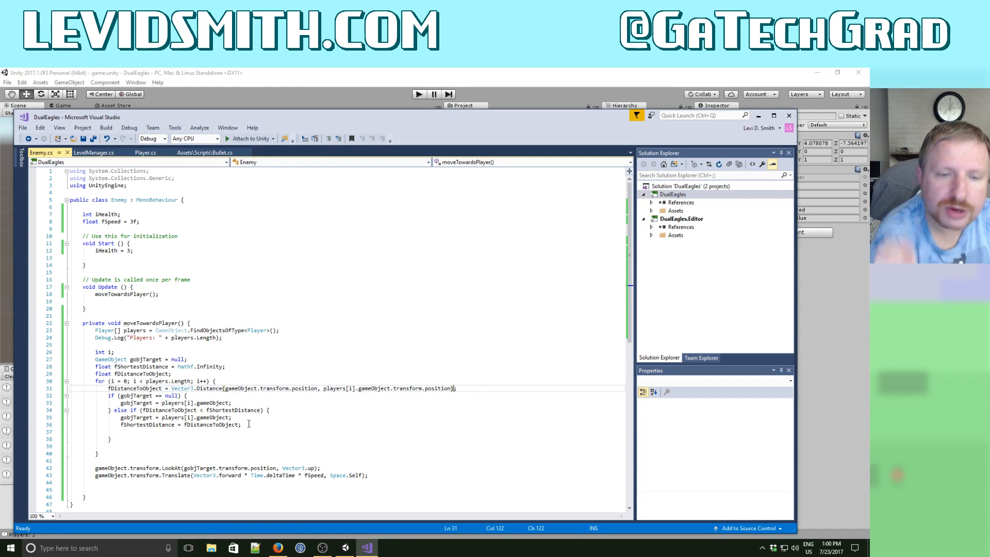
left_click(249, 405)
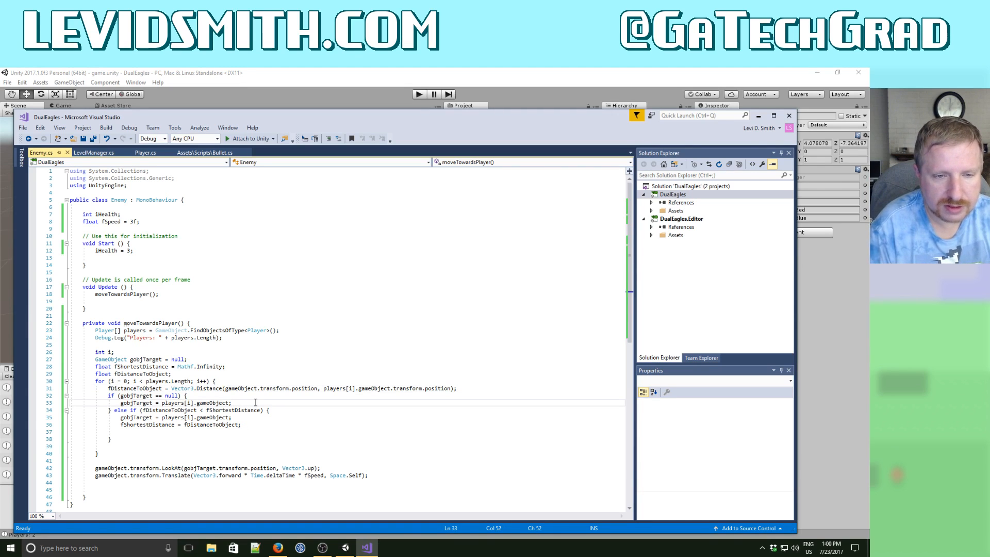
key("Return")
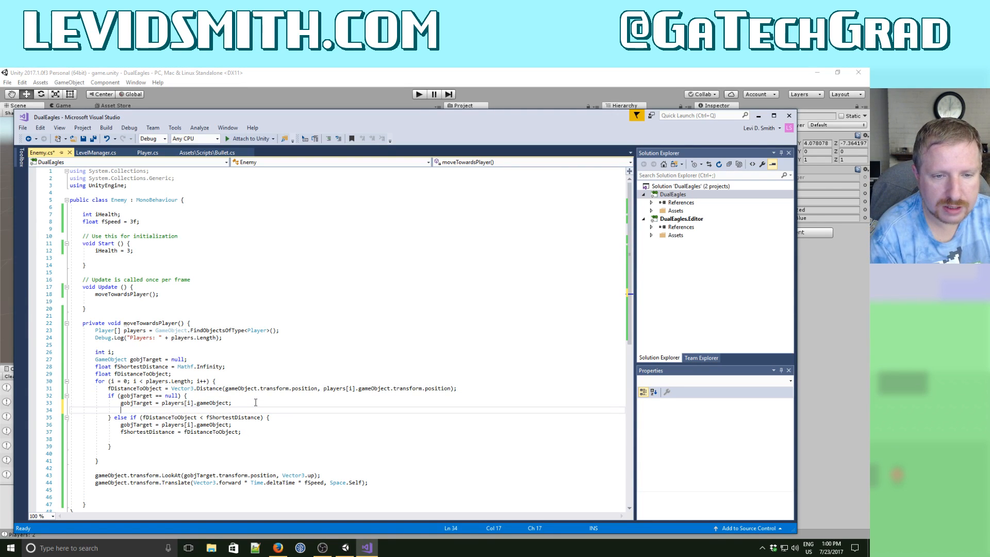
type("fSh")
key("Tab")
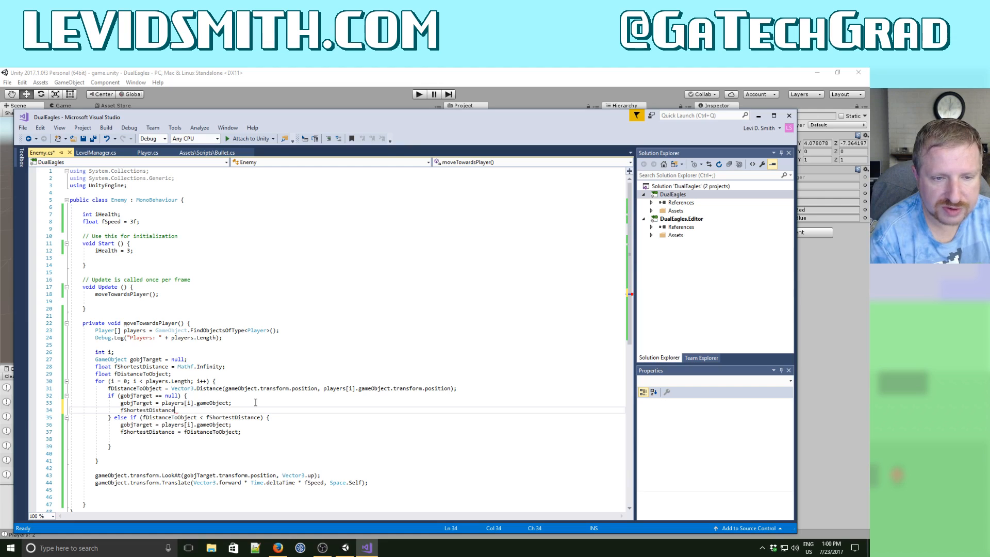
type("= ")
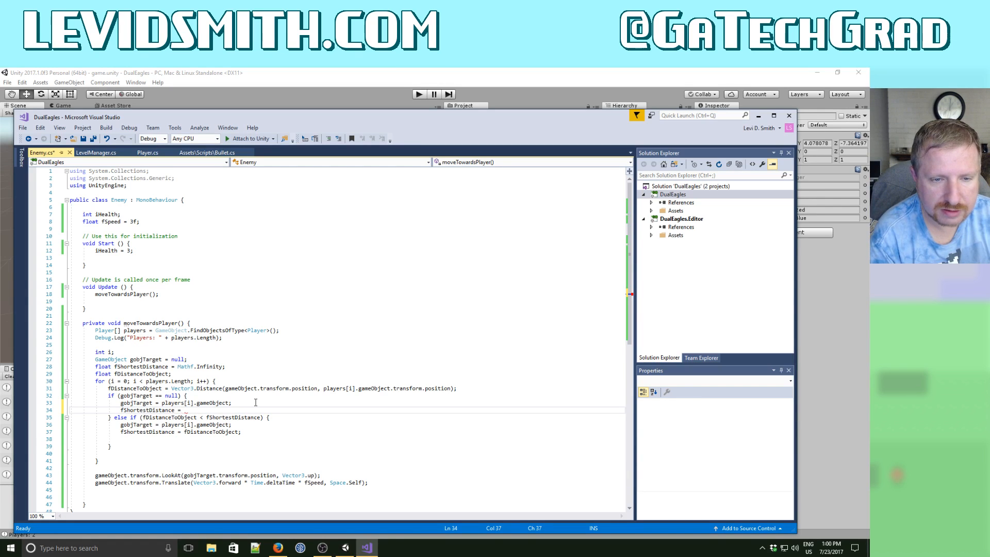
type("fDistanceToObject")
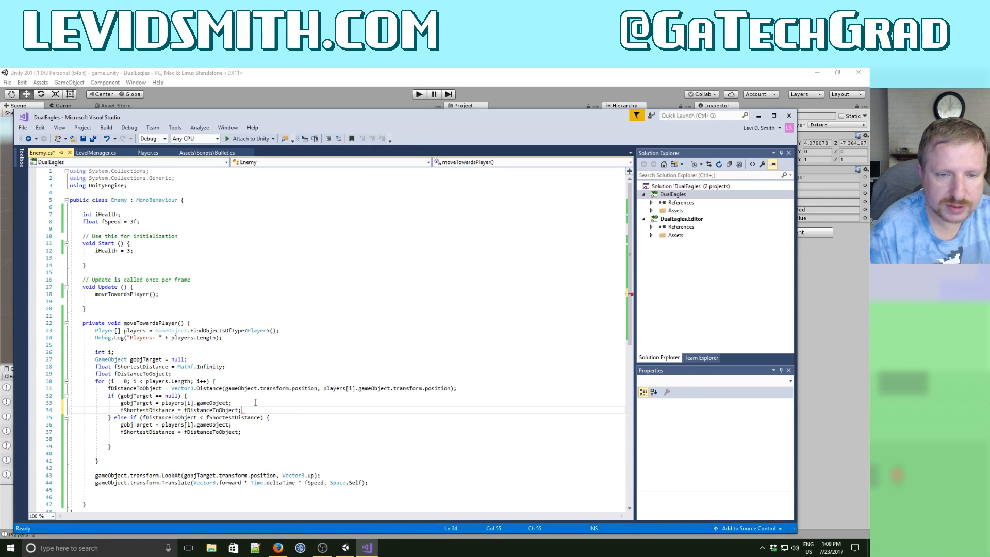
type(";")
key("ctrl+s")
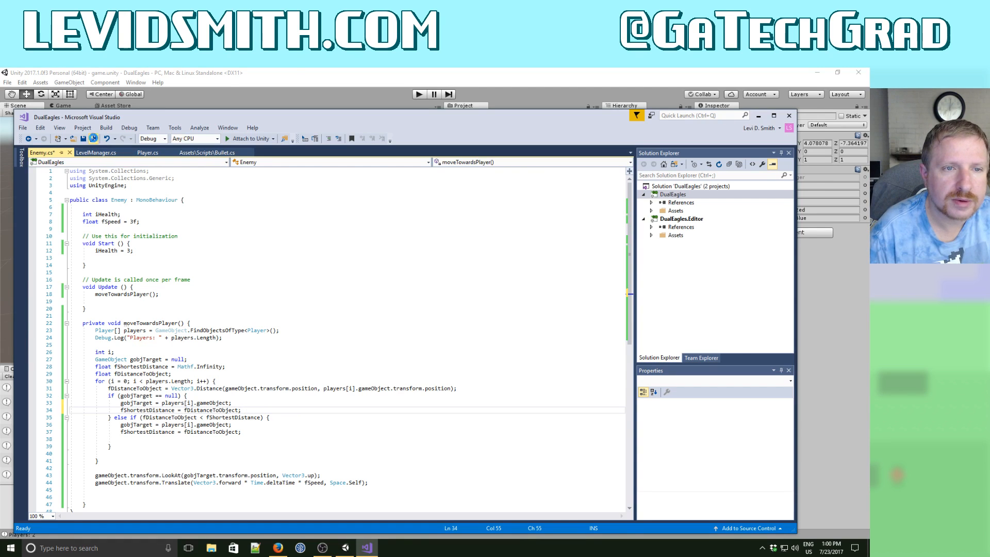
Run the game again in Unity to check the nearest-player targeting, and end play mode.
left_click(354, 87)
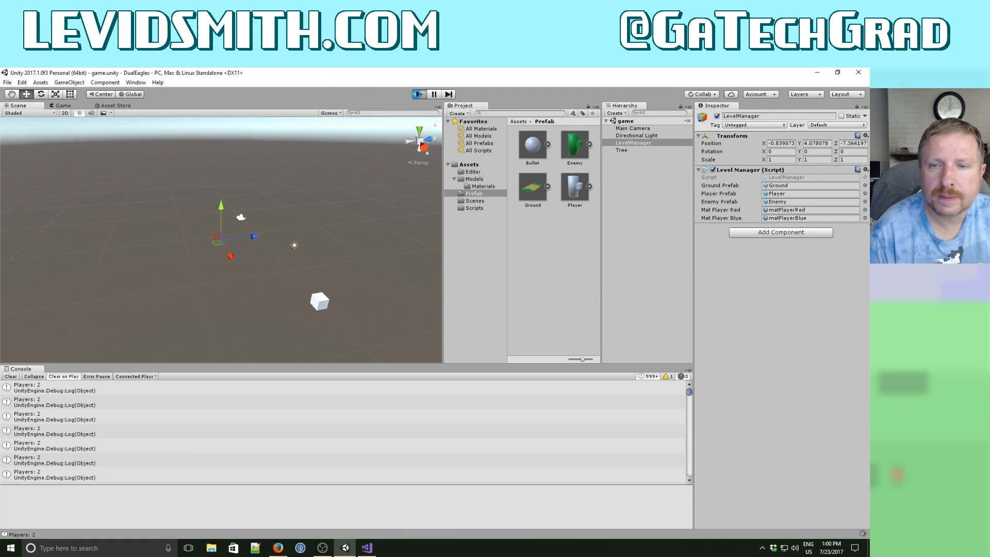
left_click(417, 94)
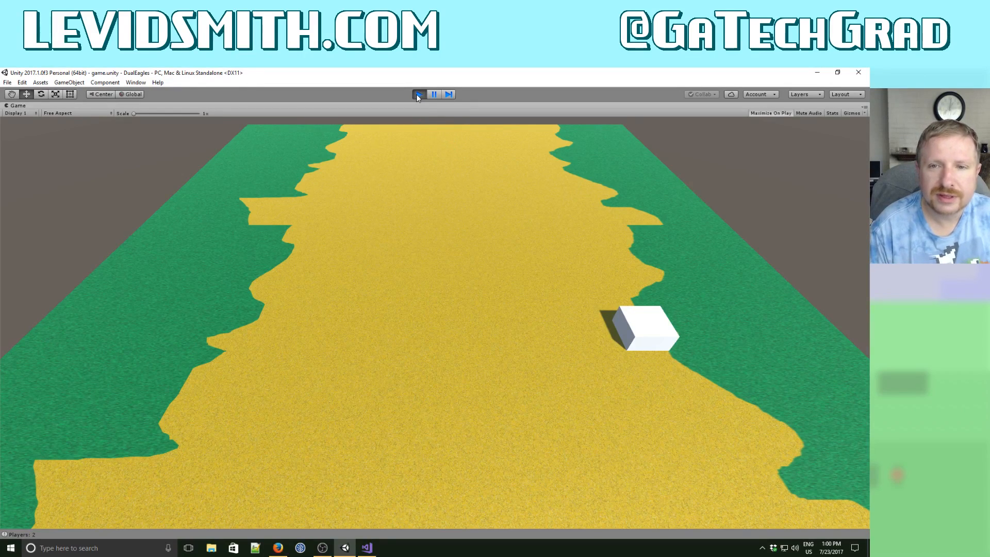
left_click(418, 95)
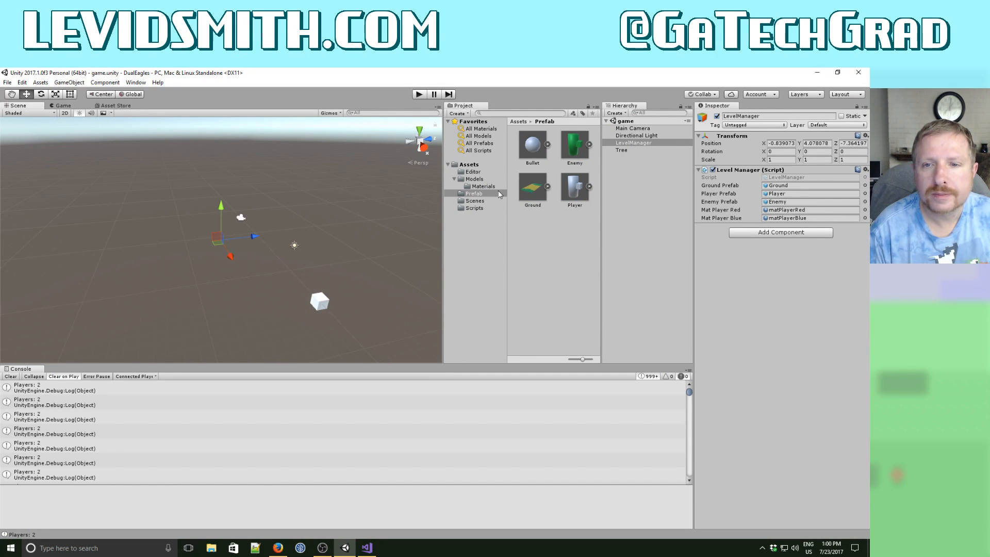
Place the Ground prefab in the scene, set its position to 0, 0, 0, and expand it to show its child object.
left_click_drag(403, 202, 268, 187)
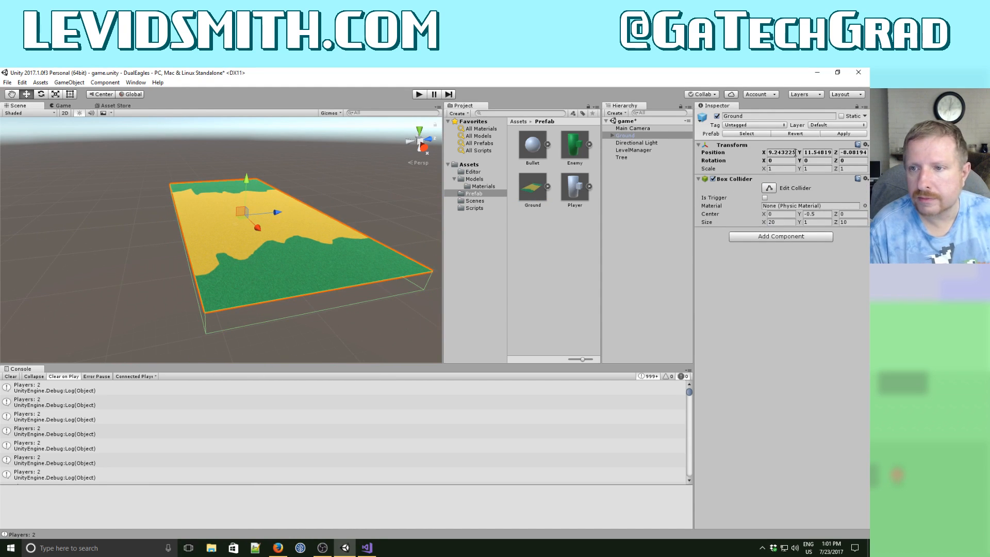
type("0")
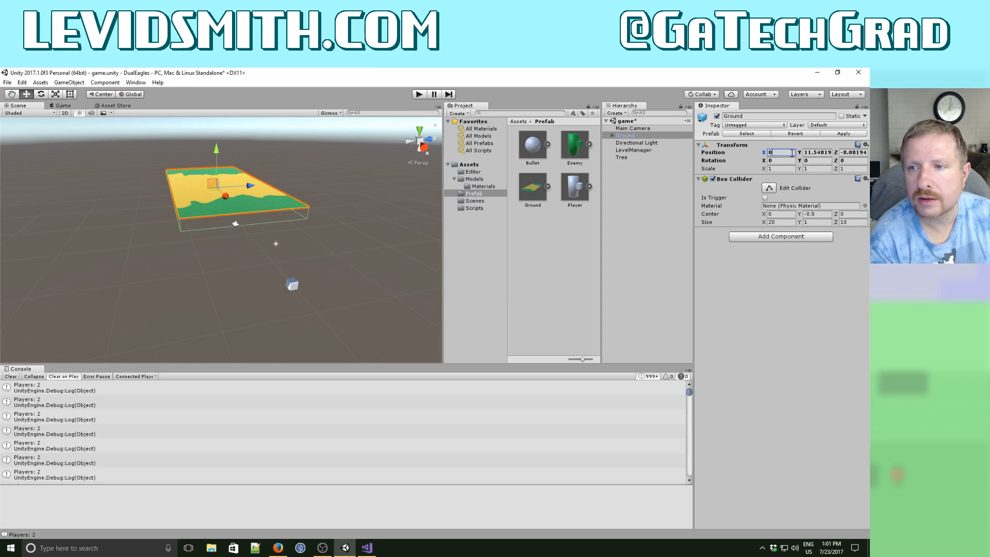
key("Tab")
type("0")
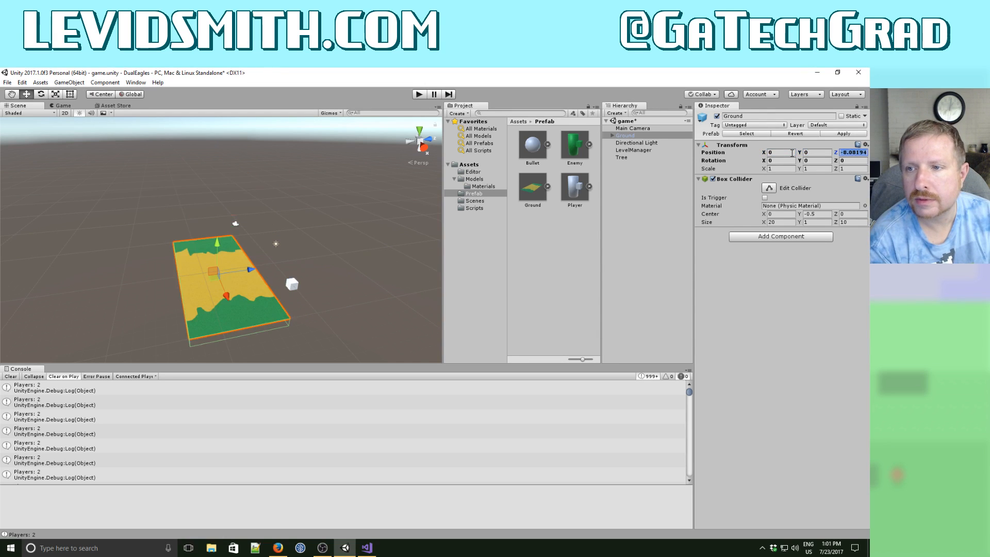
key("Tab")
type("0")
key("Tab")
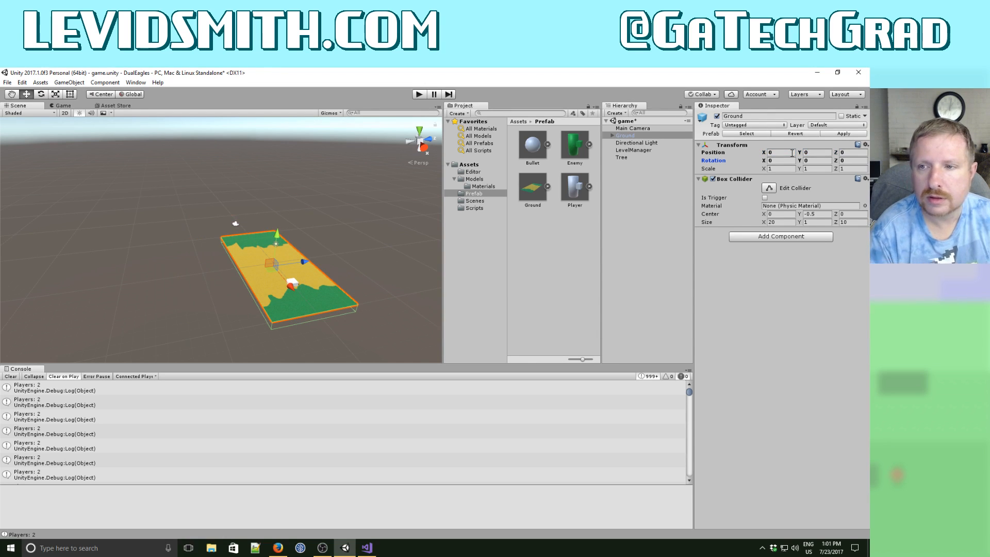
scroll(343, 265, "up", 2)
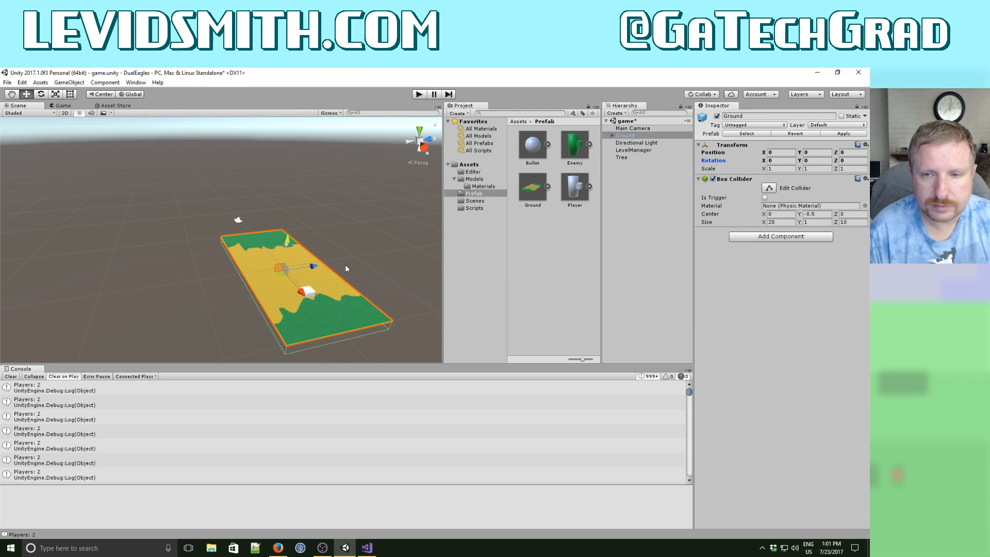
mouse_move(345, 266)
middle_mouse_down()
mouse_move(354, 261)
mouse_move(339, 262)
middle_mouse_up()
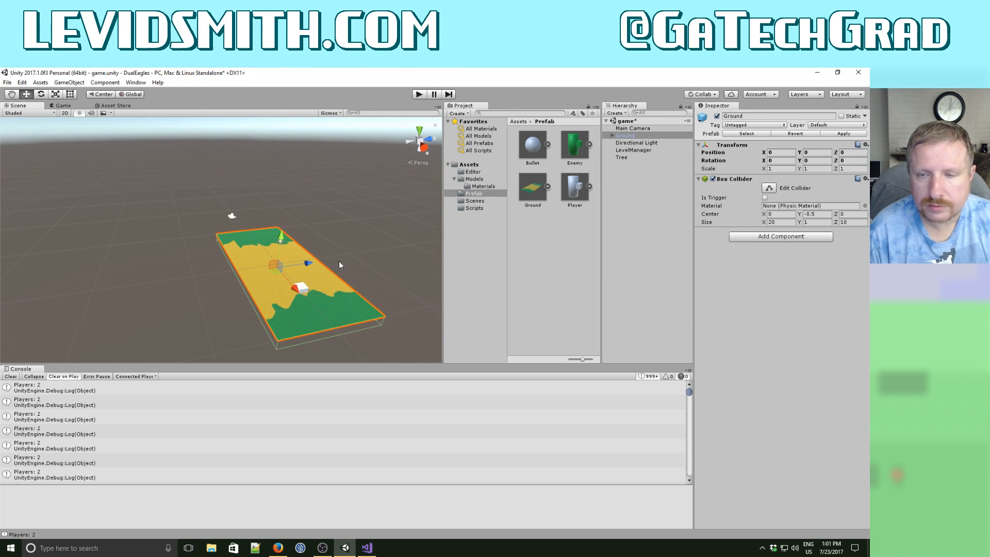
left_click(612, 134)
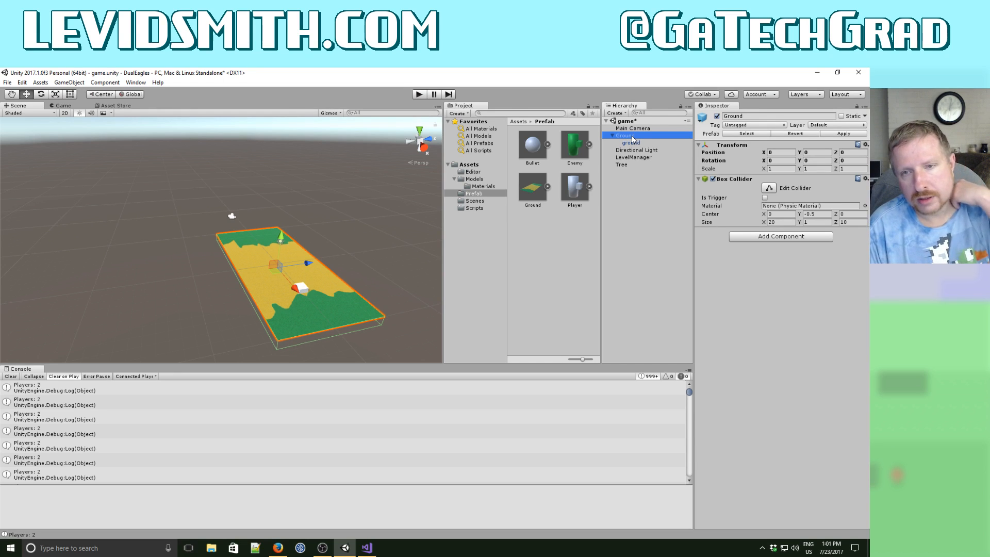
Minimize Unity and Visual Studio and launch Blender and GIMP from the desktop.
left_click(817, 74)
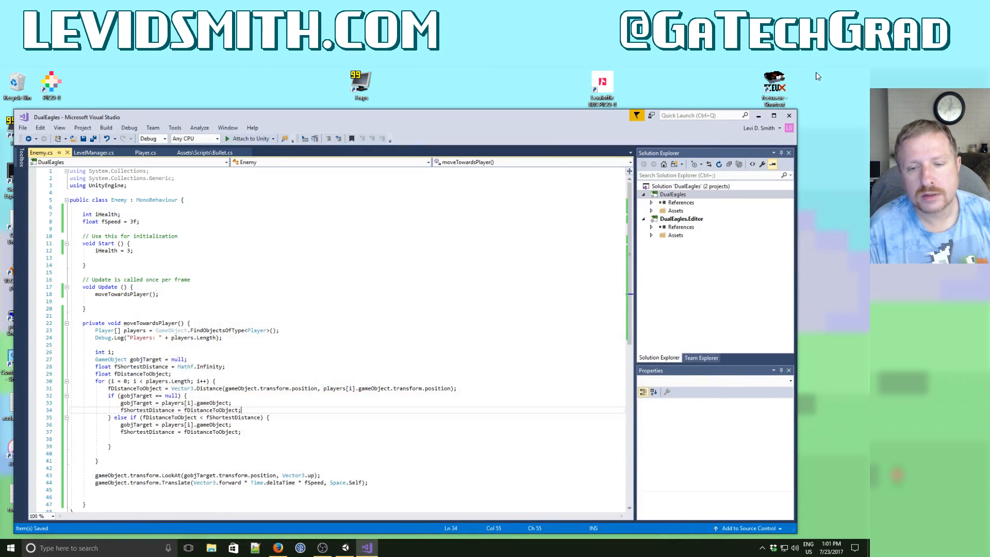
left_click(759, 117)
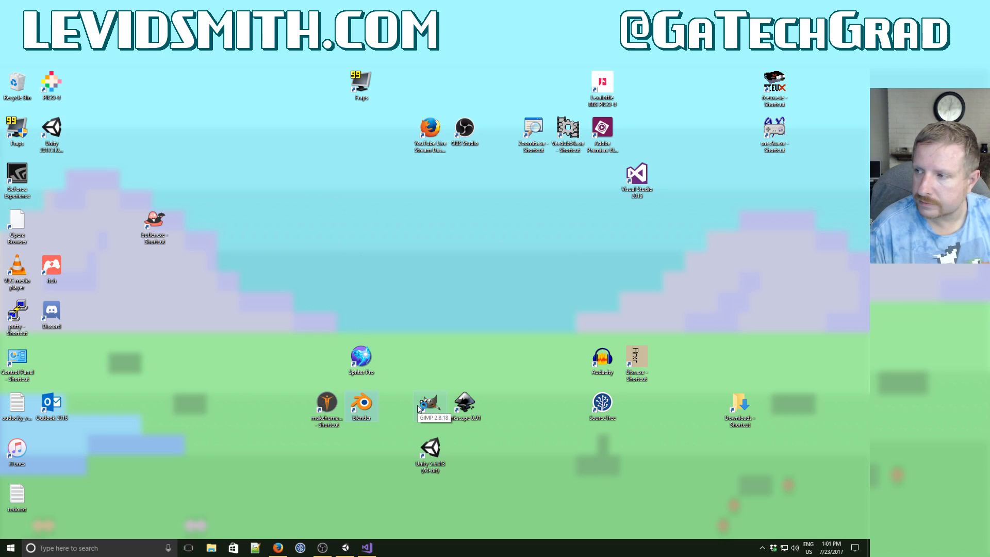
double_click(417, 406)
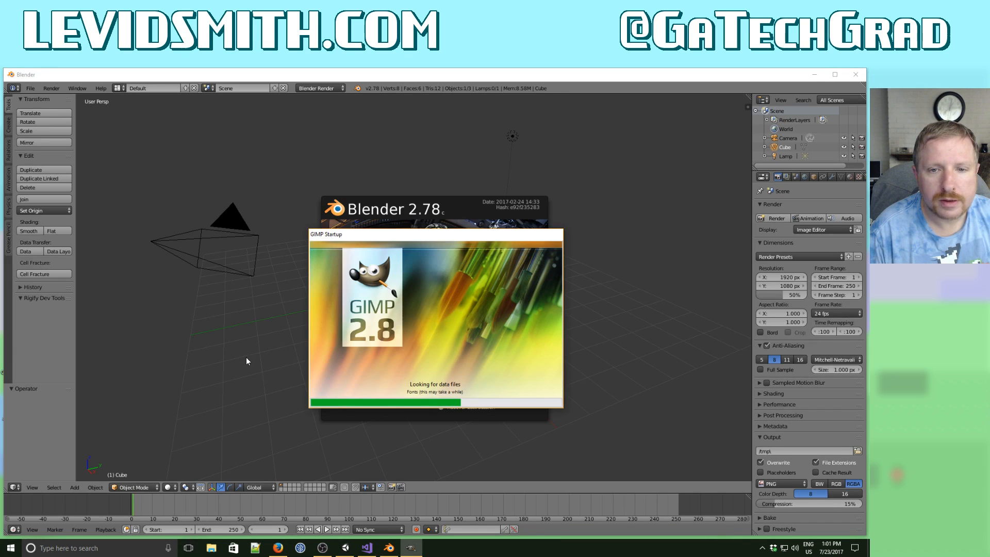
Open the recent file ground.blend and show the whole ground plane in the top view.
left_click(244, 355)
left_click(31, 88)
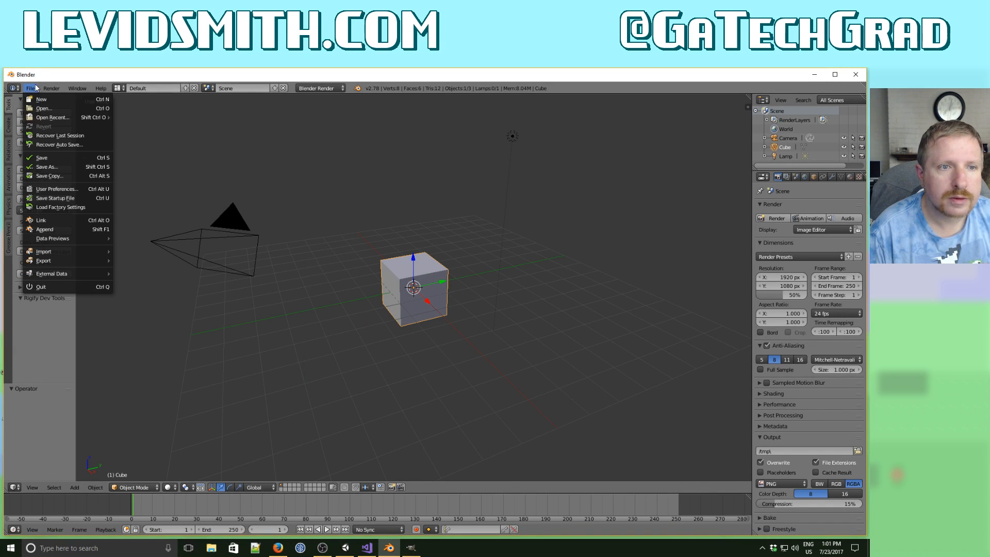
mouse_move(51, 117)
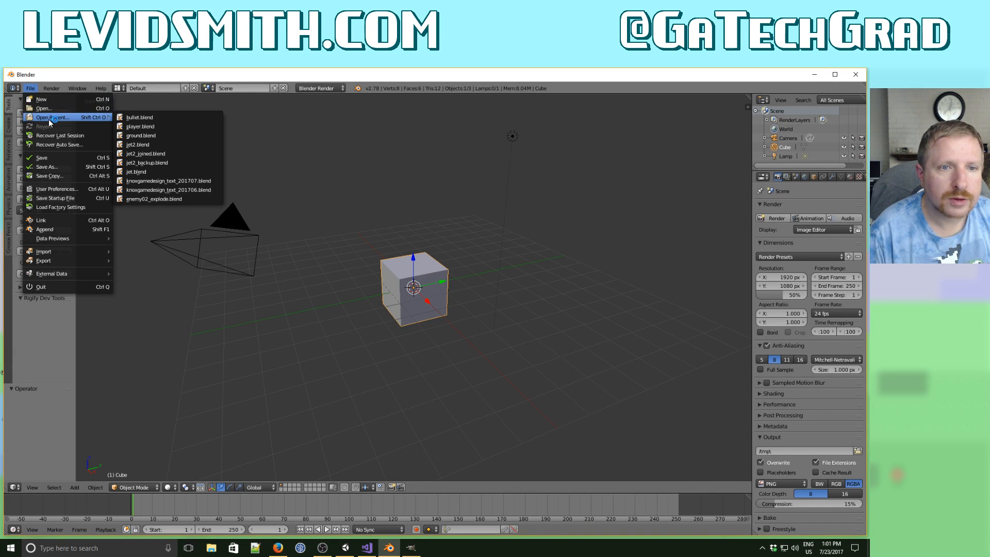
left_click(144, 135)
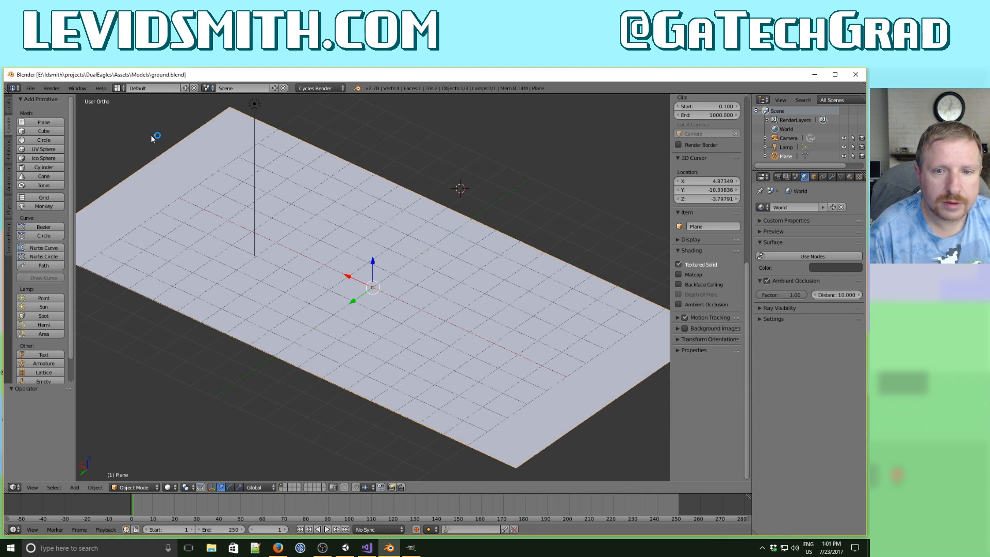
key("KP_1")
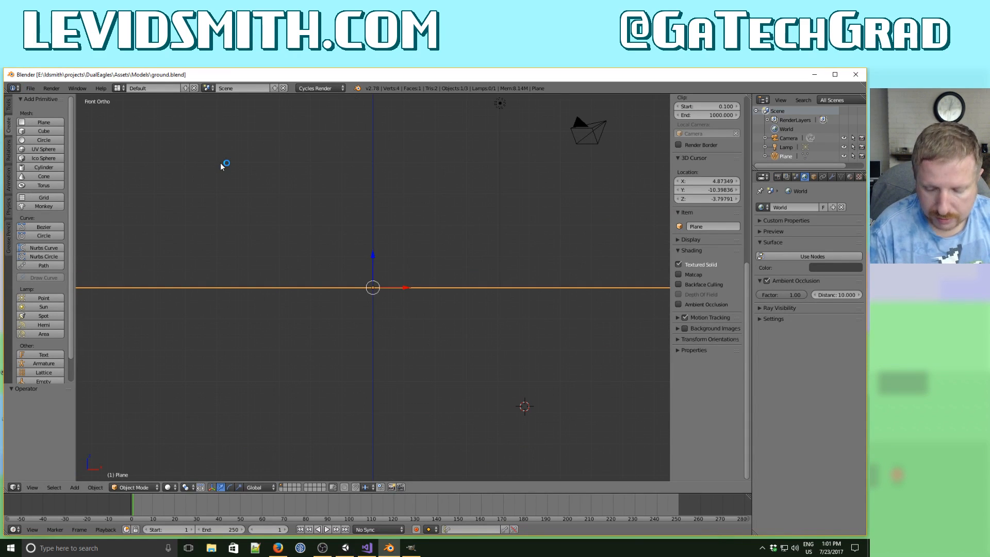
key("KP_7")
scroll(222, 165, "down", 2)
scroll(220, 164, "down", 1)
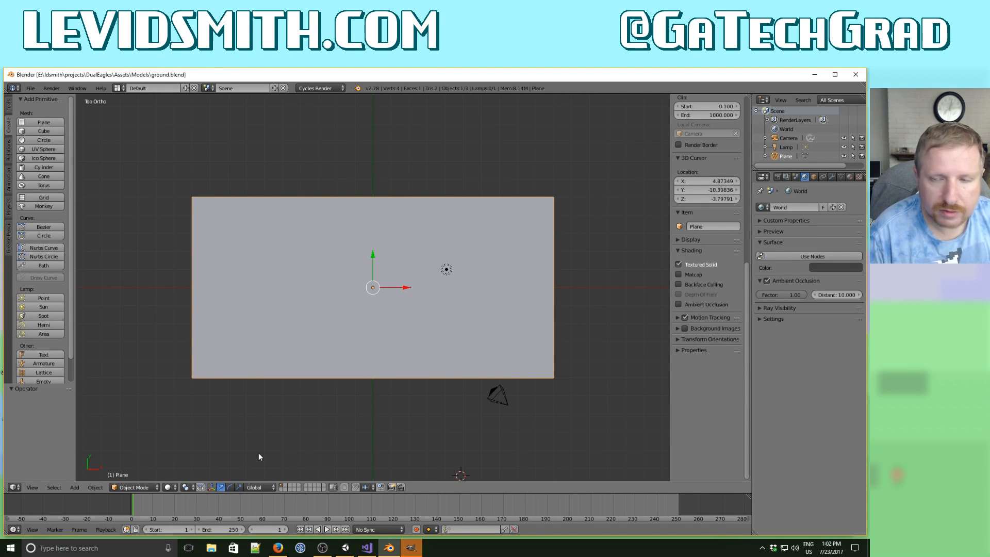
Assign texture_ground.png as the image texture for the ground plane's material color.
left_click(850, 178)
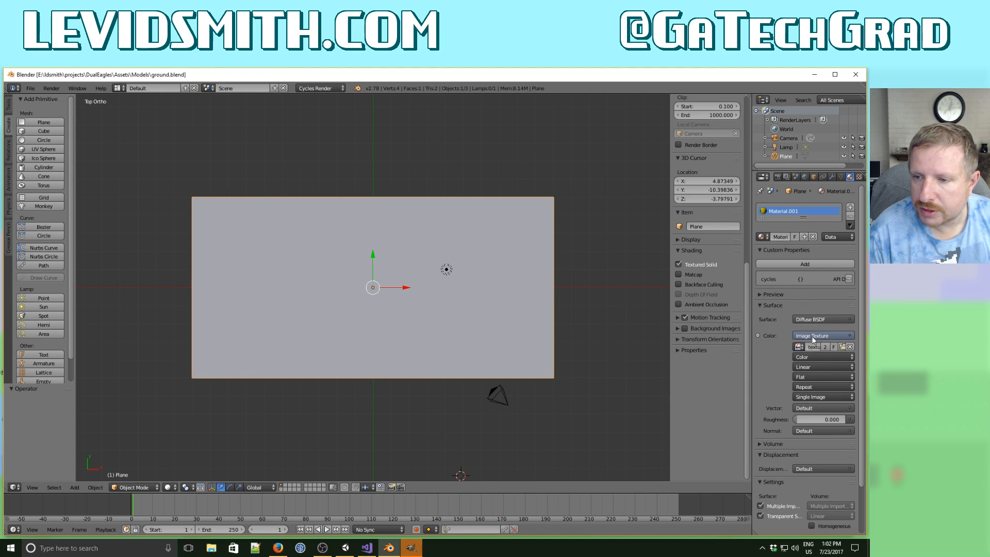
left_click(800, 347)
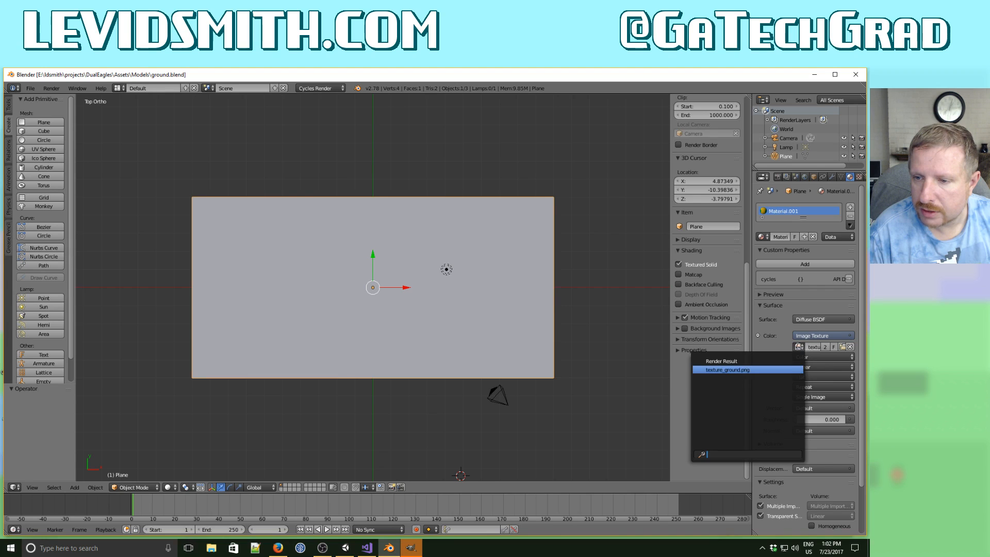
left_click(740, 369)
Preview the textured ground plane with Rendered viewport shading and examine it from an angle.
middle_click_drag(552, 366, 534, 328)
left_click(169, 487)
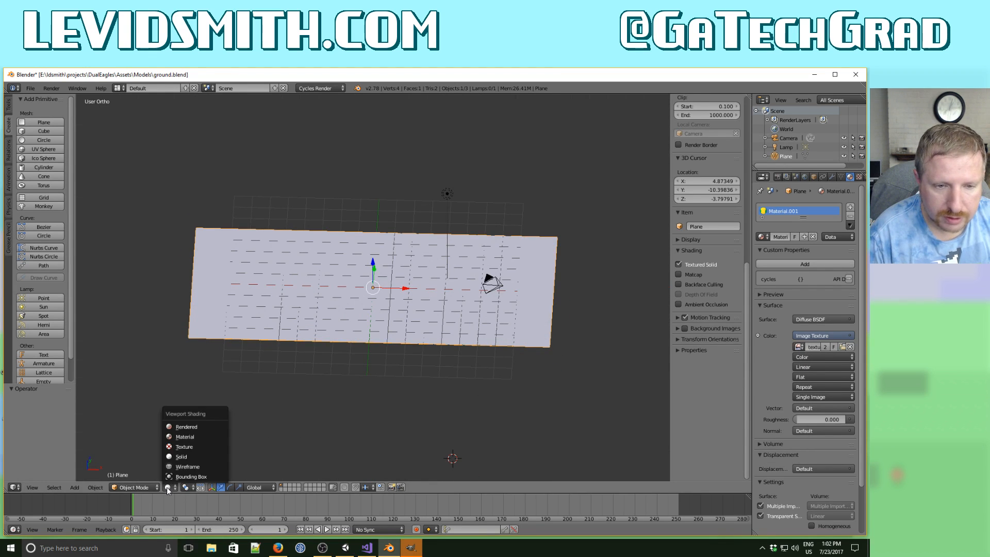
left_click(180, 427)
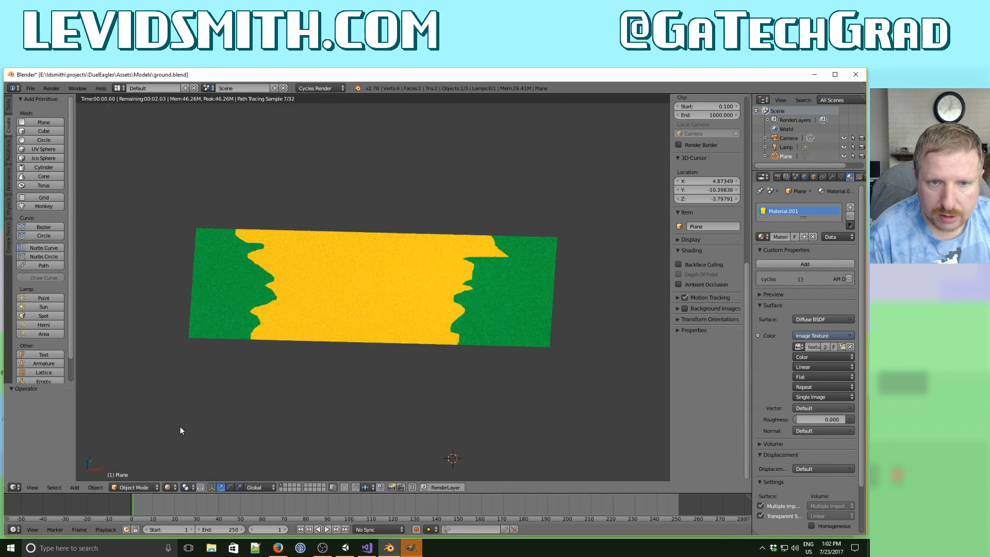
mouse_move(181, 426)
middle_mouse_down()
mouse_move(308, 386)
mouse_move(331, 360)
mouse_move(313, 374)
middle_mouse_up()
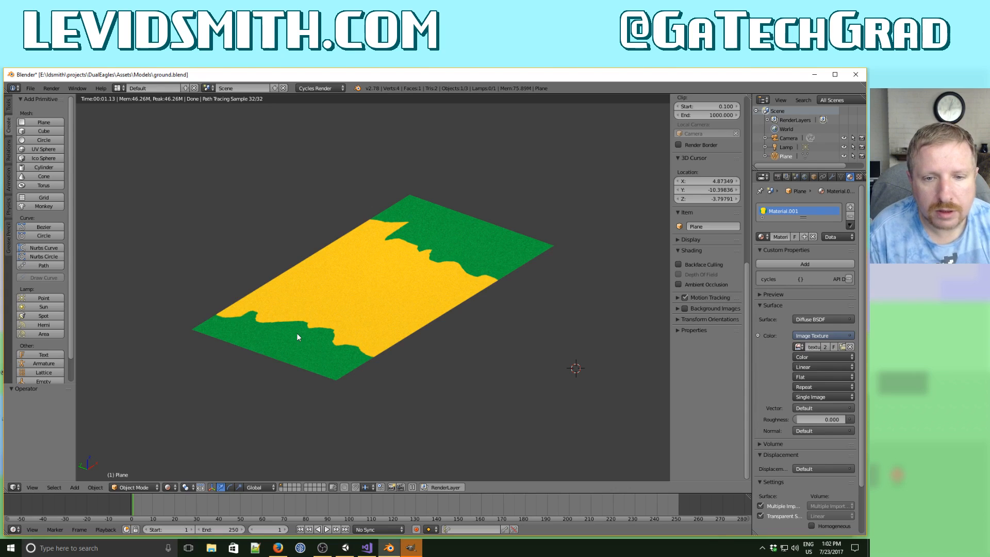
key("Tab")
key("Tab")
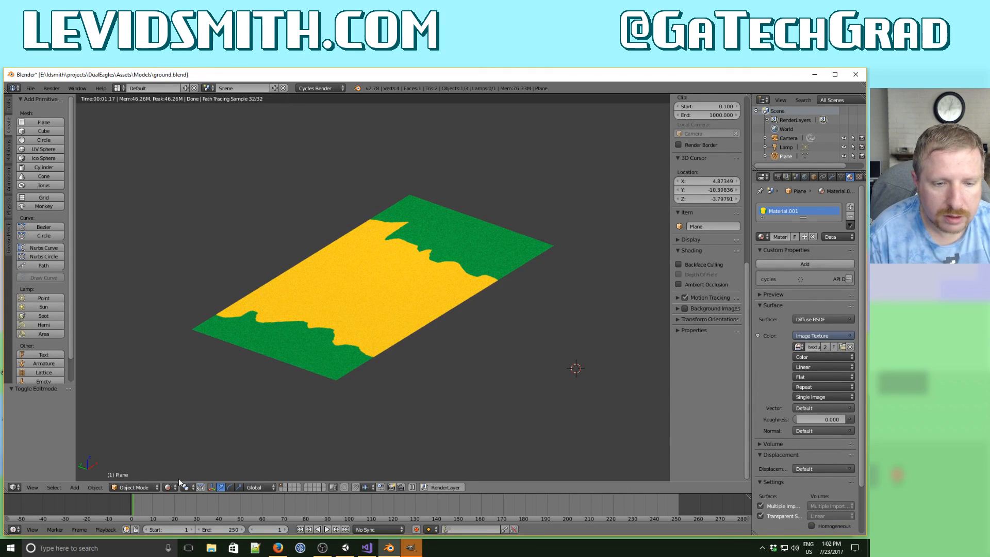
Set the viewport shading to Texture and put the ground plane in Edit Mode.
left_click(172, 487)
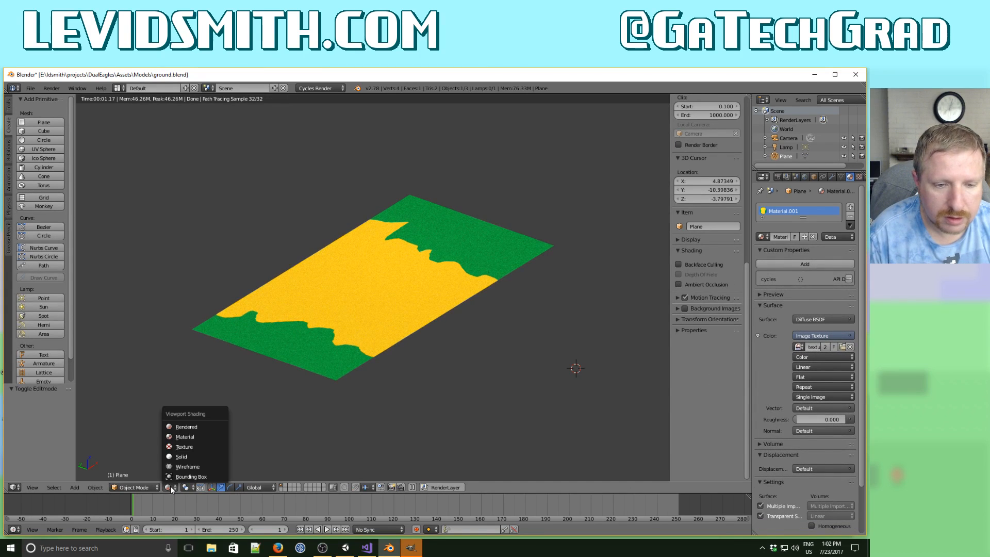
left_click(188, 446)
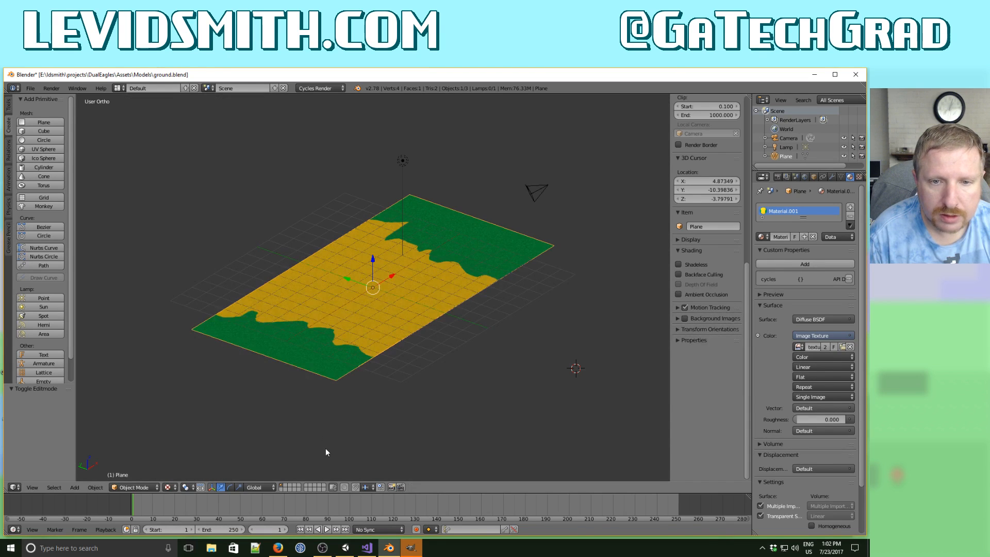
key("Tab")
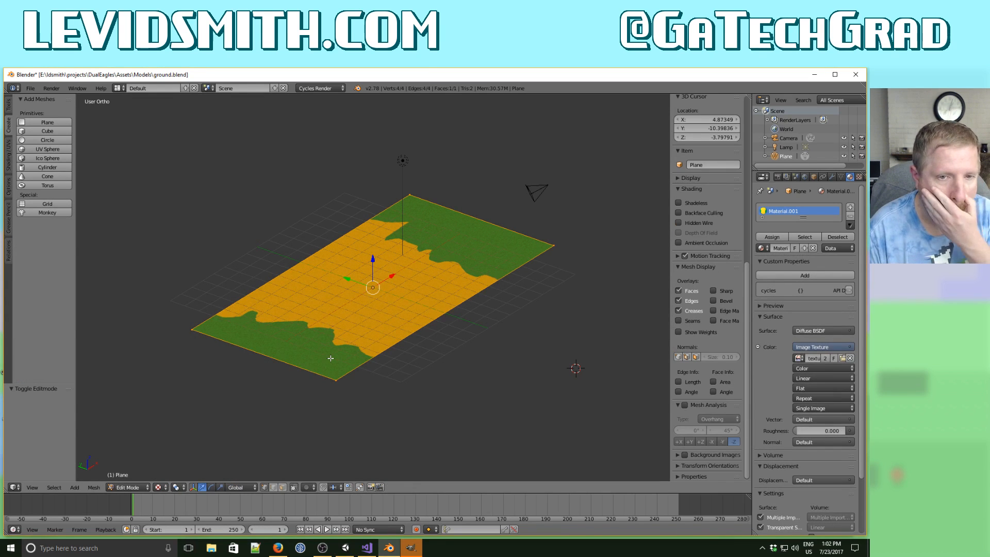
middle_click_drag(331, 358, 273, 368)
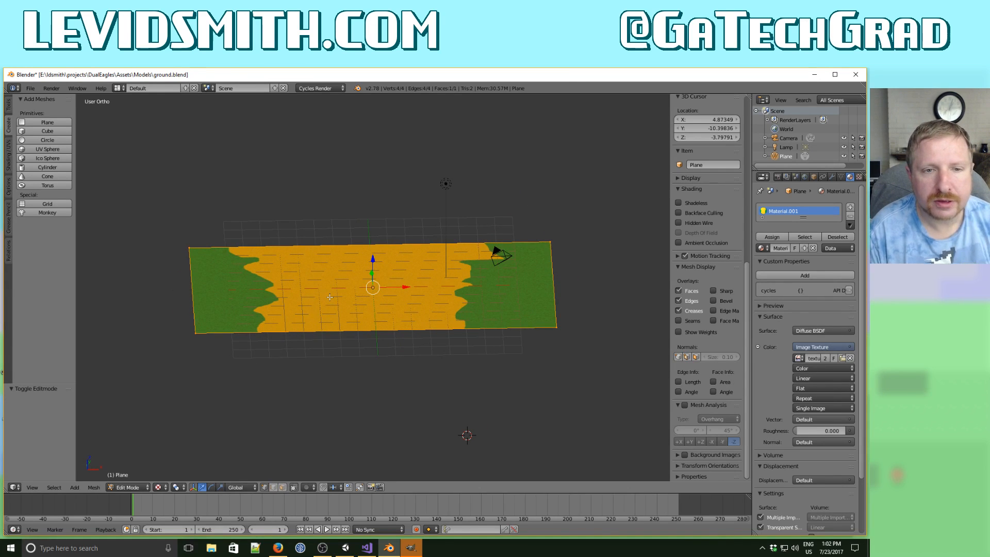
key("Tab")
key("Tab")
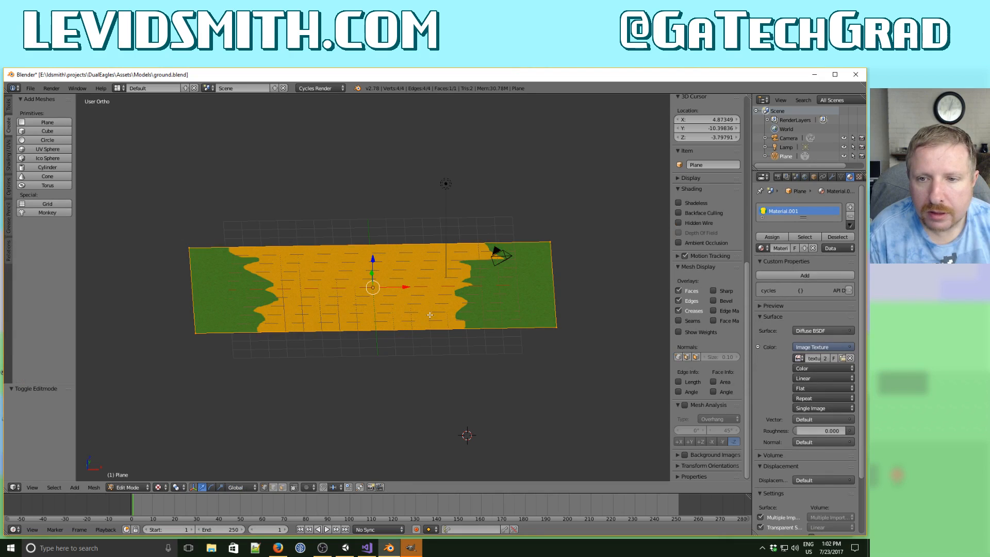
Deselect all of the plane's vertices and switch to the top view in perspective.
key("a")
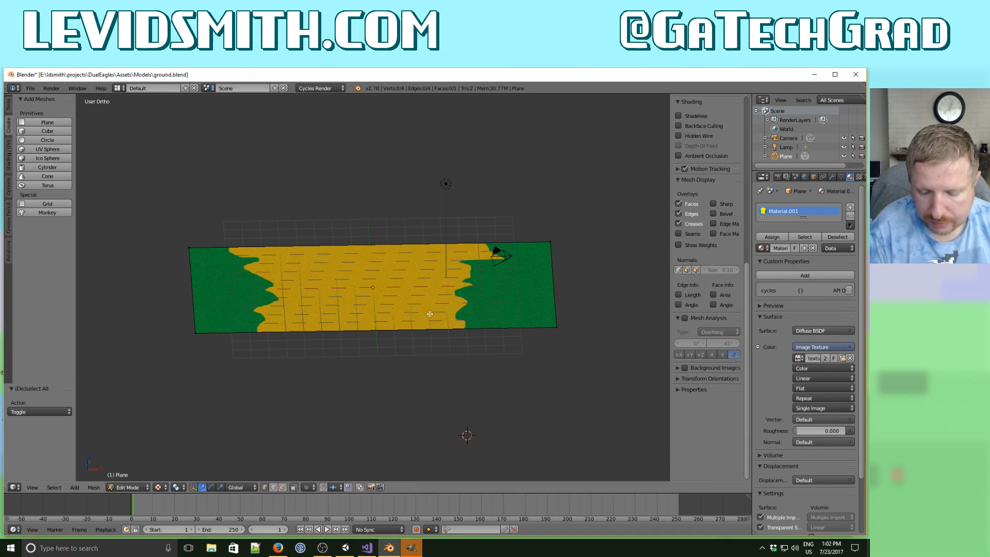
key("KP_5")
key("KP_5")
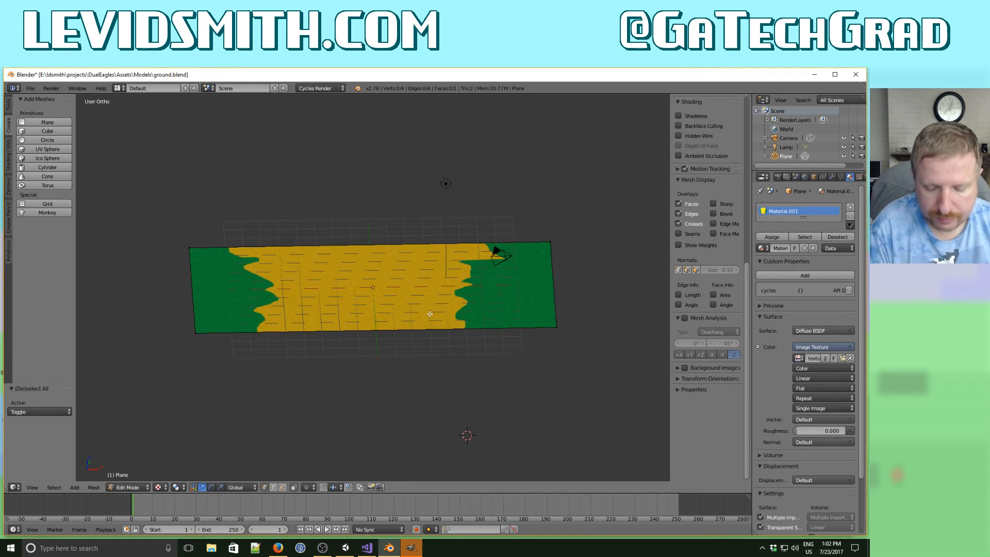
key("KP_1")
key("KP_7")
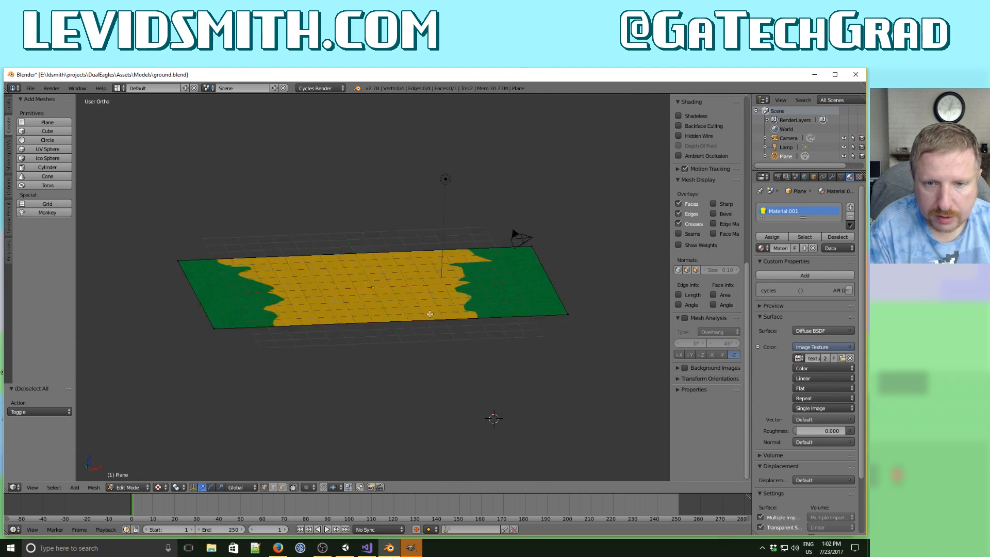
key("KP_5")
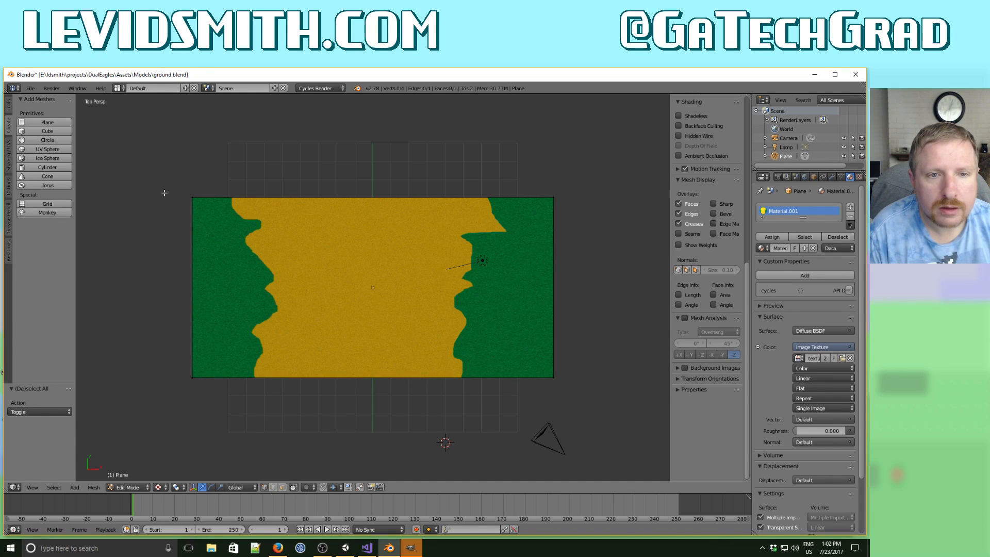
left_click_drag(157, 181, 238, 413)
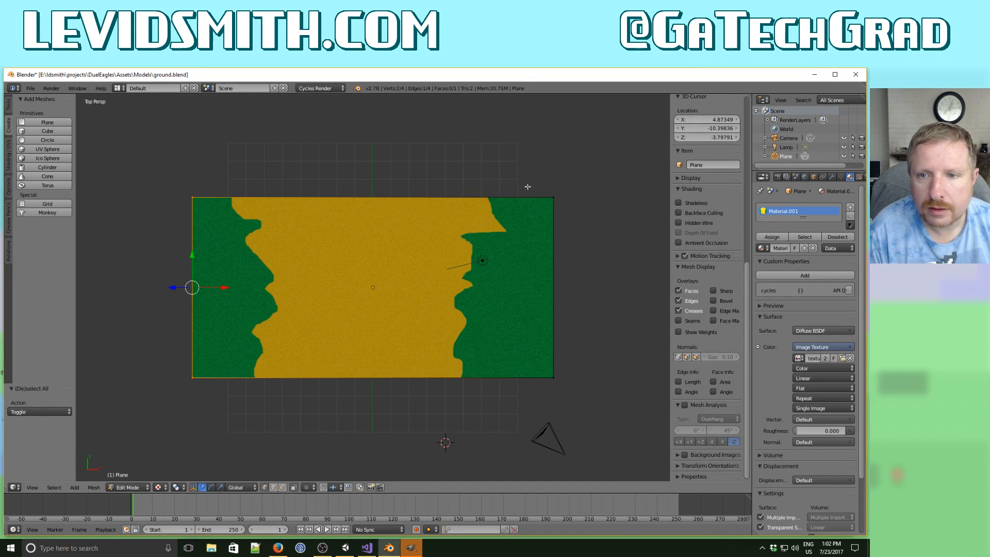
left_click_drag(528, 187, 580, 390)
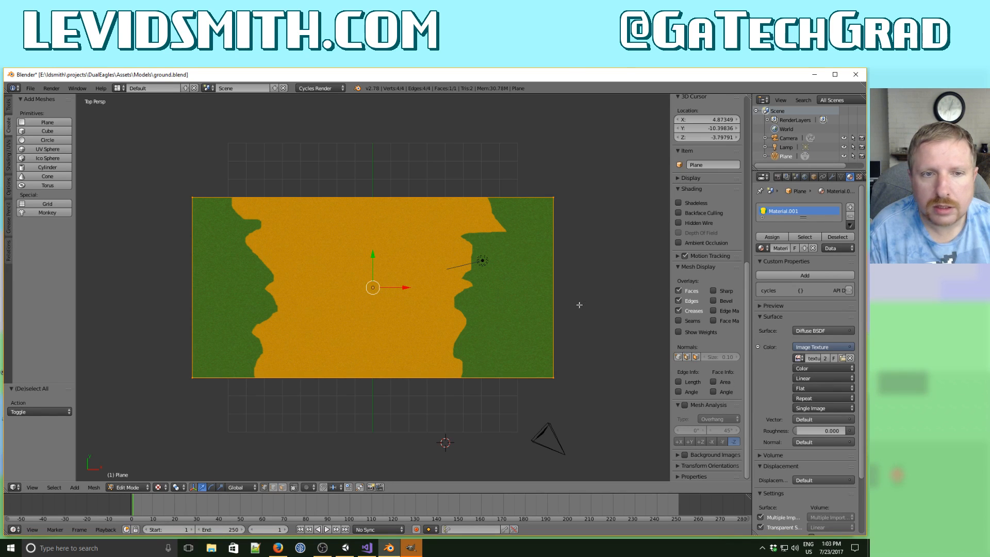
key("a")
key("a")
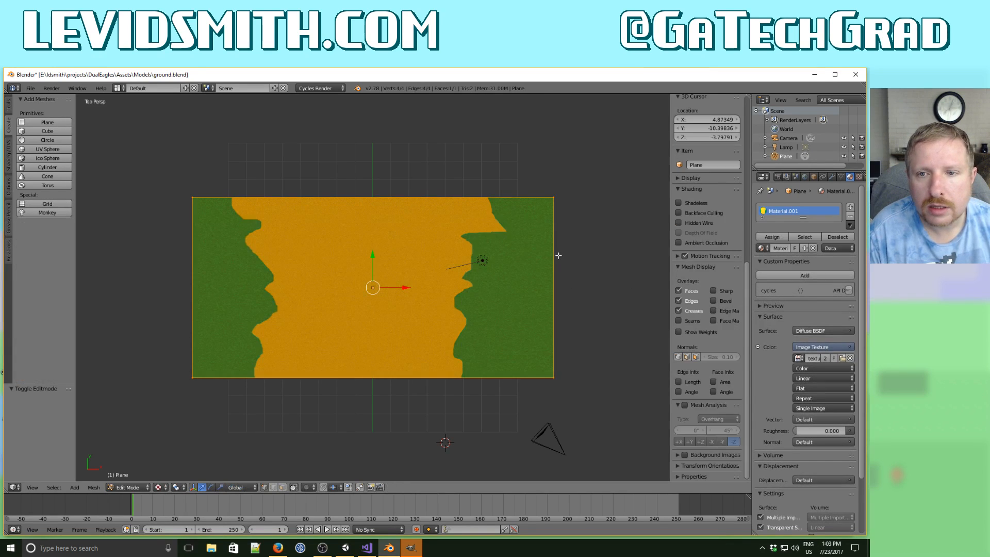
Select only the ground plane's left edge and extrude it by -5 along the X axis.
key("a")
key("b")
left_click_drag(144, 170, 221, 412)
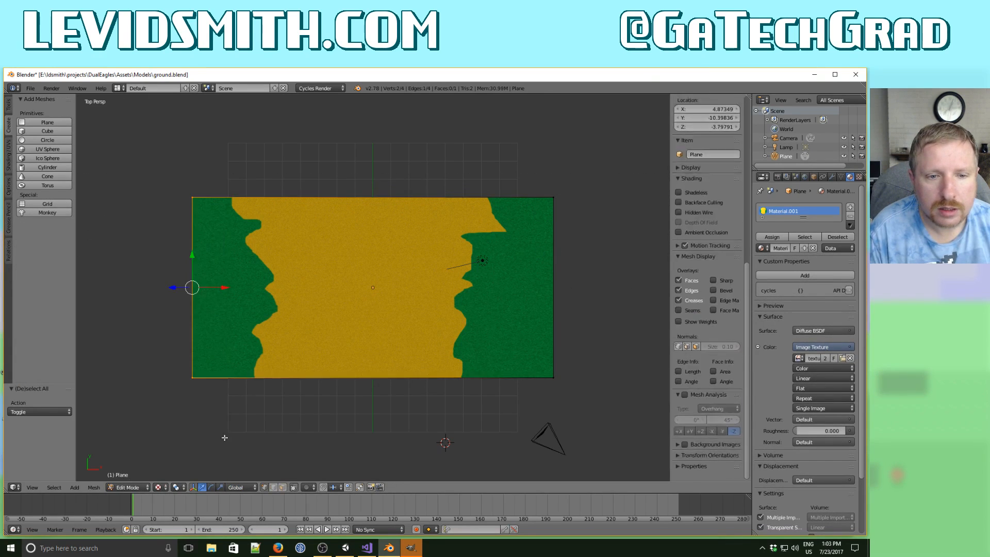
key("e")
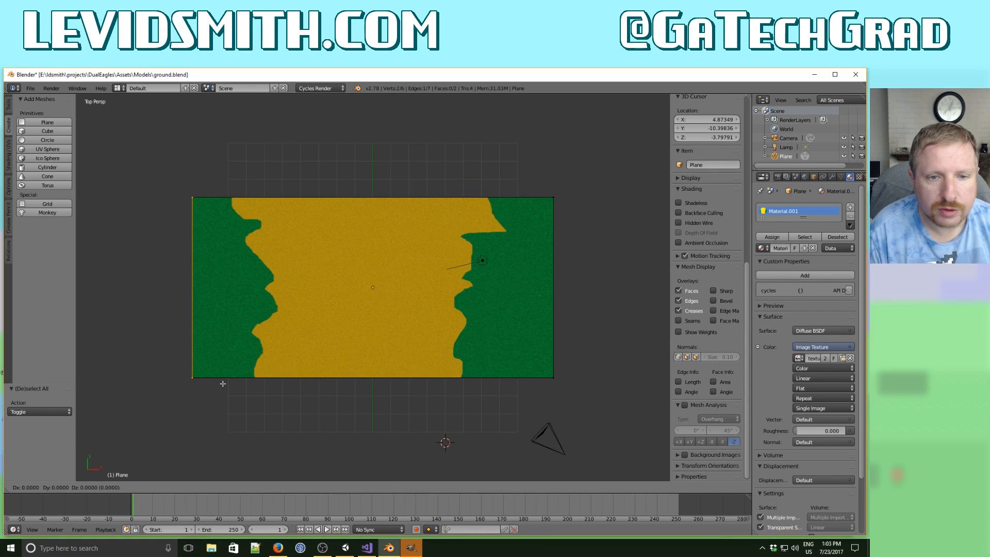
key("x")
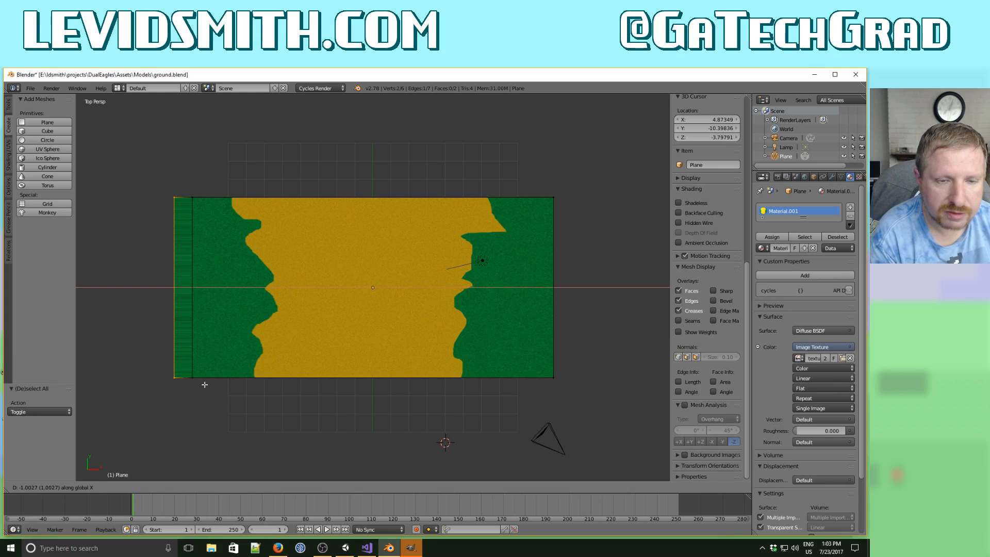
type("-5")
key("Return")
Select only the ground plane's right edge and extrude it by 5 along the X axis.
key("a")
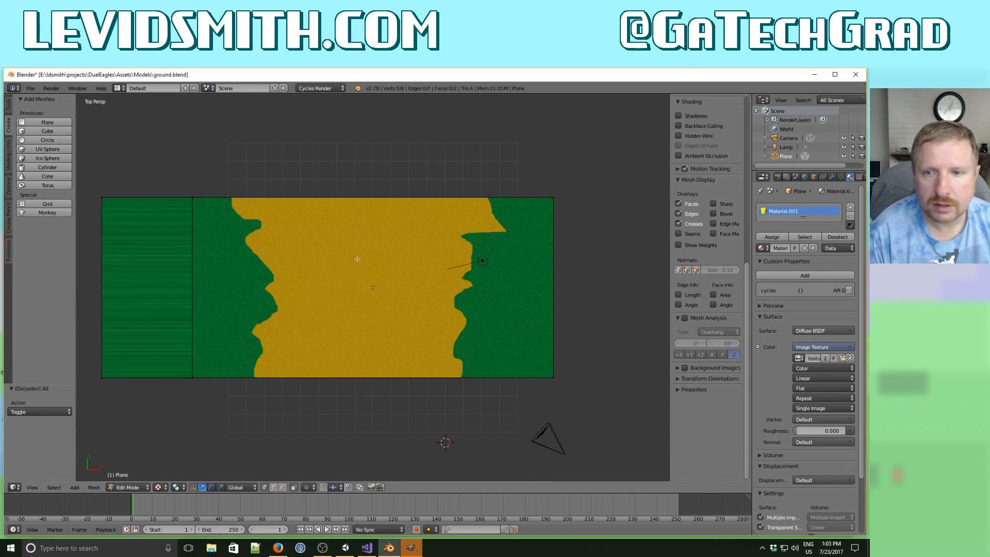
key("b")
left_click_drag(536, 191, 584, 405)
type("e")
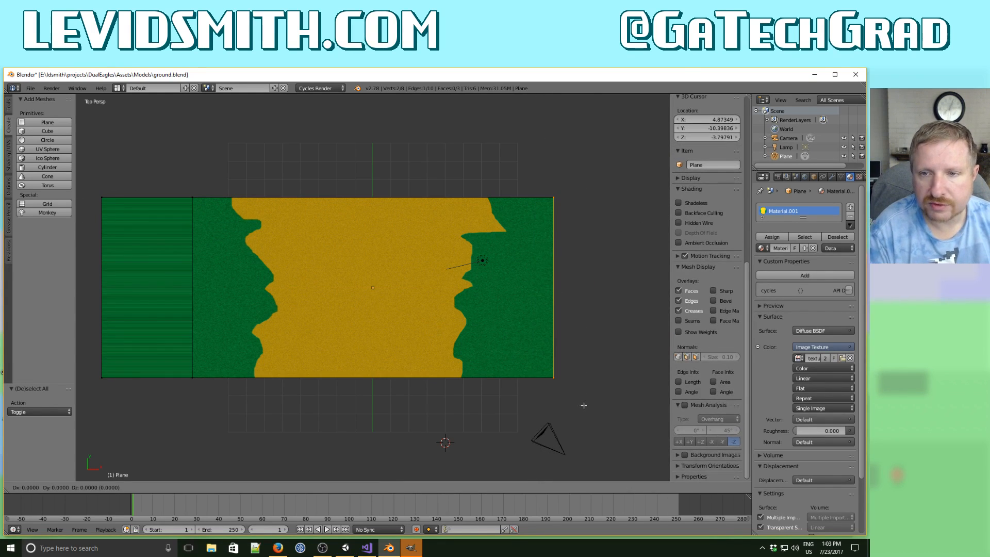
type("x")
type("5")
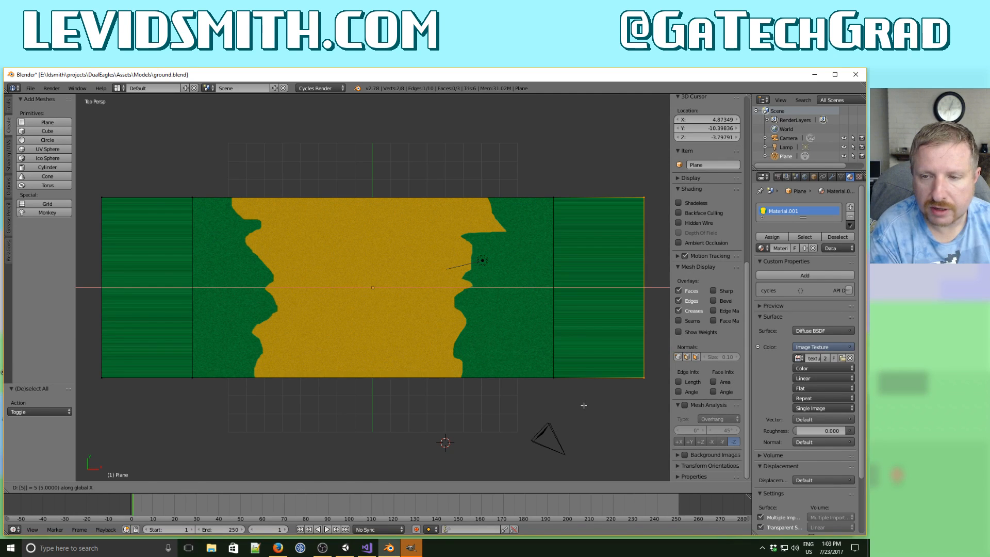
key("Return")
key("KP_1")
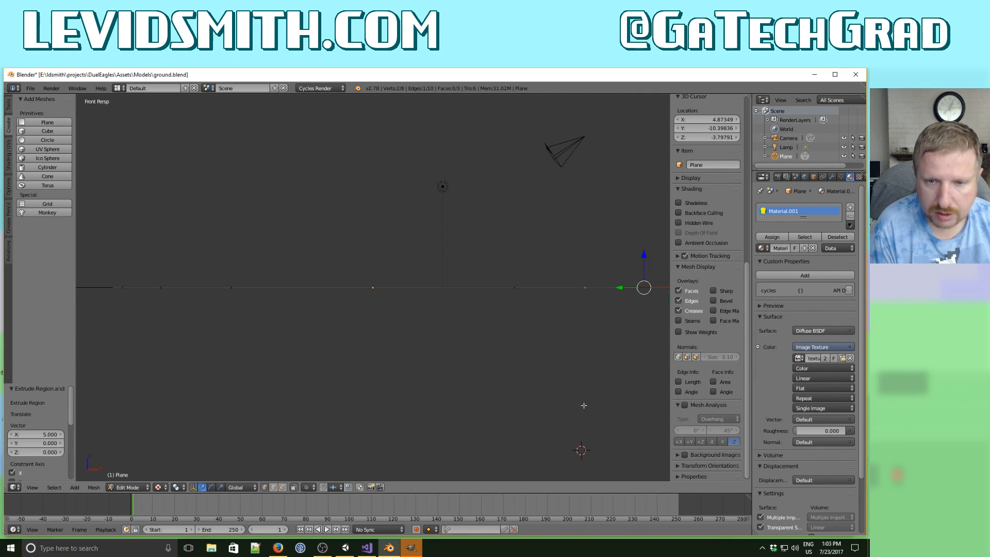
key("b")
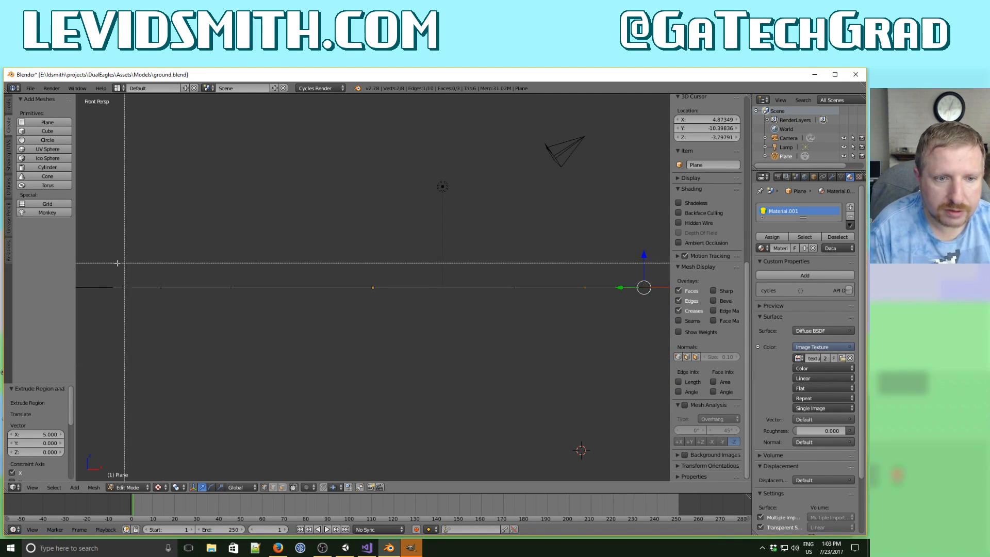
left_click_drag(97, 265, 146, 334)
middle_click_drag(145, 334, 172, 401)
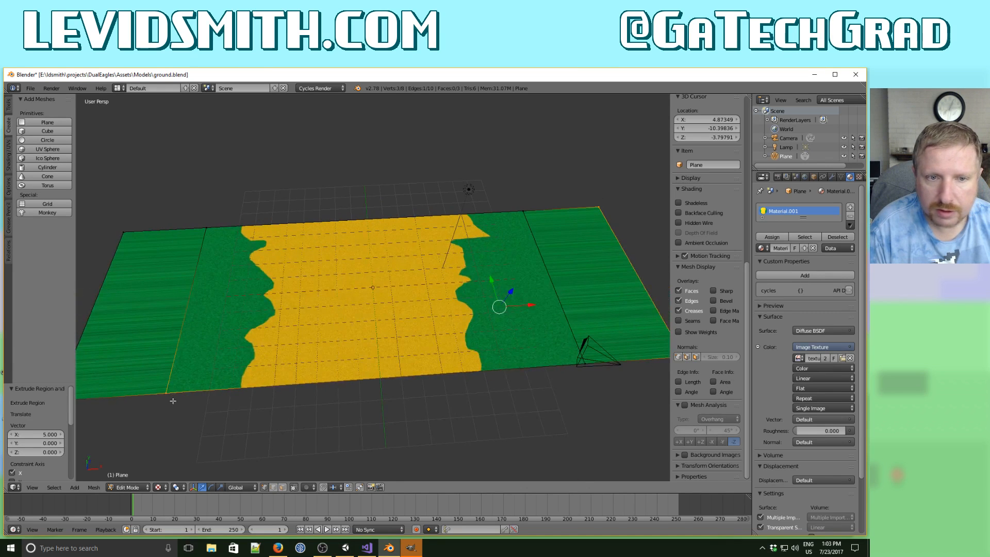
key("a")
key("KP_1")
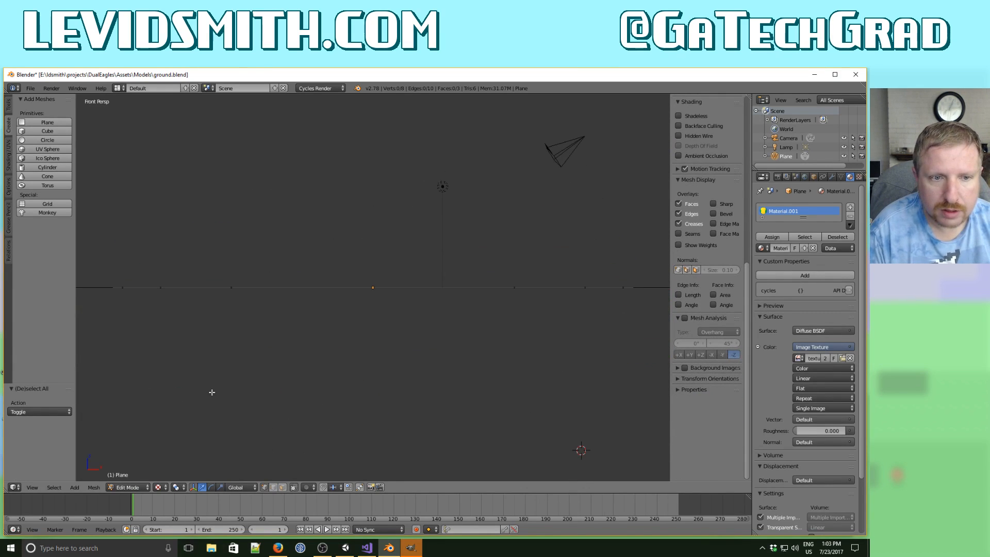
scroll(212, 392, "down", 4)
key("b")
left_click_drag(175, 261, 213, 339)
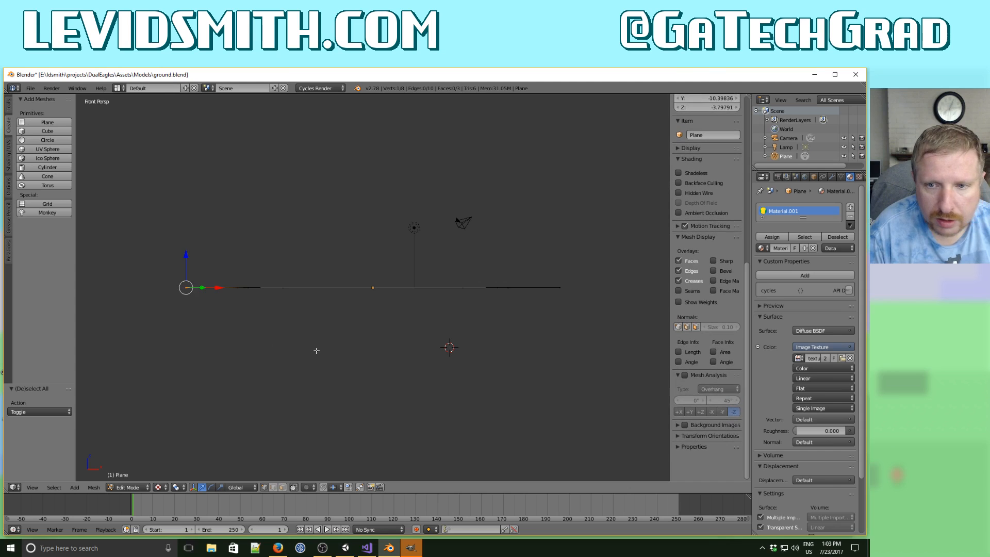
middle_click_drag(317, 351, 406, 300)
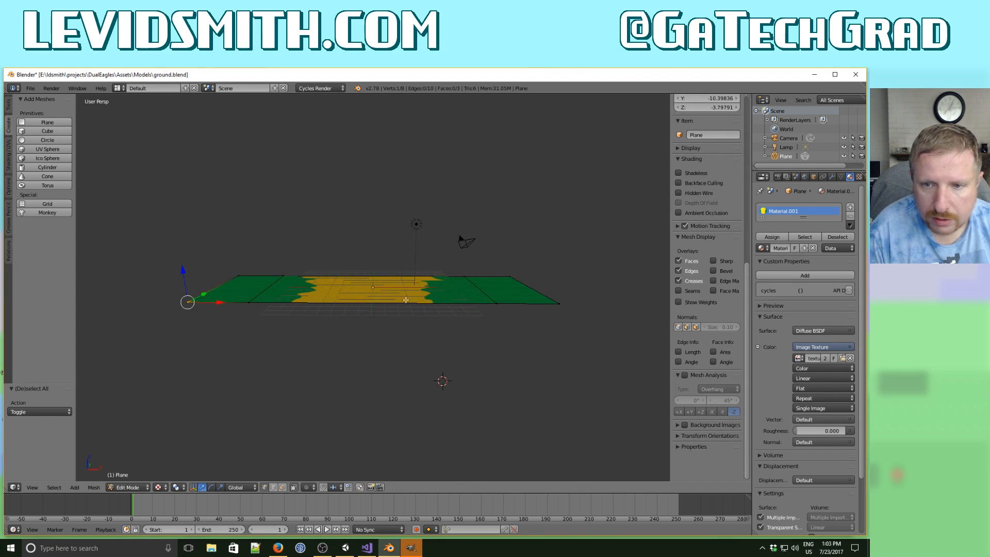
key("b")
left_click_drag(496, 262, 576, 337)
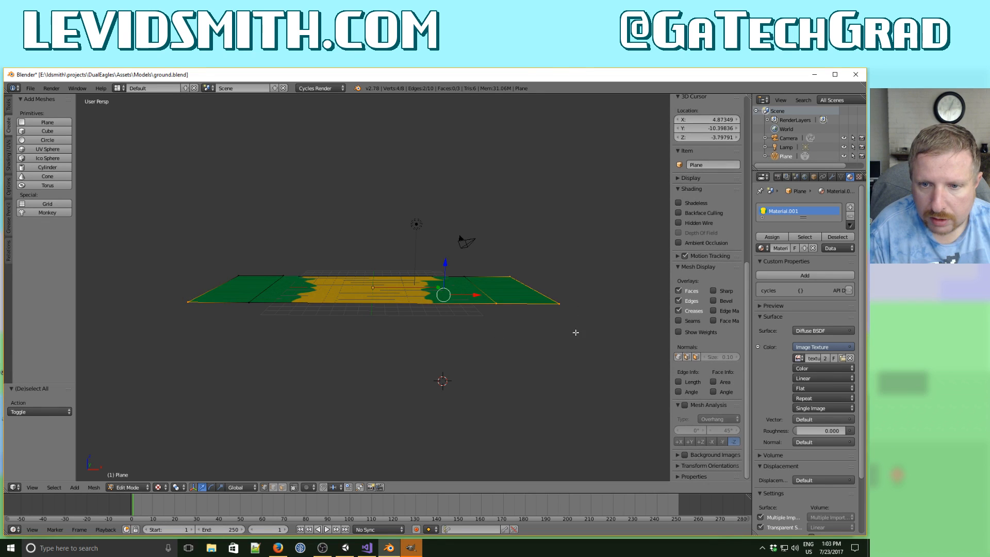
key("a")
key("b")
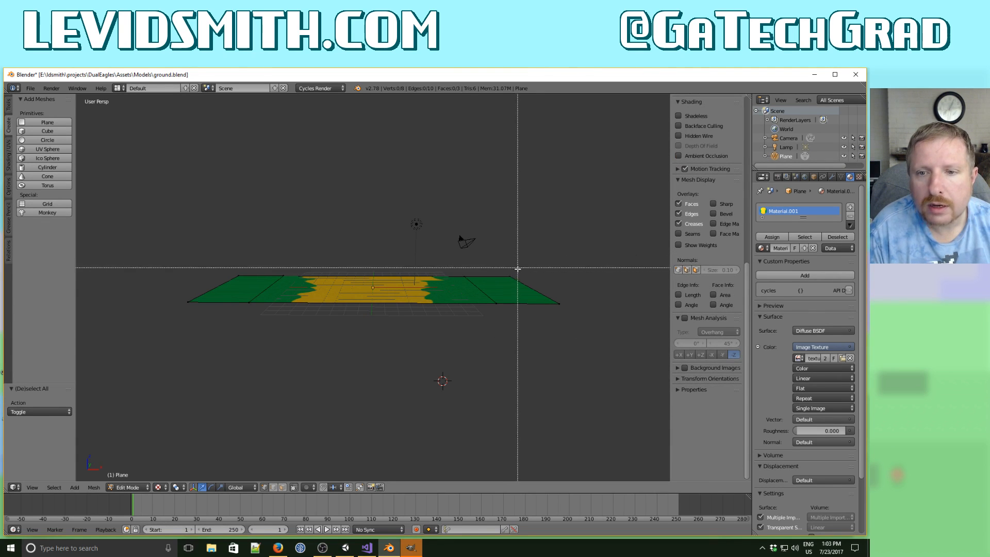
key("Escape")
Select the ground's two outermost side edges and raise them by 10 along the Z axis.
mouse_move(513, 266)
left_mouse_down("ctrl")
mouse_move(564, 334)
mouse_move(516, 269)
left_mouse_up("ctrl")
mouse_move(239, 266)
left_mouse_down("ctrl")
mouse_move(206, 325)
mouse_move(244, 260)
left_mouse_up("ctrl")
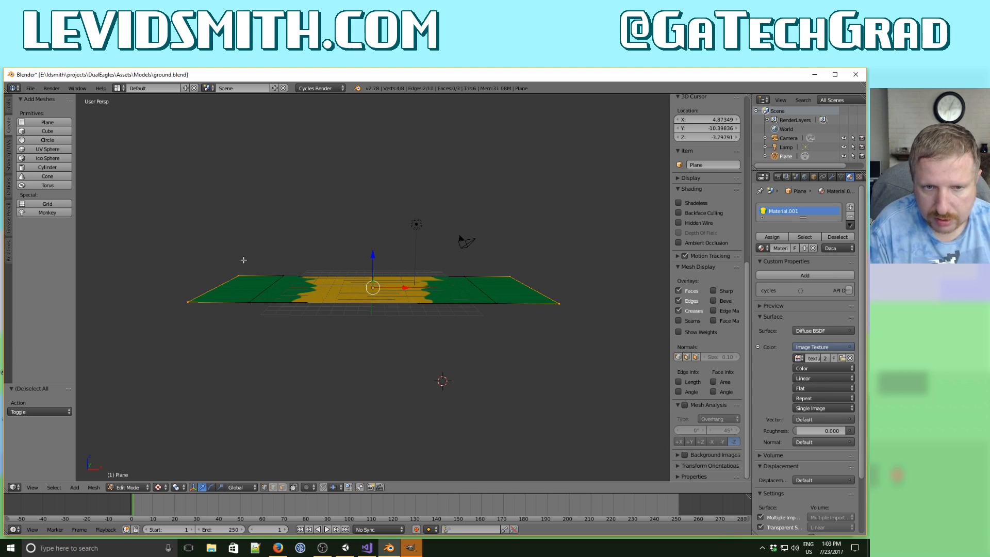
key("g")
key("z")
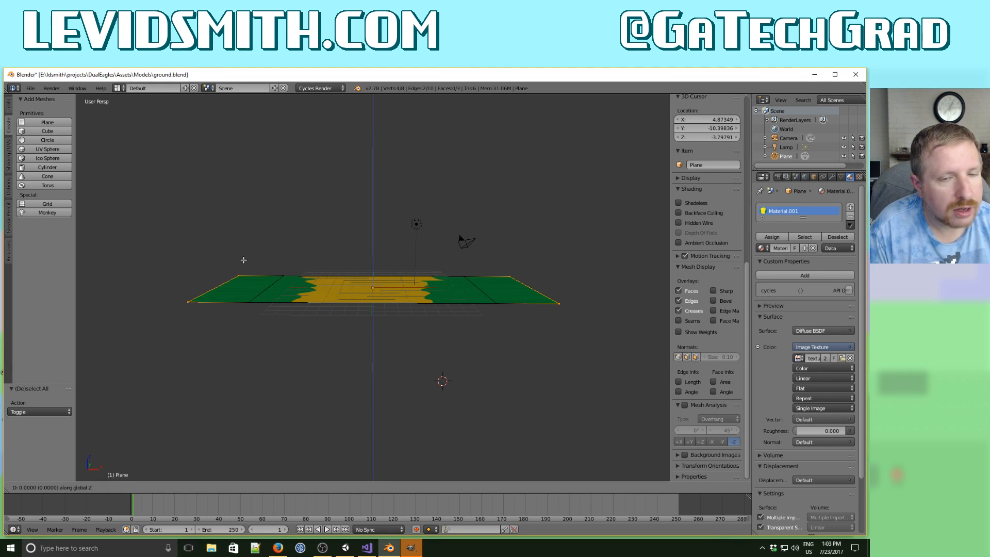
type("4")
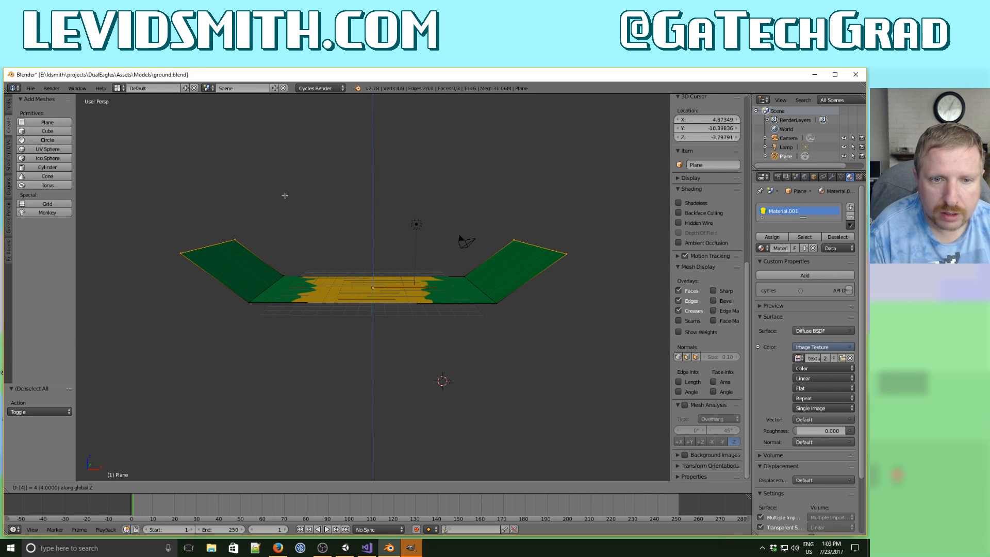
key("BackSpace")
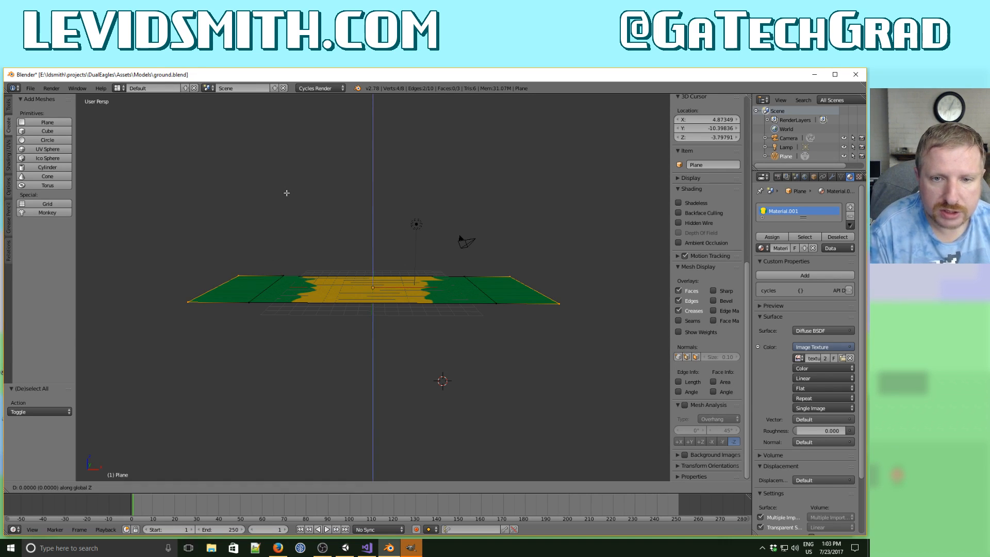
type("1")
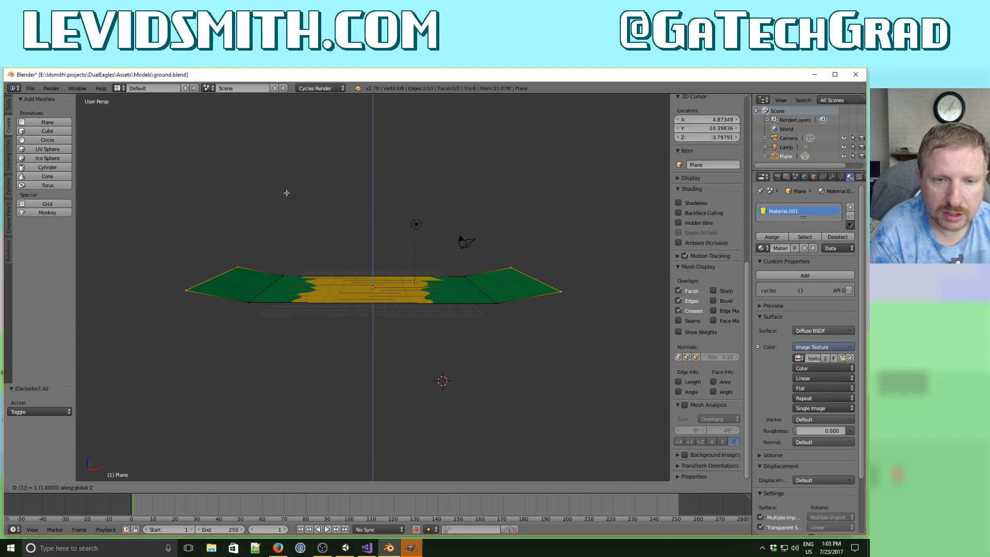
type("0")
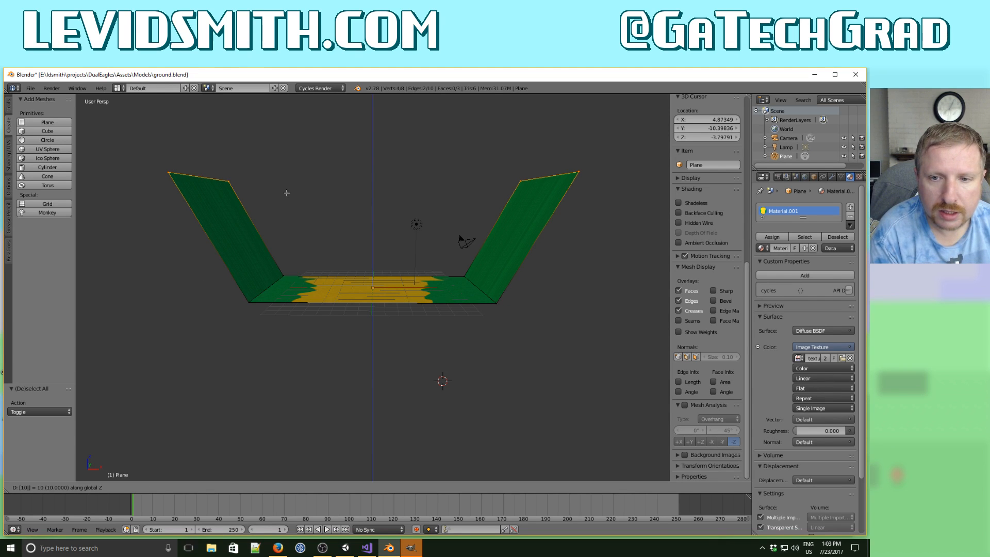
key("Return")
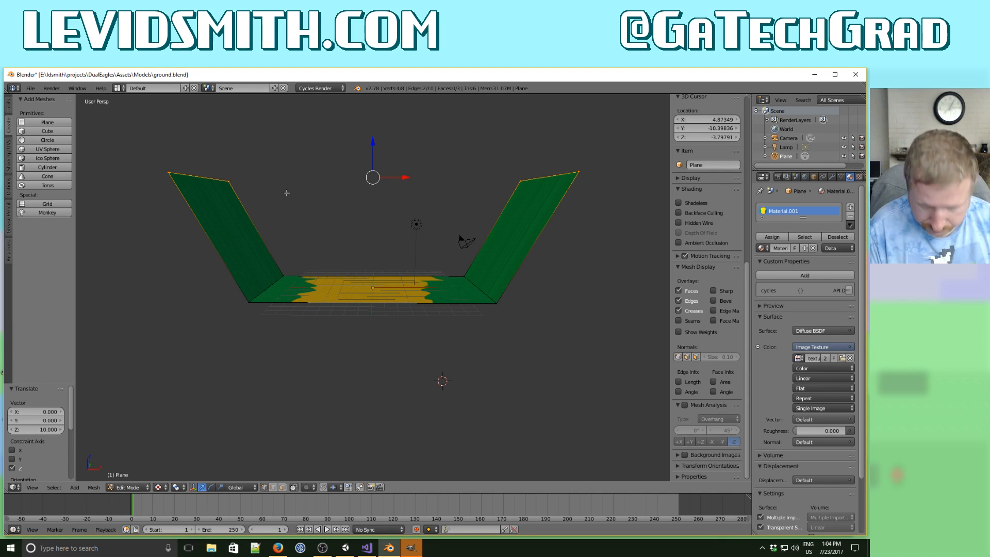
Switch to face selection in the top view and select only the two sloped side faces.
key("KP_1")
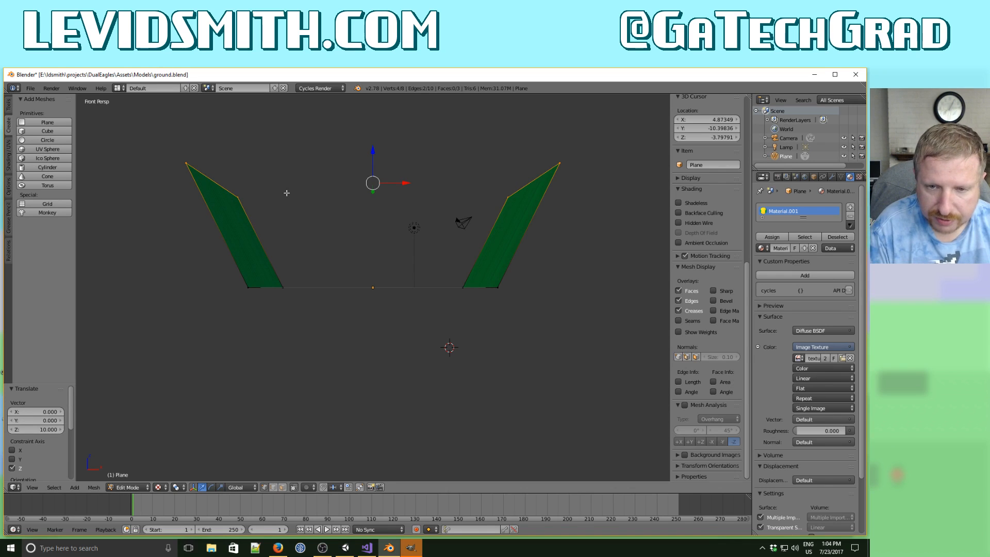
key("KP_7")
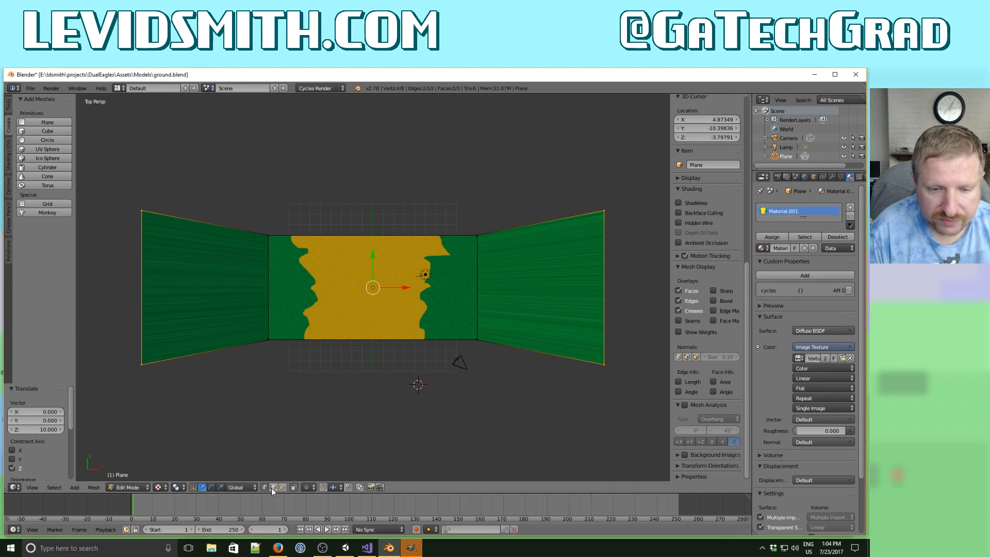
key("a")
right_click(229, 294)
right_click(546, 291, "shift")
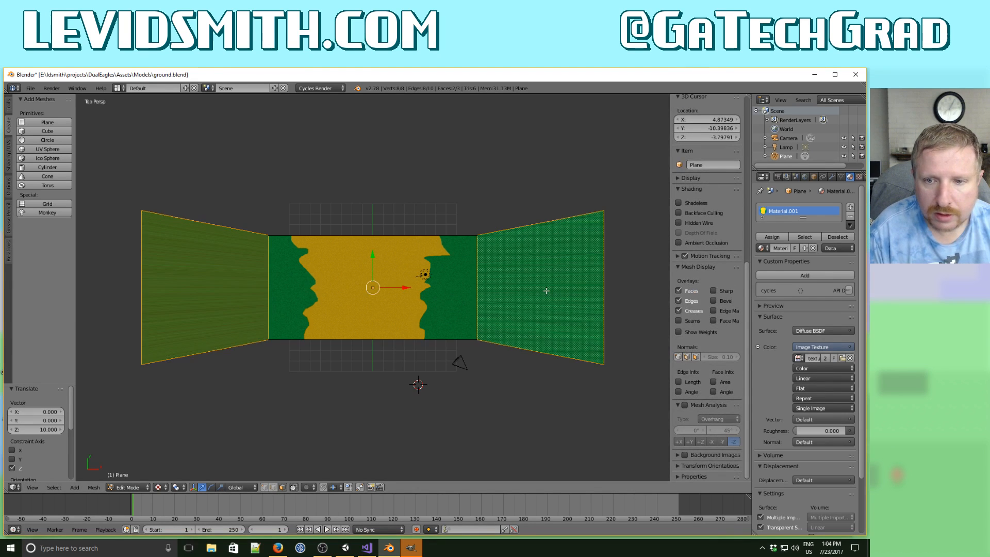
Switch to the UV Editing layout and unwrap the two side faces with Project From View from the top orthographic view.
left_click(118, 88)
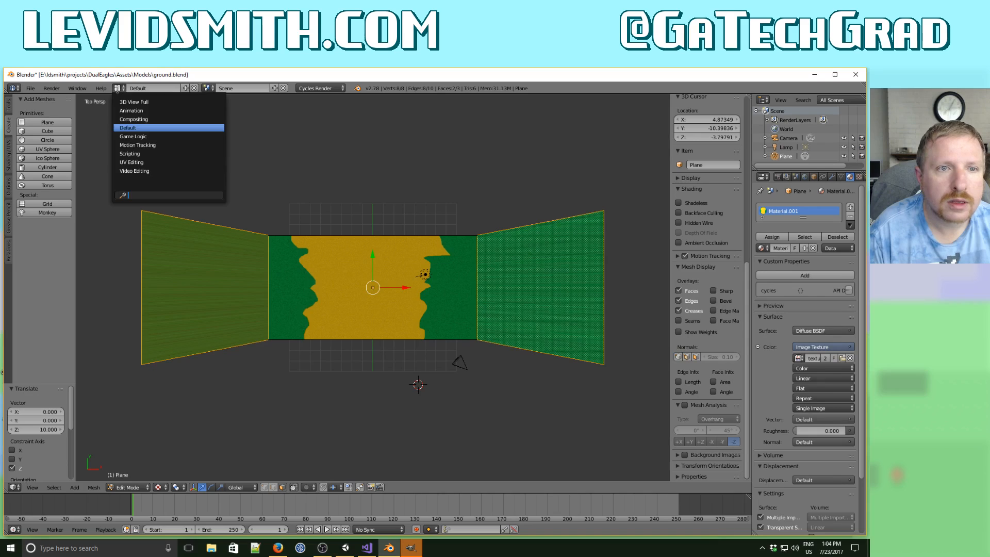
left_click(149, 162)
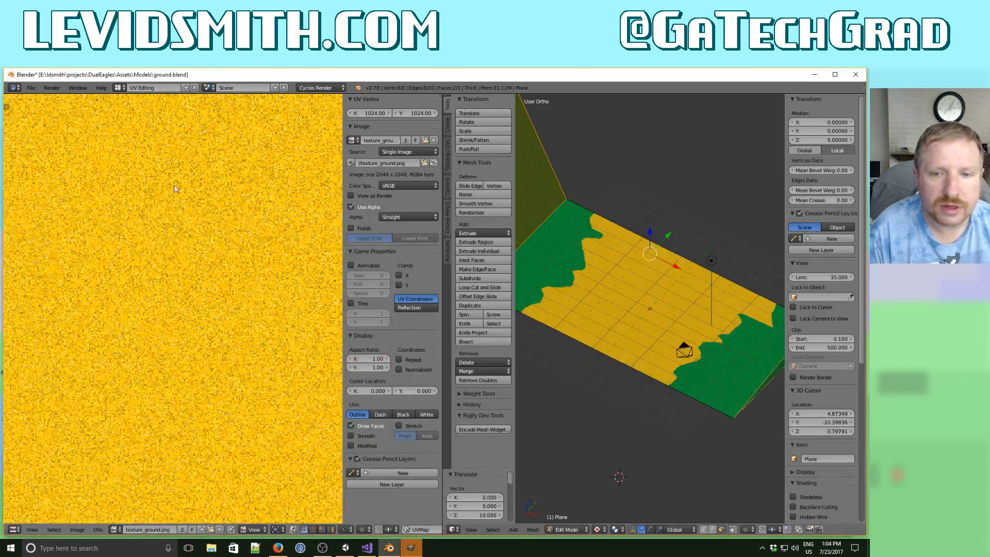
scroll(212, 239, "down", 2)
scroll(214, 242, "down", 2)
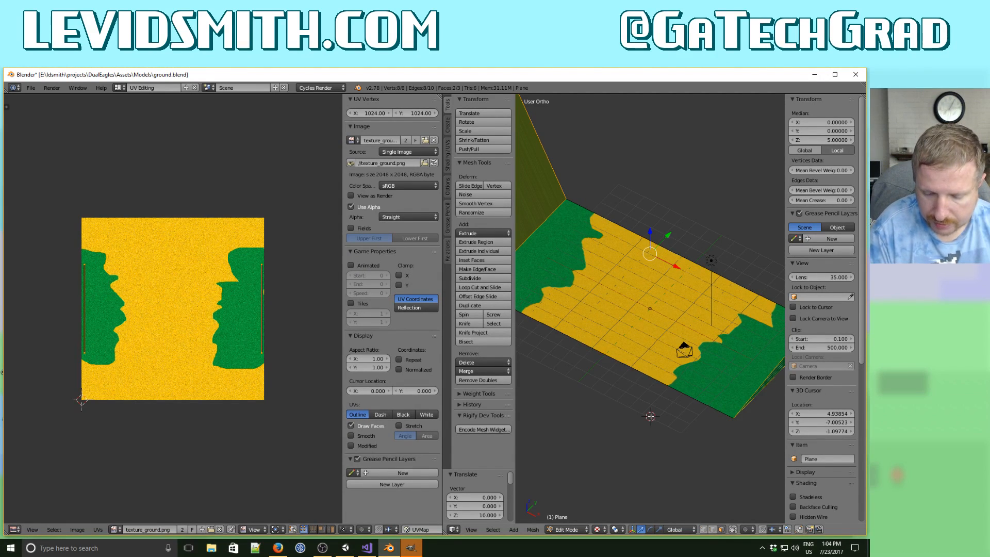
key("KP_1")
key("KP_7")
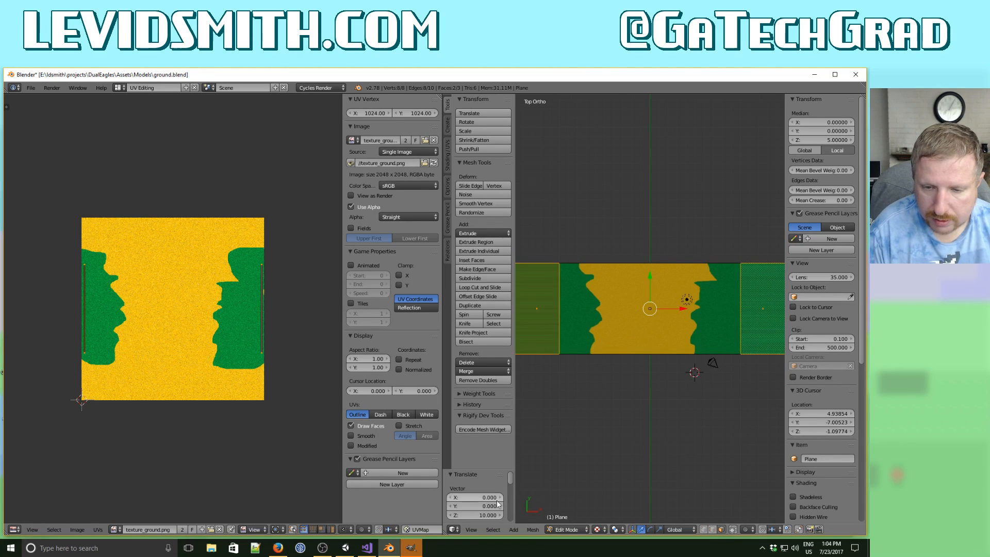
left_click(526, 530)
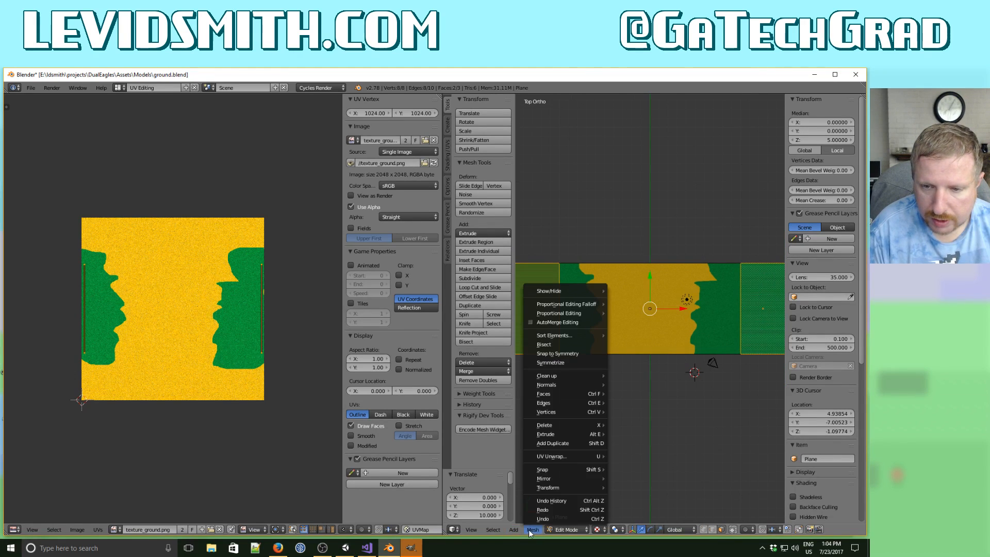
mouse_move(548, 456)
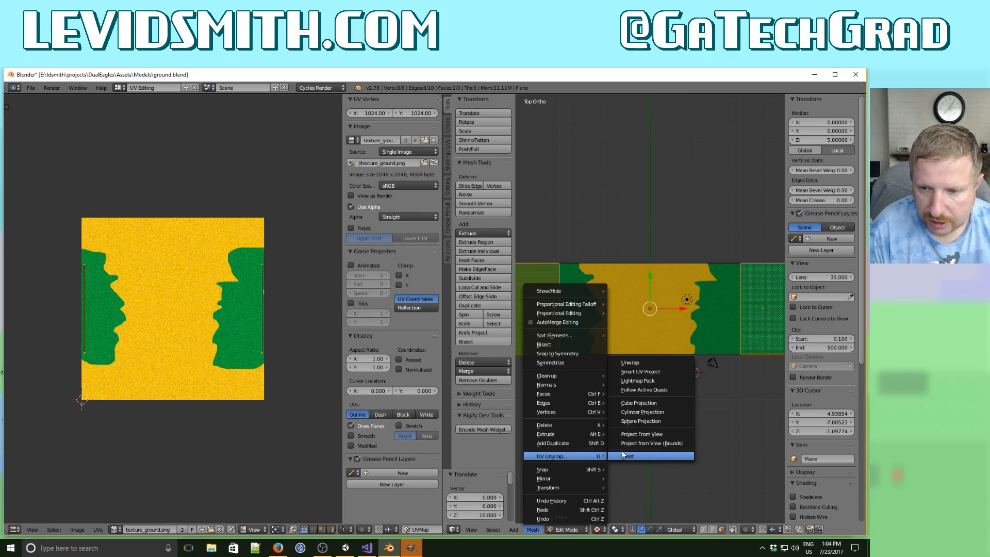
left_click(629, 434)
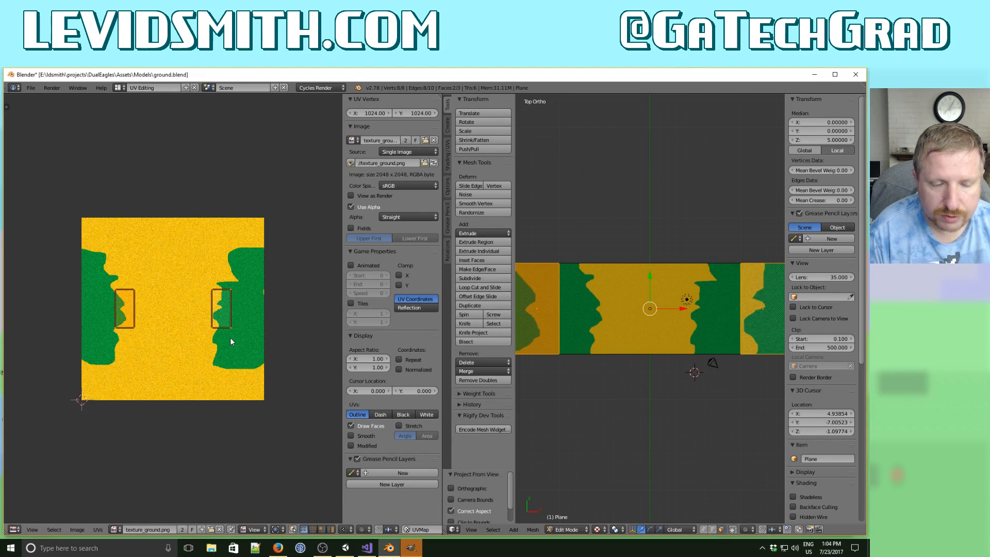
Enlarge both side-face UV islands, and shift the right one by about -1.168 along X onto the left one.
key("s")
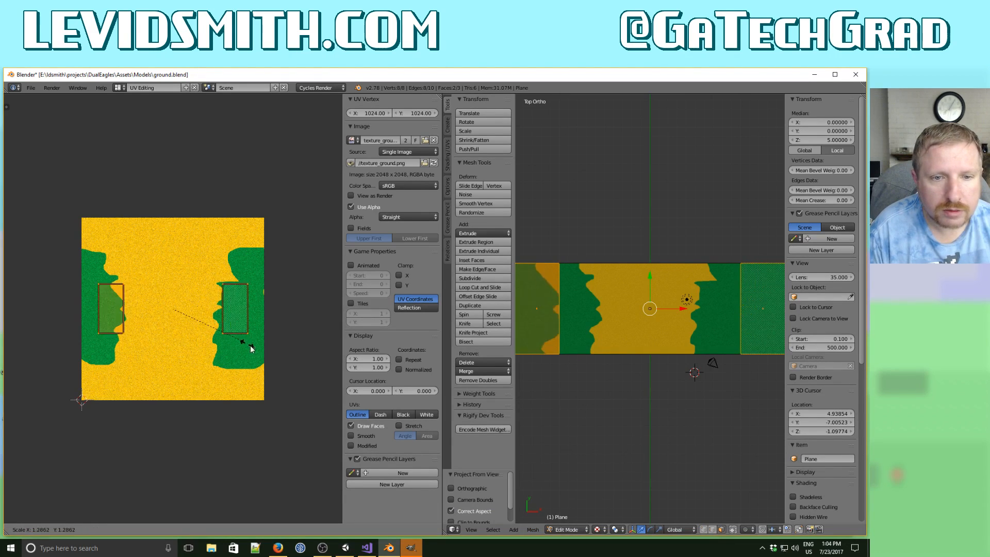
left_click(291, 379)
key("a")
key("b")
left_click_drag(244, 236, 320, 367)
key("g")
key("x")
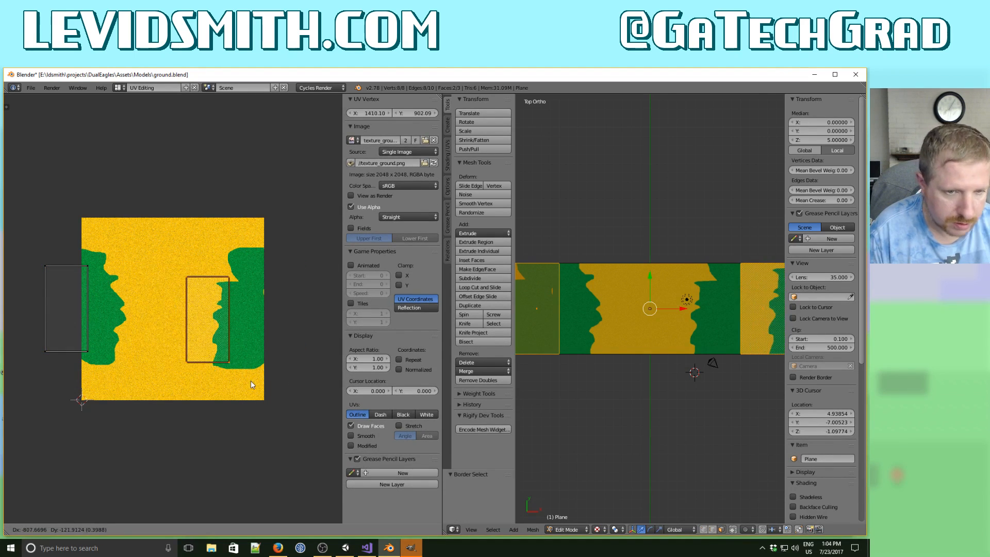
left_click(109, 373)
Select both overlapping UV islands and move them about 0.561 in X and -0.072 in Y onto the central sand area.
key("g")
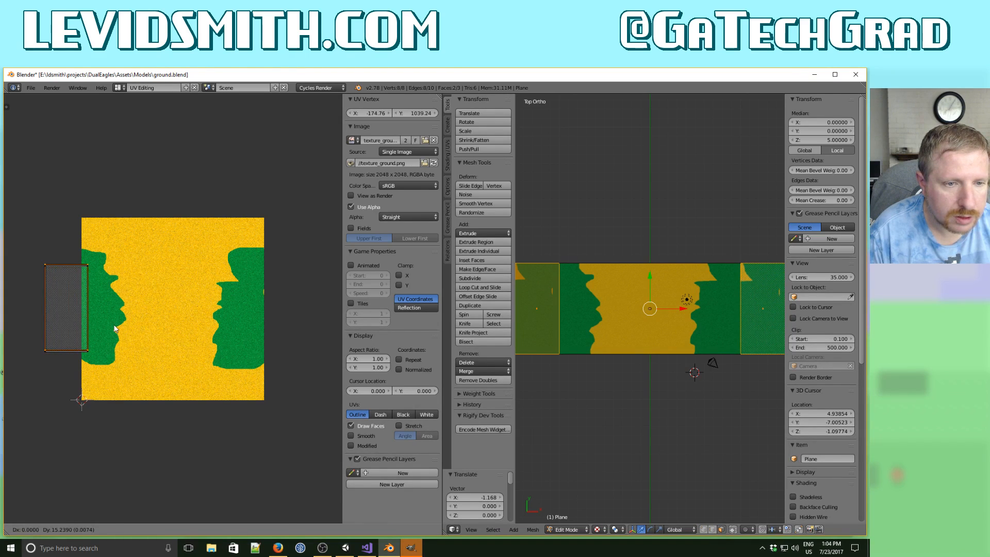
key("Escape")
key("b")
left_click_drag(30, 250, 112, 364)
key("g")
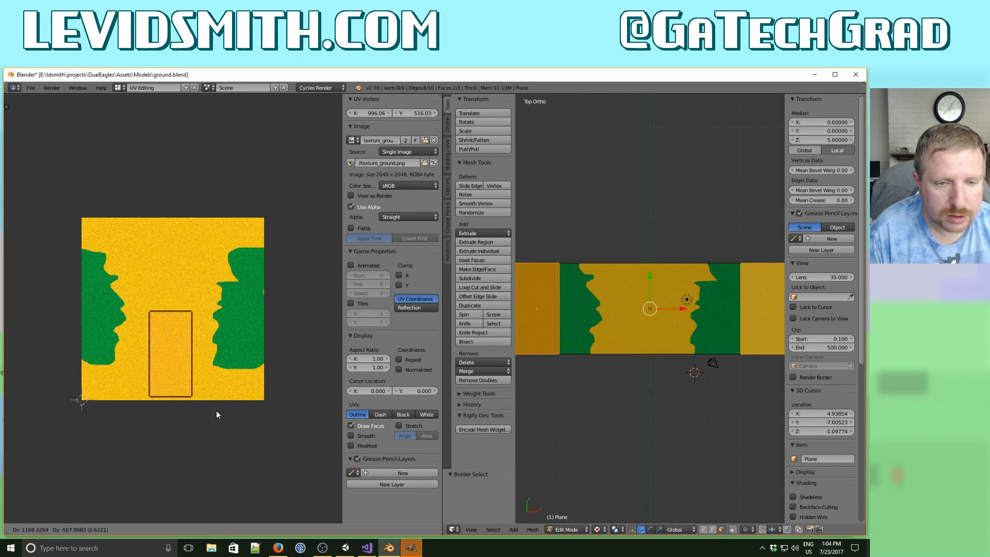
left_click(215, 382)
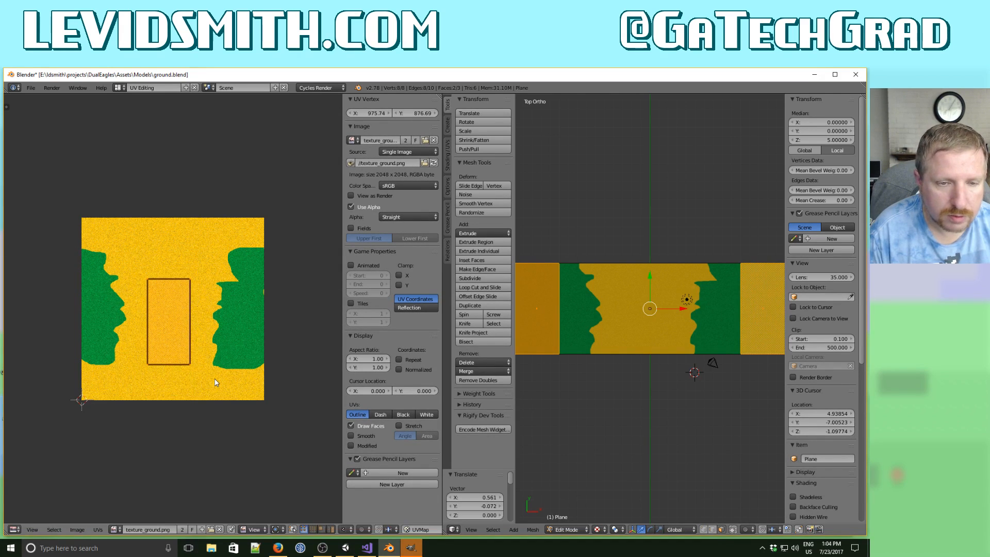
Rotate the overlapping UV islands 90° and move them about -0.196 in X and 0.449 in Y to the texture's upper-left area.
type("r90")
key("Return")
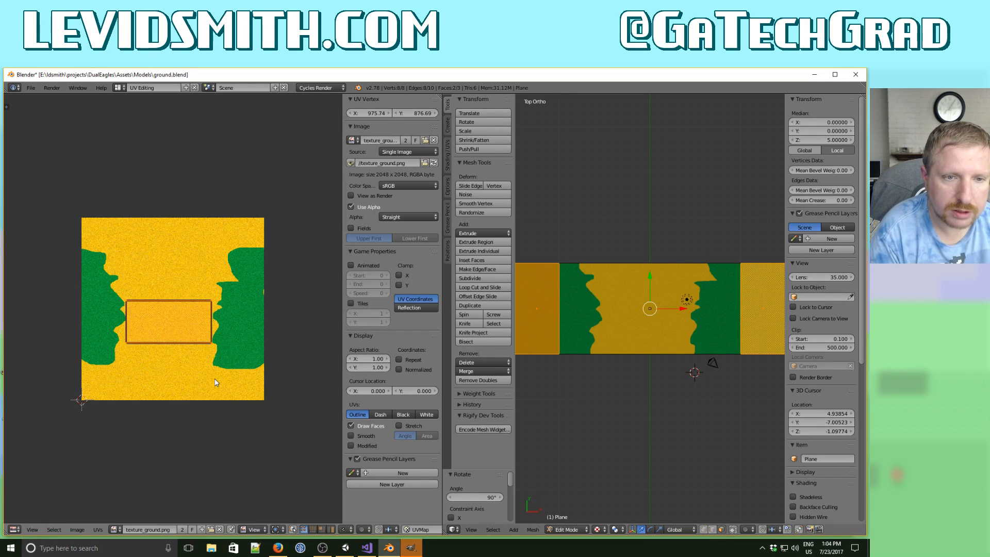
key("g")
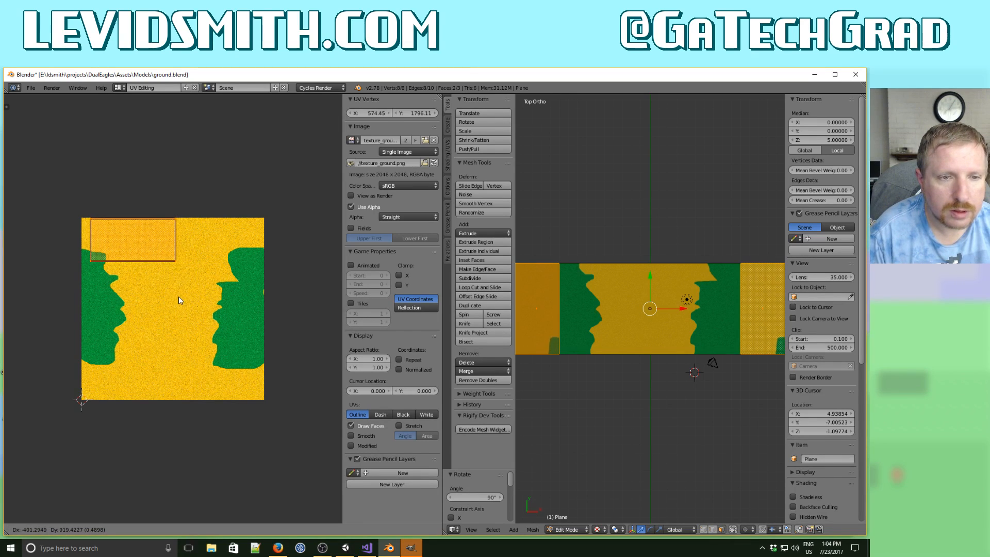
left_click(179, 299)
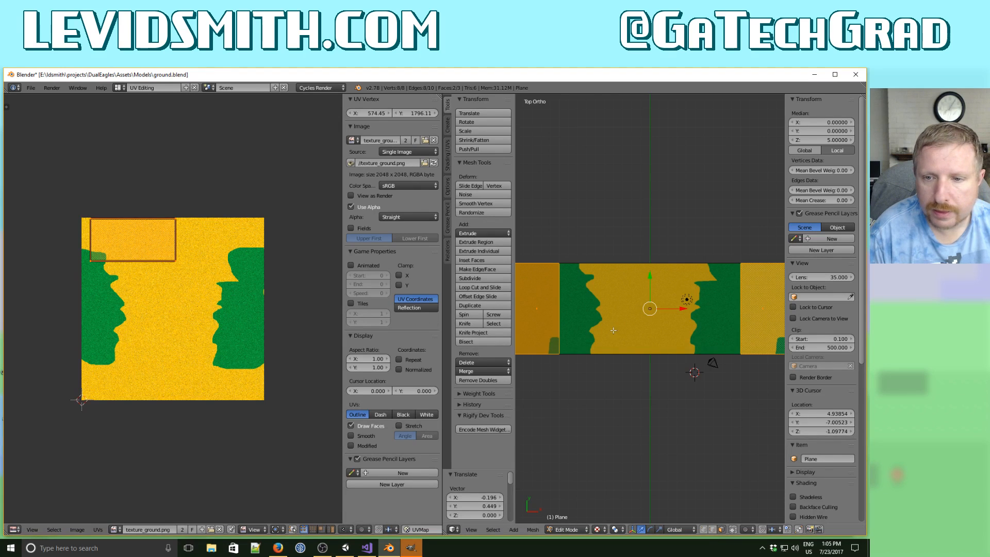
Select all of the mesh's faces and export their UV layout over the existing layout_ground.png.
key("a")
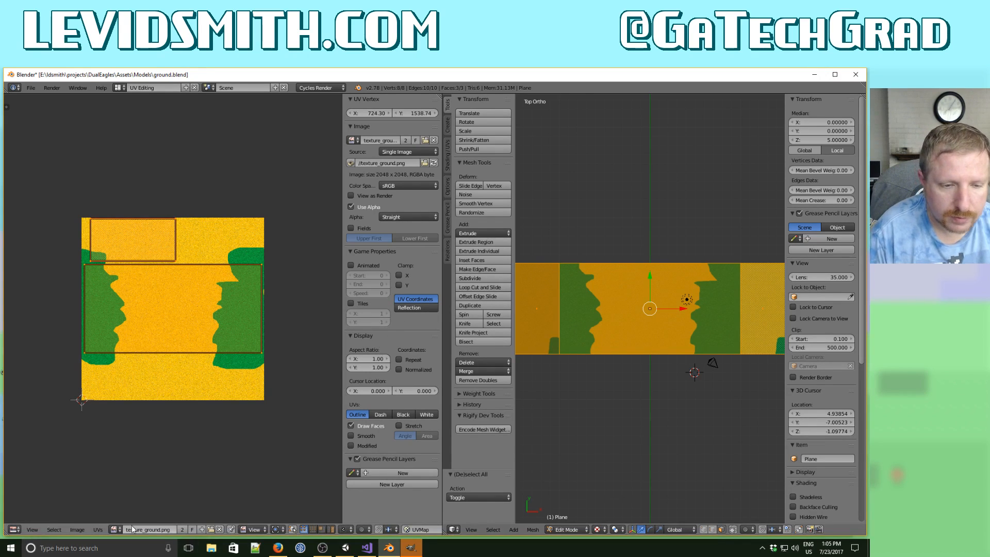
left_click(77, 531)
mouse_move(96, 529)
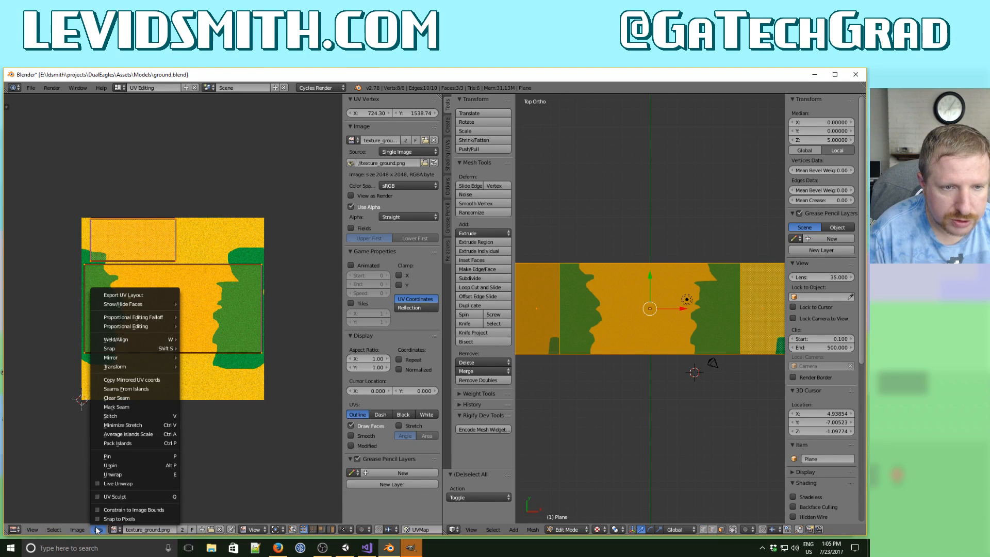
left_click(130, 296)
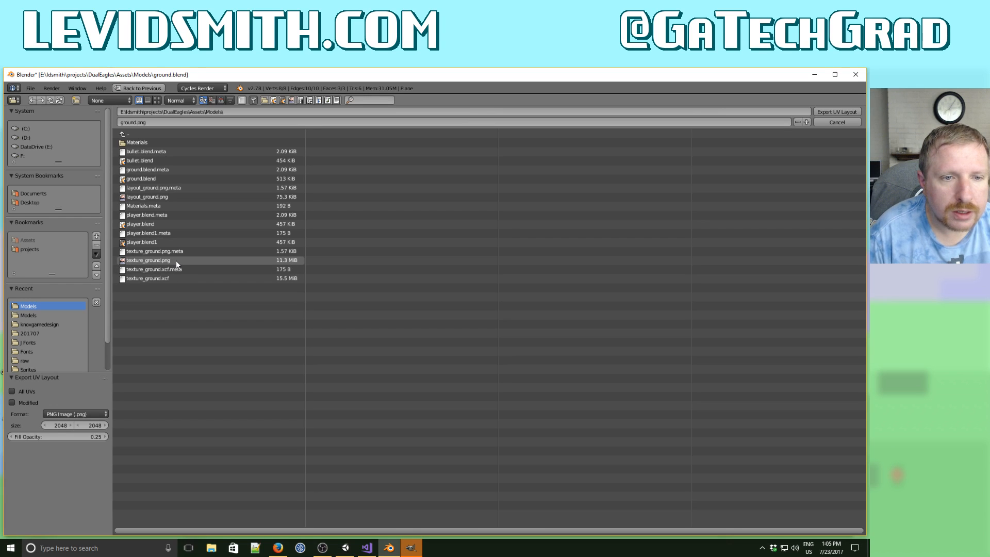
left_click(172, 196)
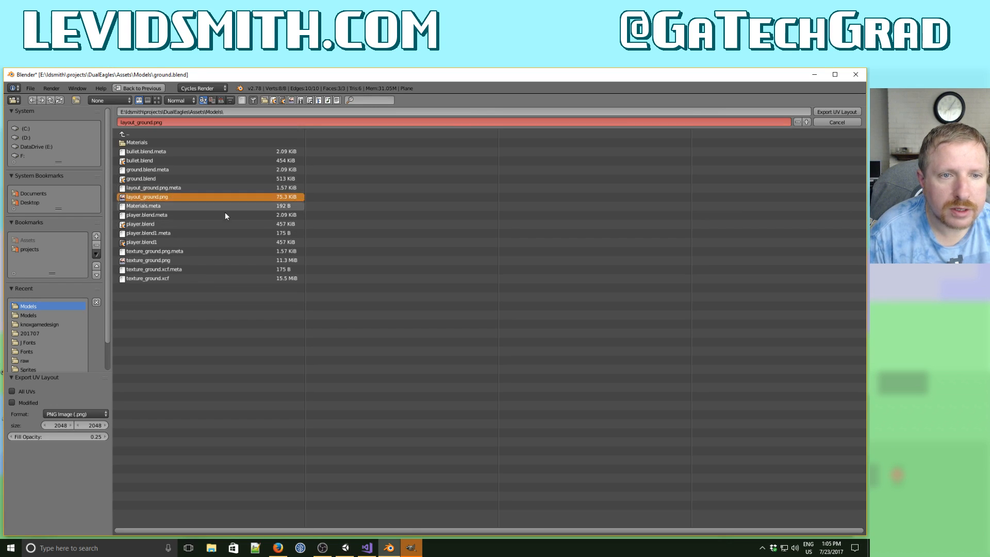
left_click(848, 111)
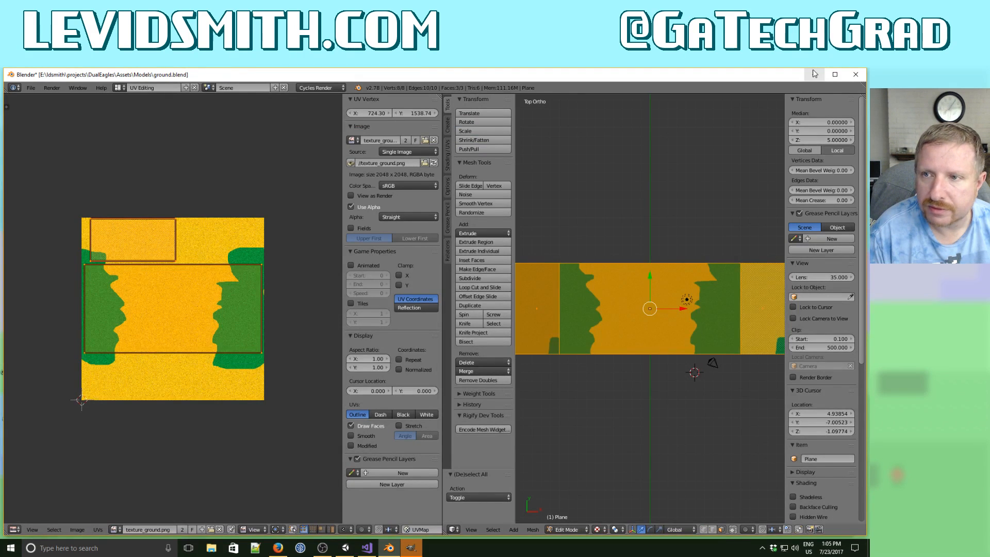
Switch to GIMP and open the recently used layout_ground.png.
left_click(813, 74)
left_click(12, 111)
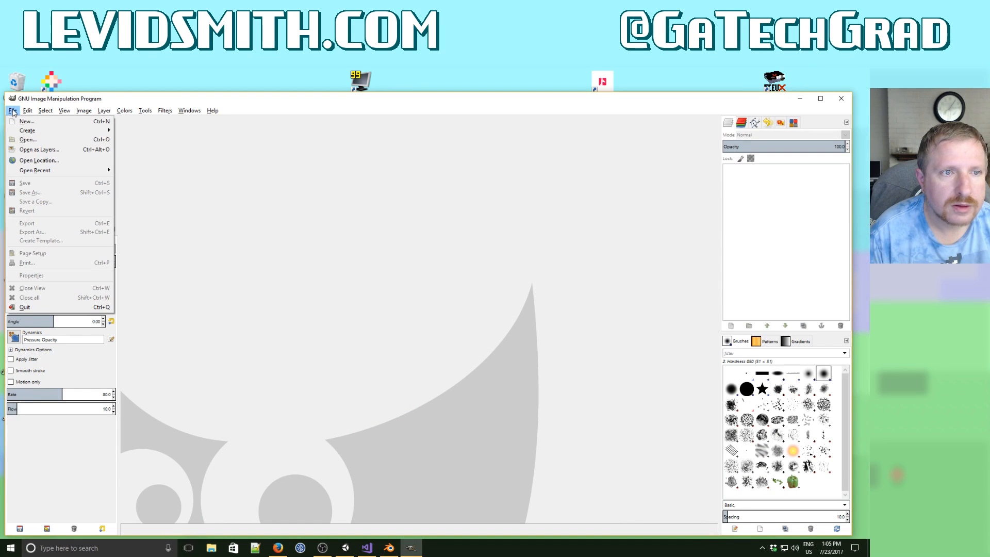
mouse_move(39, 172)
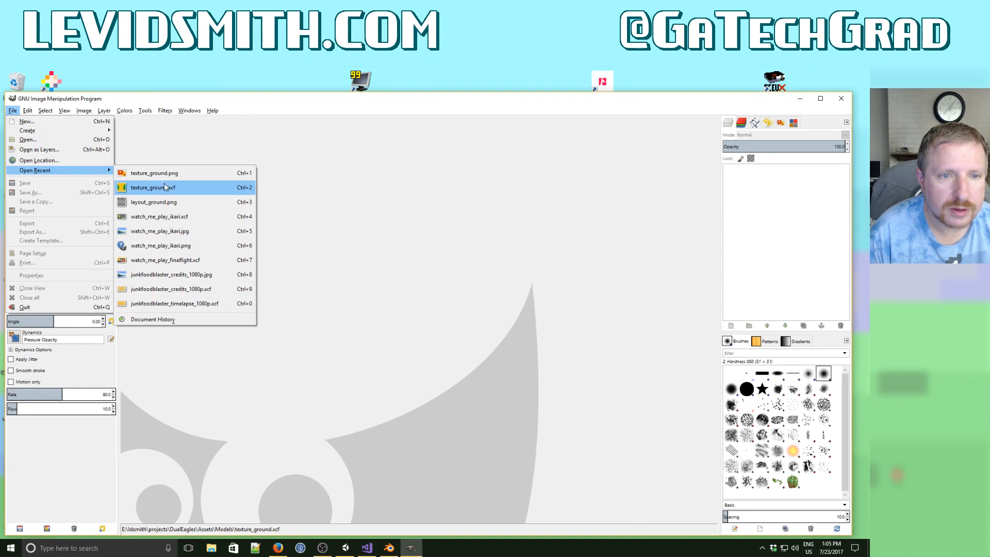
left_click(165, 201)
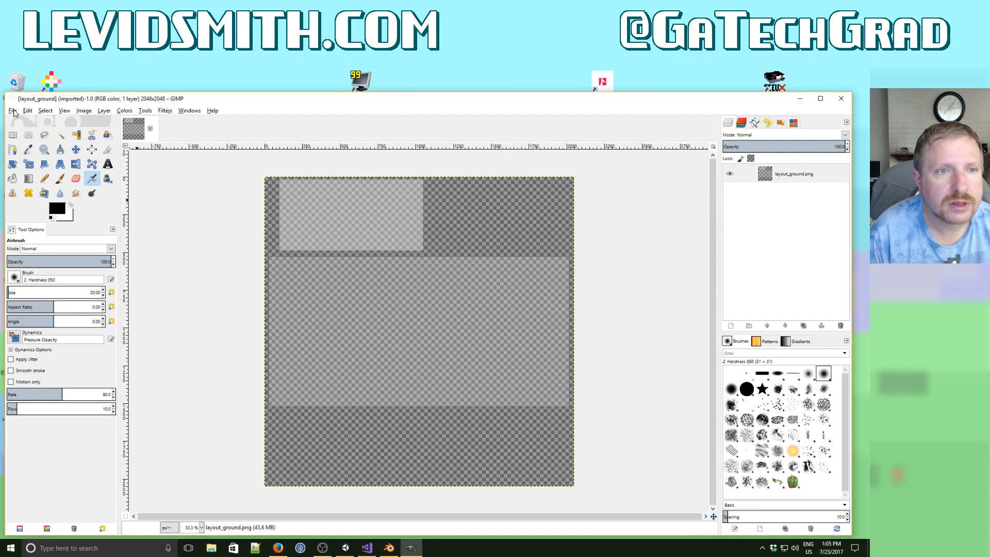
left_click(13, 111)
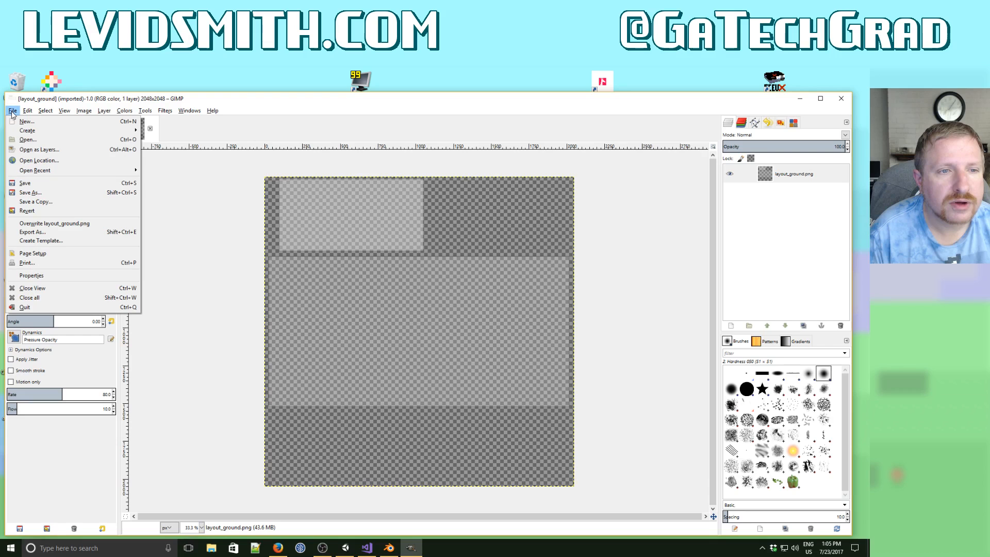
left_click(28, 140)
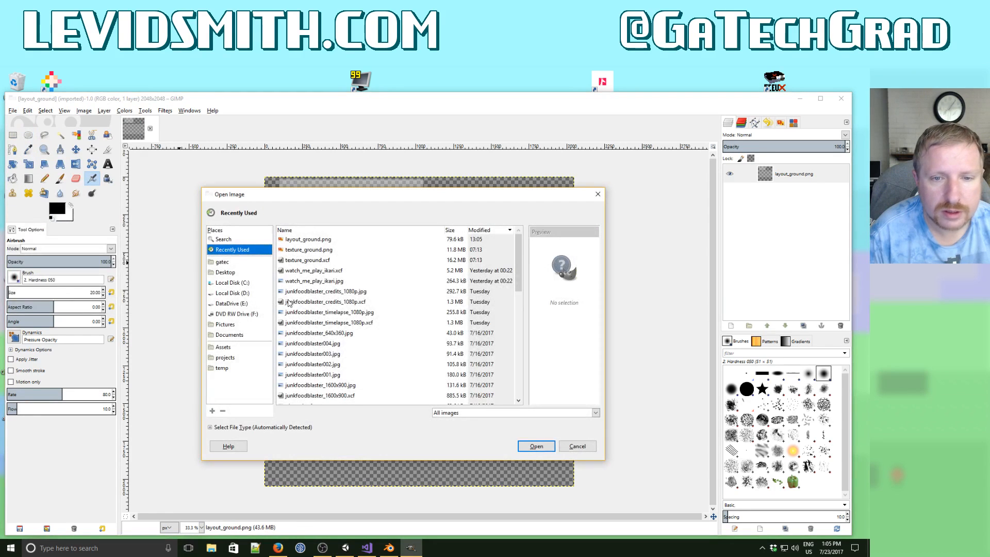
key("Escape")
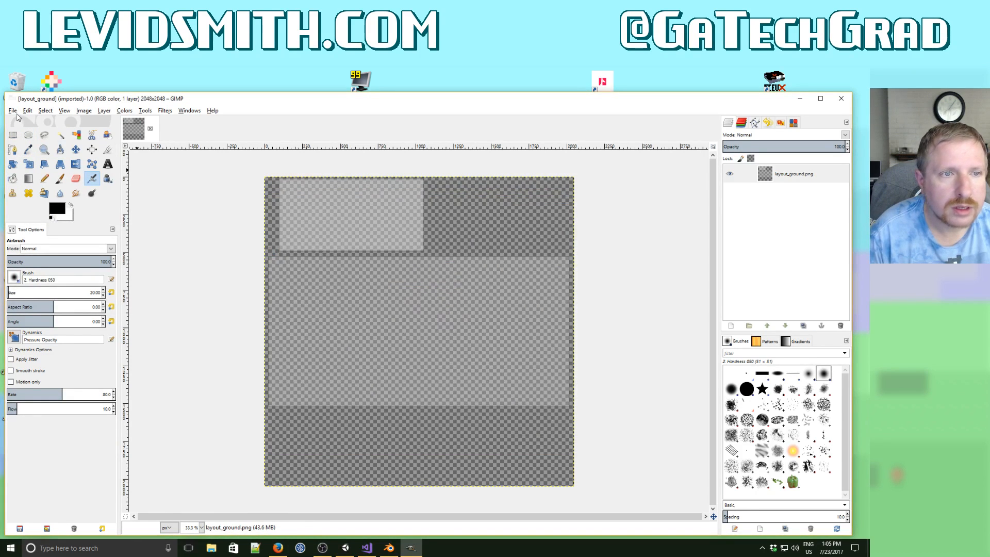
Open the recently used texture_ground.xcf alongside the layout image.
left_click(13, 111)
mouse_move(52, 170)
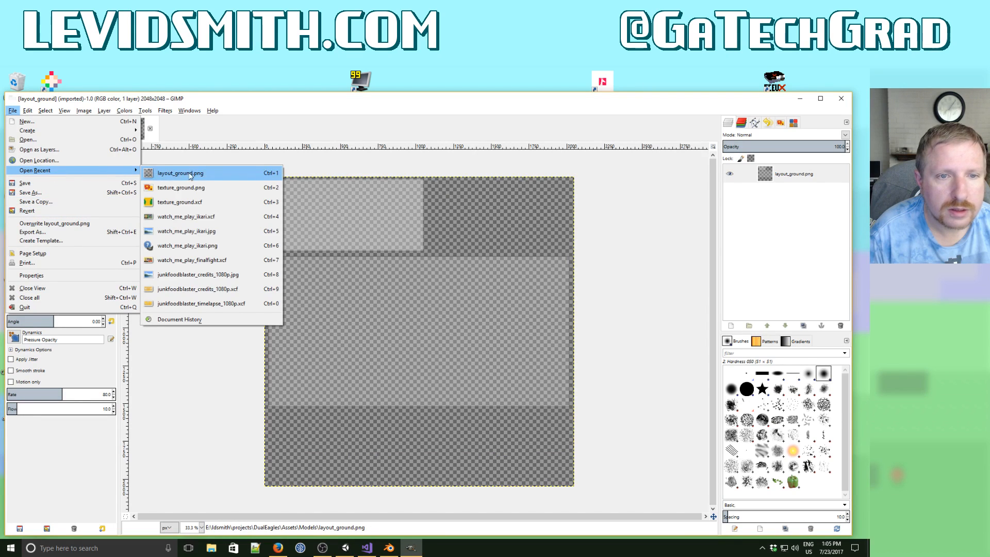
left_click(194, 202)
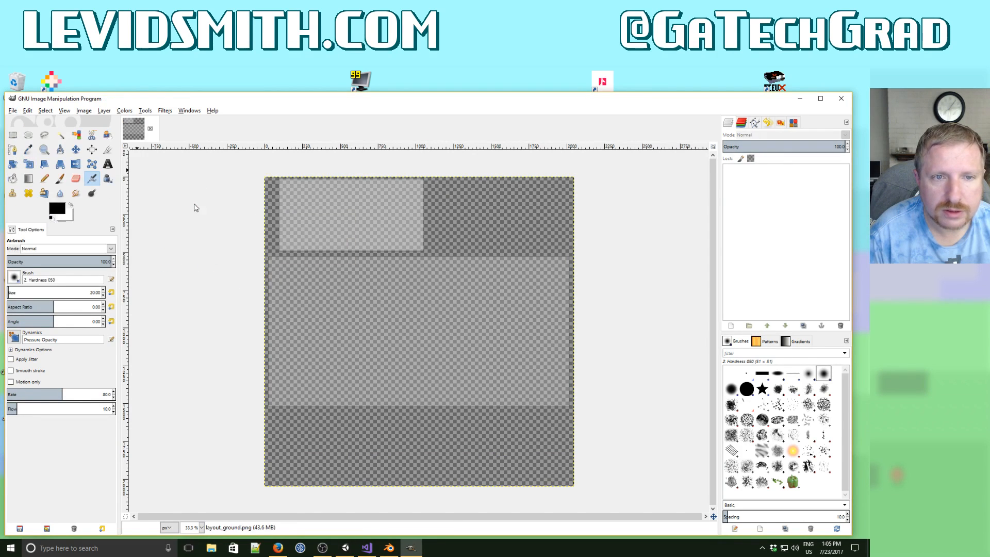
Copy the entire layout_ground.png image and paste it onto the layout_ground.png layer of texture_ground.xcf.
left_click(142, 132)
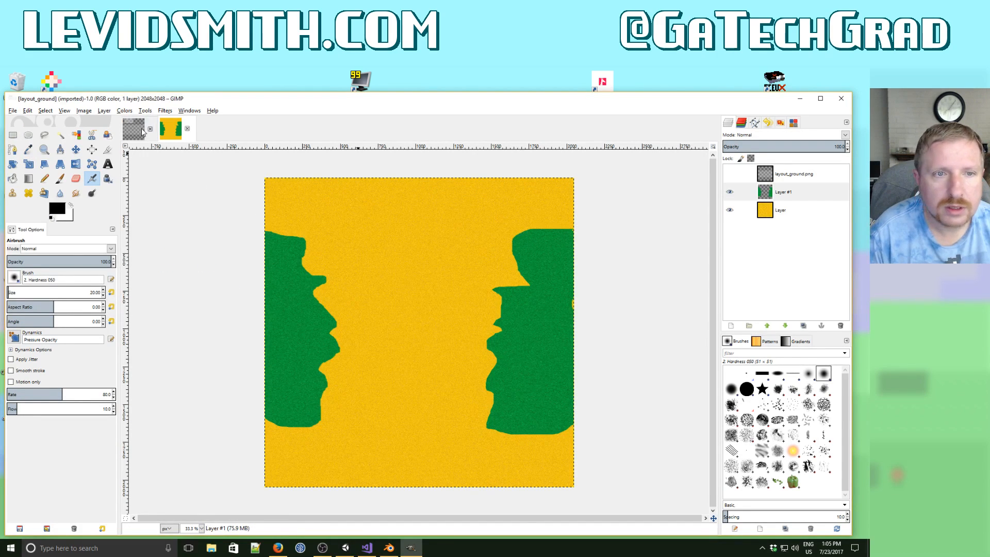
key("ctrl+a")
key("ctrl+c")
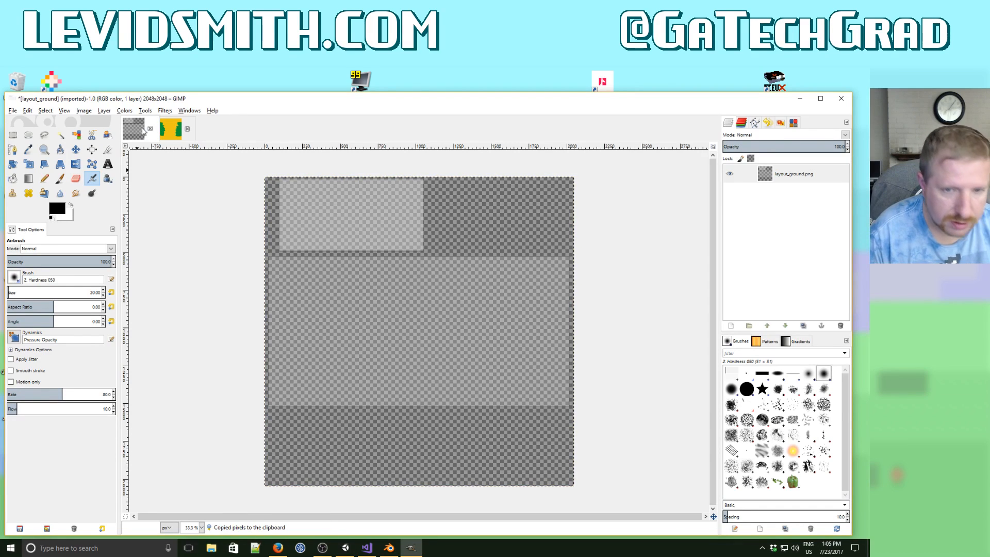
left_click(171, 129)
left_click(777, 177)
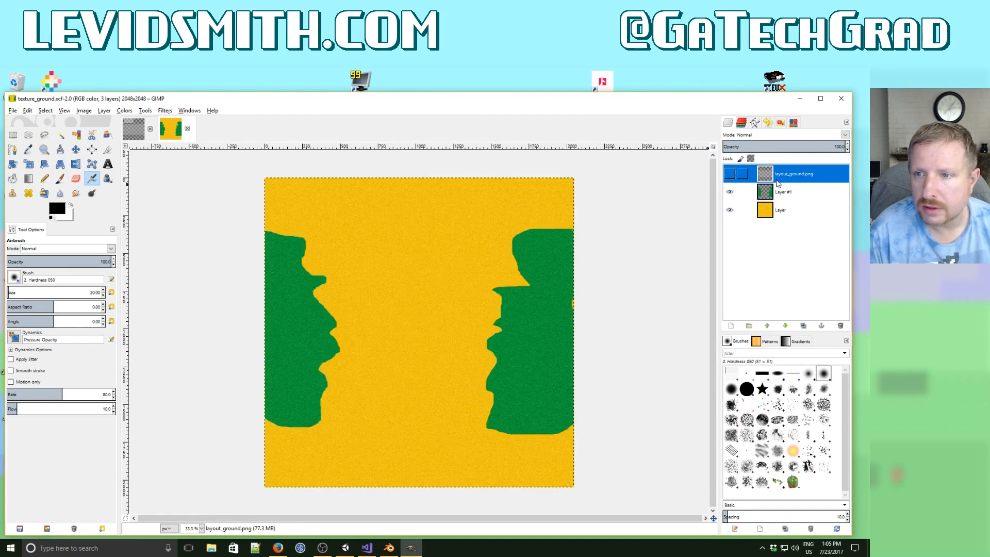
key("ctrl+v")
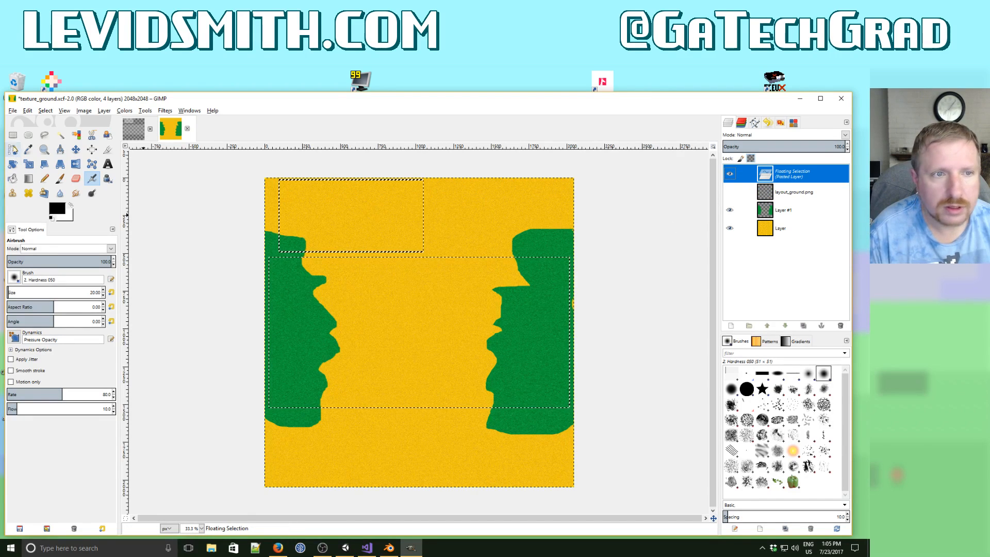
Anchor the pasted layout into the layout_ground.png layer and make that layer visible.
left_click(13, 134)
left_click(224, 230)
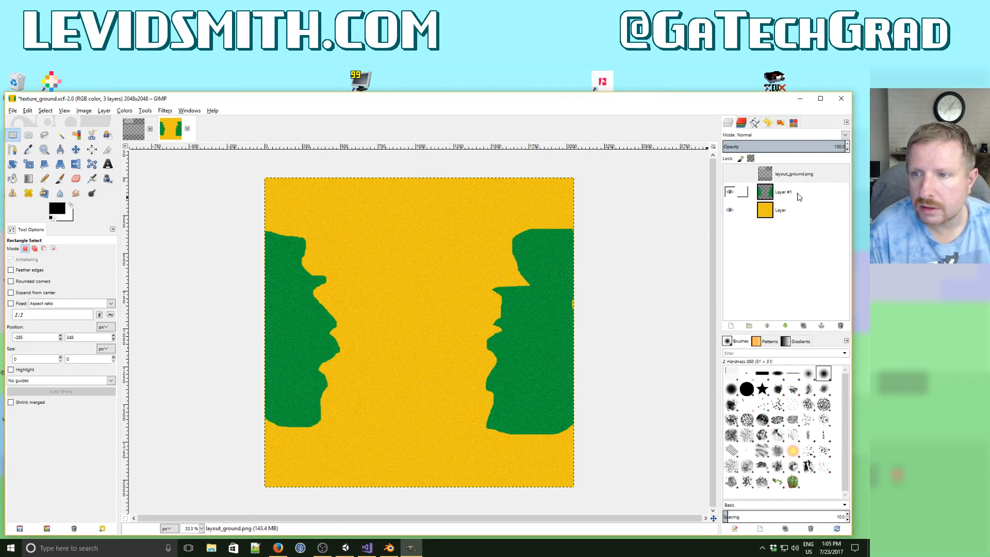
left_click(729, 174)
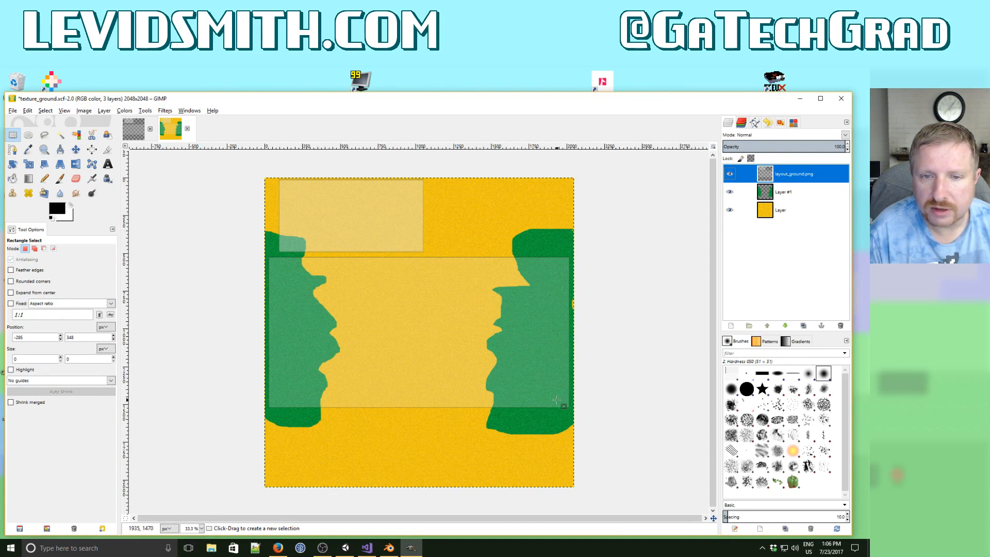
Select a rectangle about 2253 × 618 px over the texture's top strip and set the foreground color to medium gray.
left_click(14, 138)
left_click_drag(241, 162, 580, 253)
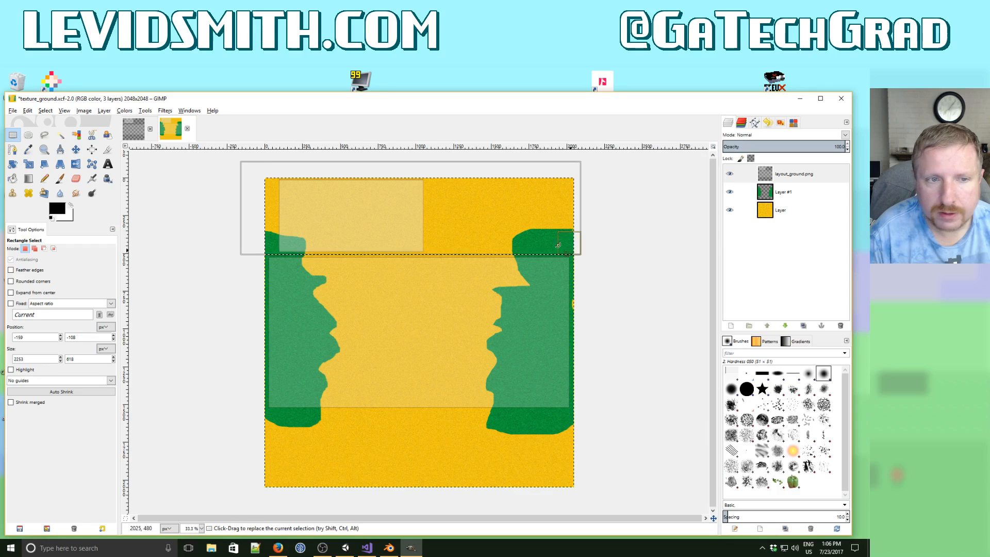
left_click(57, 208)
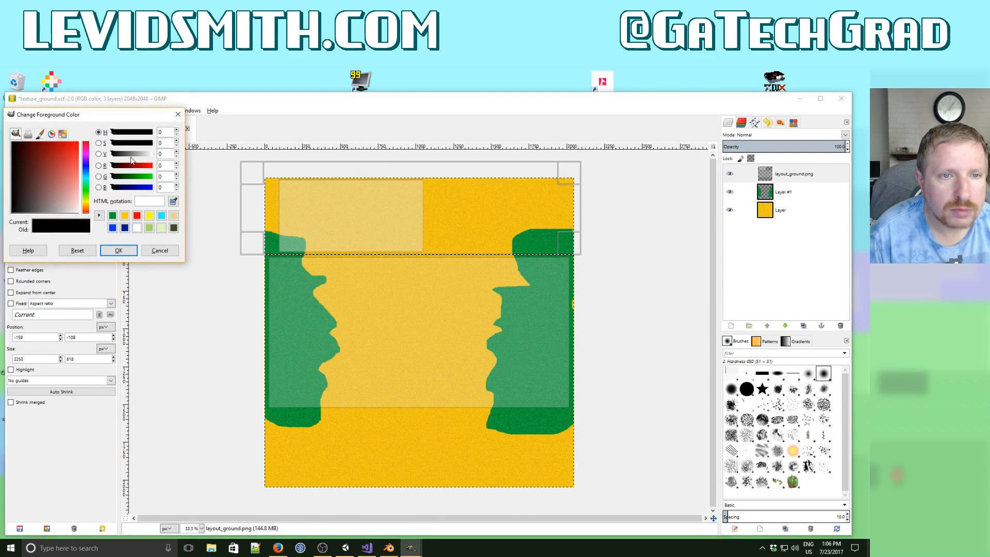
left_click_drag(131, 157, 138, 155)
left_click(119, 250)
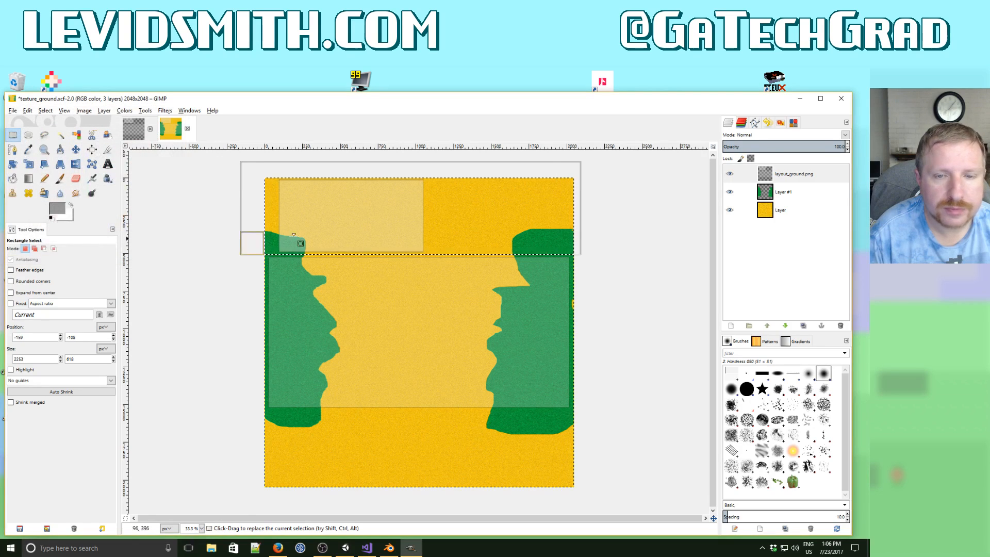
Add a new transparent layer and place it directly below the layout_ground.png layer.
right_click(338, 223)
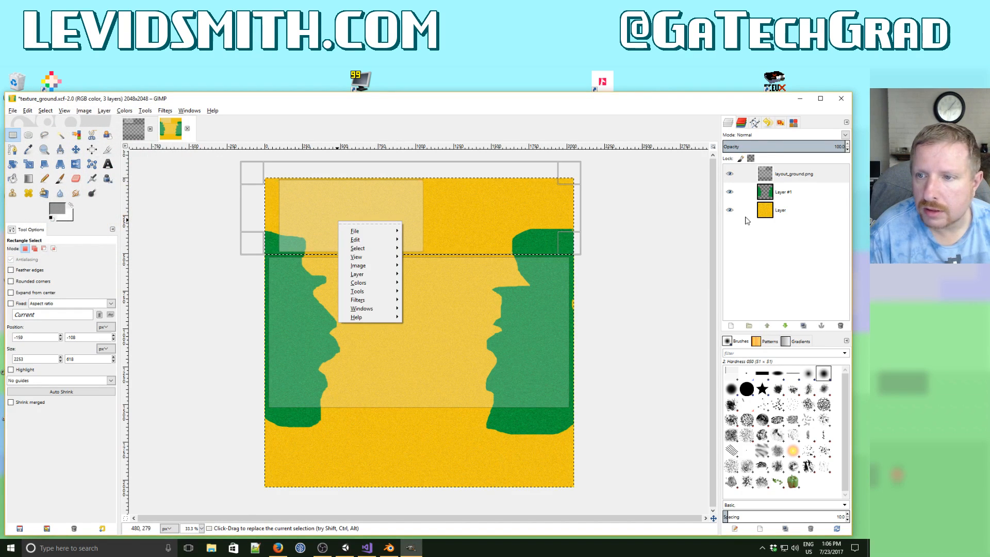
key("Escape")
left_click(731, 325)
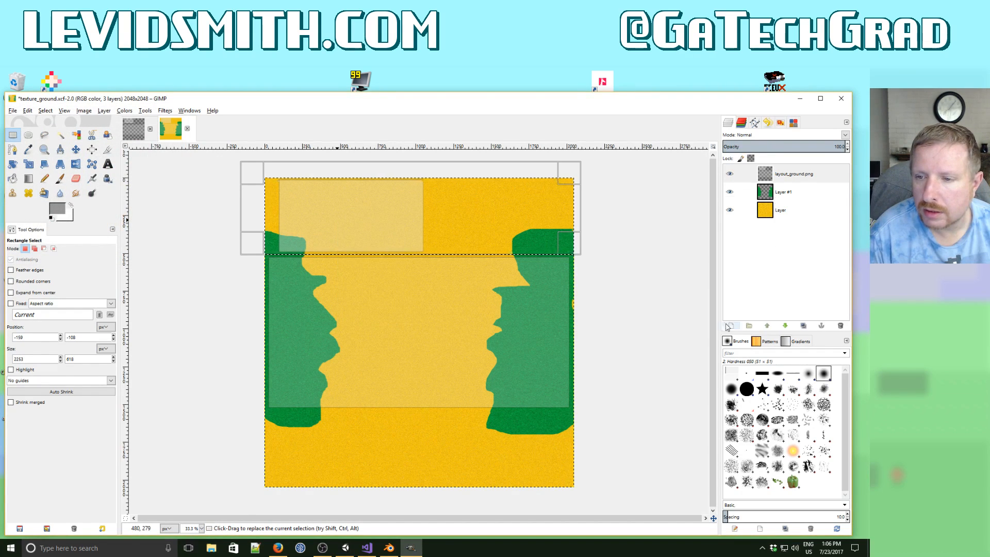
left_click(735, 394)
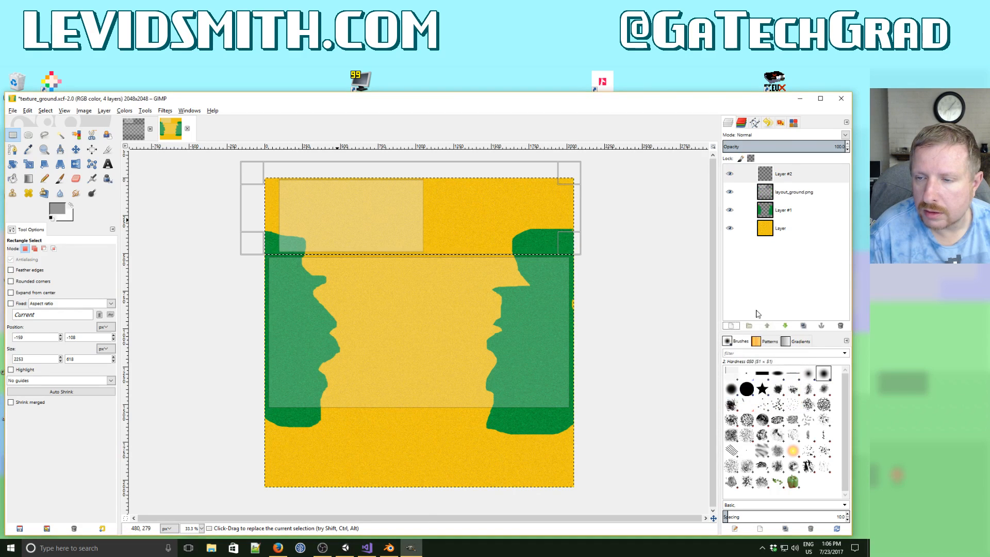
left_click(785, 326)
Fill the selected top strip on the new layer with the gray foreground color.
right_click(336, 212)
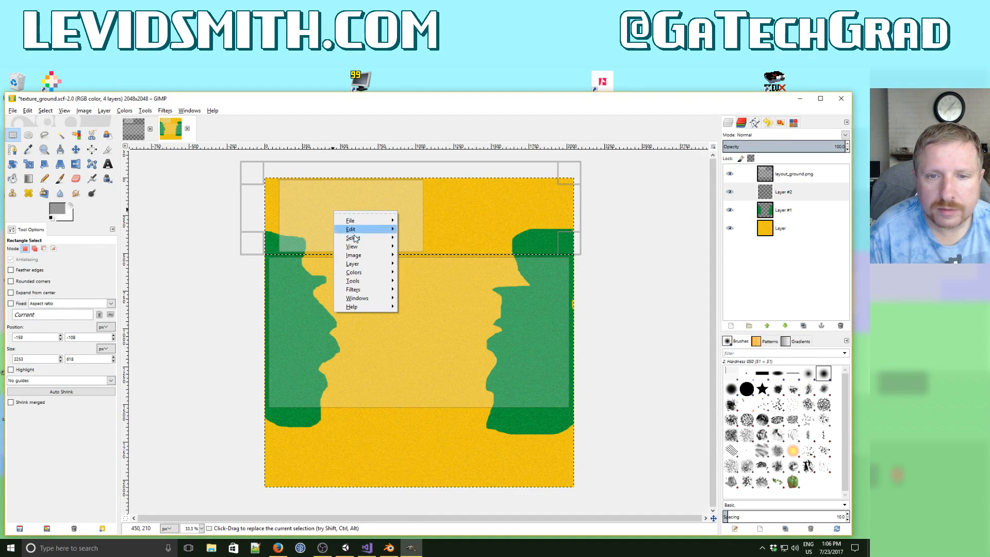
mouse_move(353, 235)
left_click(449, 356)
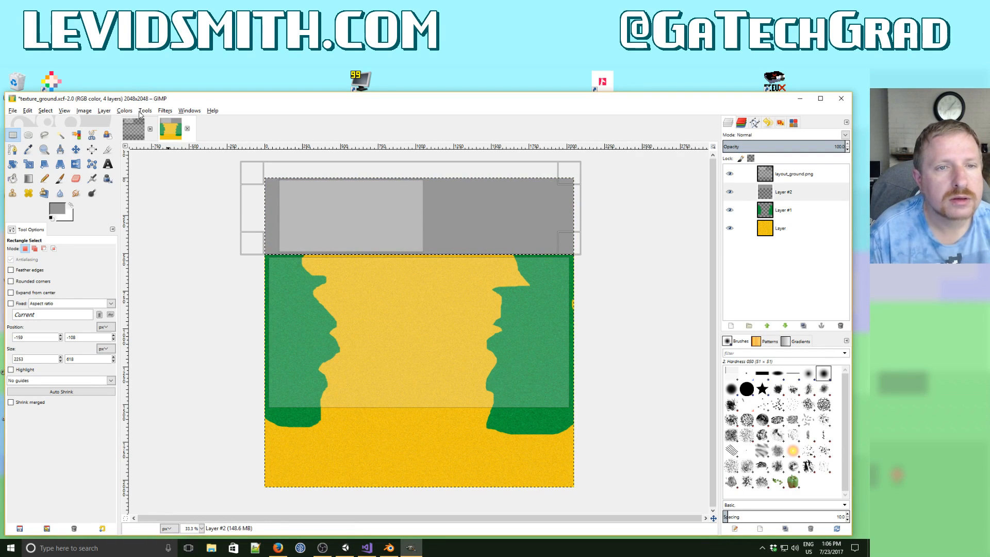
Apply HSV Noise to the gray strip with an increased Value setting.
left_click(165, 110)
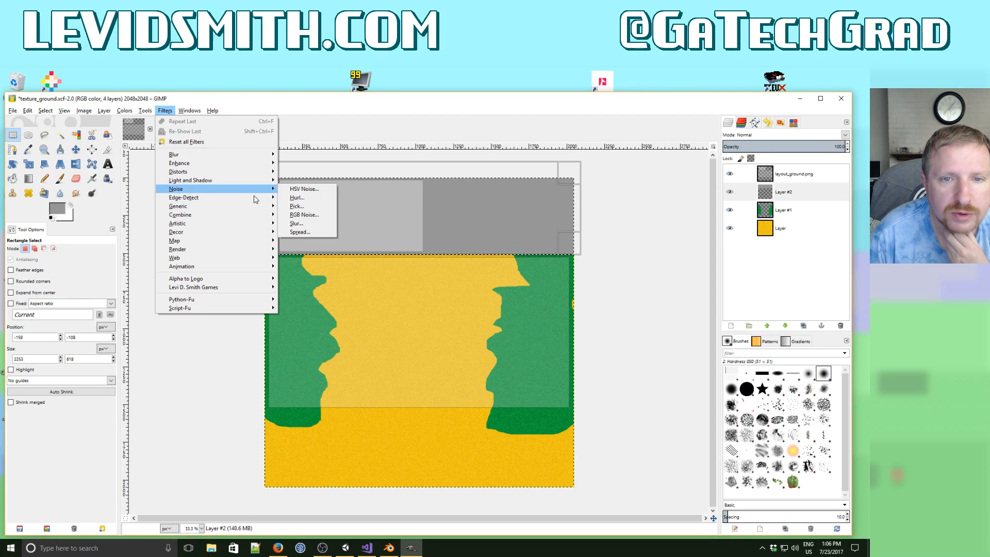
left_click(309, 190)
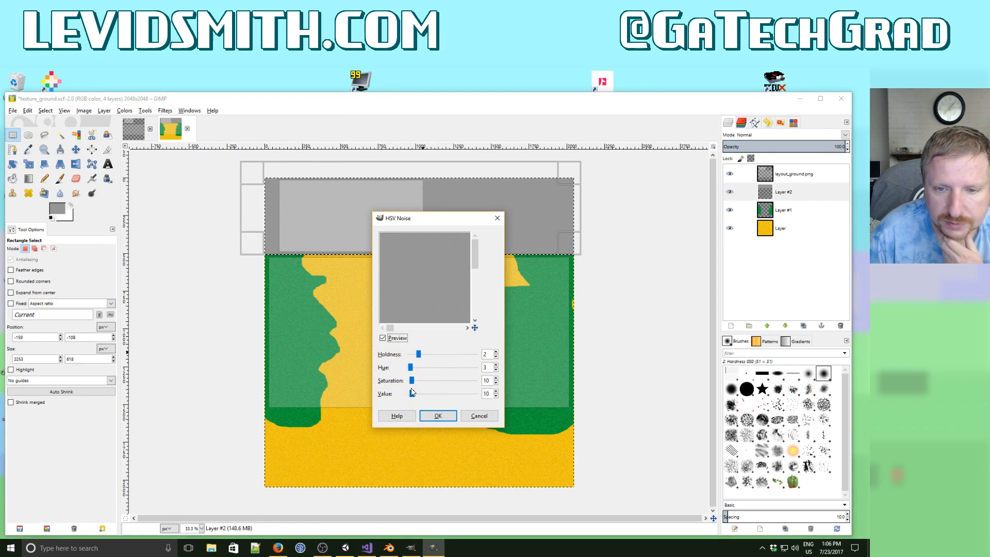
left_click_drag(413, 382, 439, 395)
left_click(438, 416)
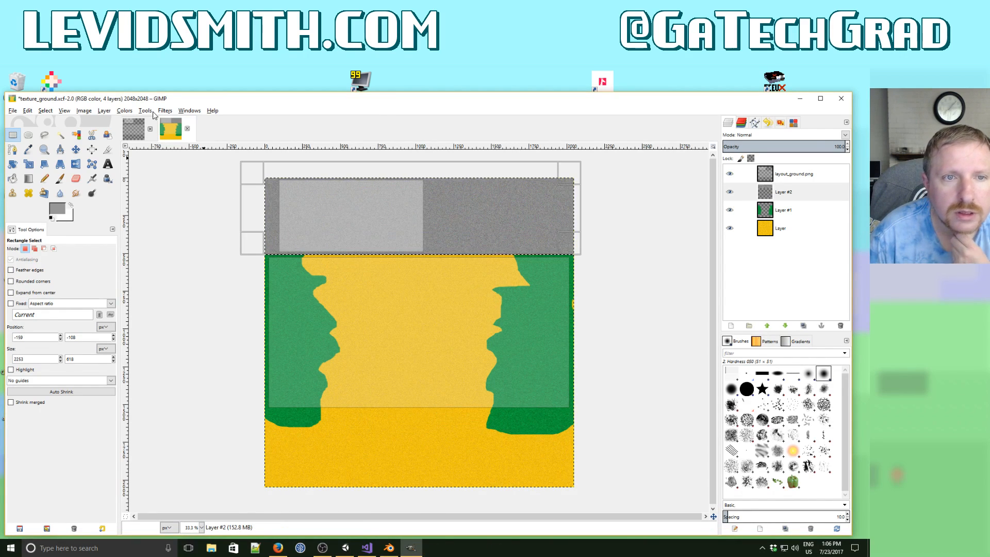
Apply the Mosaic filter to the strip with hexagon tiles, tile size 15, height 4, spacing 1 and neatness 0.65.
left_click(165, 111)
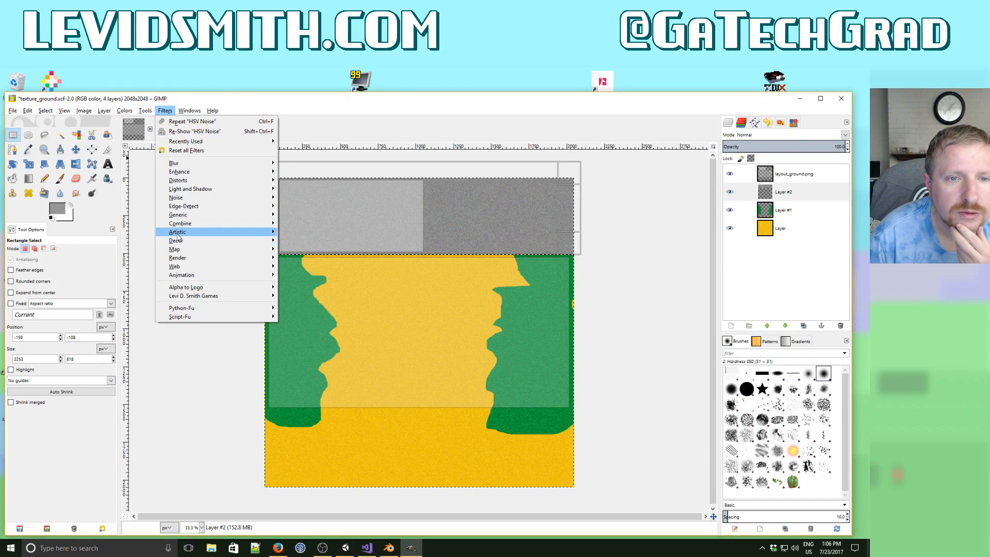
mouse_move(178, 235)
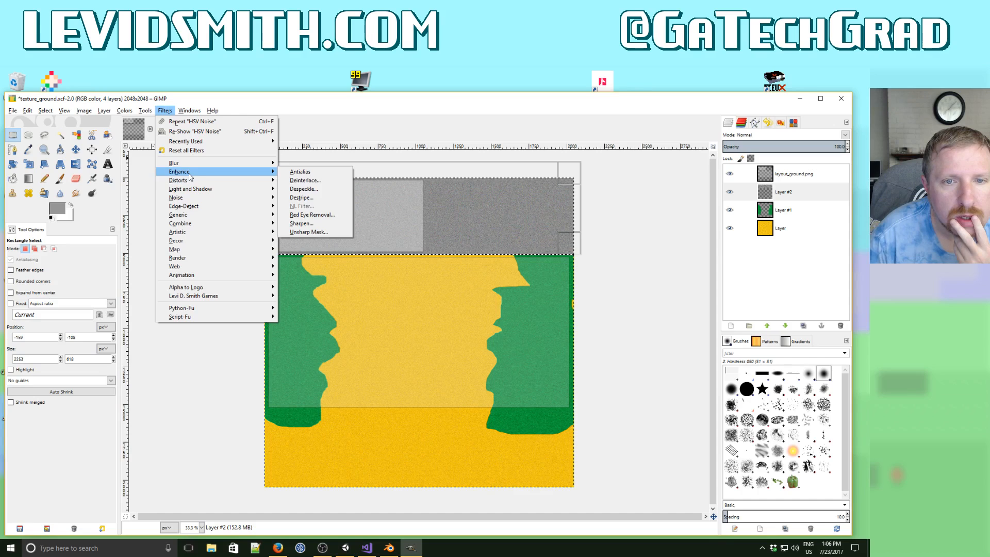
mouse_move(190, 184)
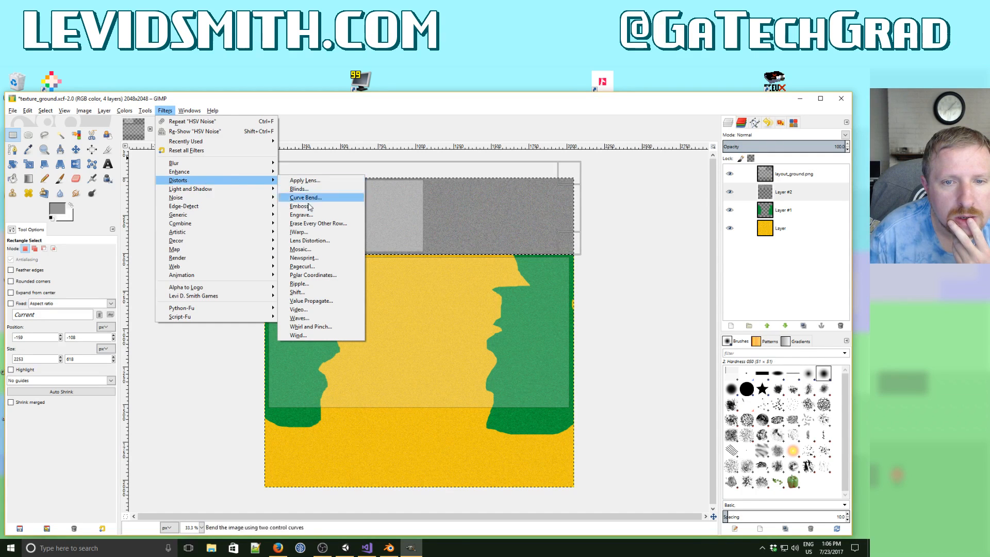
left_click(303, 249)
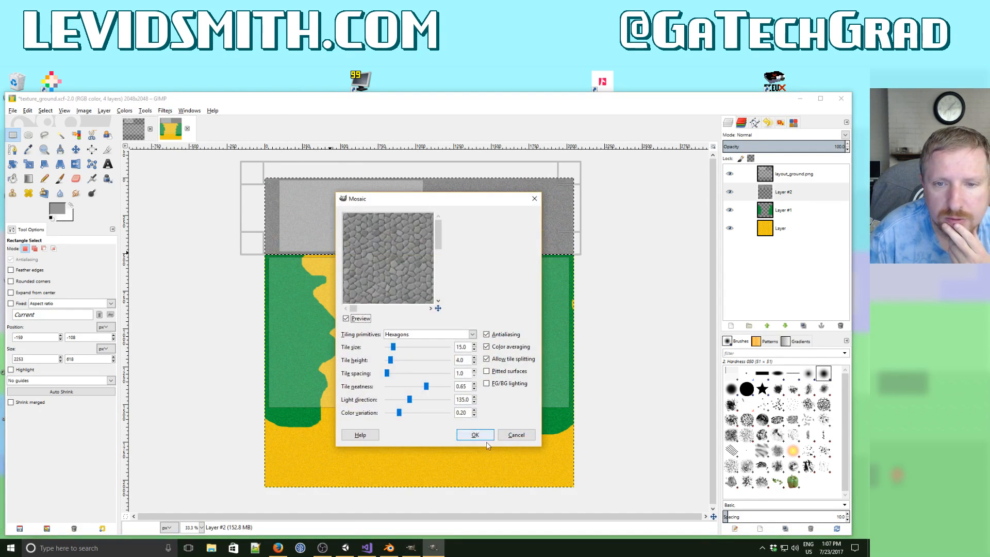
left_click(475, 434)
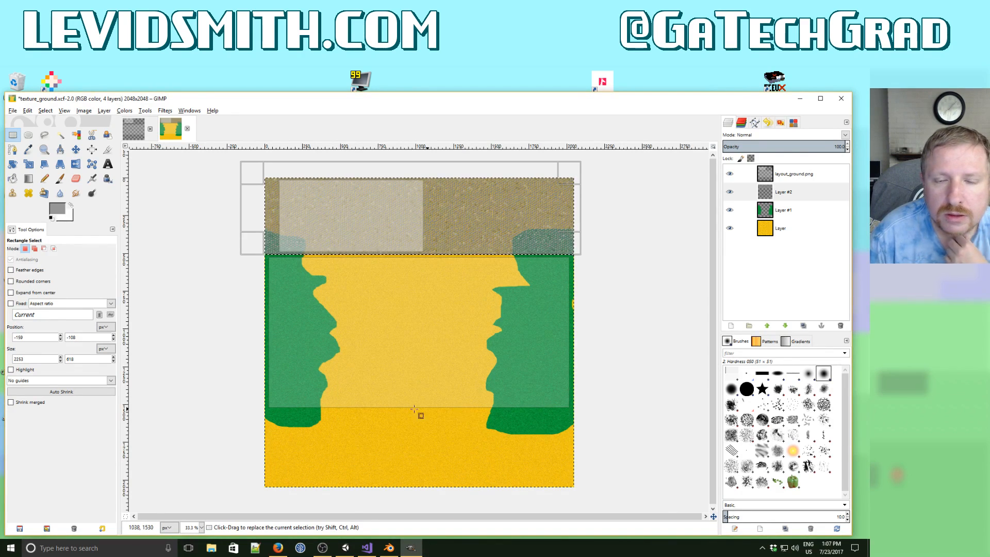
Clear the selection to inspect the mosaic strip up close, and undo the deselection.
left_click(230, 246)
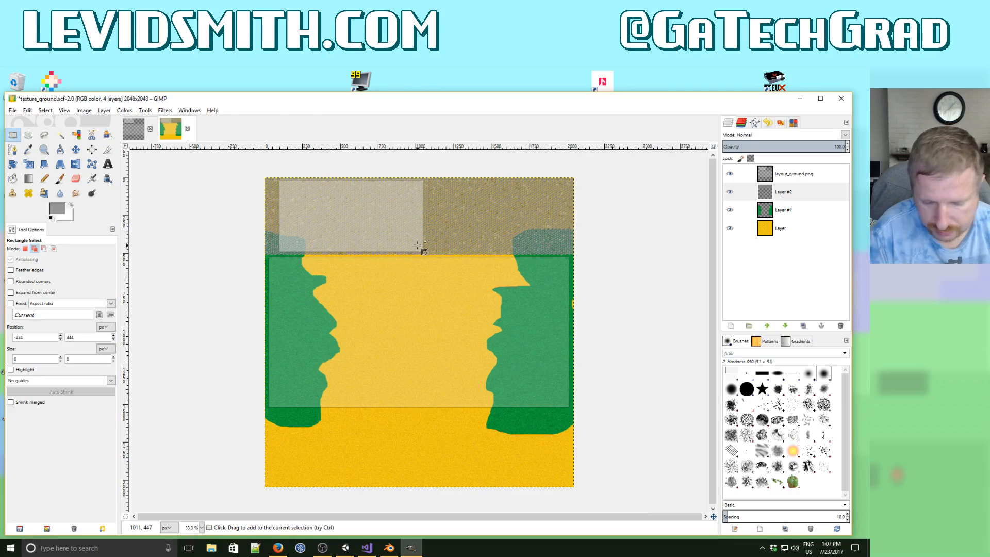
scroll(417, 246, "up", 2, "ctrl")
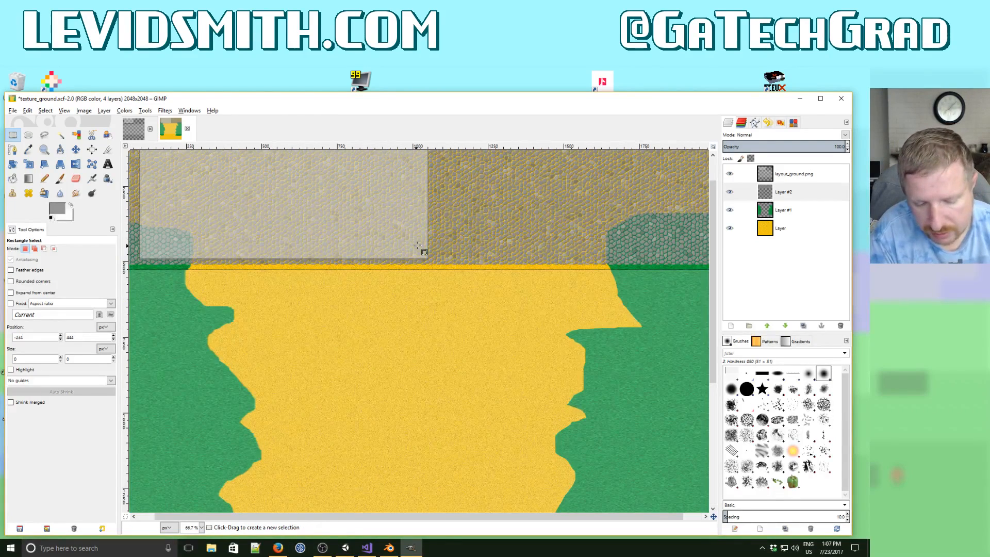
scroll(417, 246, "down", 1, "ctrl")
key("ctrl+z")
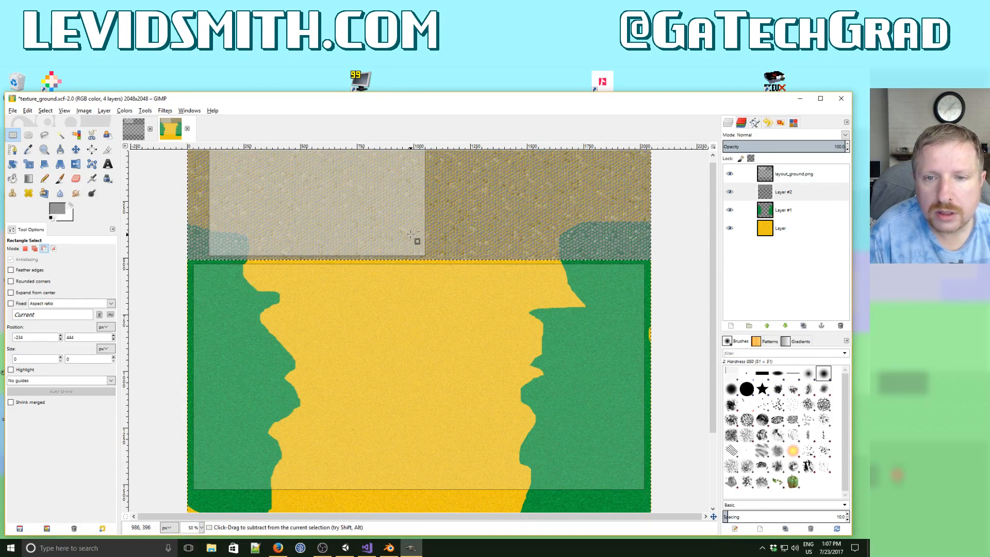
Add another new transparent layer directly above the mosaic layer, Layer #2.
left_click(767, 200)
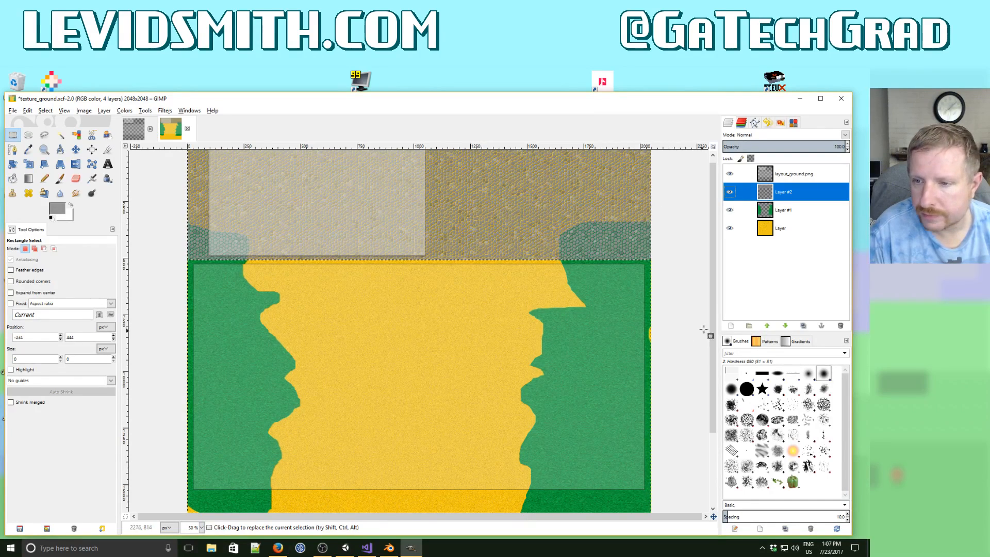
left_click(731, 326)
left_click(734, 400)
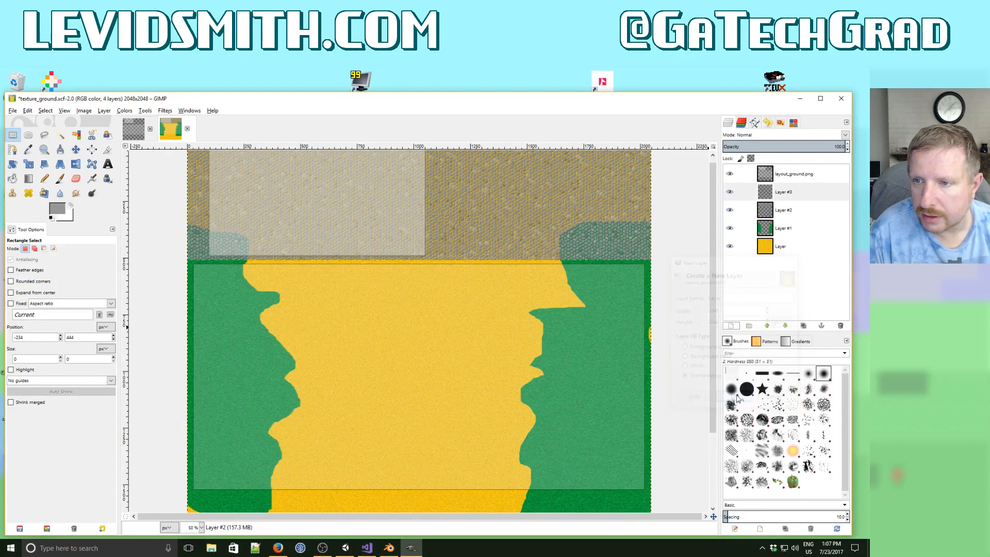
Move the new layer below the mosaic layer and fill its selected strip with the default black foreground color.
left_click(784, 327)
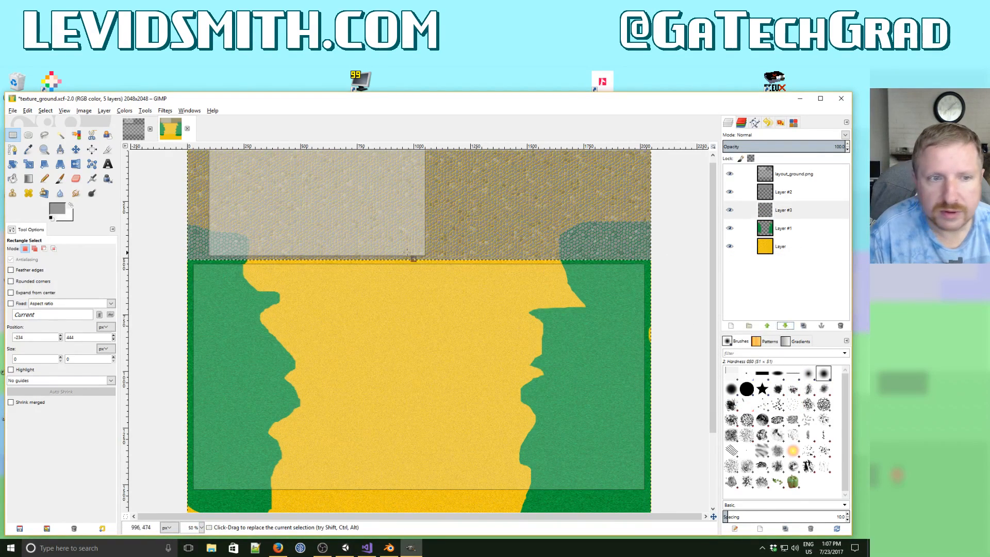
left_click(51, 219)
right_click(400, 217)
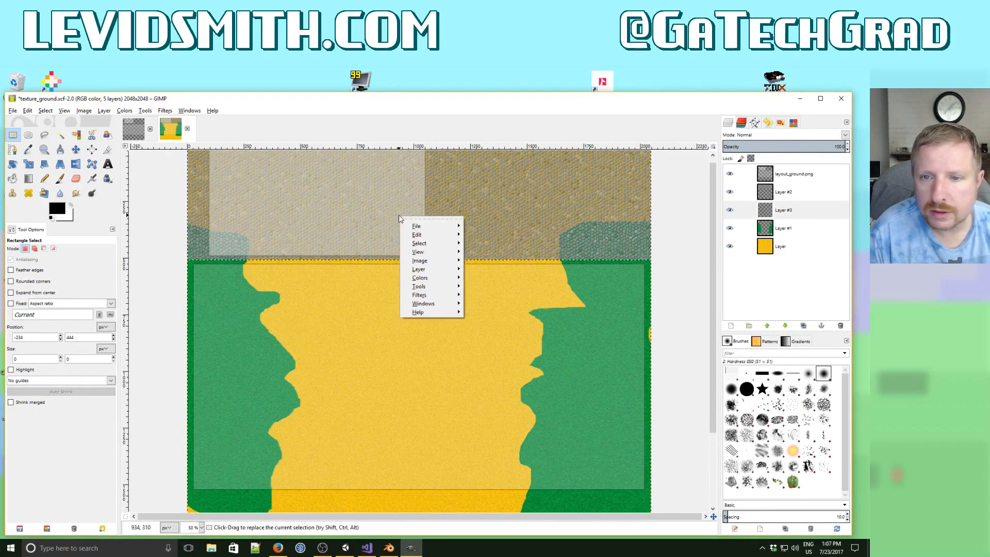
mouse_move(417, 235)
left_click(522, 363)
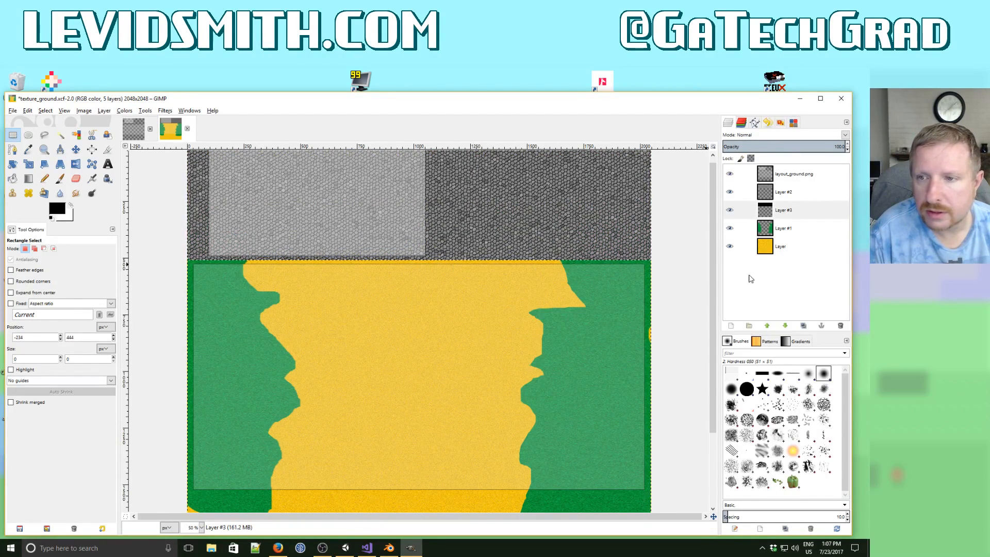
Merge mosaic Layer #2 down onto the black-filled layer and save the texture_ground.xcf image.
left_click(772, 193)
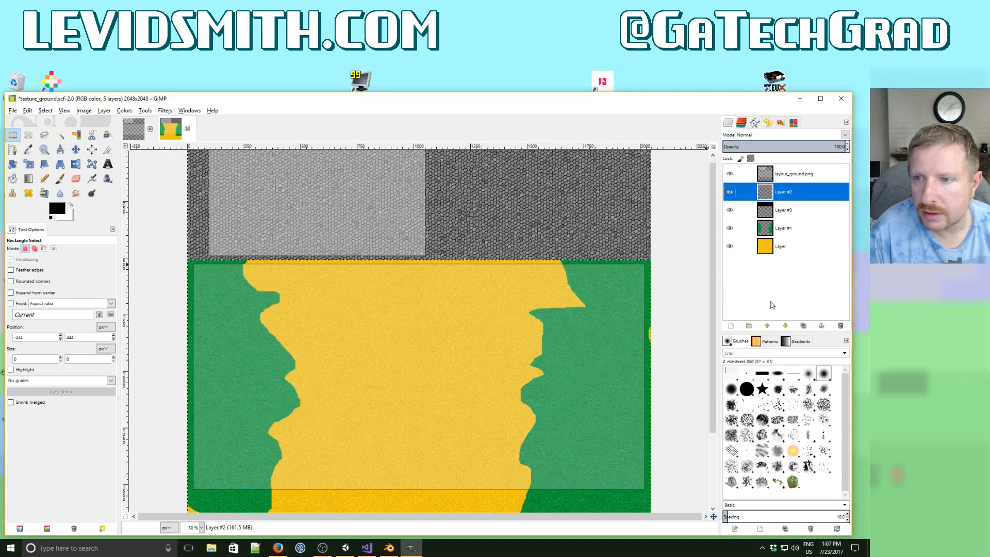
right_click(779, 195)
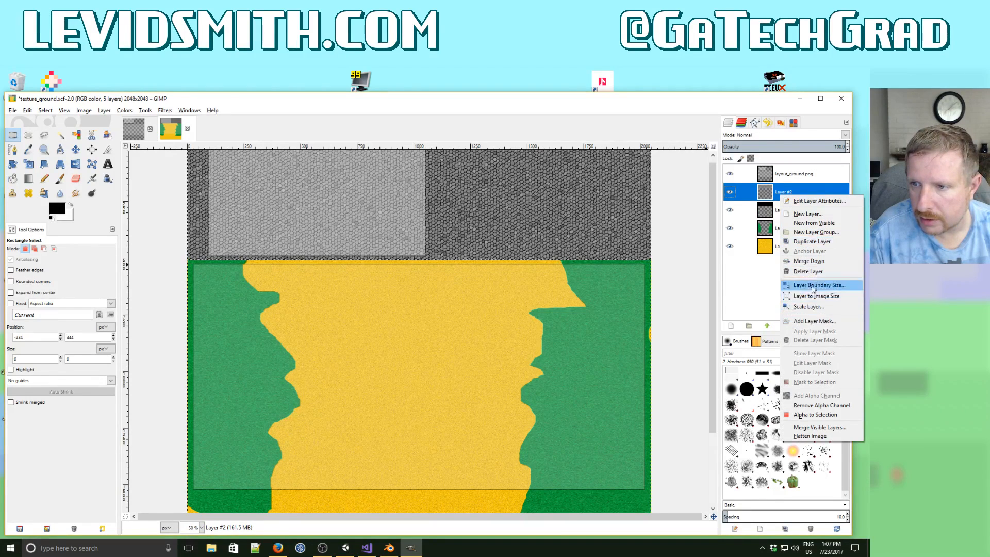
left_click(811, 262)
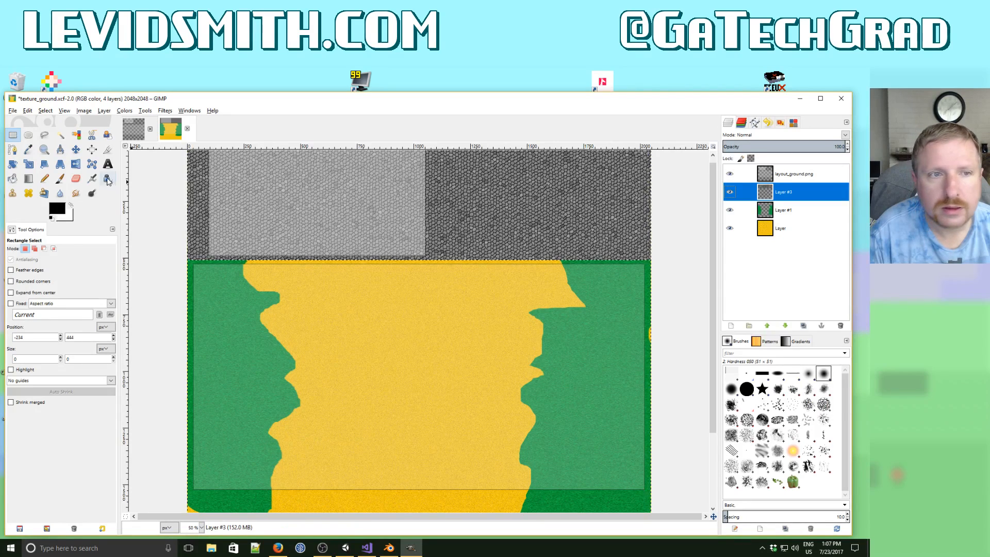
left_click(12, 110)
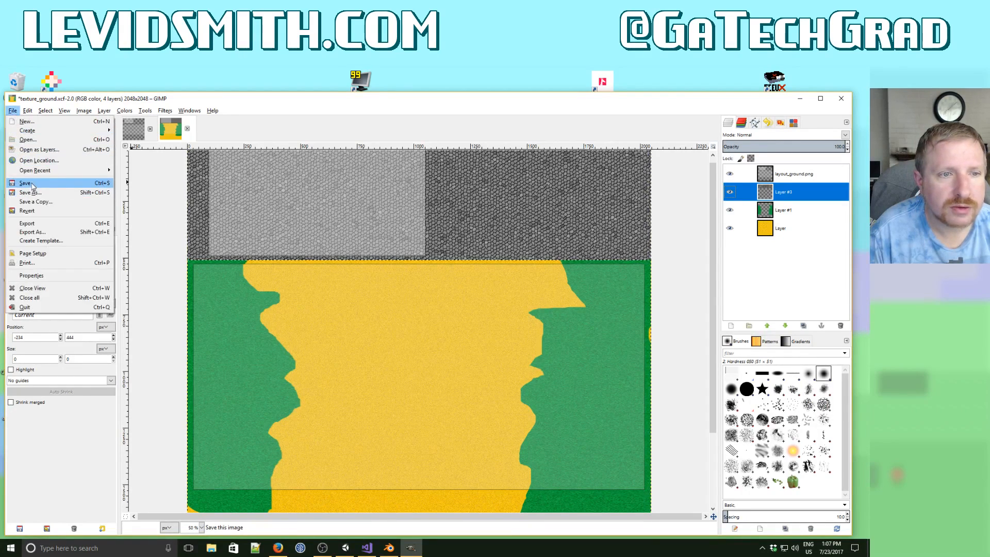
left_click(25, 183)
Hide the layout_ground.png layer and export the image over the existing texture_ground.png in the Models folder.
left_click(730, 175)
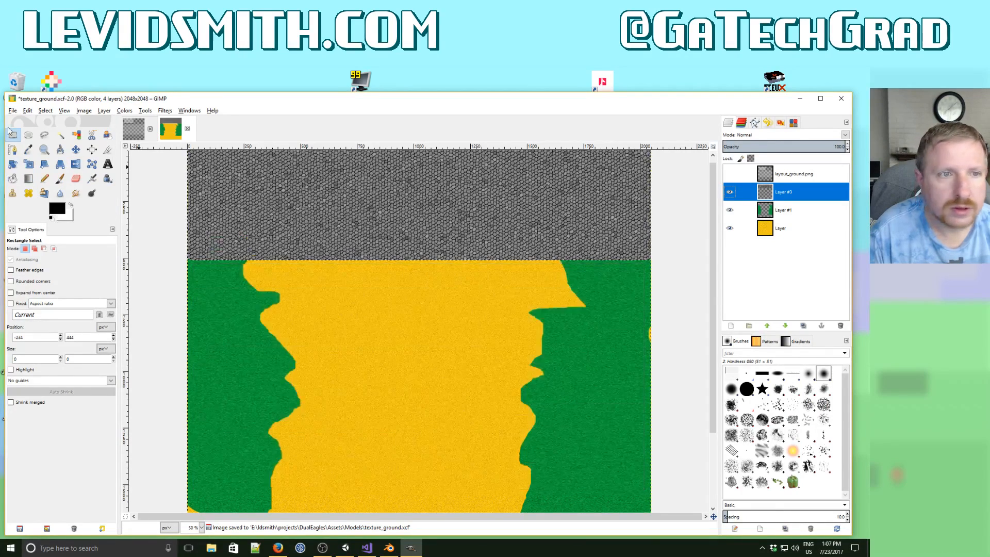
left_click(13, 110)
left_click(31, 233)
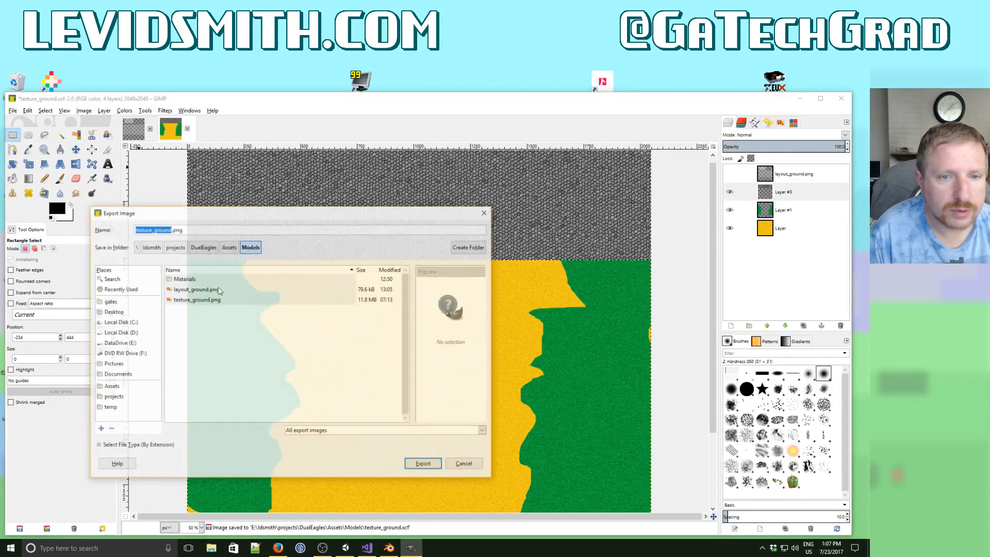
left_click(212, 303)
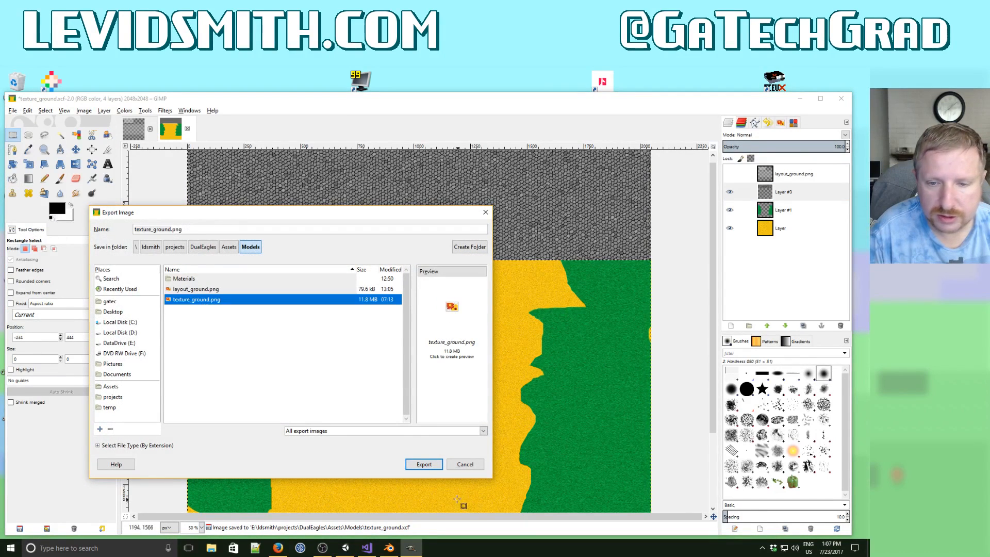
left_click(424, 464)
left_click(322, 386)
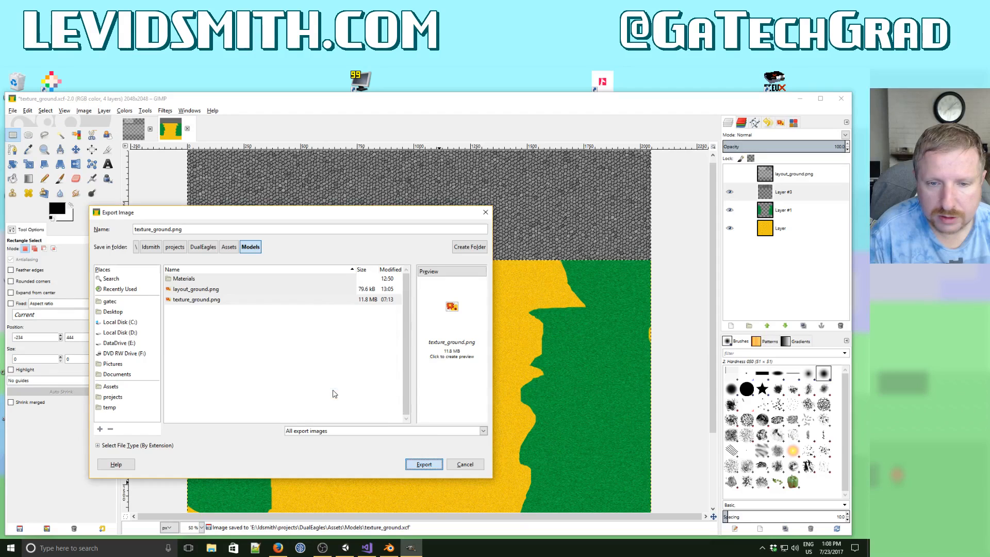
left_click(438, 393)
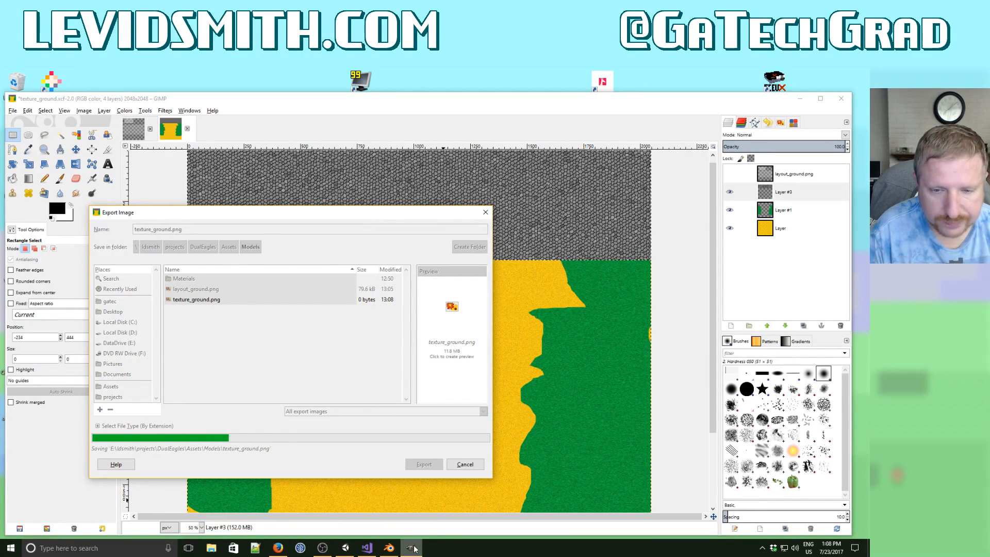
Switch to Blender and reload the texture_ground.png image to check it on the ground model.
mouse_move(388, 551)
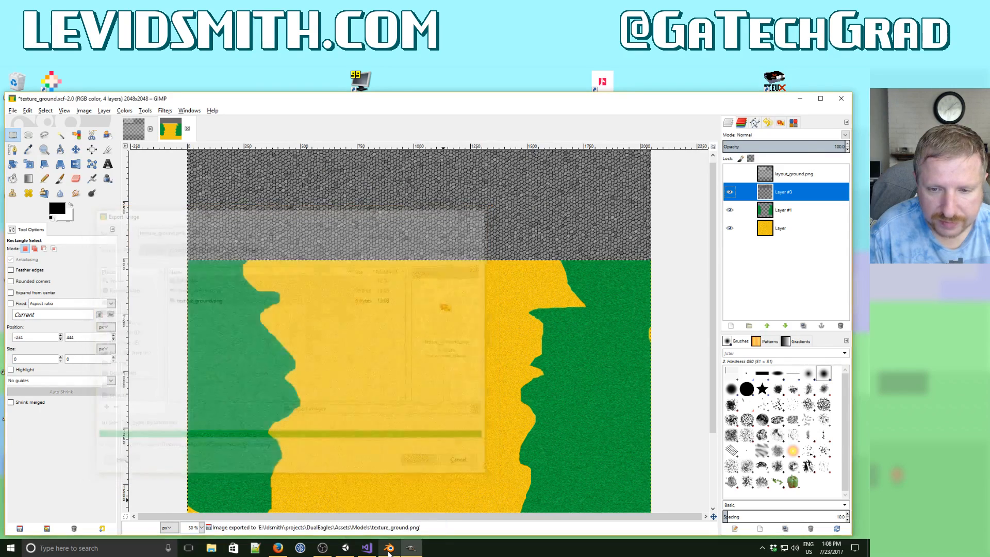
left_click(389, 548)
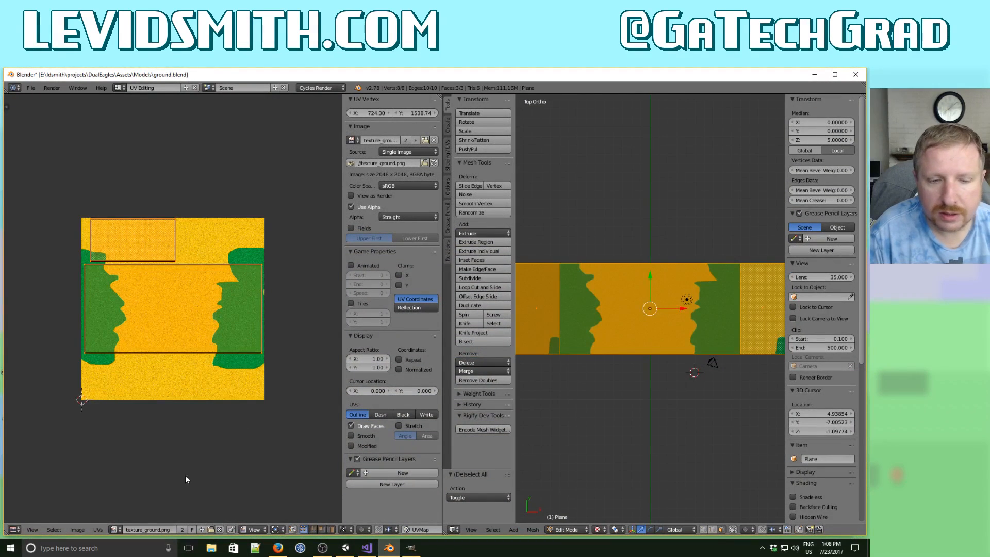
left_click(86, 530)
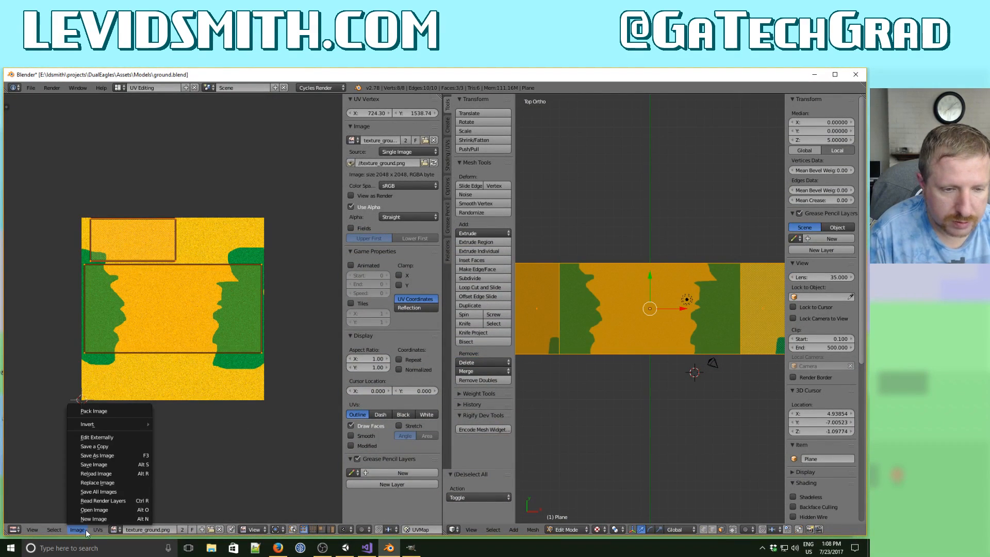
left_click(110, 475)
scroll(584, 433, "up", 4)
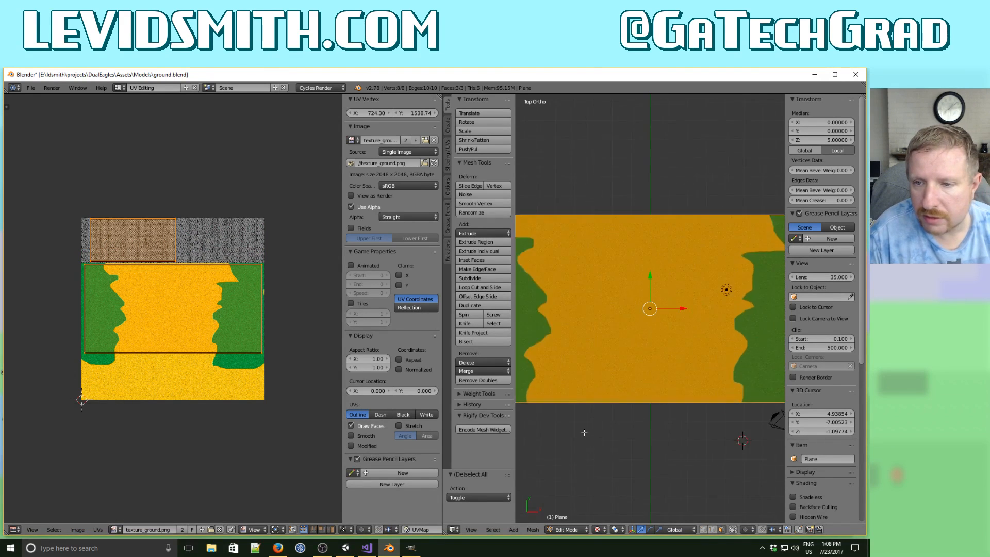
scroll(584, 433, "down", 3)
middle_click_drag(584, 432, 641, 373)
Save the ground.blend file and minimize the Blender window.
left_click(31, 87)
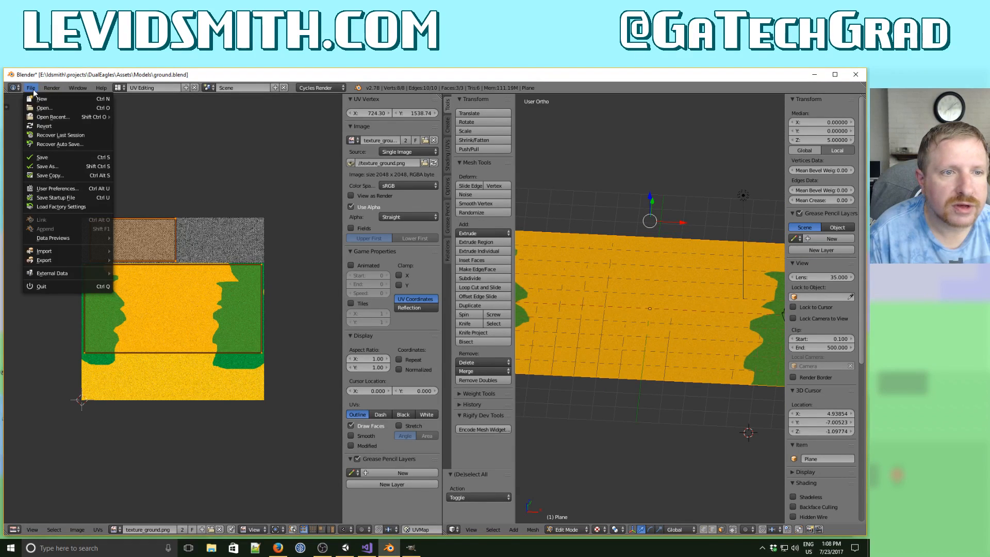
left_click(41, 158)
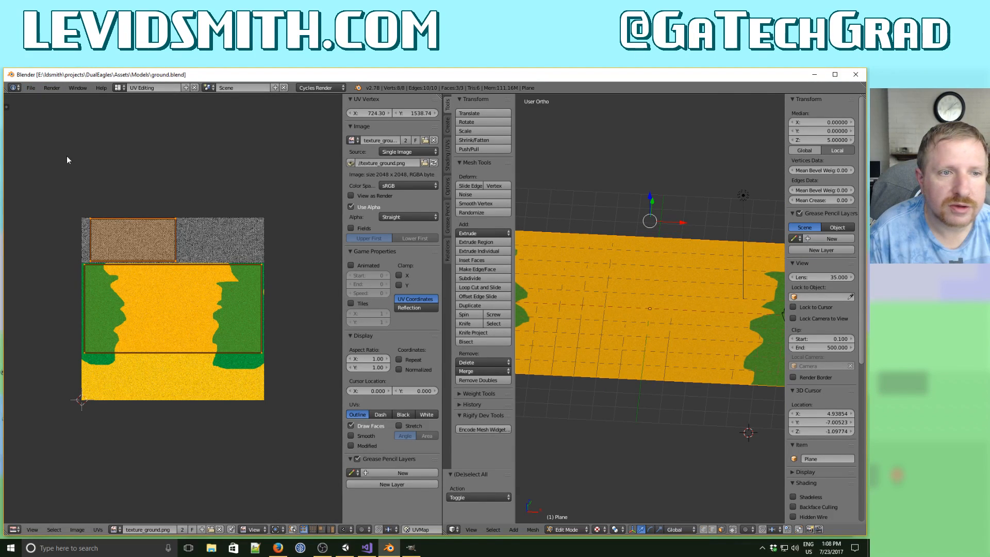
left_click(814, 75)
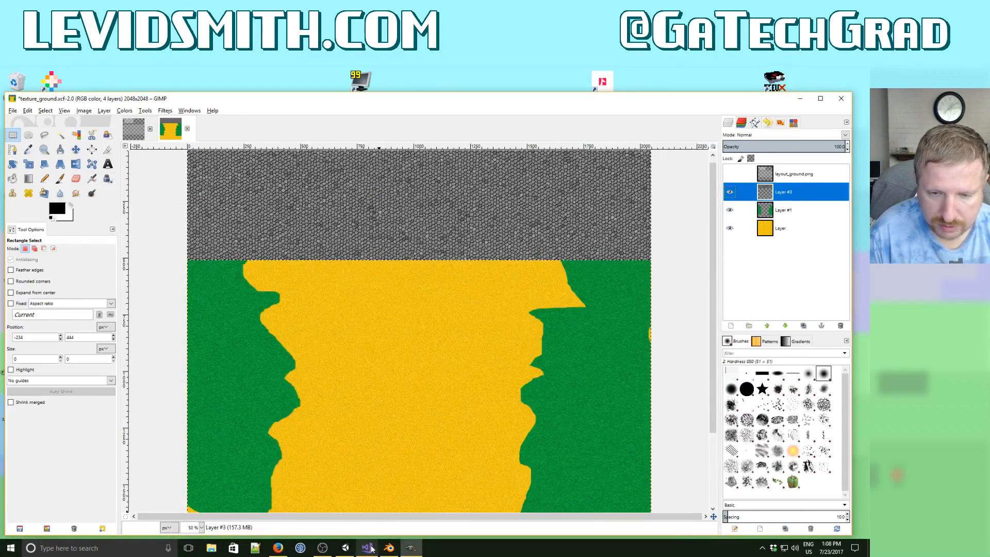
Switch to Unity and examine the stone-textured side walls of the ground in the Scene view.
left_click(349, 549)
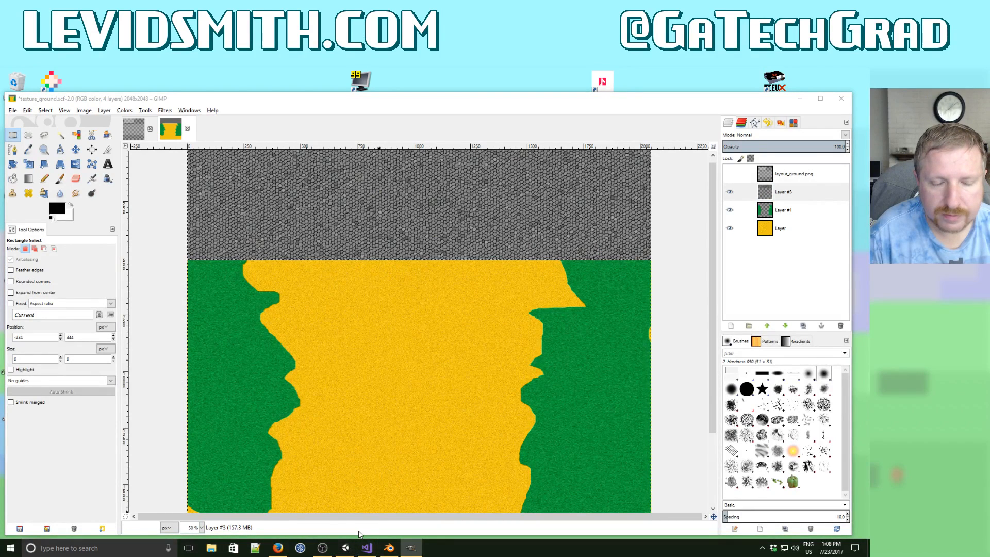
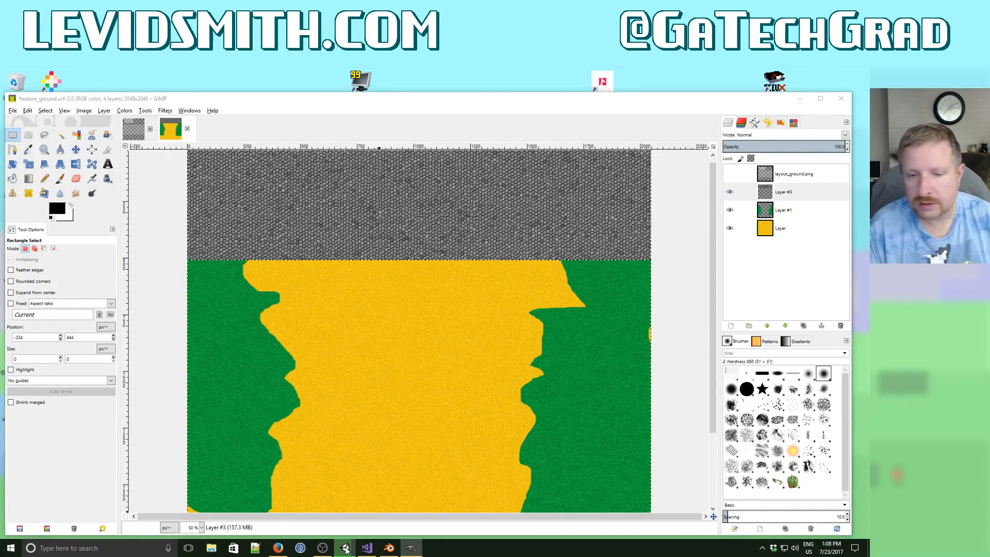
left_click(345, 547)
left_click_drag(296, 323, 488, 283, "alt")
mouse_move(488, 283)
right_mouse_down()
mouse_move(471, 283)
mouse_move(502, 281)
right_mouse_up()
key("a")
key("w")
key("a")
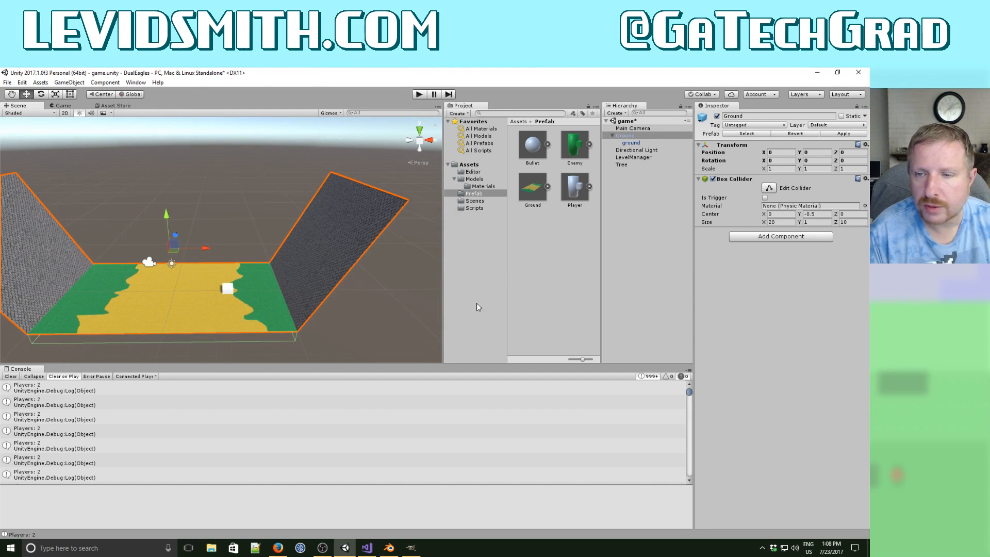
Add a second Box Collider component to the Ground object.
left_click(635, 135)
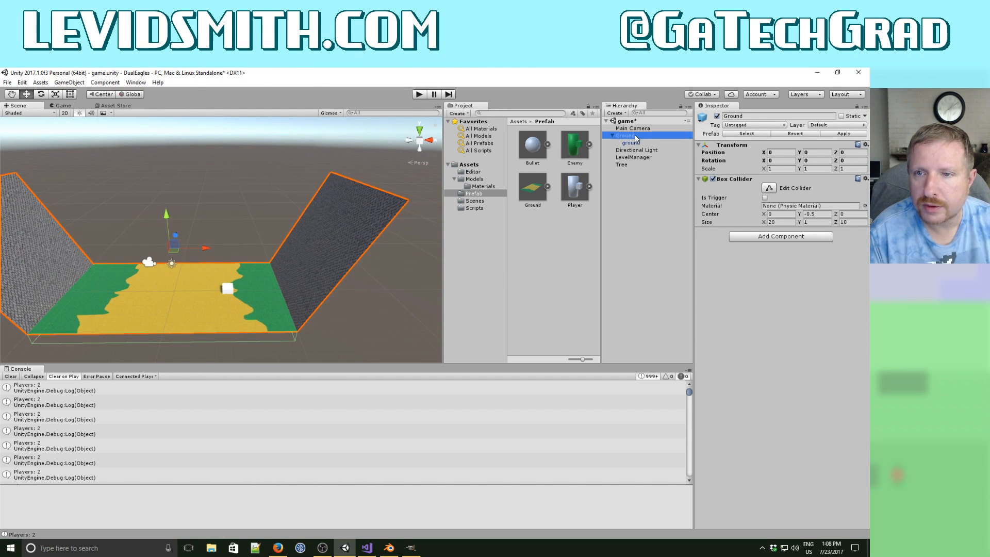
left_click(757, 238)
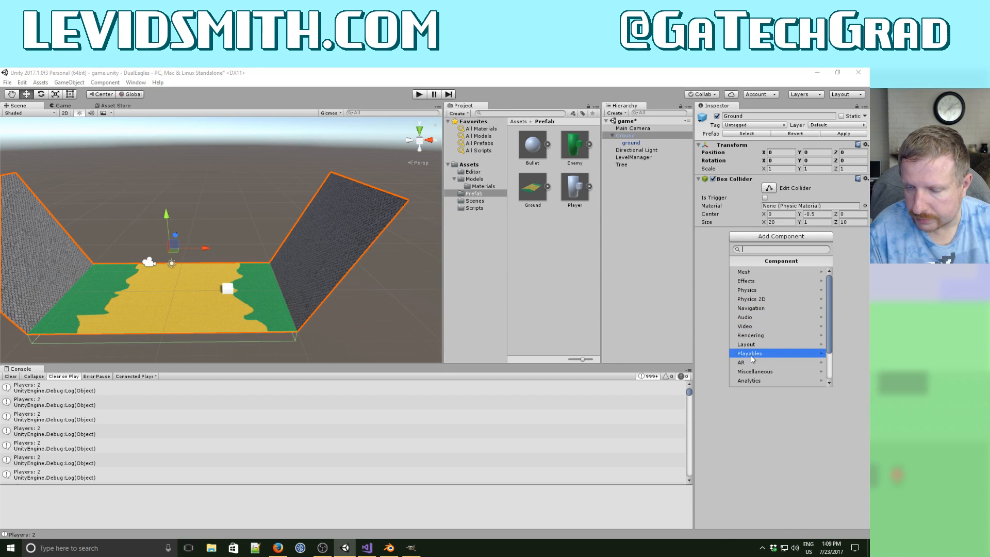
left_click(761, 290)
left_click(761, 292)
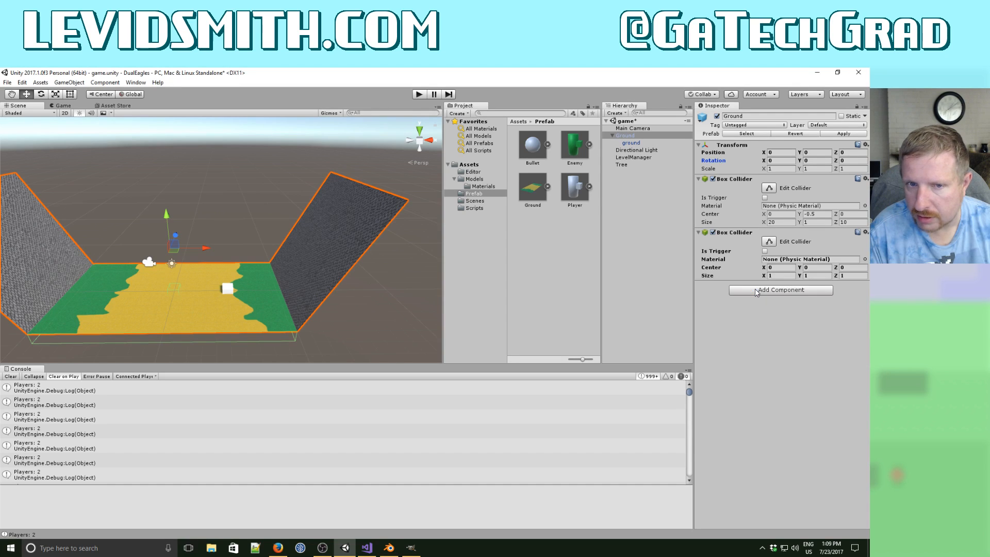
Set the second Box Collider's size to 10 in Z and 10 in Y.
left_click(781, 275)
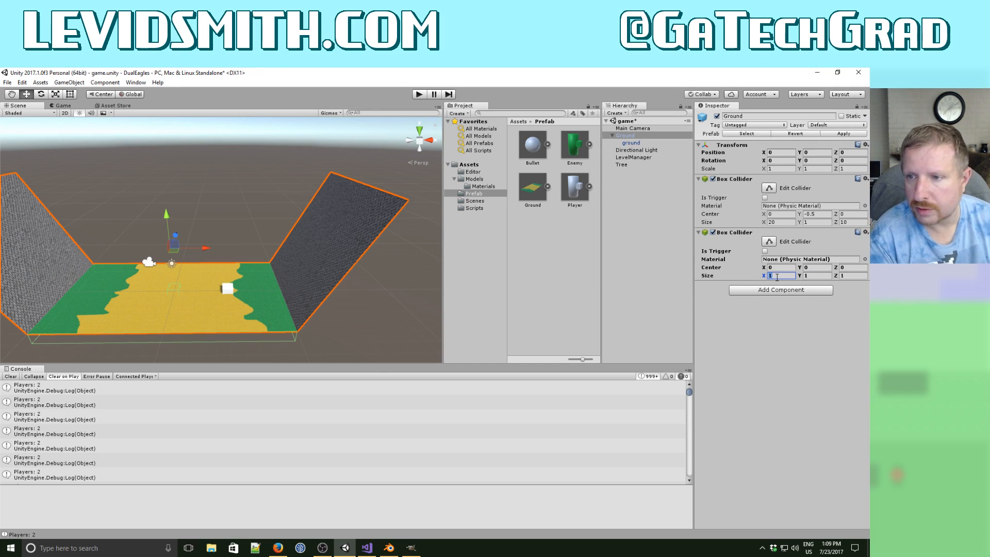
key("Tab")
key("Tab")
type("10")
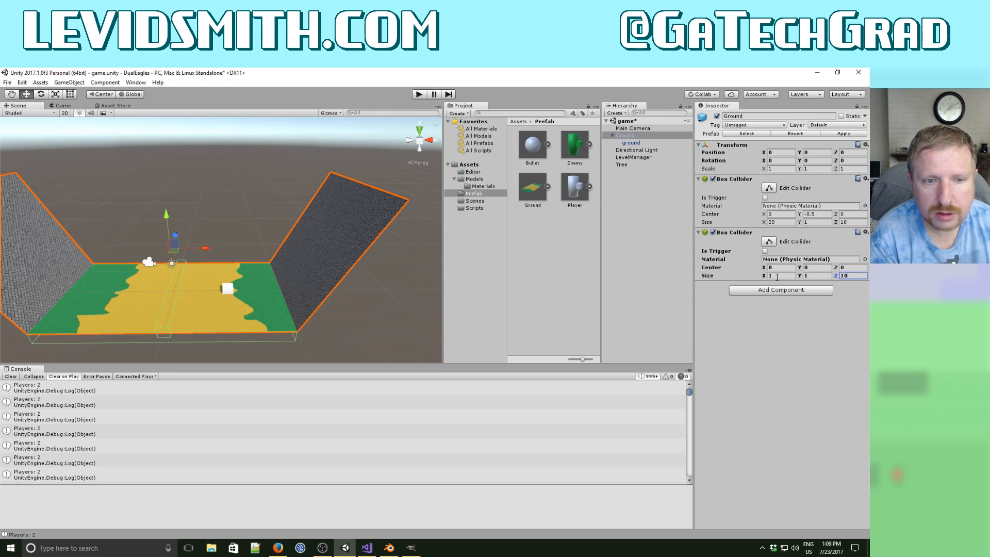
key("shift+Tab")
key("shift+Tab")
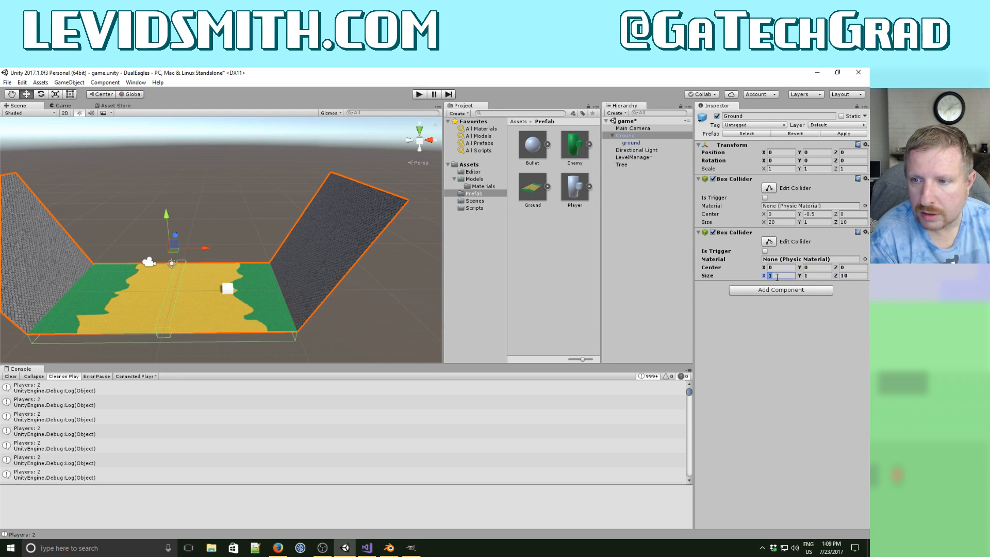
key("Tab")
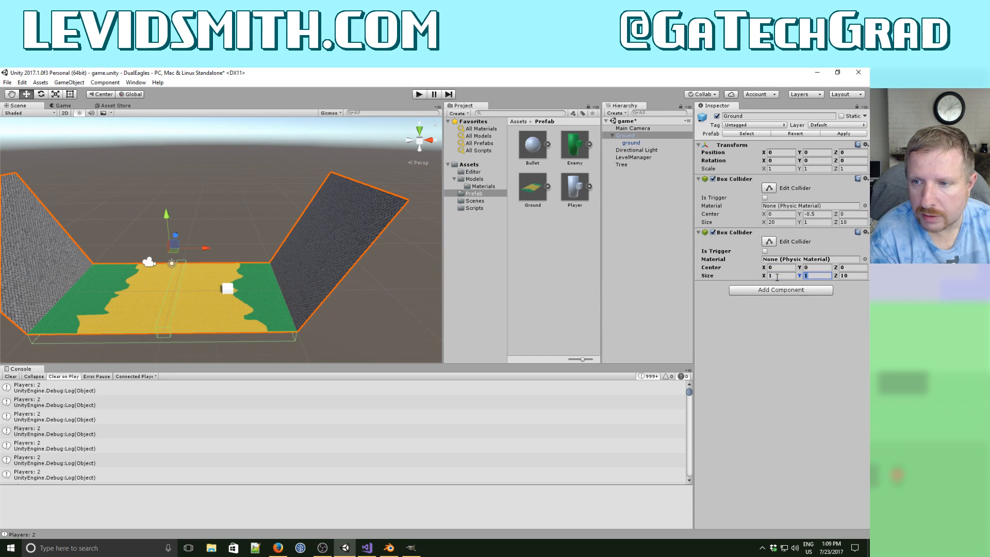
type("10")
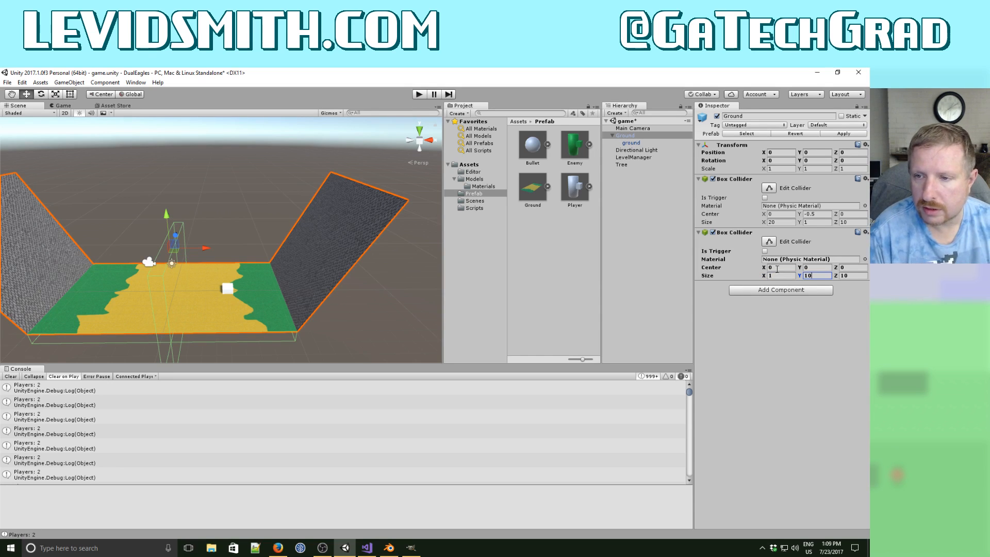
Set the second Box Collider's center to X 10.5 and Y 5.
left_click(779, 267)
type("10")
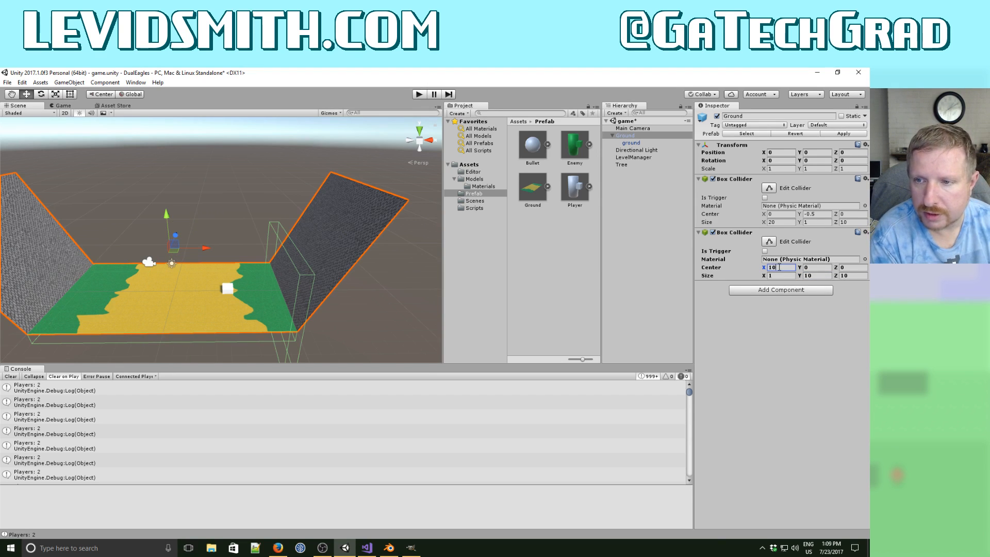
type(".5")
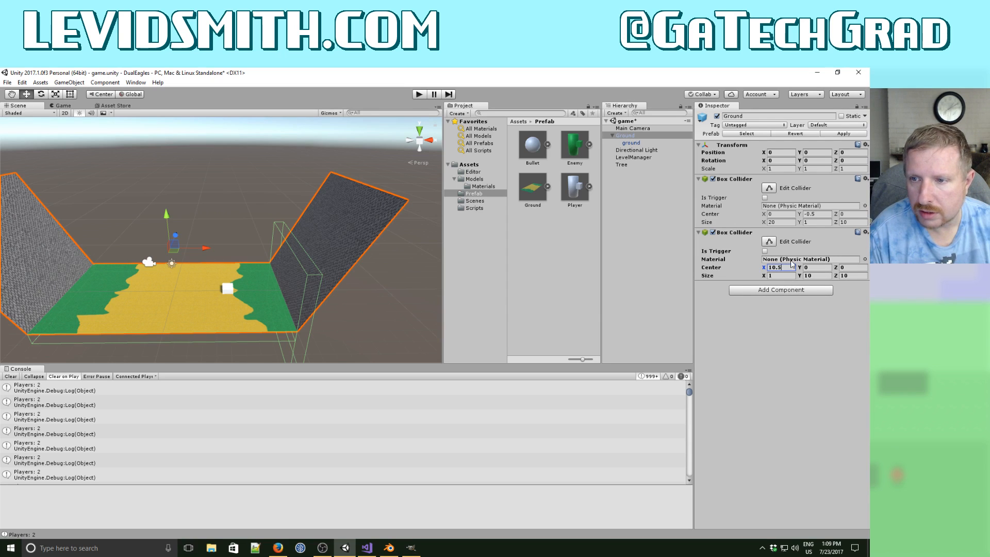
left_click(807, 269)
type("5")
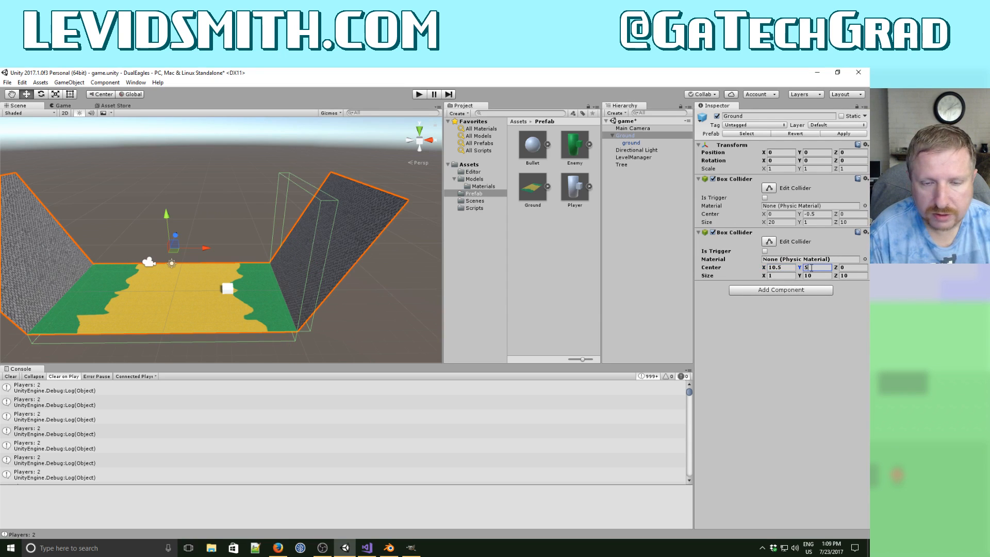
Duplicate the Ground object's second Box Collider as a new component and set the copy's center X to -10.5.
left_click(865, 233)
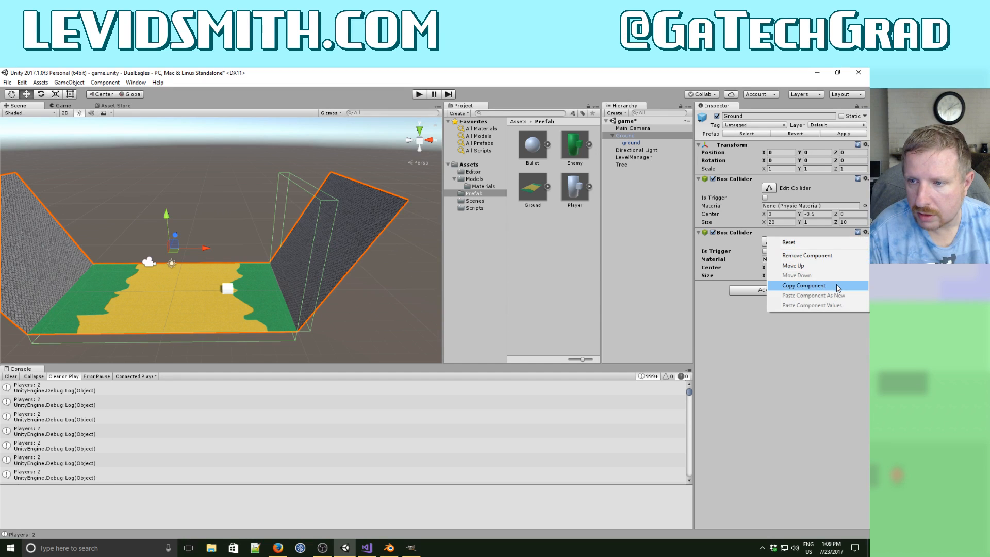
left_click(835, 286)
left_click(865, 233)
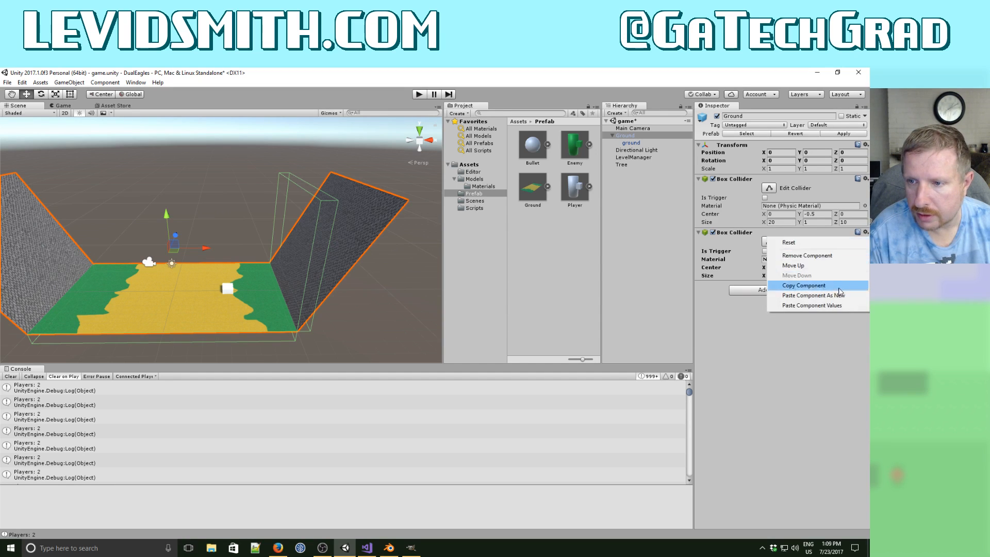
left_click(804, 297)
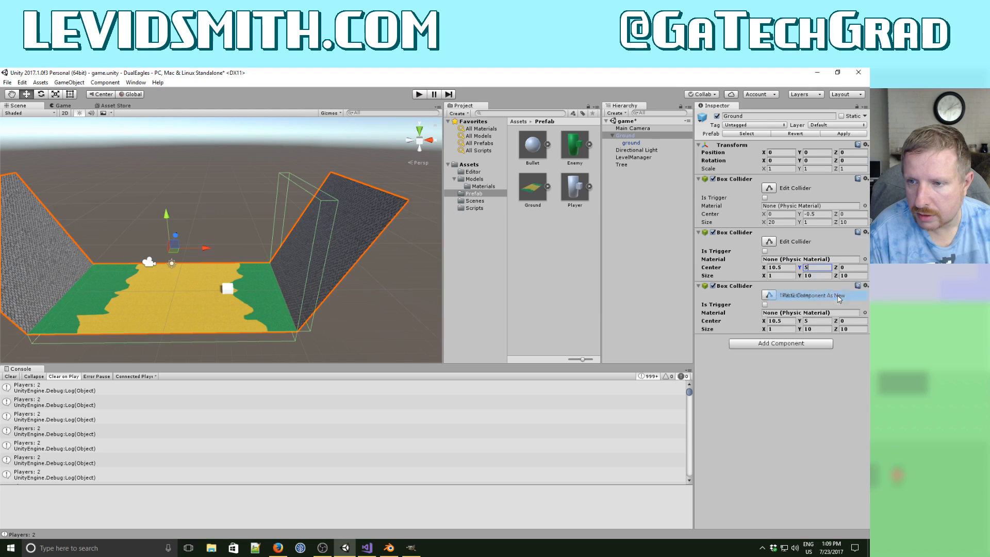
left_click(789, 322)
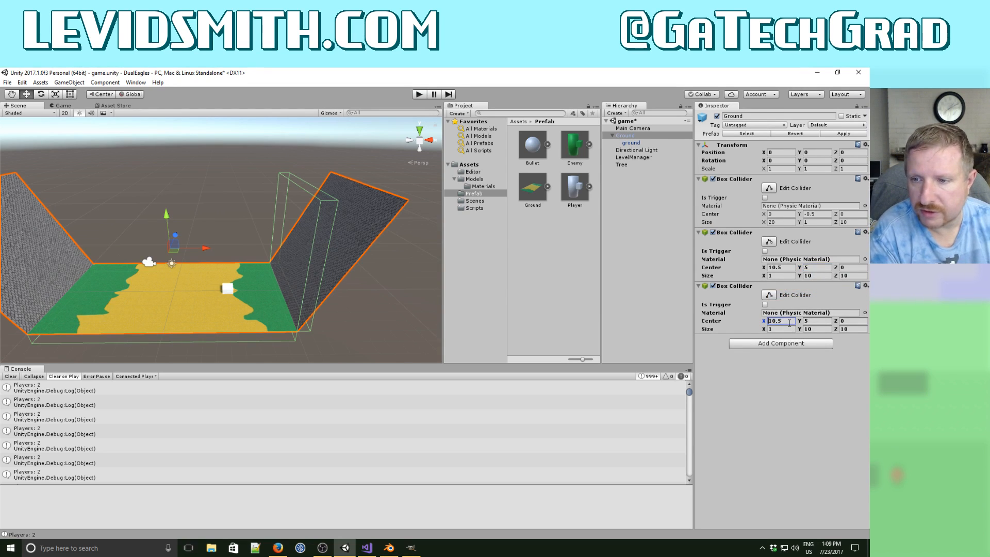
type("-")
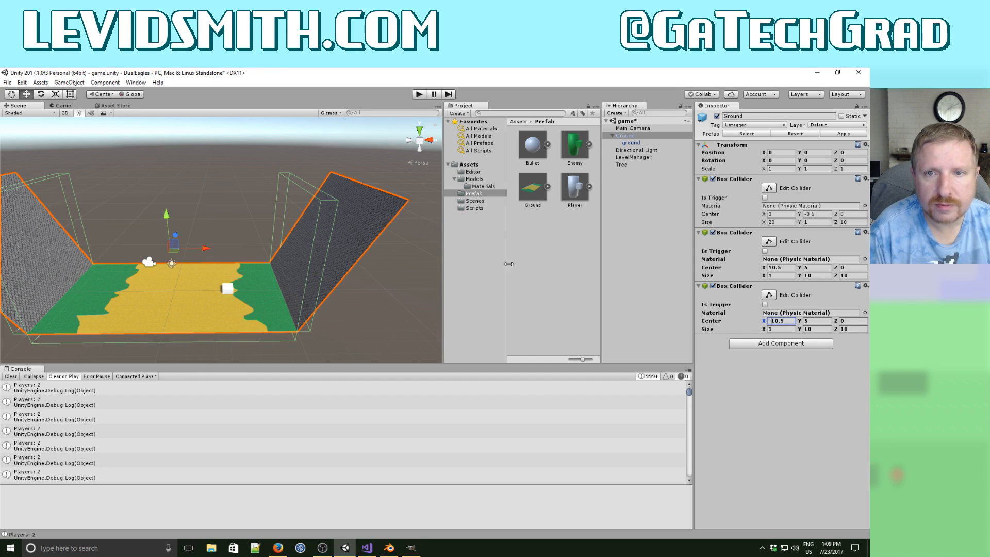
Apply the Ground object's collider changes to its prefab and delete the Ground object from the scene.
left_click(638, 128)
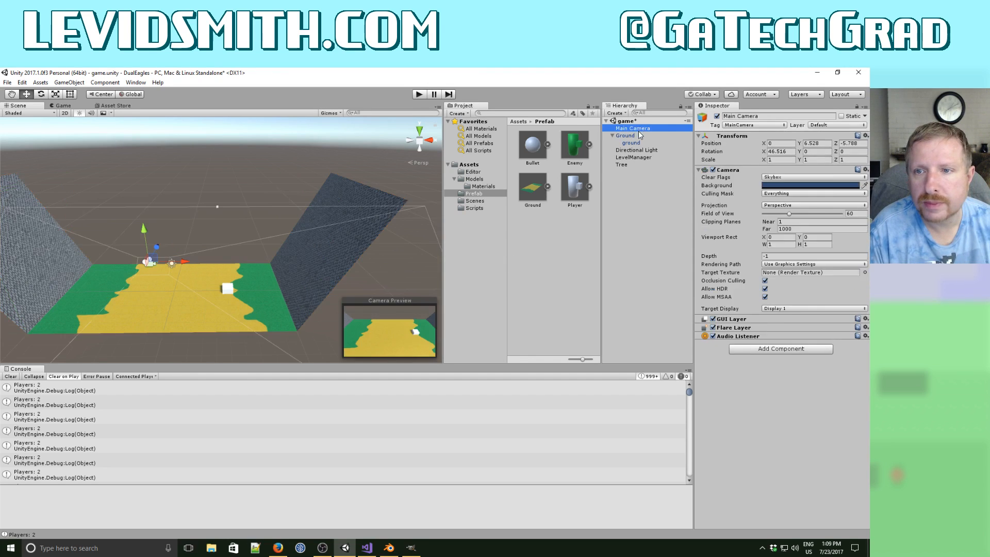
left_click(639, 135)
left_click(844, 133)
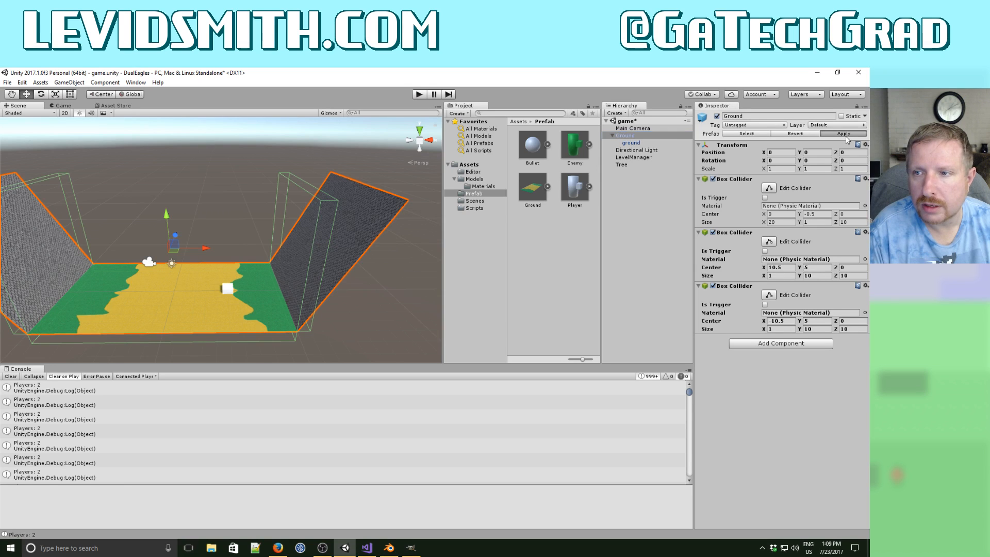
left_click(642, 129)
left_click(641, 134)
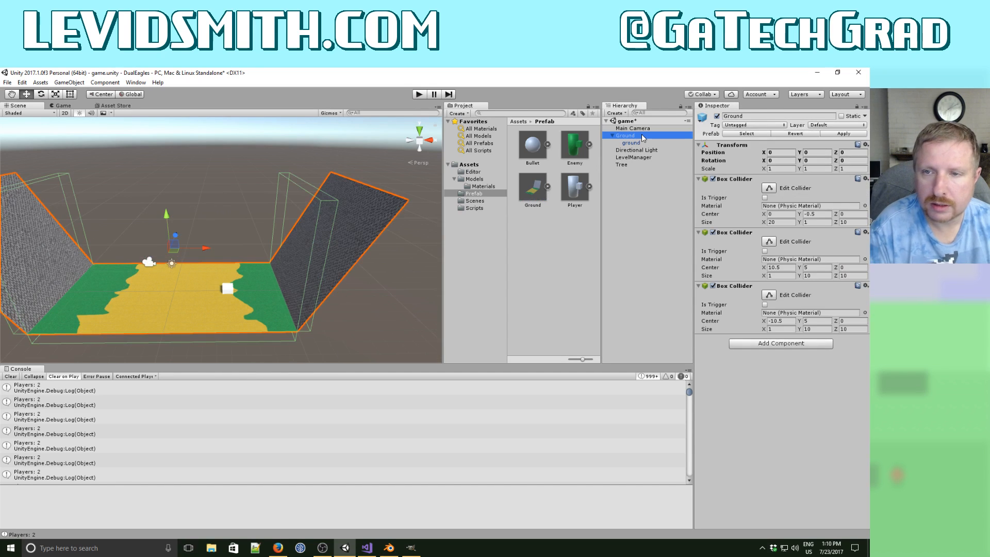
key("Delete")
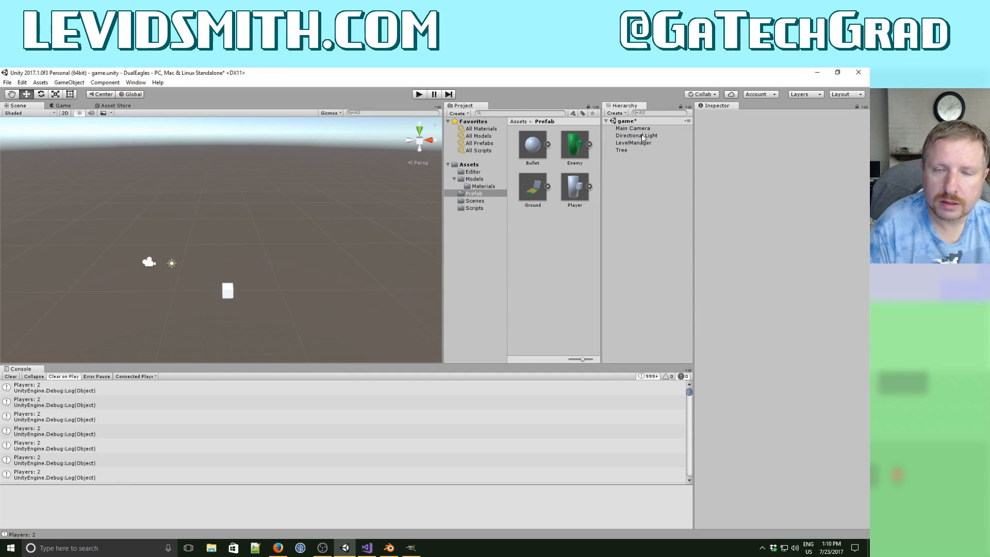
Play-test the game, moving both players around the ground and against the side walls, and stop it.
left_click(419, 95)
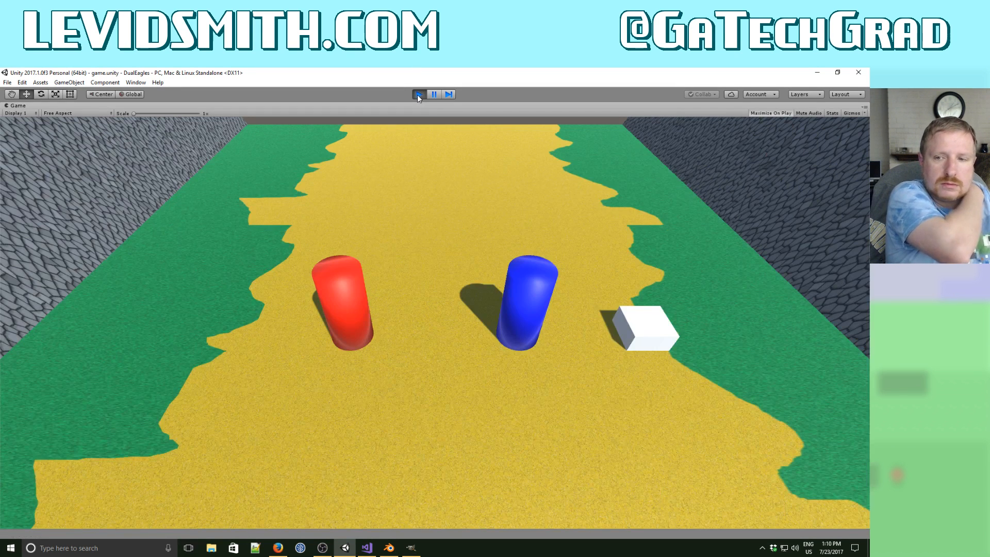
key("s")
key("a")
key("w")
key("s")
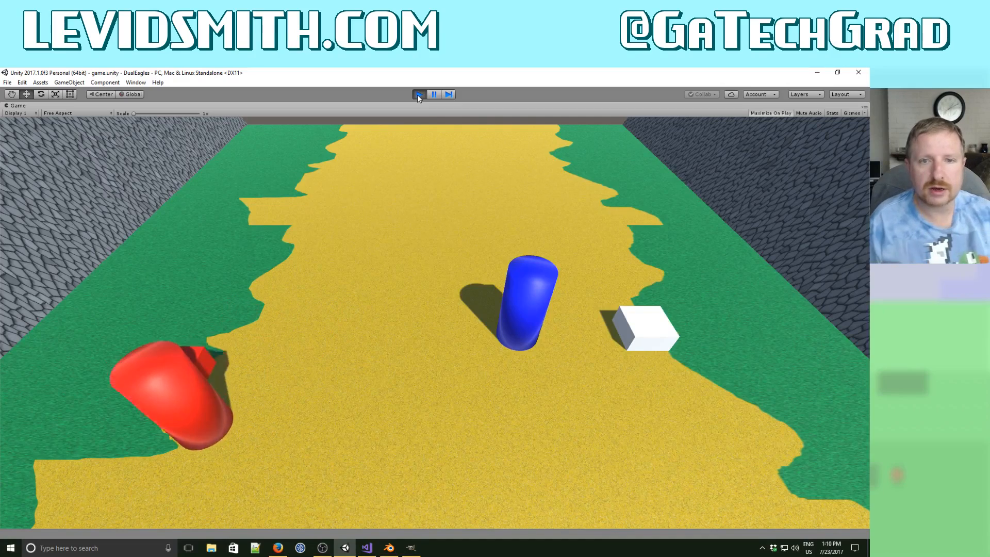
key("w")
key("a")
key("w")
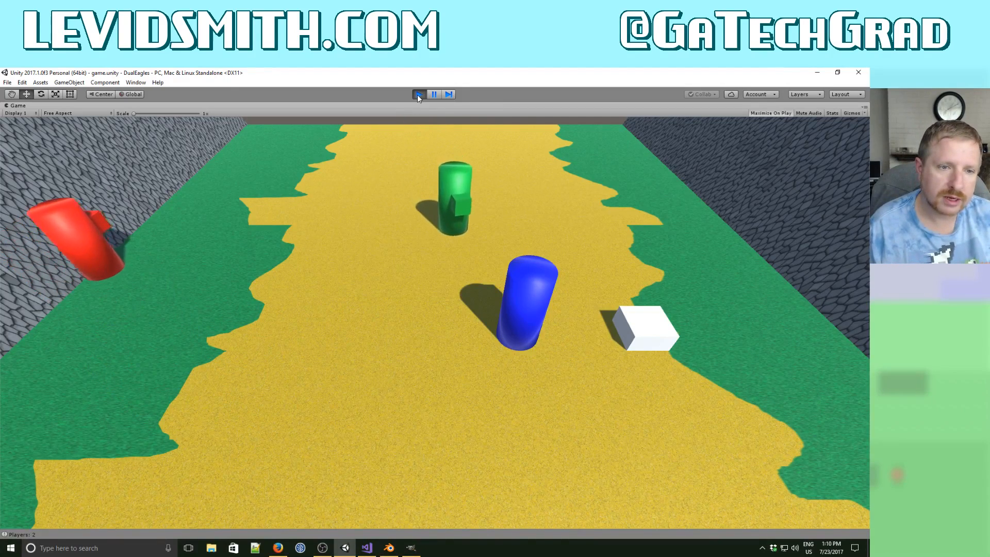
key("d")
key("s")
key("Right")
key("w")
key("Down")
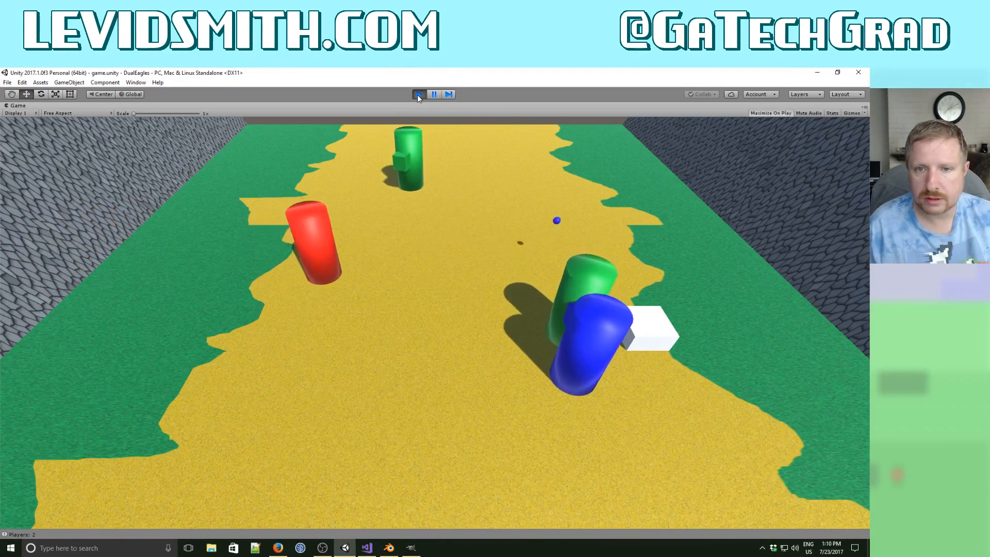
key("a")
key("Left")
key("Up")
key("s")
key("d")
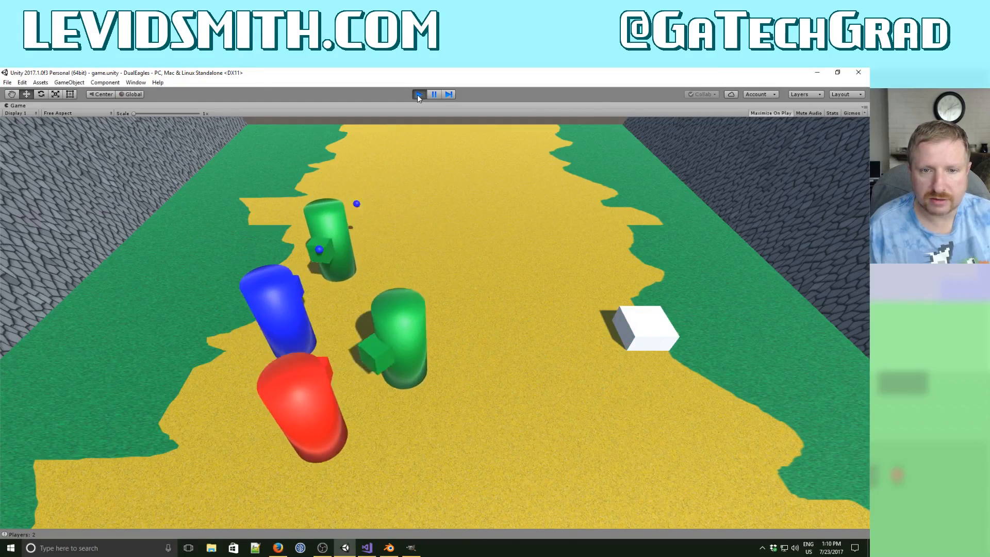
key("a")
key("w")
key("Up")
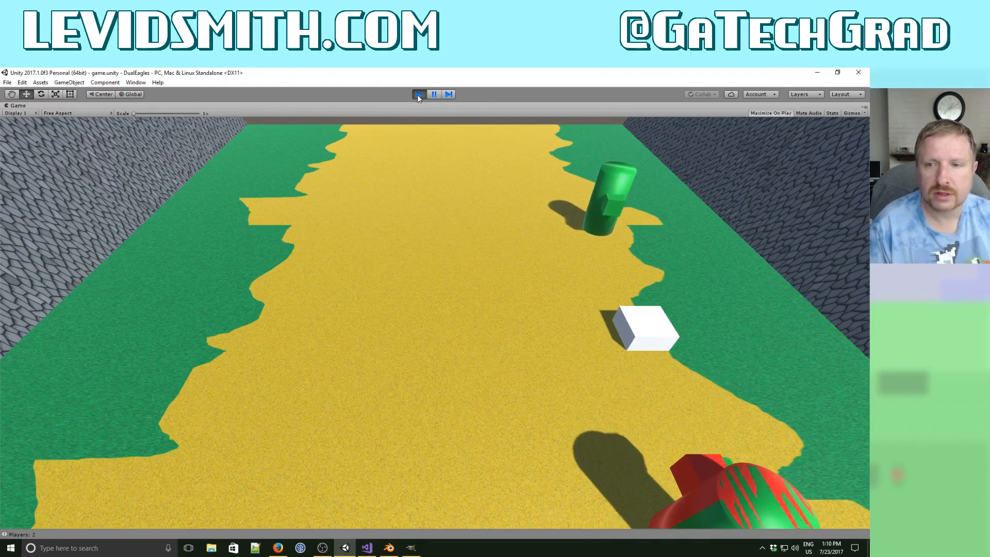
left_click(418, 95)
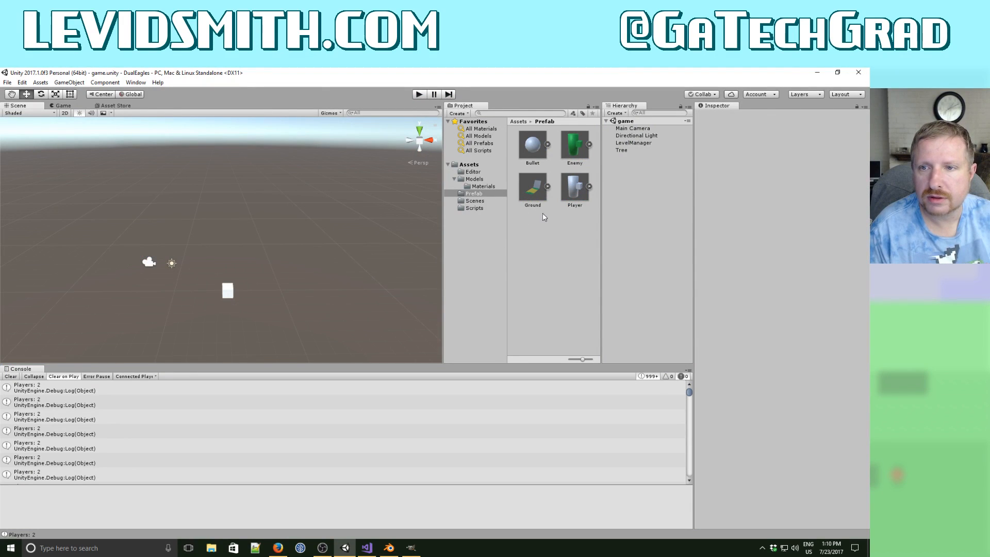
Create an empty game object in the scene and name it Walls.
right_click(622, 181)
left_click(645, 256)
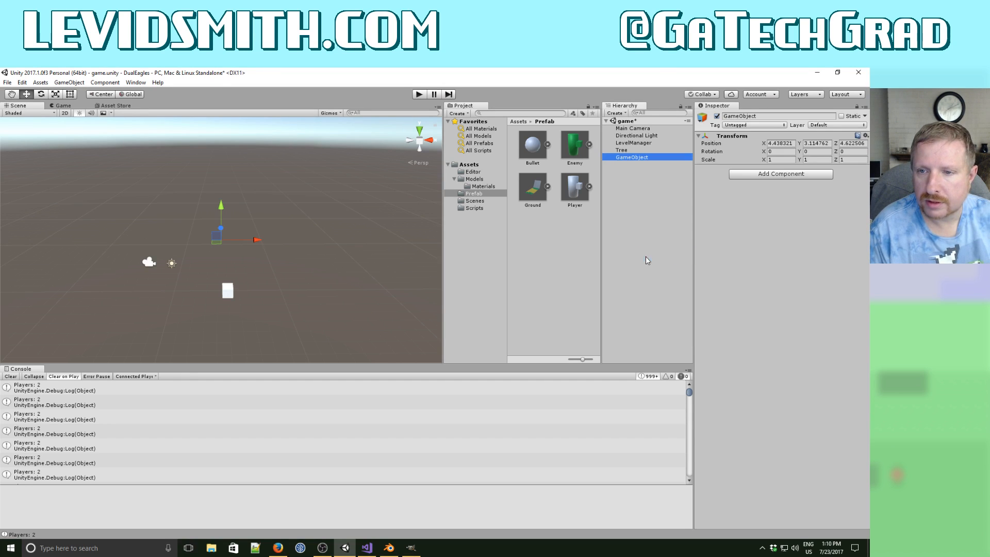
left_click(641, 157)
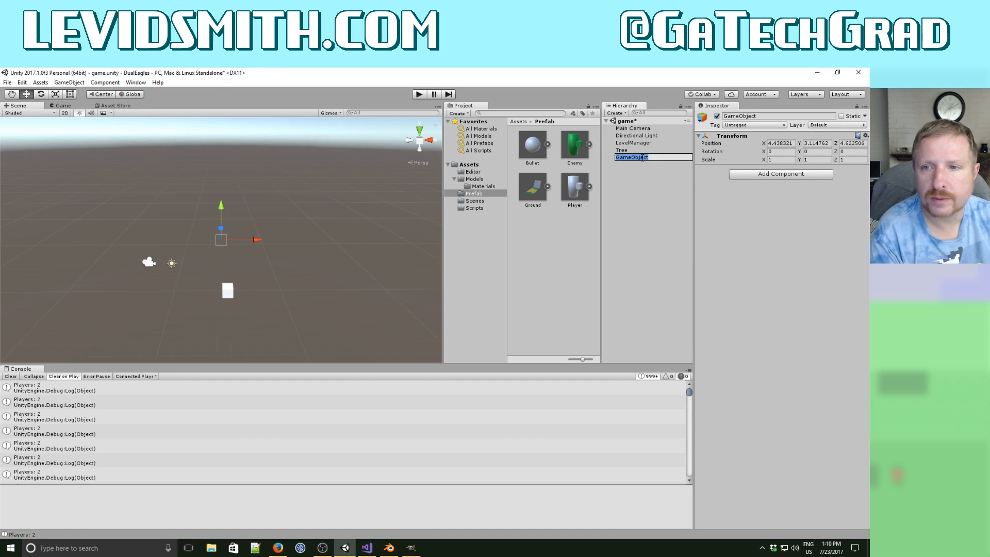
type("Walls")
key("Return")
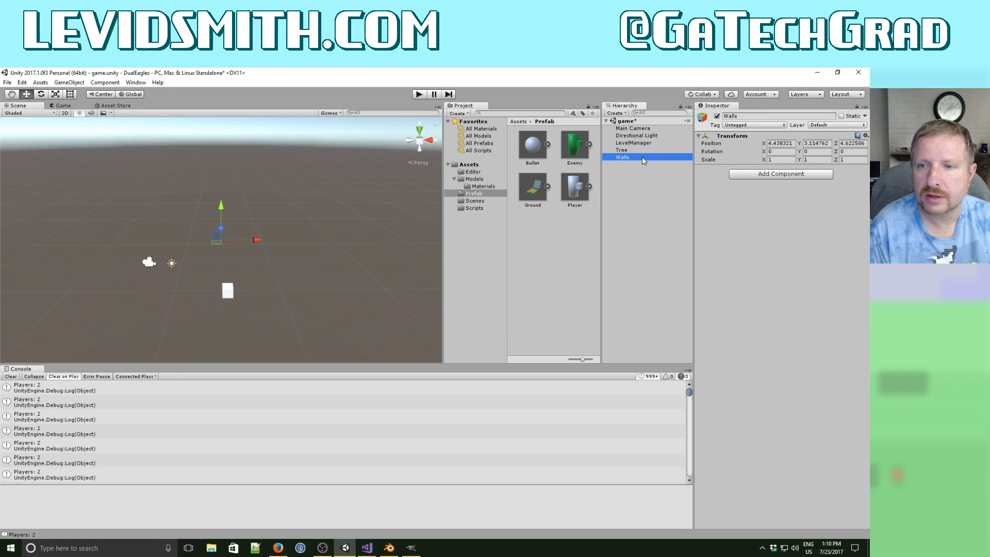
Add a Box Collider component to the Walls object.
left_click(766, 175)
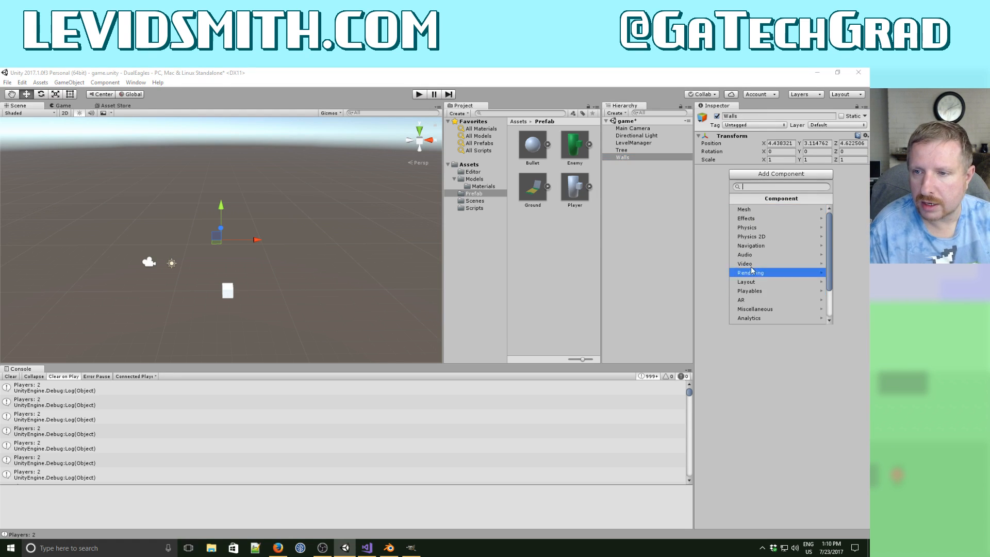
left_click(755, 228)
left_click(755, 228)
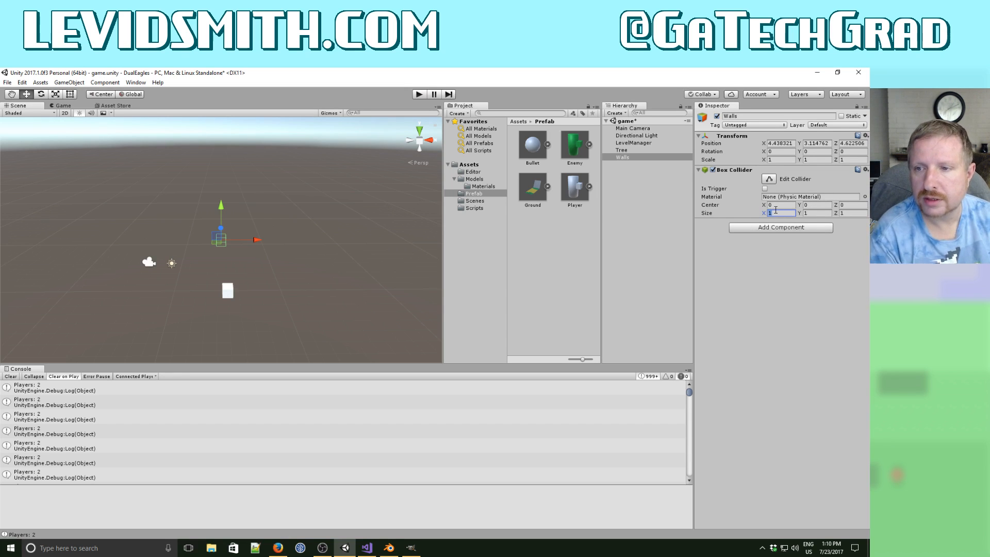
Set the Walls Box Collider's size to X 10, Y 10, Z 1 and its center Z to 10.
type("10")
key("Tab")
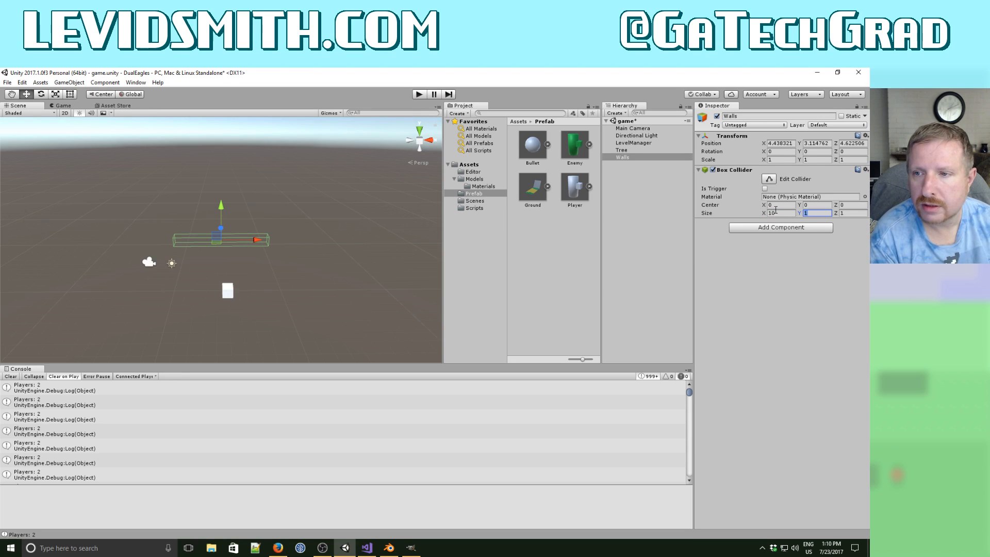
key("Tab")
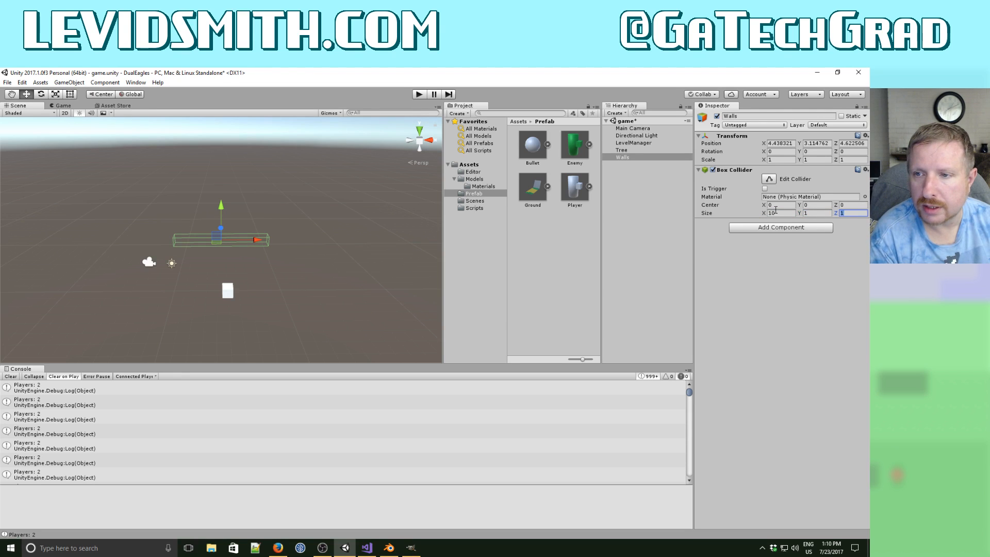
key("shift+Tab")
type("10")
key("Tab")
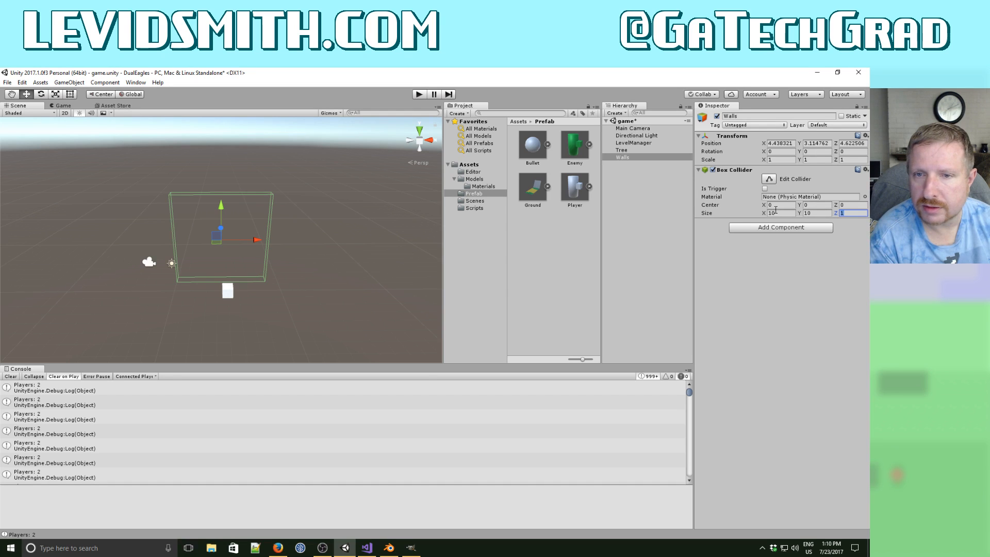
type("20")
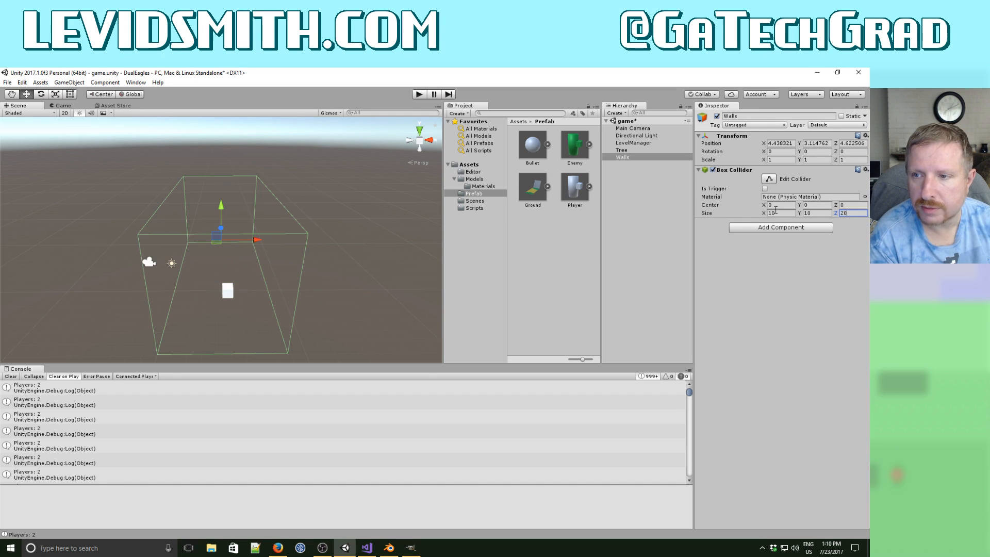
key("BackSpace")
key("BackSpace")
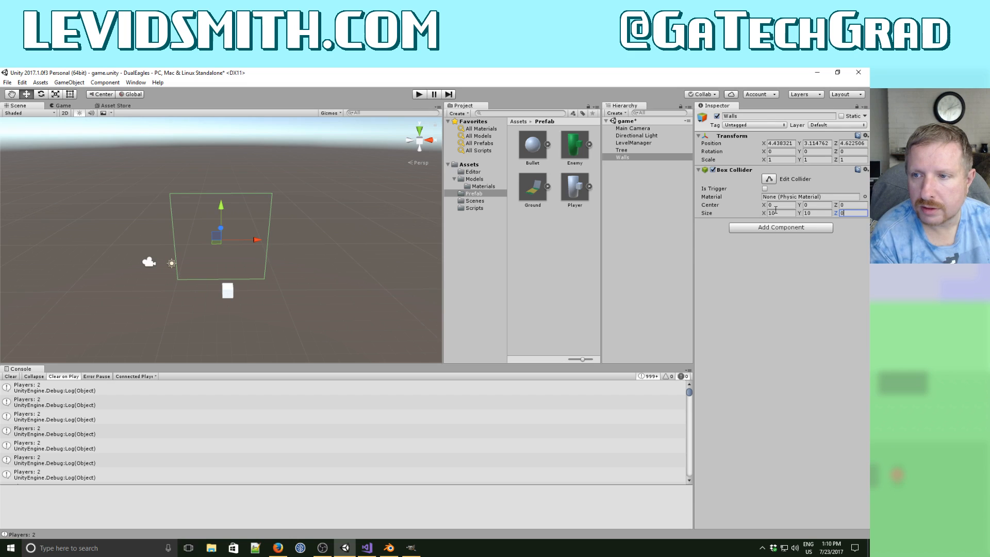
type("1")
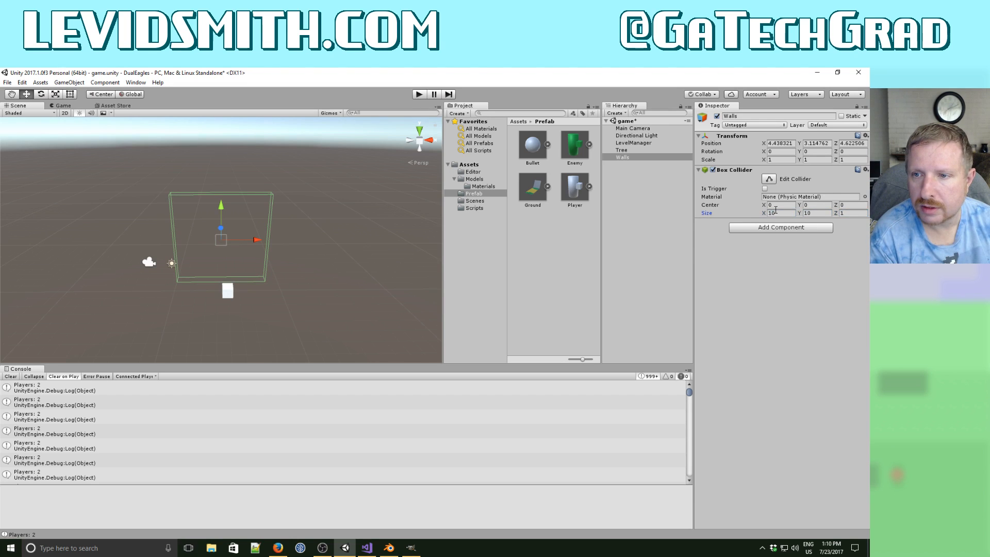
type("10")
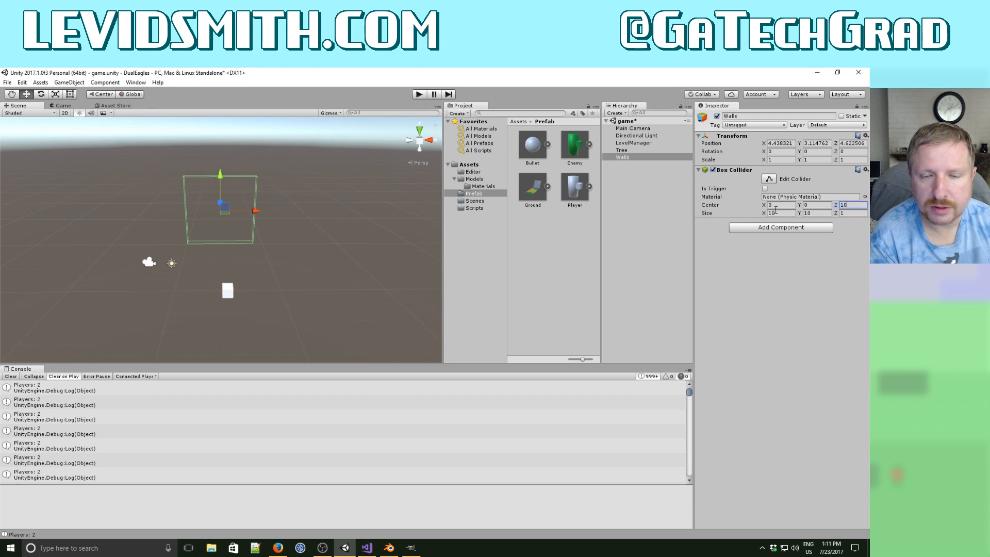
Duplicate the Walls Box Collider as a new component and set the copy's center Z to -5.
left_click(866, 169)
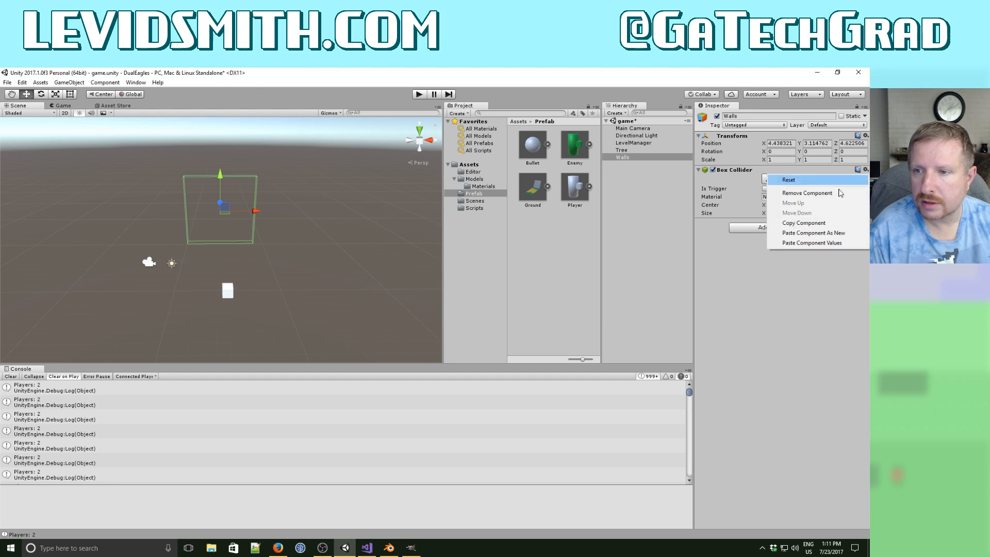
left_click(801, 224)
left_click(865, 170)
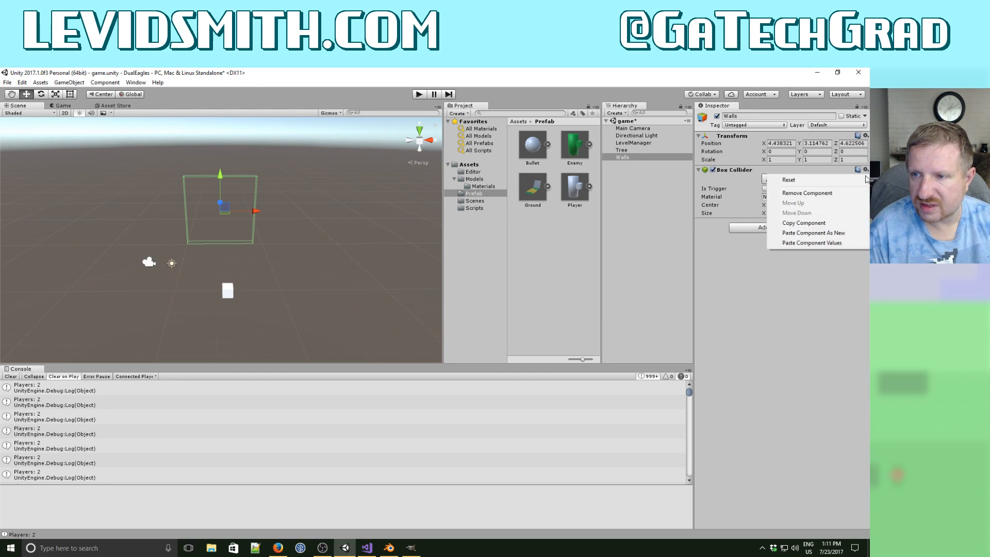
left_click(844, 235)
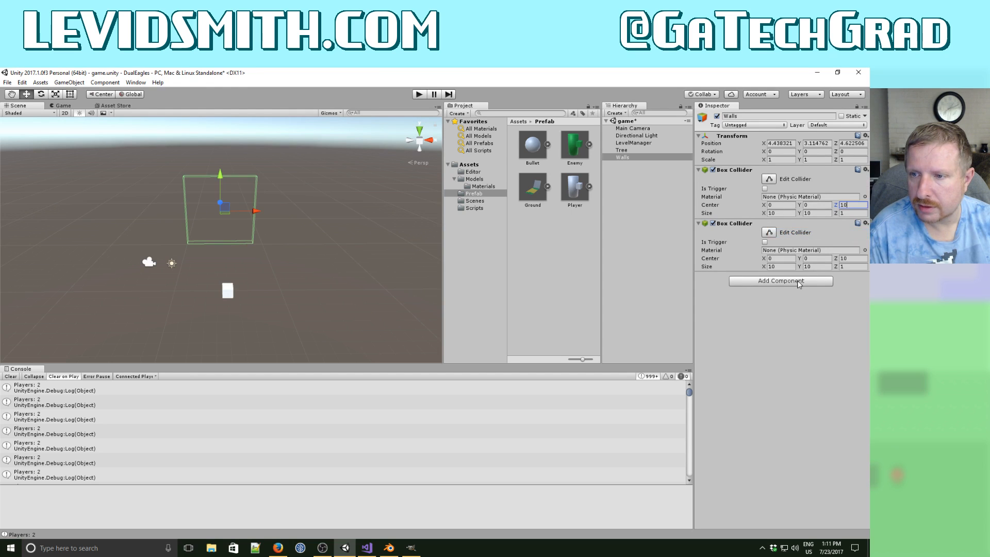
left_click(846, 259)
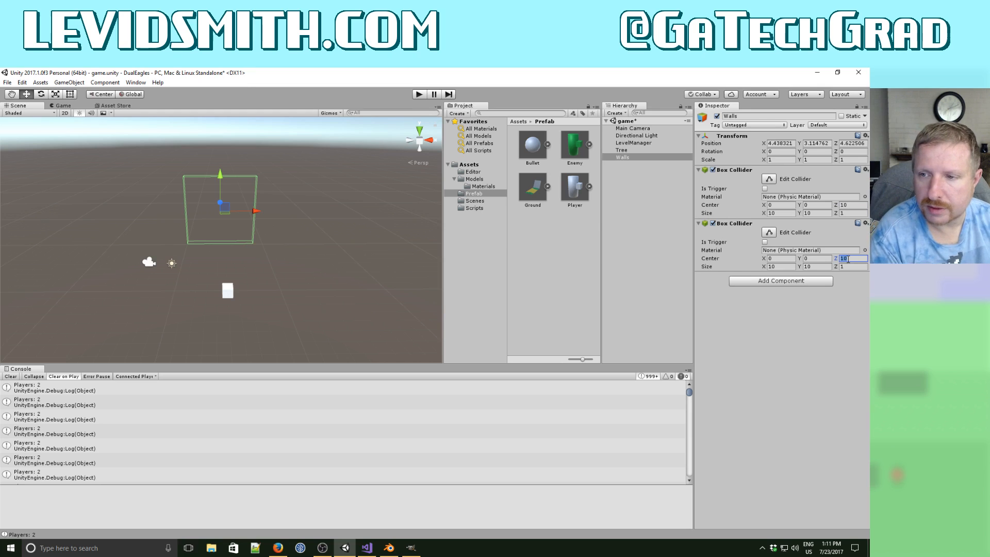
type("-5")
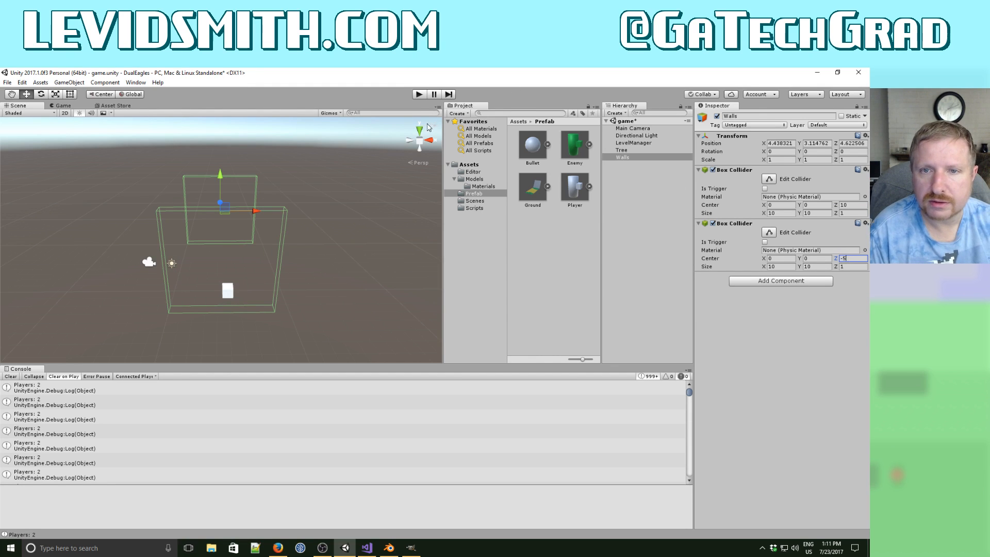
Run the game and turn off Maximize On Play for the Game view.
left_click(420, 95)
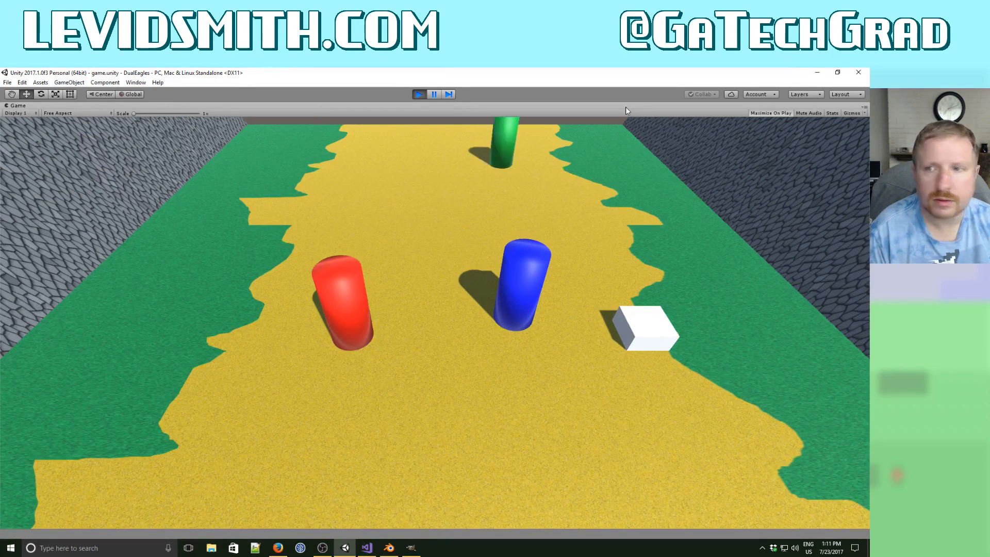
left_click(776, 113)
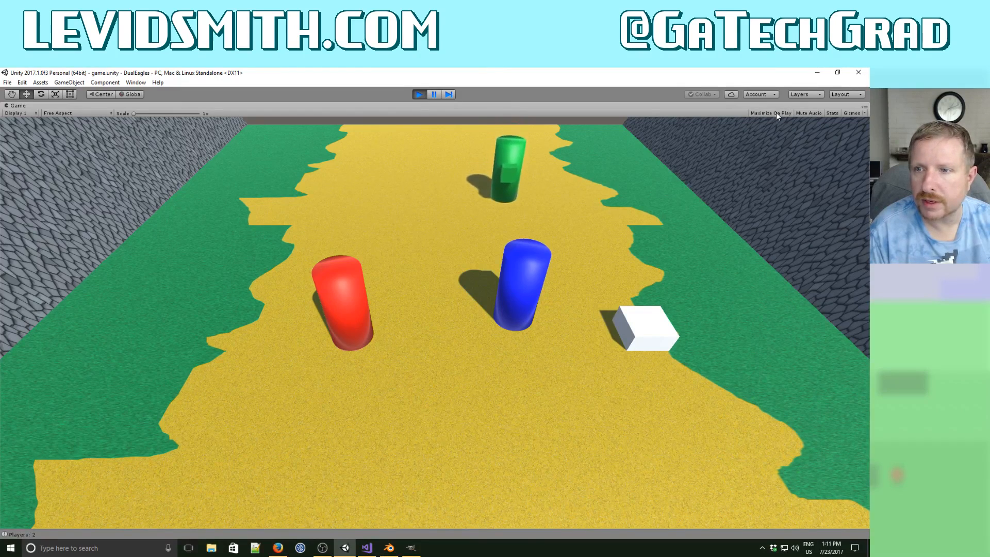
Restore the maximized Game view to the normal layout and restart the game.
left_click(864, 107)
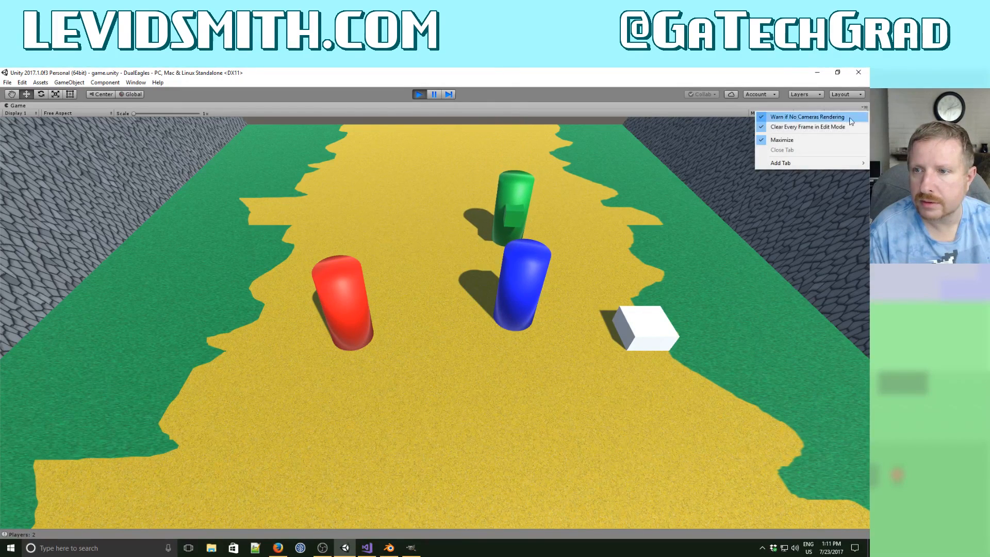
left_click(827, 139)
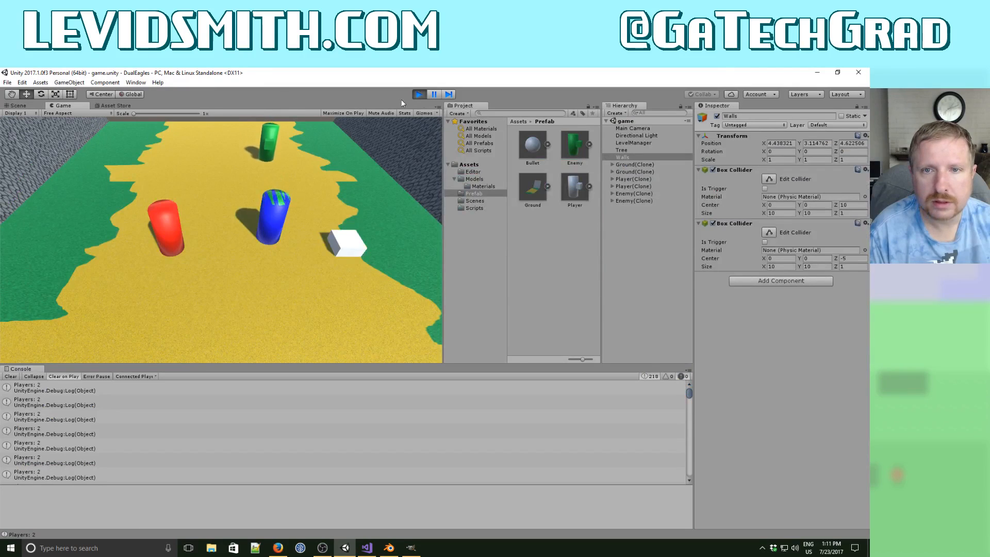
left_click(419, 95)
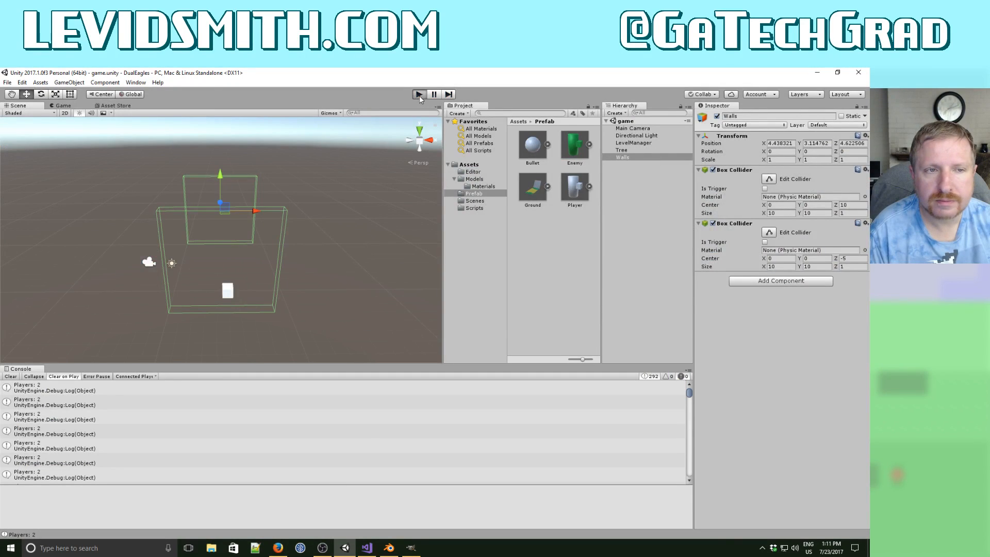
left_click(419, 95)
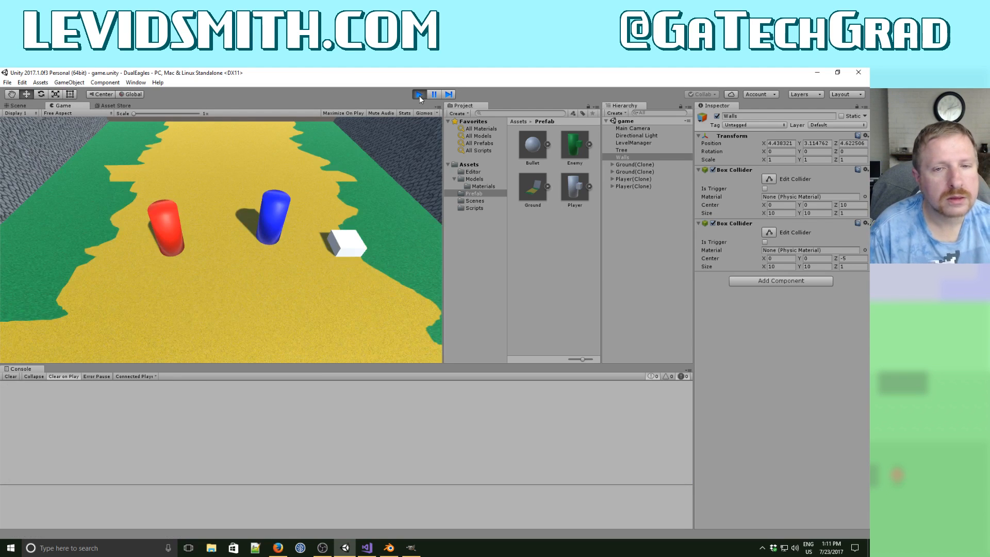
Examine the ground and side walls of the running game in the Scene view.
left_click(18, 106)
middle_click_drag(190, 253, 249, 254)
left_click_drag(249, 255, 350, 260, "alt")
key("w")
mouse_move(349, 261)
right_mouse_down()
mouse_move(322, 257)
mouse_move(343, 258)
right_mouse_up()
left_click(148, 154)
left_click(174, 265)
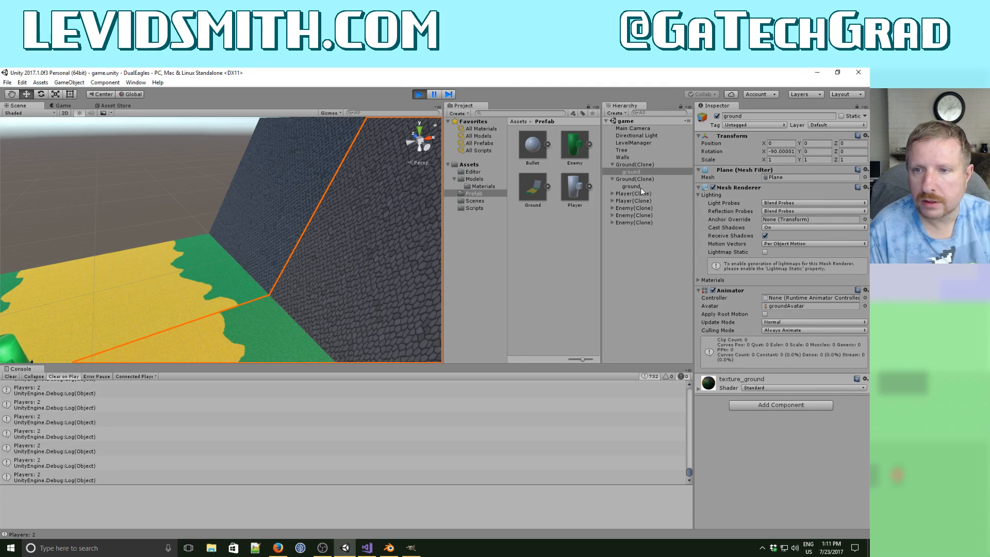
Try a size X of 20 on the first Walls Box Collider while the game is running.
left_click(627, 158)
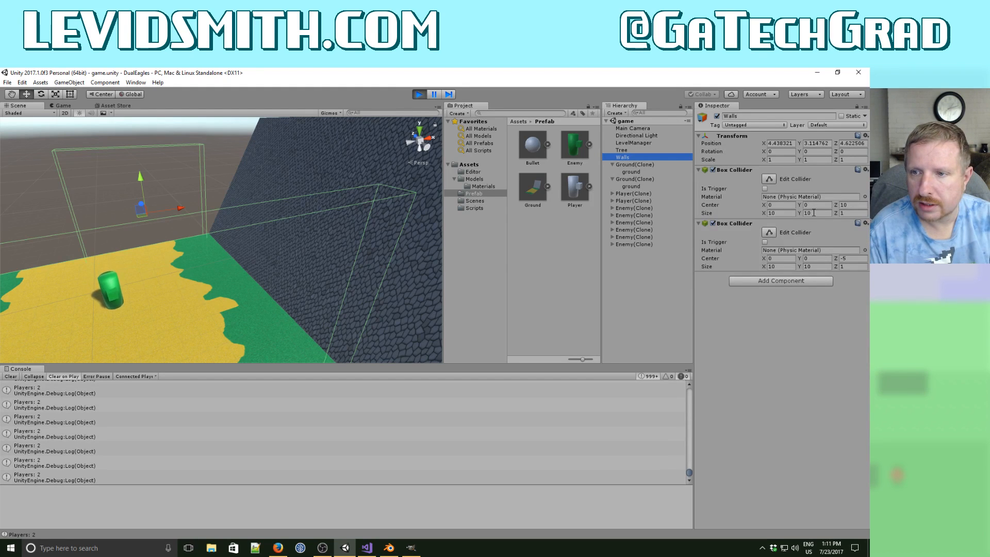
left_click(781, 213)
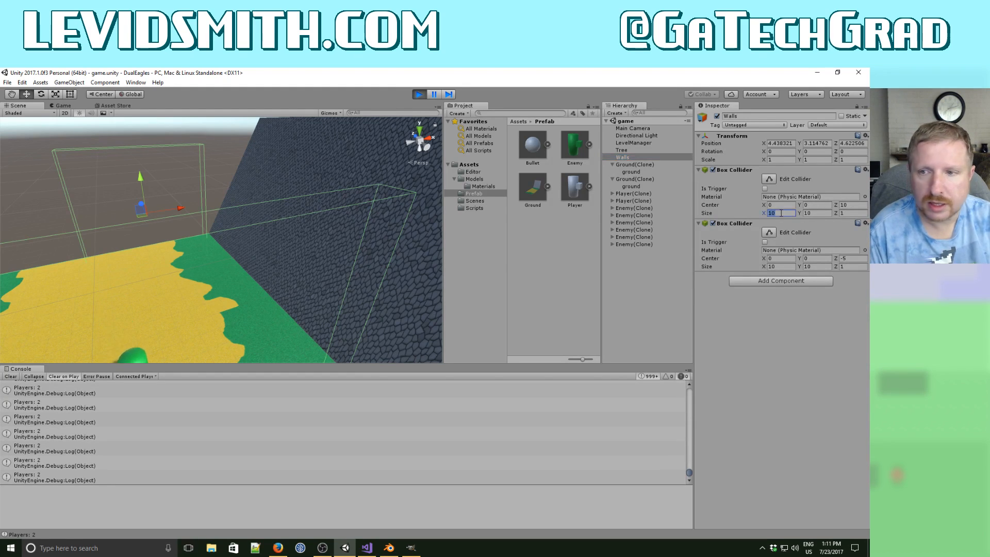
type("20")
key("Tab")
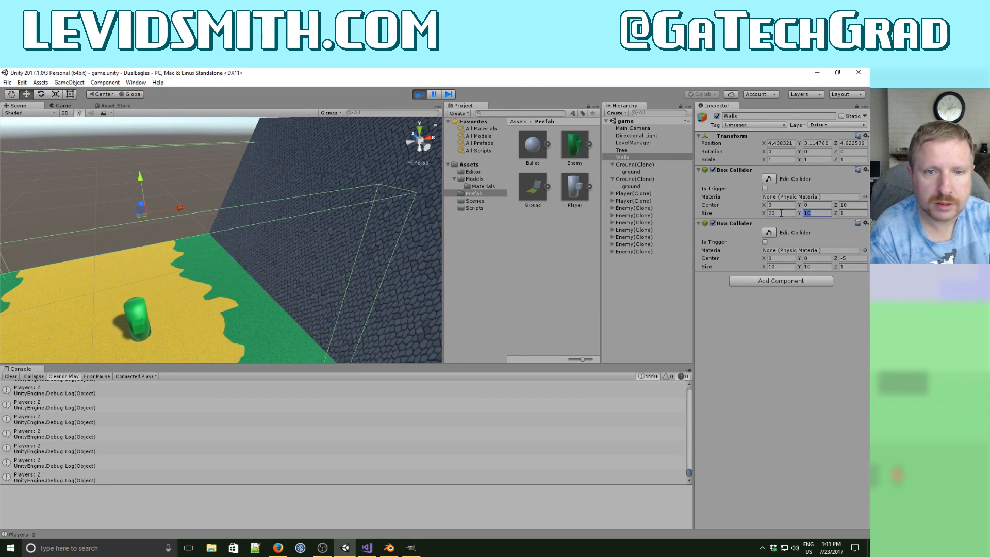
right_click_drag(303, 246, 190, 228)
key("a")
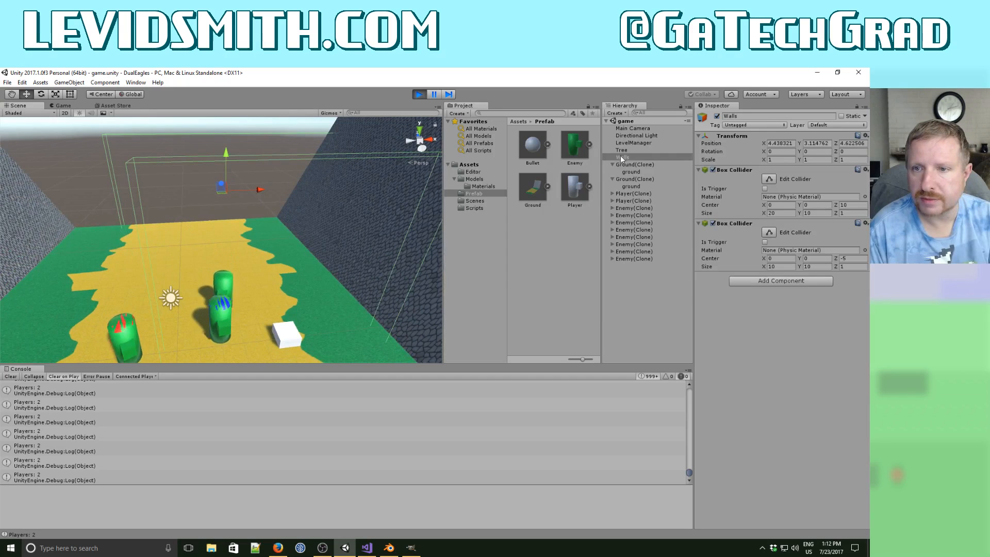
Try placing the Walls object at position 0, 0, 0 while the game is running.
left_click(788, 144)
type("0")
key("Tab")
type("0")
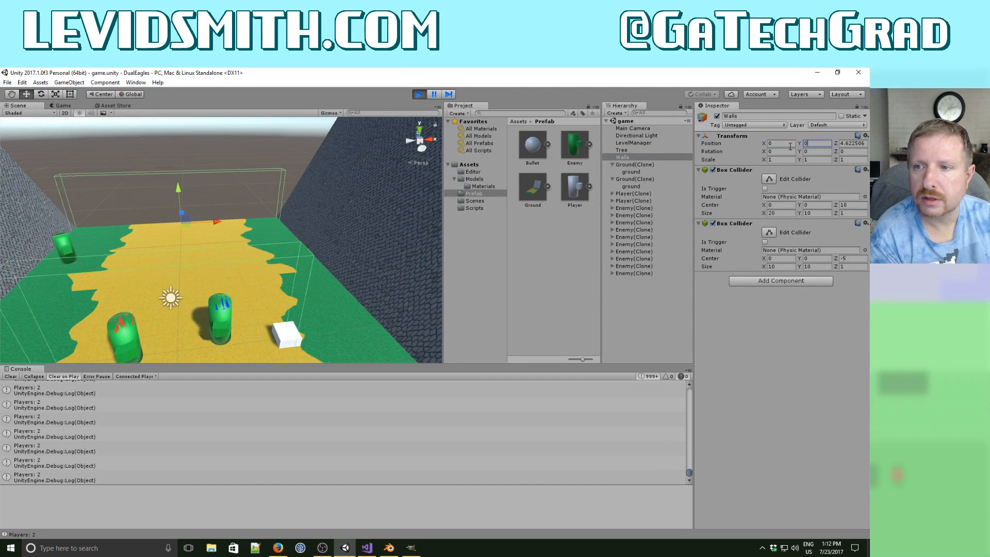
key("Tab")
type("0")
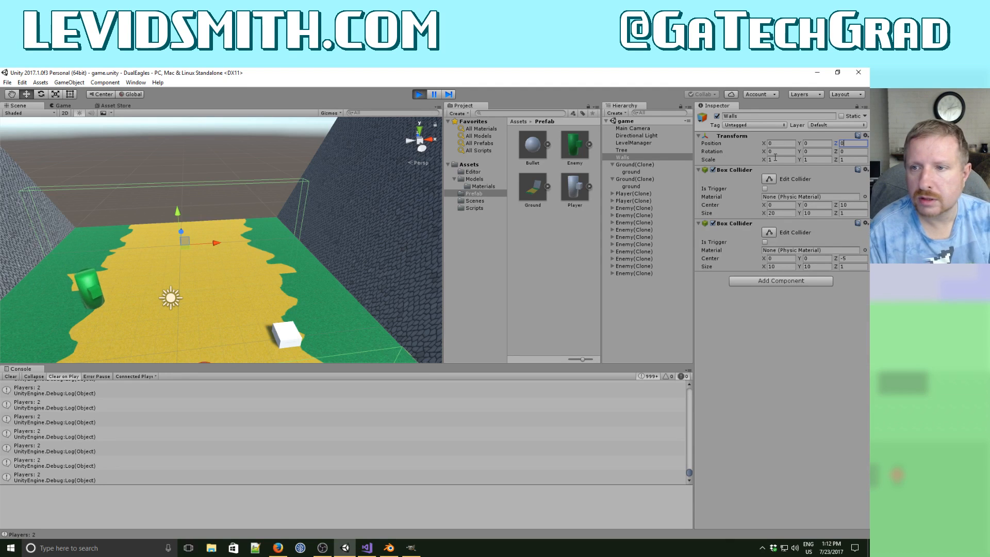
left_click(623, 158)
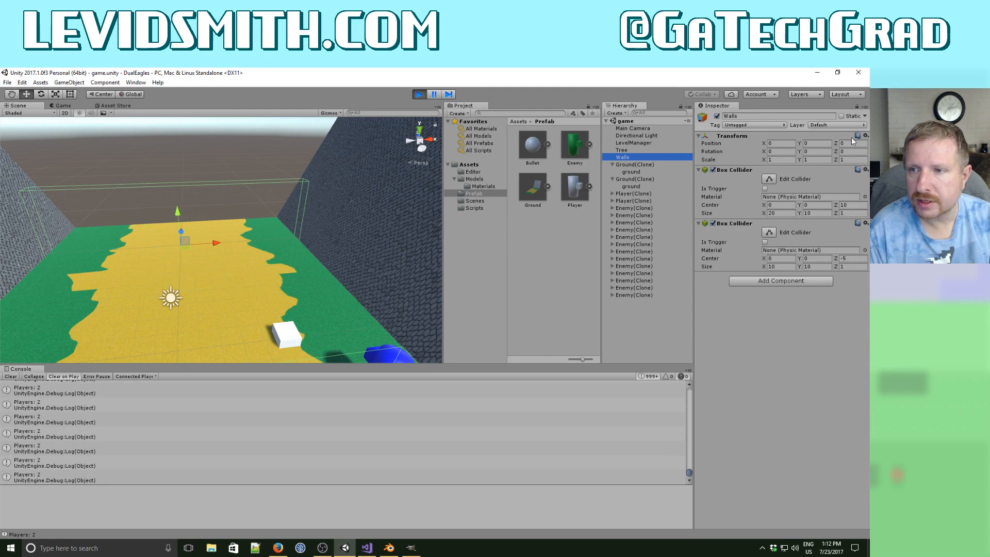
Stop the game and set the Walls object's position to X 0, Y 0, Z 0.
left_click(418, 95)
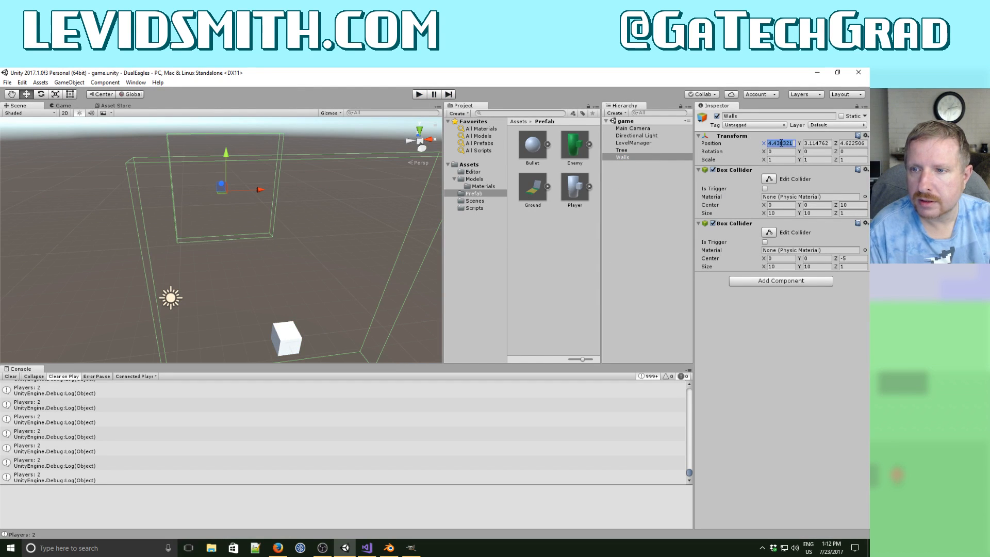
type("0")
key("Tab")
type("0")
key("Tab")
type("0")
key("Tab")
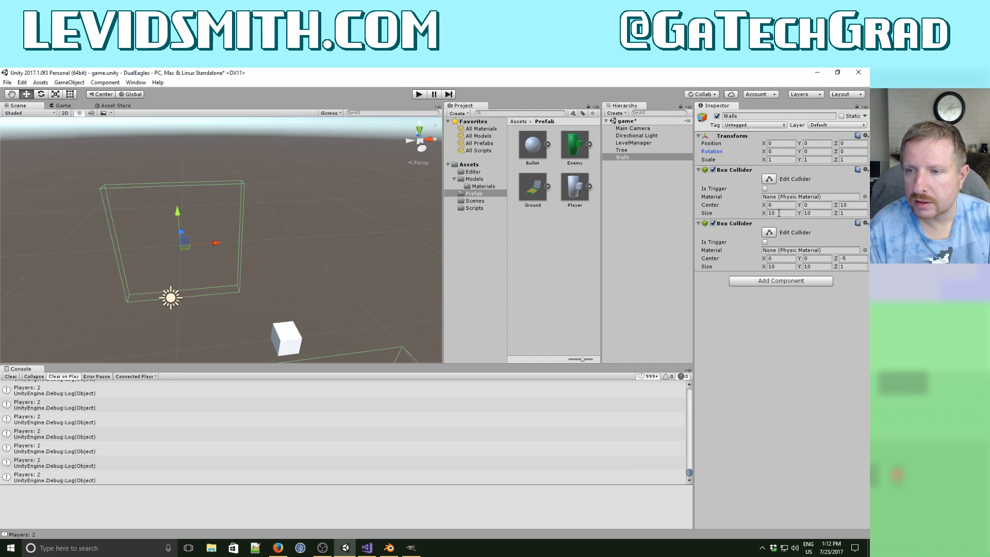
Check the Walls colliders in a short test run and set the size X of both Box Colliders to 20.
left_click(418, 93)
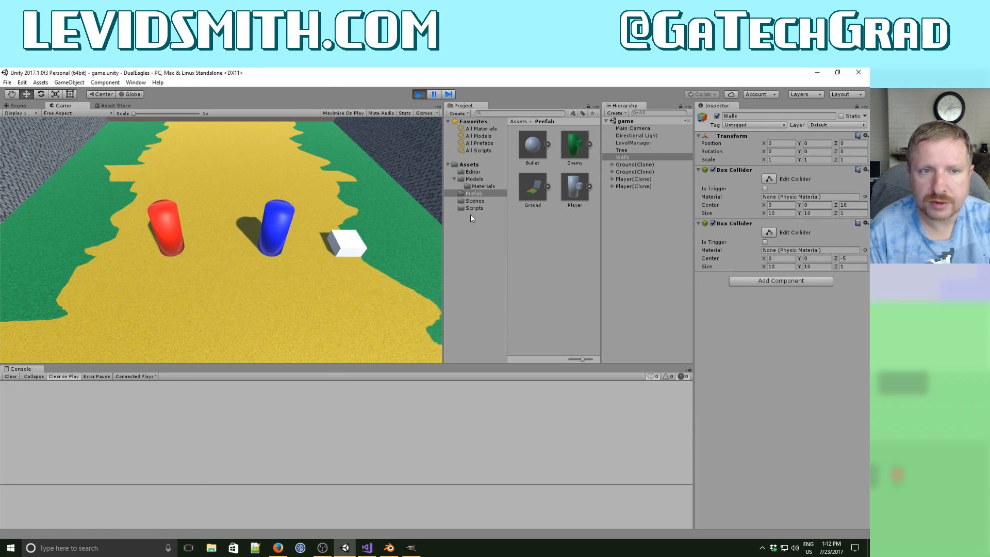
left_click(26, 105)
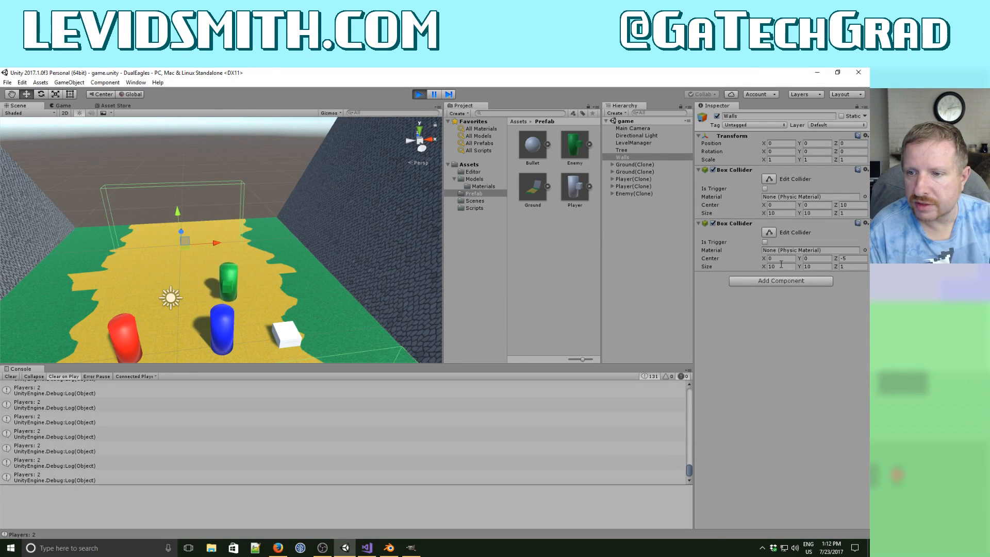
left_click(419, 96)
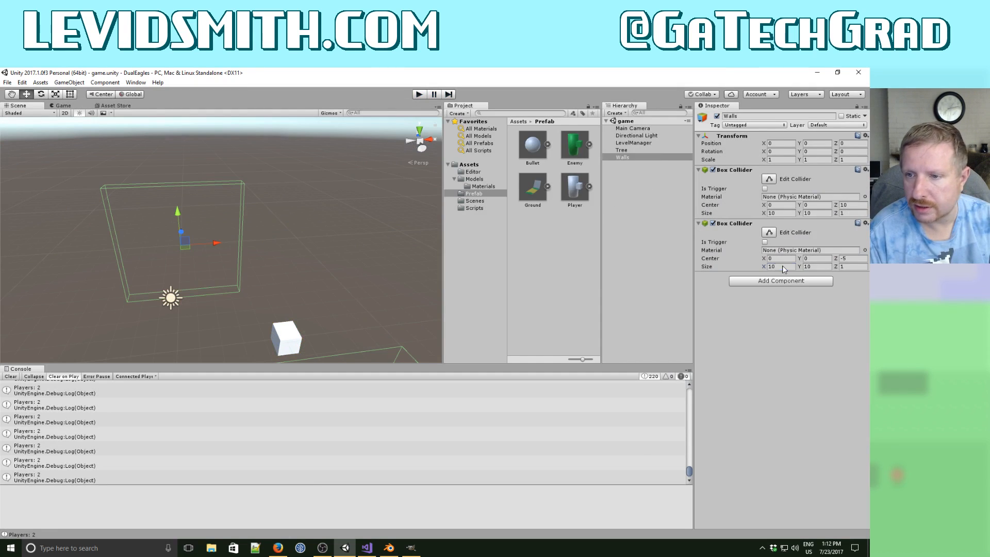
type("20")
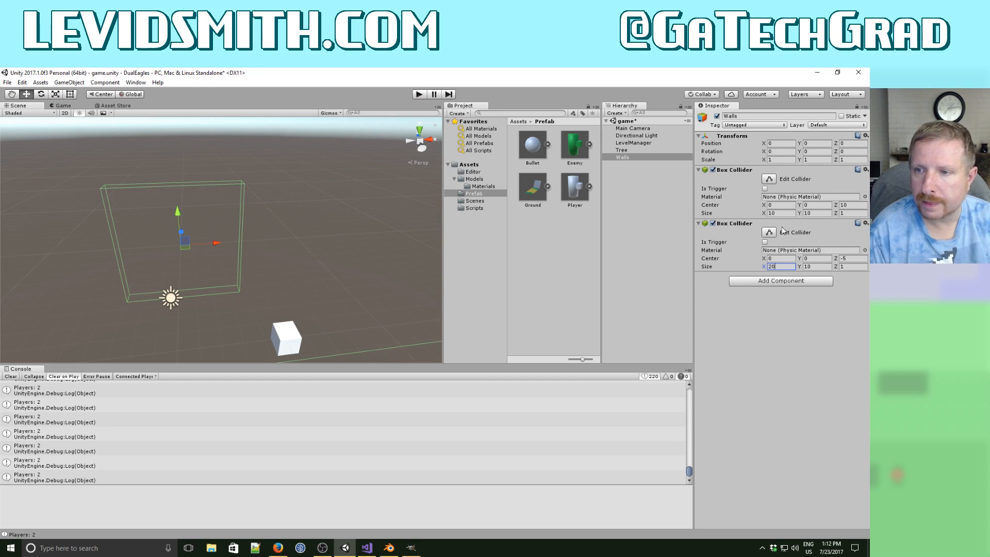
type("20")
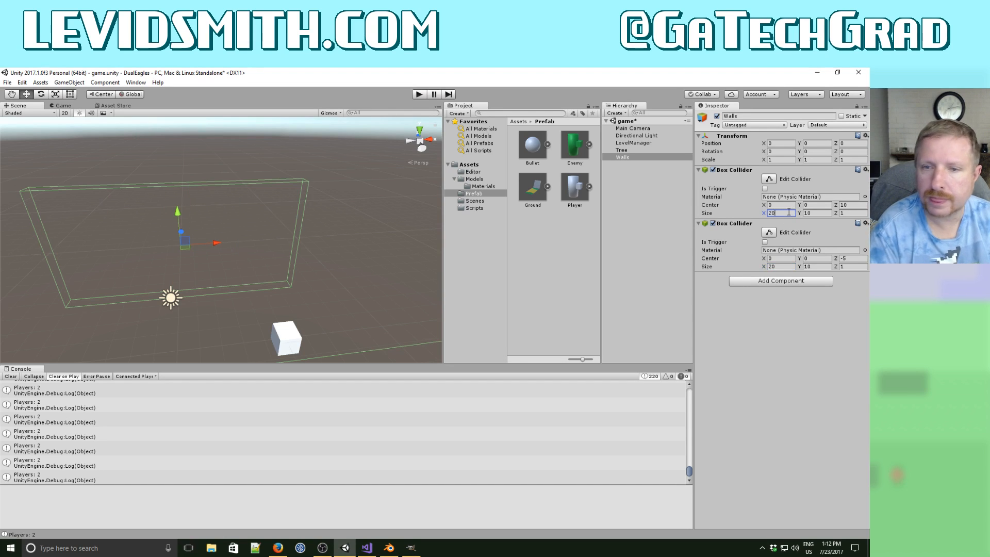
Run the game, examine how enemies move across the ground in the Scene view, and stop it.
left_click(420, 95)
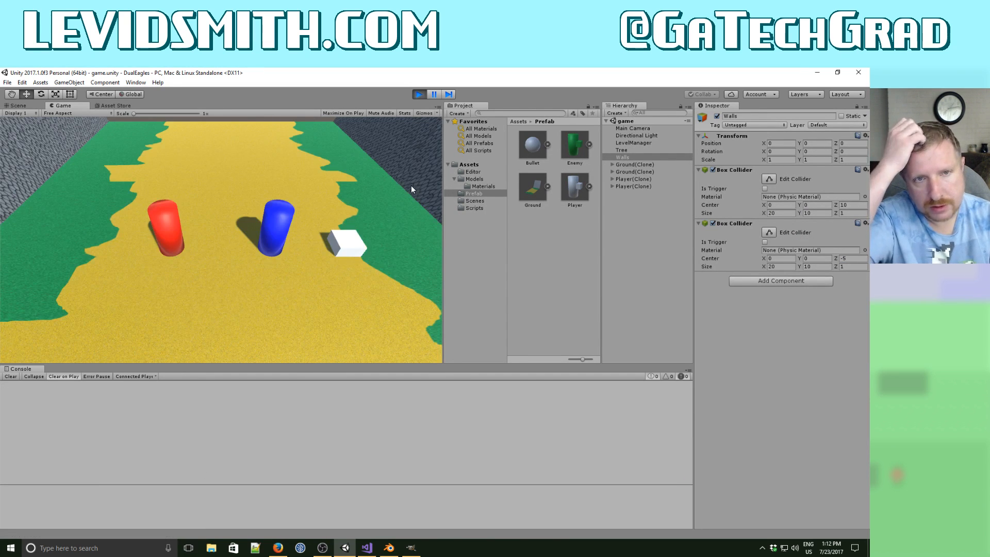
left_click(41, 106)
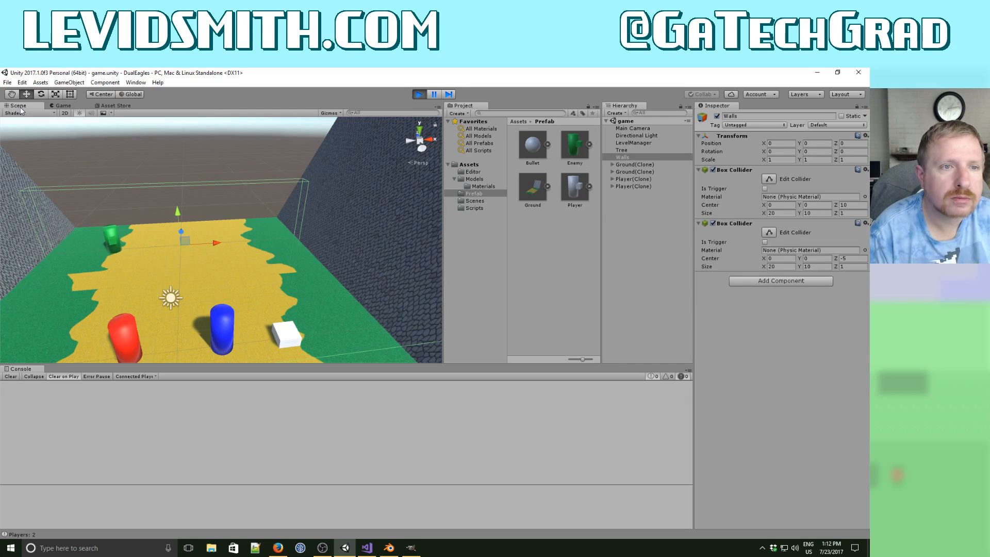
left_click(178, 279)
left_click(200, 278)
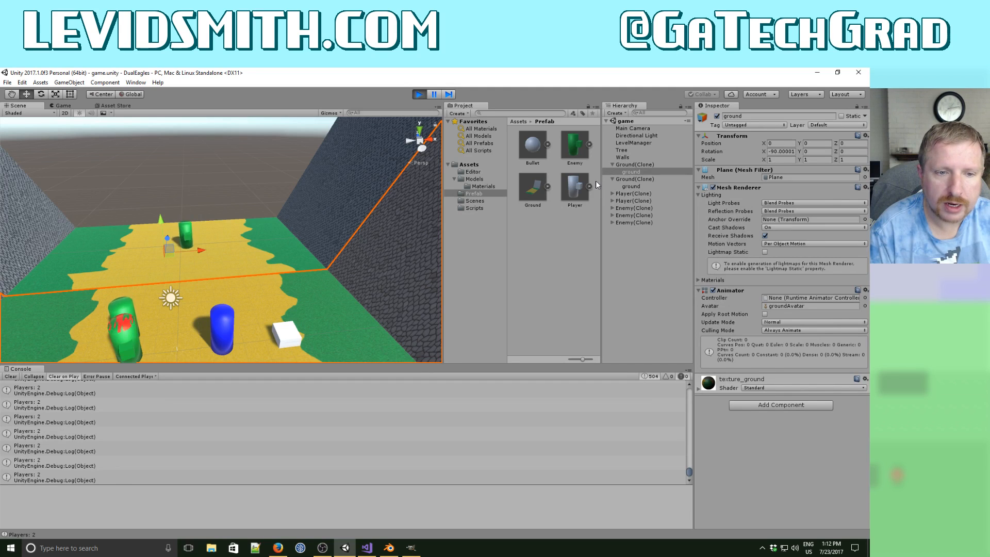
mouse_move(191, 273)
left_mouse_down("alt")
mouse_move(149, 314)
mouse_move(199, 330)
left_mouse_up("alt")
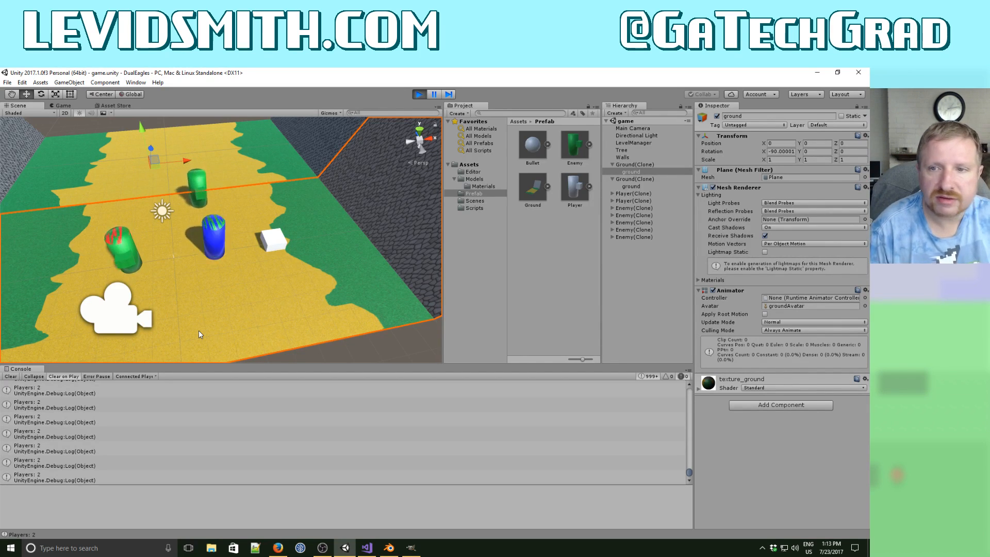
left_click(419, 94)
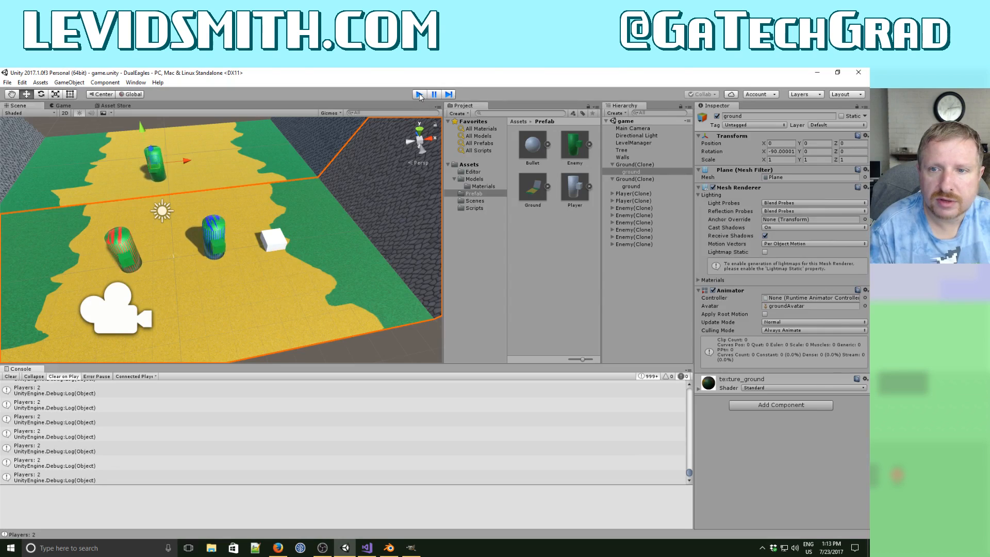
Add a Rigidbody to the Enemy prefab with its rotation frozen on X and Z.
left_click(578, 162)
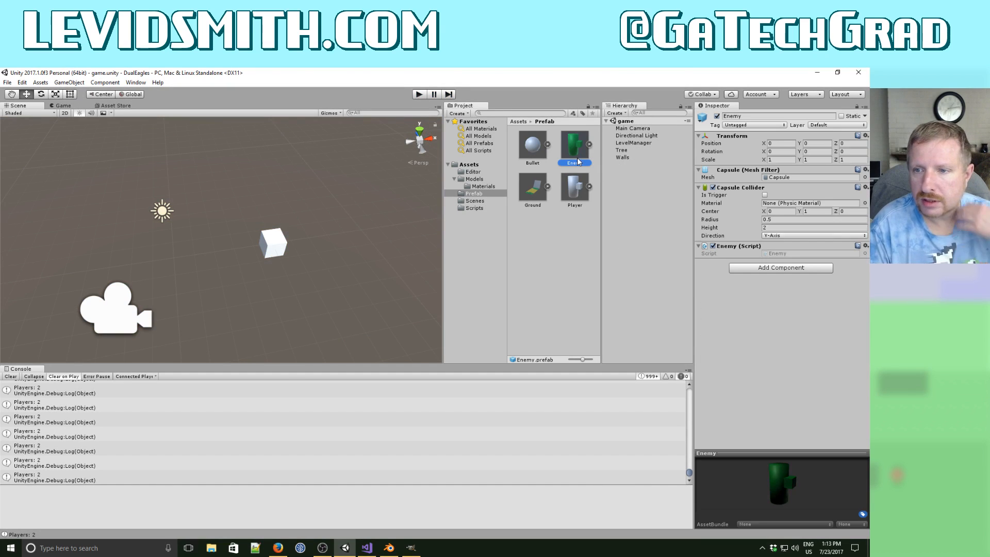
left_click(775, 268)
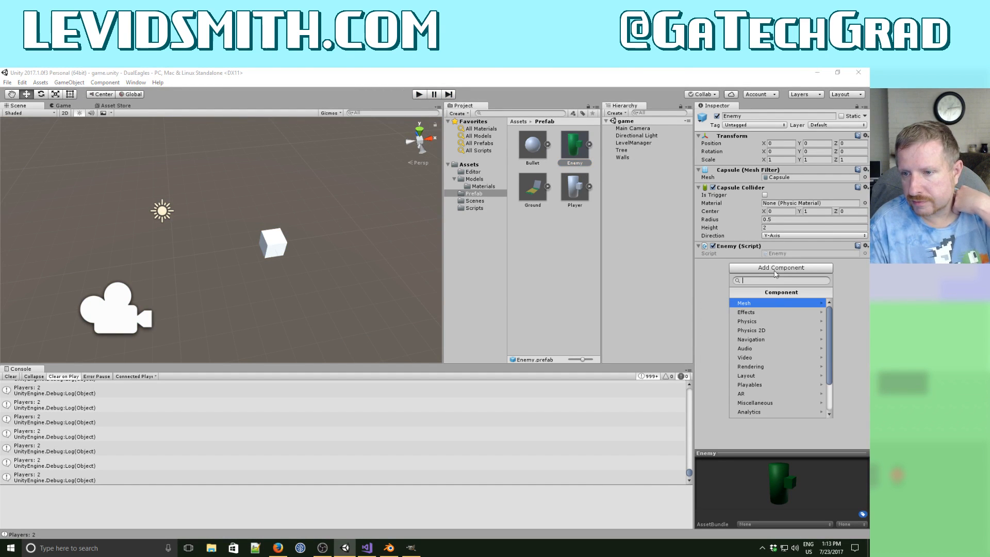
left_click(757, 323)
left_click(760, 305)
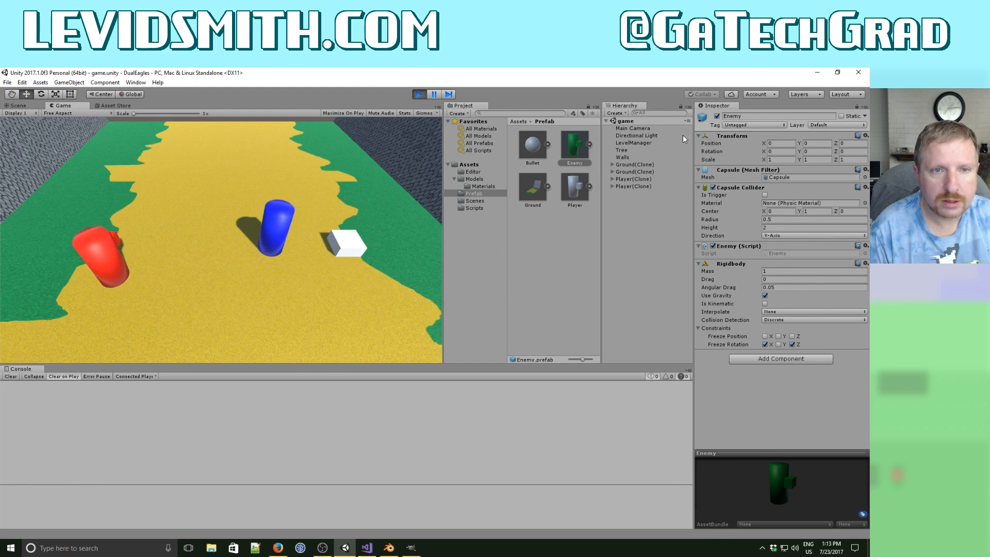
Inspect the Walls colliders in the running scene and try moving the first one's center Z to about 15.44.
left_click(17, 106)
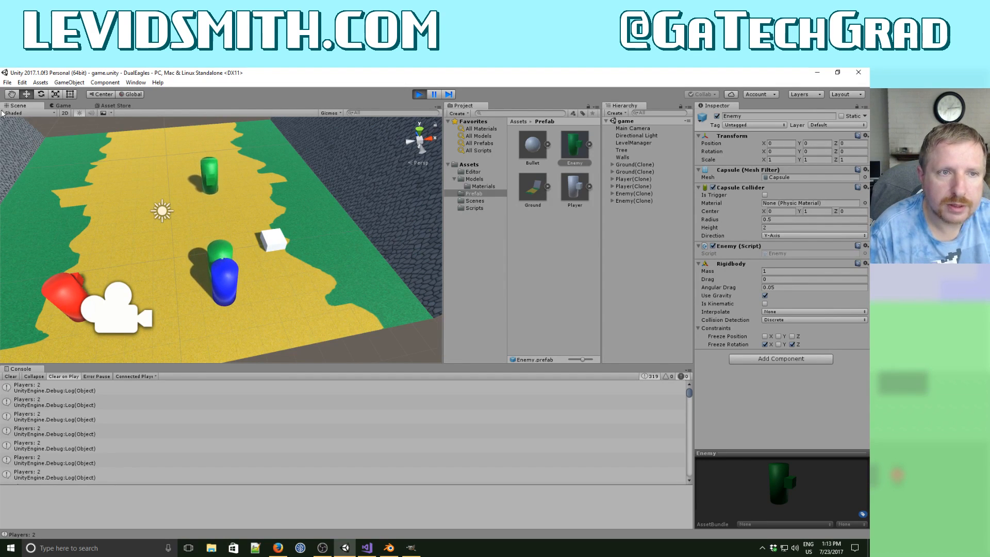
left_click(630, 158)
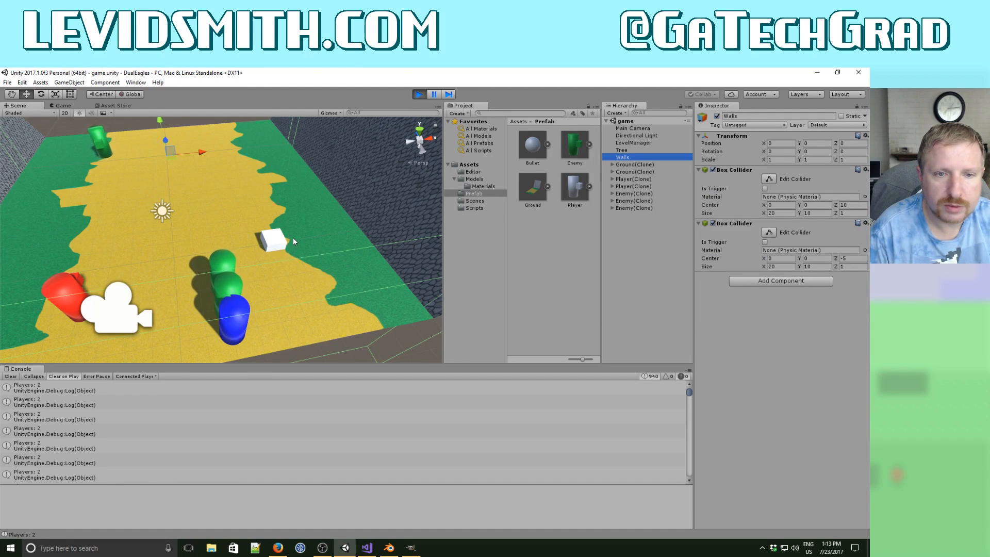
mouse_move(292, 238)
right_mouse_down()
mouse_move(531, 233)
mouse_move(447, 218)
mouse_move(470, 209)
mouse_move(482, 219)
right_mouse_up()
key("s")
key("s")
key("w")
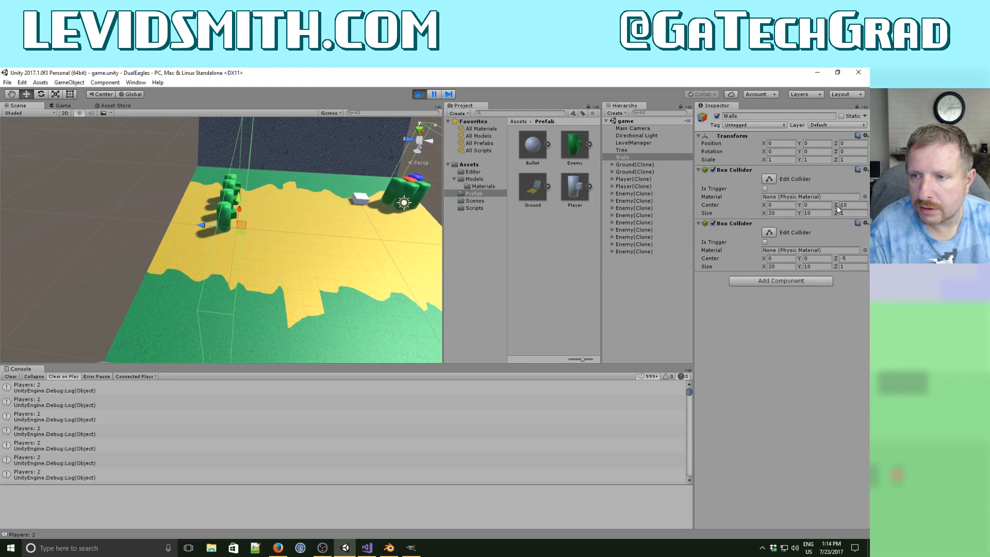
mouse_move(836, 205)
left_mouse_down()
mouse_move(866, 205)
mouse_move(39, 202)
mouse_move(85, 200)
mouse_move(60, 202)
left_mouse_up()
Stop the game and set the first Walls Box Collider's center Z to 15.
left_click(419, 95)
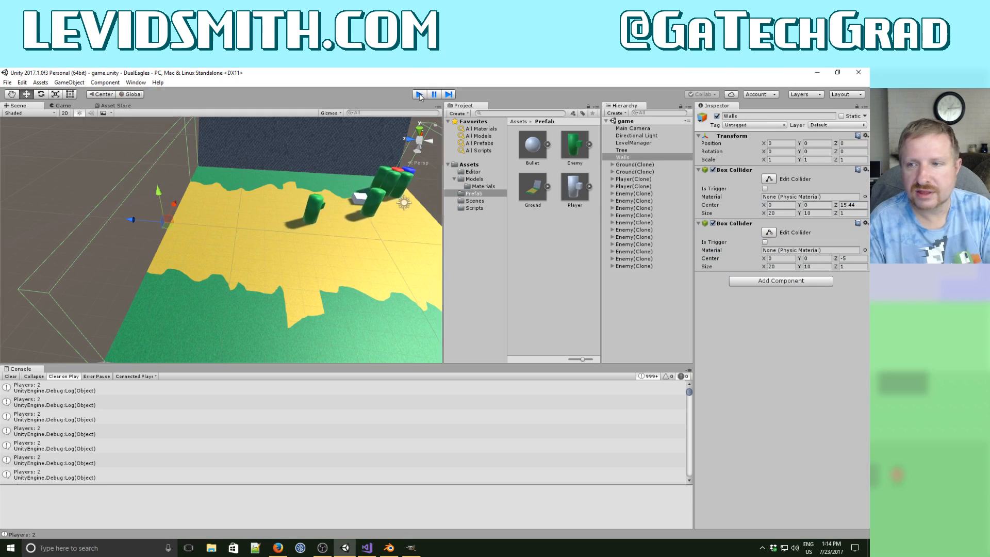
double_click(854, 205)
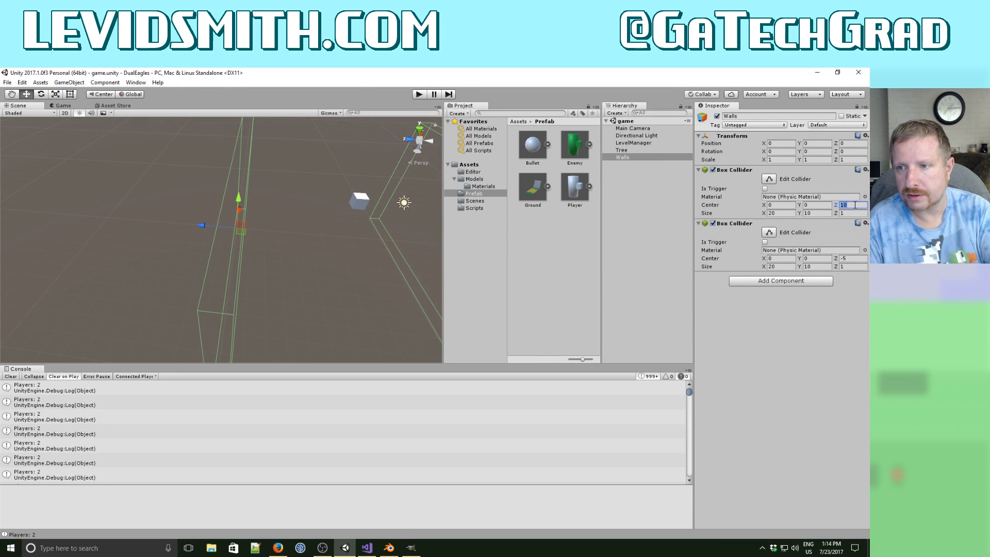
type("15")
Run the game, move both players around the whole play area to test the walls and the chasing enemies, and stop it.
left_click(418, 95)
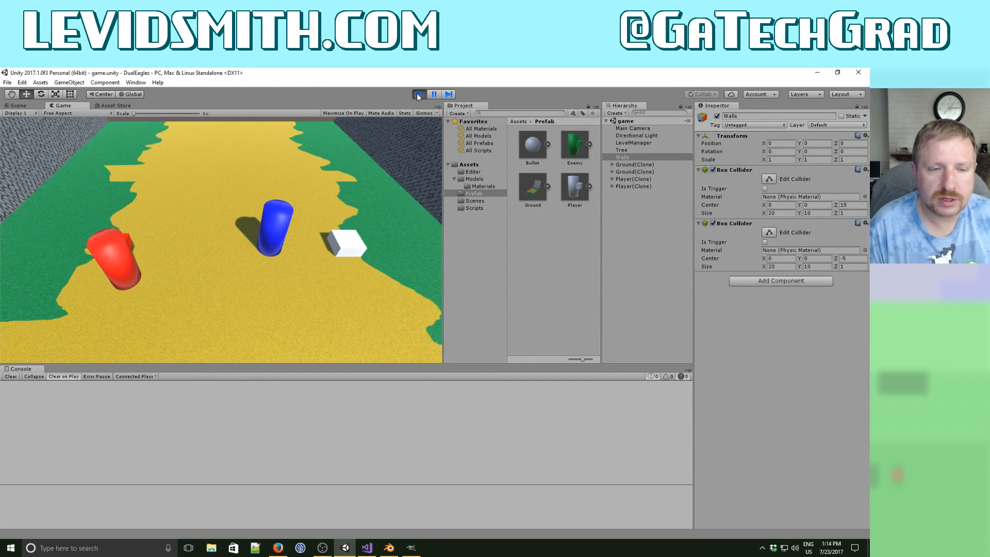
key("Left")
key("d")
key("w")
key("a")
key("s")
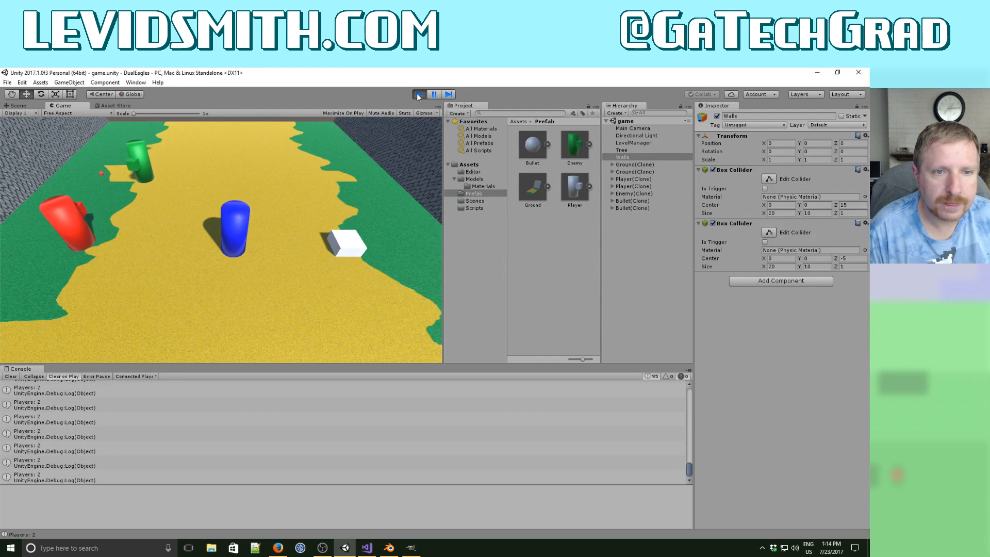
key("d")
key("w")
key("a")
key("s")
key("Right")
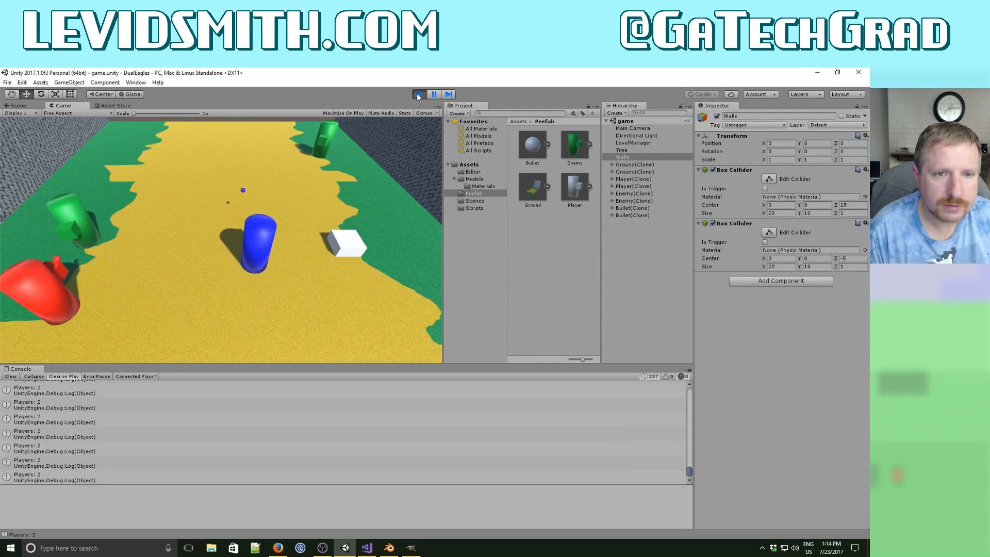
key("d")
key("w")
key("a")
key("Down")
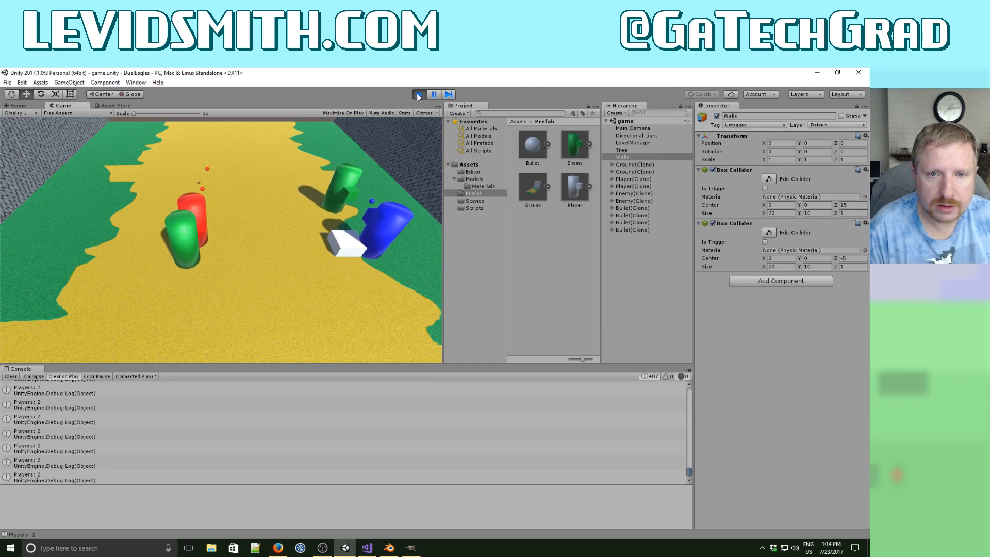
key("Left")
key("s")
key("d")
key("Down")
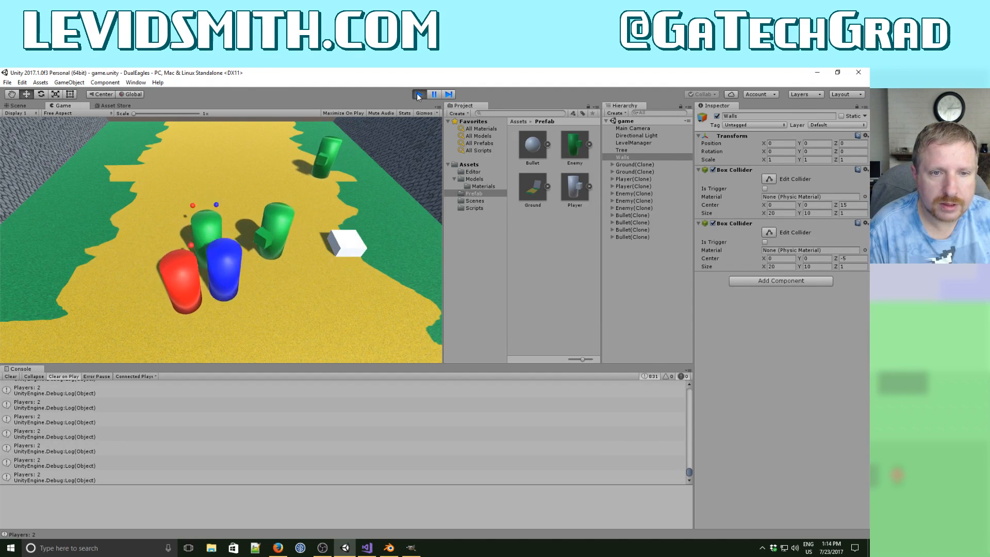
key("a")
key("w")
key("Right")
key("d")
key("s")
key("s")
key("Down")
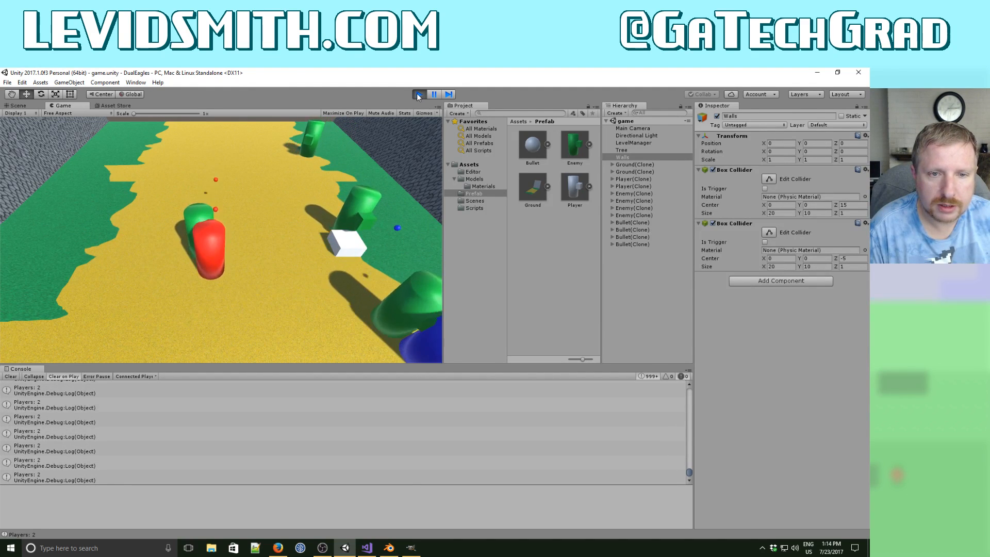
key("Left")
key("a")
key("w")
key("Up")
key("w")
key("Up")
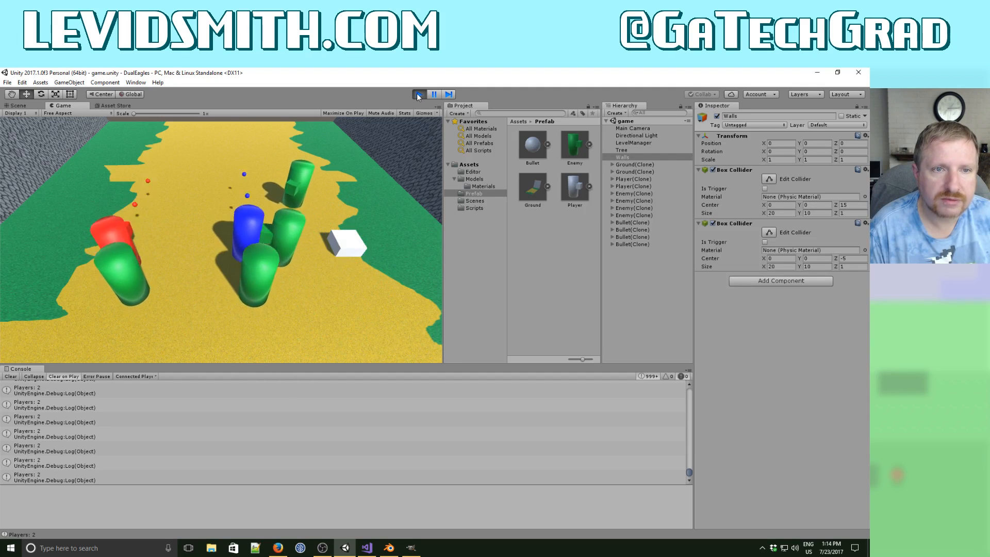
key("w")
key("Up")
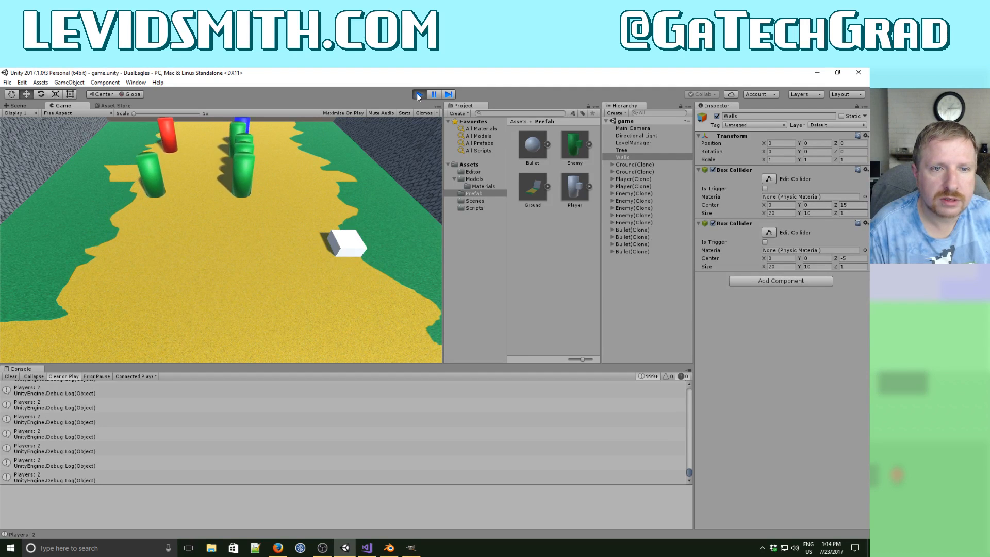
key("d")
key("Right")
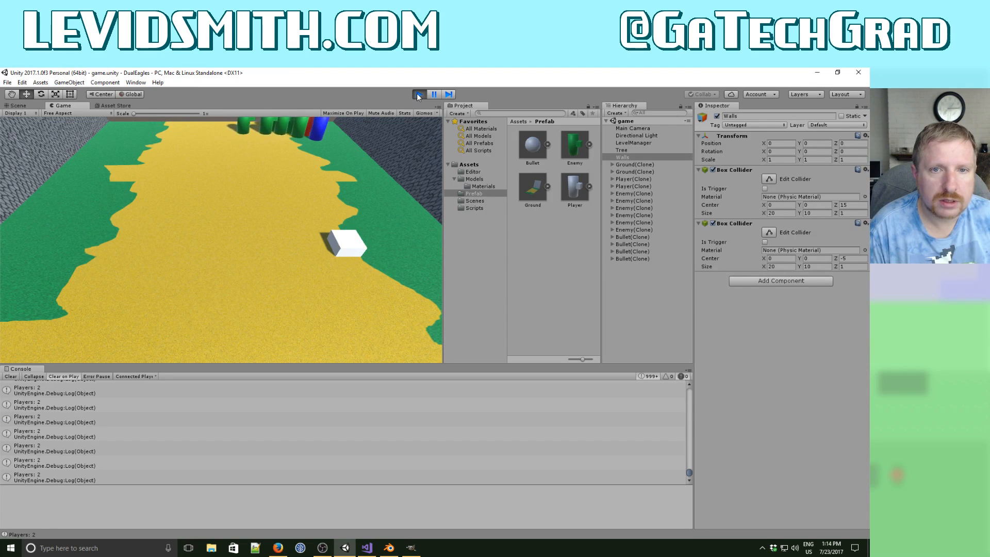
key("s")
key("Down")
key("a")
key("Left")
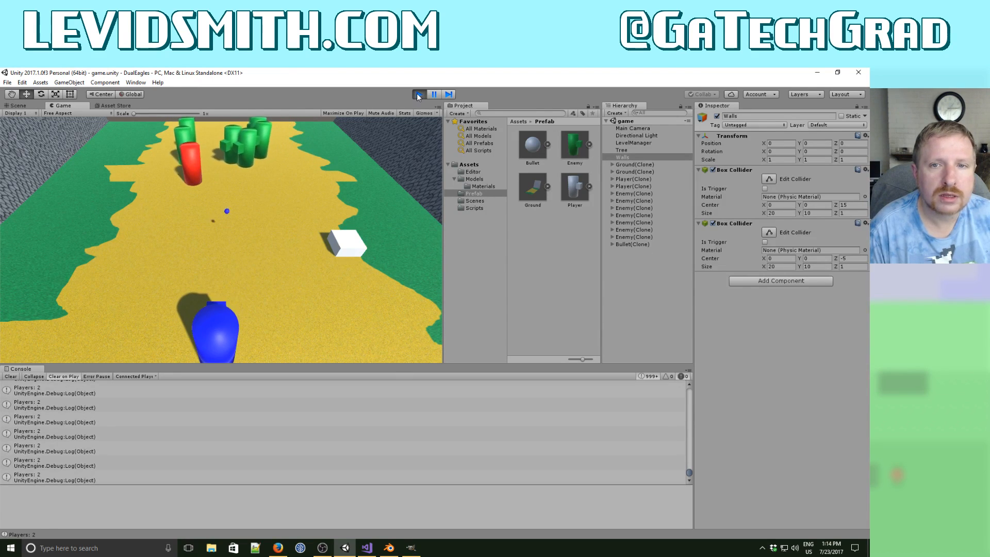
left_click(418, 95)
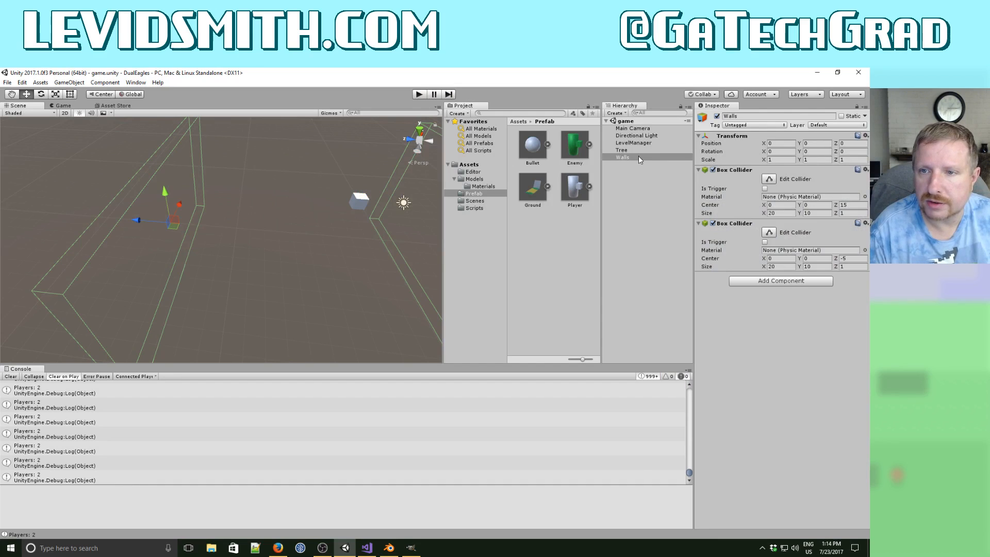
Set the Main Camera's background colour to bright green, hex 15FF2000.
left_click(634, 129)
left_click(790, 186)
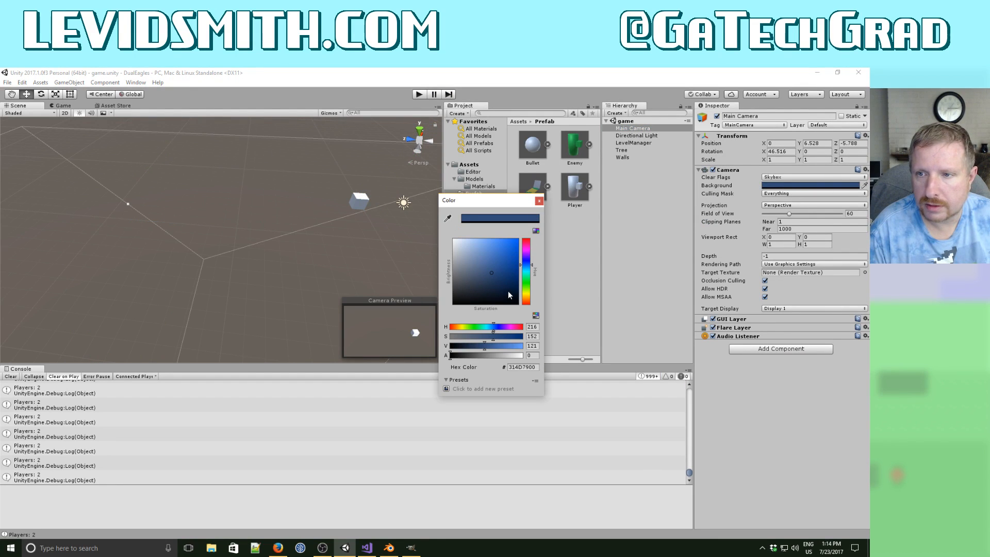
left_click_drag(524, 288, 526, 282)
left_click(517, 242)
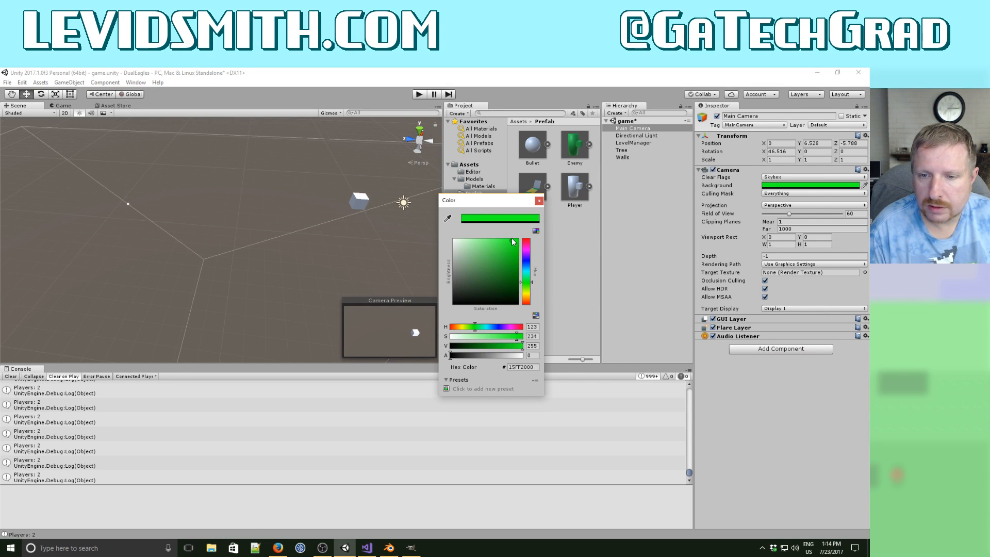
left_click(539, 201)
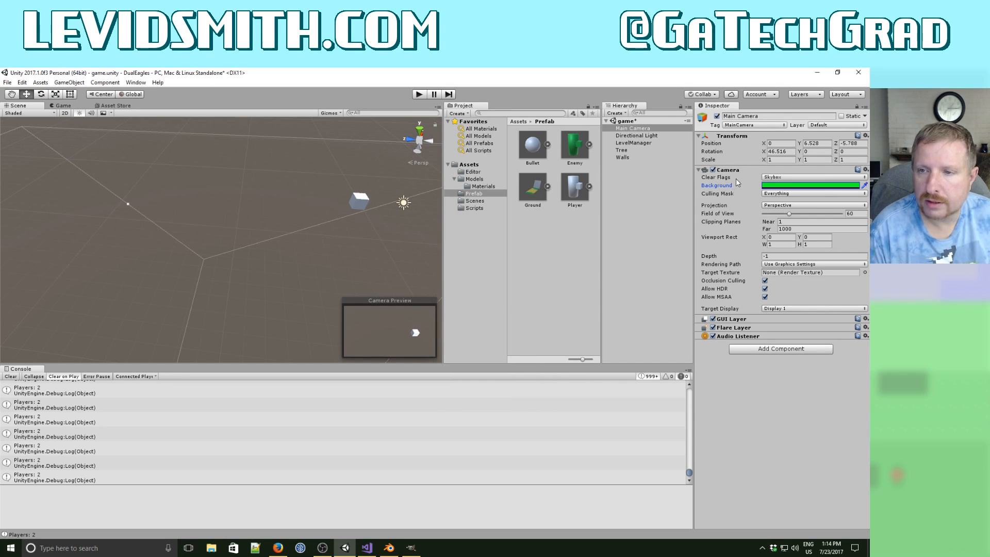
Change the Main Camera's Clear Flags to Solid Color and darken its green background to a brightness value of 165.
left_click(782, 177)
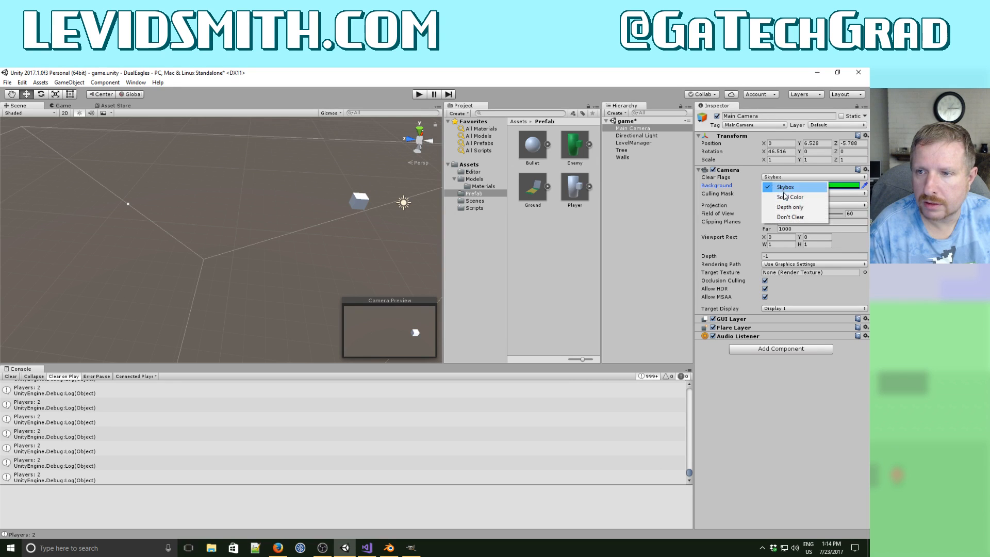
left_click(785, 197)
left_click(787, 186)
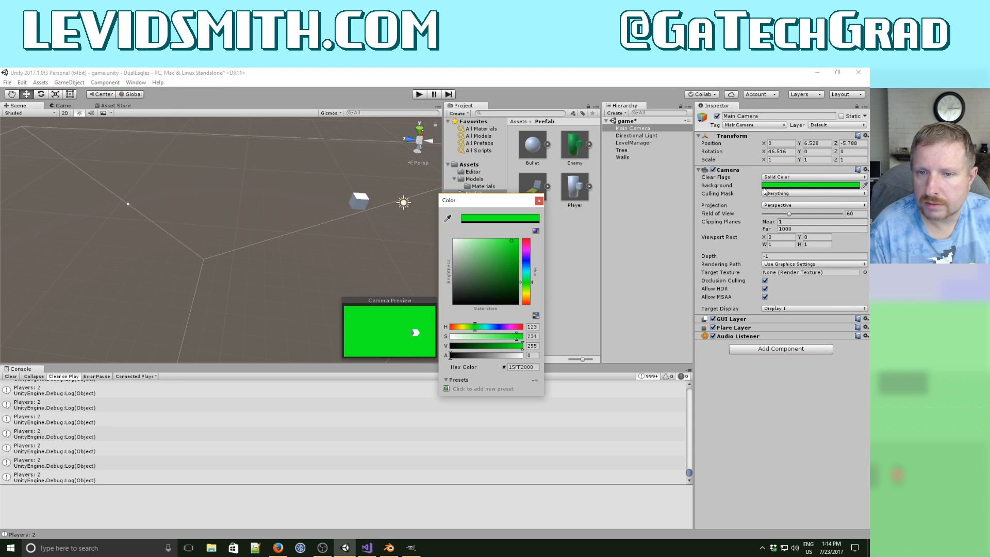
left_click_drag(504, 351, 499, 350)
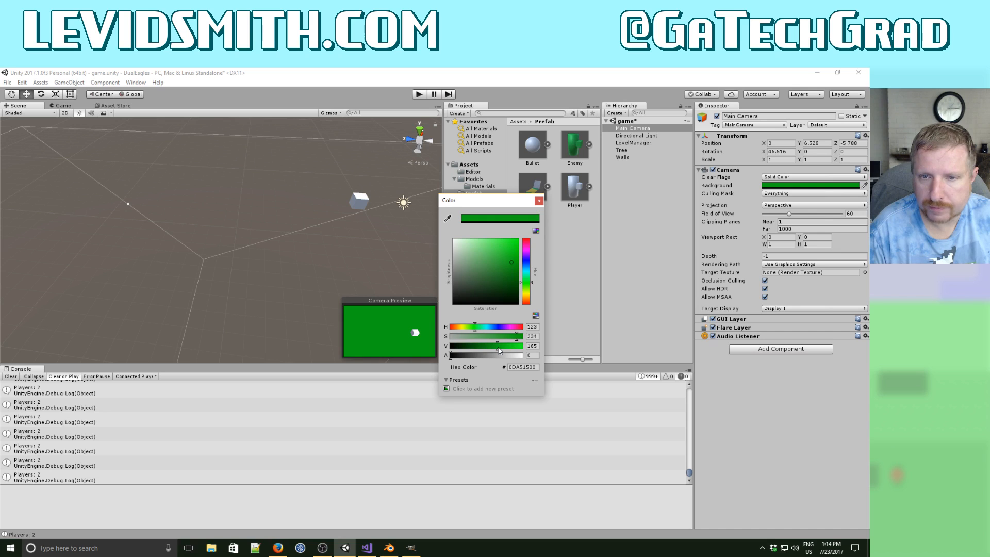
left_click(537, 201)
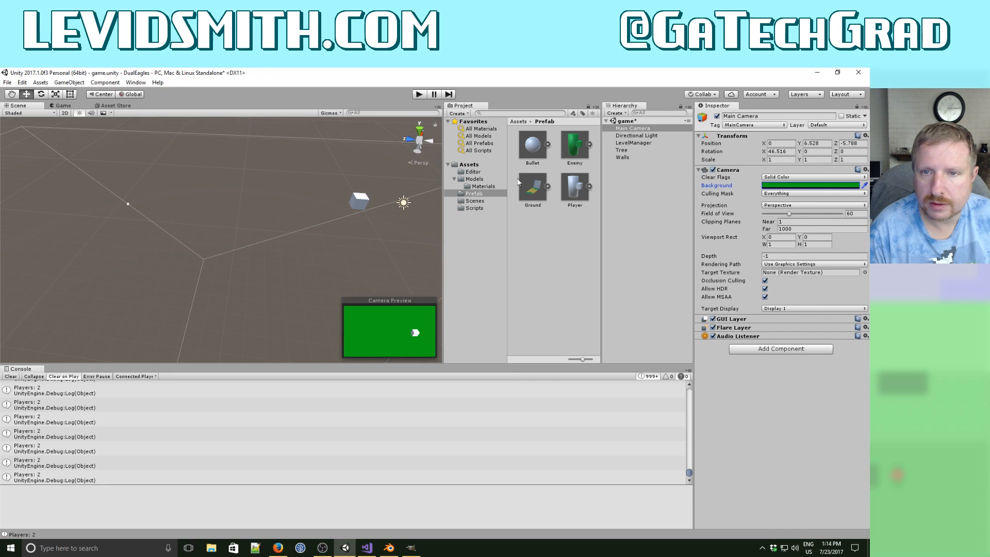
Run the game to check the green camera background behind the play area, and stop it.
left_click(420, 95)
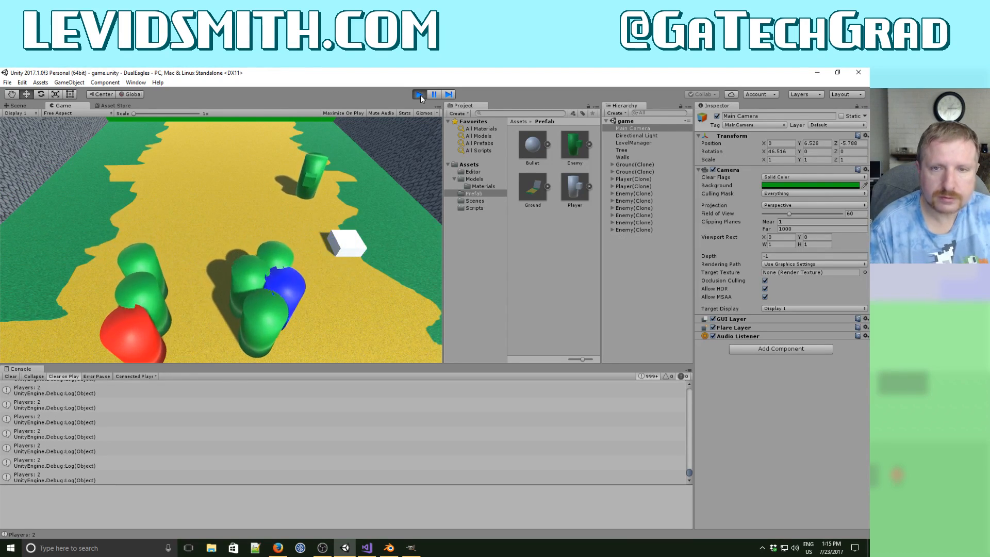
left_click(419, 95)
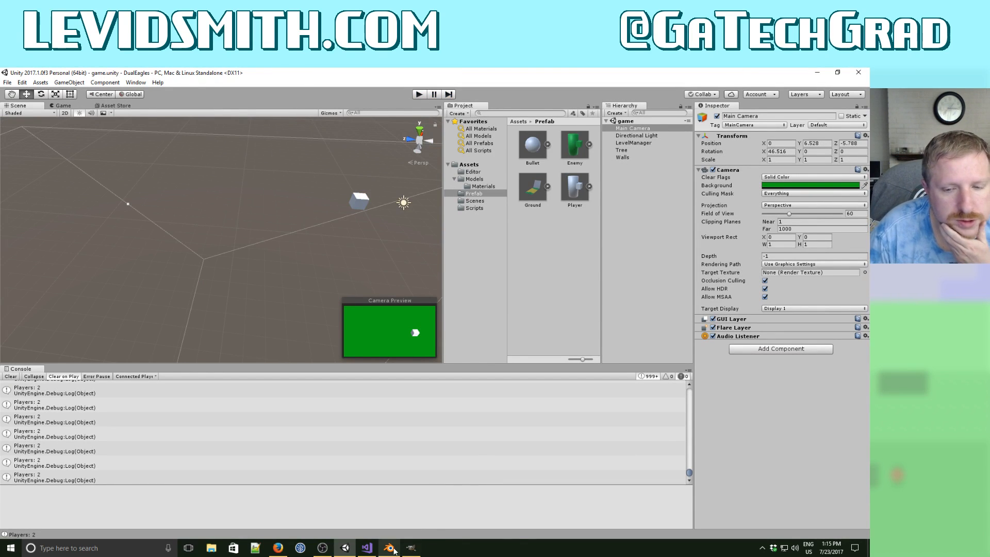
Switch to Visual Studio and add a public OnCollisionEnter(Collision collision) method below moveTowardsPlayer in Enemy.cs.
left_click(368, 552)
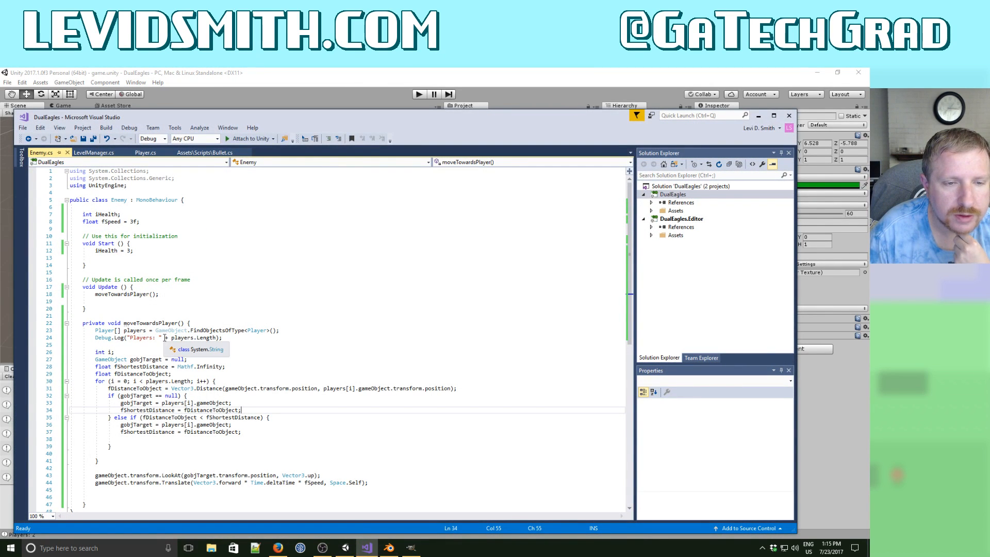
scroll(149, 343, "down", 5)
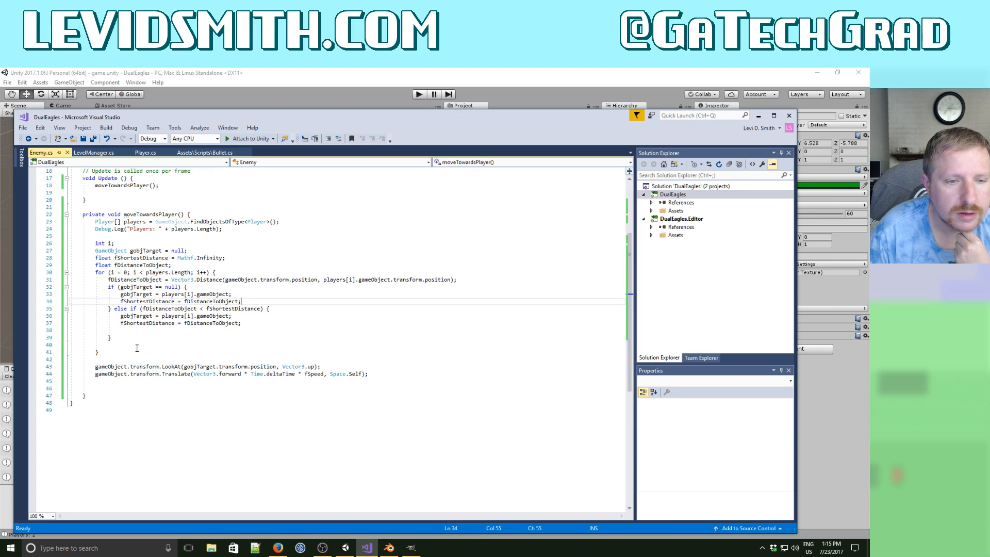
left_click(102, 397)
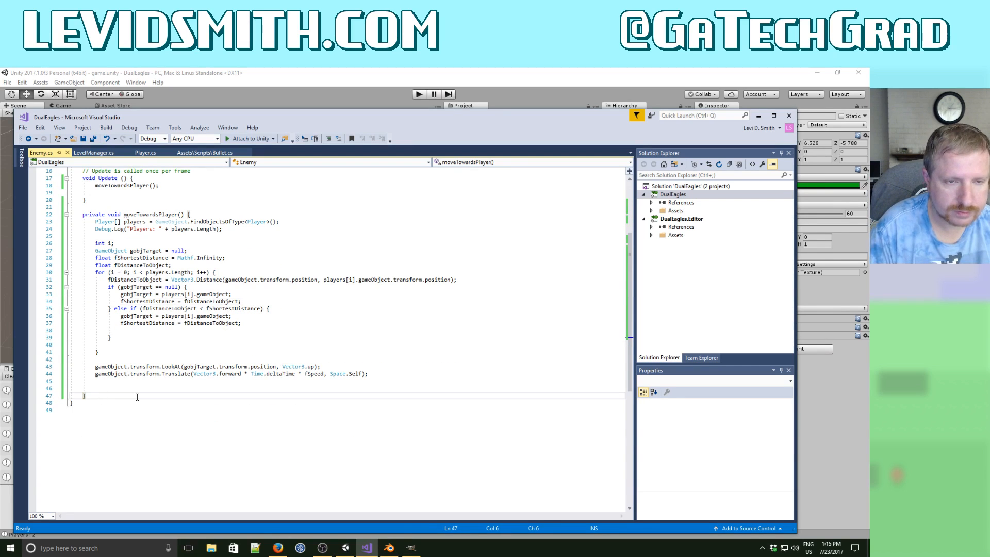
key("Return")
key("Return")
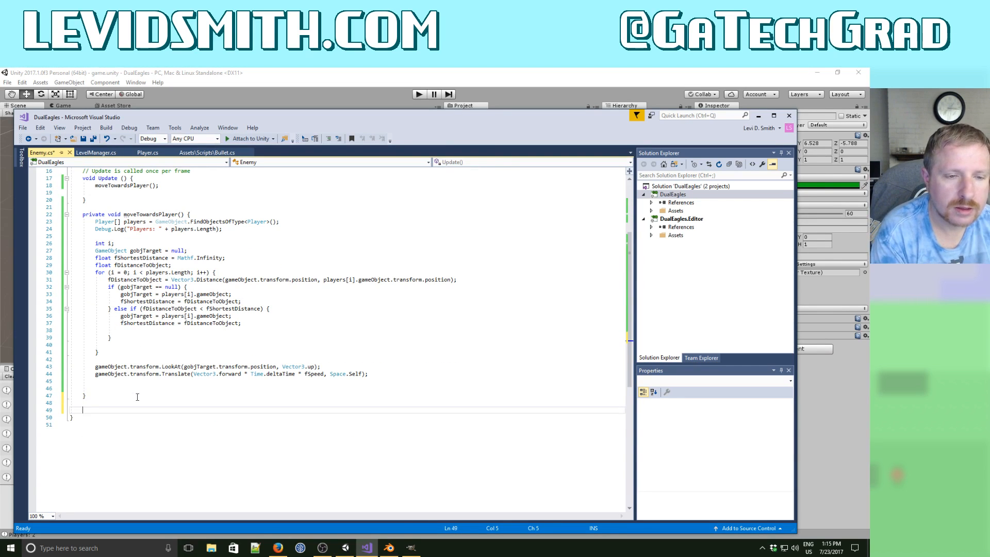
type("public ")
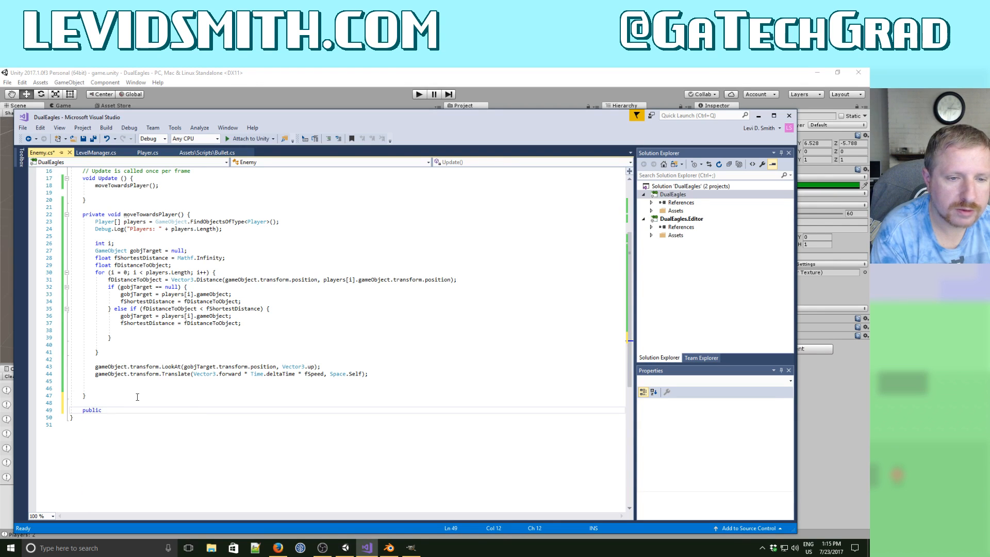
type("void onC")
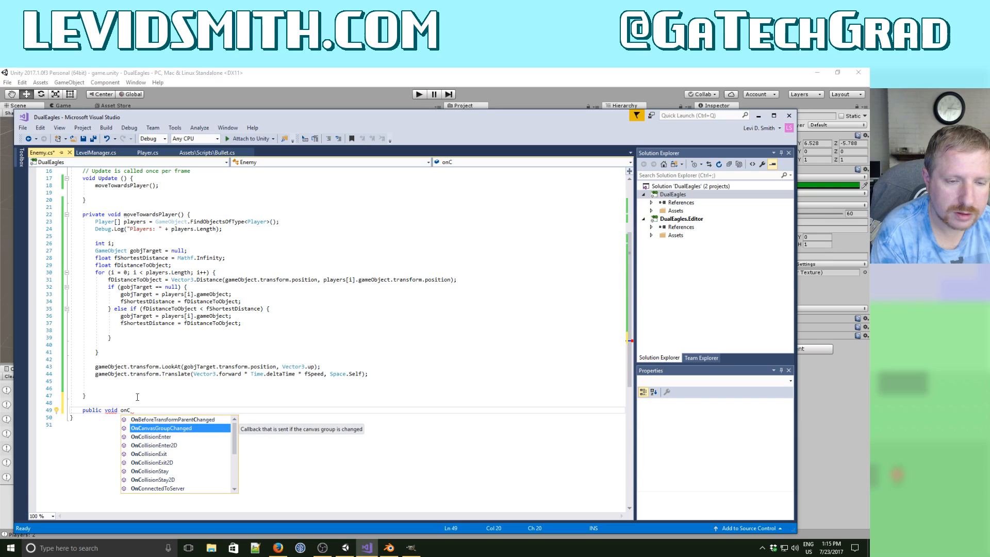
type("ollision")
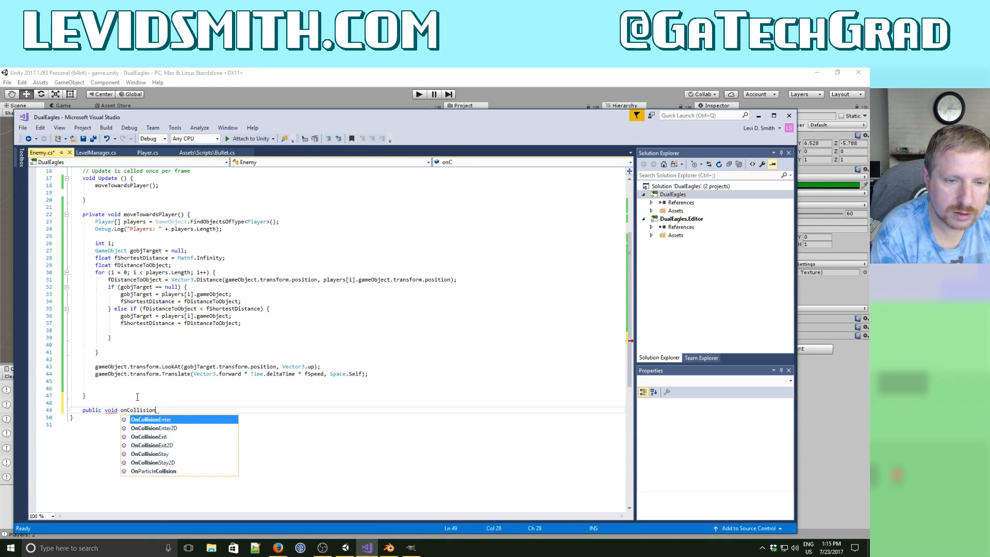
type("E")
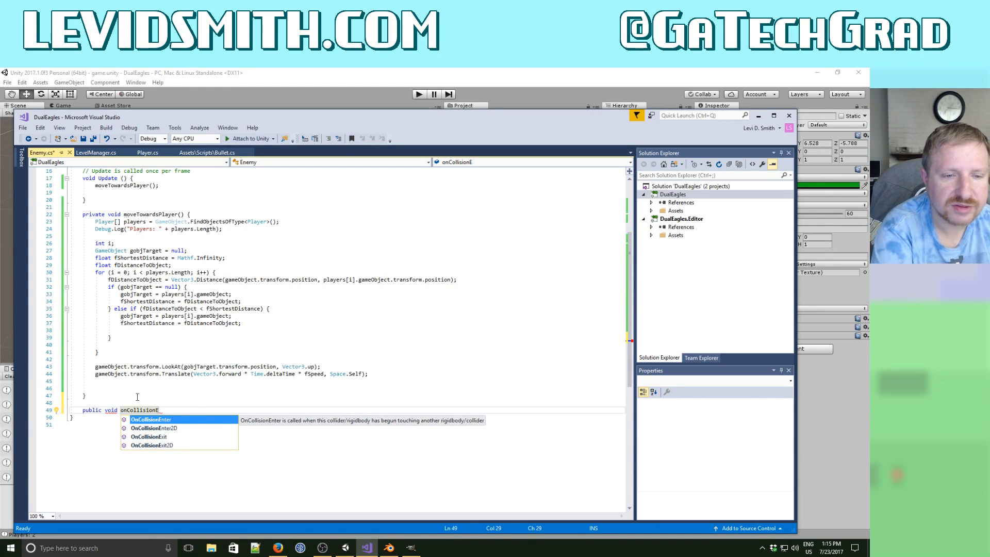
key("Tab")
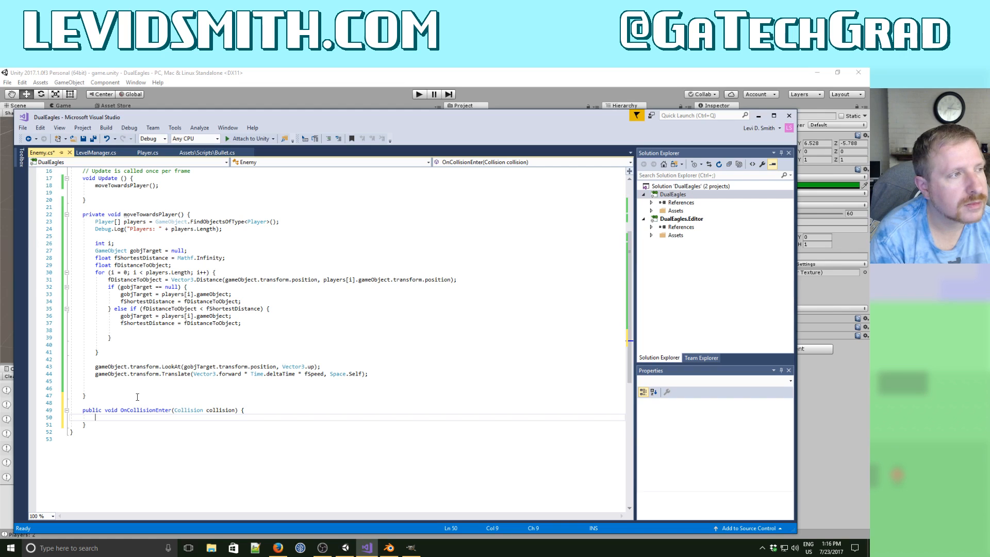
Start an if condition on collision.gameObject inside the OnCollisionEnter method.
type("if (c")
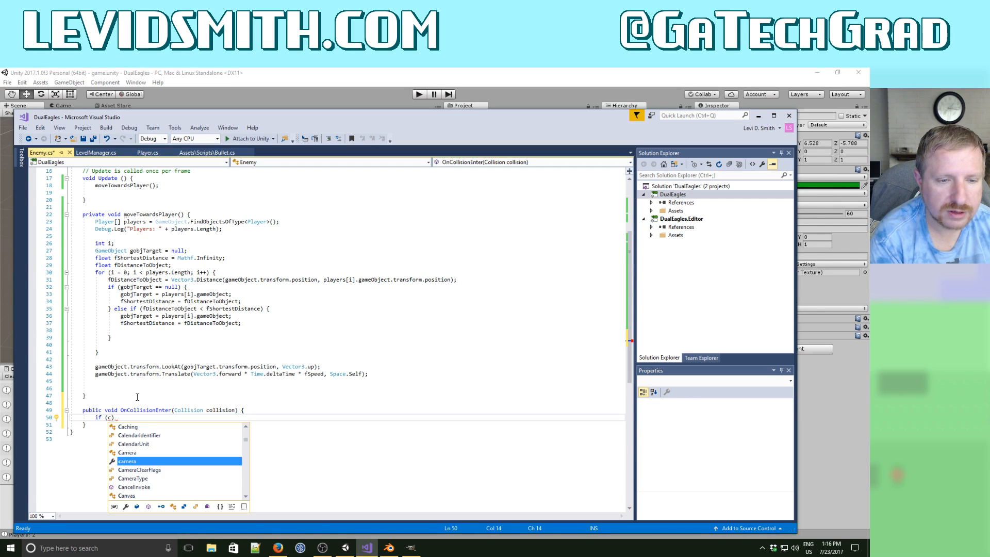
type("o")
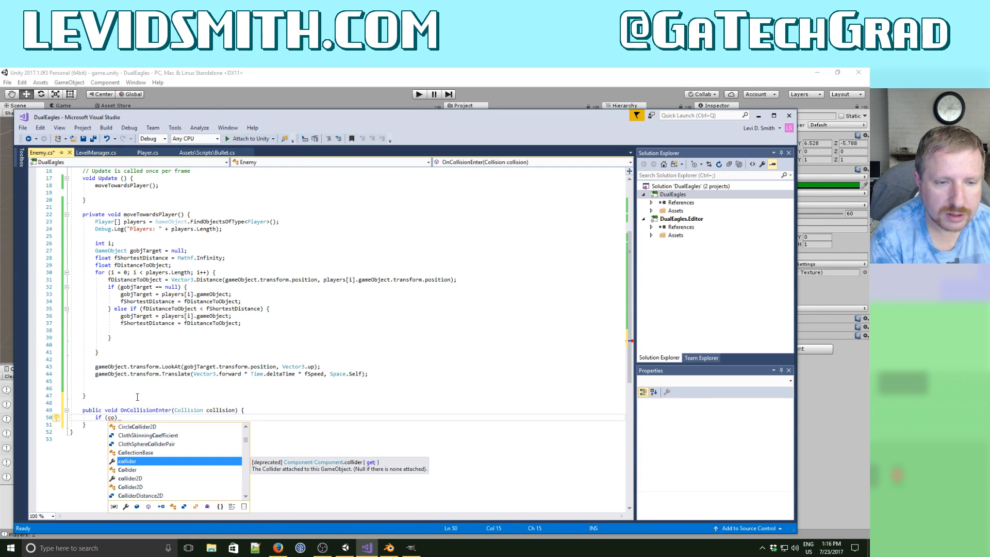
type("llider")
key("Tab")
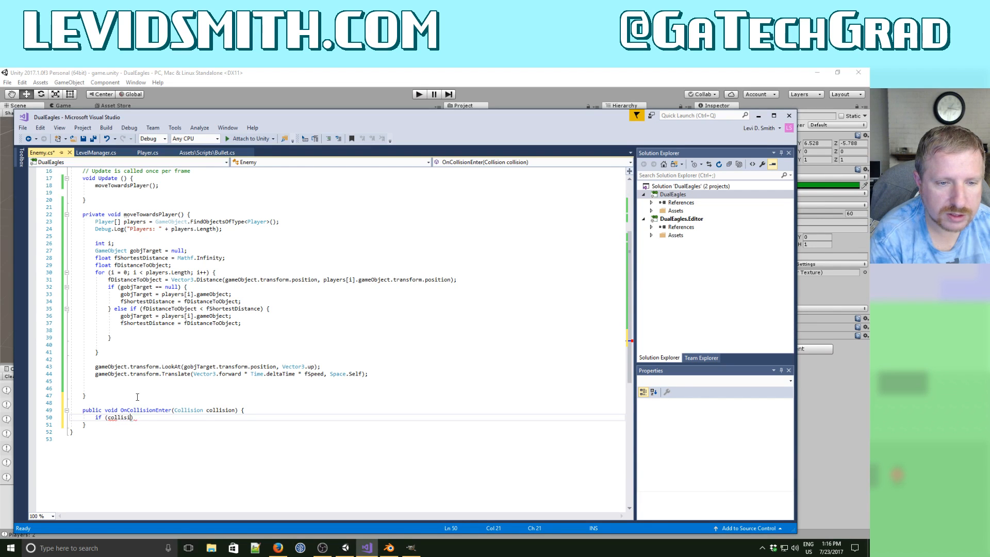
type(".")
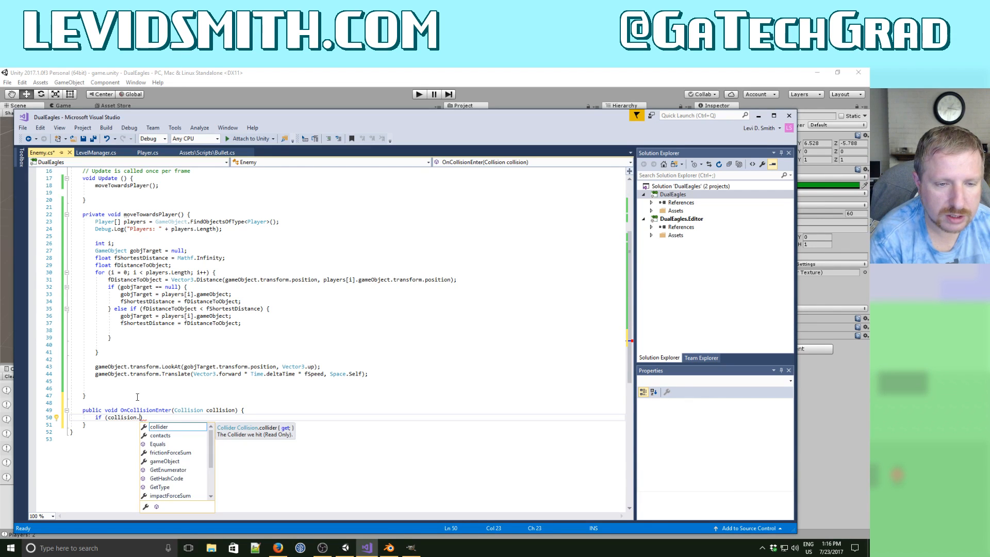
type("game")
key("Tab")
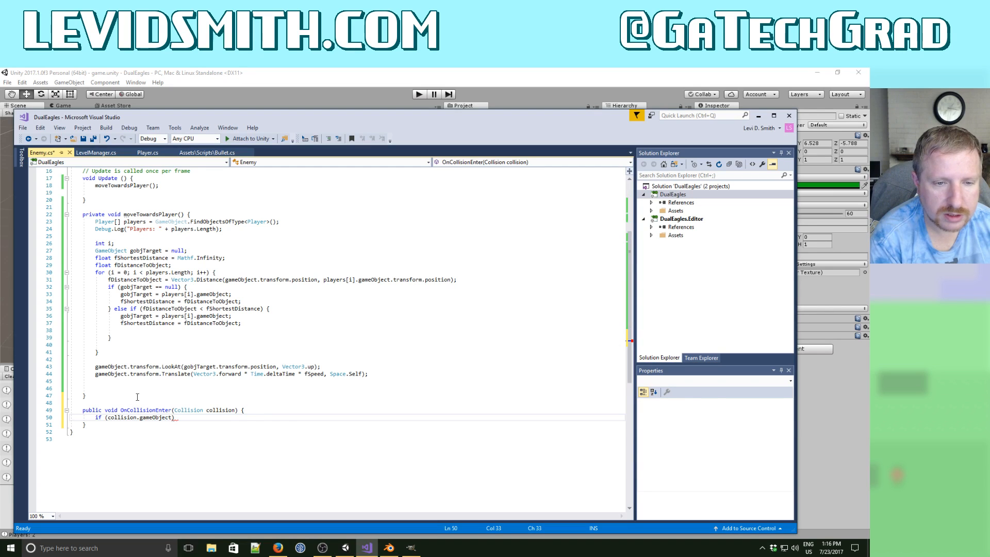
type(".")
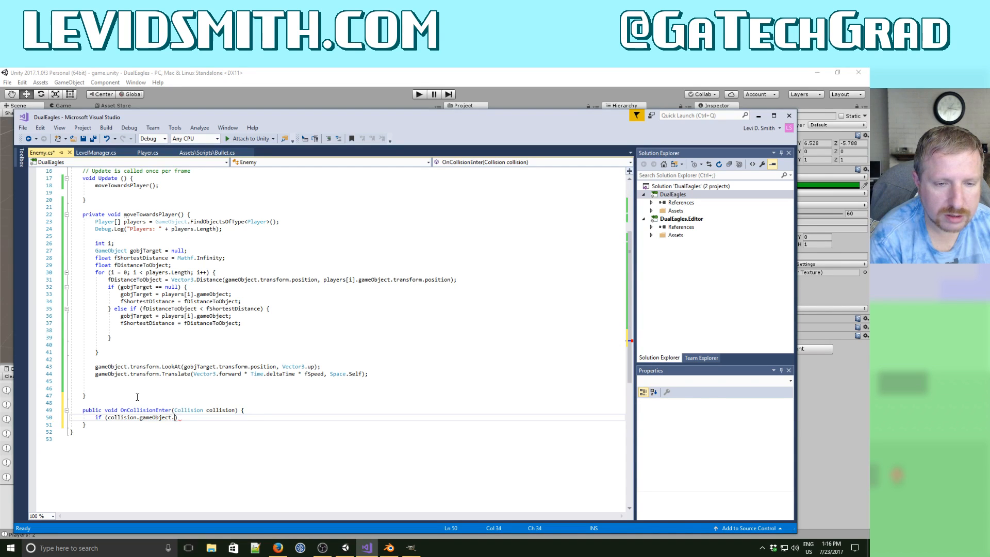
type("type")
key("Tab")
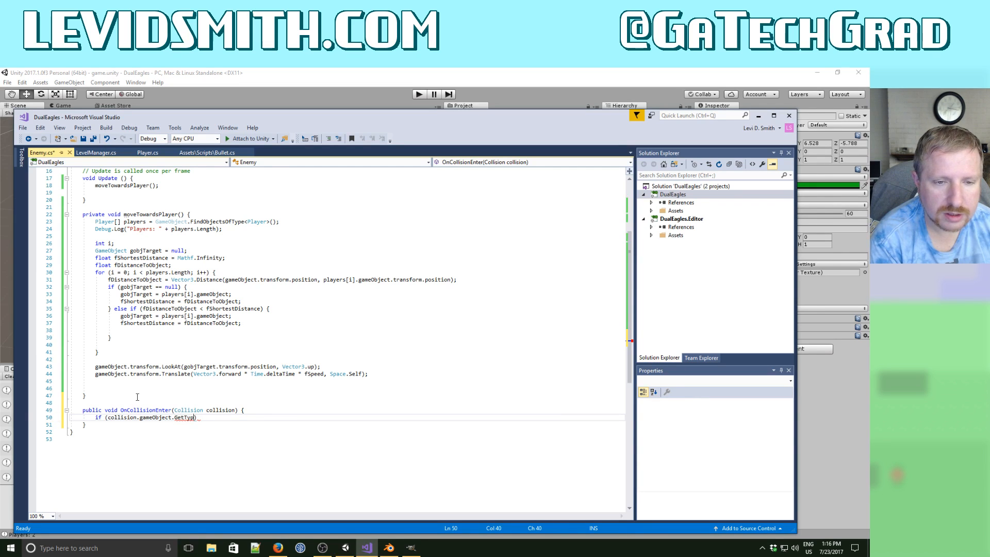
key("BackSpace")
key("BackSpace")
key("BackSpace")
key("BackSpace")
key("BackSpace")
key("BackSpace")
key("BackSpace")
key("BackSpace")
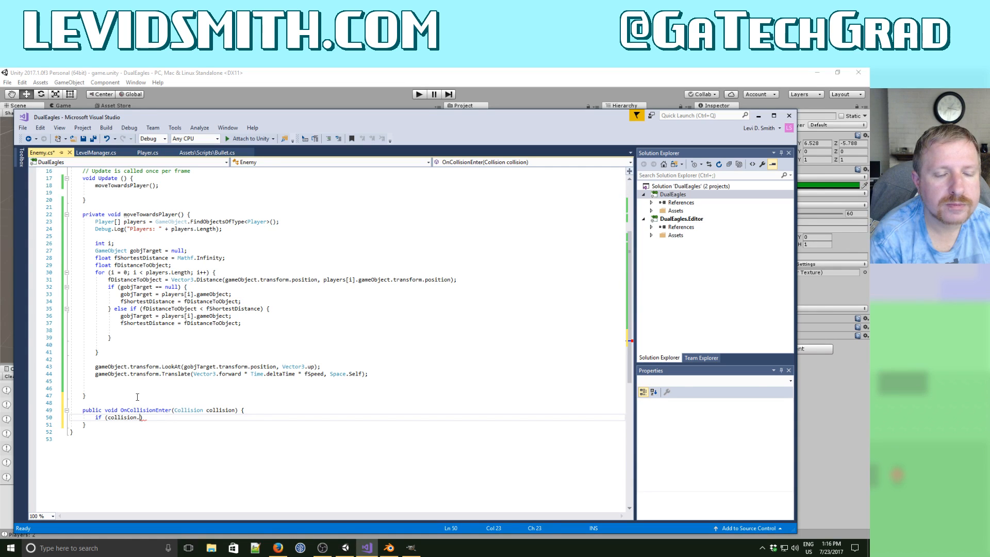
key("ctrl+space")
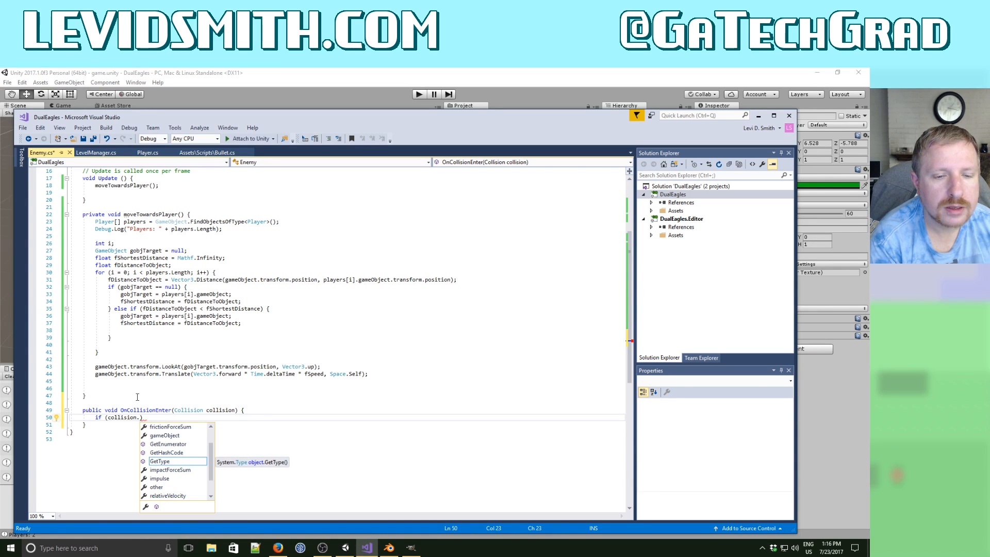
type("gameObject")
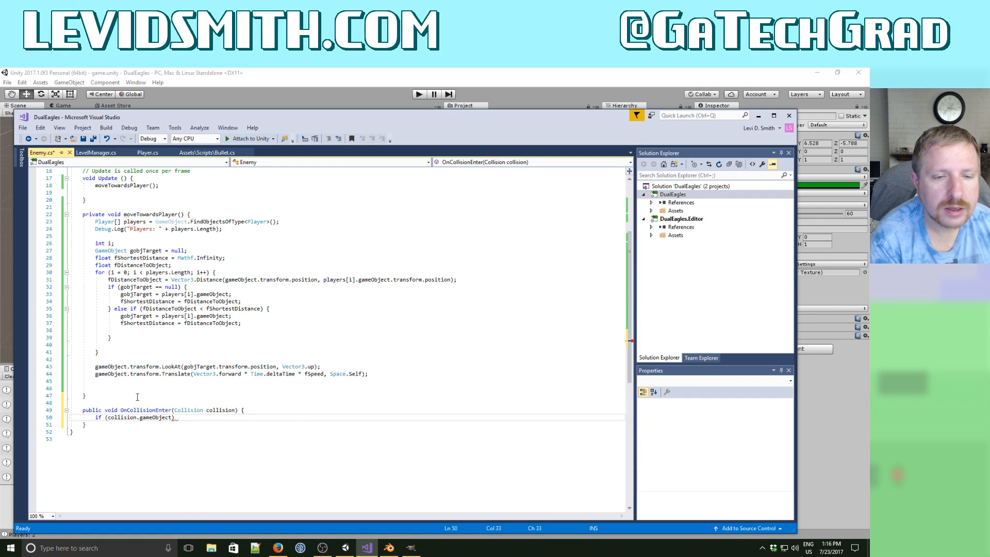
Complete the condition as collision.gameObject is Bullet and open an empty block for the if statement.
type(" is ")
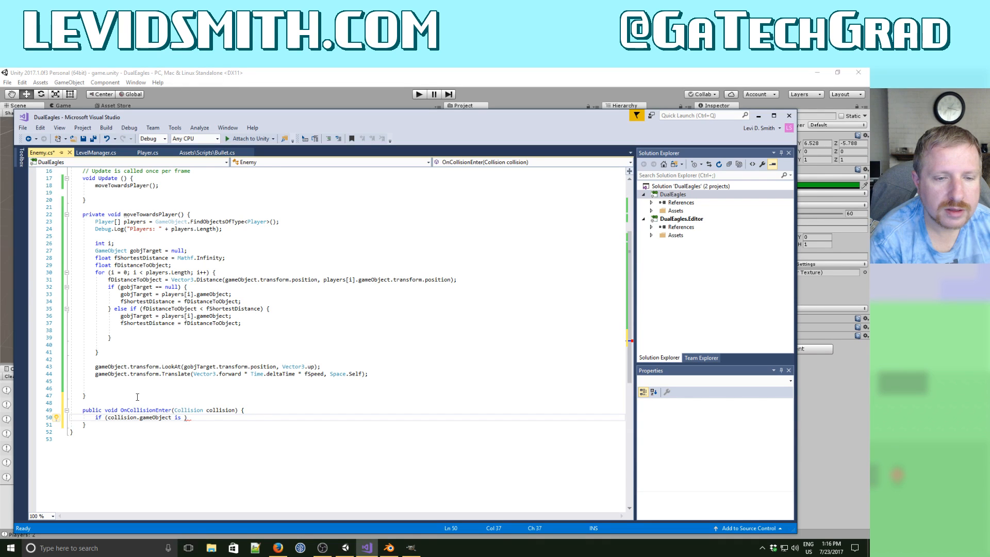
type("Bullet")
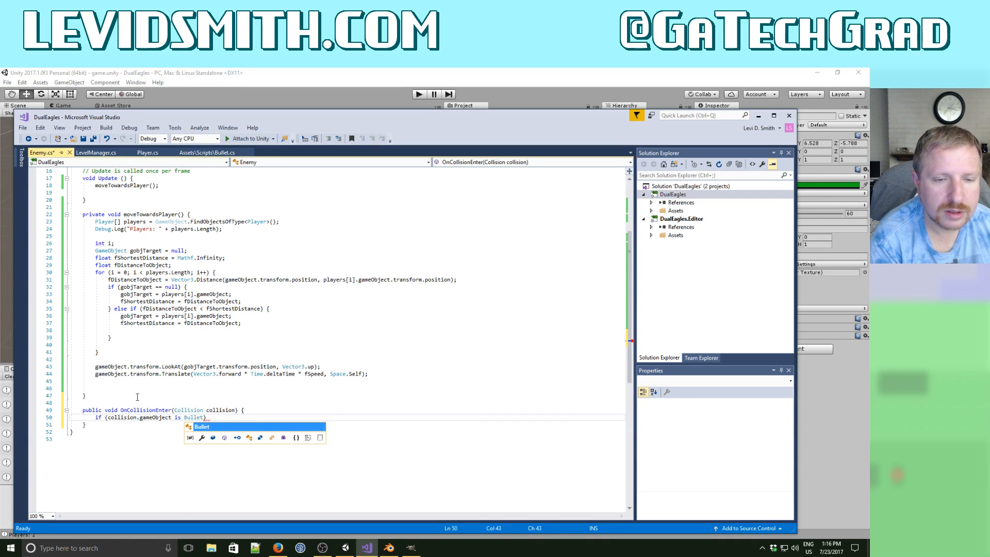
type(") ")
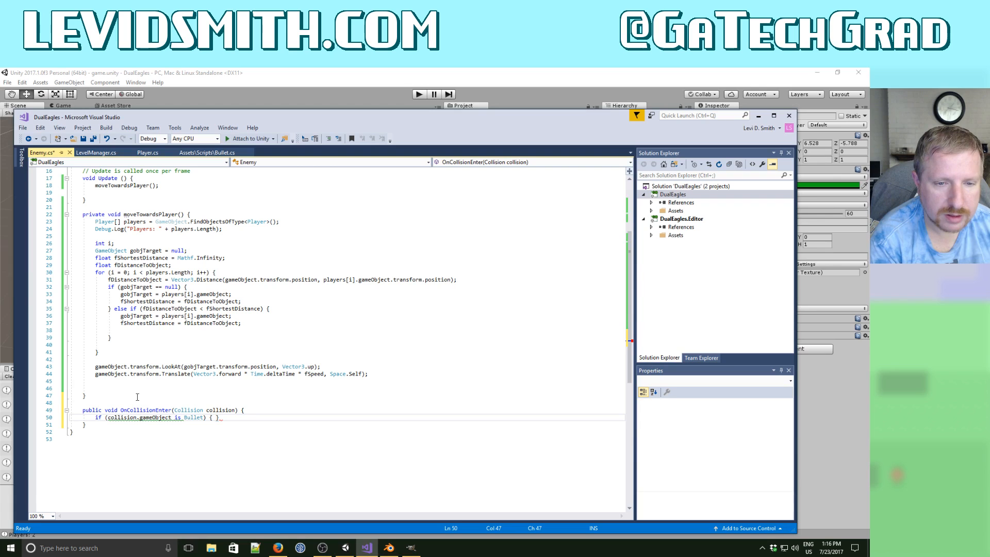
type("{")
key("Return")
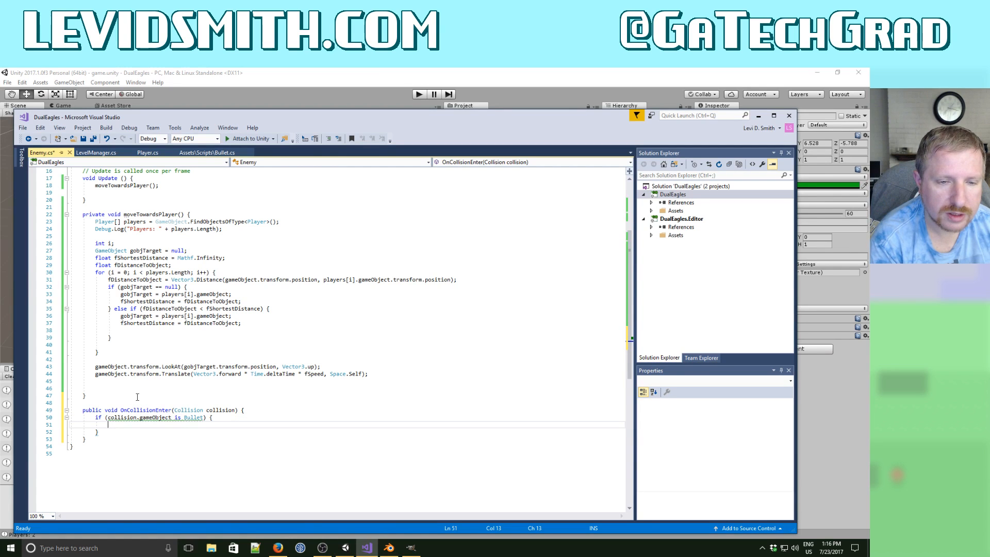
Insert a GetType() call after gameObject in the if condition, making it collision.gameObject.GetType() is Bullet.
key("Up")
key("Right")
key("Right")
key("Right")
key("Right")
key("Right")
key("Right")
key("Right")
key("Right")
key("Right")
key("Right")
key("Right")
key("Right")
key("Right")
key("Right")
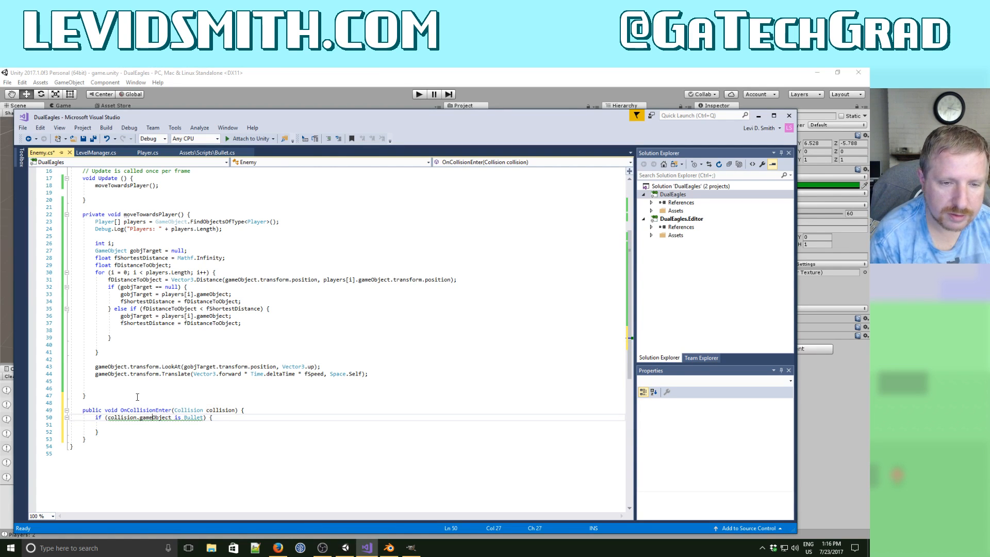
type(".GetType(")
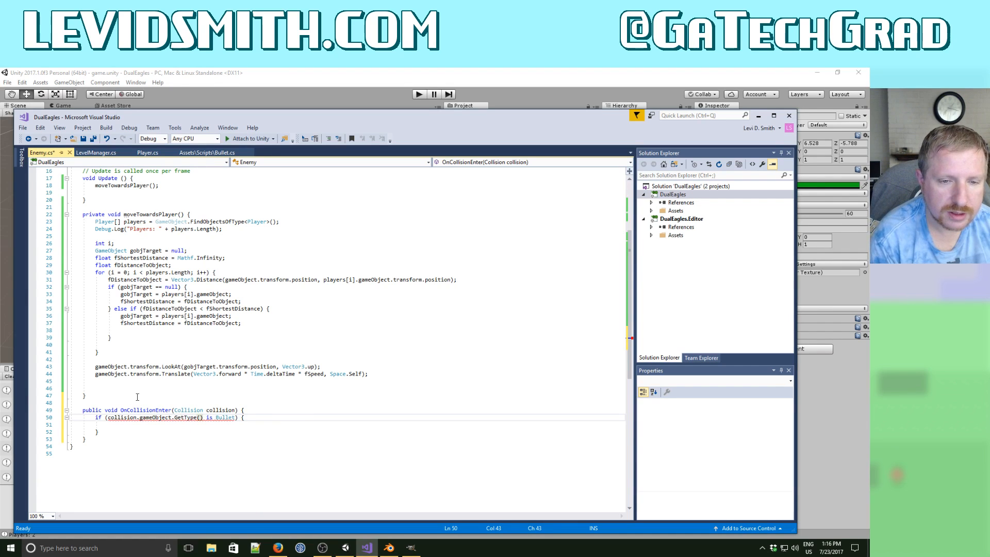
key("Down")
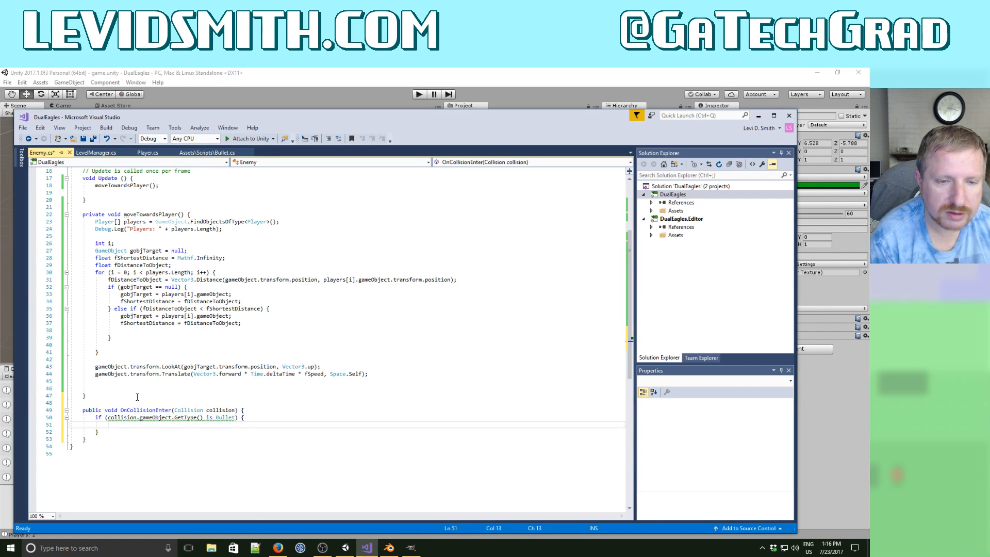
Replace the is operator with == in the OnCollisionEnter if condition.
left_click(210, 417)
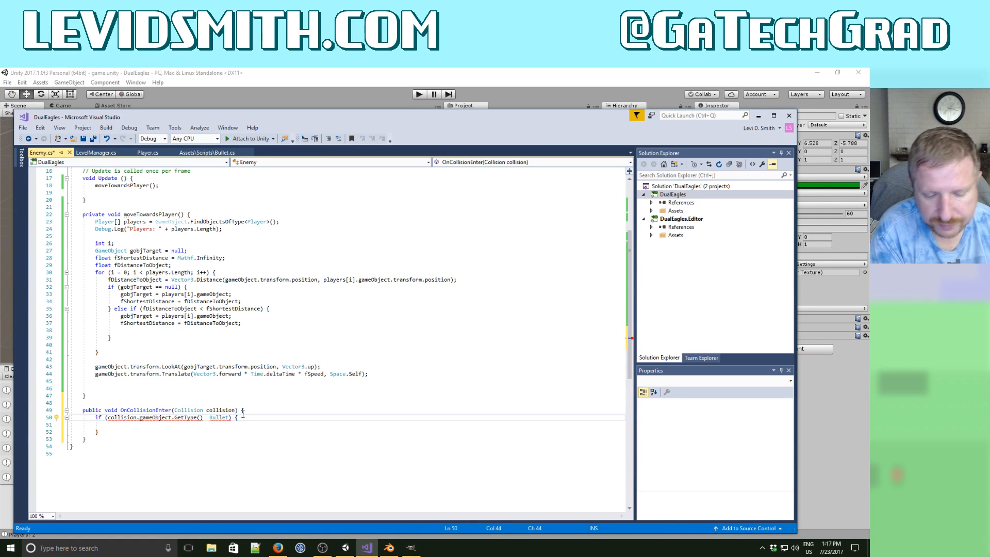
type("==")
key("Down")
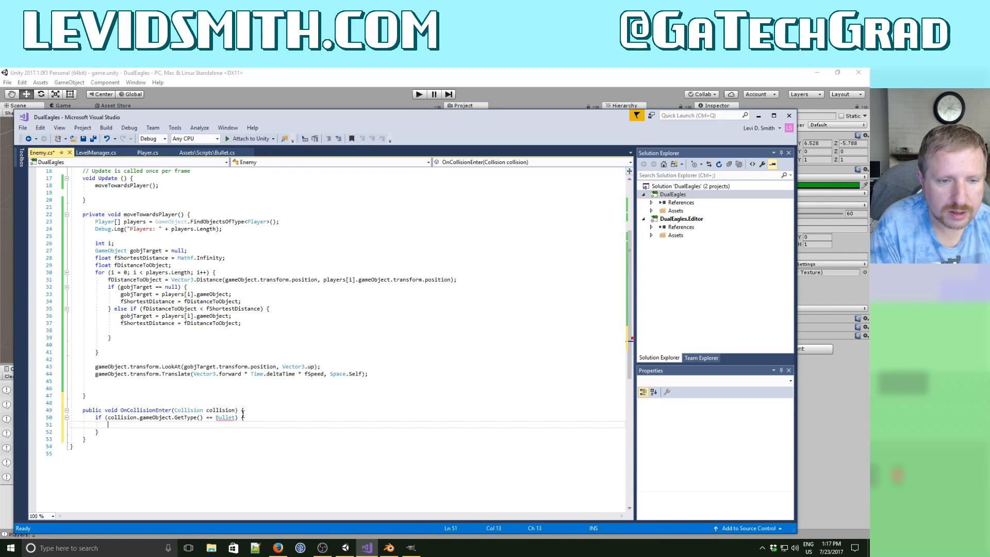
Add the statement Destroy(gameObject); inside the if block of OnCollisionEnter.
type("Destroy")
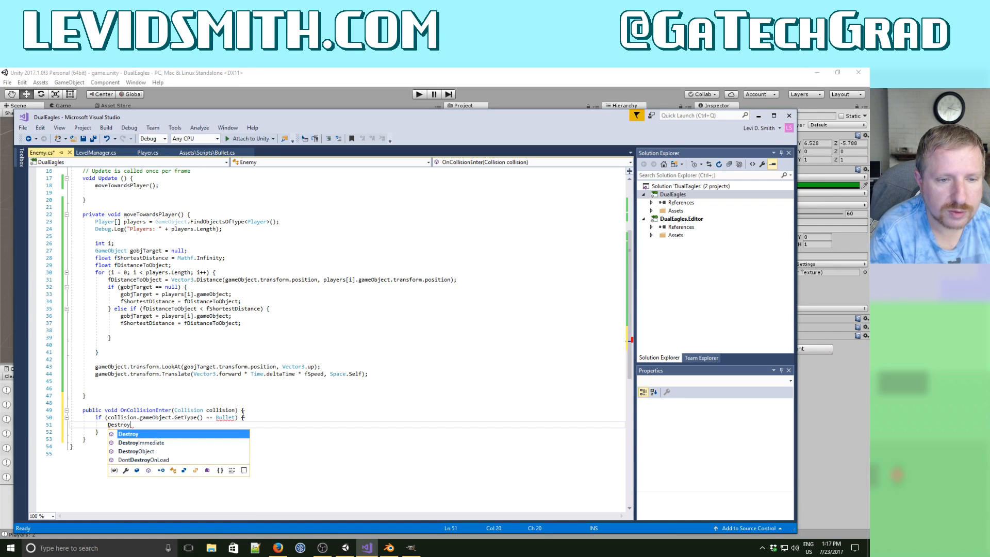
type("(gameObje")
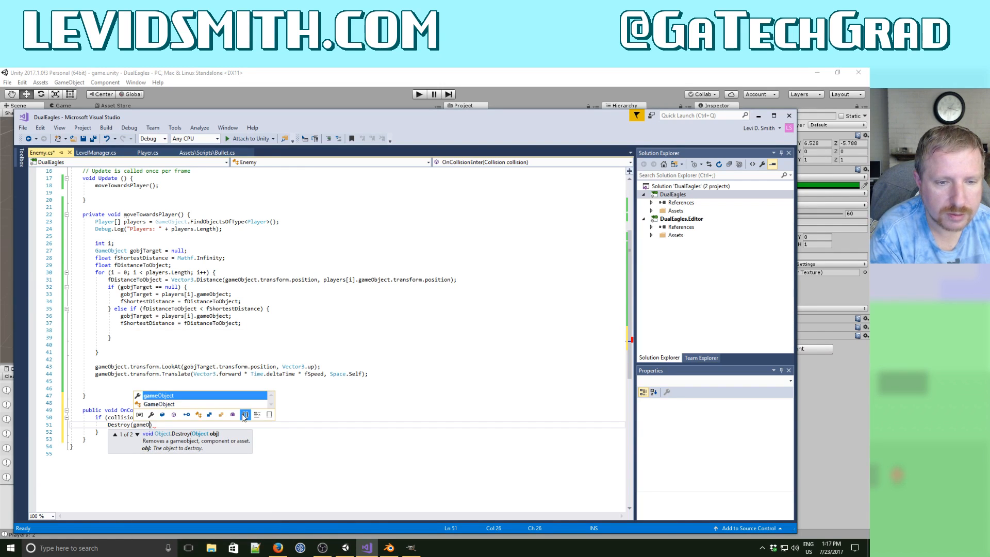
type("ct);")
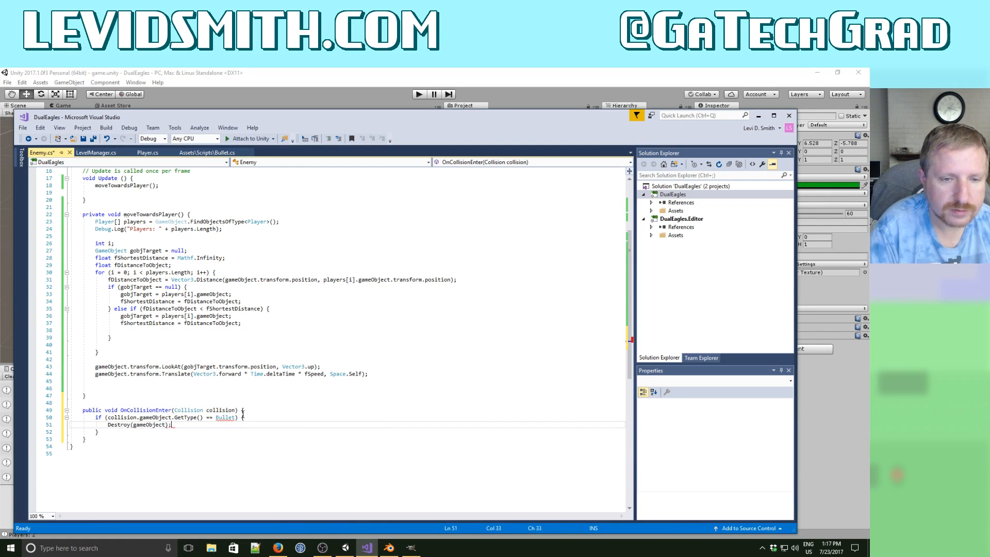
Change the == operator in the if condition back to is and save the scripts.
left_click(184, 372)
double_click(209, 418)
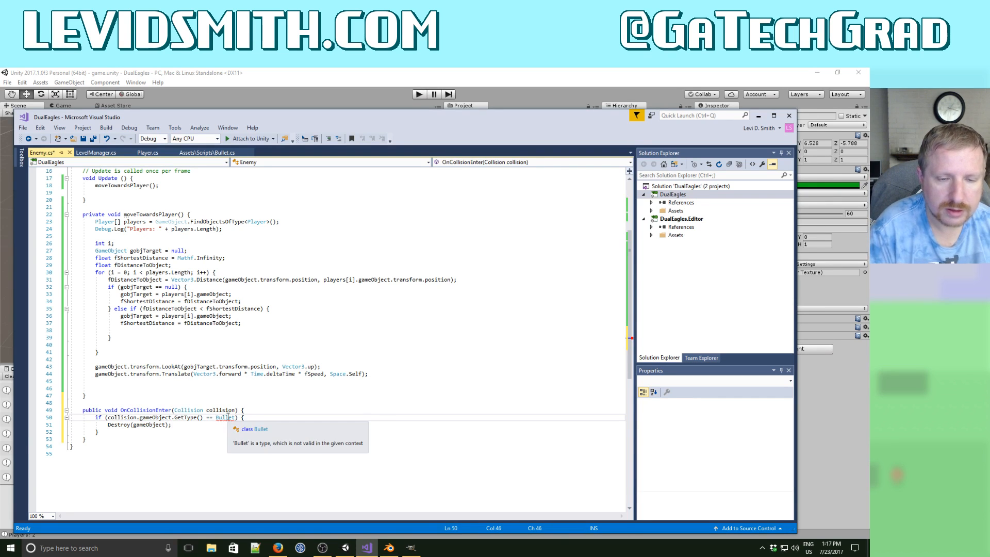
key("BackSpace")
type("s")
key("BackSpace")
type("is")
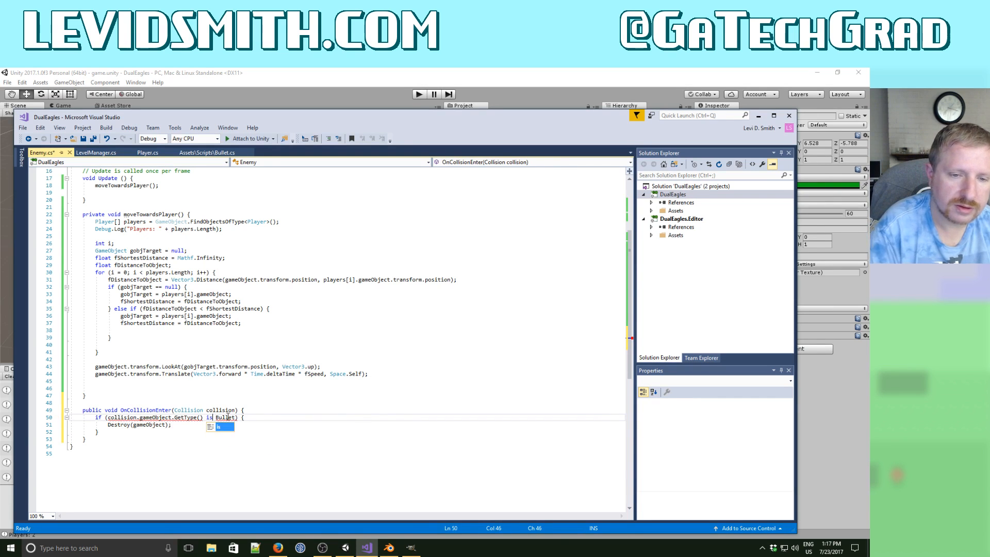
left_click(196, 358)
left_click(92, 139)
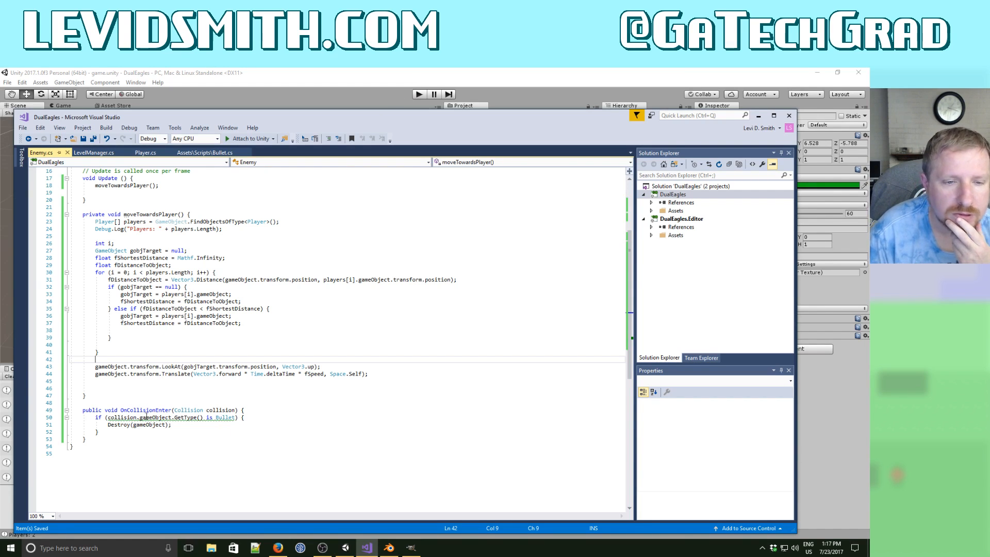
Remove the GetType() is Bullet comparison from the if condition, keeping only collision.gameObject.
mouse_move(142, 414)
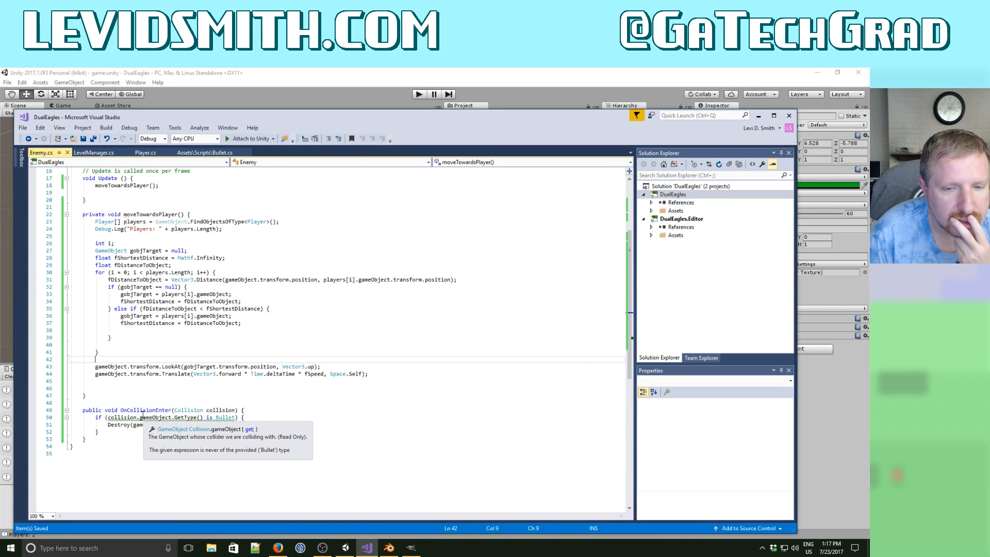
left_click(201, 417)
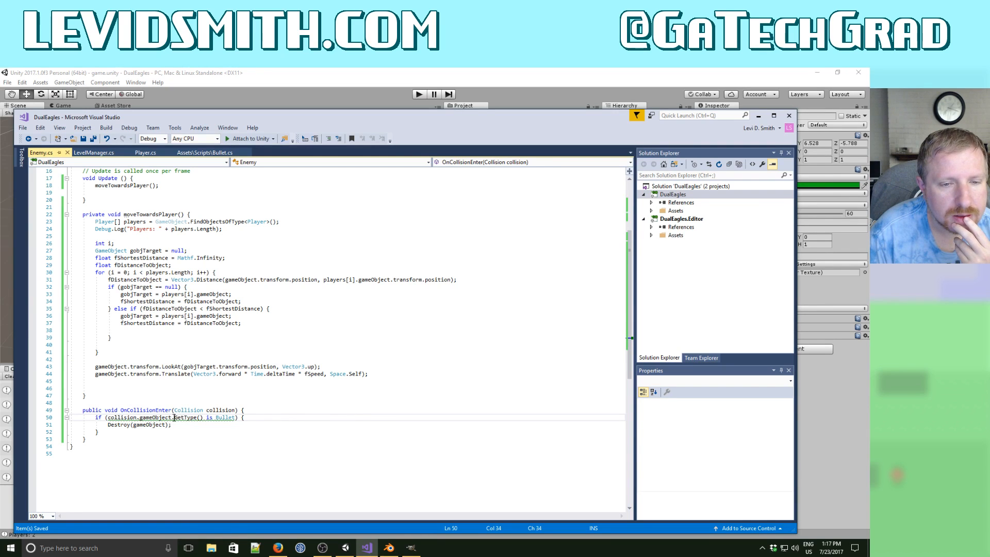
left_click_drag(174, 417, 233, 417)
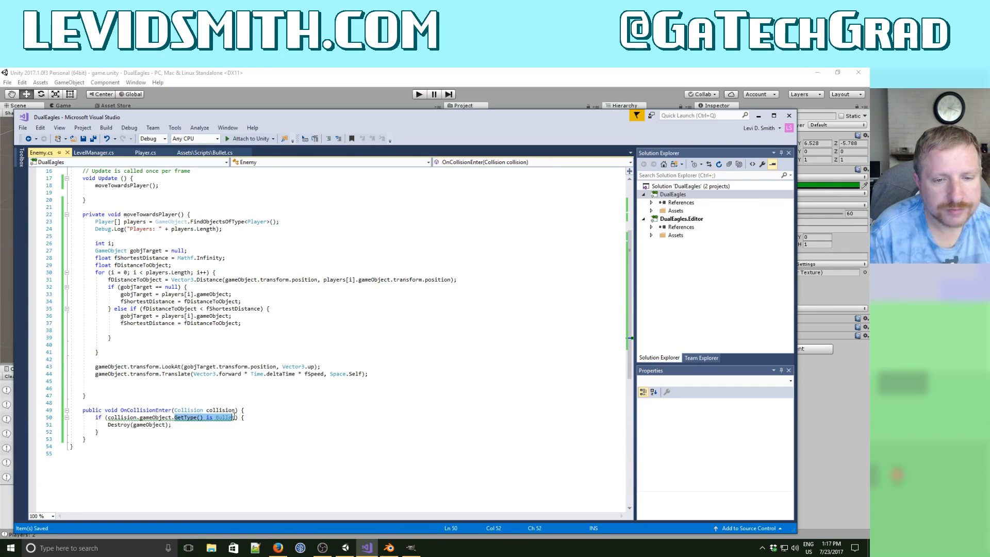
key("BackSpace")
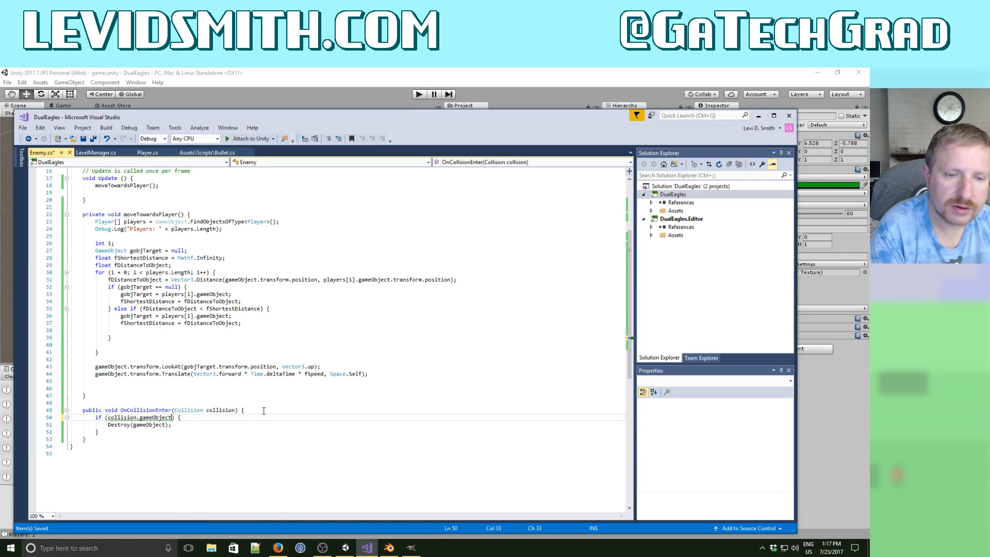
key("BackSpace")
type(".GetC")
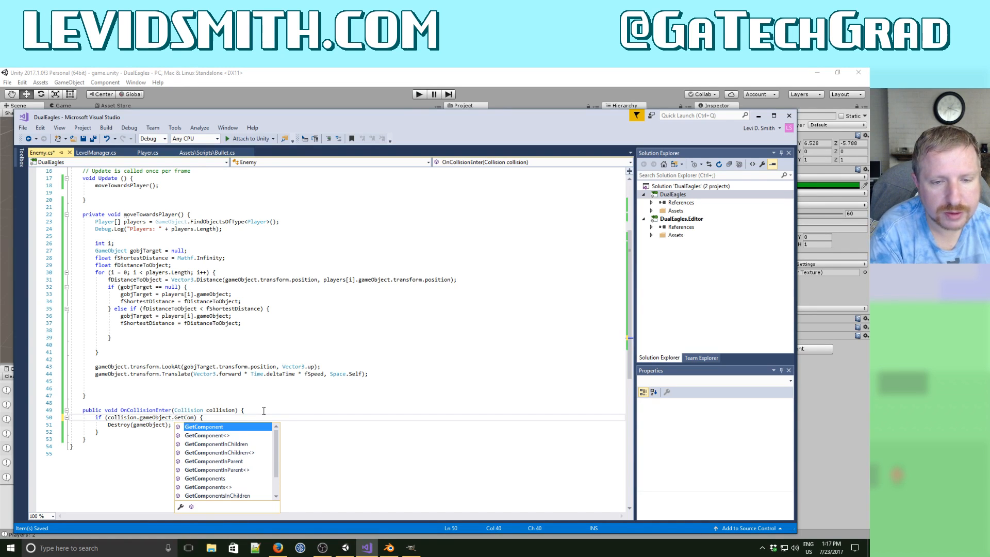
type("om")
key("BackSpace")
key("BackSpace")
key("BackSpace")
key("BackSpace")
key("BackSpace")
key("BackSpace")
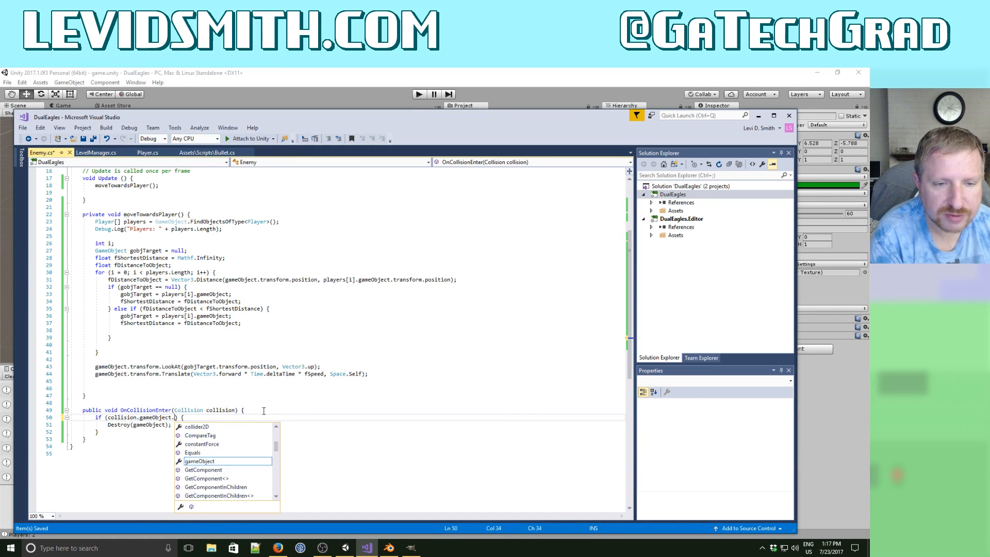
key("Escape")
type("has")
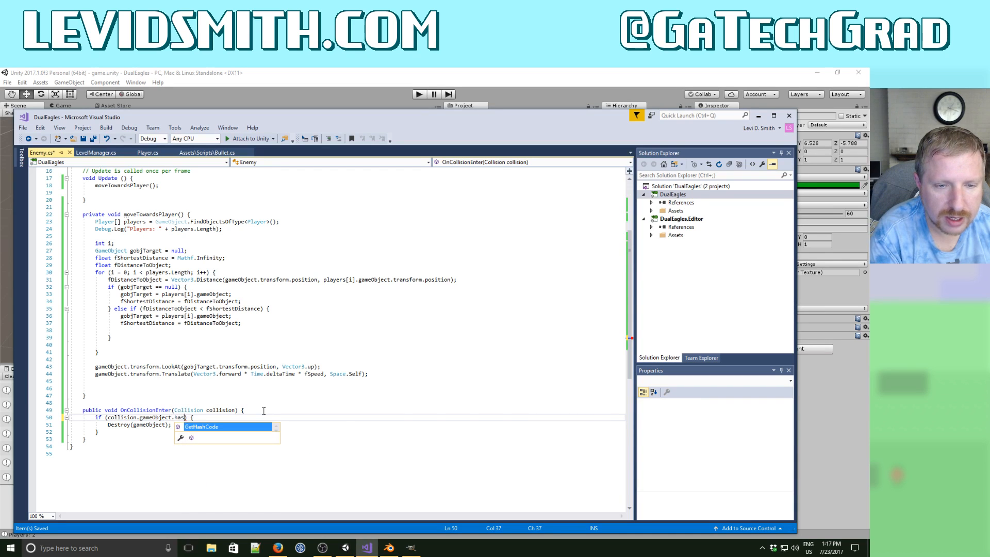
key("BackSpace")
key("BackSpace")
key("BackSpace")
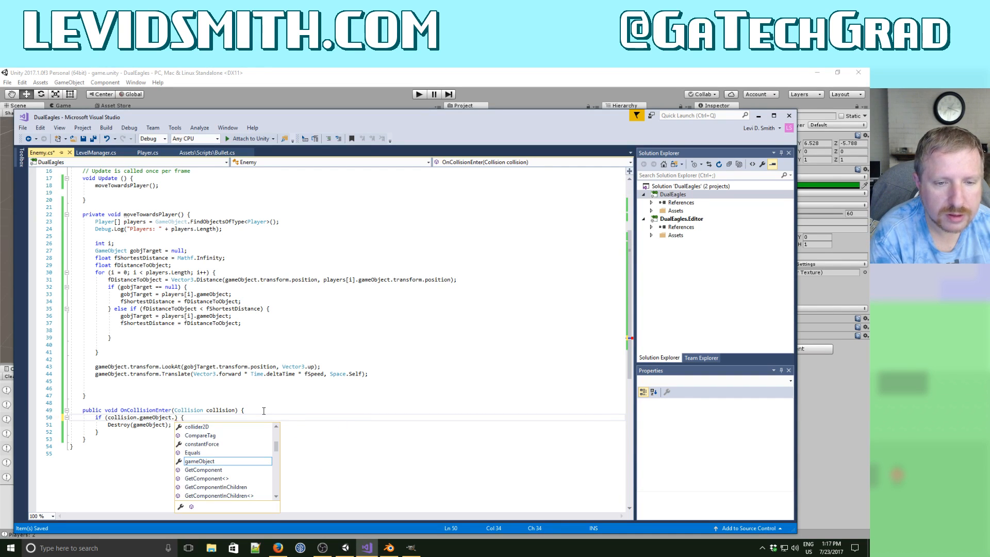
Complete the OnCollisionEnter condition as collision.gameObject.GetComponent<Bullet>() != null and save the scripts.
type("GetC")
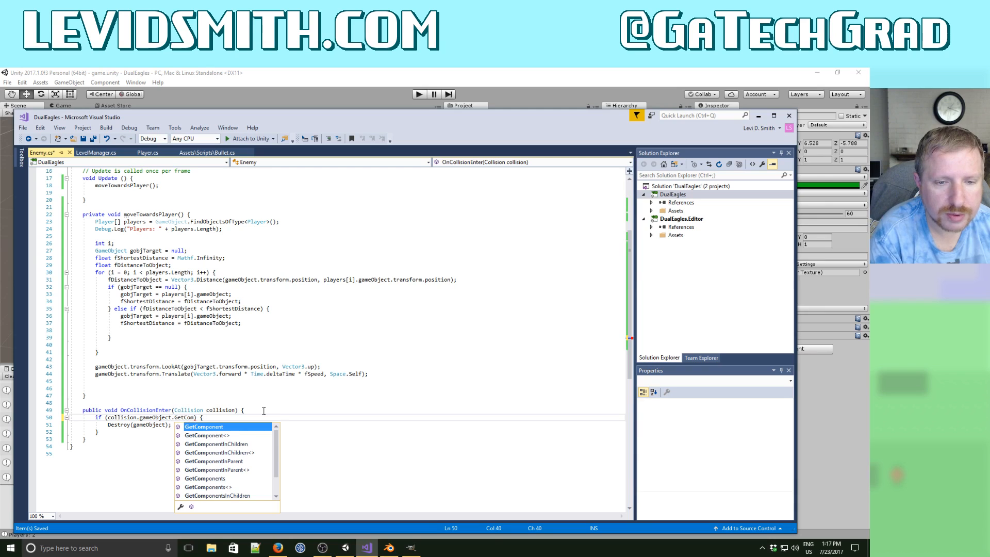
type("om")
key("Tab")
type("<Bull")
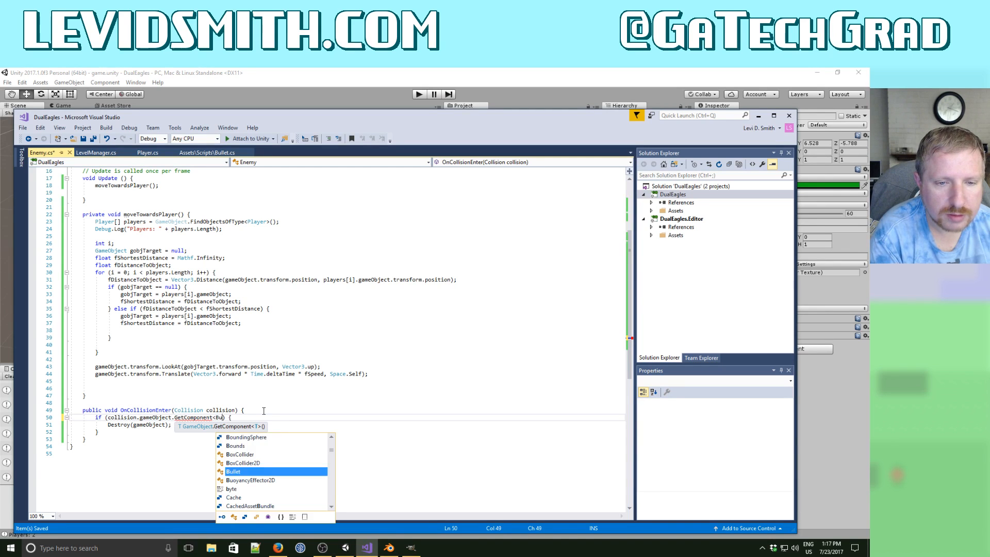
type("et>")
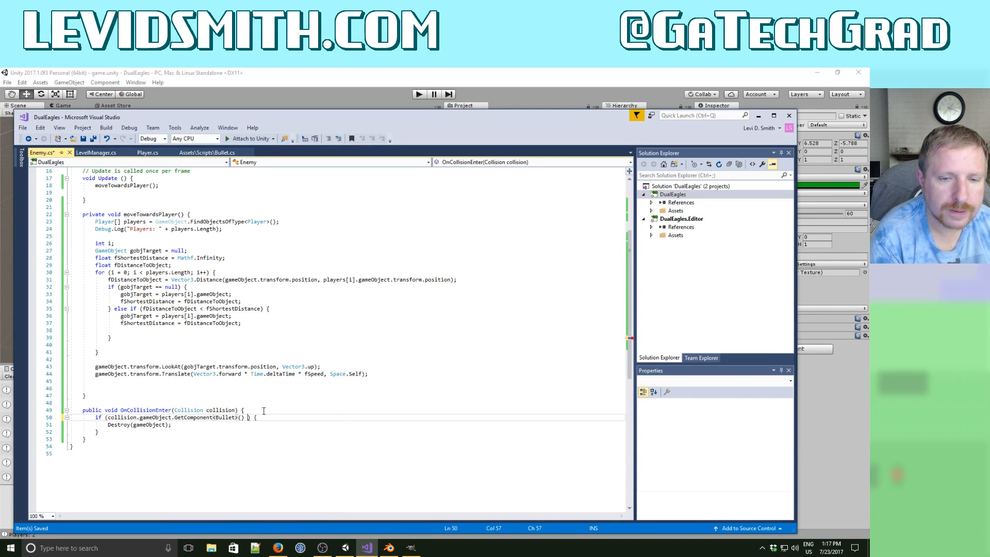
type("() != null")
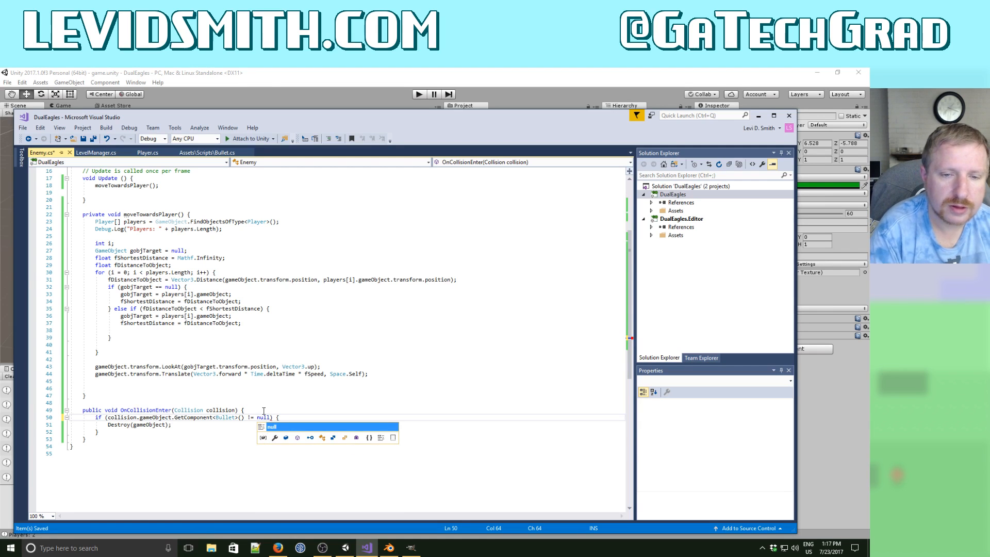
left_click(238, 359)
left_click(94, 138)
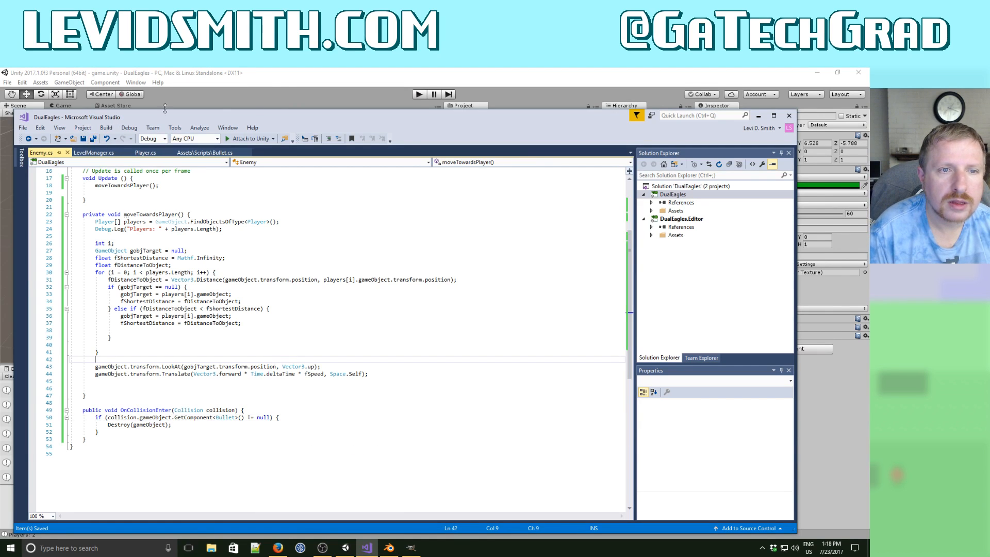
Start the game in Unity, and search the web in Firefox for "unity check if gameobject has component".
left_click(281, 80)
left_click(418, 94)
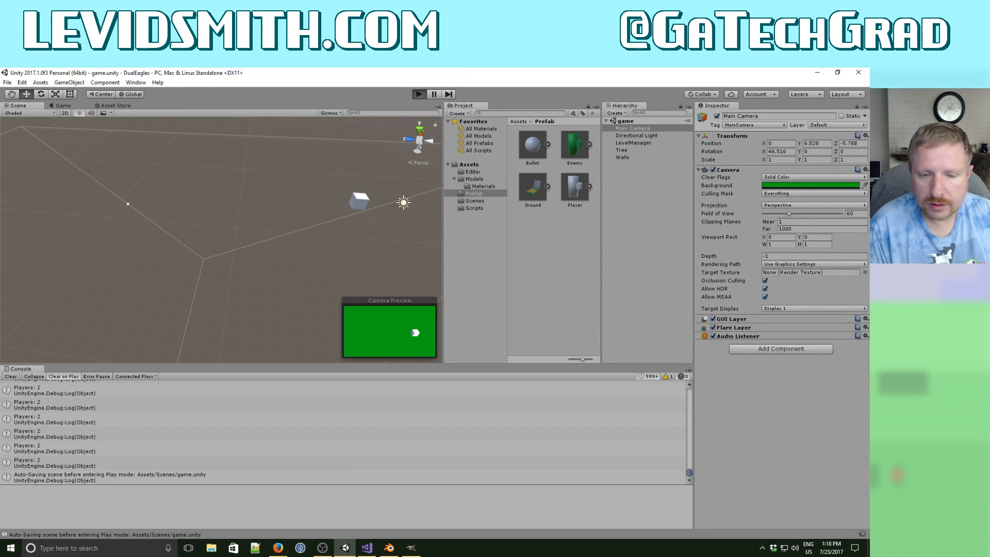
left_click(279, 549)
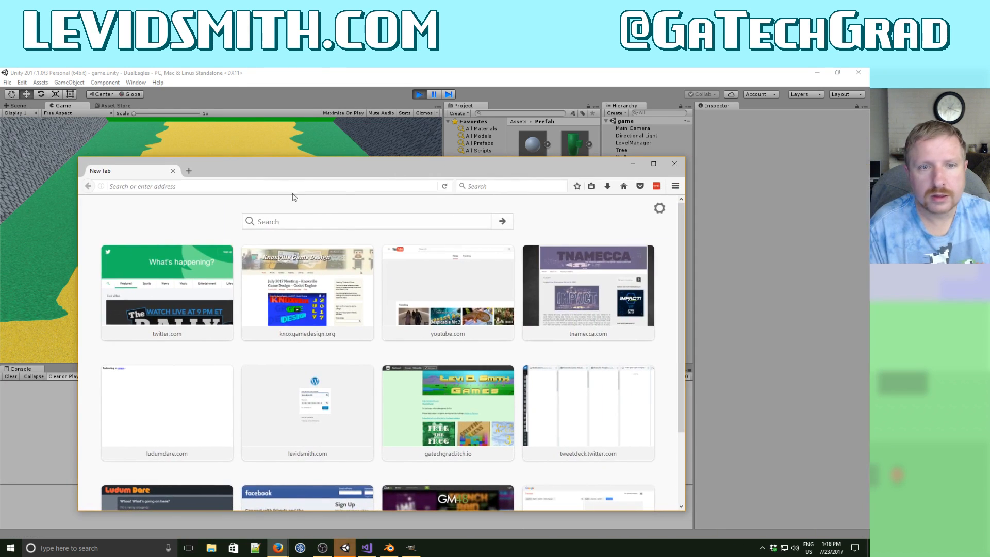
type("unity ")
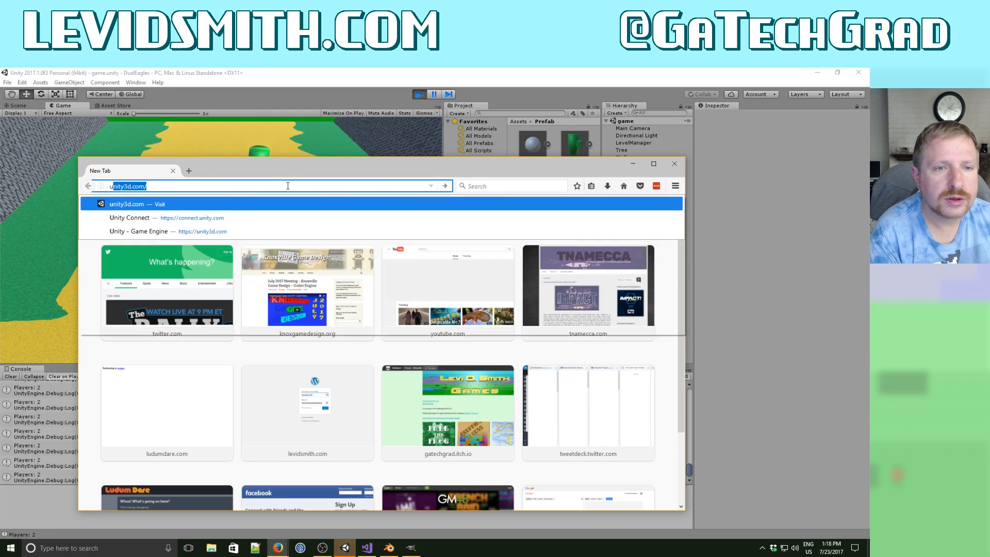
type("check if")
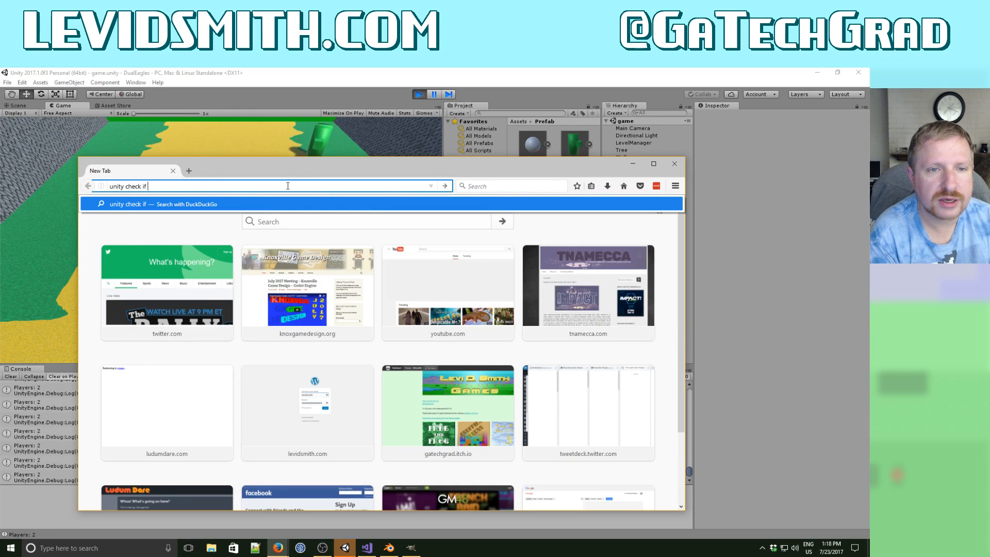
type(" gameobjec")
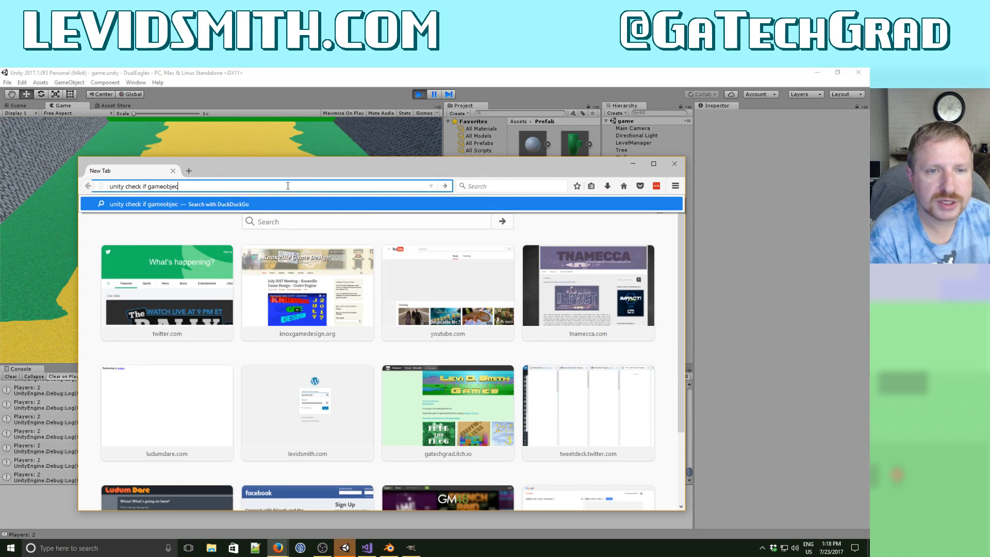
type("t has component")
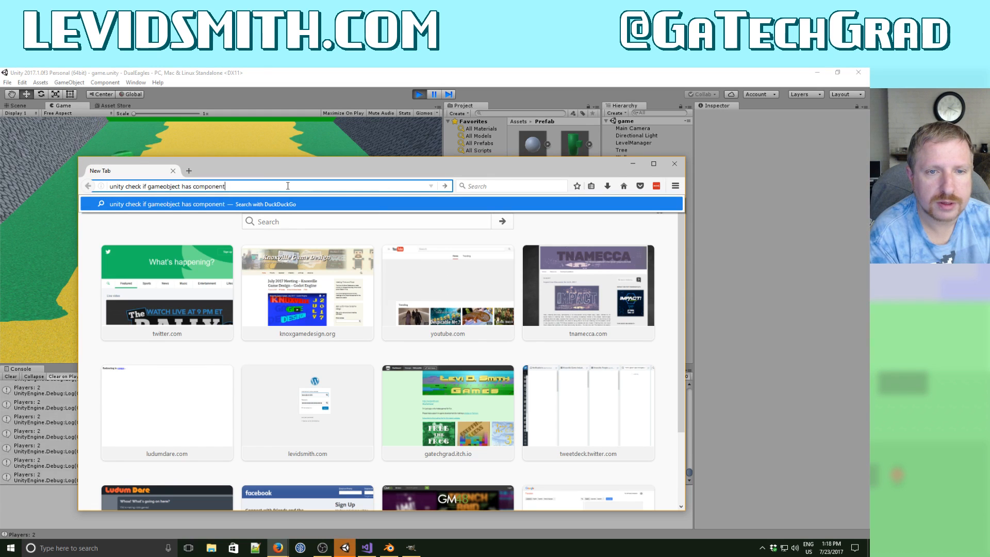
key("Return")
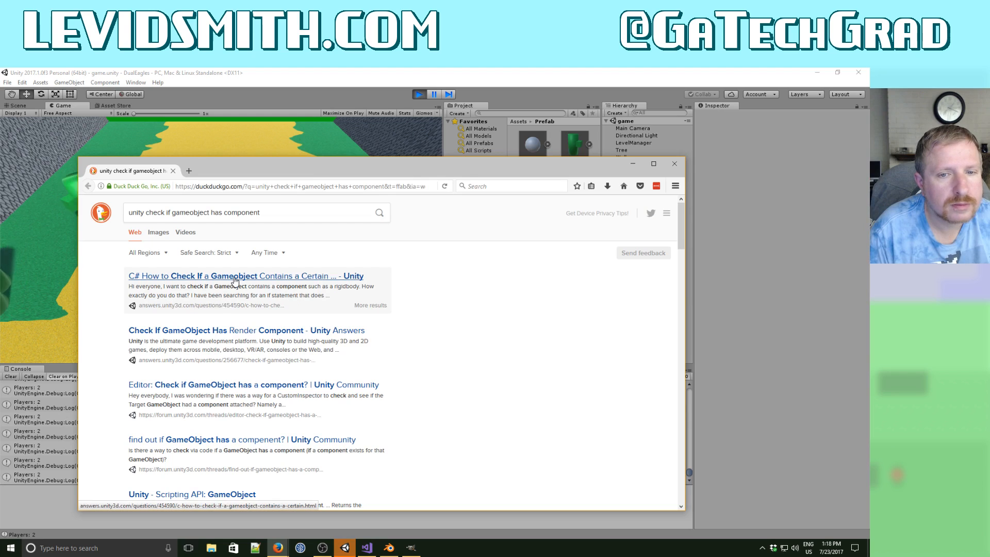
Open the Unity Answers question on checking if a GameObject contains a certain component, read its replies, and move the browser out of the way.
left_click(235, 279)
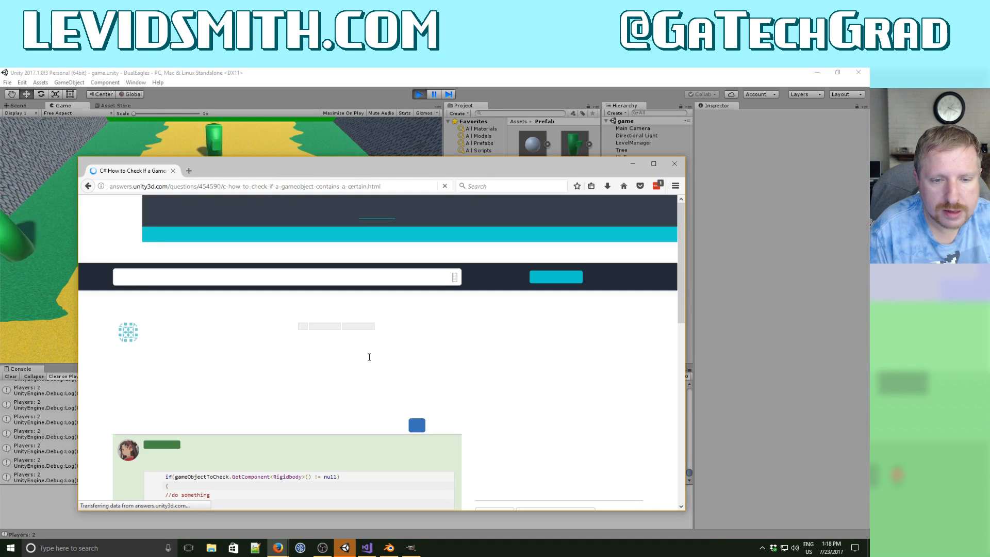
scroll(367, 355, "down", 10)
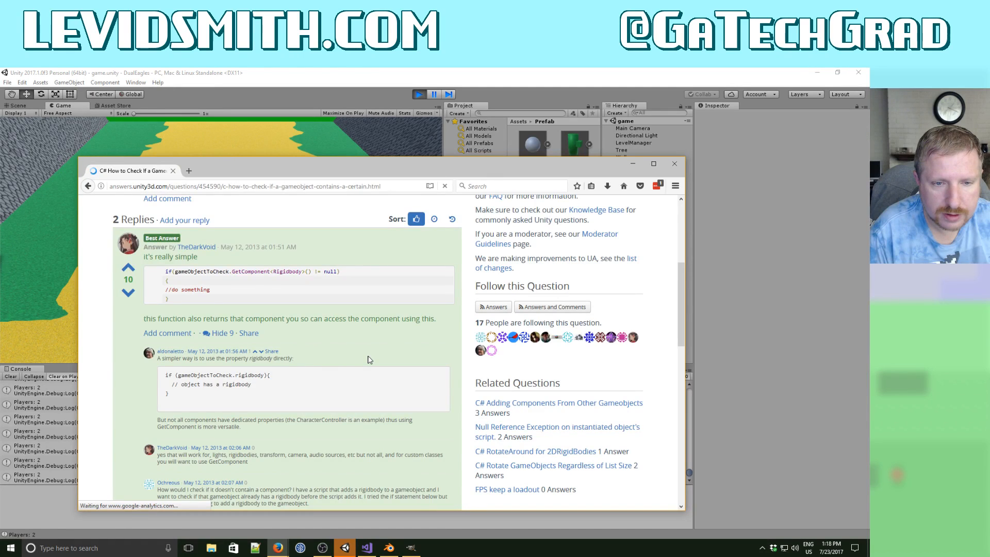
scroll(368, 359, "down", 2)
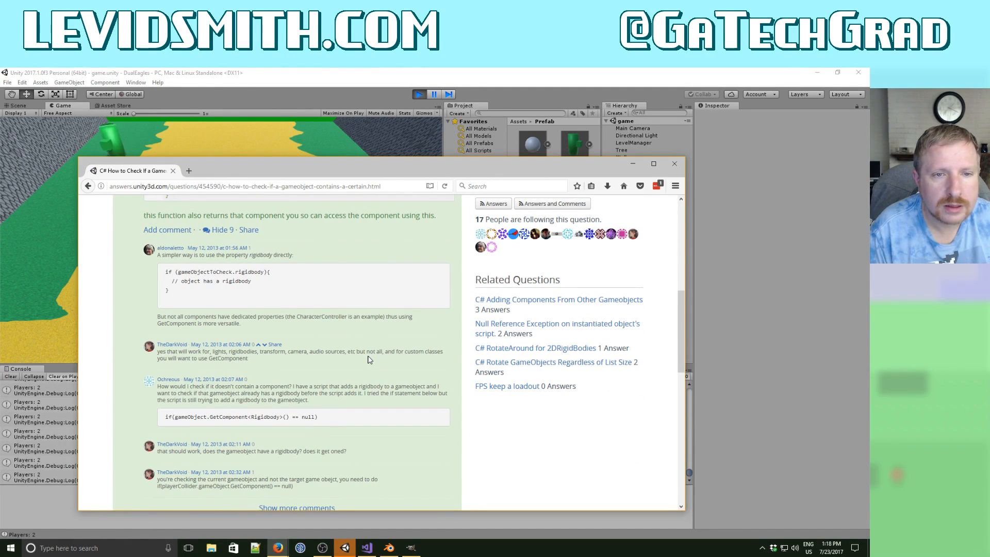
scroll(369, 359, "up", 1)
scroll(368, 360, "up", 4)
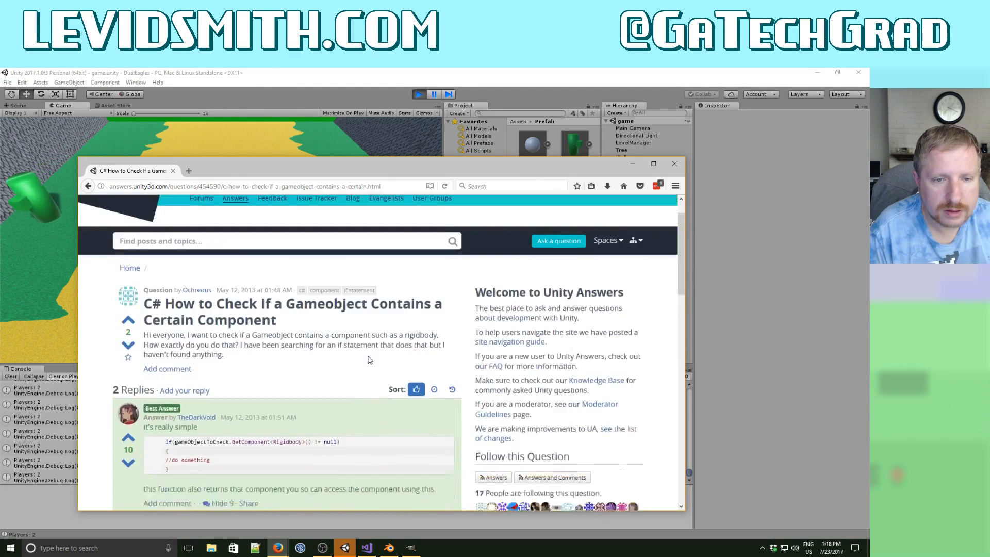
scroll(309, 362, "down", 2)
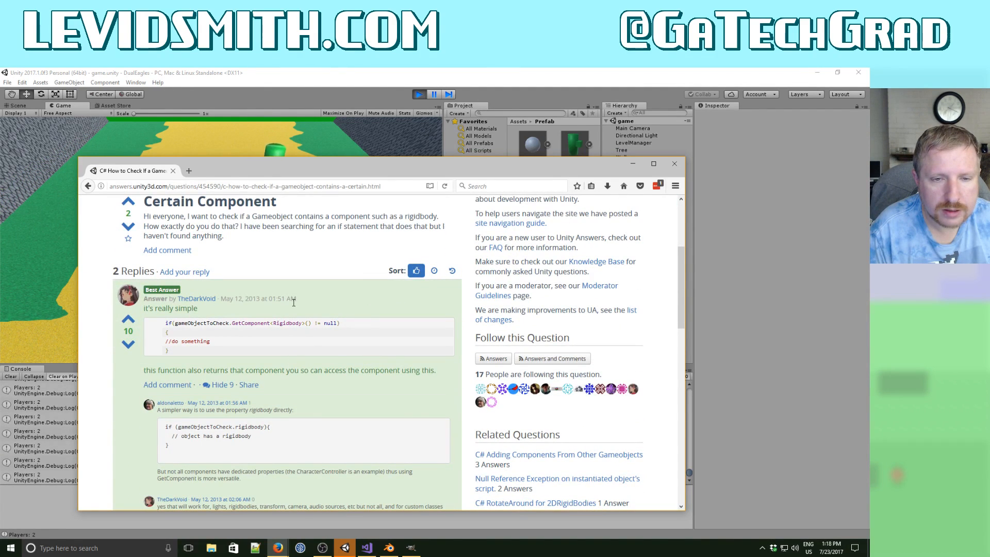
left_click_drag(347, 173, 869, 156)
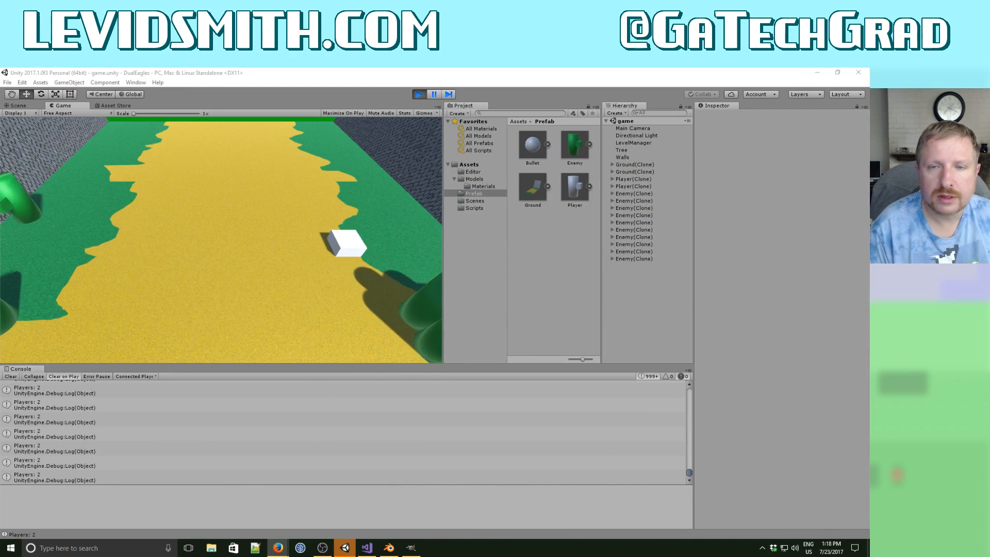
Restart the game in Unity to test bullets hitting enemies, and stop play mode.
left_click(419, 95)
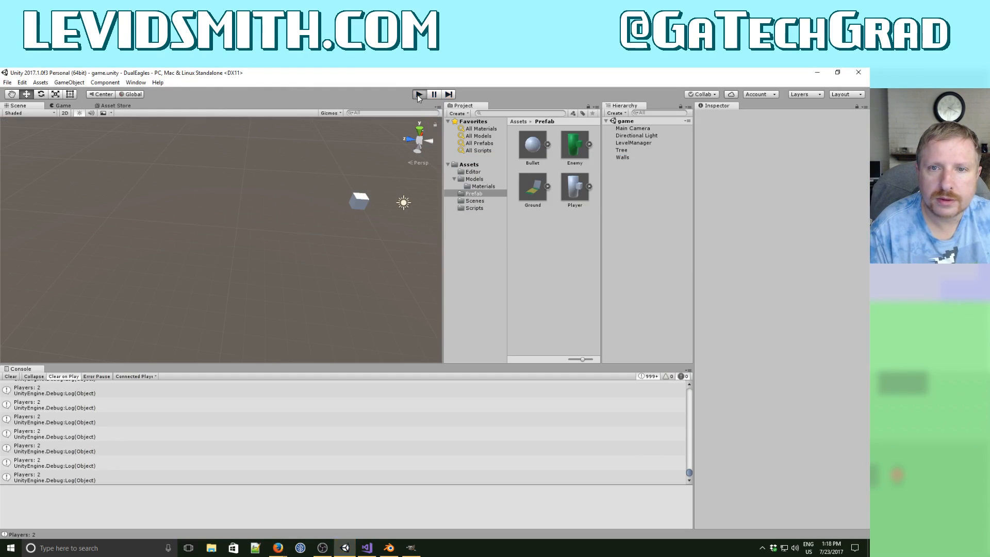
left_click(419, 95)
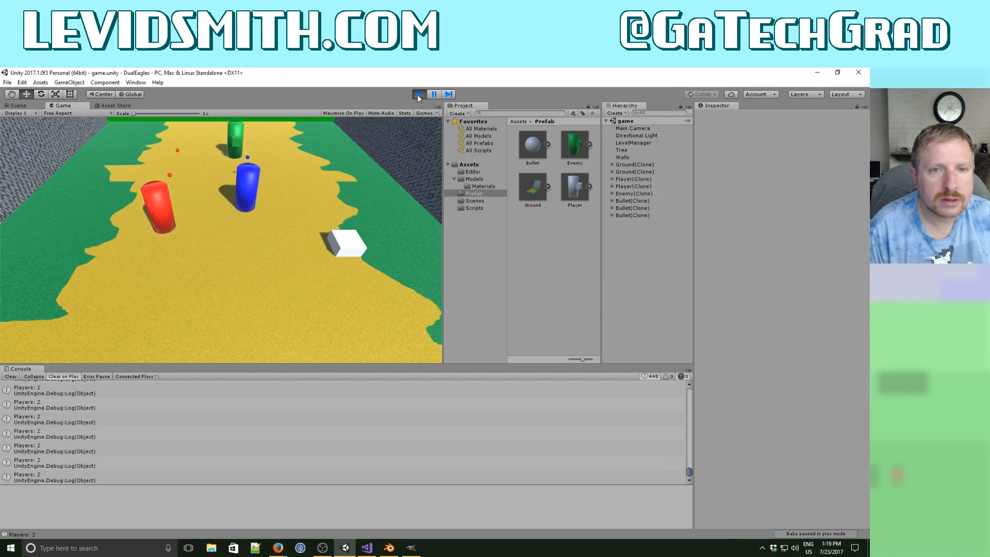
left_click(419, 94)
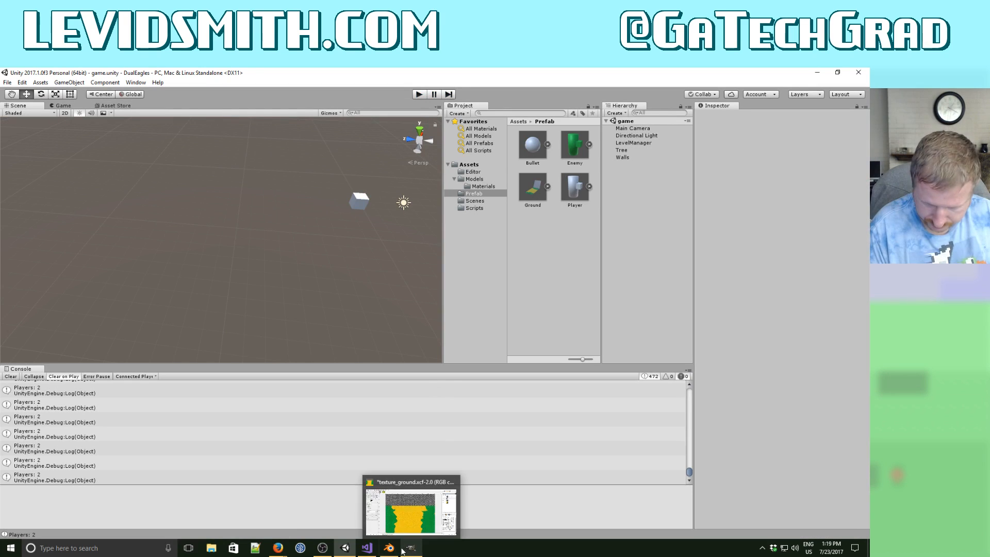
Switch to Visual Studio and add iHealth -= 1; as the first statement of the bullet check in Enemy.cs's OnCollisionEnter.
mouse_move(322, 551)
mouse_move(396, 551)
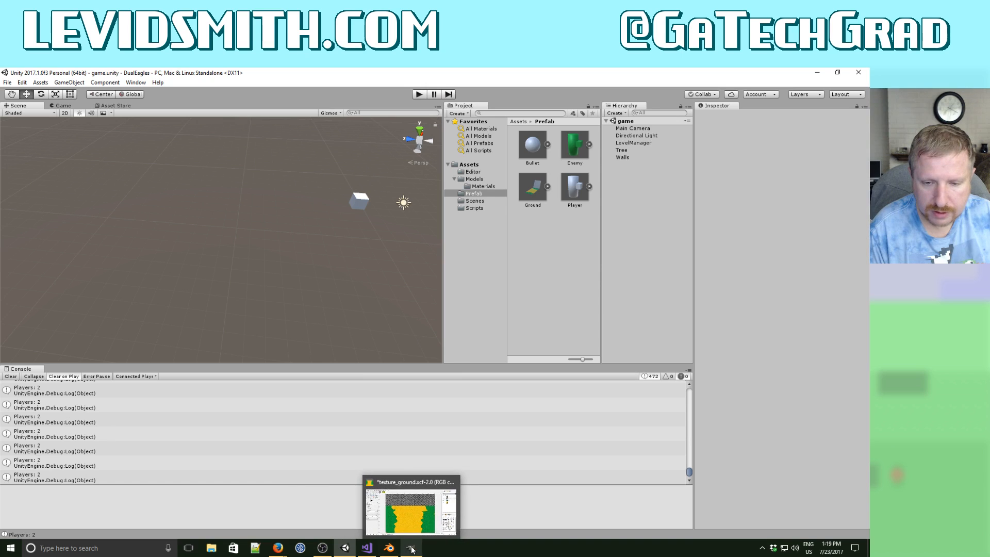
mouse_move(272, 551)
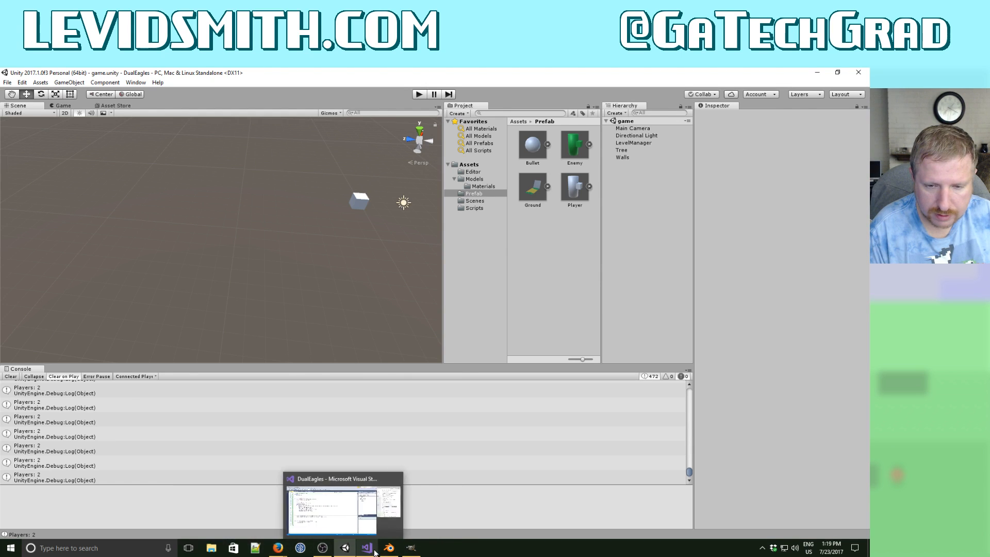
left_click(330, 488)
left_click(202, 302)
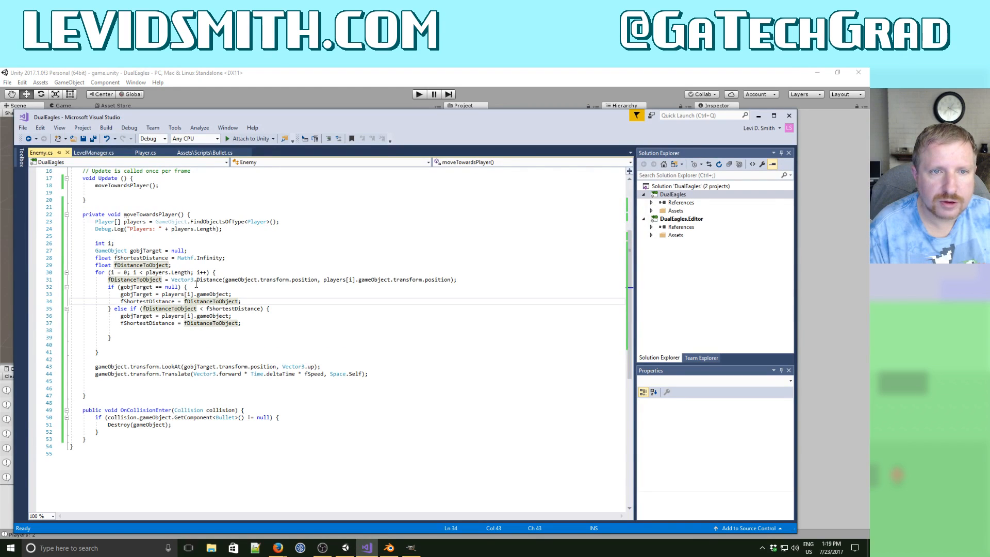
left_click(174, 250)
scroll(174, 250, "up", 4)
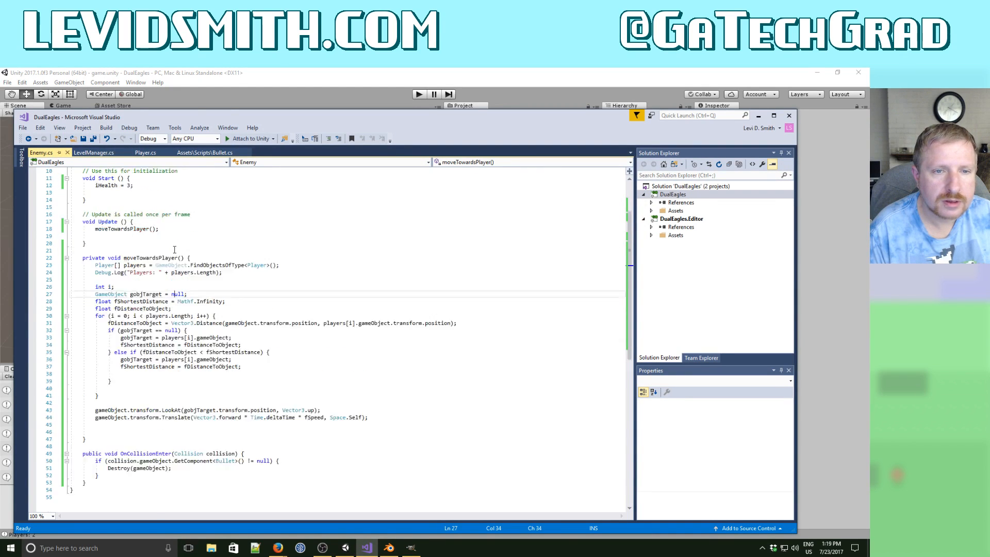
scroll(175, 250, "down", 5)
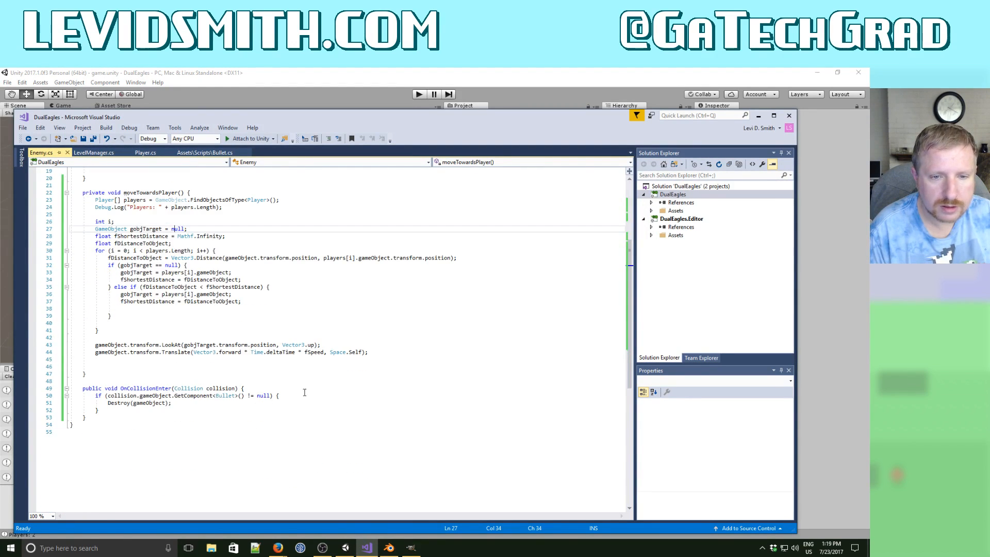
left_click(304, 393)
key("Return")
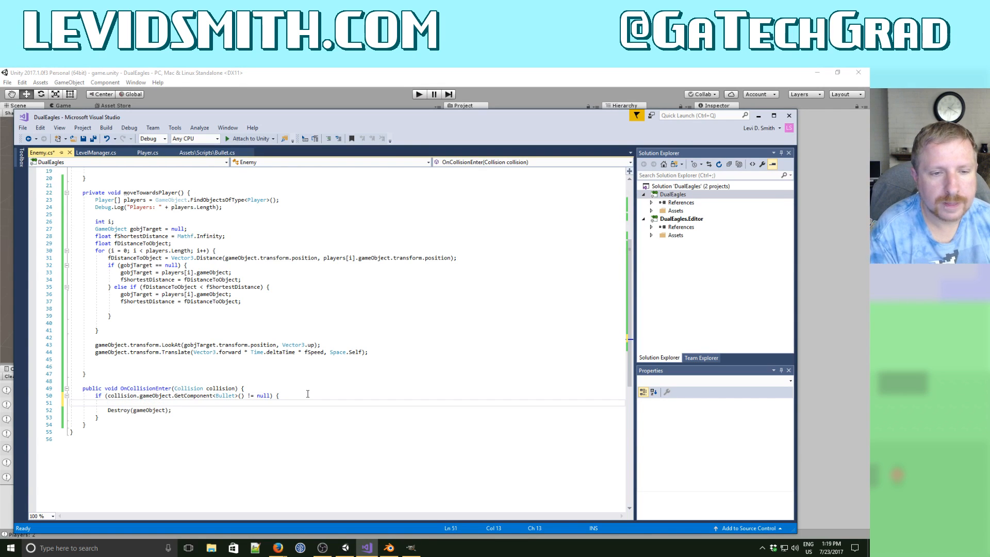
type("iHealth -= 1;")
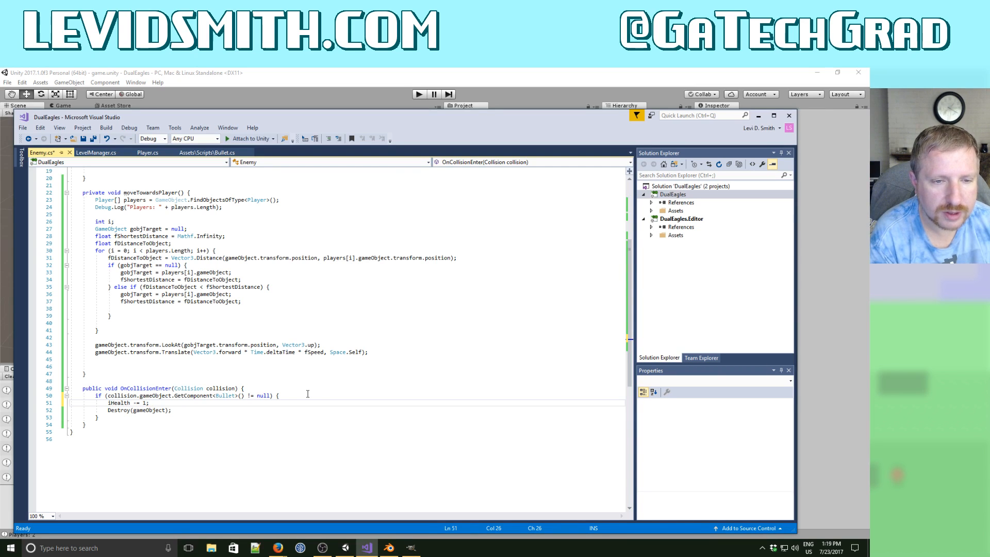
Comment out the Destroy(gameObject); statement in the bullet collision block.
key("Down")
key("Home")
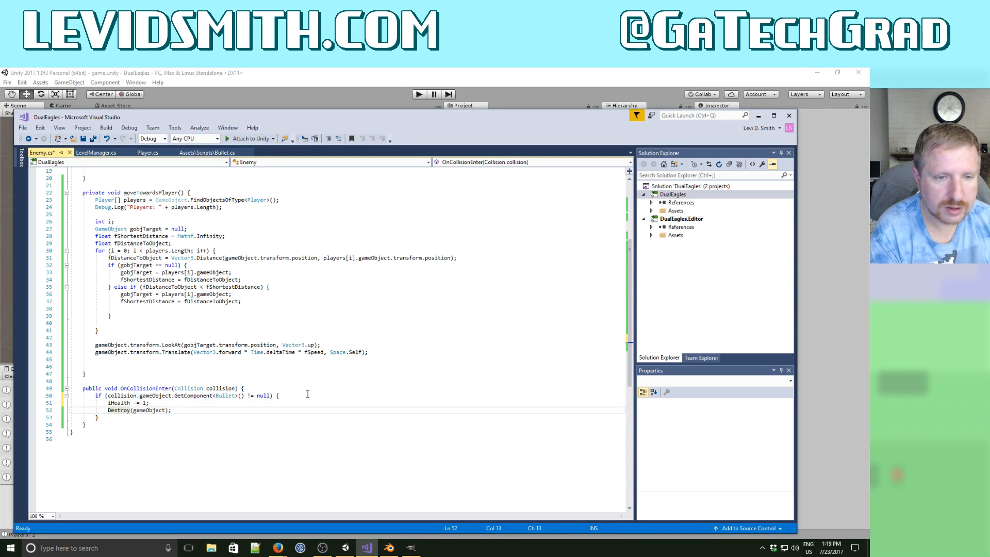
type("//")
key("End")
Add the statement Destroy(collision.gameObject); below the commented-out Destroy line.
key("Return")
type("i")
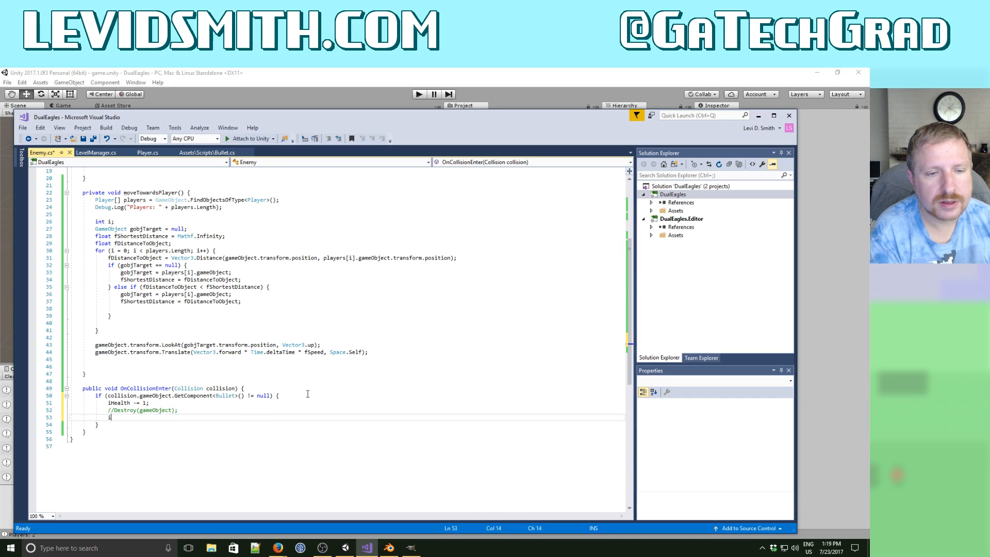
type("f")
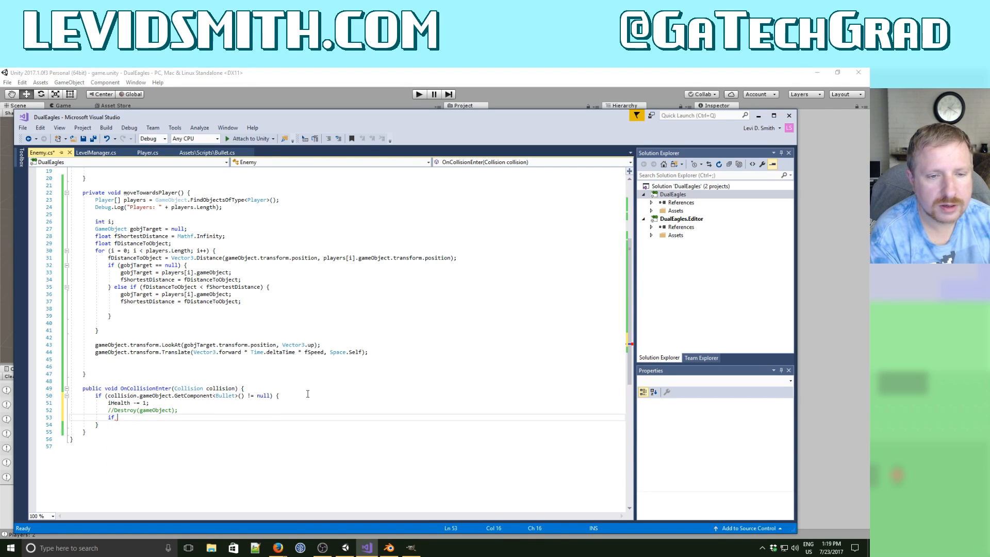
key("BackSpace")
type("Des")
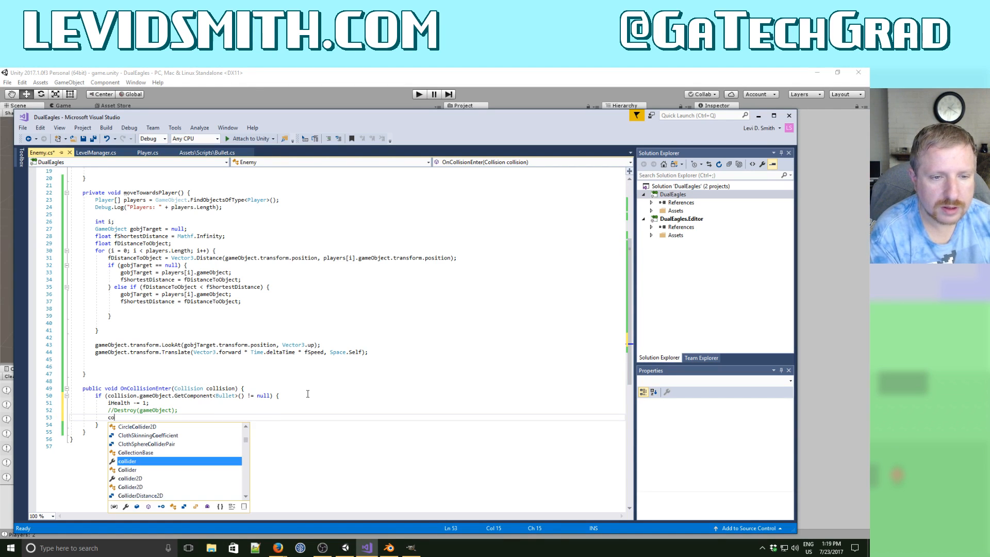
key("Tab")
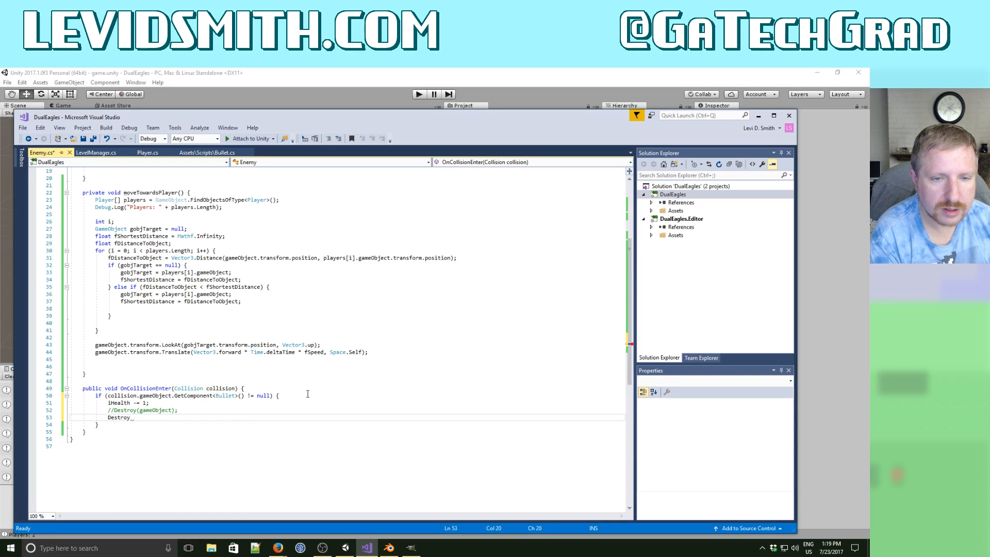
type("(collisi")
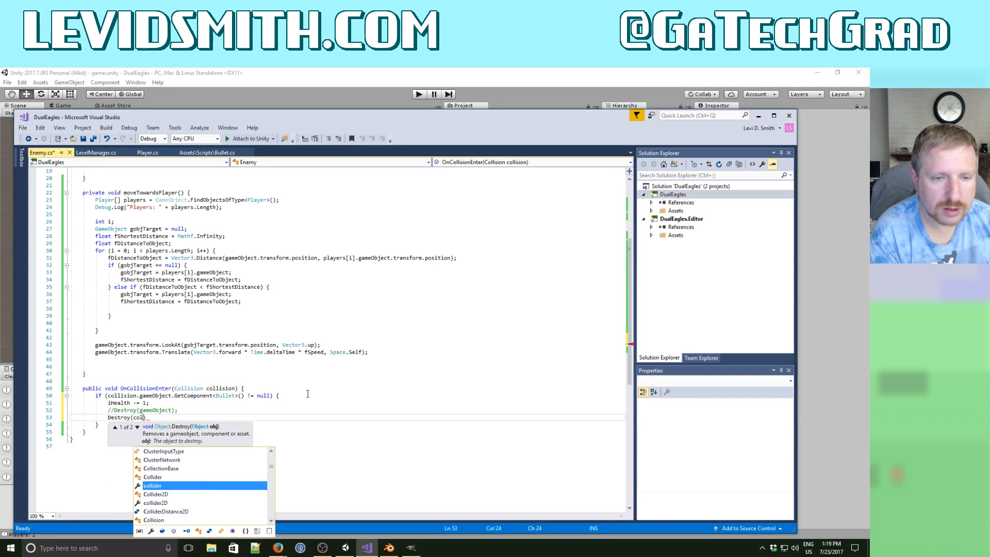
type("on.")
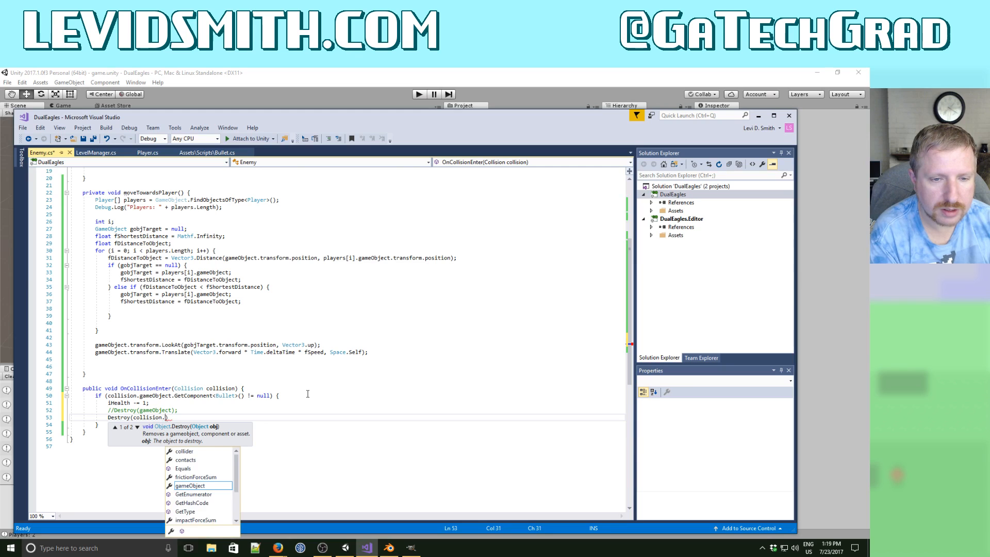
type("game")
key("Tab")
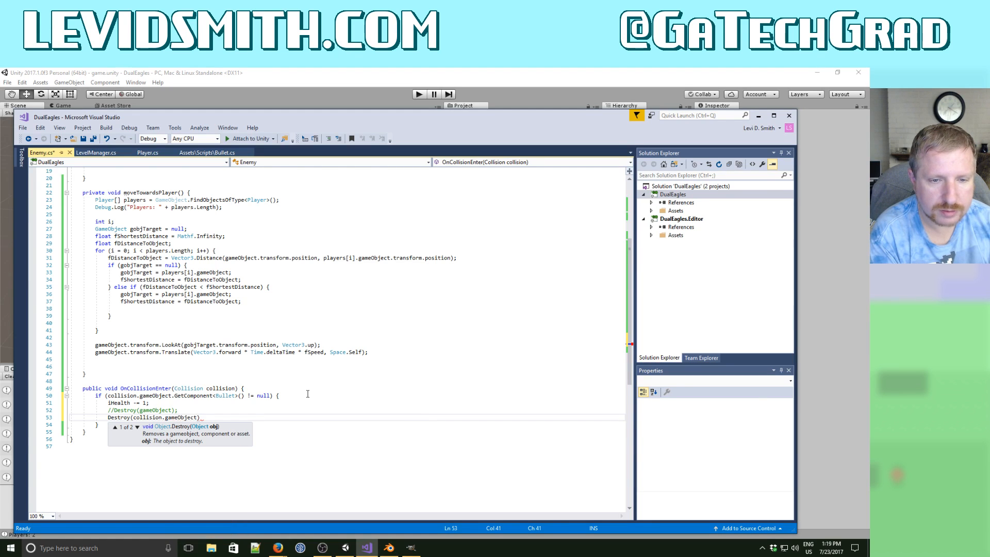
type(")")
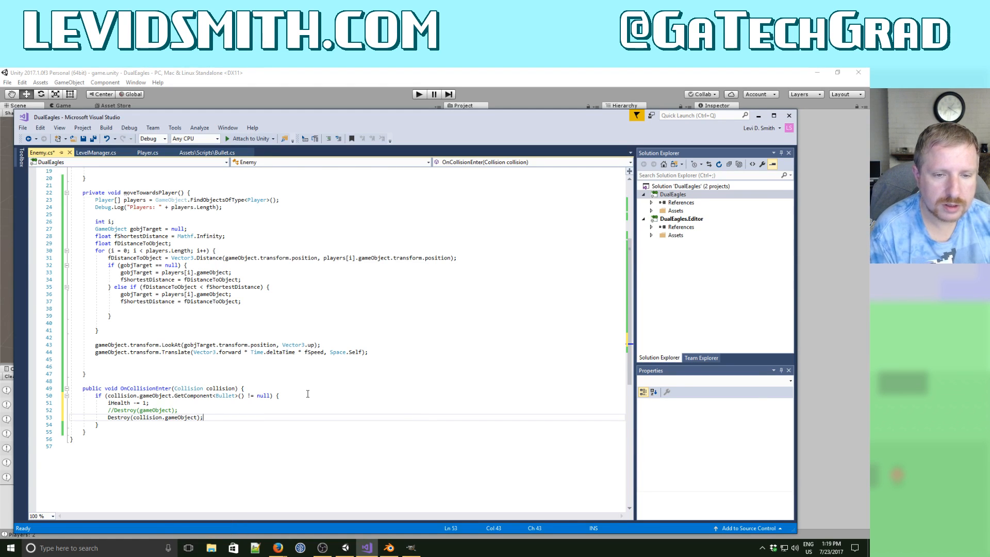
type(";")
Start an if statement with the condition iHealth <= 0 below Destroy(collision.gameObject);.
key("Return")
type("if (")
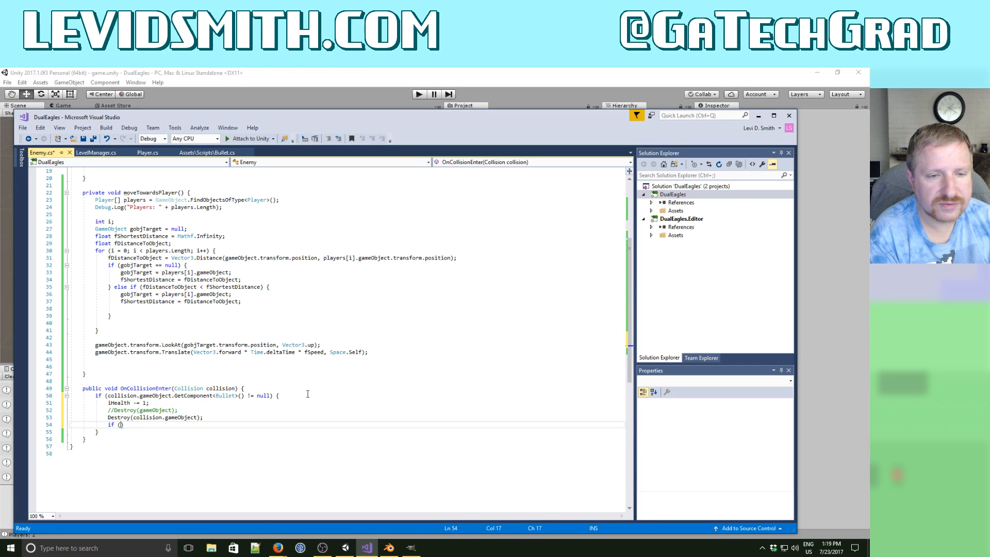
type("iHealth <= 0")
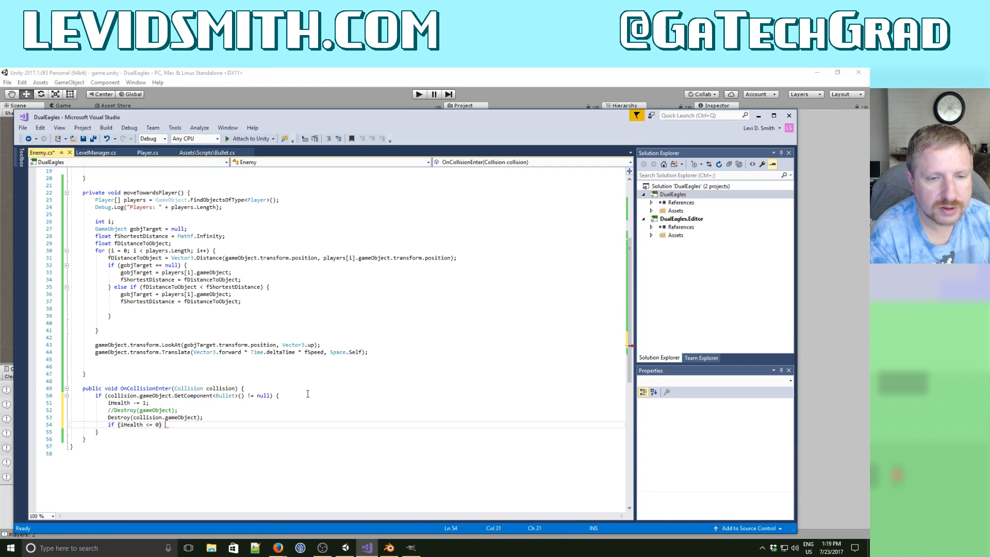
Fill the if (iHealth <= 0) block in OnCollisionEnter with a call to doEnemyDead();.
key("Return")
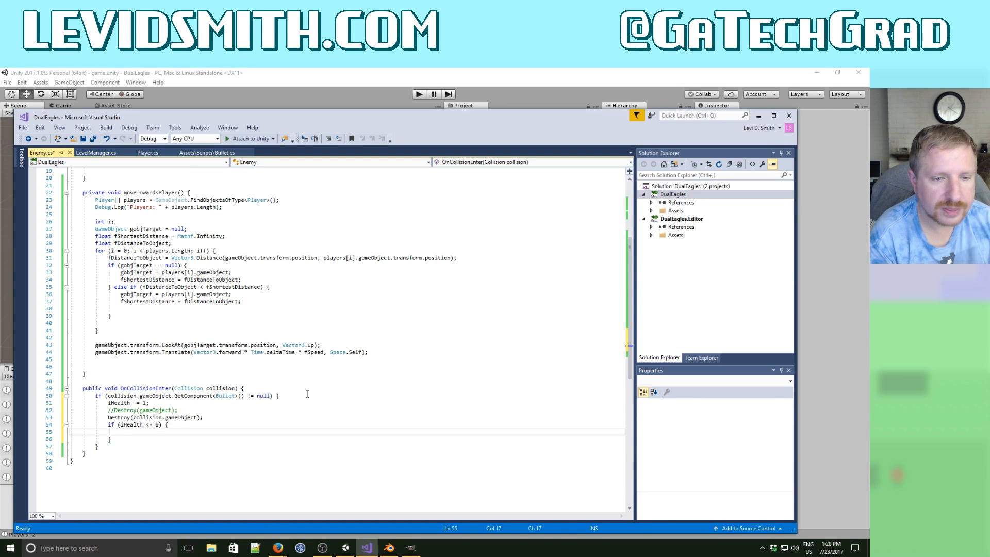
type("en")
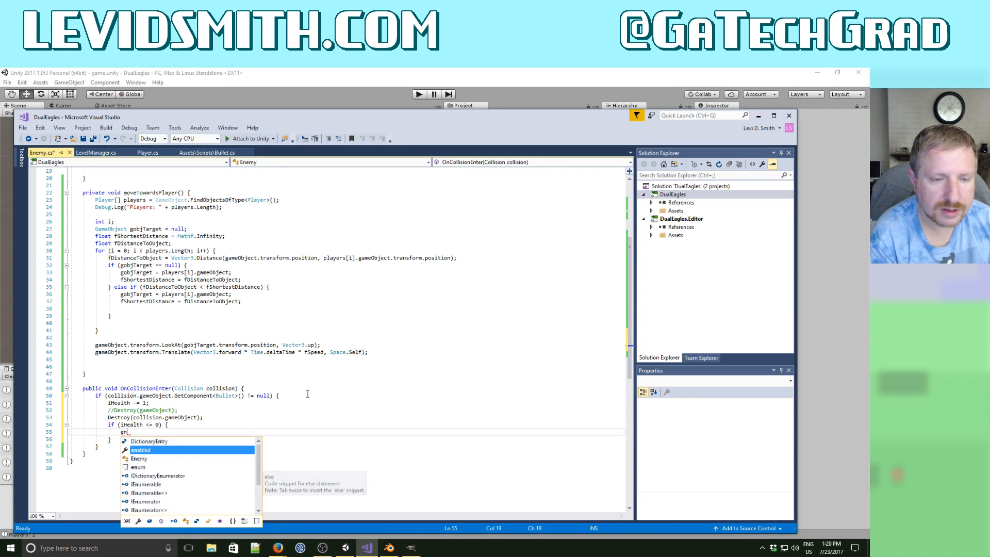
type("emyDea")
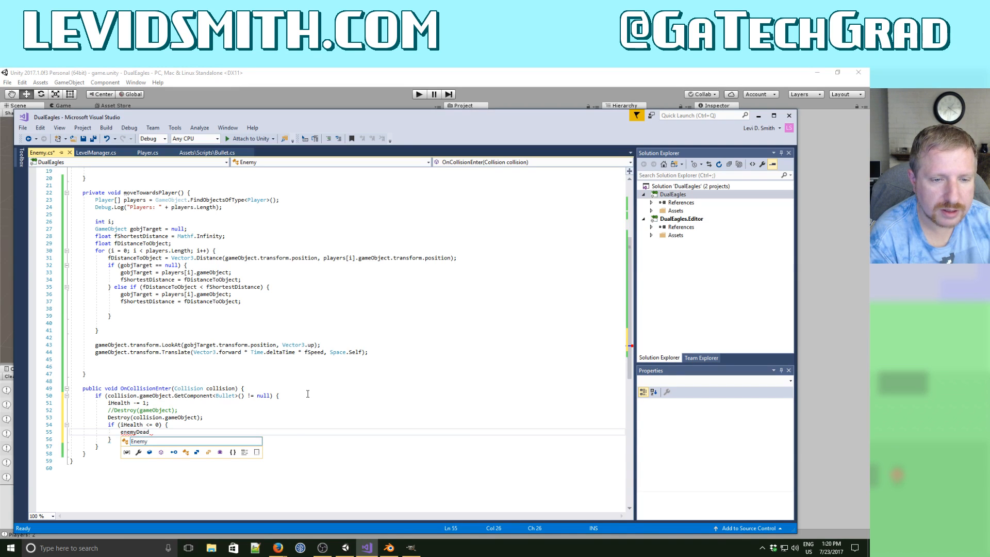
type("d();")
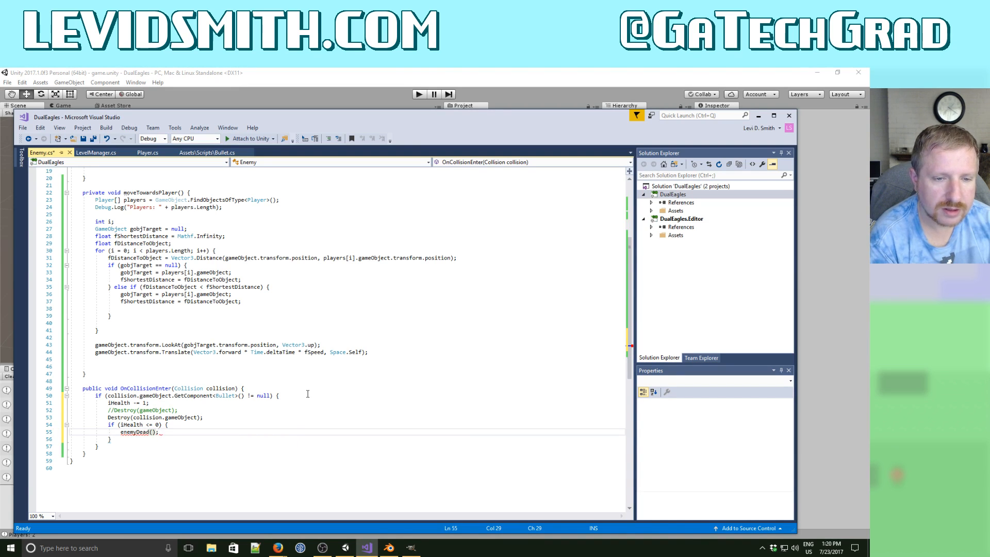
key("Left")
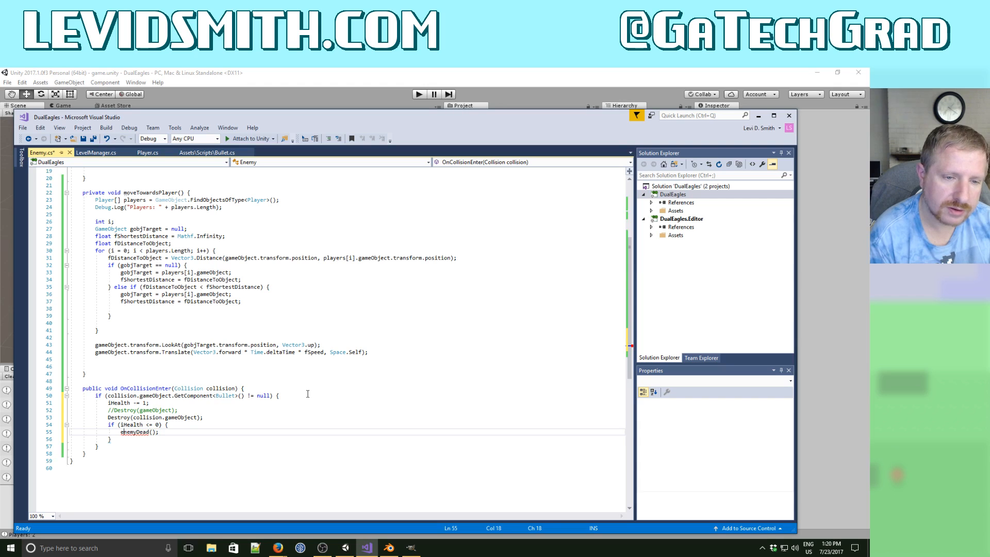
Add an empty public method doEnemyDead() below OnCollisionEnter in the Enemy class.
key("Down")
key("Down")
key("Down")
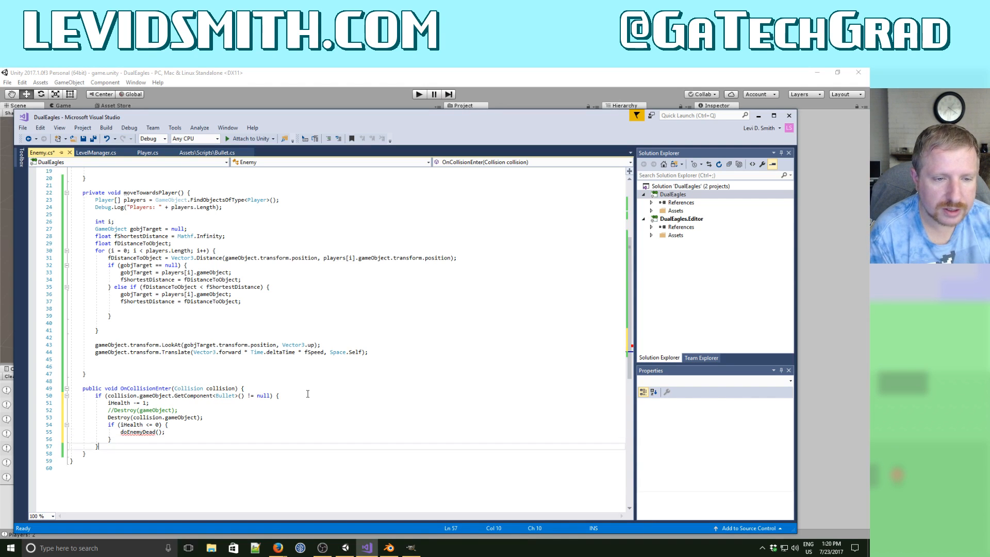
key("Return")
key("Return")
type("p")
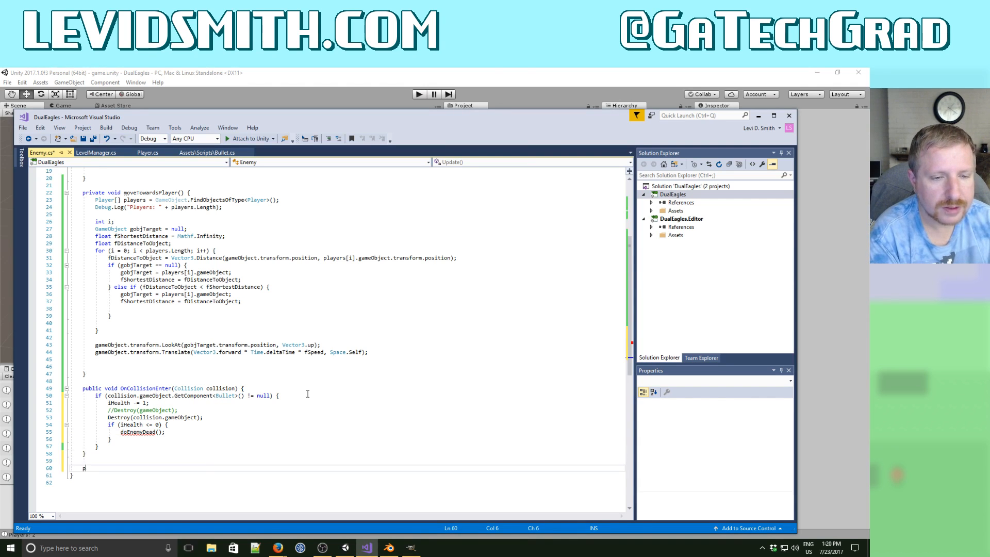
type("ublic do")
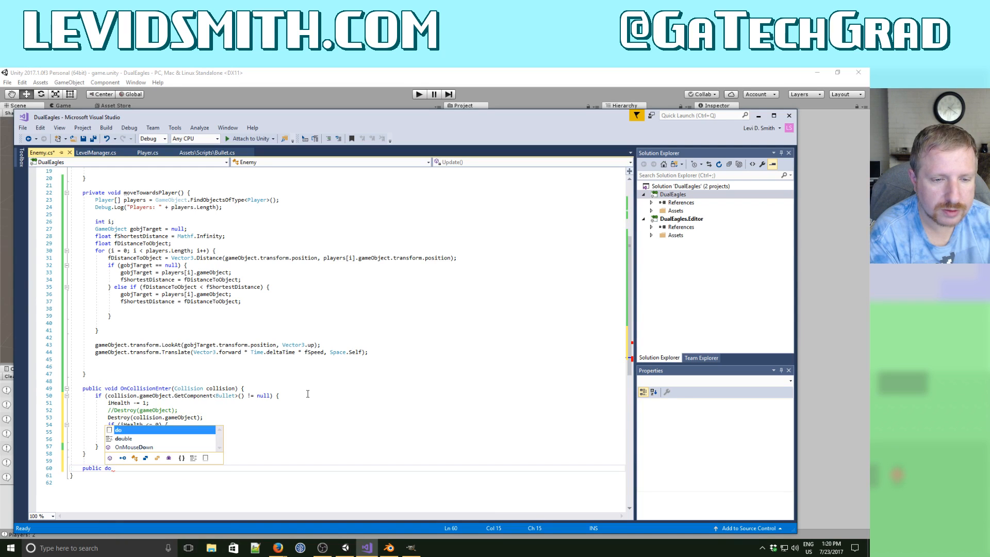
type("EnemyDead() ")
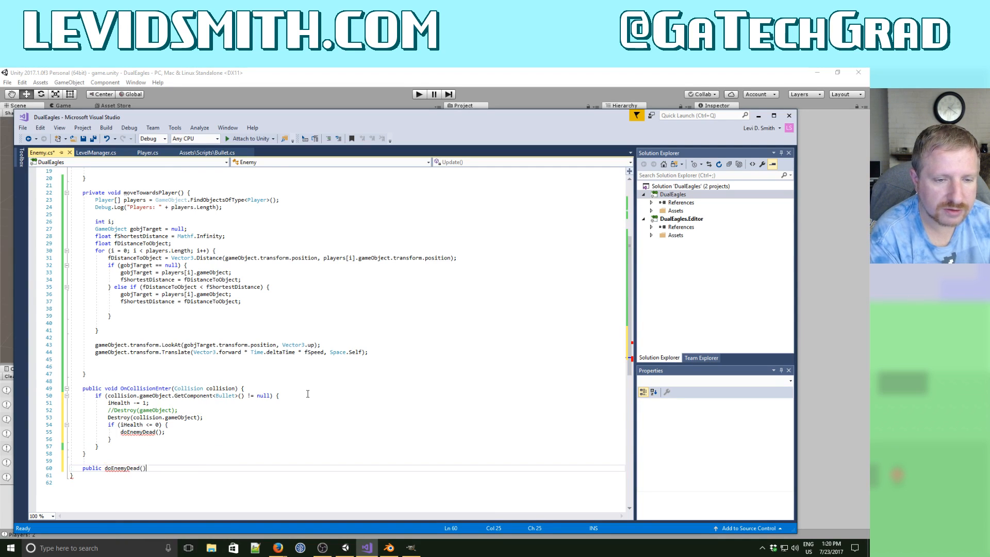
type("{")
key("Return")
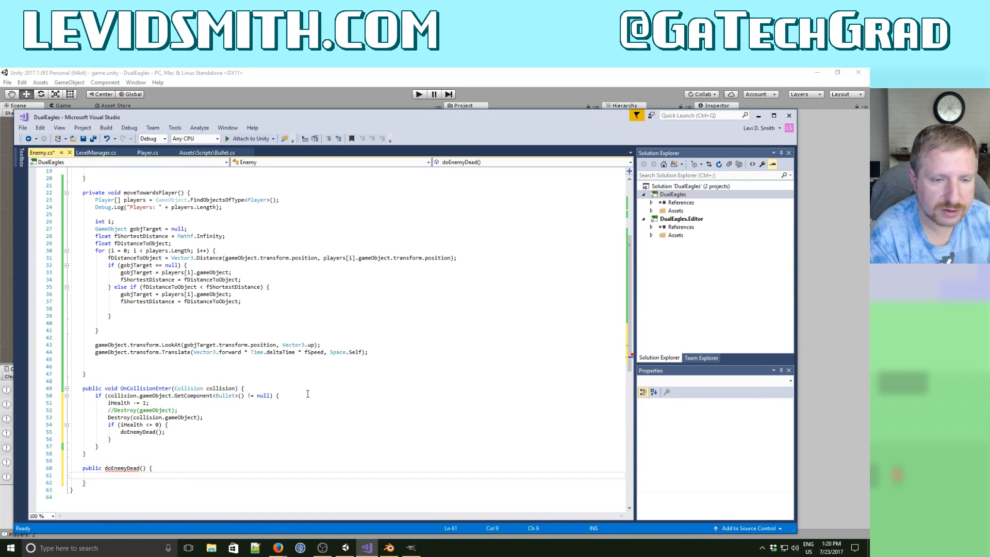
Make doEnemyDead() a void method that calls Destroy(gameObject);, and save Enemy.cs.
type("Destroy(game")
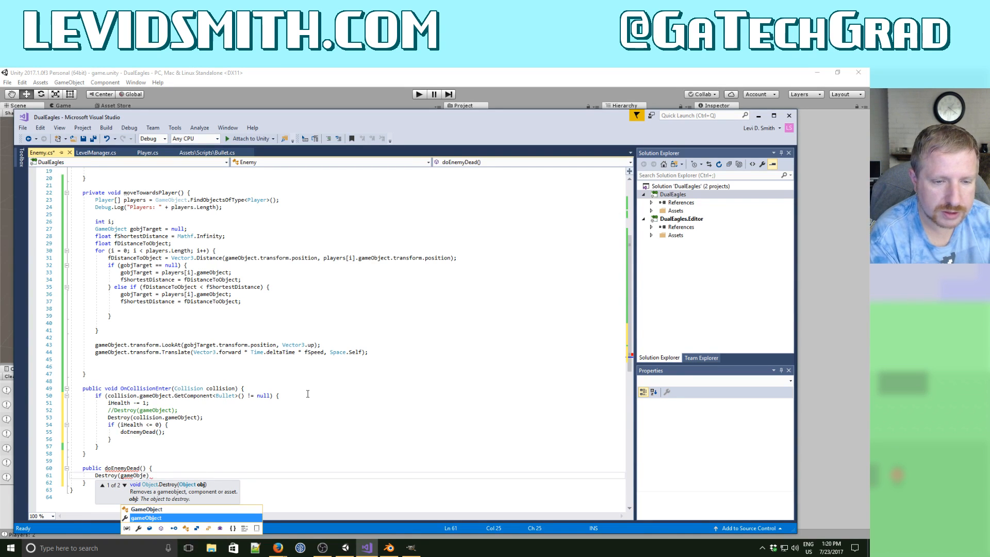
type("Object)")
key("Up")
key("Home")
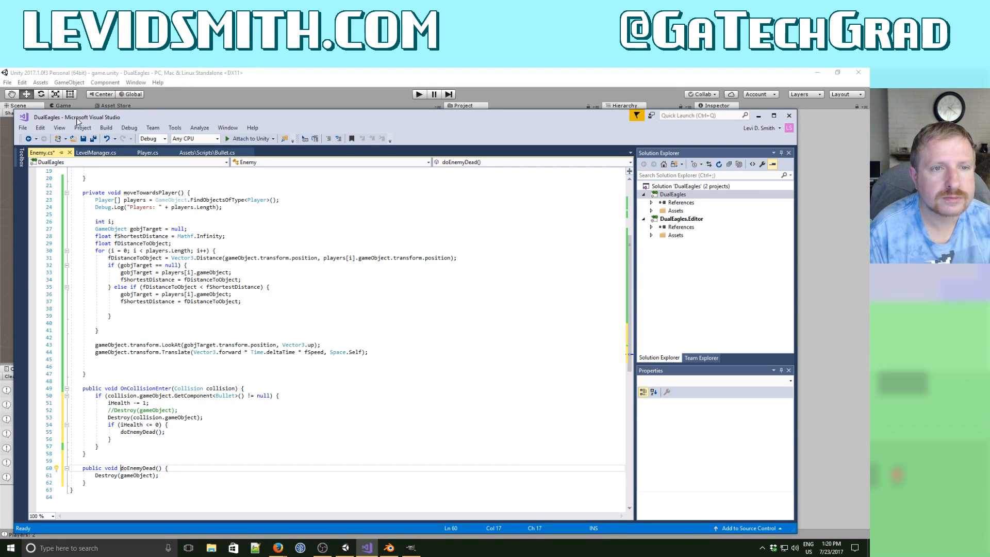
key("ctrl+s")
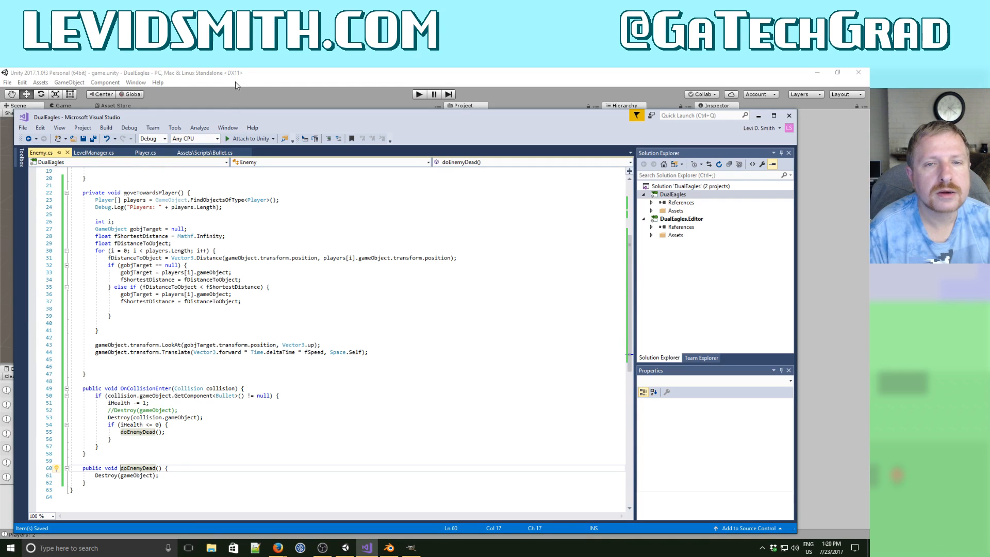
Switch to Unity, run the game to test shooting the enemies, and stop it.
left_click(251, 83)
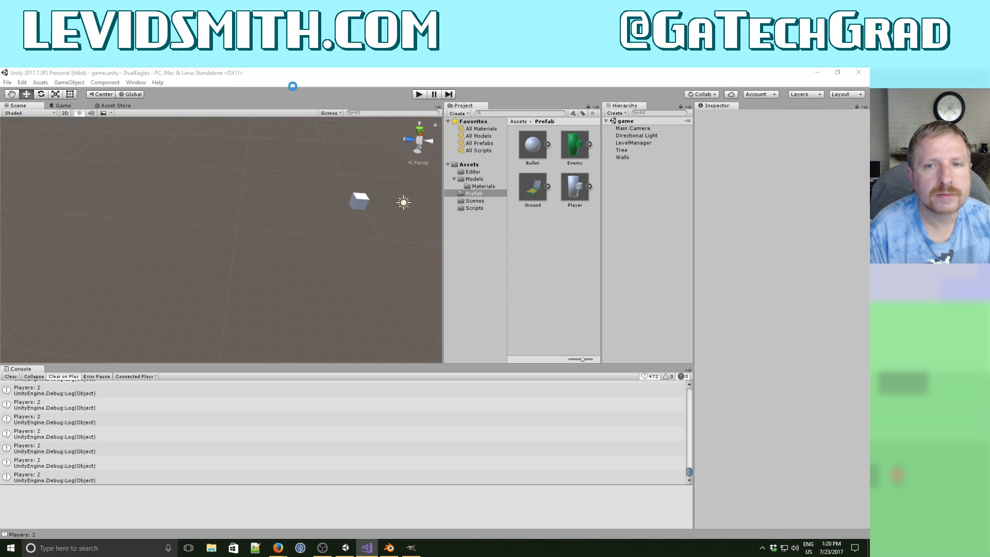
left_click(417, 95)
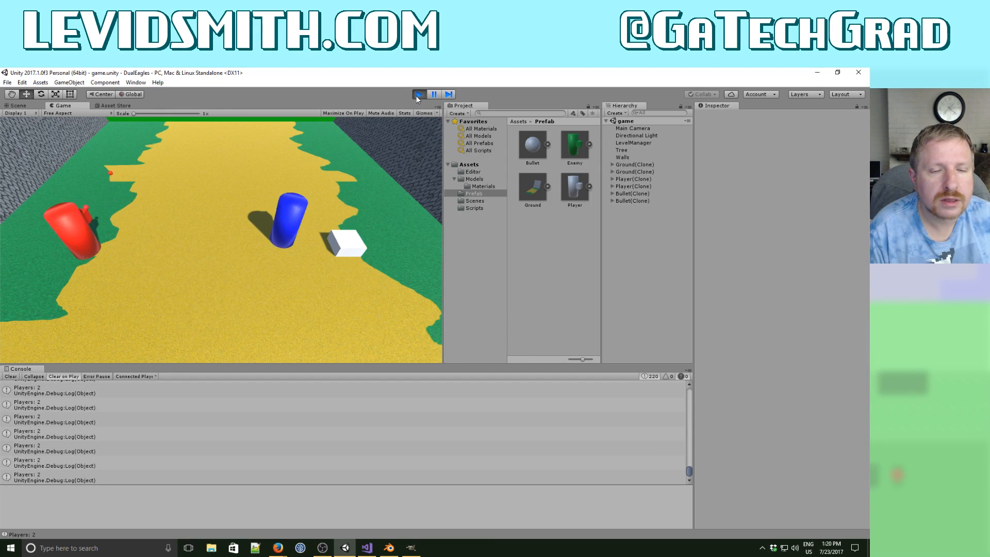
left_click(419, 94)
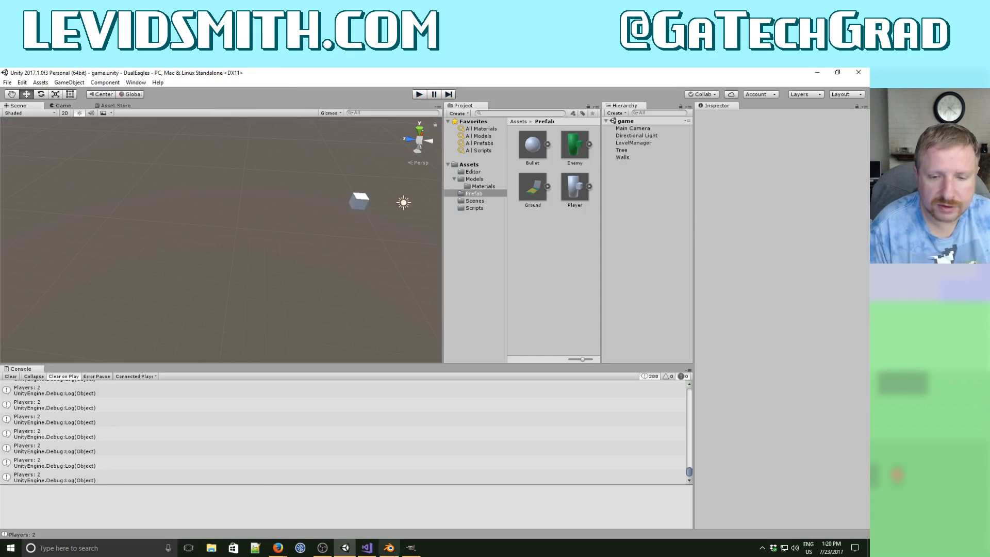
Switch back to Visual Studio and declare public int iKillCount; below ENEMY_SPAWN_TIME in LevelManager.cs.
left_click(367, 548)
left_click(263, 360)
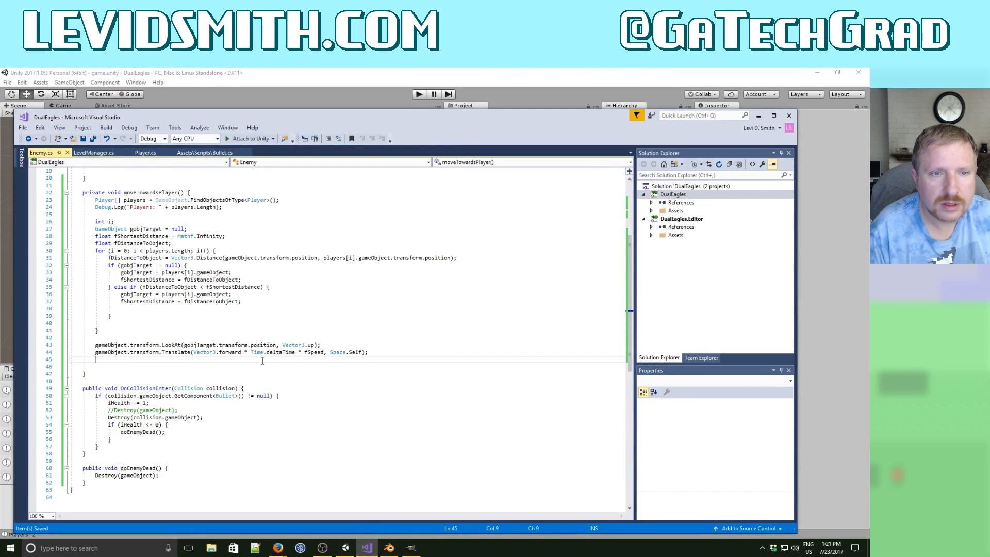
scroll(263, 362, "up", 6)
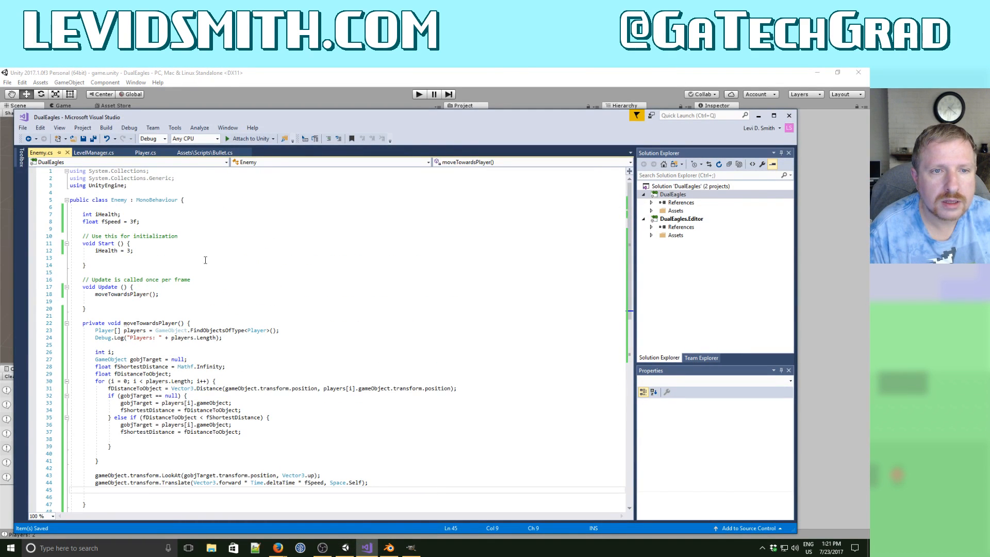
key("ctrl+Tab")
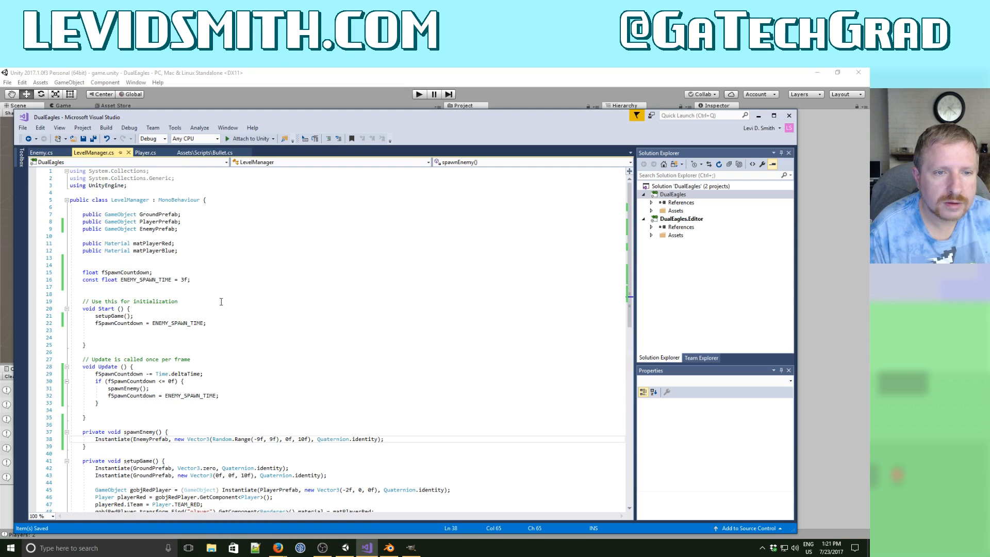
left_click(246, 279)
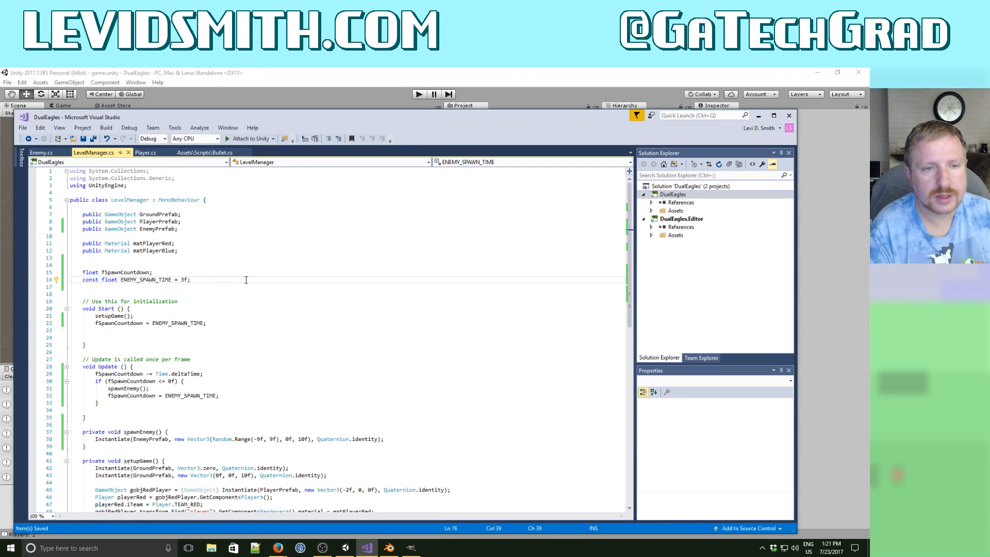
key("Return")
key("Return")
type("public int iKillCount;")
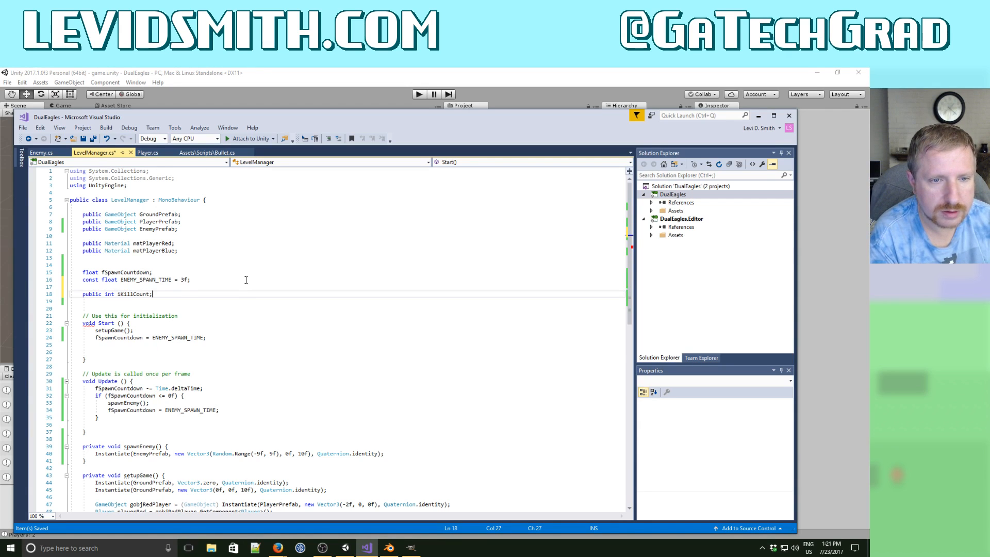
Initialize the kill counter with iKillCount = 0; at the end of the LevelManager's Start method.
key("Down")
key("Down")
key("Down")
key("Down")
key("Down")
key("Down")
key("End")
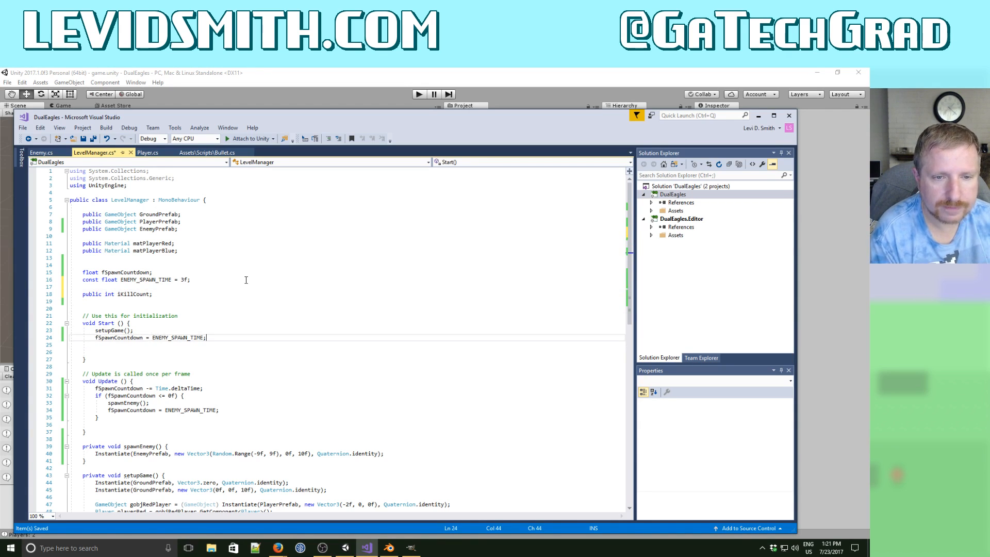
key("Return")
type("iKillCount ")
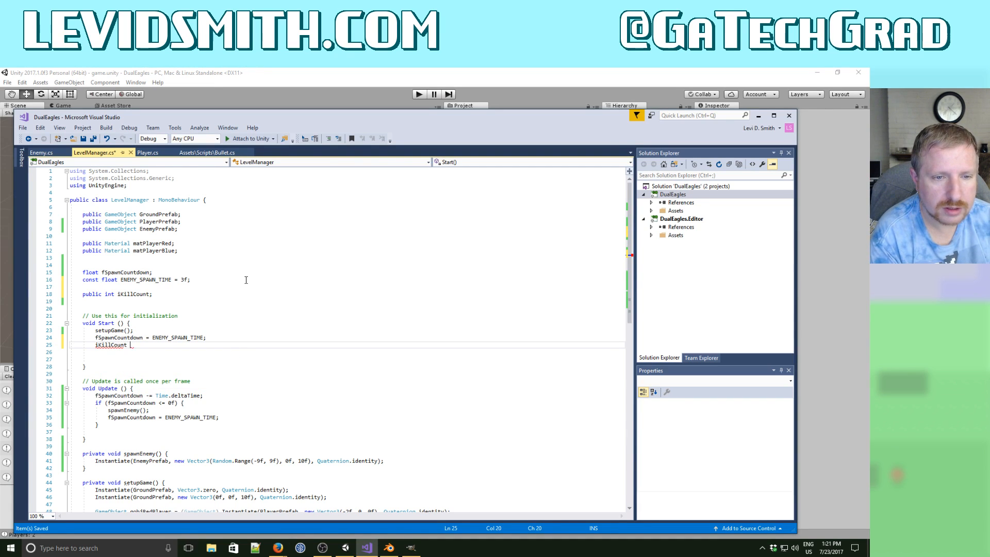
type("= 0;")
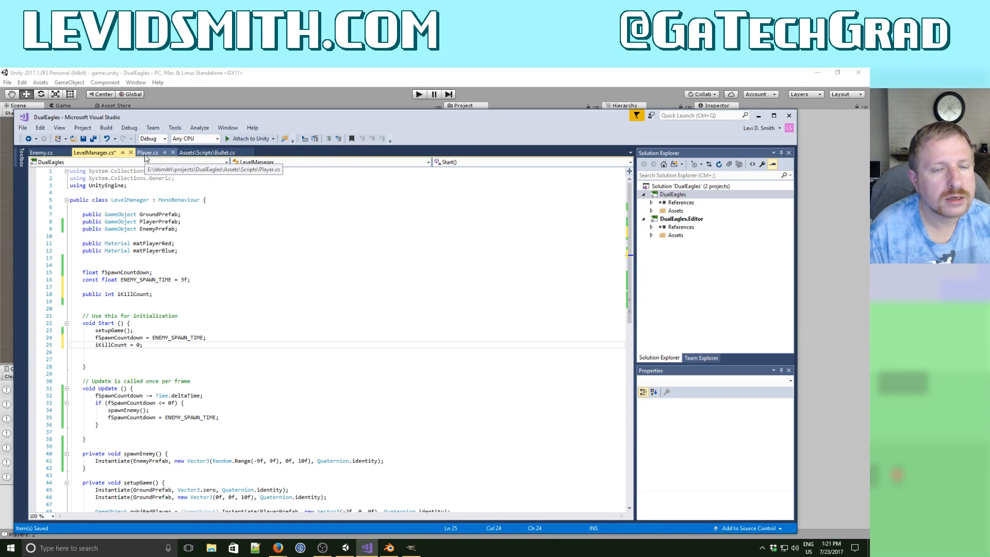
In Enemy.cs, add GameObject.Find("LevelManager").GetComponent<LevelManager>().iKillCount++; after the Destroy call in doEnemyDead().
left_click(47, 154)
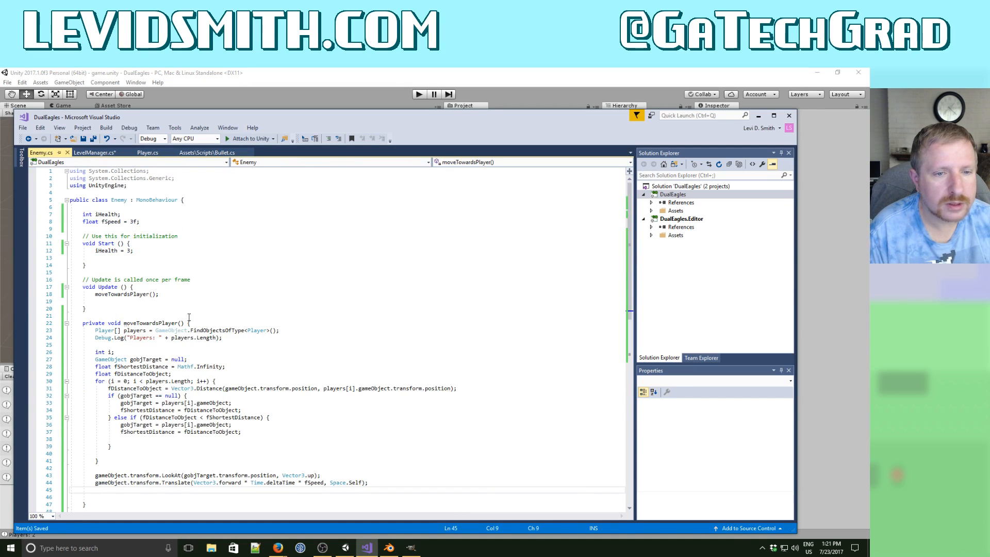
scroll(188, 317, "down", 12)
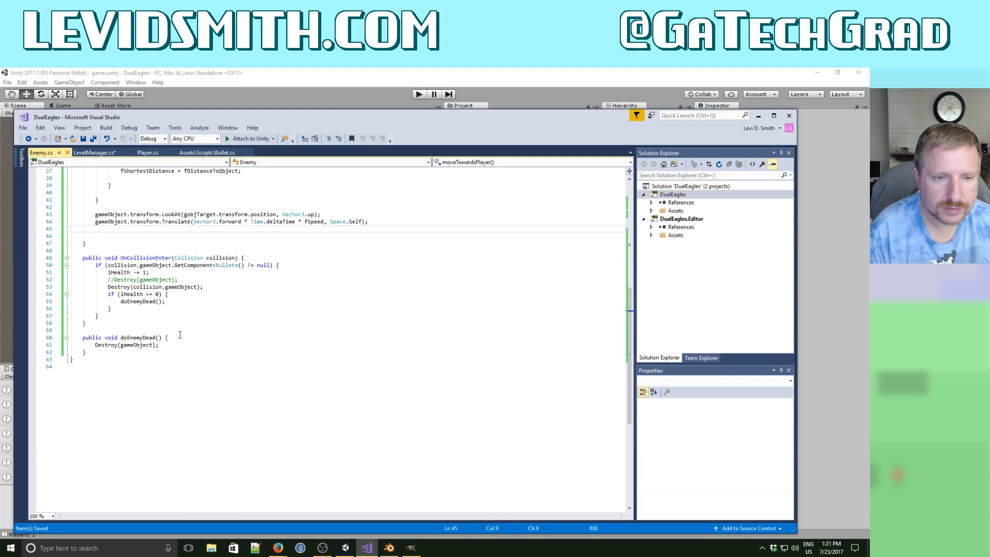
left_click(202, 343)
key("Return")
type("Game")
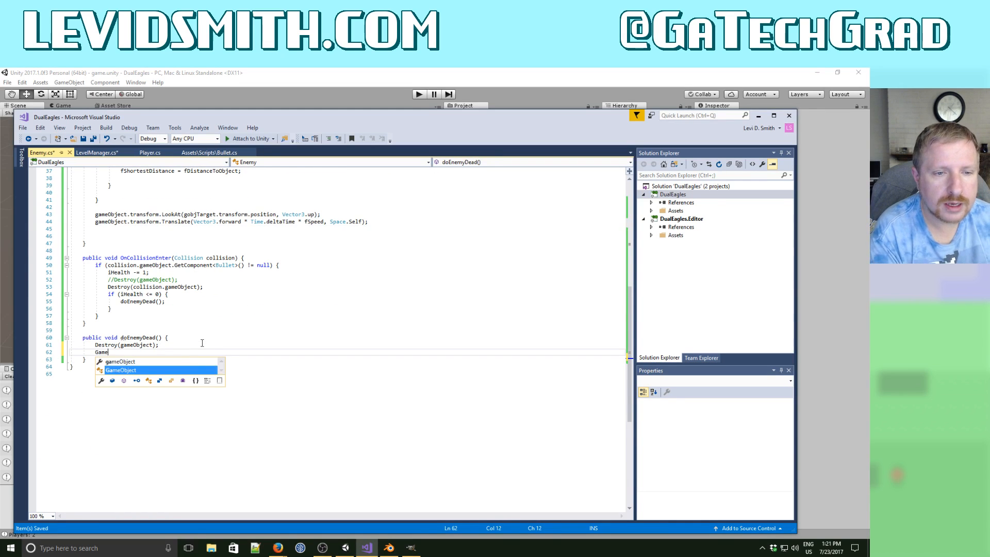
type("Object.Find(\"LevelMana")
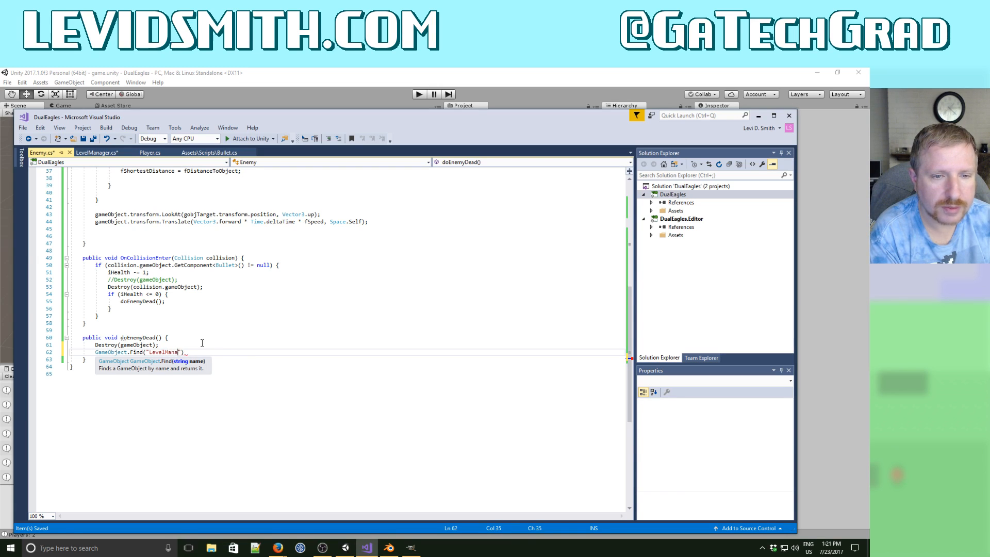
type(")")
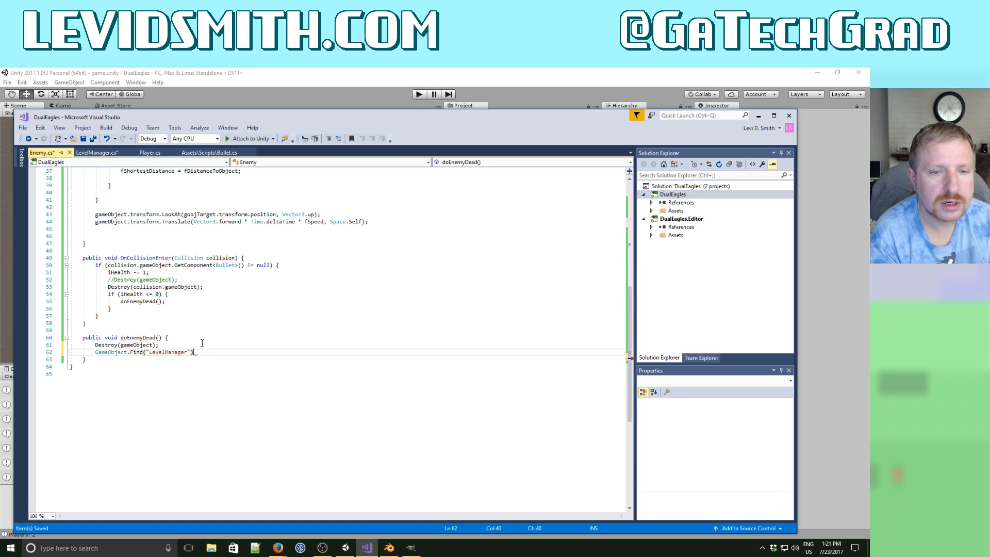
type(".")
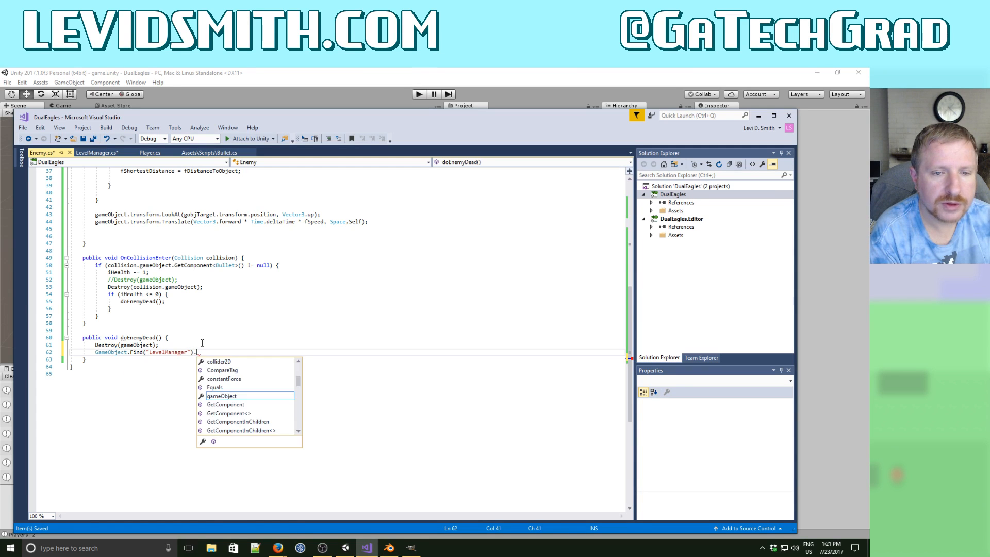
type("GetComponent<")
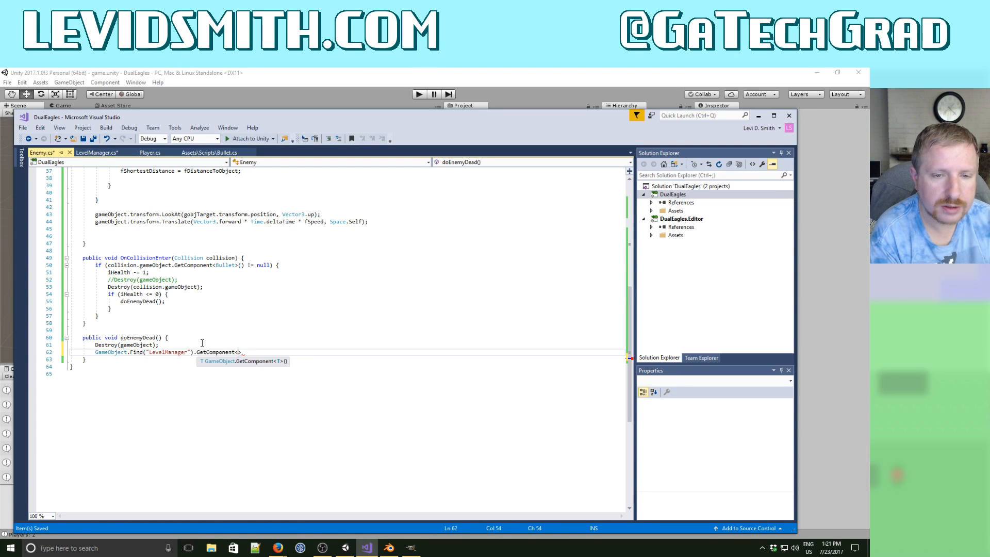
type("LevelMang")
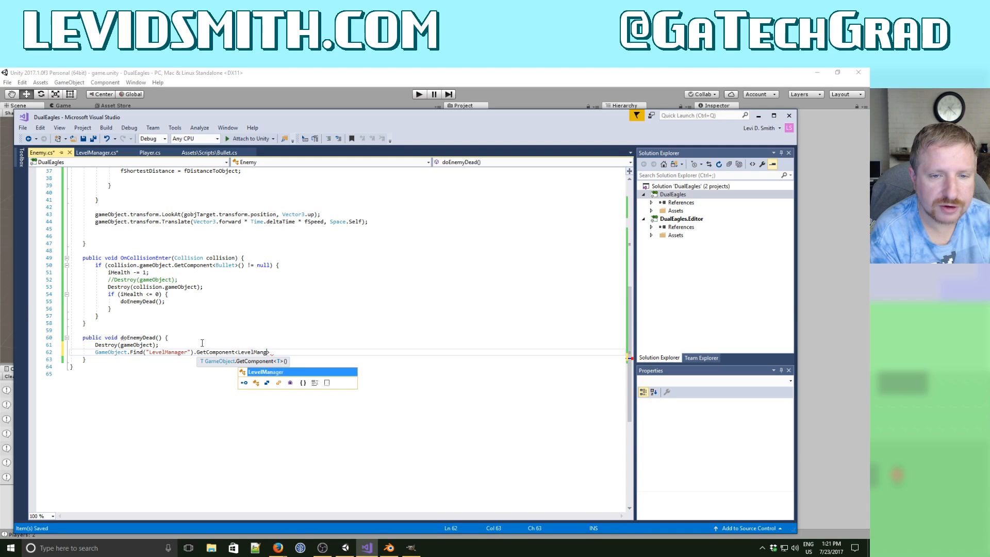
key("BackSpace")
type("ager")
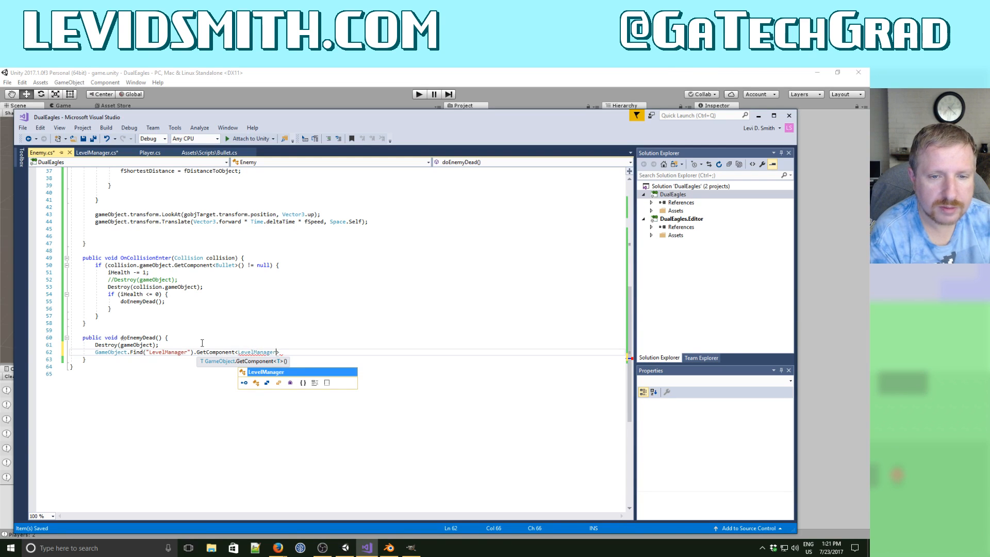
type(">().i")
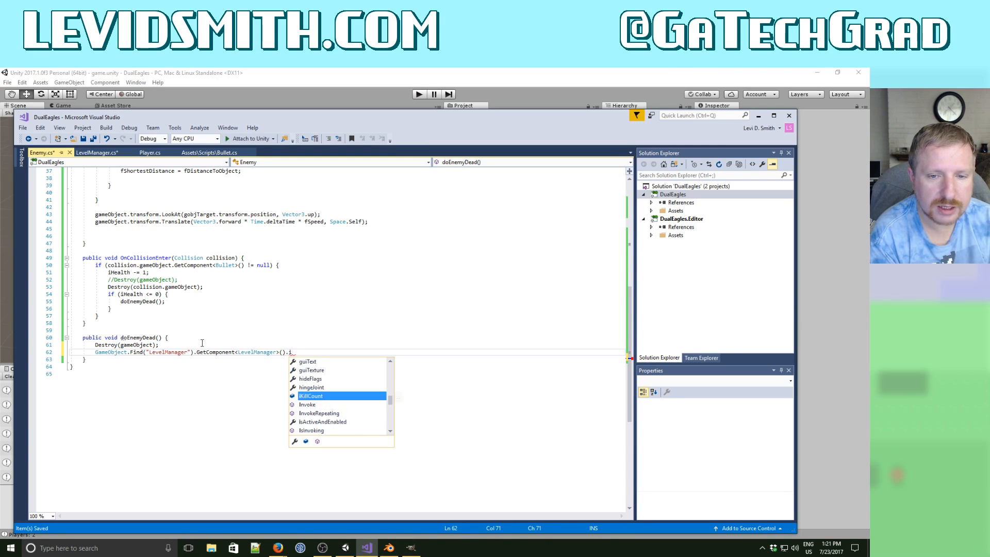
key("Tab")
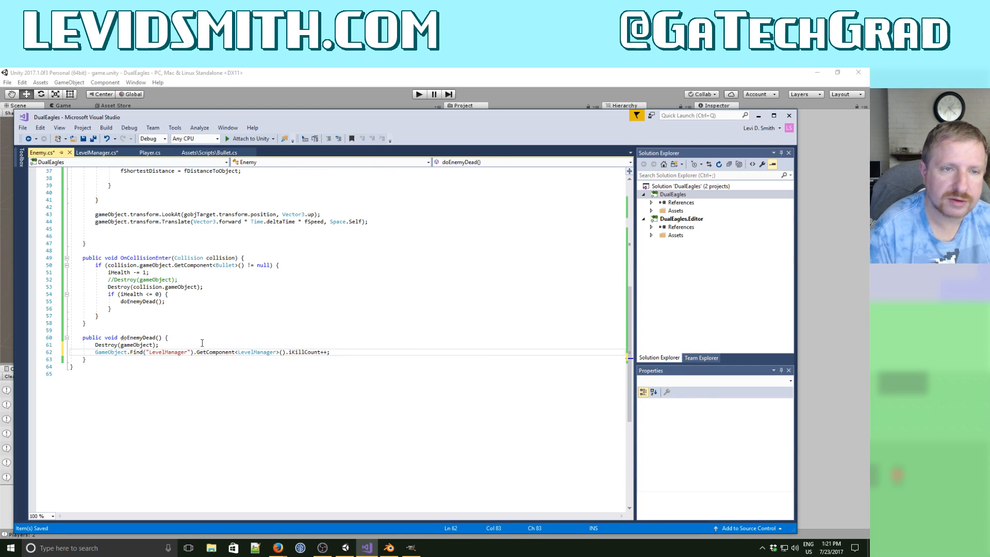
Save all the scripts, switch to Unity, and run the game to test enemy kills before stopping it.
left_click(88, 138)
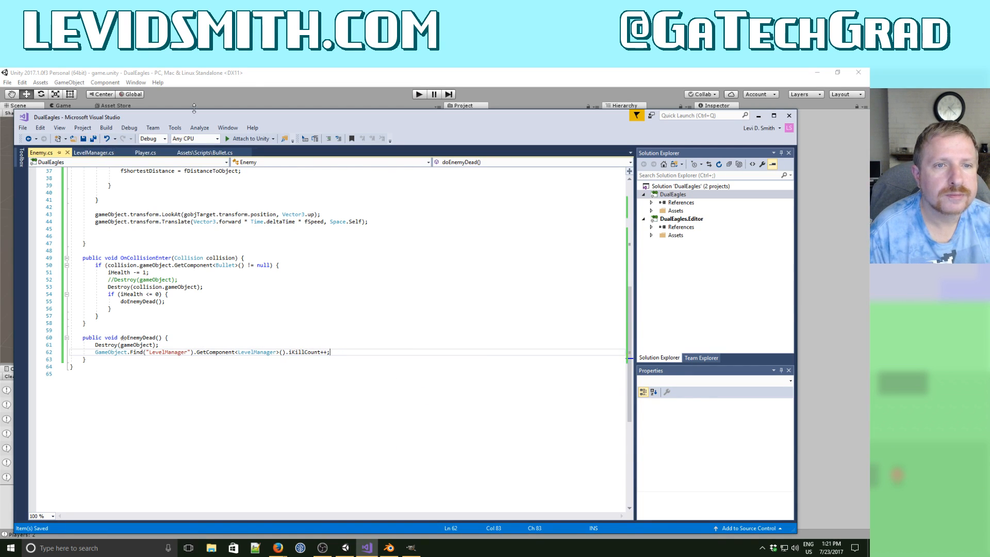
left_click(252, 82)
left_click(418, 94)
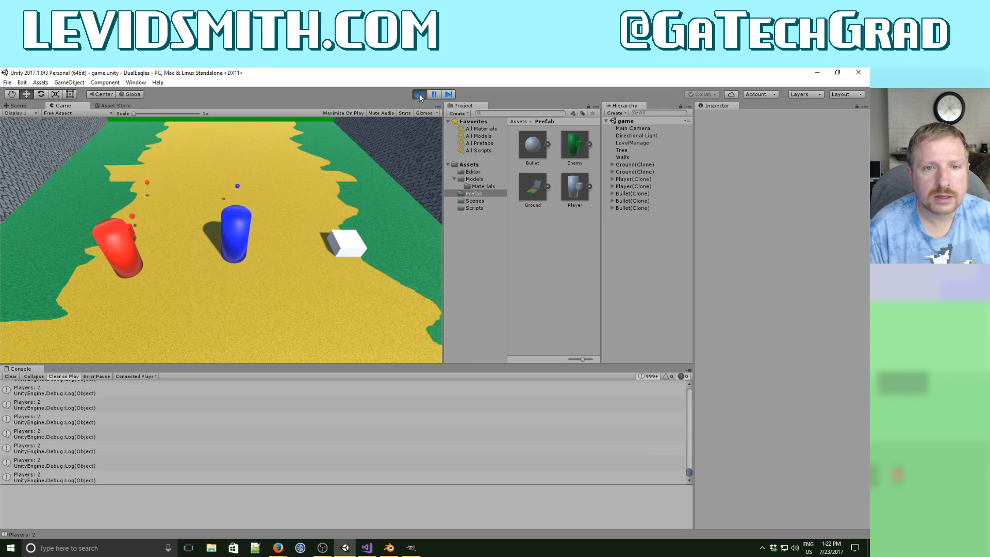
left_click(420, 94)
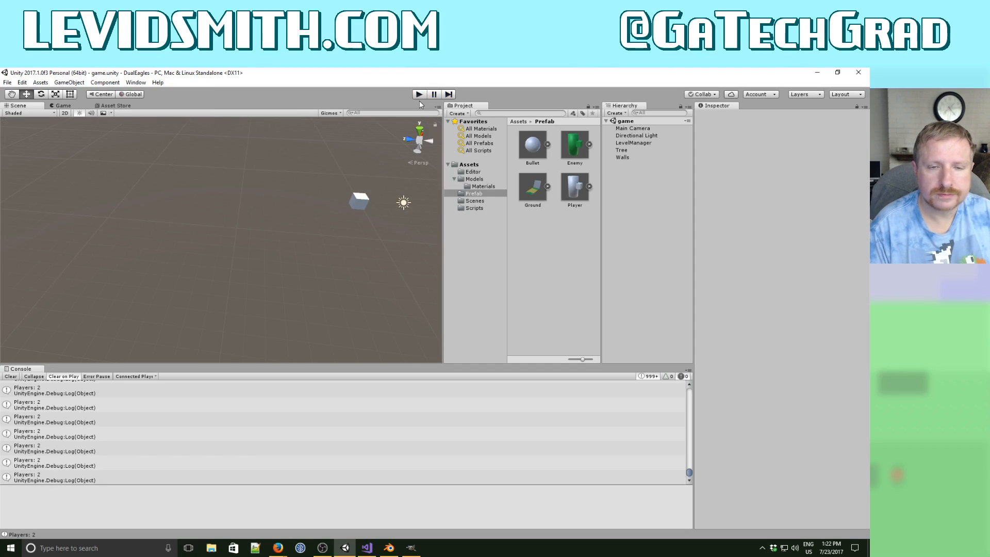
Add a UI Text object named KillsText to the scene and set its text to "Kills: ?".
right_click(623, 199)
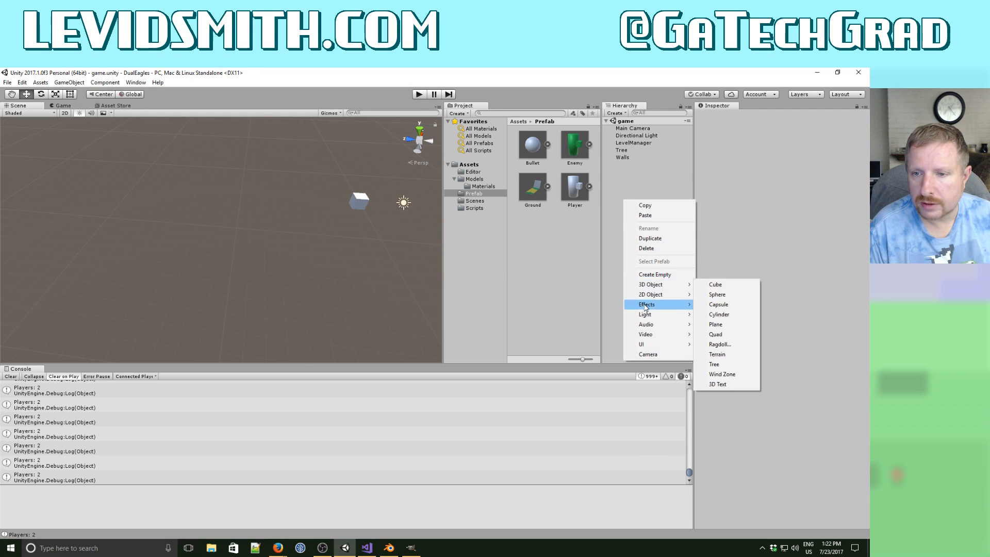
mouse_move(645, 344)
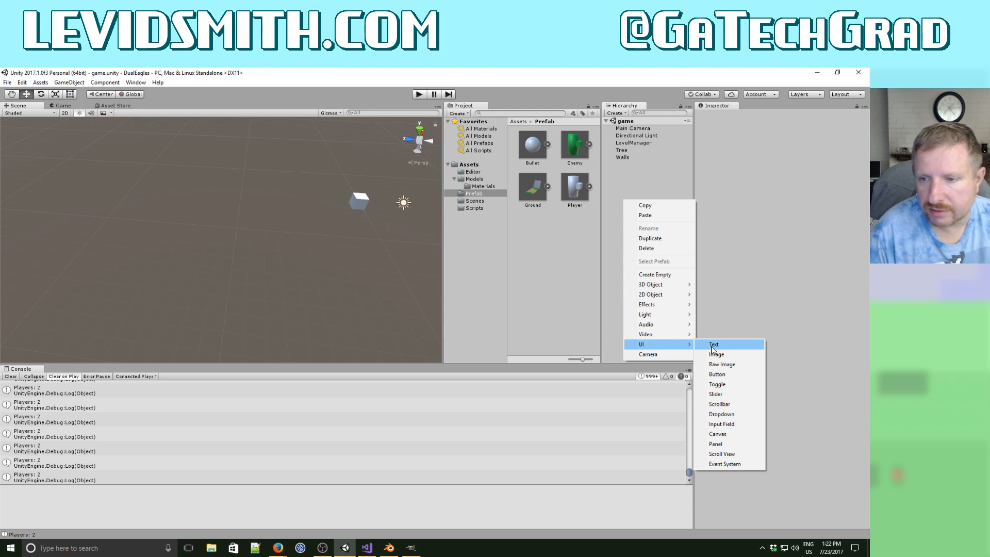
left_click(713, 347)
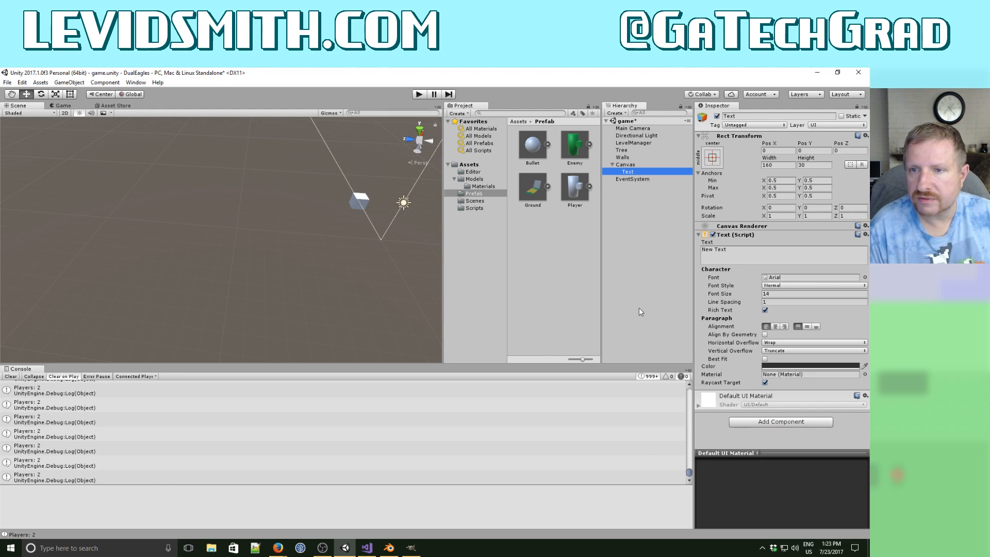
left_click(628, 173)
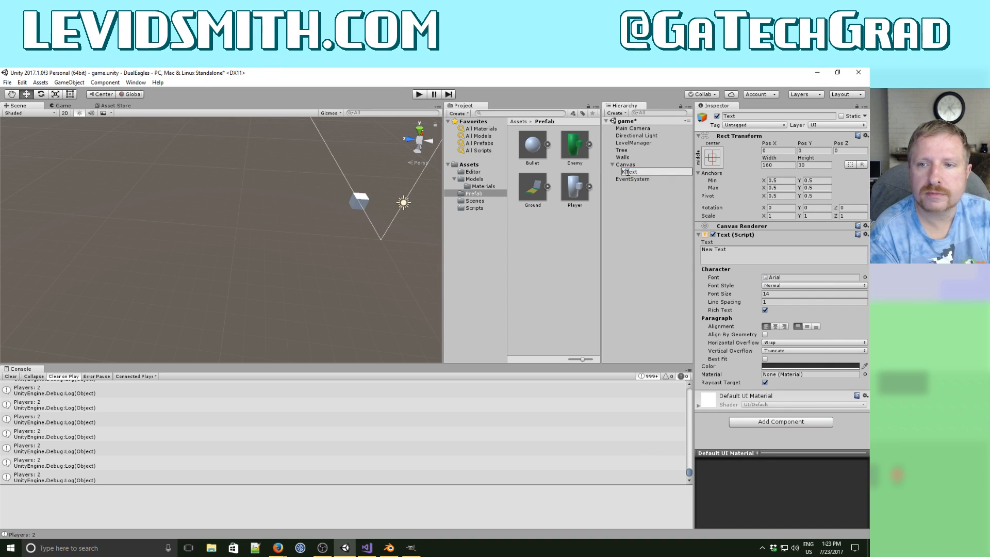
left_click(631, 208)
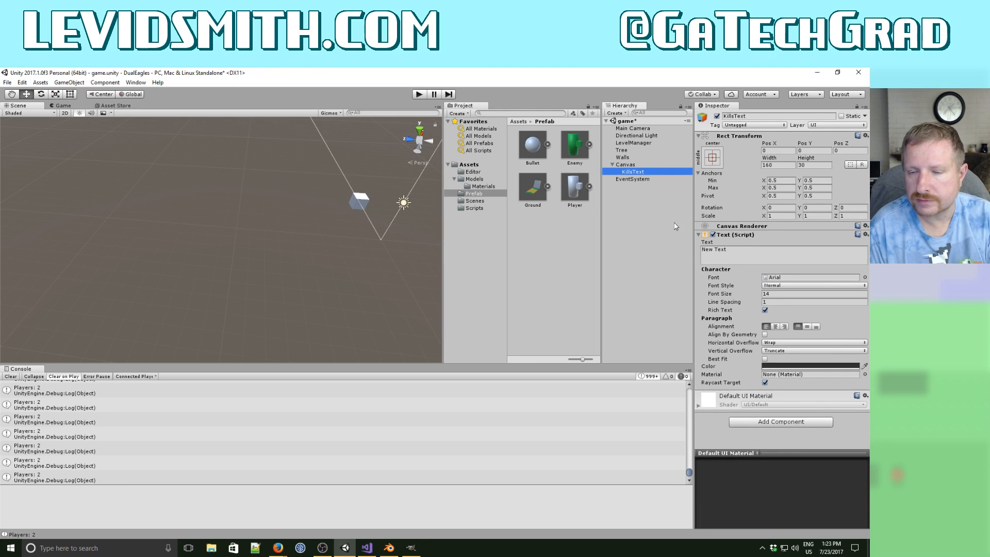
left_click(729, 250)
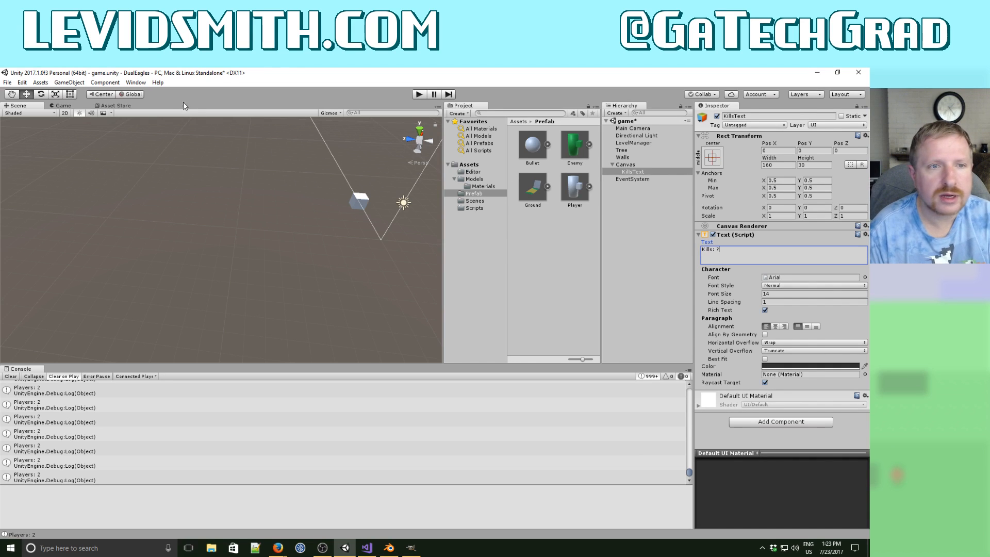
In the 2D Scene view, move KillsText to the upper-left corner of the canvas, at about X -377, Y 238.
left_click(65, 113)
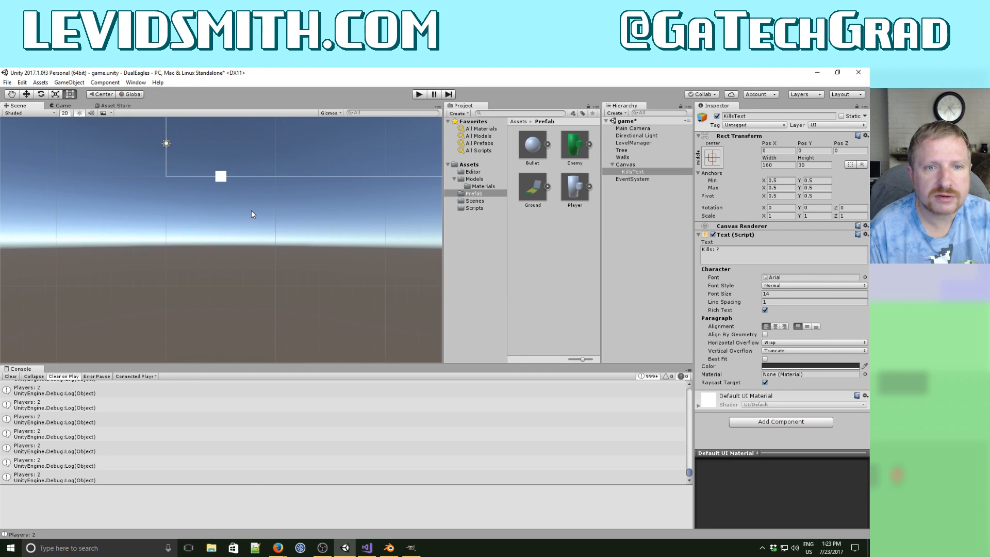
scroll(252, 210, "down", 3)
scroll(251, 210, "up", 5)
scroll(252, 210, "down", 5)
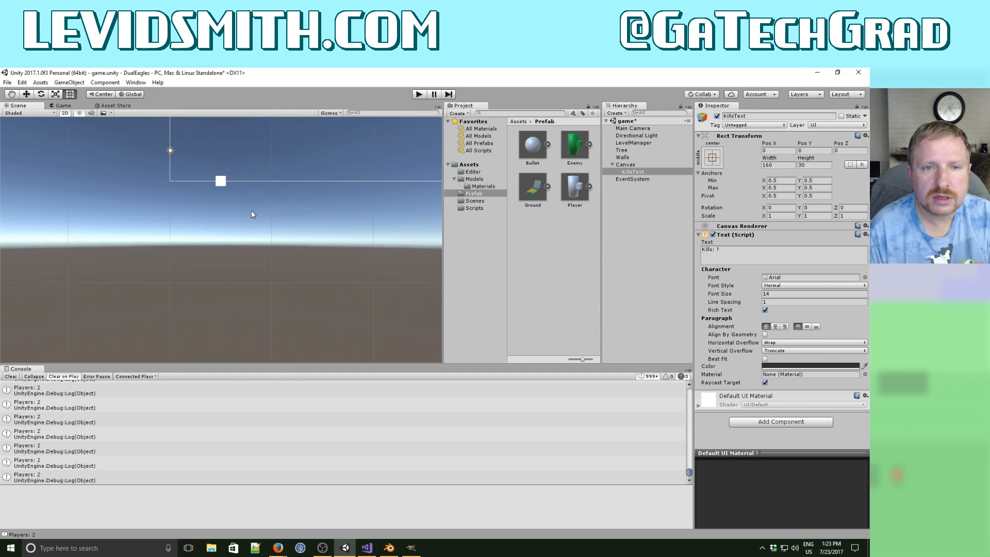
scroll(251, 210, "up", 6)
middle_click_drag(252, 211, 199, 294)
scroll(258, 227, "down", 2)
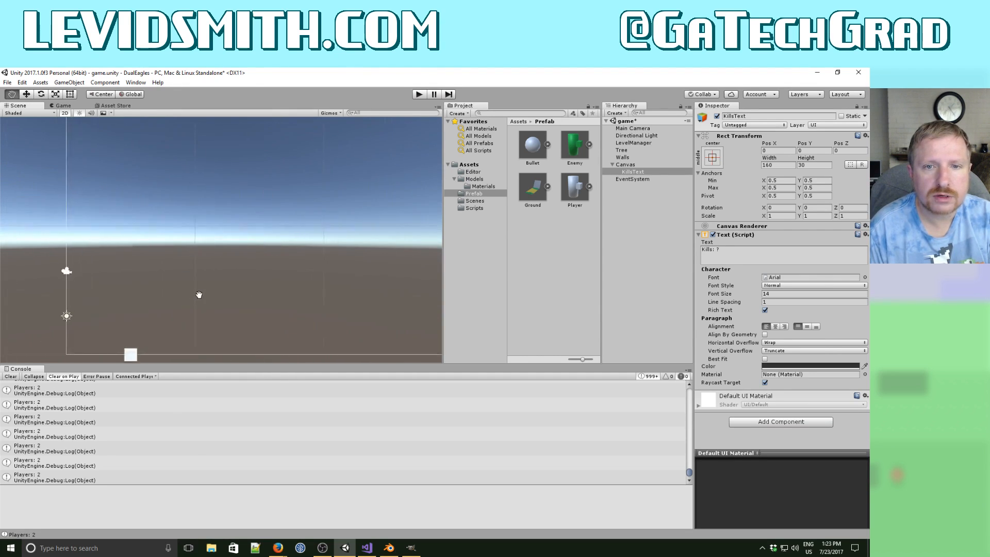
scroll(226, 233, "down", 2)
scroll(226, 237, "down", 2)
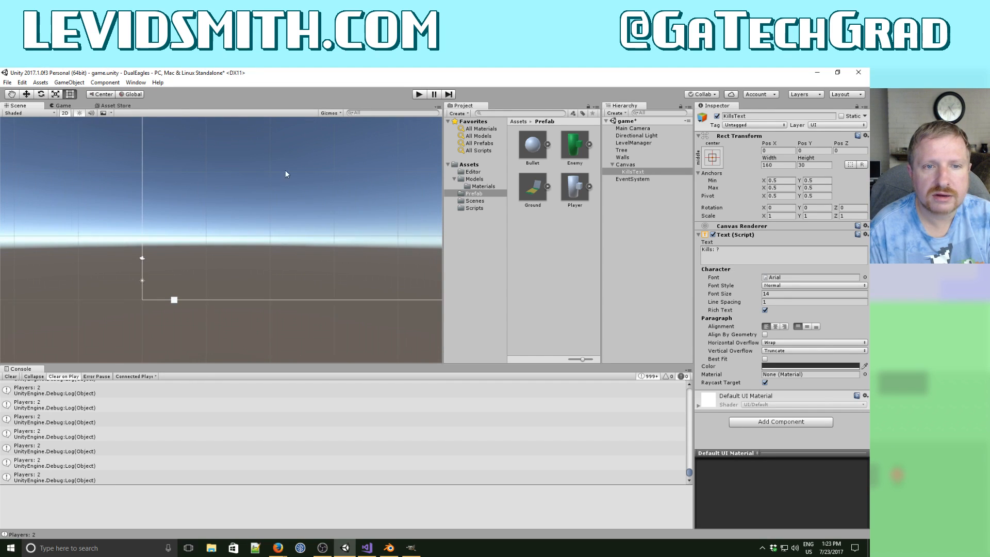
middle_click_drag(285, 172, 217, 237)
scroll(225, 222, "down", 10)
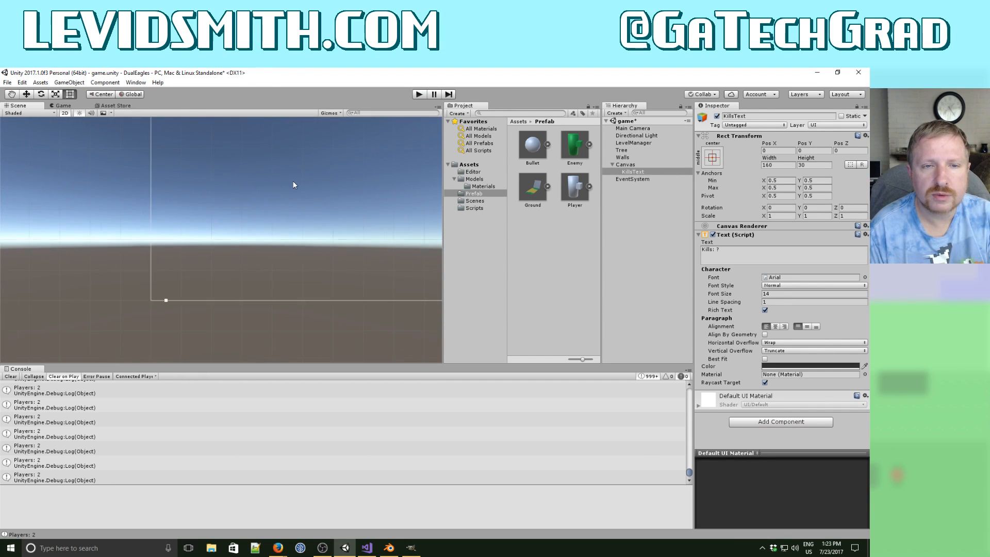
middle_click_drag(317, 170, 239, 225)
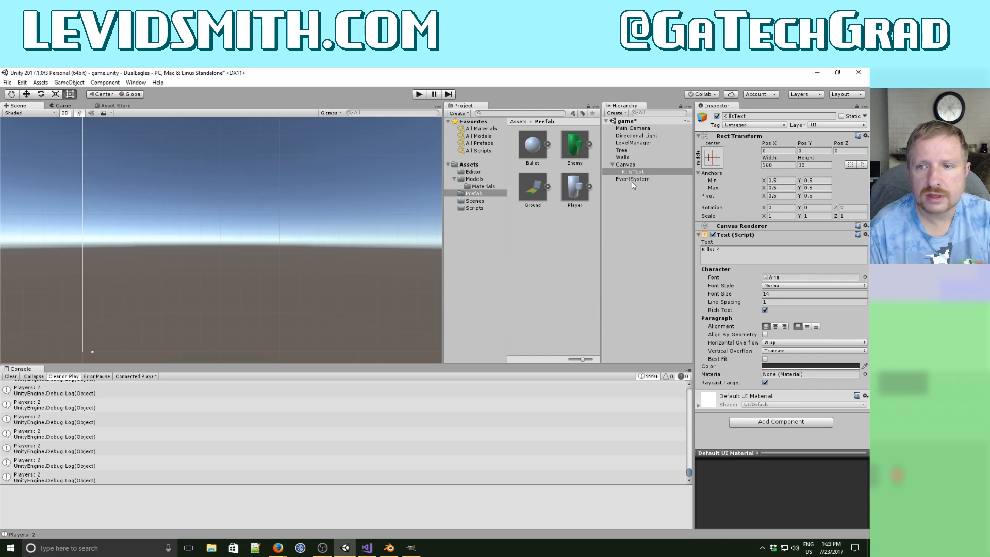
double_click(641, 172)
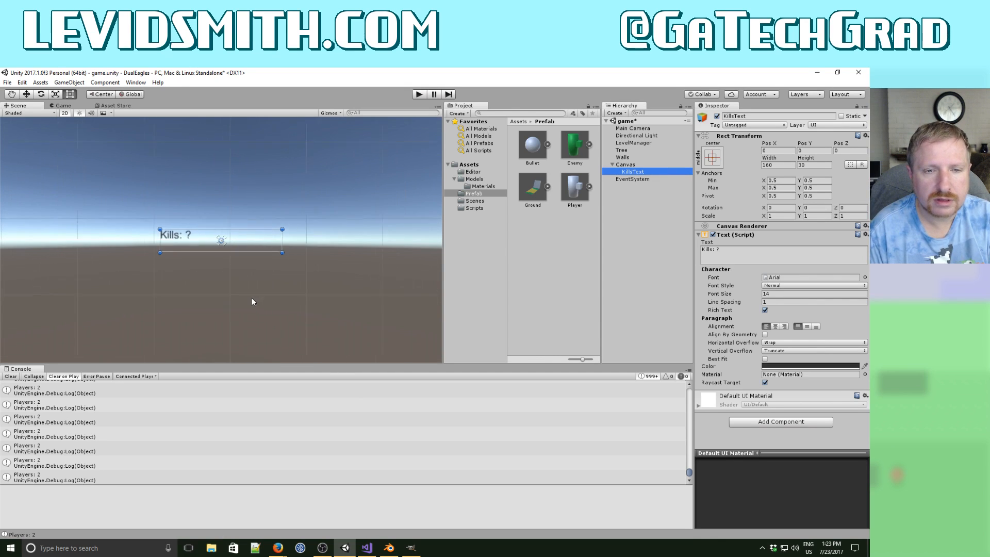
scroll(252, 301, "down", 5)
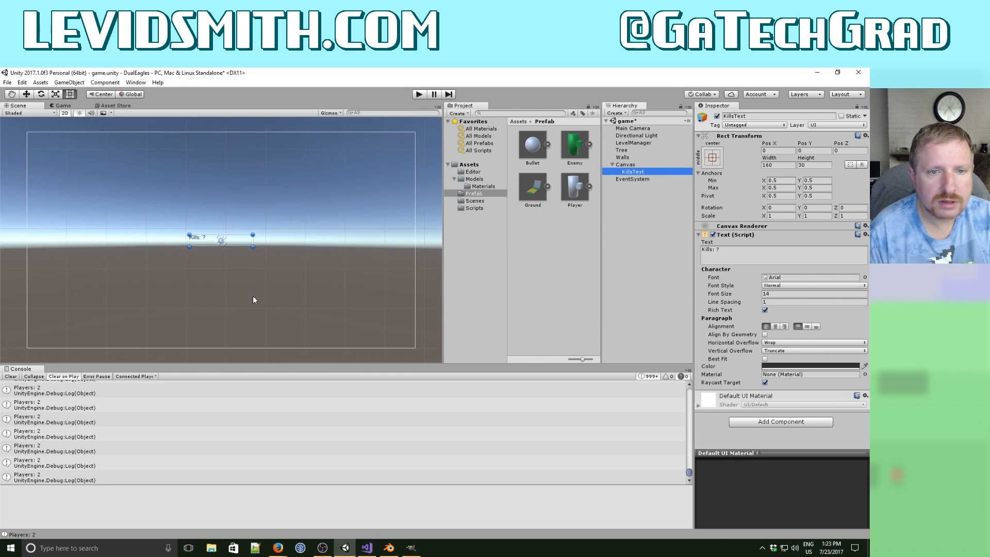
left_click(65, 114)
left_click(65, 113)
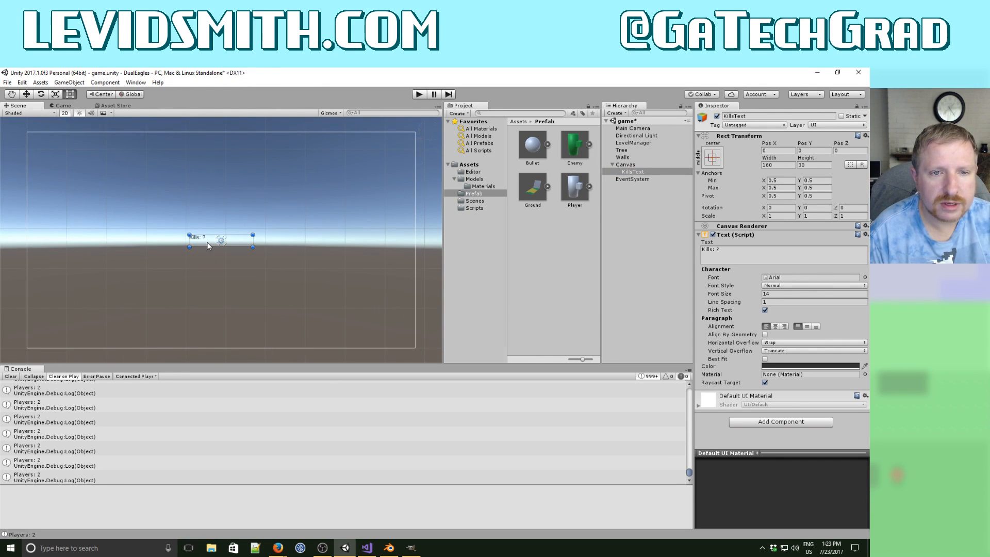
left_click_drag(207, 246, 58, 147)
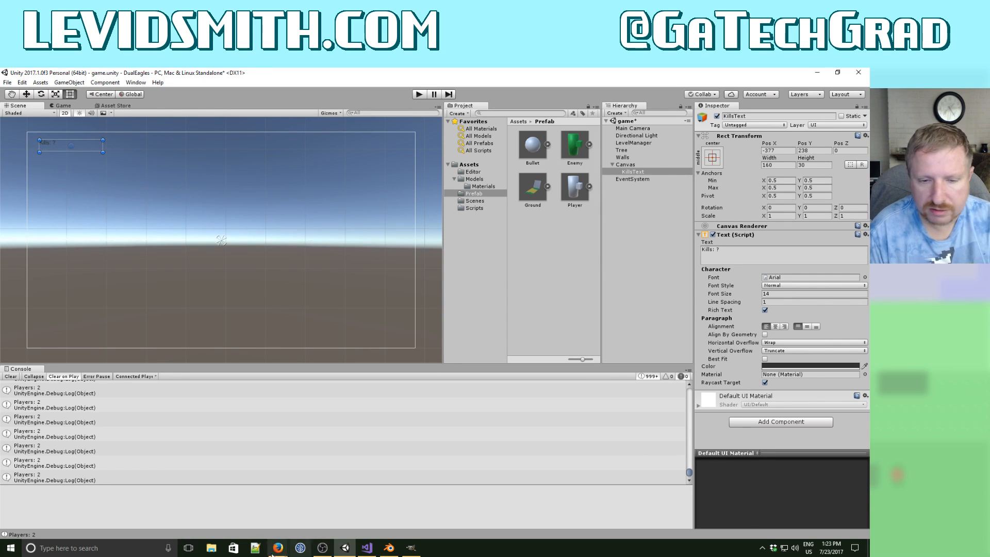
left_click(212, 548)
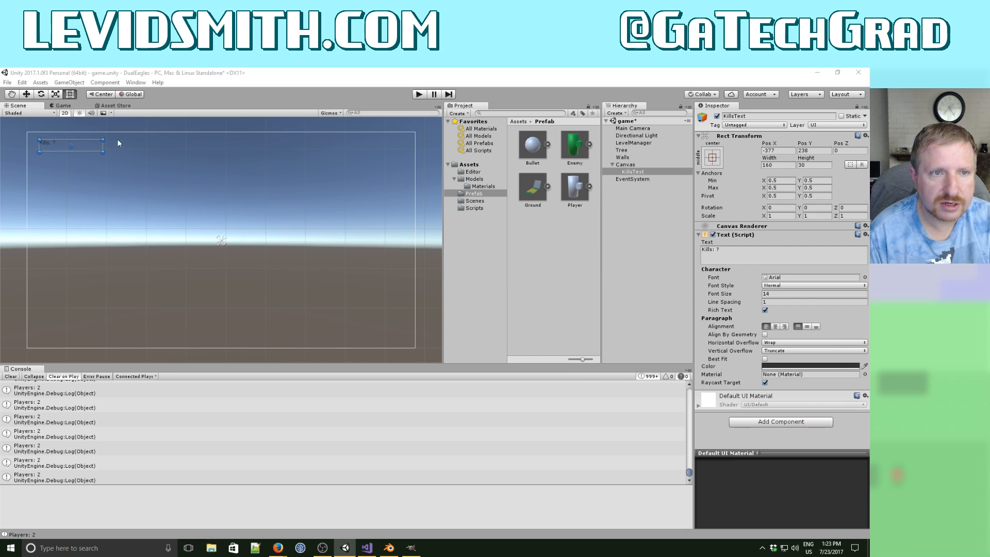
left_click(66, 112)
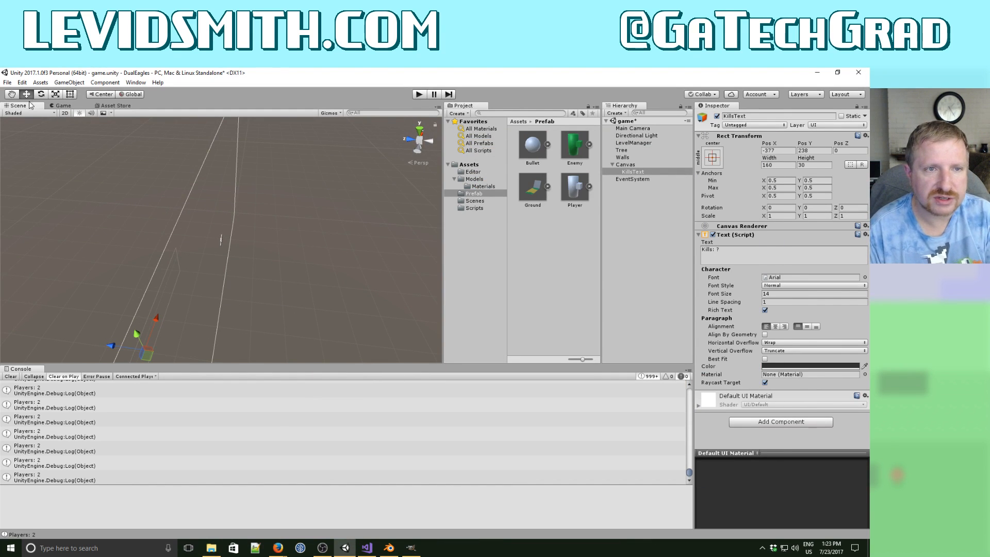
left_click(65, 113)
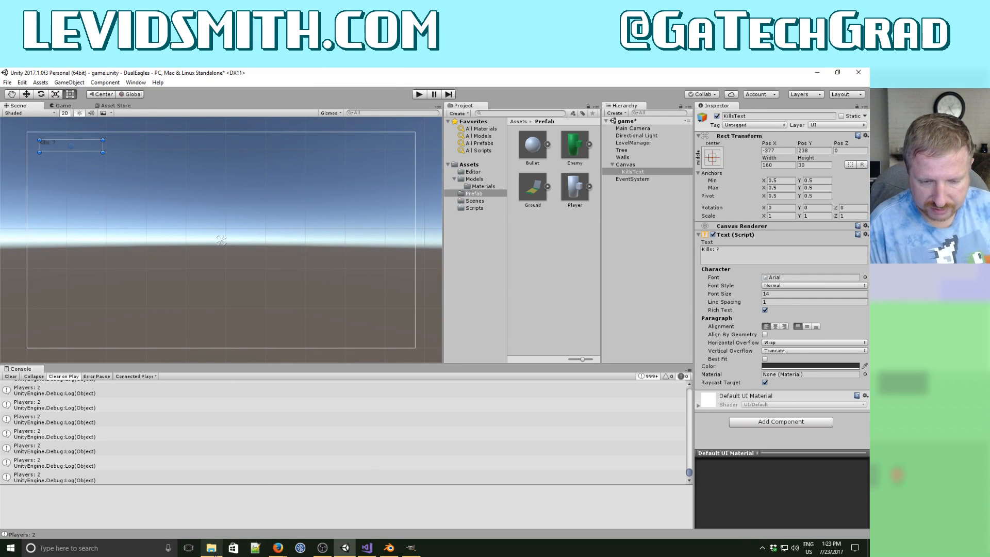
Create a new folder named Fonts in the project's Assets folder.
left_click(497, 165)
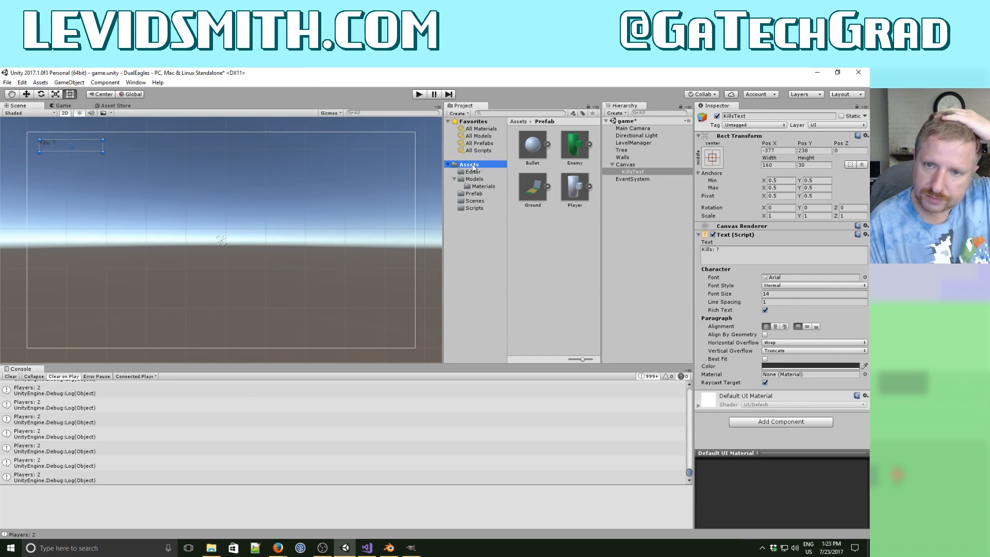
right_click(549, 262)
mouse_move(562, 269)
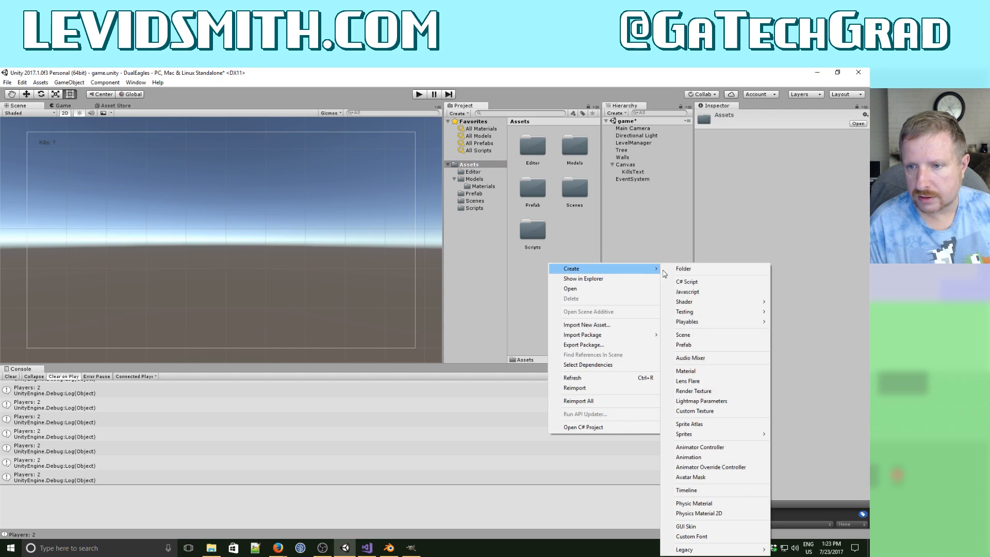
left_click(681, 268)
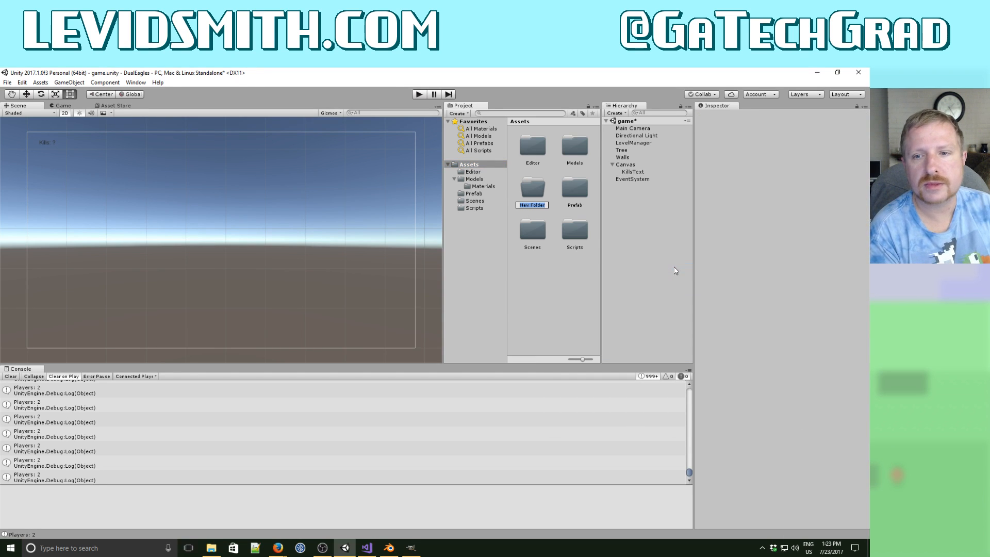
type("Fonts")
key("Return")
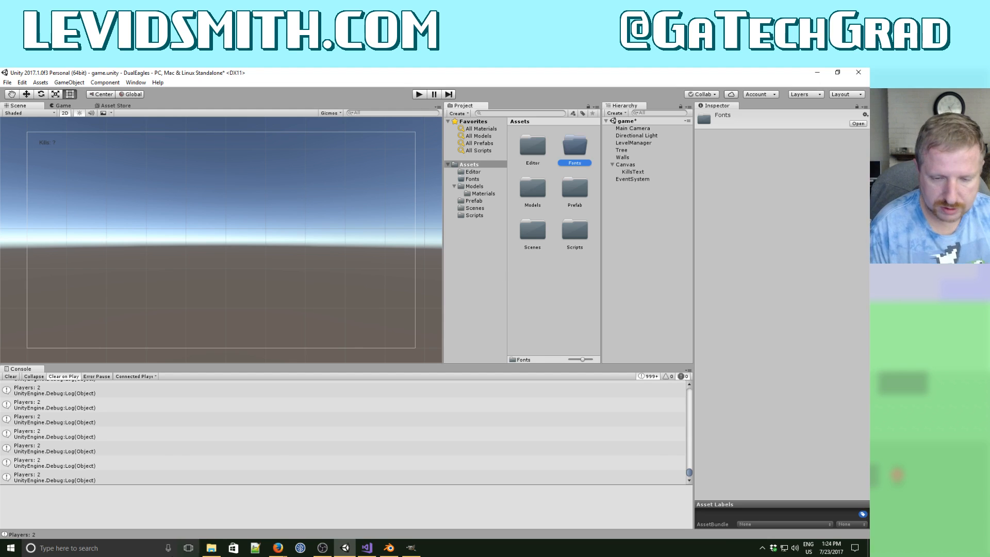
Switch to a new File Explorer window and browse DataDrive (E:) to the Fonts folder inside the personal tools folder.
key("super+e")
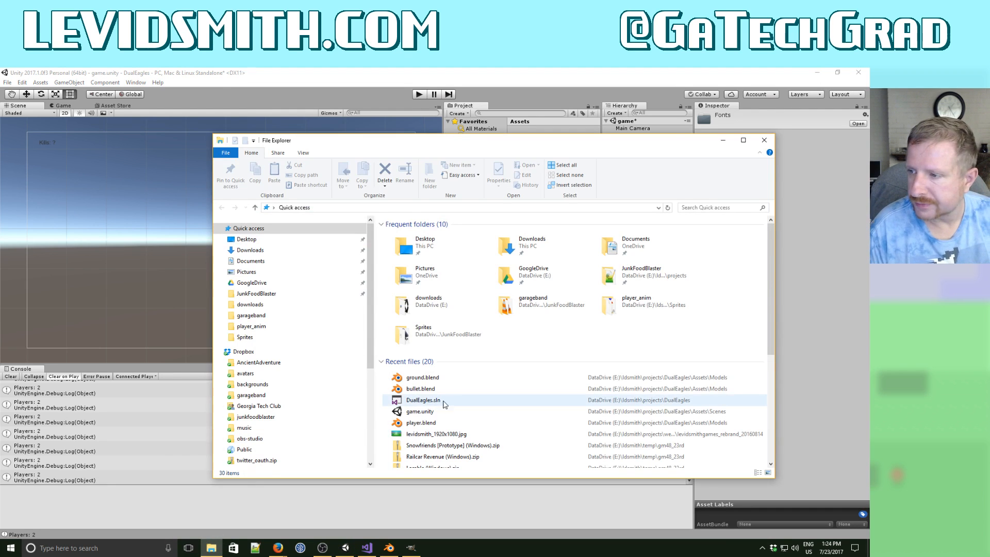
left_click_drag(370, 329, 370, 446)
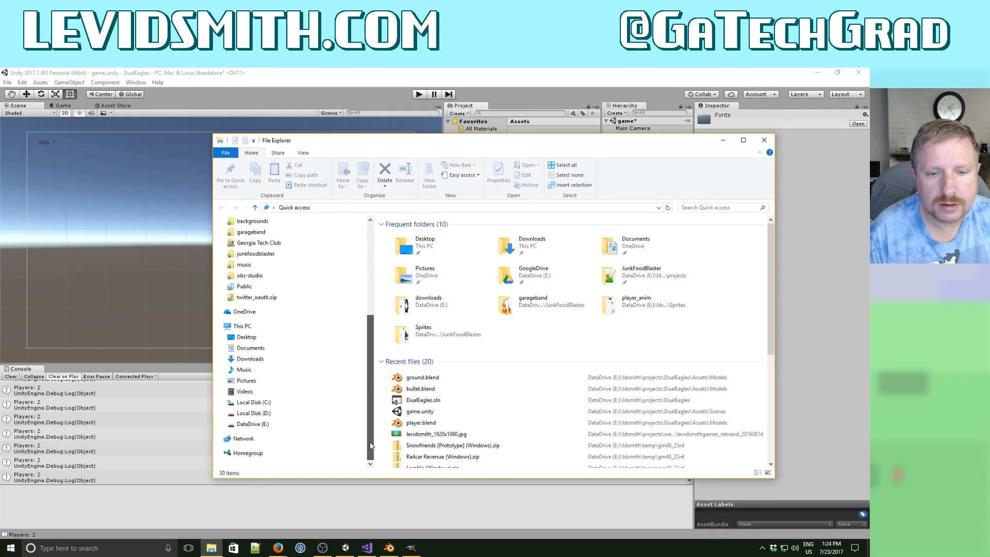
left_click(250, 423)
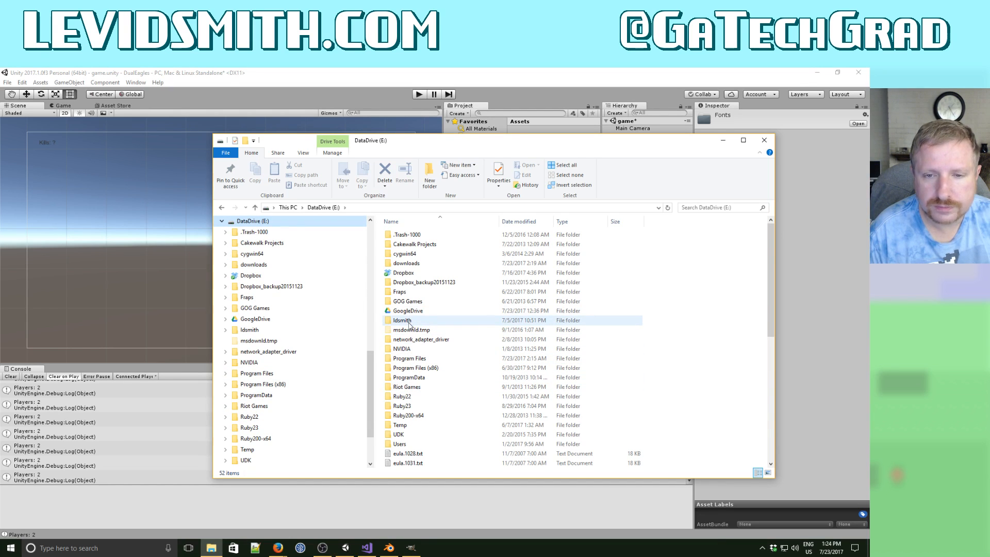
double_click(402, 320)
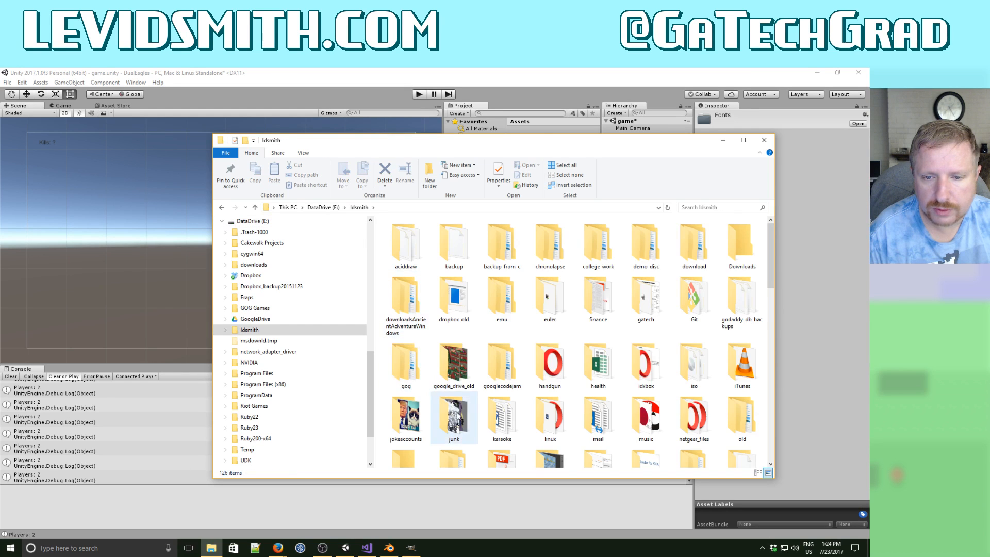
scroll(506, 412, "down", 5)
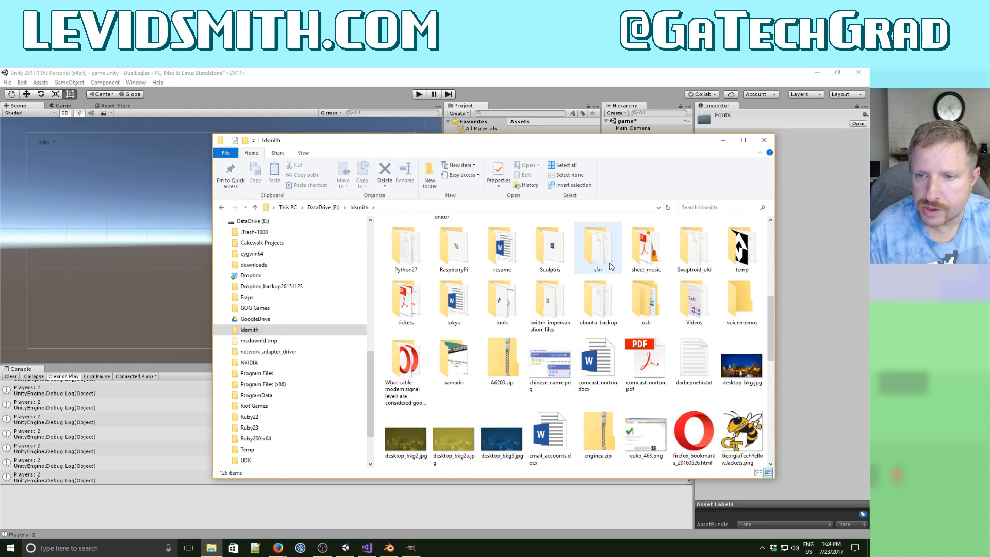
double_click(503, 307)
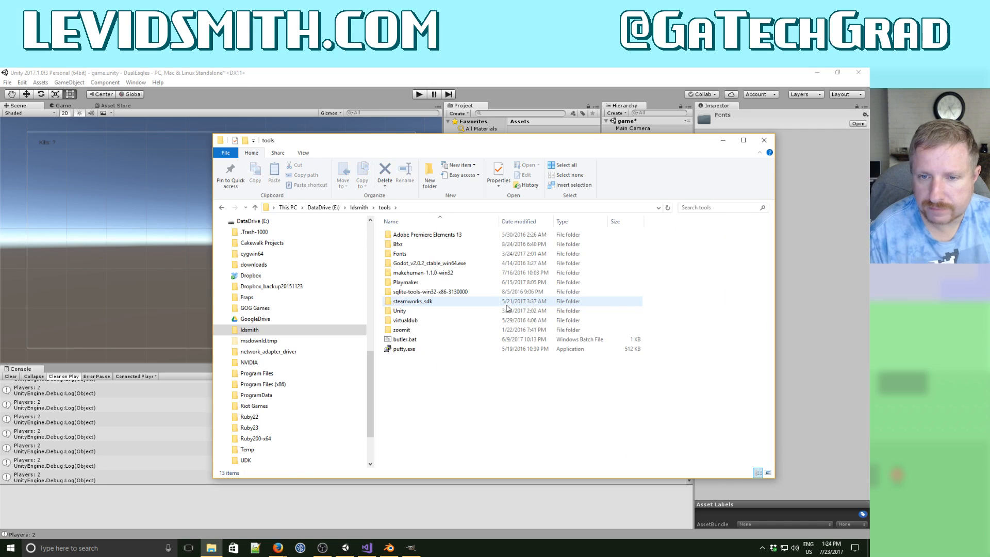
double_click(400, 254)
scroll(418, 348, "down", 1)
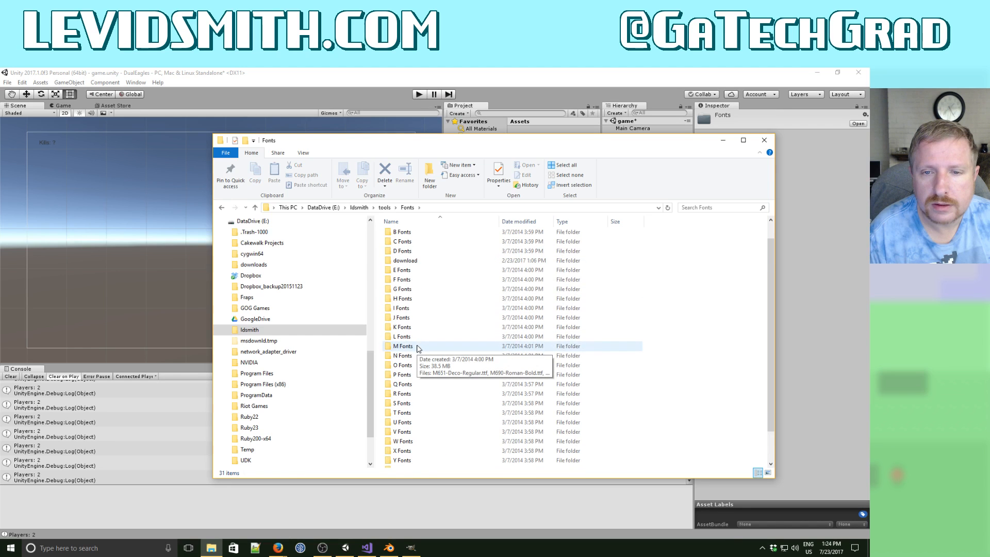
Look through the fonts in the C Fonts folder as large icons and return to the Fonts folder.
double_click(405, 242)
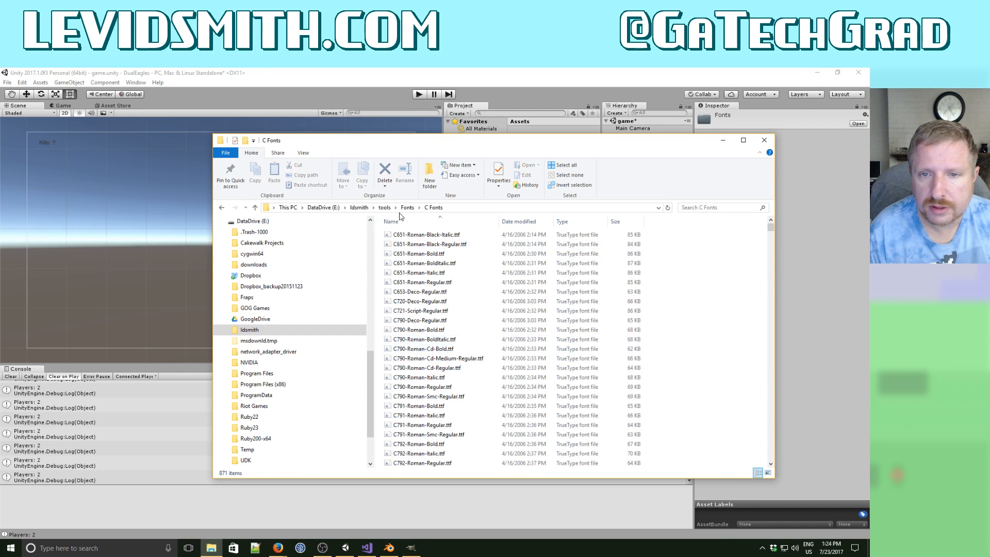
left_click(304, 153)
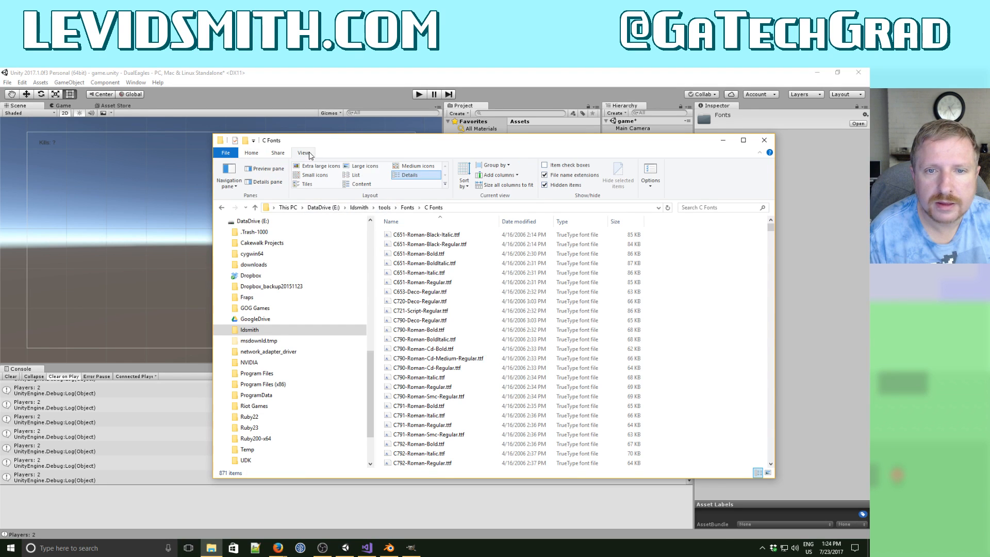
left_click(352, 167)
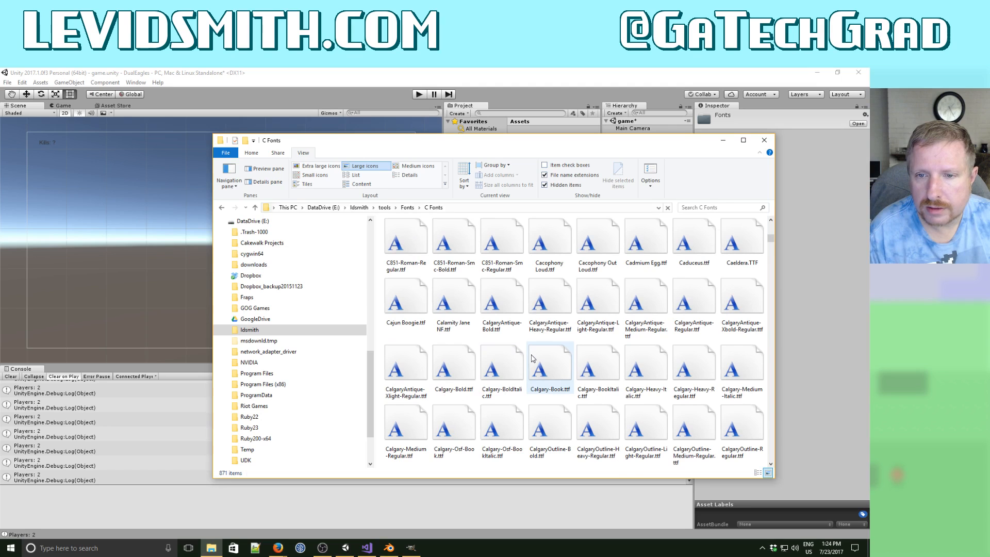
left_click(222, 207)
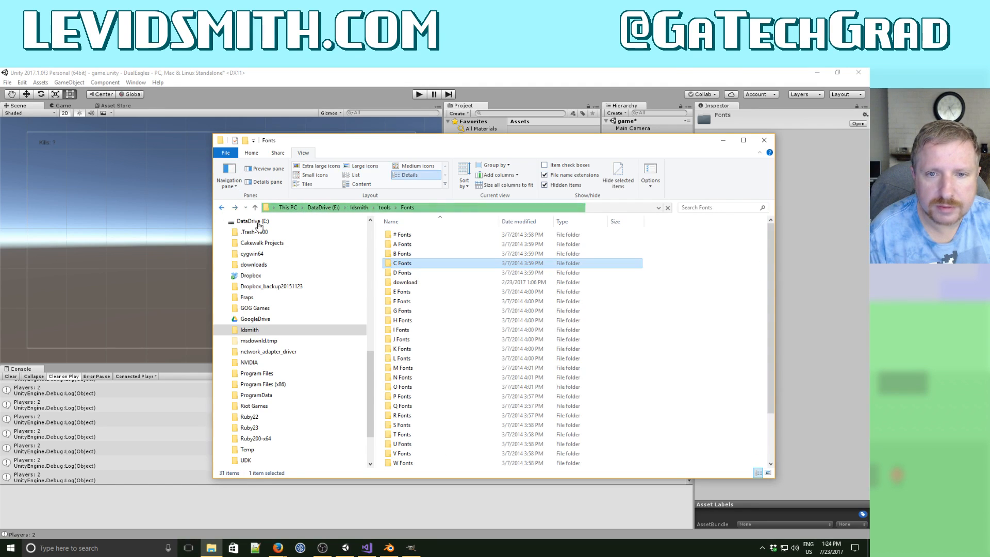
Open the M Fonts folder as large icons with the preview pane shown and preview M651-Deco-Regular.ttf.
double_click(405, 368)
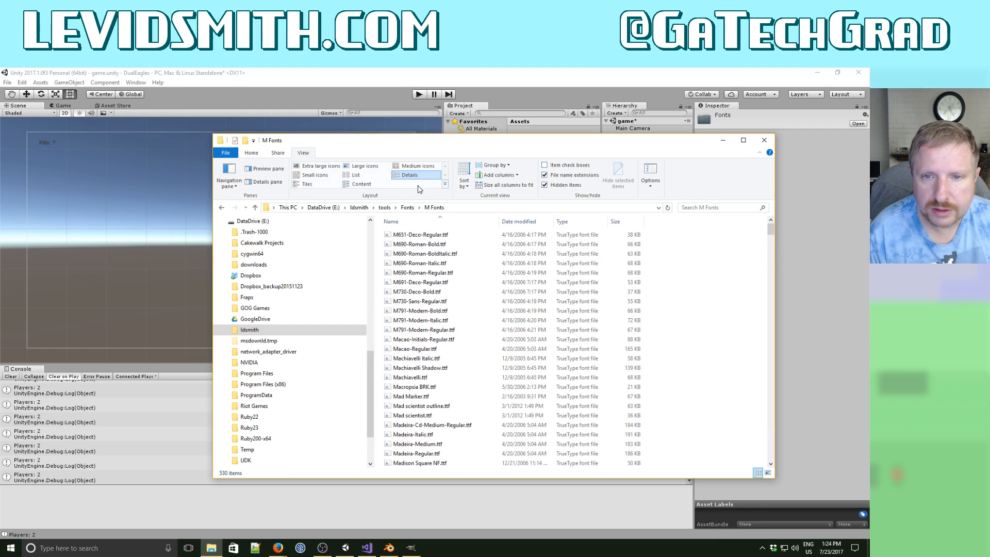
left_click(365, 165)
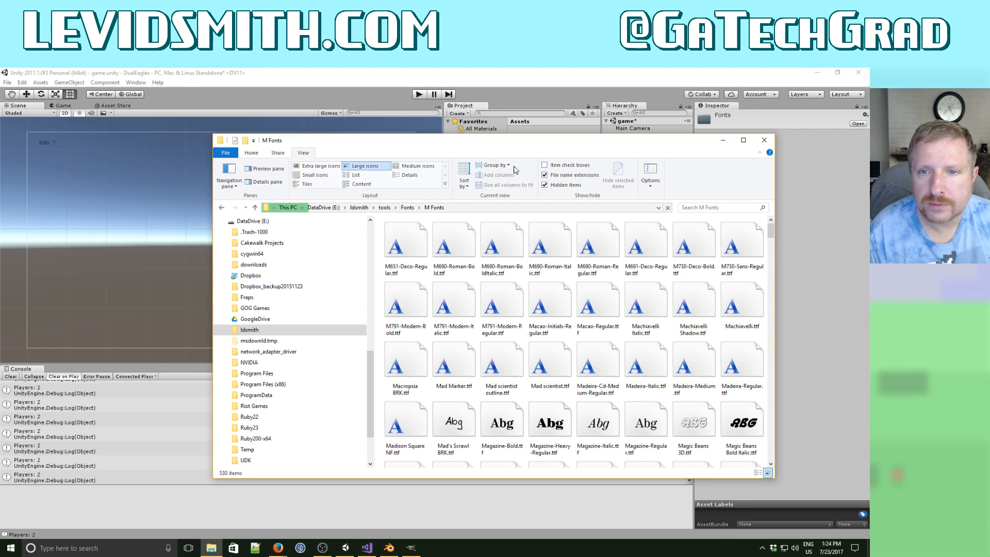
left_click(275, 172)
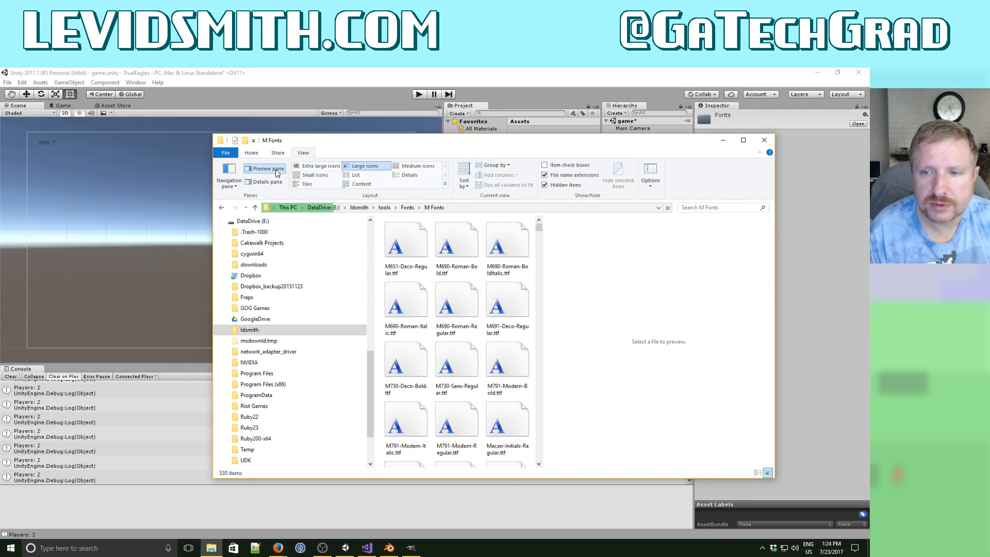
left_click(431, 251)
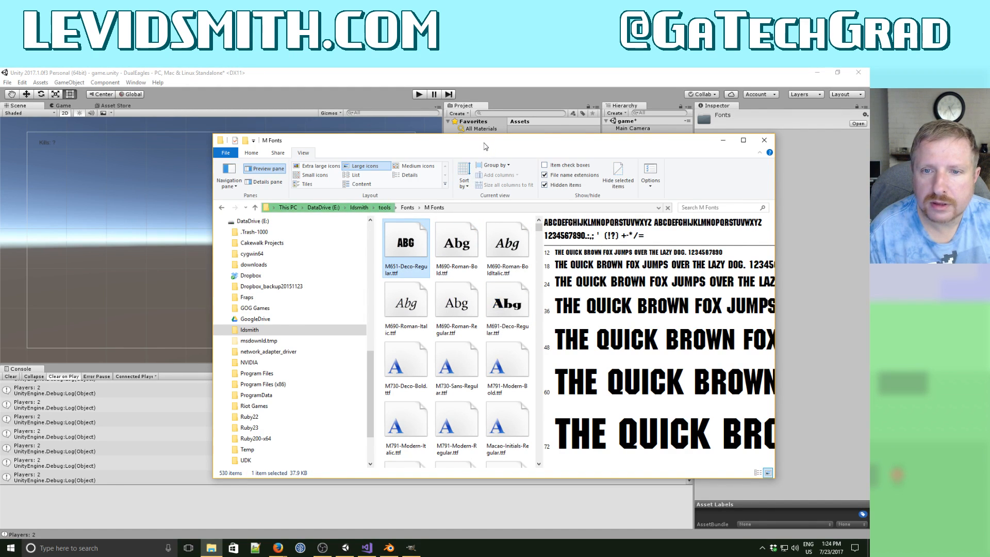
Import M651-Deco-Regular.ttf into the Unity project's Assets Fonts folder and minimize the File Explorer window.
left_click_drag(484, 149, 234, 264)
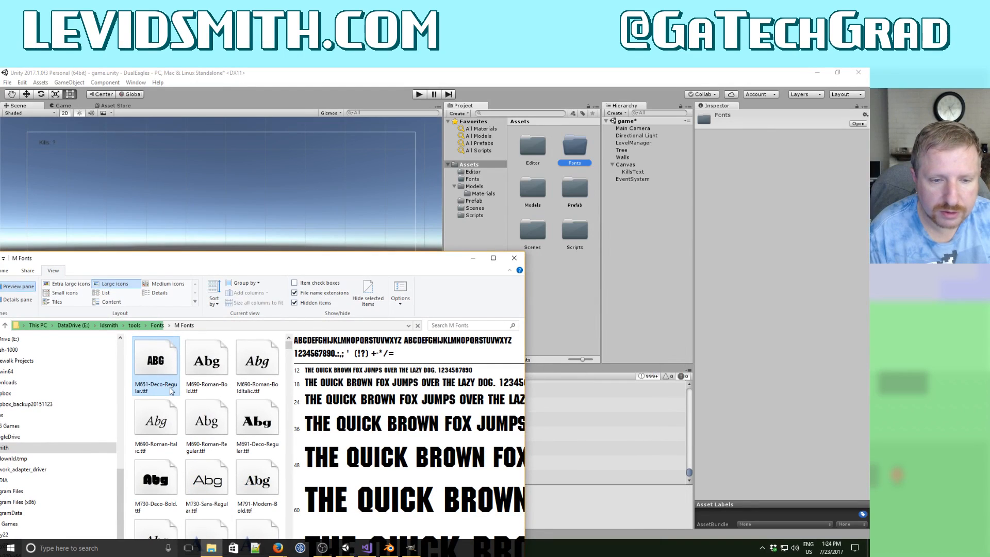
left_click_drag(156, 363, 575, 149)
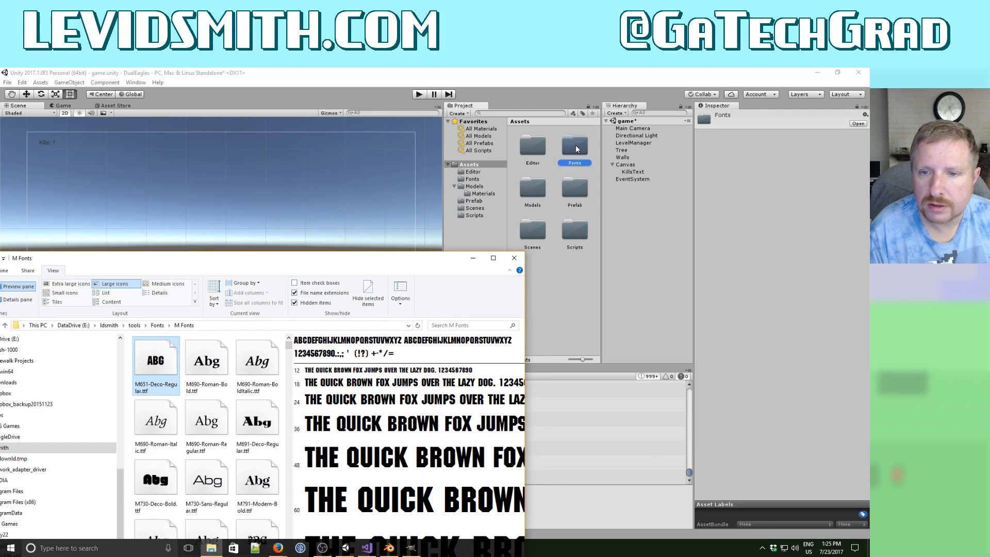
left_click(474, 259)
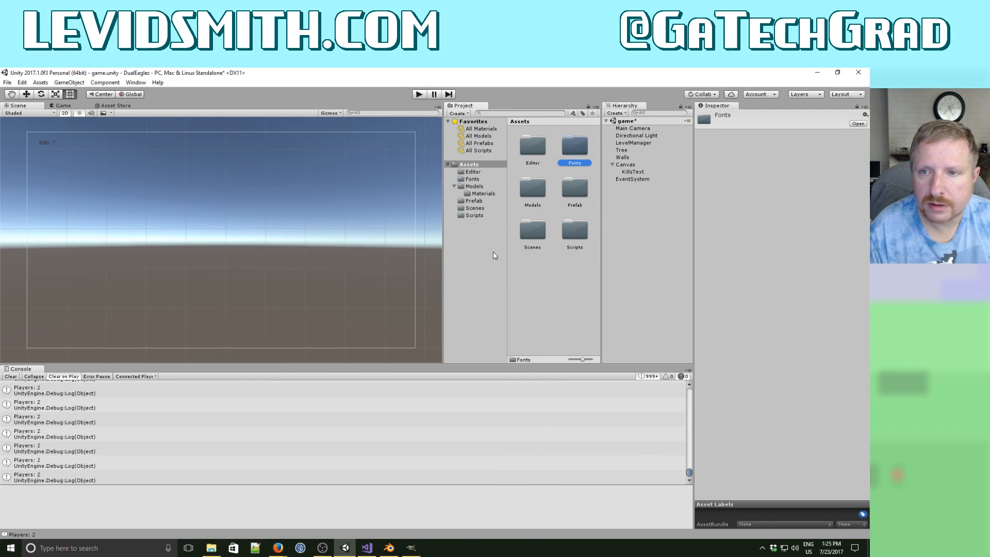
Set the KillsText font to M651-Deco-Regular and its font size to 35.
left_click(633, 172)
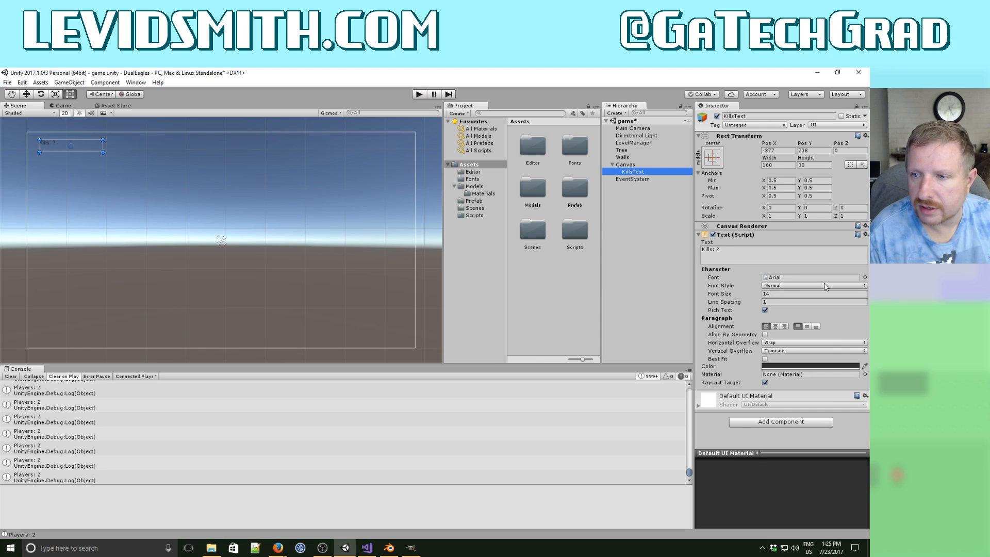
left_click(865, 278)
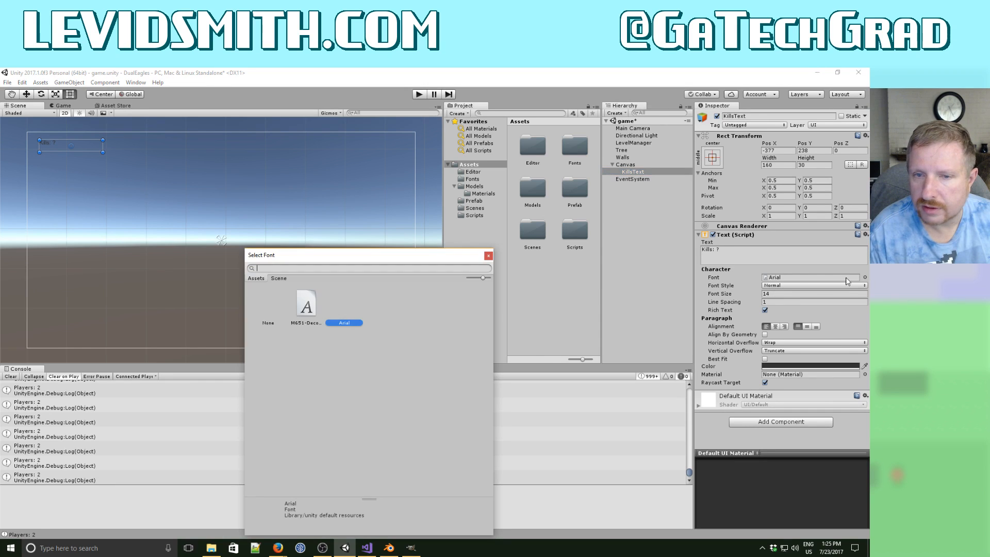
left_click(304, 309)
double_click(305, 307)
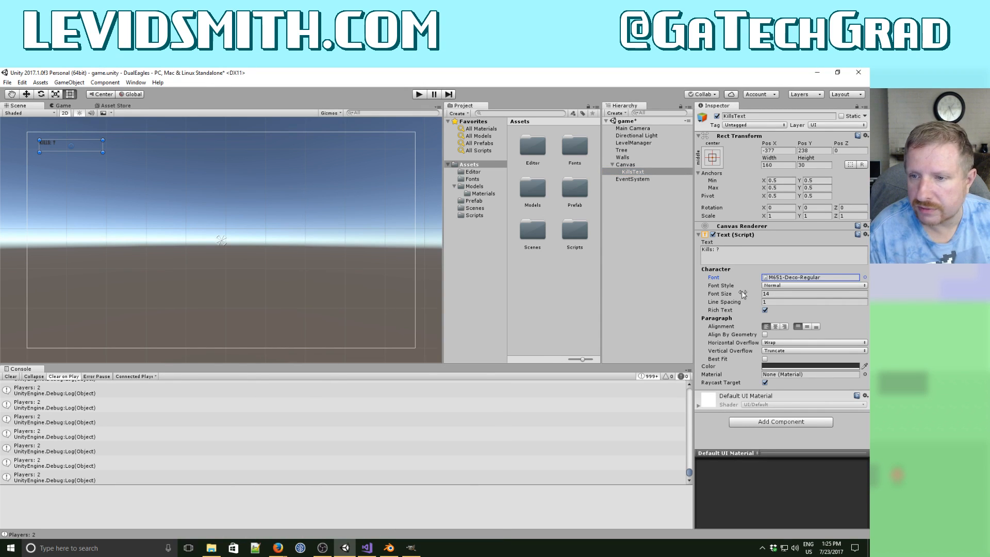
left_click_drag(720, 295, 727, 295)
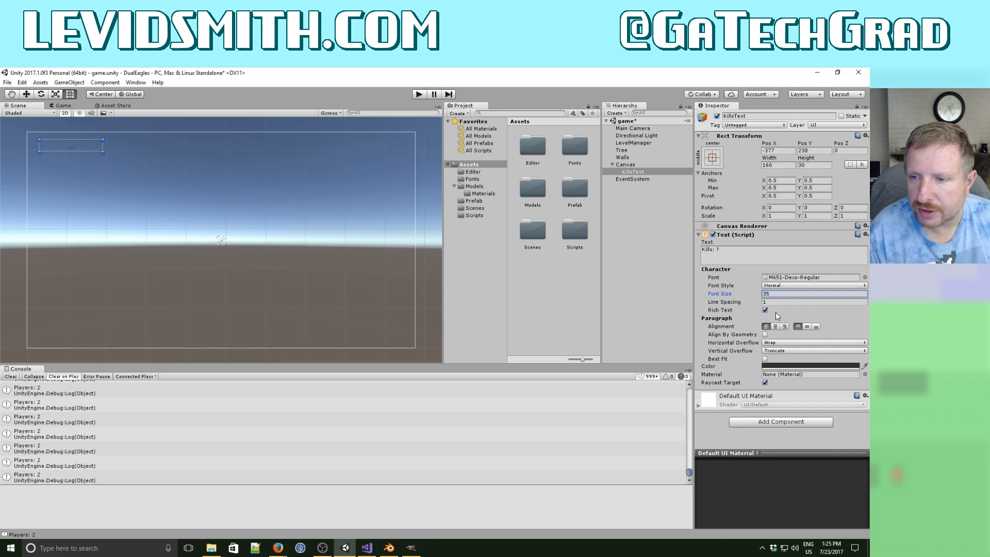
Set the KillsText horizontal and vertical overflow to Overflow and enlarge its text box to about 185 by 47.
left_click(781, 342)
left_click(782, 362)
left_click(782, 350)
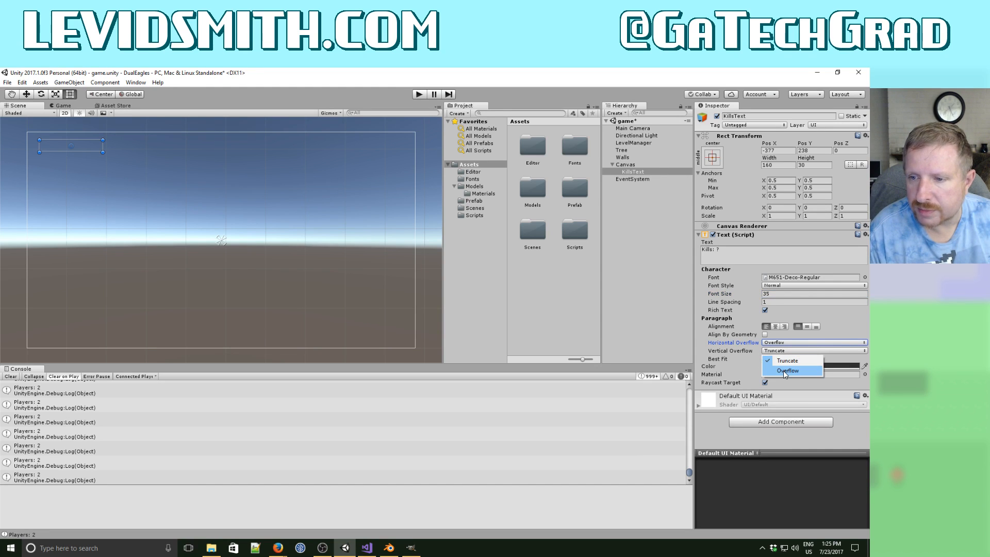
left_click(783, 371)
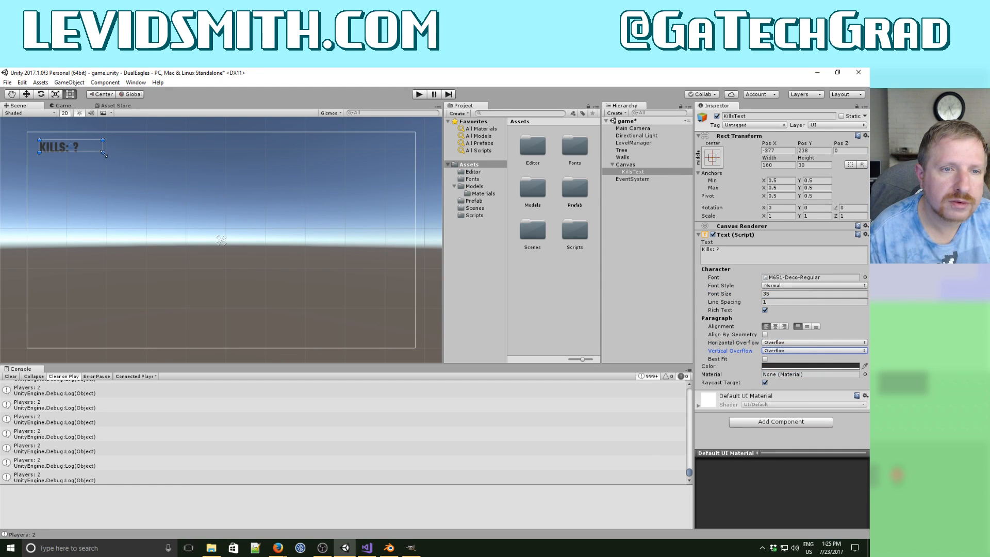
left_click_drag(103, 152, 113, 158)
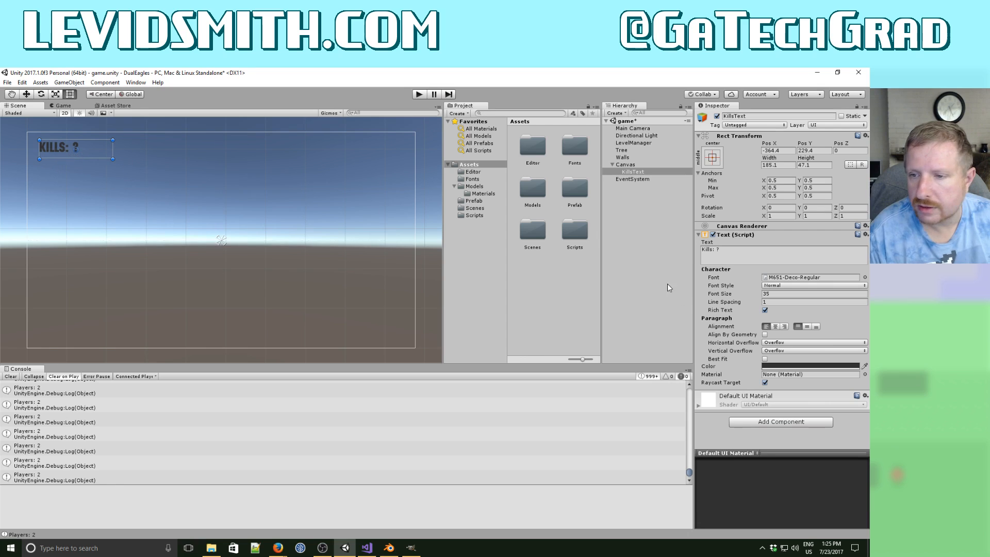
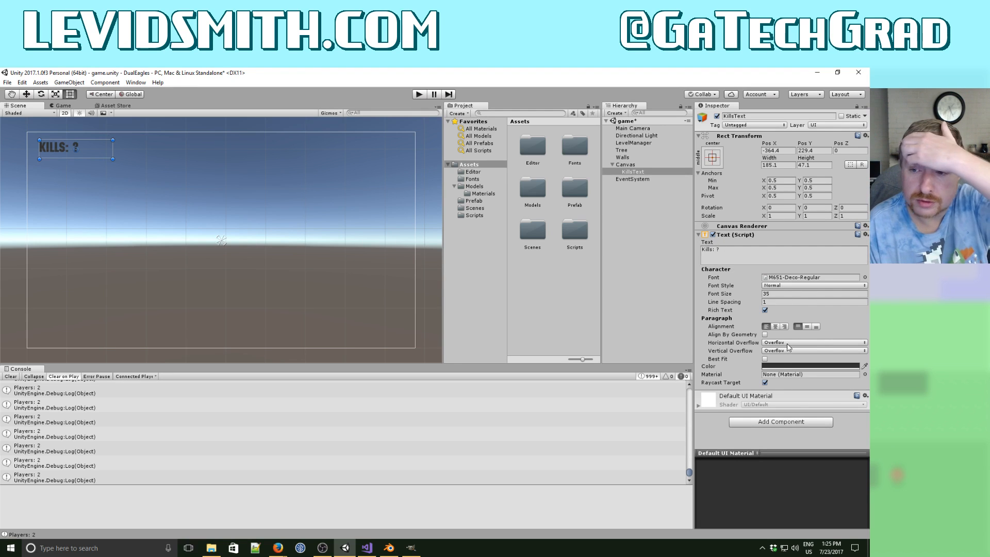
Change the KillsText color to a bright blue, hex 3300FFFF.
left_click(781, 366)
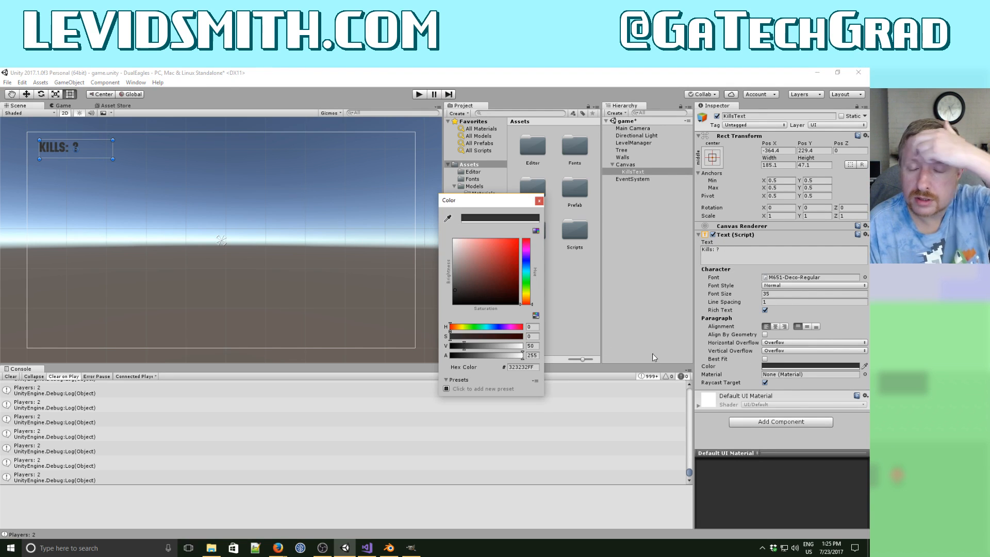
left_click(524, 259)
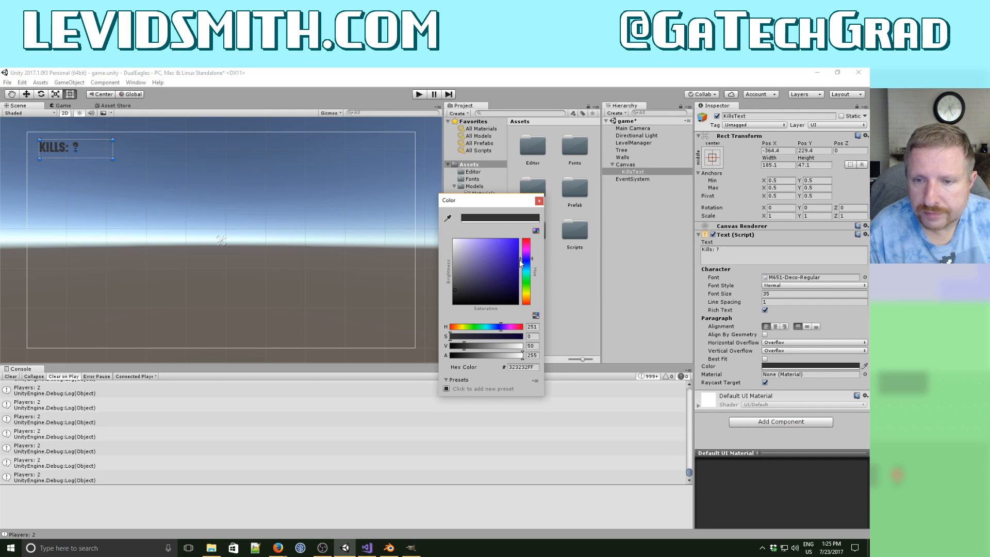
left_click(516, 241)
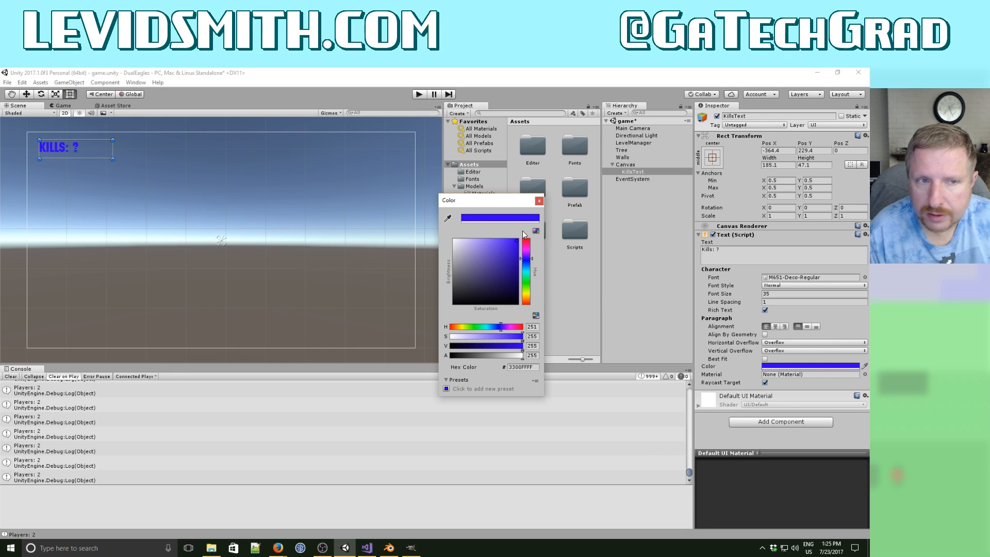
left_click(539, 201)
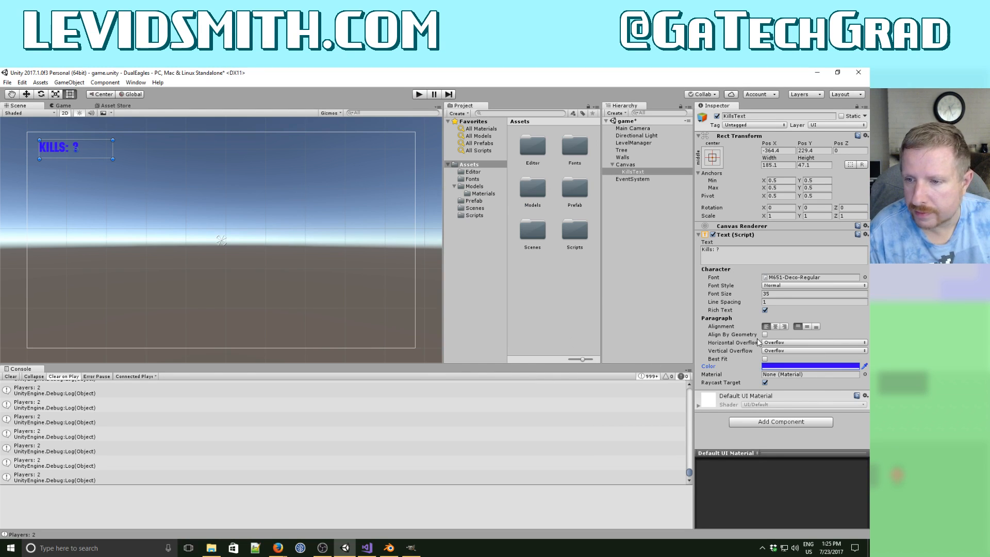
Add the UI Outline effect component to KillsText.
left_click(766, 422)
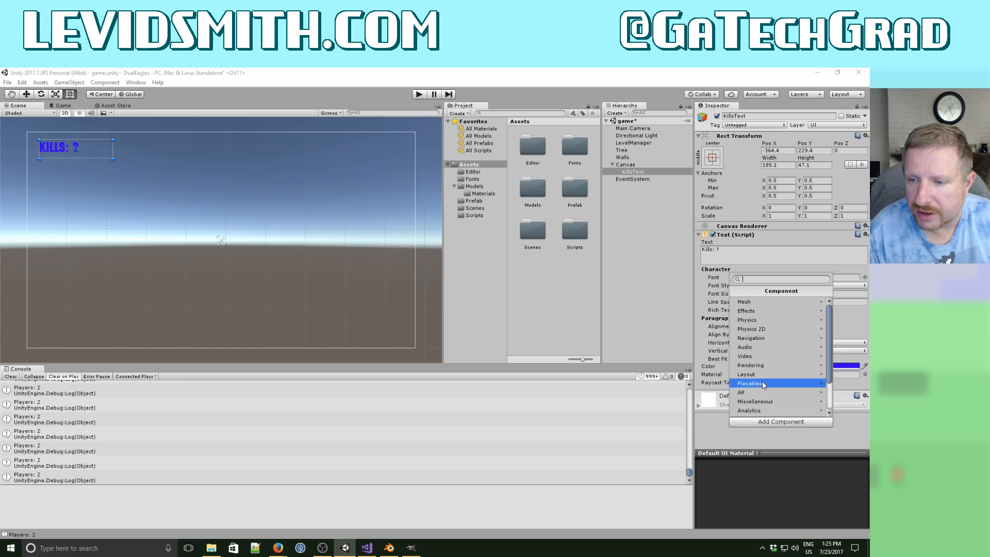
scroll(756, 379, "down", 3)
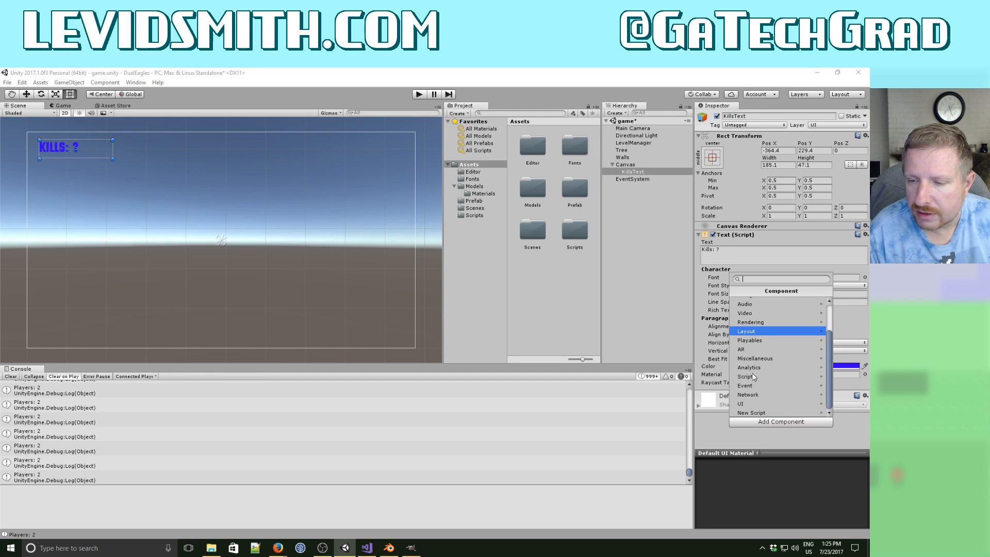
left_click(745, 404)
left_click(751, 303)
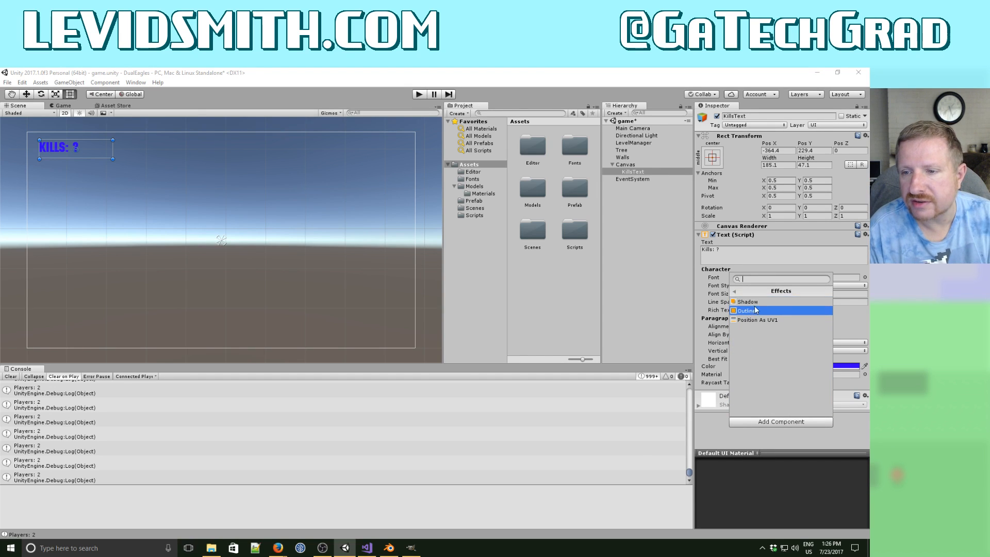
left_click(756, 309)
Add the UI Shadow effect component to KillsText.
scroll(769, 397, "down", 2)
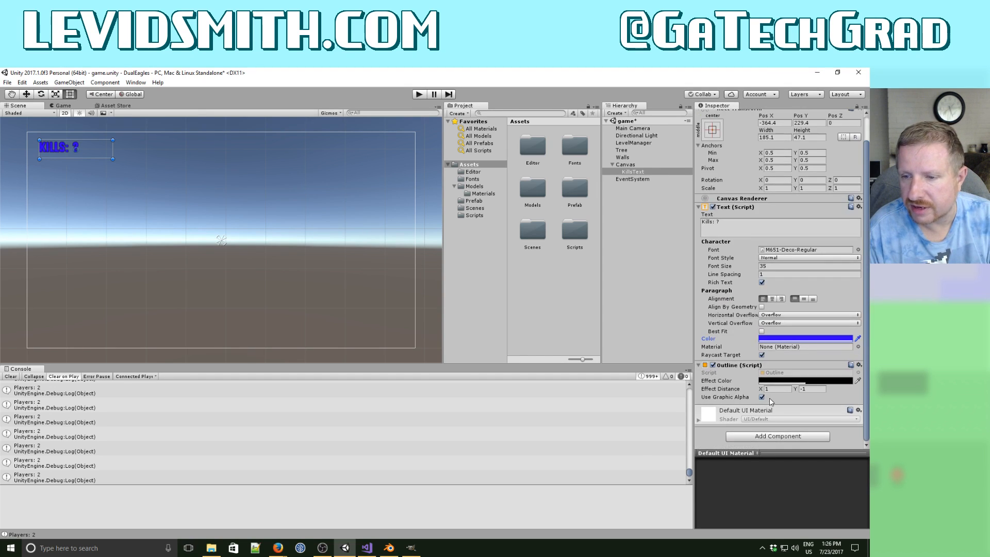
left_click(777, 436)
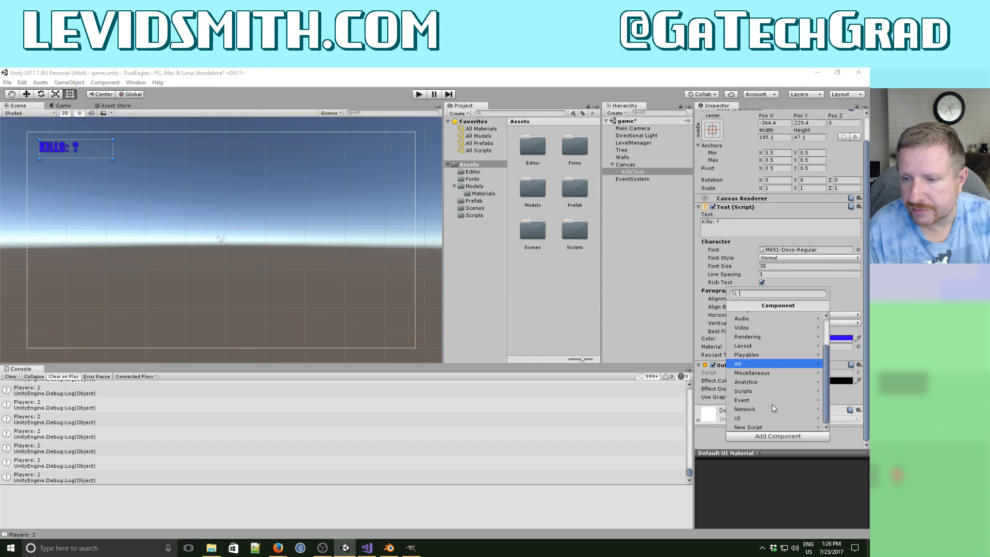
left_click(760, 418)
left_click(755, 316)
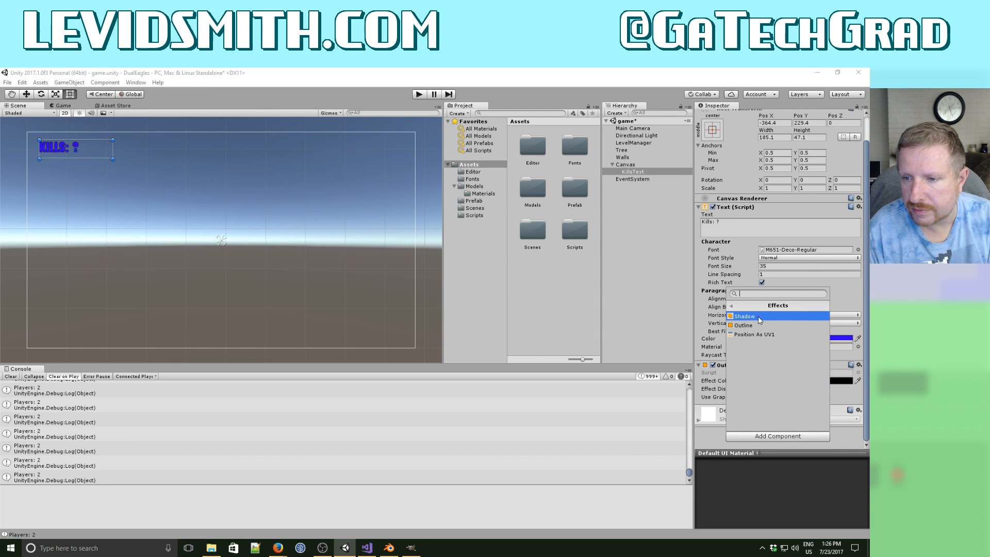
left_click(761, 317)
Set the Shadow component's Effect Distance to X 4 and Y -4.
scroll(762, 405, "down", 2)
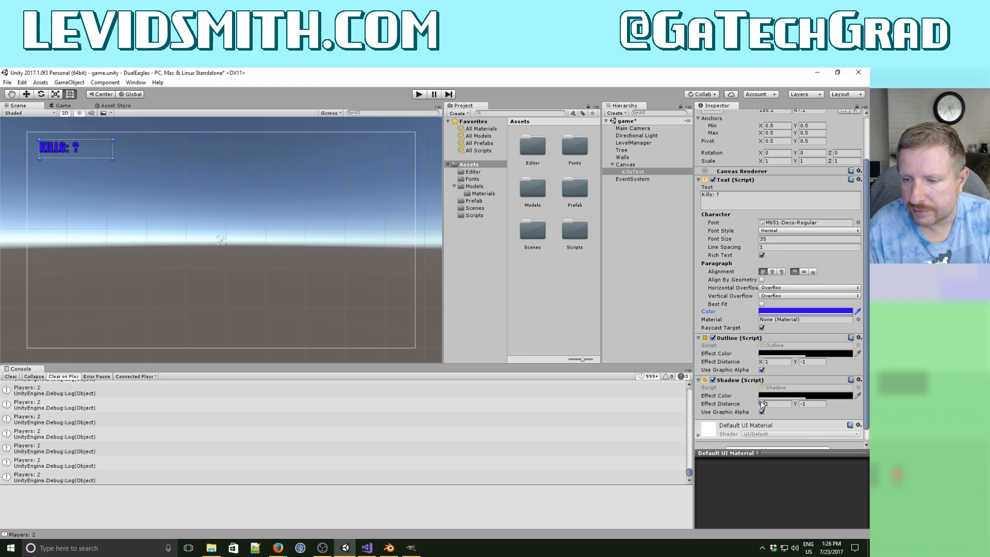
left_click(777, 404)
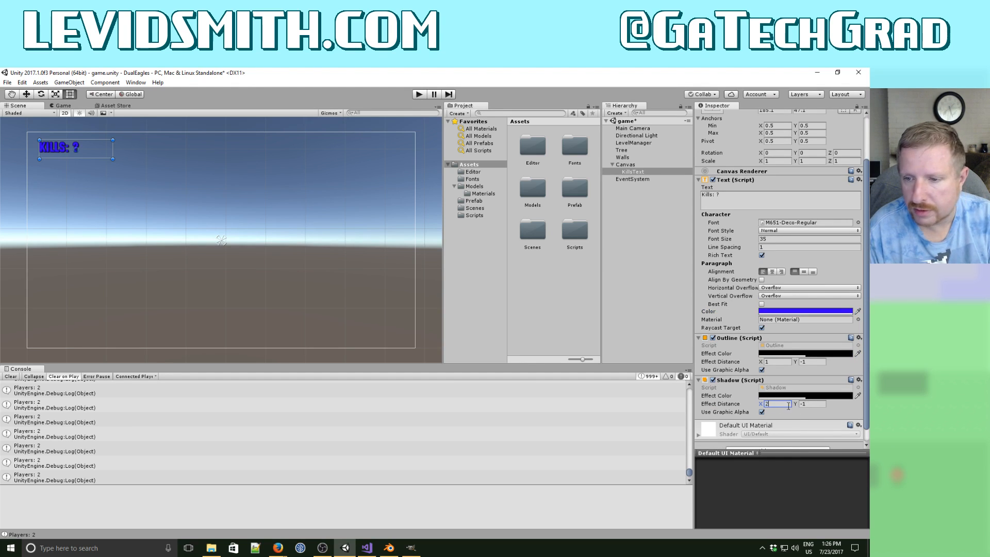
left_click(808, 404)
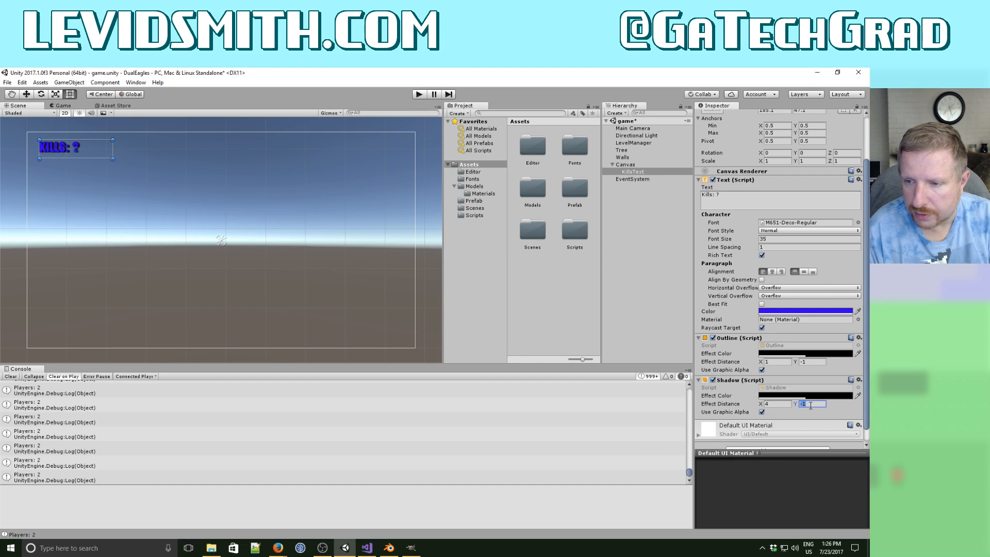
type("-4")
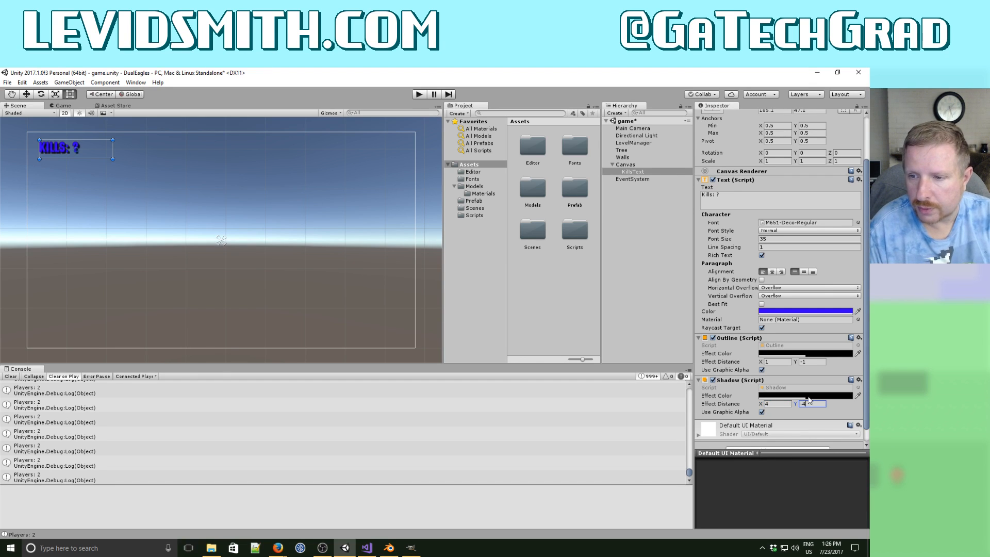
Set the Outline component's Effect Distance on KillsText to X 2 and Y -2.
left_click(777, 361)
left_click(815, 362)
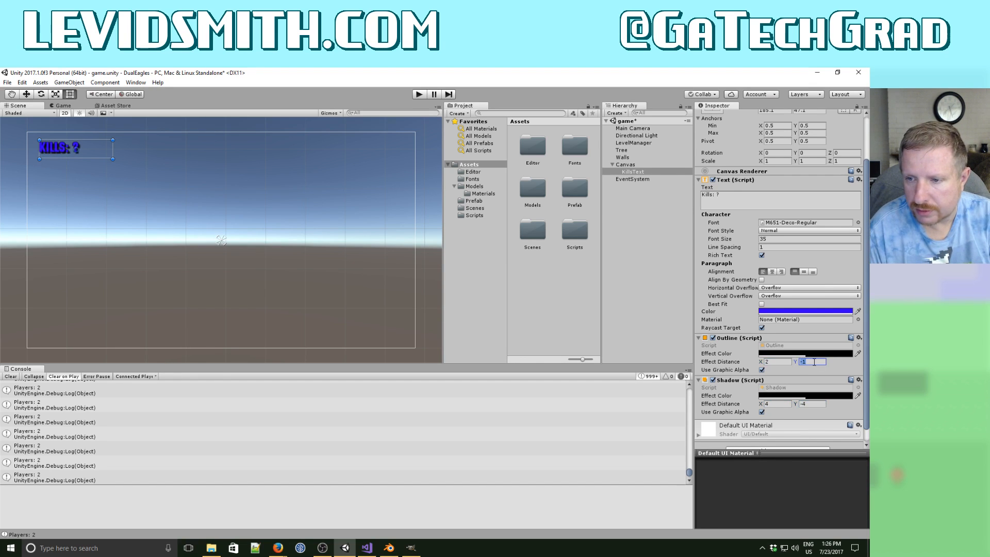
left_click(814, 362)
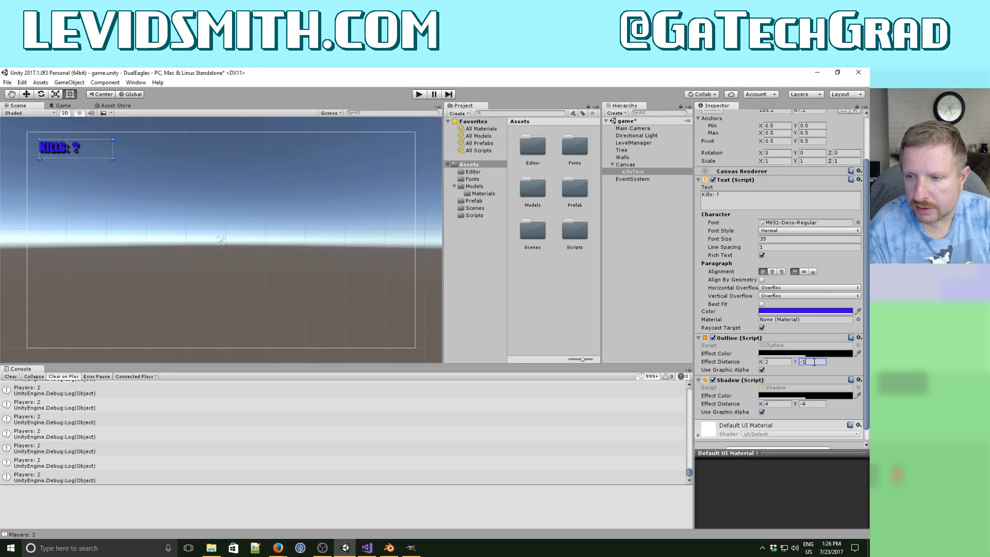
left_click(286, 260)
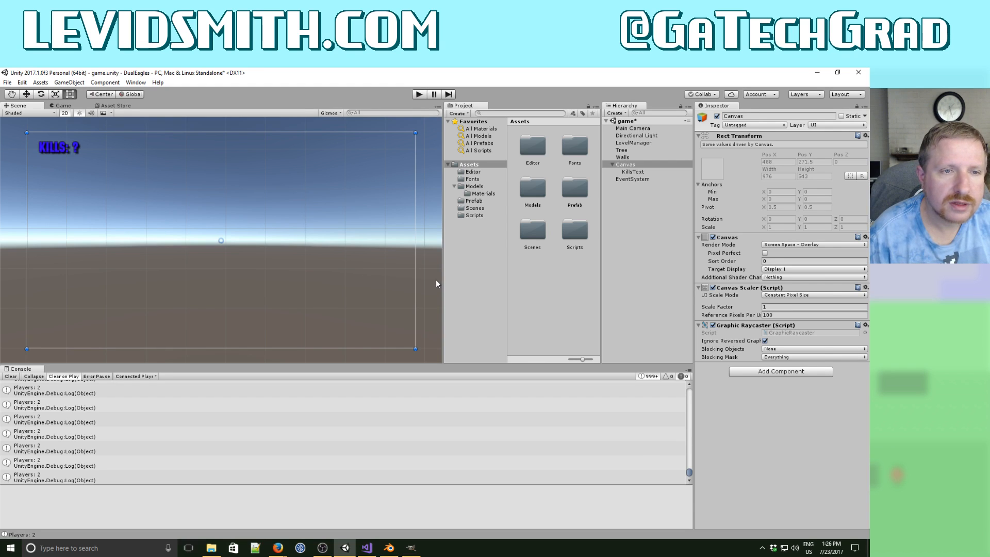
Shorten the KillsText text content to "Kills".
left_click(637, 171)
left_click(719, 250)
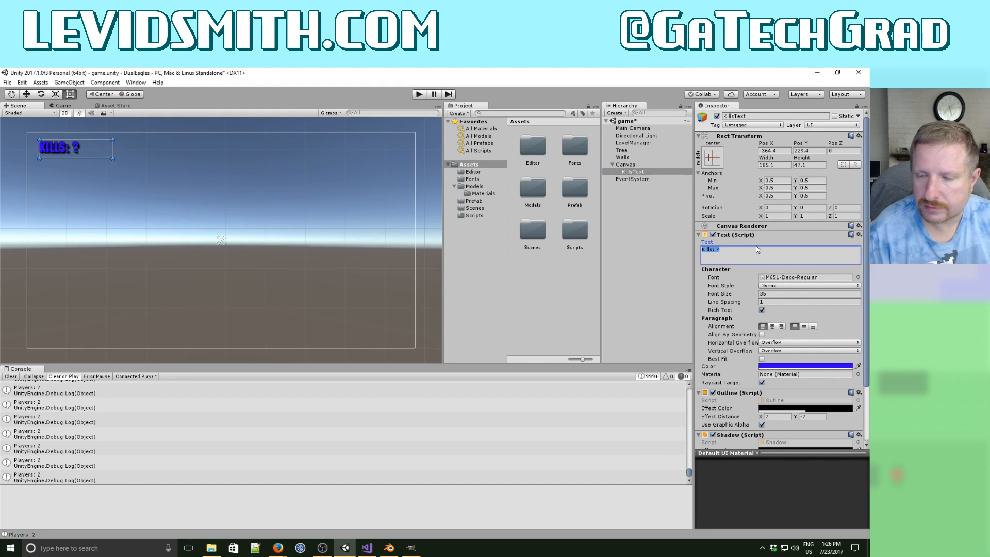
key("BackSpace")
key("BackSpace")
key("BackSpace")
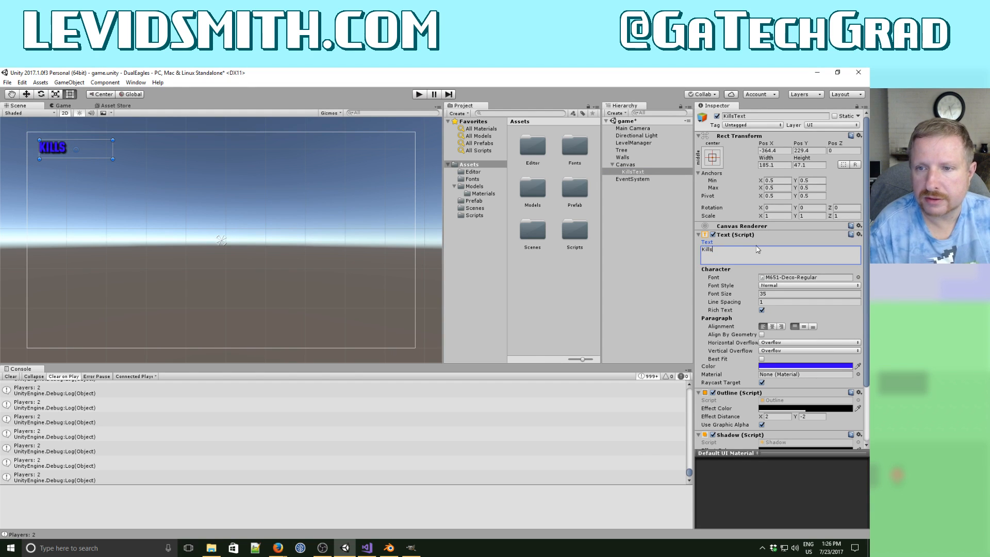
Duplicate KillsText under the Canvas and rename the copy KillsTextValue.
left_click(660, 212)
left_click(638, 173)
right_click(637, 174)
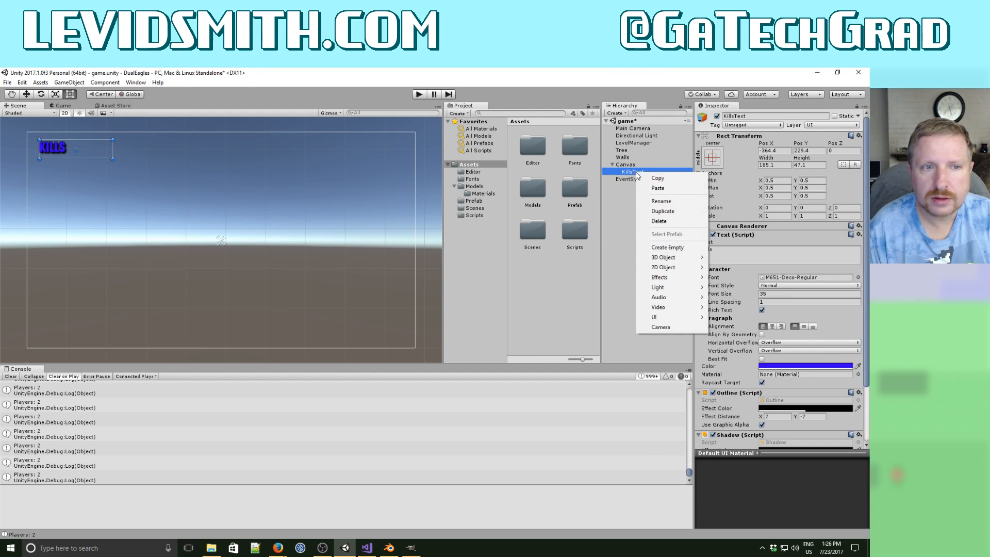
left_click(663, 211)
left_click(651, 181)
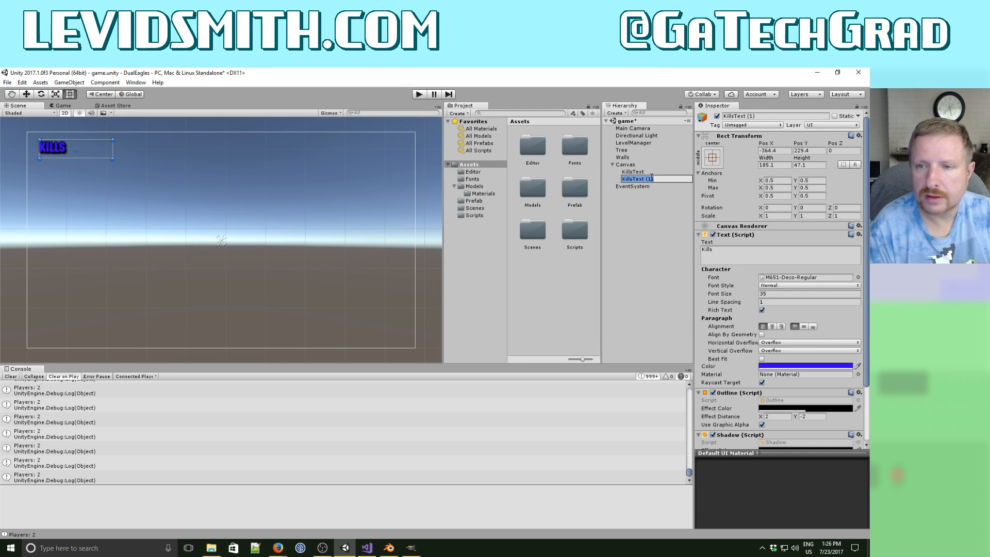
key("End")
key("BackSpace")
key("BackSpace")
key("BackSpace")
key("BackSpace")
type("Value")
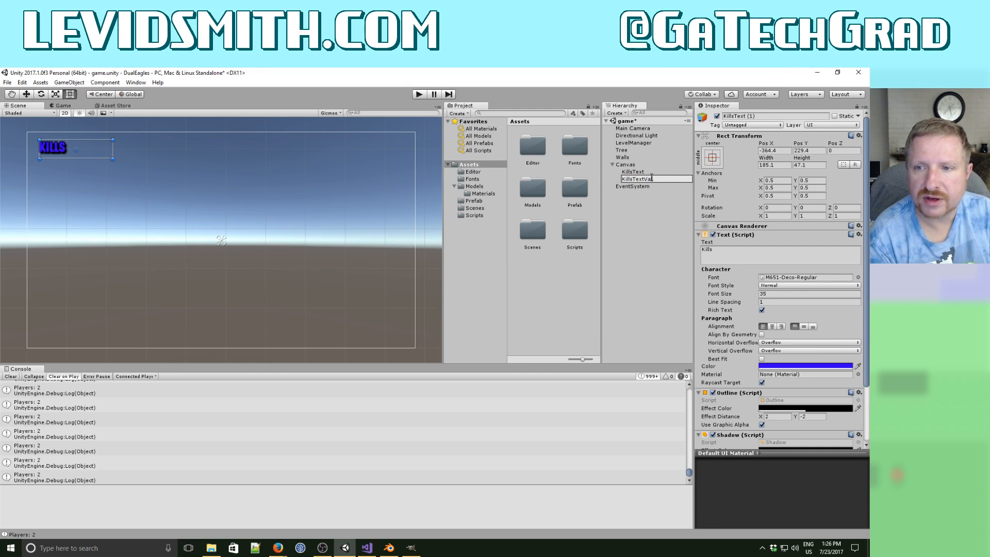
Change the KillsTextValue text color to red, hex FF0000FF.
left_click(799, 365)
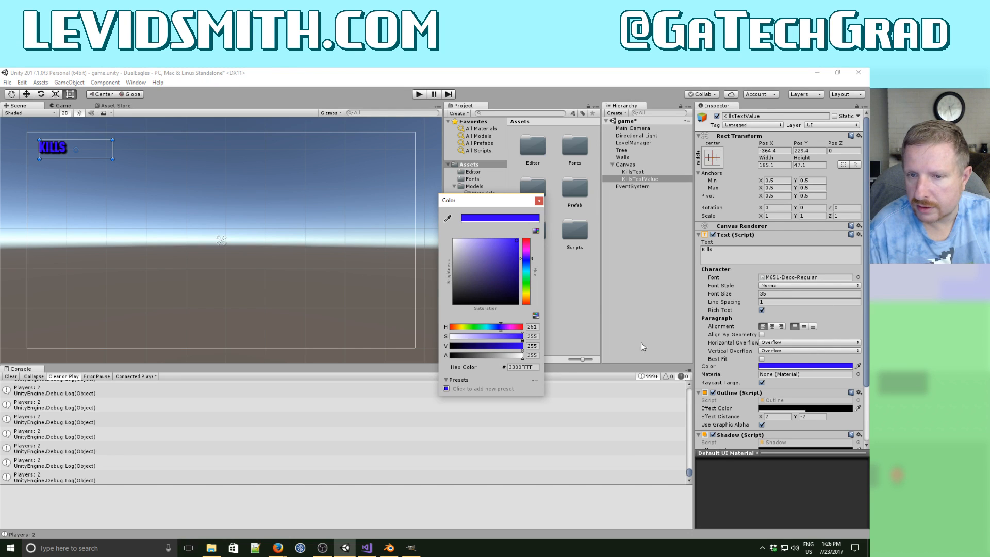
left_click_drag(524, 305, 527, 314)
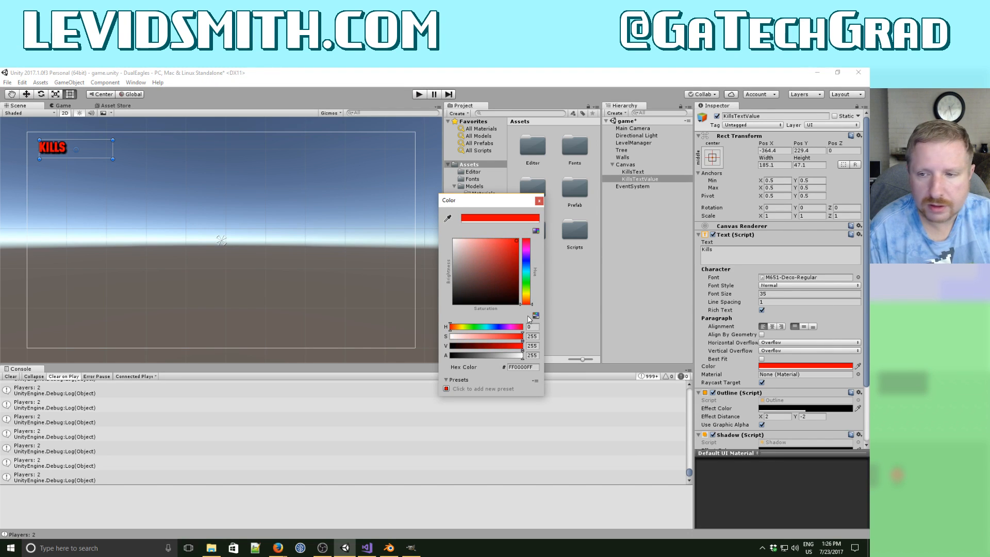
left_click(539, 201)
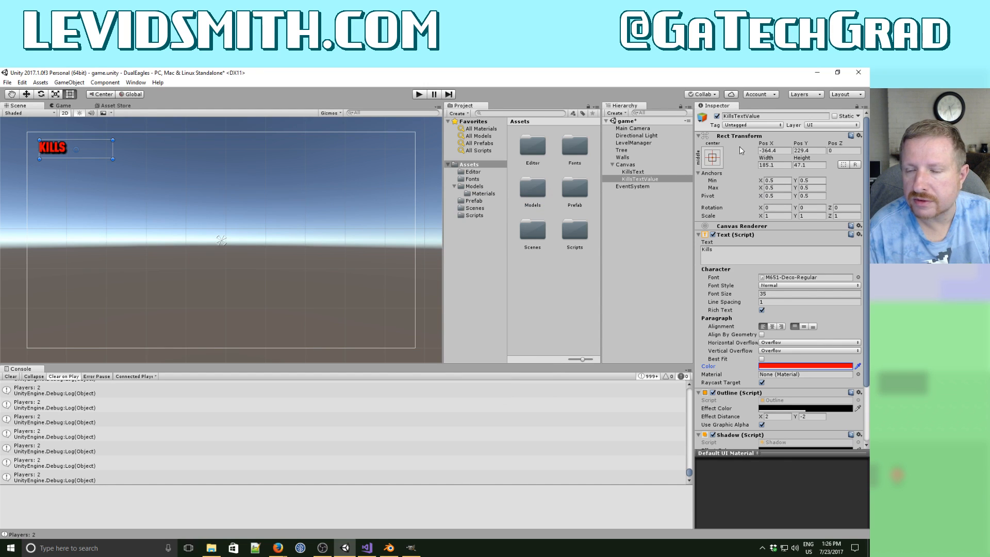
Set the KillsTextValue text to "?" and move it beside the Kills label, at Pos X about -269.
left_click(747, 253)
type("?")
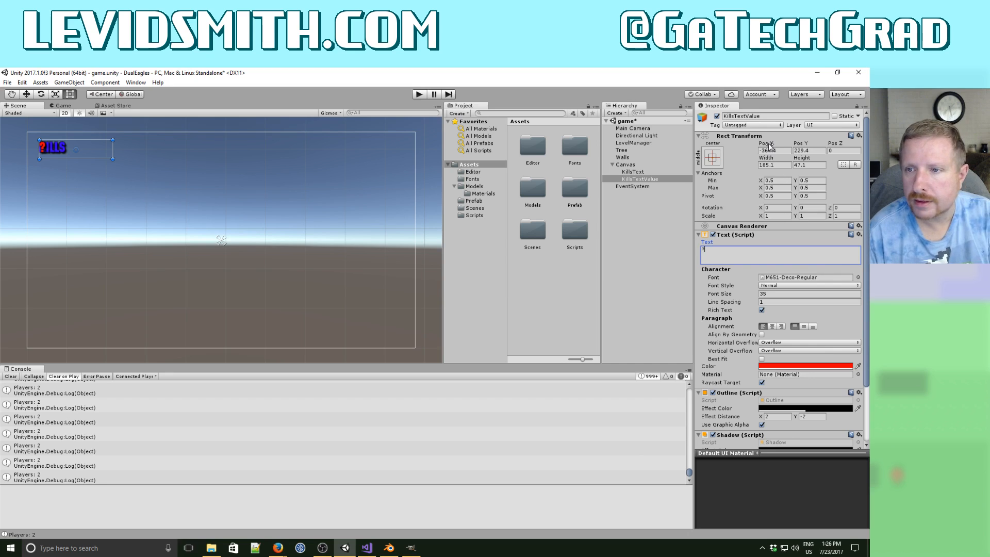
left_click_drag(767, 143, 797, 145)
left_click_drag(491, 148, 720, 193)
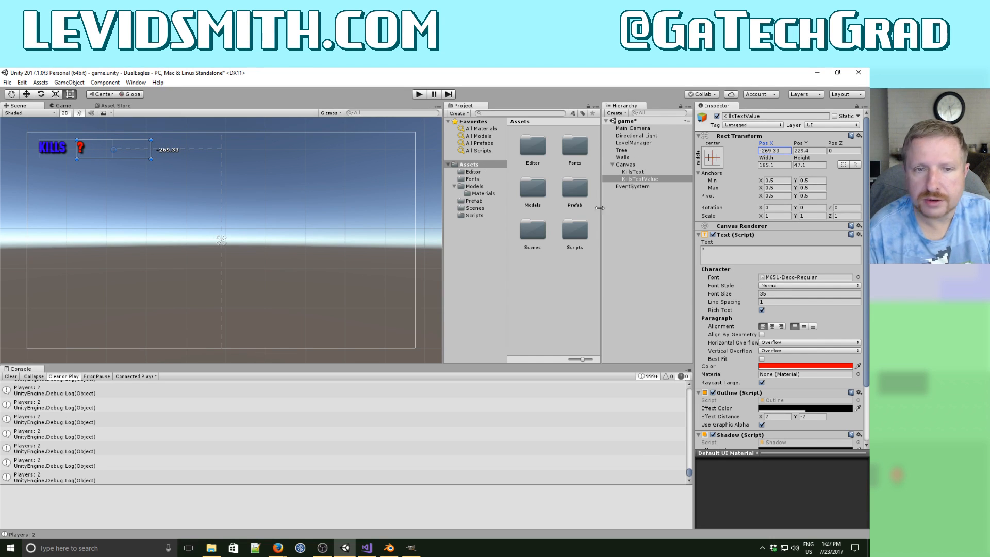
Set the Canvas Scaler to Scale With Screen Size with a reference resolution of 1920 by 1080.
left_click(629, 165)
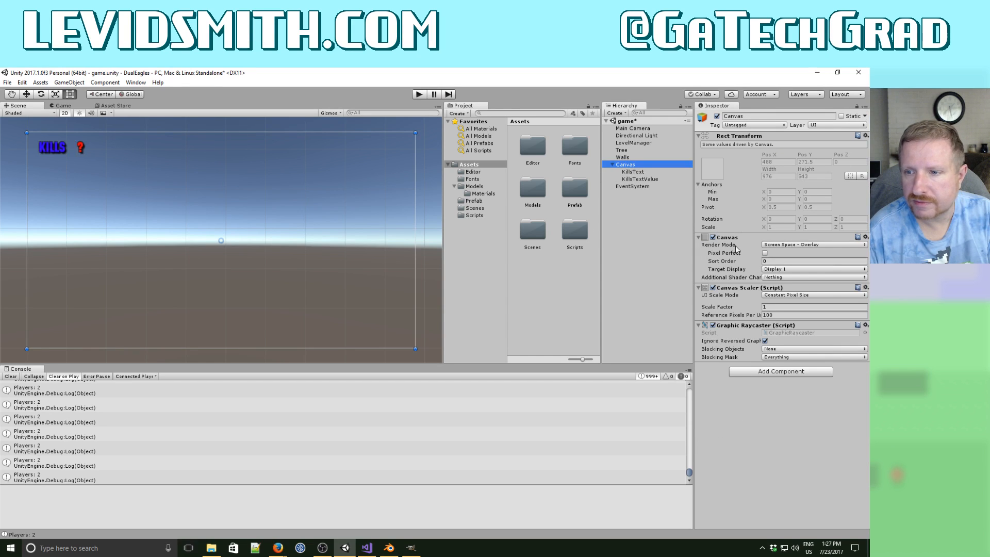
left_click(782, 296)
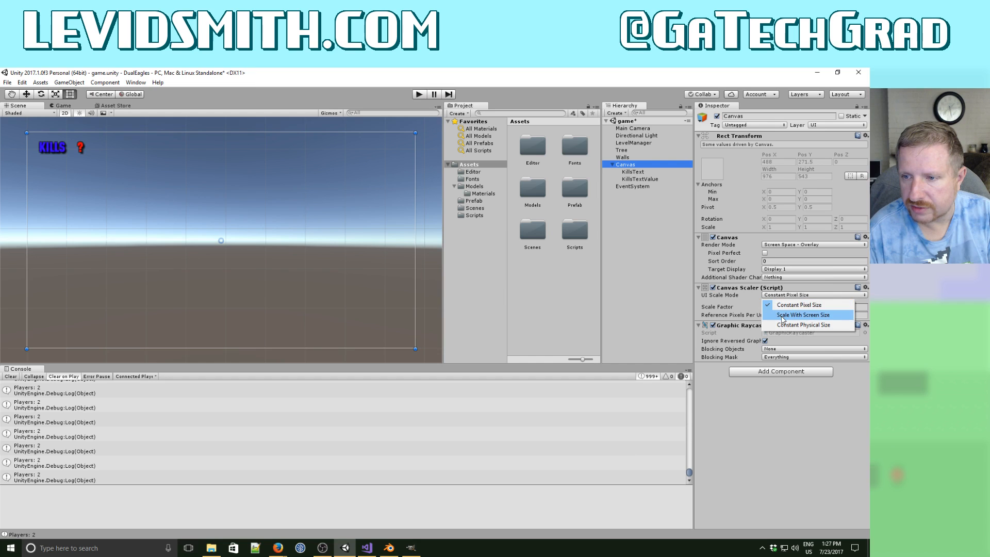
left_click(797, 315)
left_click(782, 307)
type("1920")
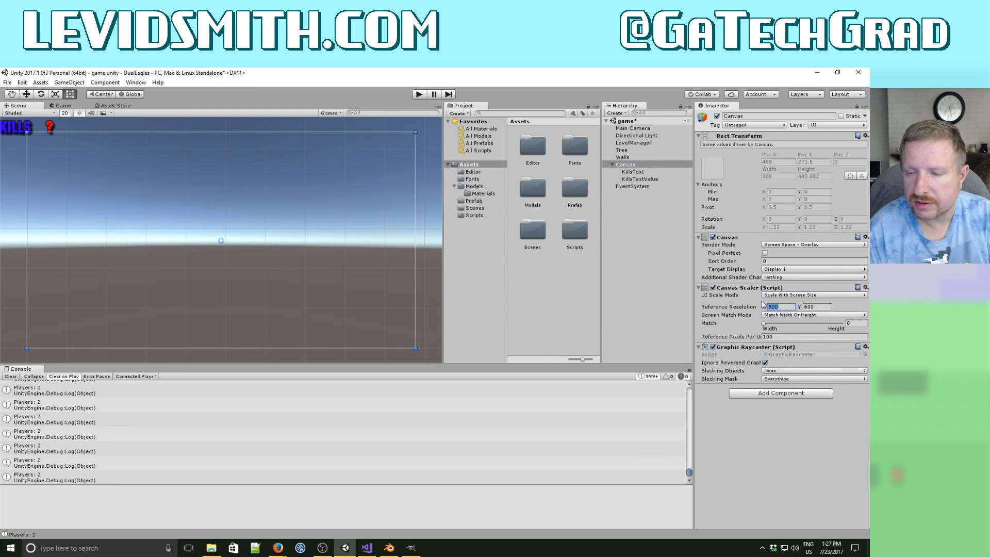
key("Tab")
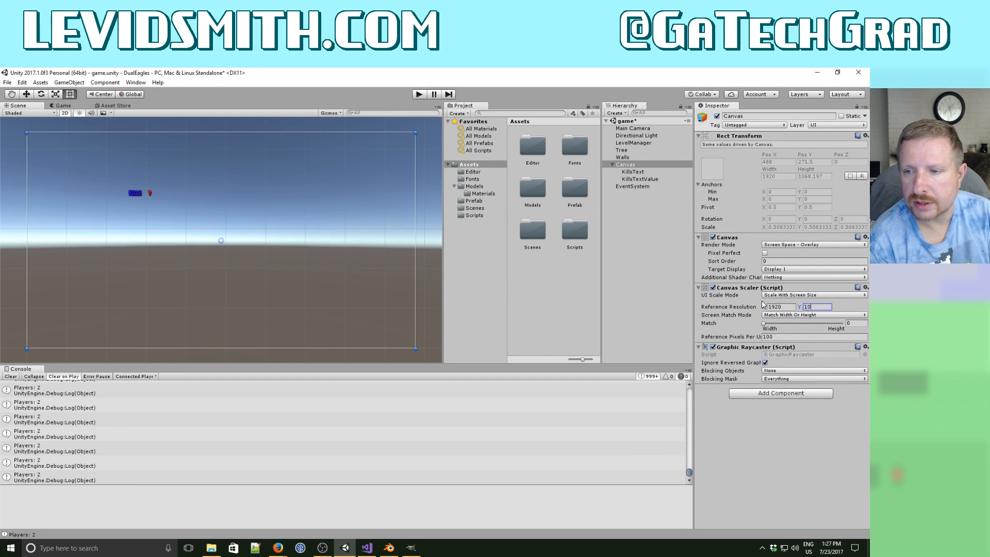
key("Tab")
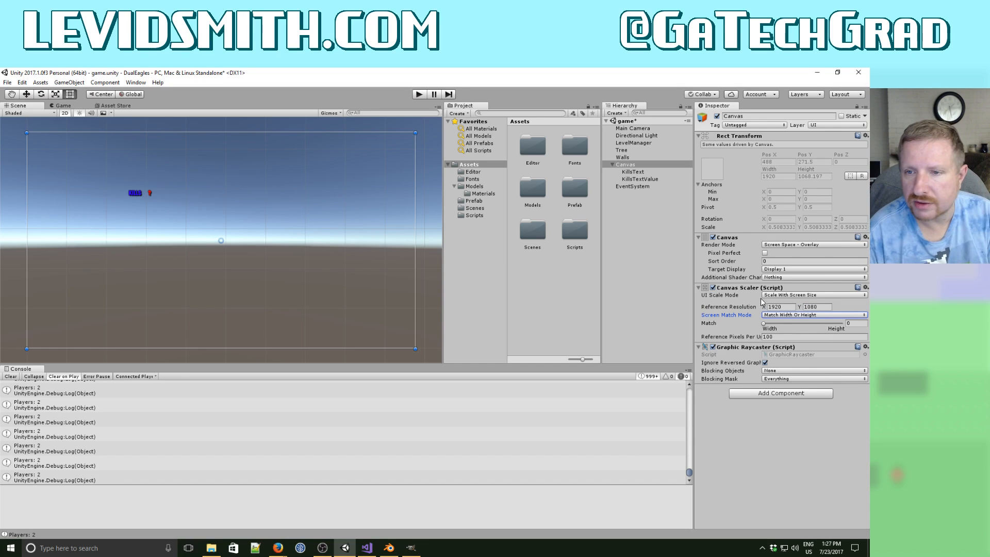
Increase the font size of both KillsText and KillsTextValue to 155.
left_click(633, 172)
left_click(639, 179, "shift")
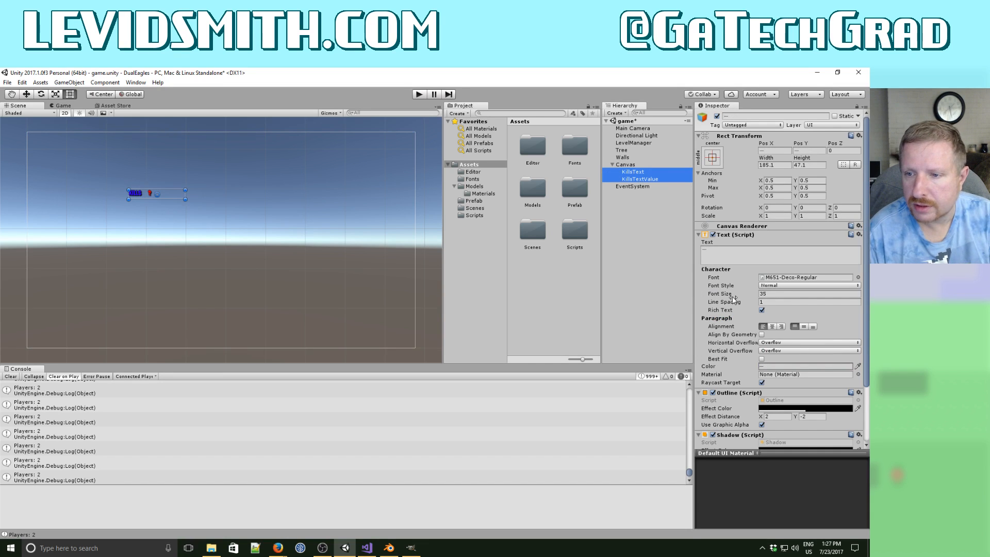
left_click_drag(721, 295, 777, 293)
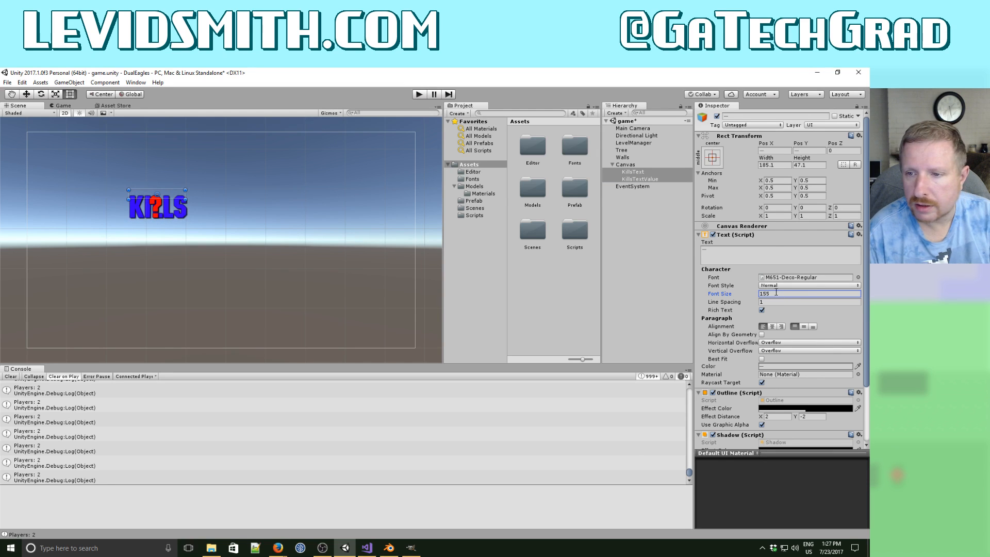
Move KillsTextValue to Pos X about -5, clear of the label, and place both texts near the canvas's upper-left corner.
left_click(661, 181)
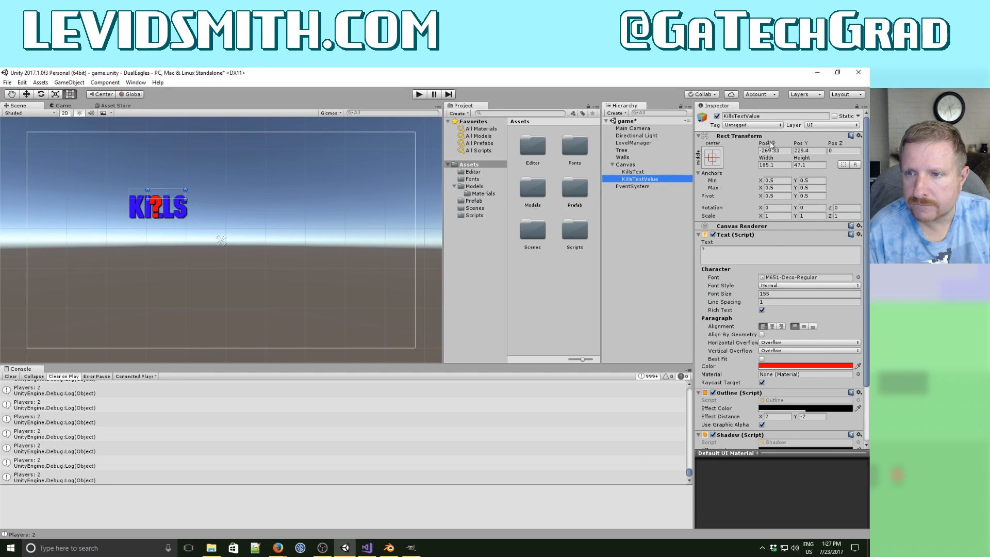
left_click_drag(763, 143, 452, 267)
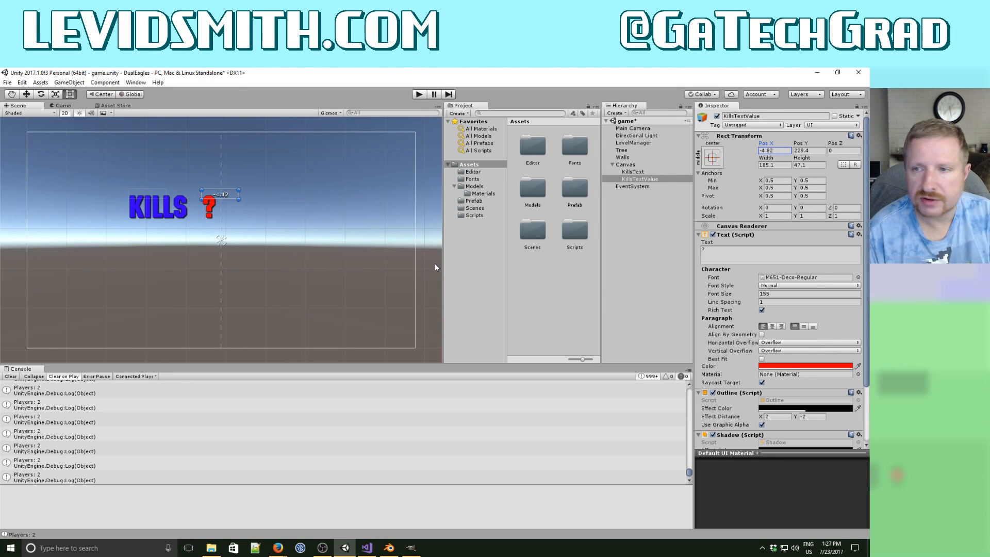
left_click(632, 172, "ctrl")
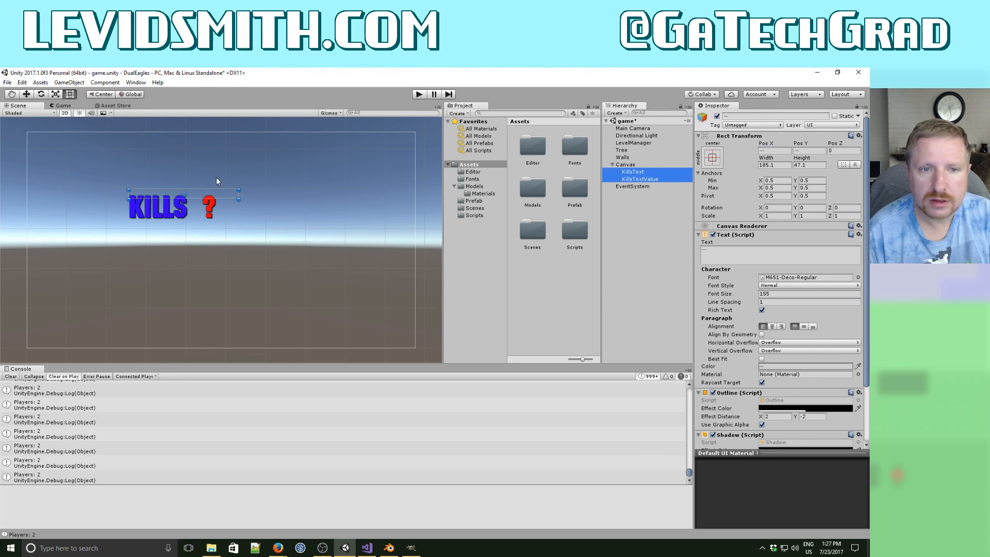
left_click_drag(167, 191, 86, 146)
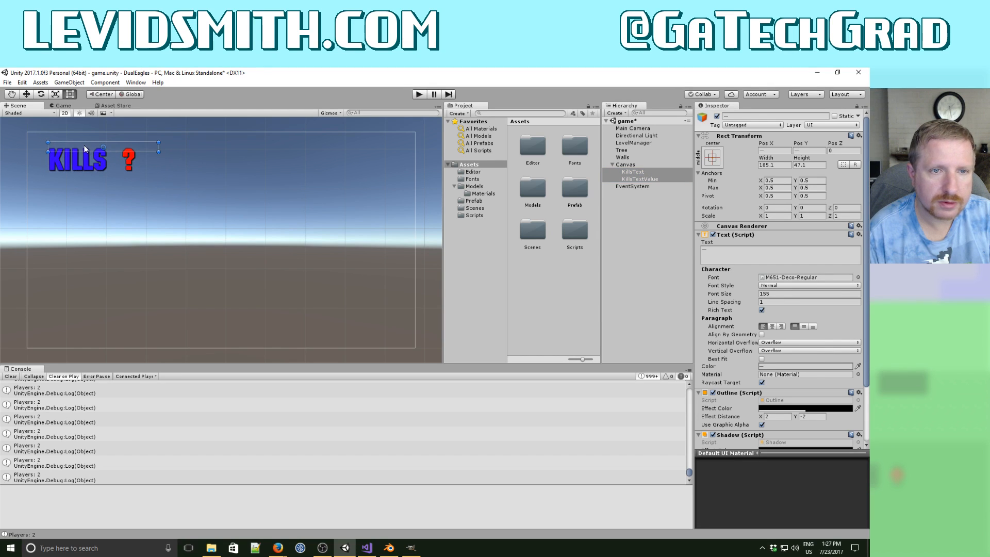
Turn off the Scene view's 2D mode and test-run the game to check the kill texts on screen.
left_click(64, 113)
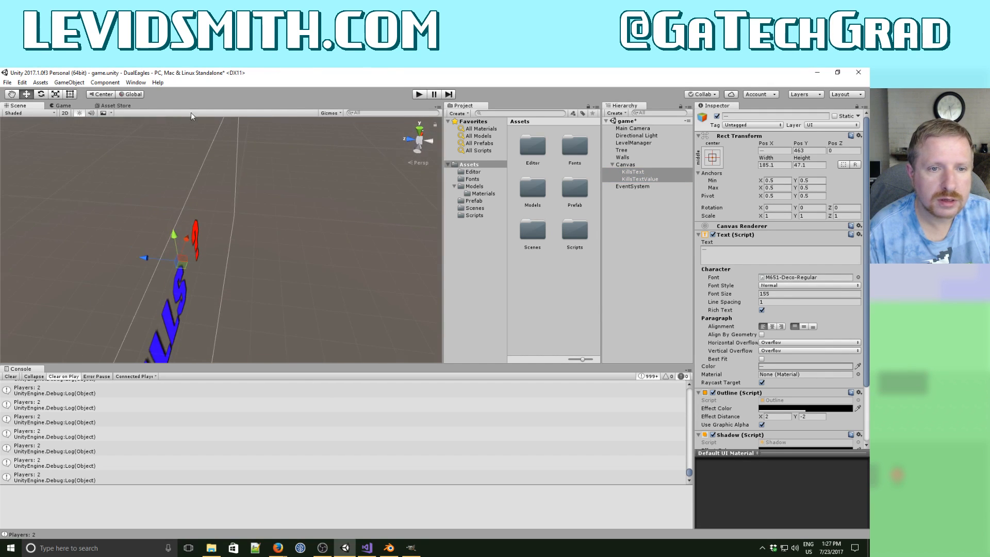
left_click(419, 94)
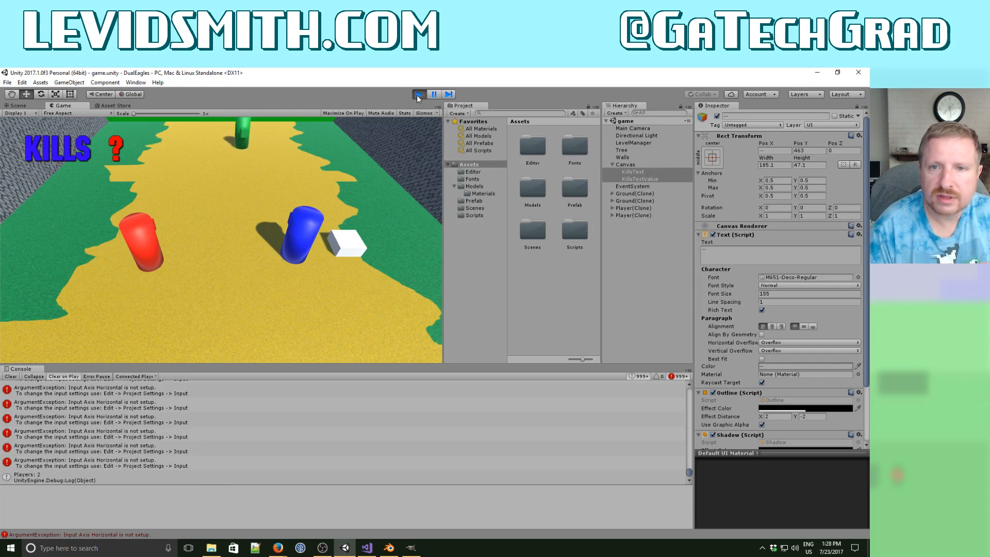
left_click(418, 94)
Inspect the input axis error and set the EventSystem's Horizontal Axis to HorizontalRed and Vertical Axis to VerticalRed.
left_click(634, 165)
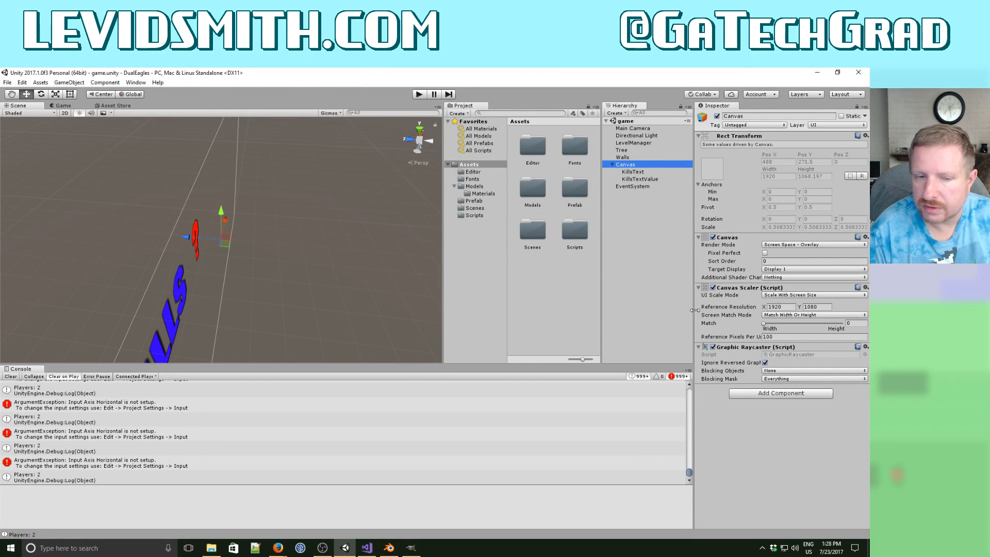
left_click(130, 438)
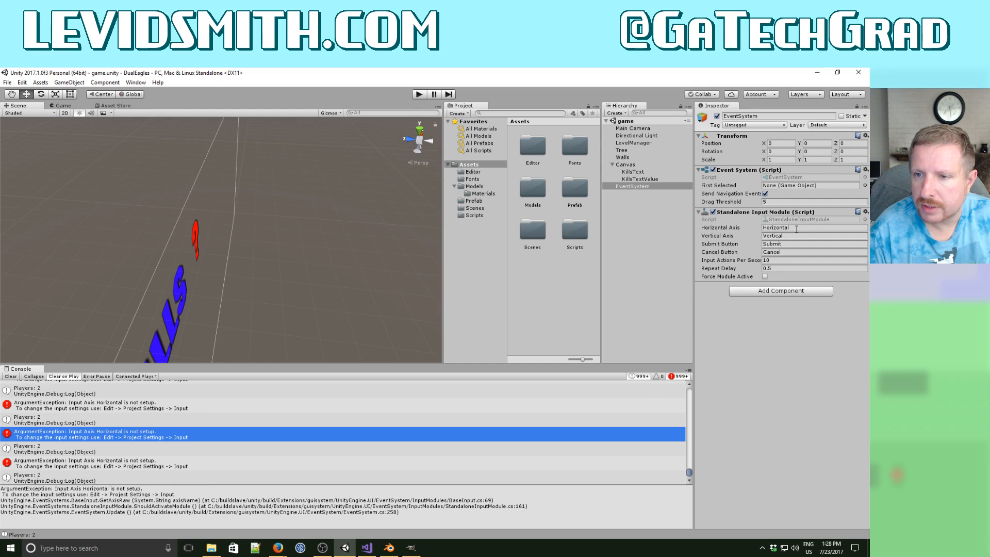
left_click(796, 229)
left_click(798, 228)
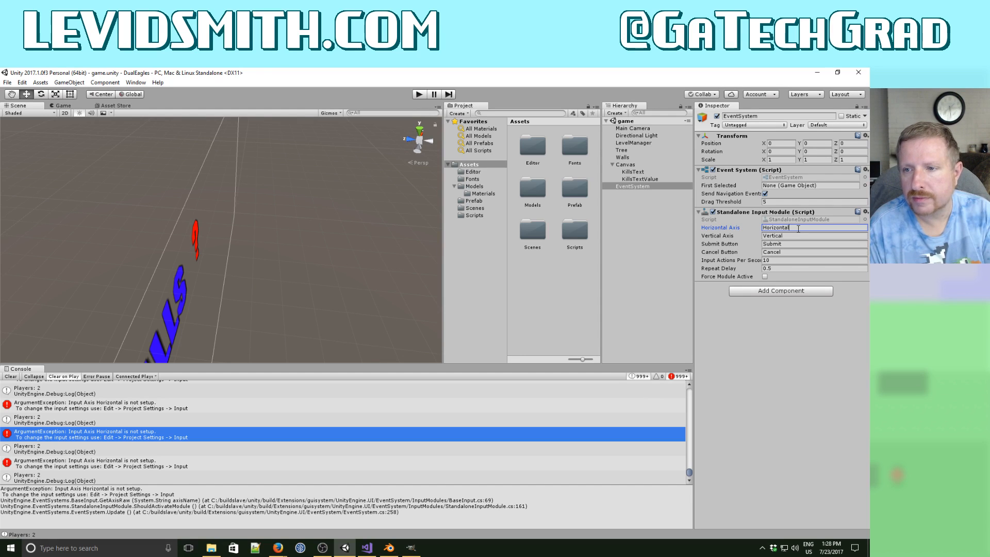
left_click(794, 236)
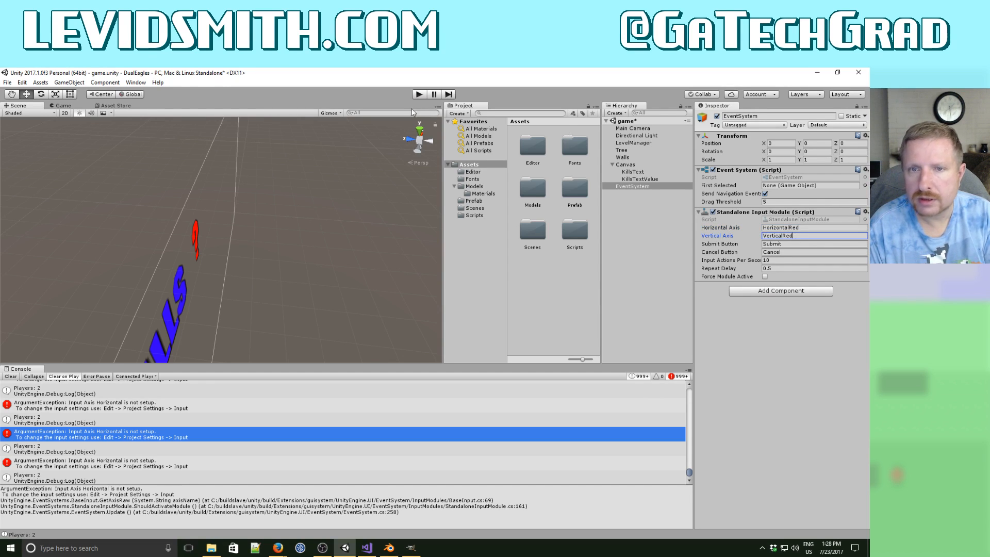
Test-run the game again to check for input axis errors, and stop it.
left_click(419, 94)
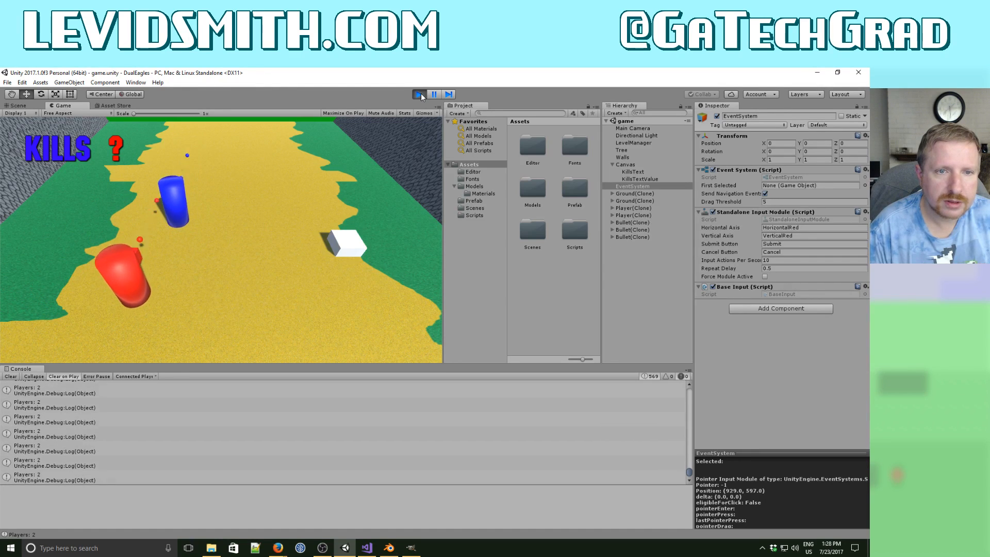
left_click(420, 93)
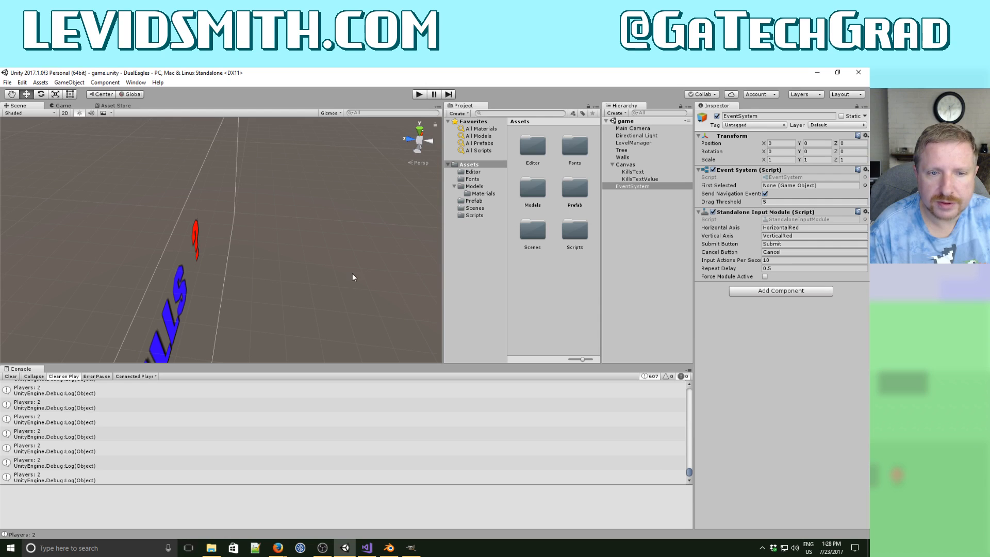
middle_click_drag(393, 292, 389, 244)
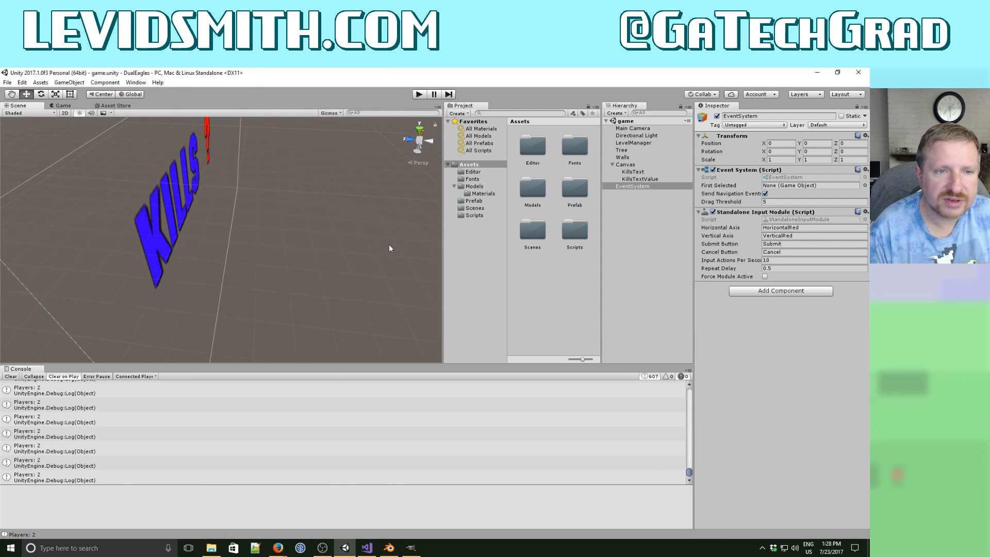
middle_click_drag(244, 269, 128, 209)
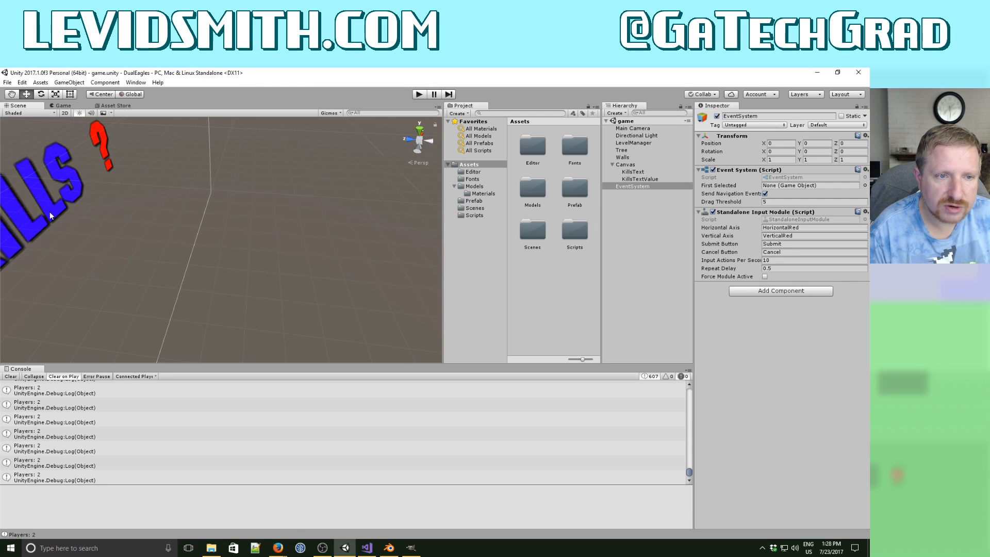
middle_click_drag(229, 253, 259, 253)
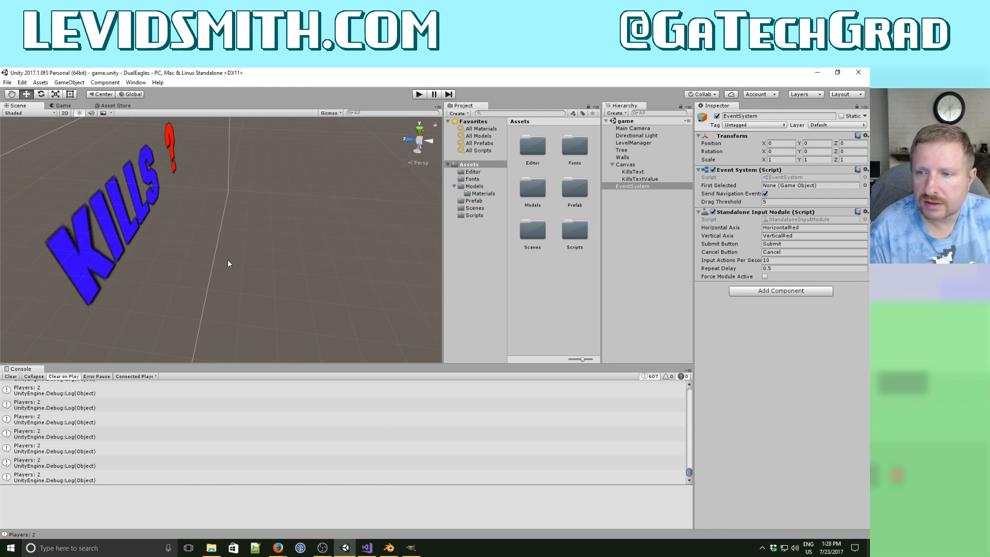
Switch to Visual Studio and add an updateUI(); call at the end of Update() in LevelManager.cs.
double_click(650, 144)
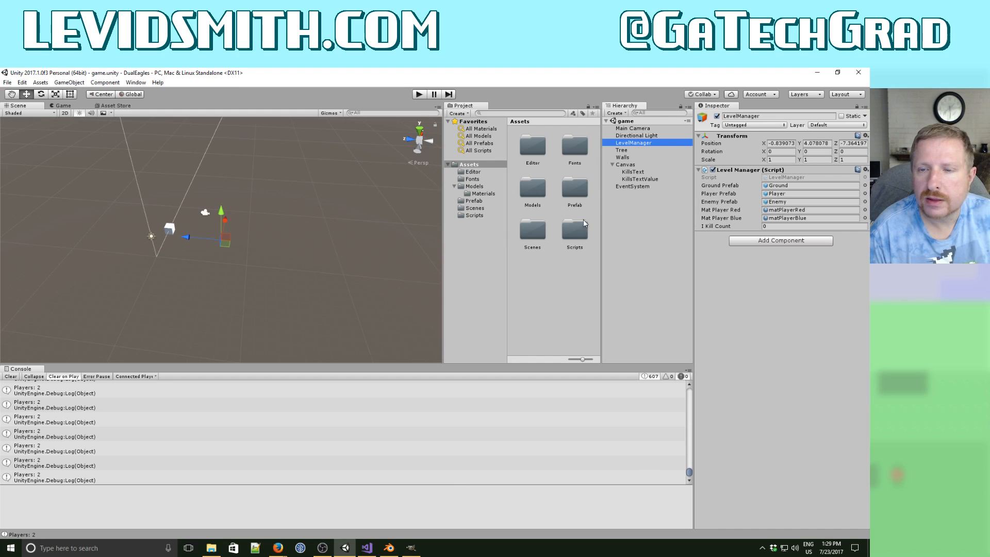
left_click(367, 547)
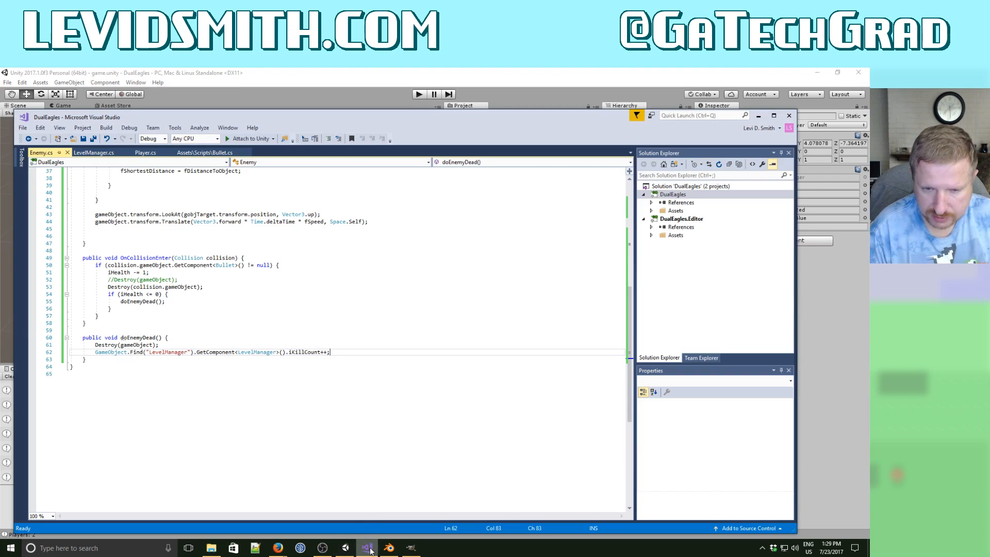
left_click(242, 338)
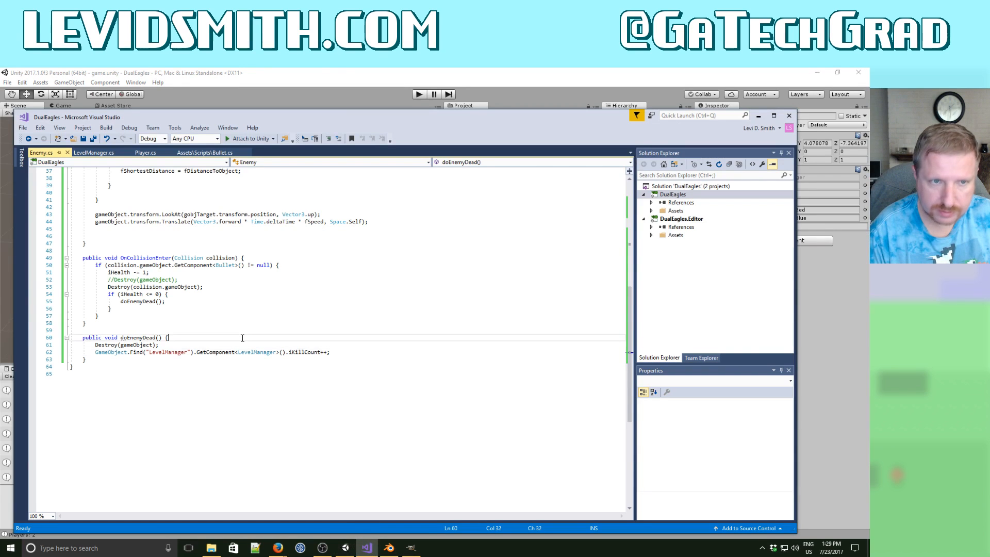
left_click(93, 152)
scroll(179, 254, "down", 2)
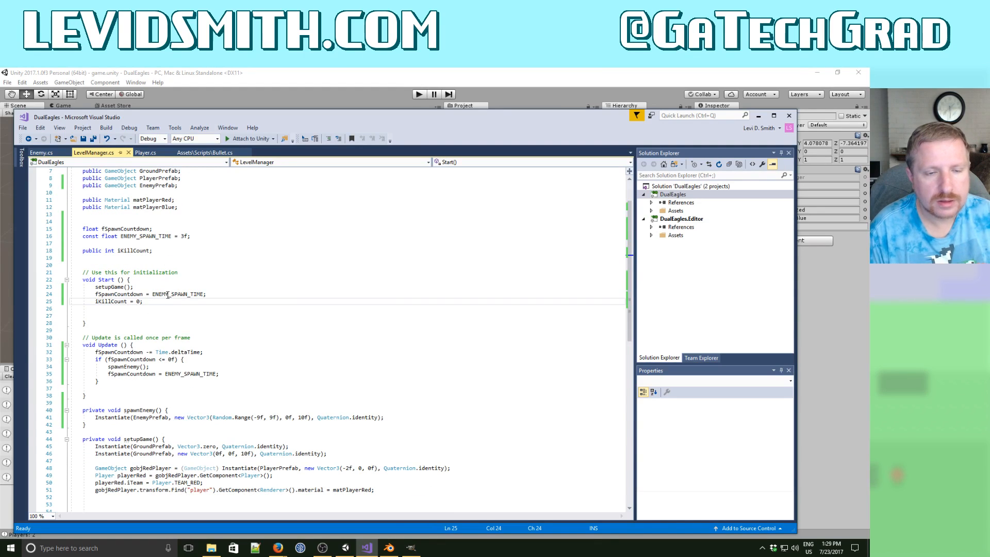
left_click(143, 384)
key("Return")
key("Return")
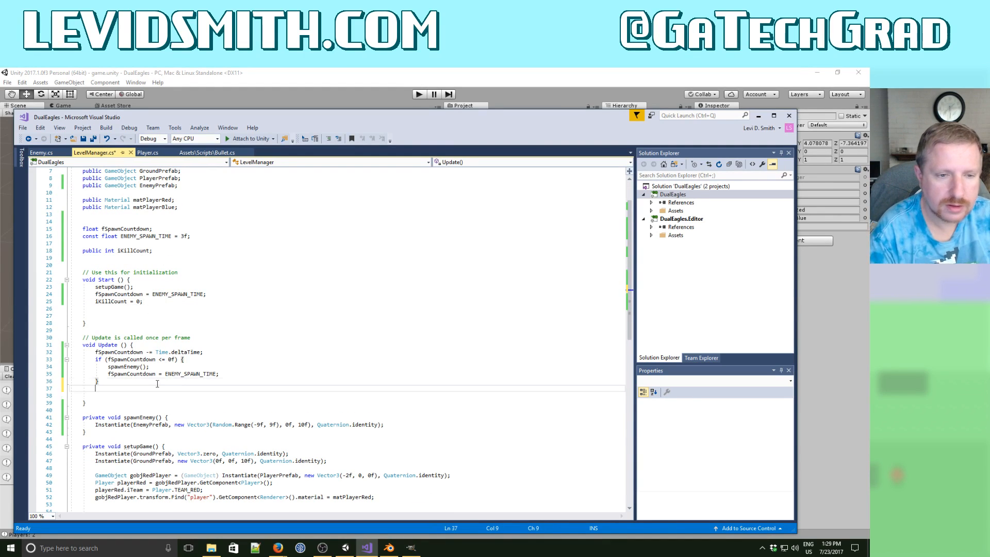
type("update")
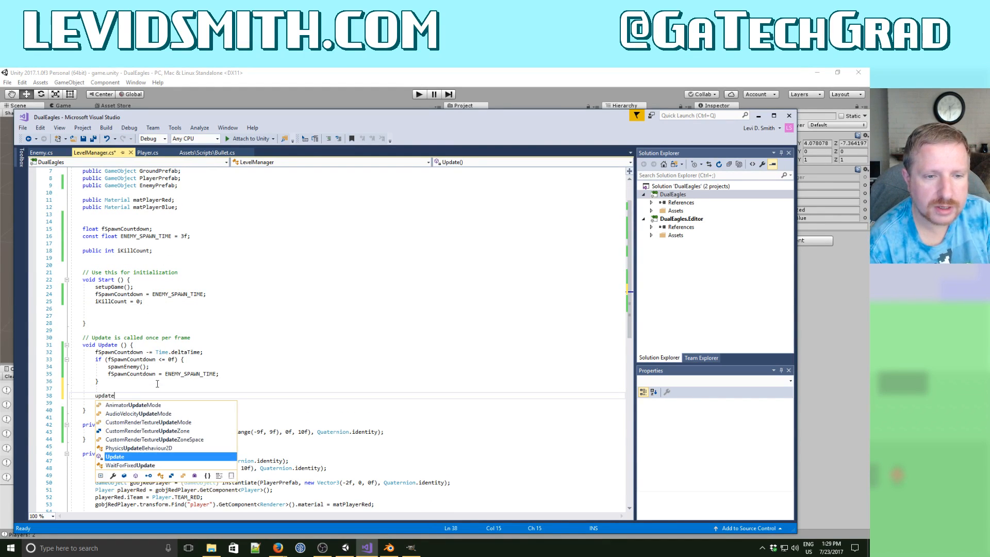
type("UI();")
Define an empty public void updateUI() method after setupGame() in the LevelManager class.
key("Down")
key("Down")
key("Down")
key("Down")
key("Down")
key("Down")
key("Down")
key("Down")
key("Down")
key("Down")
key("Down")
key("Down")
key("Down")
key("Down")
key("Down")
key("Down")
key("Down")
key("Down")
key("Down")
key("Down")
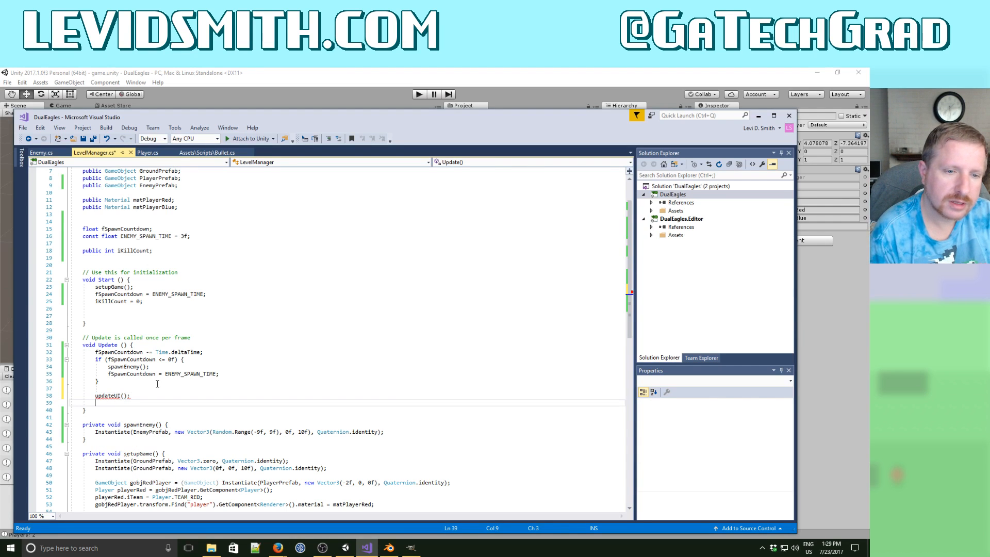
key("Up")
key("Up")
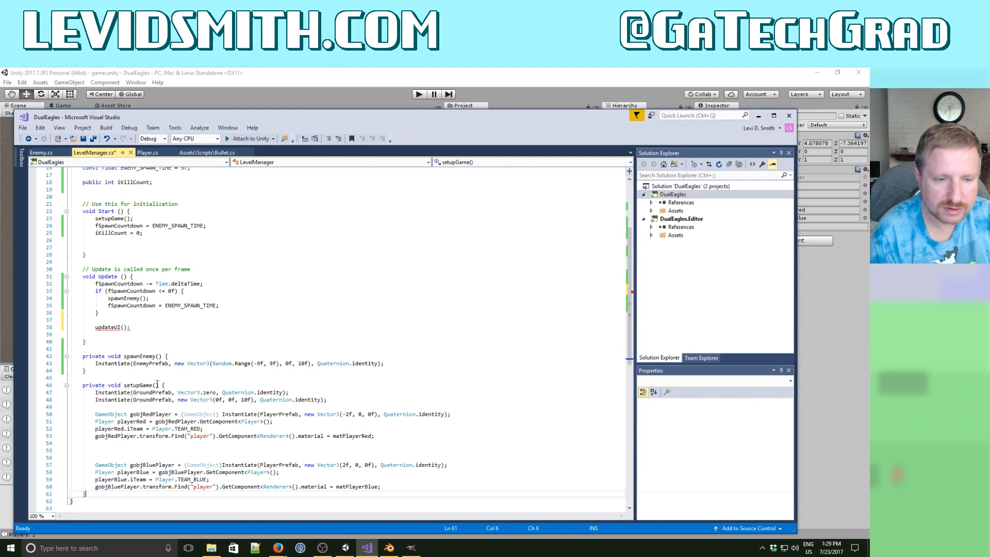
key("End")
key("Return")
key("Return")
type("prblic ")
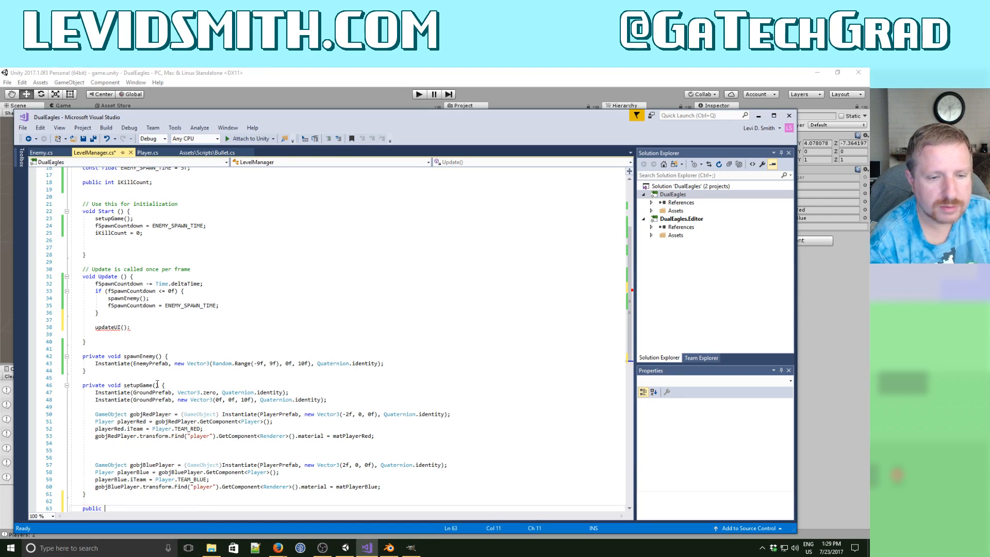
type("void ")
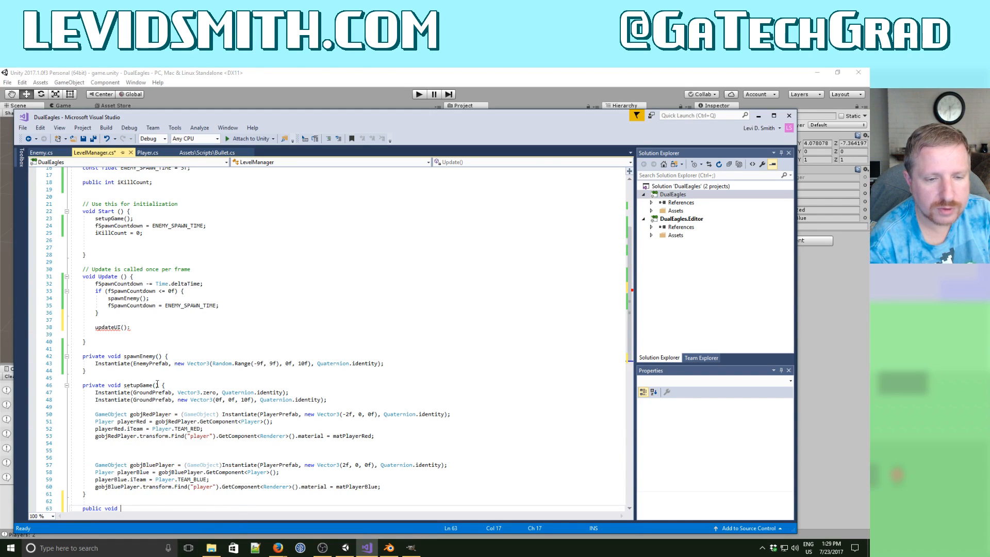
type("updateUI()")
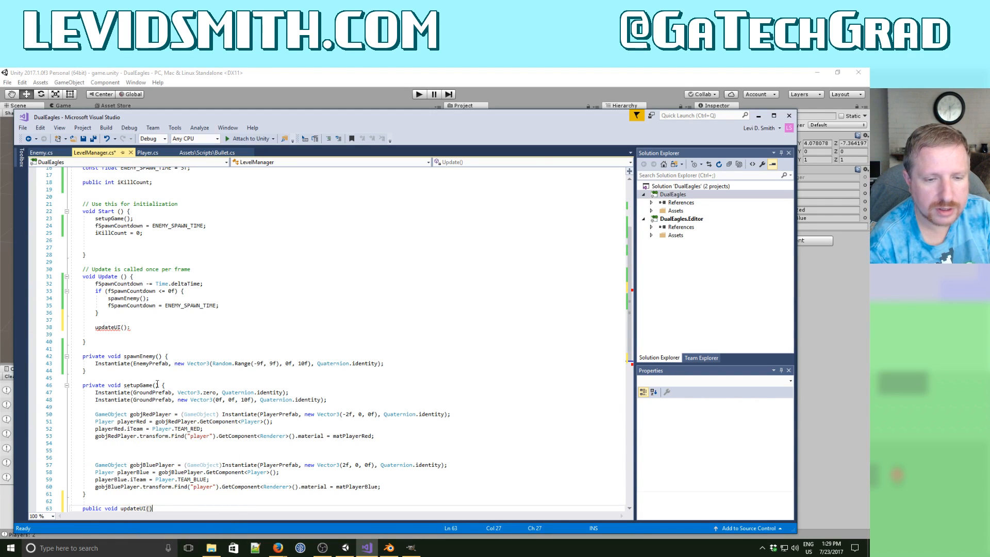
type(" {")
key("Return")
scroll(158, 384, "down", 1)
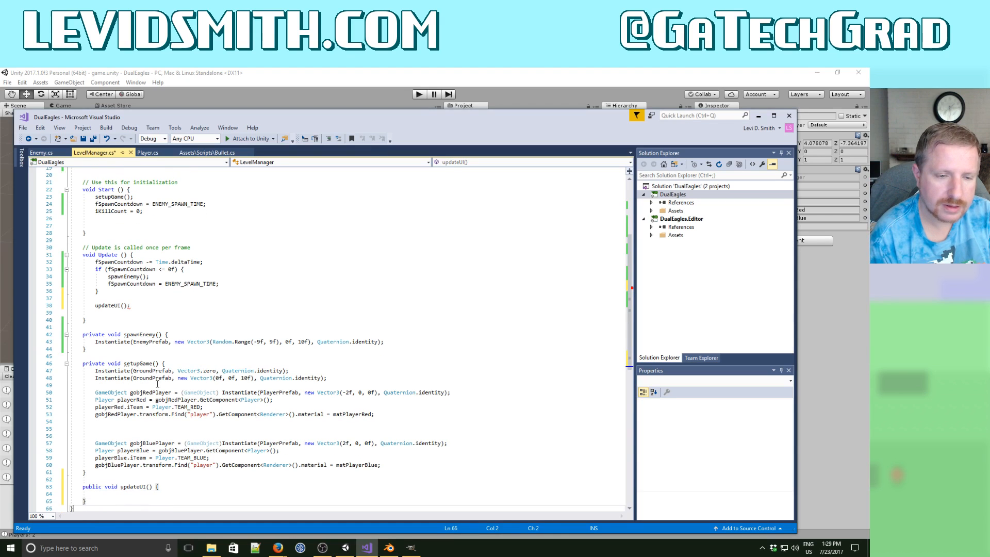
In updateUI(), write GameObject.Find("KillsTextValue").GetComponent<> with the component type left open.
type("Game")
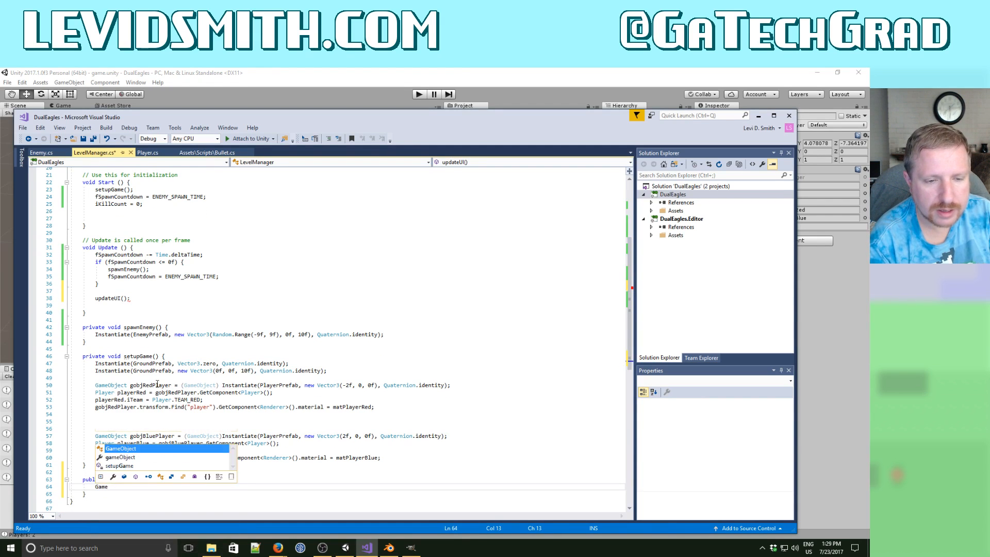
type("Object.Find(\"Kills")
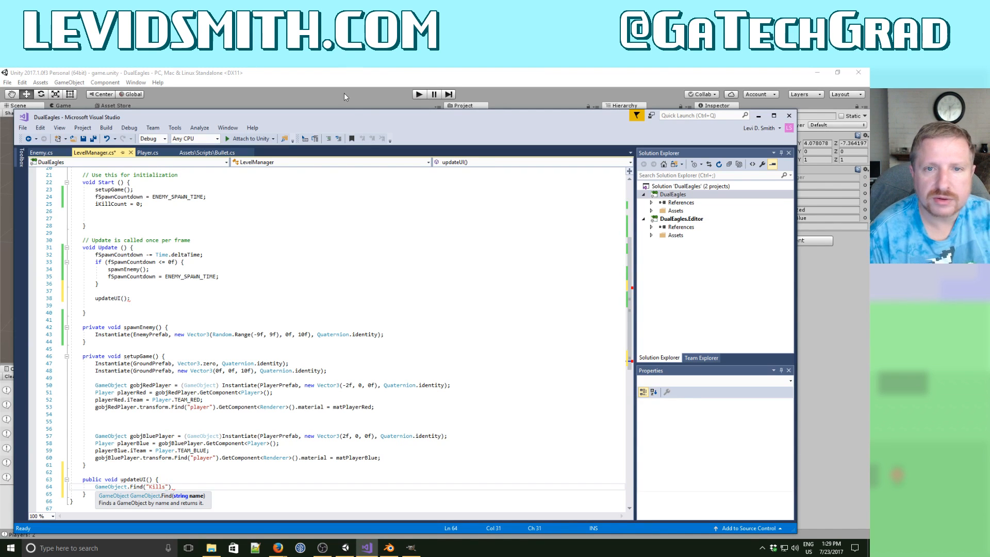
mouse_move(352, 114)
left_mouse_down()
mouse_move(423, 322)
mouse_move(365, 124)
left_mouse_up()
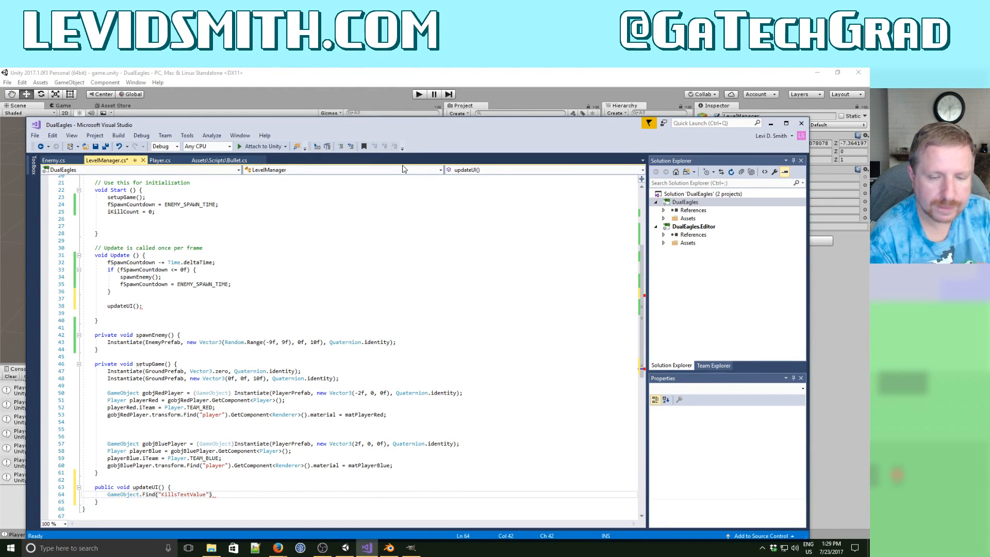
type(".GetComponent")
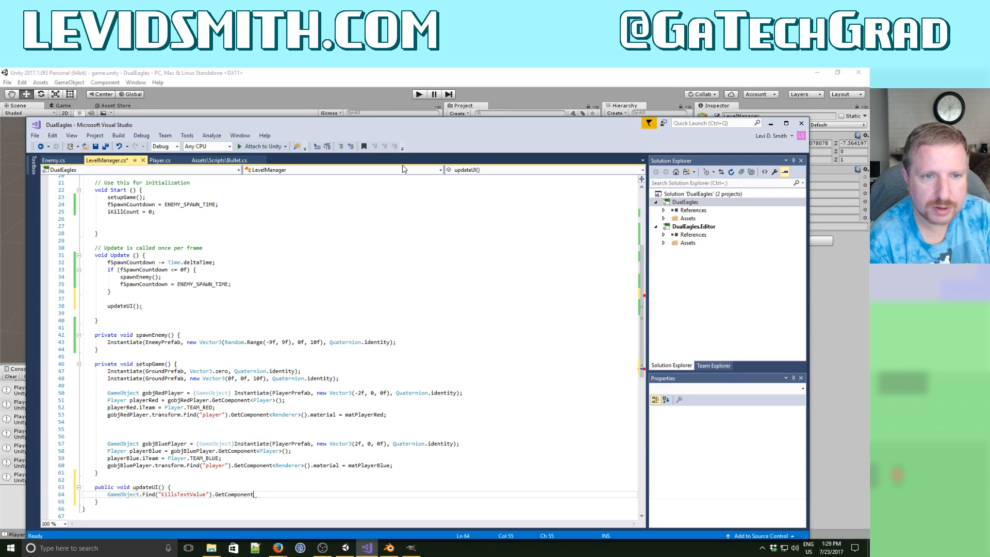
type("<>")
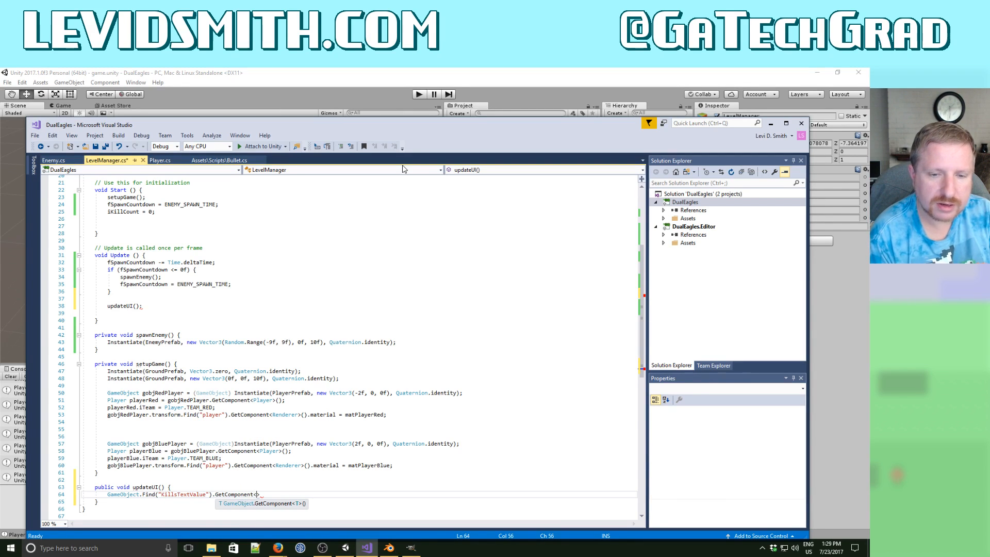
Add a using UnityEngine.UI; directive below using UnityEngine; in the file's import list.
key("ctrl+Home")
key("End")
key("Down")
key("Down")
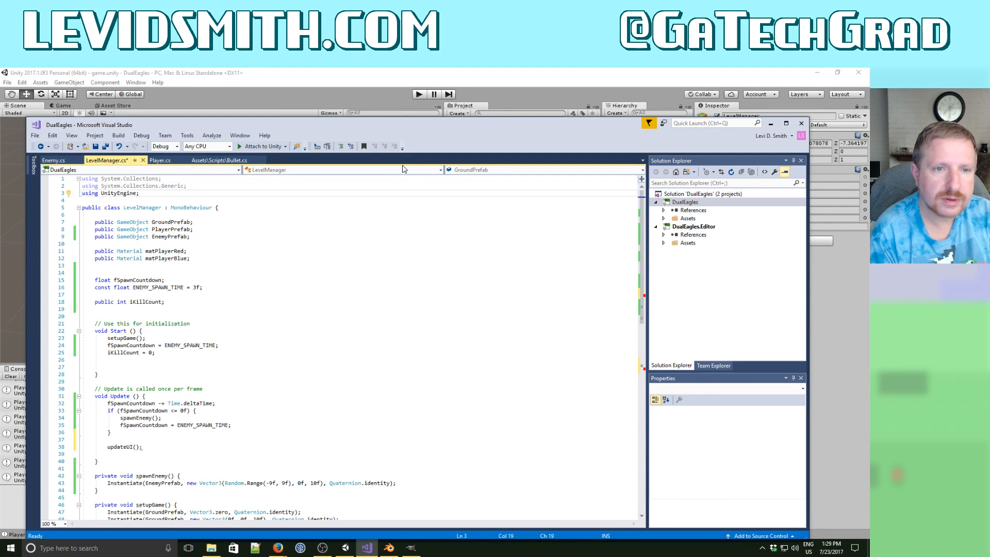
key("Return")
type("usign ")
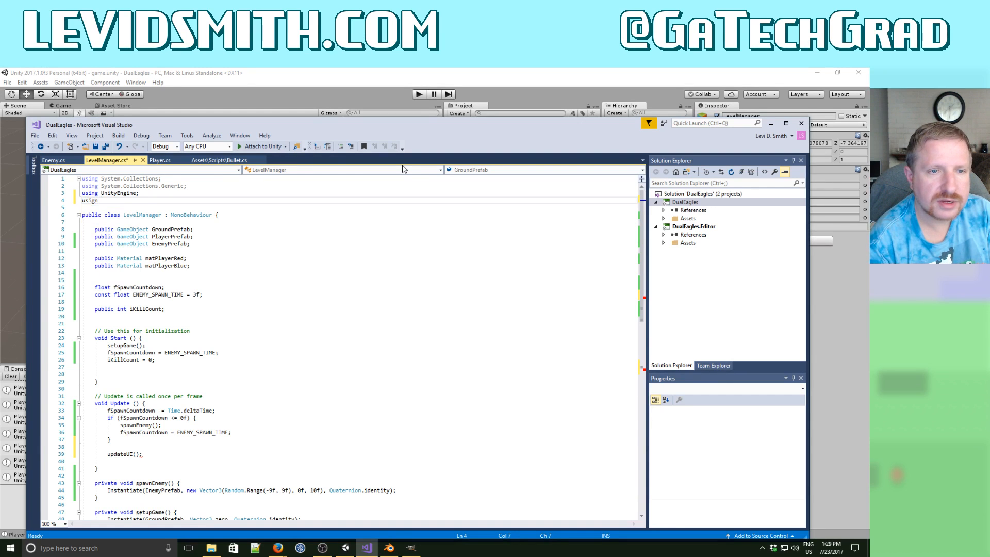
key("BackSpace")
key("BackSpace")
key("BackSpace")
type("ng Unit")
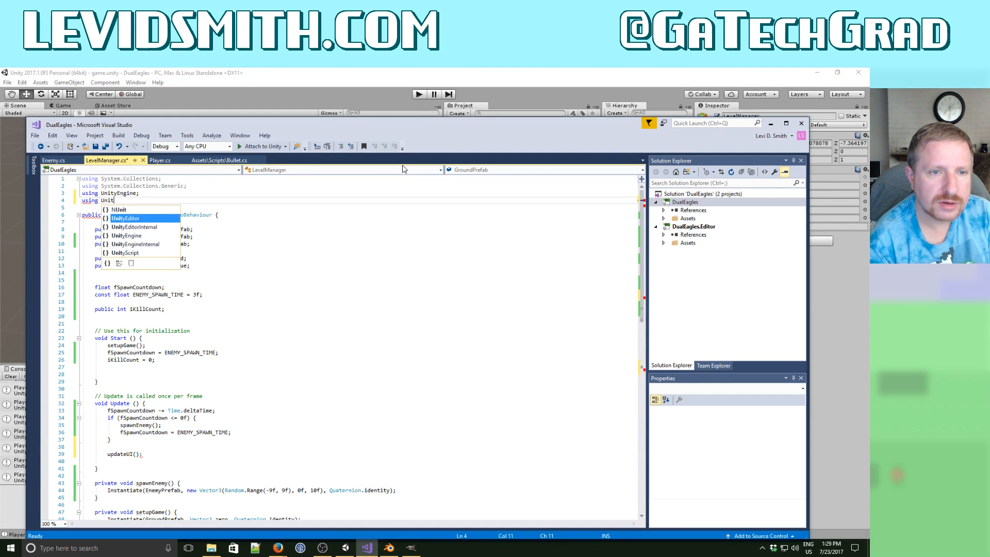
type("yEngine.UI")
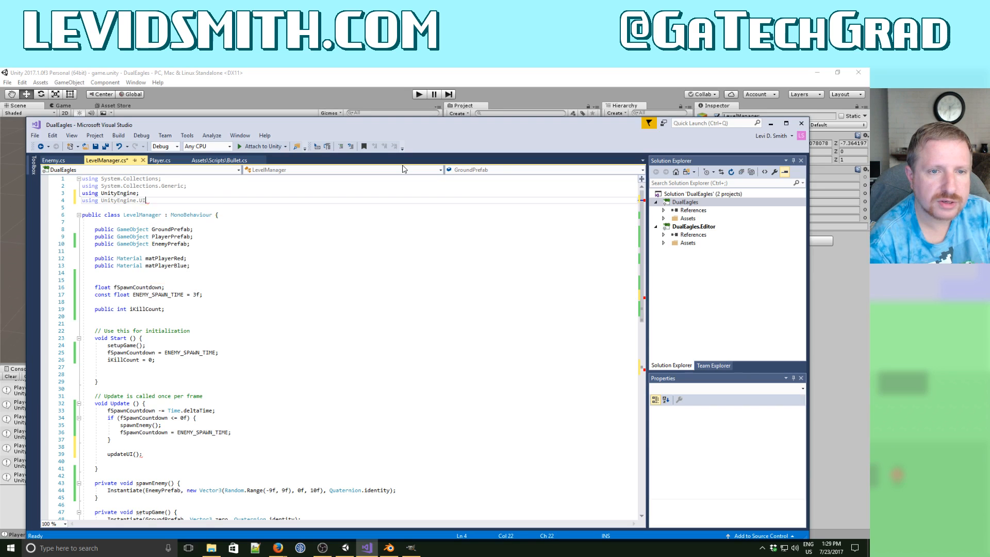
Complete the KillsTextValue lookup as GetComponent<Text>(); and assign it to a new variable Text t.
key("ctrl+minus")
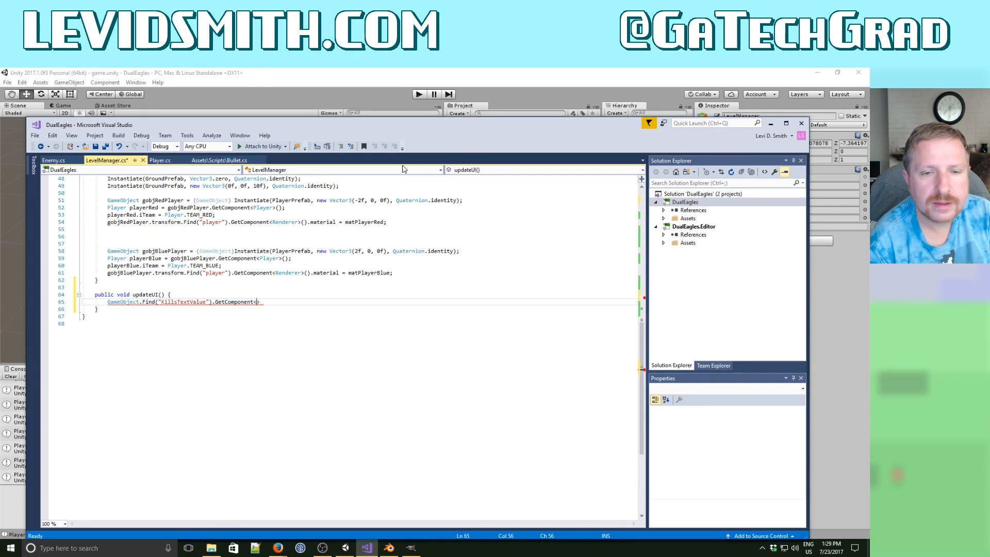
type("ext>(")
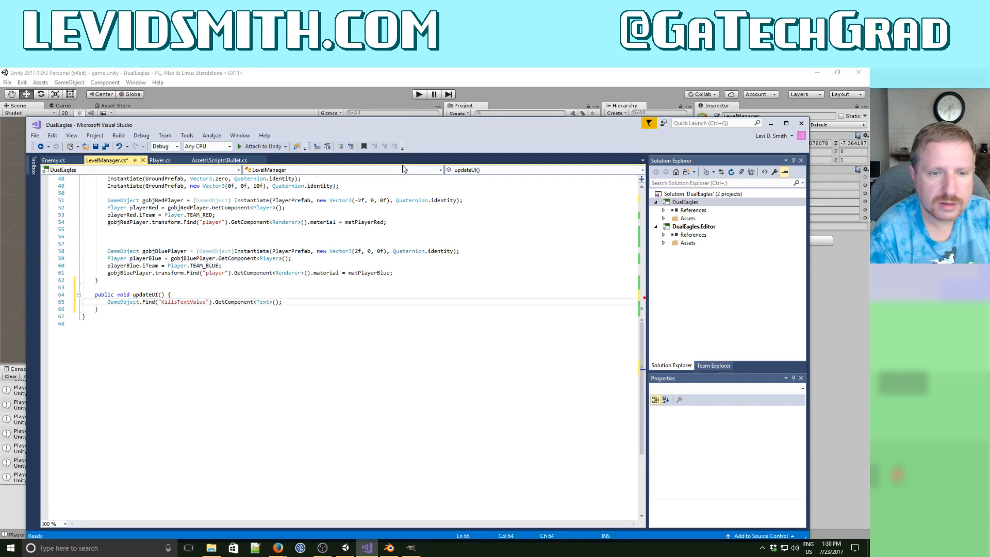
type("Text t")
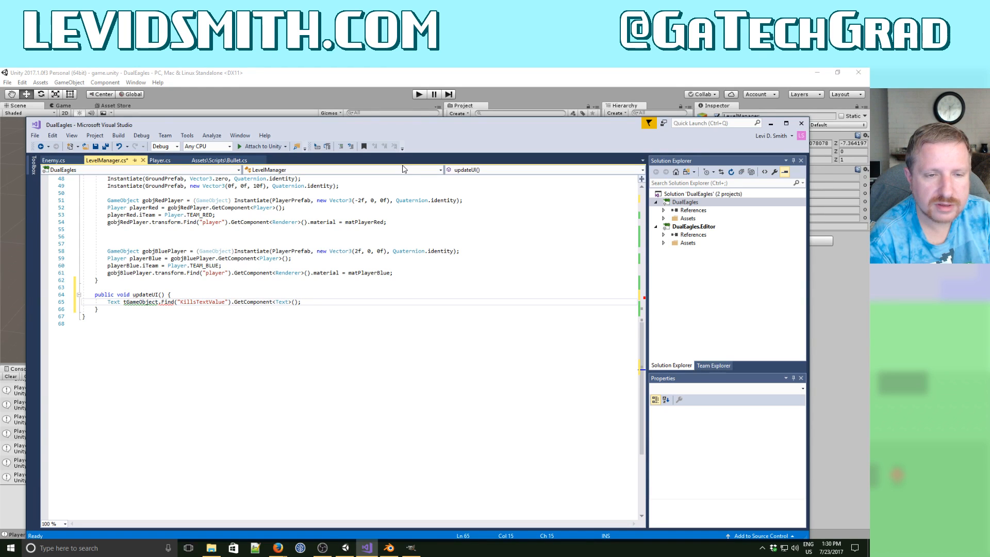
type(" =")
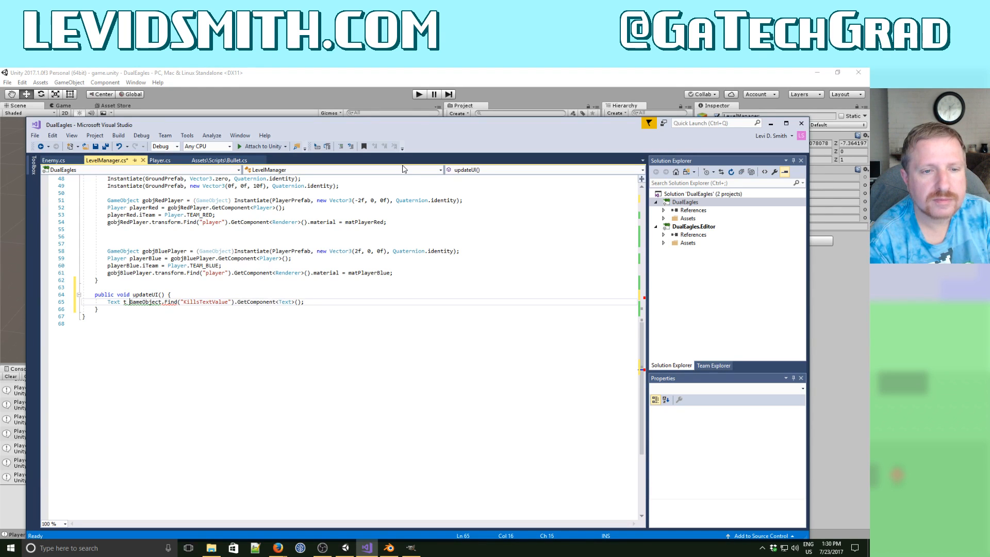
key("End")
key("Return")
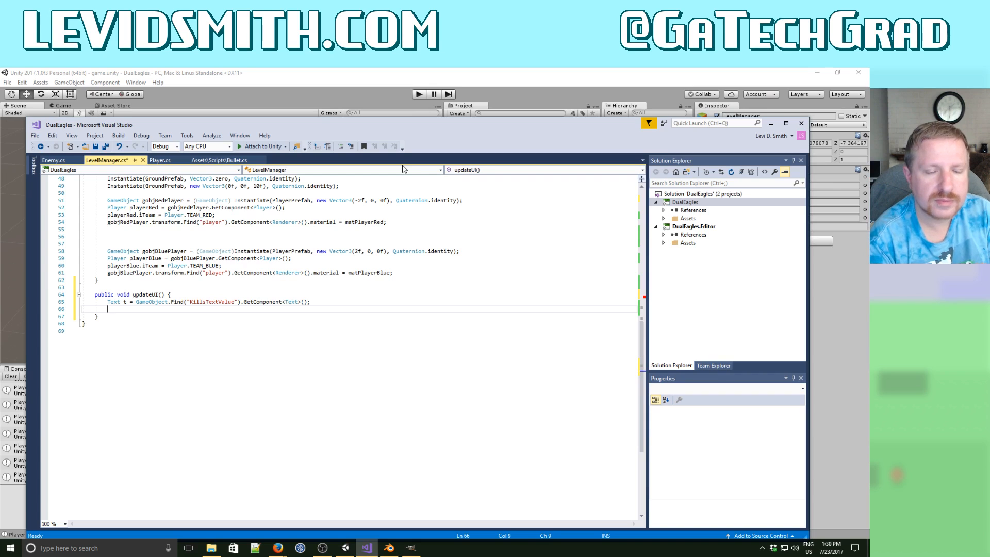
Below the lookup in updateUI(), add the assignment t.text = string(iKillCount);.
type("t.")
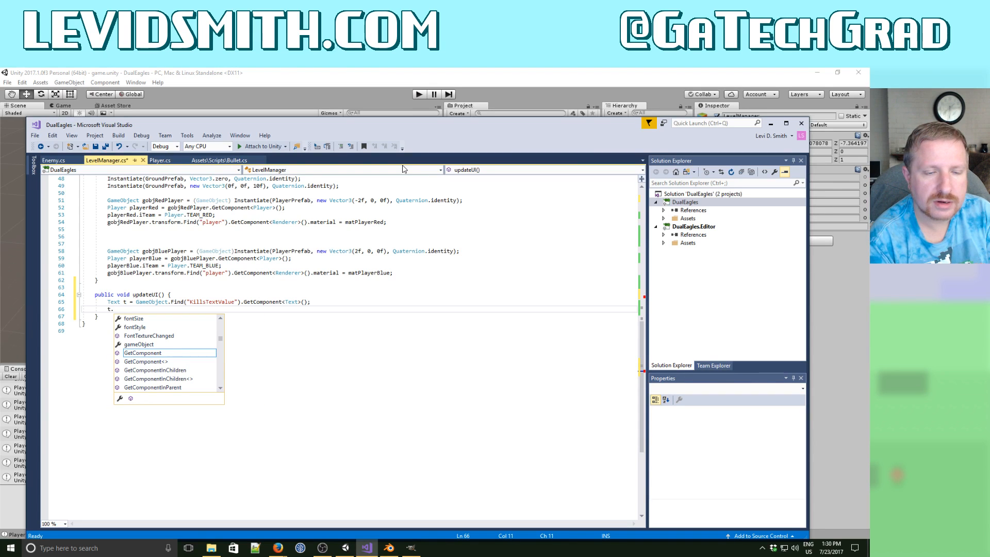
type("text")
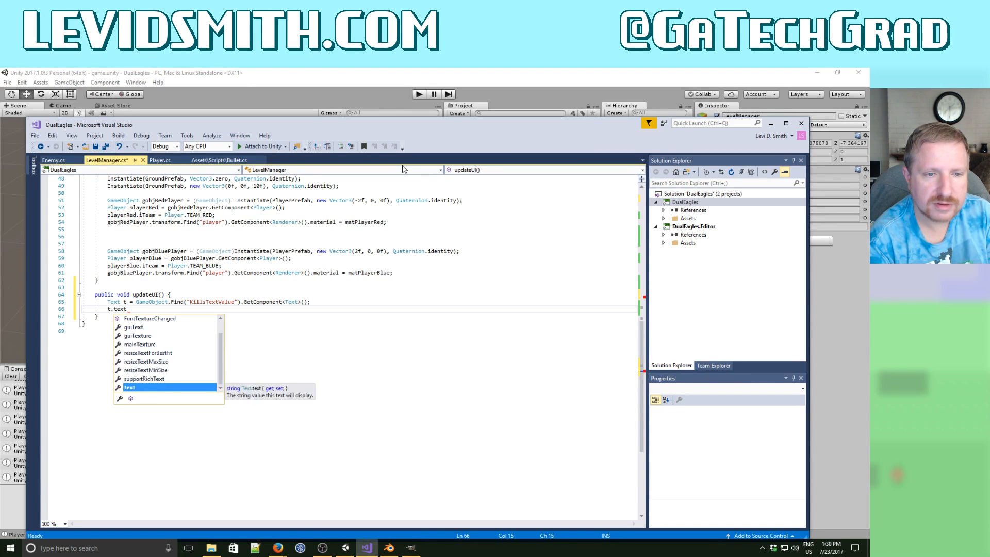
type(" =")
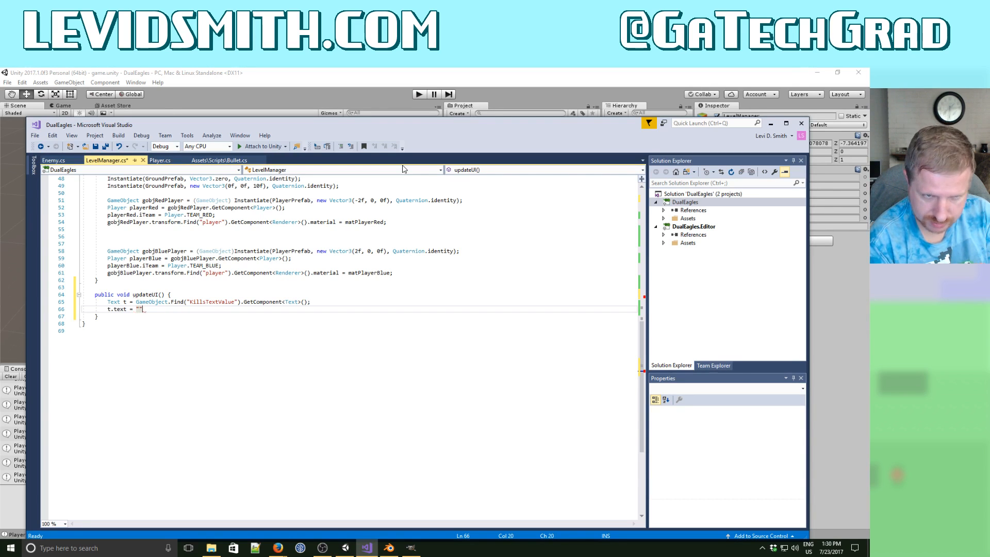
type("string")
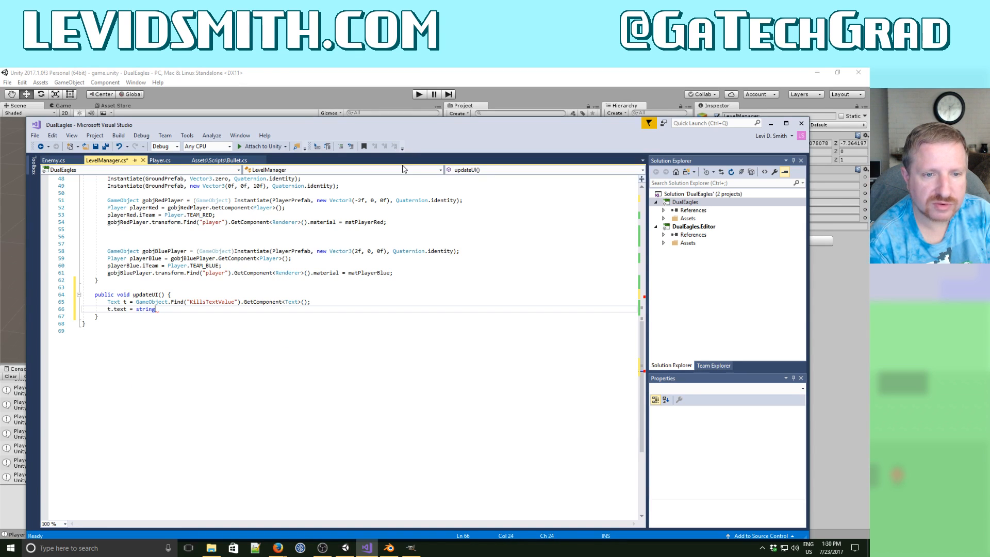
type("(")
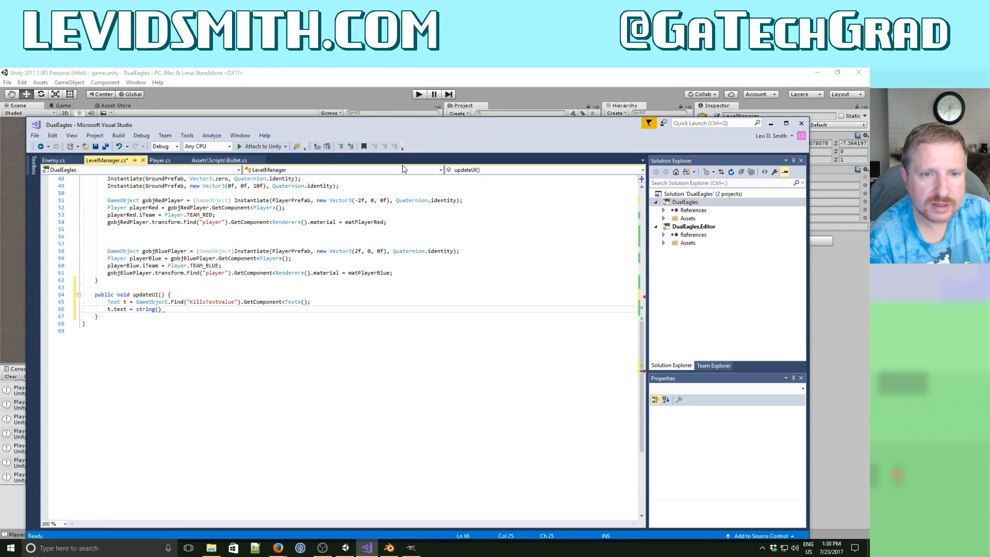
type("iKill")
key("Tab")
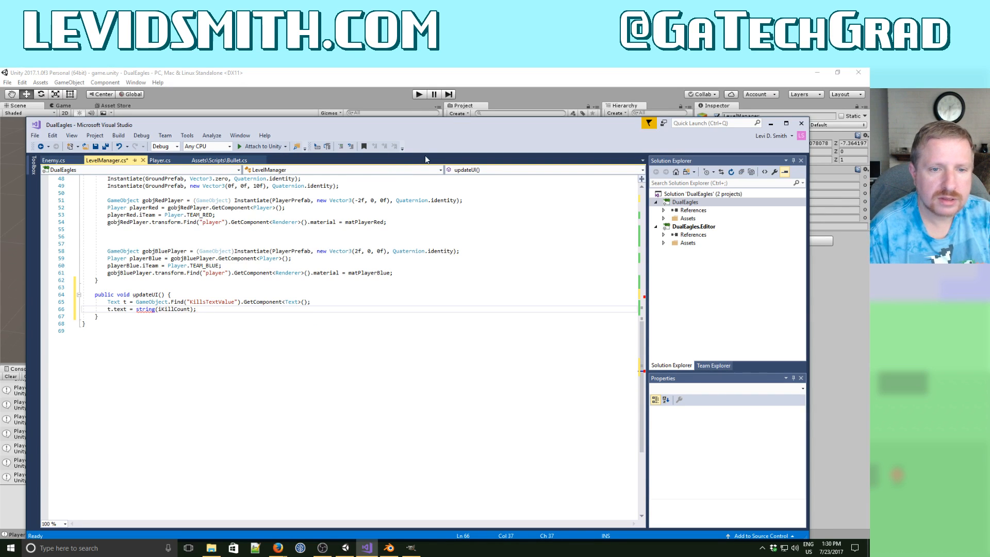
In updateUI(), replace the string() conversion so the assignment reads t.text = iKillCount.ToString();.
left_click(258, 243)
left_click(202, 302)
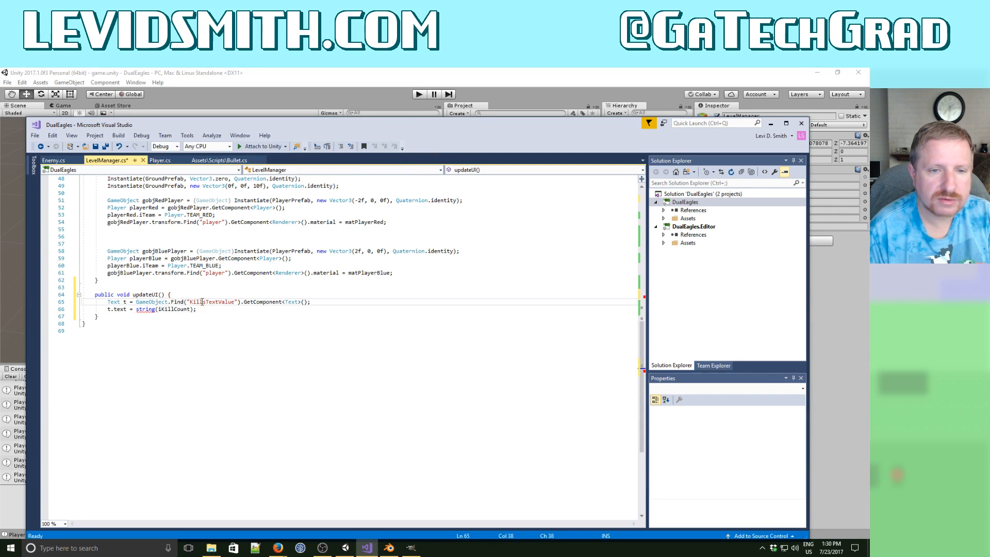
left_click(159, 309)
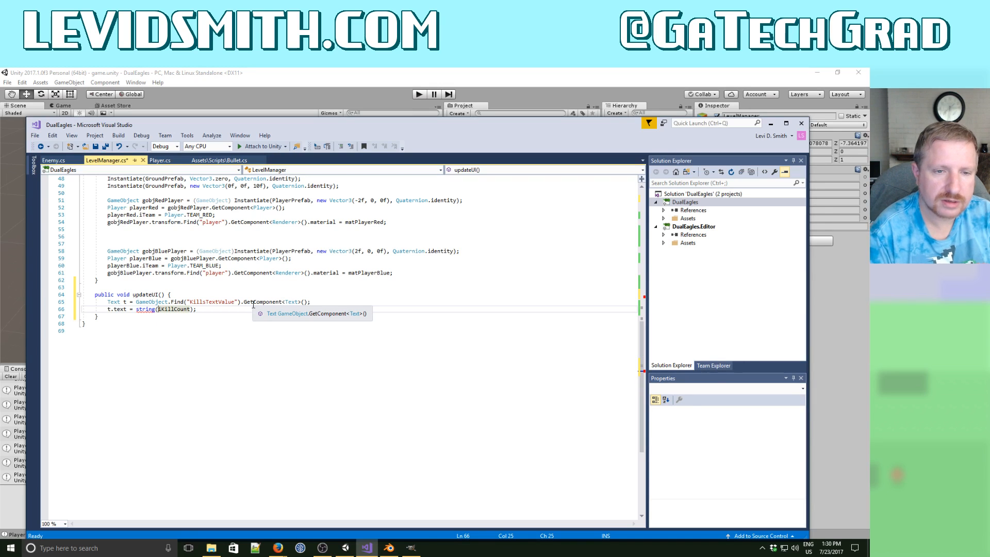
key("Left")
key("Left")
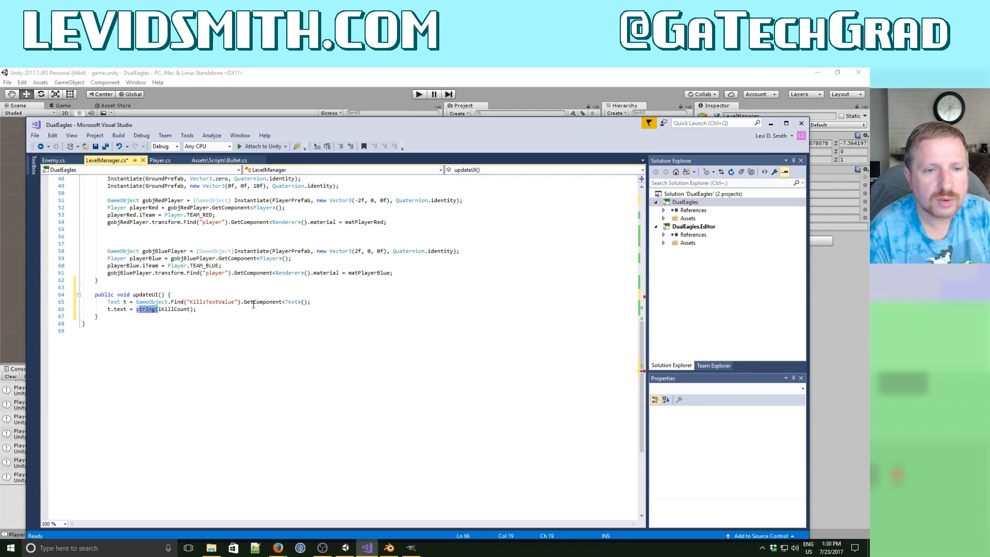
key("Delete")
key("End")
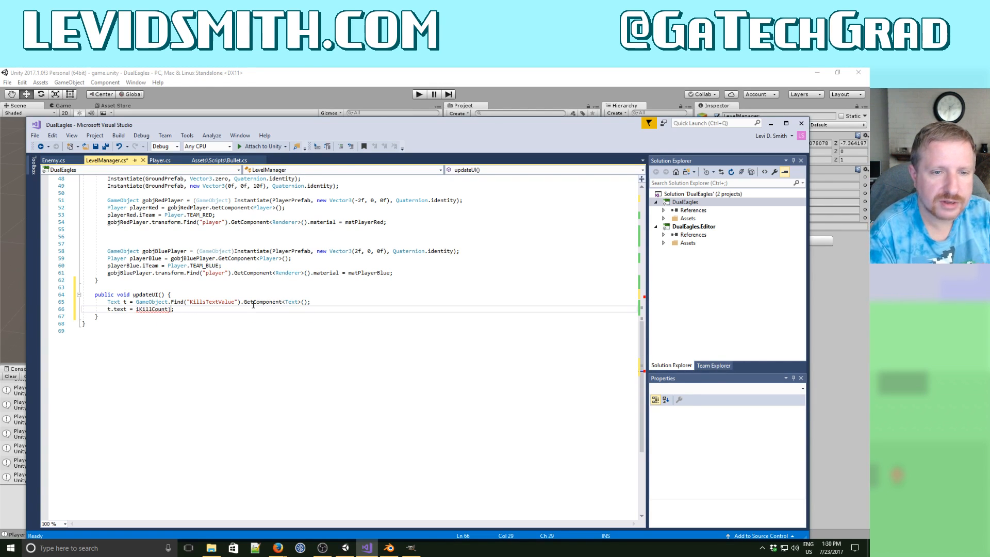
type(".ToString(")
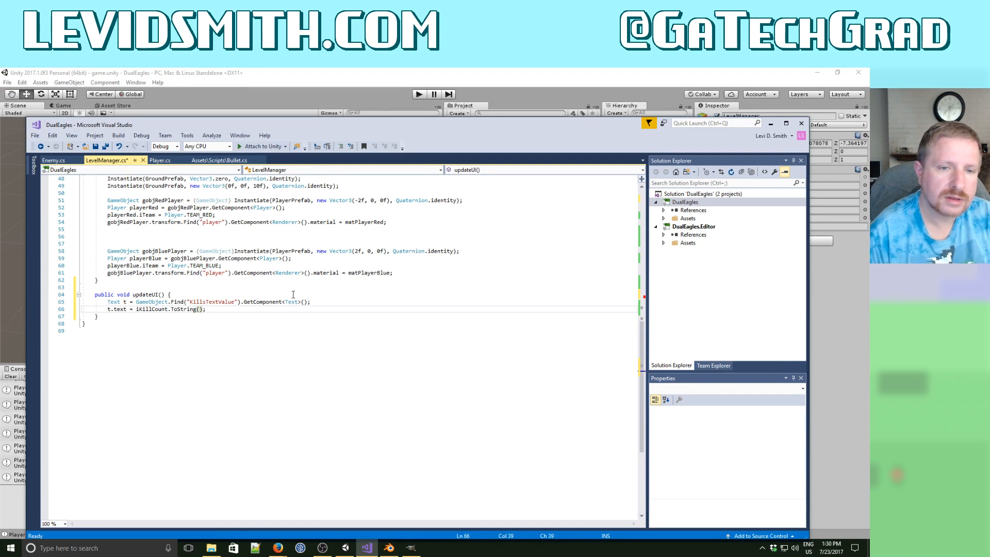
Save all the script changes, switch to Unity and try to run the game in play mode.
left_click(271, 272)
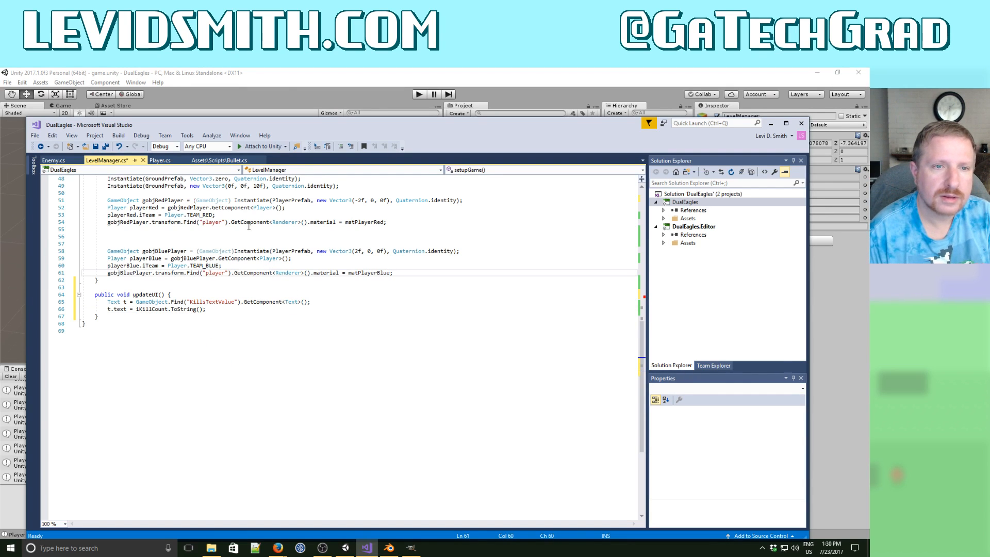
left_click(106, 147)
left_click(279, 91)
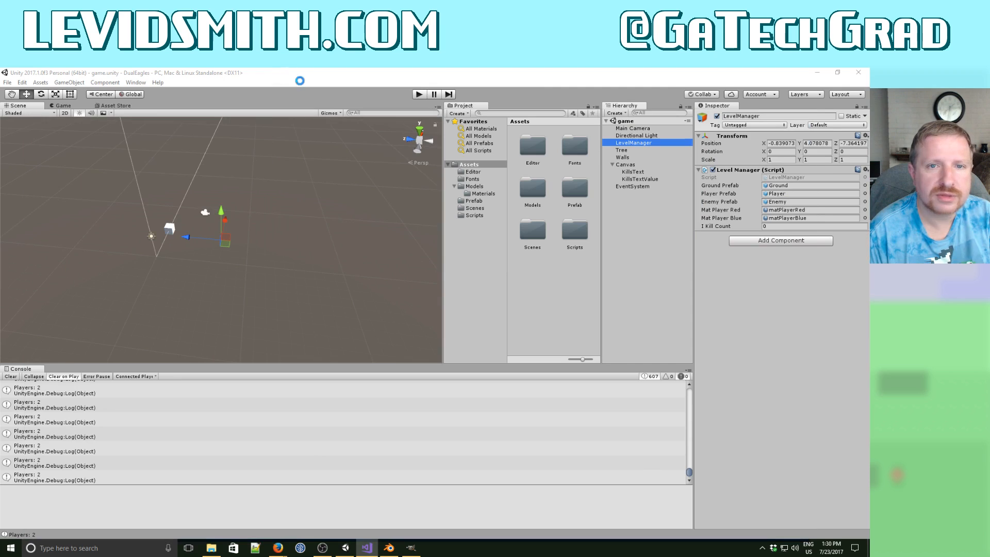
left_click(418, 94)
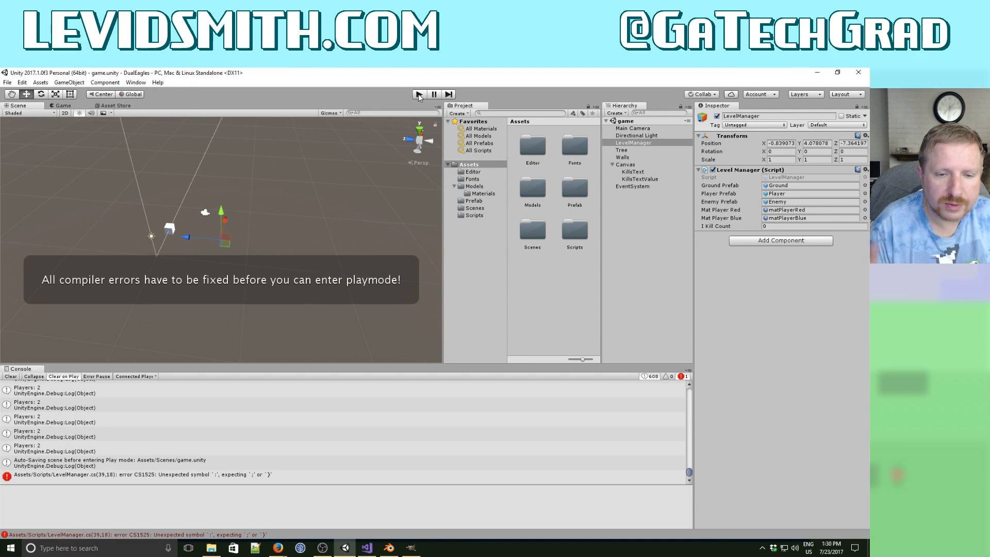
Examine the LevelManager.cs compiler error in the Unity console to find the faulty line.
left_click(366, 548)
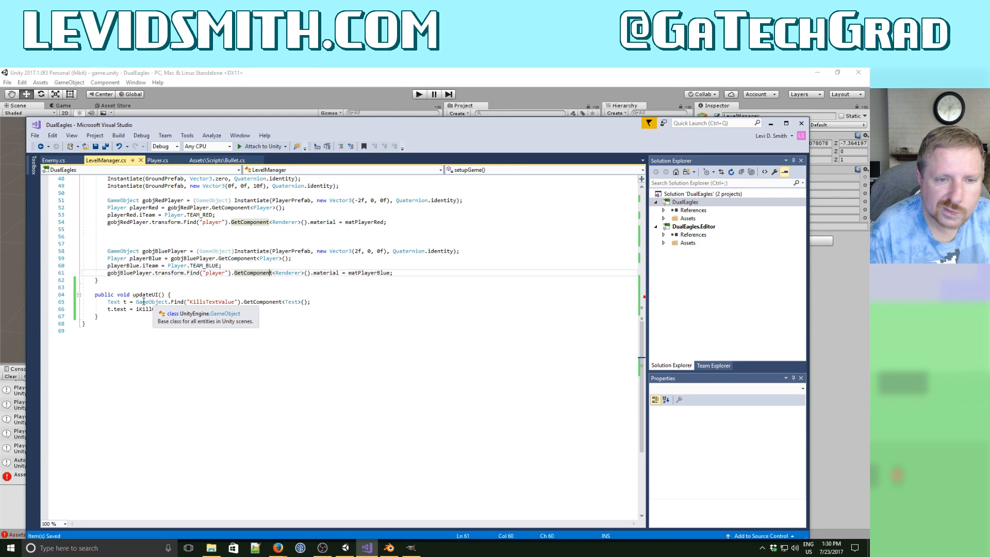
left_click(19, 461)
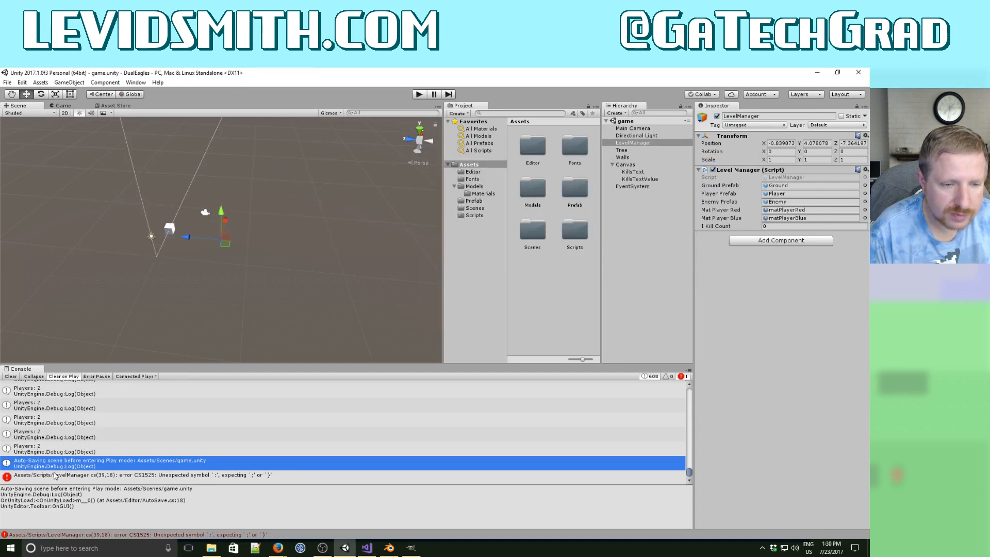
left_click(149, 475)
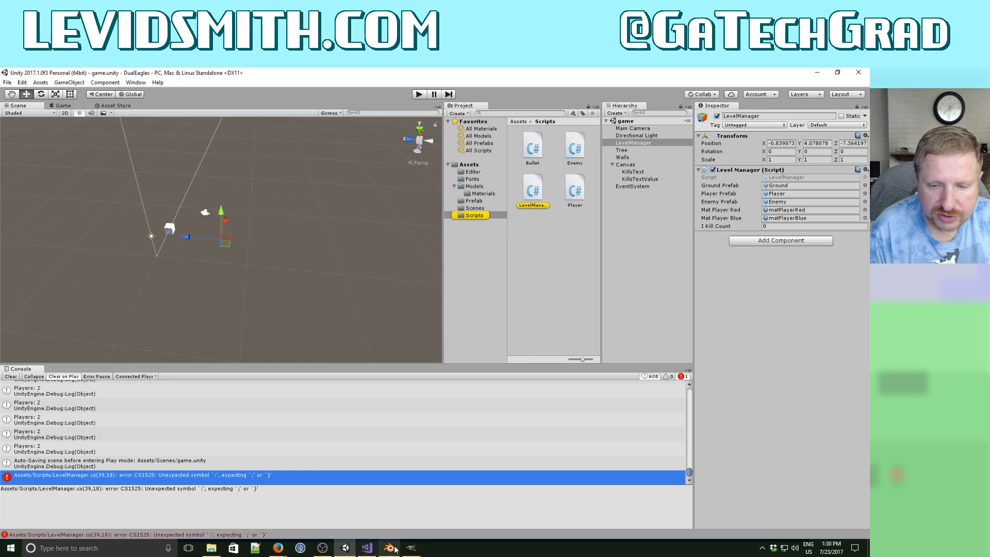
Back in Visual Studio, correct the ending of the updateUI() call in Update() to a semicolon.
left_click(366, 548)
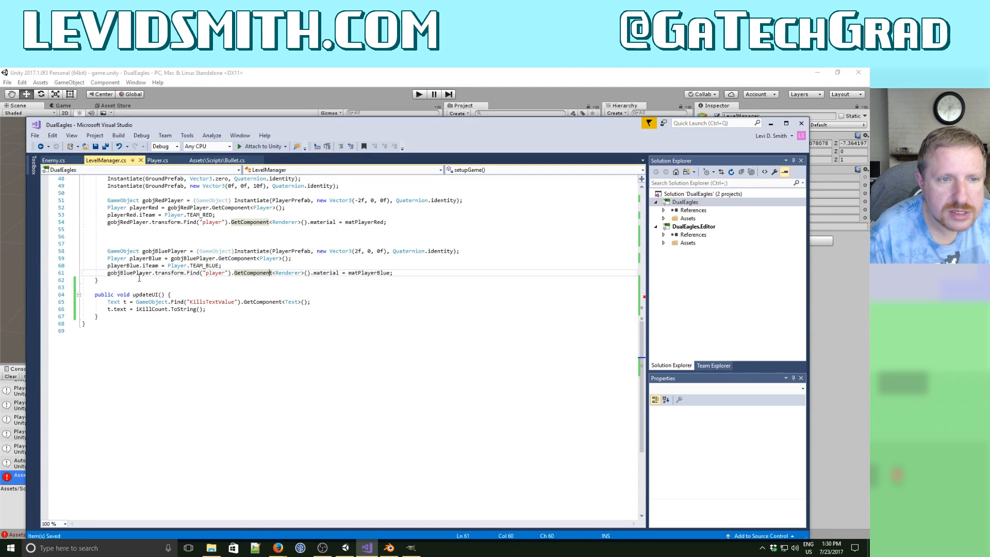
scroll(139, 278, "up", 4)
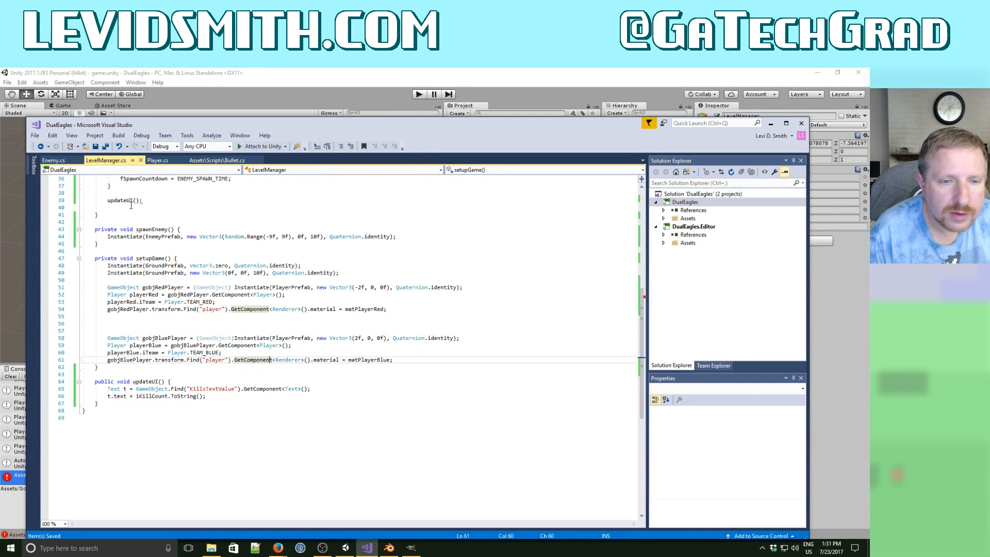
left_click(141, 381)
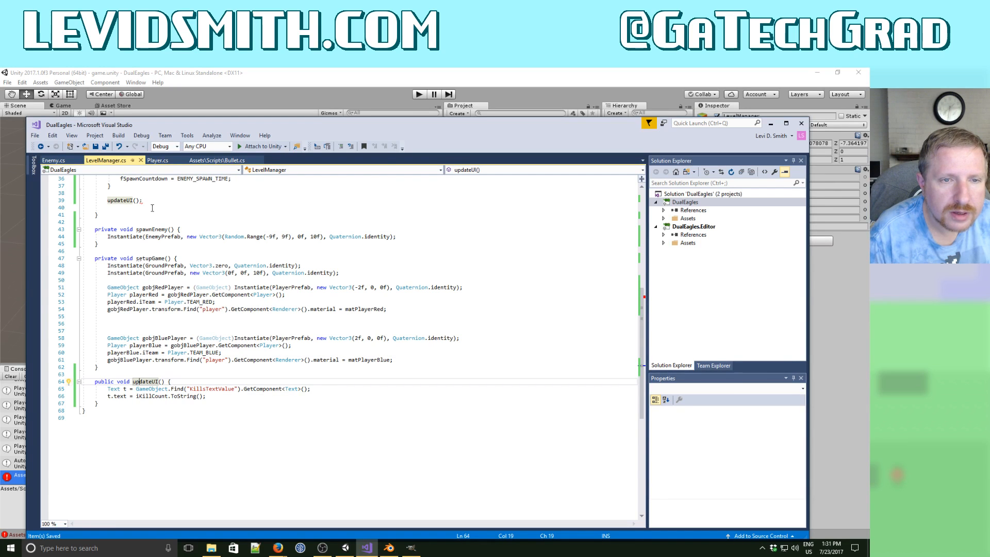
left_click(178, 198)
key("BackSpace")
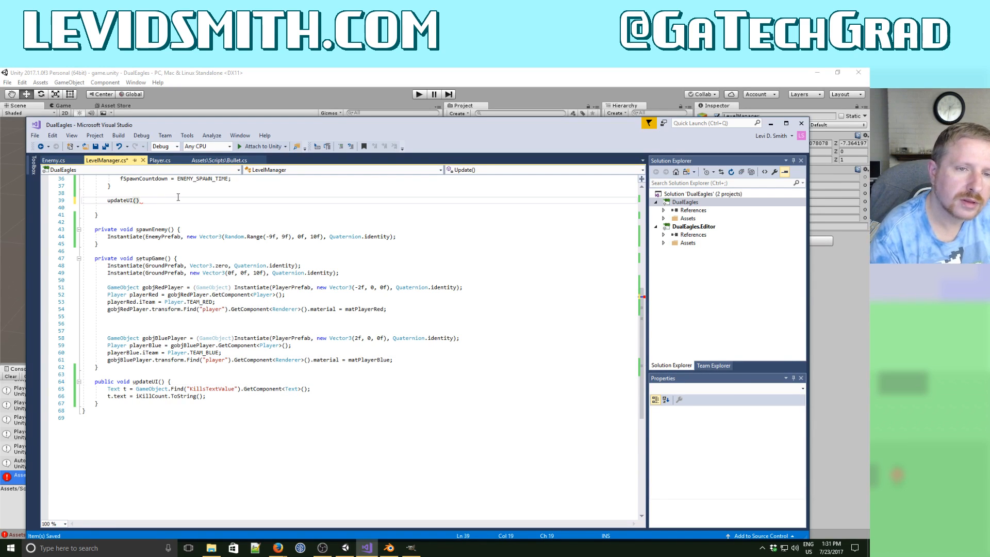
type(";")
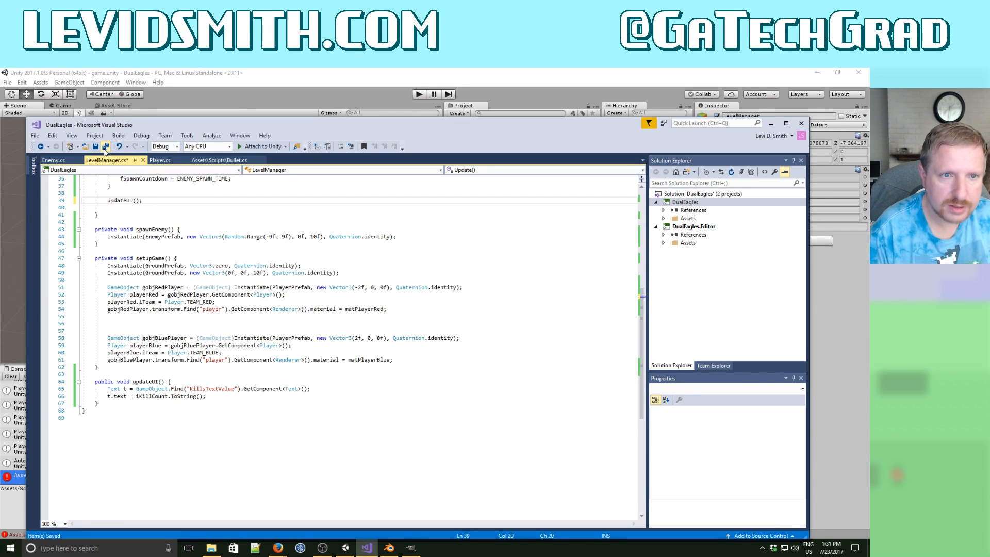
Save all files, play-test the kill counter in Unity and stop play mode.
left_click(105, 148)
left_click(347, 79)
left_click(417, 96)
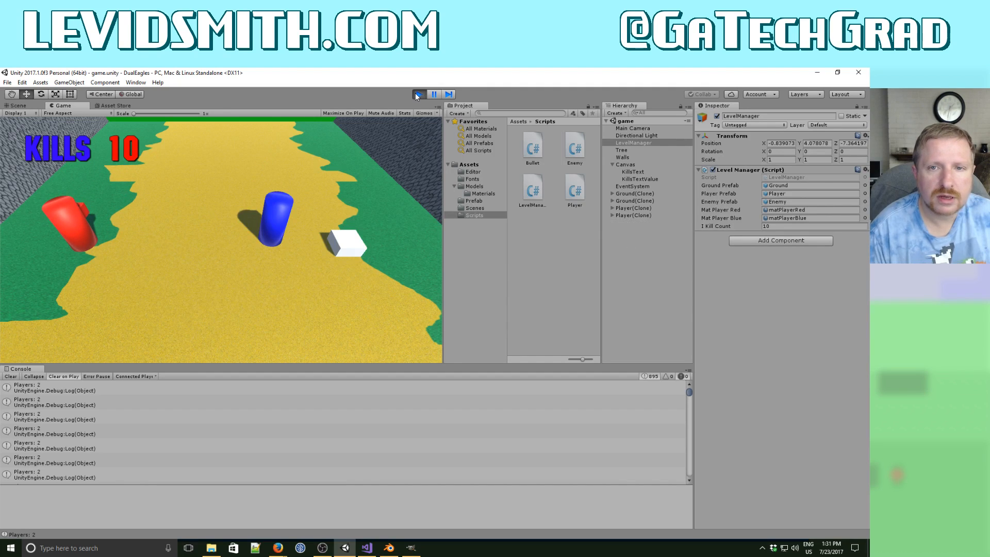
left_click(417, 94)
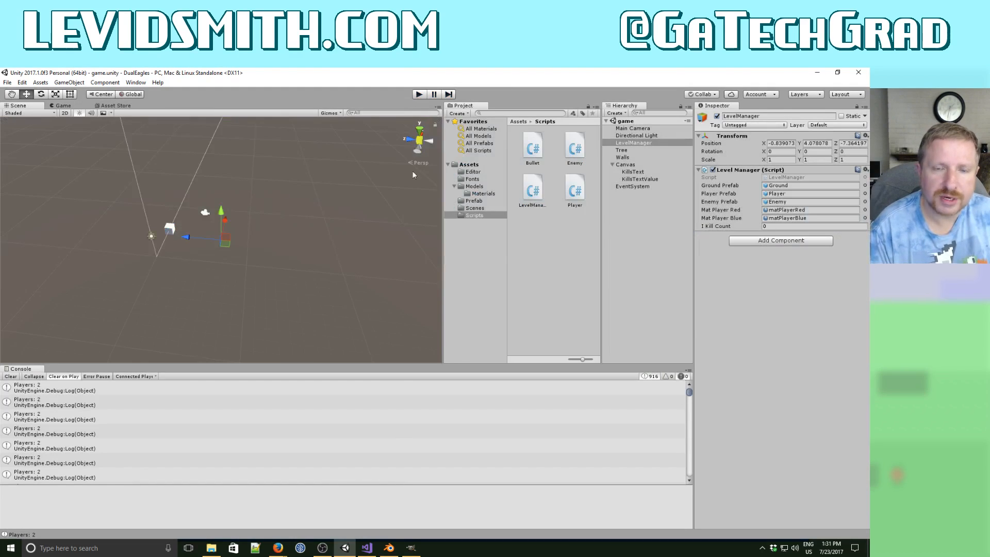
In Visual Studio, append - iKillCount to ENEMY_SPAWN_TIME in the fSpawnCountdown assignment inside LevelManager's Update().
left_click(367, 546)
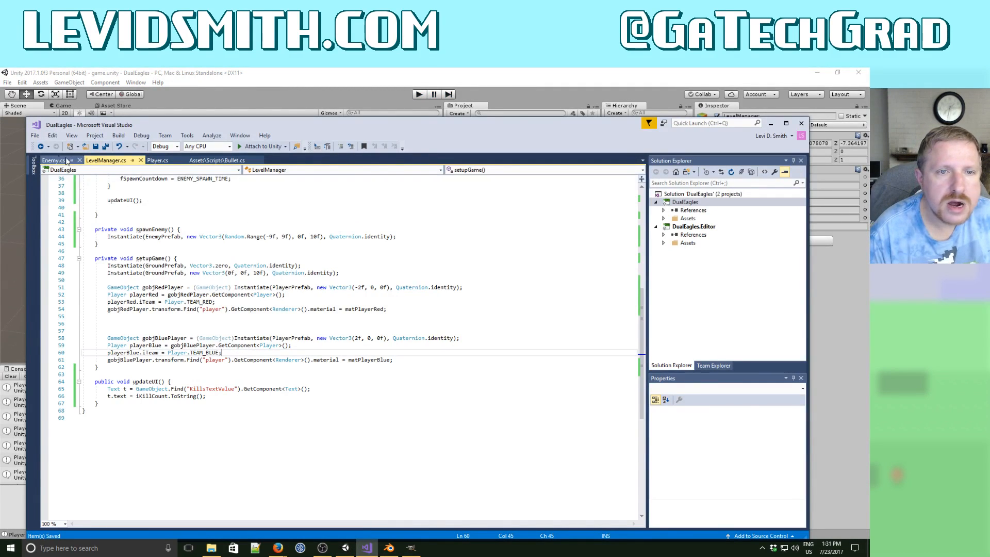
left_click(158, 276)
scroll(158, 273, "up", 10)
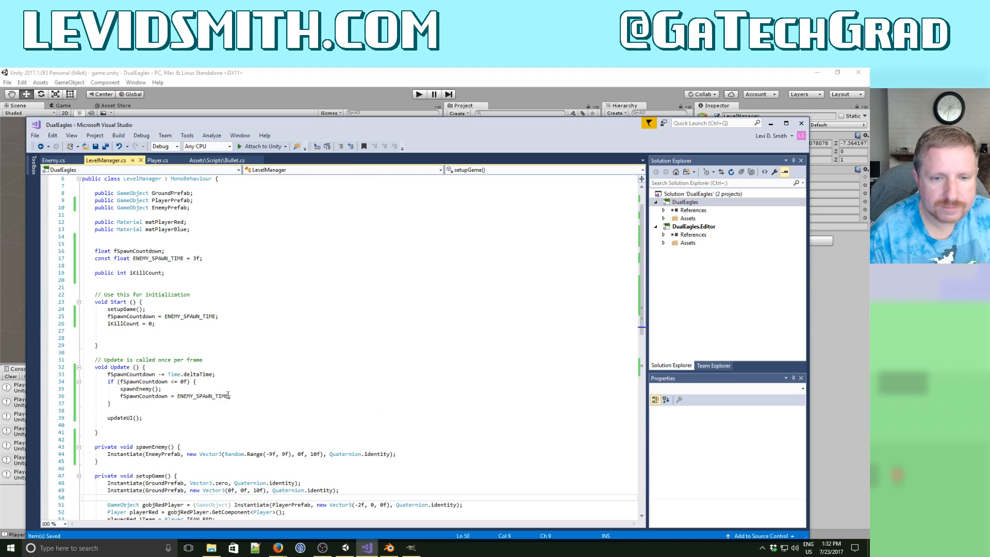
left_click(254, 396)
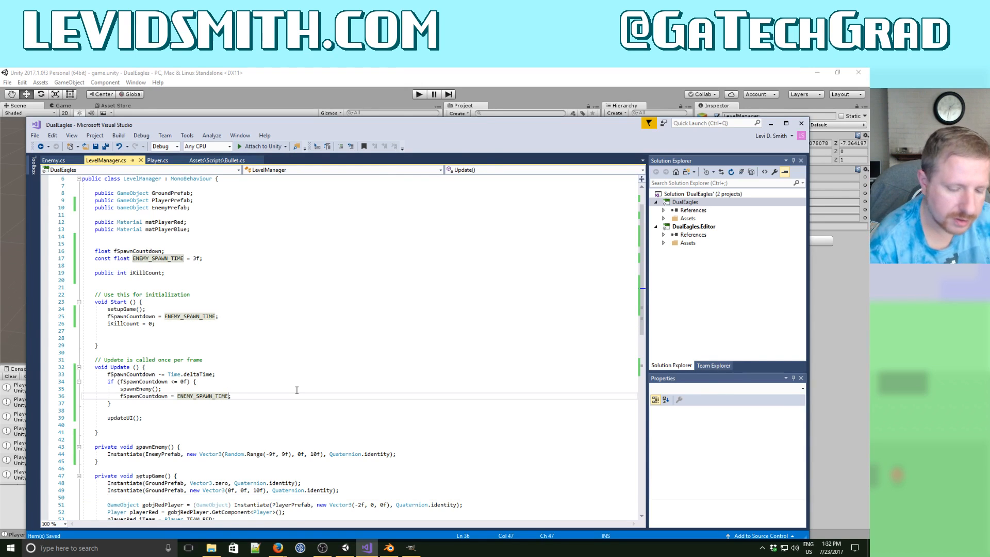
type("-")
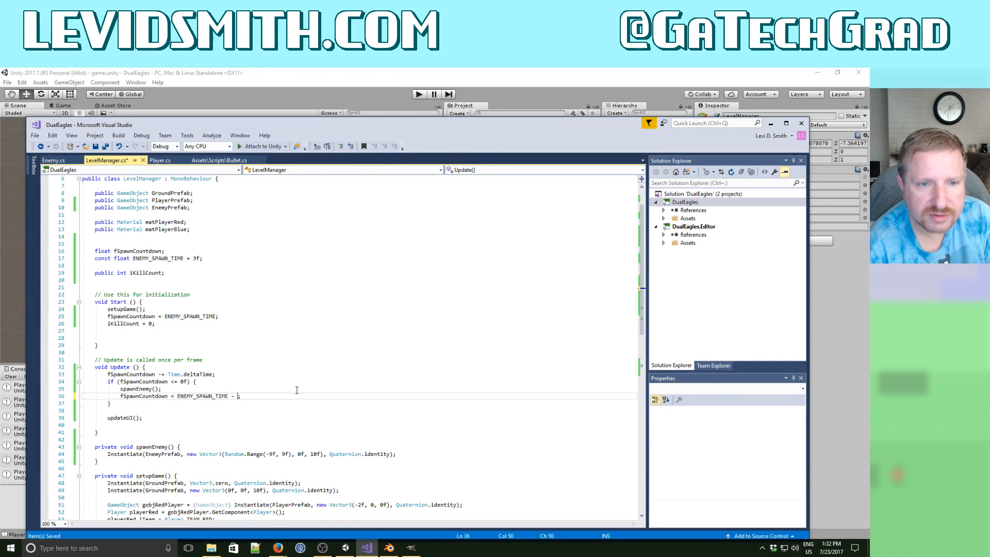
type(" iKillCount")
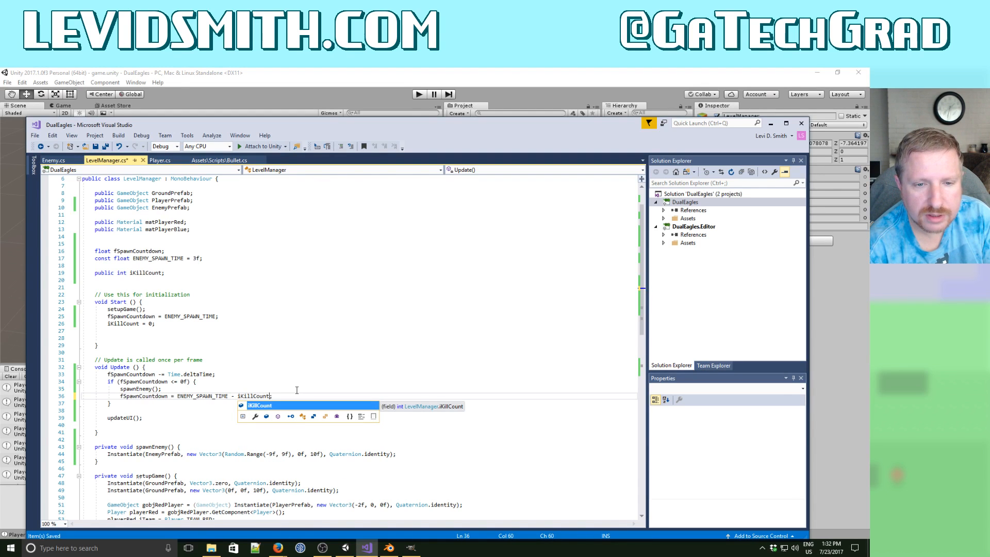
Turn the subtracted term into (iKillCount * 0.1f), save all files and remove the stray space before the closing parenthesis.
key("Left")
key("Left")
key("Left")
key("Left")
key("Left")
key("Left")
key("Left")
key("Left")
key("Left")
key("Left")
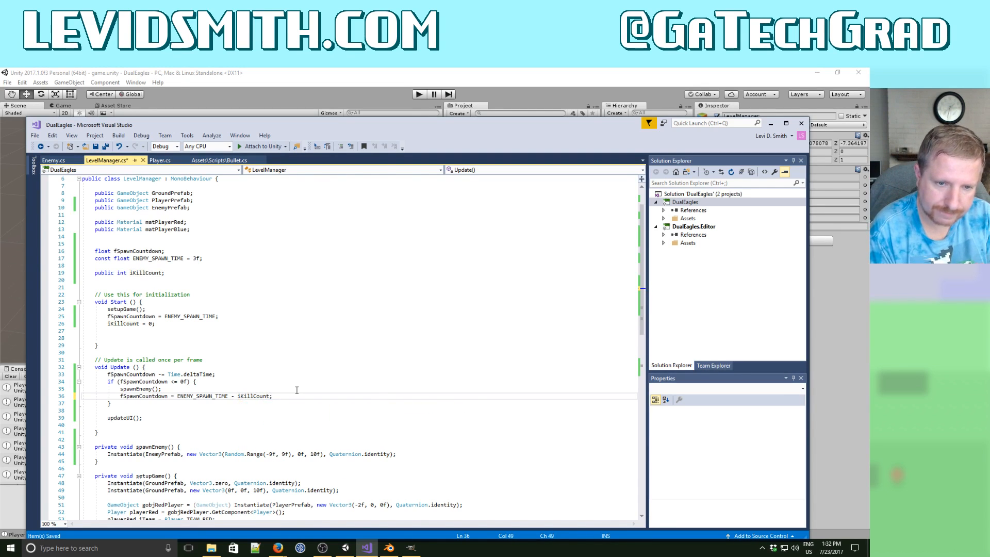
key("Right")
type("(")
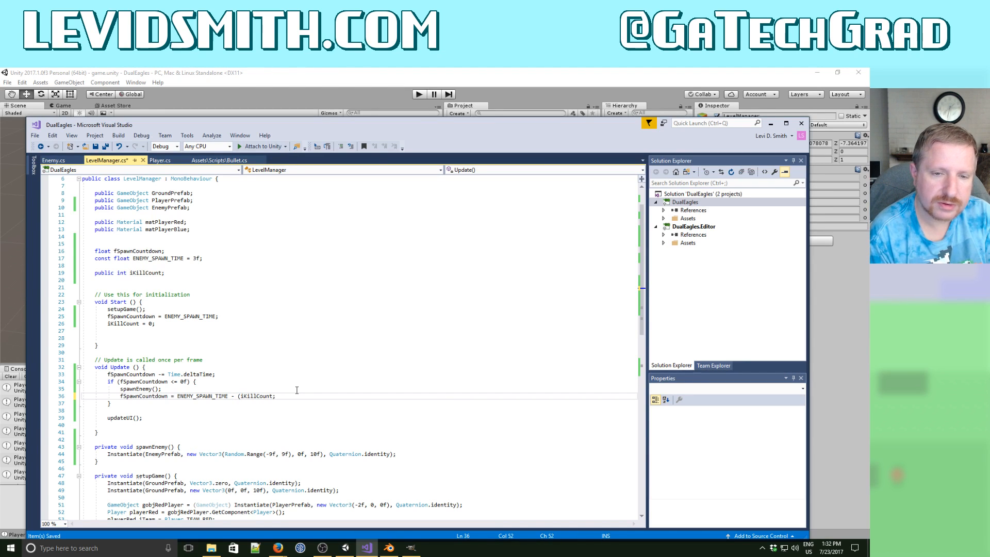
key("Right")
key("Right")
key("Right")
key("Right")
key("Right")
key("Right")
key("Right")
key("Right")
key("Right")
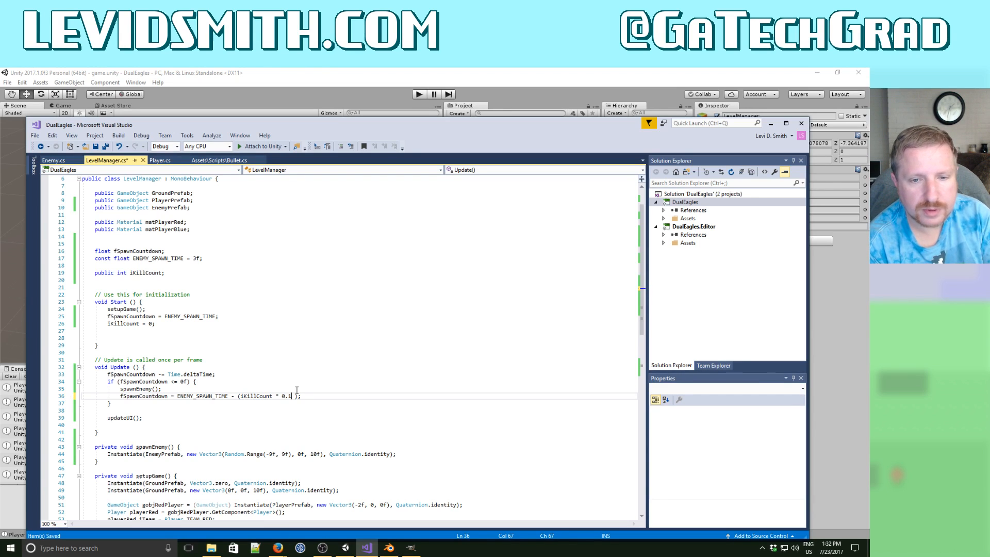
left_click(105, 147)
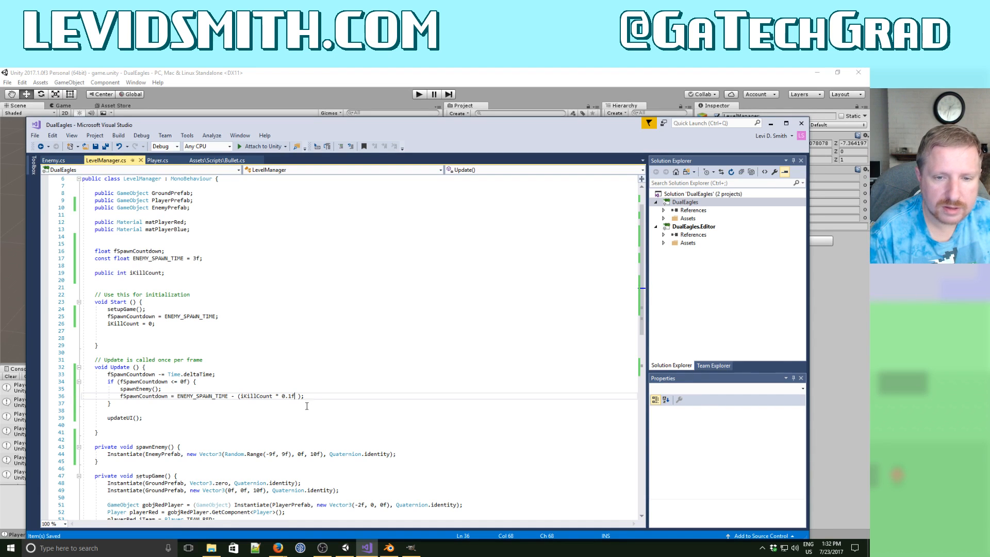
key("Delete")
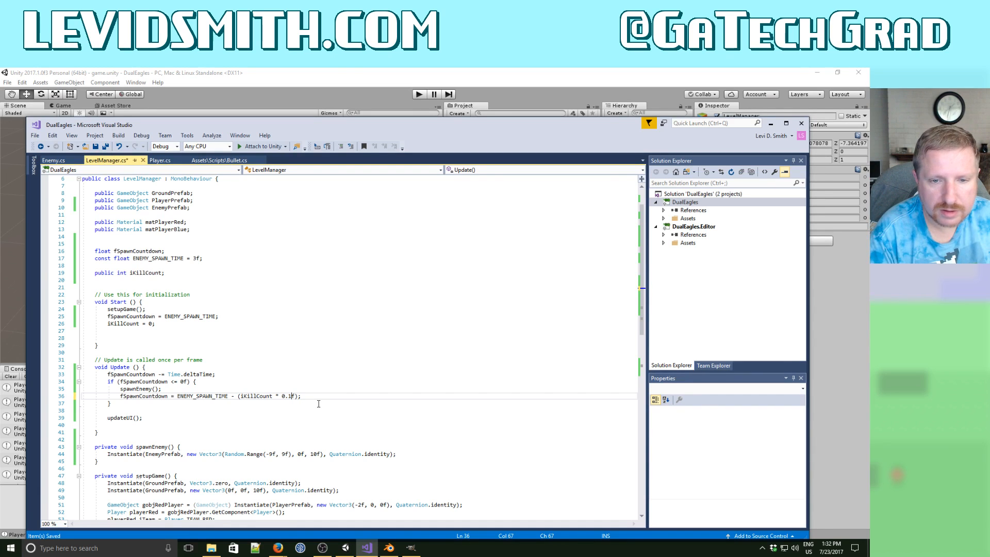
In LevelManager's Update(), wrap the expression assigned to fSpawnCountdown in Mathf.Clamp with a minimum of 0.5f and a maximum of 3f.
key("Left")
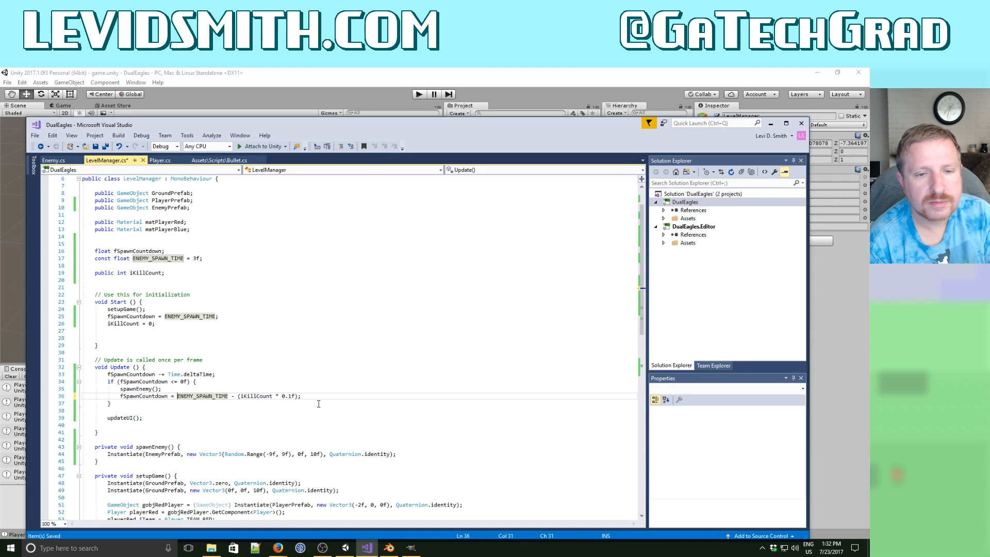
type("Math")
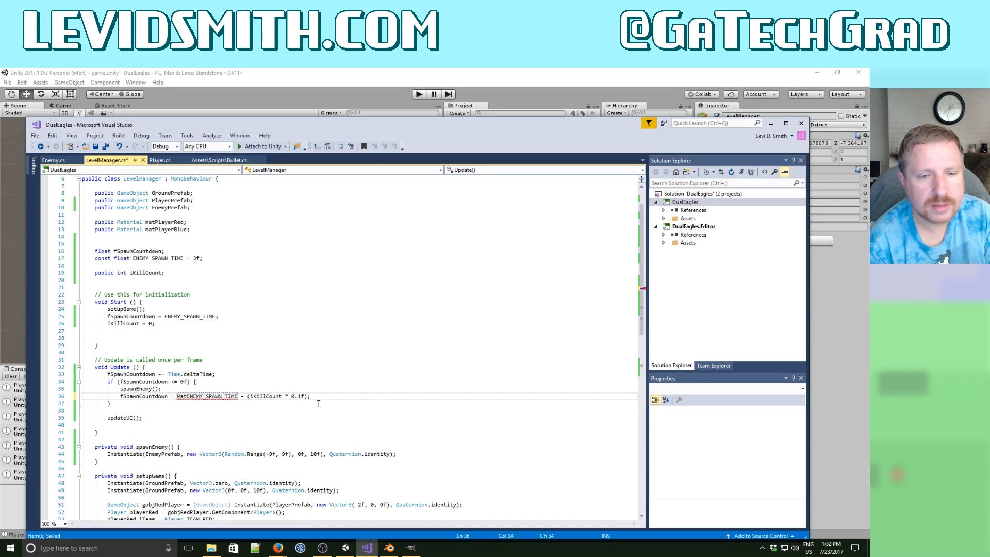
type("f.")
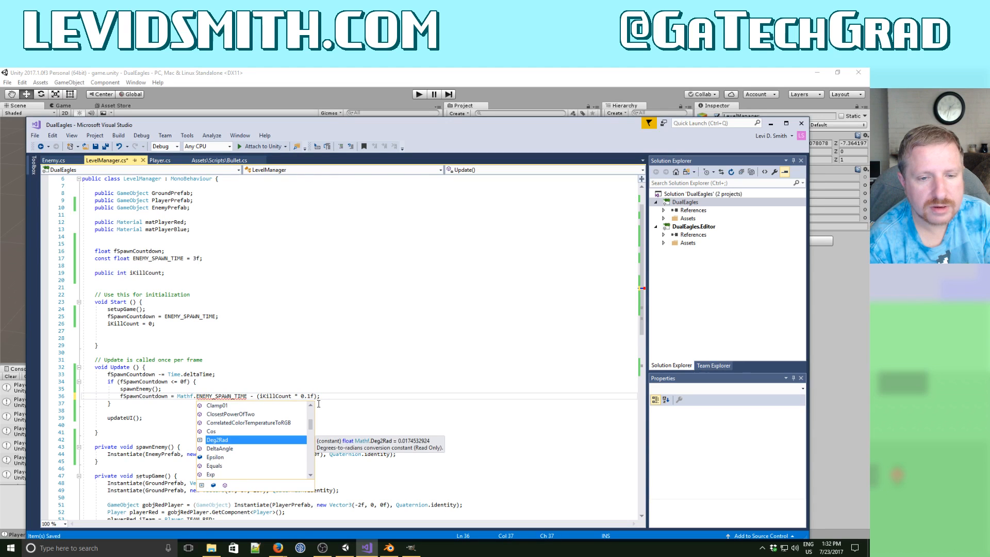
type("cl")
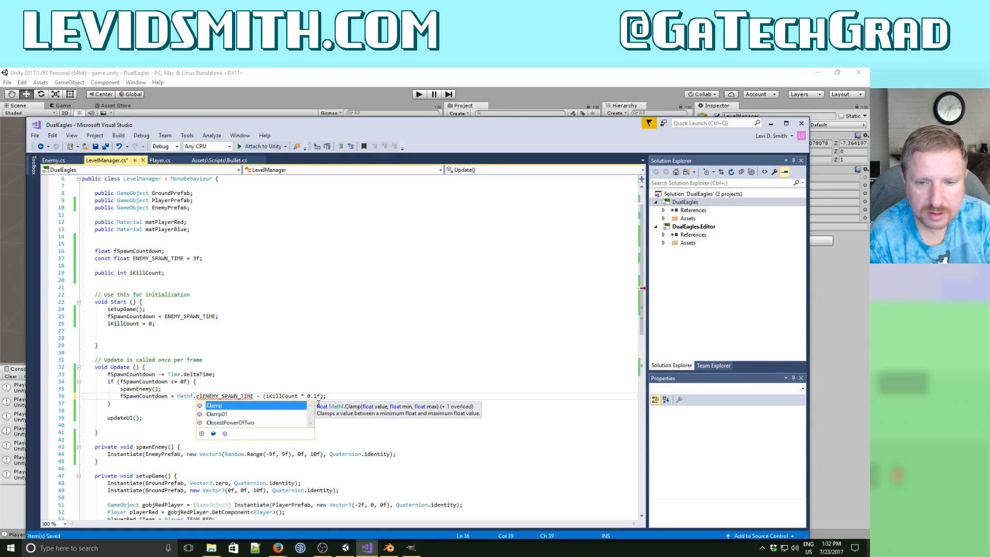
key("Tab")
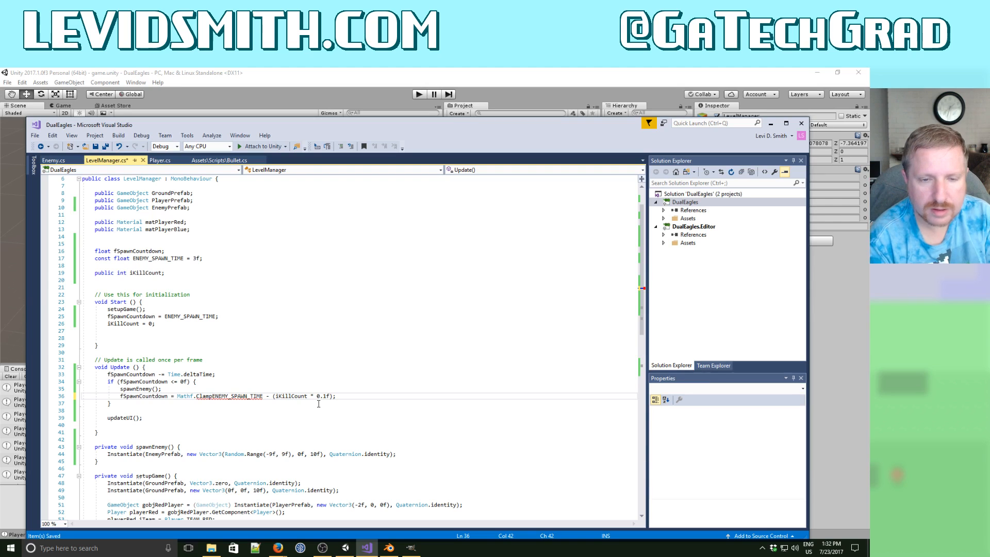
type("(")
key("End")
key("Left")
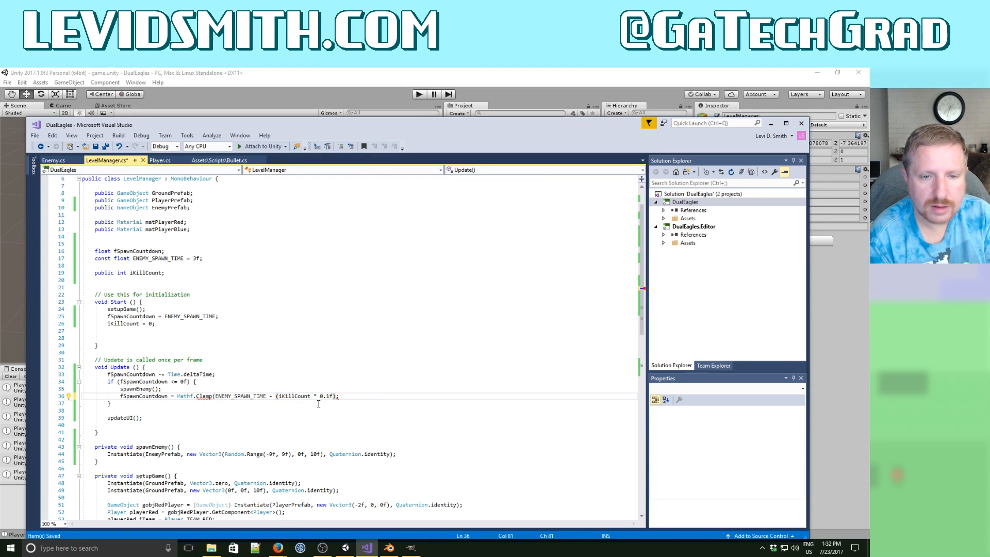
type(", ")
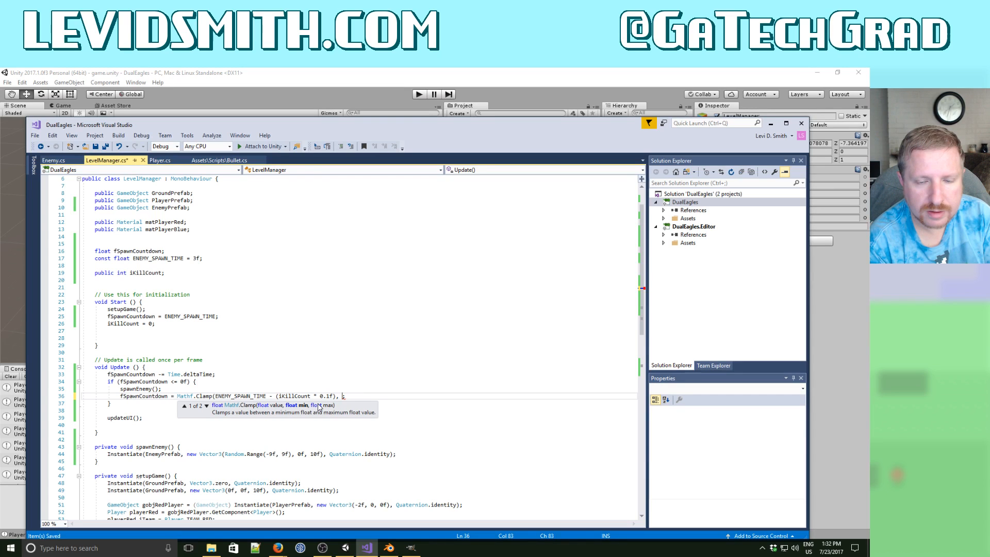
type("0.5f")
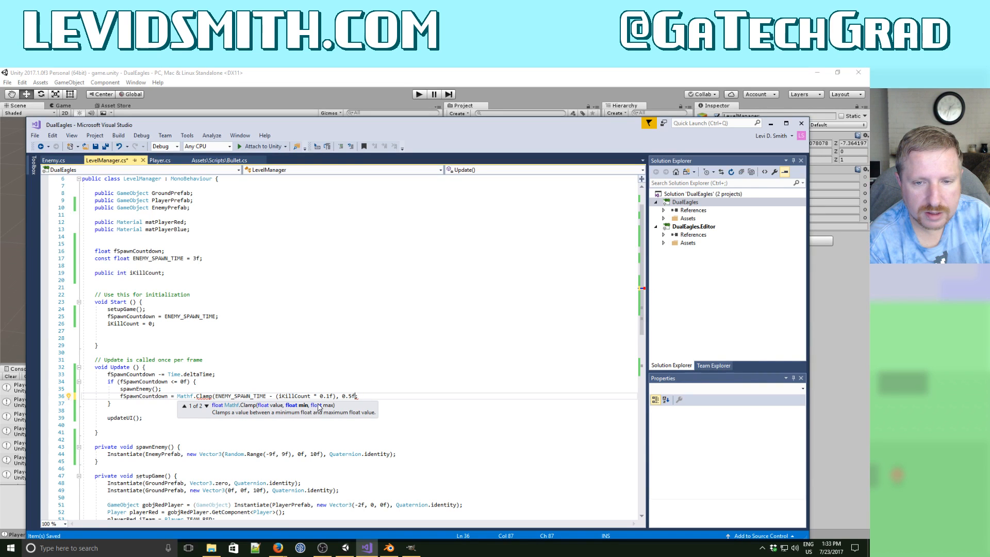
type(", 3f")
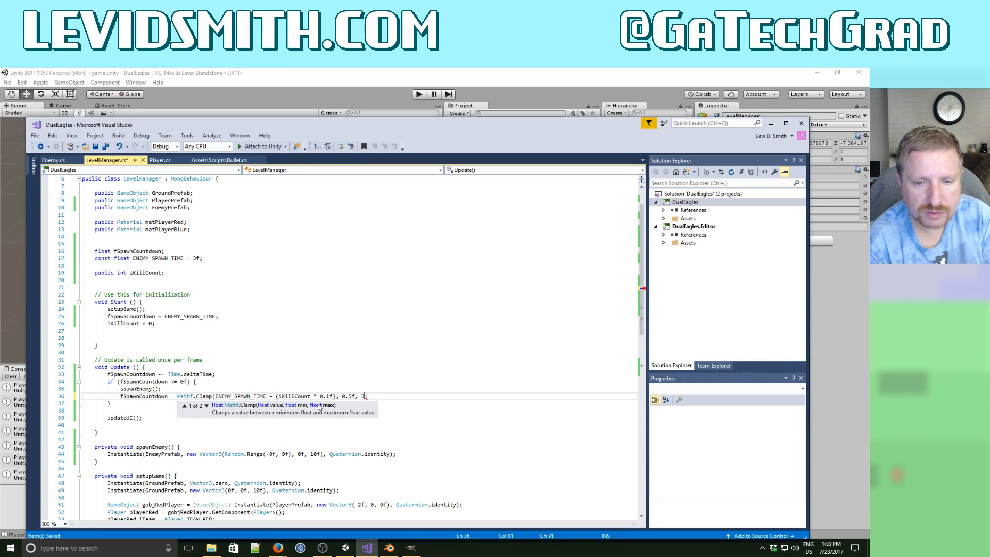
type(")")
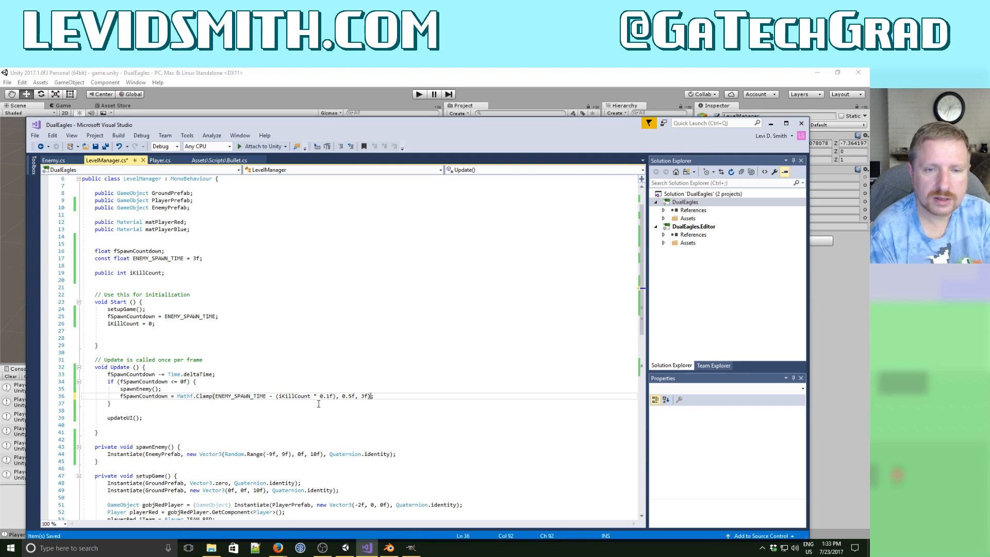
Save all files, play-test the faster enemy spawning in Unity with the game view set to 720p (1280x720), and stop play mode.
left_click(105, 147)
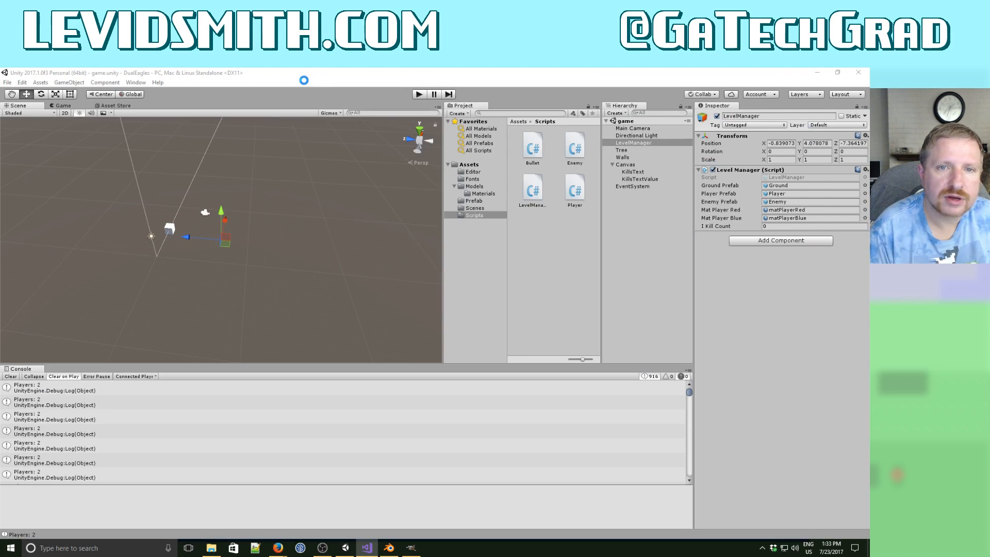
left_click(307, 85)
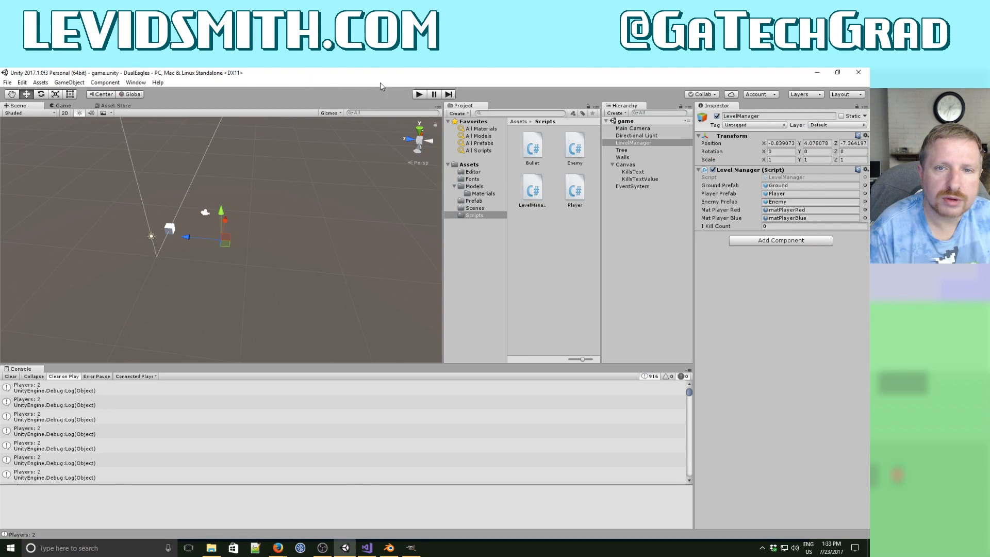
left_click(421, 94)
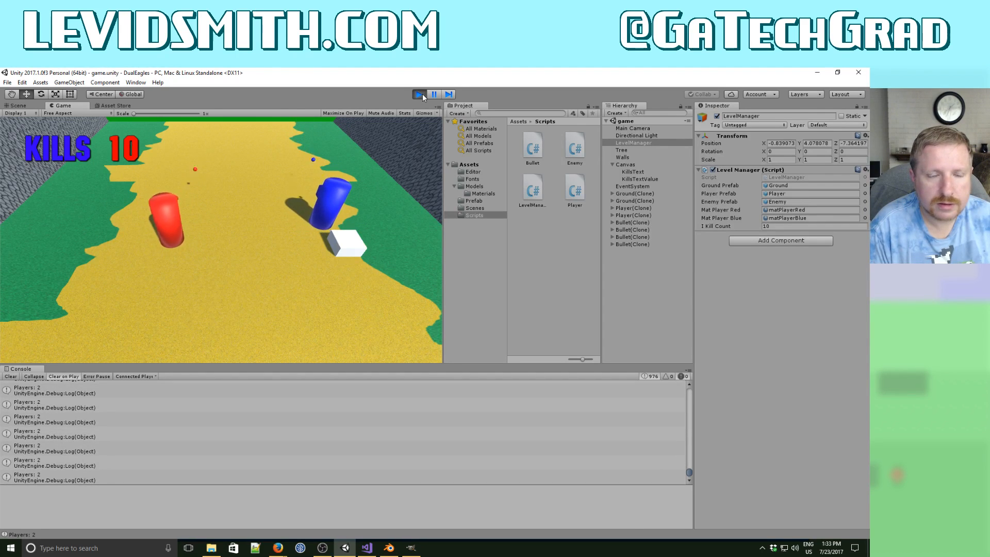
left_click(77, 113)
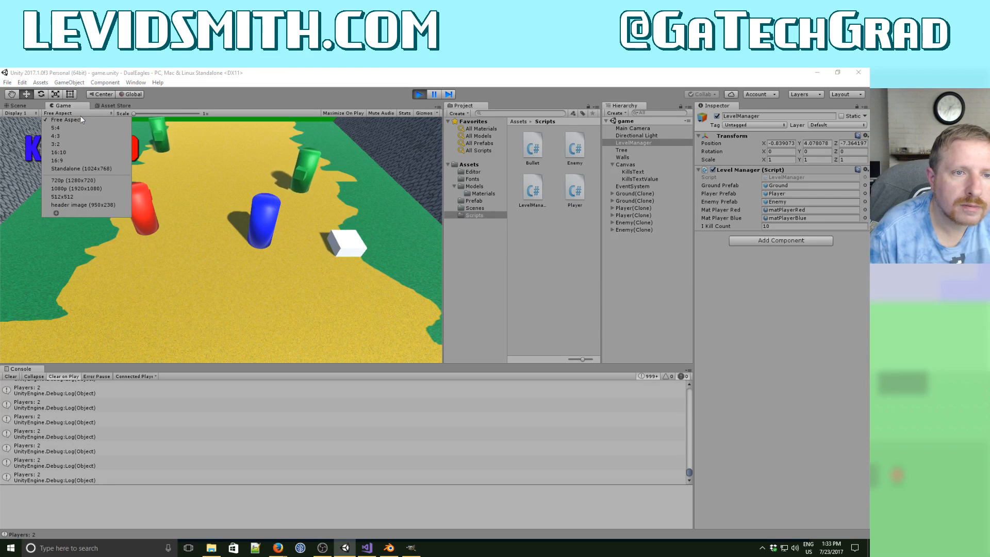
left_click(87, 180)
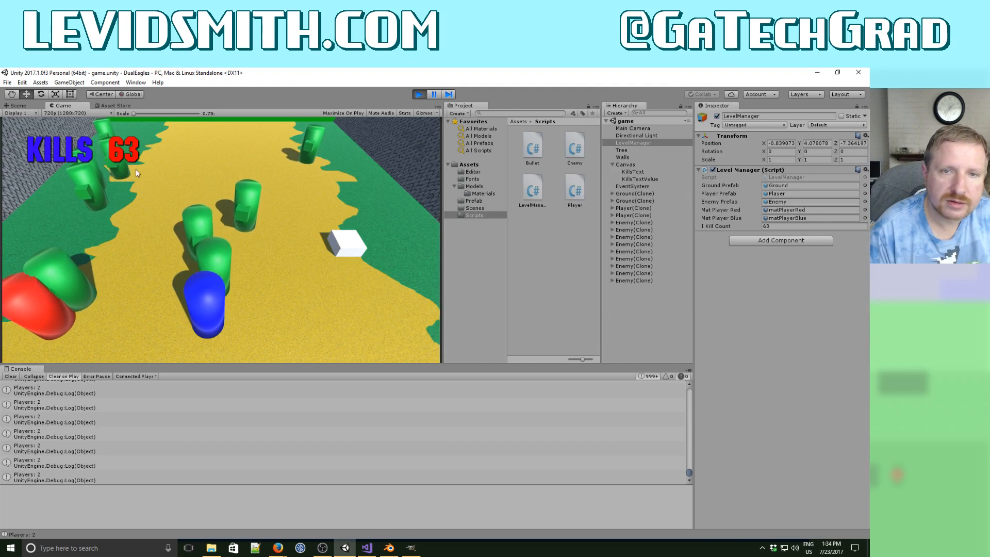
left_click(418, 94)
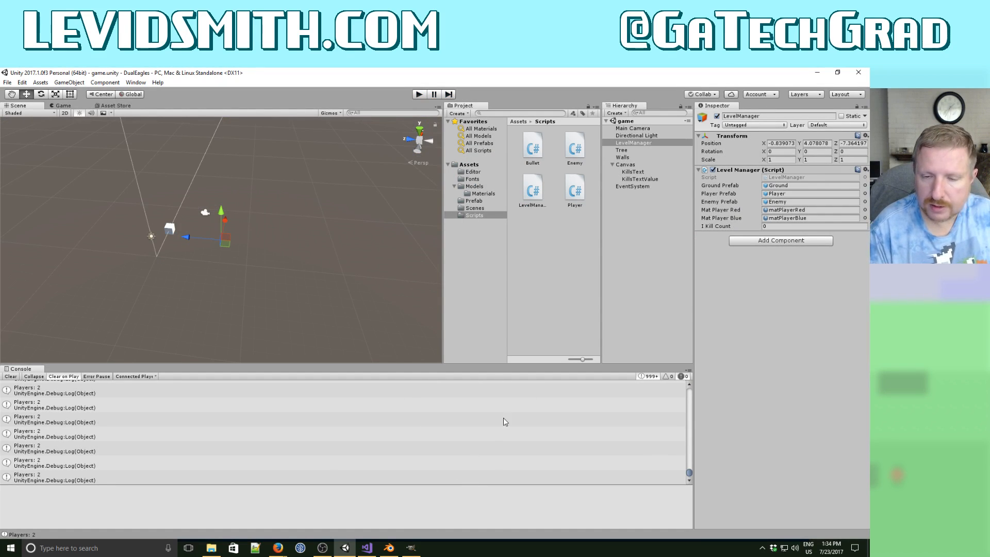
Switch to Visual Studio and copy the whole OnCollisionEnter method from Enemy.cs.
left_click(367, 549)
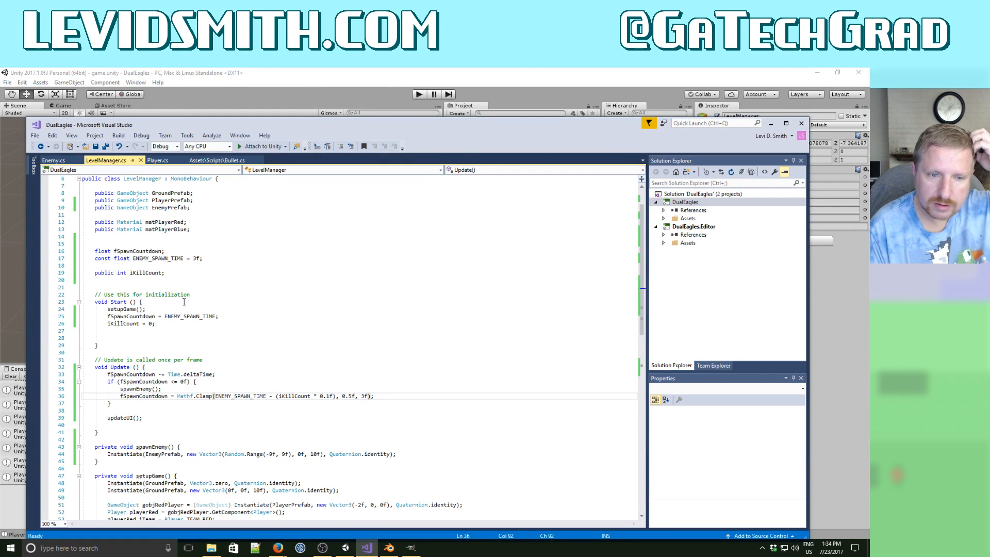
scroll(184, 302, "down", 8)
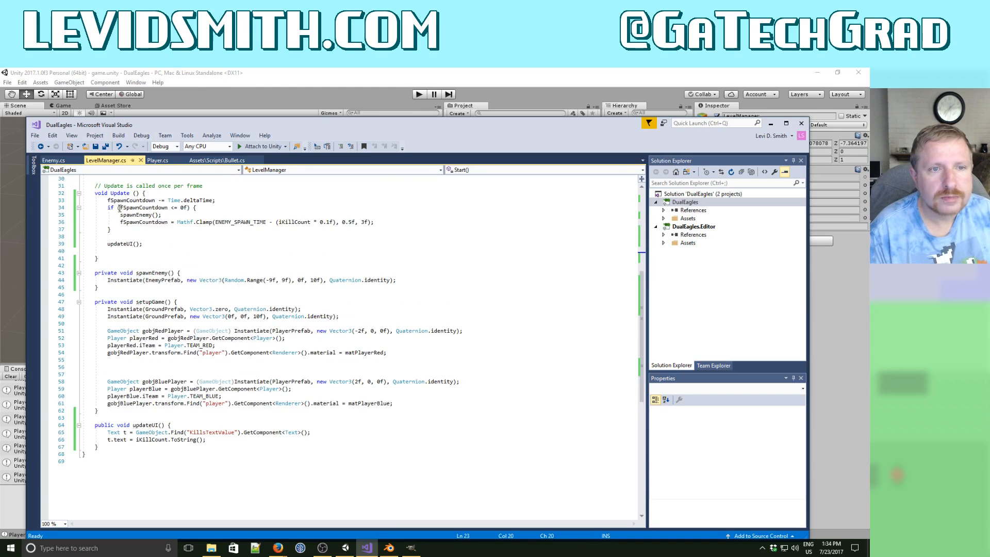
left_click(58, 163)
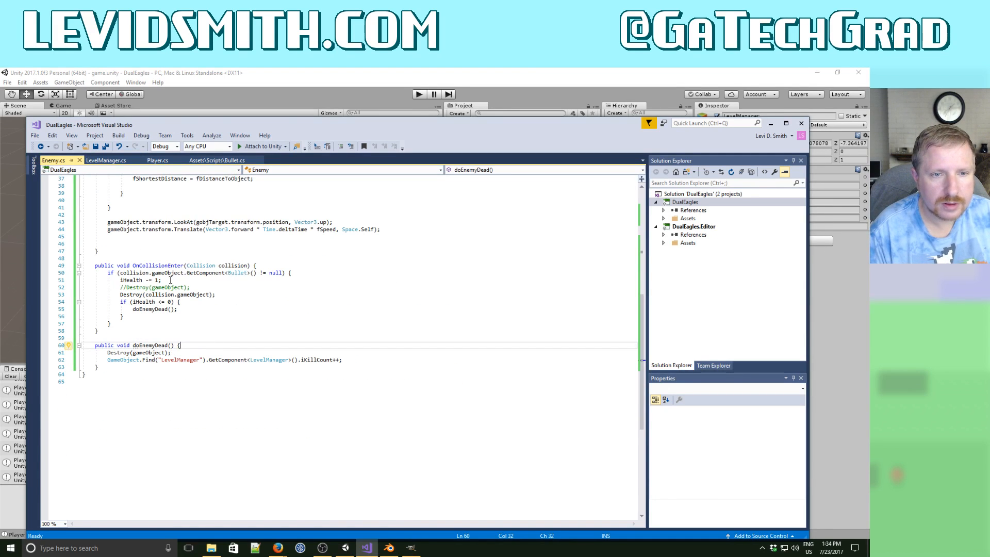
left_click(201, 265)
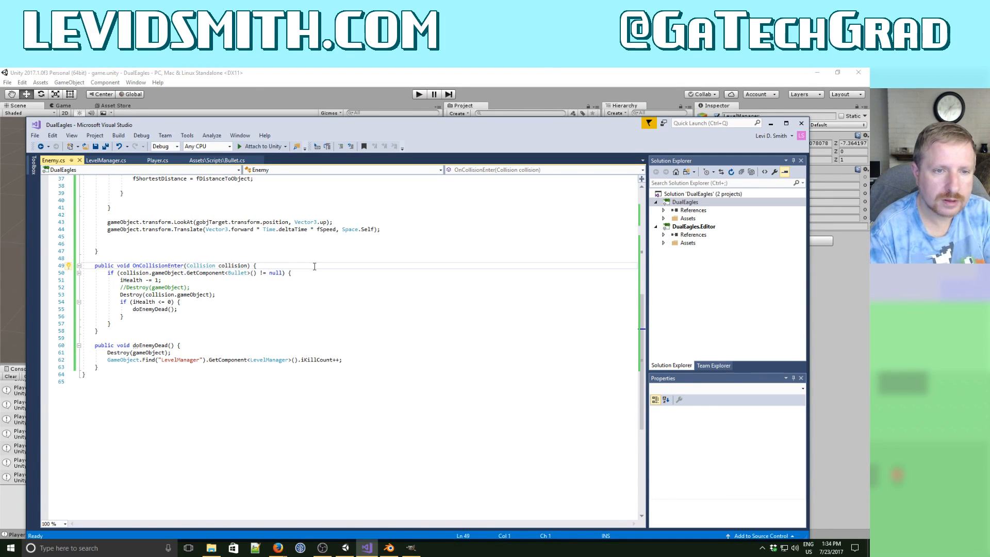
key("shift+Down")
key("shift+Down")
key("shift+Down")
key("shift+Down")
key("shift+Down")
key("shift+Down")
key("shift+Down")
key("shift+Down")
key("shift+Down")
key("shift+Down")
key("ctrl+c")
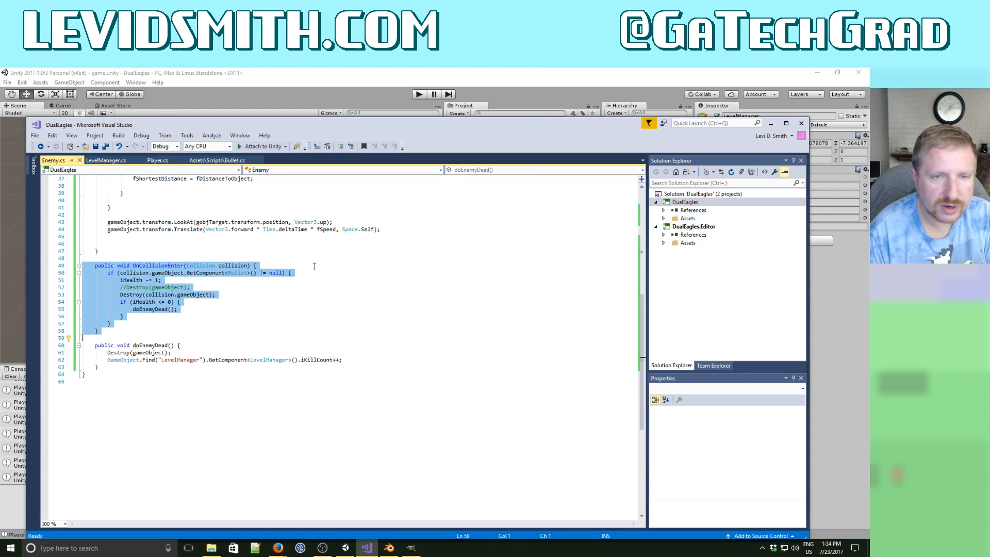
Paste the copied OnCollisionEnter method into Player.cs after the updatePlayer() method.
left_click(157, 160)
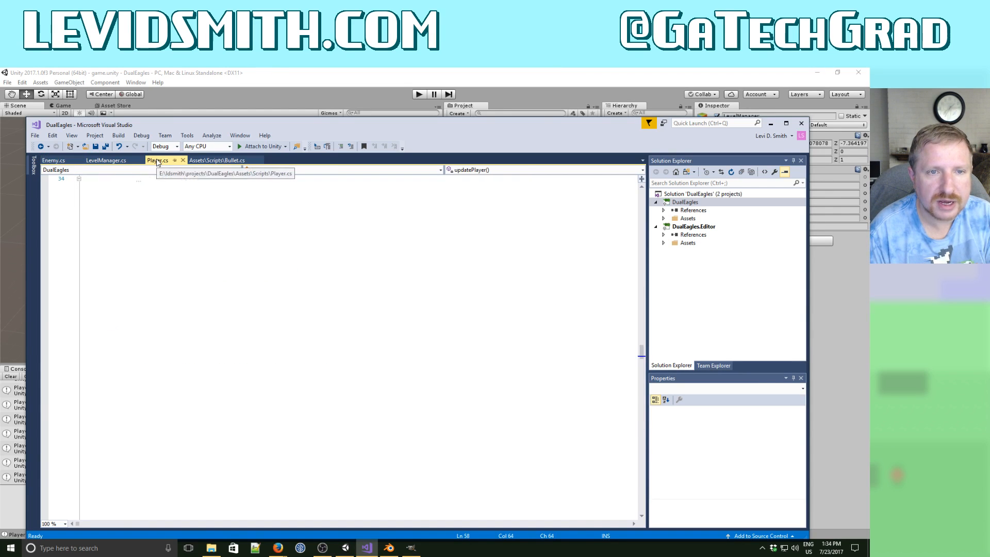
left_click(192, 378)
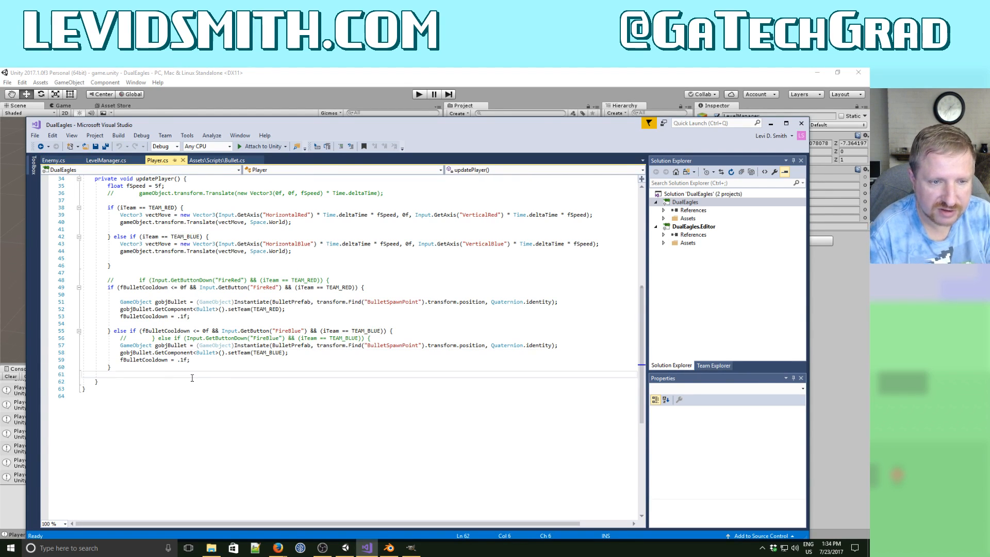
key("Return")
key("Return")
key("ctrl+v")
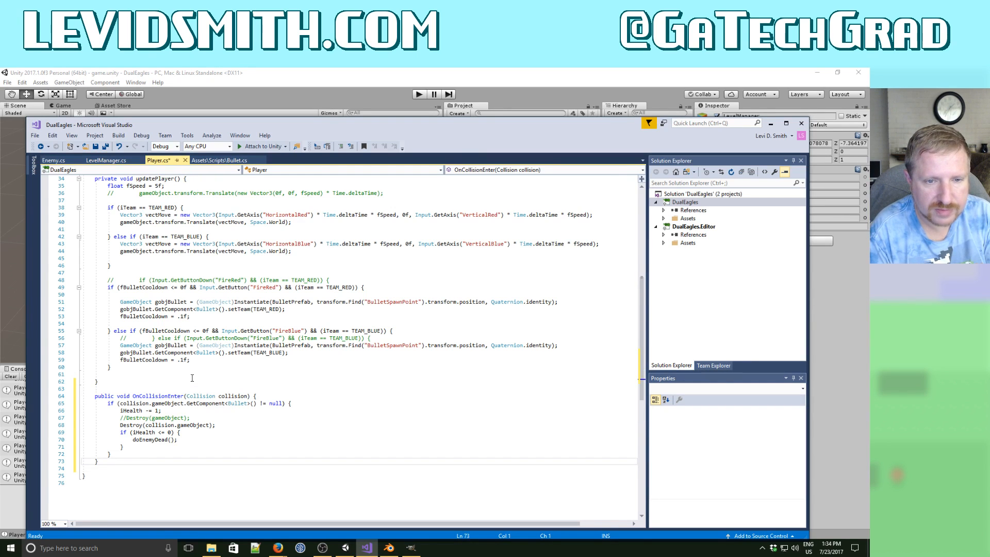
Change the component type checked in the Player's OnCollisionEnter condition to Enemy.
key("Up")
key("Up")
key("Up")
key("Up")
key("Up")
key("Up")
key("Up")
key("Up")
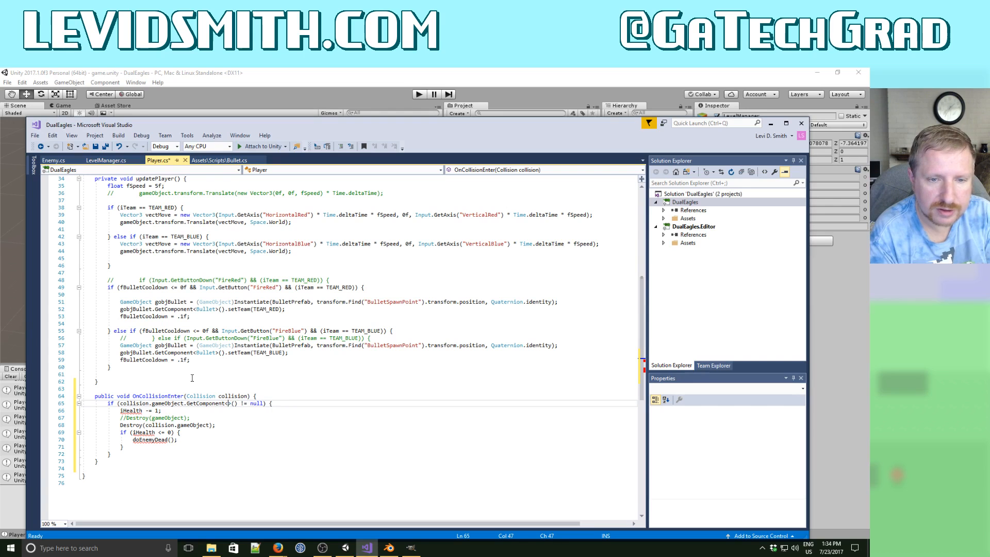
type("Enem")
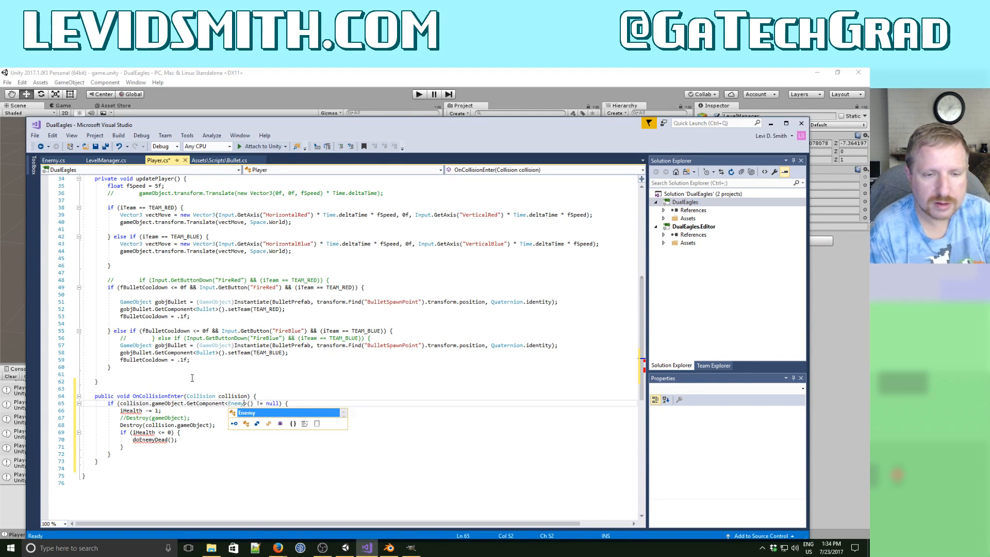
type("y")
key("Escape")
Delete the iHealth decrement and the commented-out Destroy line from the Player's OnCollisionEnter.
key("Down")
key("shift+Home")
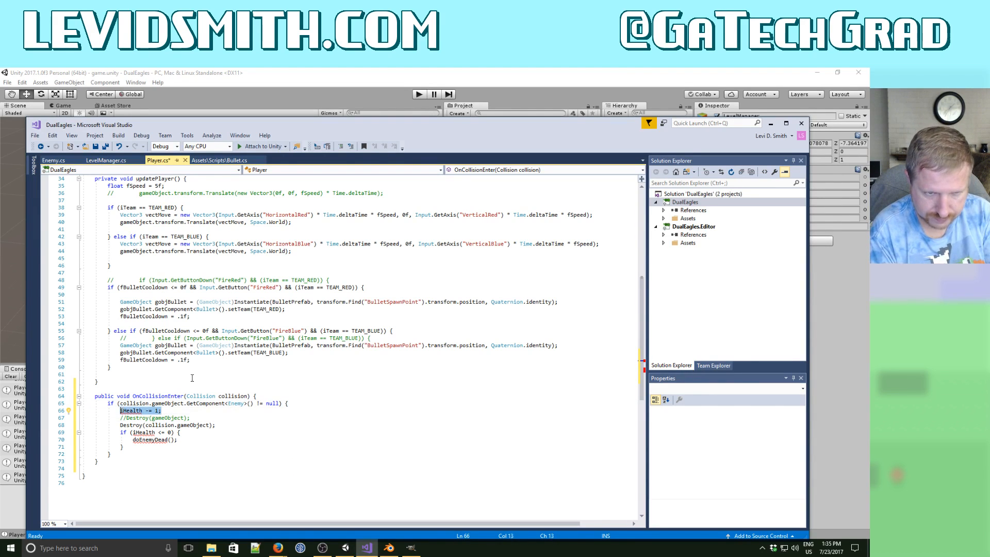
key("Home")
key("shift+Down")
key("shift+Down")
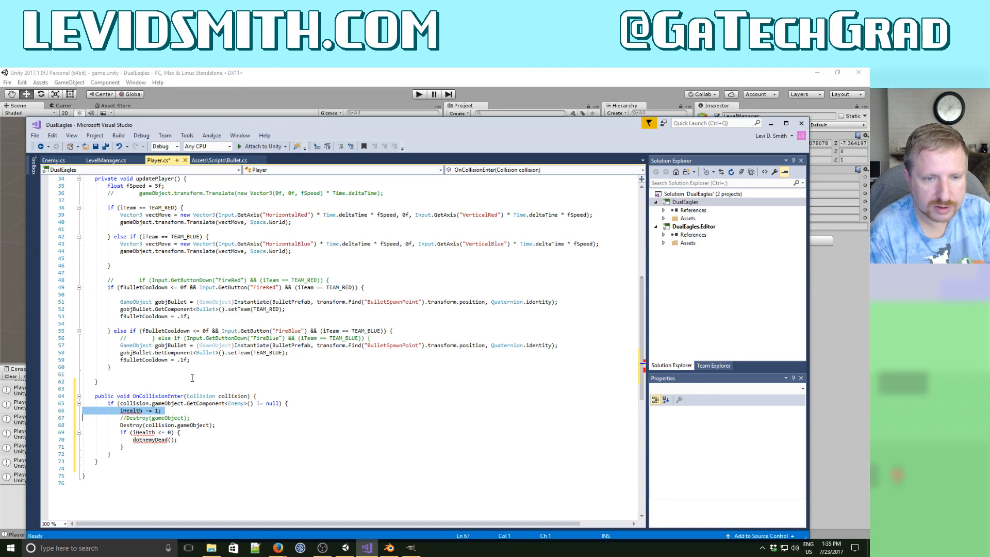
key("Delete")
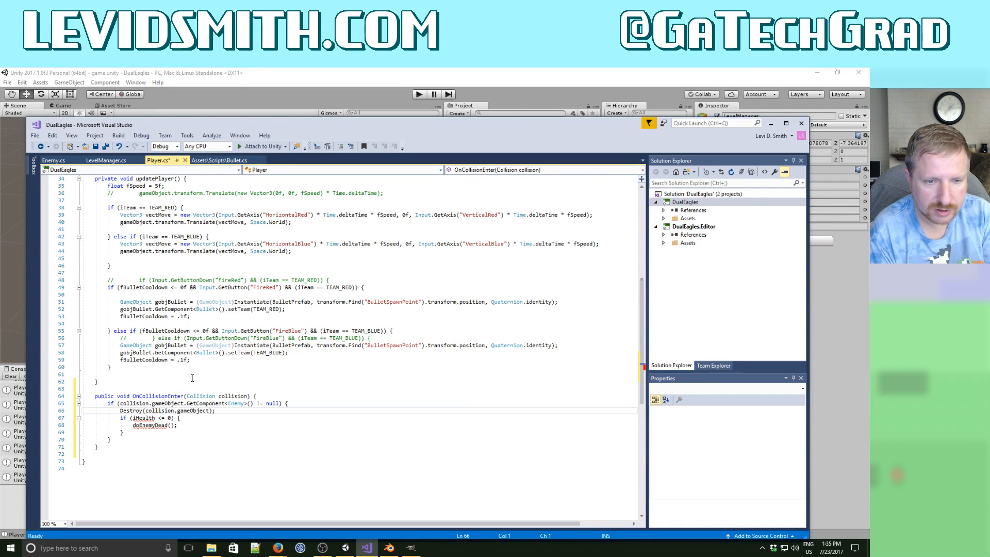
Remove the iHealth <= 0 block from the Player's OnCollisionEnter and change the remaining Destroy call's argument to gameObject.
key("Down")
key("shift+Down")
key("shift+Down")
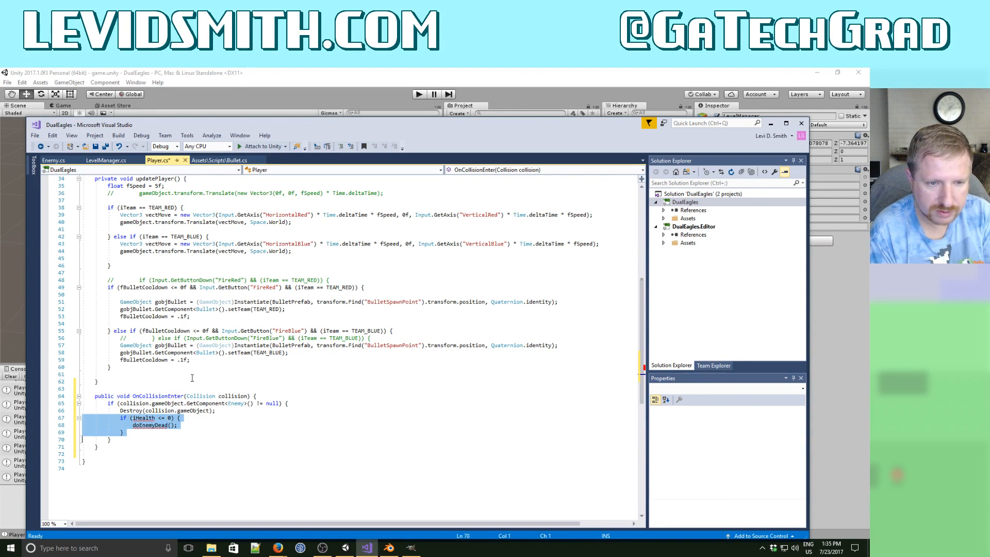
key("Delete")
key("Up")
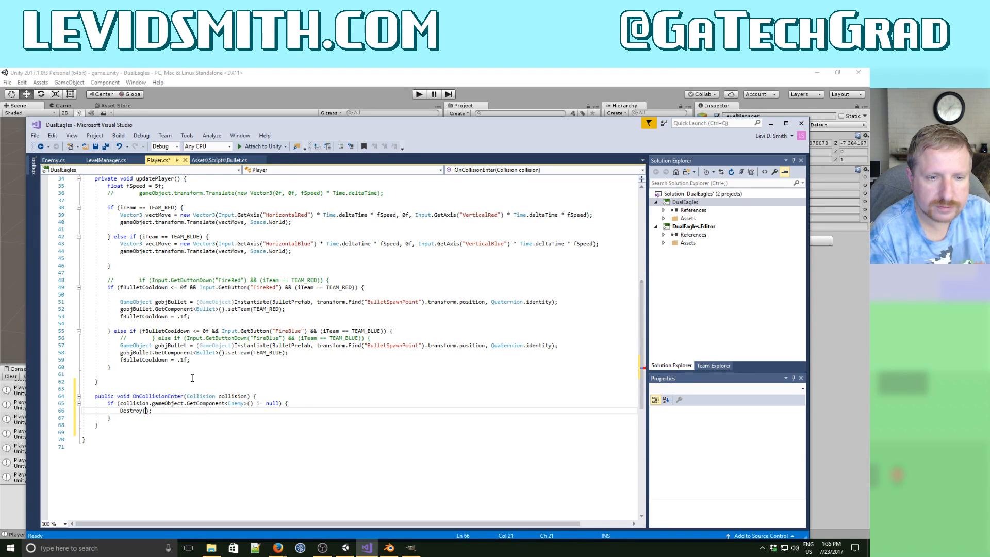
type("meObject")
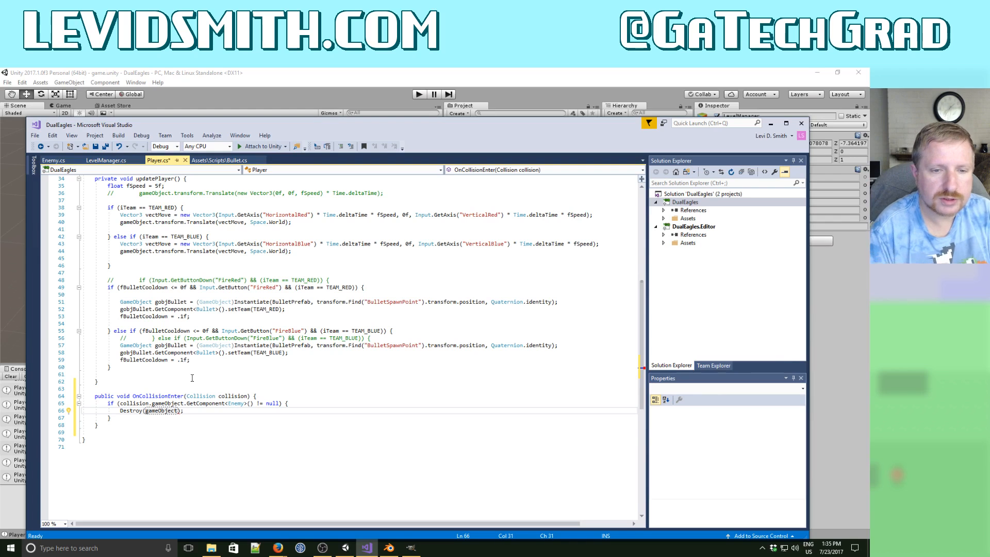
Save the scripts, switch to Unity, and playtest the game to check that enemies destroy the players on collision.
left_click(105, 147)
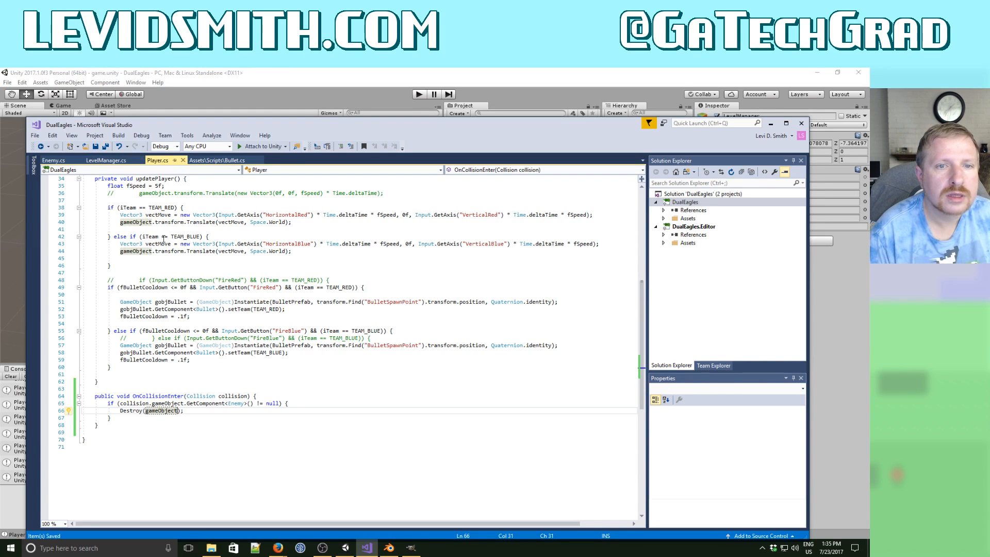
left_click(106, 161)
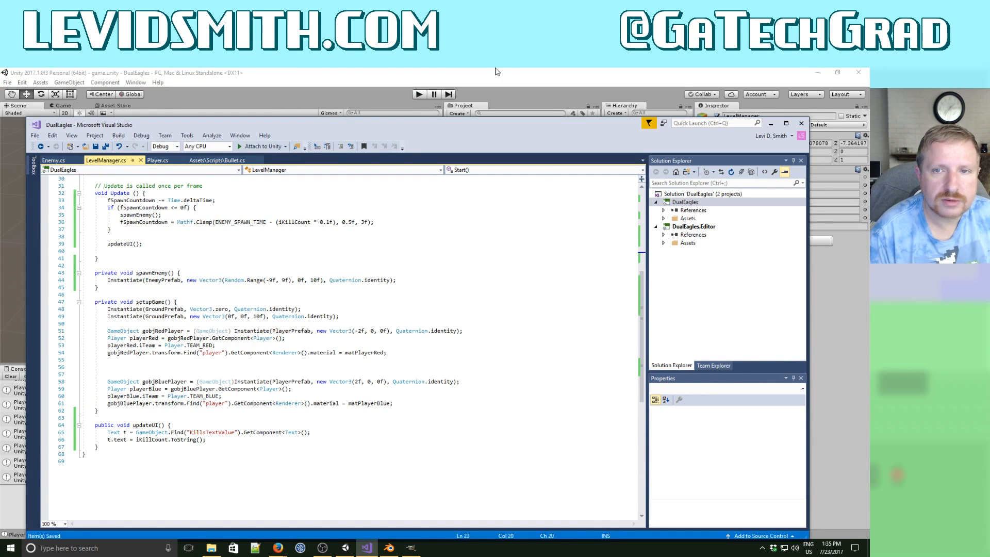
left_click(470, 72)
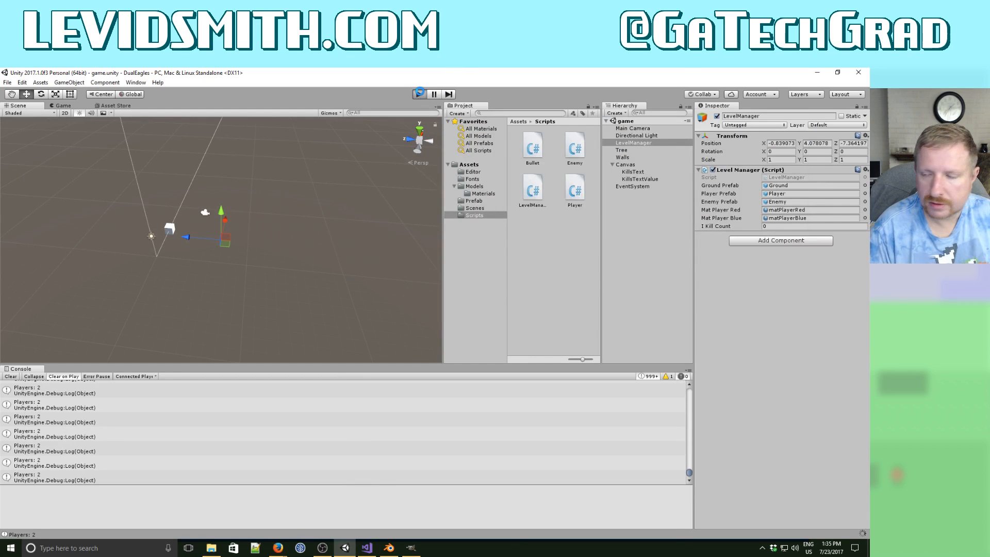
left_click(419, 94)
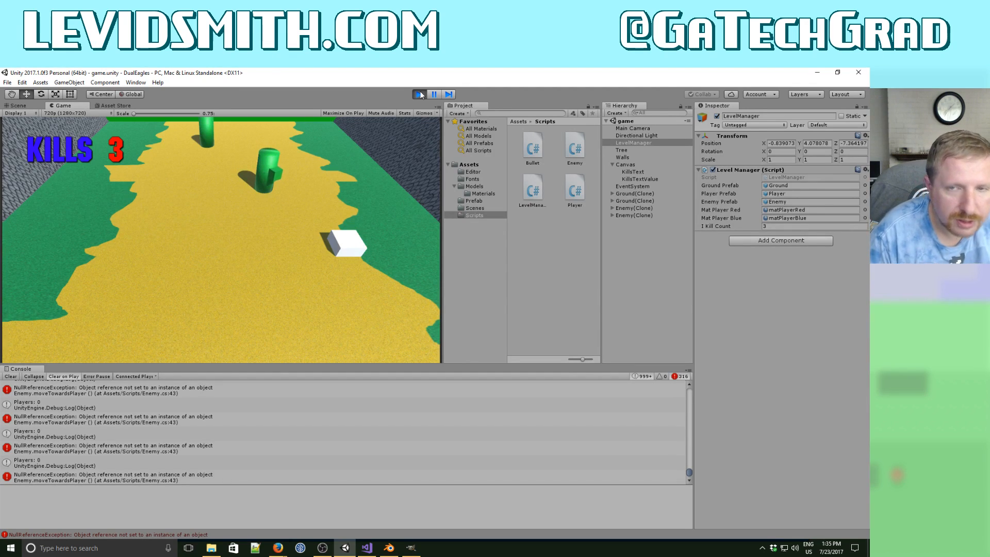
left_click(418, 95)
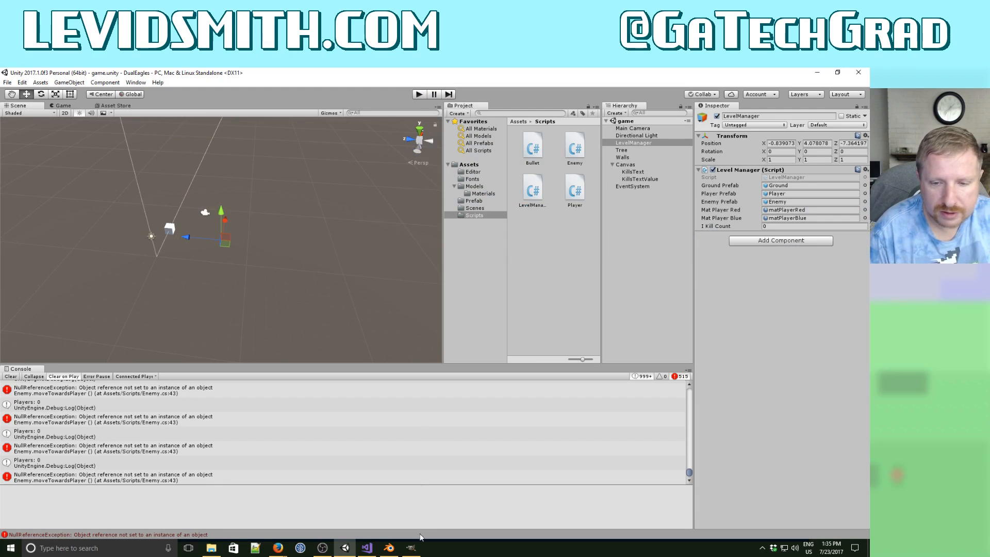
In Visual Studio, add an if (gobjTarget != null) { line before the LookAt call in Enemy.cs's moveTowardsPlayer().
left_click(367, 547)
left_click(276, 346)
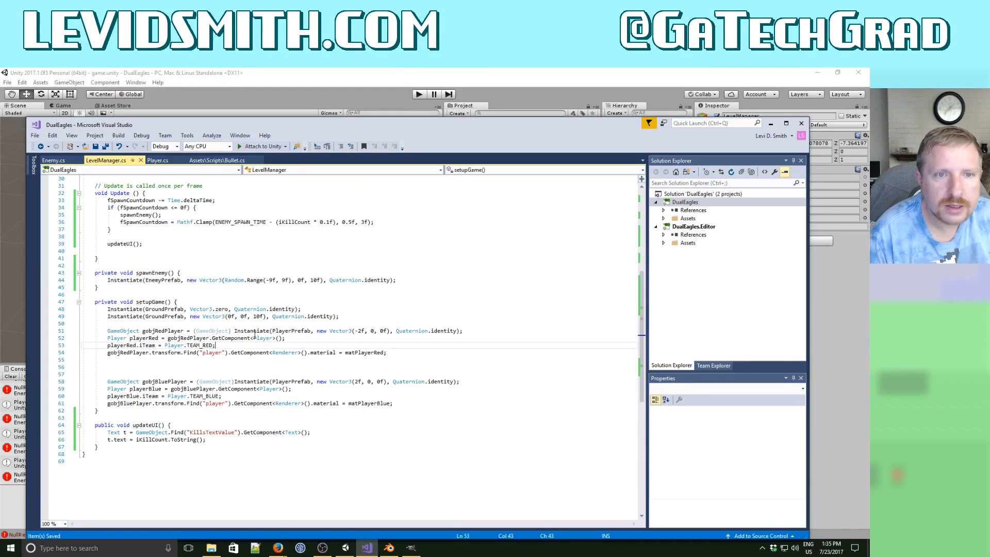
left_click(54, 160)
left_click(164, 303)
scroll(163, 303, "up", 6)
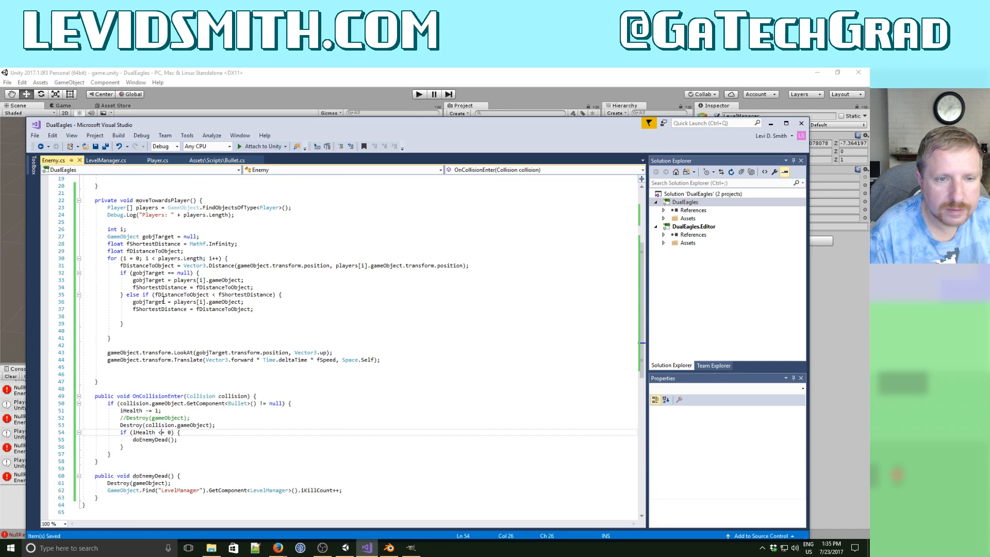
left_click(127, 342)
key("Return")
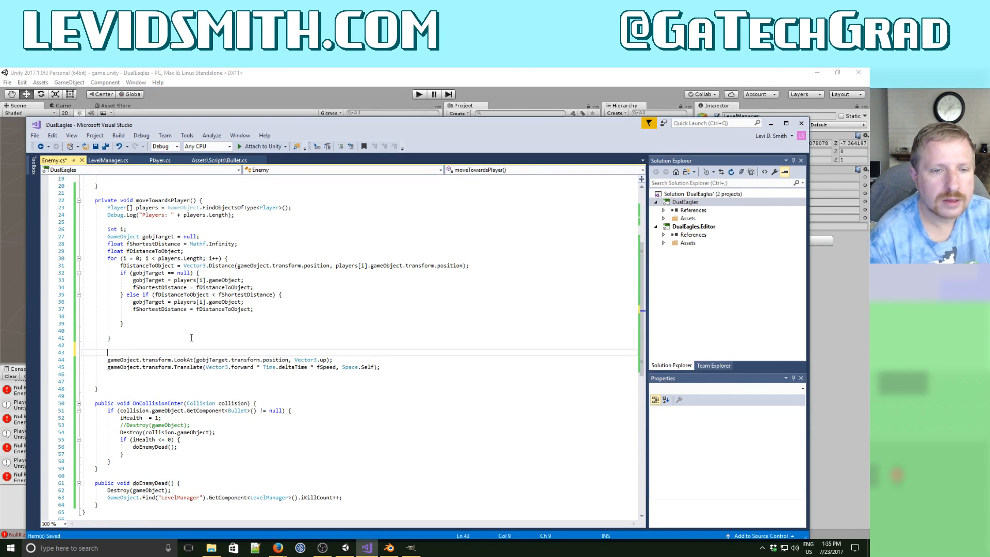
type("if (gobj")
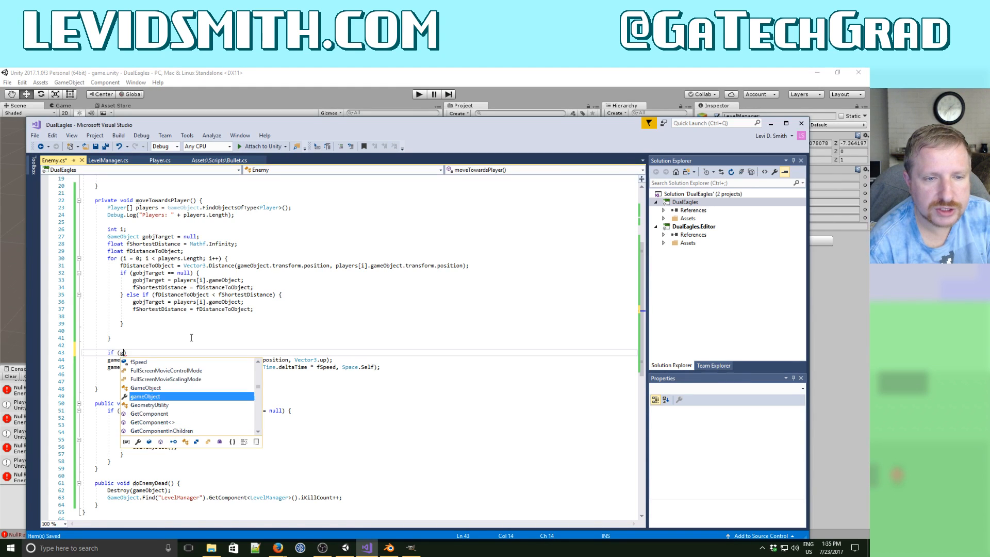
type("Target ")
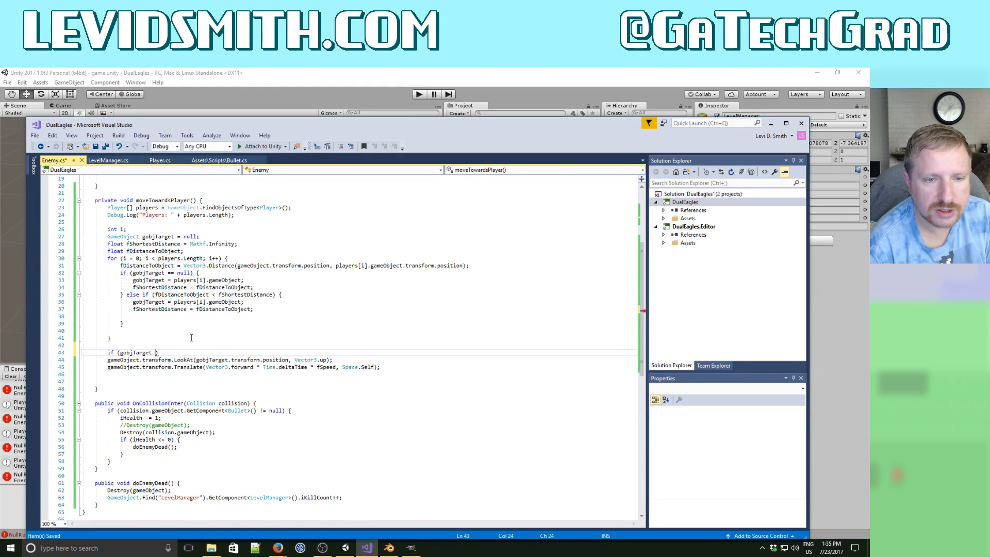
type("!= null) {")
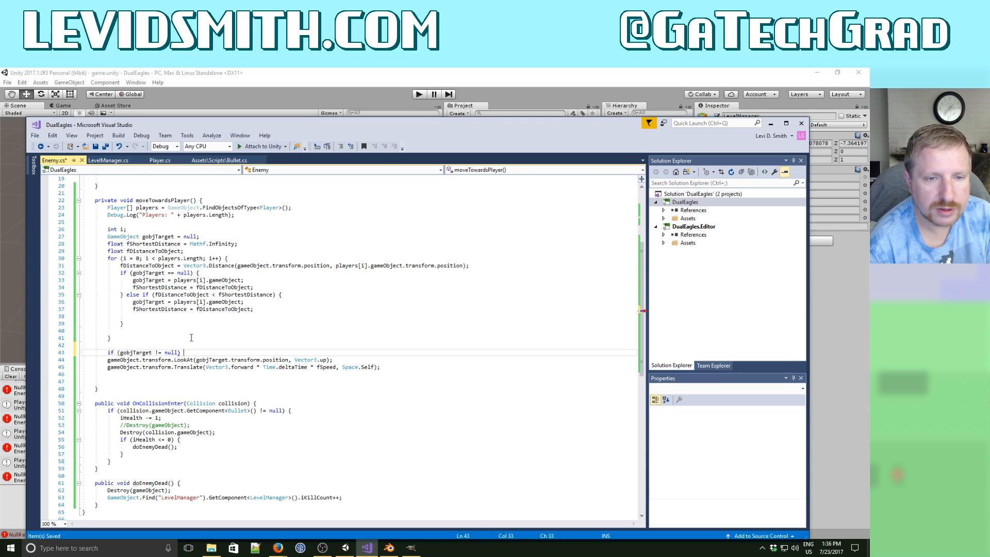
Close the gobjTarget null-check block after the Translate call so it encloses both the LookAt and Translate lines.
key("BackSpace")
key("Down")
key("Down")
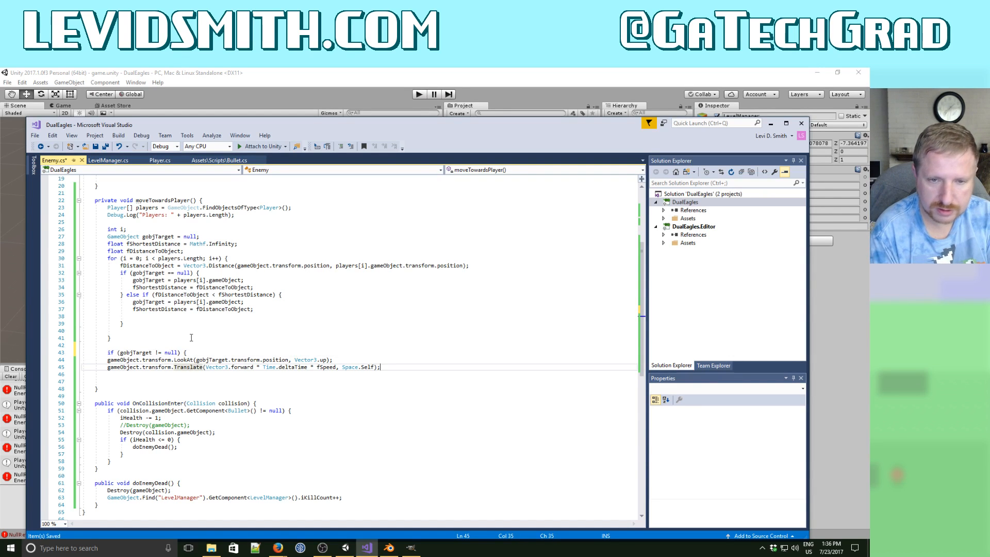
key("End")
key("Return")
type("}")
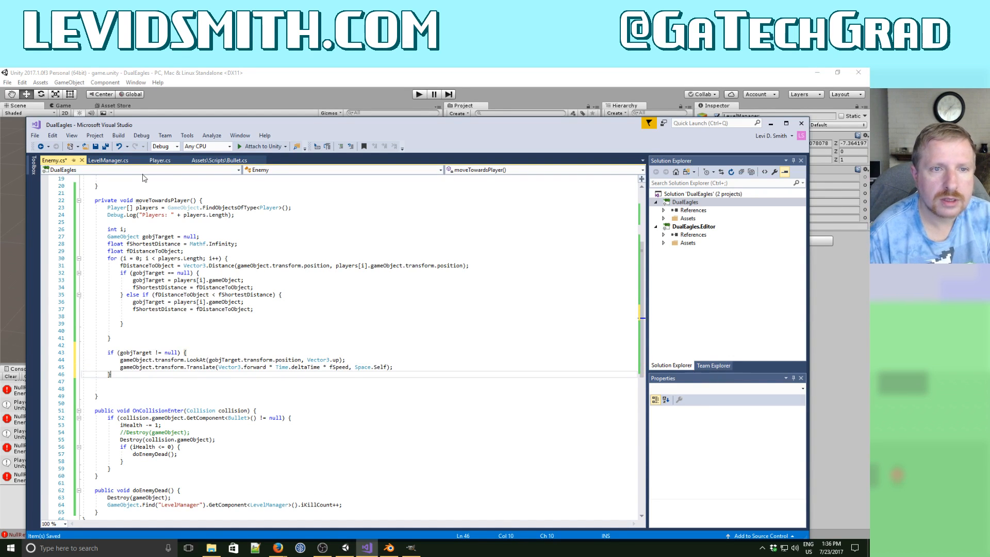
Copy the FindObjectsOfType<Player>() line and the Debug.Log players line from moveTowardsPlayer() in Enemy.cs.
left_click(106, 160)
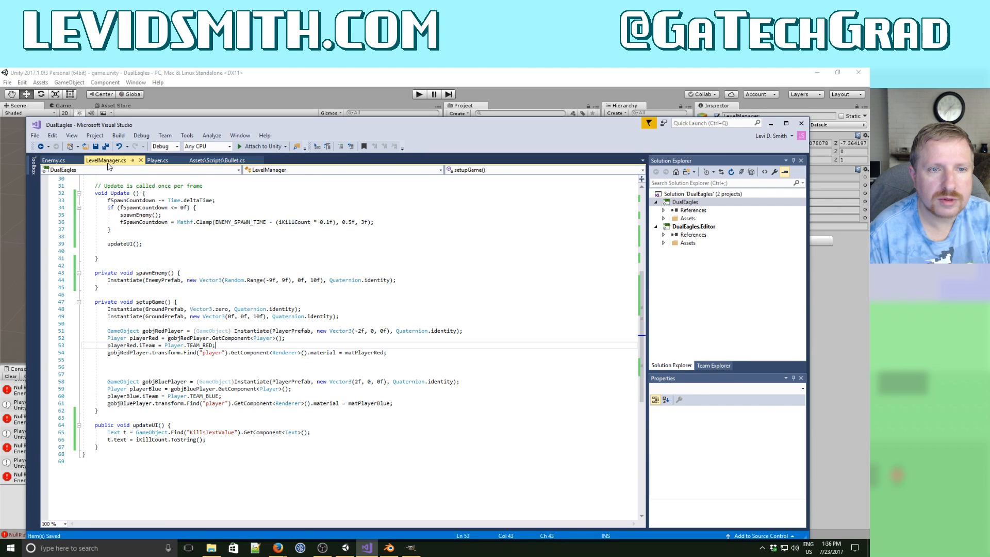
left_click(57, 160)
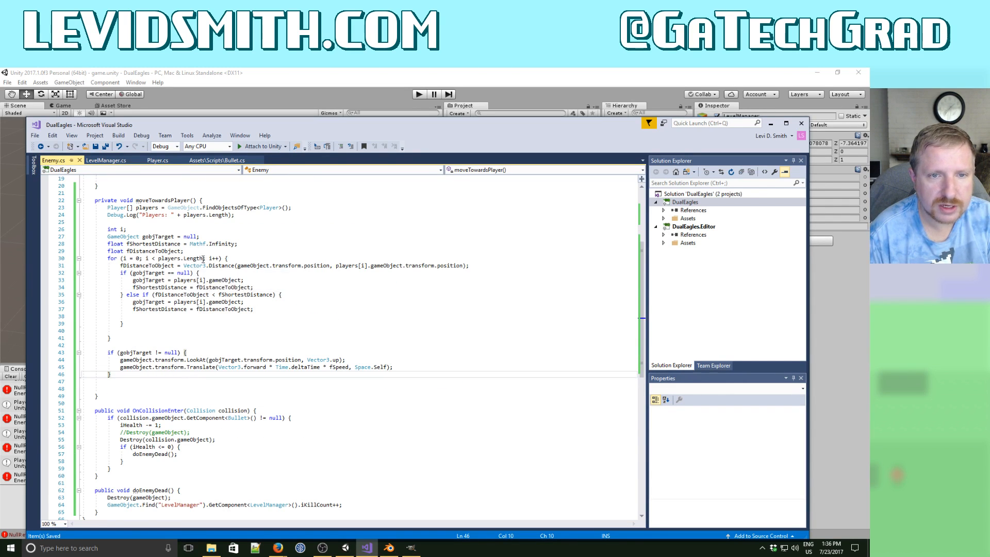
left_click(138, 209)
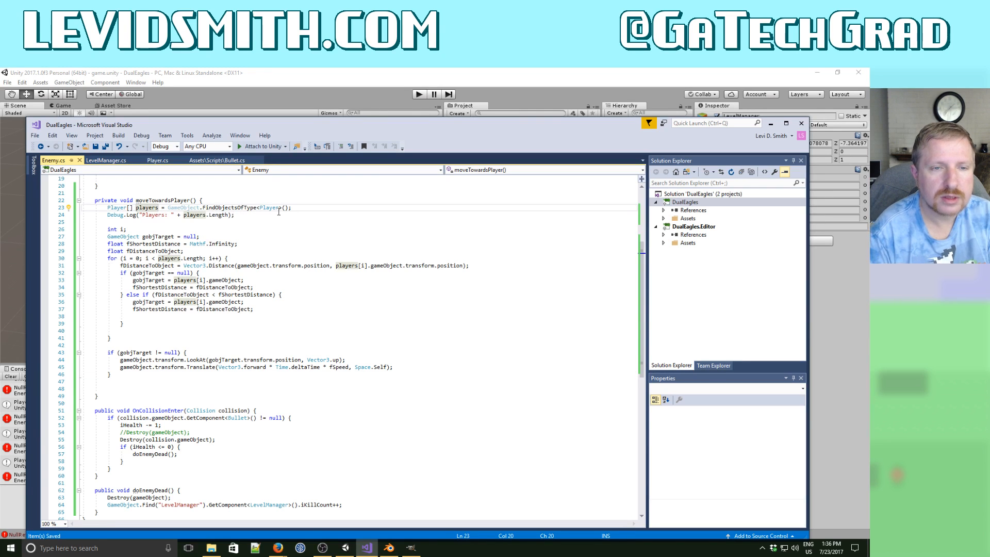
key("Home")
key("shift+Down")
key("shift+Down")
key("ctrl+c")
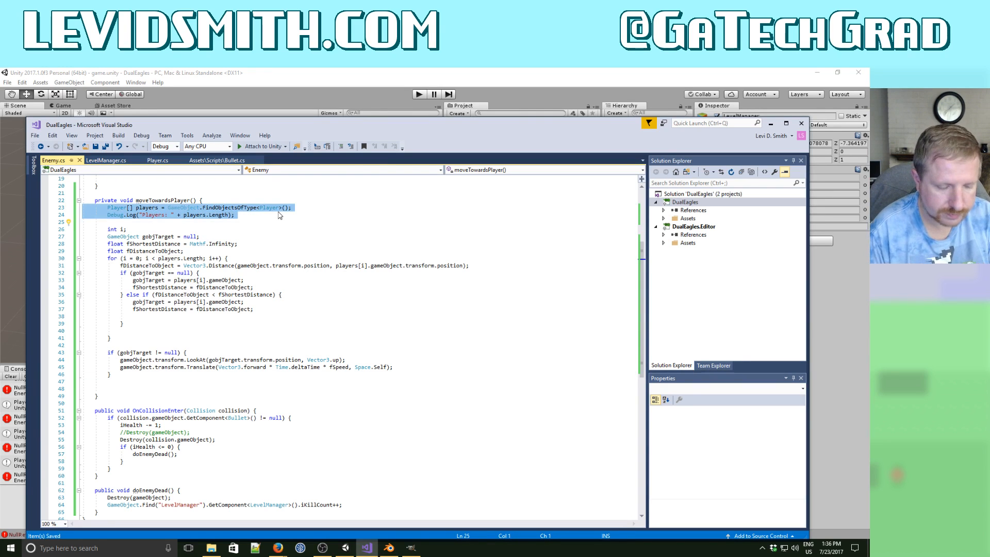
Add a checkGameOver(); call after updateUI(); in the Update() method of LevelManager.cs.
left_click(109, 160)
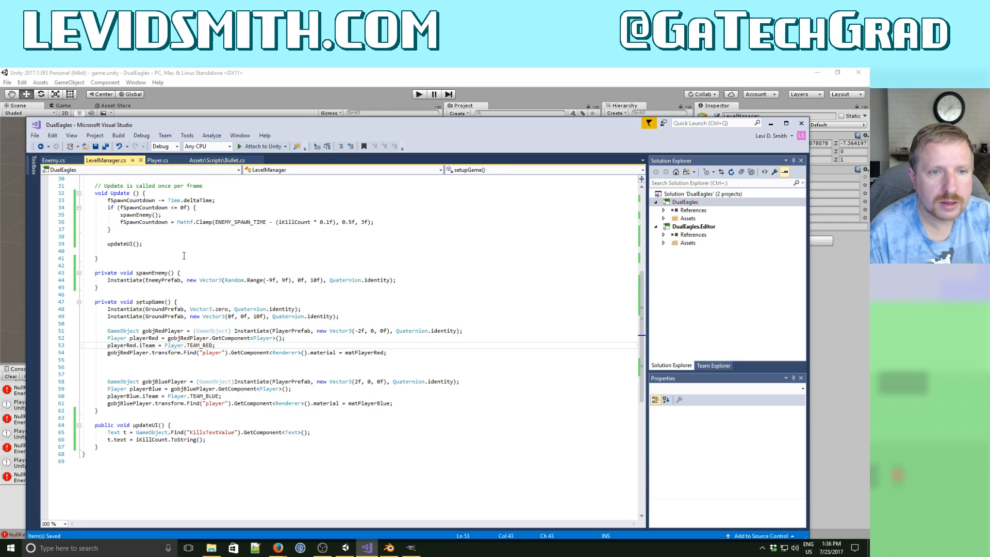
scroll(184, 256, "up", 4)
left_click(174, 327)
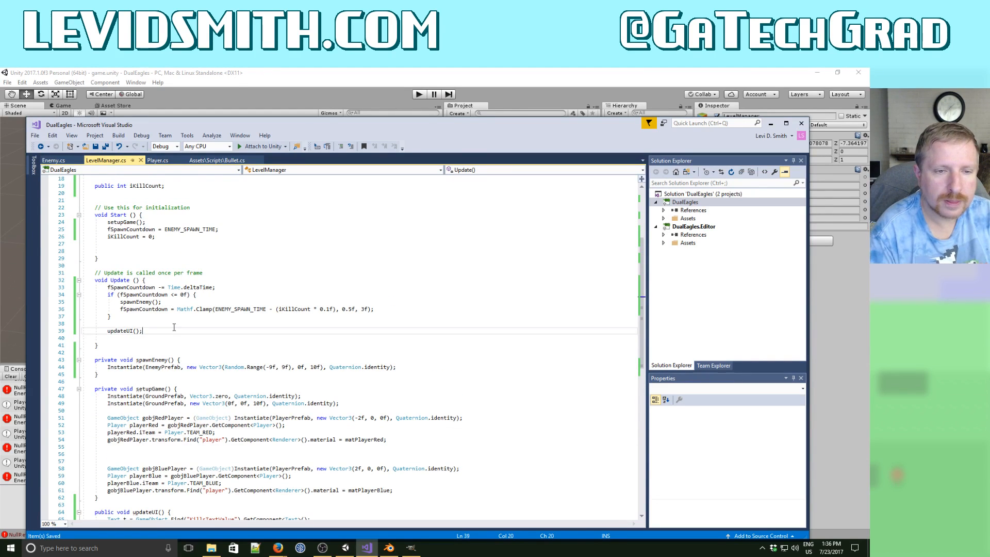
key("Return")
type("checkGame")
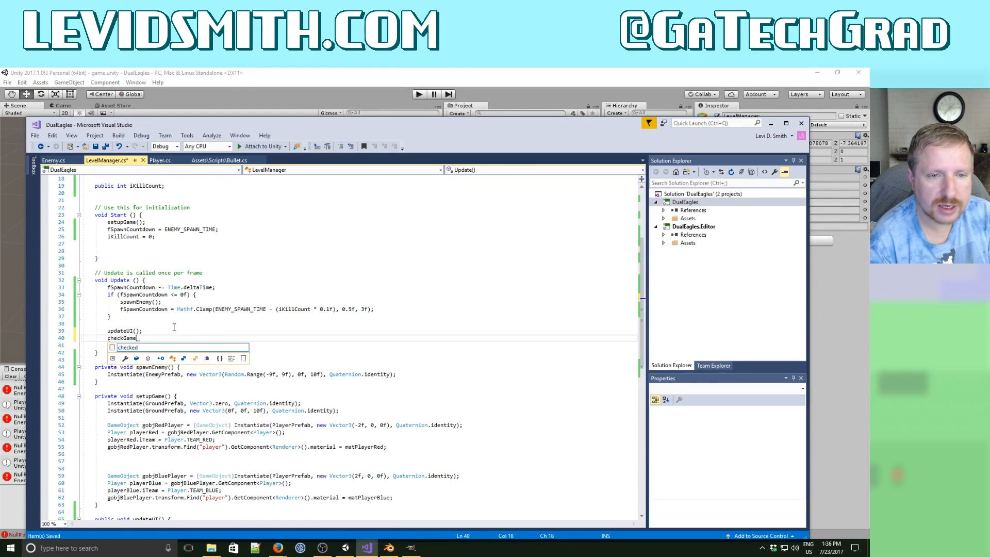
type("Over();")
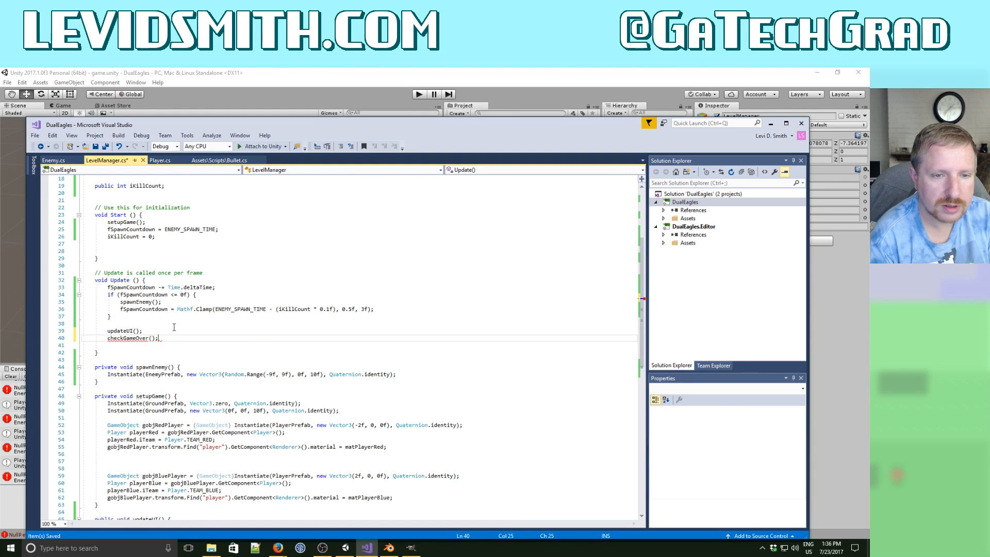
Create an empty private void checkGameOver() method after the updateUI() method in LevelManager.cs.
key("Down")
key("Page_Down")
key("Up")
key("Up")
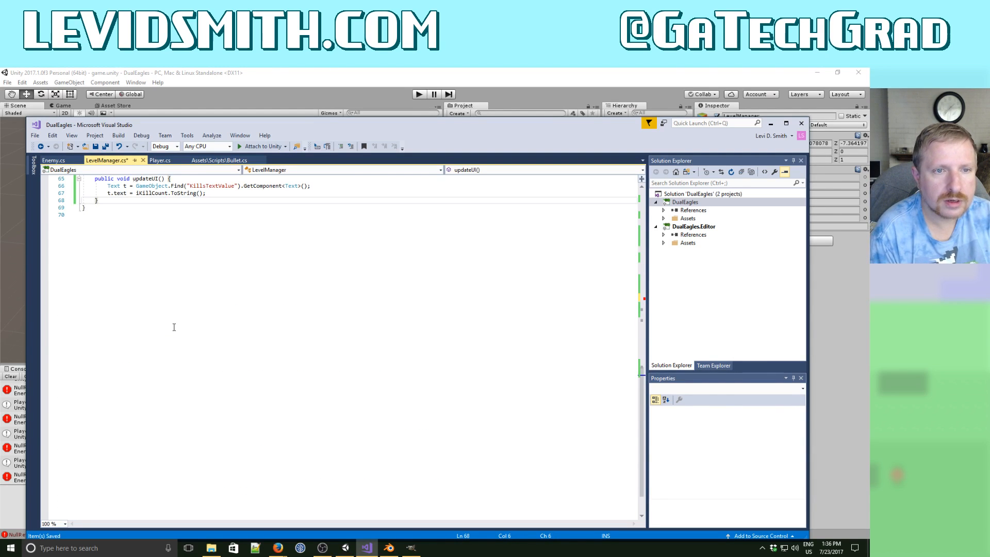
key("Return")
key("Return")
type("private ")
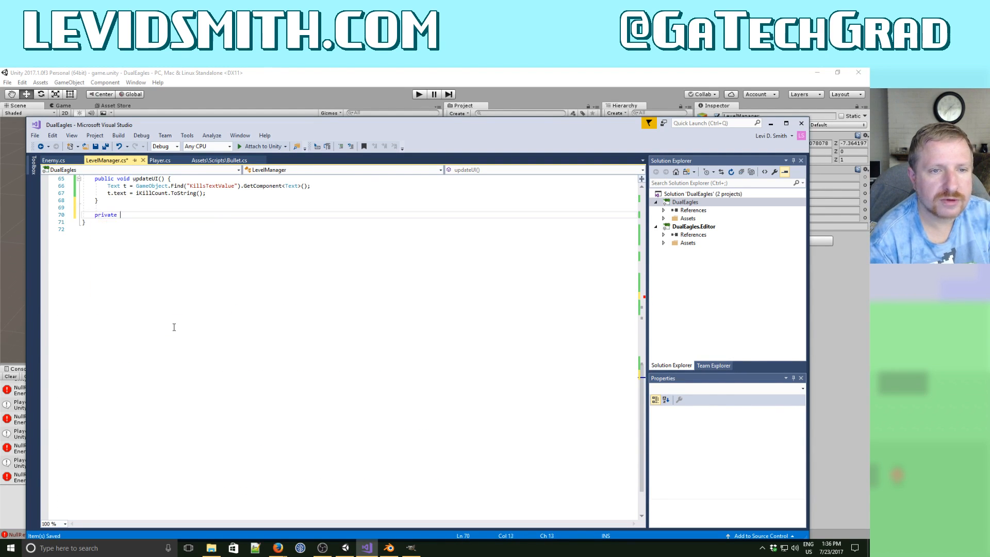
type("void checkGame")
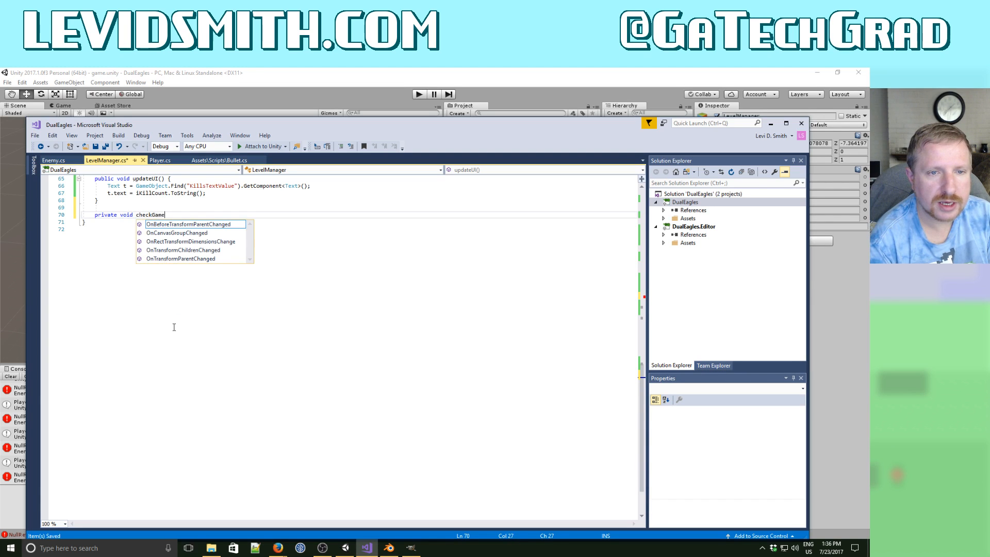
type("Over() {")
key("Return")
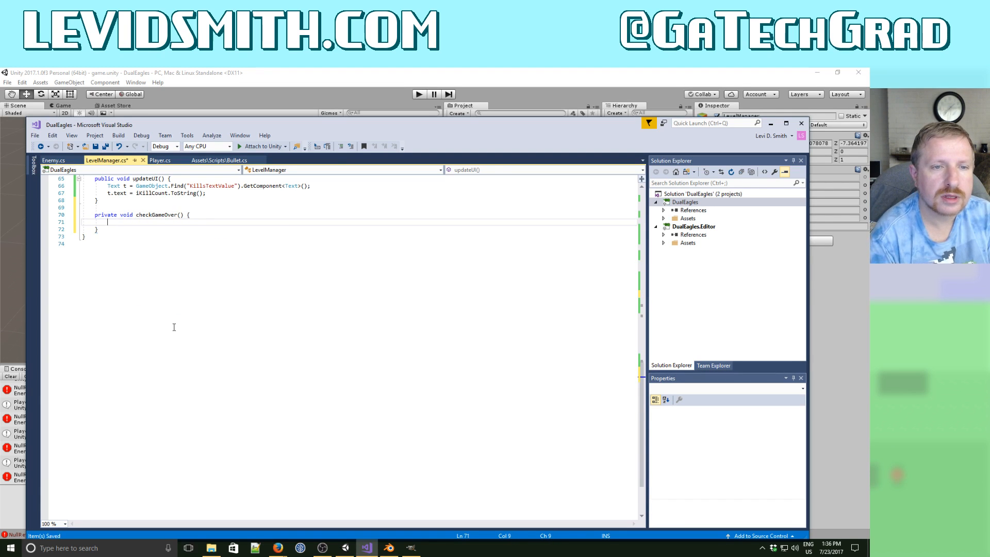
Paste the copied player lines into checkGameOver() and replace the Debug.Log line with an empty if (players.Length == 0) block.
key("ctrl+v")
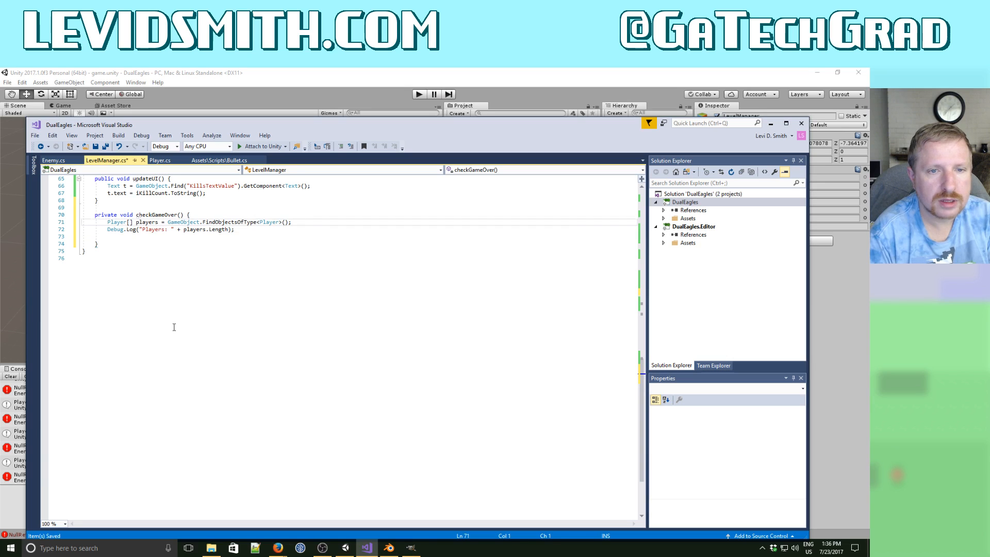
key("Down")
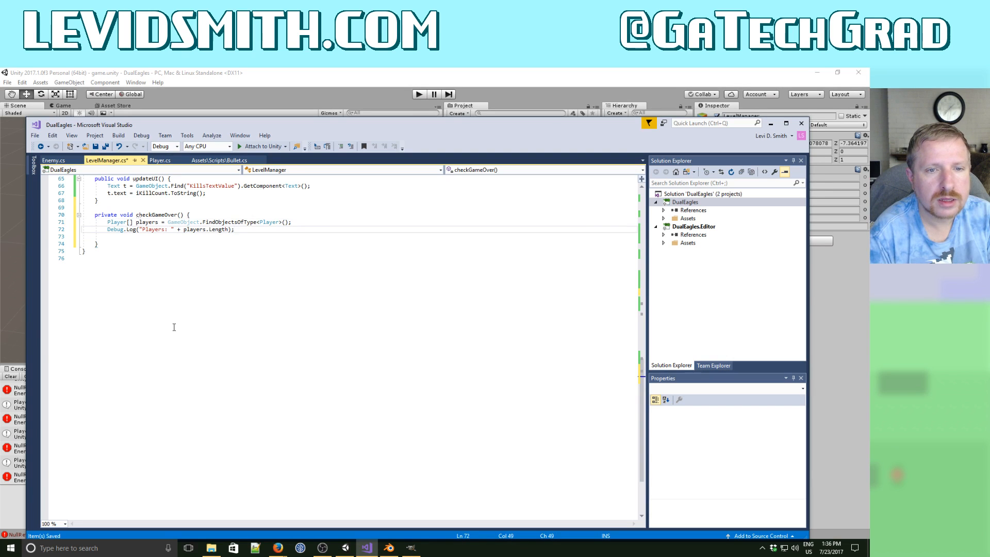
key("shift+Home")
type("i")
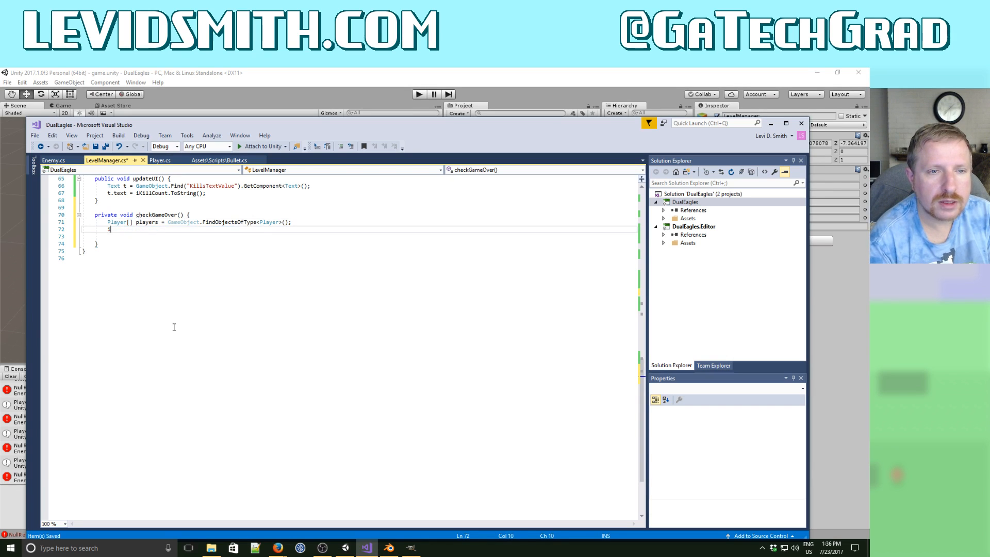
type("f (players")
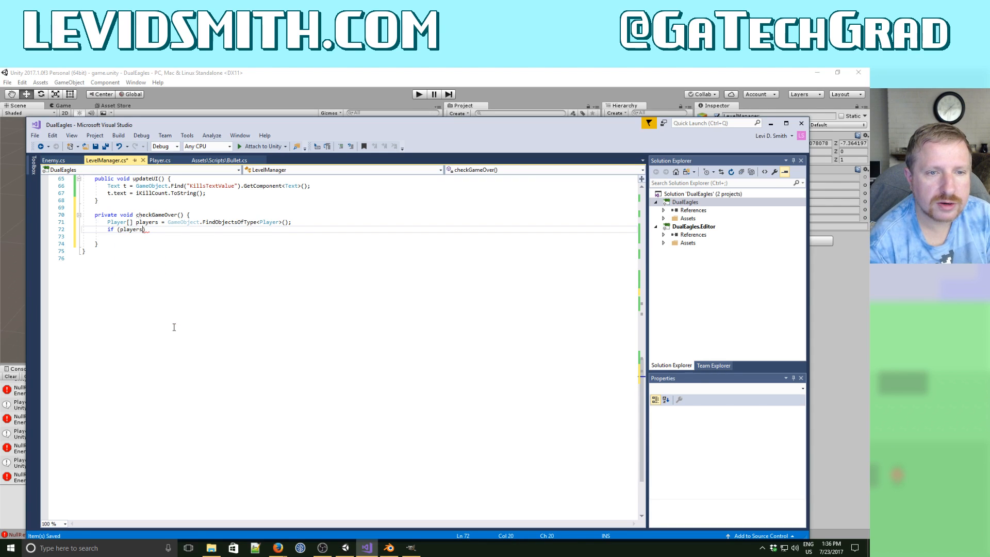
type(".len")
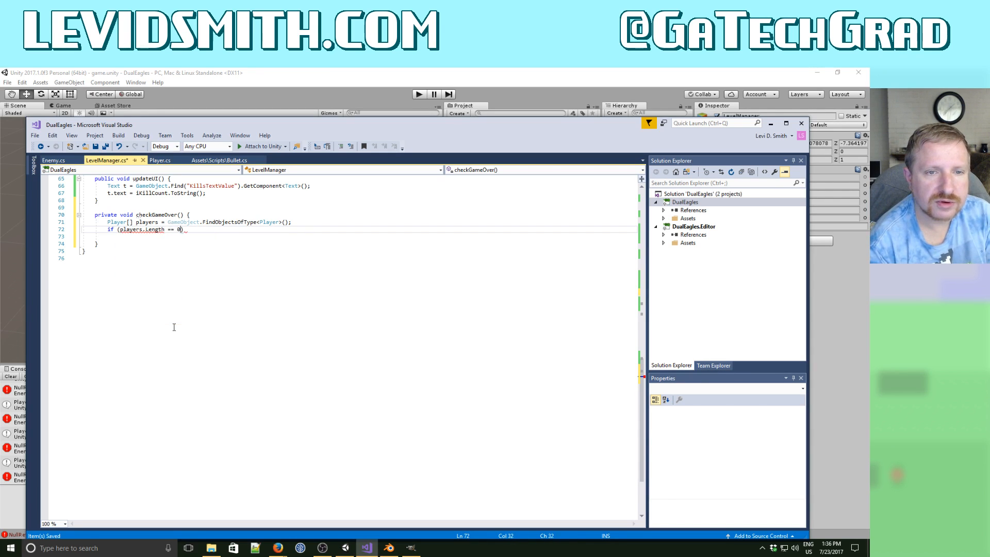
key("Return")
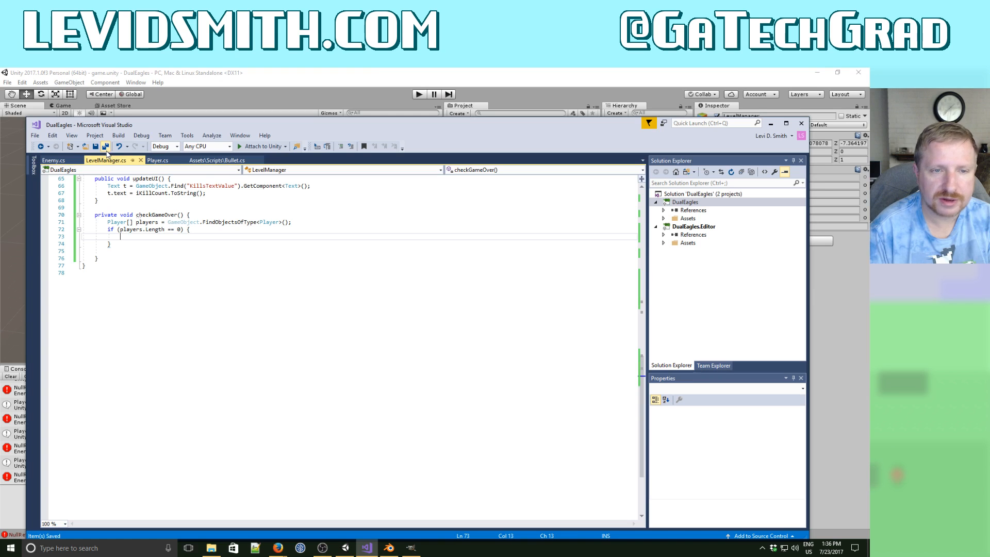
Switch to Unity and duplicate the KillsText object under the Canvas.
left_click_drag(306, 129, 320, 218)
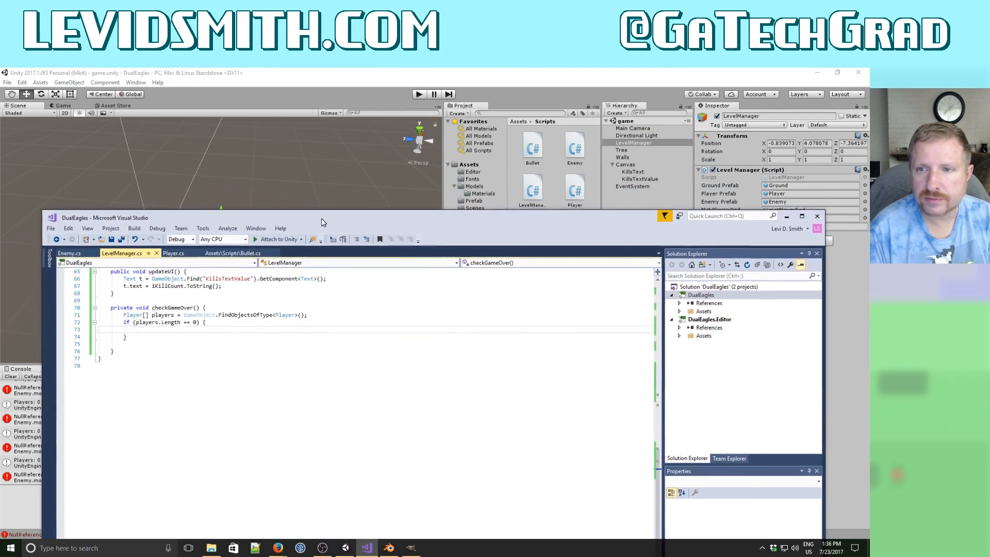
left_click(627, 165)
left_click(636, 178)
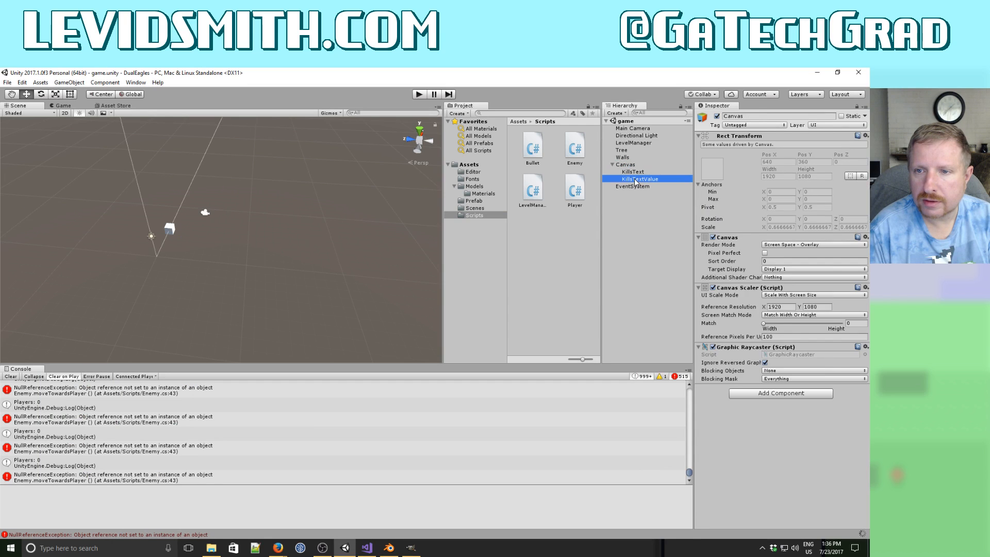
left_click(634, 172)
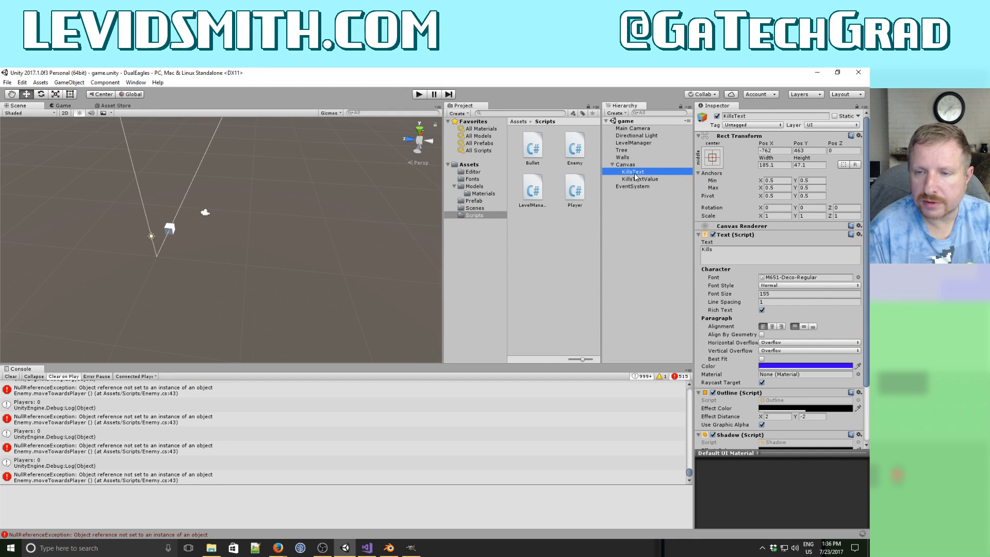
right_click(635, 177)
left_click(655, 212)
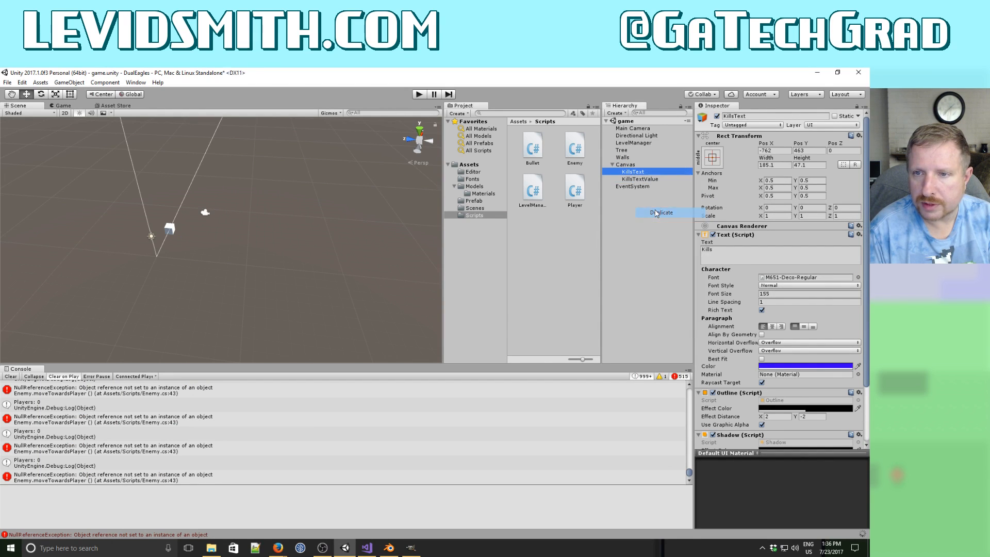
Rename the duplicated KillsText (1) object under the Canvas to GameOverText1.
left_click(642, 180)
left_click(640, 186)
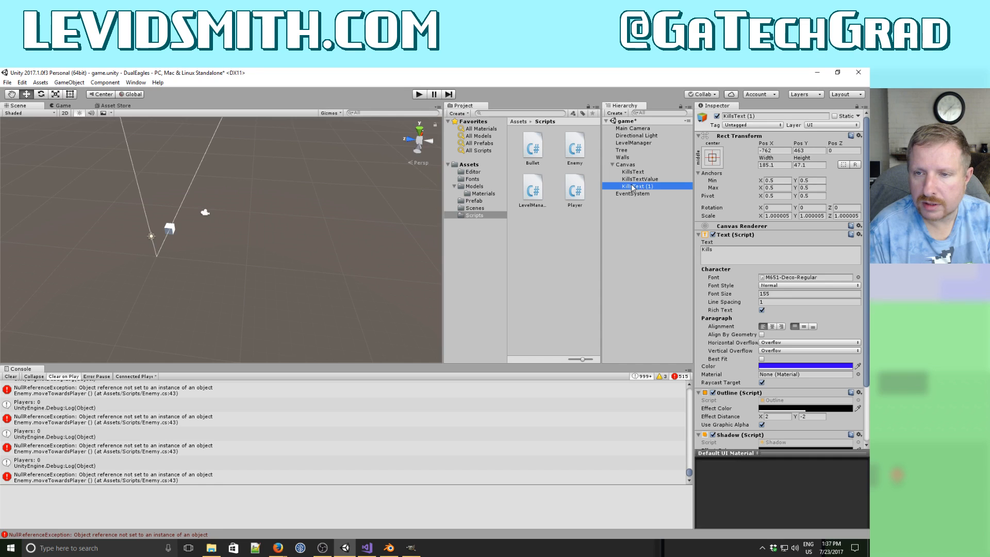
left_click(632, 186)
left_click(665, 186)
key("Home")
key("shift+Right")
key("shift+Right")
key("shift+Right")
key("shift+Right")
key("shift+Right")
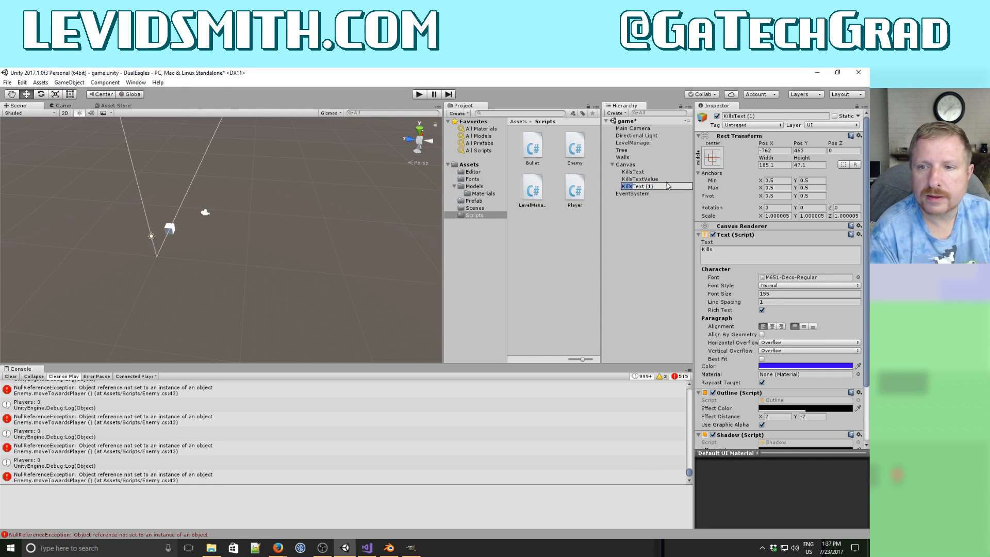
type("GameOver")
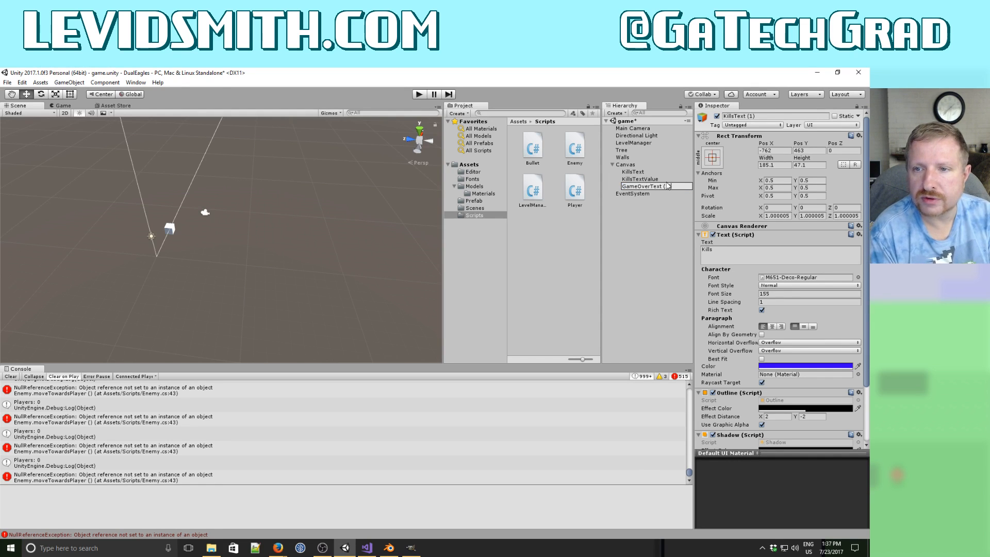
key("BackSpace")
key("BackSpace")
type("1")
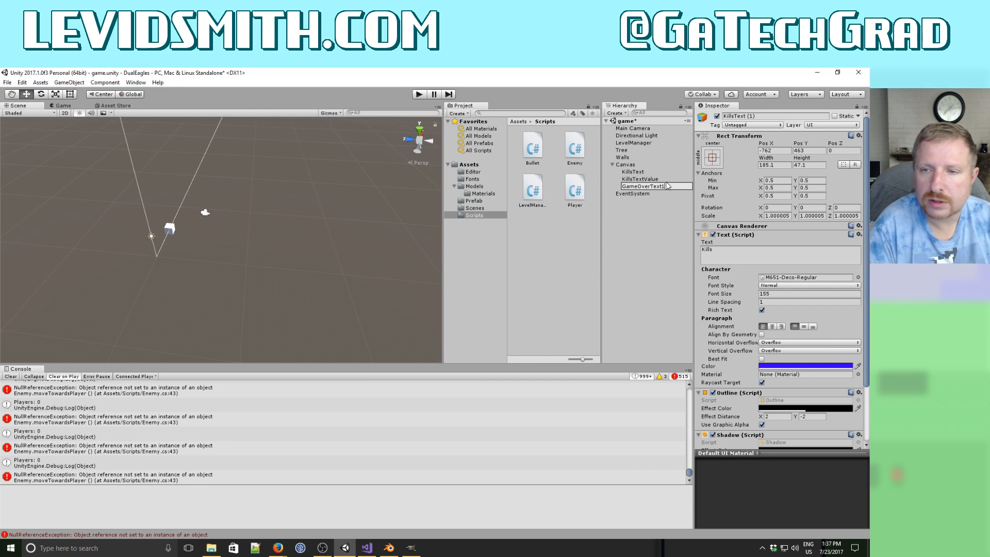
left_click(648, 206)
left_click(649, 187)
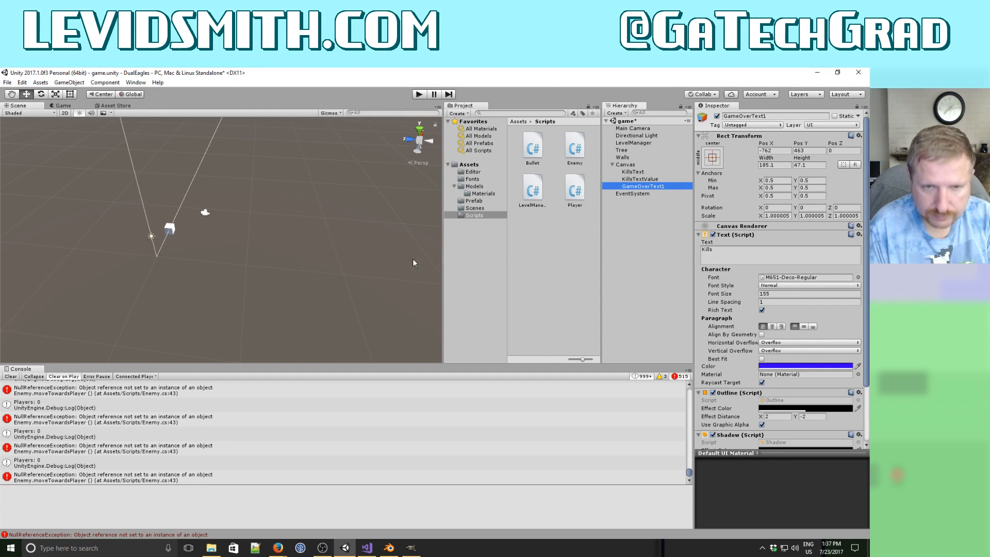
Run the game in play mode to test the player and game-over behaviour, and stop it.
left_click(419, 94)
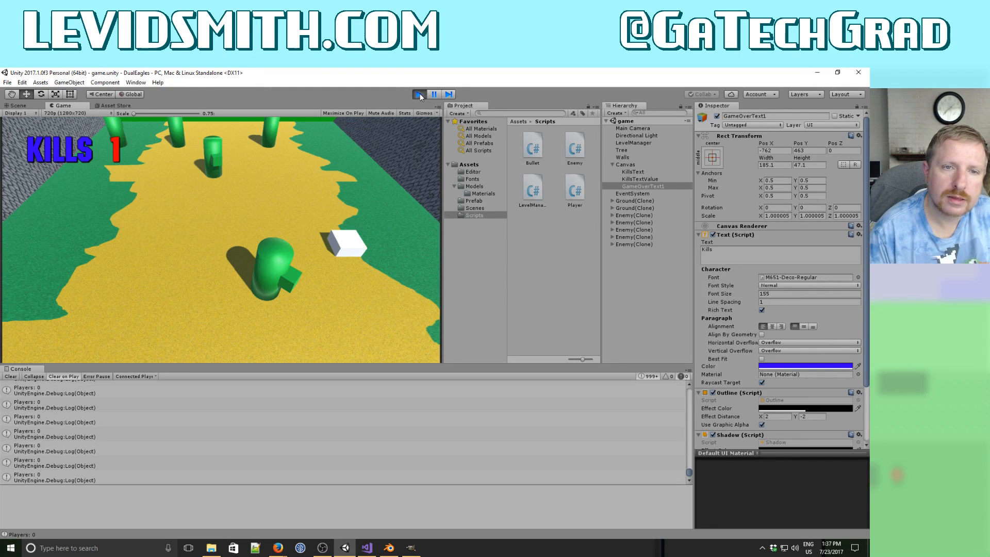
left_click(420, 94)
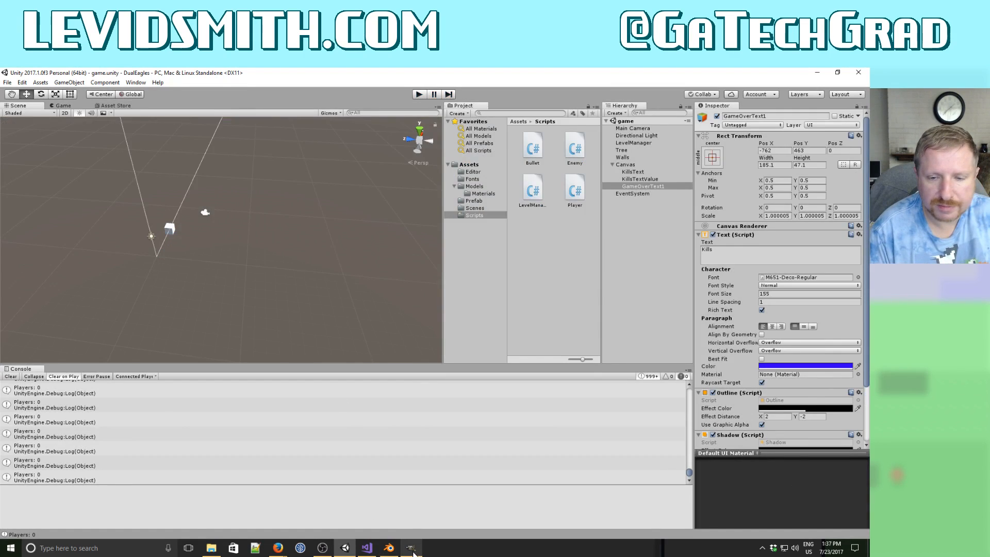
Switch to Visual Studio and declare bool isGameOver; below the iKillCount declaration in LevelManager.cs.
left_click(389, 548)
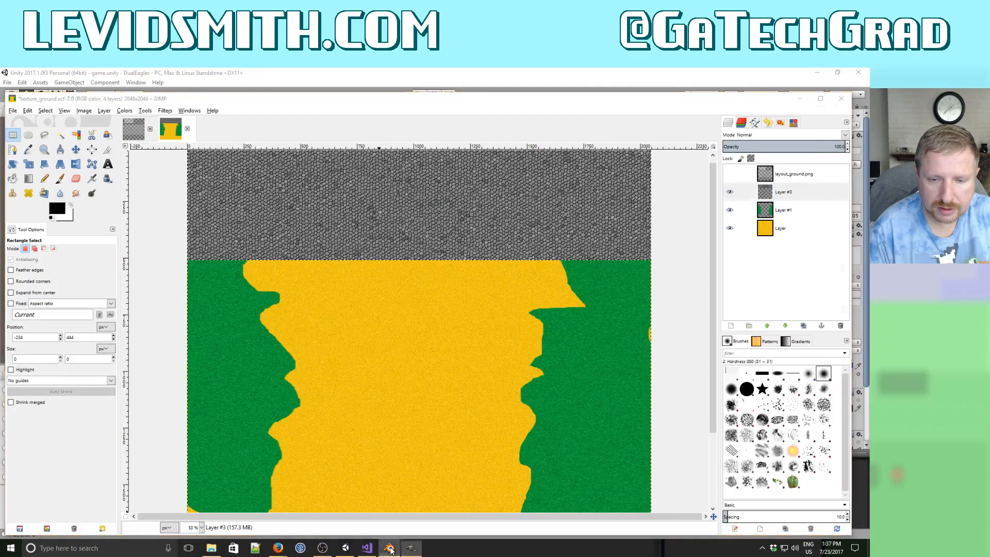
left_click(390, 548)
left_click(367, 548)
scroll(287, 416, "up", 20)
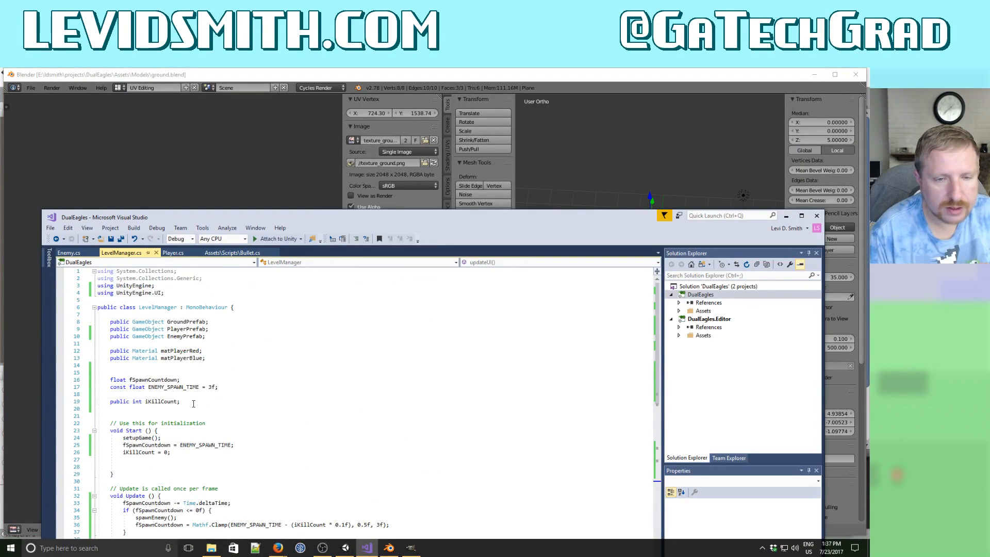
left_click(194, 402)
key("Return")
key("Return")
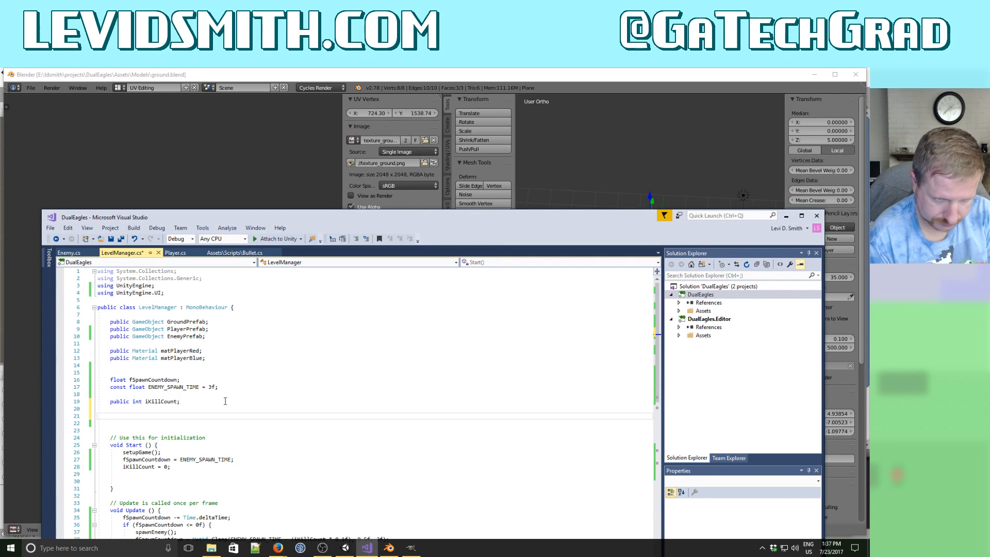
key("Up")
type("bool ")
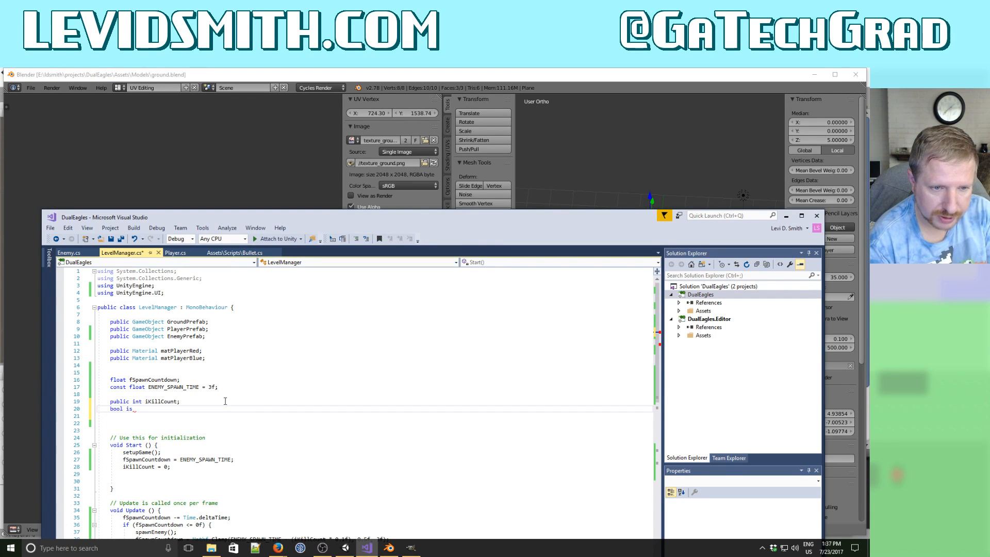
type("isGameOver;")
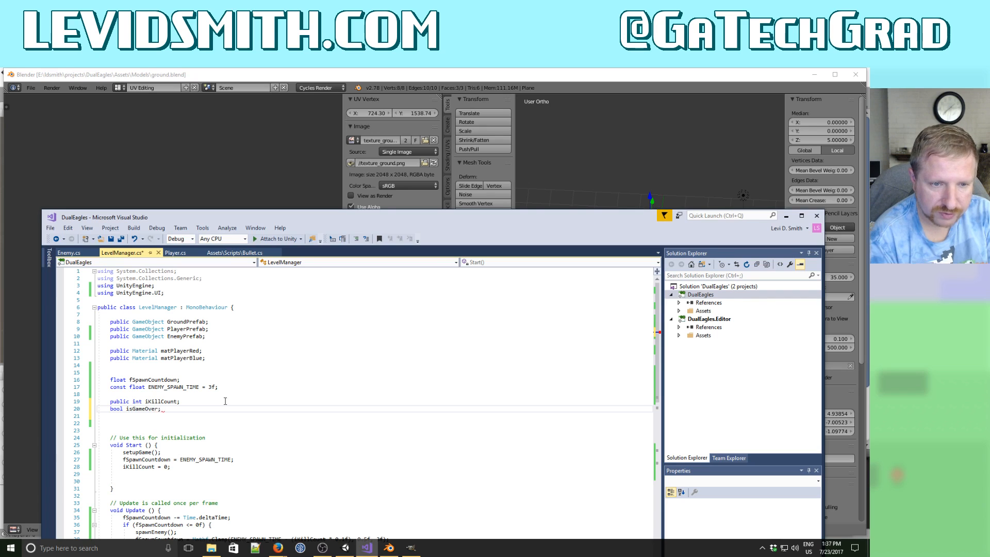
Initialise the flag with isGameOver = false; after iKillCount = 0; in the Start() method.
key("Down")
key("Down")
key("Down")
key("Down")
key("Down")
key("Down")
key("Down")
key("Down")
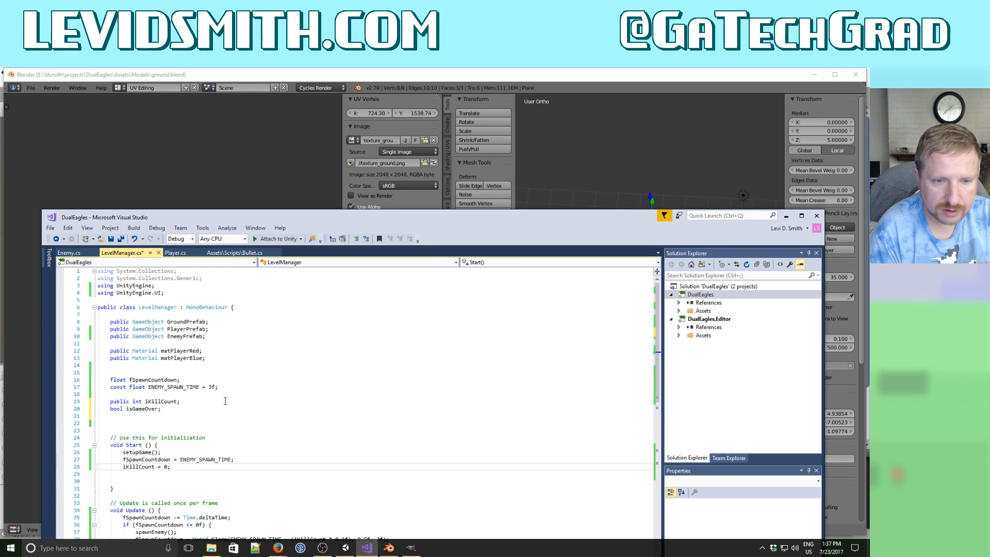
key("Return")
type("isGameO")
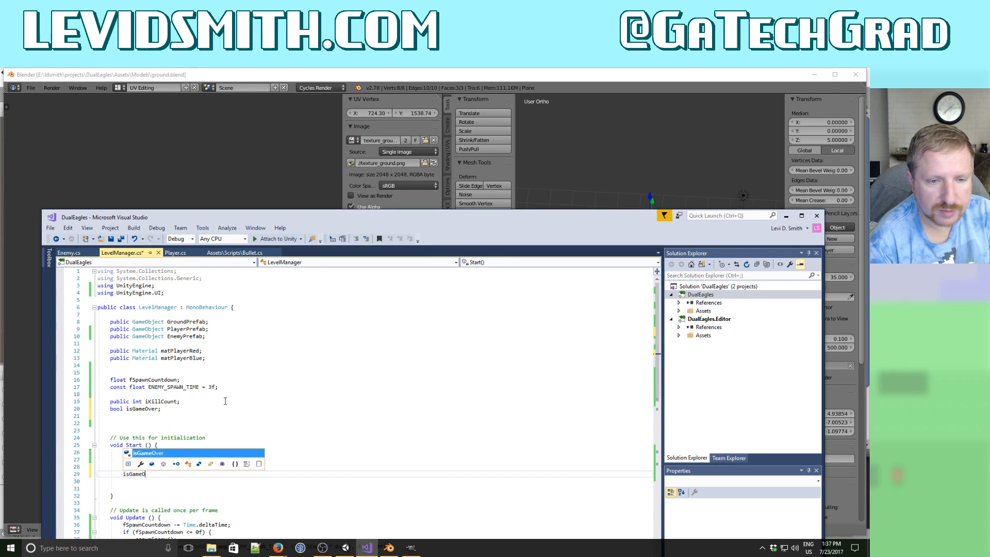
type("ver = false;")
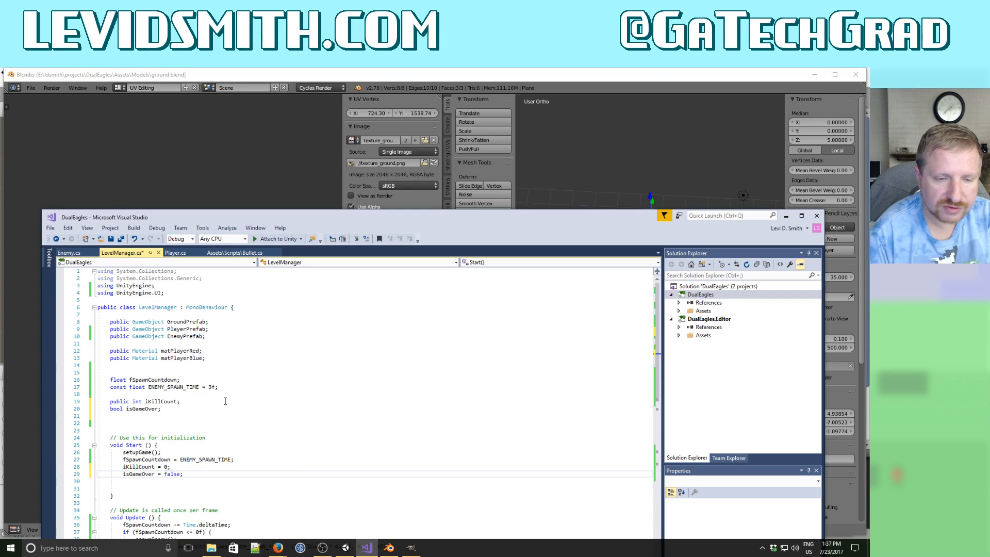
Insert an opening if (!isGameOver) { line at the beginning of the Update() method, above the fSpawnCountdown decrement.
scroll(226, 402, "down", 6)
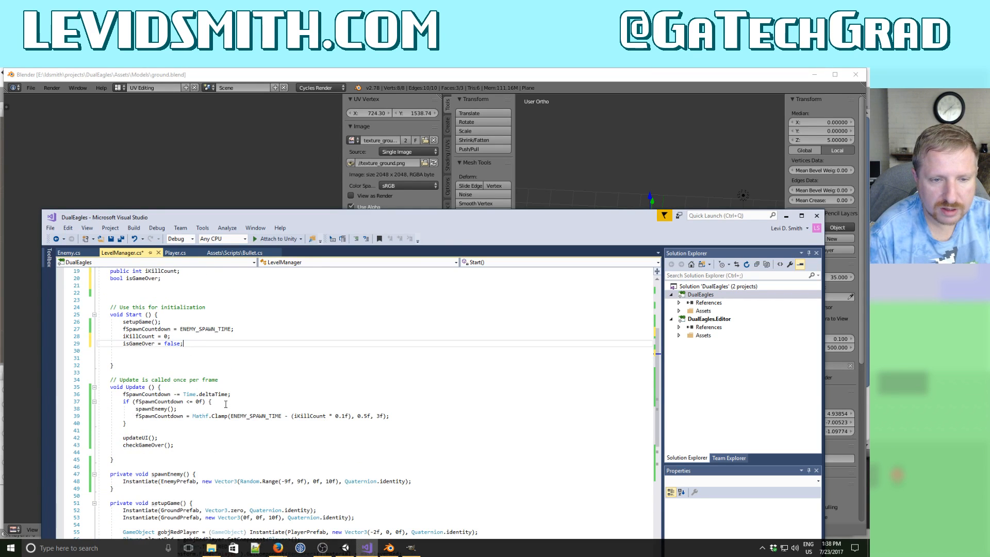
scroll(225, 404, "down", 1)
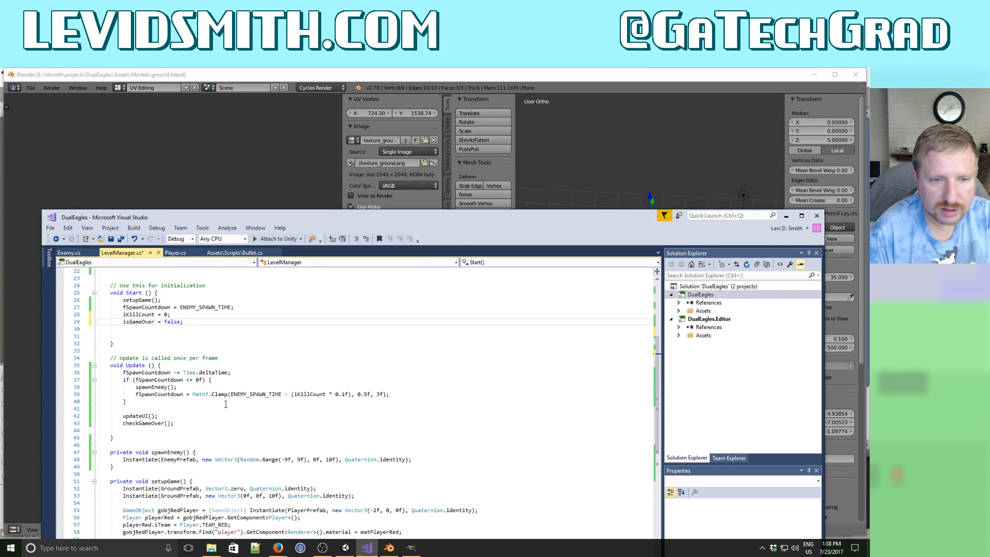
left_click(195, 364)
key("Return")
key("Return")
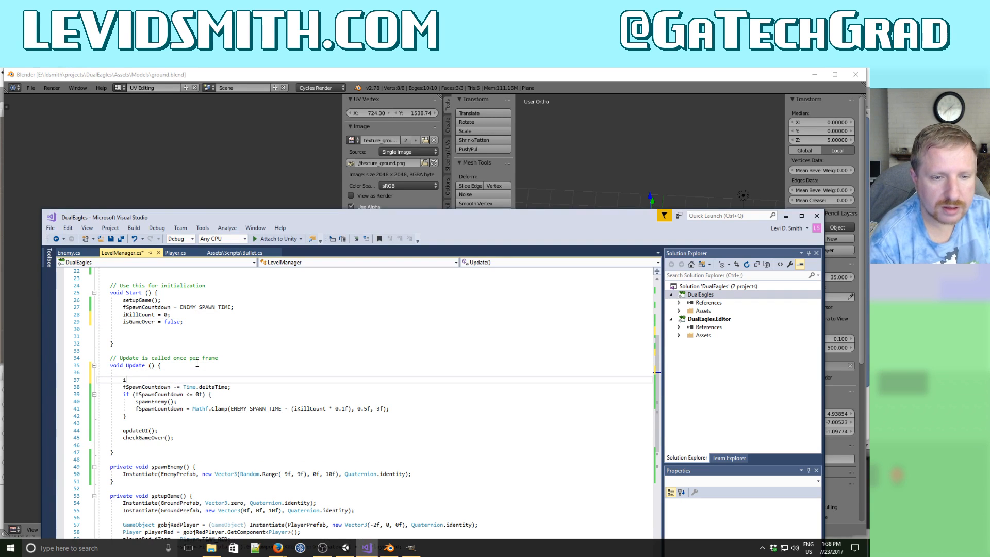
type("if (!isGame")
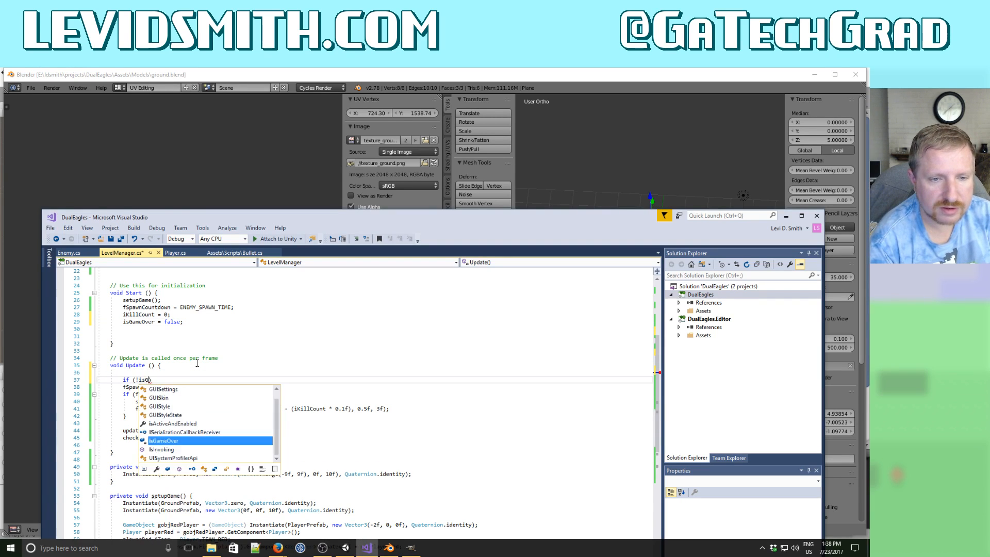
type("Over) ")
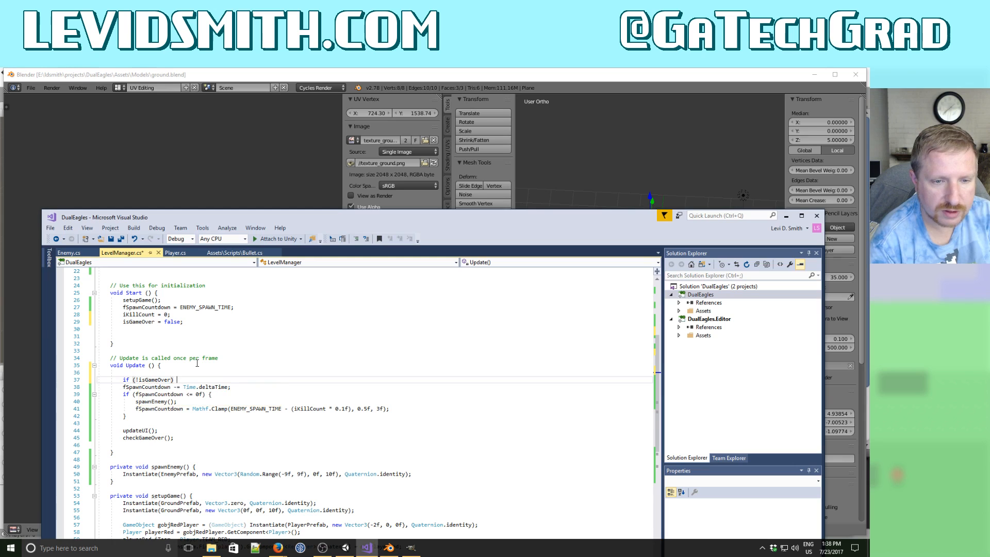
type("{")
key("Delete")
key("Delete")
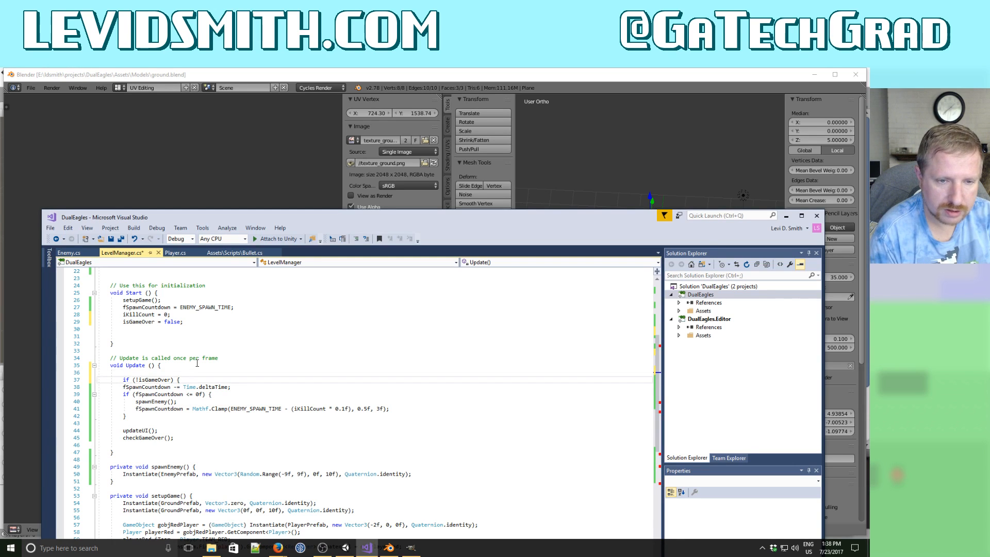
Close the if (!isGameOver) block with a brace after checkGameOver(); so it encloses all of Update()'s statements.
key("Down")
key("Down")
key("Down")
key("Down")
key("Down")
key("Down")
key("Down")
key("Down")
key("Down")
key("Up")
key("Return")
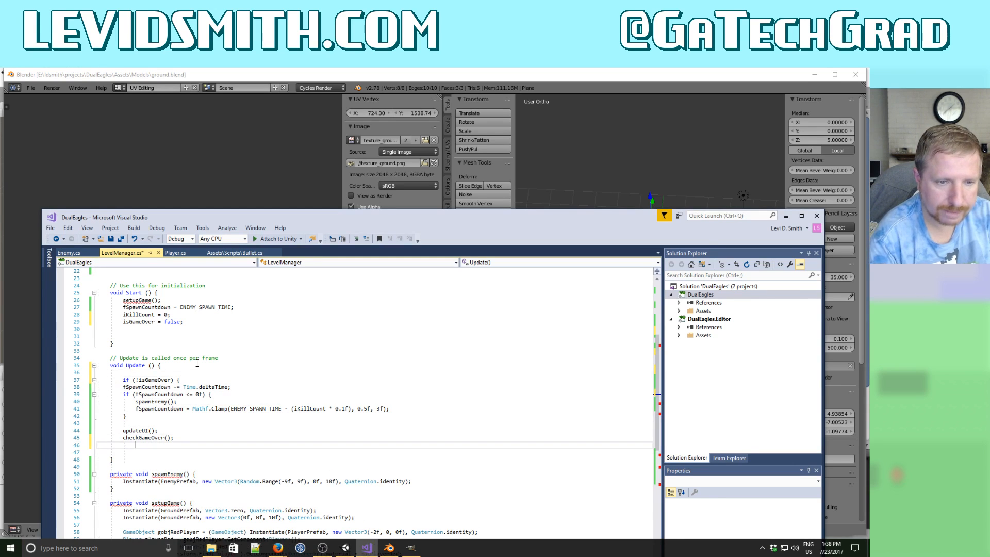
type("}")
left_click(197, 374)
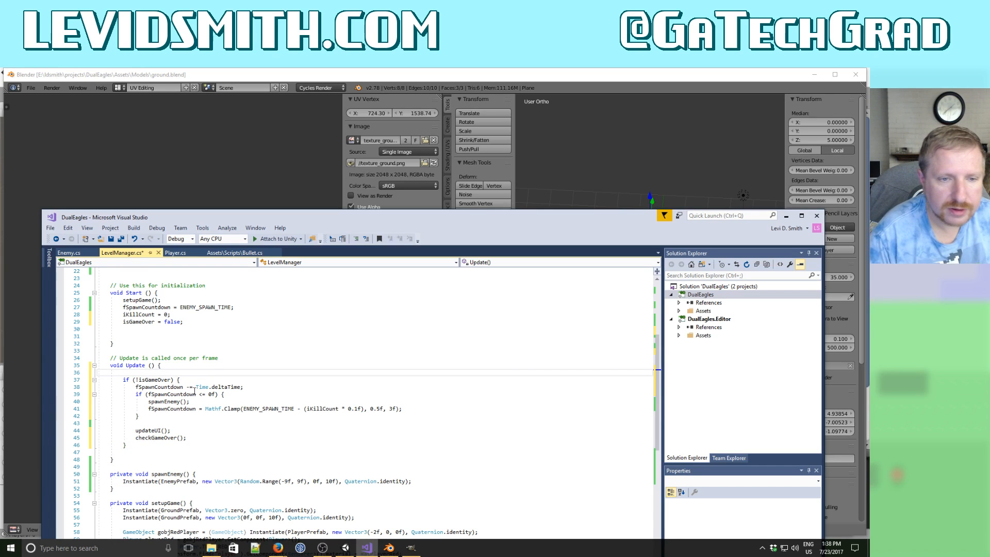
Make the isGameOver variable public and save the script.
scroll(199, 441, "down", 2)
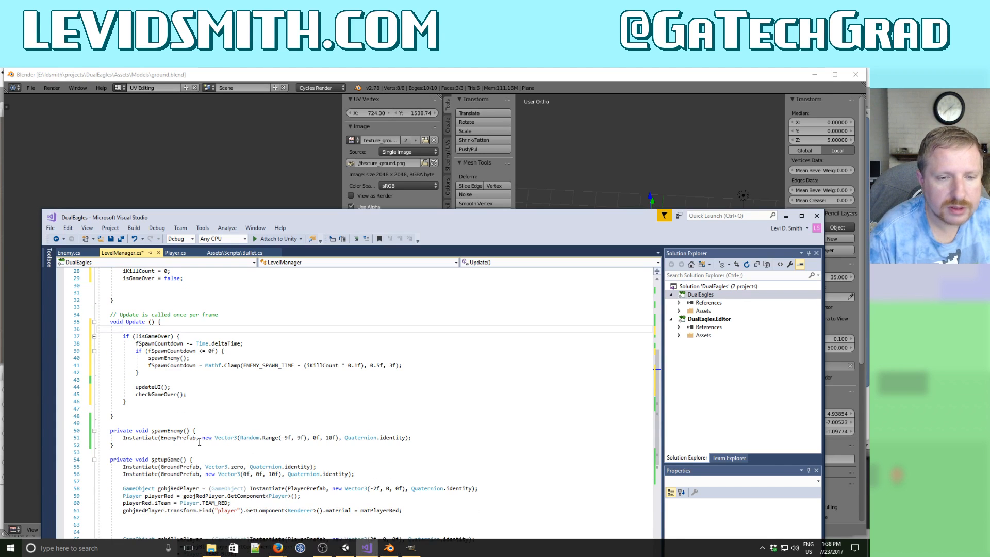
scroll(199, 442, "up", 5)
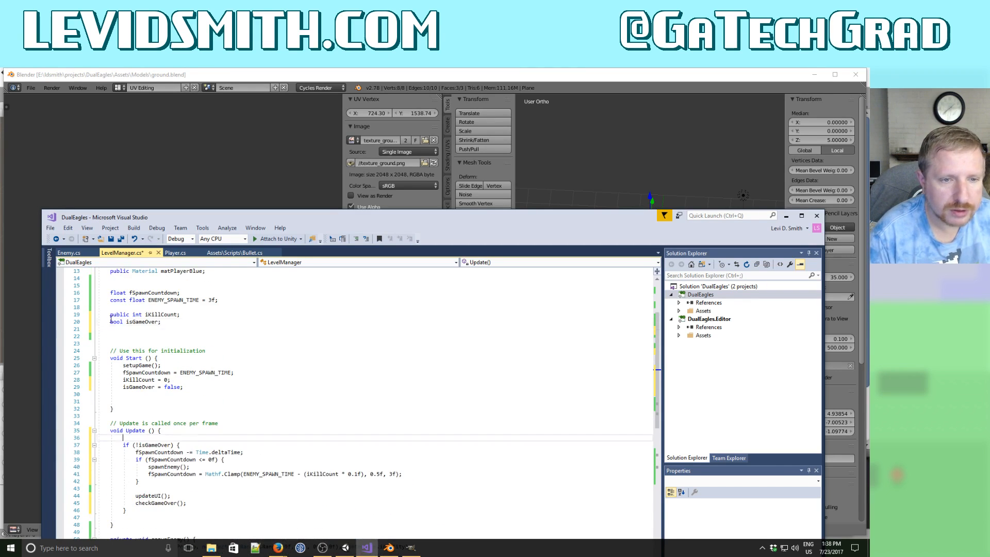
double_click(113, 322)
type("public bool")
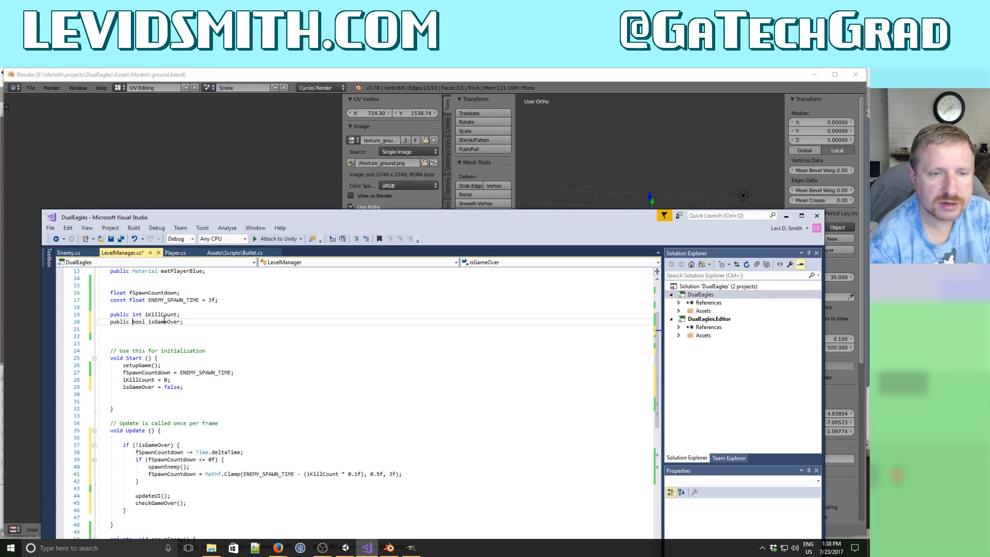
left_click(121, 239)
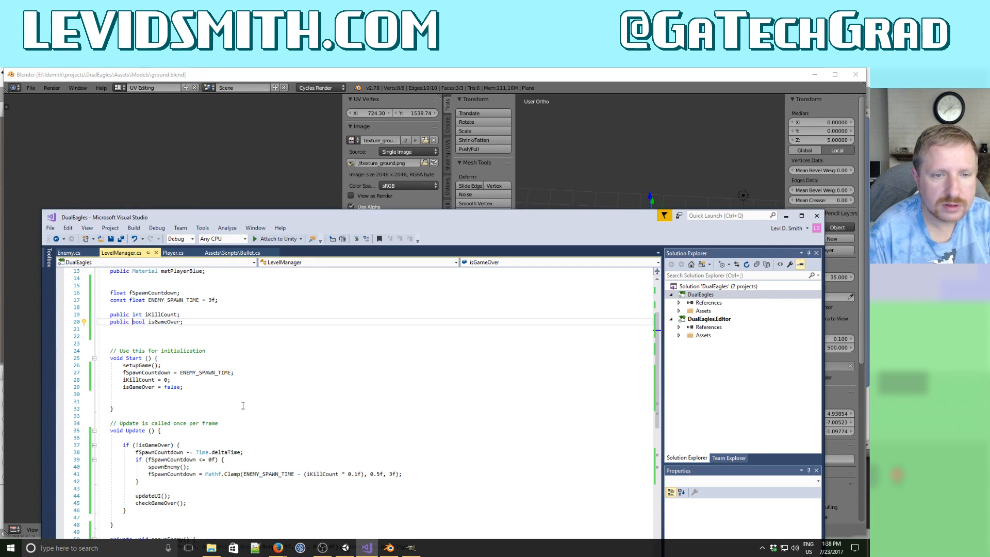
Add isGameOver = true; inside the if (players.Length == 0) block of checkGameOver().
left_click(248, 408)
scroll(248, 417, "down", 3)
scroll(247, 419, "down", 12)
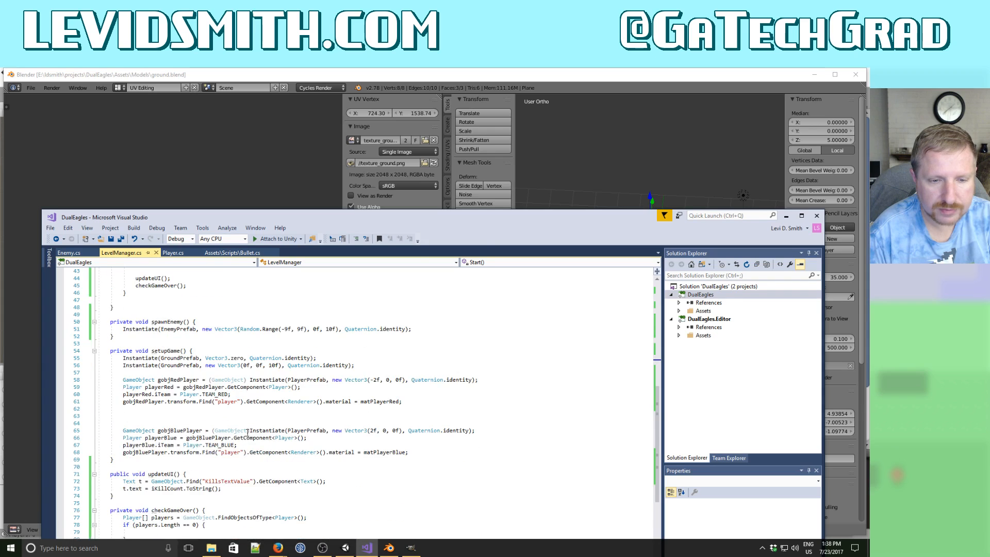
left_click(209, 421)
key("Return")
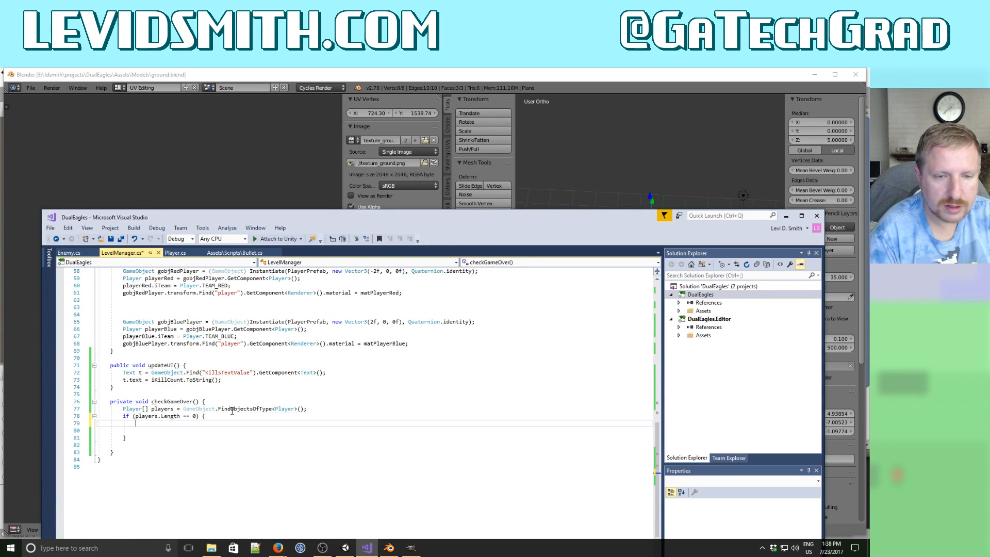
type("isGameOver")
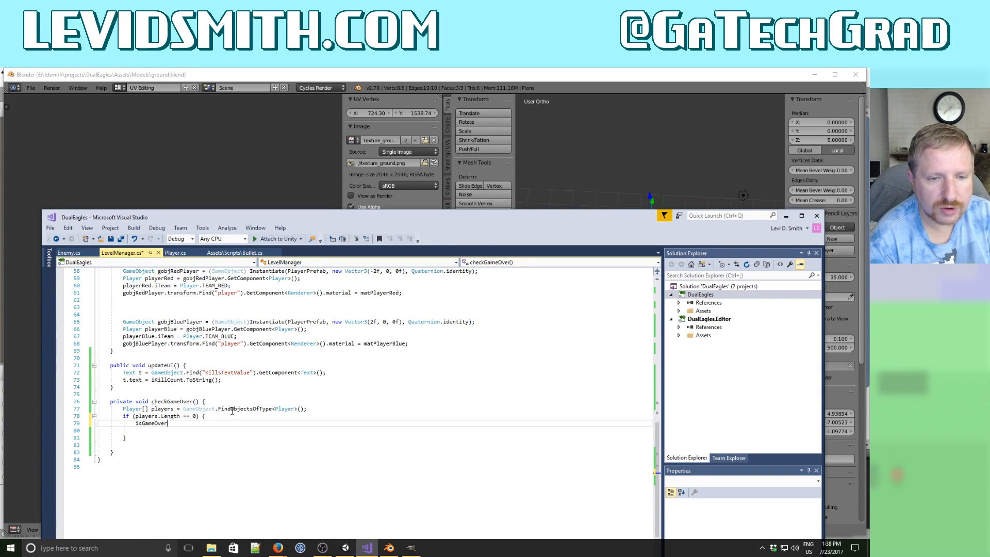
type(" = true;")
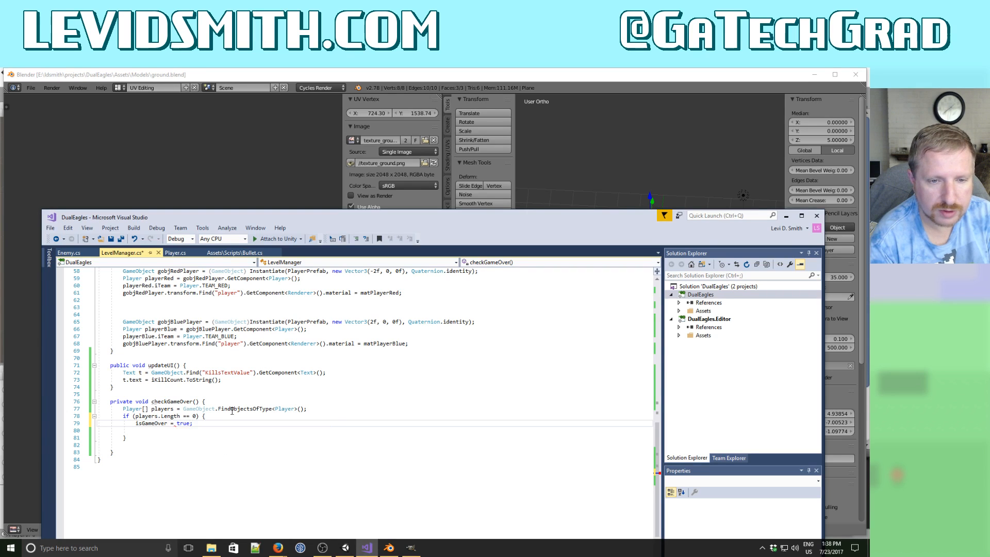
Add GameObject.Find("GameOverText").SetActive(true); on a new line below isGameOver = true; in checkGameOver().
key("Return")
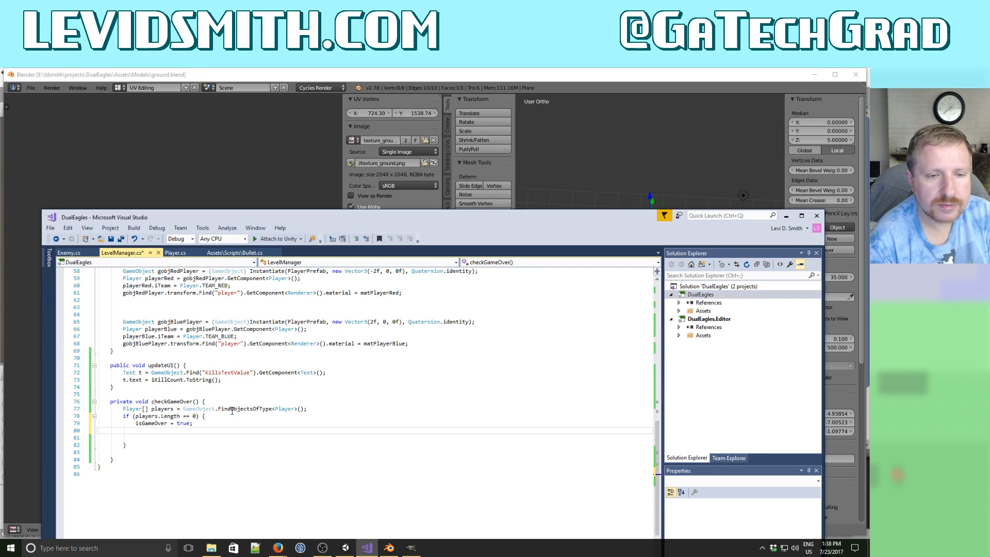
type("GameObject.F")
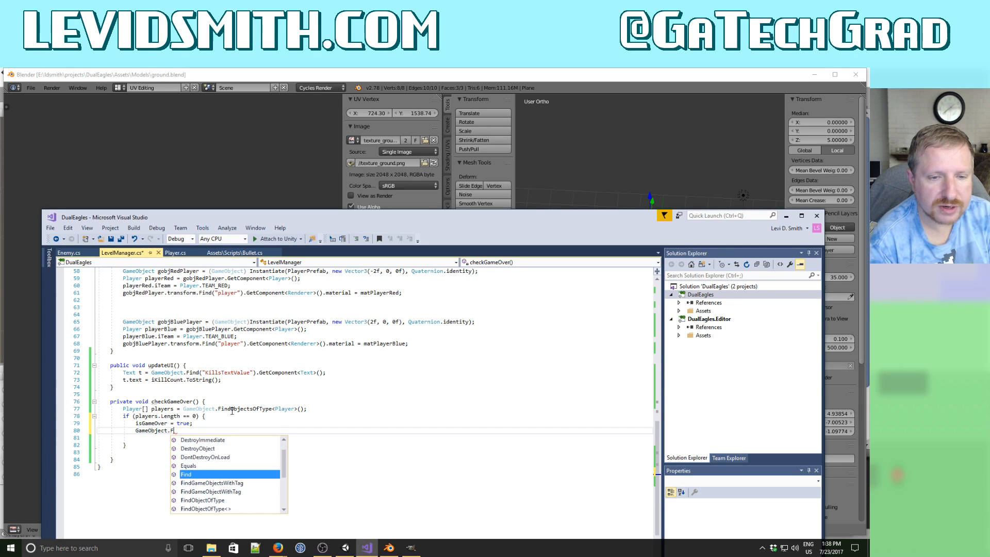
type("ind(\"")
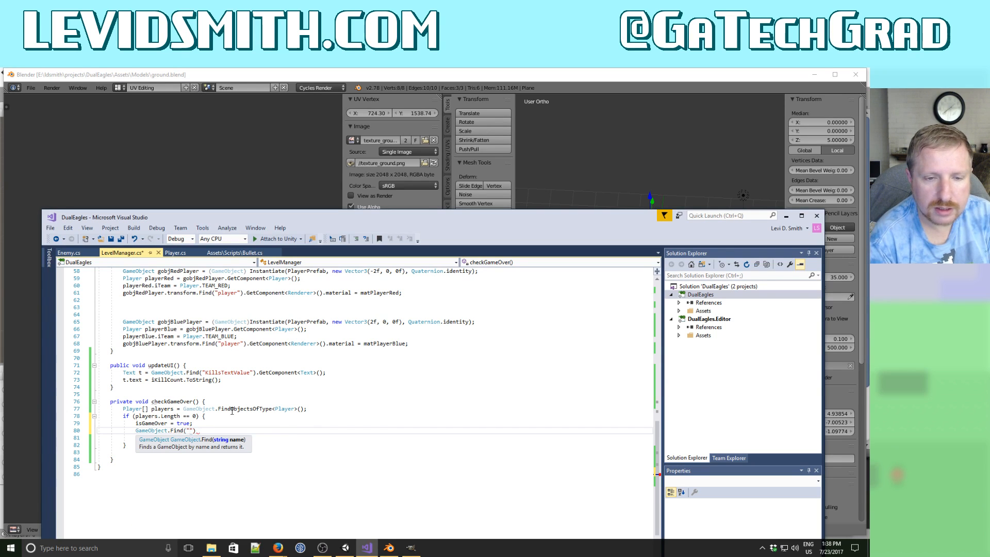
type("GameOverTex")
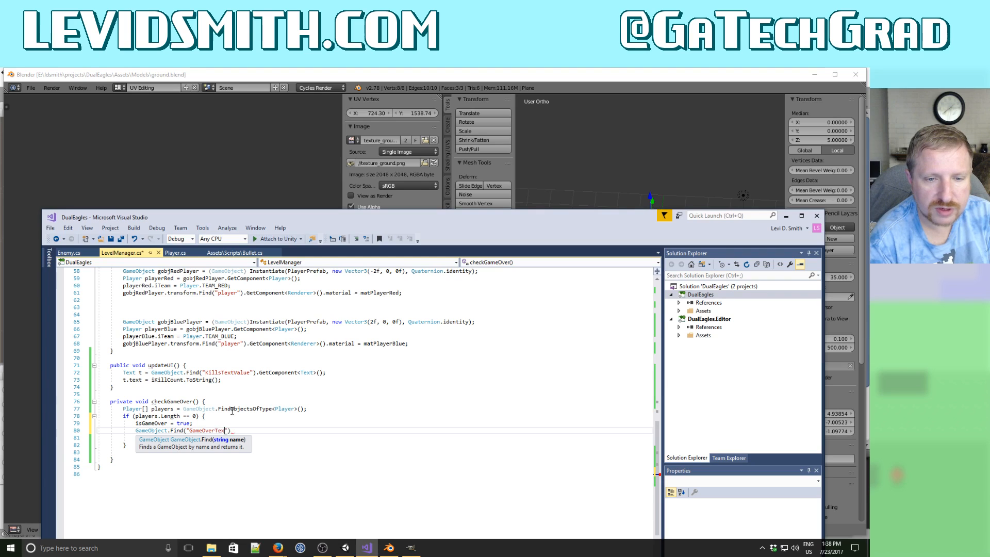
type("t\")")
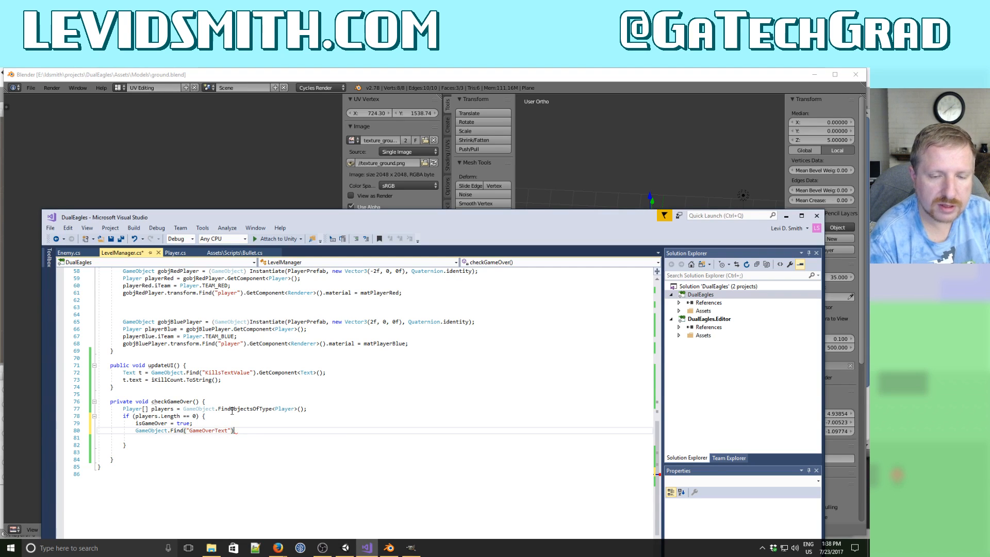
type(".en")
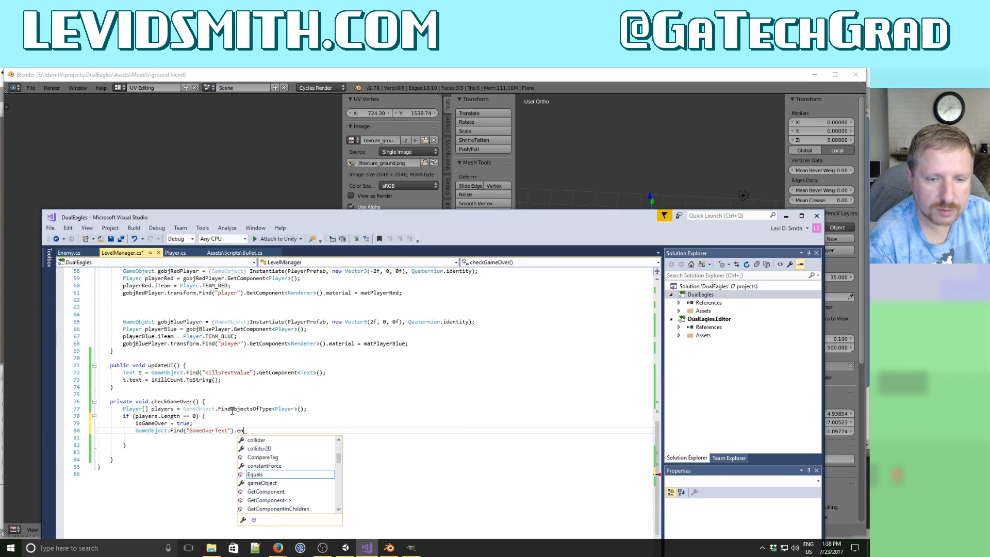
key("BackSpace")
key("BackSpace")
type("seten")
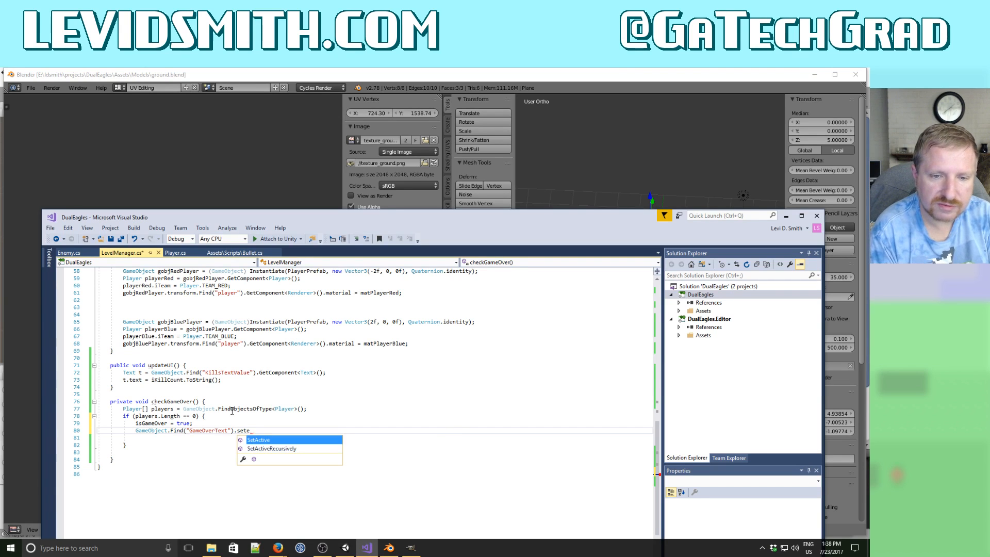
key("Tab")
type("(true);")
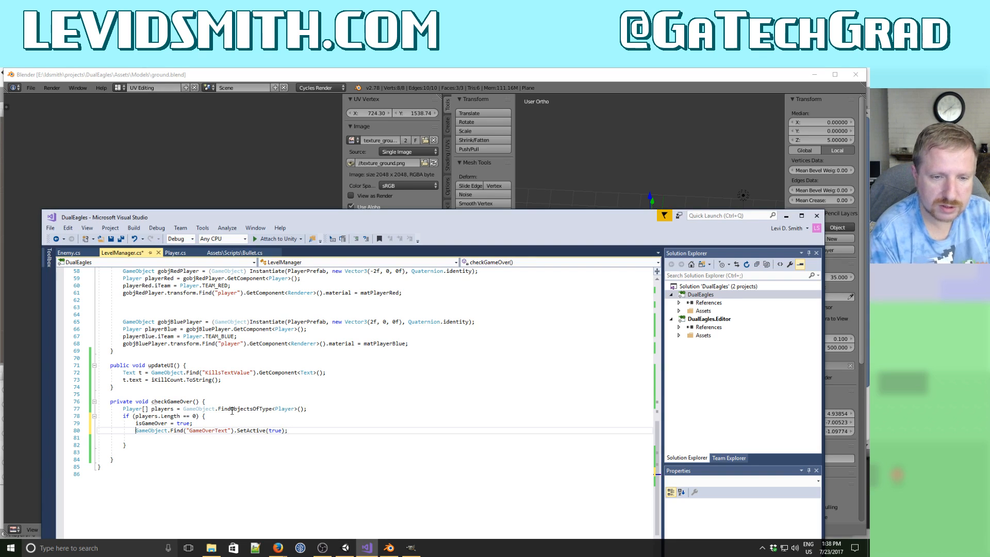
Duplicate the GameObject.Find("GameOverText").SetActive(true); statement onto the line below it.
key("shift+End")
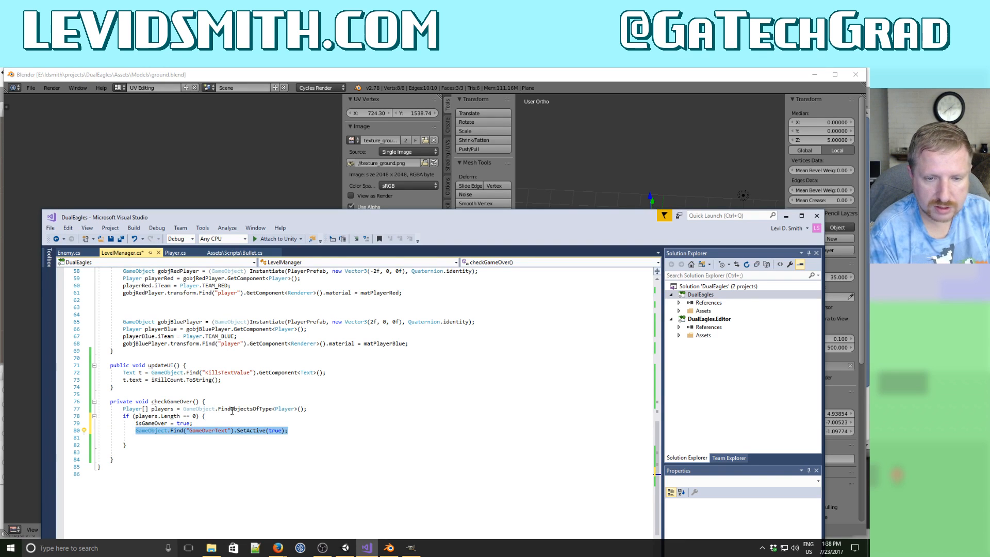
key("ctrl+c")
key("End")
key("Return")
key("ctrl+v")
key("Up")
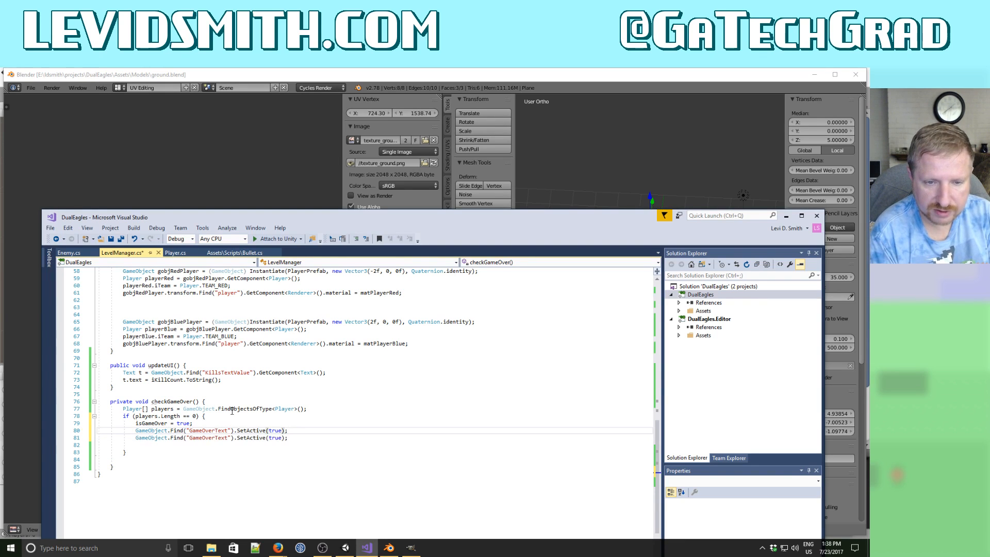
Change the names in the two Find calls to GameOverText1 and GameOverText2, and save the LevelManager script.
key("ctrl+Left")
key("ctrl+Left")
key("ctrl+Left")
key("ctrl+Left")
key("ctrl+Left")
key("ctrl+Left")
type("1")
key("Down")
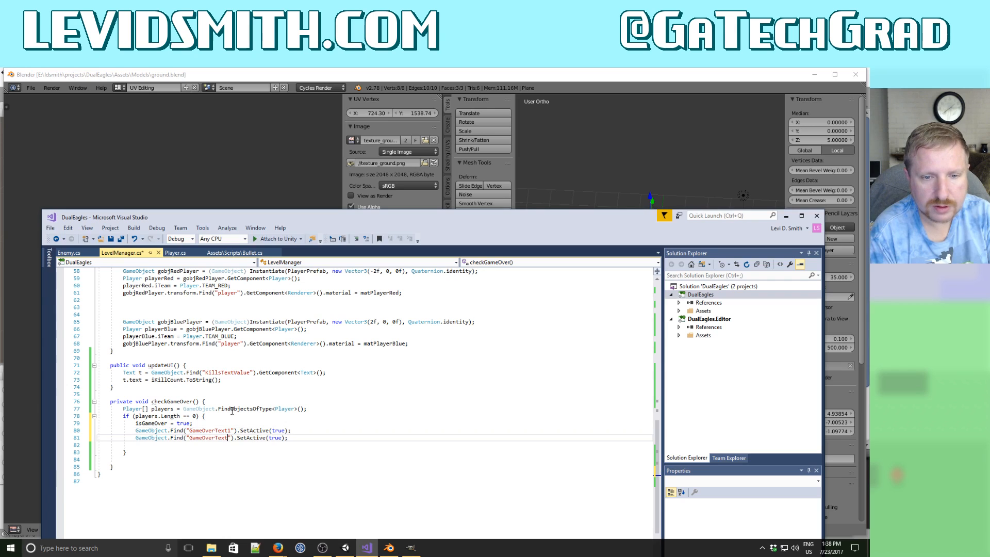
key("Left")
type("2")
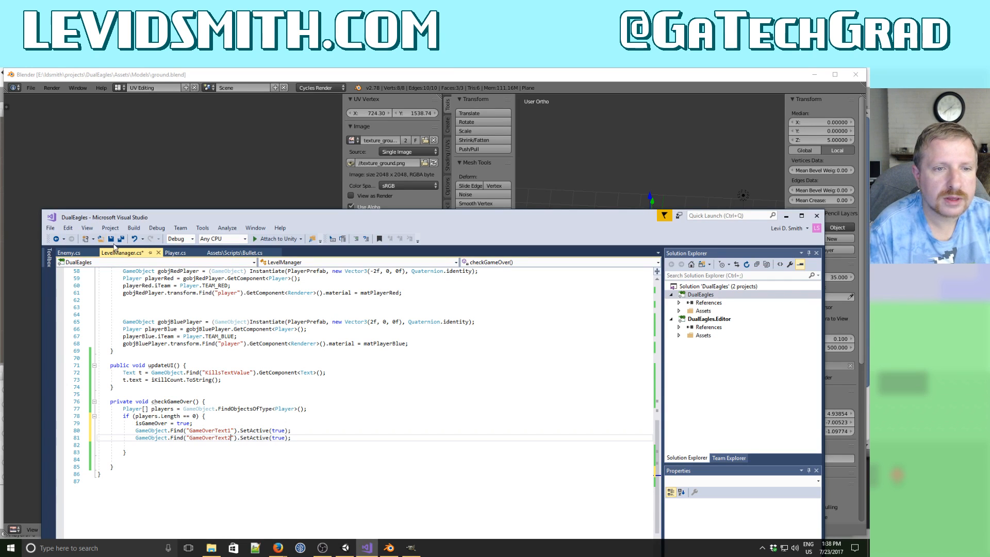
left_click(111, 239)
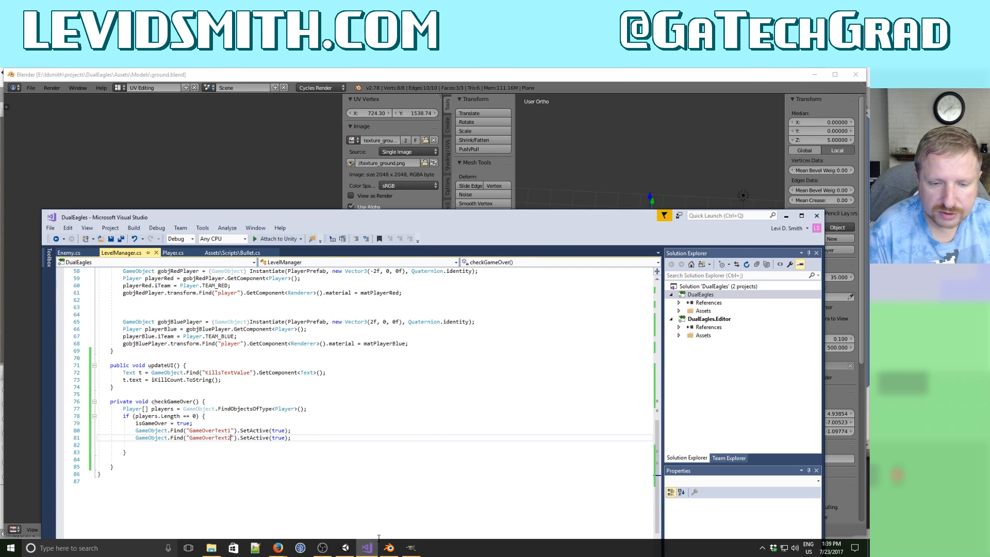
Switch to Unity and move the GameOverText1 object toward the canvas centre, at about X -336, Y 58.
left_click(345, 547)
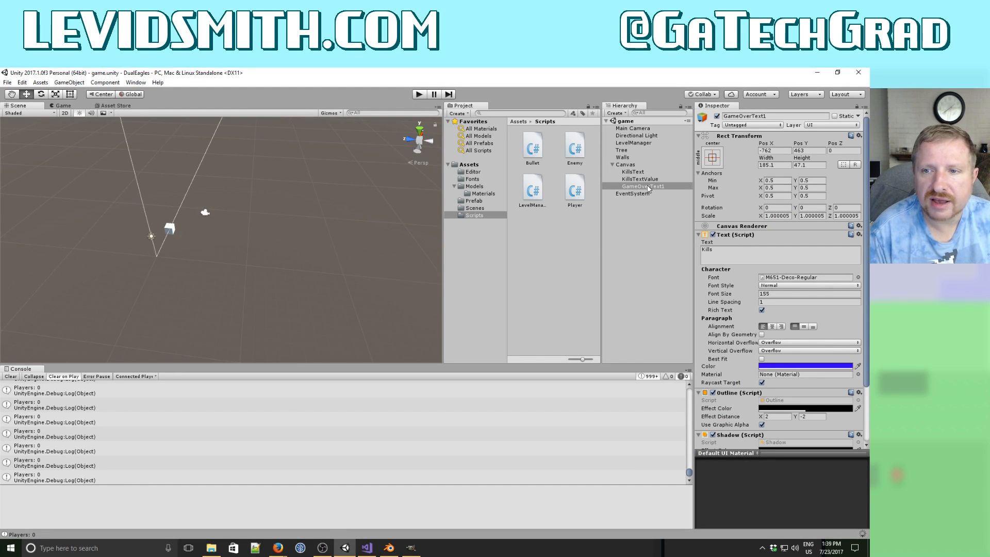
key("t")
left_click(64, 112)
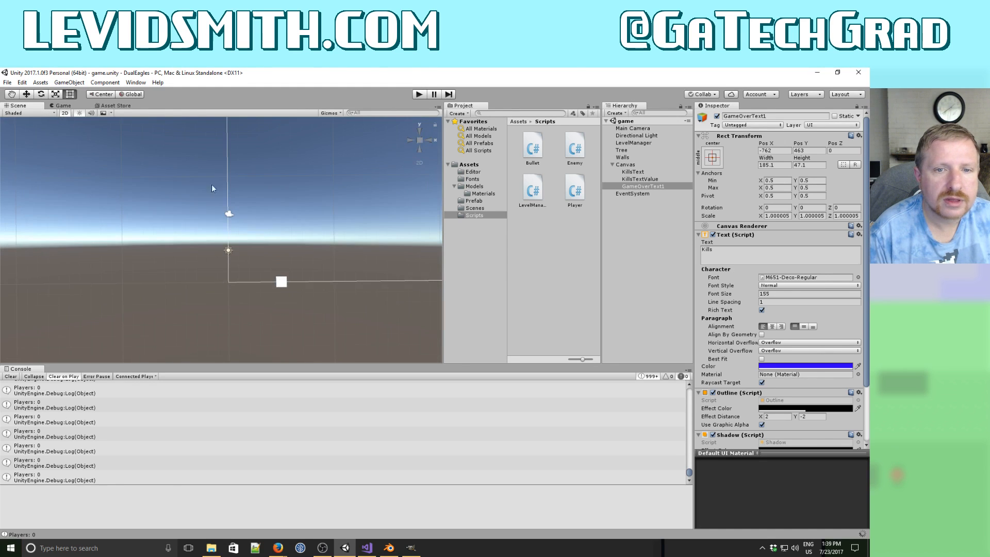
double_click(643, 186)
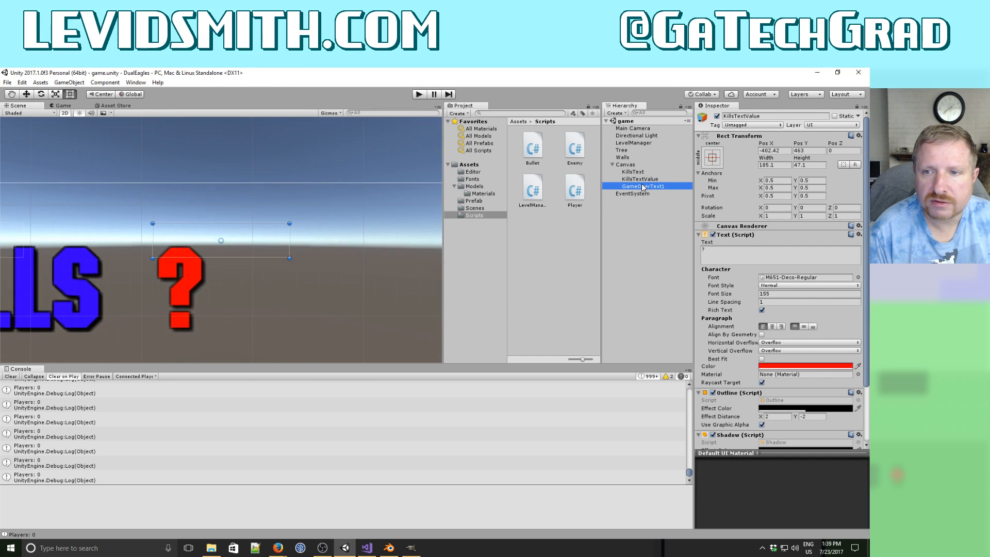
scroll(362, 246, "down", 8)
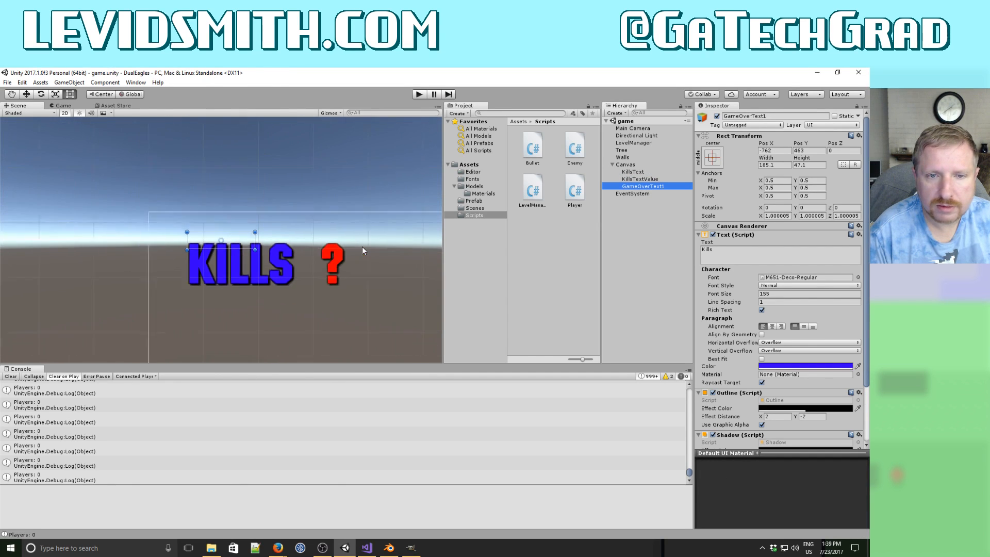
scroll(362, 248, "down", 4)
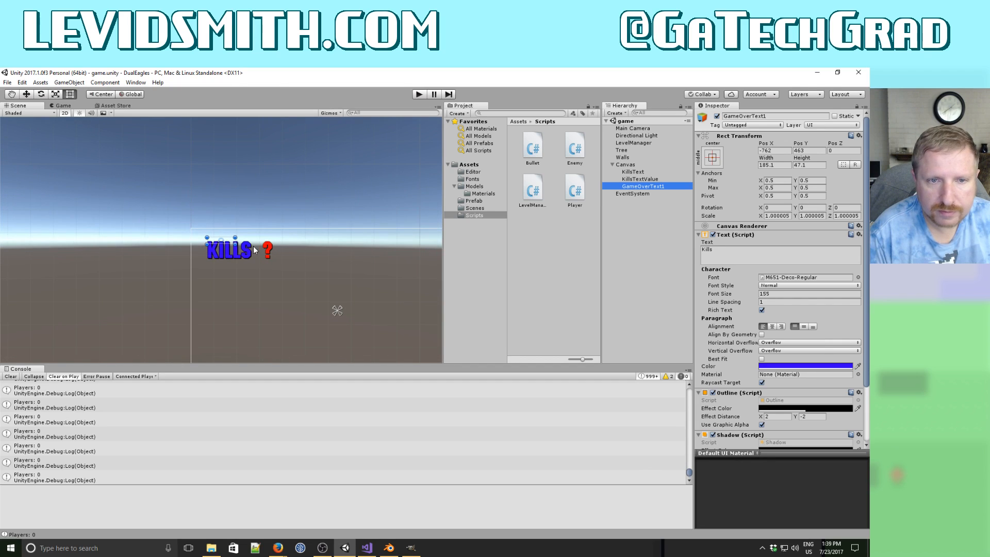
left_click_drag(224, 242, 302, 310)
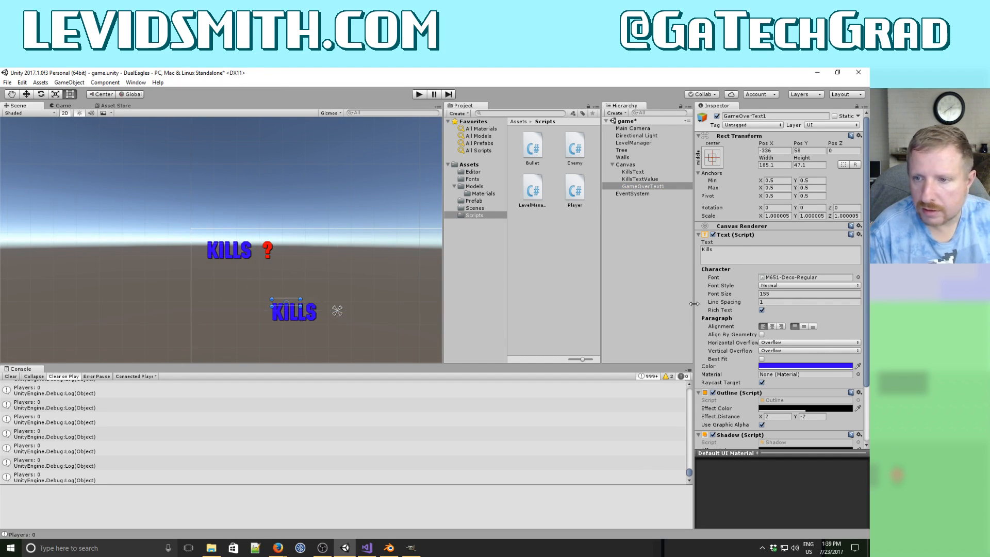
Set the GameOverText1 text to GAME and enlarge its font size to 229.
left_click(706, 250)
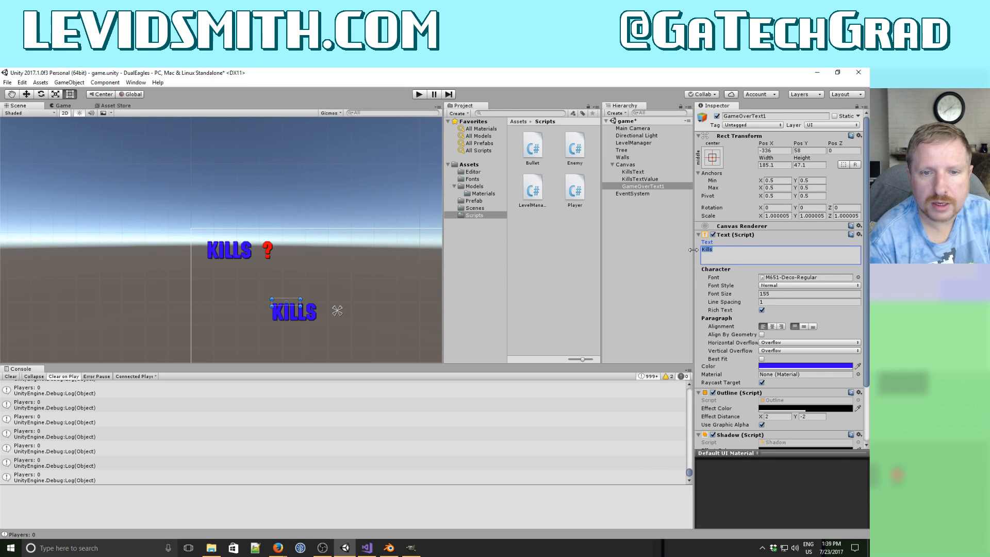
type("GAME")
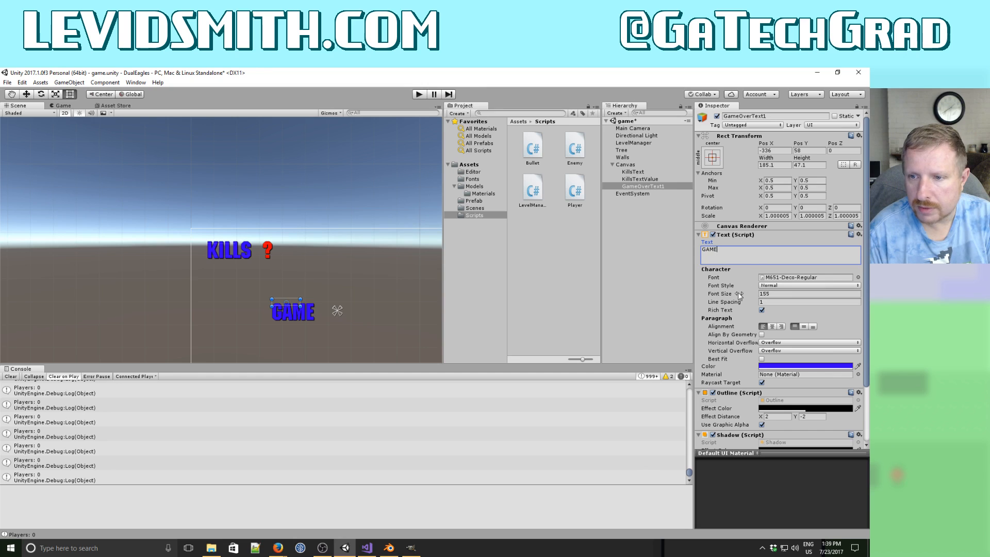
left_click_drag(725, 297, 762, 298)
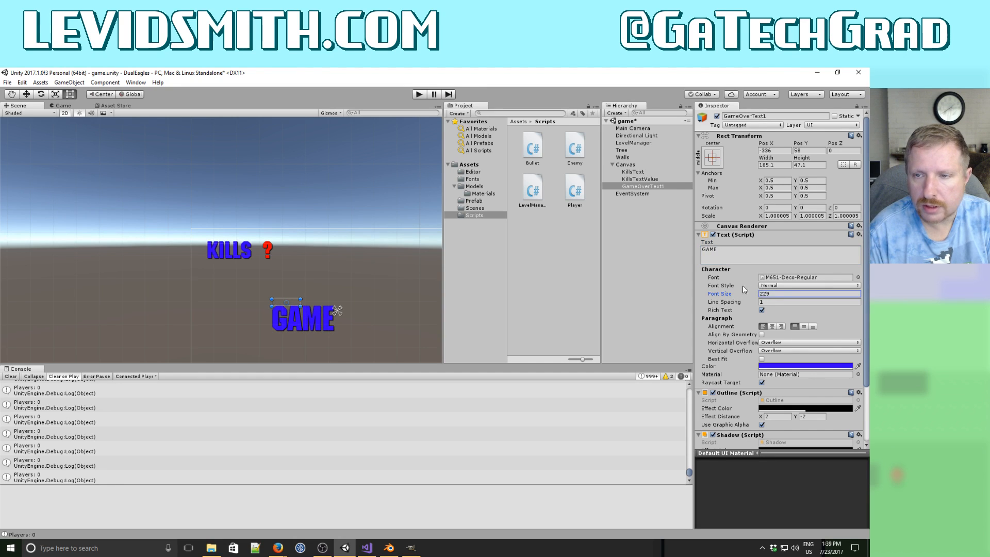
Duplicate GameOverText1 and shift the copy sideways to a Pos X of about 164.
right_click(650, 187)
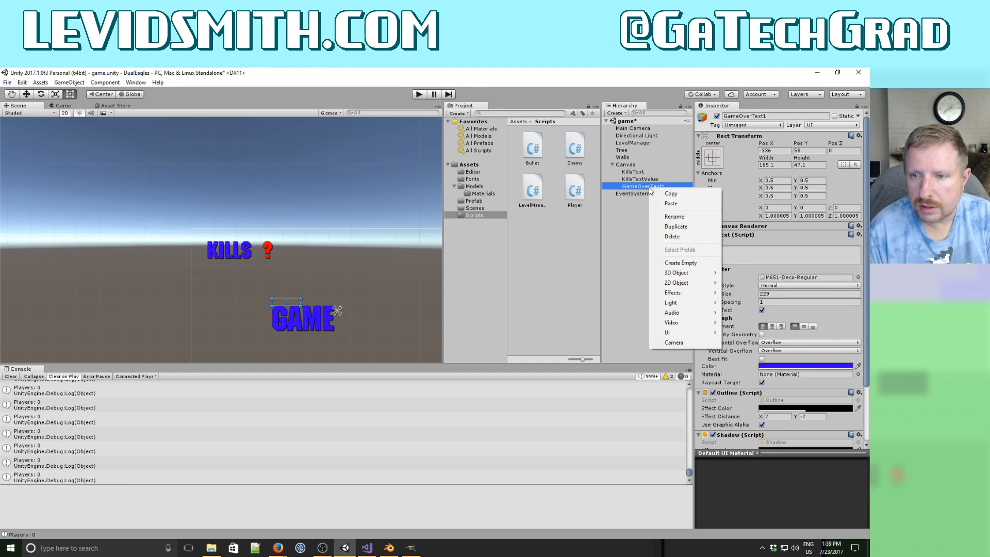
left_click(675, 227)
left_click_drag(761, 145, 485, 77)
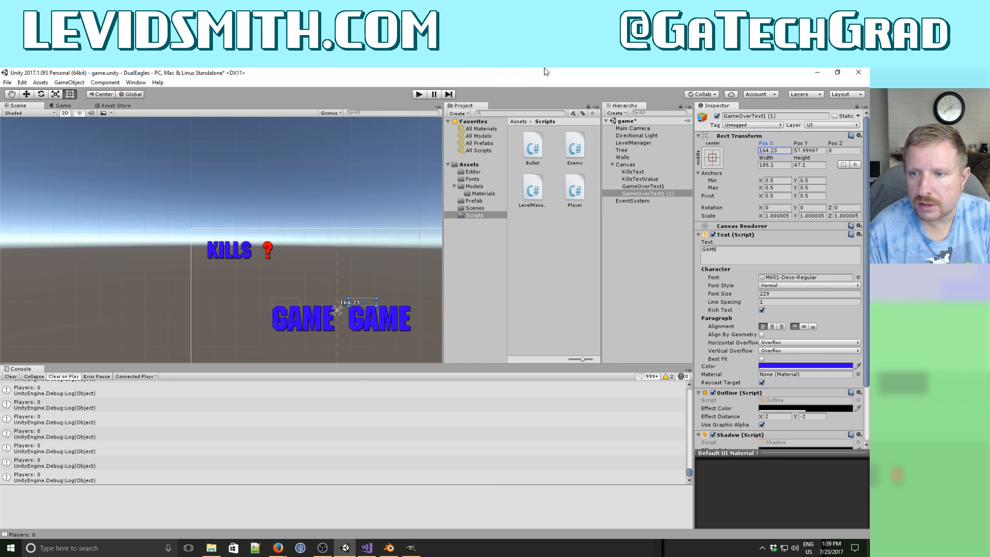
Set the duplicated text to OVER and change its color to red, FF0000FF.
left_click(723, 247)
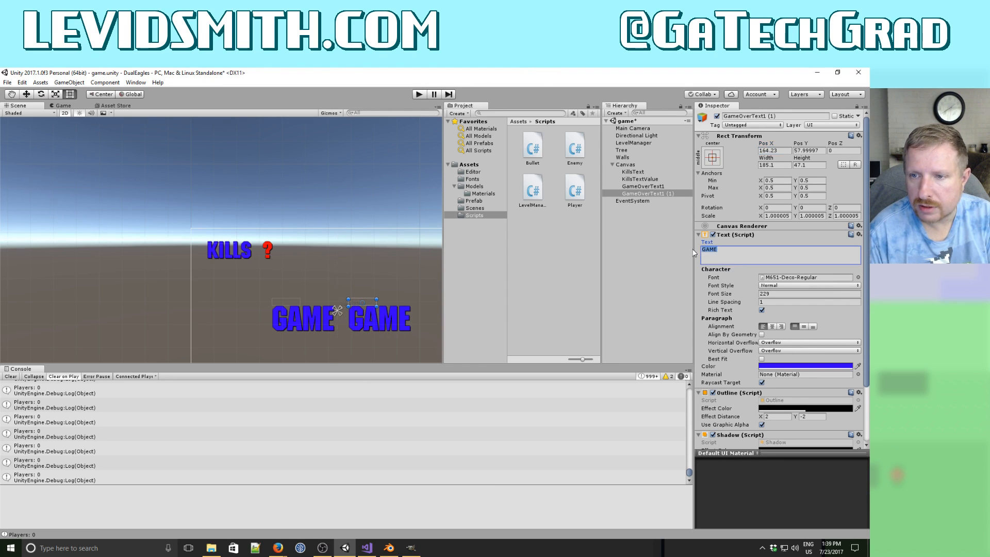
type("OVER")
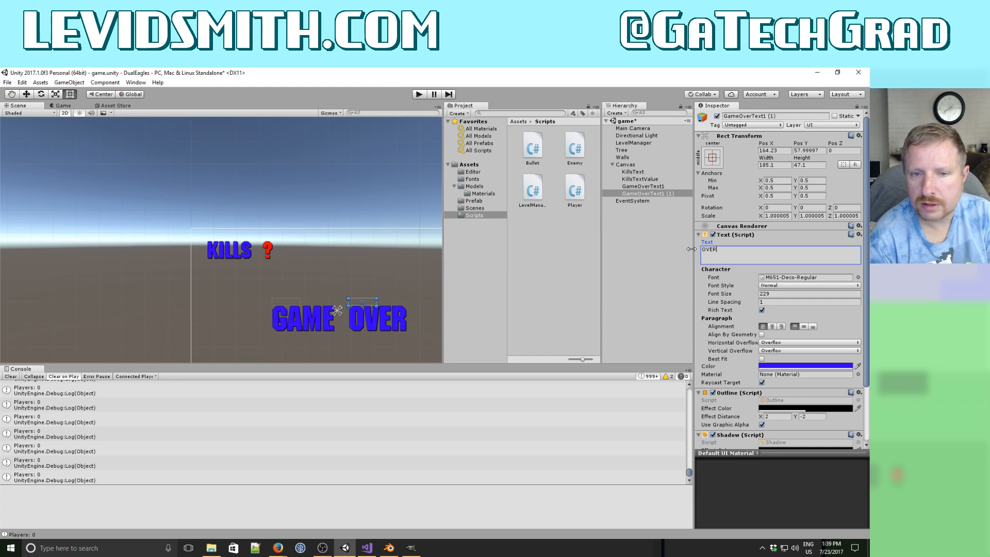
left_click(789, 367)
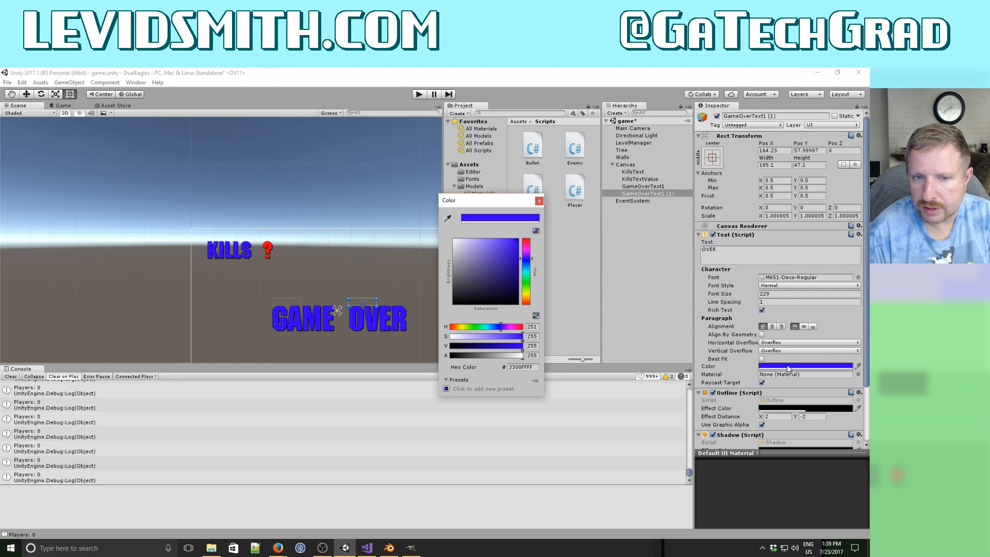
left_click_drag(471, 326, 422, 325)
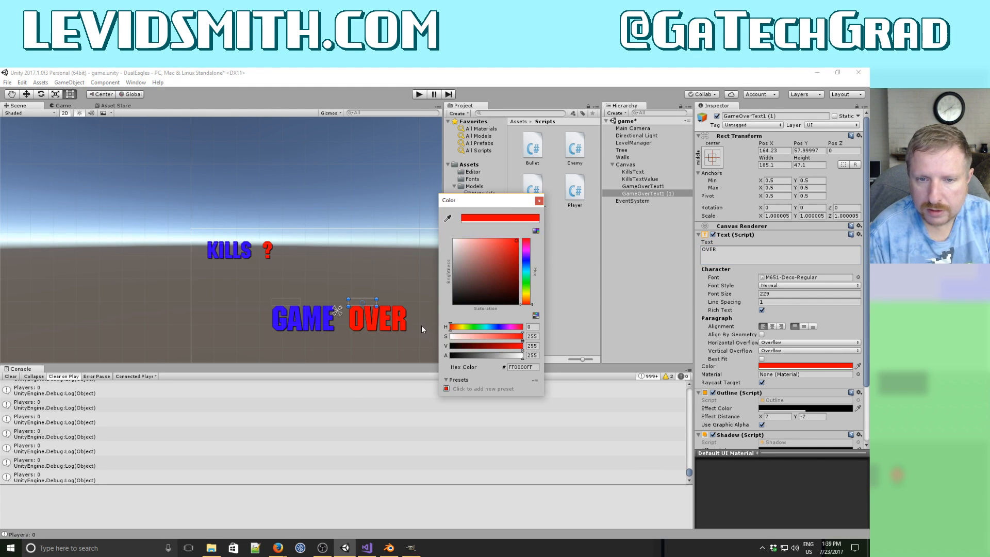
left_click(539, 201)
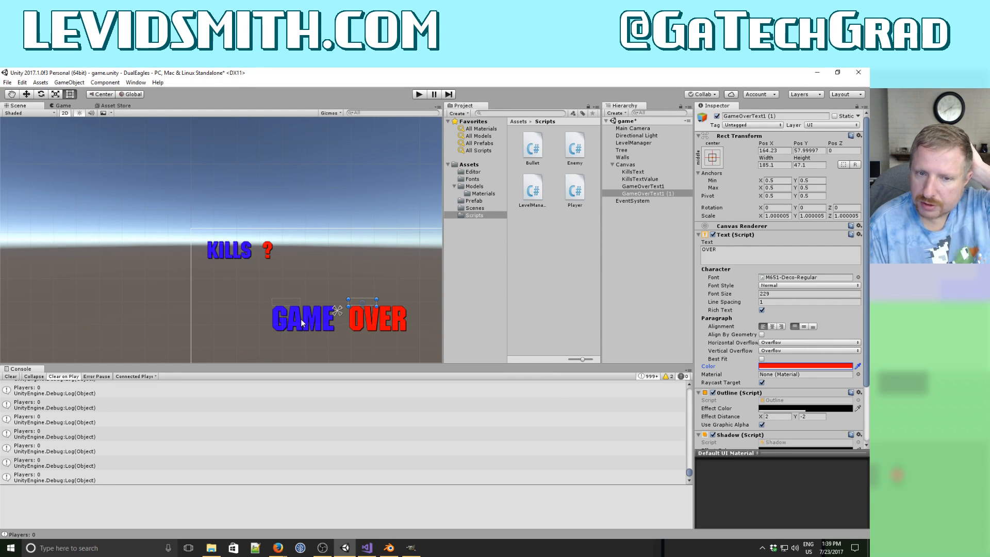
Run the game briefly to check the GAME OVER text, and stop play mode.
left_click(417, 95)
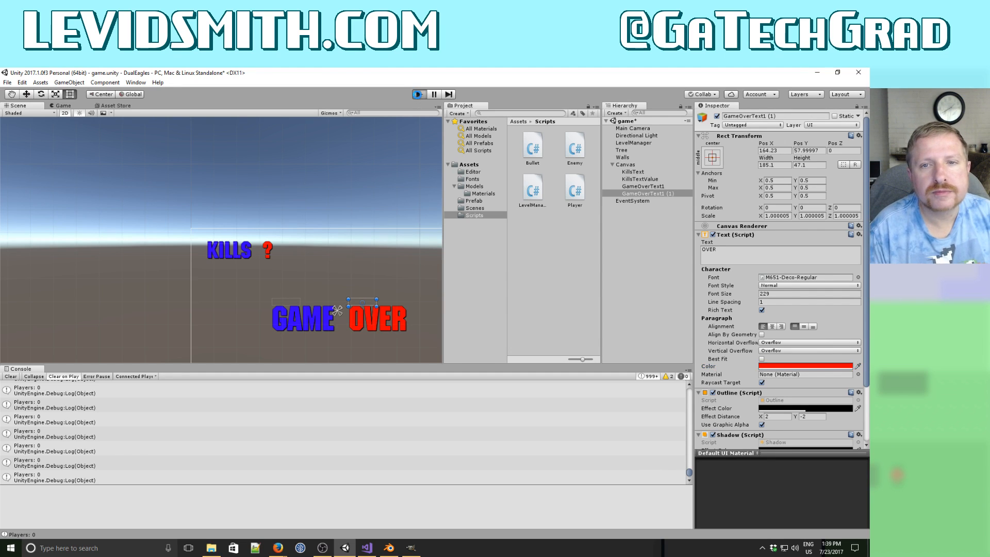
left_click(418, 95)
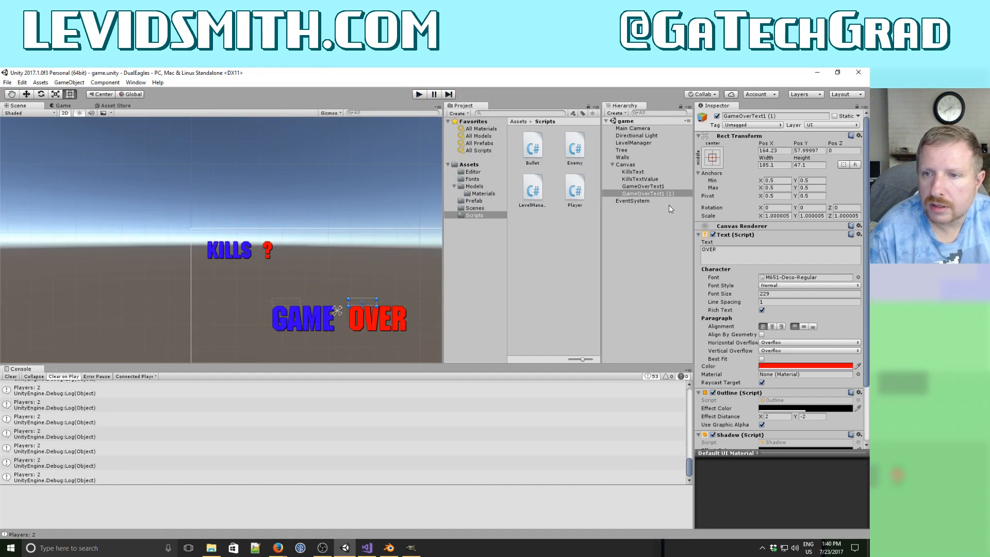
Deactivate both the GAME and the OVER text objects under the Canvas.
left_click(663, 186)
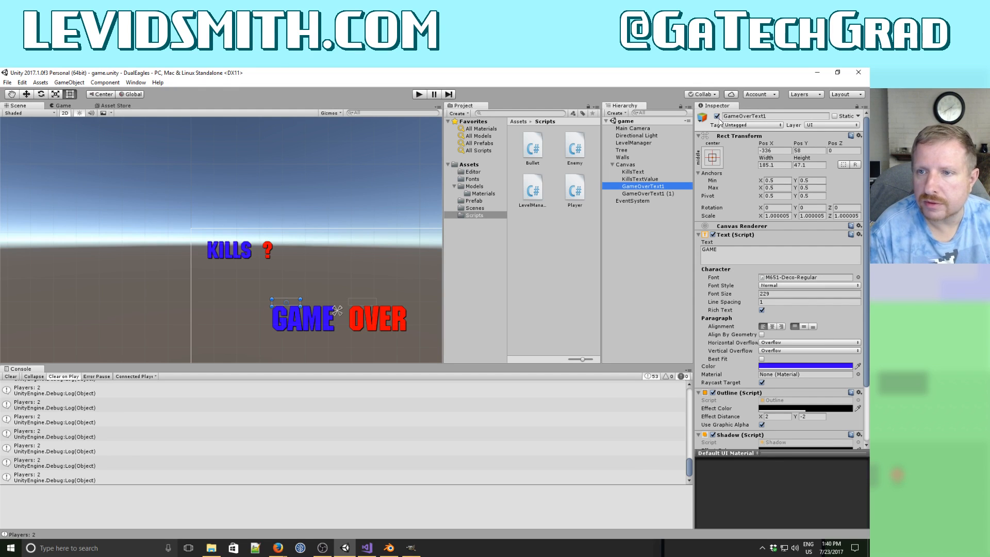
left_click(717, 116)
left_click(647, 193)
left_click(716, 116)
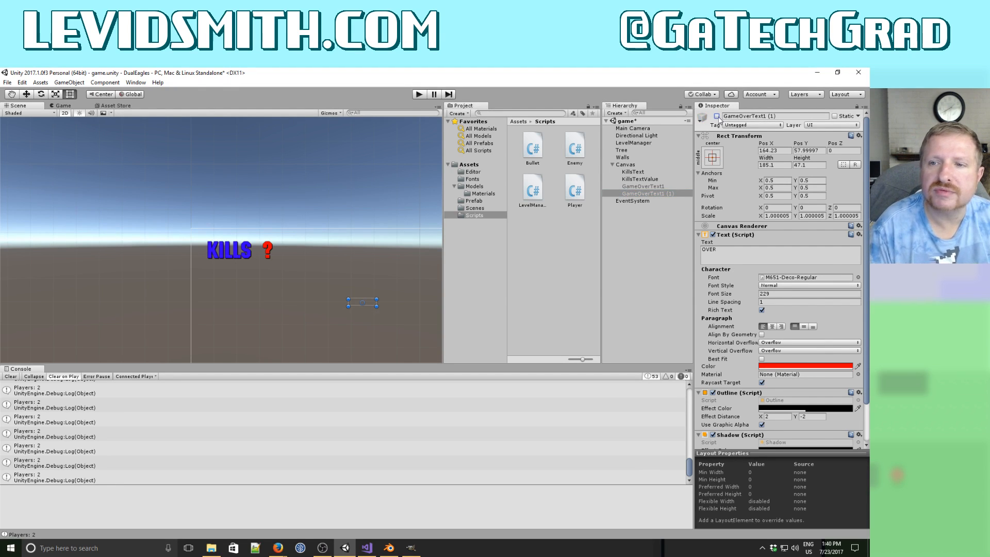
left_click(658, 186)
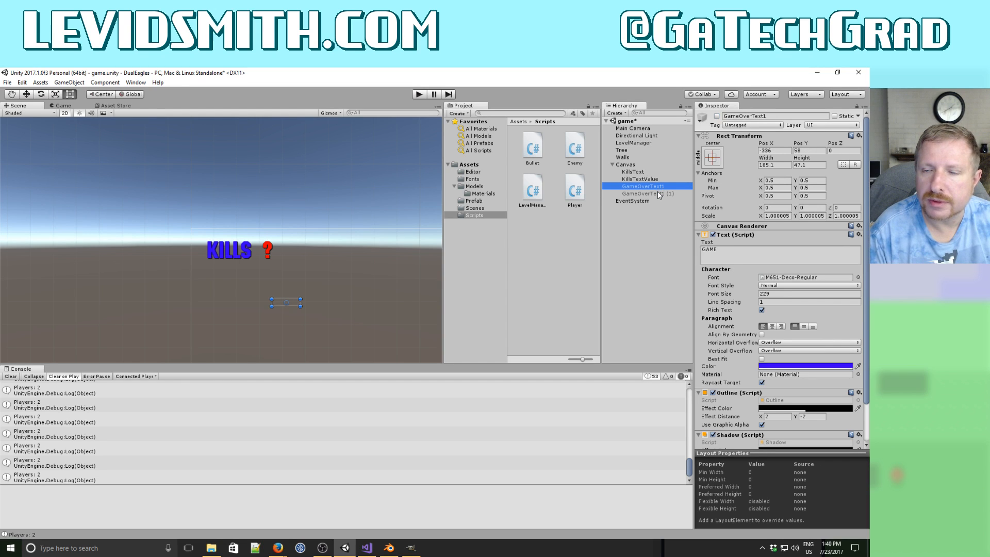
left_click(658, 193)
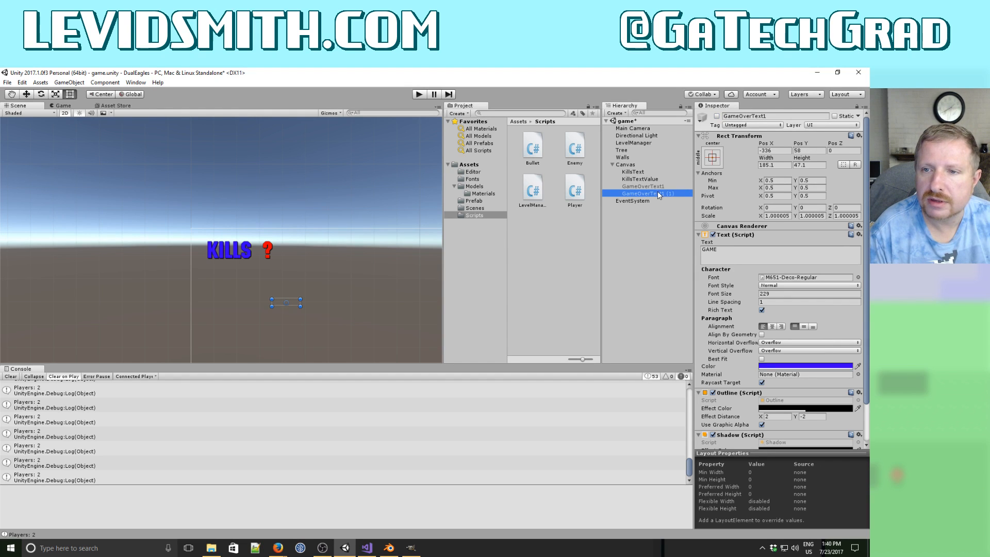
Run the game briefly and stop it, and rename the OVER text object under the Canvas to GameOverText2.
left_click(418, 94)
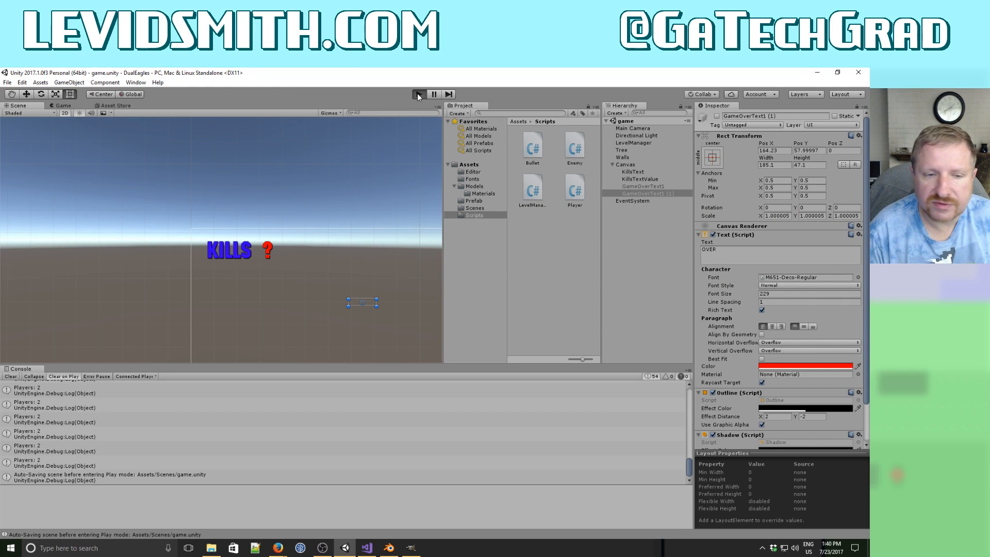
left_click(419, 95)
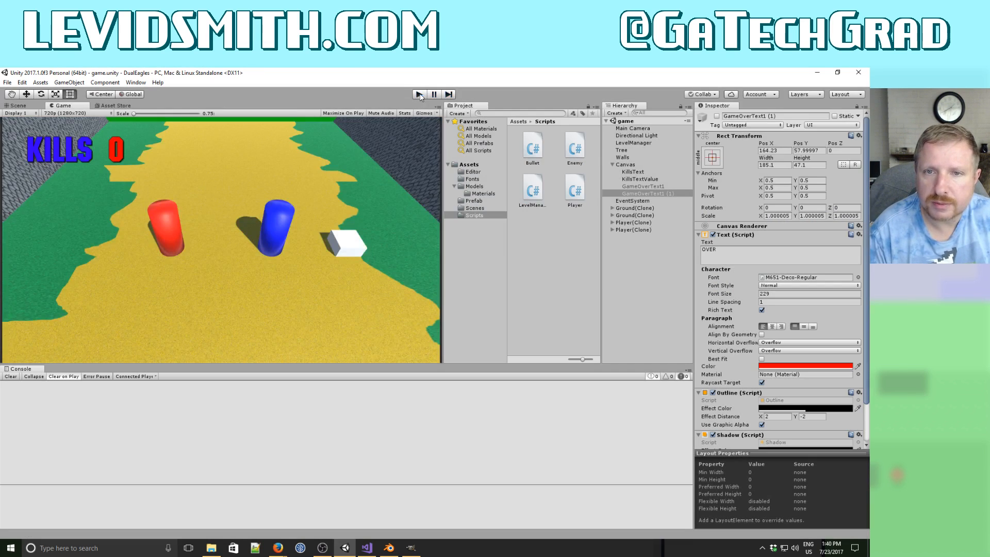
left_click(659, 188)
left_click(661, 194)
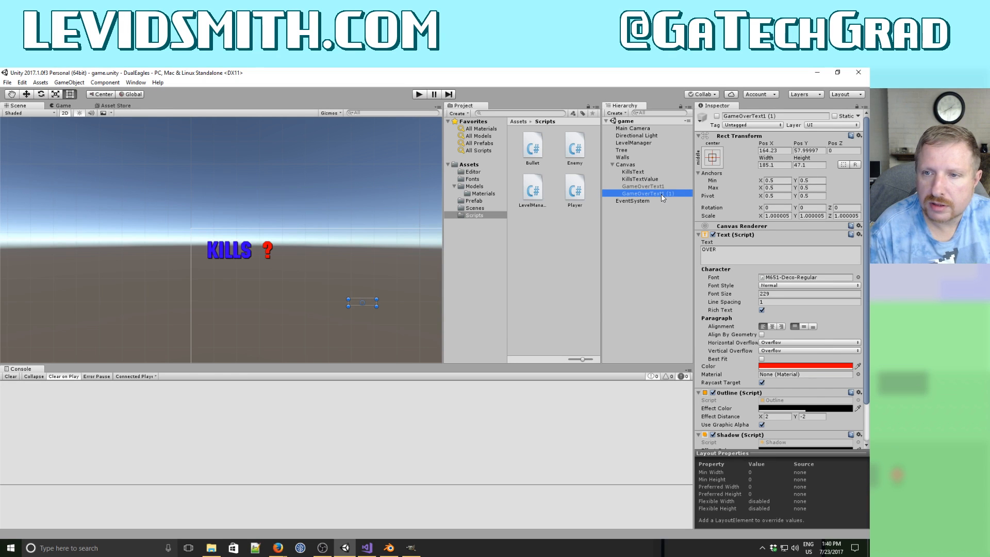
key("F2")
key("Right")
key("BackSpace")
key("BackSpace")
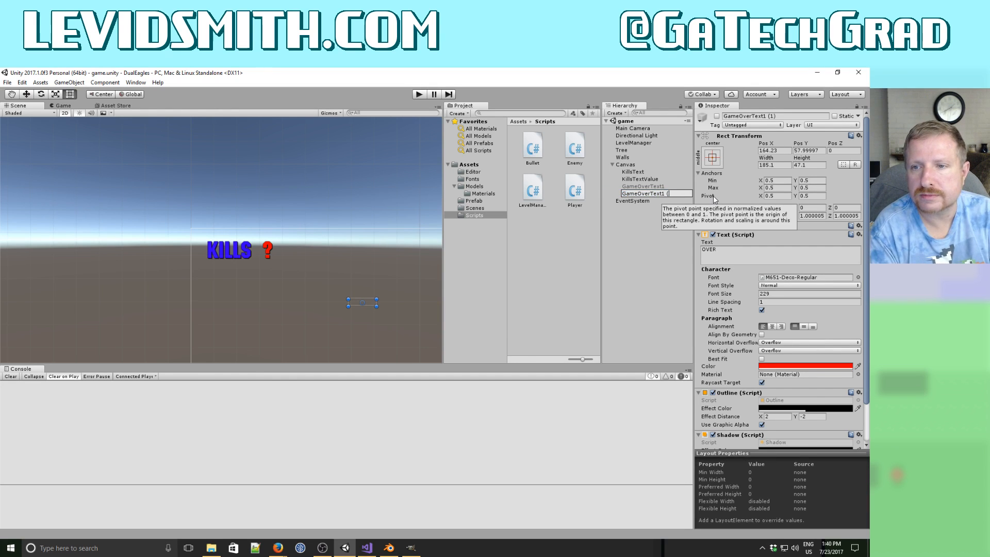
type("2")
key("Return")
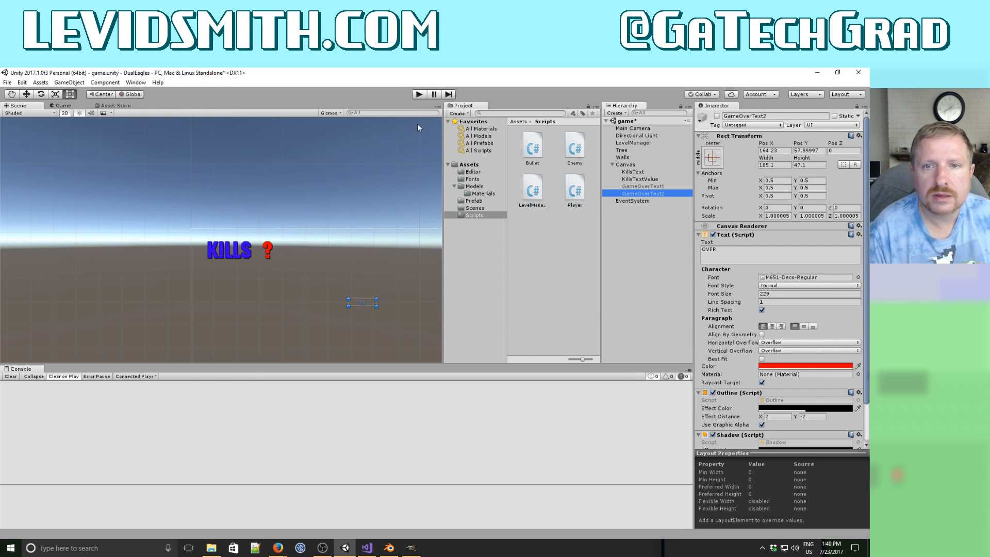
Play-test the game by moving the players into the enemies until both are destroyed, and stop play mode.
left_click(419, 94)
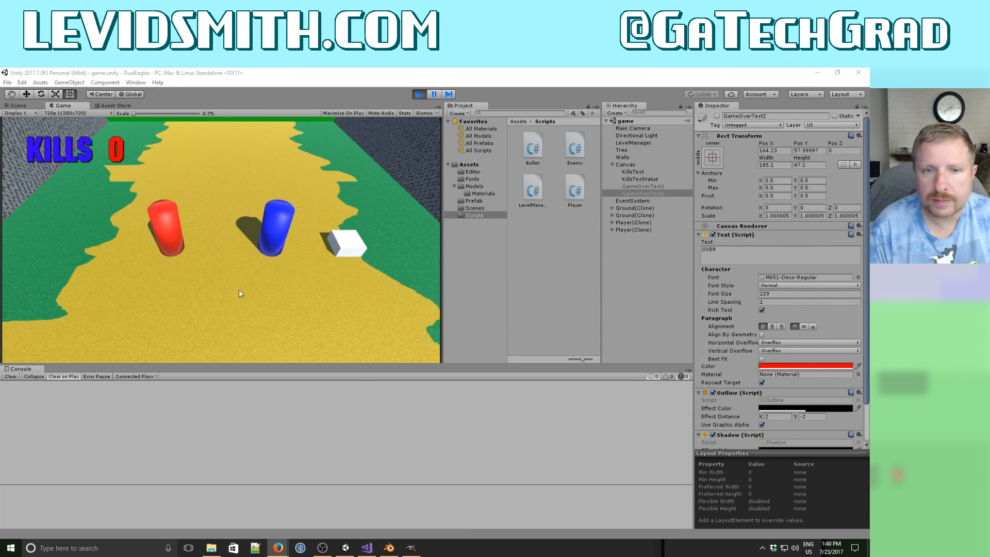
left_click(261, 270)
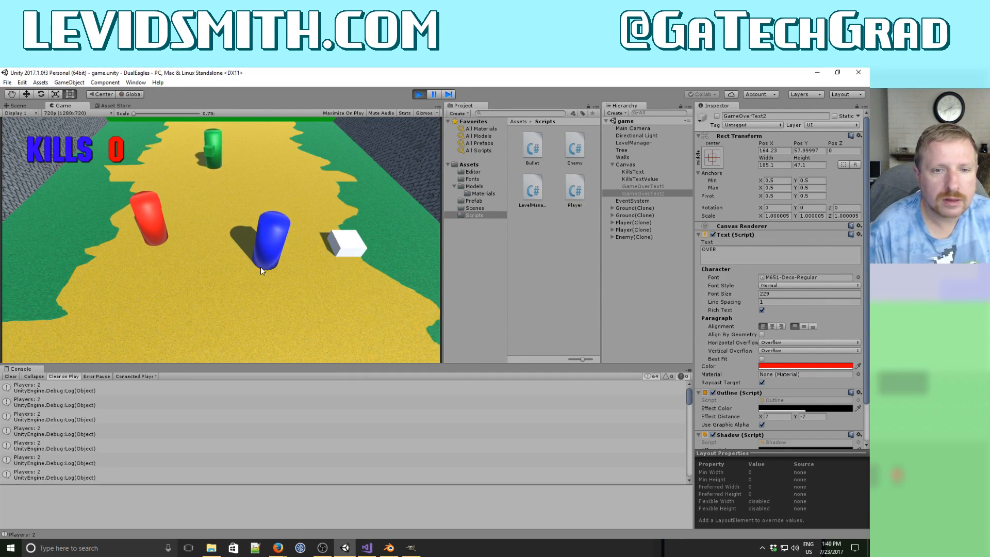
key("s")
key("a")
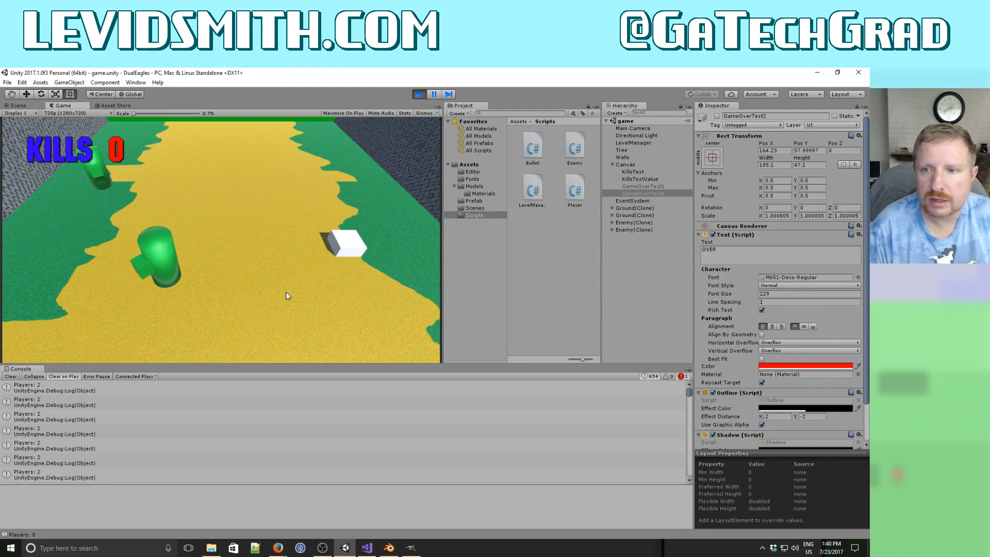
left_click(418, 95)
Open the file commands for the scene and project.
left_click(7, 83)
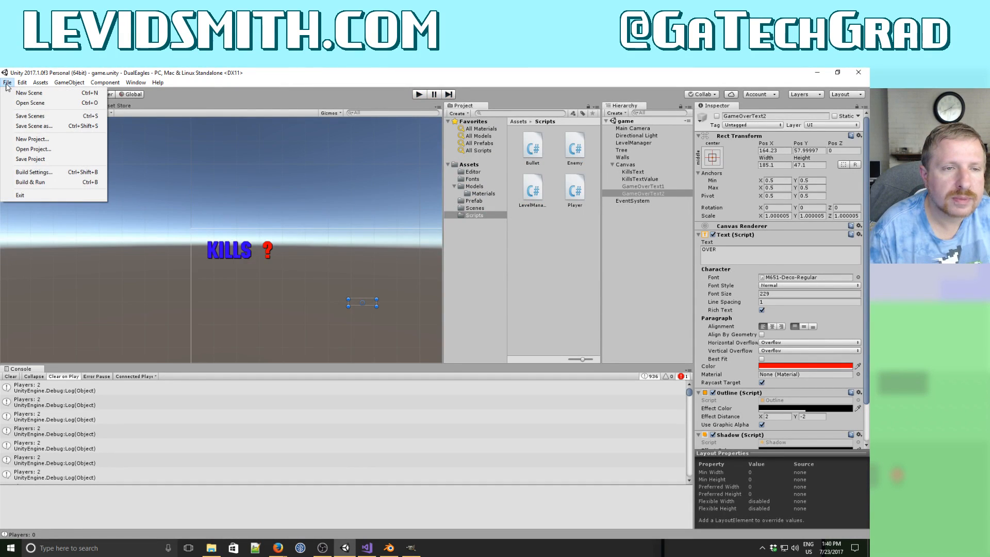
Open the project's Input settings to show the InputManager axes.
left_click(8, 83)
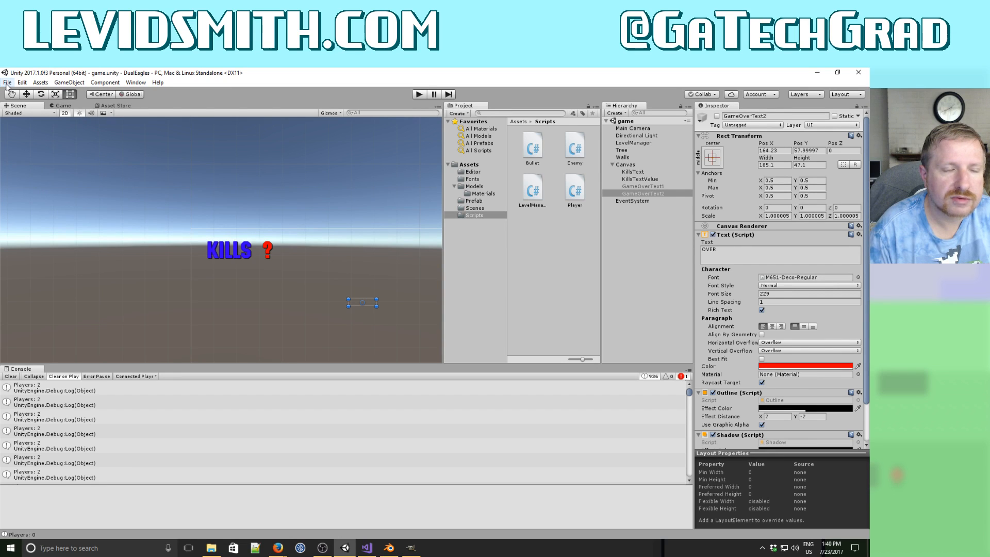
left_click(8, 83)
left_click(7, 83)
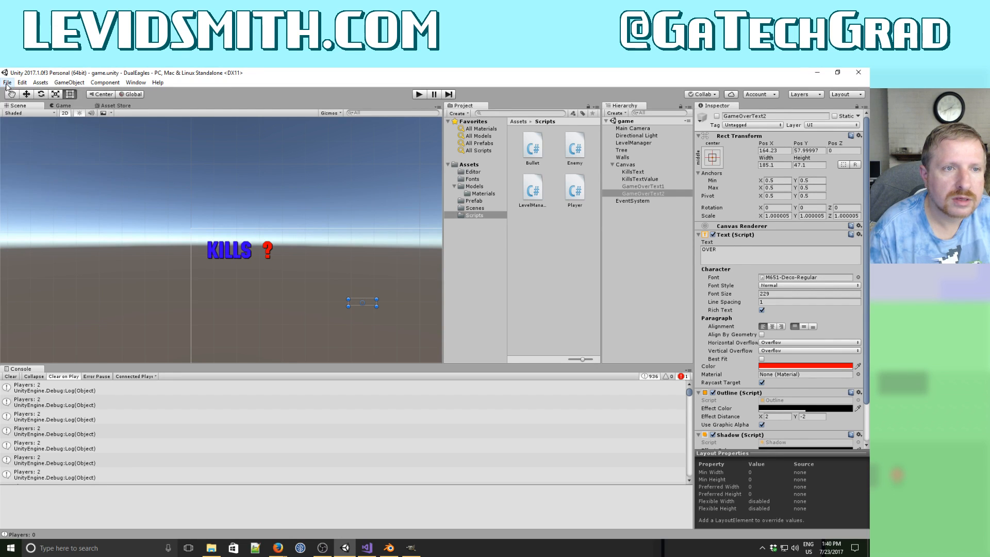
left_click(7, 83)
mouse_move(22, 83)
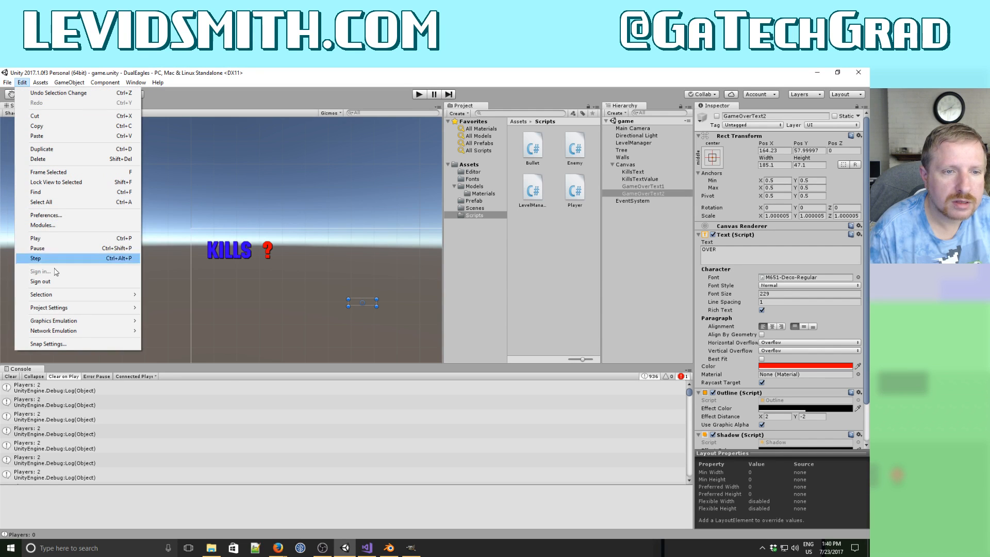
mouse_move(128, 311)
left_click(162, 307)
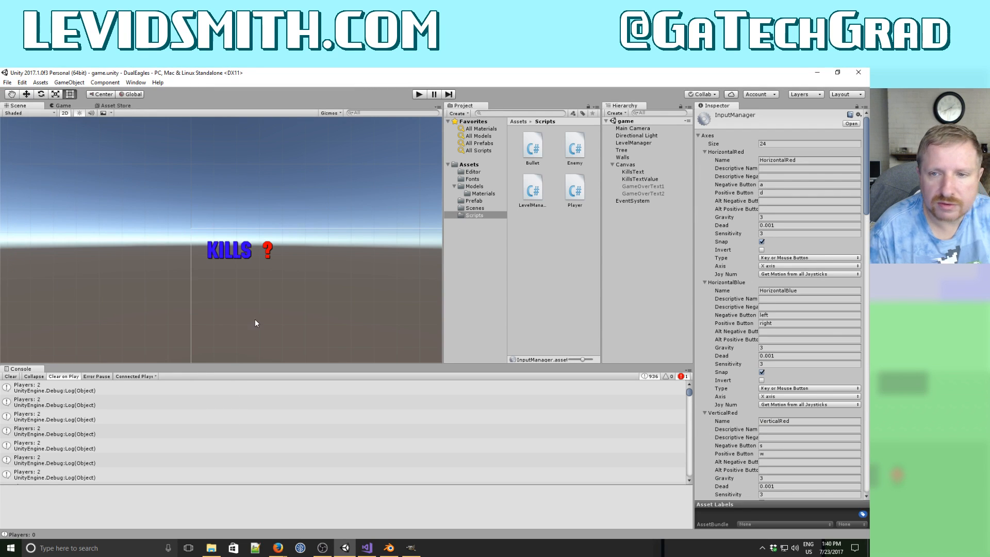
Clear the Alt Positive Button of the FireRed and FireBlue axes, and briefly run the game.
scroll(767, 305, "down", 5)
scroll(766, 305, "down", 6)
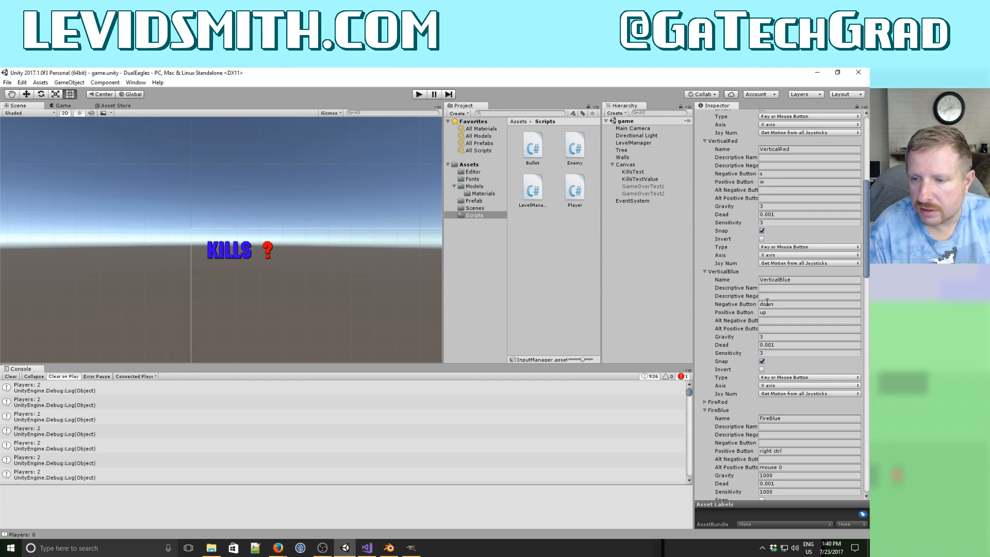
scroll(767, 305, "down", 2)
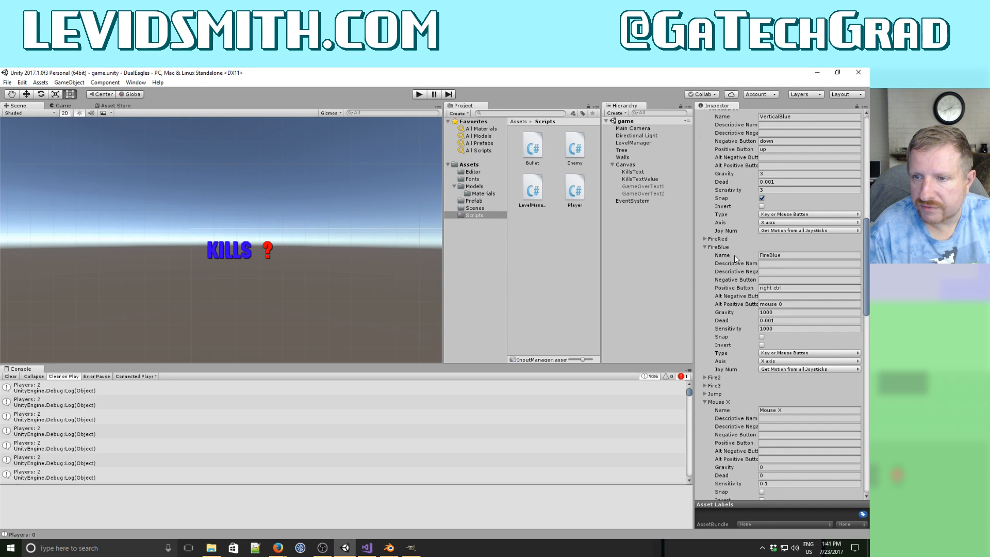
left_click(705, 239)
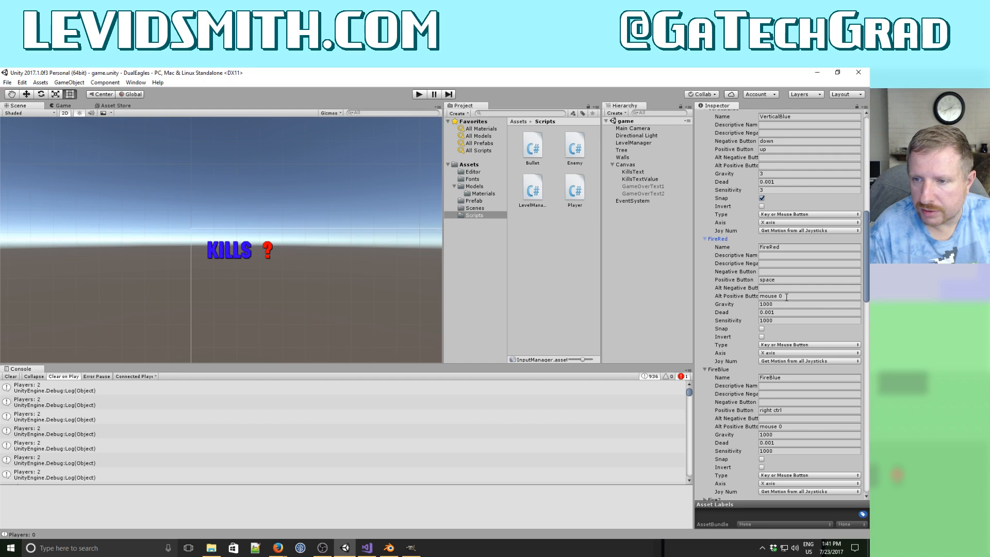
left_click(748, 295)
key("BackSpace")
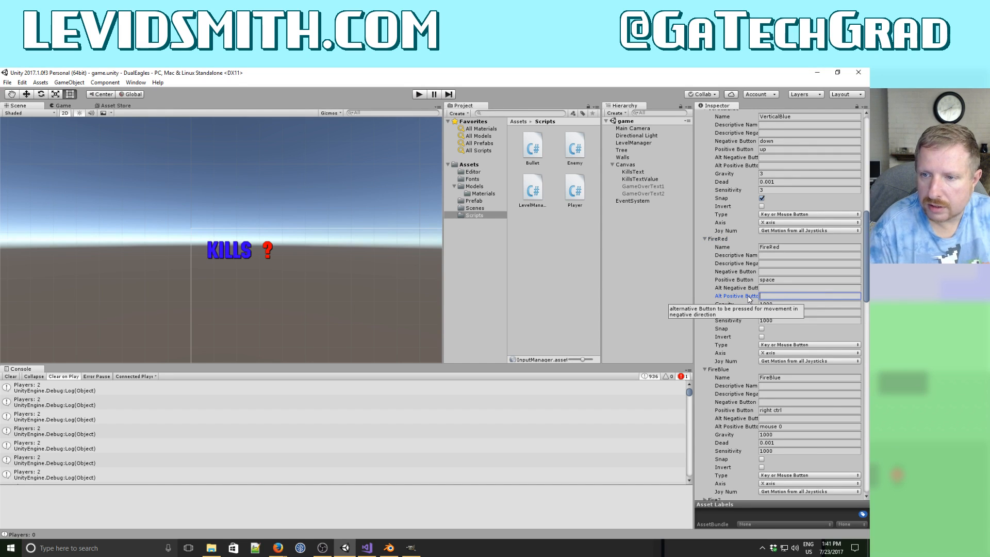
left_click(788, 425)
key("BackSpace")
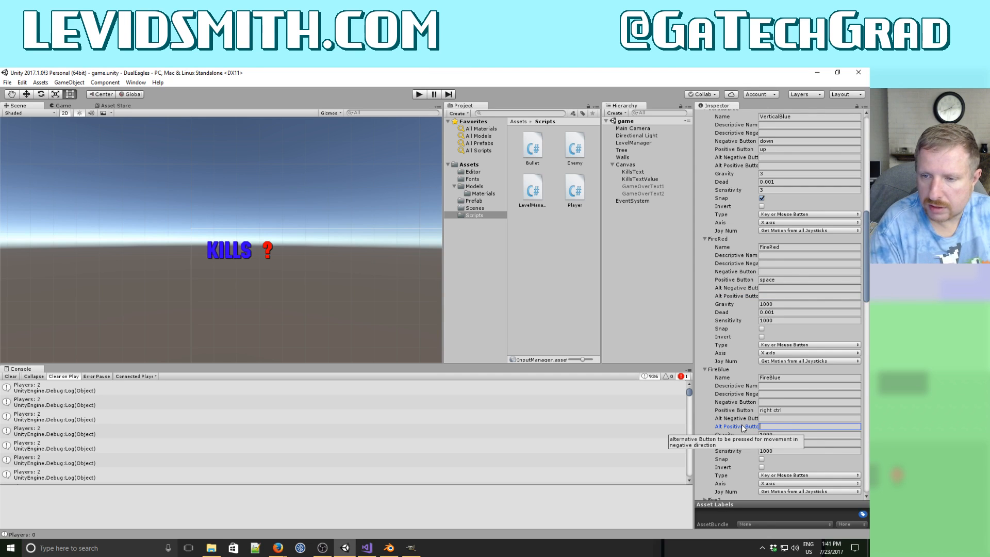
left_click(418, 94)
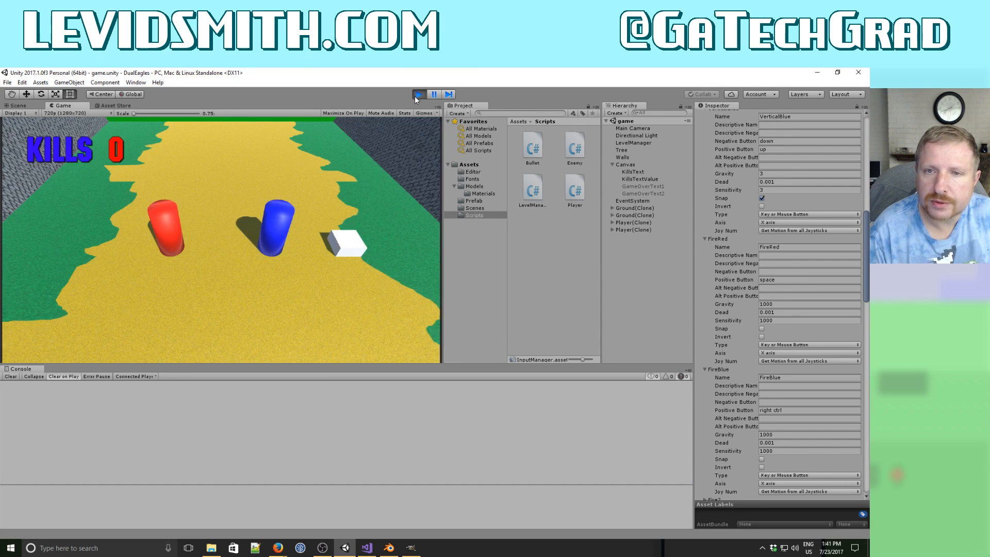
left_click(418, 95)
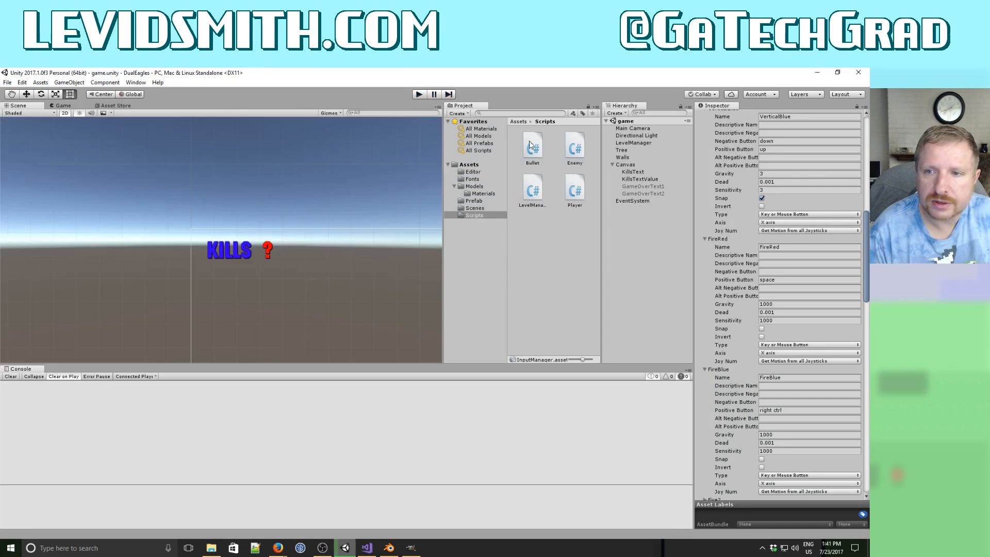
left_click(633, 166)
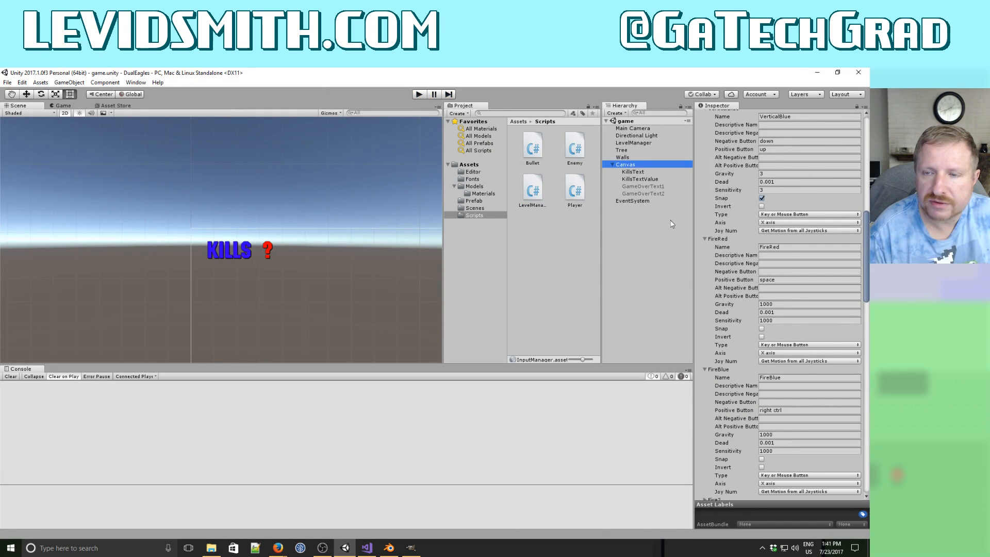
left_click(638, 188)
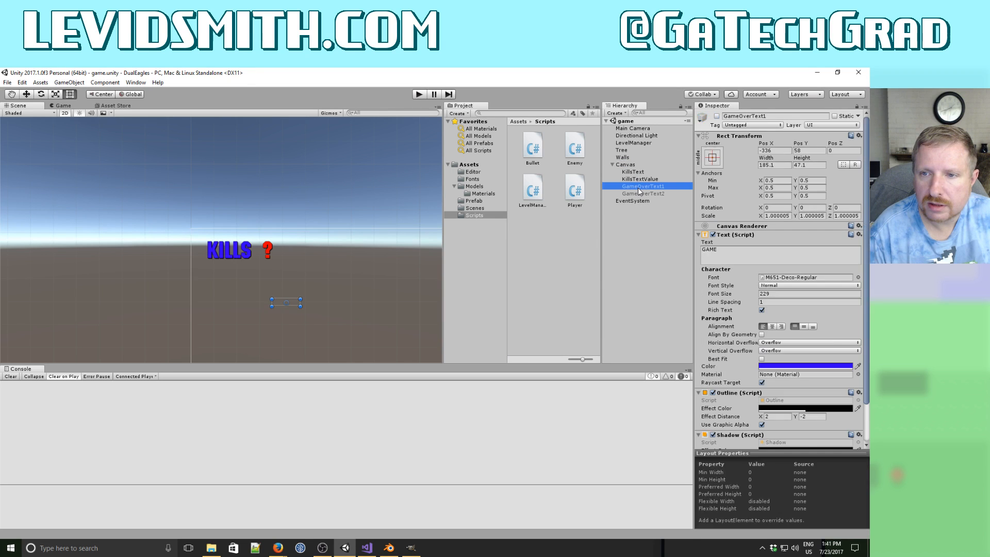
left_click(626, 221)
right_click(628, 224)
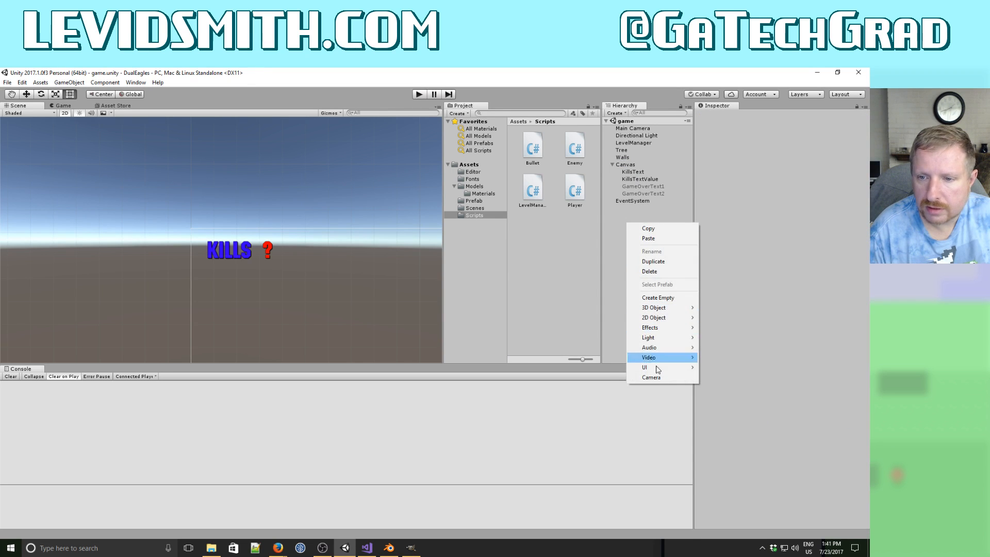
mouse_move(659, 368)
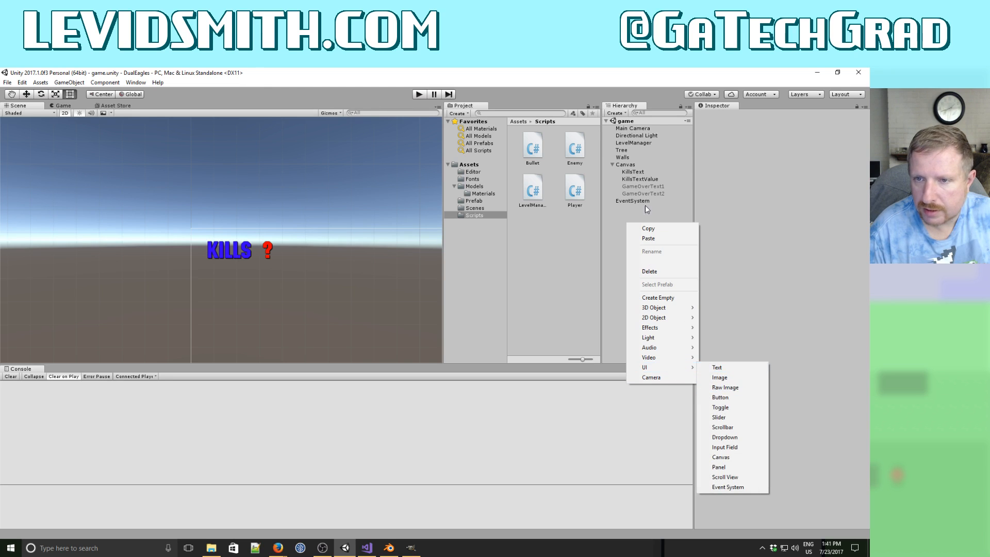
Duplicate the Canvas object together with its child texts in the game scene.
left_click(633, 163)
right_click(633, 165)
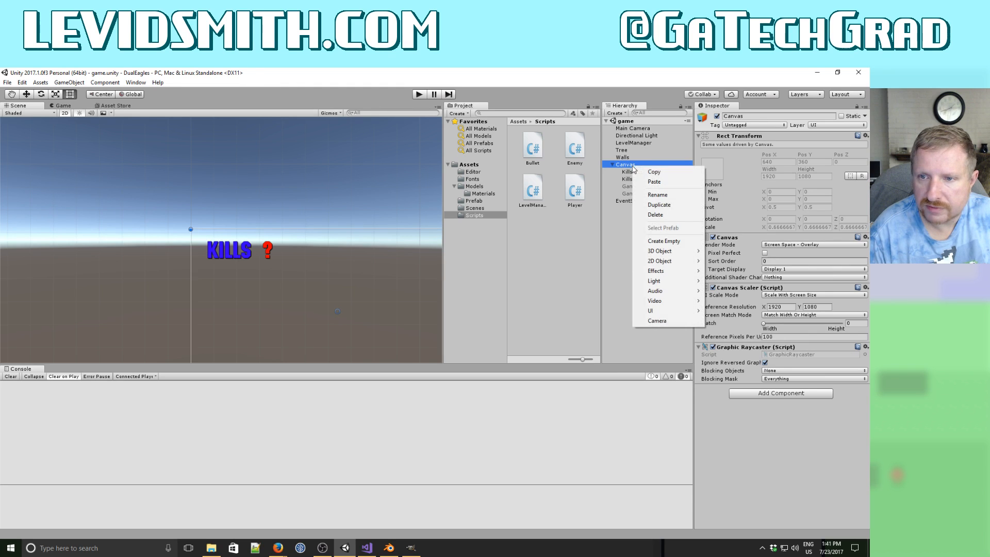
left_click(659, 205)
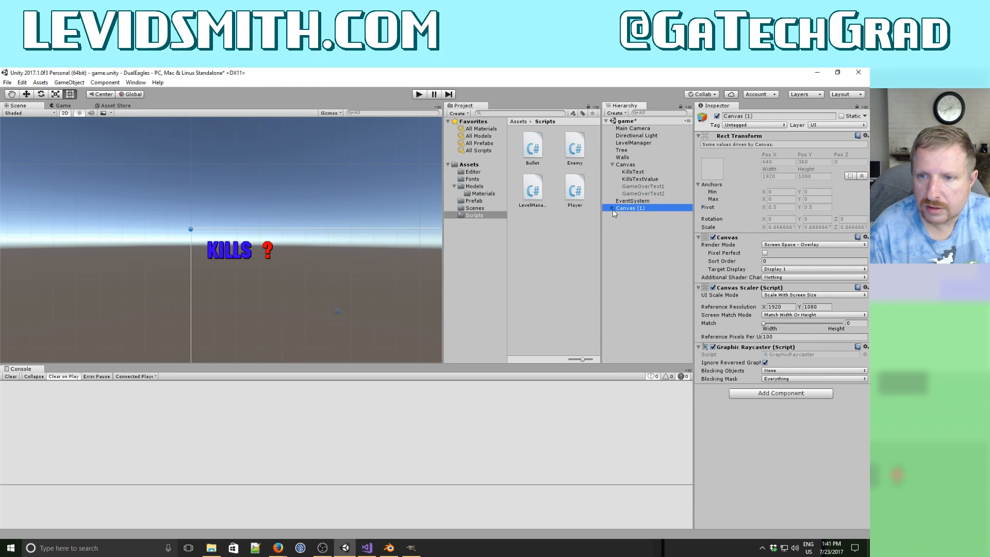
Delete KillsText and KillsTextValue from the duplicated canvas.
left_click(612, 208)
left_click(642, 223)
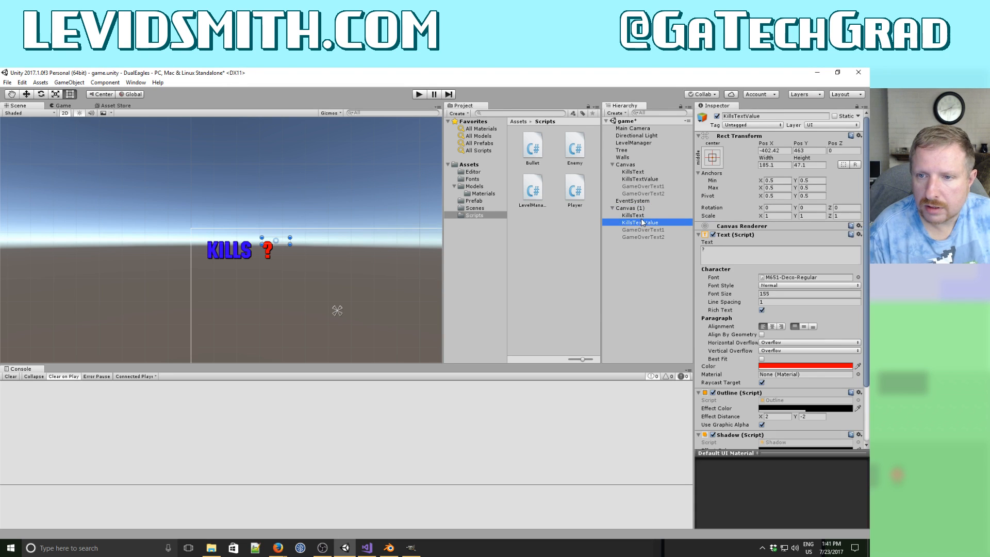
left_click(638, 215, "ctrl")
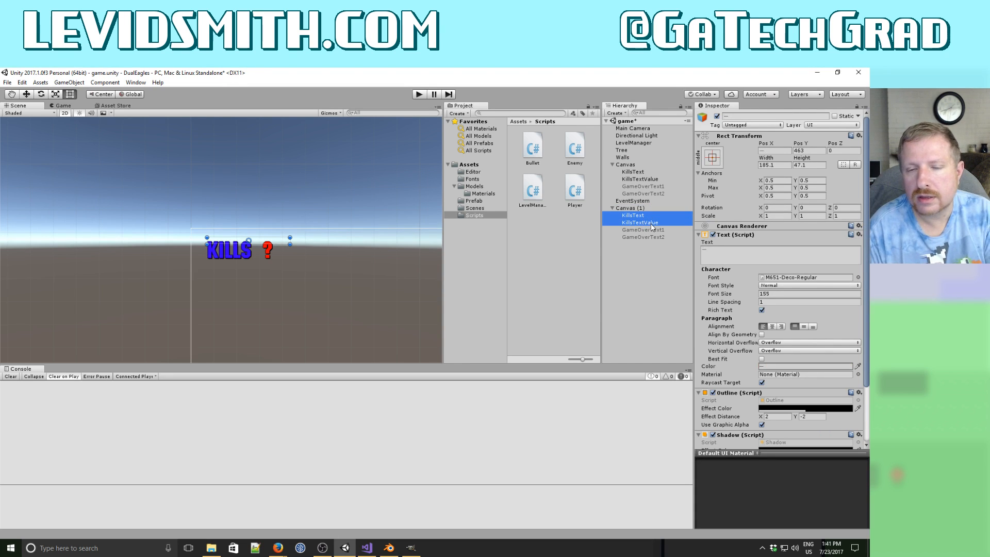
key("Delete")
Activate both GameOverText1 and GameOverText2 in the duplicated canvas.
left_click(650, 215)
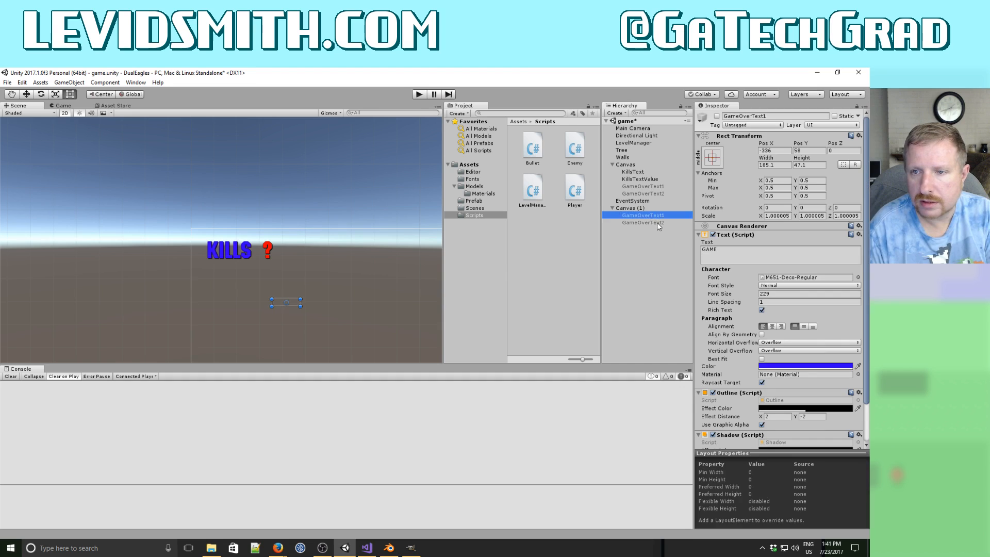
left_click(656, 223, "ctrl")
left_click(716, 116)
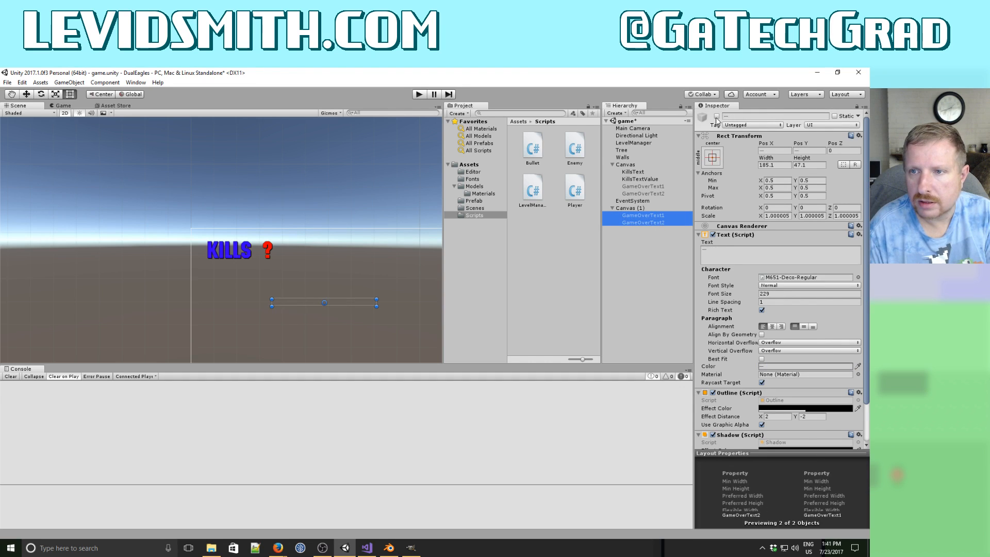
Rename the duplicated canvas to GameOverCanvas.
left_click(635, 208)
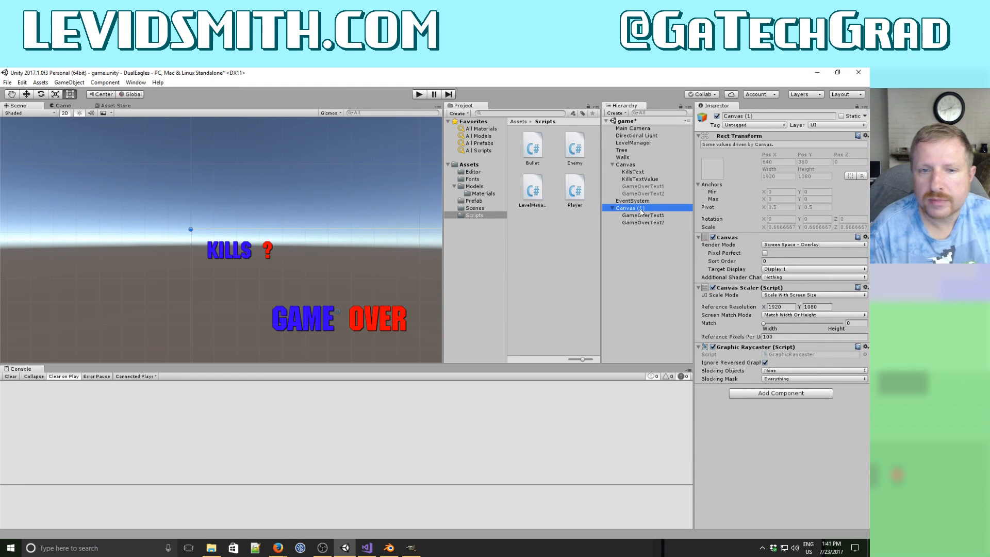
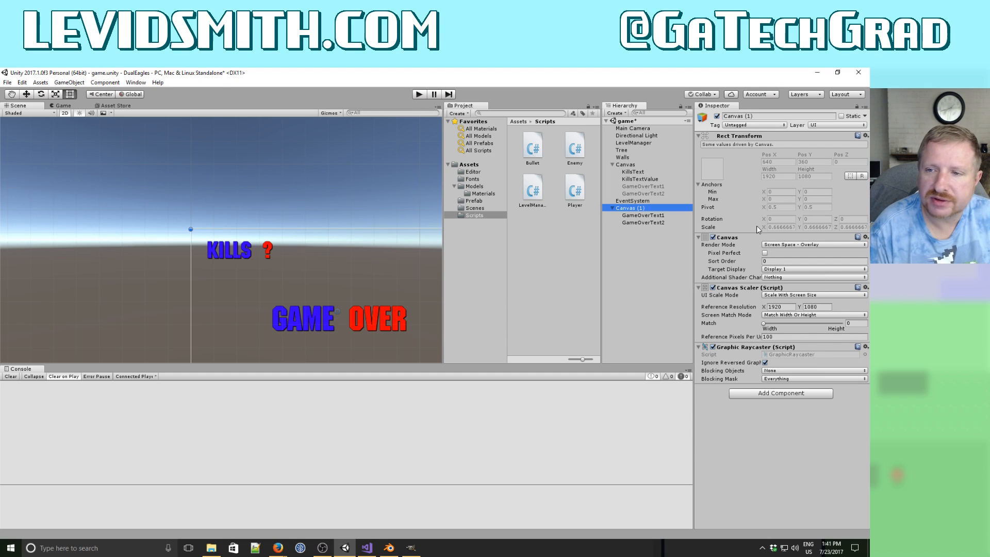
left_click(642, 208)
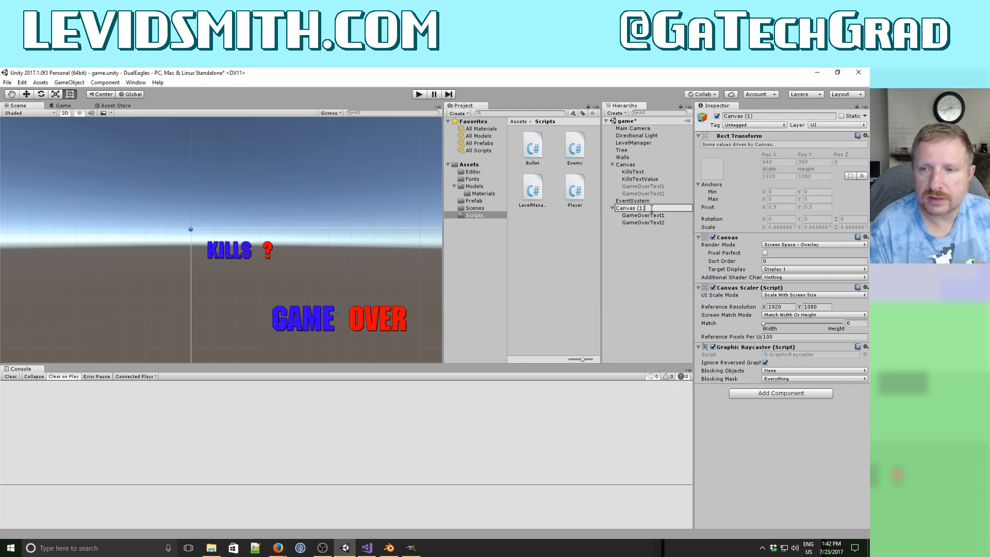
key("BackSpace")
key("Home")
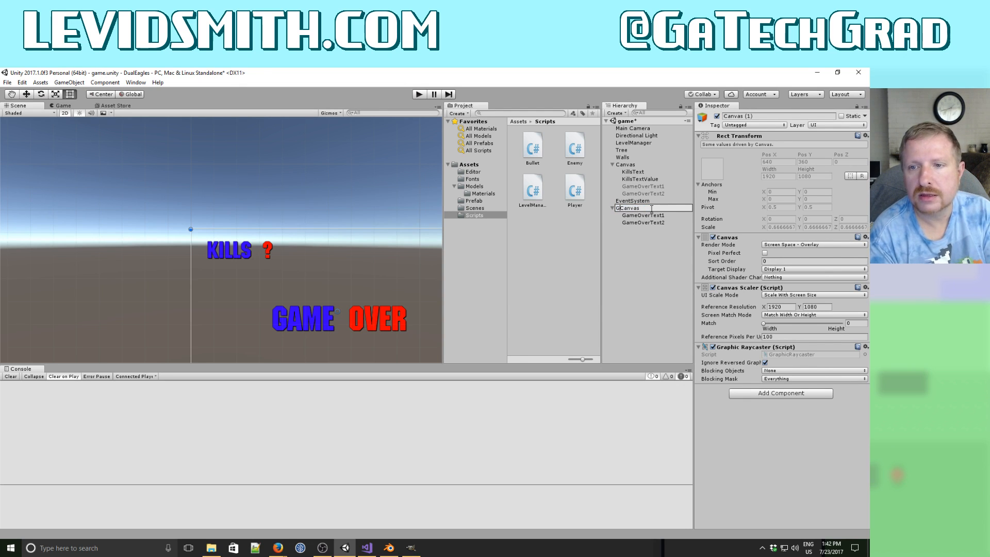
type("GameOver")
key("Return")
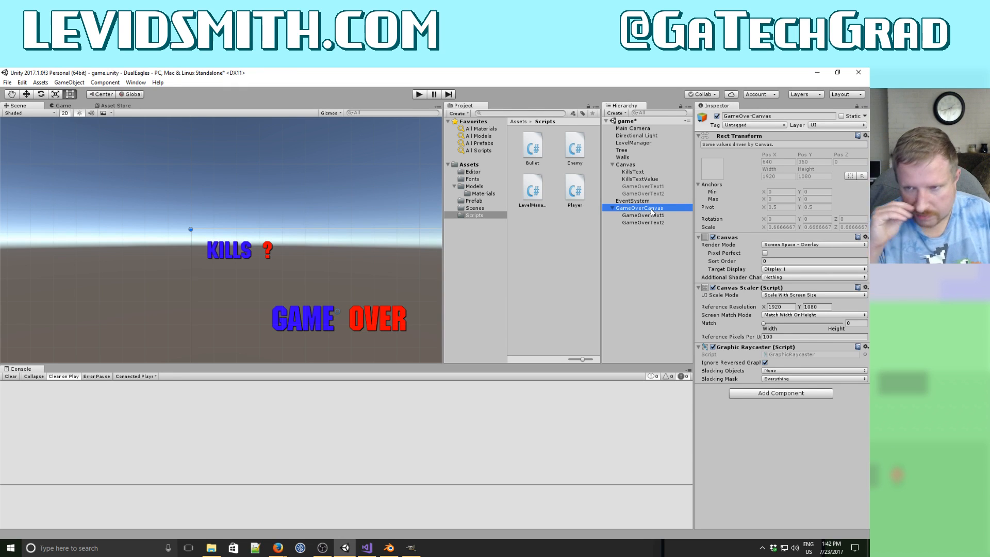
Try switching GameOverCanvas's Canvas component off and on, and review the GameOverText lines of checkGameOver in LevelManager.cs in Visual Studio.
left_click(713, 238)
left_click(713, 238)
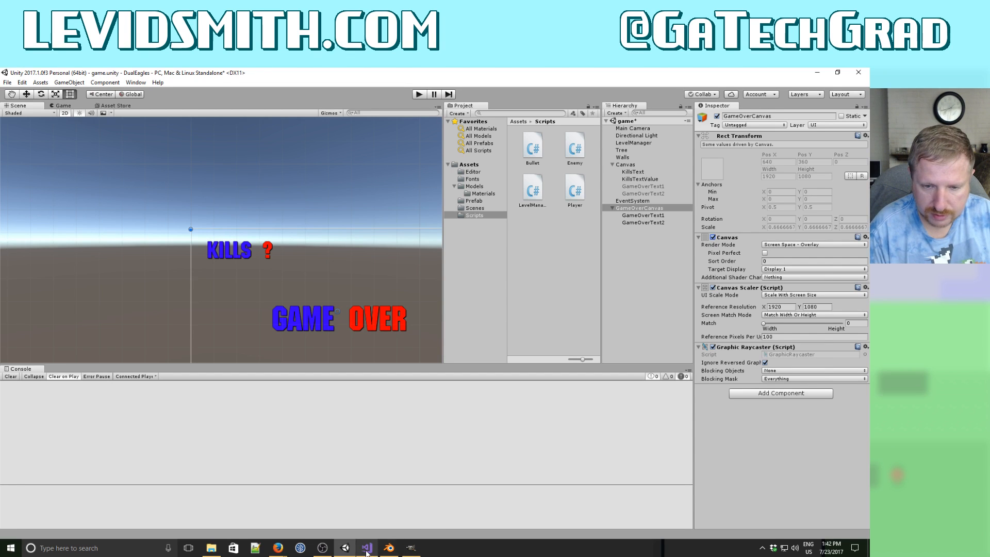
mouse_move(390, 548)
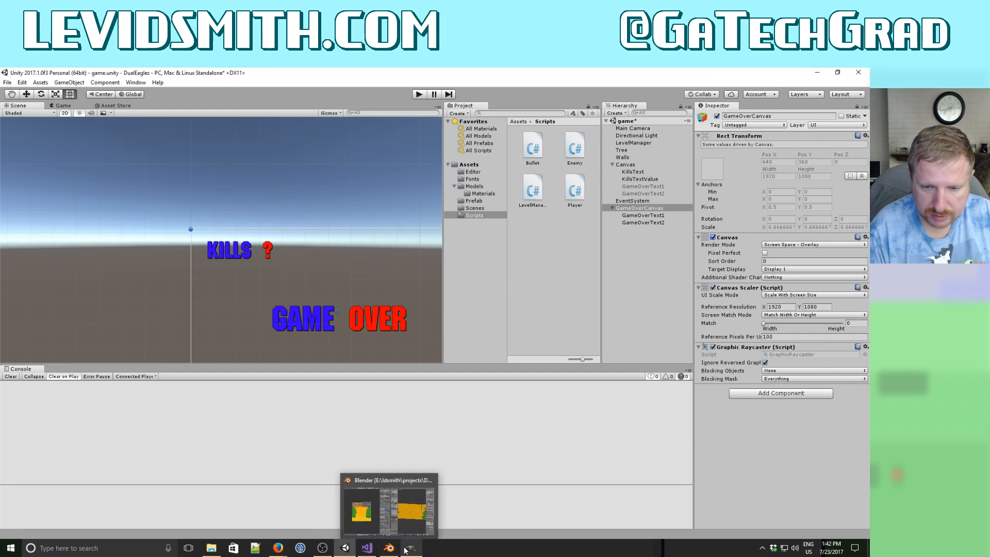
left_click(366, 547)
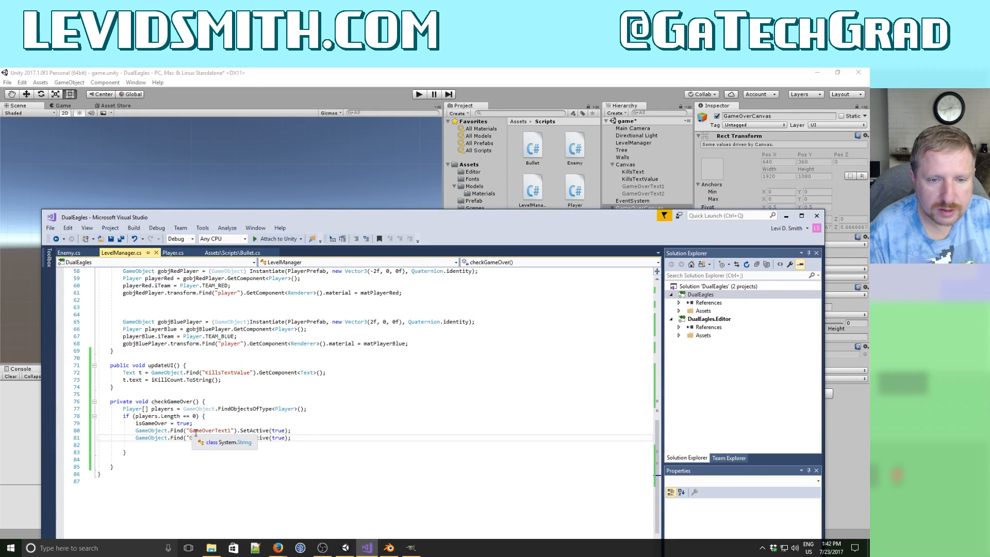
left_click(217, 431)
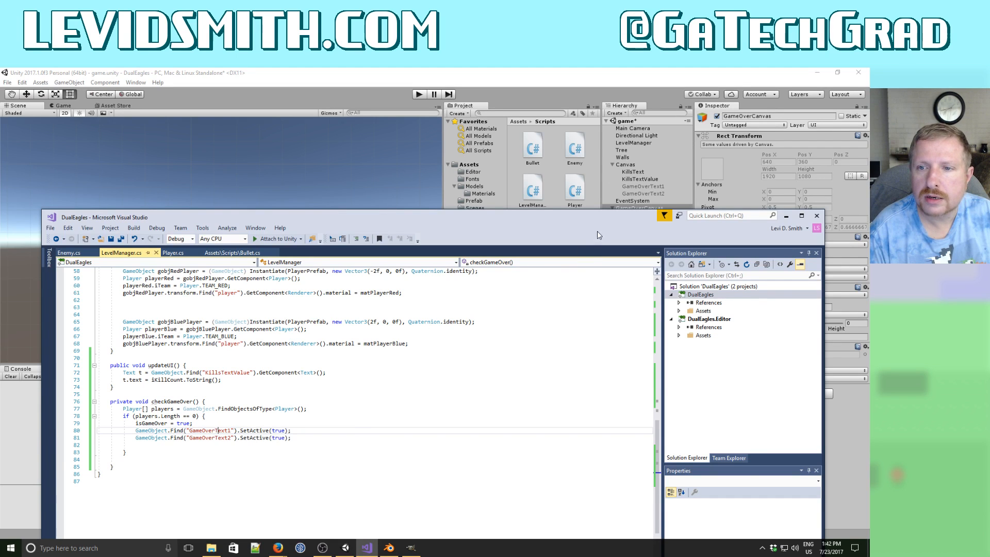
left_click_drag(598, 235, 574, 313)
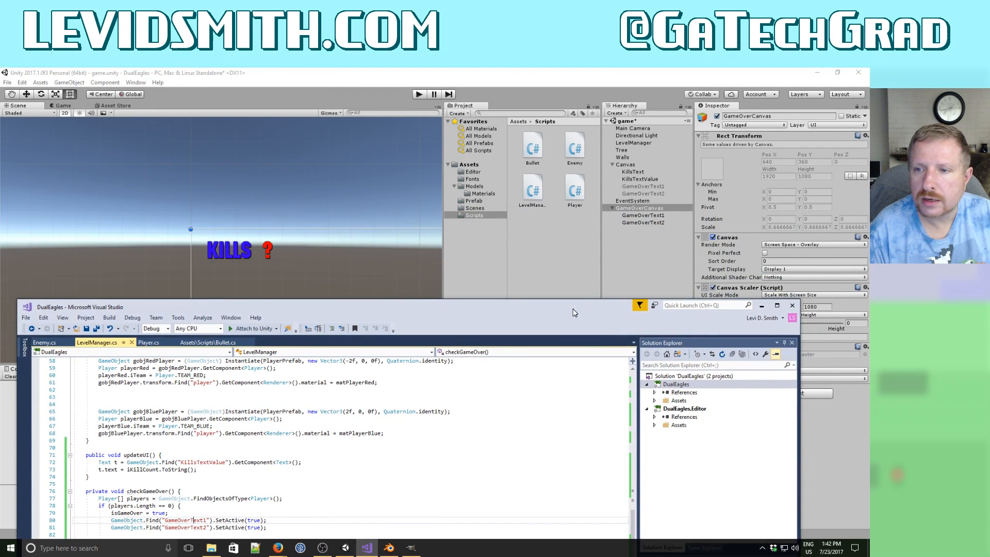
Switch to Unity, disable the Canvas component of GameOverCanvas and enable it again.
left_click(651, 209)
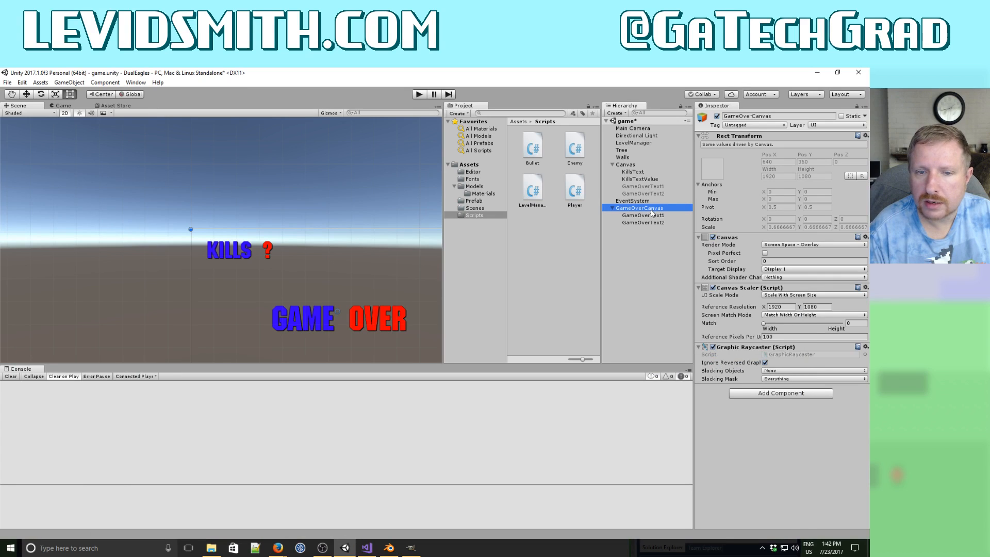
left_click(713, 238)
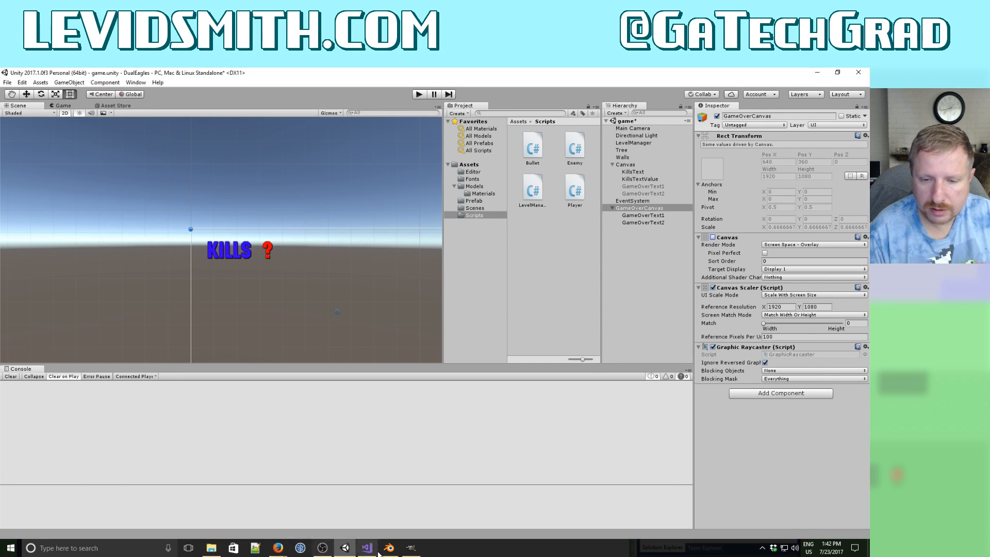
mouse_move(414, 553)
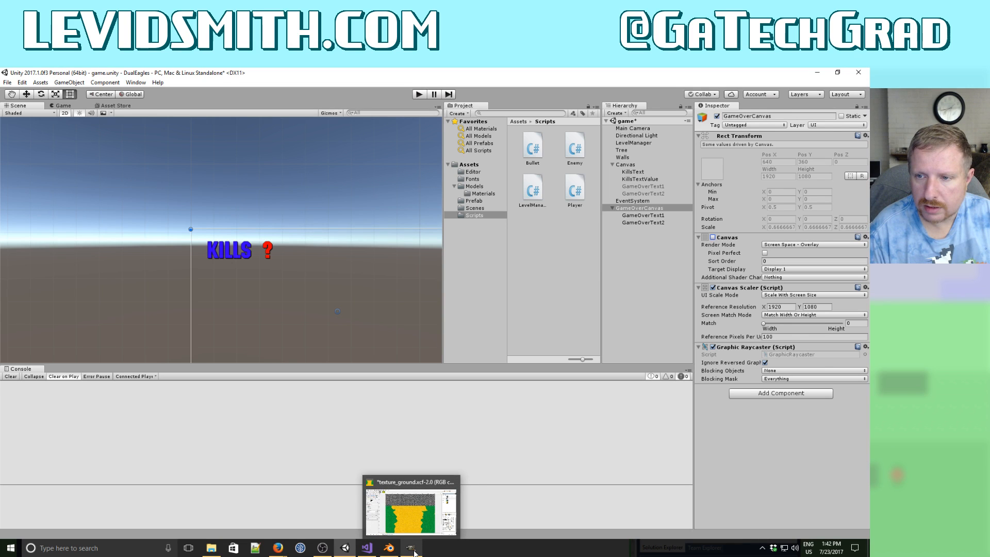
left_click(713, 238)
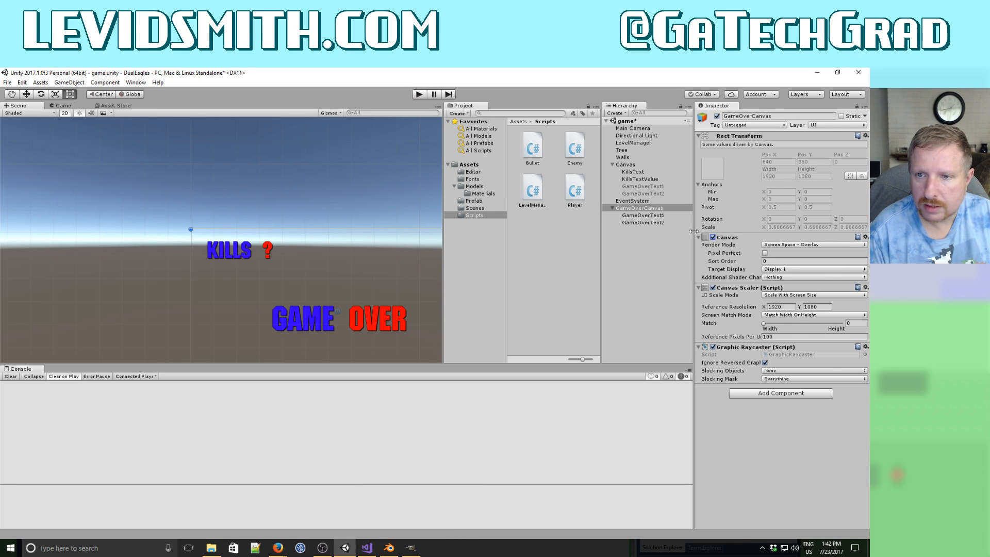
left_click(657, 216)
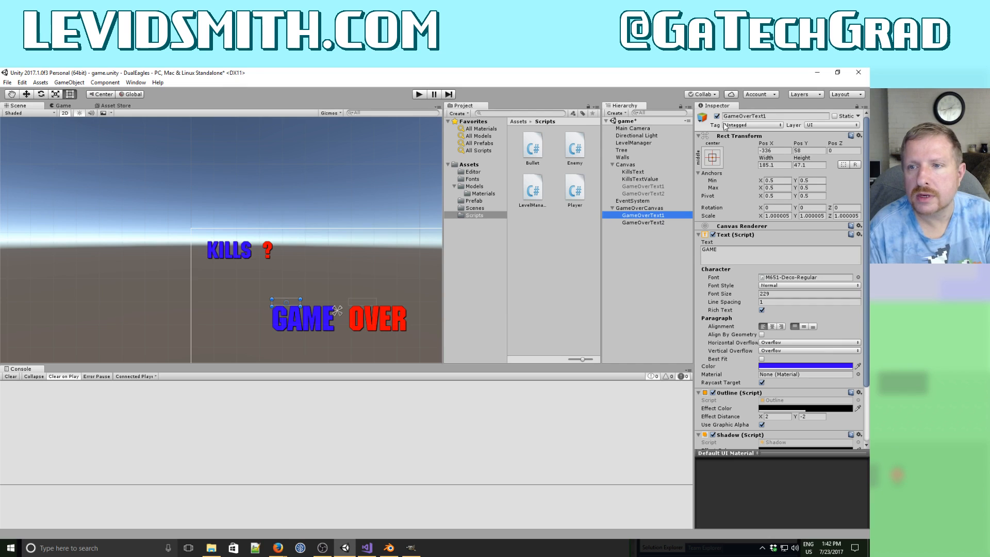
left_click(717, 116)
left_click(660, 222)
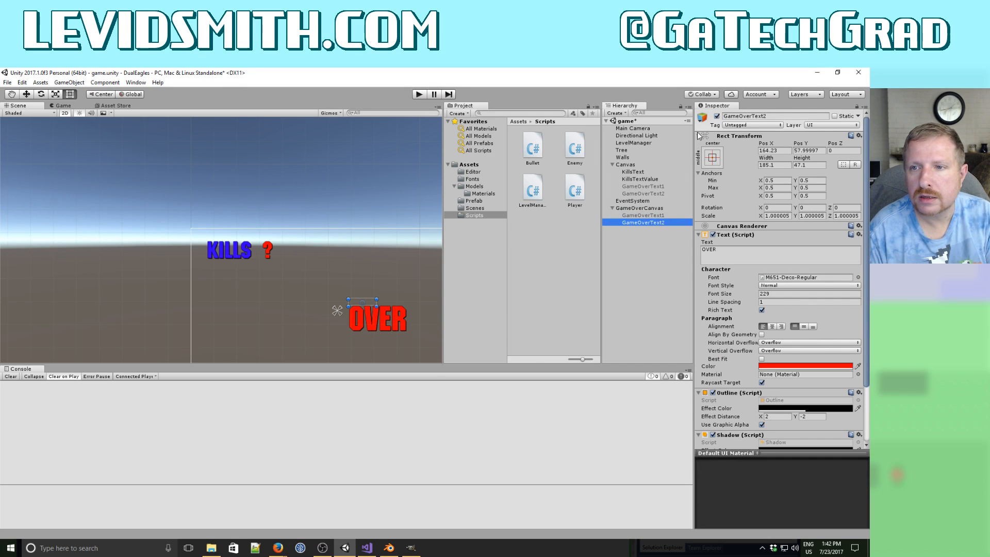
left_click(643, 215)
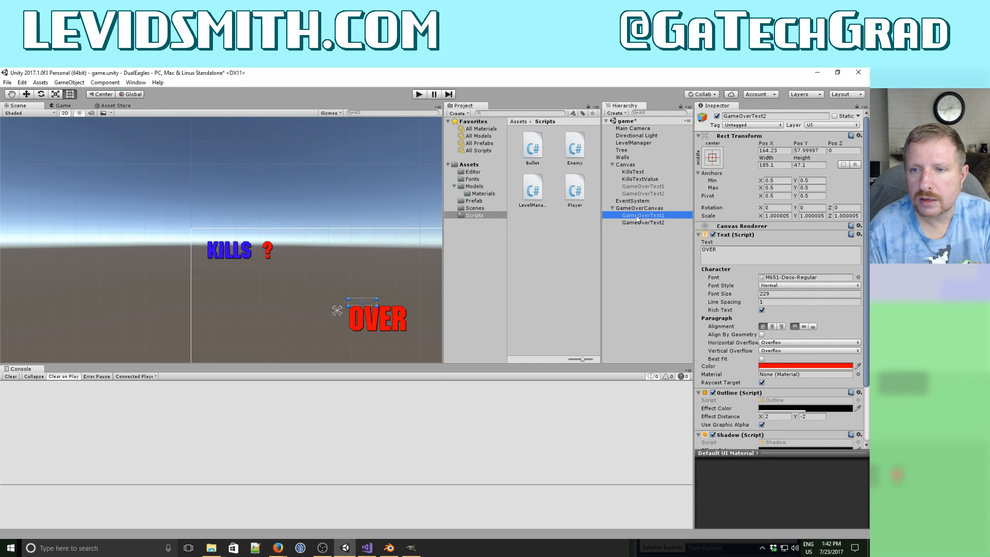
left_click(717, 116)
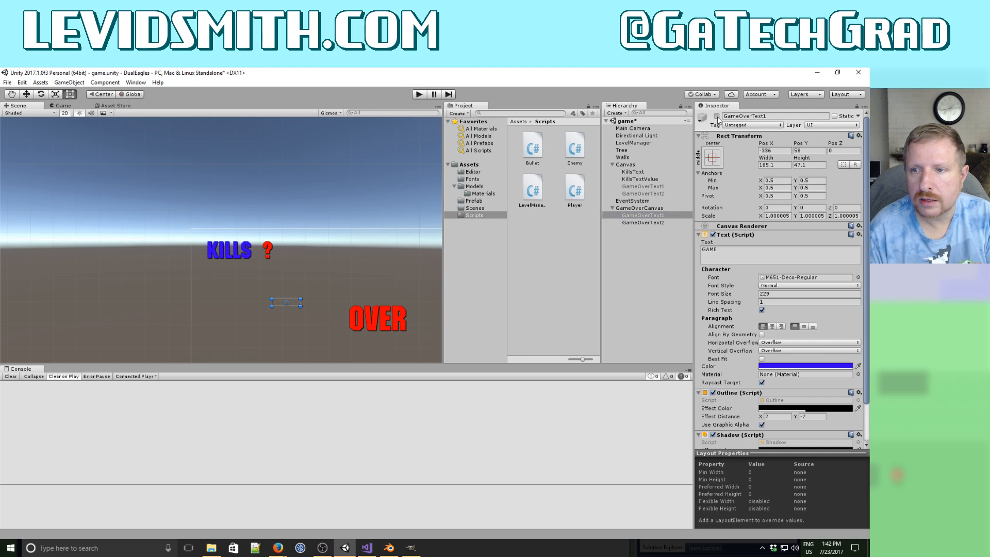
Disable the Text component of both GameOverText1 and GameOverText2 under GameOverCanvas.
left_click(664, 222, "ctrl")
left_click(713, 235)
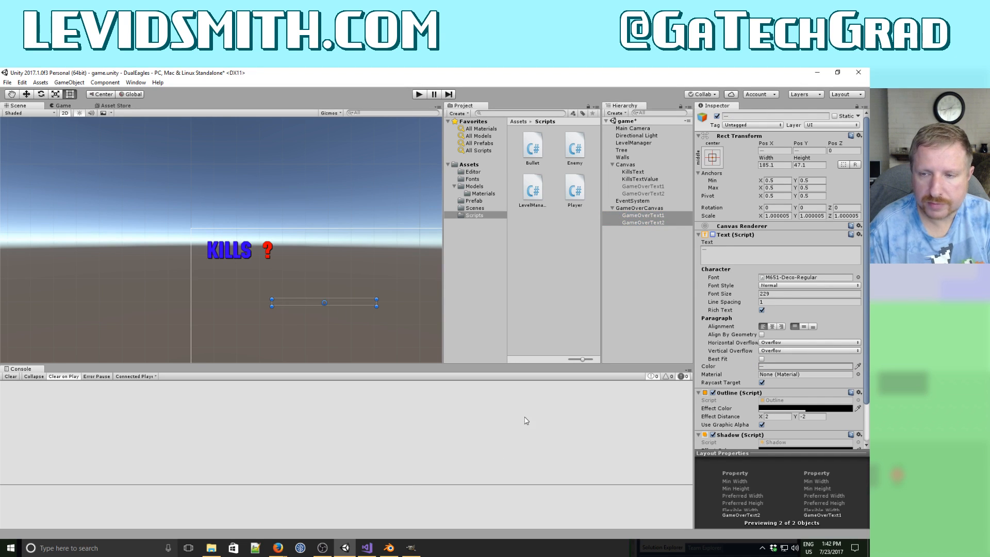
Switch to Visual Studio and replace the SetActive call on the GameOverText1 line of checkGameOver with GetComponent<Text>().enabled = true;.
left_click(411, 547)
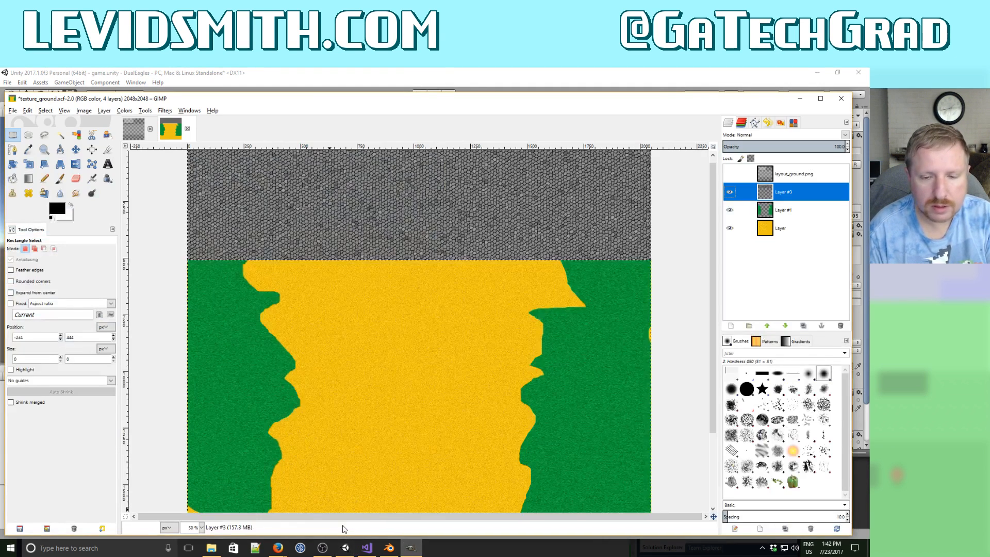
left_click(367, 548)
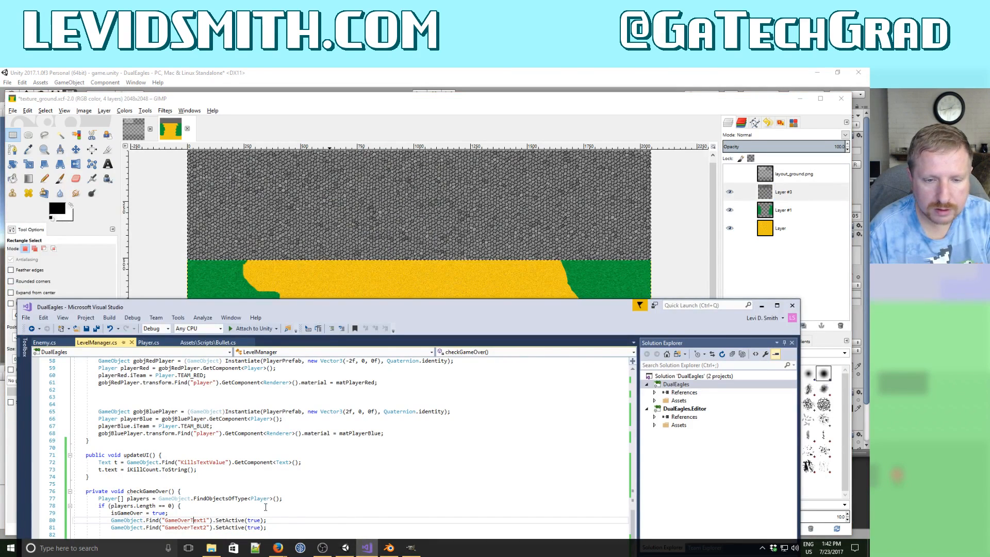
left_click_drag(334, 318, 346, 188)
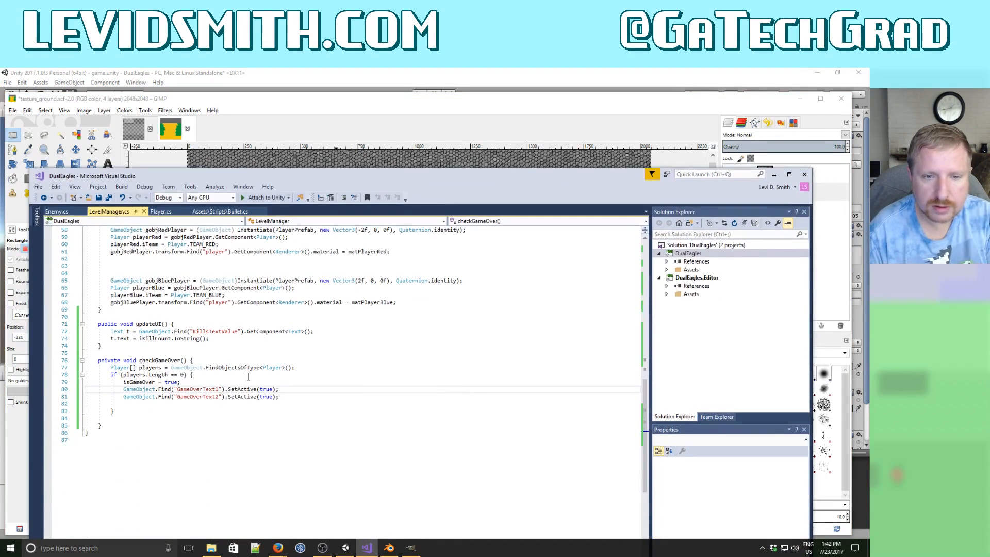
left_click_drag(227, 390, 303, 389)
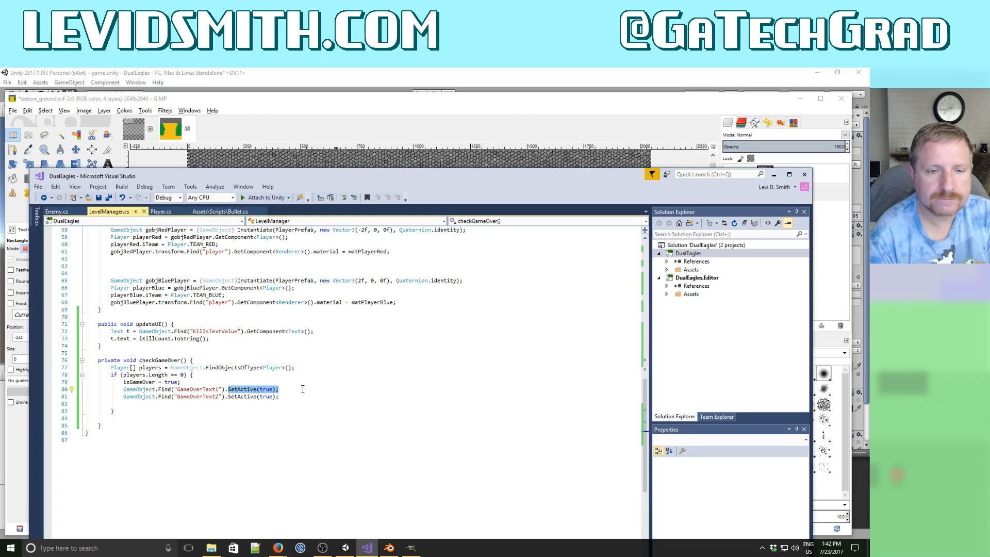
type("get")
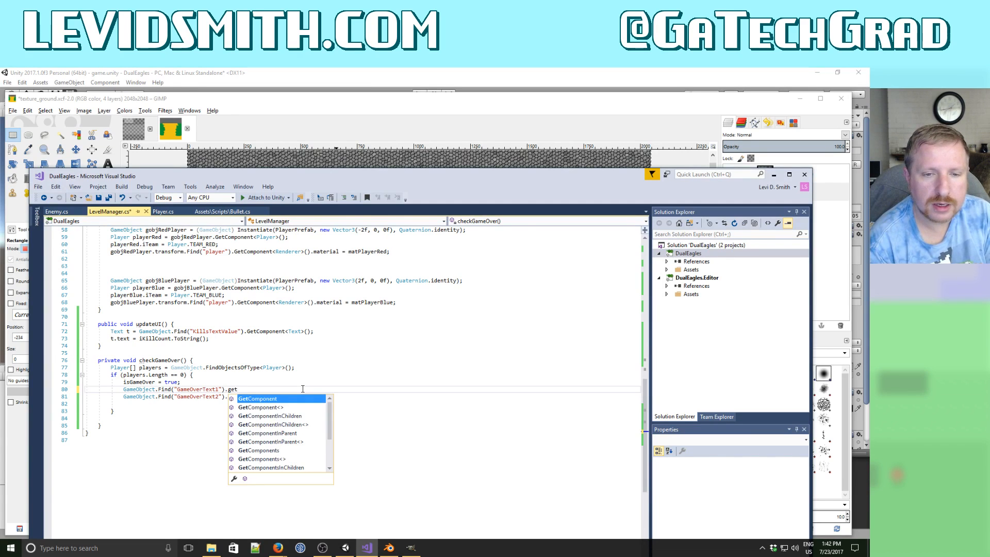
type("Co<Text>")
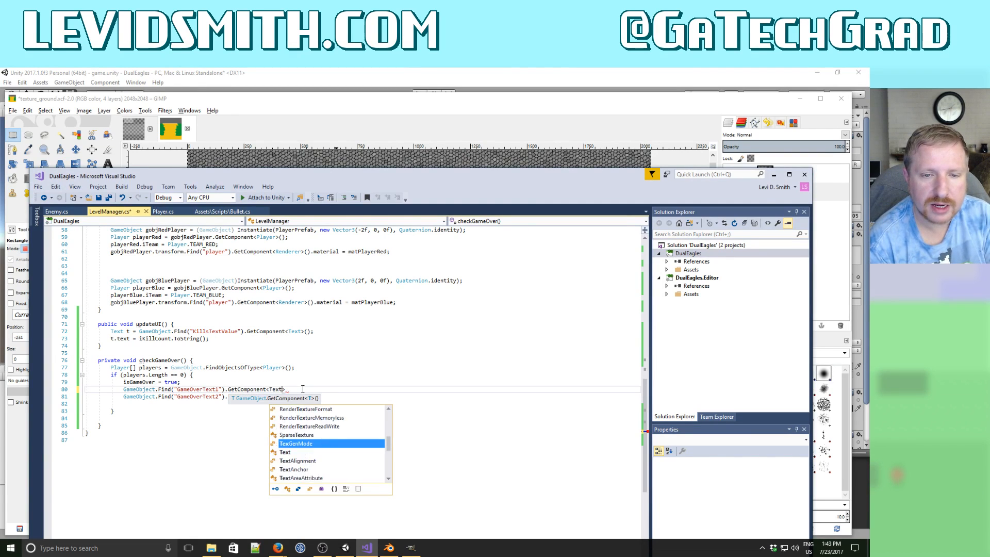
type("().")
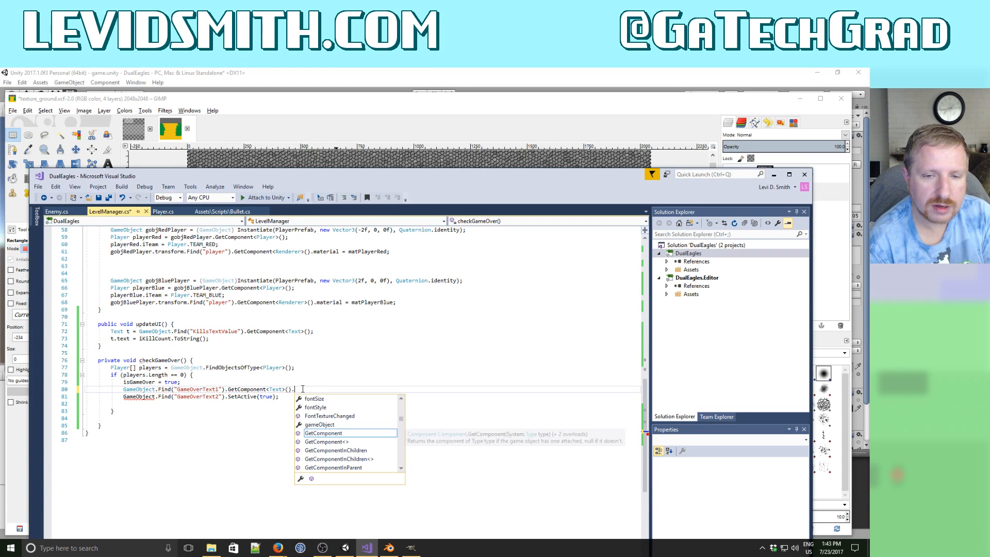
type("enabled =")
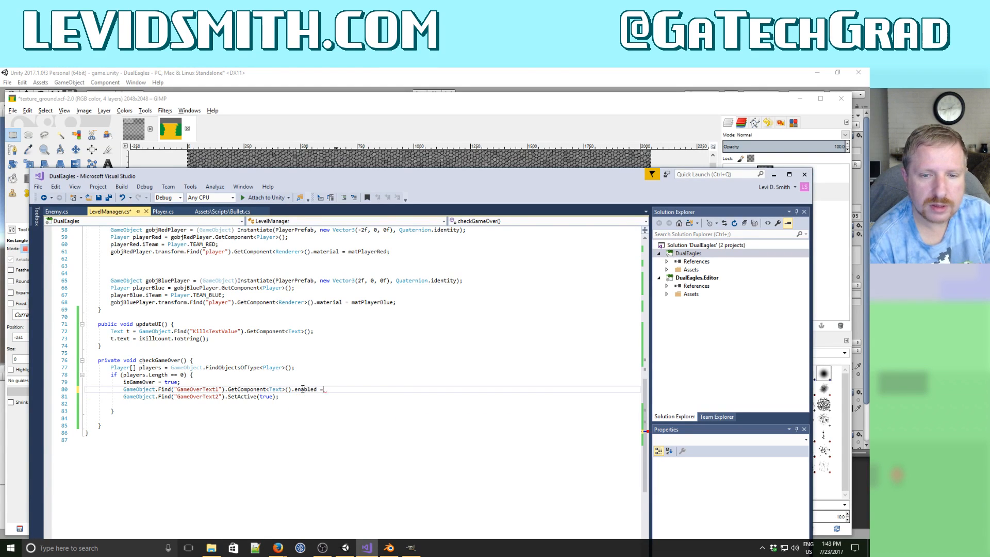
type(" true;")
Replace SetActive(true) on the GameOverText2 line with the GetComponent<Text>().enabled = true; code from the line above, and save LevelManager.cs.
key("Down")
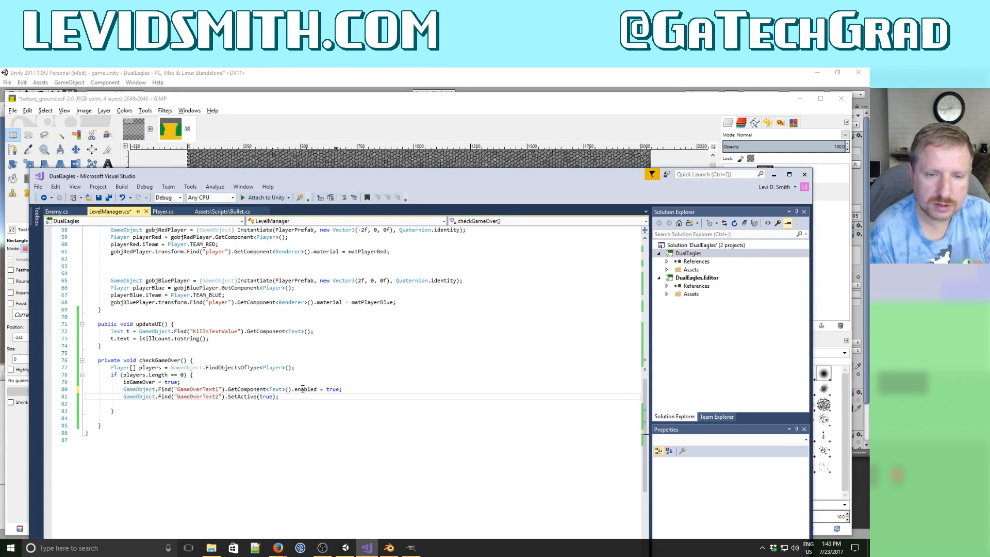
key("ctrl+shift+Left")
key("ctrl+shift+Left")
key("ctrl+shift+Left")
key("ctrl+shift+Left")
key("ctrl+x")
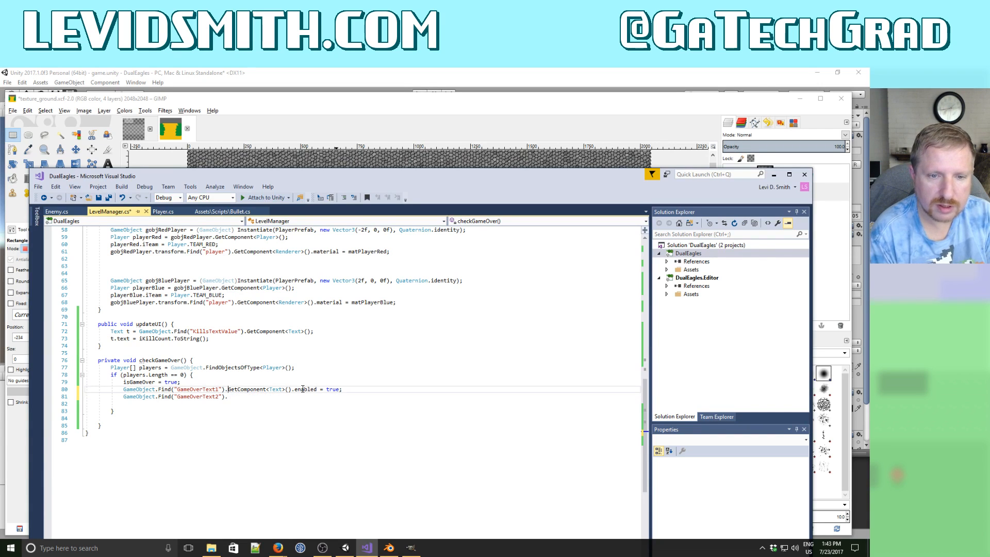
key("Up")
key("shift+End")
key("ctrl+c")
key("Down")
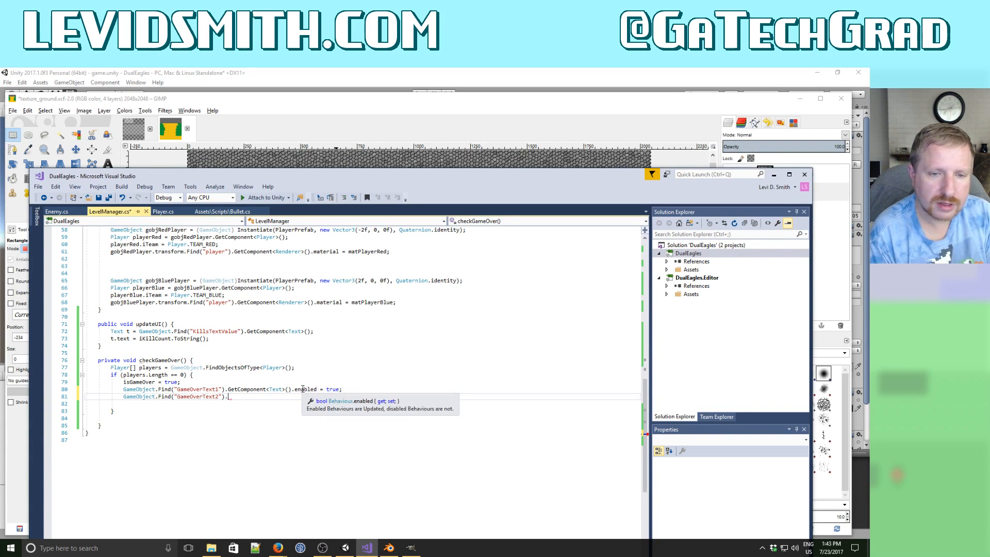
key("ctrl+v")
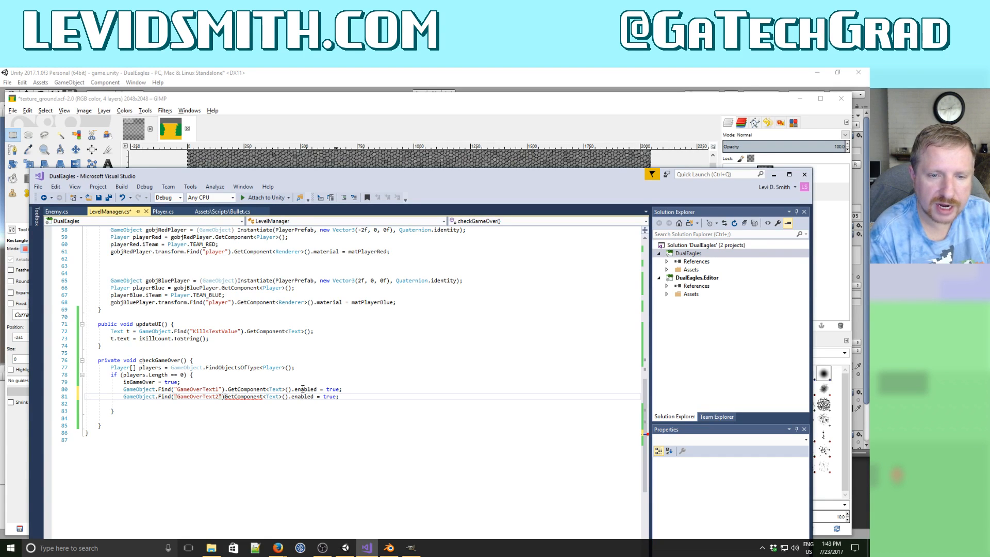
type(".")
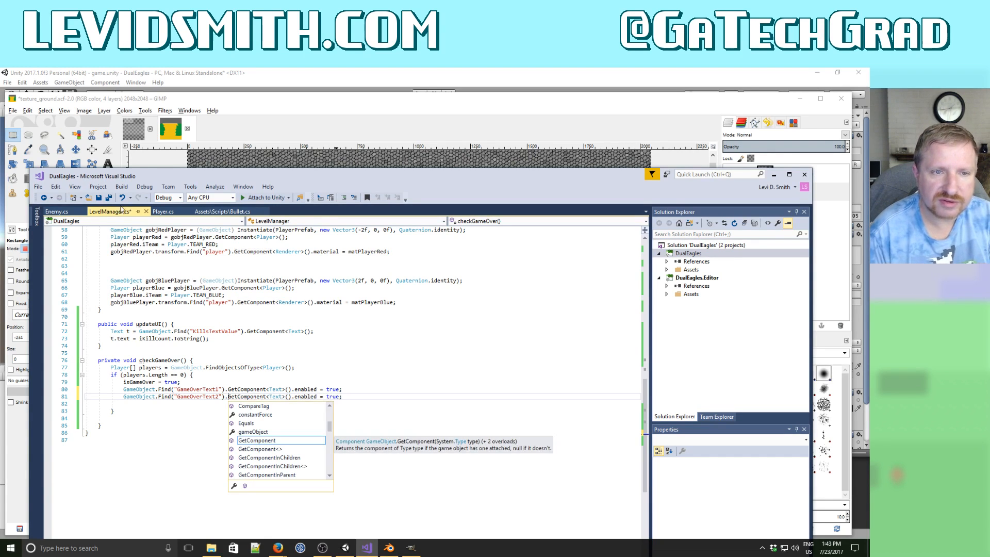
key("ctrl+s")
Switch to Unity, play the game until both players are dead to check the game over text, and stop it.
left_click(284, 73)
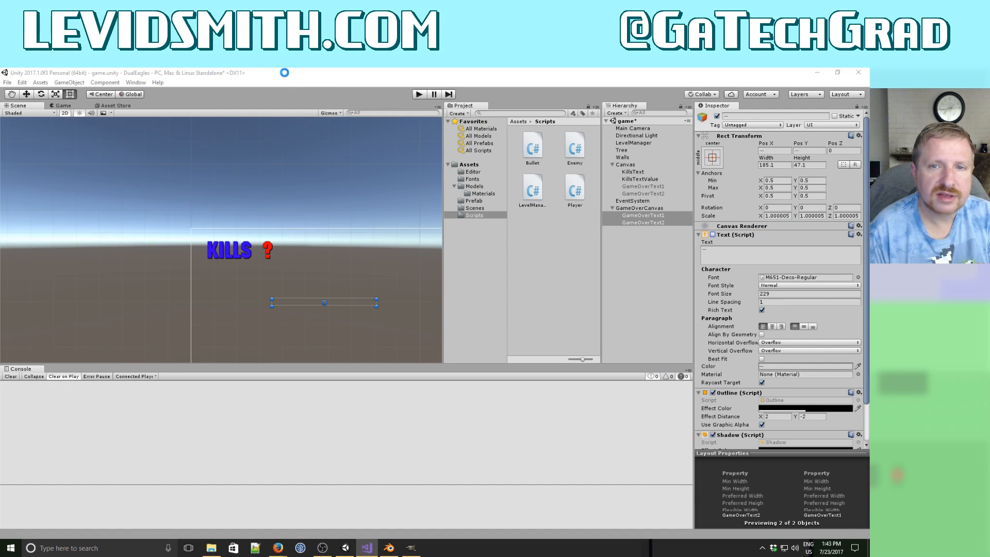
left_click(418, 95)
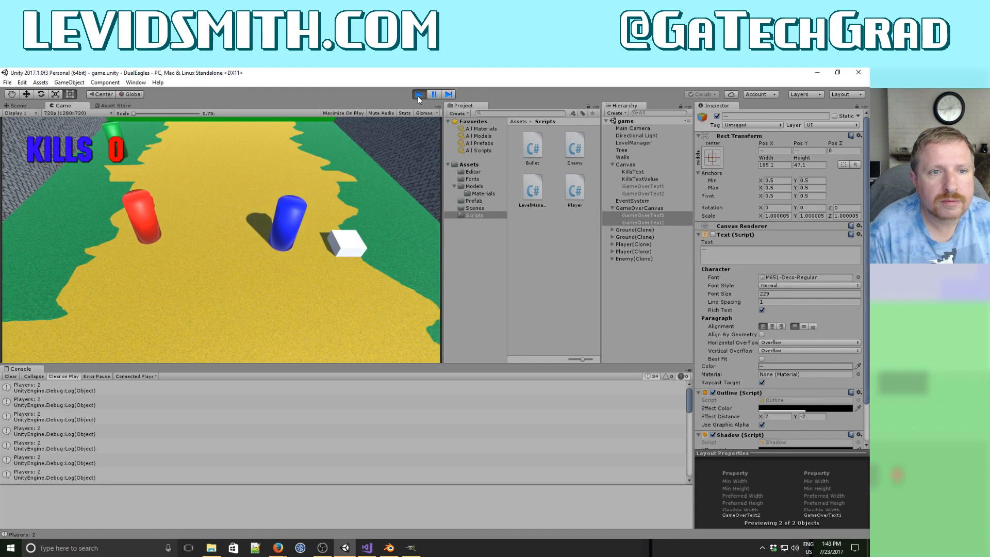
key("Left")
key("space")
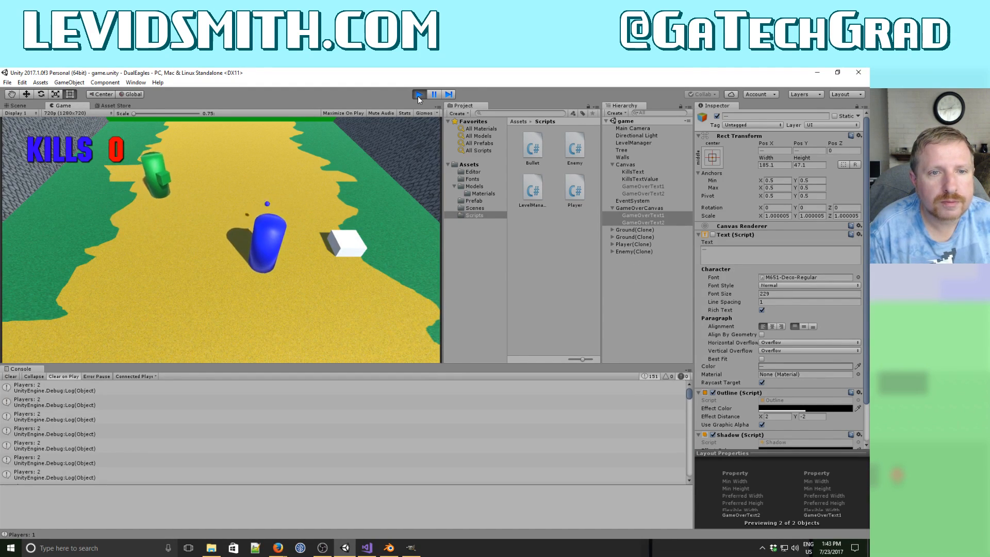
key("Down")
key("Right")
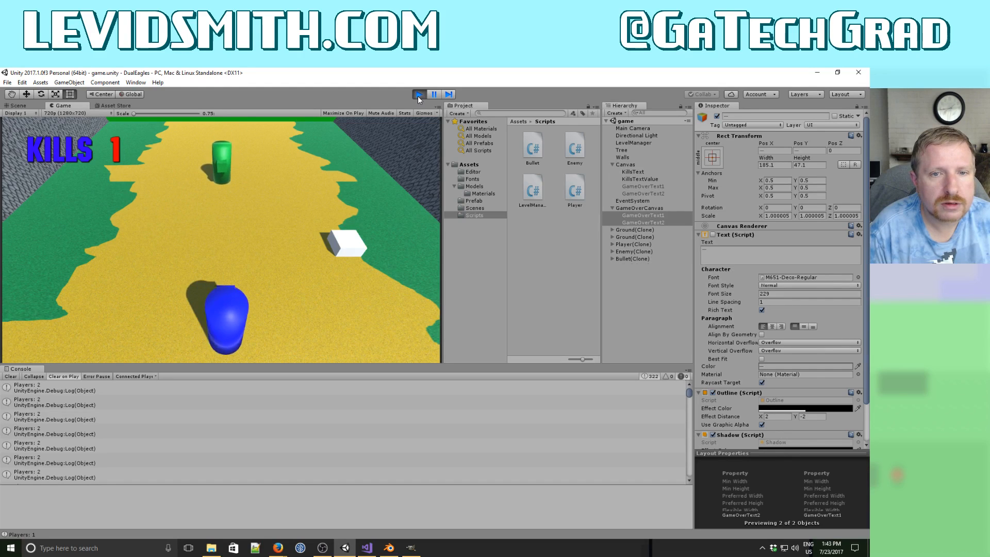
key("Up")
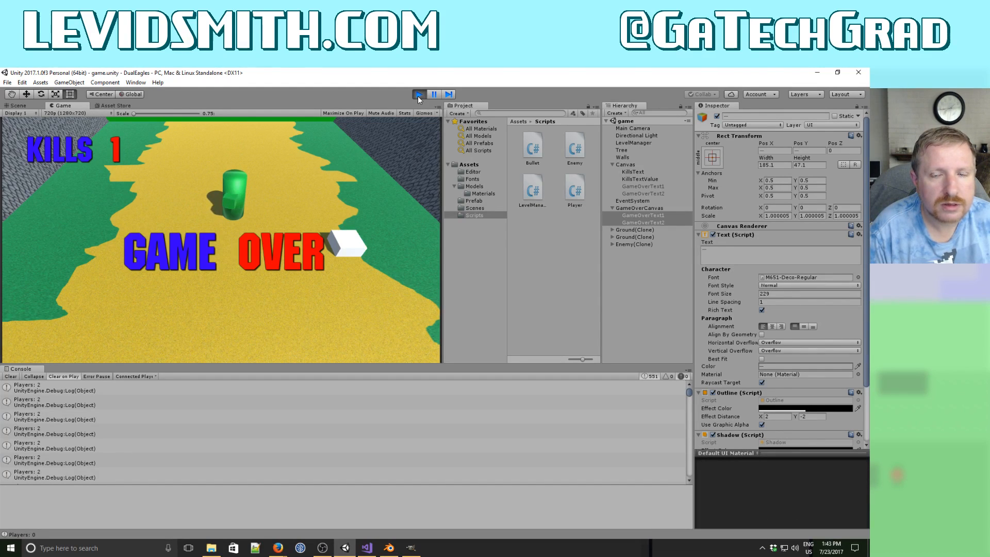
left_click(419, 96)
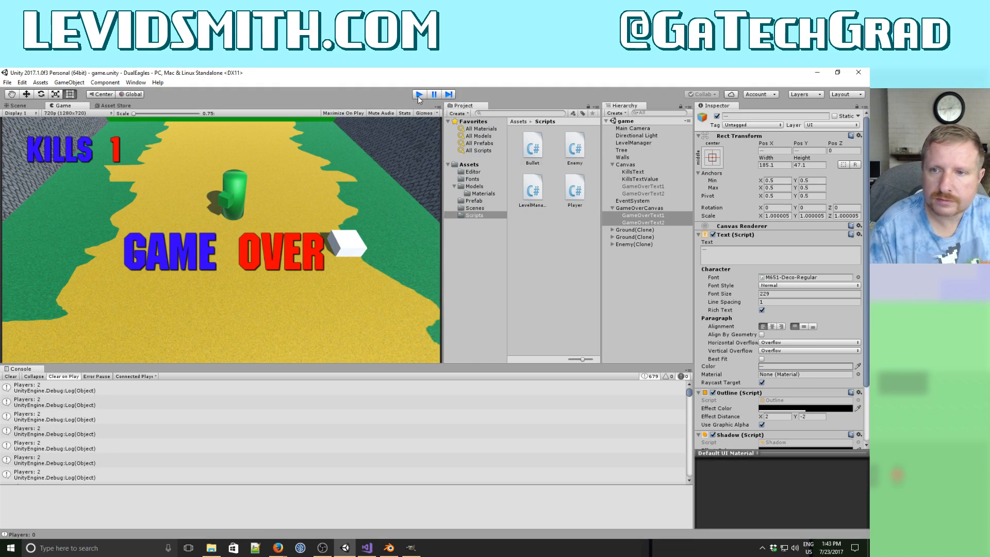
Deactivate the Tree object in the game scene.
left_click(634, 150)
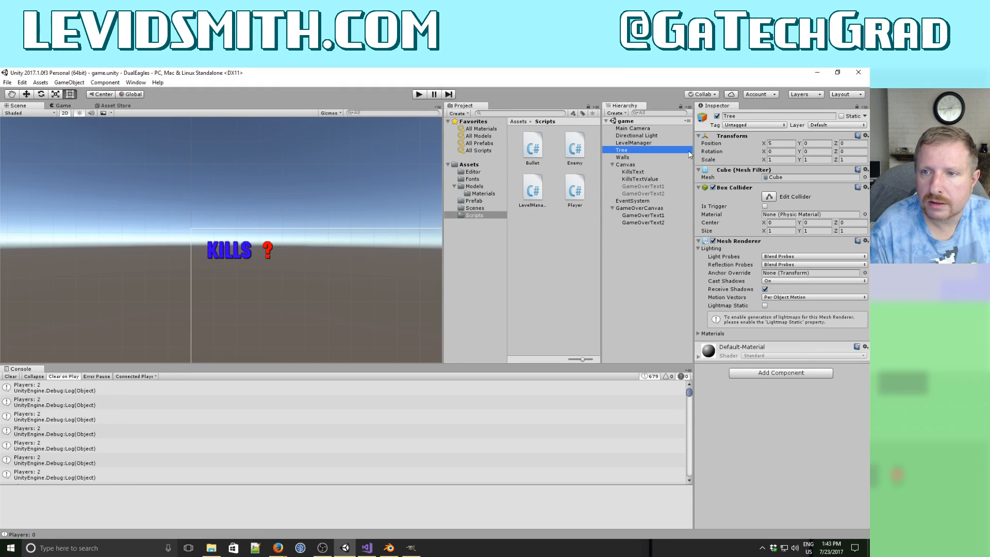
left_click(716, 117)
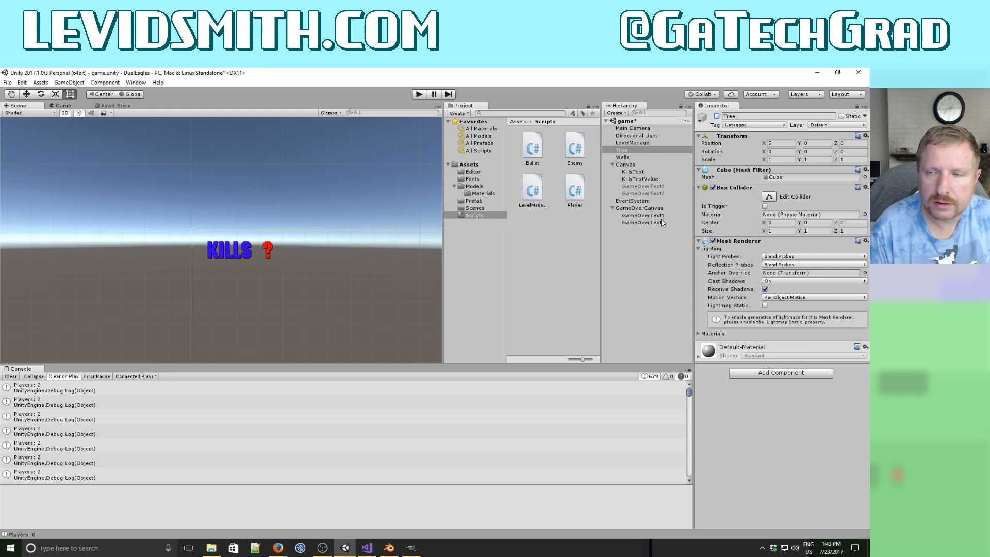
Minimize Unity, switch to GIMP, save texture_ground.xcf and minimize GIMP.
left_click(813, 73)
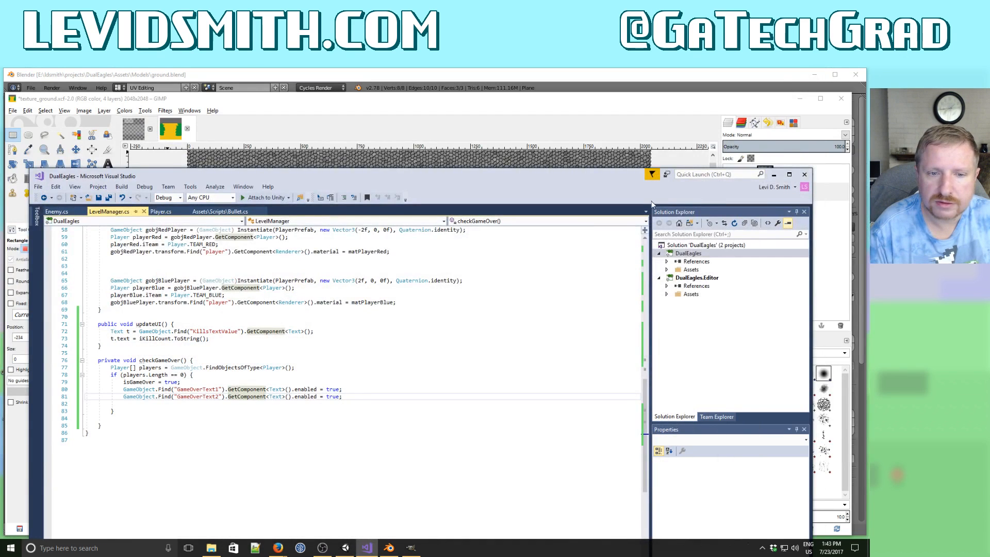
left_click(676, 117)
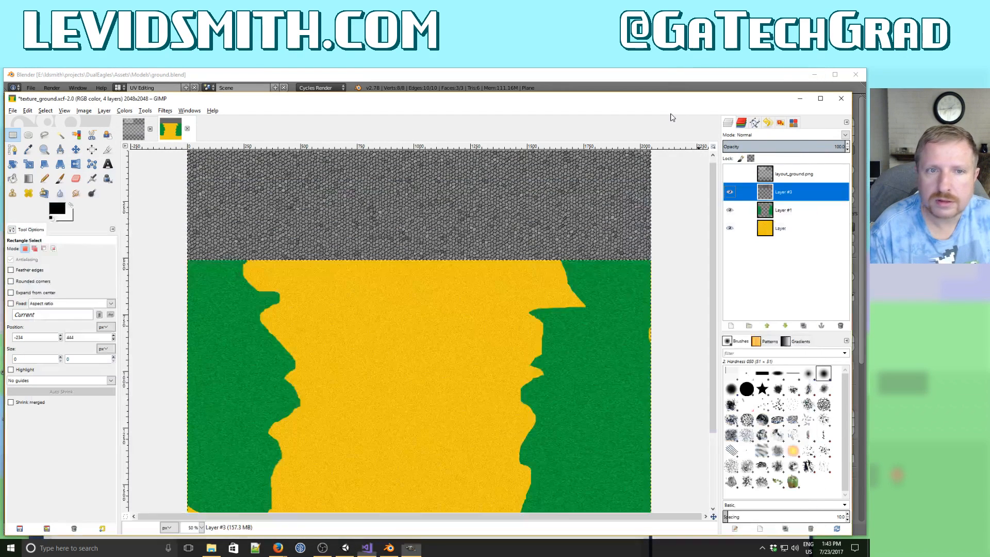
left_click(843, 100)
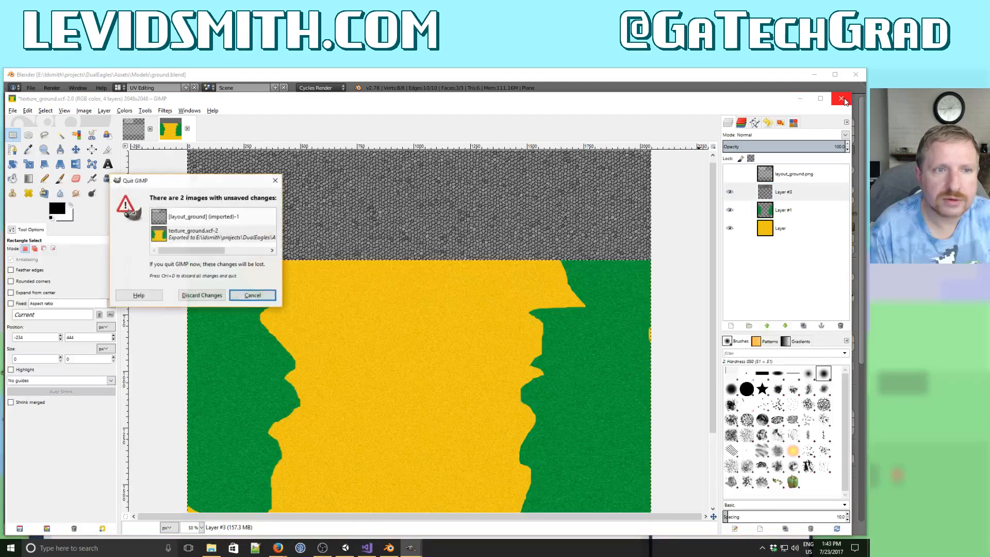
left_click(252, 296)
left_click(13, 111)
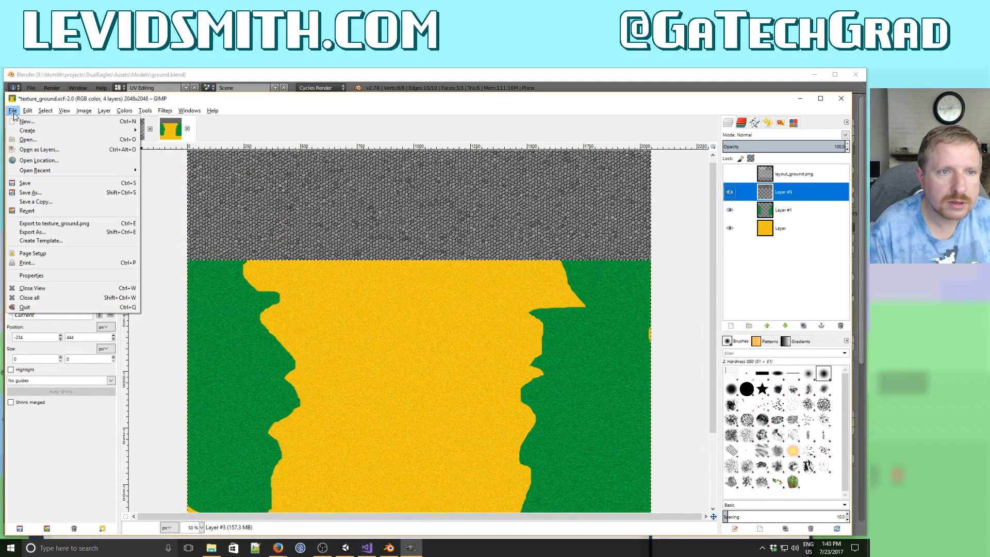
left_click(25, 183)
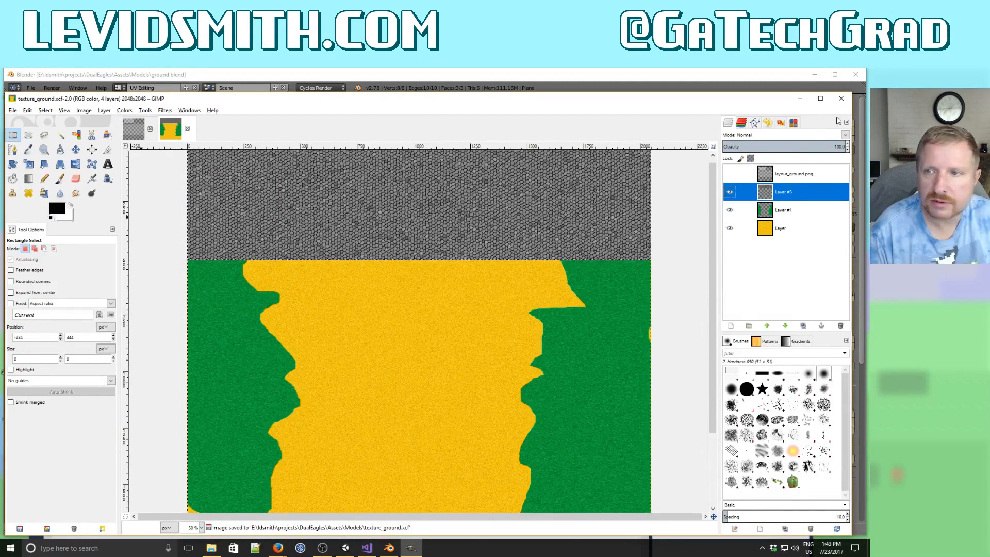
left_click(802, 101)
Minimize Blender and Visual Studio, and launch Bfxr from the desktop.
left_click(802, 77)
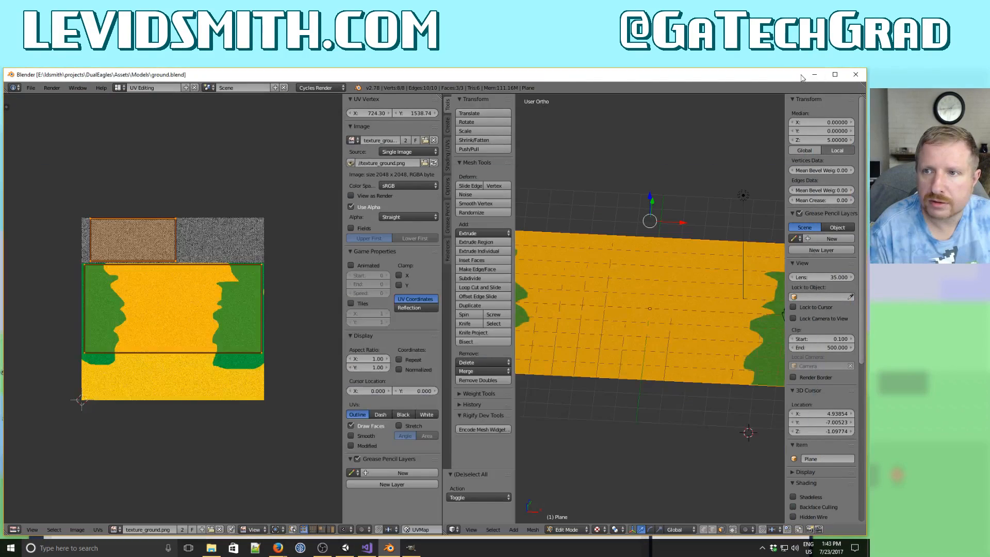
left_click(813, 75)
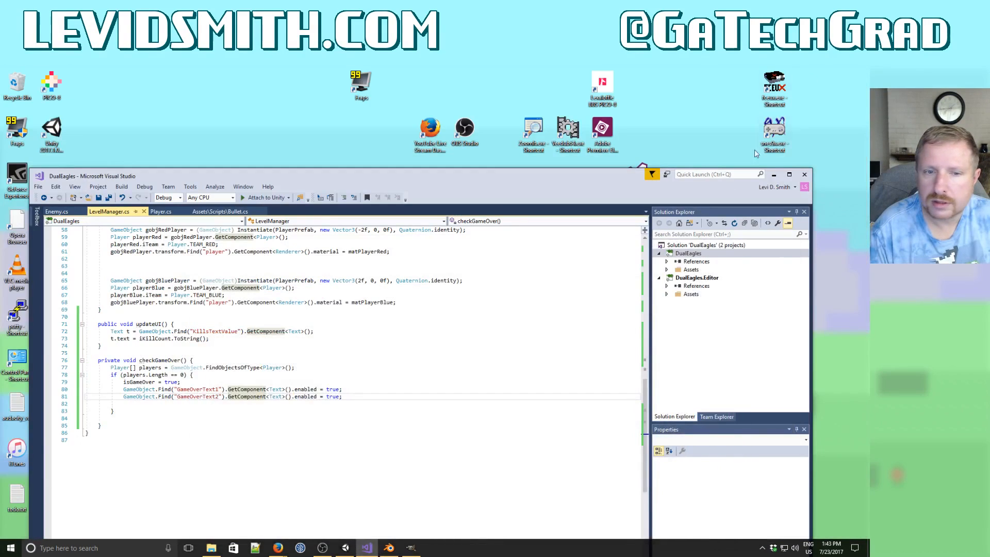
left_click(778, 177)
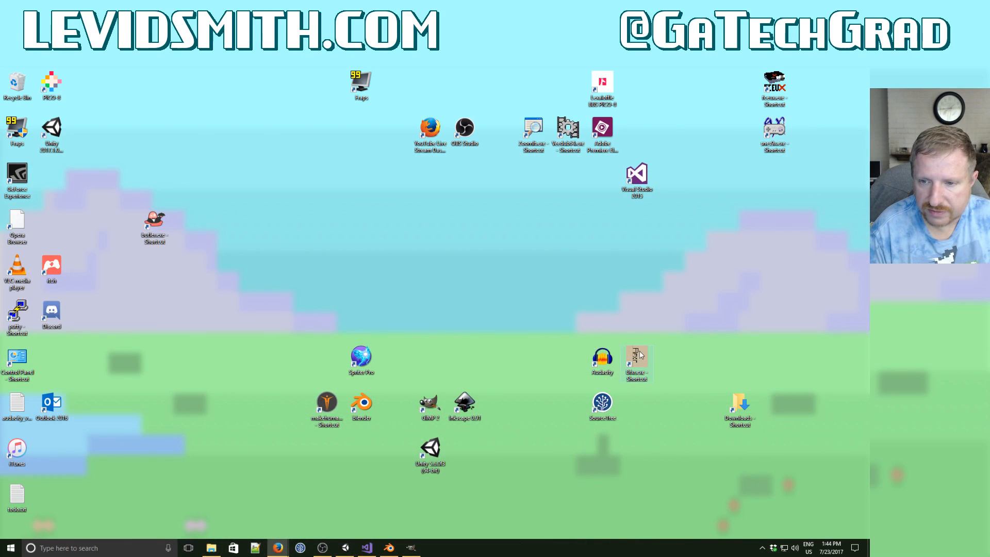
double_click(640, 350)
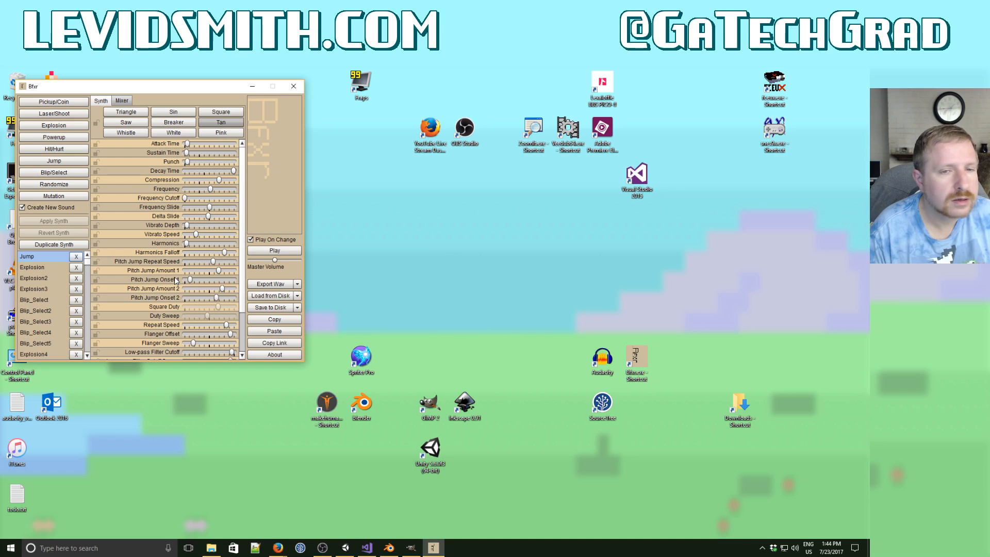
Generate eight Laser/Shoot preset sounds in a row to audition shooting effects.
left_click(69, 114)
left_click(68, 115)
left_click(68, 114)
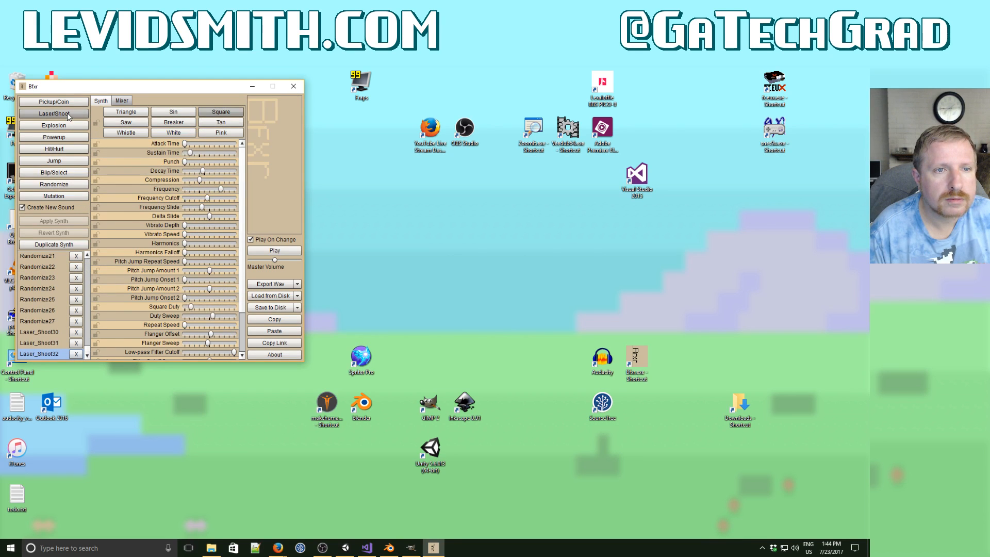
left_click(69, 114)
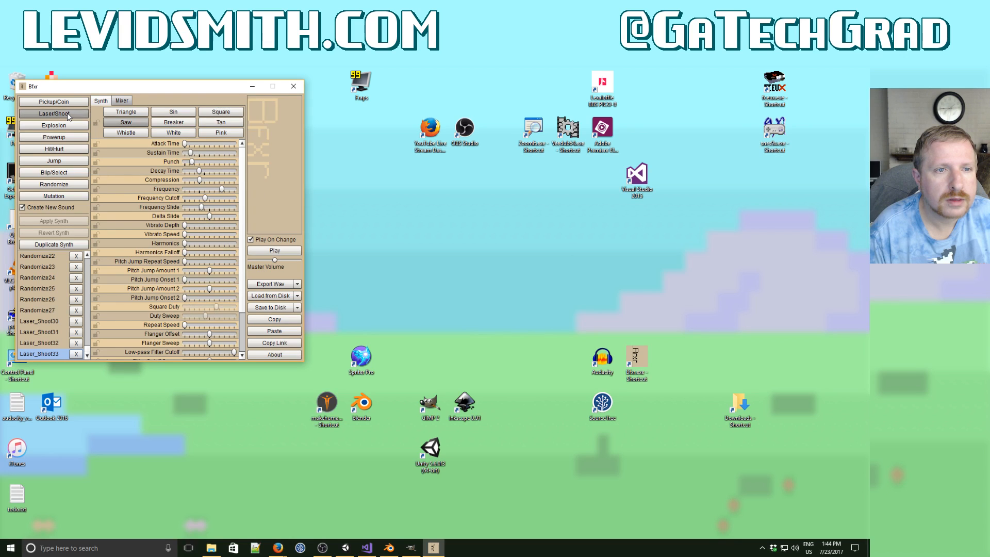
left_click(69, 115)
left_click(69, 114)
left_click(69, 114)
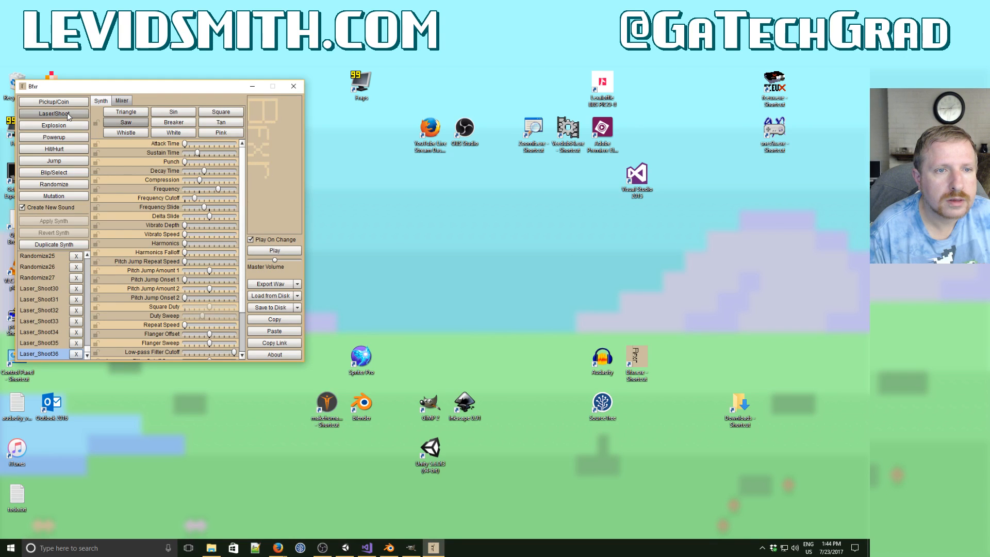
left_click(69, 114)
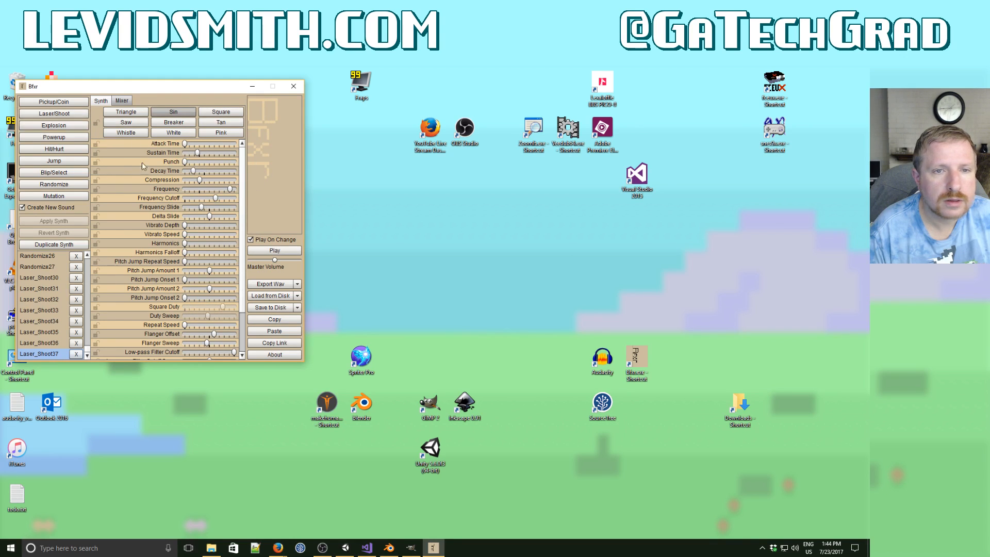
Shorten the sustain time of the newest laser sound and lower its frequency slightly.
left_click_drag(198, 155, 192, 156)
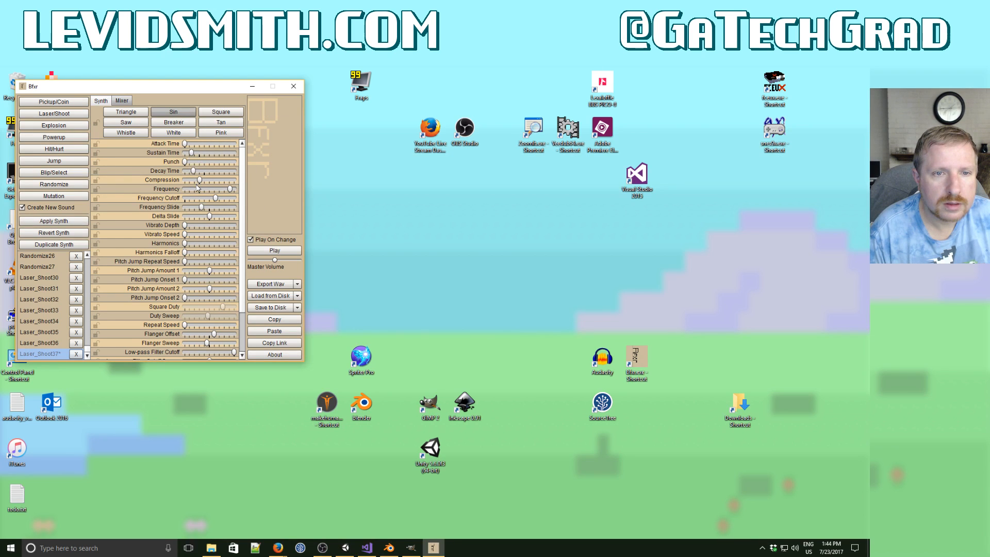
mouse_move(229, 189)
left_mouse_down()
mouse_move(193, 189)
mouse_move(229, 190)
left_mouse_up()
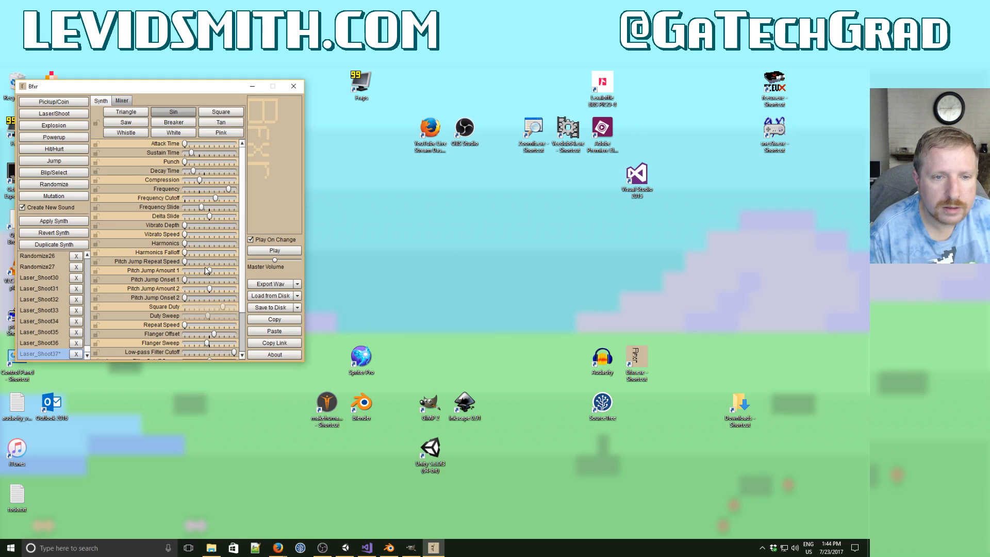
left_click(225, 190)
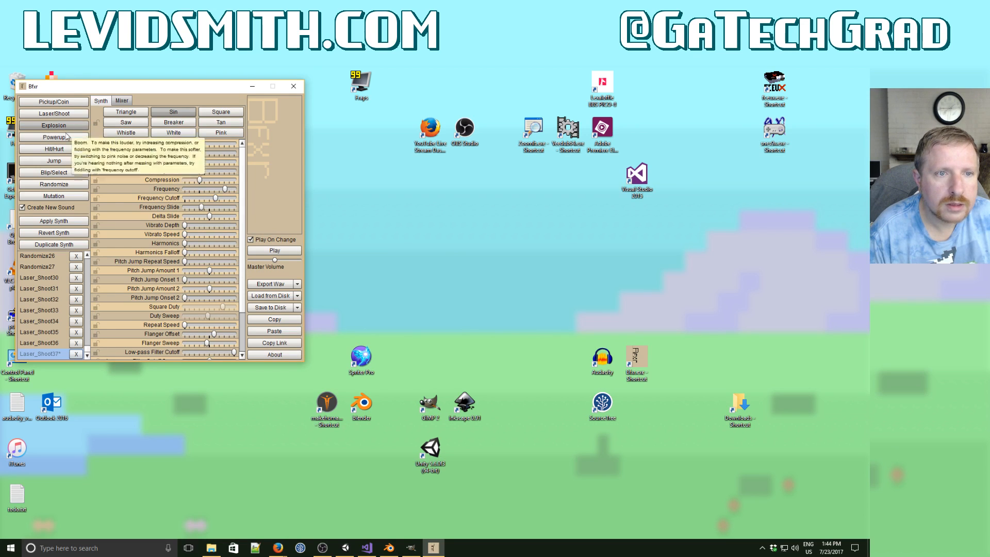
Generate five Hit/Hurt preset sounds to audition them.
left_click(63, 149)
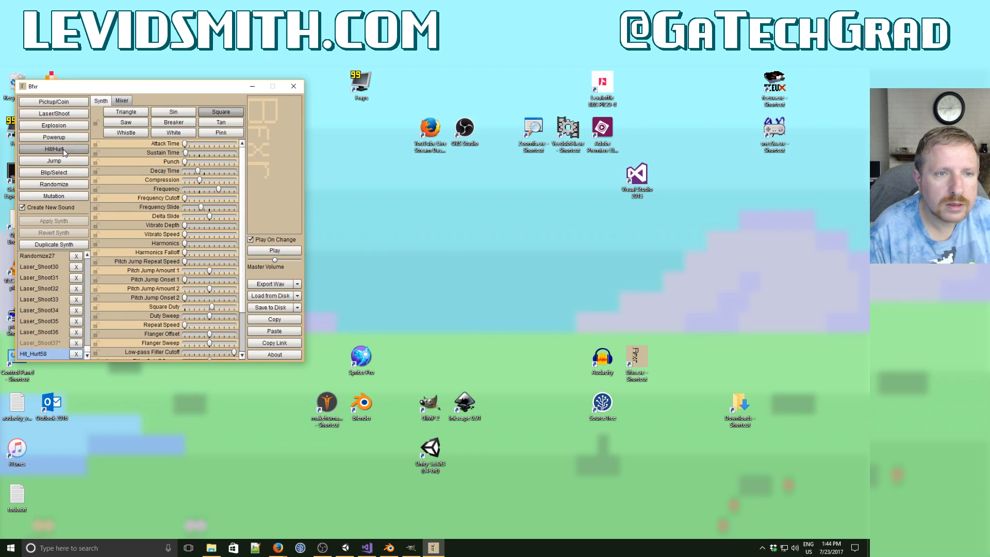
left_click(63, 150)
left_click(63, 150)
left_click(63, 150)
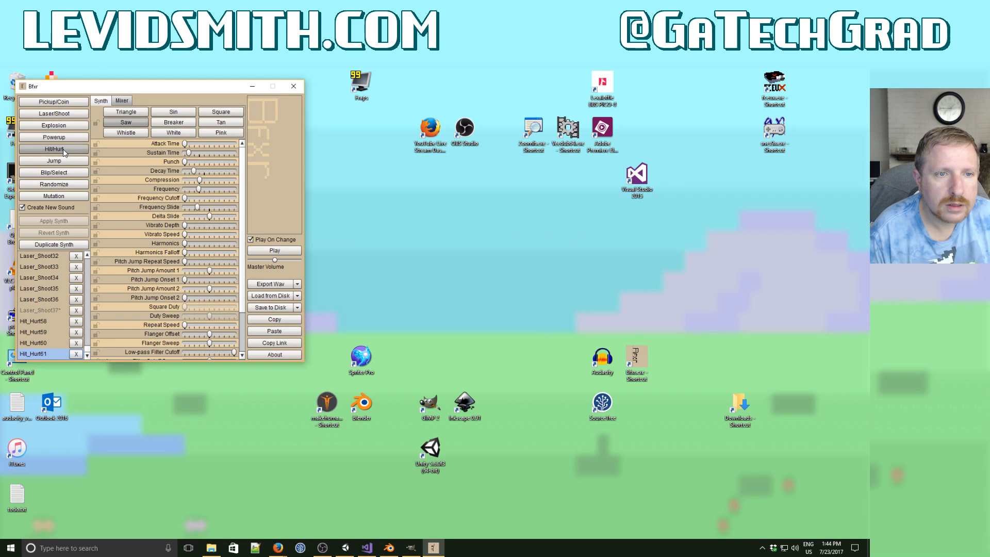
left_click(63, 149)
Generate four Jump preset sounds and change the last one's waveform to Sin.
left_click(63, 161)
left_click(63, 162)
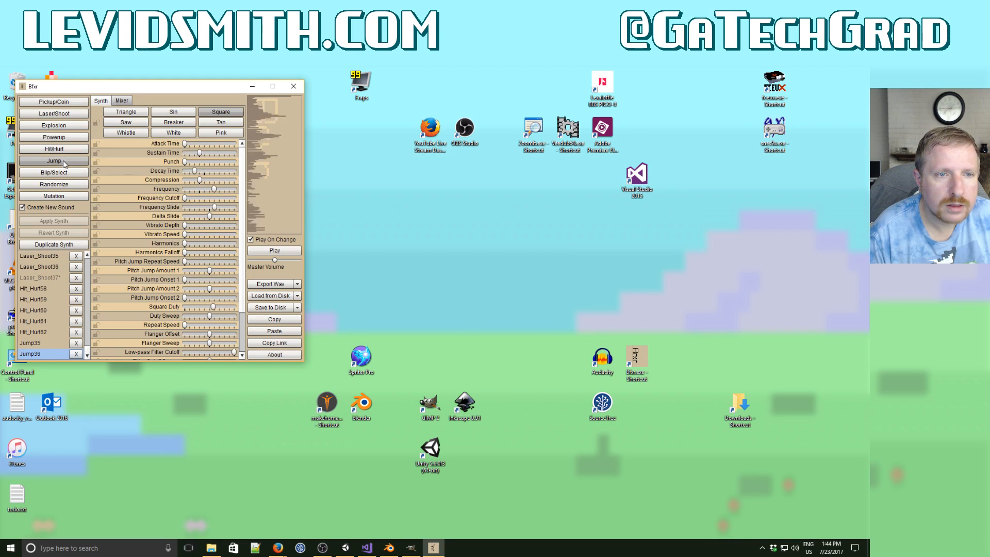
left_click(63, 162)
left_click(63, 161)
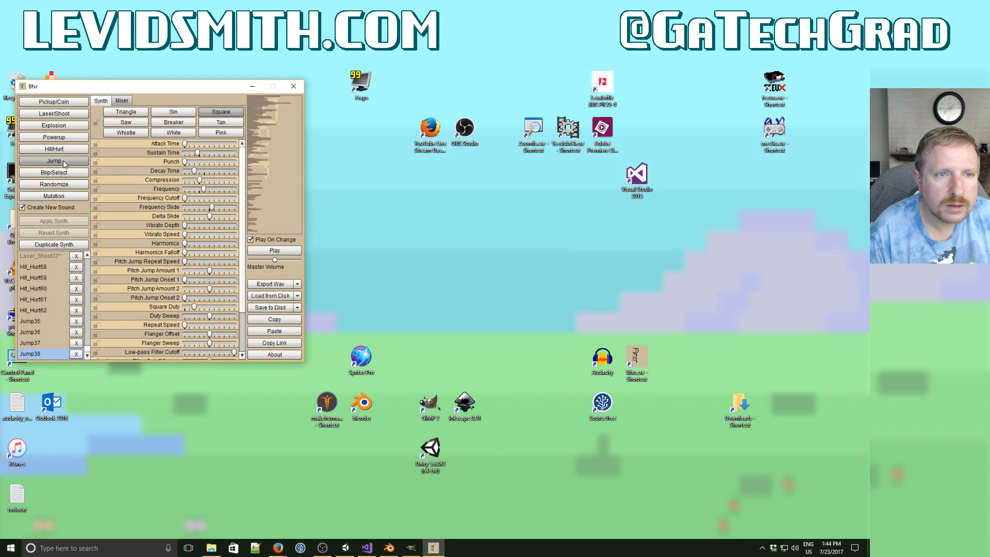
left_click(156, 113)
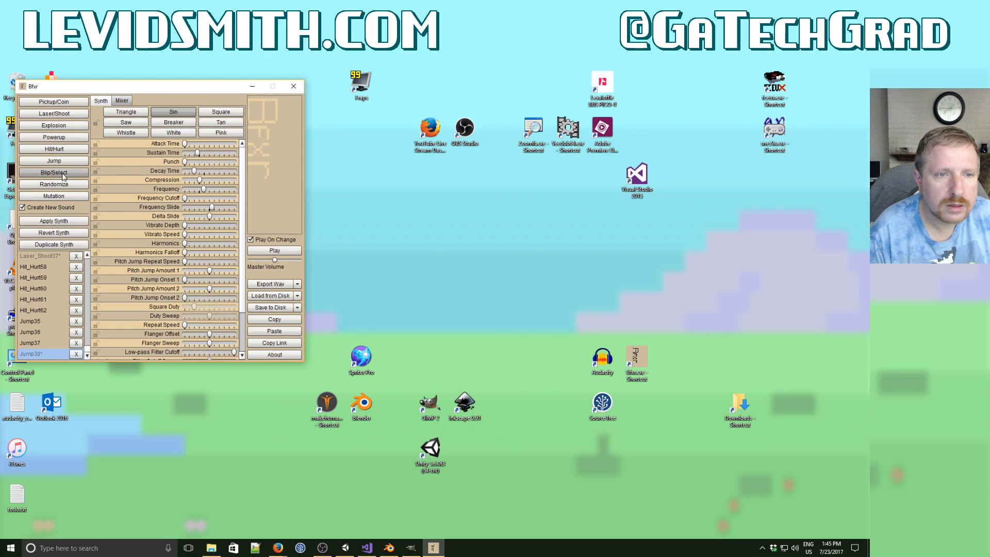
Generate another Laser/Shoot sound, audition different waveforms, settle on Triangle and lower the frequency to 0.37.
left_click(54, 114)
left_click(209, 112)
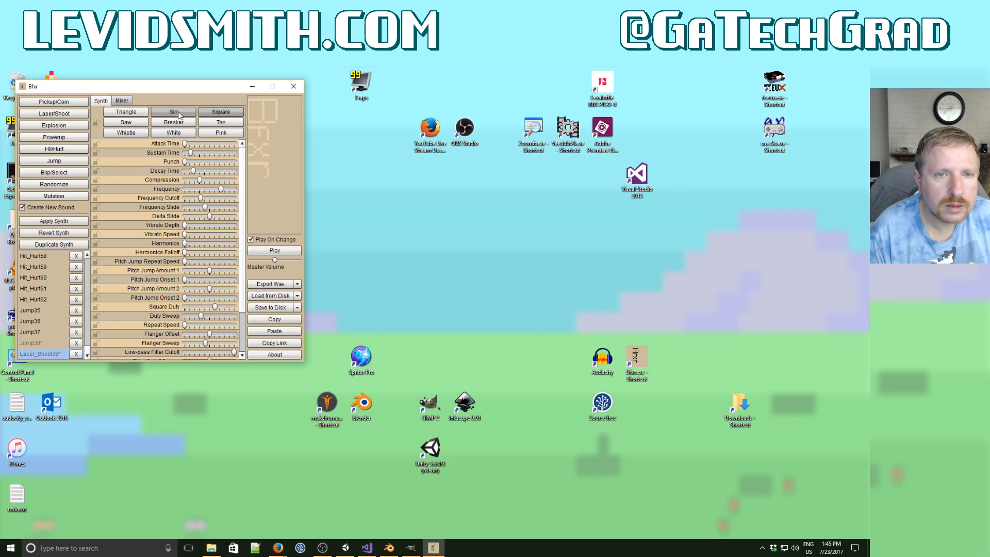
left_click(177, 113)
left_click(217, 124)
left_click(217, 132)
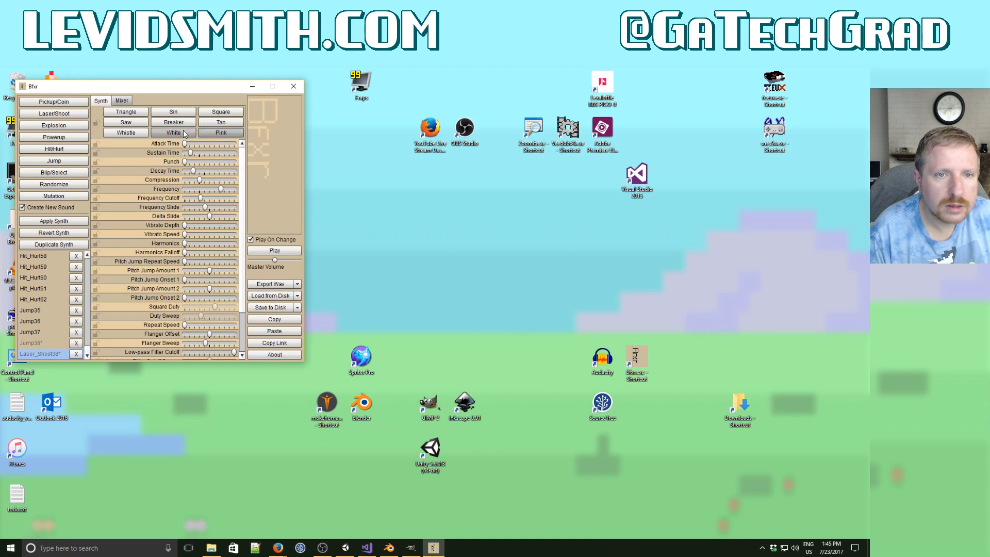
left_click(180, 132)
left_click(129, 132)
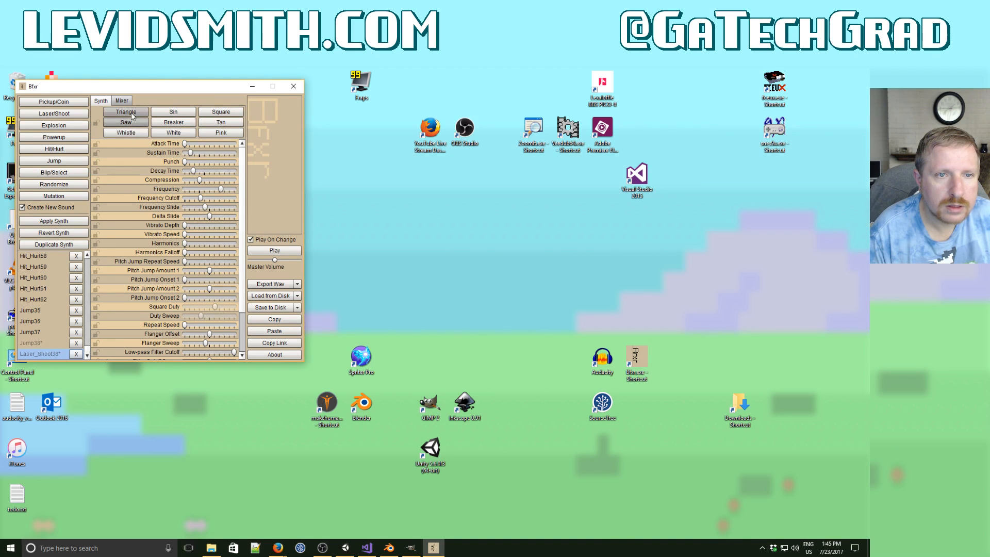
left_click(132, 114)
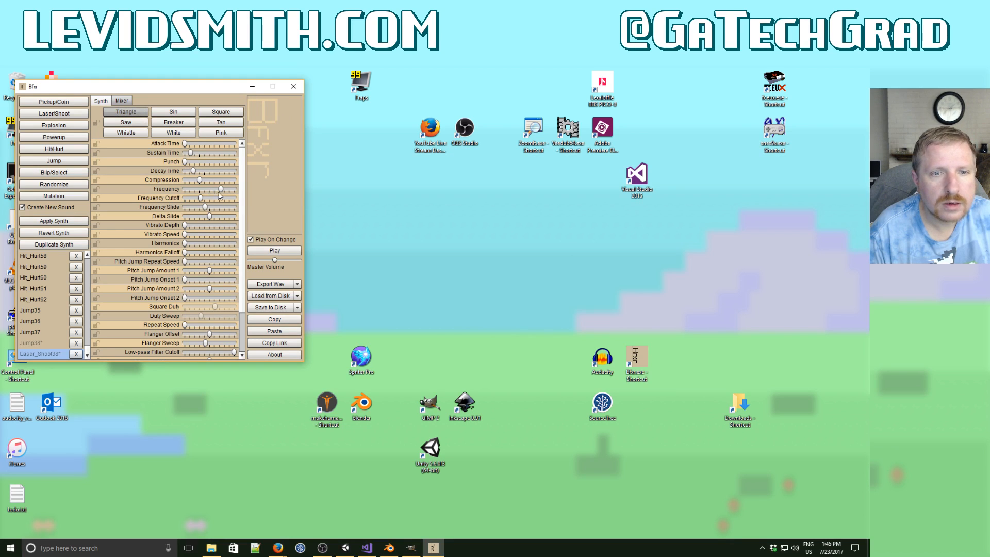
left_click_drag(222, 190, 202, 190)
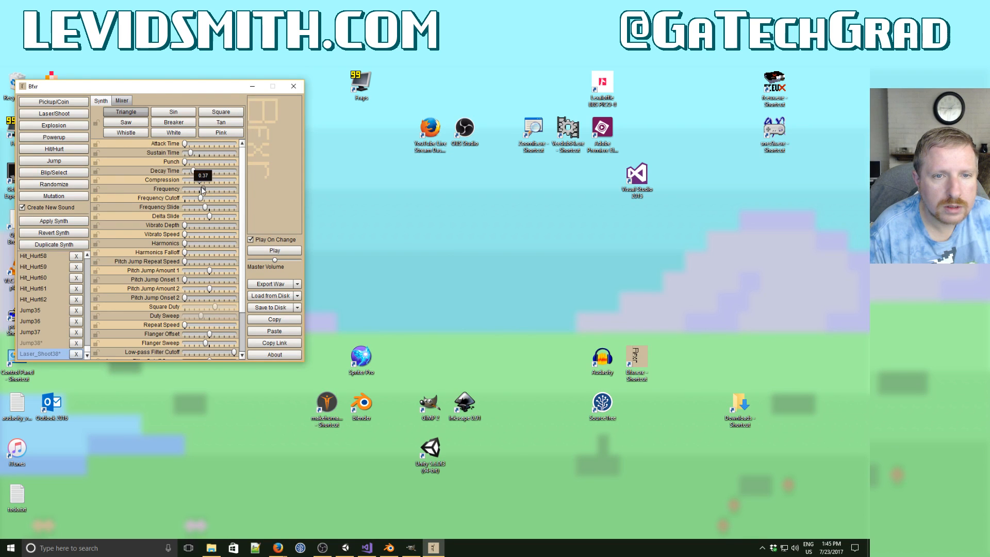
Start exporting the laser sound as WAV and browse to the Assets folder of the DualEagles project.
left_click(274, 285)
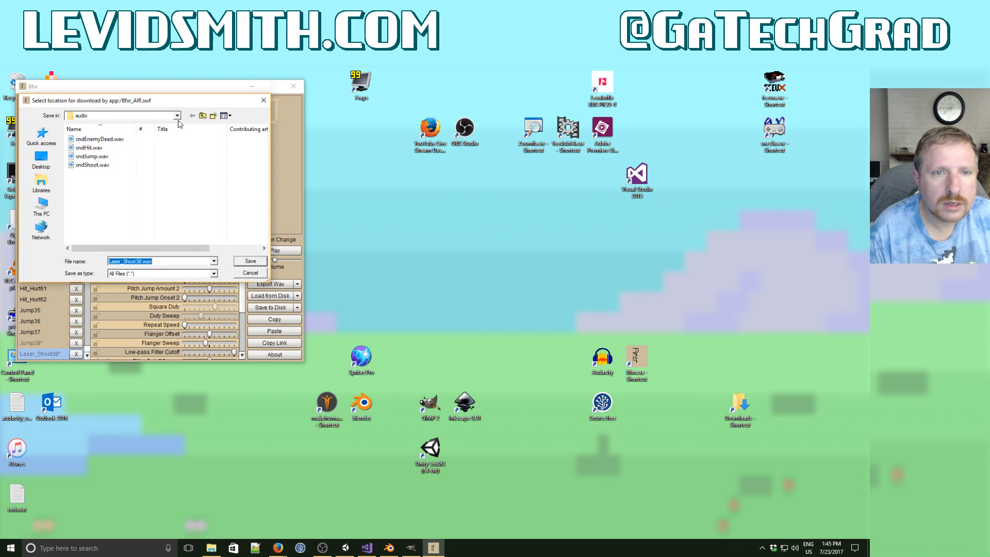
left_click(203, 116)
left_click(203, 115)
left_click(203, 115)
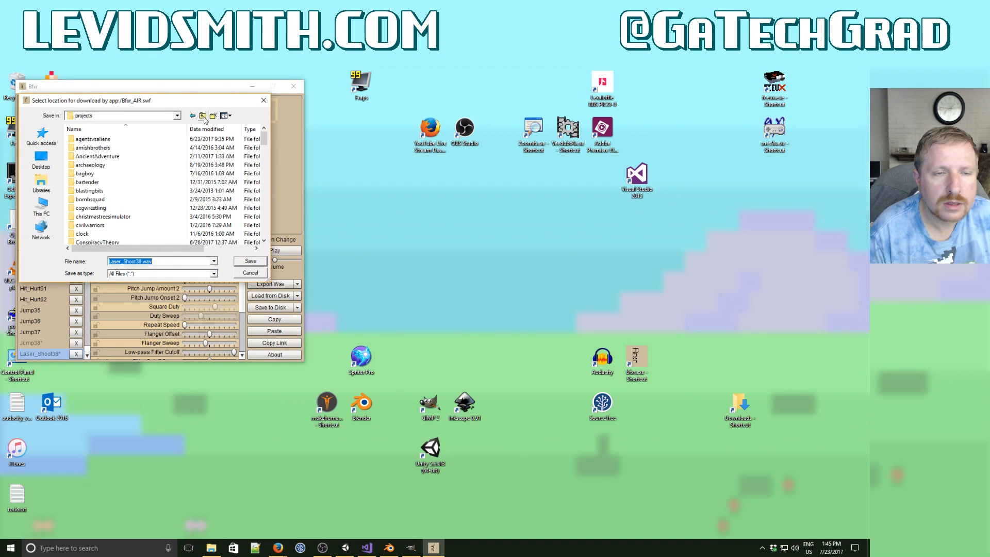
left_click(203, 115)
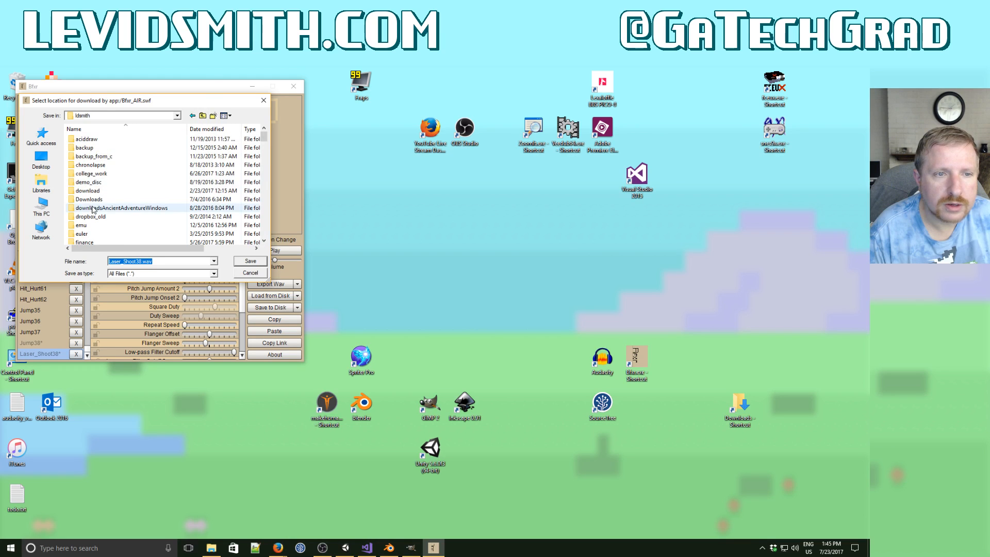
scroll(99, 209, "down", 2)
scroll(98, 213, "down", 6)
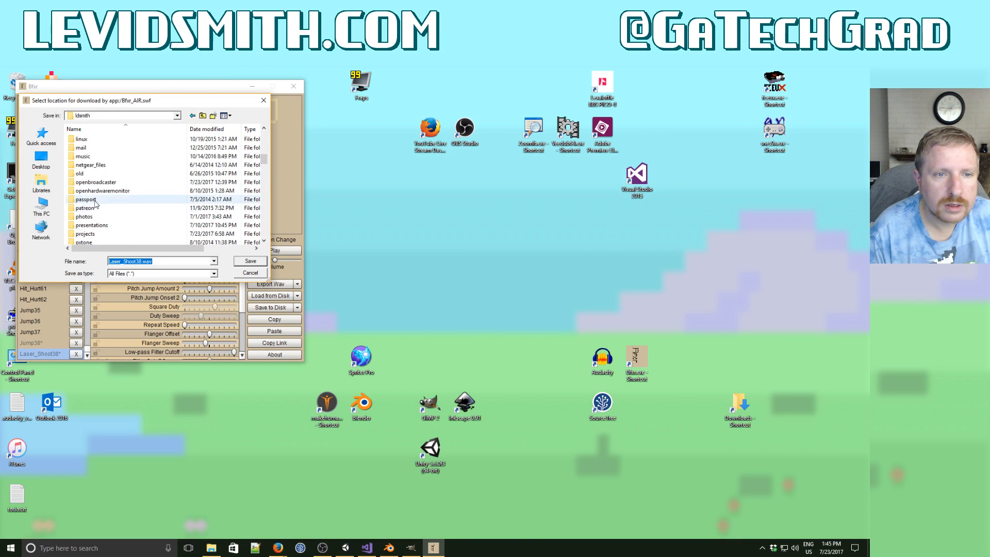
double_click(85, 234)
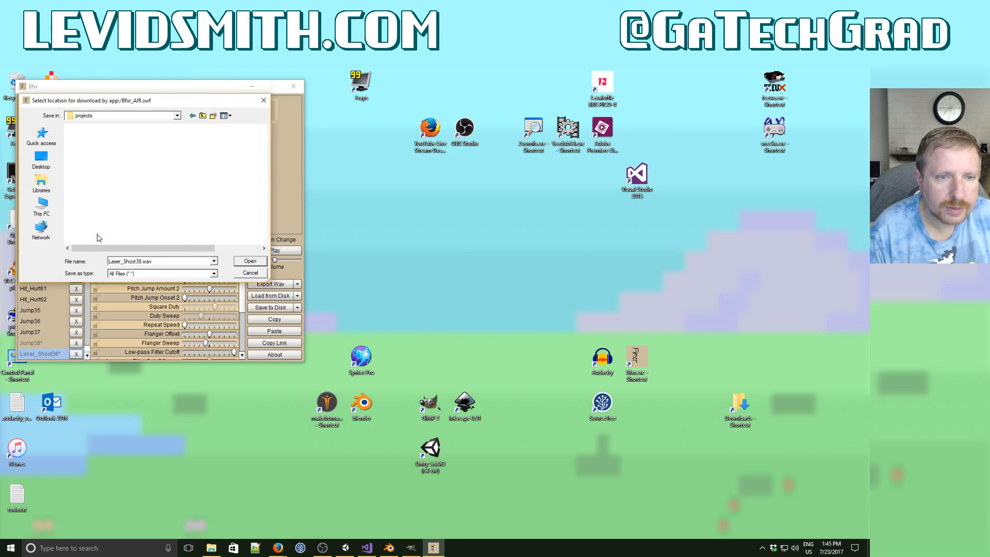
scroll(129, 200, "down", 6)
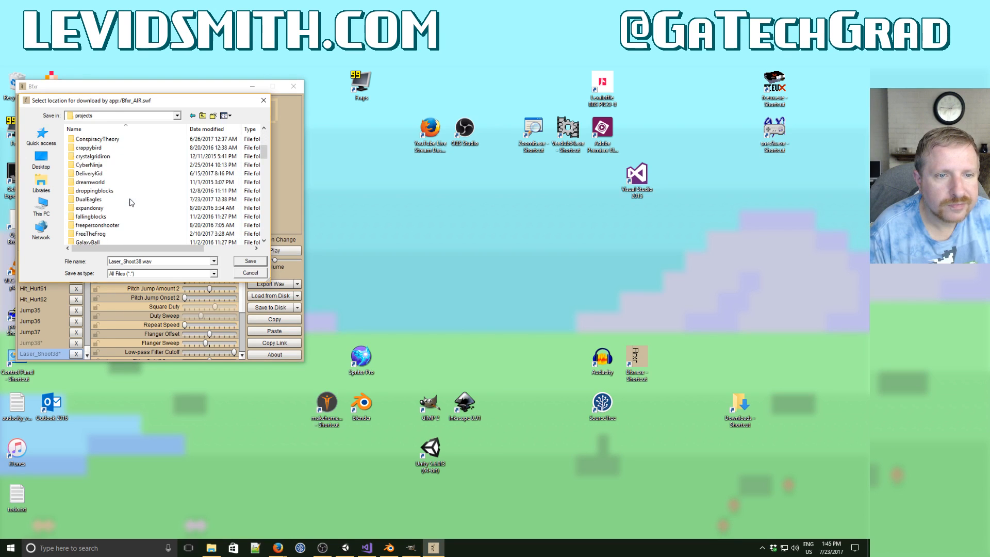
double_click(88, 148)
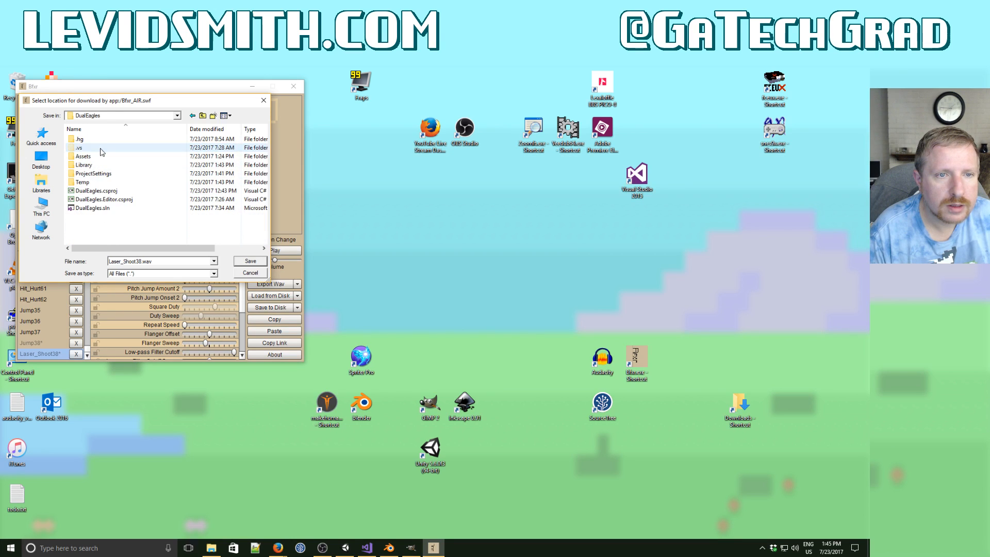
double_click(83, 156)
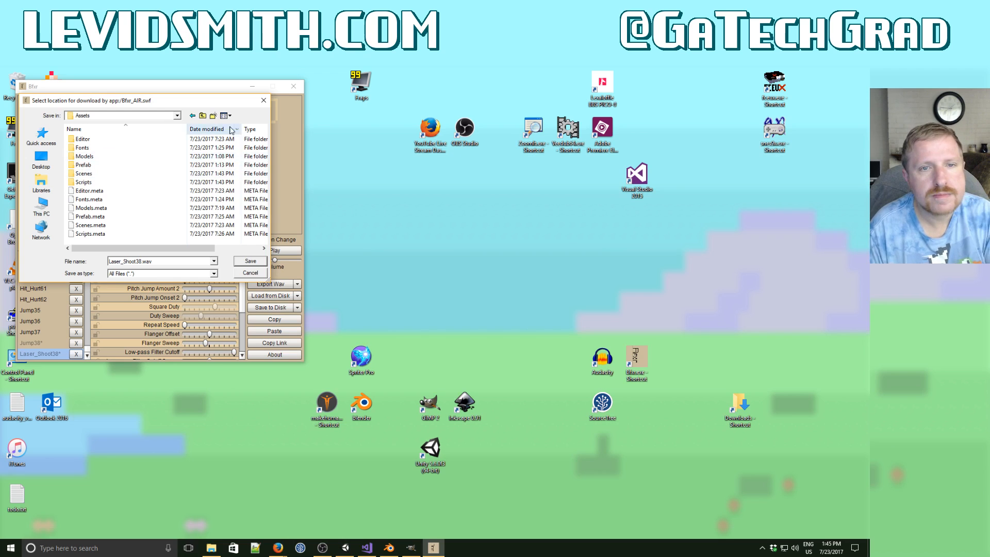
Create an Audio folder in Assets with a SoundEffects subfolder inside it, and open SoundEffects as the save location.
left_click(213, 116)
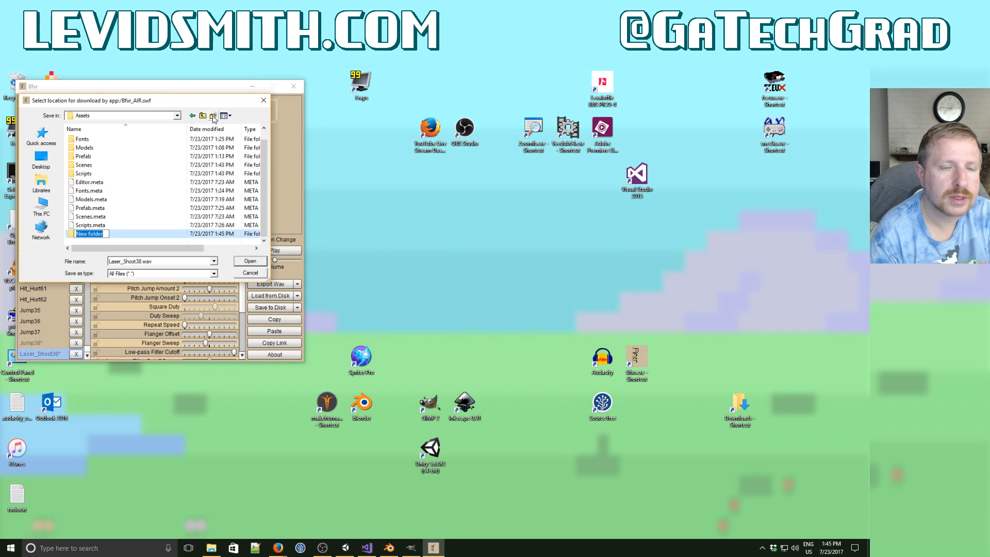
type("Audio")
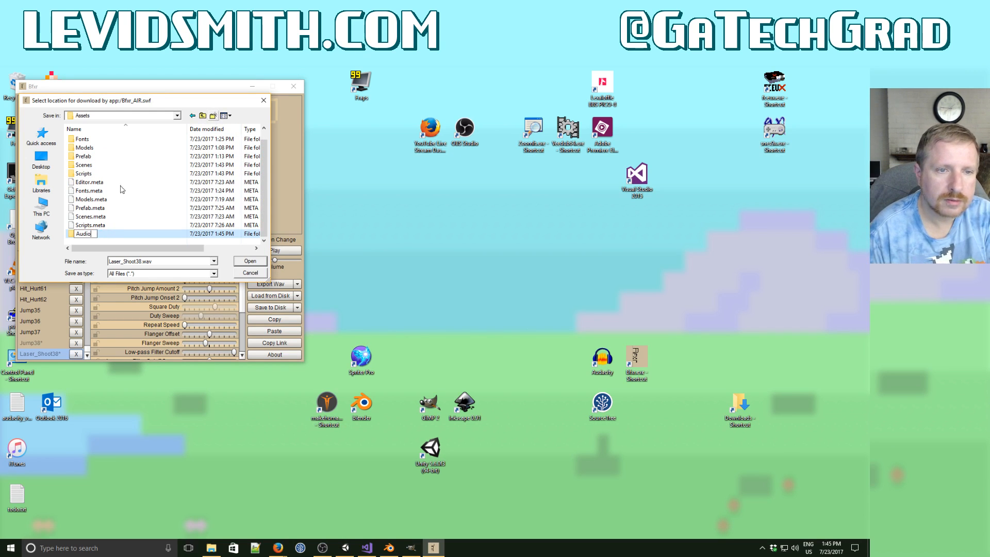
key("Return")
double_click(103, 234)
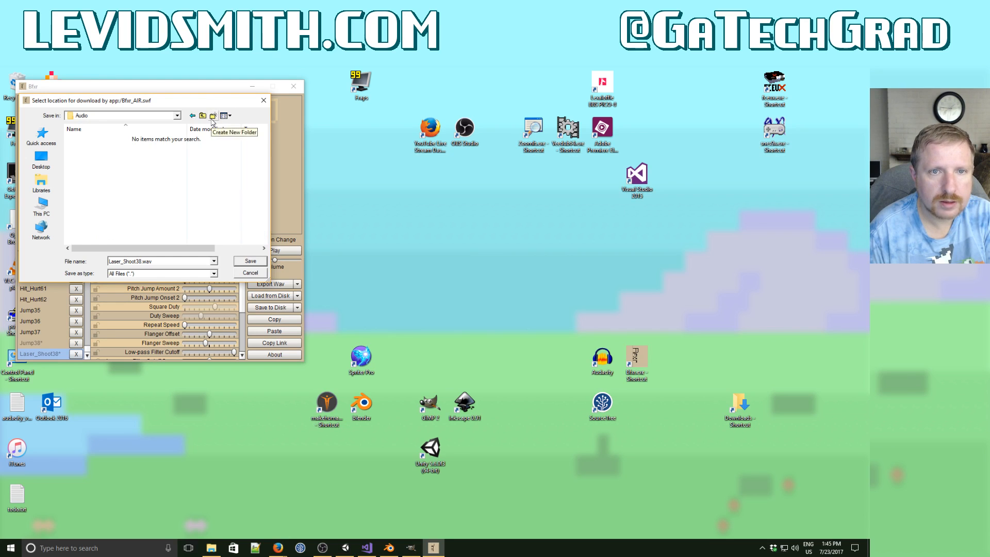
left_click(213, 116)
type("SoundEffects")
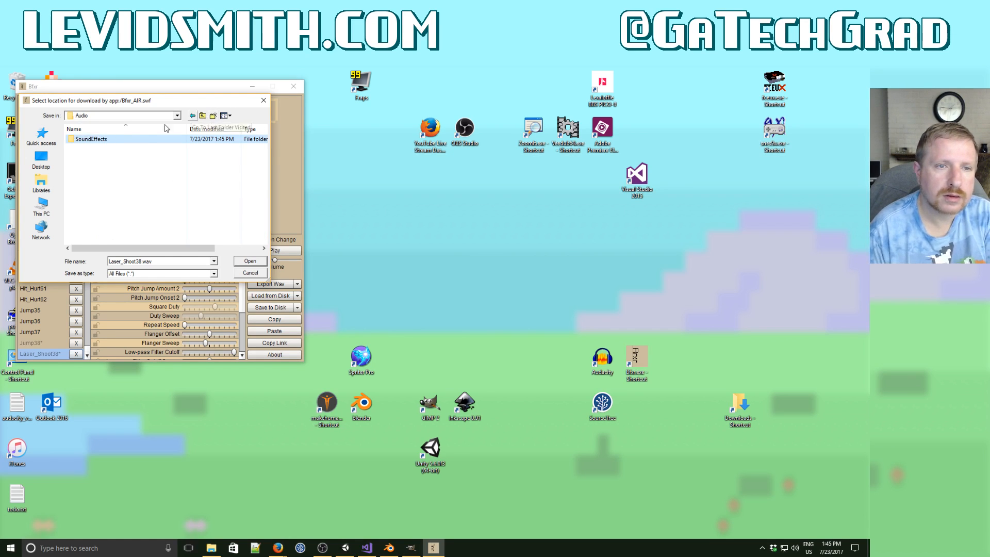
key("Return")
double_click(109, 141)
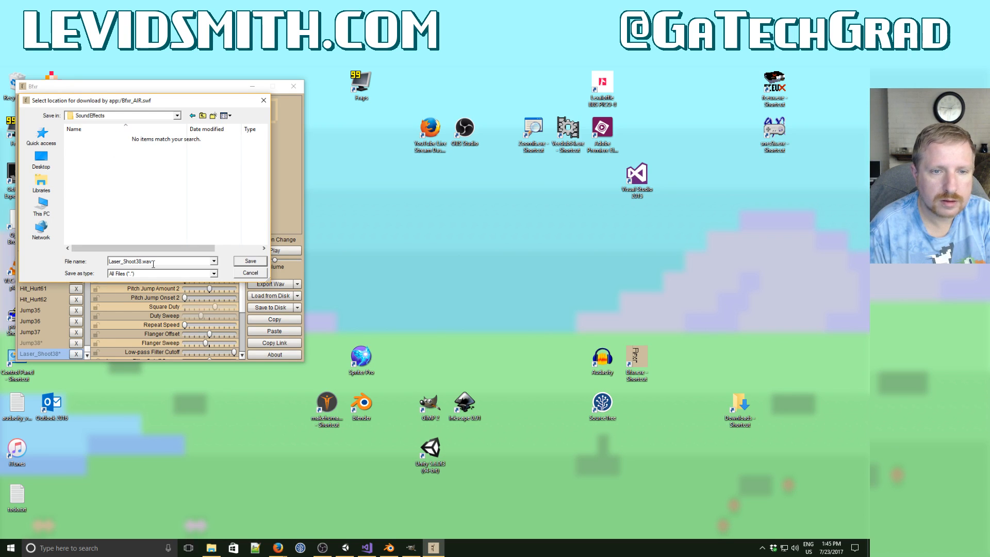
Save the exported sound as bullet.wav in the SoundEffects folder.
key("shift+Home")
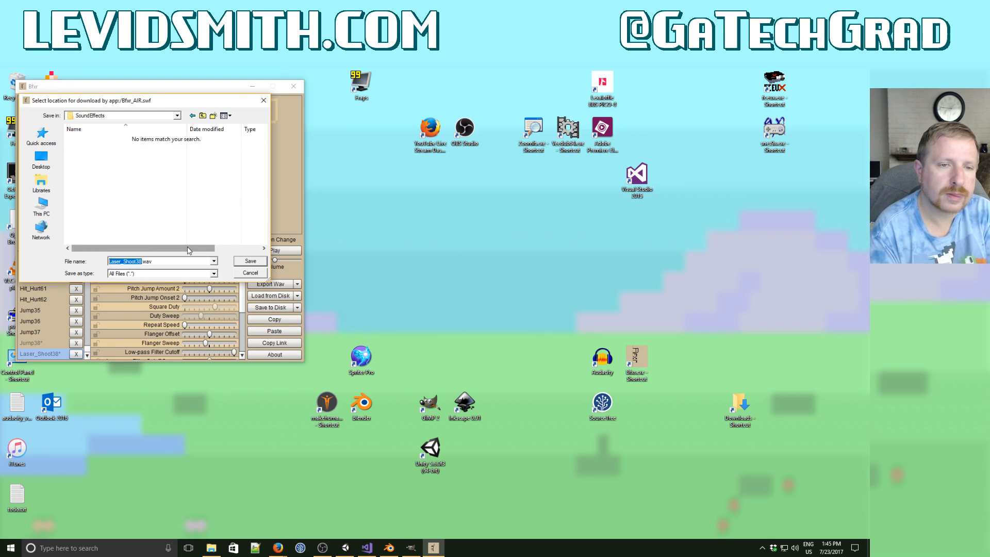
type("b")
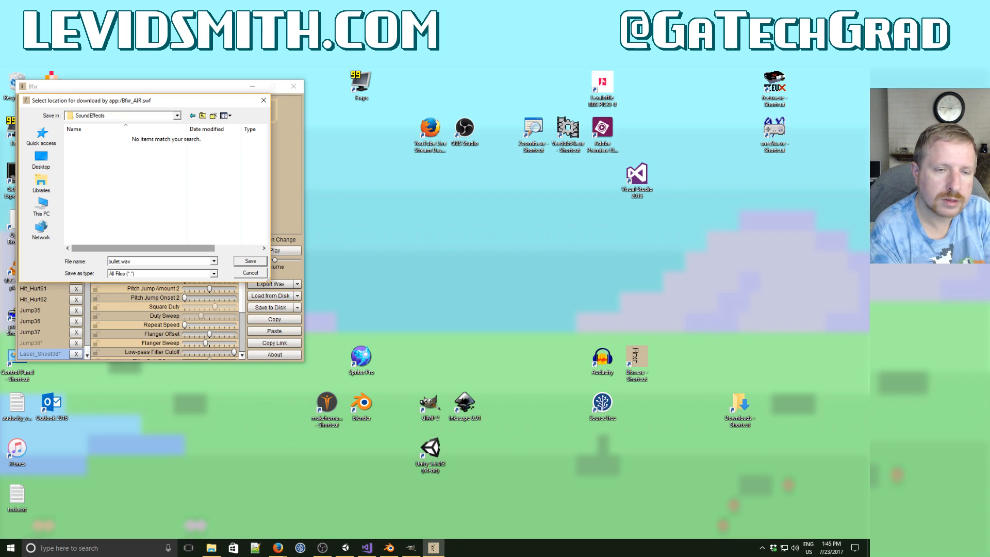
type("ullet")
key("Return")
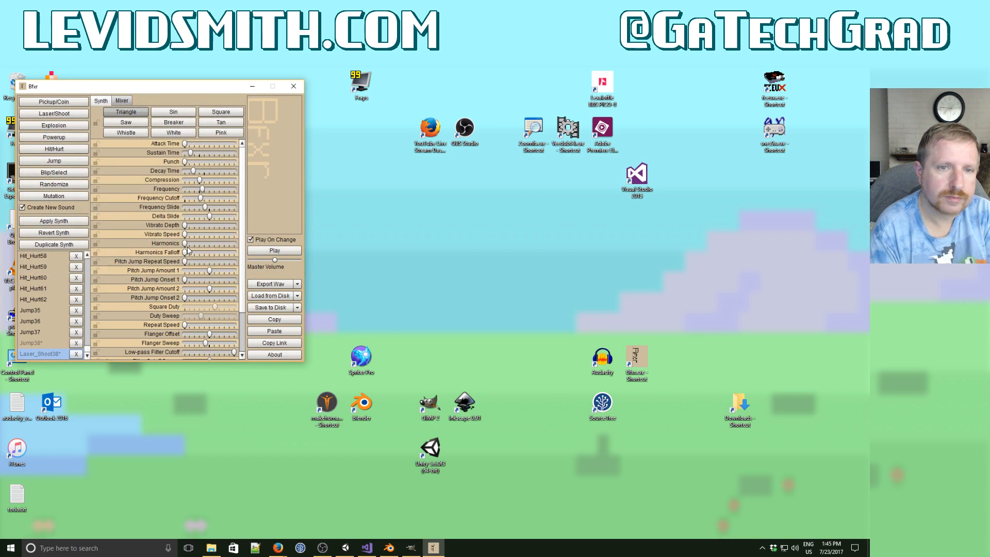
Generate two Explosion preset sounds, then raise the second one's punch slightly and set its decay time to 0.31.
left_click(54, 125)
left_click(54, 128)
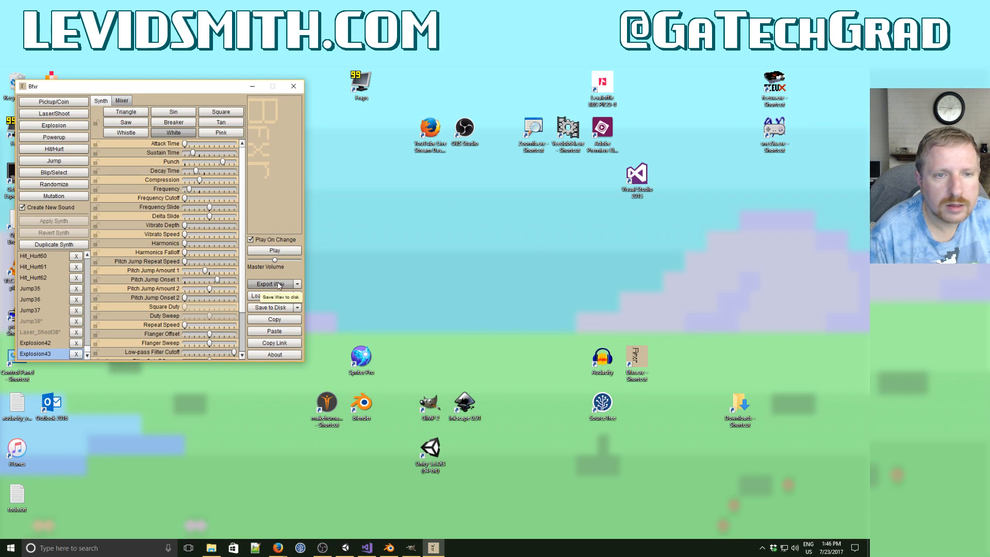
left_click(218, 162)
left_click_drag(223, 164, 200, 171)
mouse_move(198, 173)
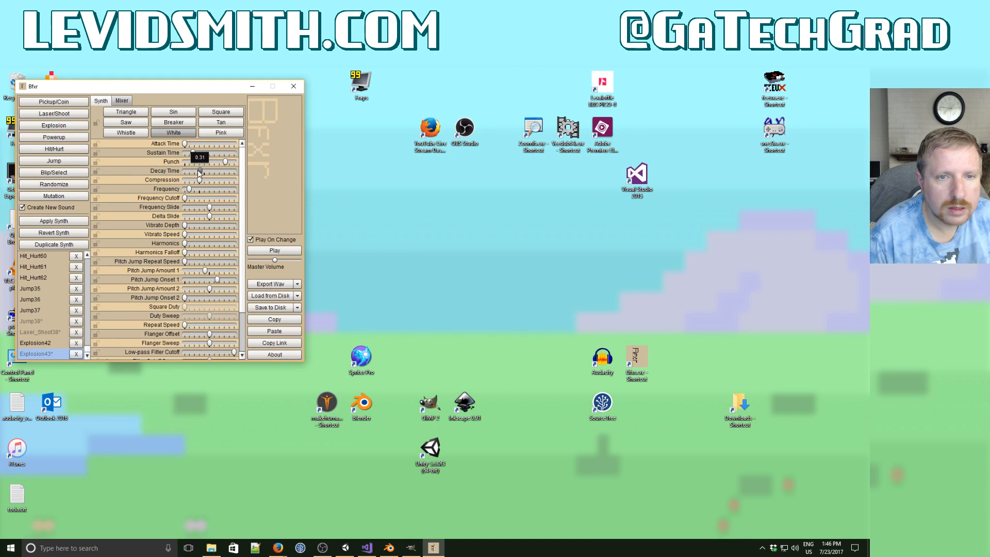
Export the adjusted explosion sound as enemy_dead.wav into the SoundEffects folder.
left_click(269, 284)
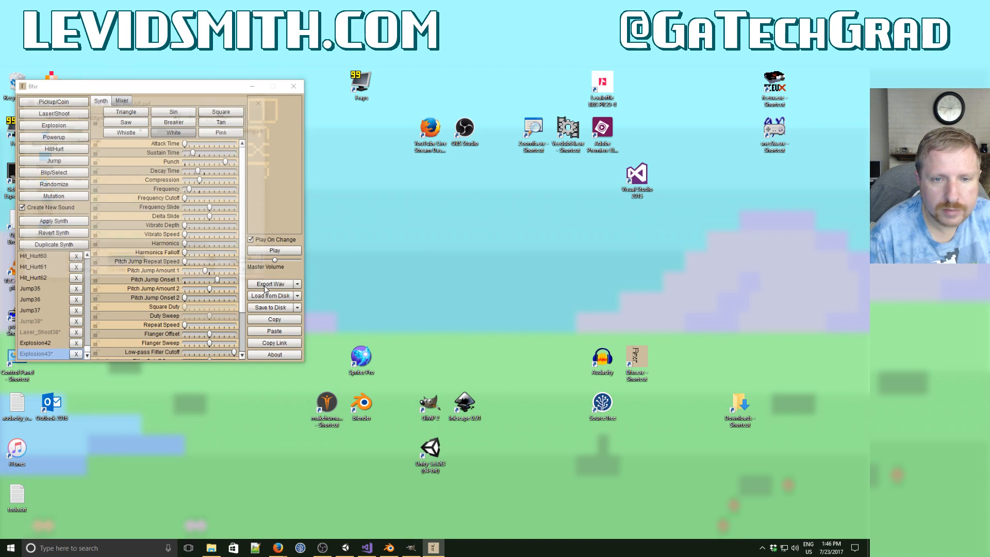
left_click(156, 262)
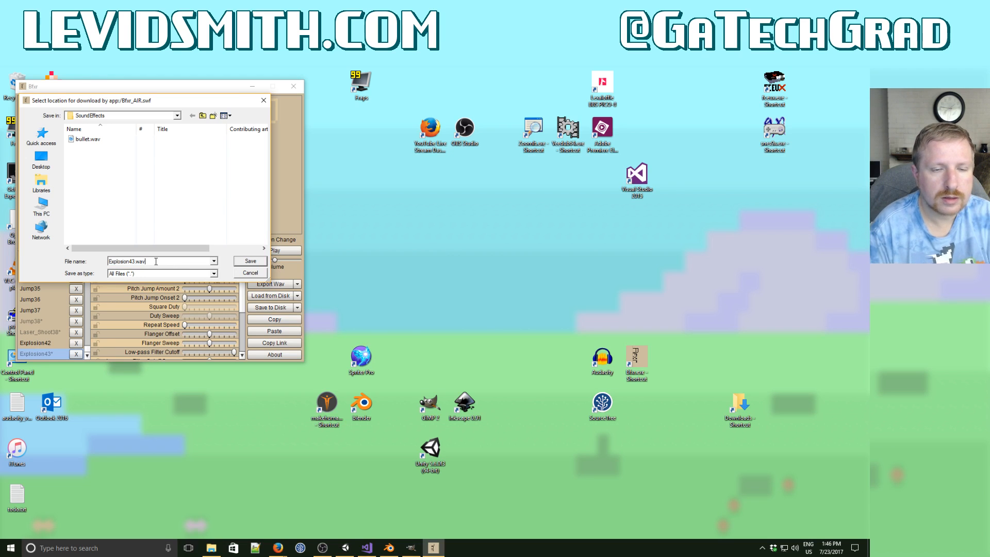
key("shift+Home")
type("enemy")
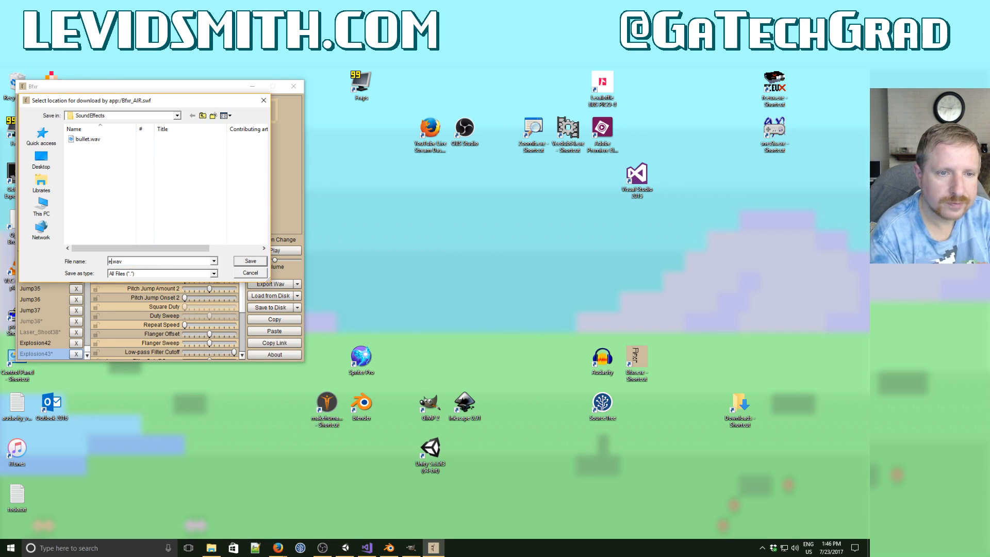
key("Return")
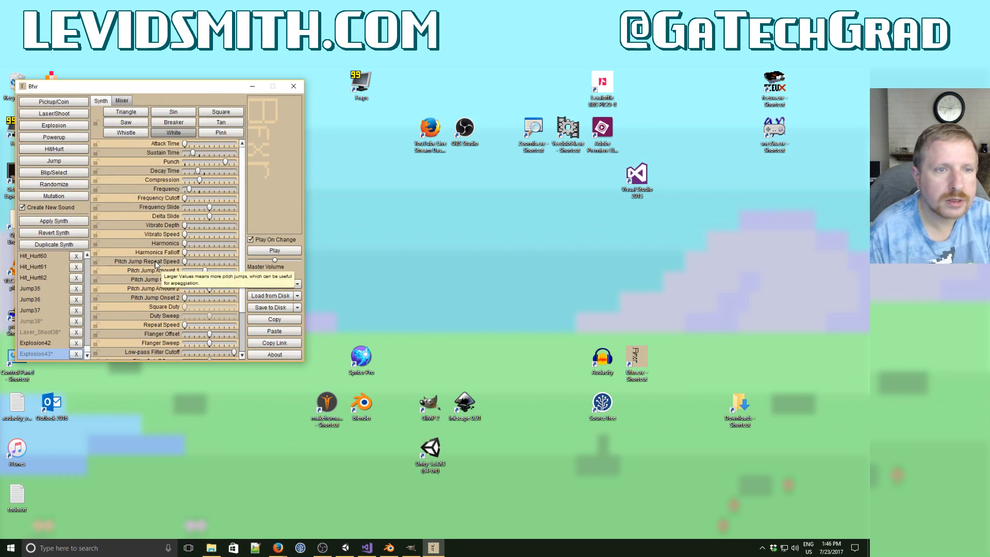
Generate a Hit/Hurt preset sound with a longer decay time and export it to SoundEffects under the name player_dead.
left_click(54, 150)
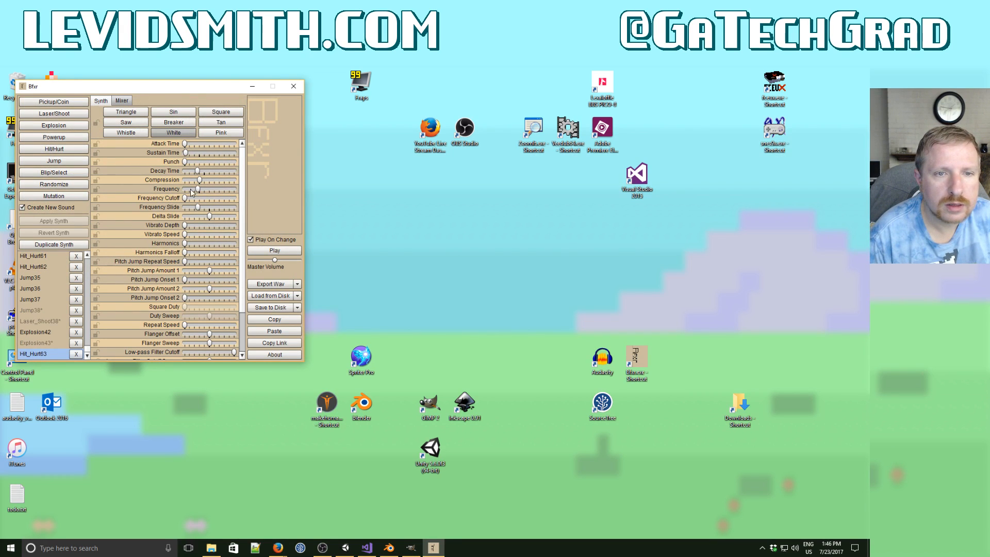
left_click_drag(199, 168, 214, 169)
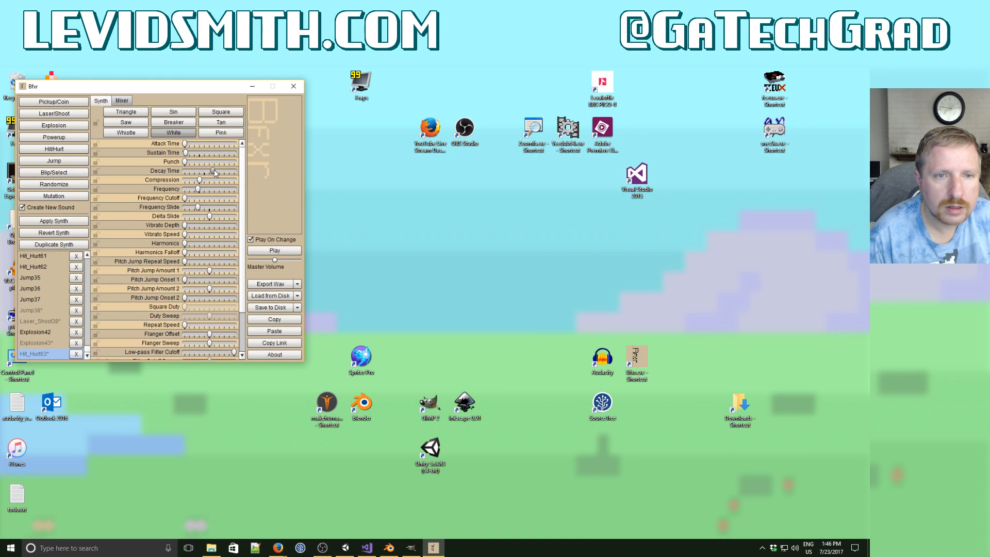
left_click(274, 283)
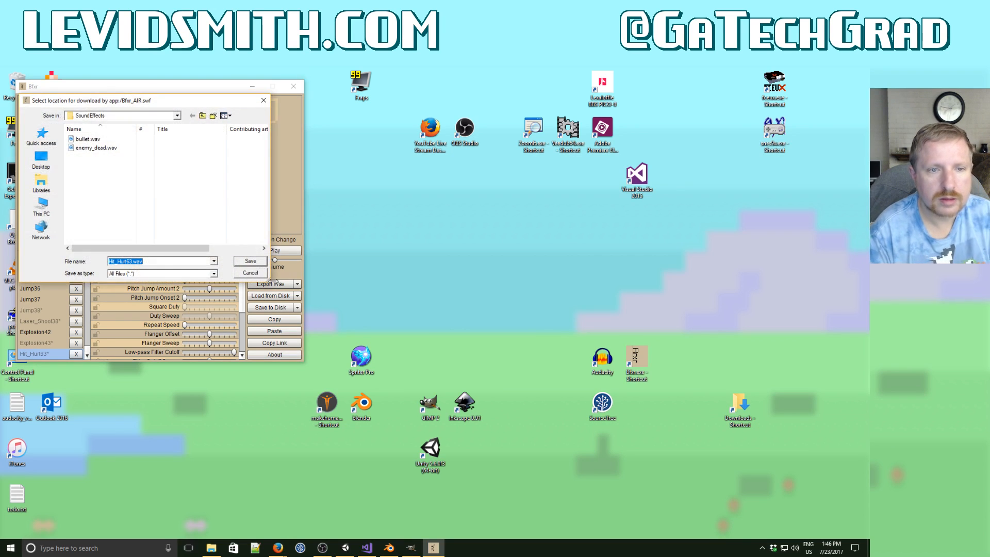
type("player_dead")
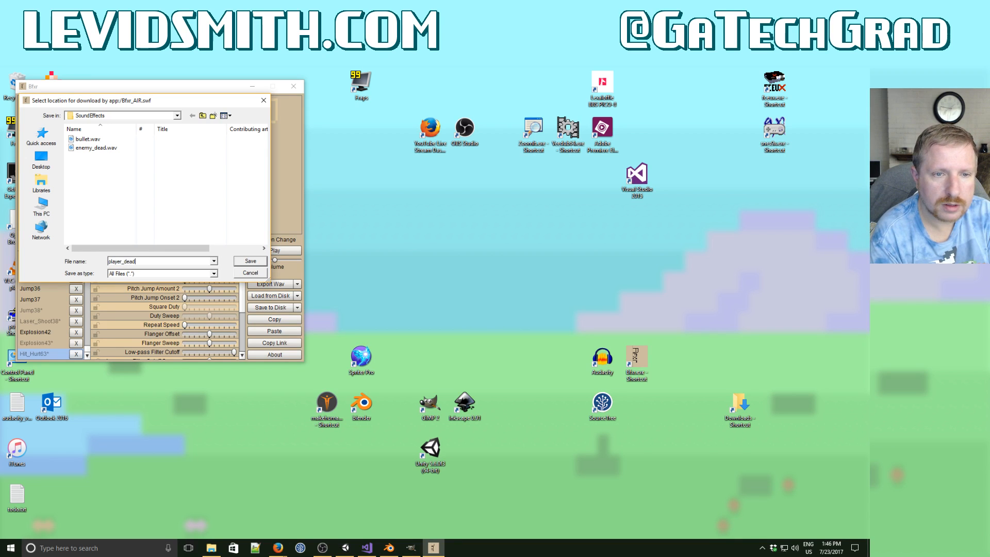
key("Return")
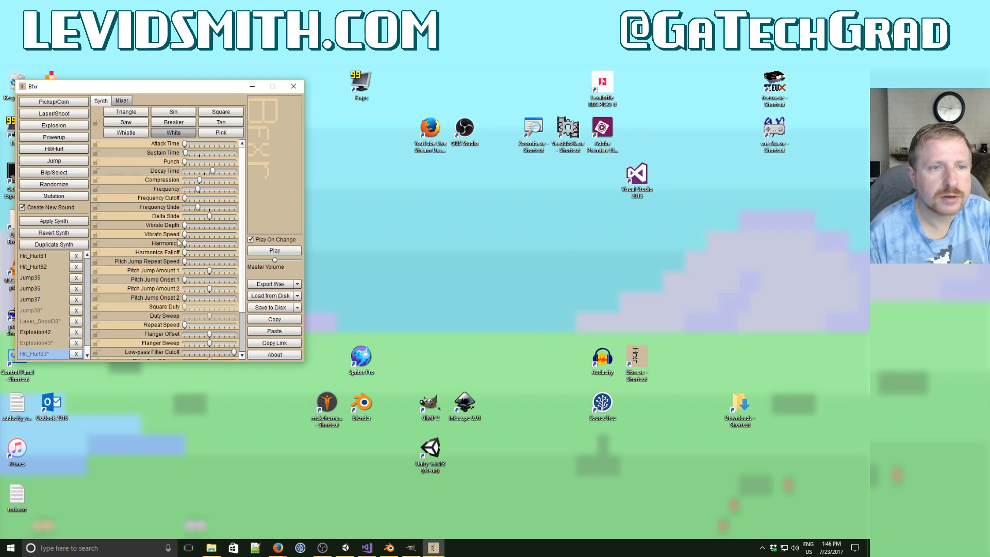
Generate two Blip/Select, one Jump, one Hit/Hurt, one Powerup, one Explosion and two Laser/Shoot preset sounds.
left_click(63, 172)
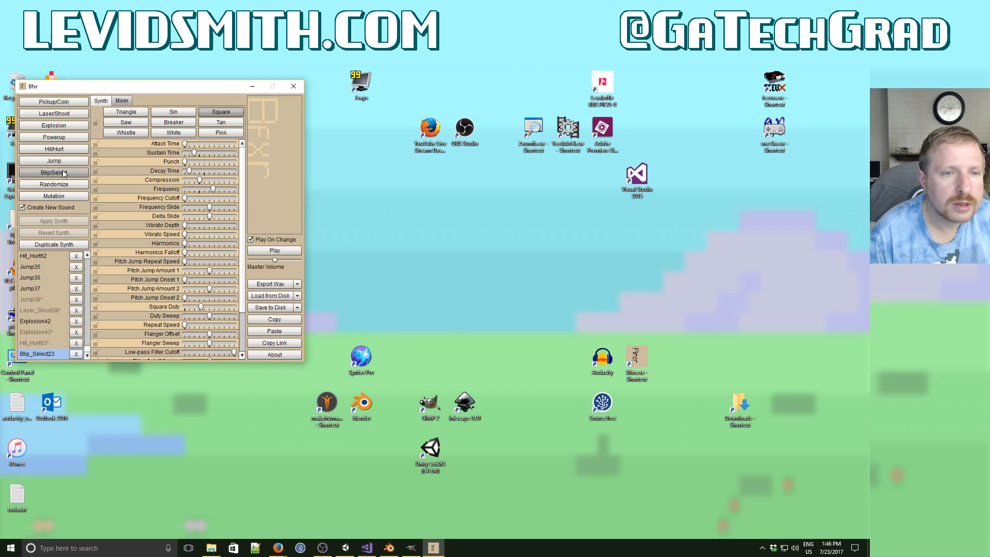
left_click(63, 171)
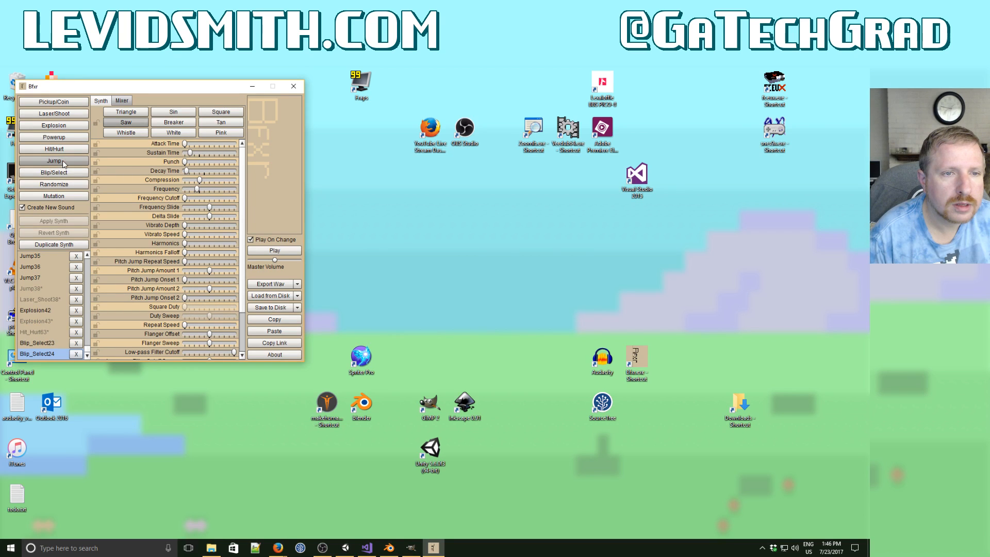
left_click(63, 161)
left_click(63, 150)
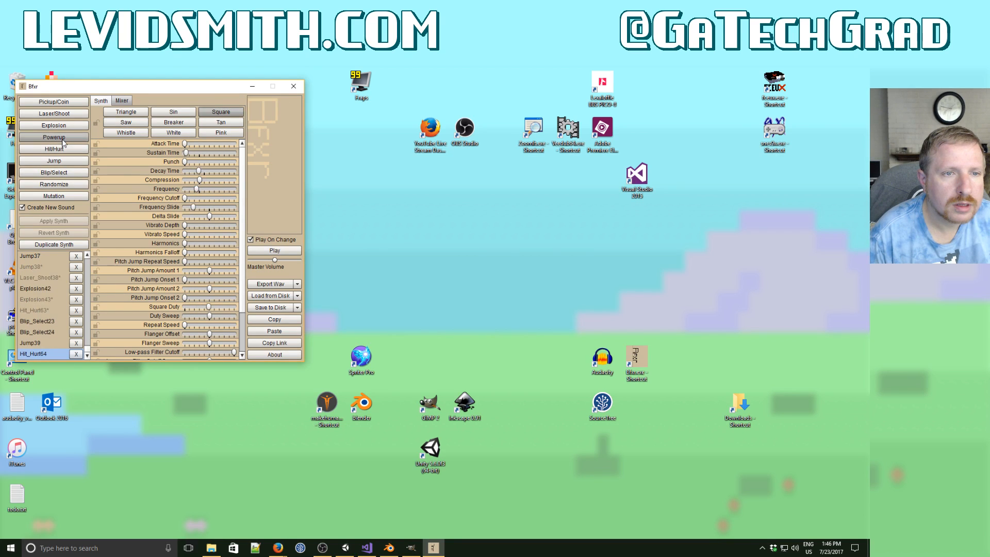
left_click(62, 139)
left_click(63, 126)
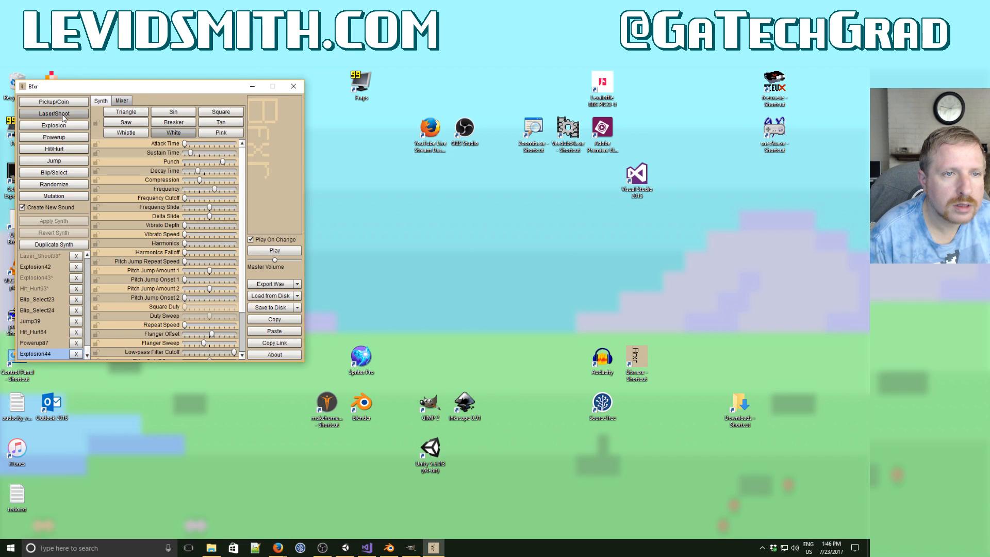
left_click(61, 115)
left_click(62, 114)
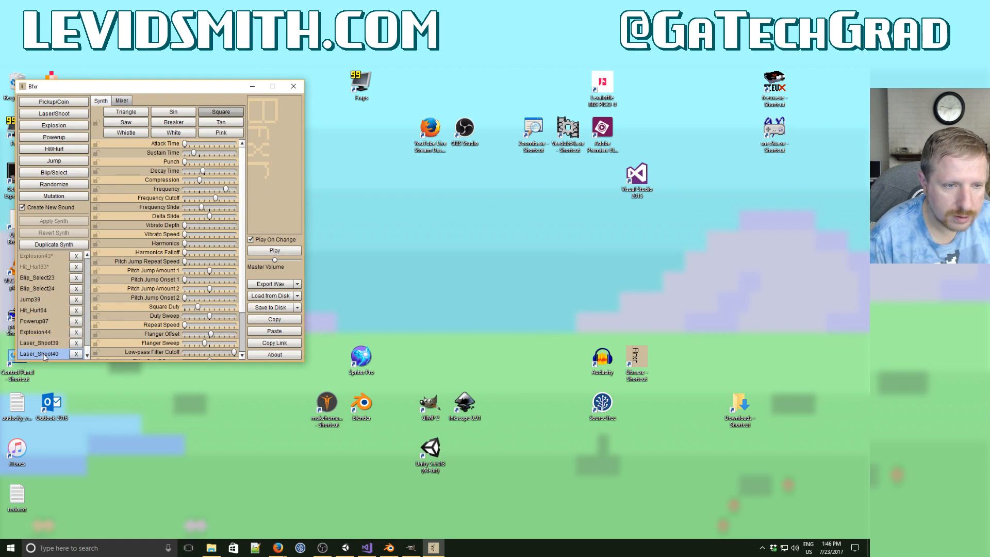
scroll(88, 344, "up", 5)
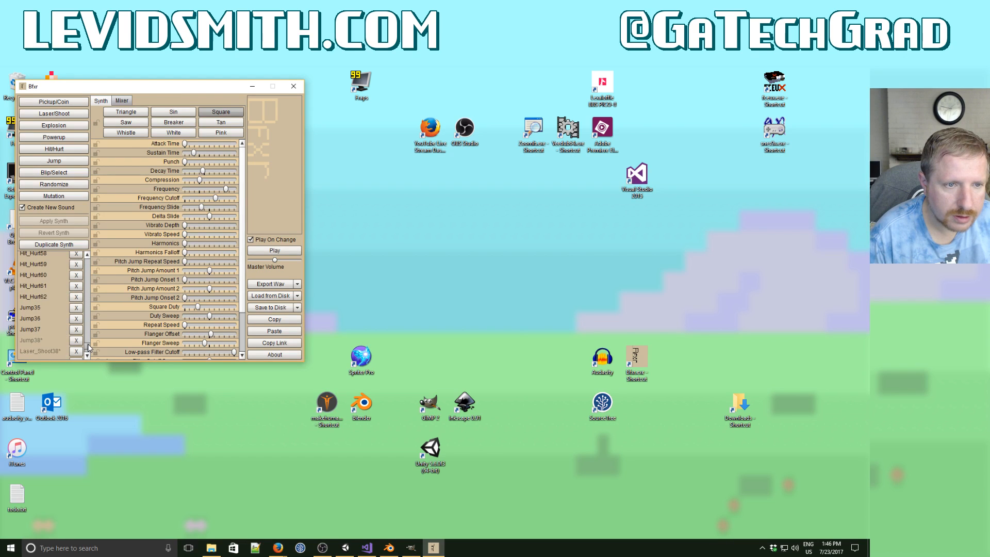
scroll(88, 345, "down", 5)
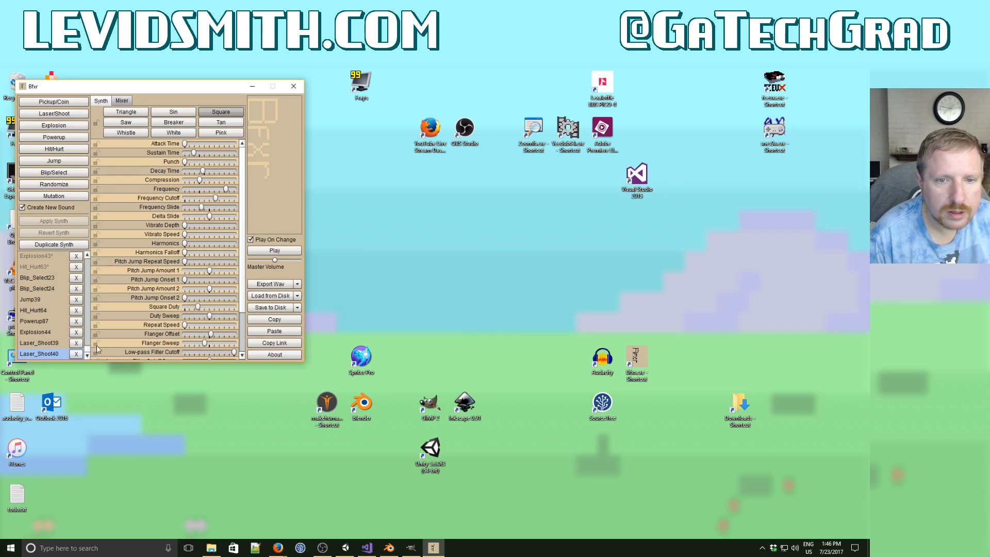
left_click(264, 298)
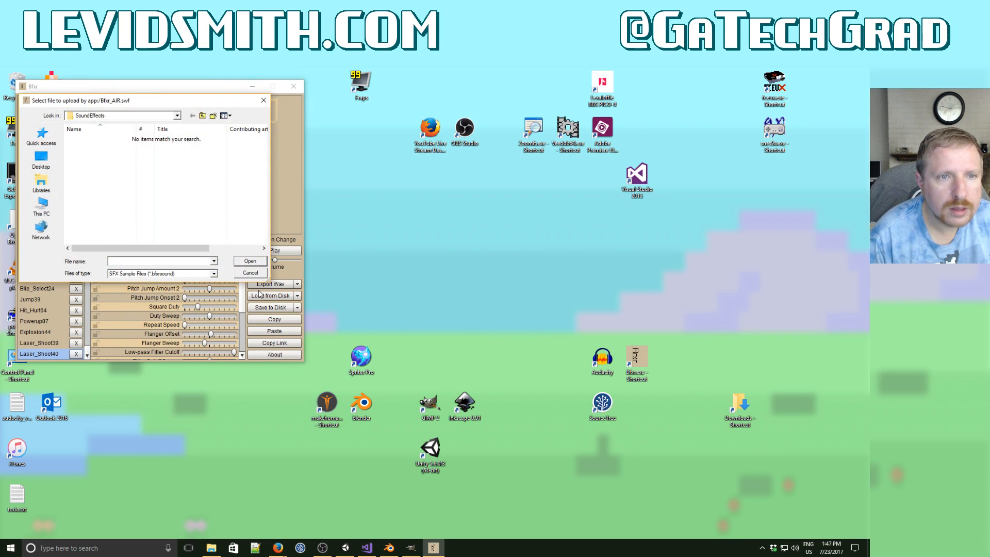
left_click(249, 273)
Listen again to the newly generated Powerup, Hit/Hurt, Jump and Blip/Select sounds in the sound list.
left_click(41, 321)
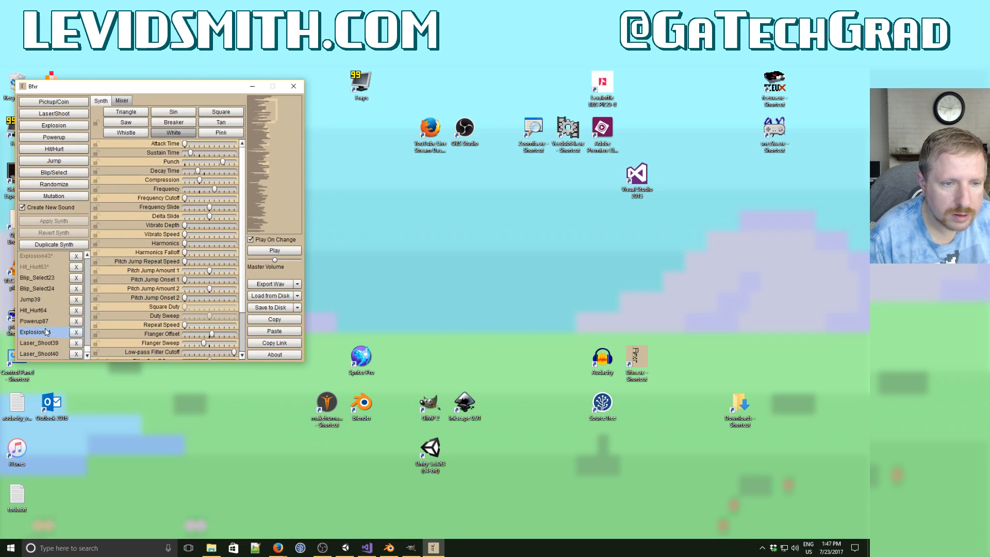
left_click(44, 322)
left_click(41, 311)
left_click(40, 299)
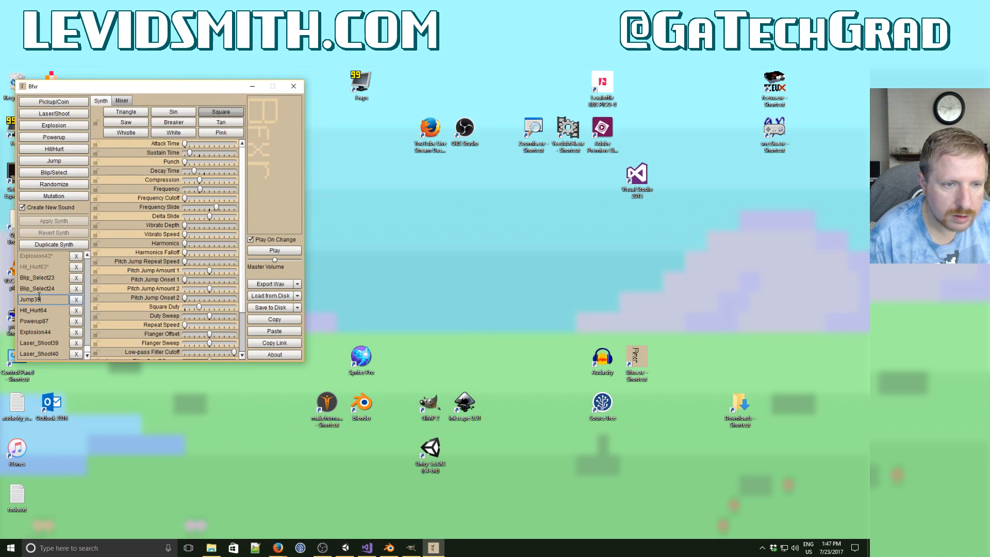
left_click(39, 289)
left_click(40, 279)
left_click(42, 310)
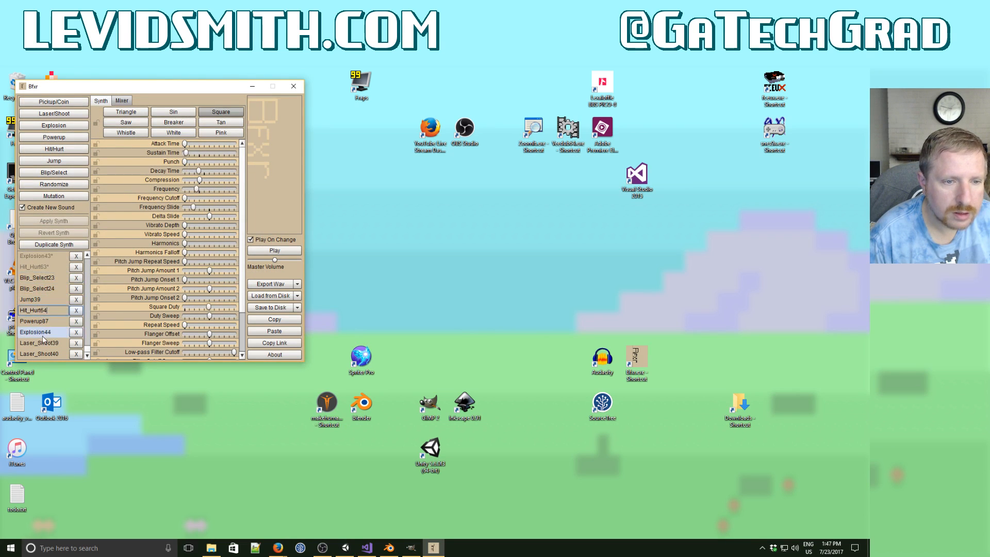
Select the Explosion44 sound in the list and play it several times.
left_click(43, 333)
left_click(44, 336)
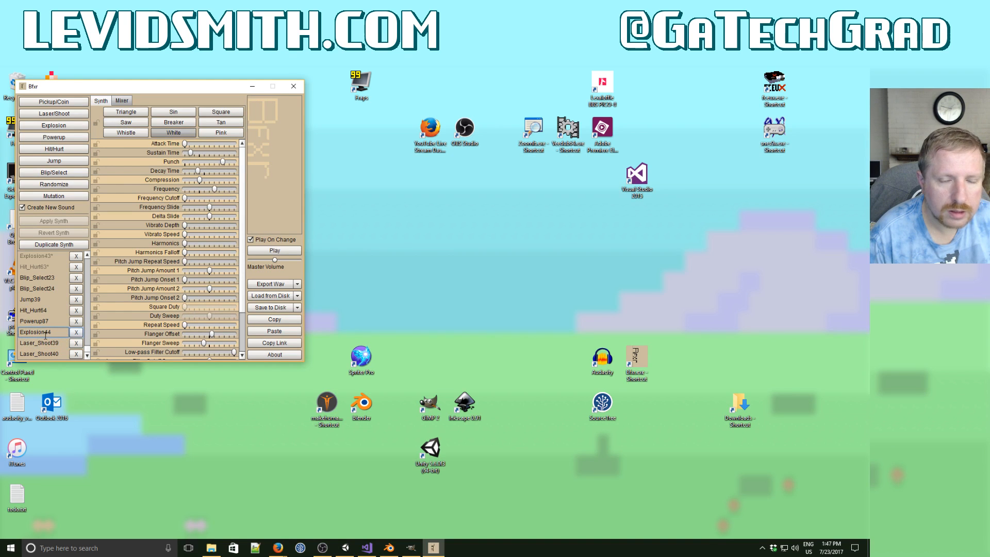
left_click(273, 252)
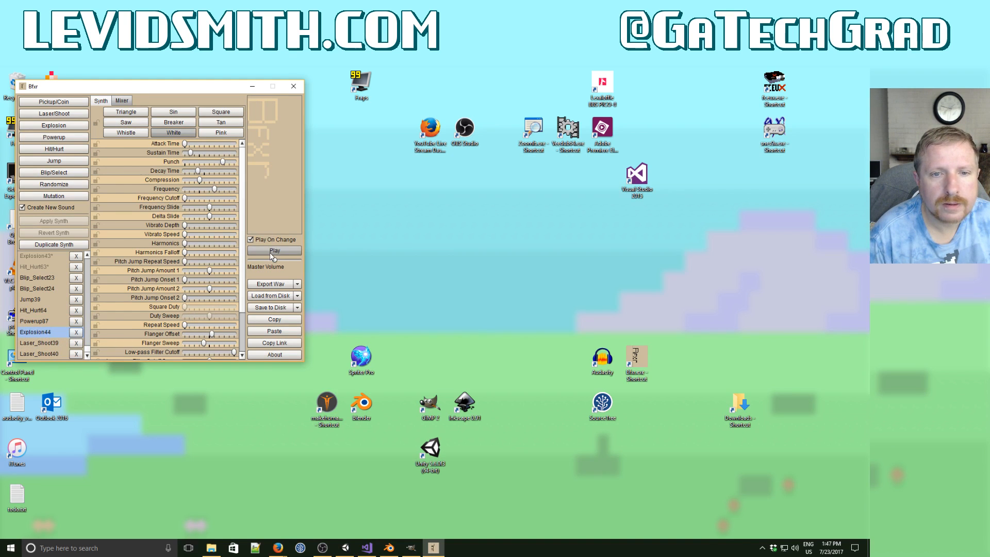
left_click(271, 255)
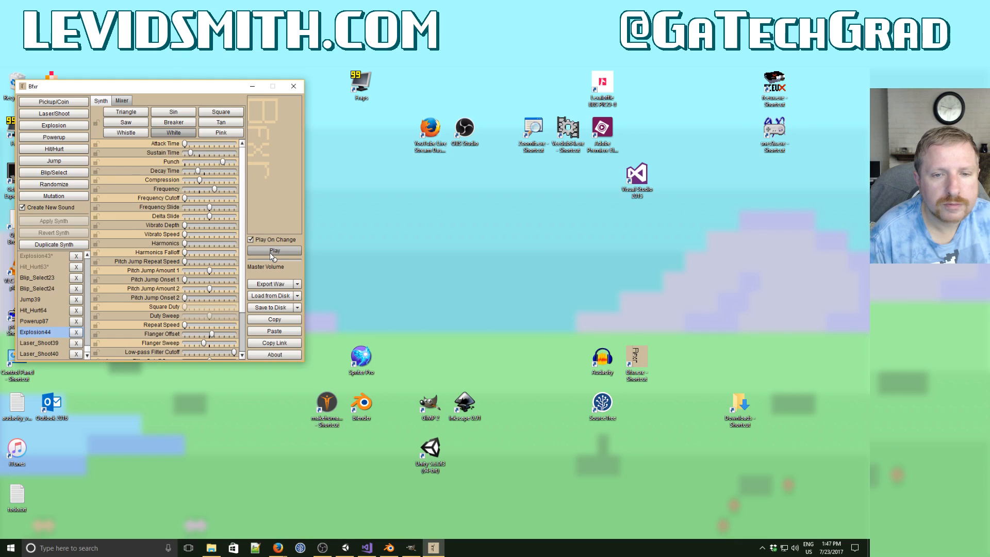
left_click(271, 254)
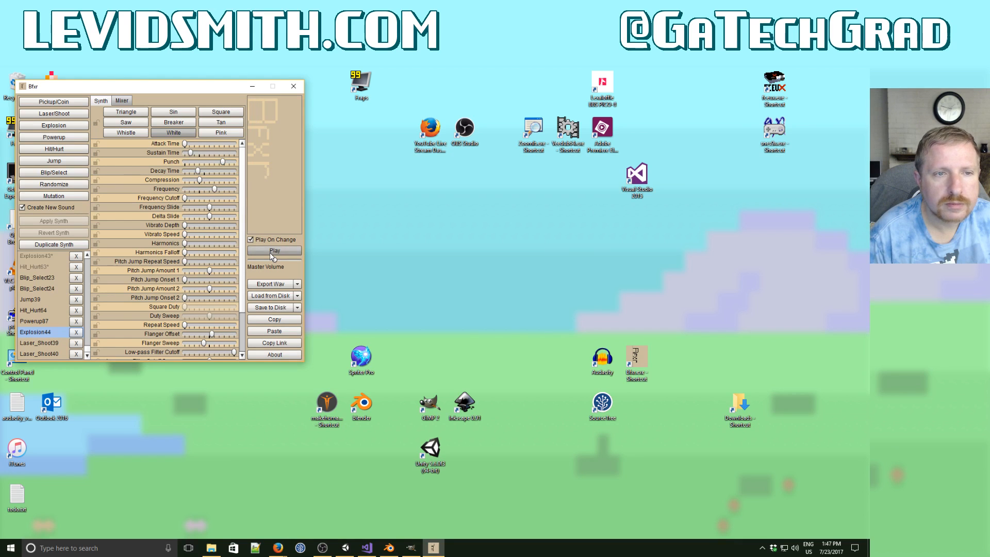
Generate two more Pickup/Coin preset sounds and another Explosion preset sound.
left_click(68, 103)
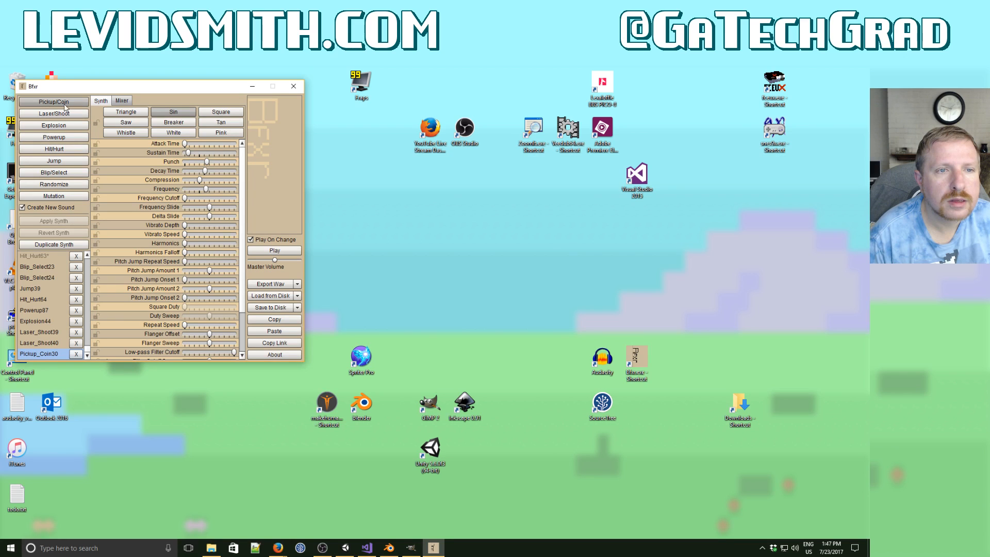
left_click(66, 105)
left_click(60, 126)
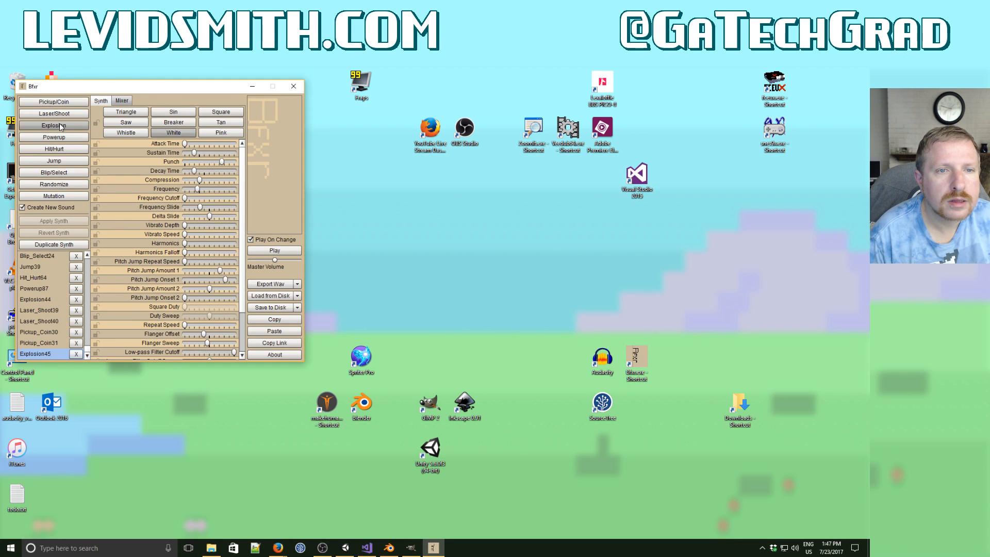
Try the Breaker waveform on the new explosion sound, settle on Sin, and replay it.
left_click(174, 112)
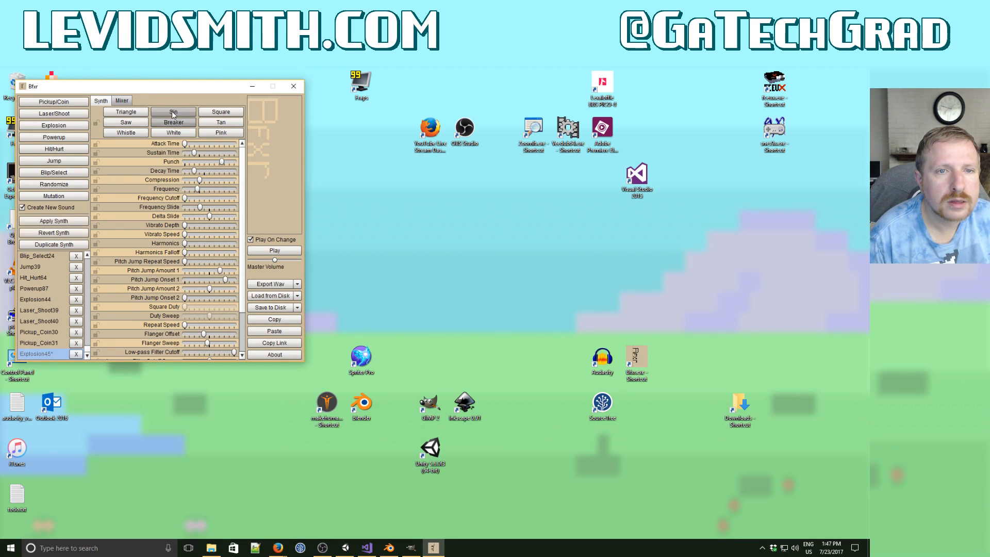
left_click(172, 120)
left_click(172, 112)
left_click(172, 112)
left_click(172, 112)
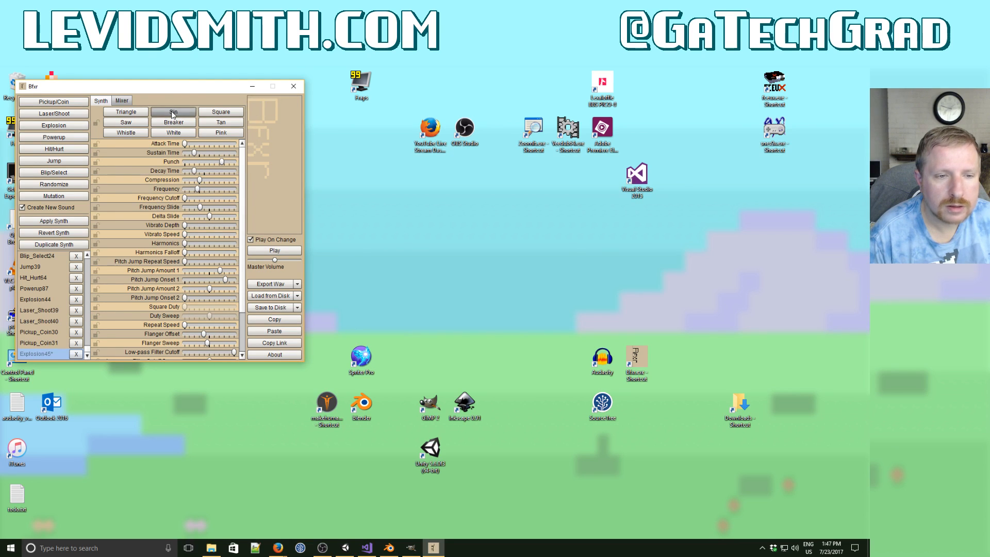
left_click(171, 111)
Export the Sin-wave explosion sound as enemy_hit.wav into the SoundEffects folder.
left_click(271, 284)
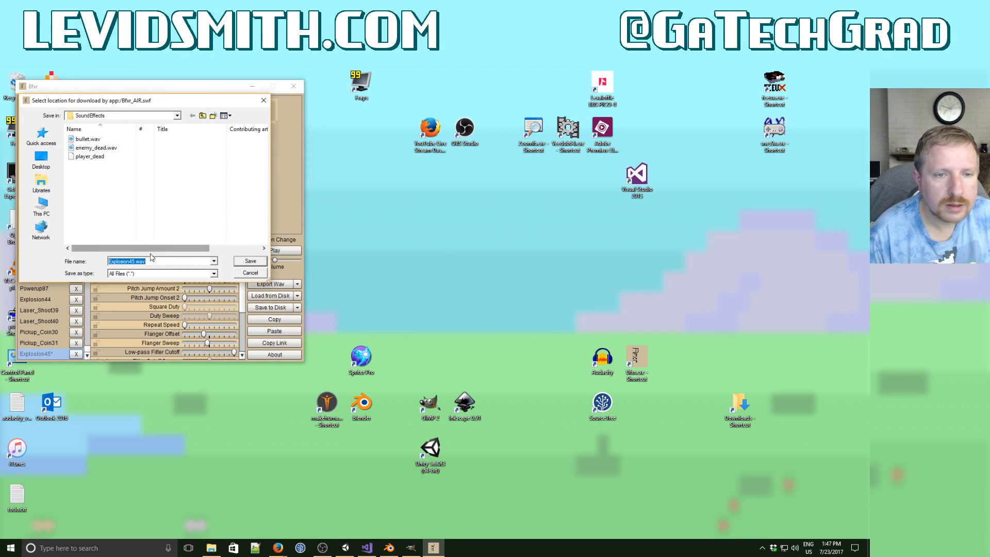
key("Home")
key("Delete")
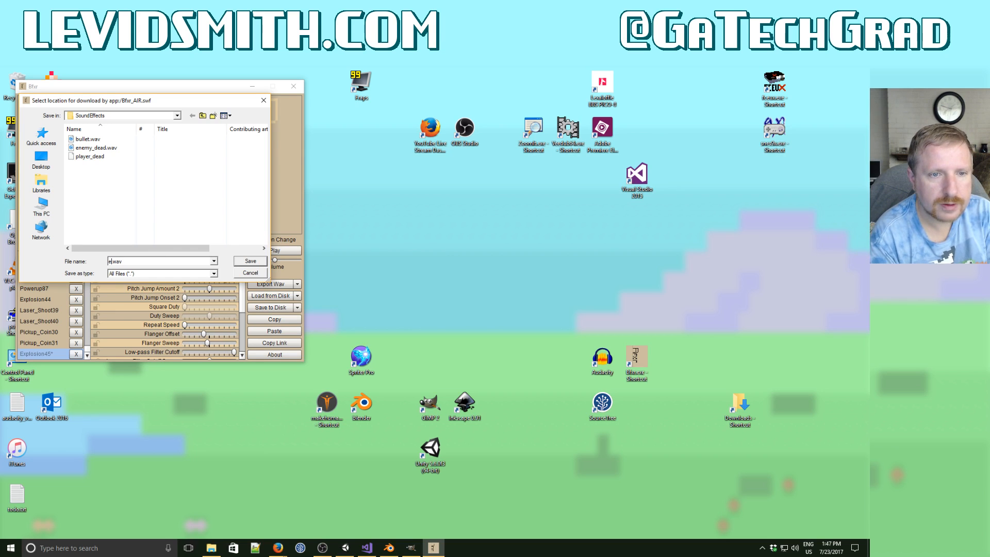
type("enemy_hit")
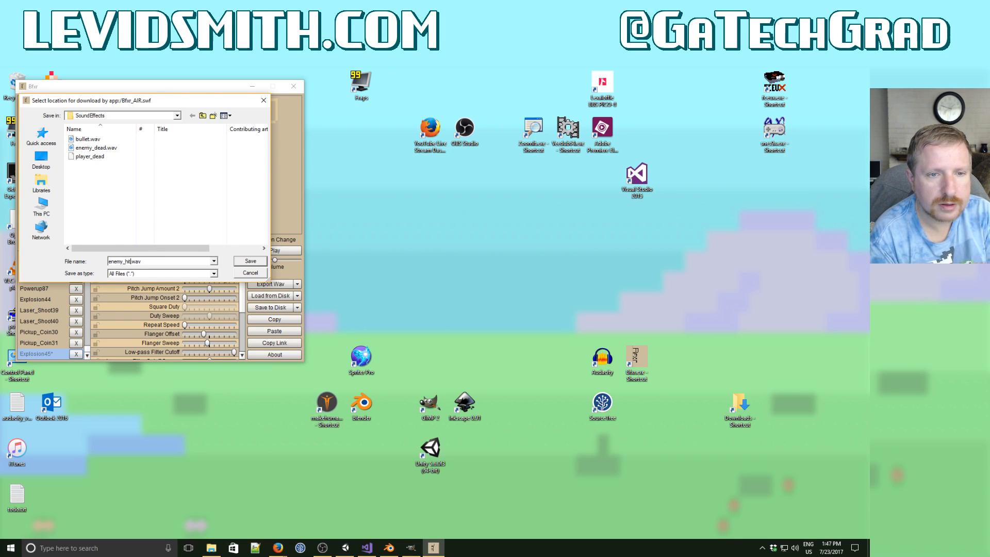
key("Return")
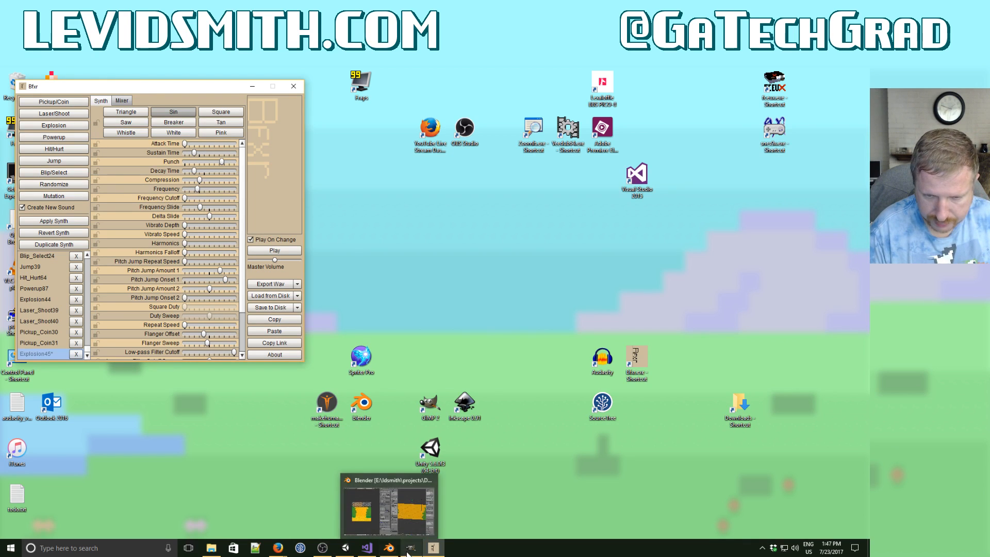
Switch to File Explorer and browse from DataDrive (E:) through the user's folder into projects.
left_click(211, 549)
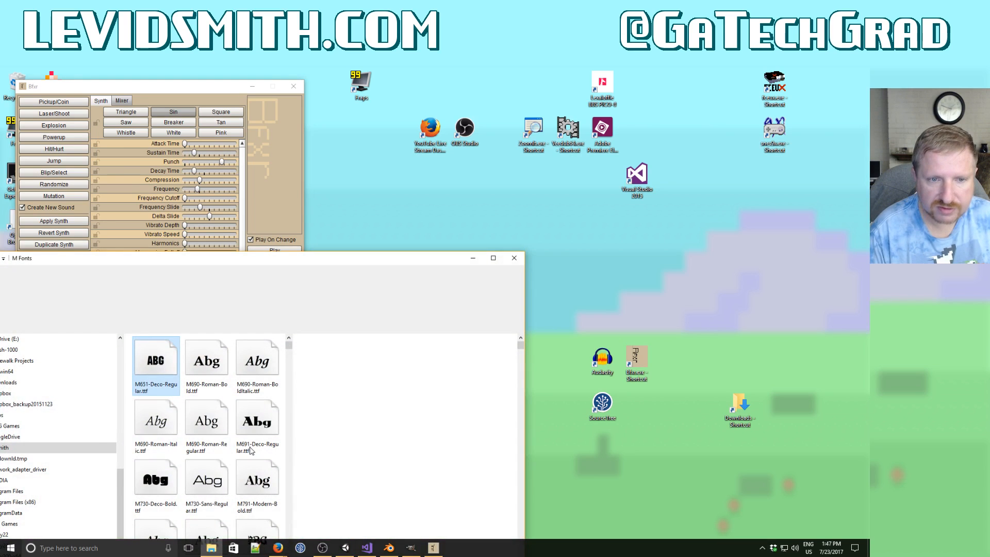
left_click_drag(233, 259, 392, 202)
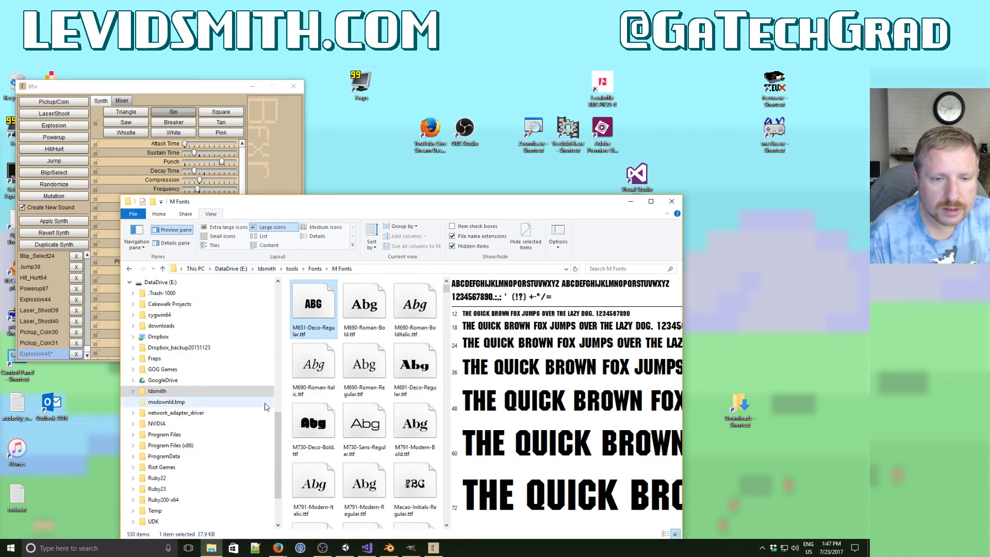
left_click_drag(279, 439, 277, 388)
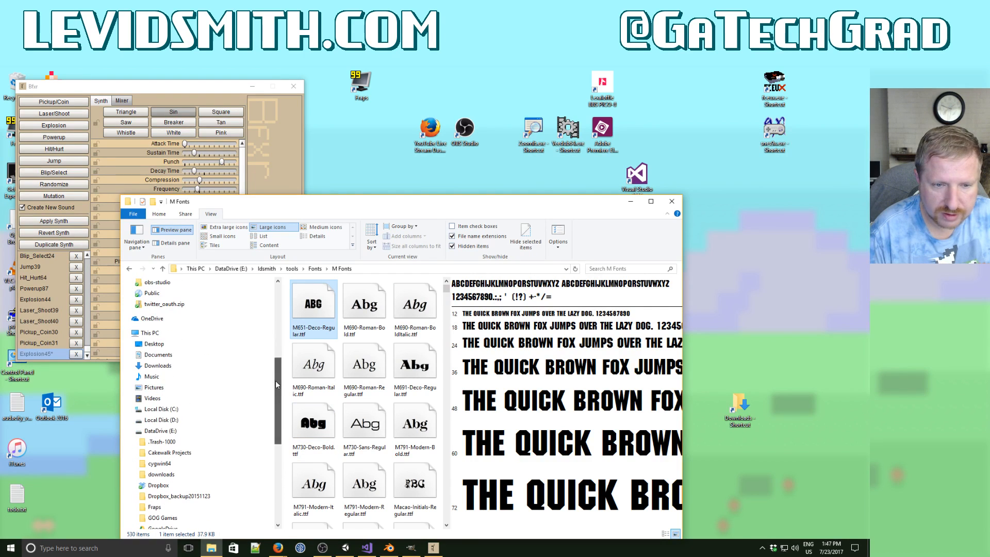
left_click(177, 433)
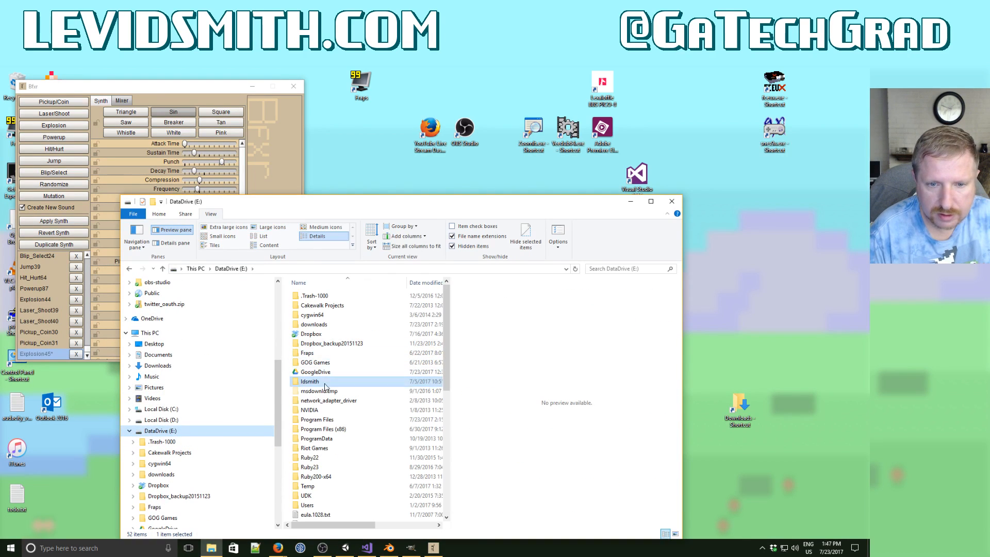
left_click(319, 383)
double_click(319, 383)
scroll(354, 392, "down", 3)
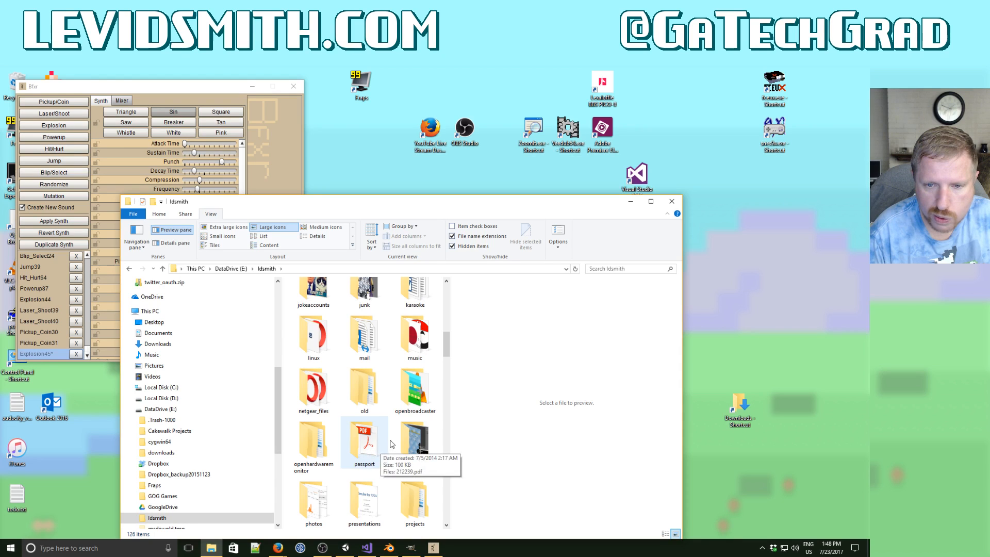
scroll(398, 456, "down", 3)
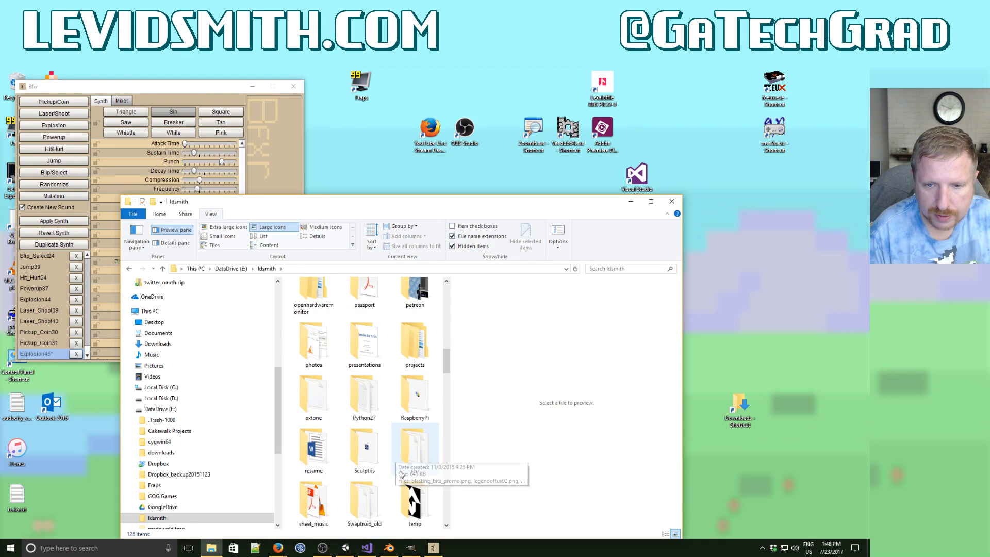
double_click(420, 343)
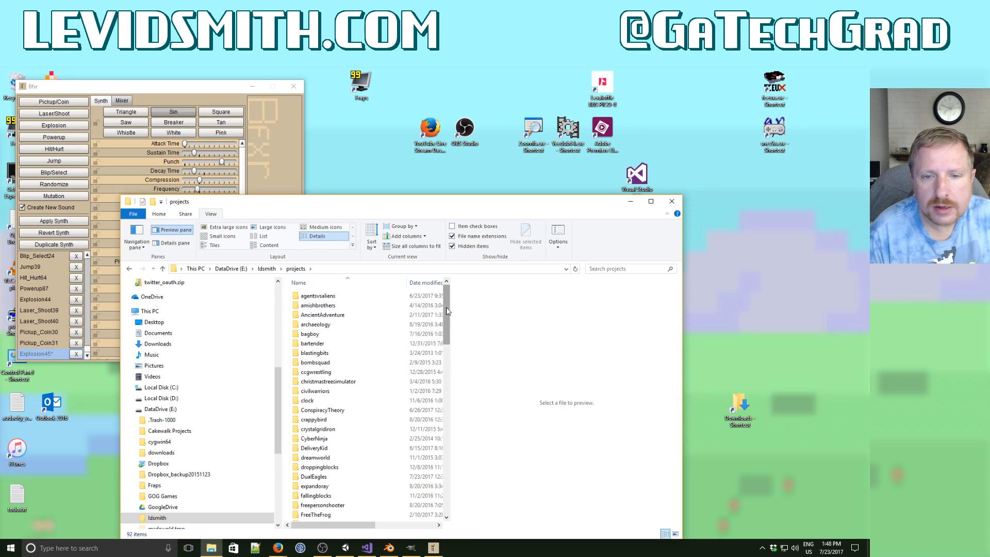
Open the DualEagles project's Assets/Audio/SoundEffects folder.
left_click_drag(447, 308, 445, 333)
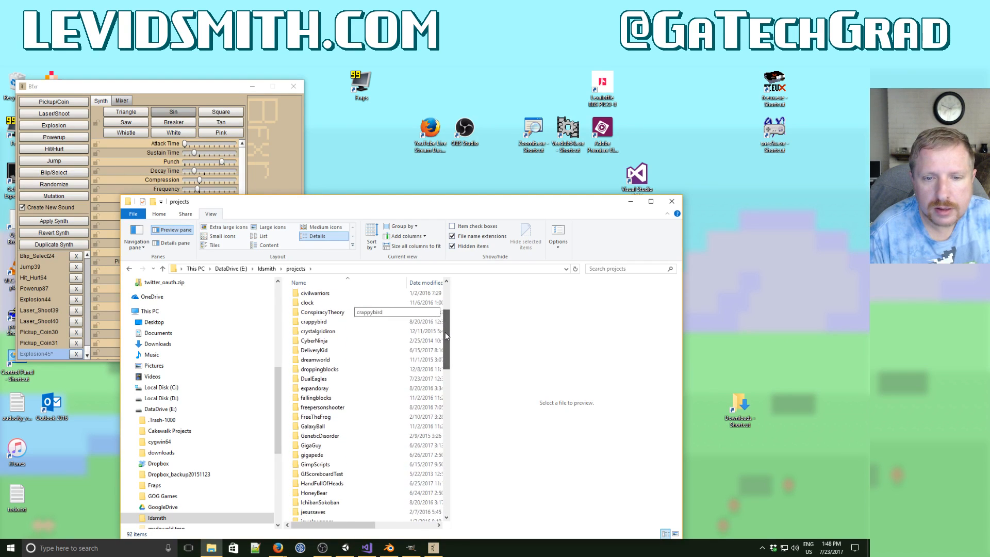
left_click(314, 380)
double_click(314, 380)
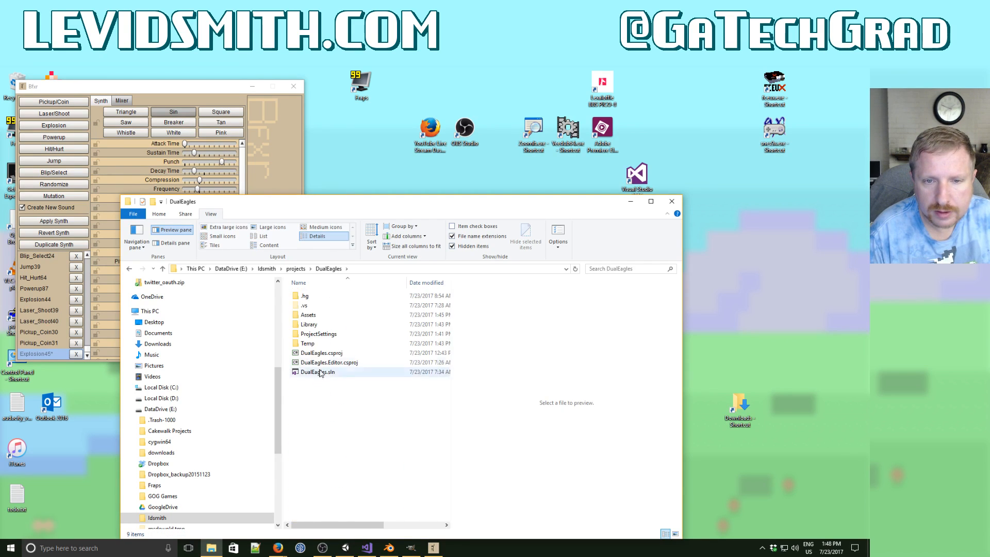
double_click(323, 316)
double_click(318, 296)
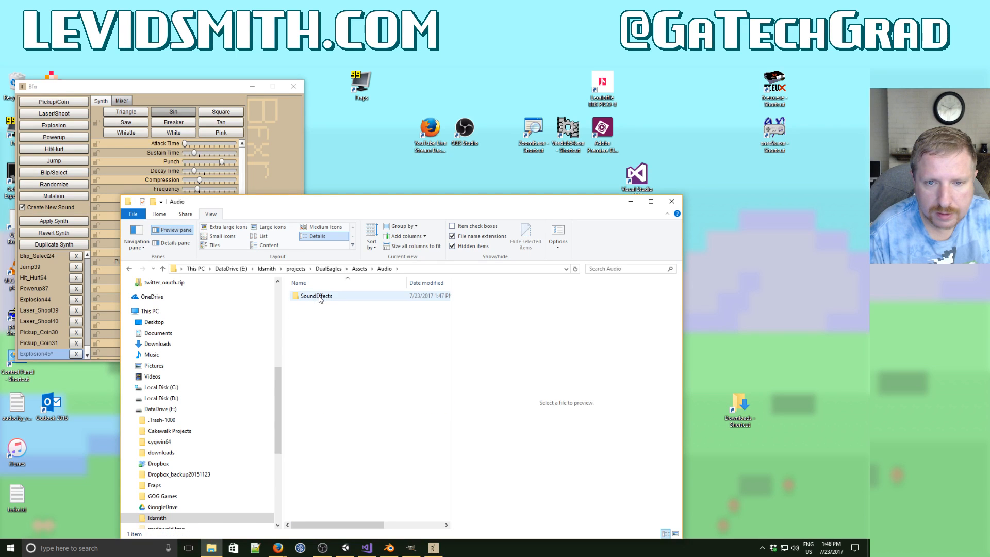
double_click(320, 298)
Rename the player_dead file as player_dead.wav.
left_click(334, 325)
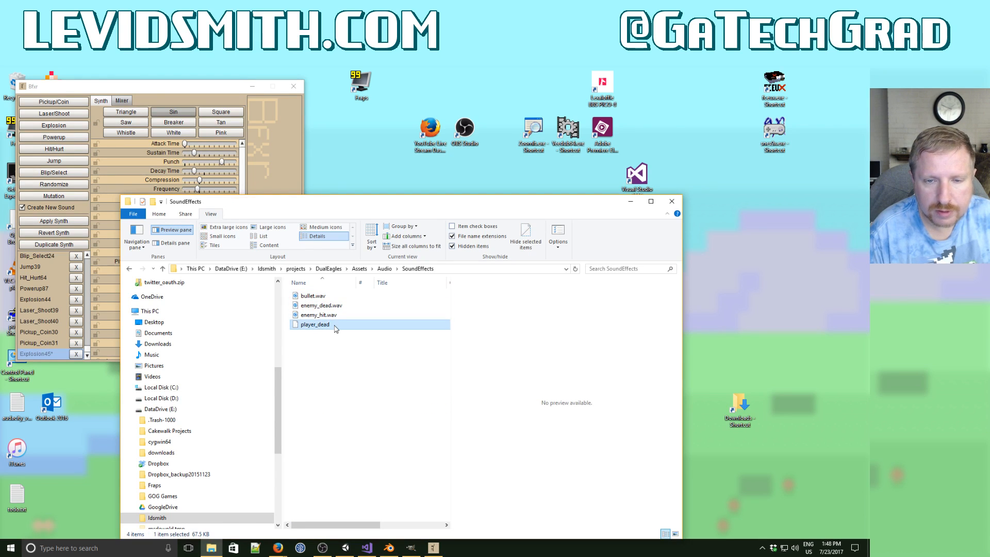
left_click(335, 325)
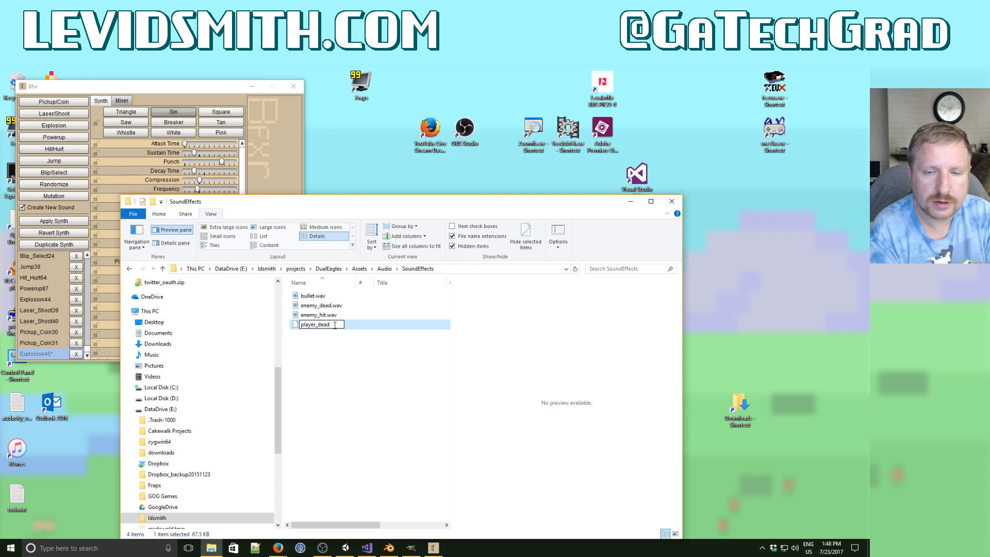
key("Return")
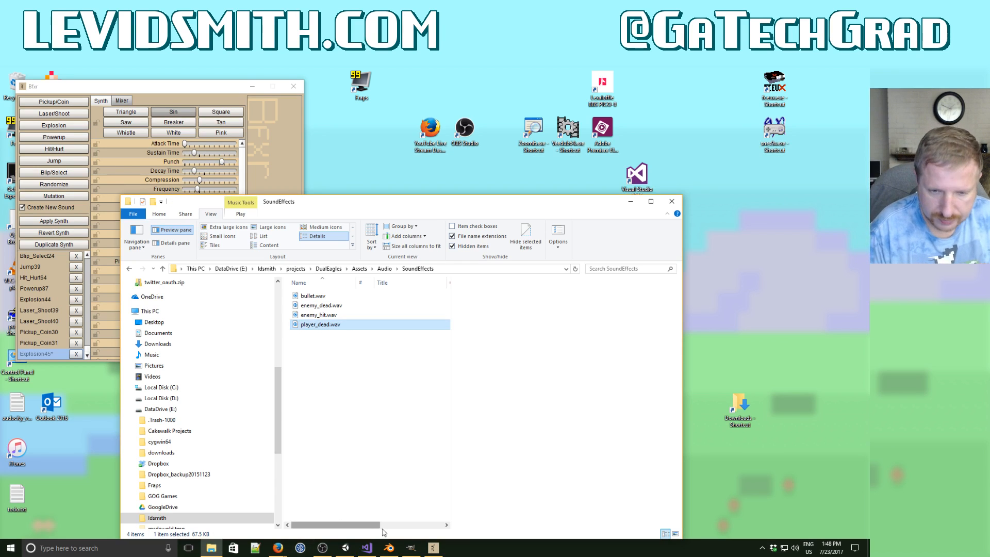
Switch to Unity, open the Audio/SoundEffects asset folder, and preview the bullet sound in the external player.
left_click(347, 548)
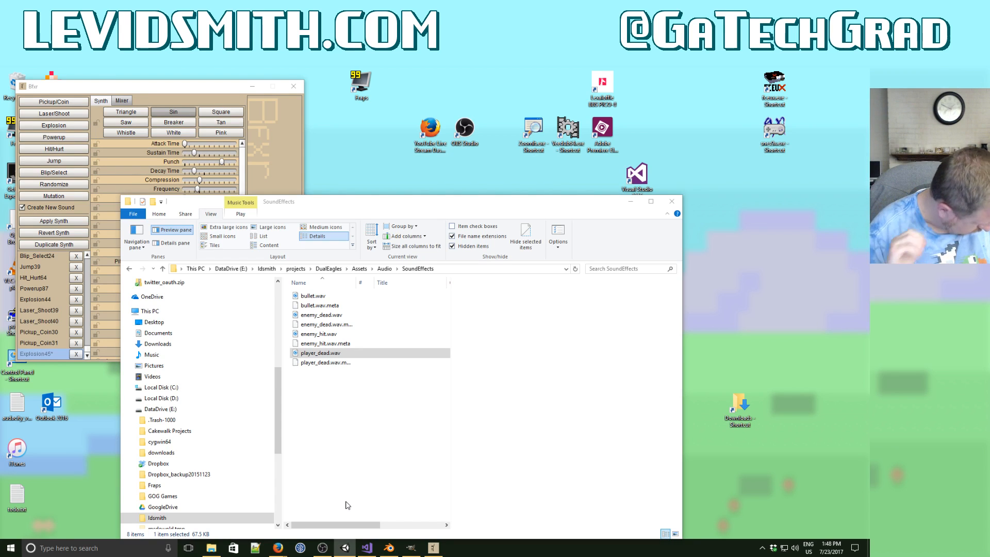
left_click(348, 548)
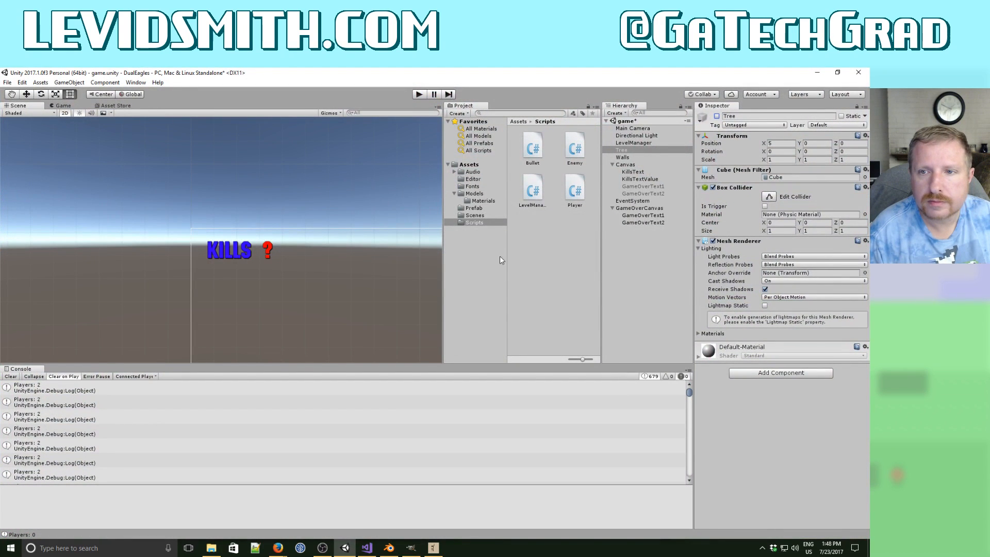
left_click(472, 173)
double_click(522, 149)
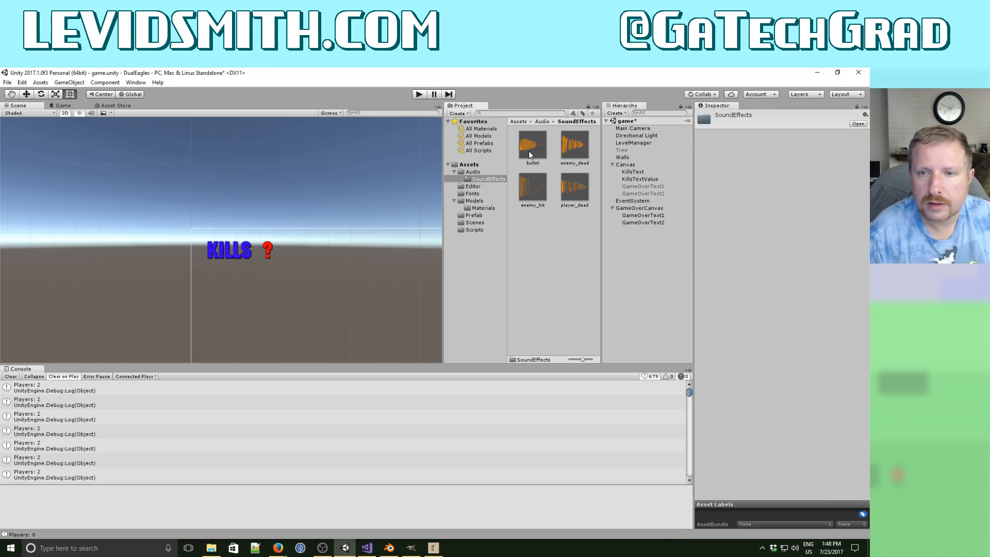
double_click(532, 147)
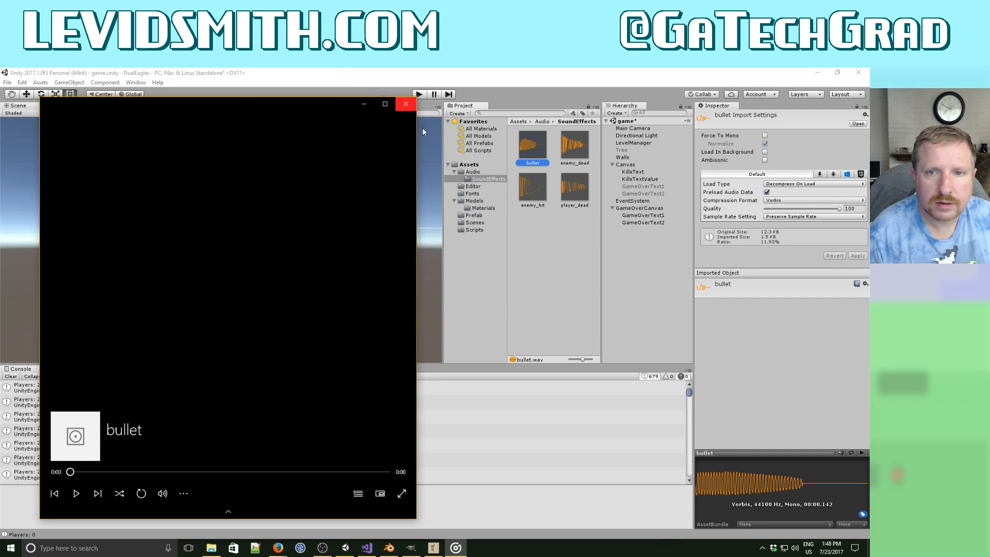
left_click(403, 109)
Create an empty game object at the scene's root level and set its X and Y position to 0.
left_click(627, 261)
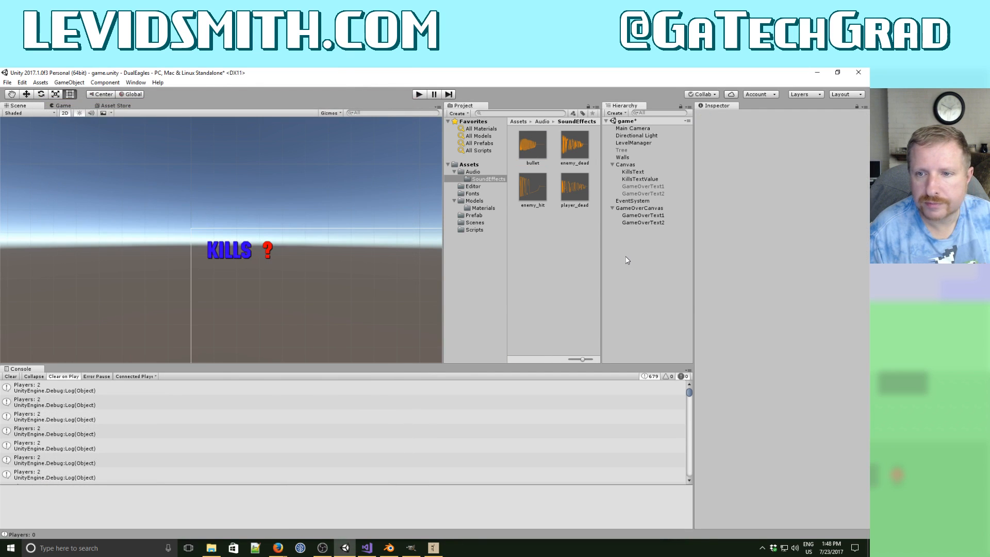
right_click(626, 260)
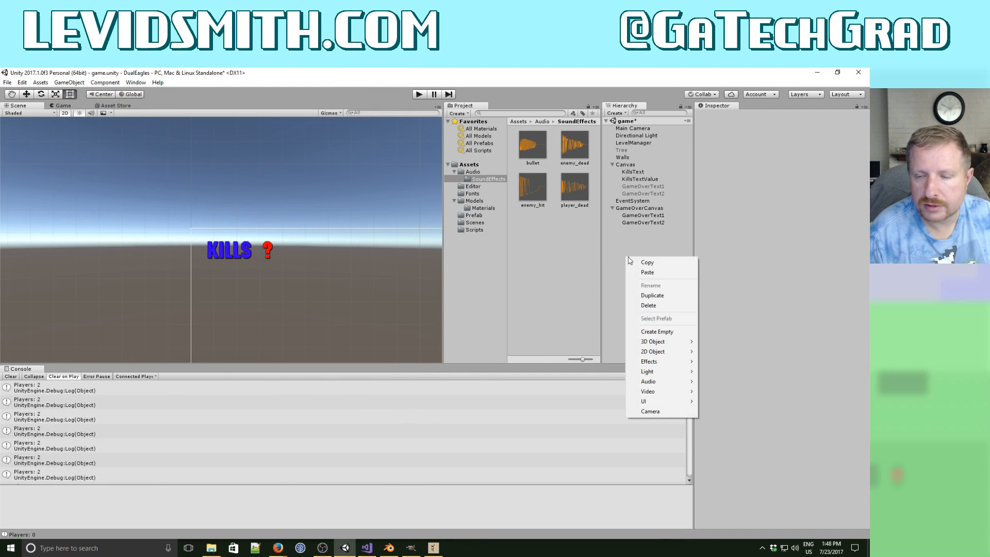
left_click(661, 331)
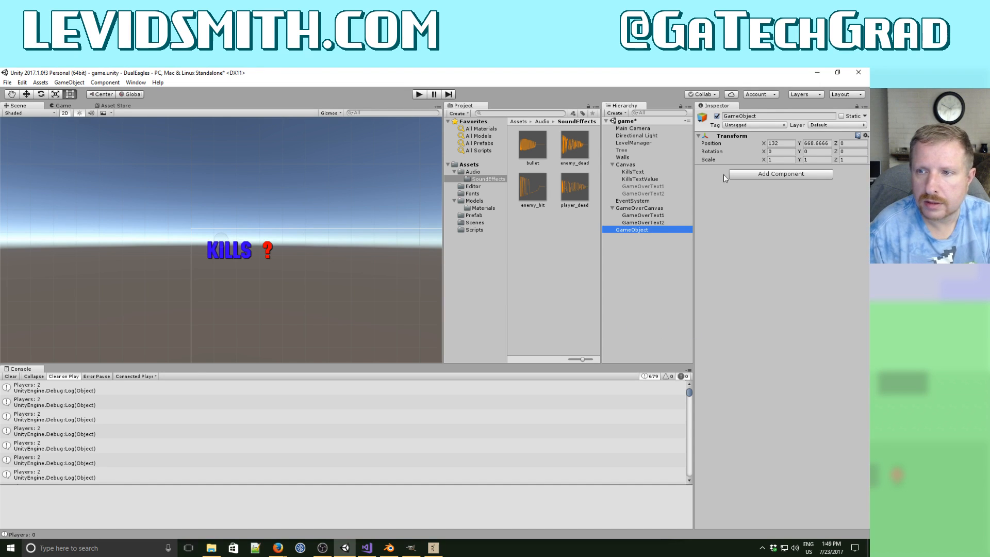
left_click(775, 146)
type("0")
key("Tab")
type("0")
key("Tab")
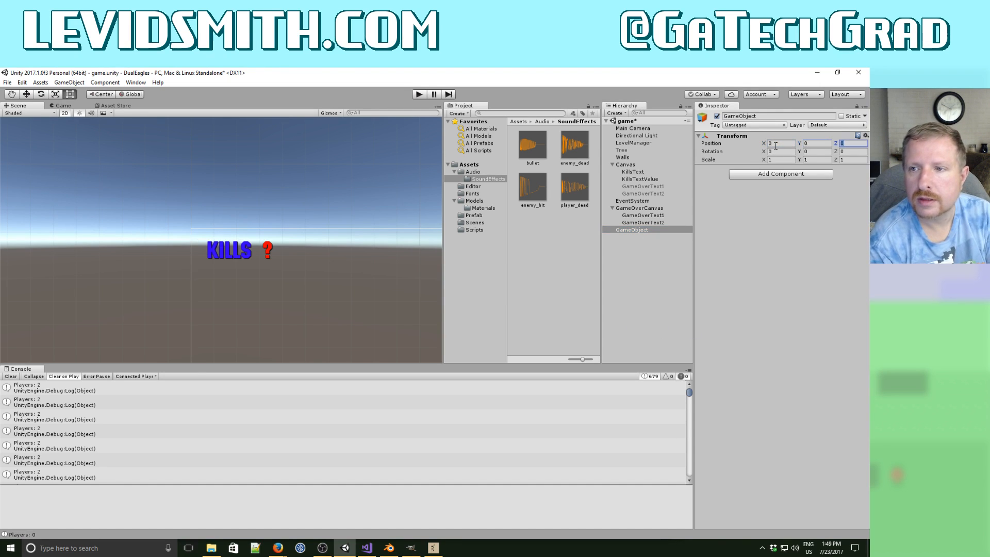
Rename the new empty game object as SoundEffects.
left_click(645, 229)
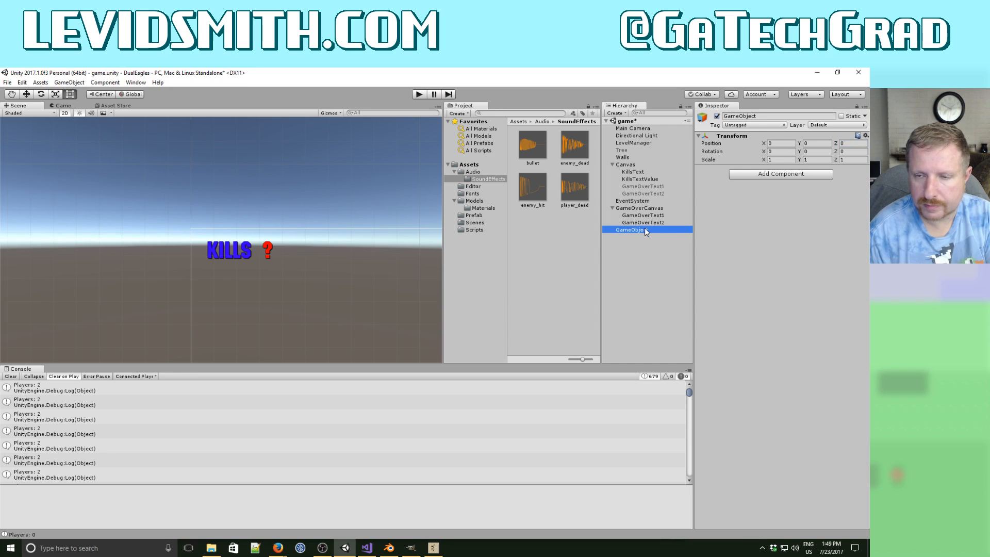
left_click(645, 229)
type("Sound")
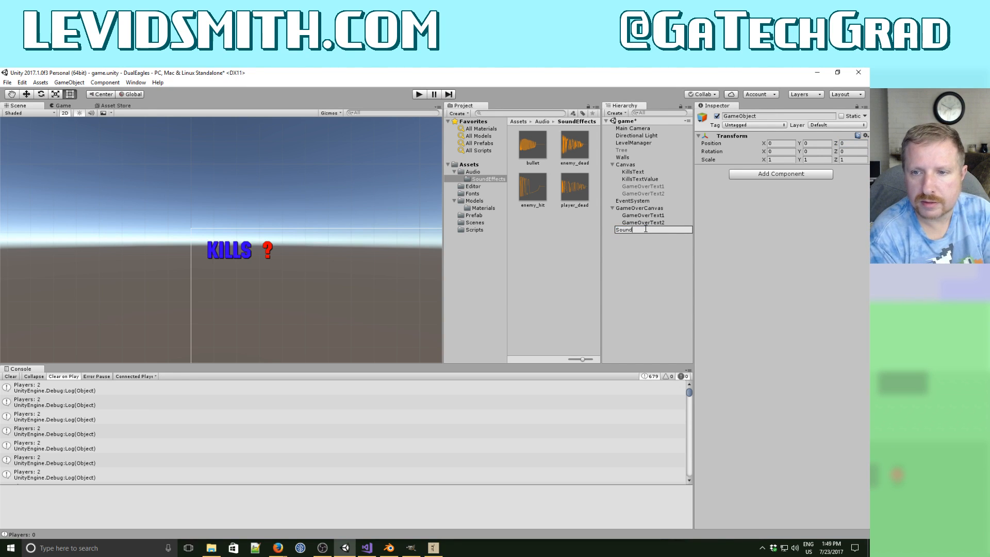
type("Effects")
key("Return")
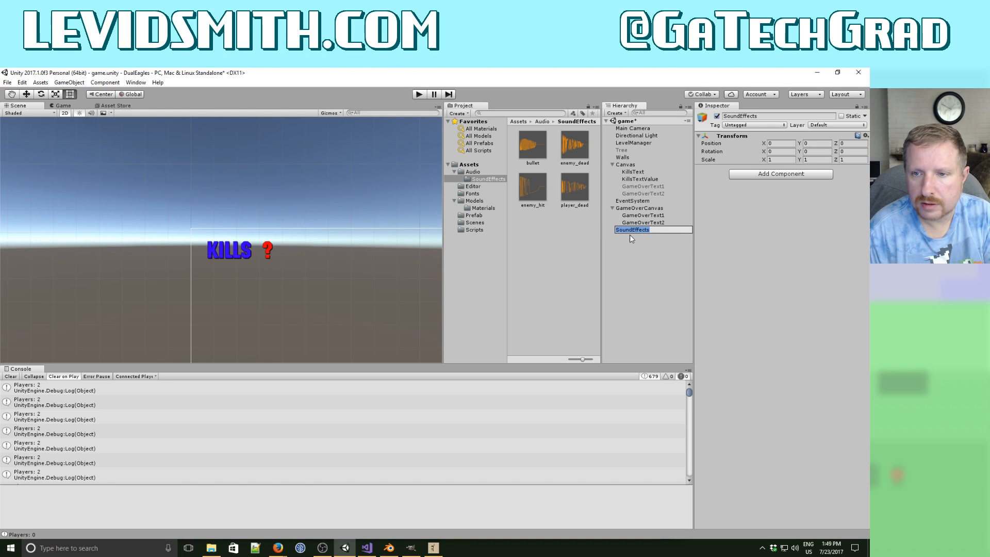
Create an empty child named soundBullet under SoundEffects and attach the bullet clip to it as an audio source.
right_click(630, 231)
left_click(663, 307)
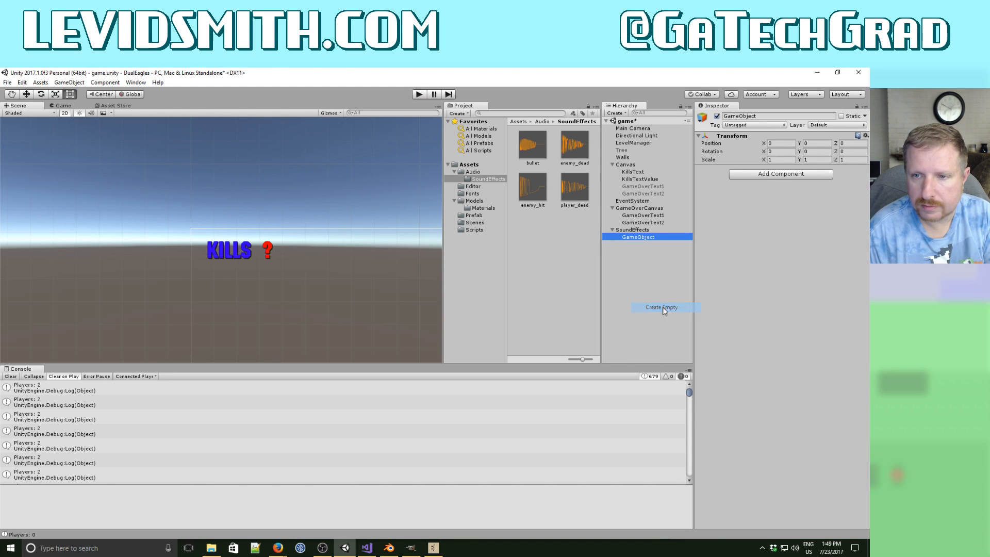
left_click(639, 237)
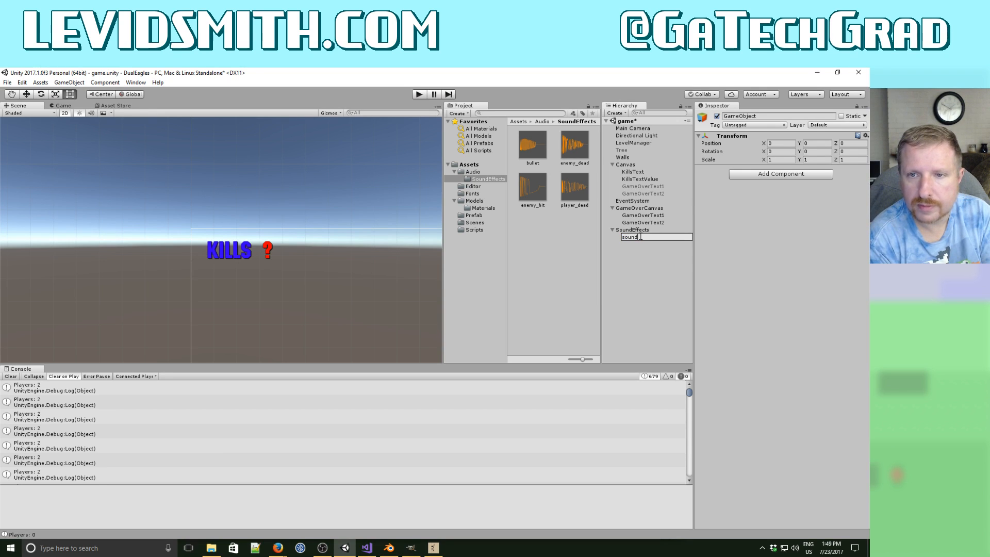
key("Return")
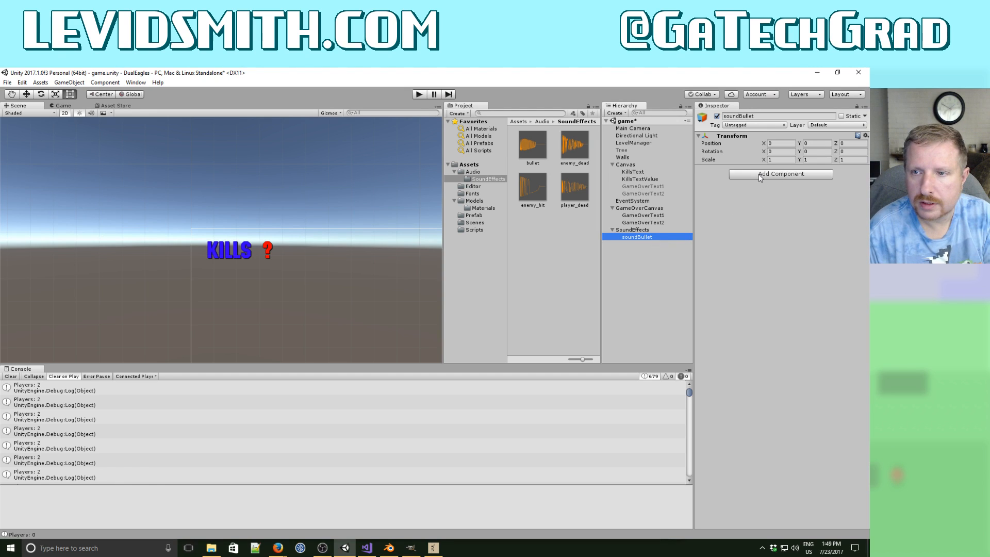
left_click_drag(535, 150, 645, 241)
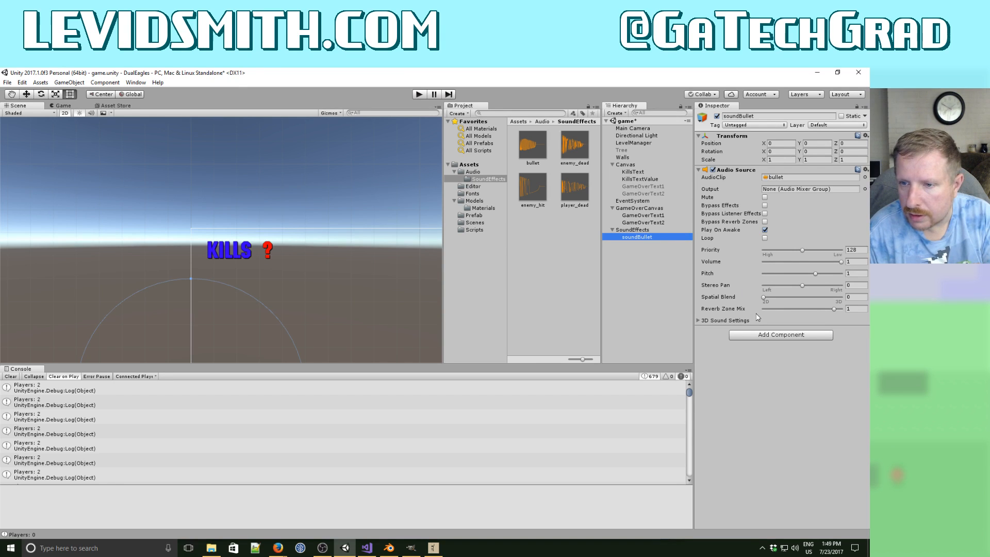
Add an empty child named soundEnemyDead under SoundEffects and attach the enemy_dead clip to it.
left_click(638, 230)
right_click(636, 230)
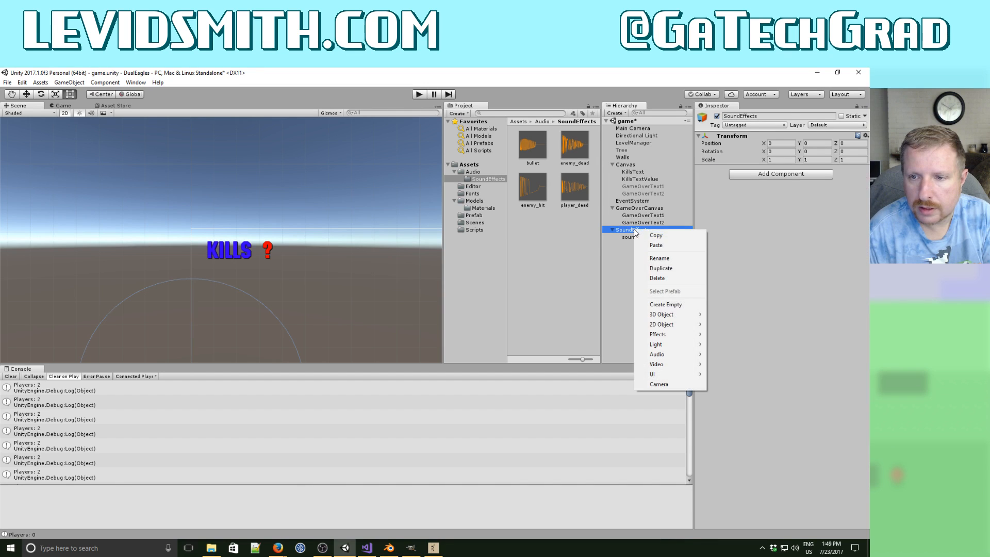
left_click(664, 303)
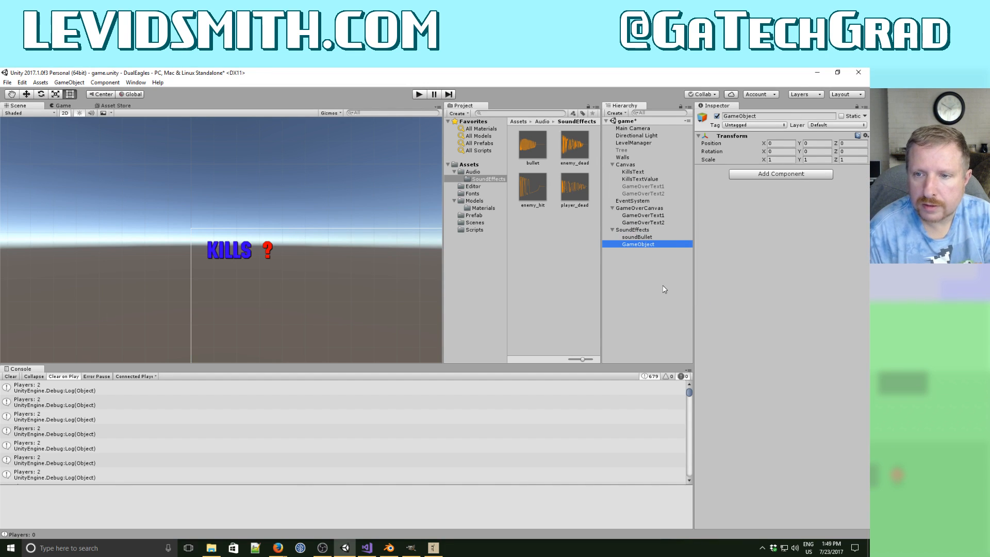
key("F2")
type("soun")
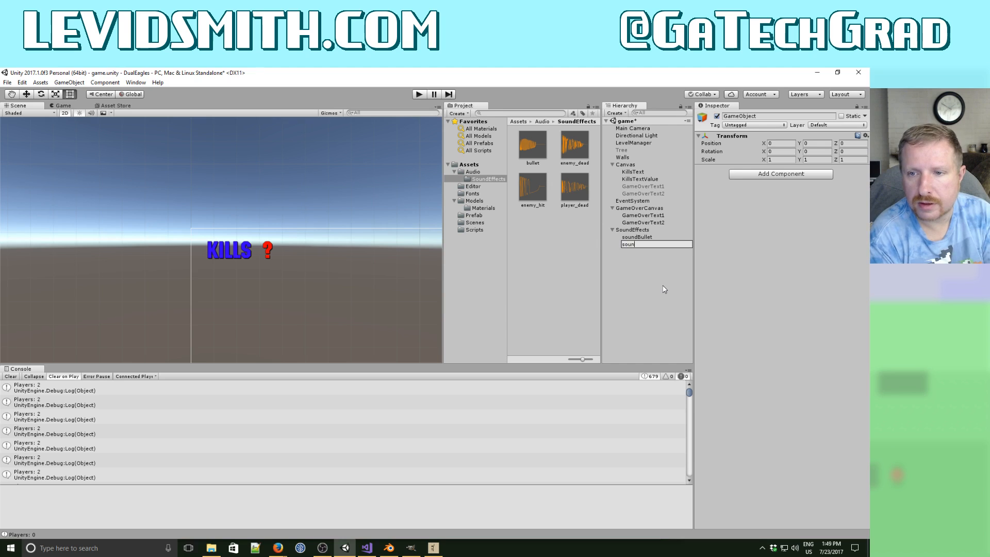
type("dEnemyDead")
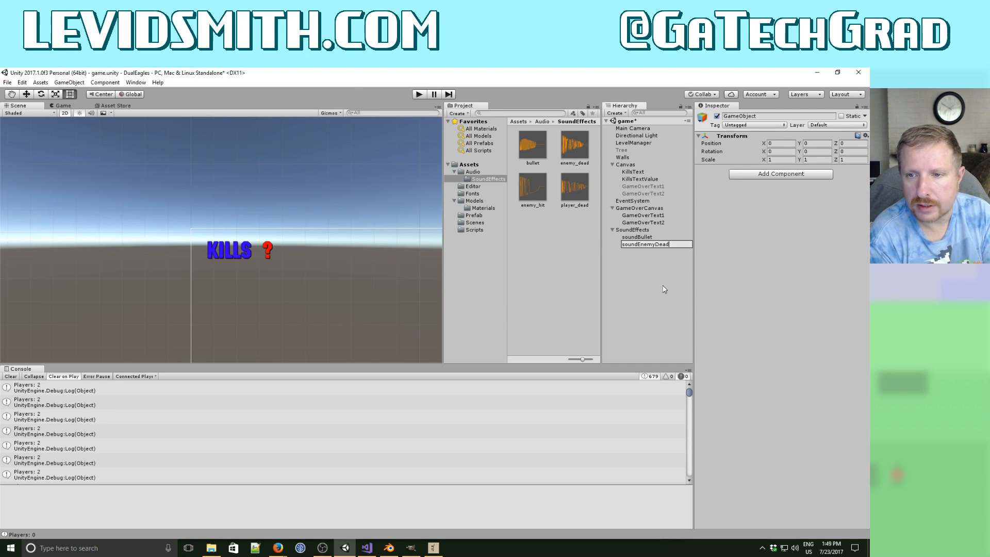
key("Return")
left_click_drag(575, 145, 642, 244)
Add an empty child named soundEnemyHit under SoundEffects and attach the enemy_hit clip to it as an audio source.
right_click(639, 228)
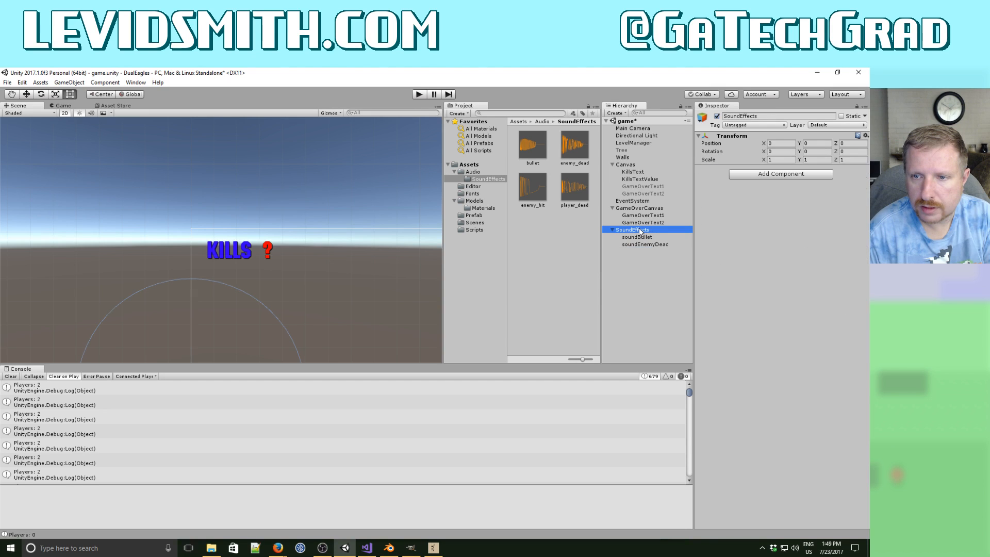
left_click(670, 304)
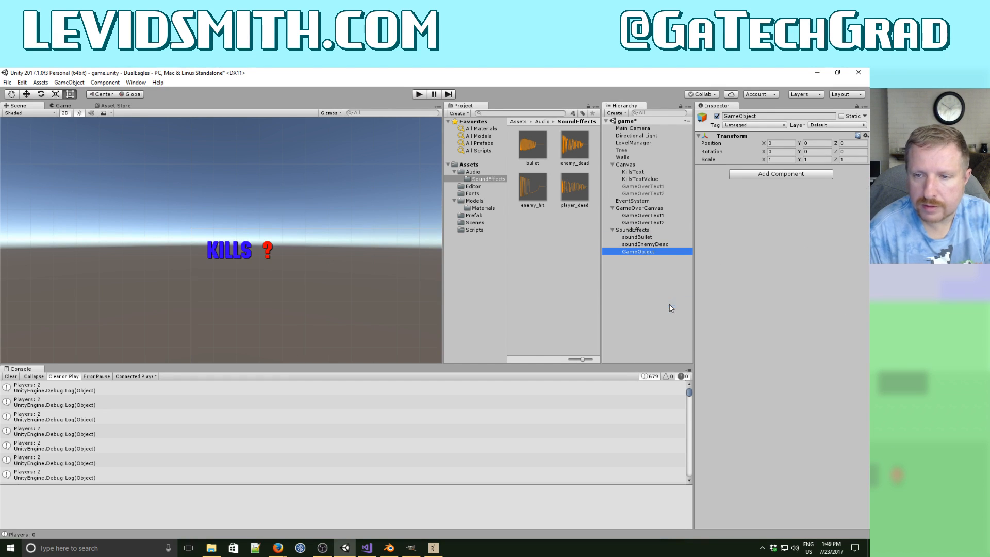
left_click(638, 251)
type("soundEnemyHit")
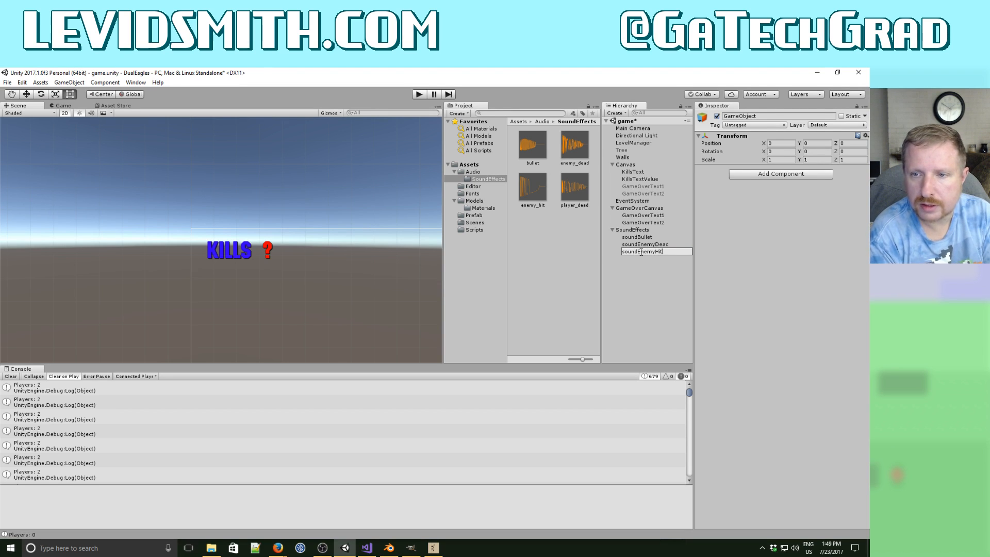
key("Return")
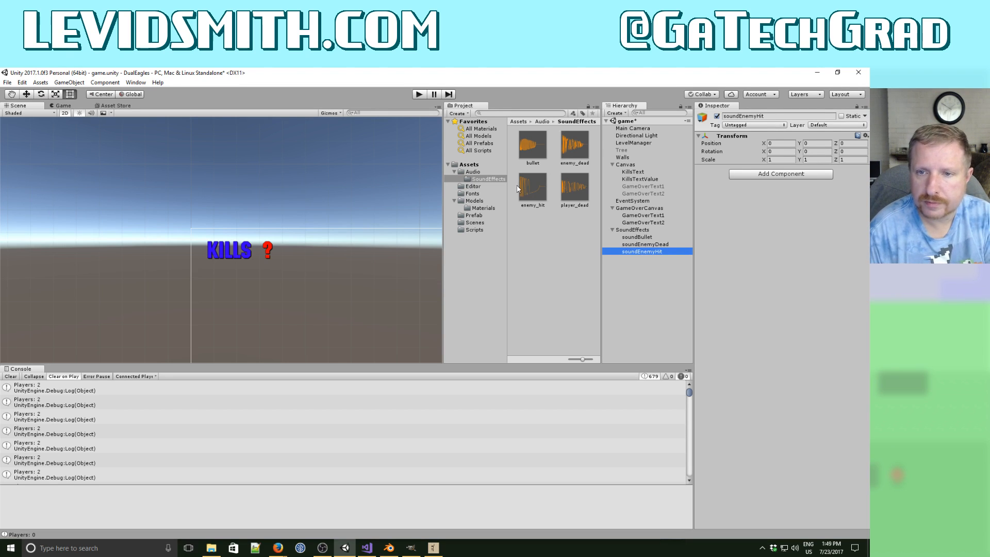
left_click_drag(519, 189, 641, 252)
Create an empty child named soundPlayerDead under SoundEffects and attach the player_dead clip to it.
left_click(637, 230)
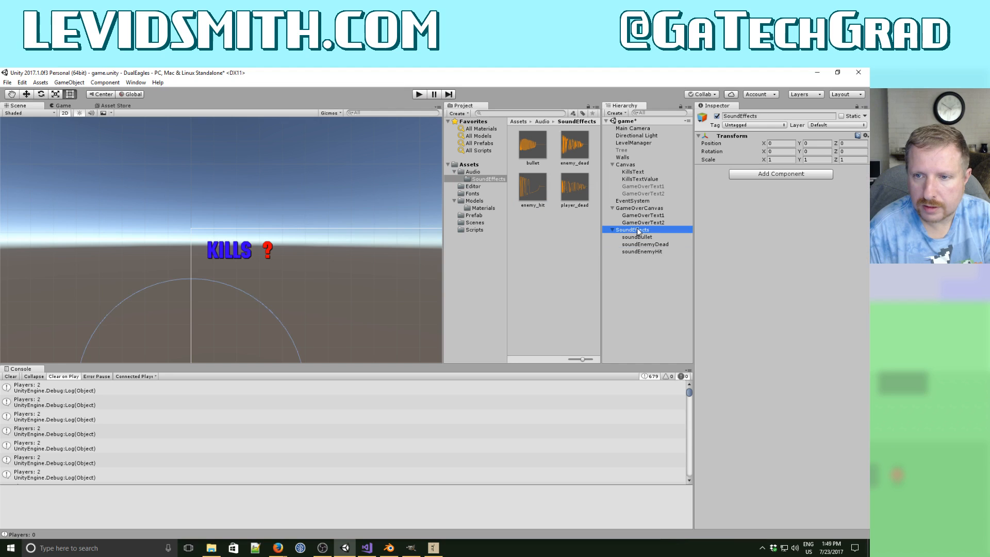
right_click(637, 231)
left_click(664, 302)
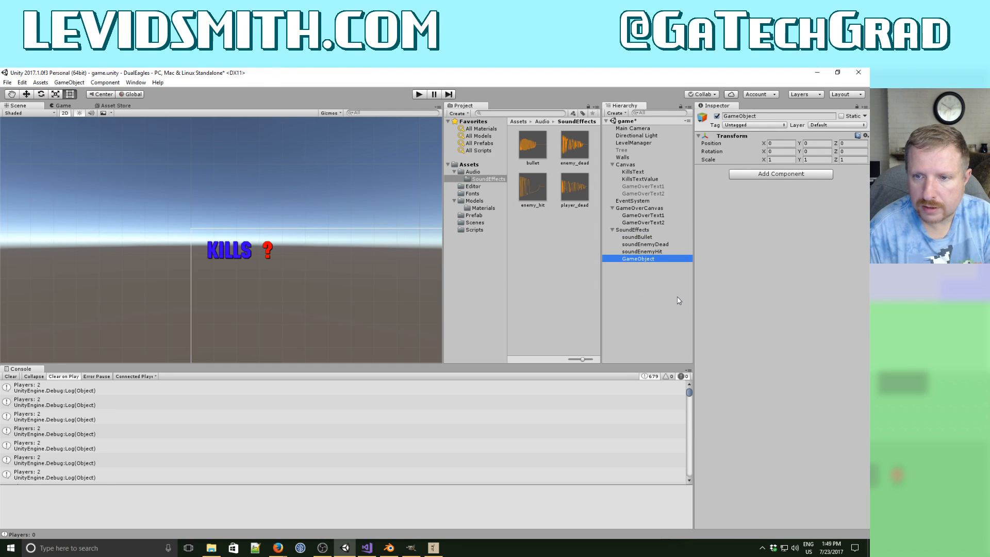
left_click(648, 259)
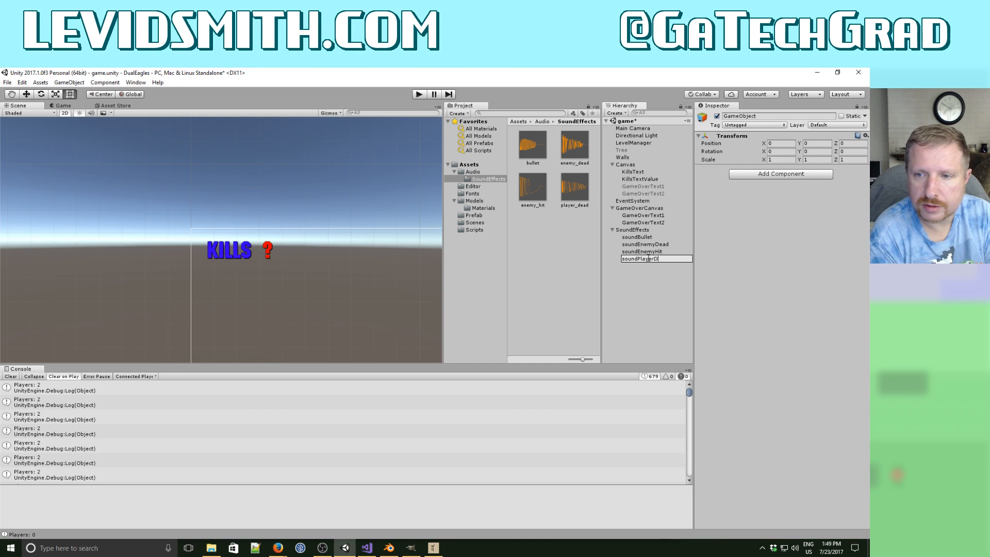
key("Return")
left_click_drag(598, 210, 645, 259)
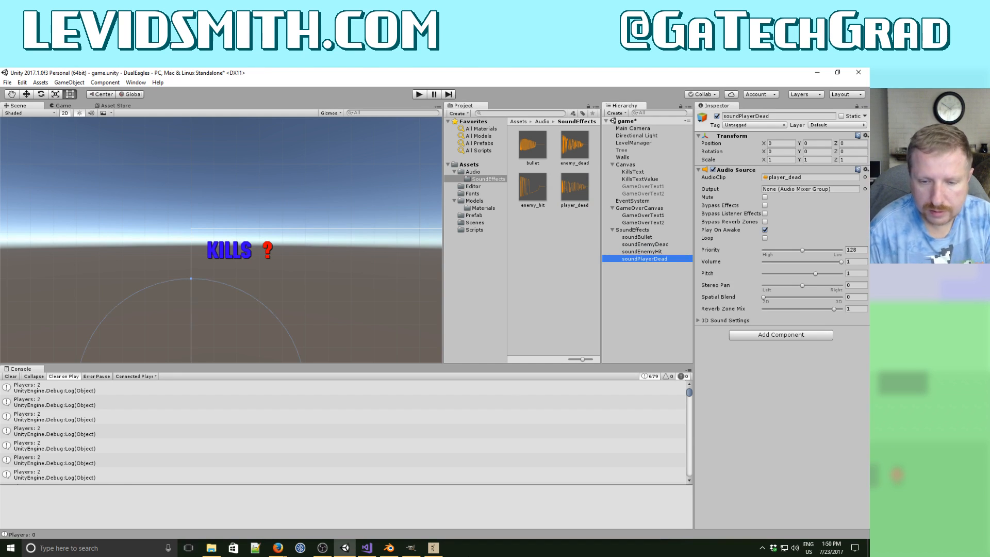
Switch to Visual Studio and add GameObject.Find("soundPlayerDead").GetComponent<AudioSource>().Play(); before the Destroy call in Player.cs's OnCollisionEnter.
left_click(366, 548)
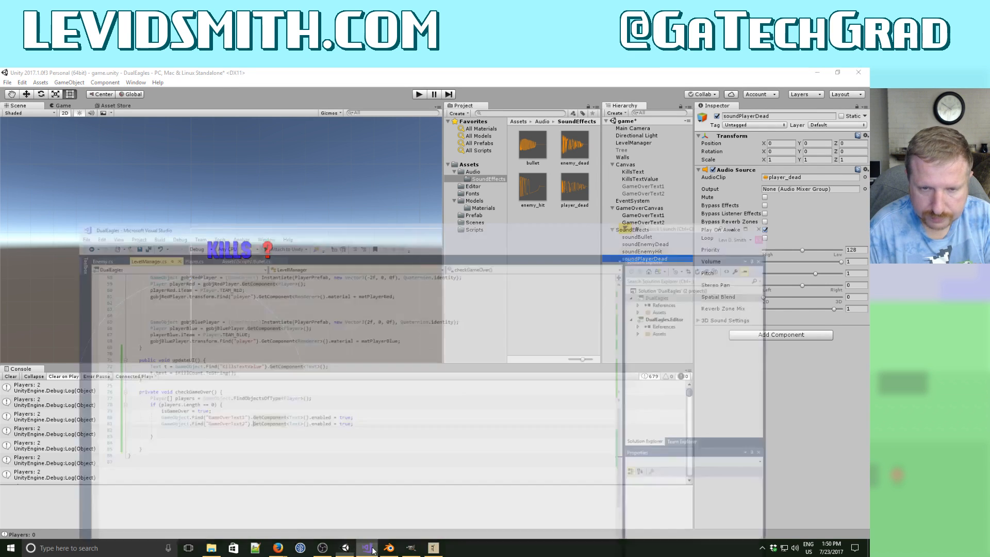
left_click(159, 211)
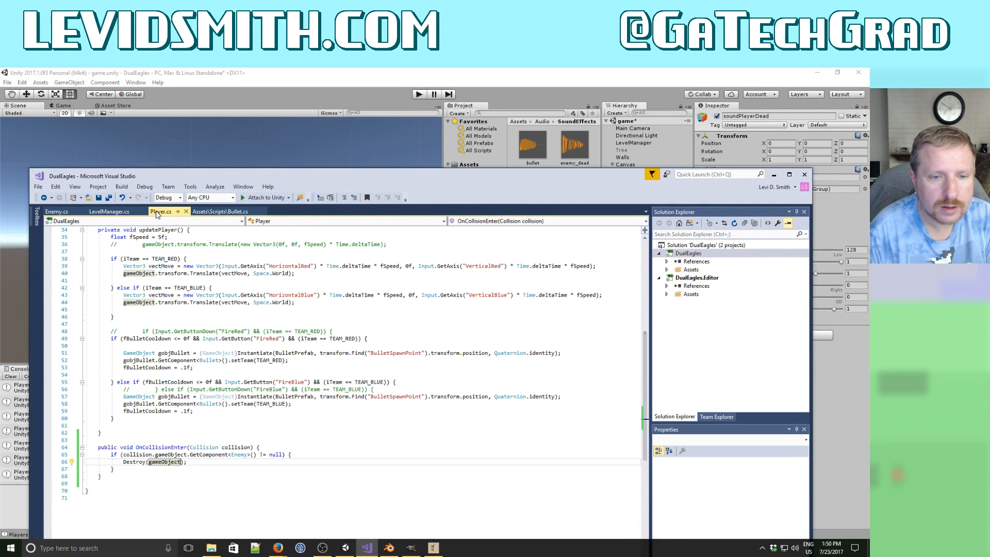
left_click(296, 455)
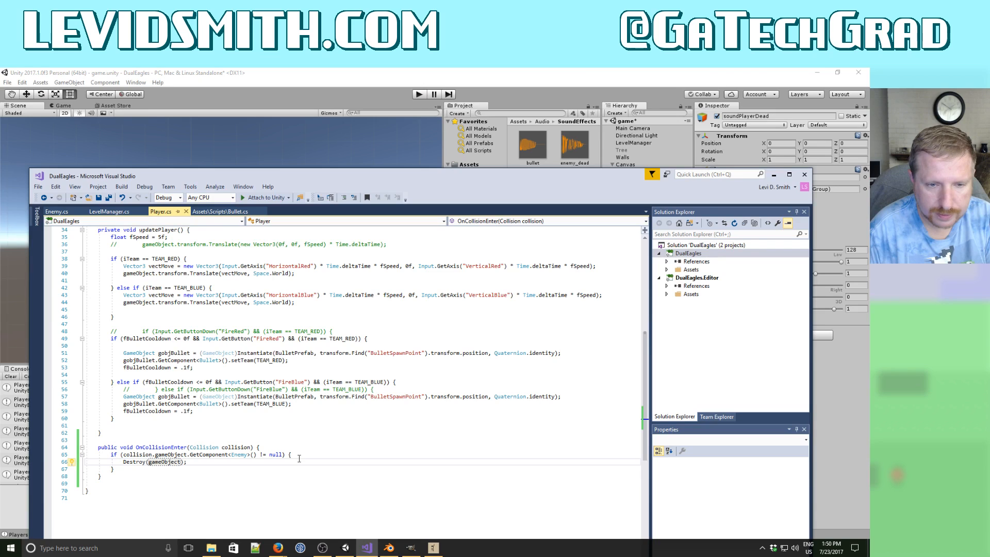
key("Return")
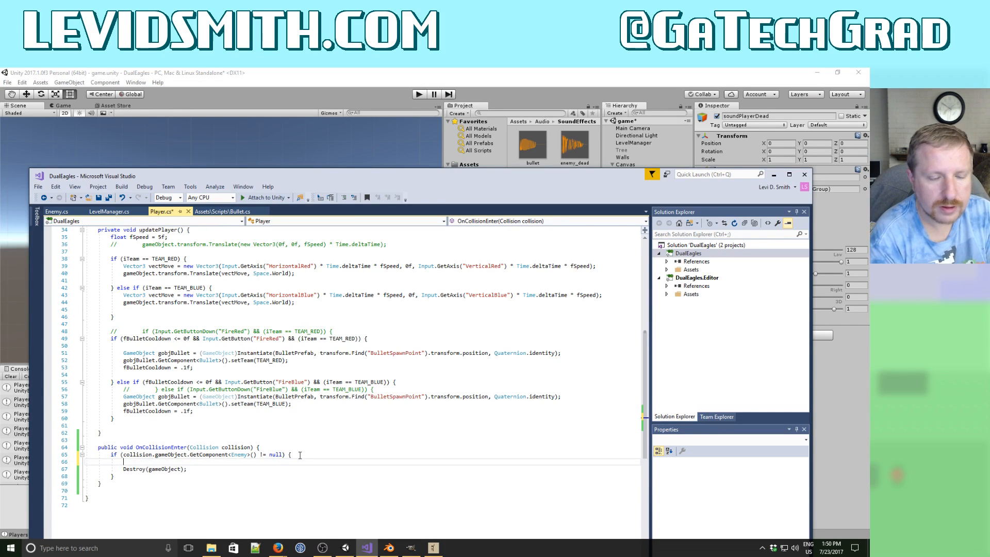
type("GameObject.")
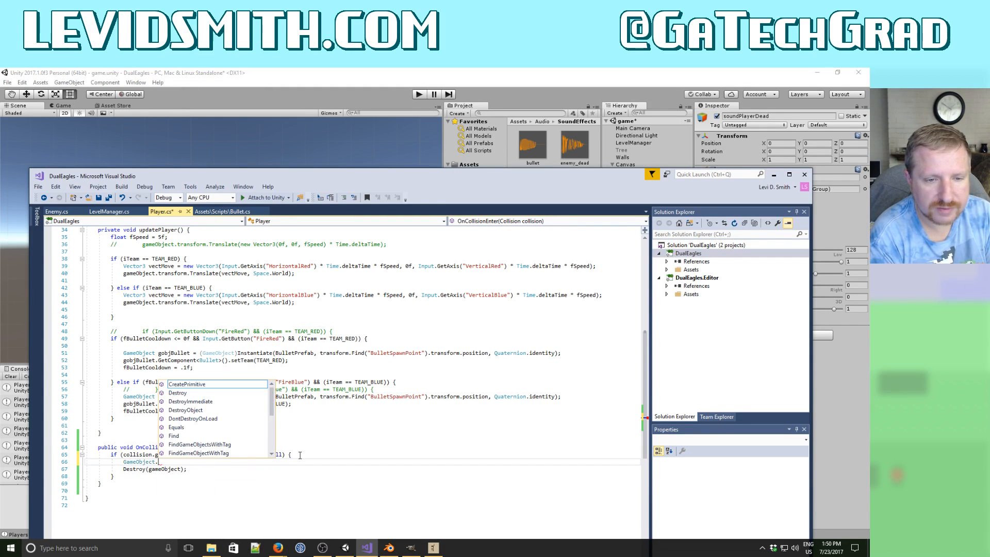
type("Find(\"soundPlayerDead")
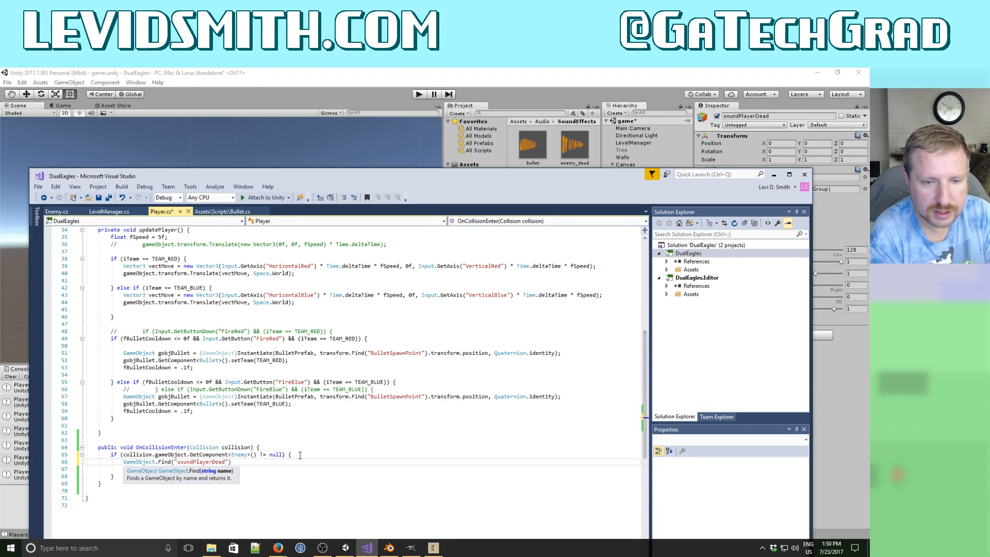
type(".")
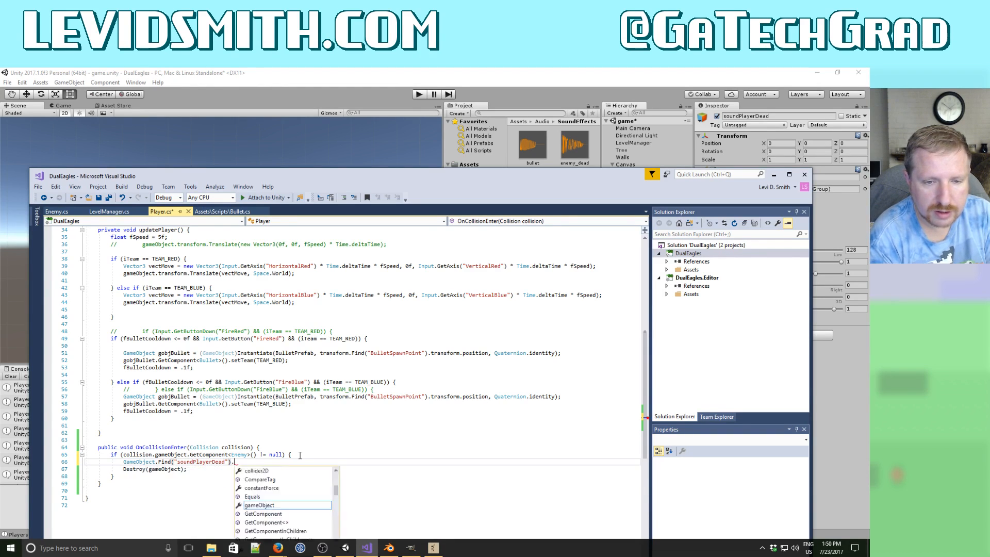
type("GetComponent")
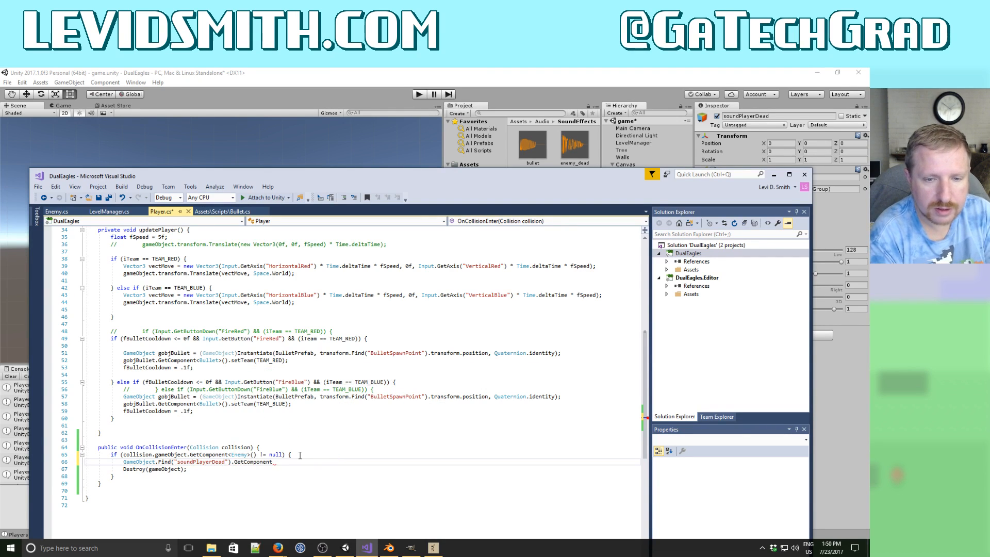
type("<AudioSou")
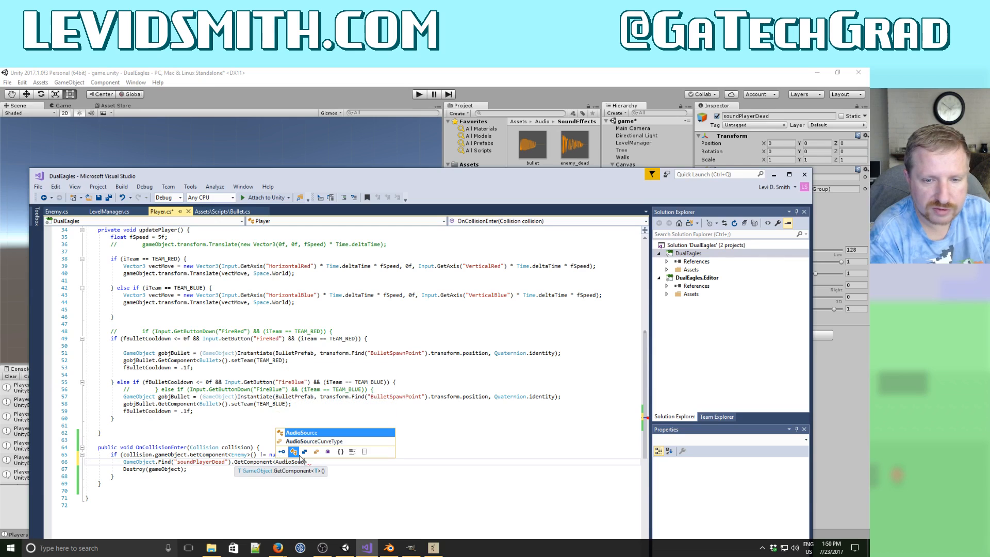
type("rce>")
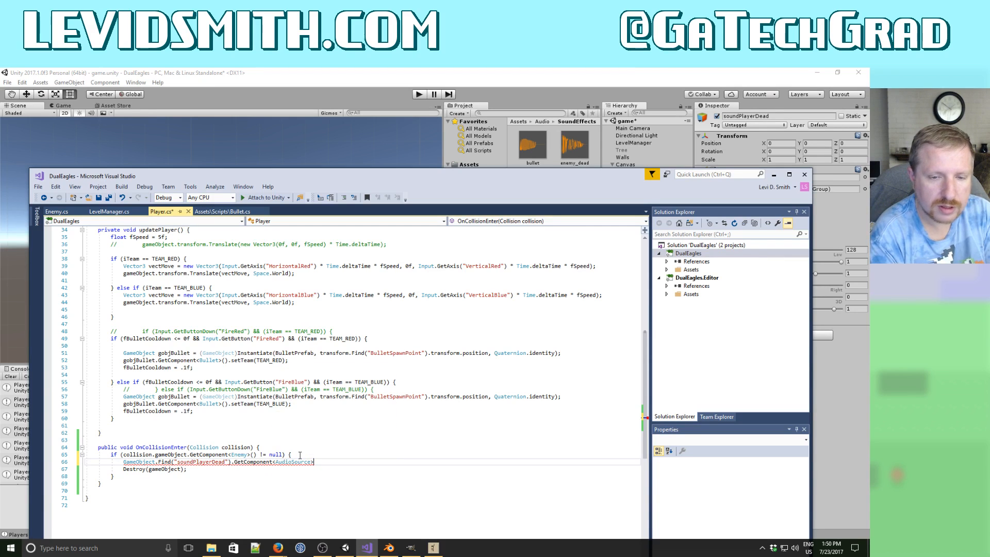
type("().pl")
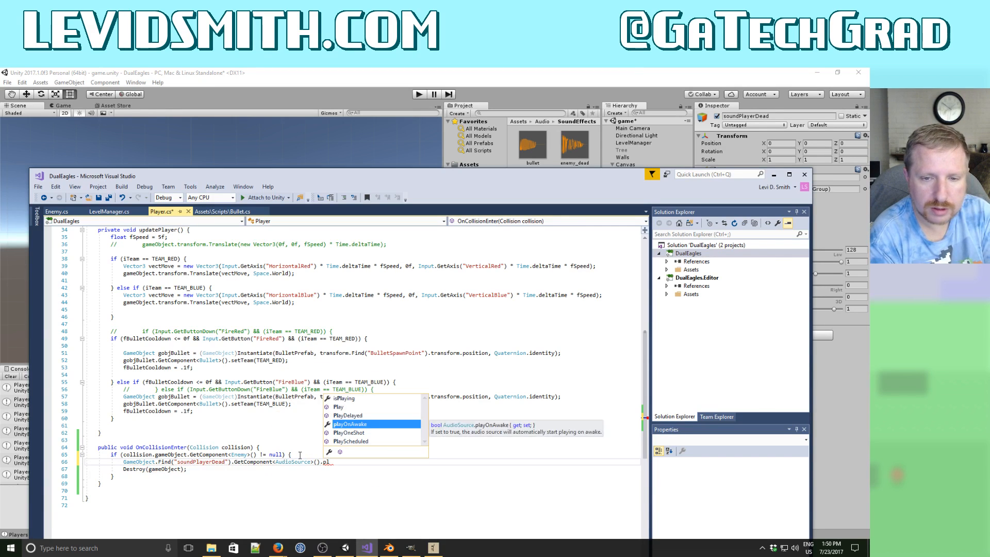
type("ay(")
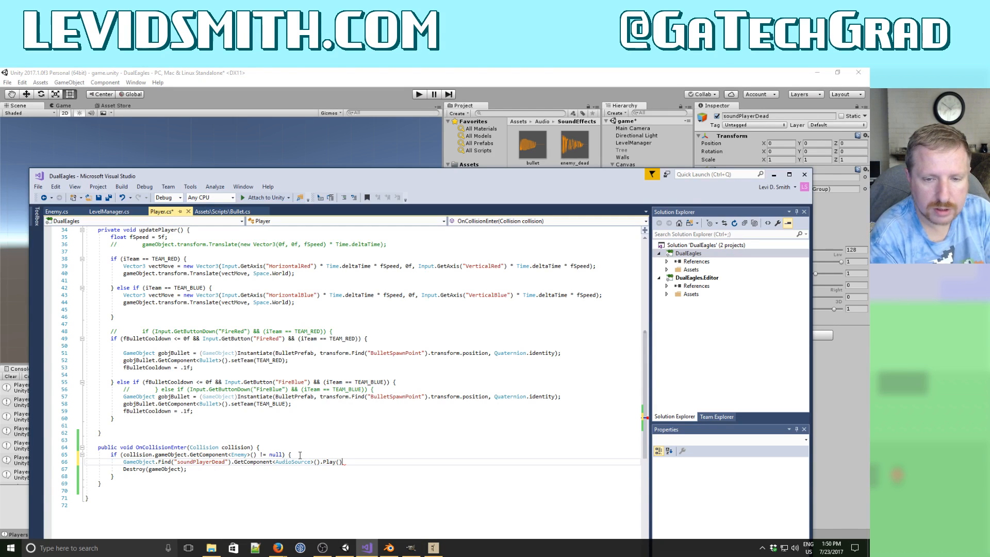
type(";")
key("shift+Home")
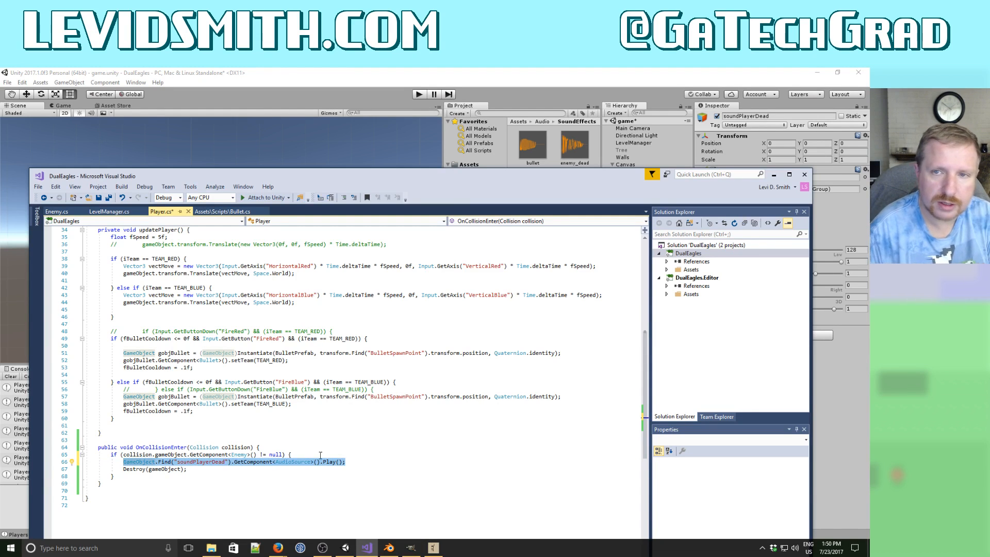
Switch to Unity and turn off Play On Awake for all four sound objects under SoundEffects at once.
left_click(522, 81)
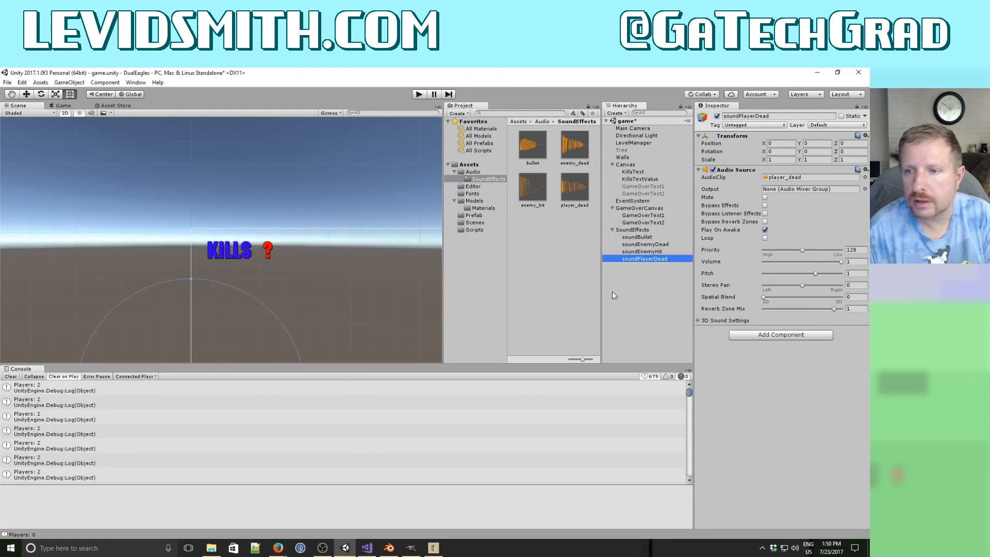
left_click(638, 238)
left_click(647, 259, "shift")
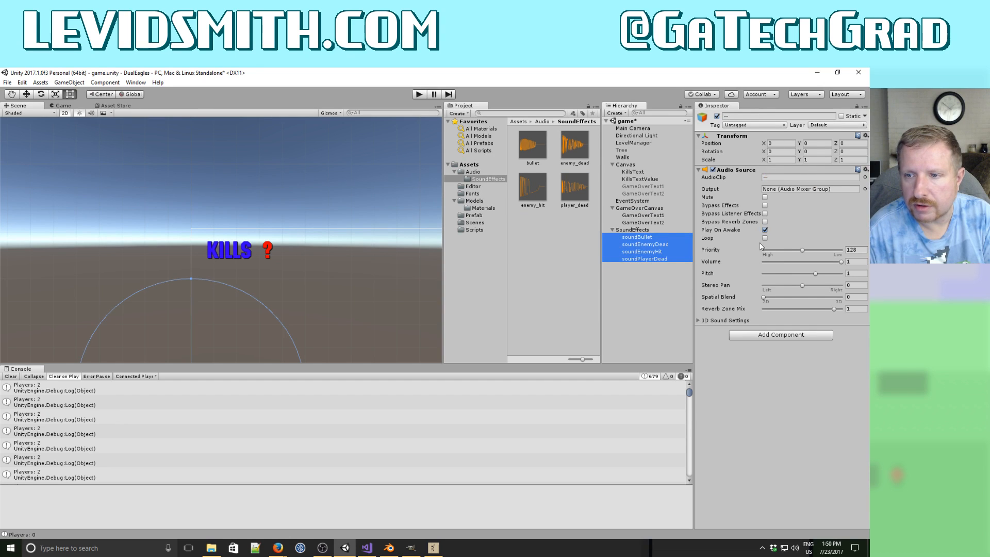
left_click(764, 234)
left_click(665, 293)
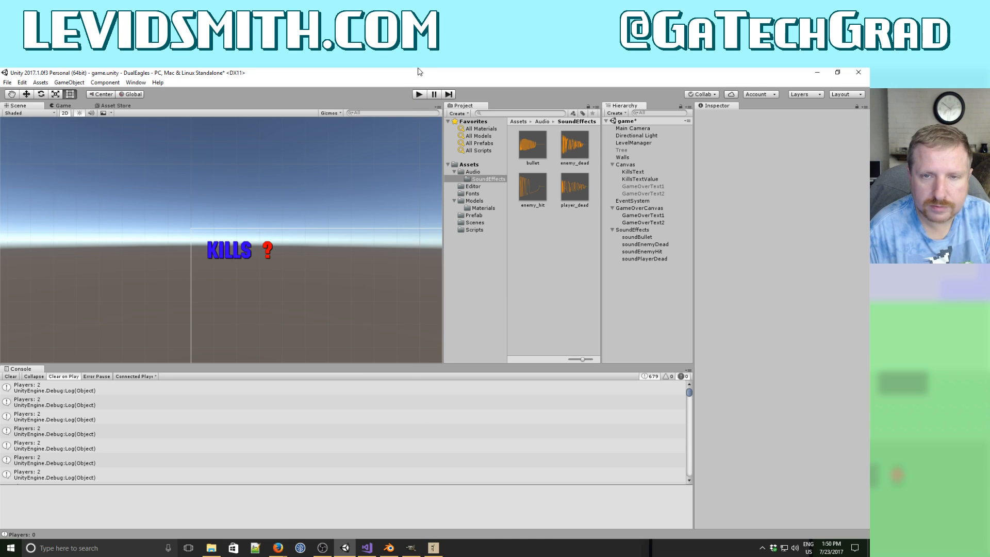
Save Player.cs in Visual Studio and play-test the game in Unity until the players are dead.
left_click(366, 548)
left_click(110, 197)
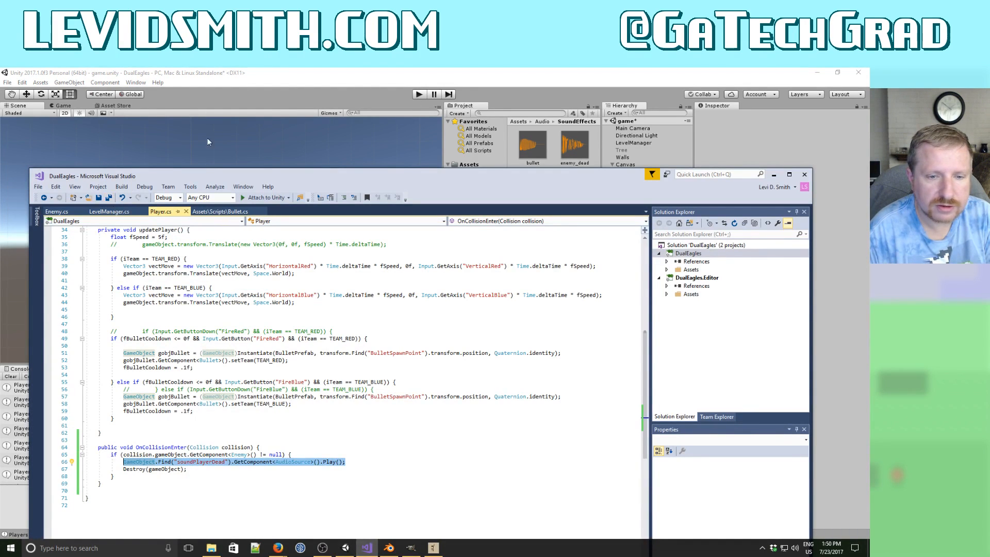
left_click(405, 77)
left_click(418, 93)
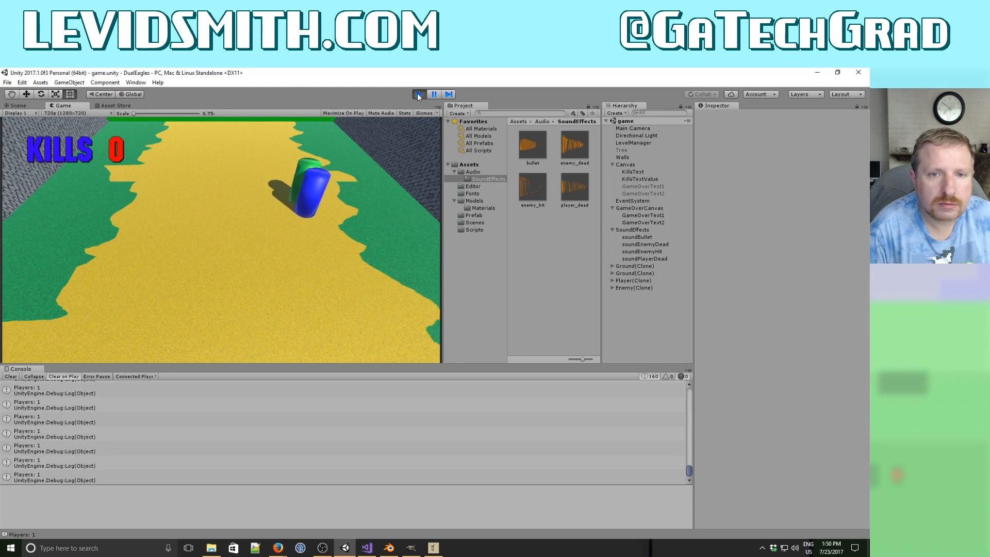
left_click(419, 95)
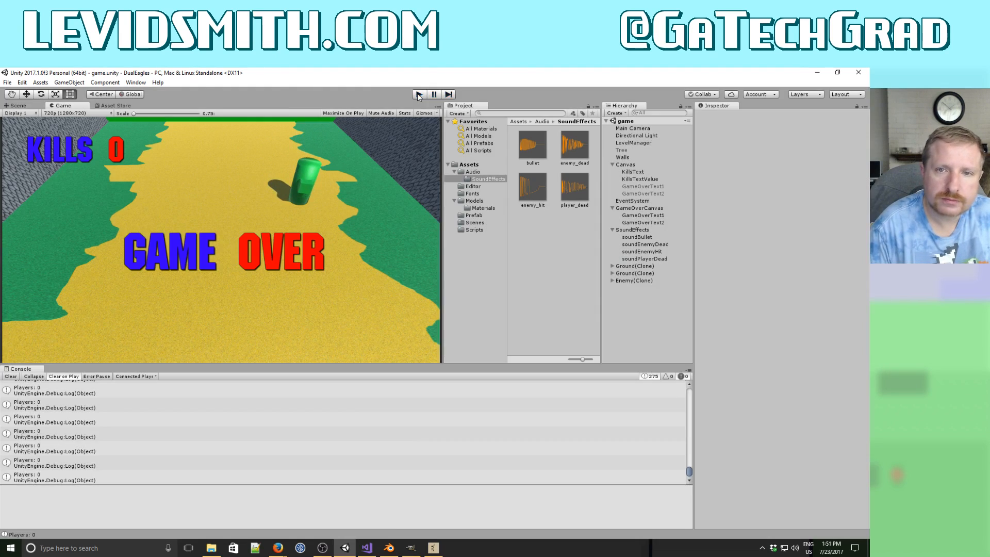
Switch to Visual Studio, comment out the Debug.Log line in the moveTowardsPlayer method of Enemy.cs, and save the script.
left_click(367, 547)
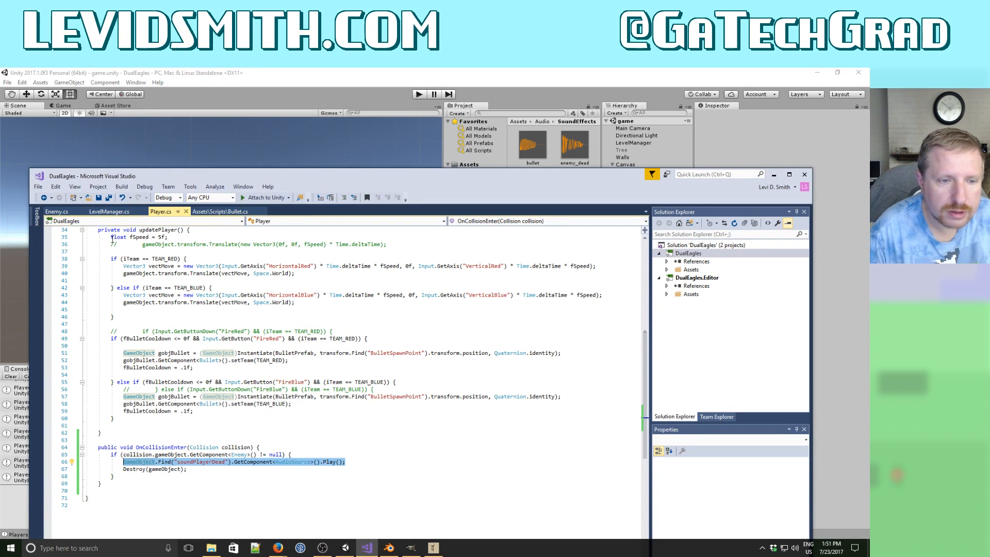
left_click(56, 211)
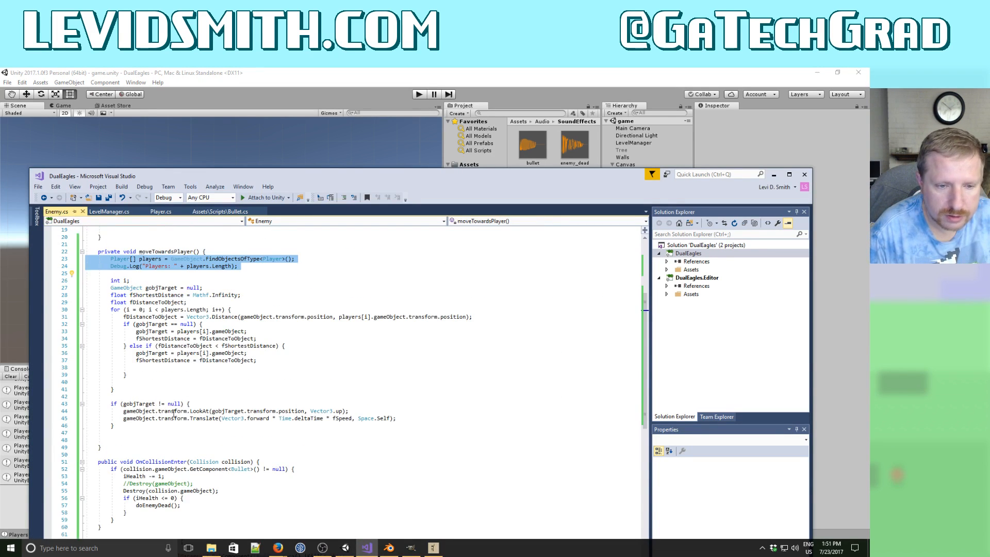
left_click(146, 411)
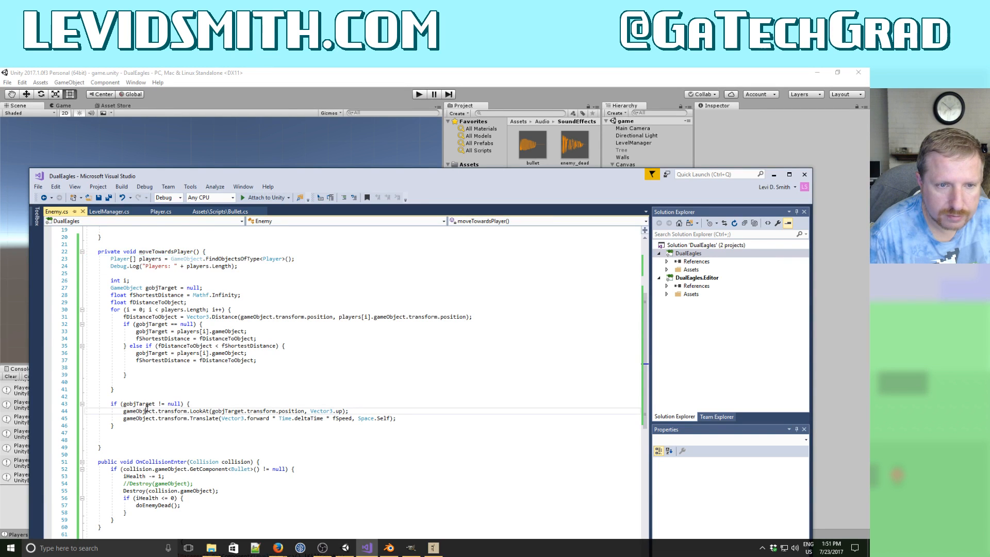
scroll(132, 362, "up", 3)
left_click(174, 331)
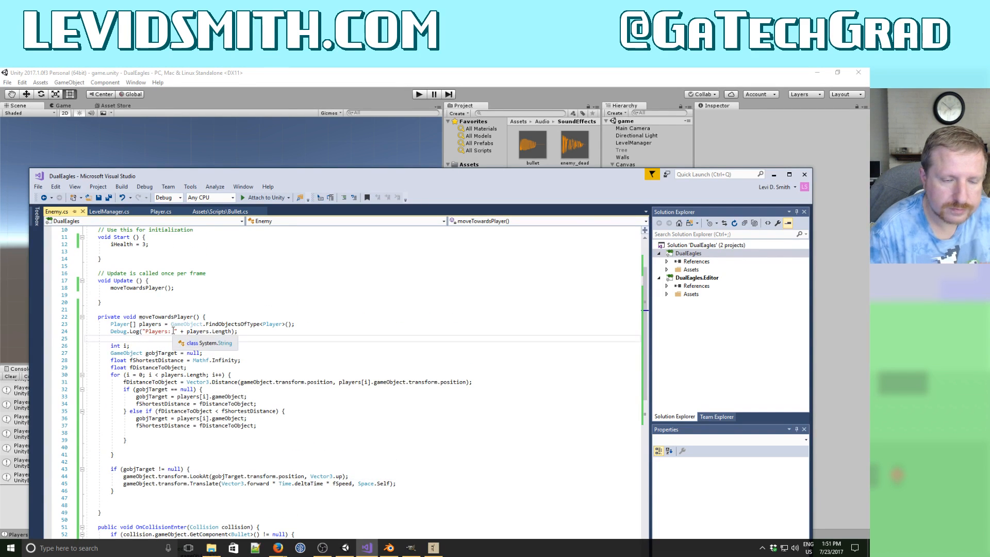
key("ctrl+k")
key("ctrl+c")
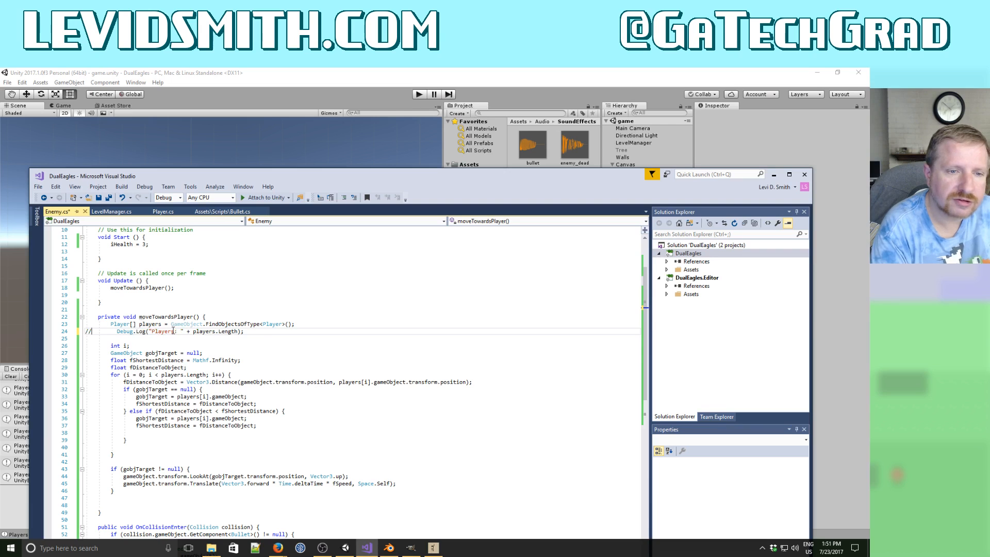
left_click(108, 198)
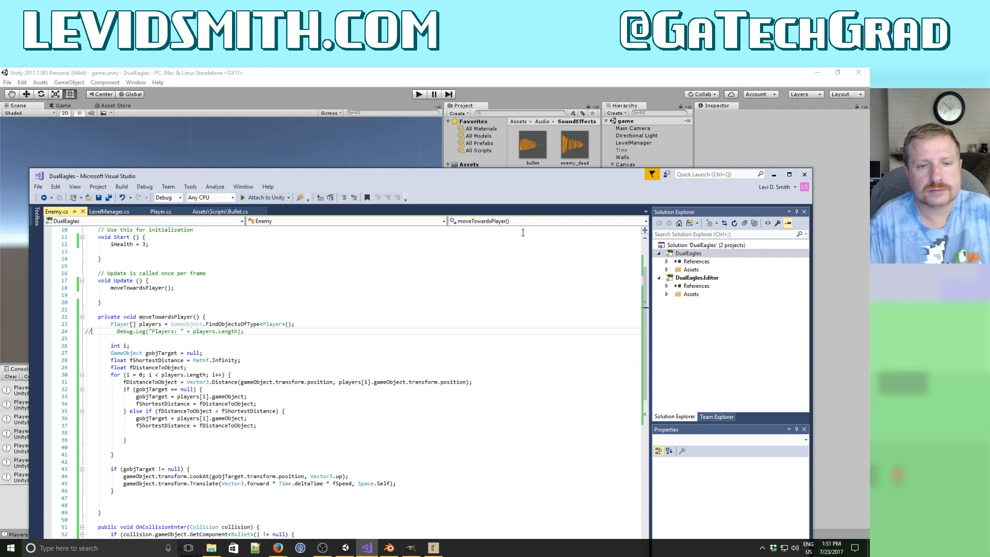
Copy the LevelManager iKillCount++ line from the doEnemyDead method of Enemy.cs.
left_click(464, 469)
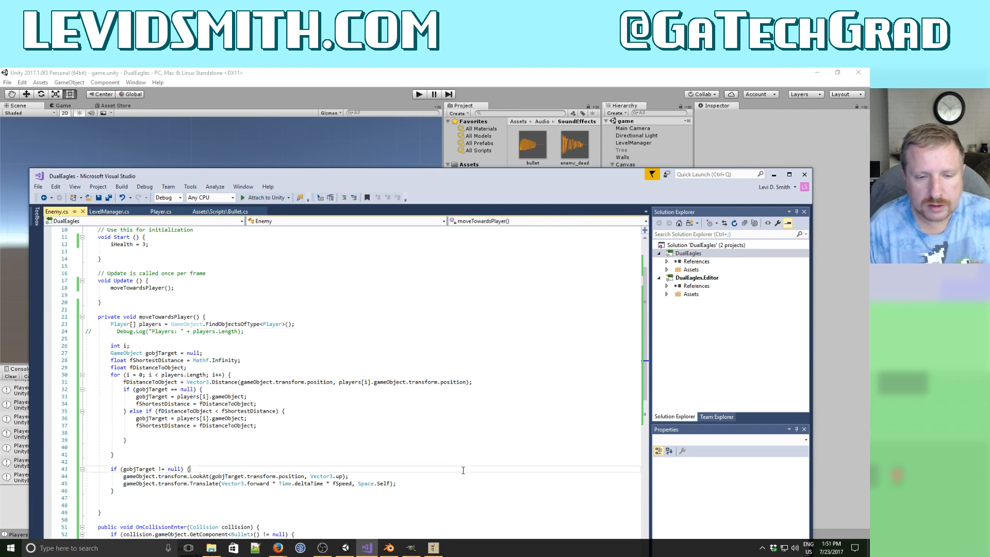
scroll(462, 470, "down", 6)
left_click(248, 494)
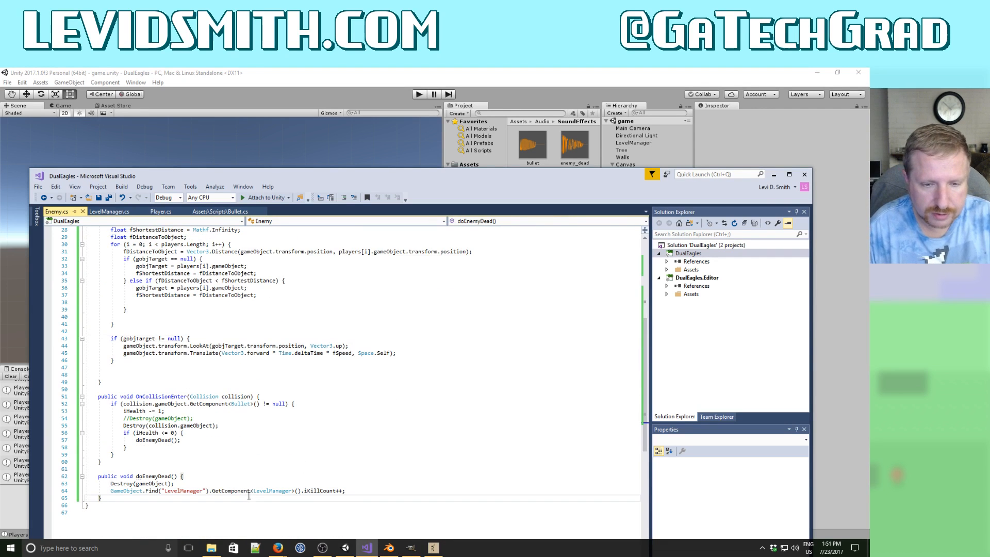
triple_click(284, 492)
key("Home")
key("Home")
key("shift+End")
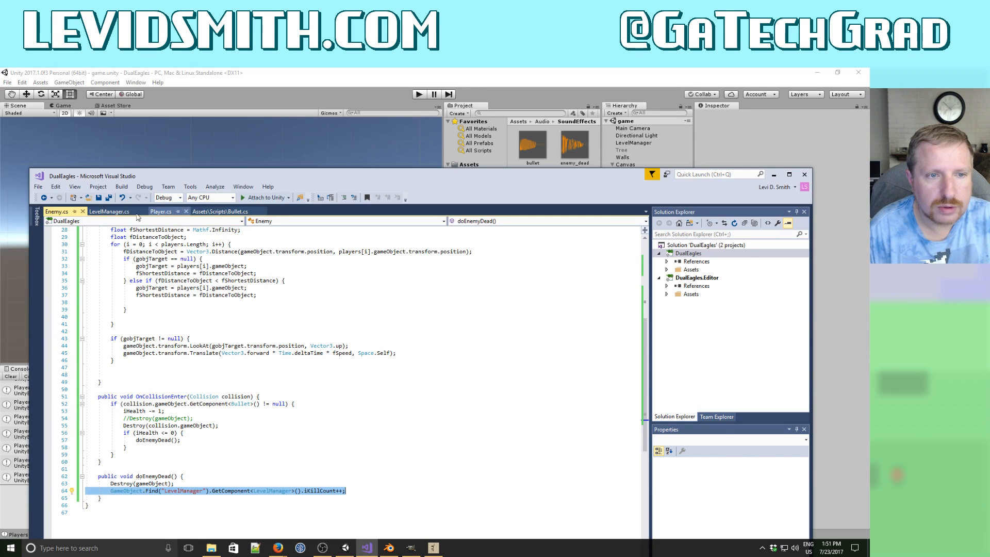
Switch to Unity, open the Bullet script with its line endings normalized, and start a new line after fLifetimeCountdown = .2f; in Start.
left_click(592, 78)
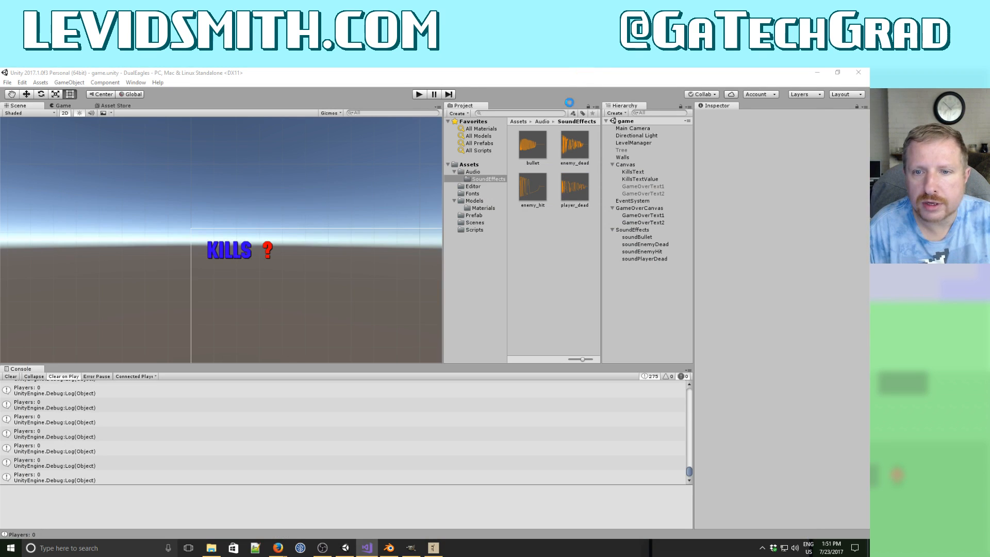
left_click(471, 230)
left_click(539, 147)
double_click(538, 148)
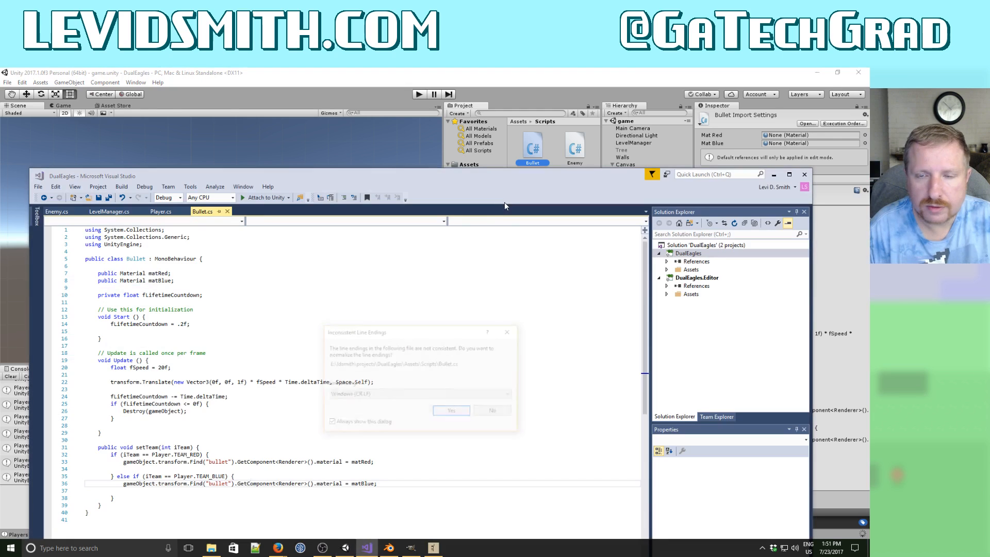
left_click(460, 412)
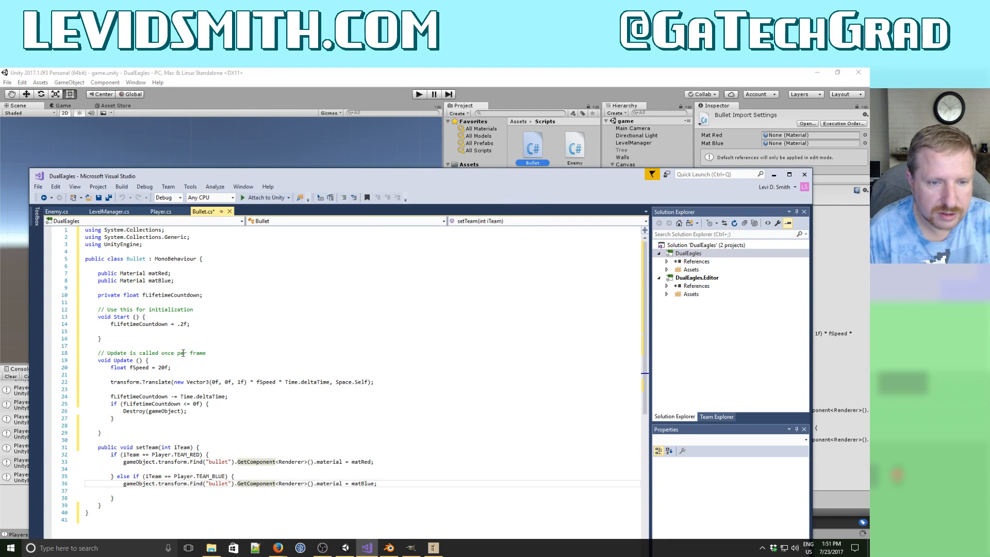
left_click(237, 324)
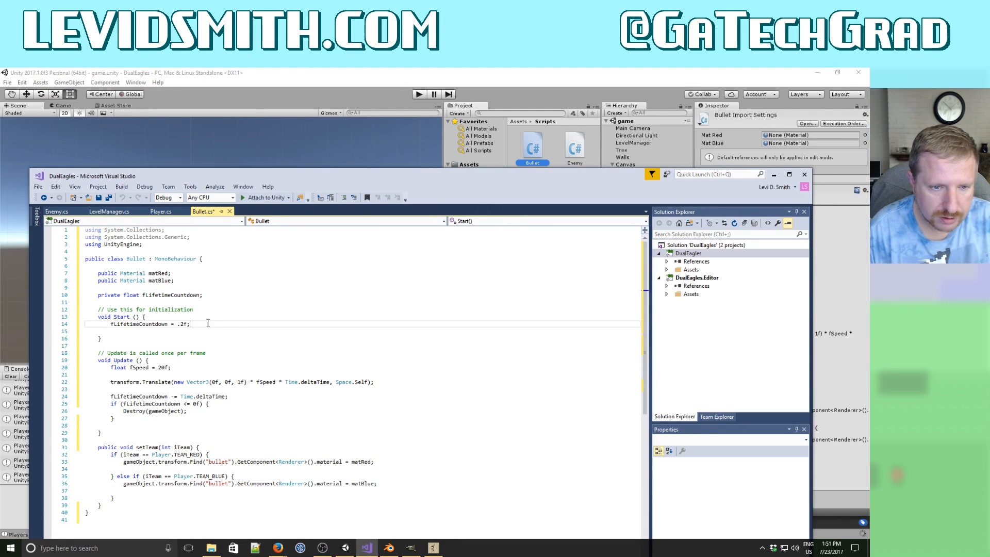
key("Return")
Try reusing the copied LevelManager iKillCount++ line in Bullet.cs's Start method, and undo the paste.
key("ctrl+v")
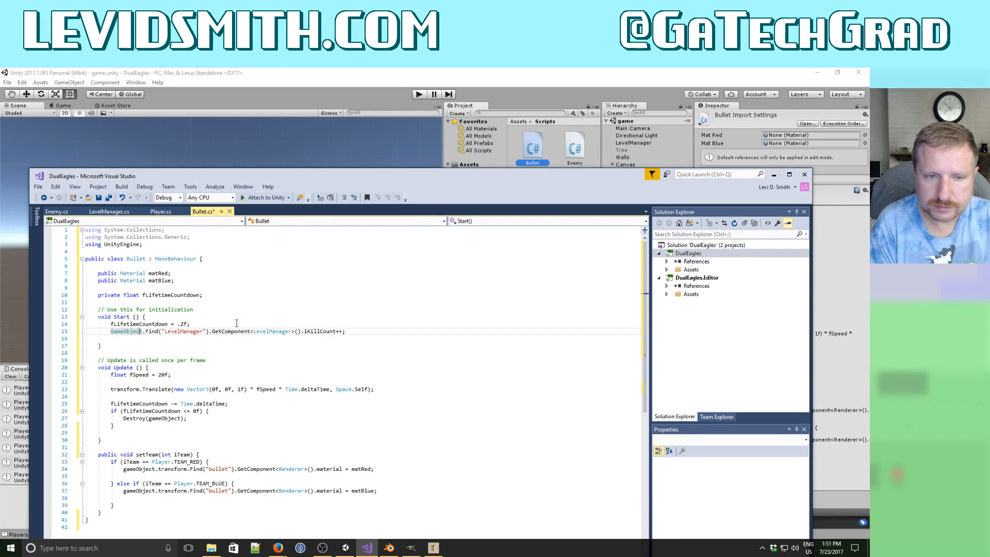
key("Right")
key("Right")
key("Right")
key("Right")
key("Right")
key("Right")
key("Right")
key("Right")
key("Right")
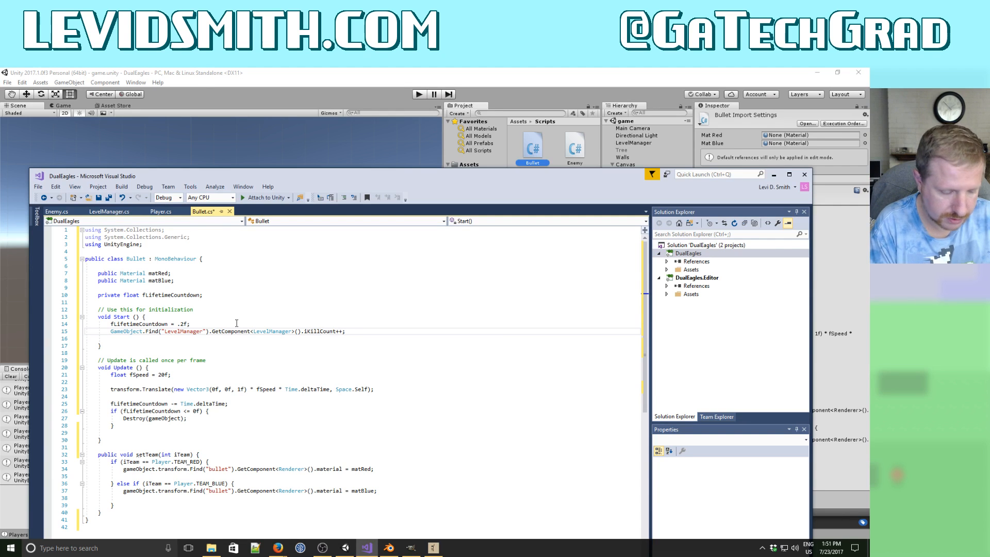
key("ctrl+z")
key("ctrl+z")
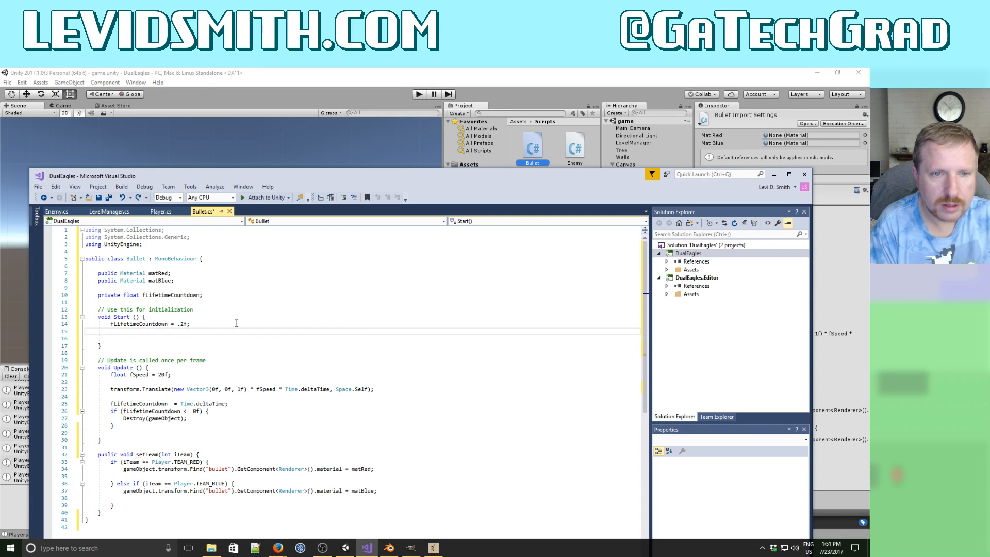
Copy the soundPlayerDead play line from Player.cs into Bullet.cs's Start method and change its object name to soundBullet.
left_click(161, 212)
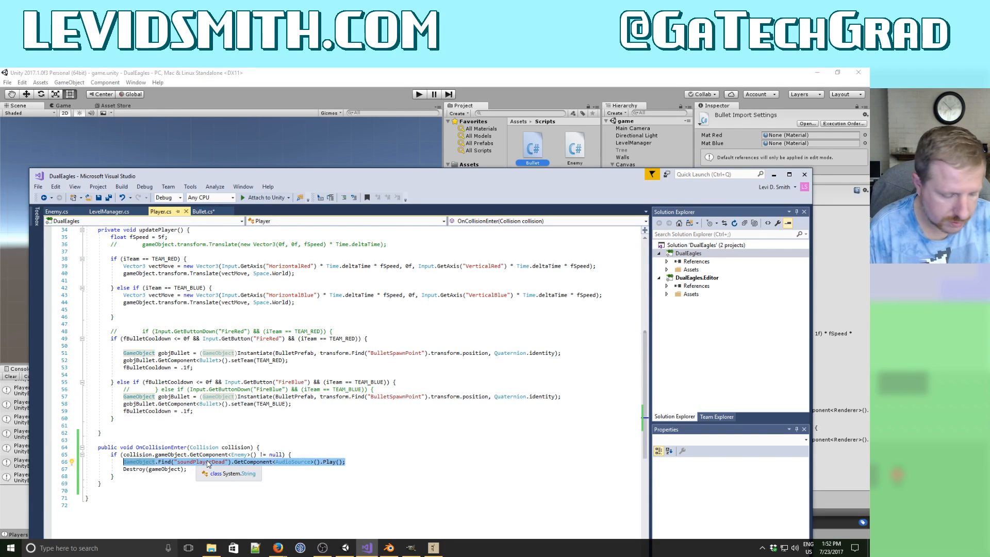
left_click(203, 211)
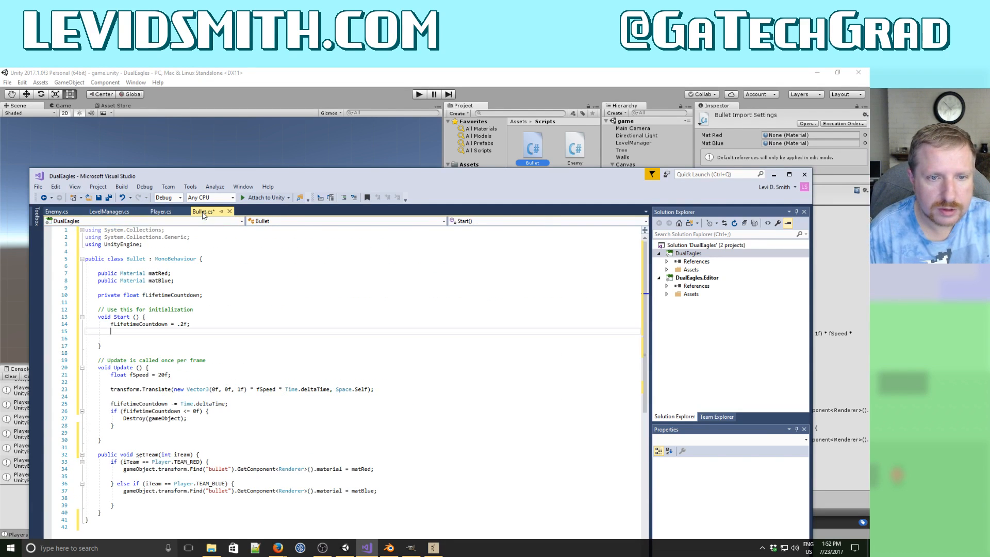
key("ctrl+v")
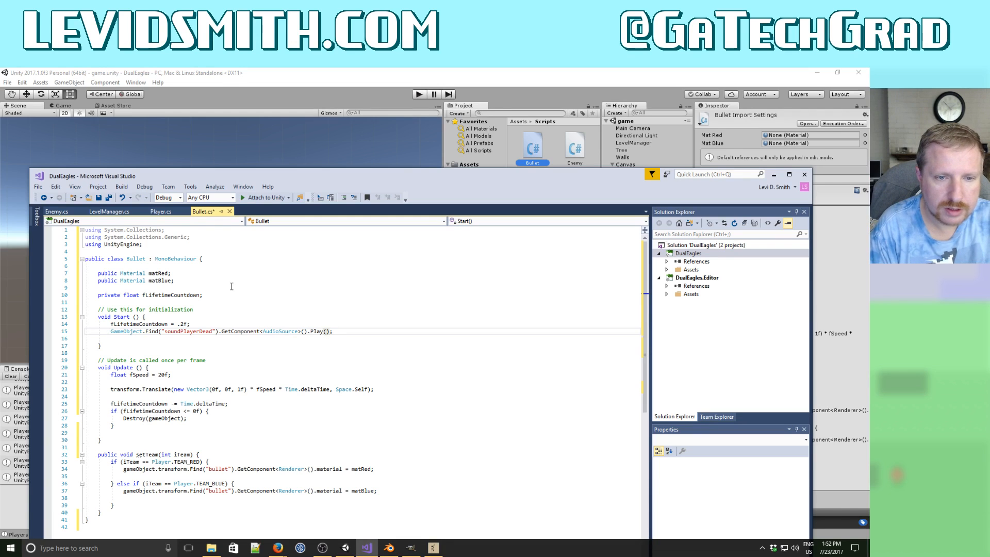
key("BackSpace")
key("BackSpace")
key("BackSpace")
key("BackSpace")
key("BackSpace")
key("BackSpace")
key("BackSpace")
key("BackSpace")
key("BackSpace")
key("BackSpace")
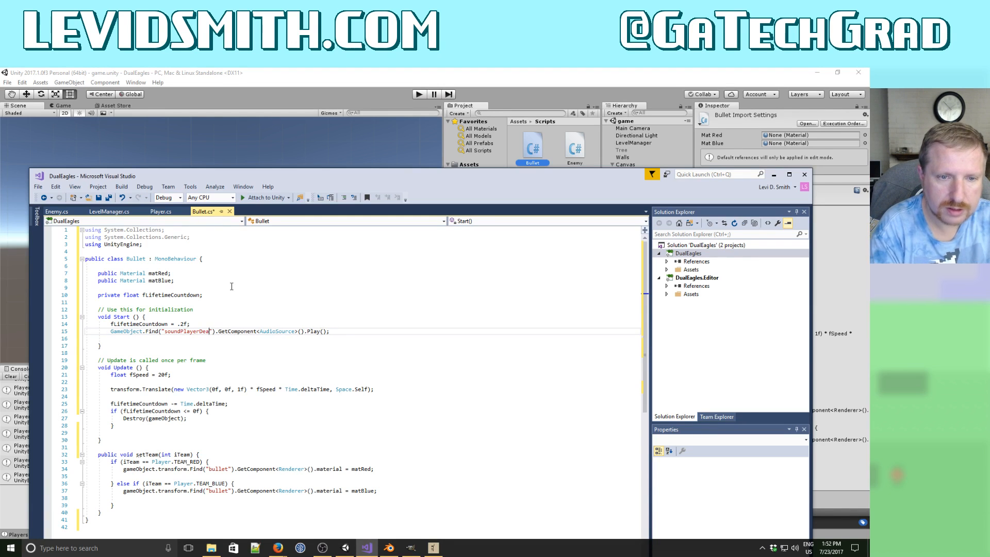
type("Bullet")
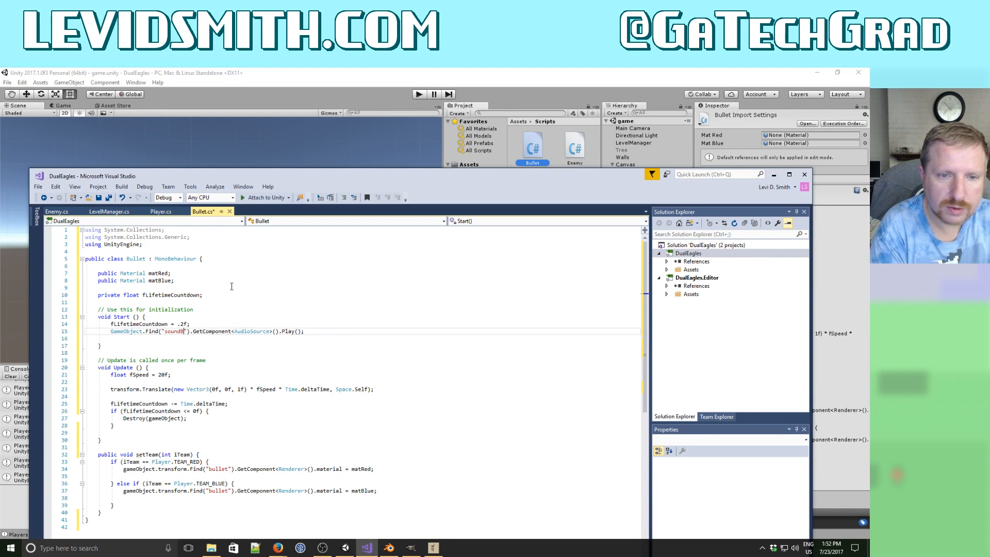
mouse_move(469, 186)
left_mouse_down()
mouse_move(456, 416)
mouse_move(454, 181)
left_mouse_up()
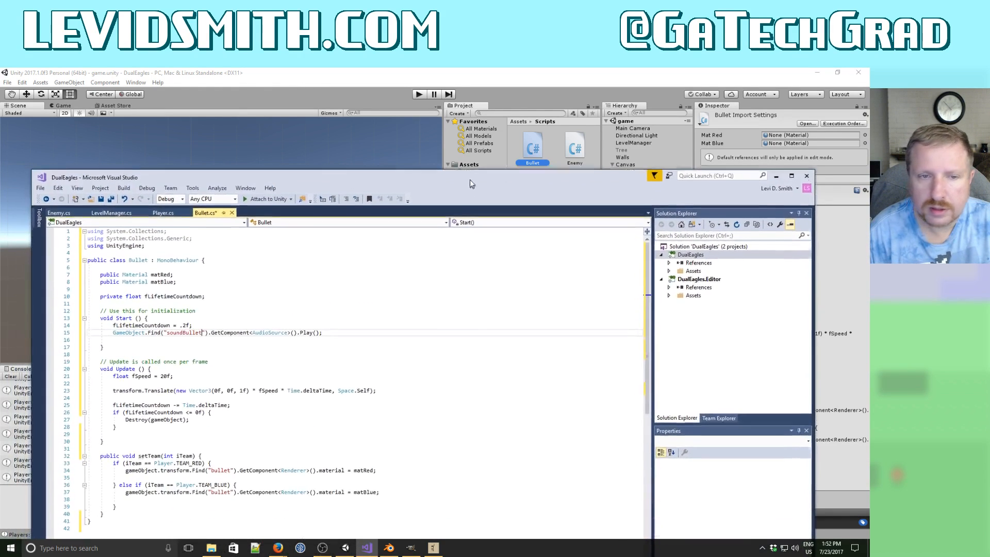
In Enemy.cs, insert GameObject.Find("soundPlayerDead").GetComponent<AudioSource>().Play(); as the first line of doEnemyDead, above the Destroy call.
left_click(61, 211)
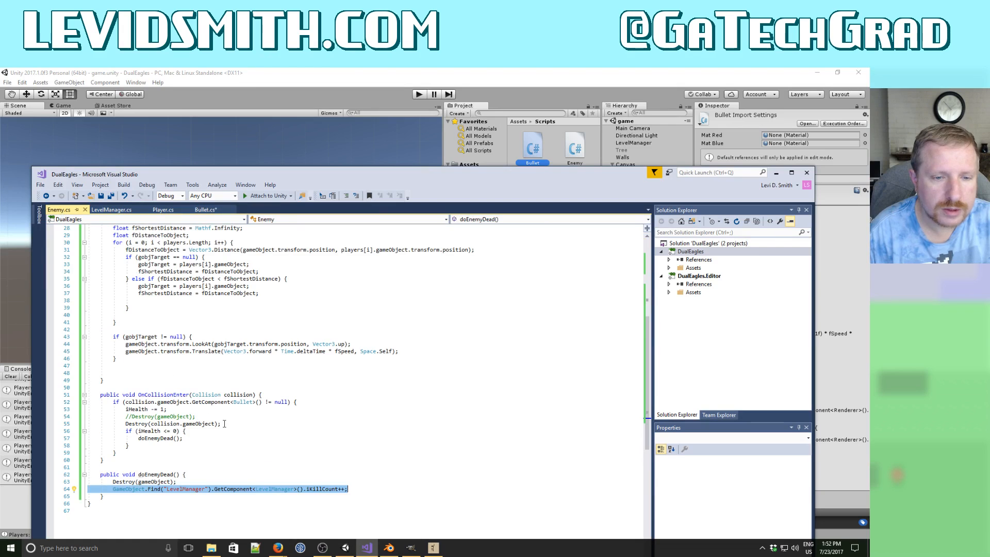
left_click(224, 424)
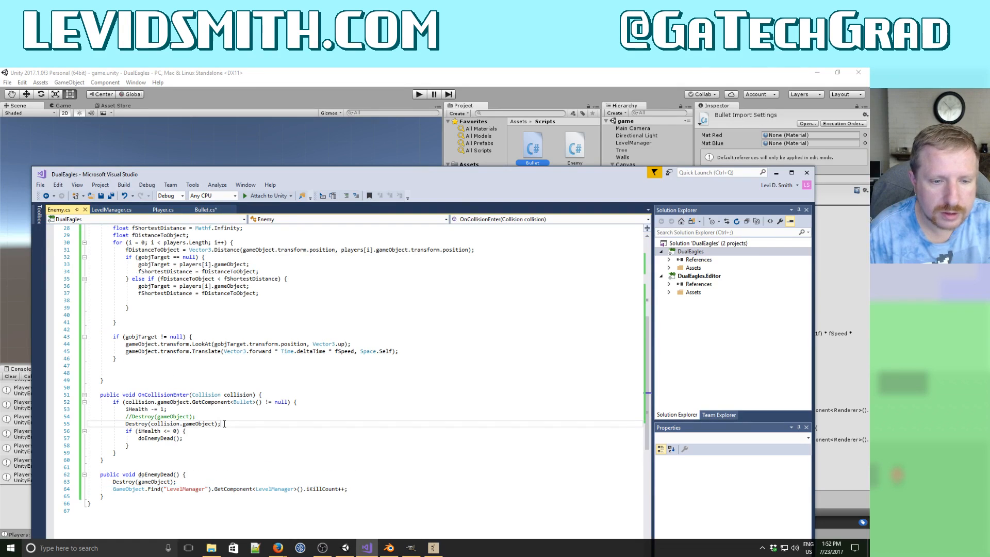
left_click(360, 488)
key("Return")
type("GameObject.Find(\"soundPlayerDead\").GetComponent<AudioSource>().Play();")
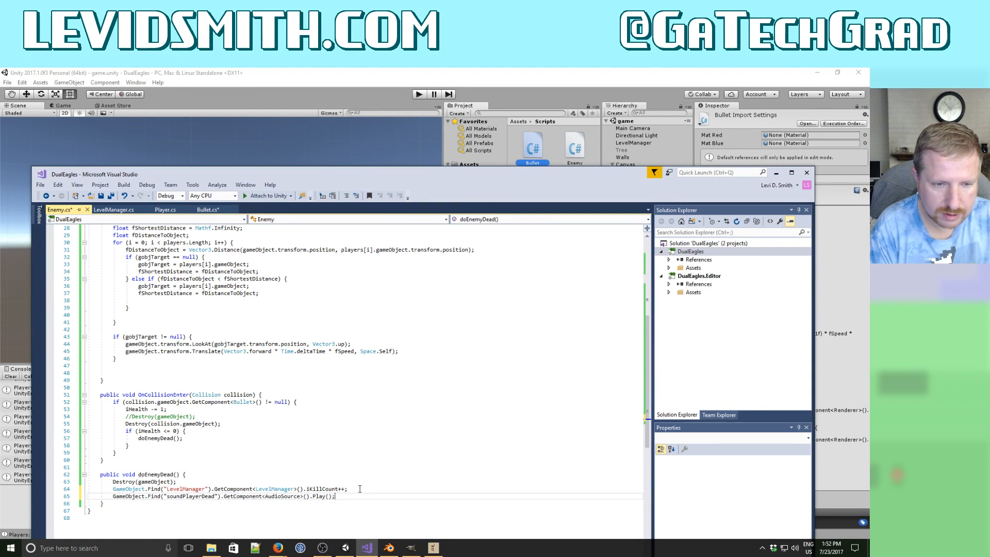
key("shift+Home")
key("ctrl+x")
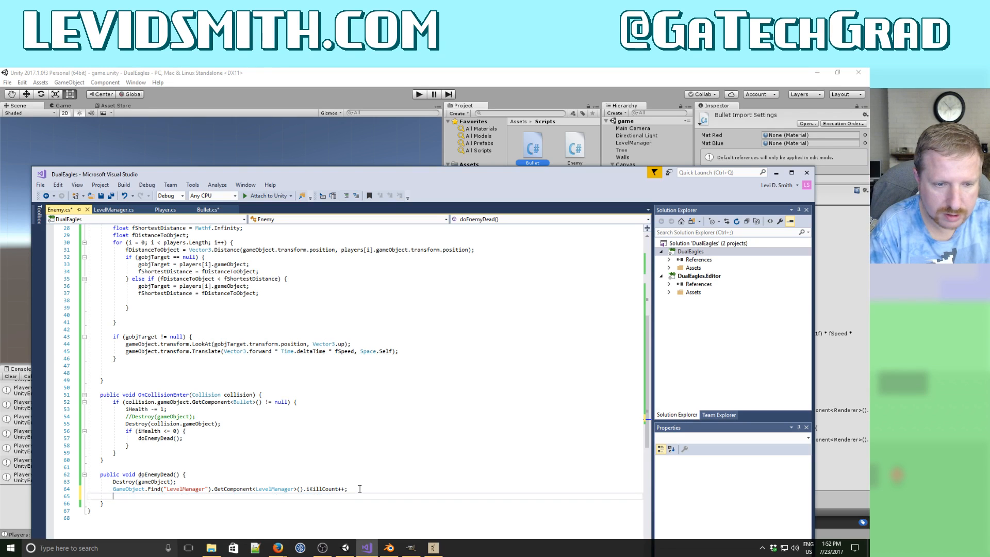
key("Up")
key("Up")
key("Up")
key("End")
key("Return")
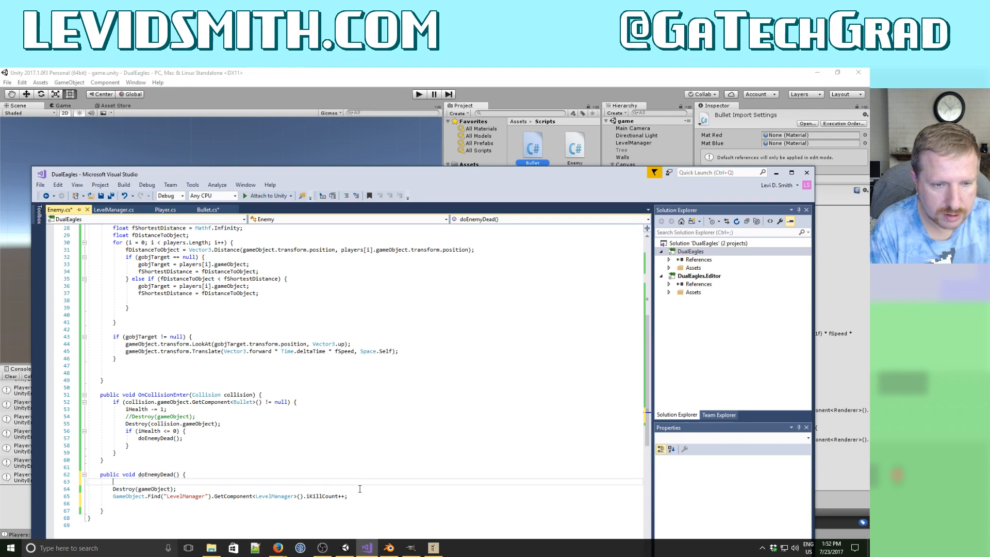
key("ctrl+v")
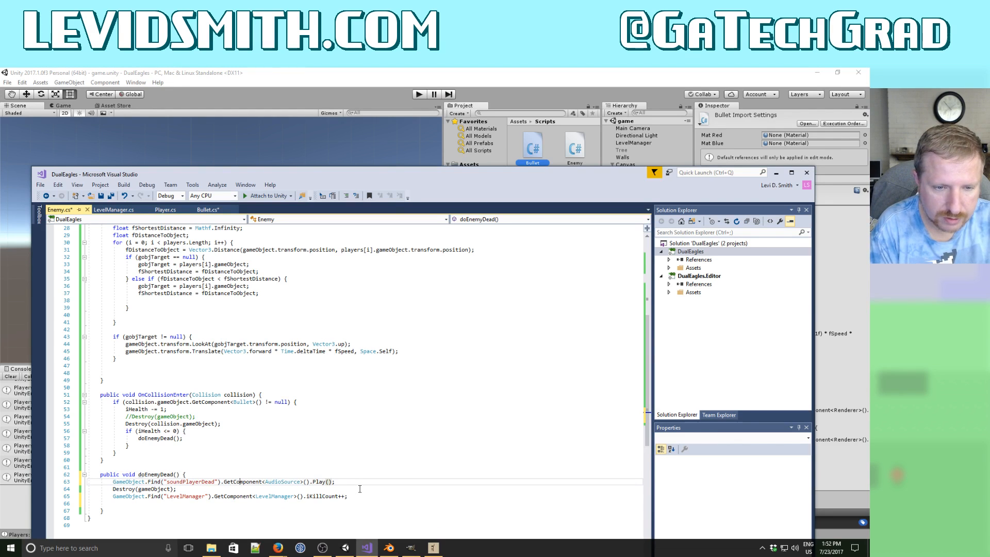
Change the object name in doEnemyDead's sound line to soundEnemyDead.
key("BackSpace")
key("BackSpace")
key("BackSpace")
key("BackSpace")
key("BackSpace")
key("BackSpace")
type("Enem")
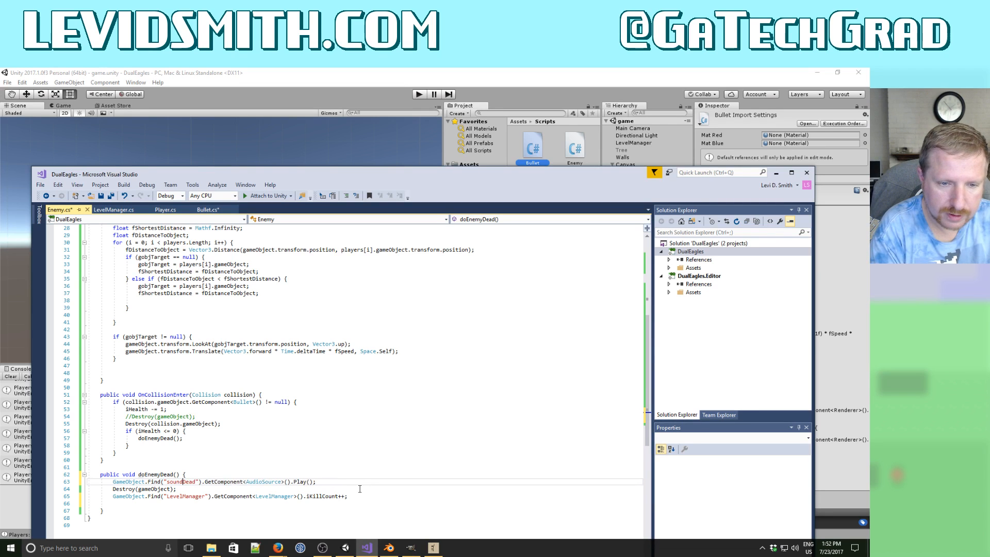
type("y")
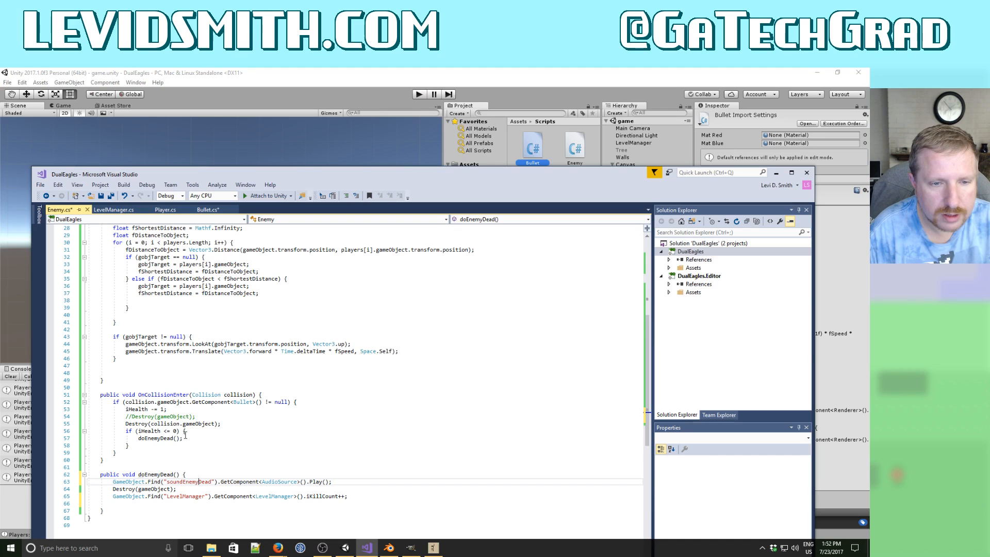
Add an else branch to the iHealth <= 0 check in OnCollisionEnter, containing the copied soundPlayerDead play line.
left_click(152, 447)
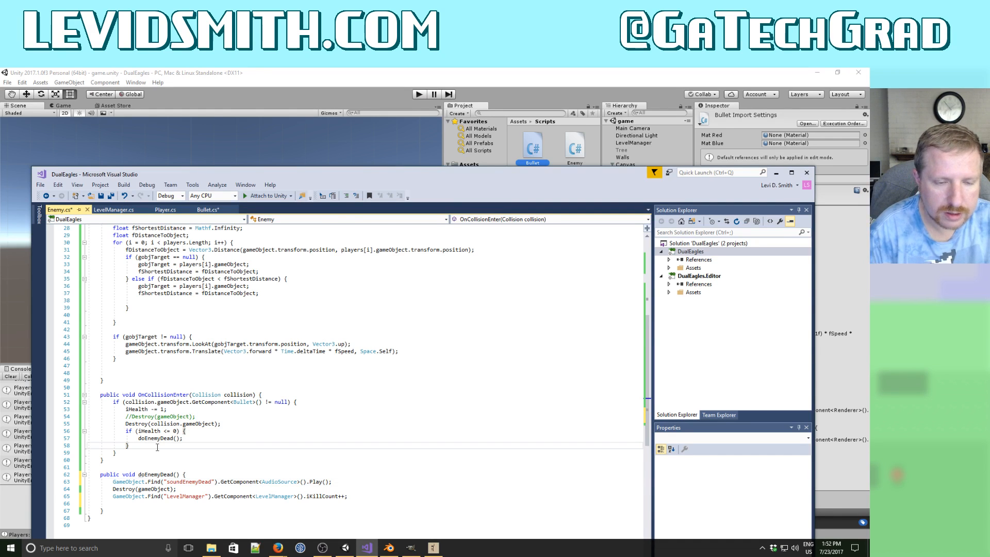
type("else {")
key("Return")
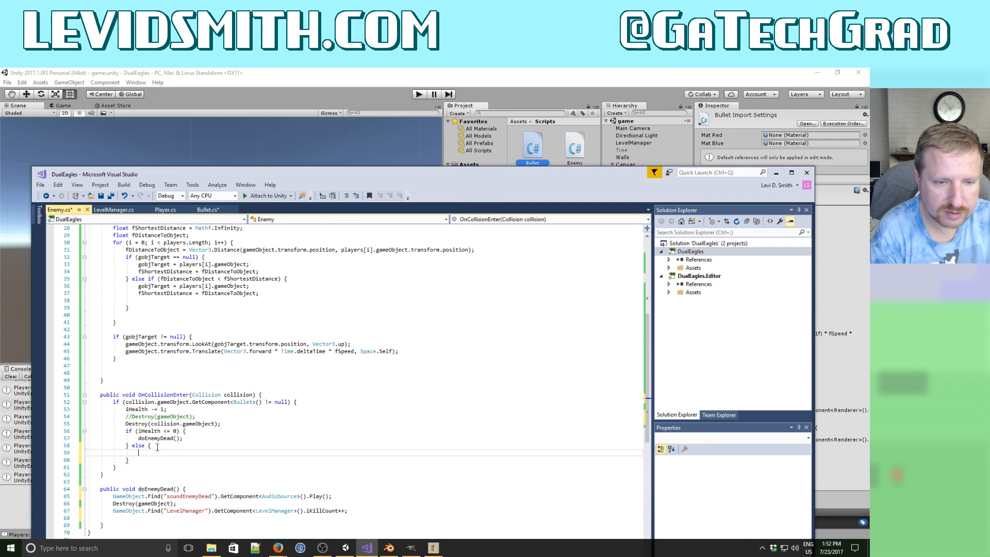
key("ctrl+v")
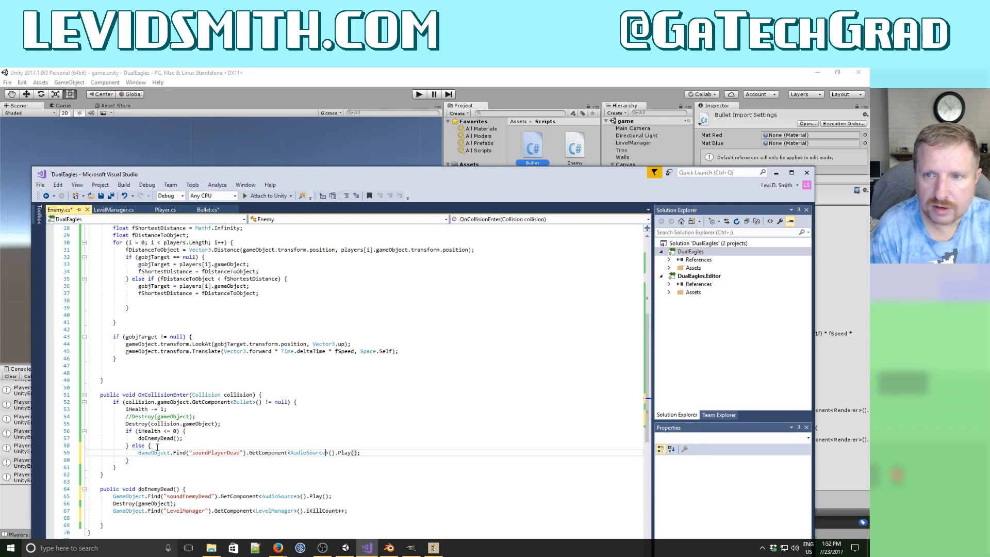
mouse_move(515, 177)
left_mouse_down()
mouse_move(513, 347)
mouse_move(514, 168)
left_mouse_up()
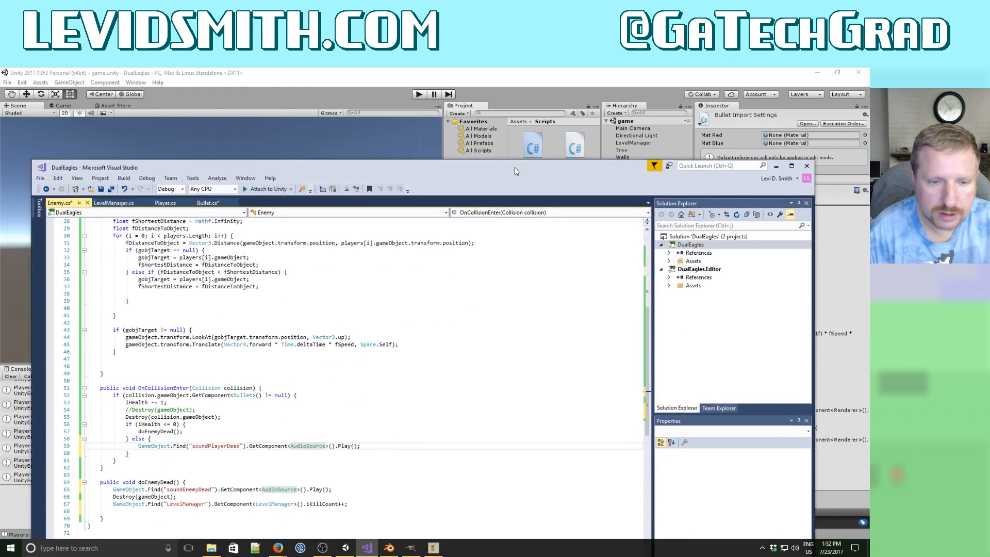
Change the object name in the else branch's sound line to soundEnemyHit and save the scripts.
key("Left")
key("Left")
key("Left")
key("Left")
key("Left")
key("Left")
key("Left")
key("Left")
key("Left")
key("Left")
key("Left")
key("Left")
key("Left")
key("Left")
key("Left")
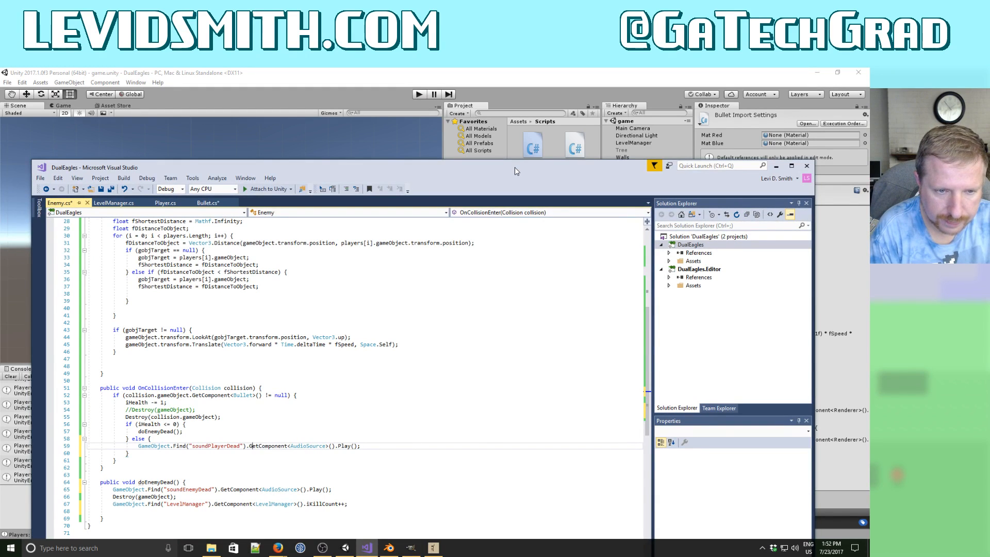
key("BackSpace")
key("BackSpace")
key("BackSpace")
key("BackSpace")
key("BackSpace")
key("BackSpace")
key("BackSpace")
key("BackSpace")
key("BackSpace")
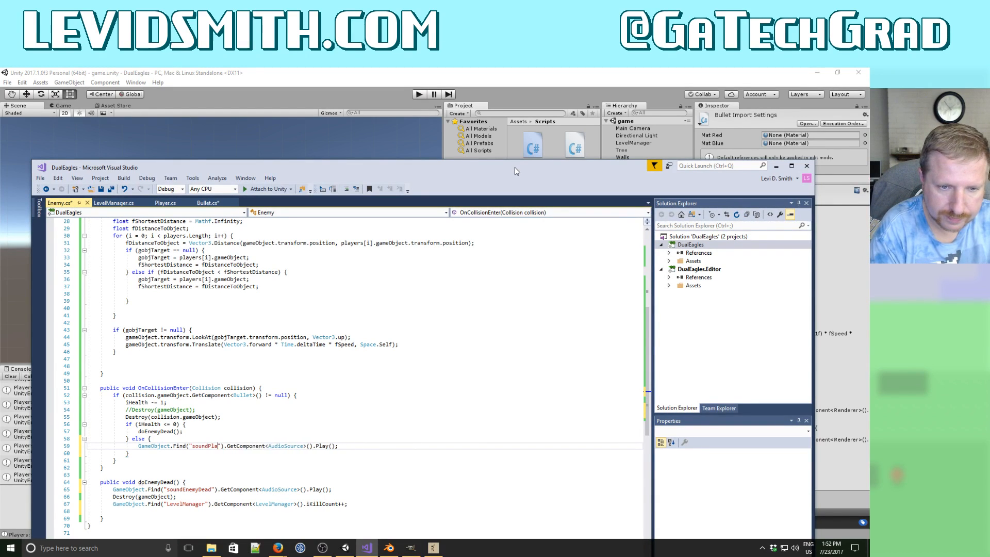
type("EnemyHit")
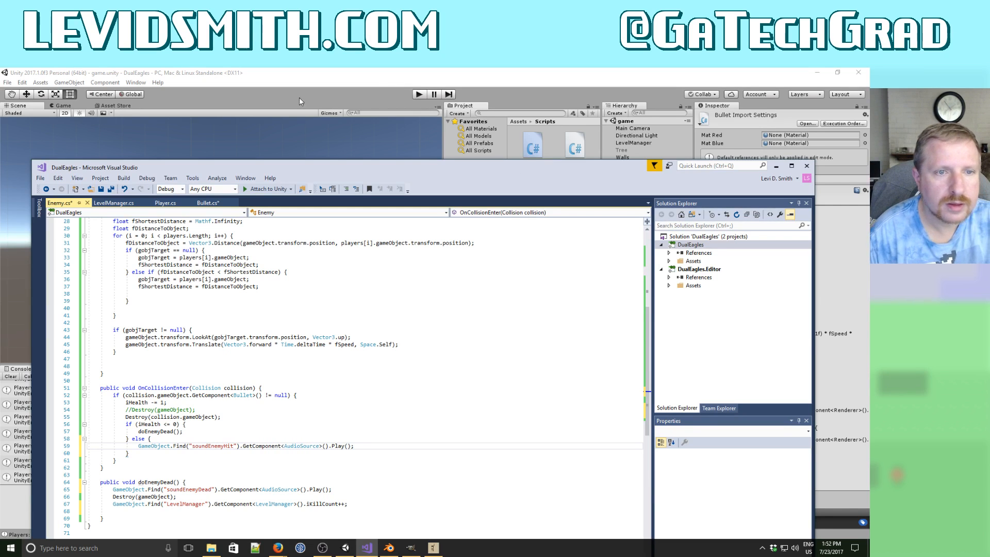
key("ctrl+s")
Switch to Unity, play-test the game with the bullet and enemy sounds, and stop the game.
left_click(339, 74)
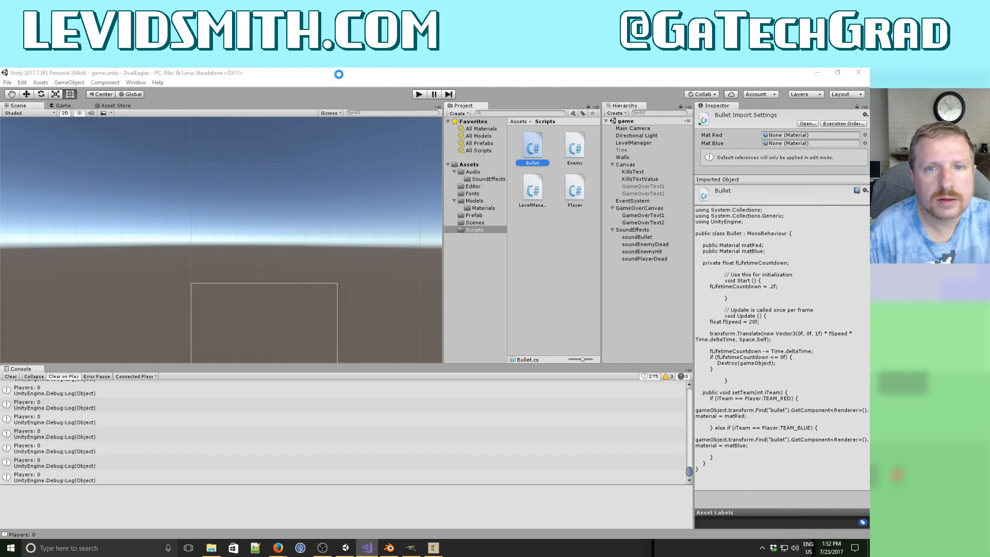
left_click(418, 95)
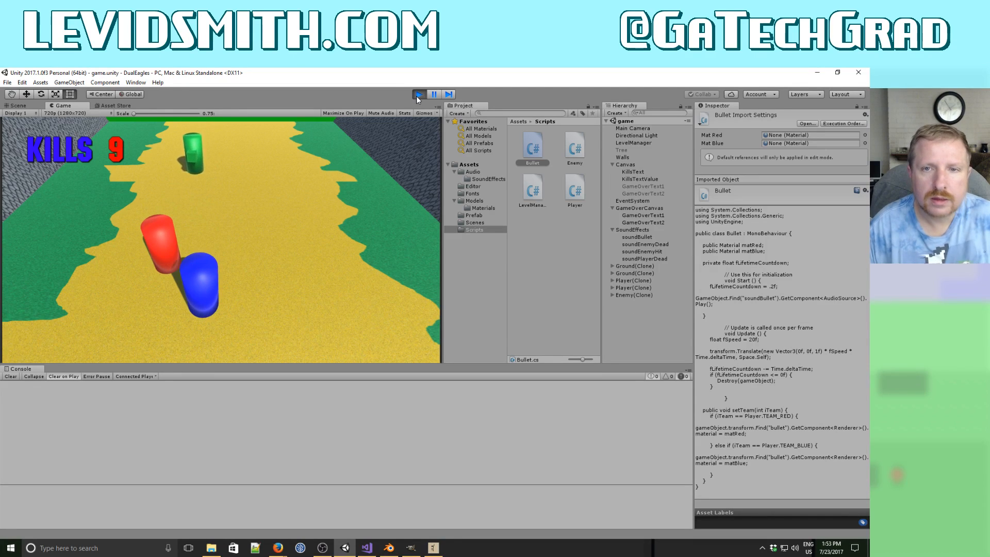
left_click(418, 95)
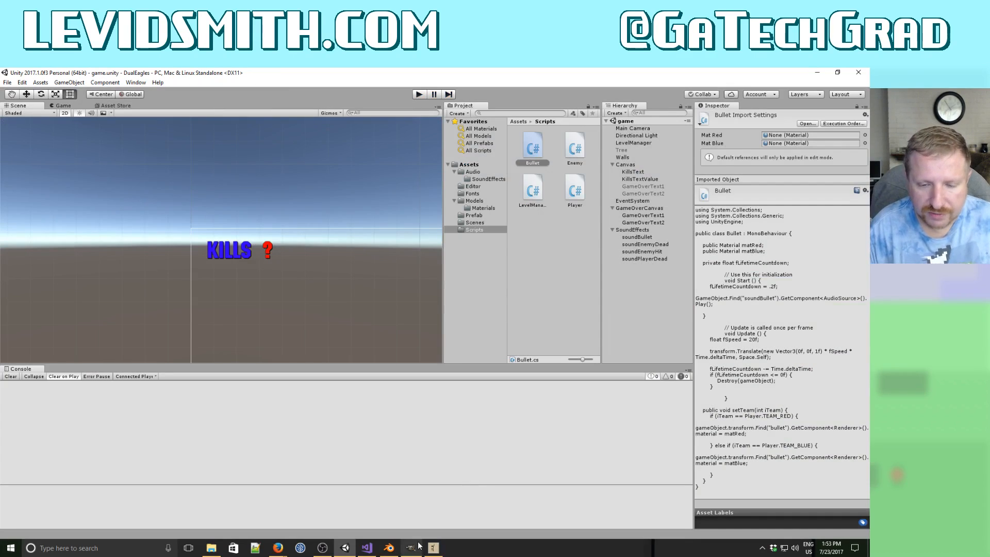
Switch to Visual Studio and declare const float BULLET_COOLDOWN = 0.2f below the TEAM_BLUE constant in Player.cs.
left_click(366, 547)
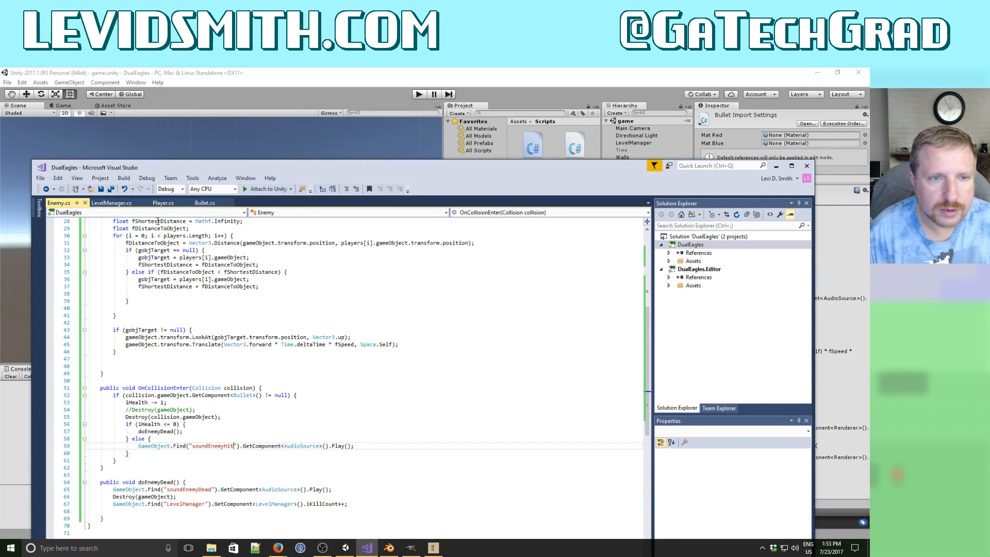
left_click(163, 203)
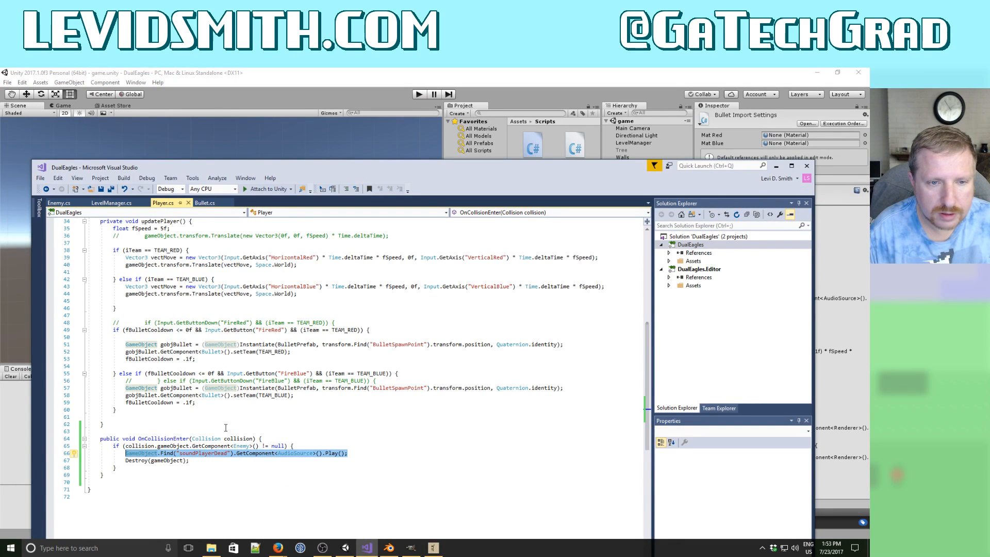
left_click(189, 360)
scroll(227, 356, "up", 11)
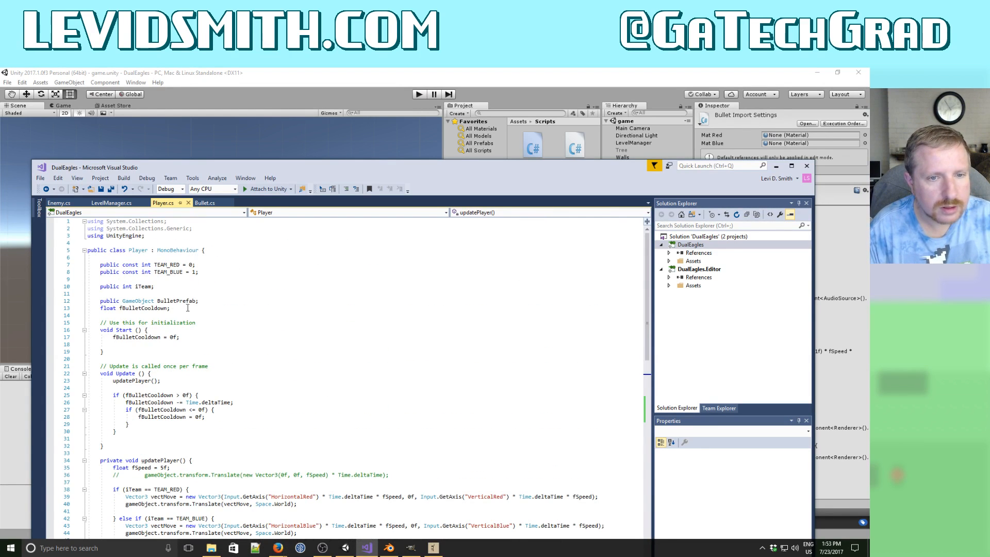
key("Up")
key("Up")
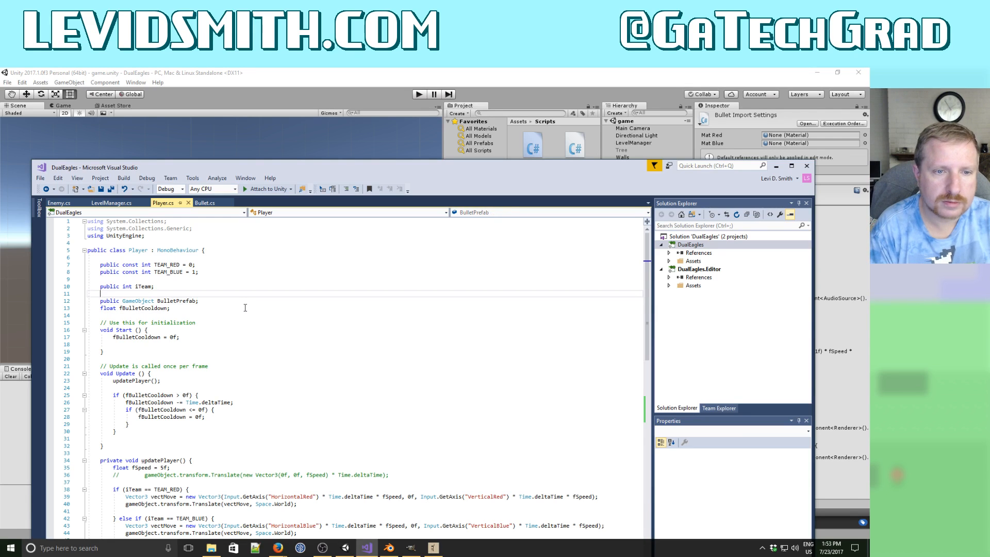
key("Return")
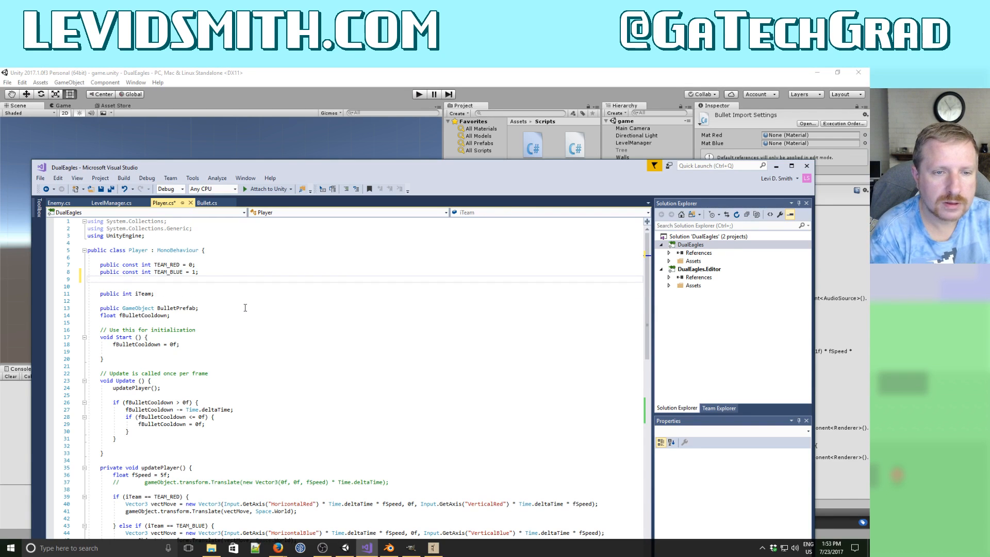
type("const flaot BULLET_COOLDOWN = 0.2f;")
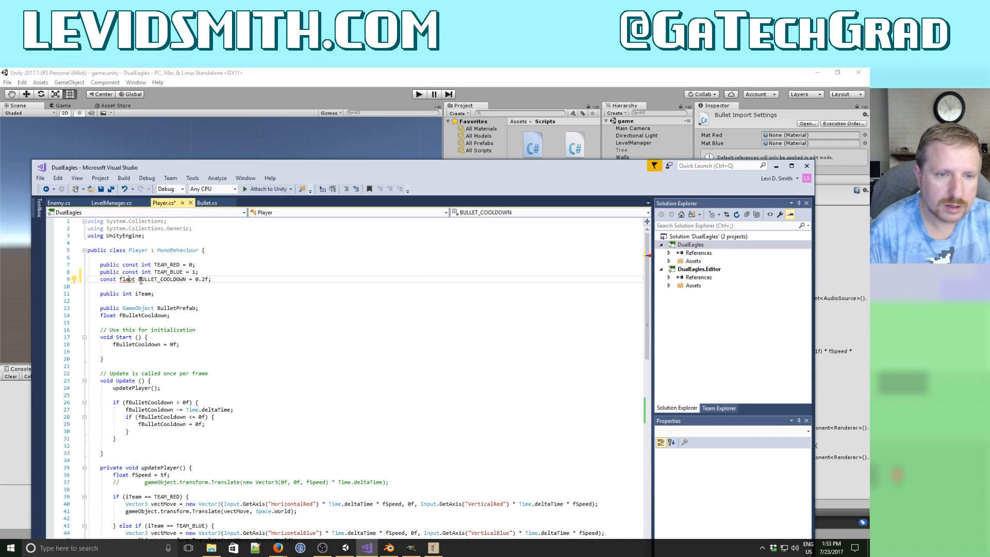
Assign BULLET_COOLDOWN to fBulletCooldown in both the red and blue firing branches of updatePlayer.
key("Page_Down")
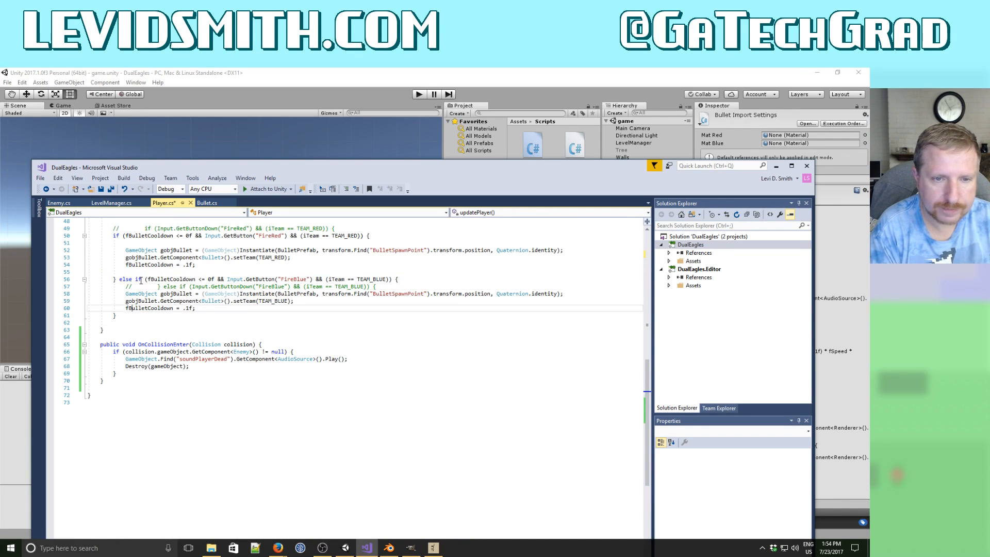
type("BULL")
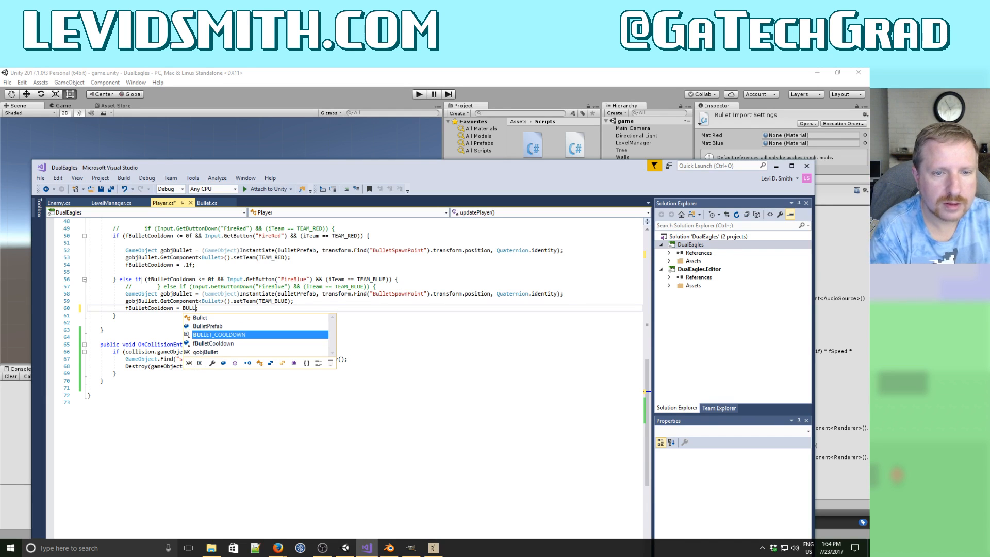
type("ET")
key("Tab")
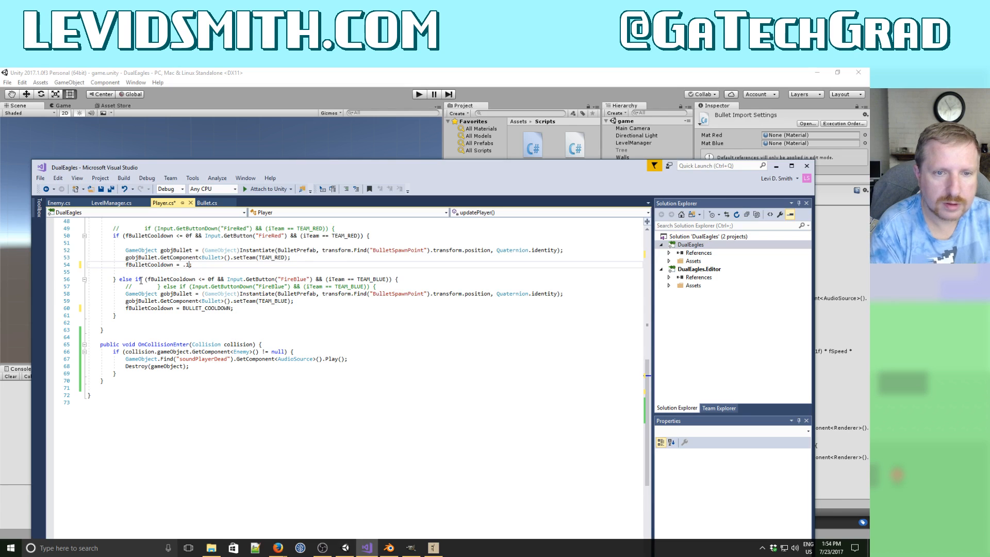
type("Bullet")
key("Tab")
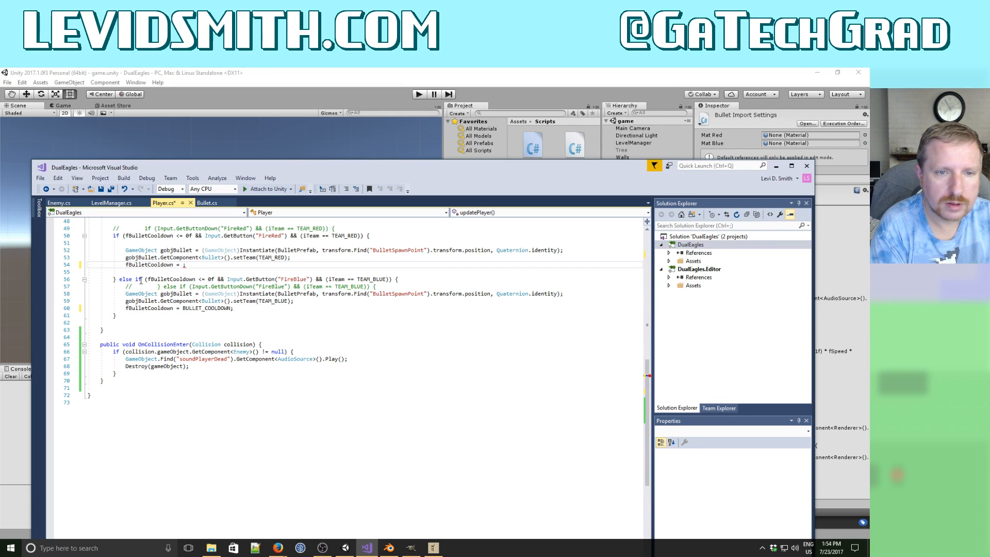
type("Bullet")
key("Tab")
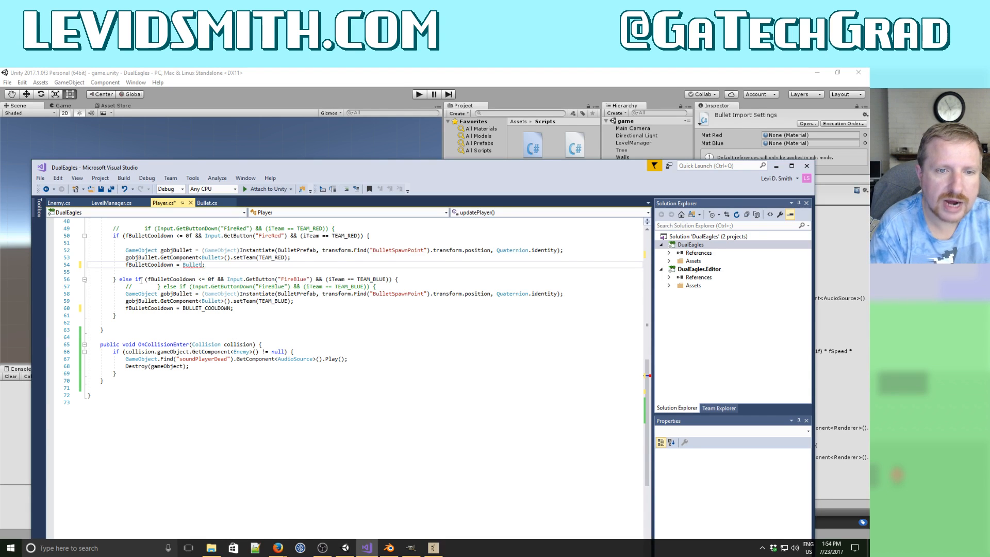
type("BULL")
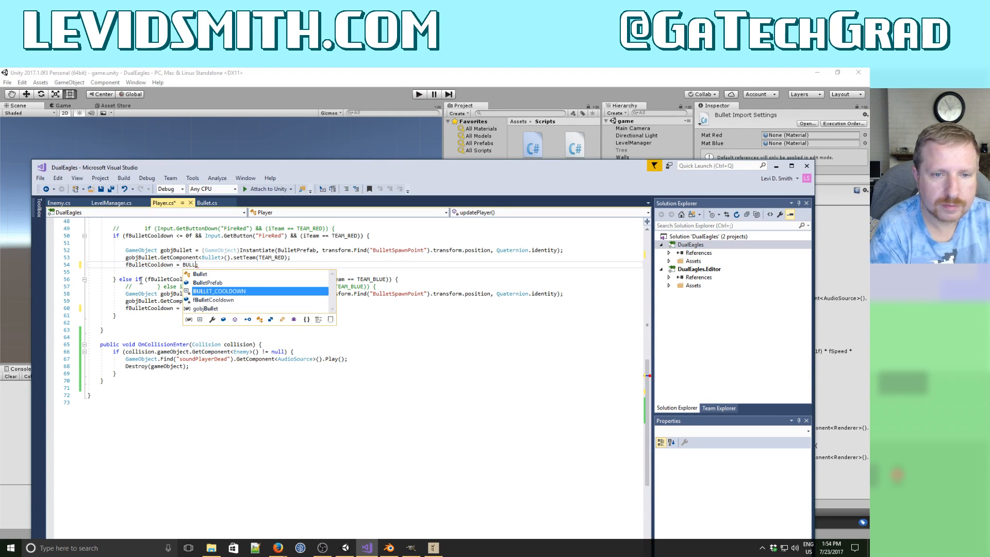
key("Tab")
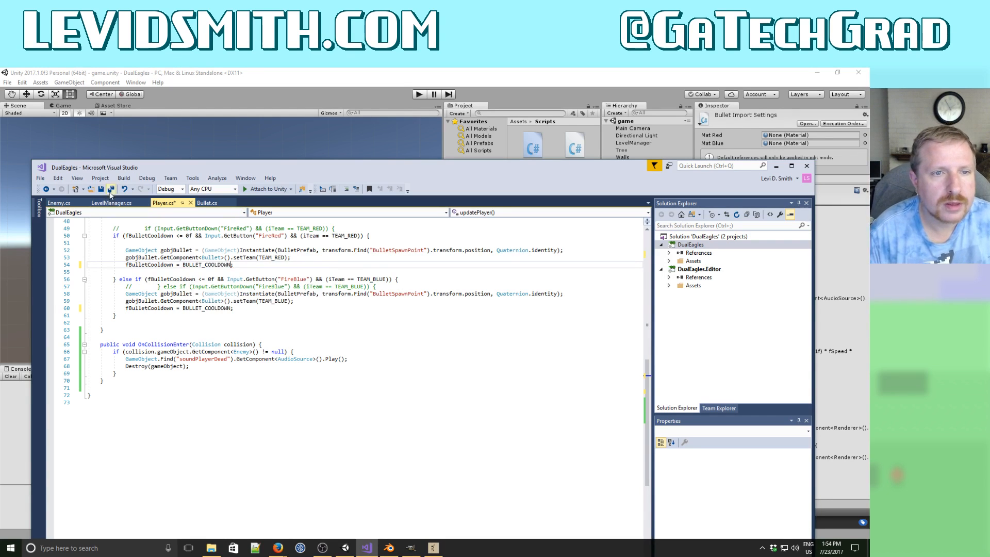
Switch to Unity and play-test the game twice with the new bullet cooldown, stopping it after each run.
left_click(426, 75)
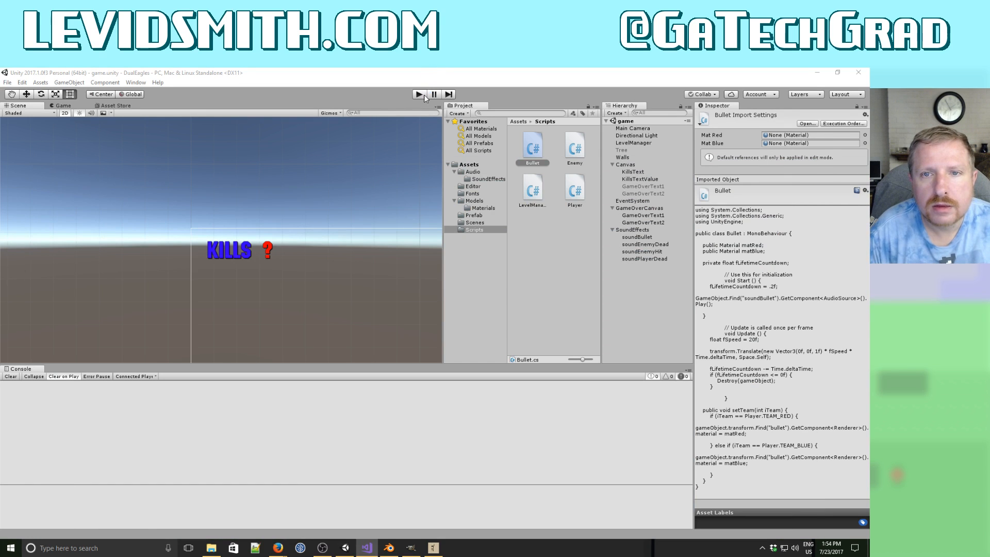
left_click(422, 96)
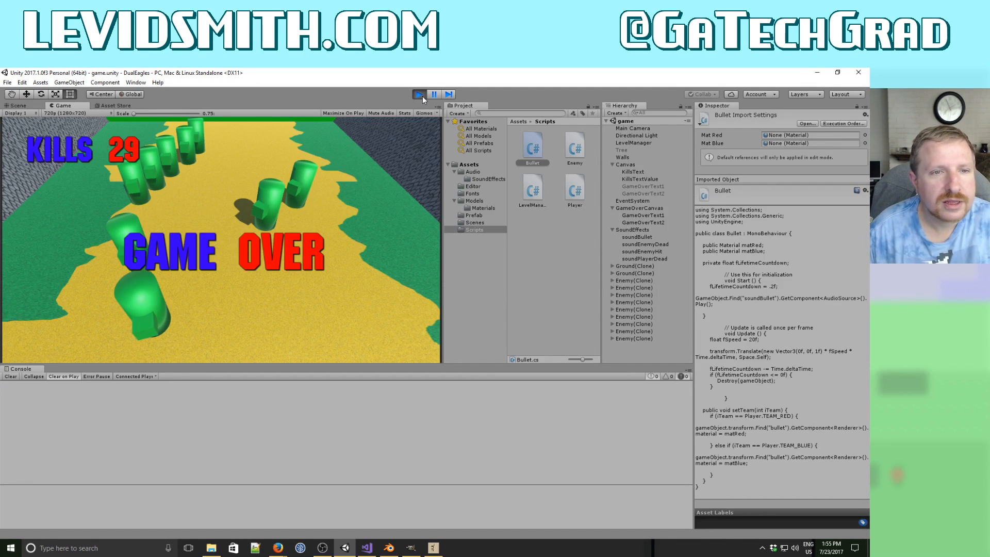
left_click(422, 95)
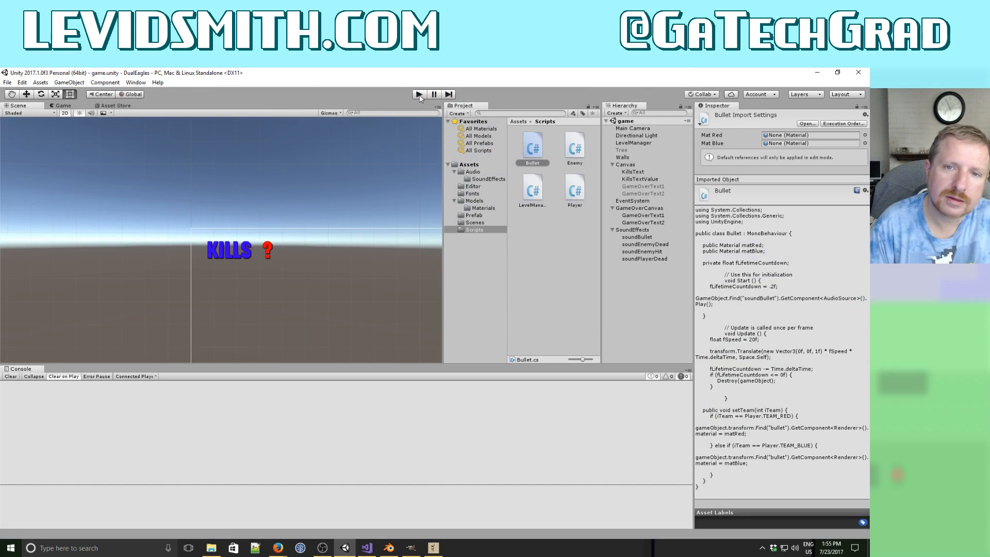
left_click(420, 94)
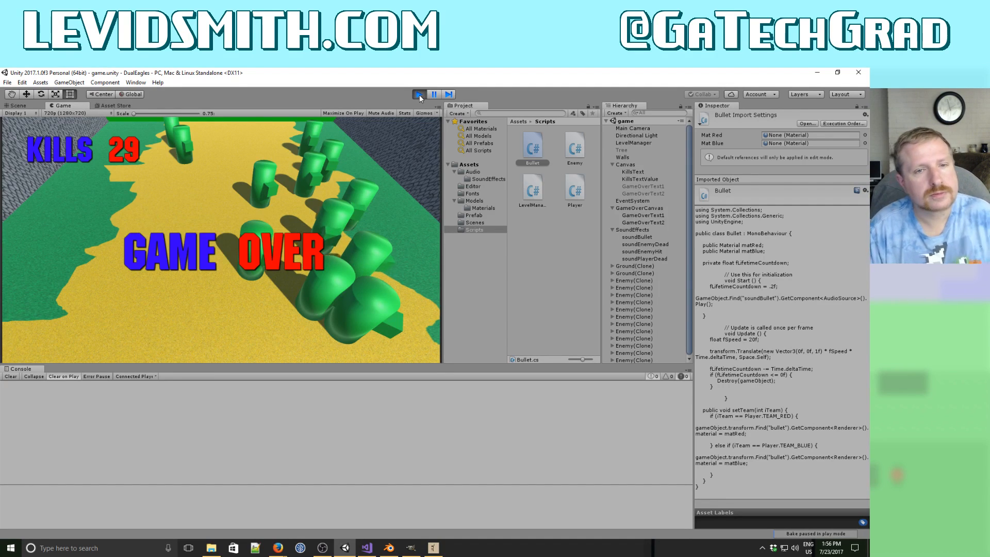
left_click(419, 94)
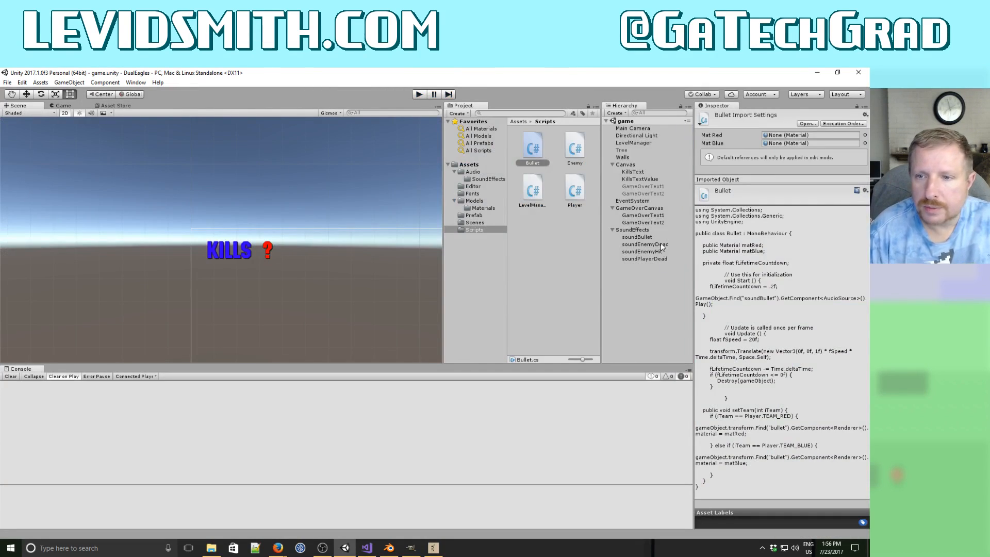
Delete the inactive GameOverText1 and GameOverText2 objects under Canvas.
left_click(641, 184)
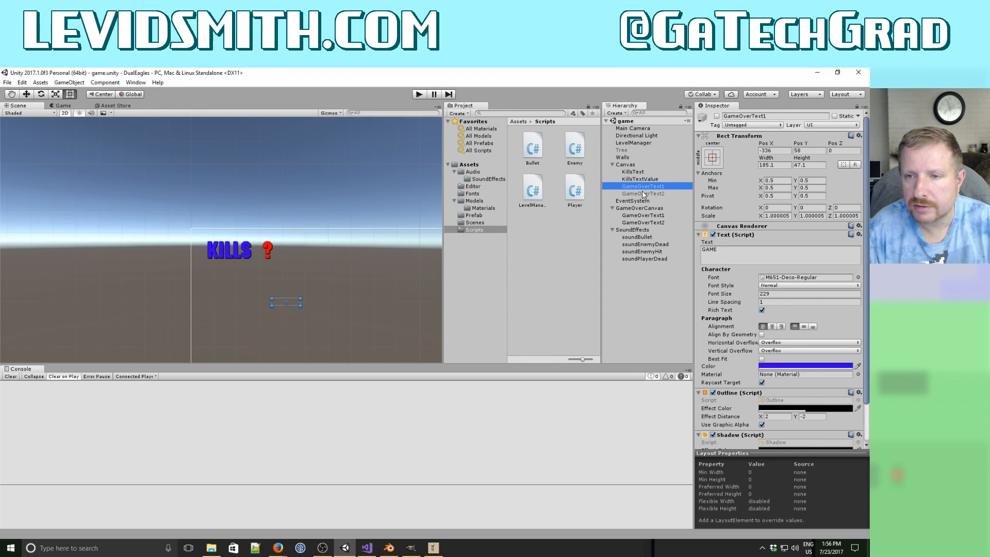
left_click(642, 193, "shift")
key("Delete")
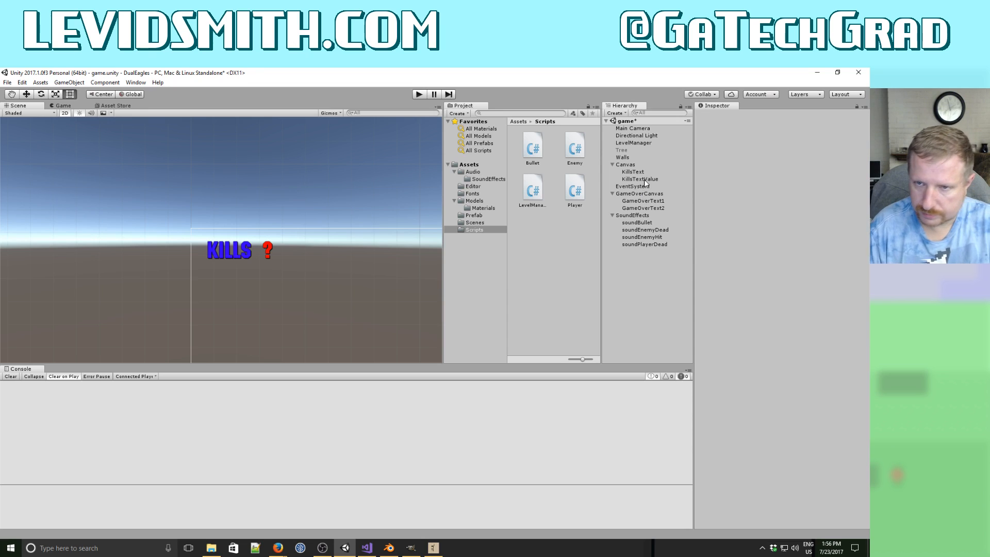
Duplicate the KillsText object and move the copy straight down to the canvas's lower-left corner, at about Y -397.
left_click(640, 172)
right_click(642, 174)
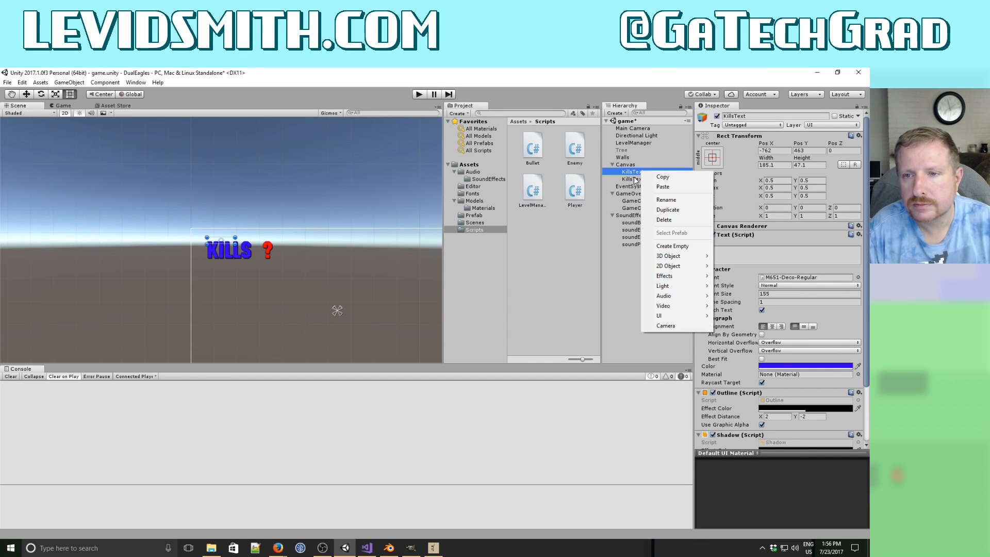
left_click(634, 178, "shift")
left_click(634, 176)
left_click(634, 171)
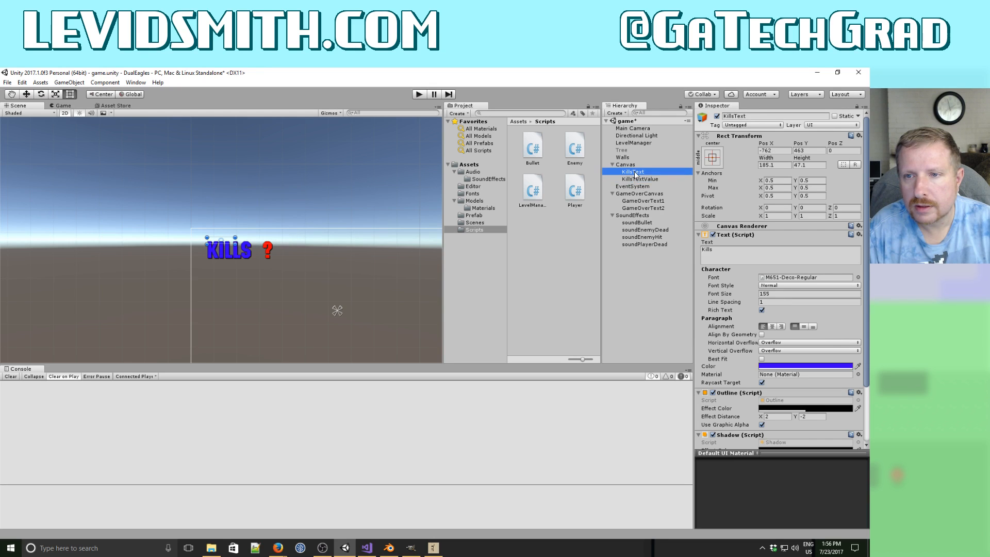
right_click(634, 172)
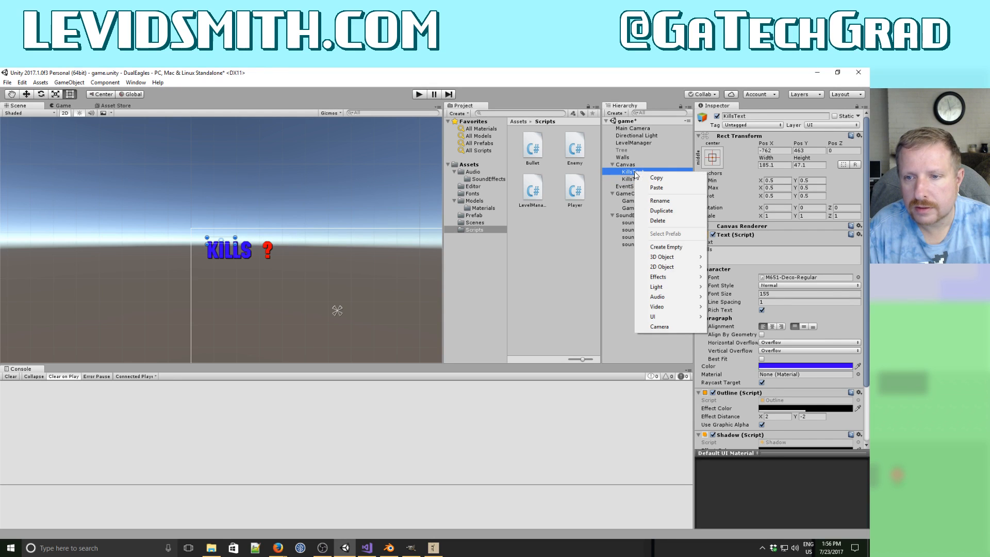
left_click(662, 211)
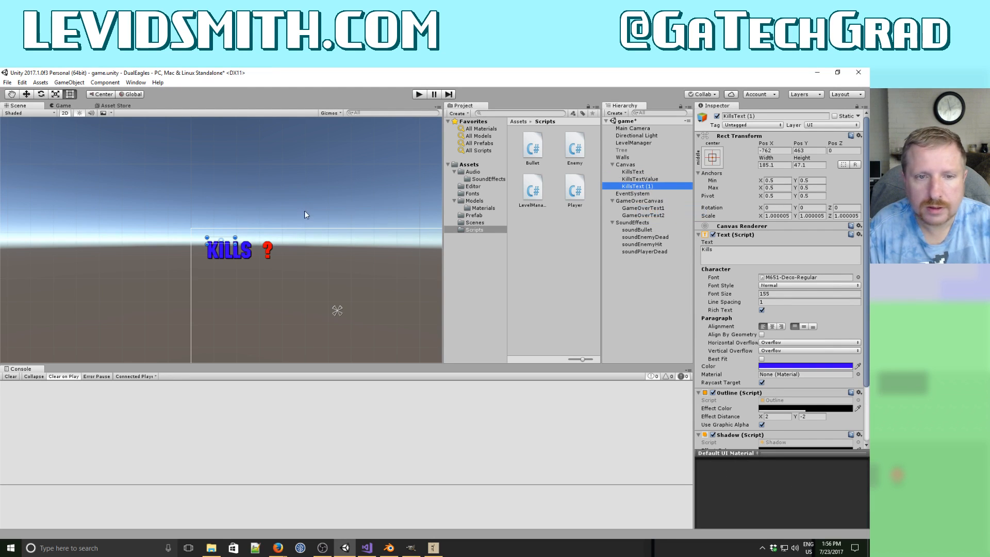
scroll(306, 215, "down", 1)
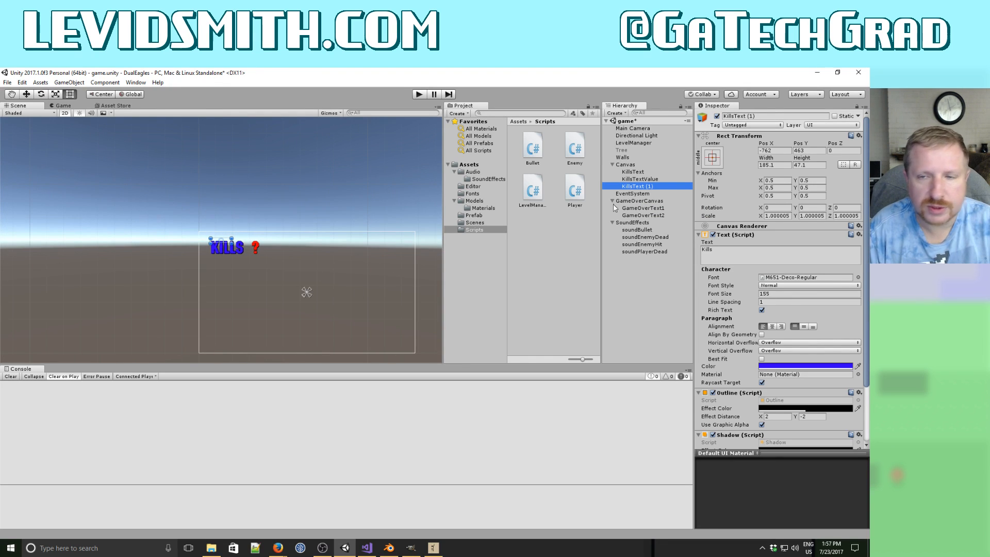
left_click(220, 245)
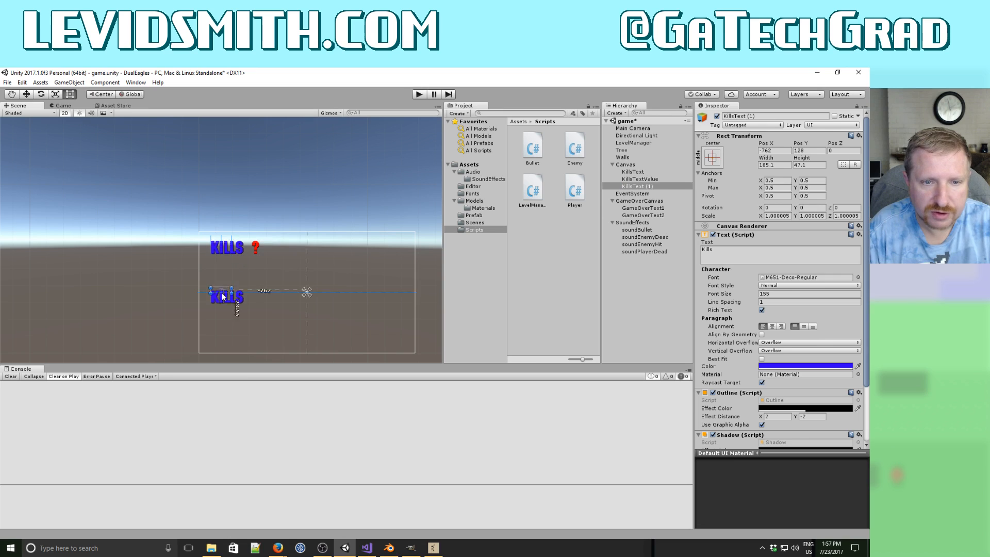
left_click_drag(222, 327, 221, 339)
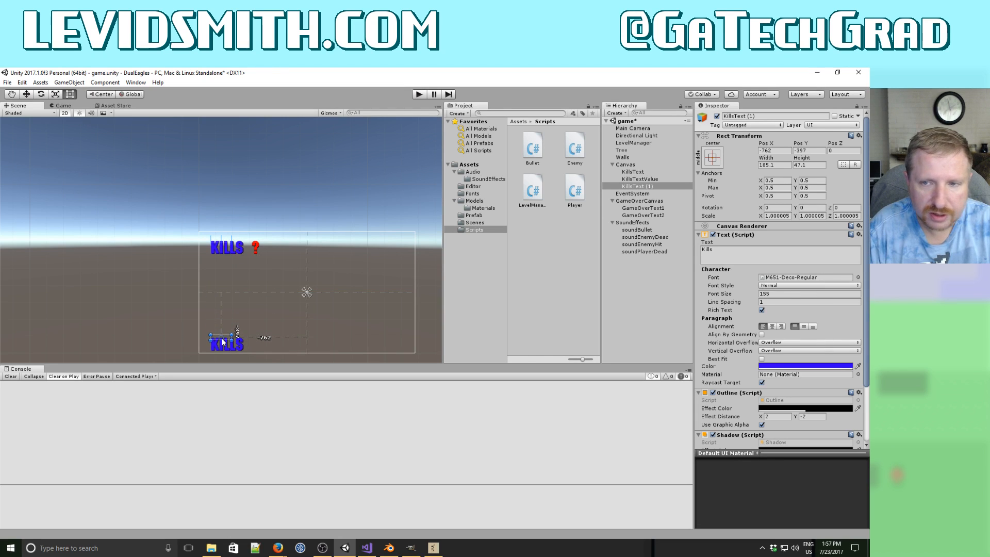
Rename the duplicated kills text object to CopyrightText1.
left_click(645, 186)
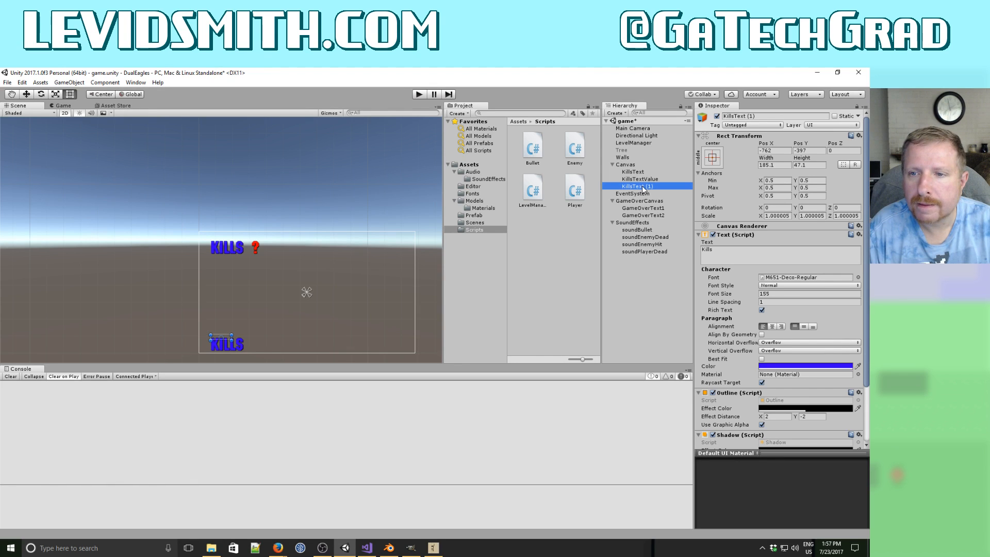
left_click(643, 189)
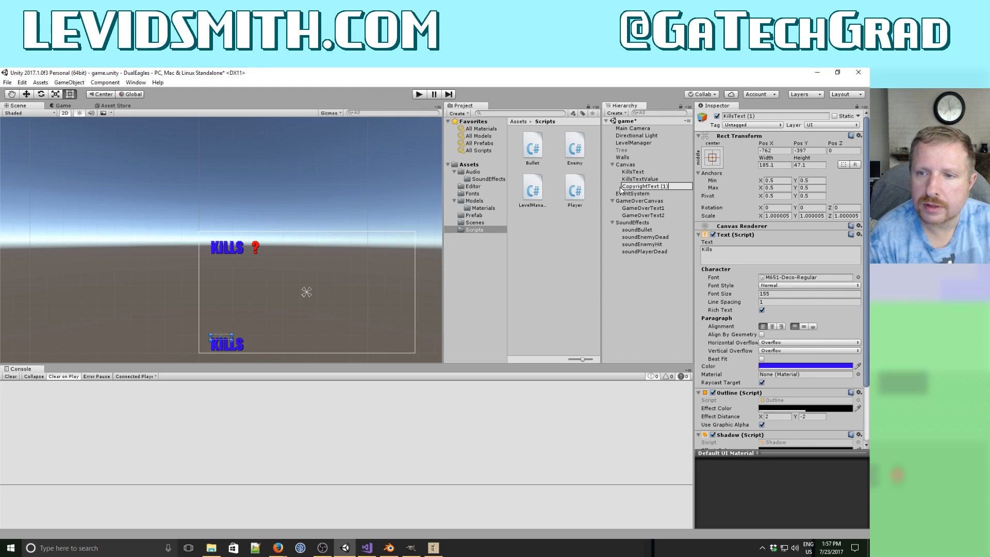
key("Return")
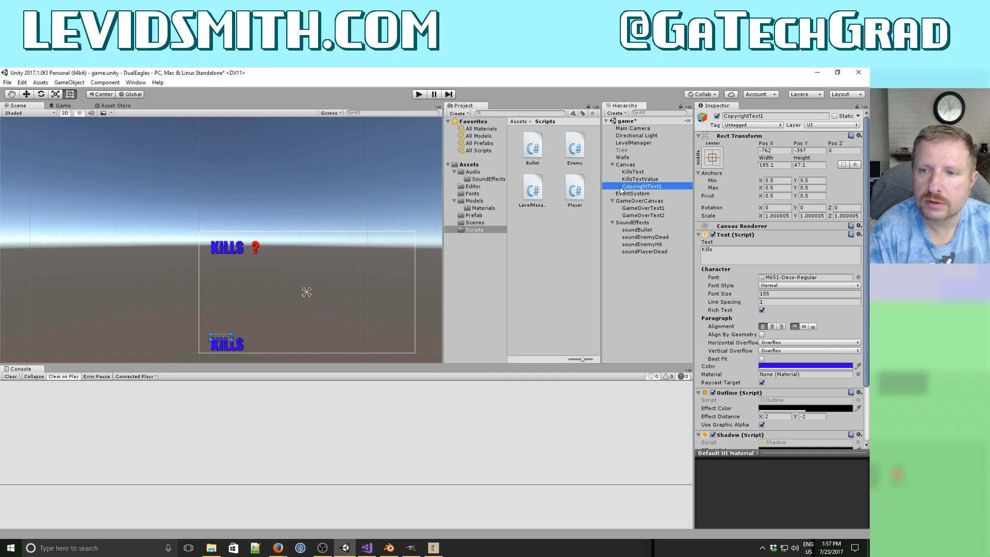
Set CopyrightText1's text to 2017 at font size 66 and lower it to about Y -478.
left_click(722, 254)
type("2017")
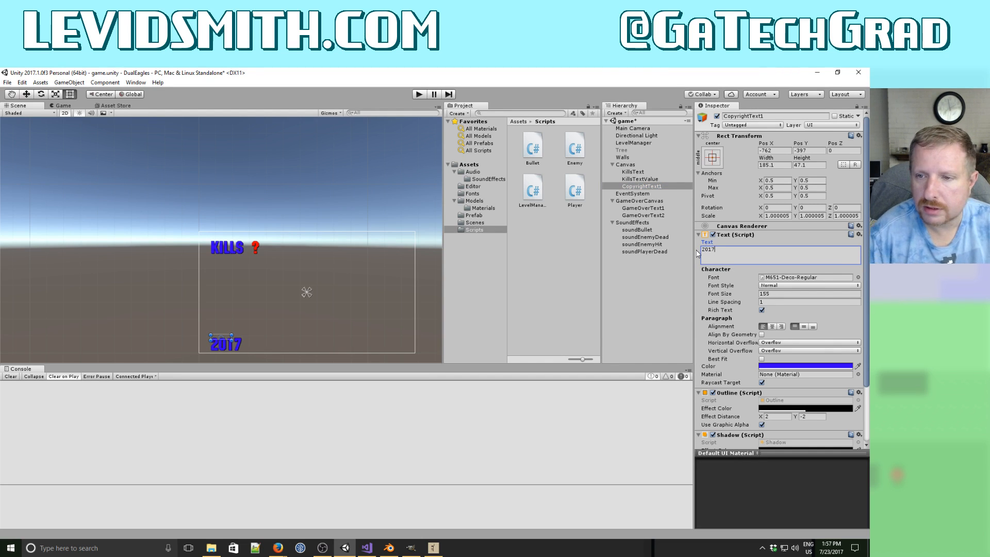
left_click_drag(720, 292, 657, 289)
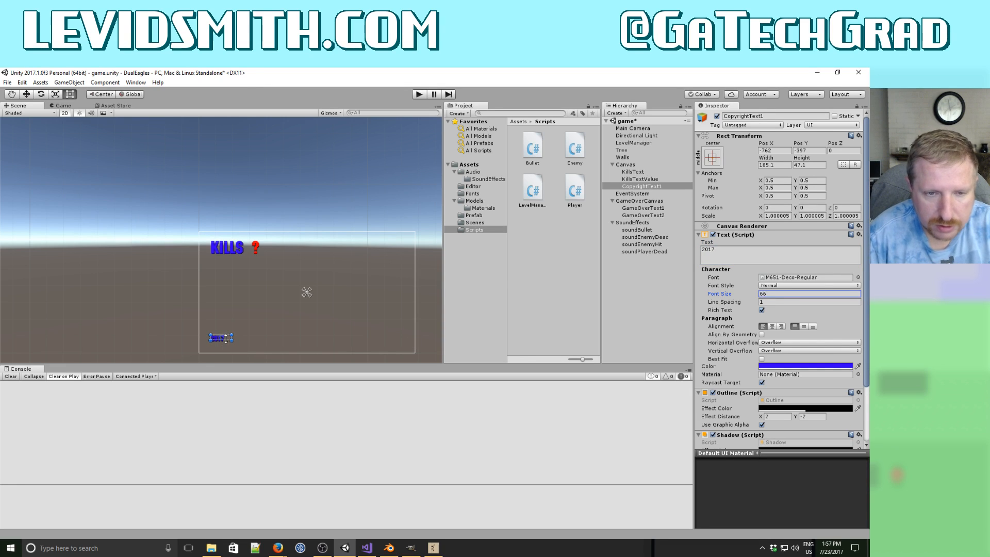
left_click_drag(224, 337, 215, 348)
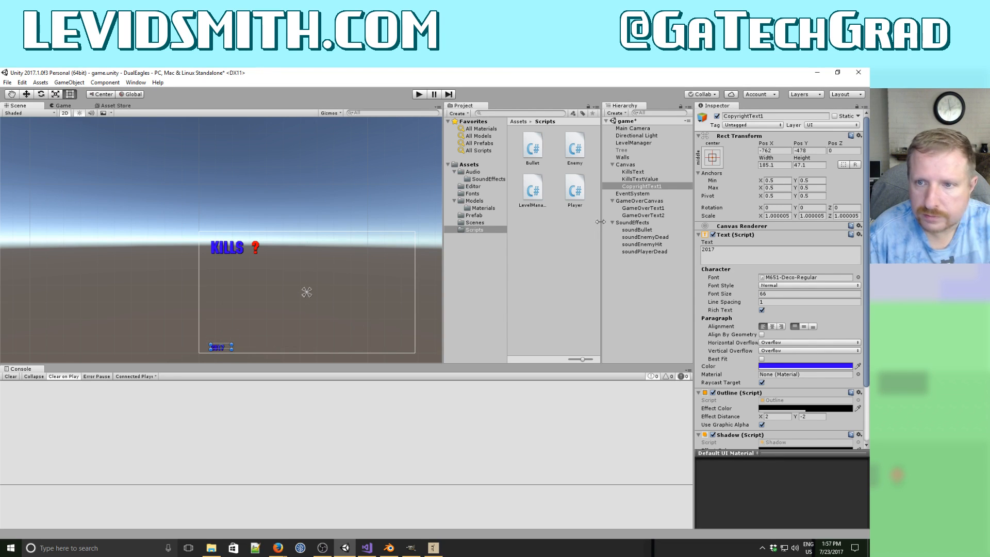
Duplicate the CopyrightText1 object under Canvas.
right_click(641, 187)
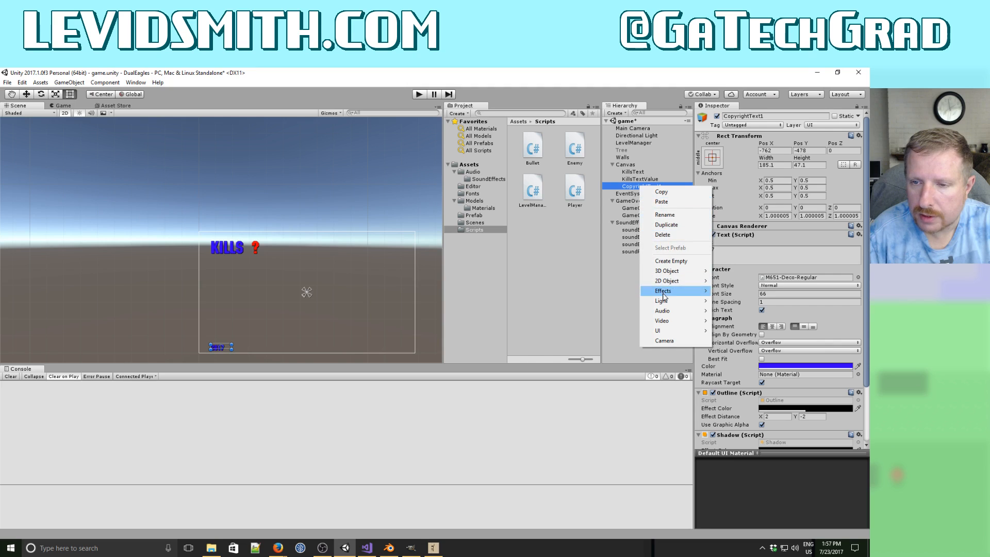
left_click(666, 225)
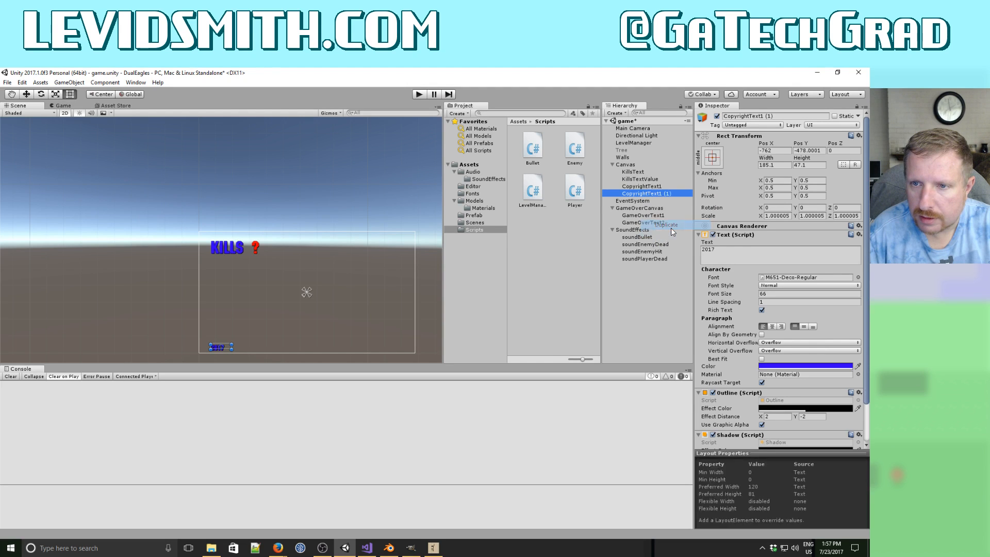
Rename the duplicated CopyrightText1 object to CopyrightText2.
left_click(666, 194)
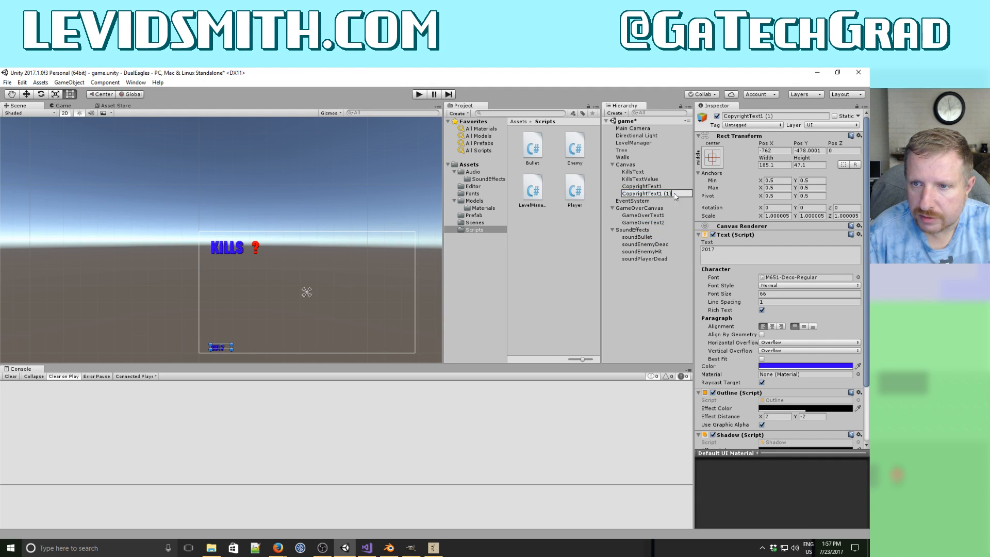
key("BackSpace")
key("BackSpace")
key("BackSpace")
key("BackSpace")
key("BackSpace")
type("2")
key("Return")
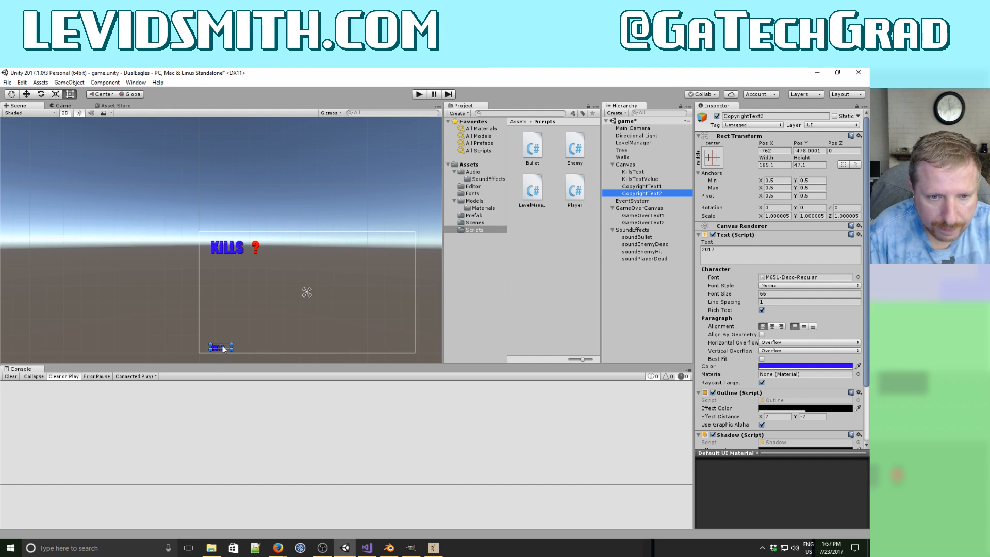
Move CopyrightText2 right to sit beside the 2017 text, at about X -614.
left_click_drag(776, 144, 786, 145)
left_click_drag(297, 153, 722, 219)
left_click_drag(362, 260, 837, 283)
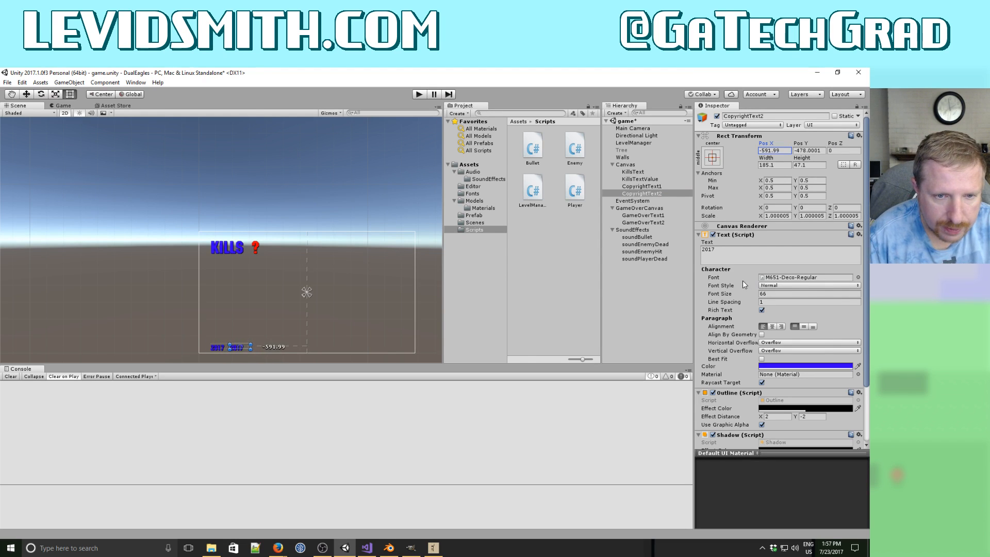
left_click_drag(428, 293, 425, 293)
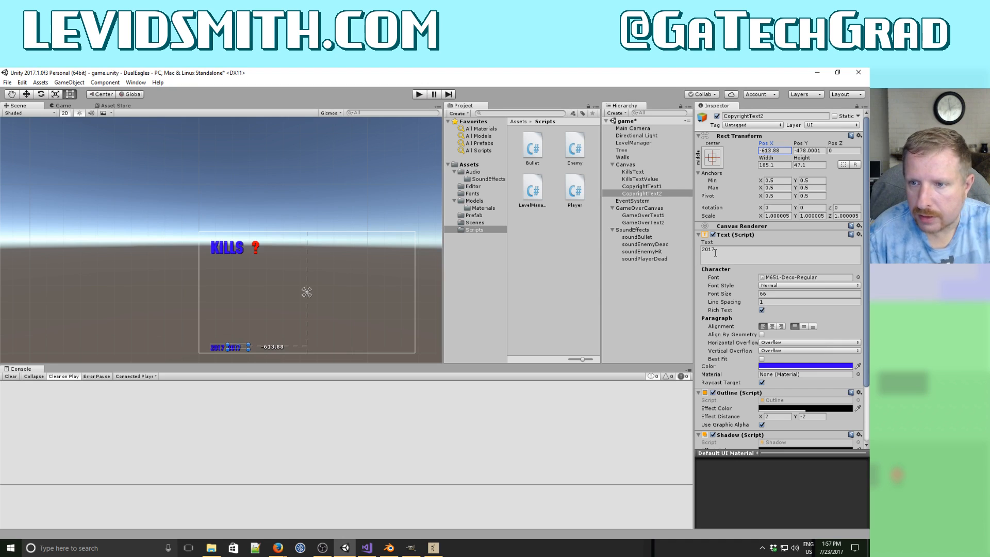
Replace CopyrightText2's text with the copyright holder's full name.
left_click(703, 250)
type("L")
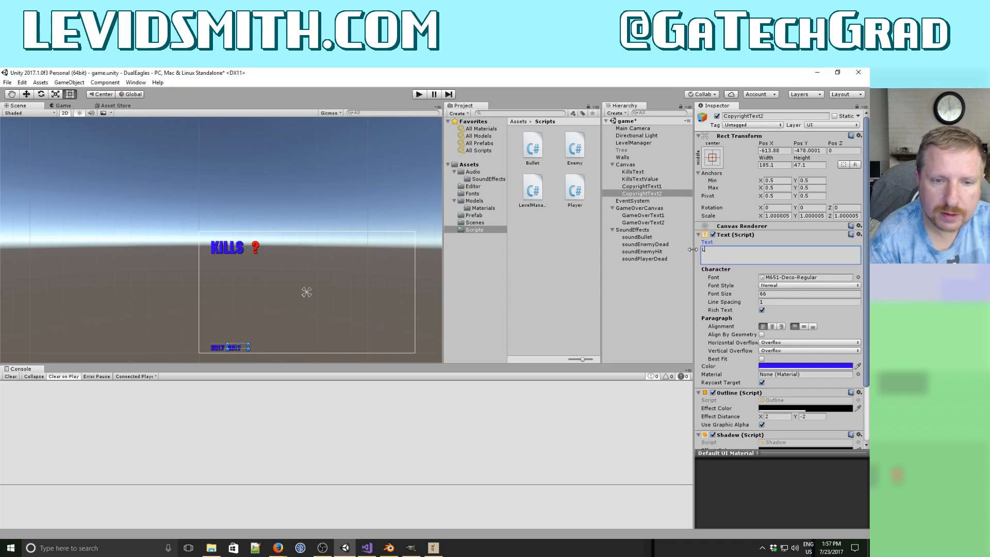
type("evi D. Sm")
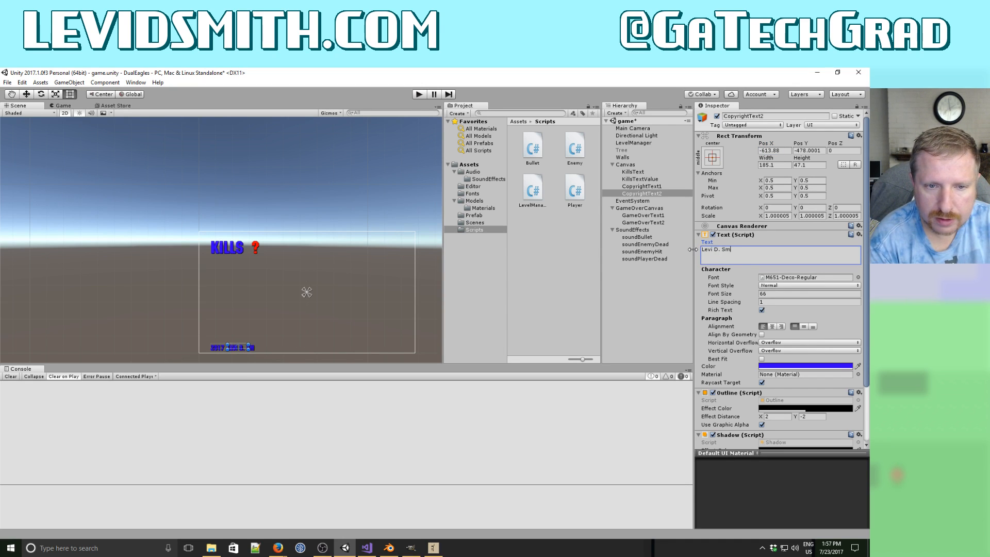
type("ith")
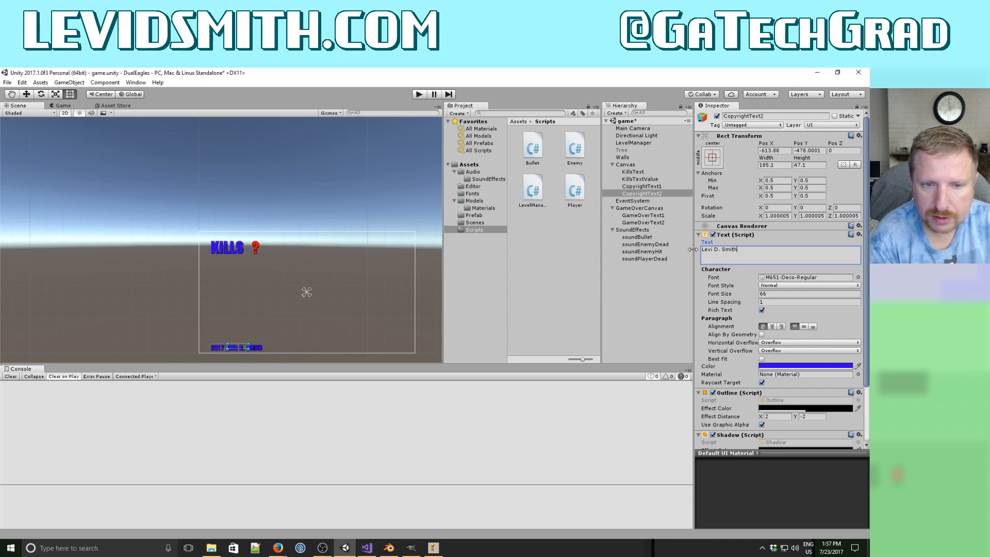
Change CopyrightText2's text color to pure red, hex FF0000FF.
left_click(825, 366)
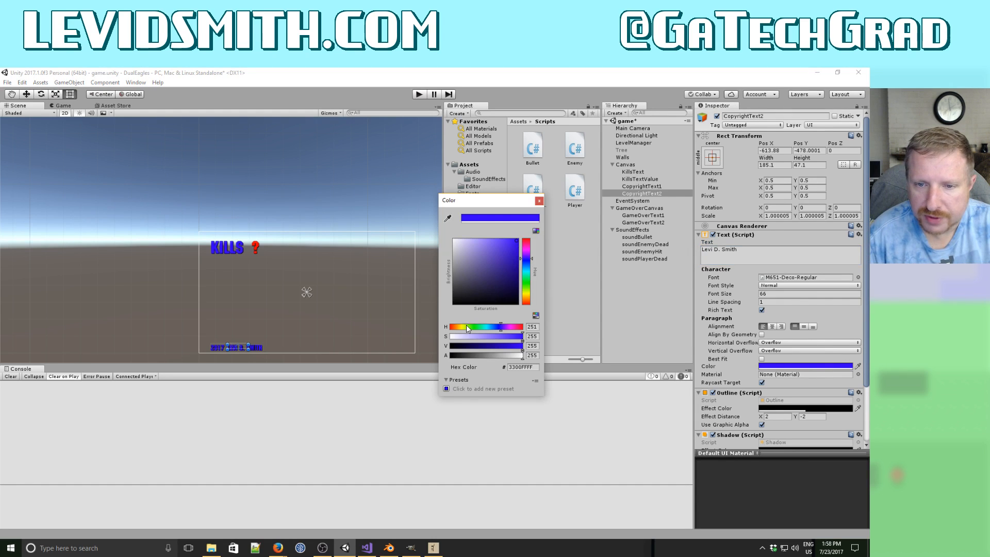
left_click_drag(466, 325, 449, 326)
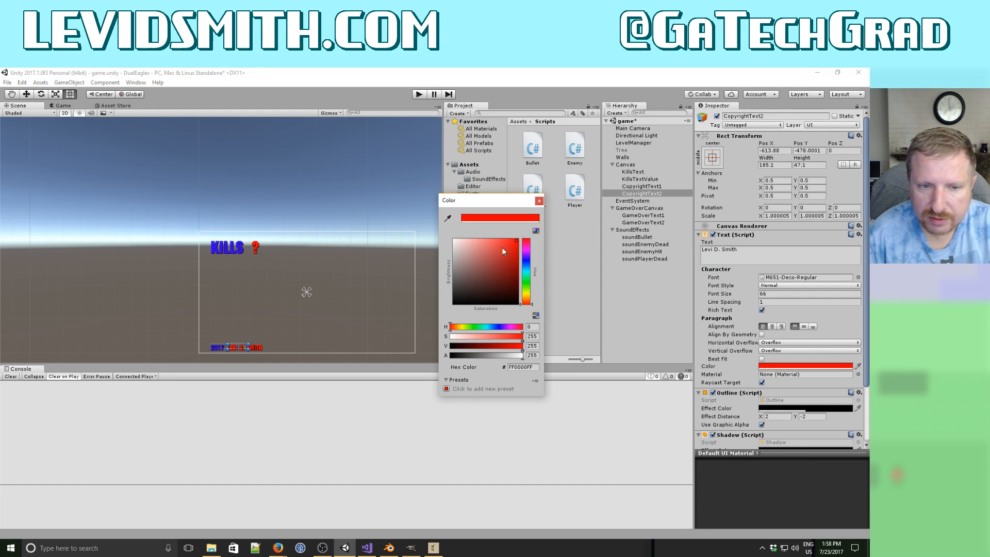
left_click(539, 202)
Play-test the game through to game over to check the copyright text, and stop it.
left_click(418, 95)
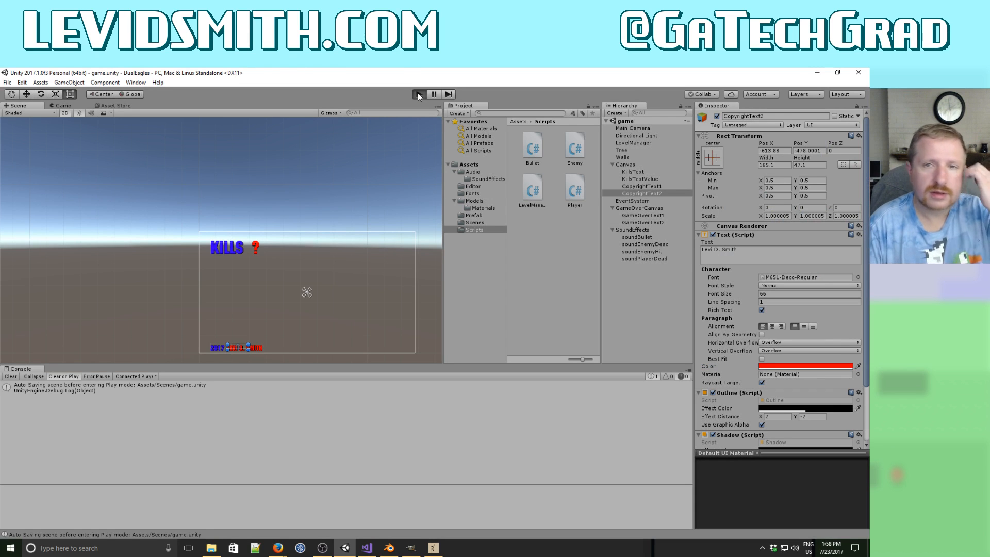
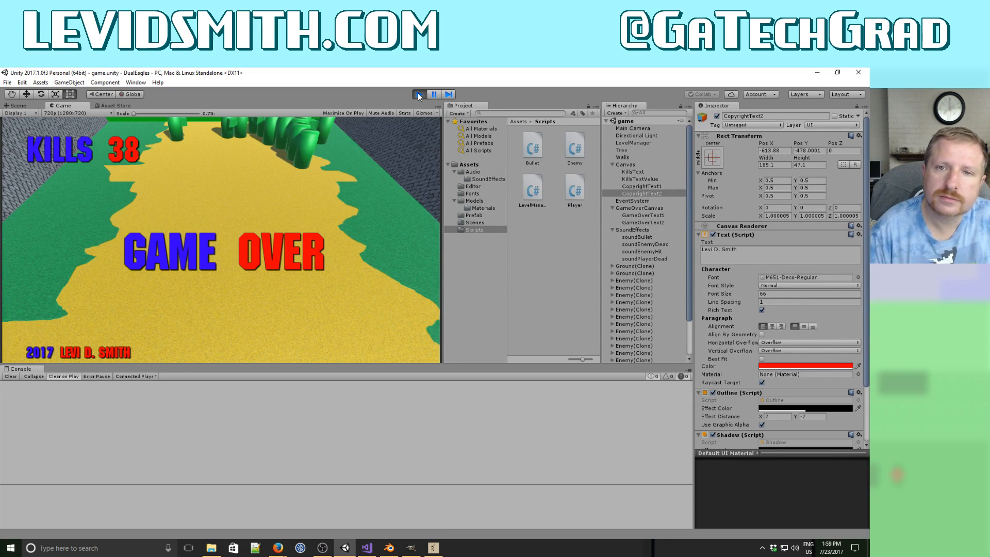
left_click(419, 94)
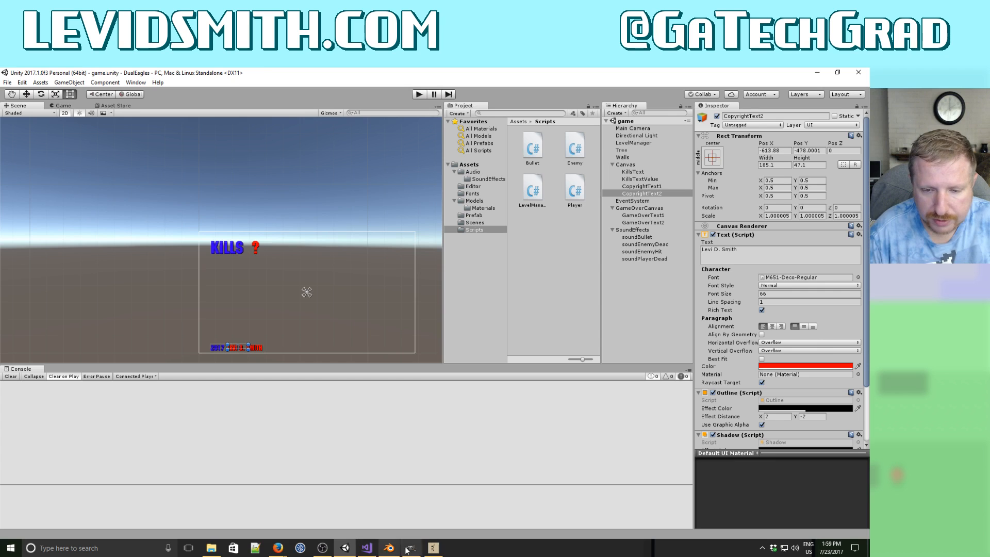
Switch to Blender, save ground.blend, and start a new file from the start-up scene in front view.
left_click(389, 547)
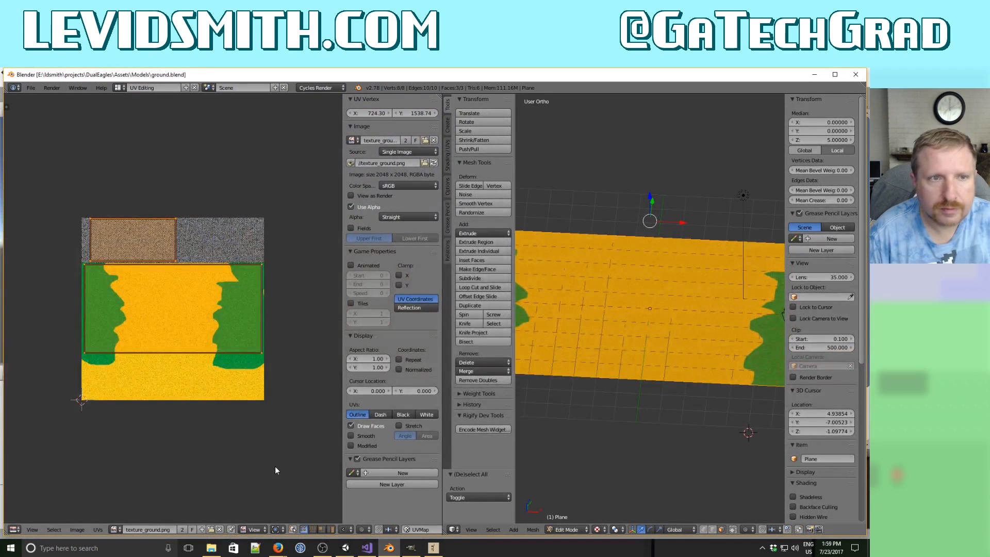
left_click(31, 88)
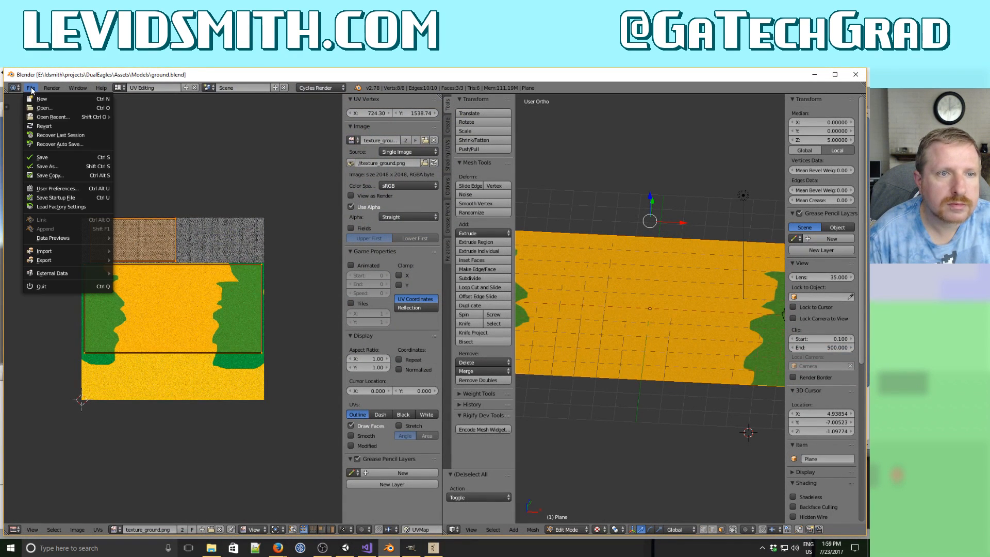
left_click(42, 158)
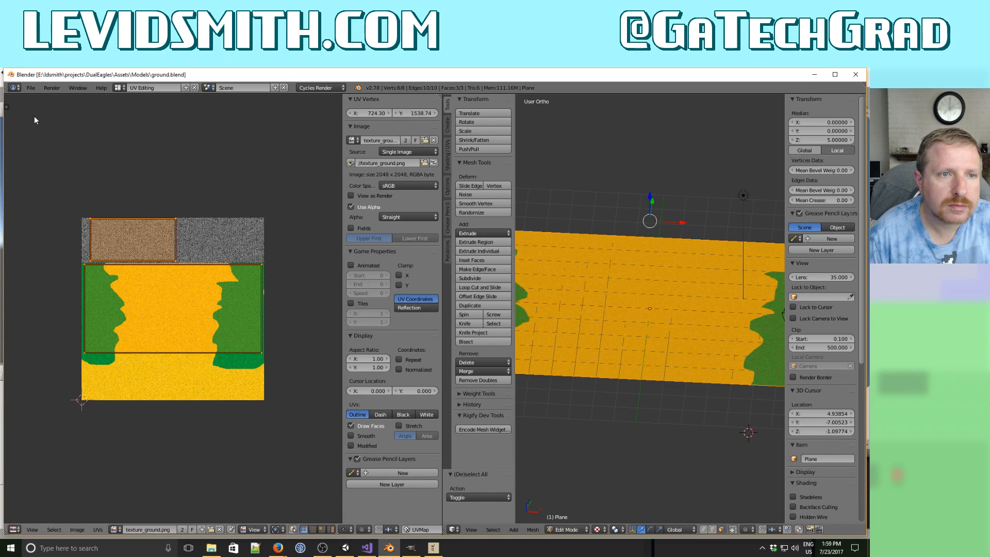
left_click(31, 89)
left_click(36, 99)
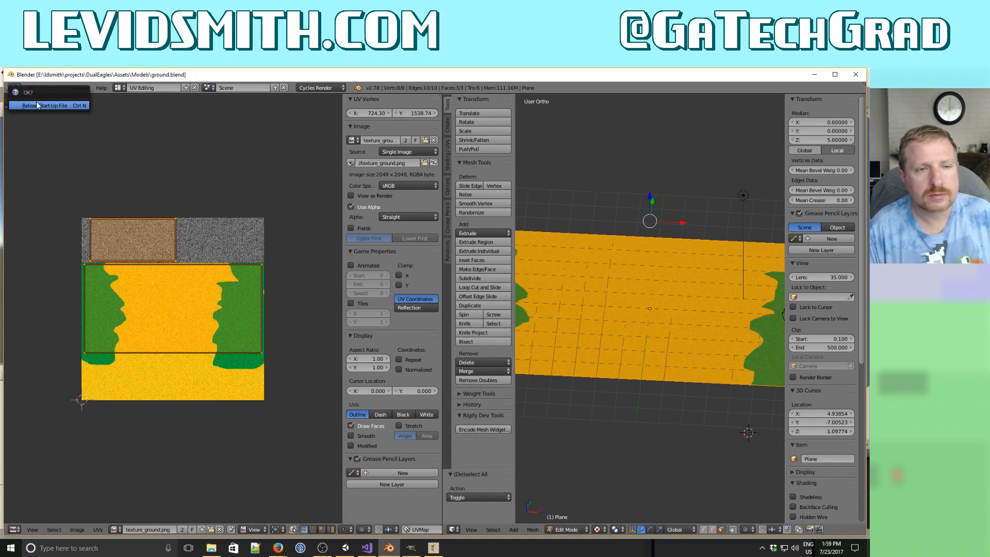
left_click(38, 107)
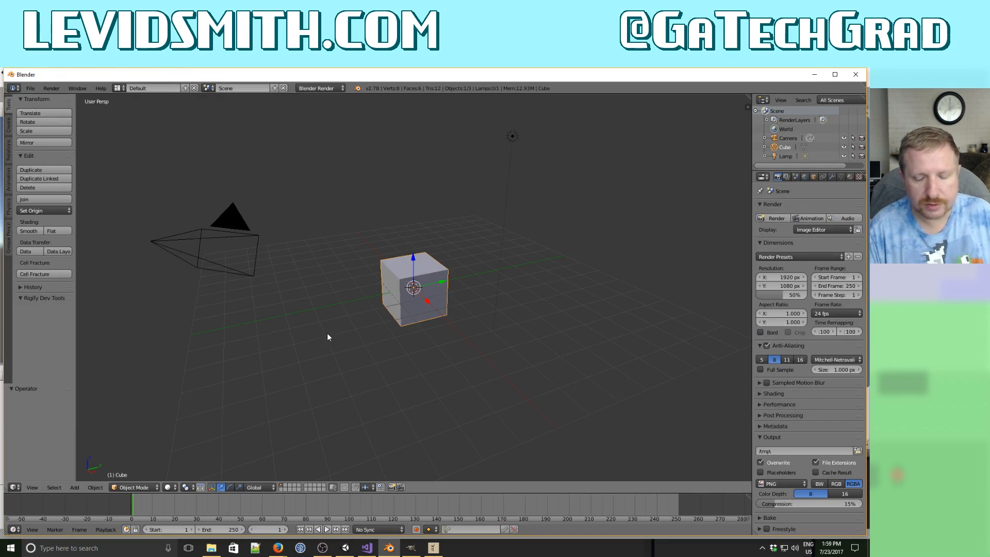
key("KP_1")
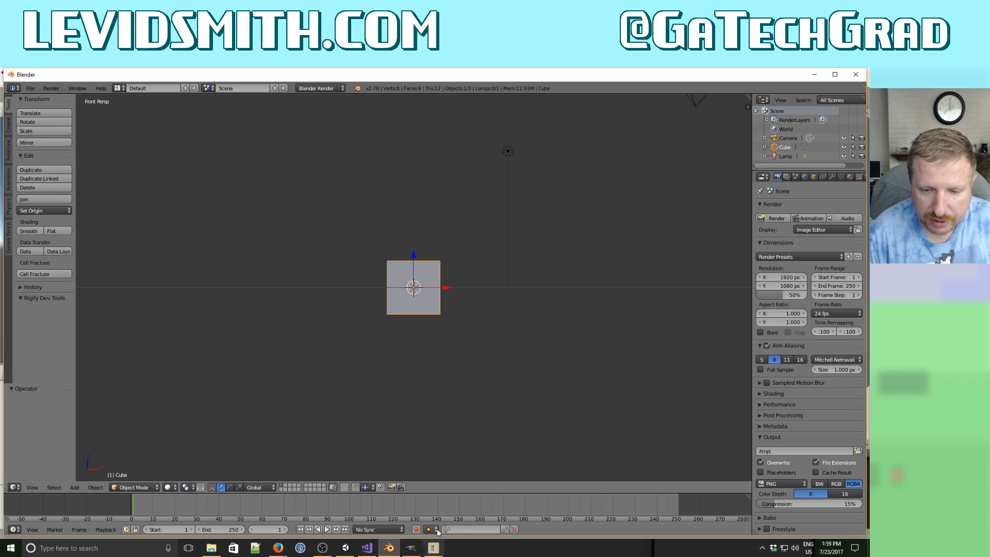
Switch to GIMP and create a new blank image of 1024 x 1024 pixels.
left_click(412, 548)
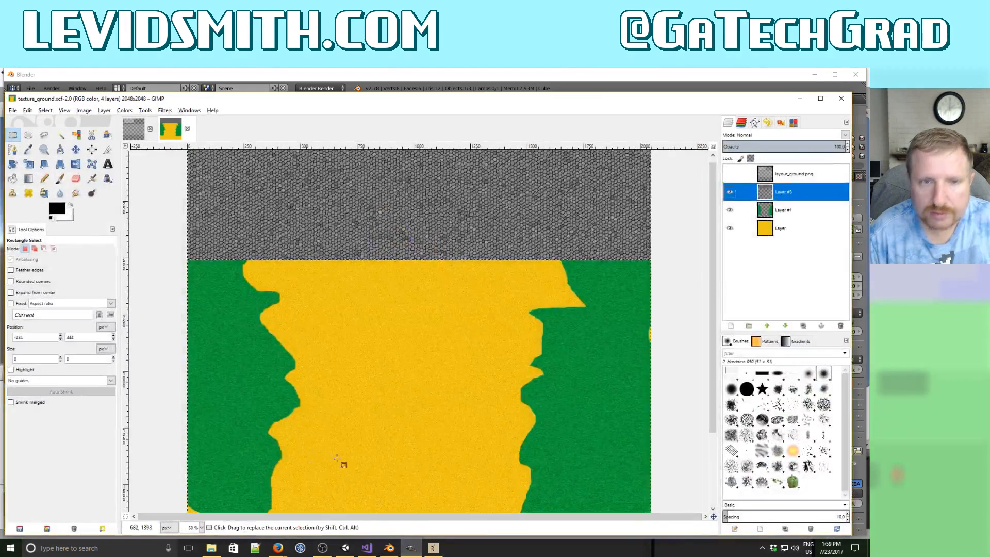
left_click(12, 110)
left_click(32, 122)
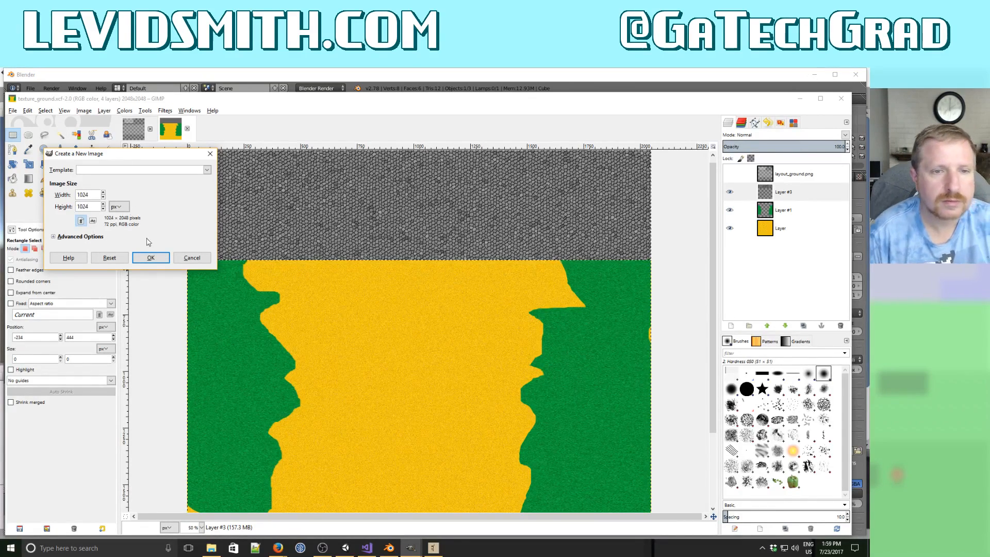
left_click(149, 258)
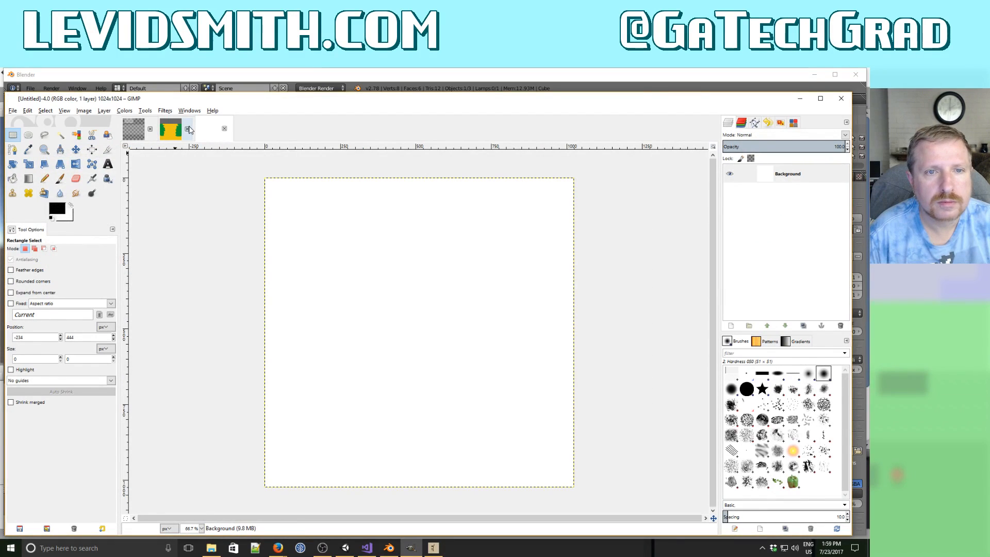
Close the texture_ground and layout_ground images, discarding the unsaved changes to layout_ground.
left_click(187, 128)
left_click(150, 129)
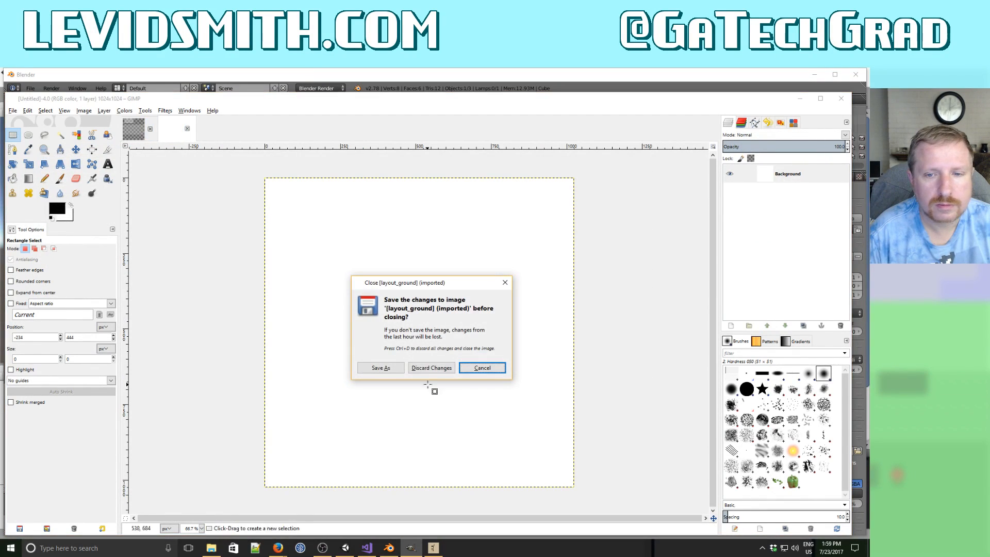
left_click(431, 367)
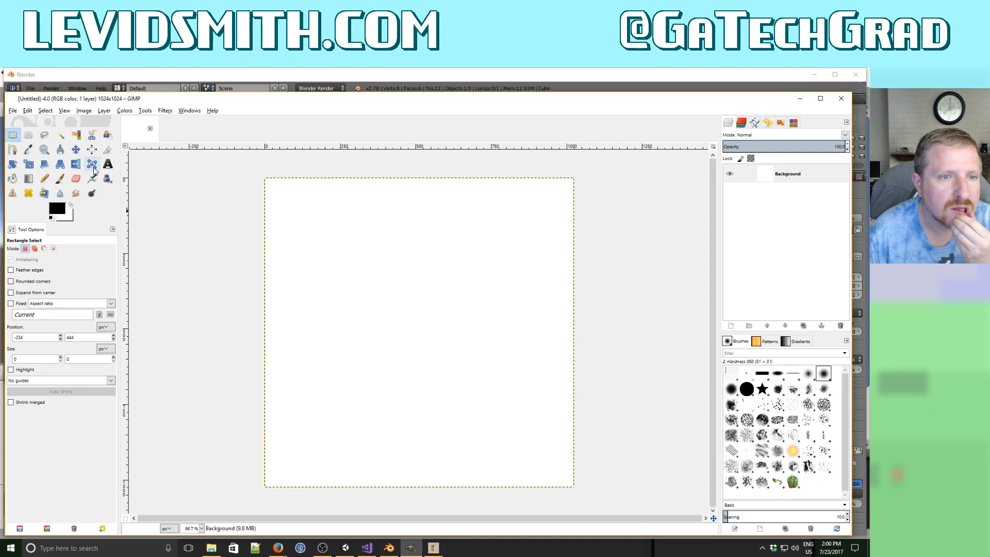
Draw the left half of a player figure's outline in black with the Pencil tool, including head, outstretched arm, torso and leg.
left_click(44, 178)
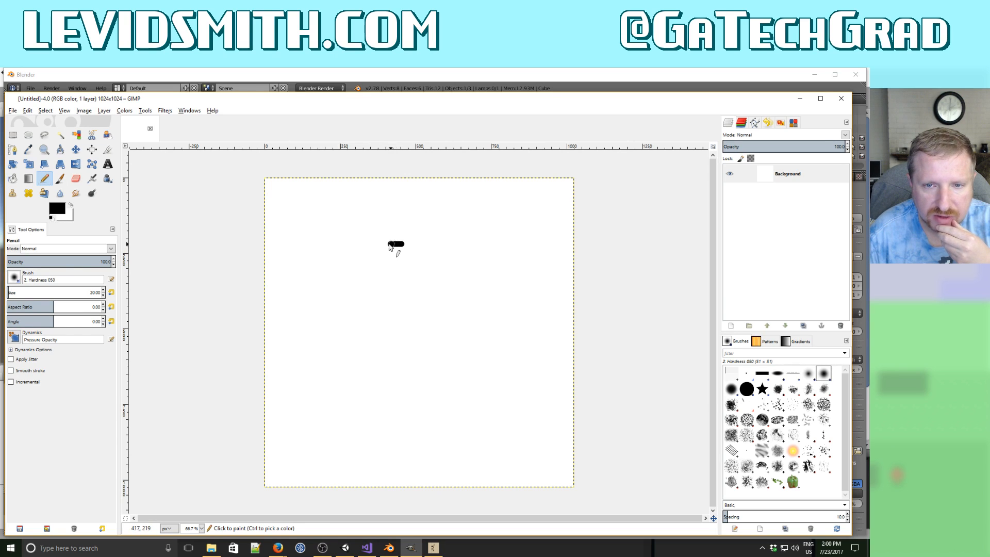
left_click_drag(369, 244, 363, 244)
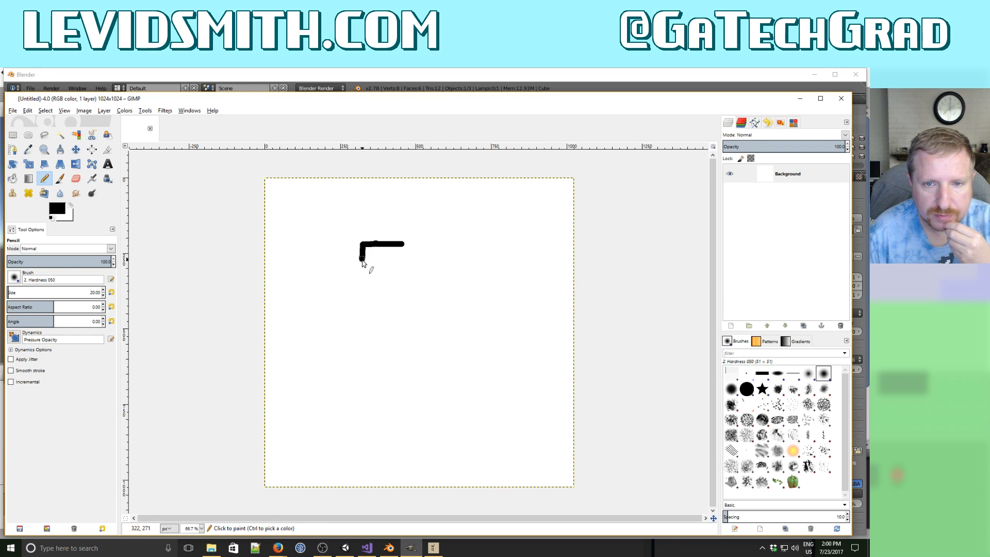
left_click_drag(362, 285, 362, 289)
mouse_move(376, 299)
left_mouse_down()
mouse_move(389, 308)
mouse_move(301, 313)
mouse_move(299, 331)
mouse_move(366, 334)
mouse_move(393, 371)
left_mouse_up()
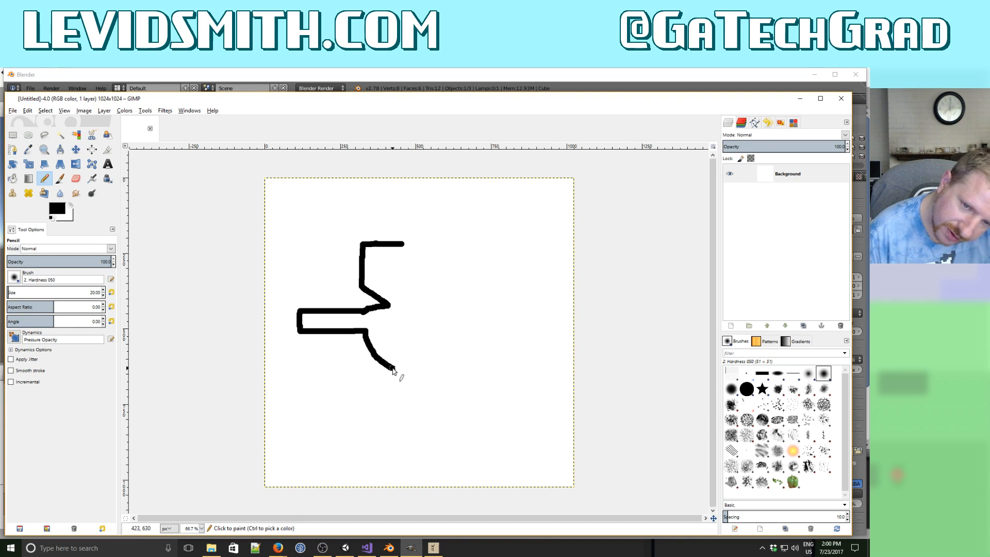
mouse_move(393, 369)
left_mouse_down()
mouse_move(381, 365)
mouse_move(383, 395)
mouse_move(407, 396)
mouse_move(382, 416)
mouse_move(381, 467)
mouse_move(366, 482)
mouse_move(428, 484)
mouse_move(408, 466)
mouse_move(408, 397)
mouse_move(427, 396)
left_mouse_up()
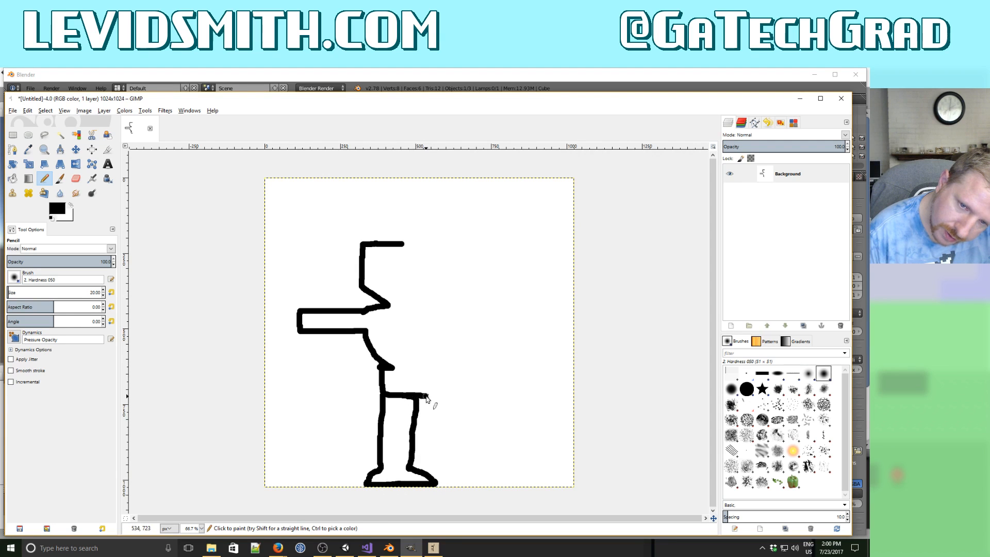
Export the drawing as player_guide.png to the DualEagles Assets/Models folder with the default PNG options.
left_click(13, 111)
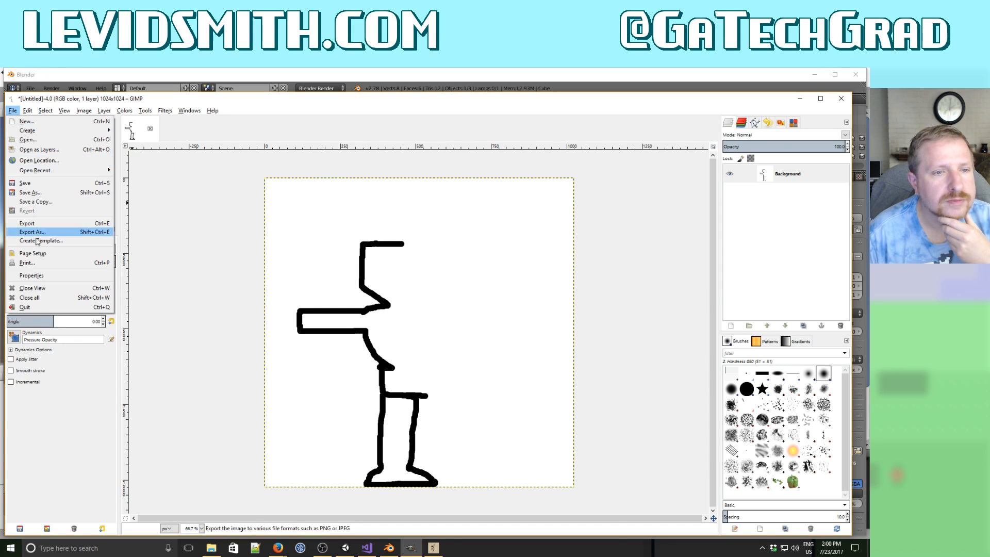
left_click(34, 232)
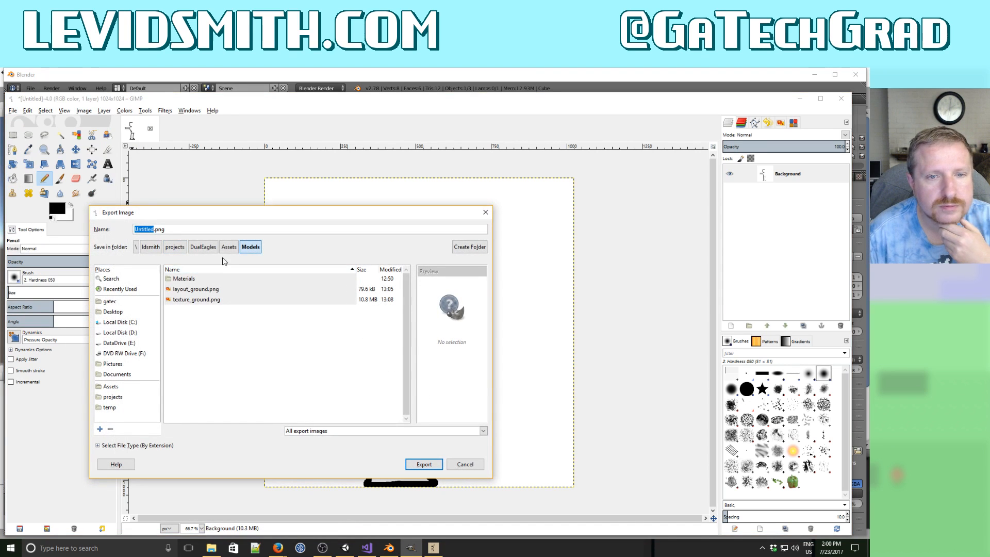
left_click(170, 228)
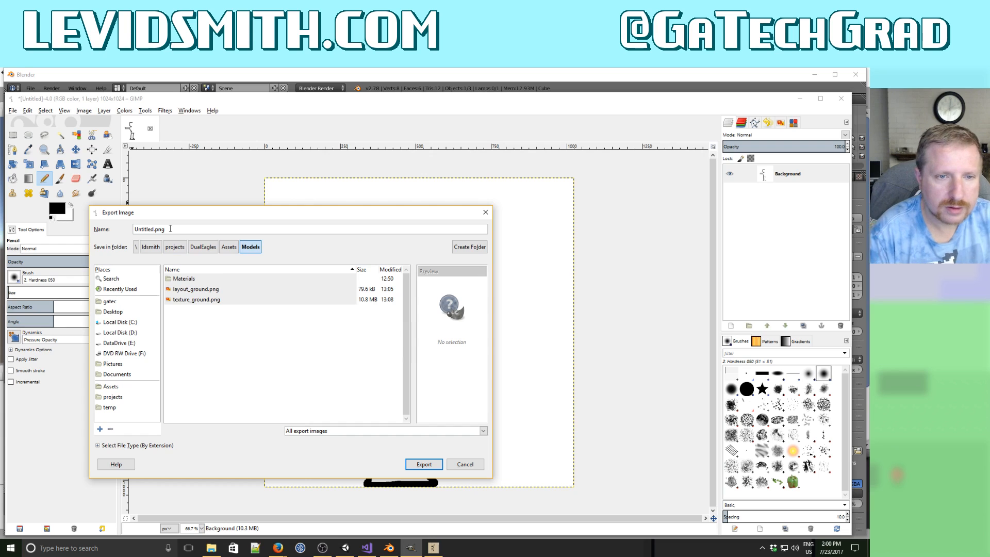
double_click(145, 229)
type("player")
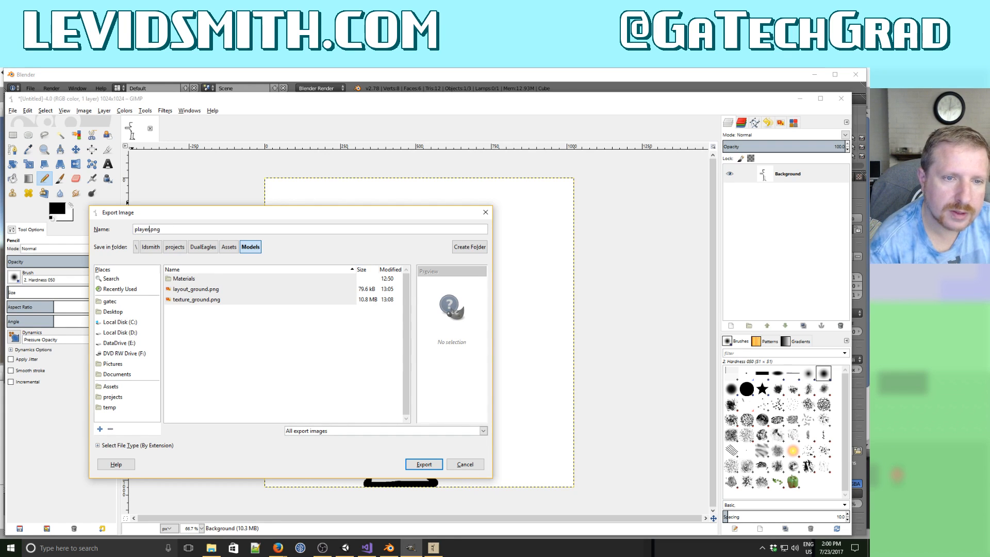
type("_guide")
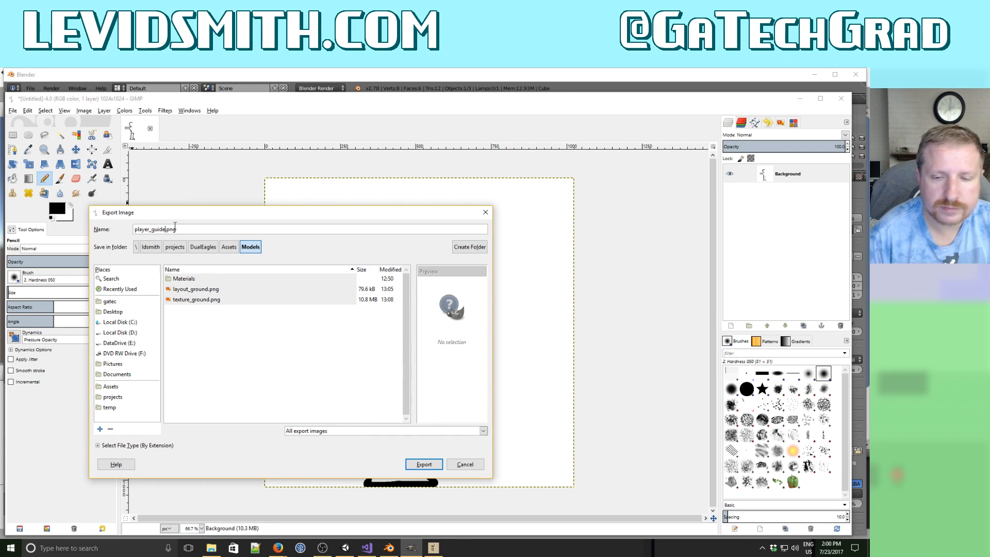
left_click(430, 464)
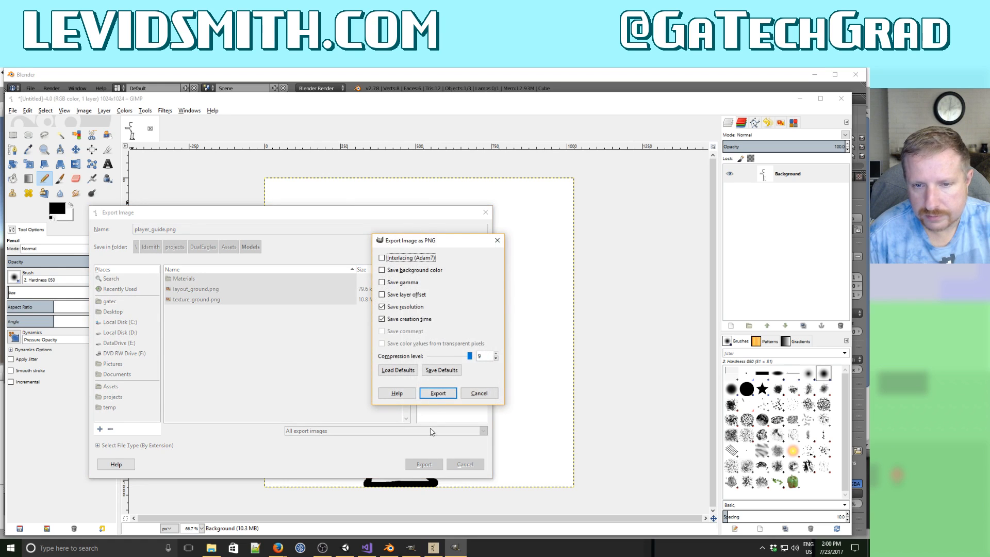
left_click(439, 396)
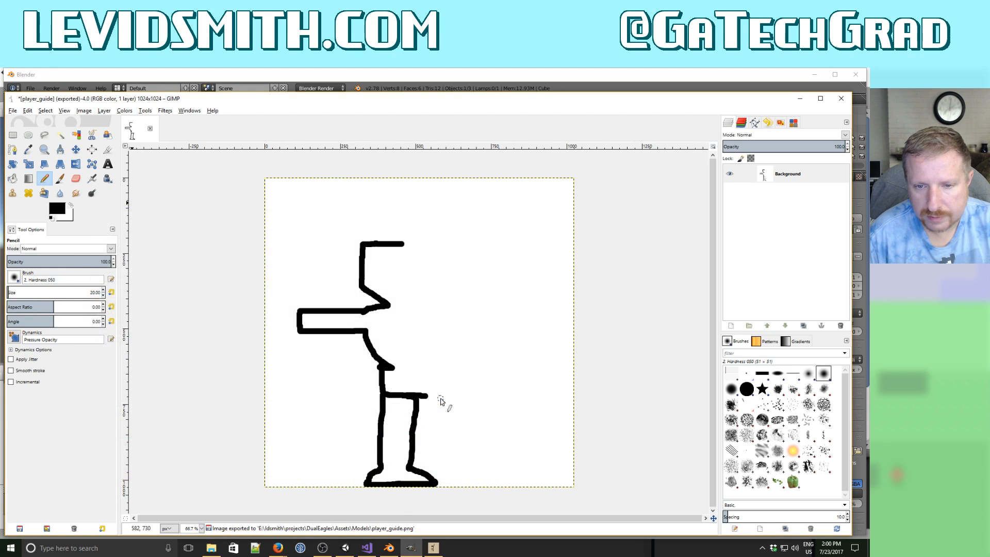
Switch to Blender and enter Edit Mode on the cube.
left_click(392, 552)
key("Tab")
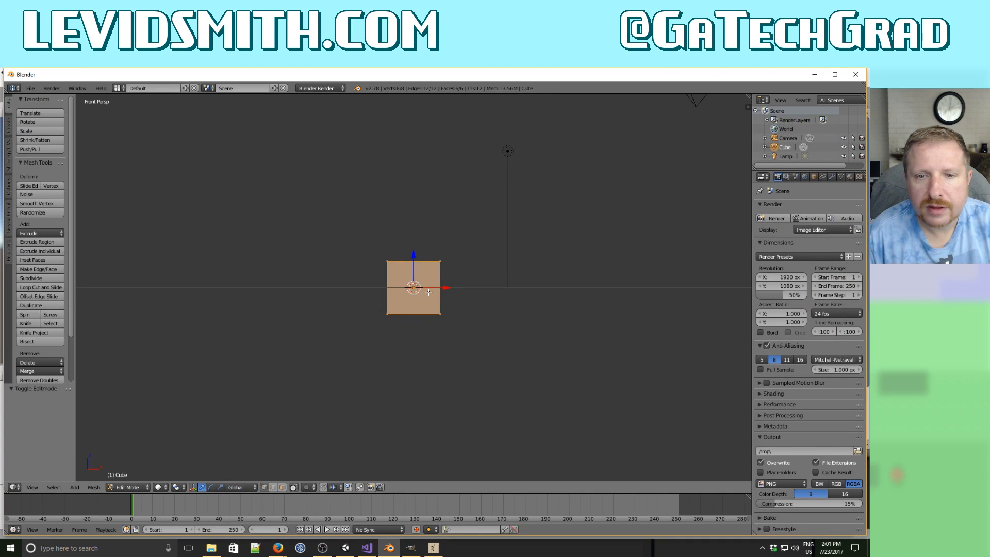
scroll(428, 292, "up", 5)
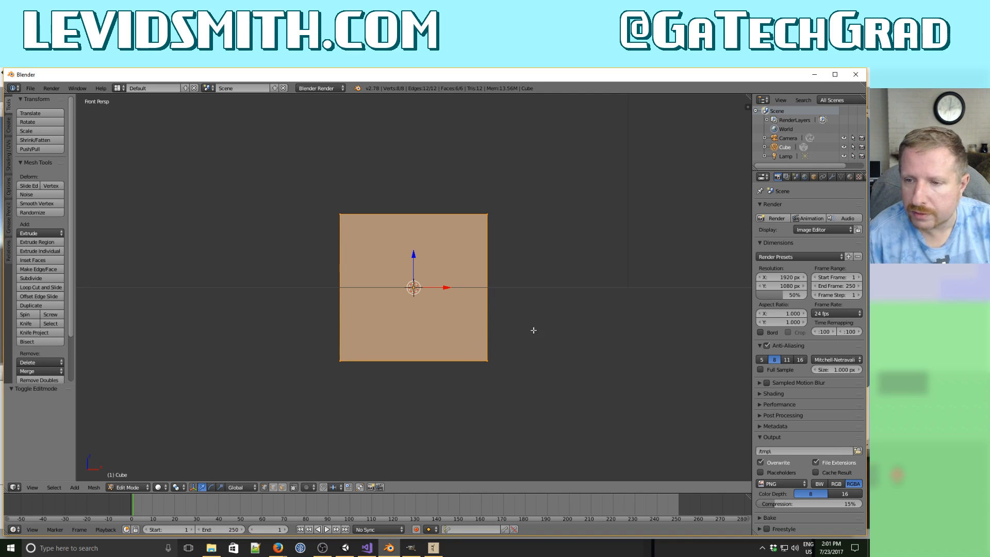
Enable background images for the 3D view and add an image entry shown only on the Front axis.
left_click(747, 107)
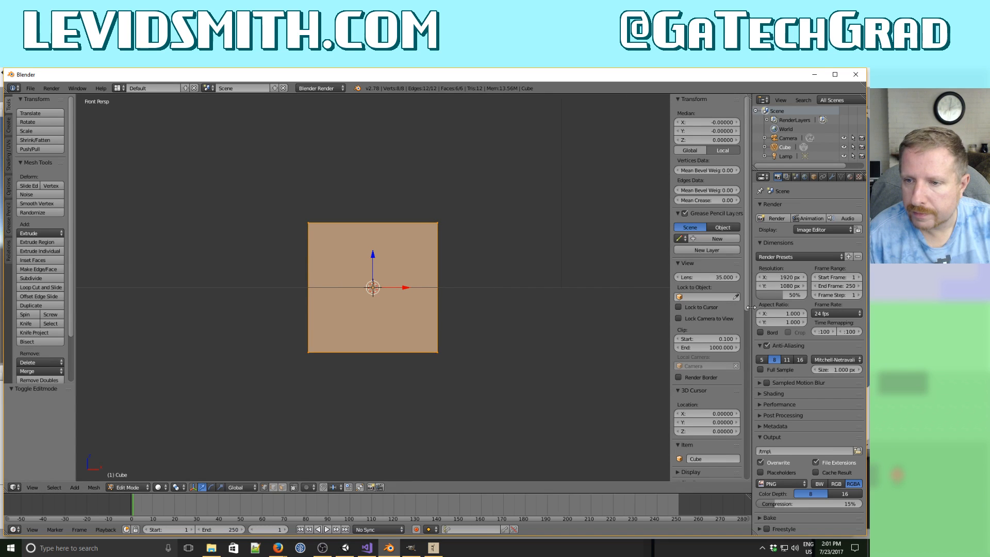
scroll(748, 458, "down", 12)
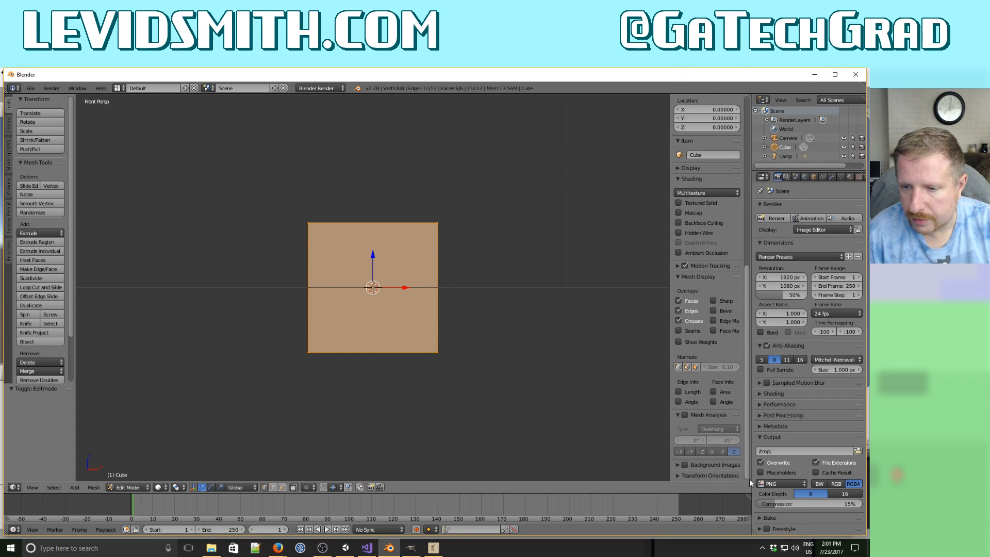
left_click(684, 465)
left_click(677, 465)
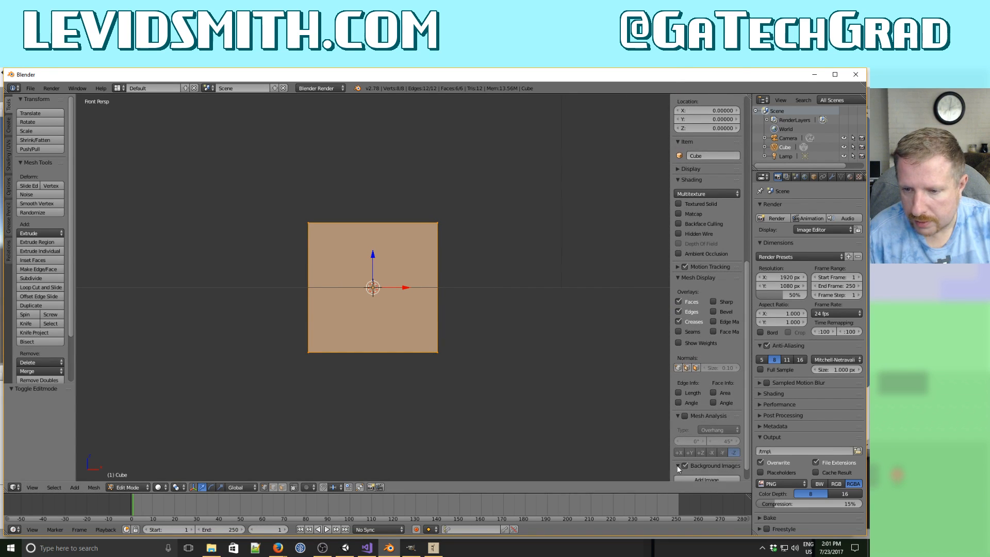
scroll(685, 435, "down", 1)
left_click(700, 462)
scroll(700, 447, "down", 3)
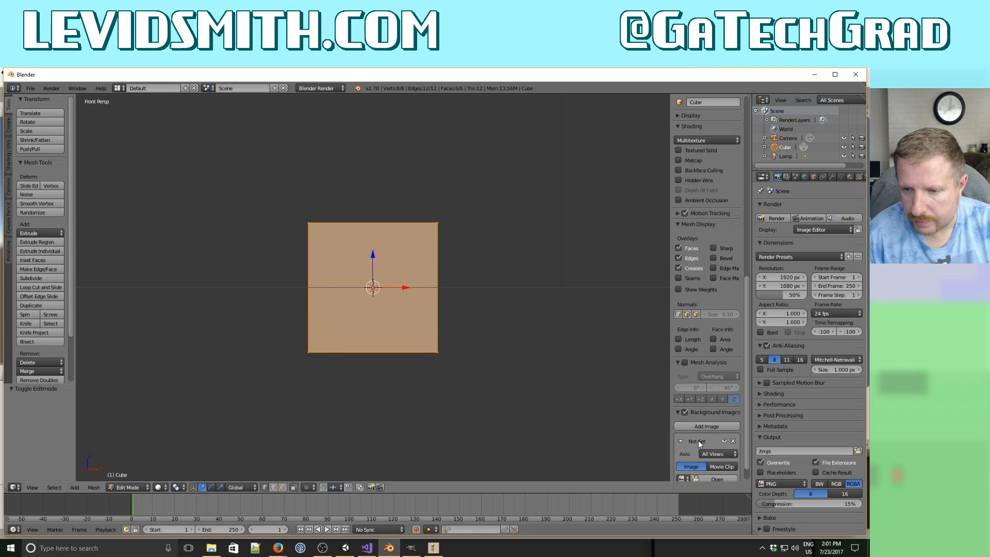
left_click(710, 437)
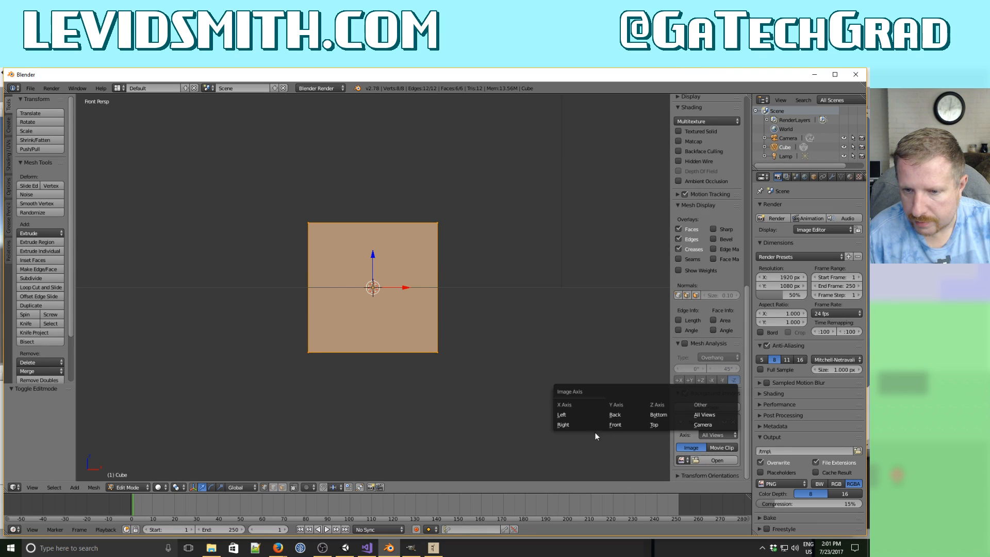
left_click(614, 424)
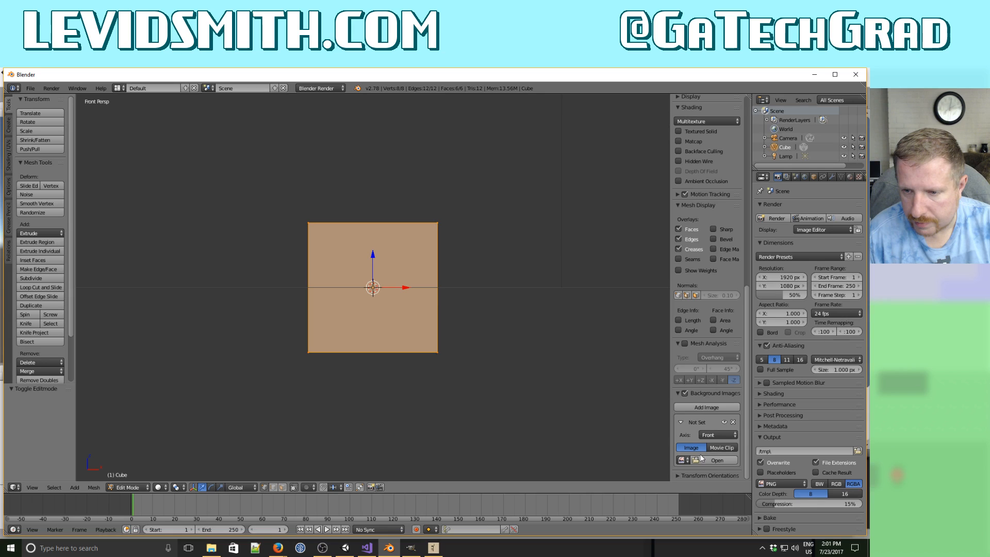
Load player_guide.png from the DualEagles Assets/Models folder as the background image.
left_click(702, 461)
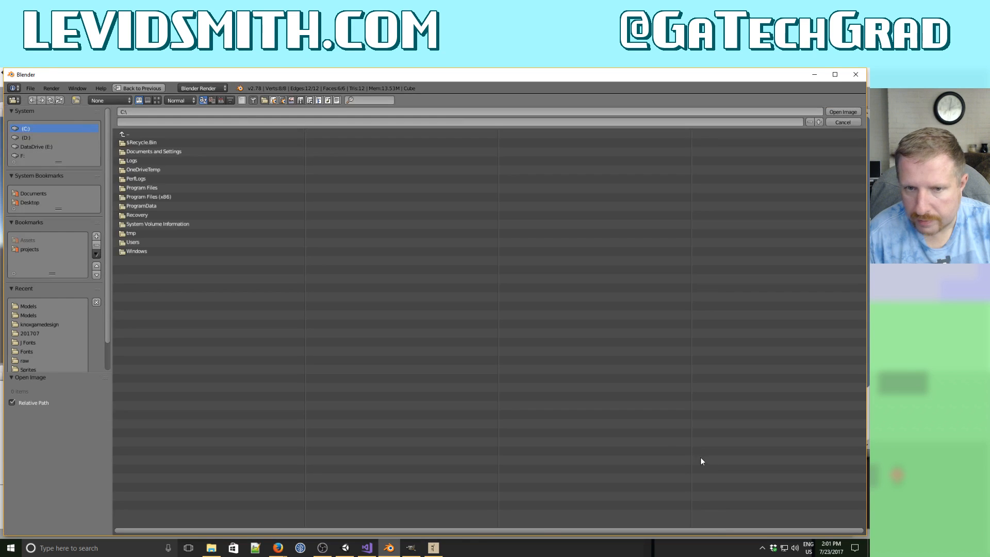
left_click(34, 249)
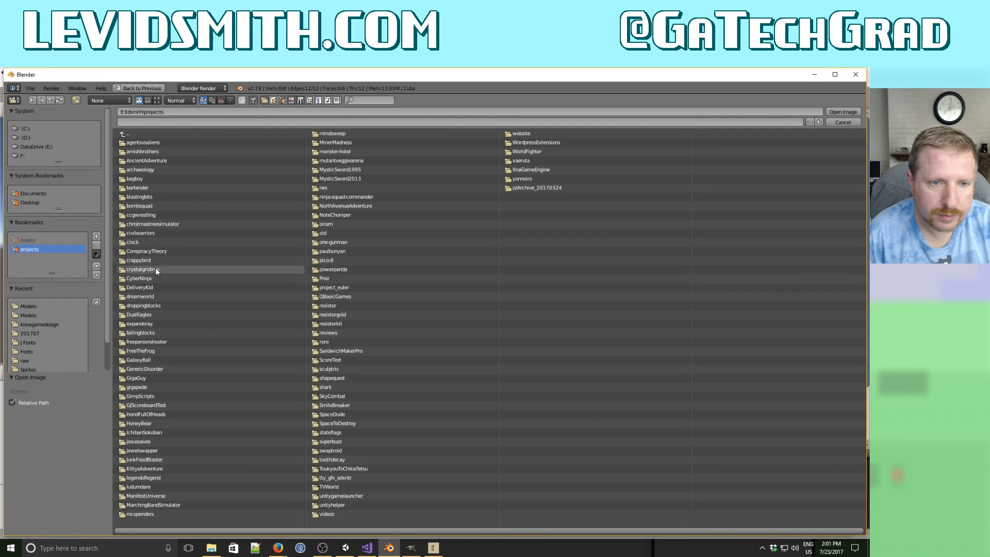
left_click(152, 314)
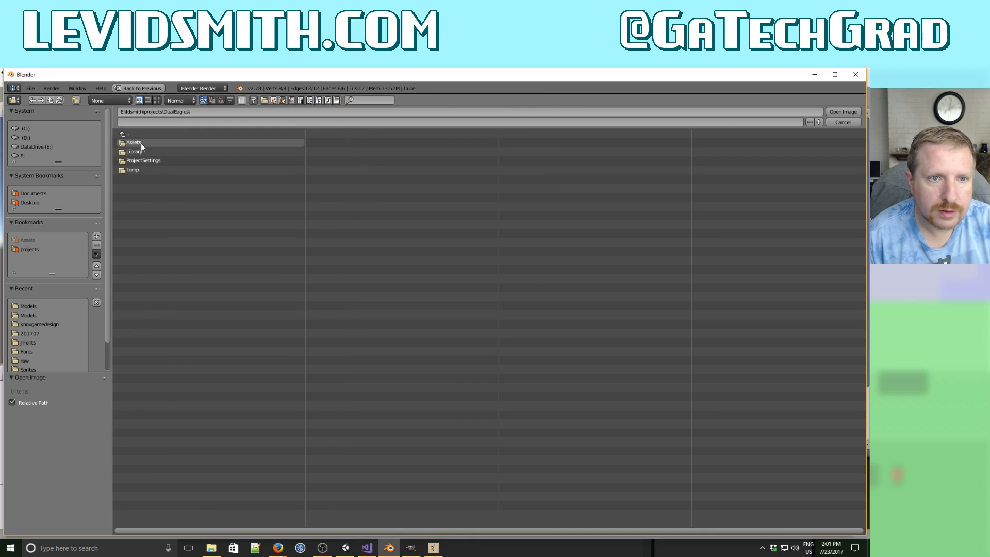
left_click(141, 144)
left_click(139, 170)
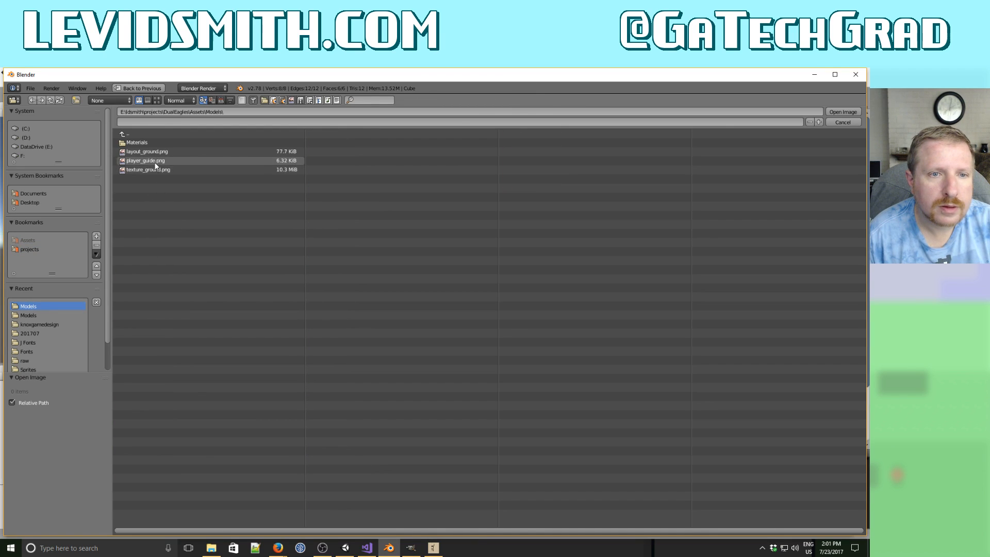
double_click(156, 161)
Switch the front view from perspective to orthographic projection.
scroll(416, 291, "down", 1)
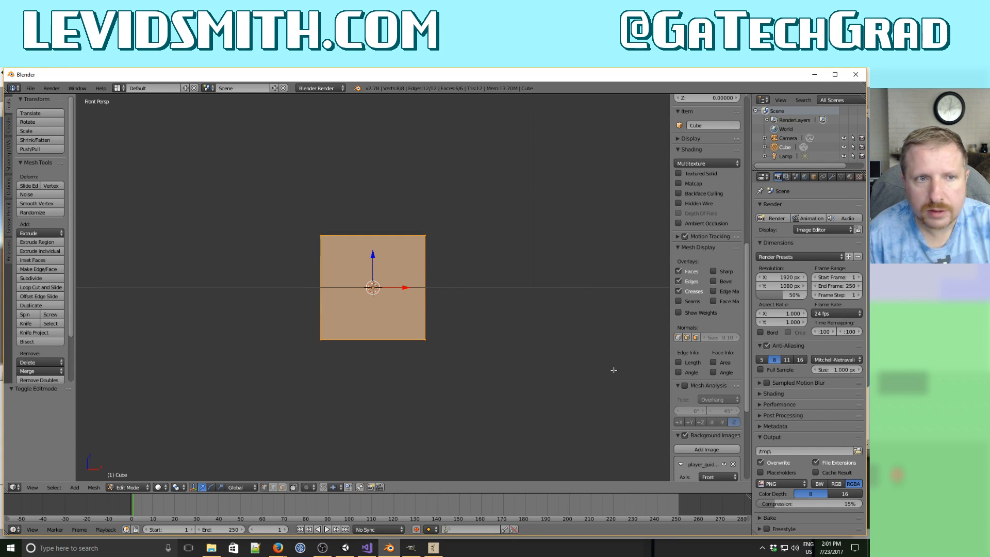
key("KP_5")
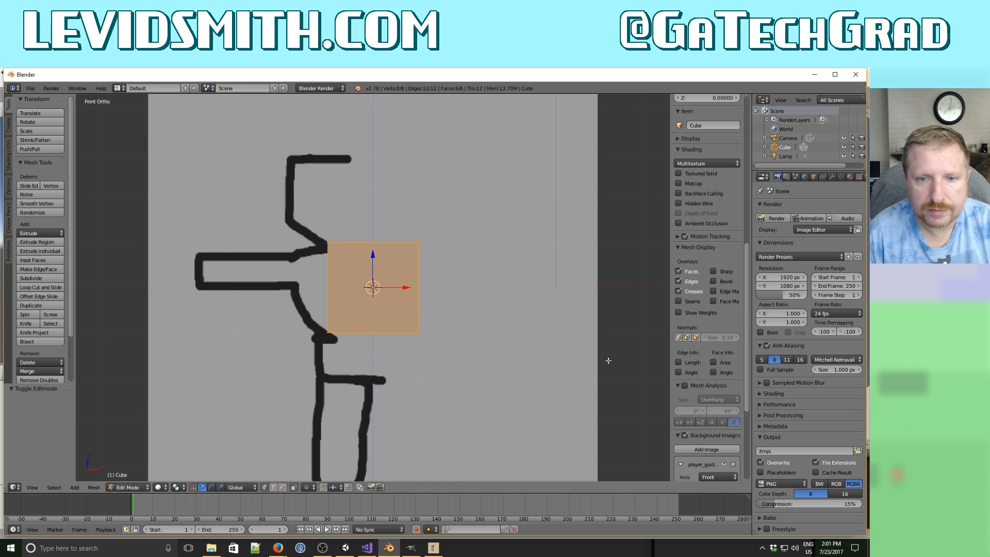
scroll(609, 361, "down", 1)
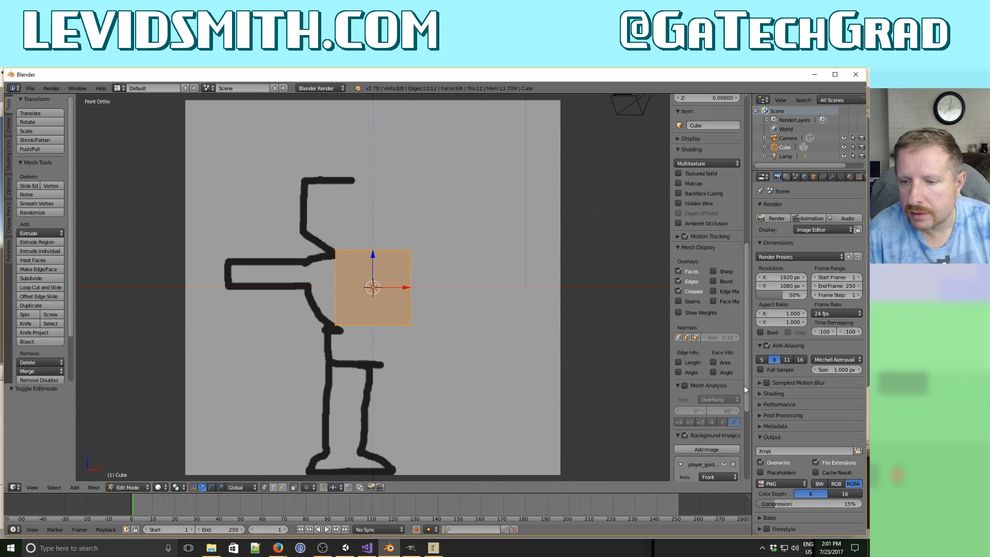
Set the background image's offset to X -0.08 and Y 1.26 and its size to 2.50, and show the cube in wireframe.
left_click_drag(744, 385, 747, 457)
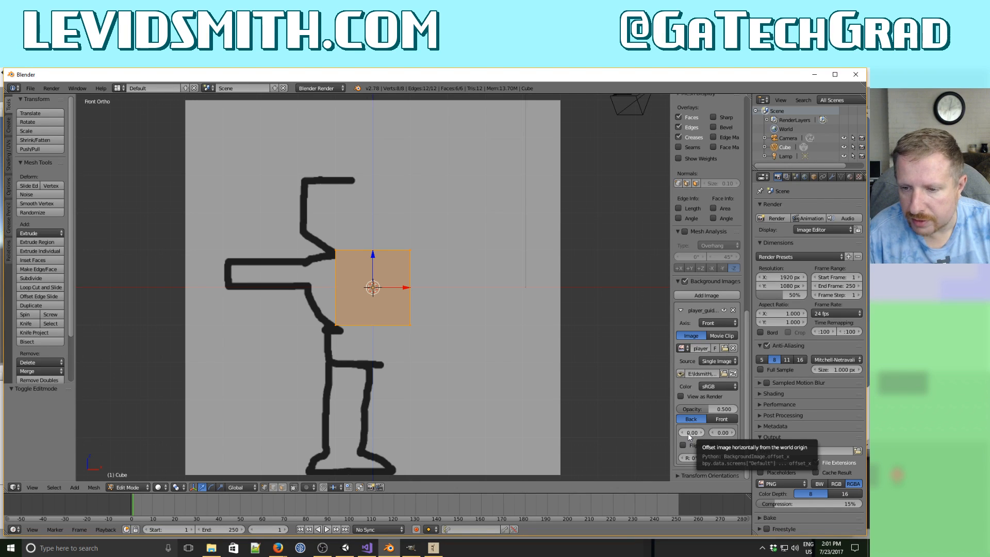
mouse_move(690, 433)
left_mouse_down()
mouse_move(644, 433)
mouse_move(716, 433)
mouse_move(691, 433)
mouse_move(718, 458)
mouse_move(690, 458)
left_mouse_up()
key("z")
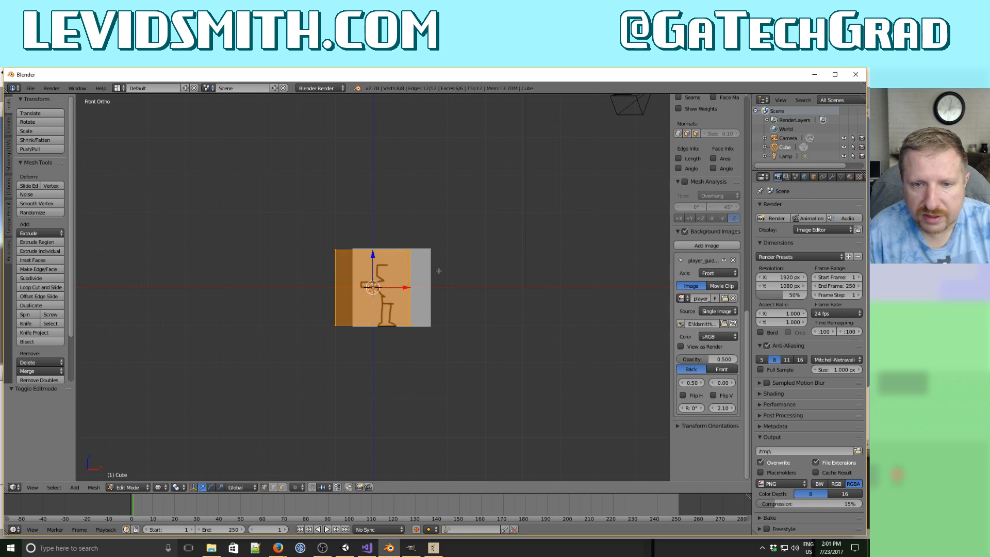
scroll(392, 327, "up", 5)
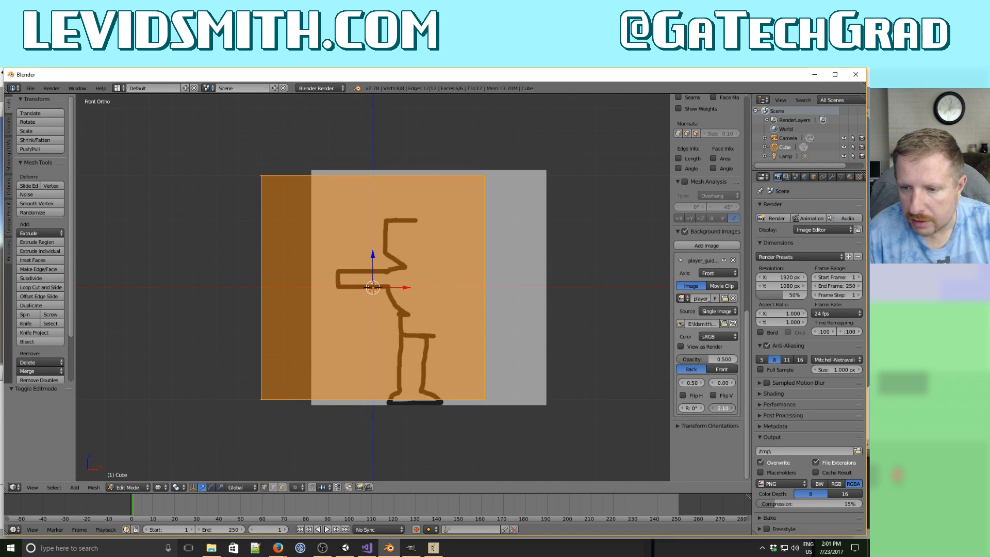
mouse_move(722, 408)
left_mouse_down()
mouse_move(734, 408)
mouse_move(733, 382)
mouse_move(723, 382)
mouse_move(750, 382)
mouse_move(617, 383)
mouse_move(658, 382)
left_mouse_up()
scroll(589, 401, "up", 7, "shift")
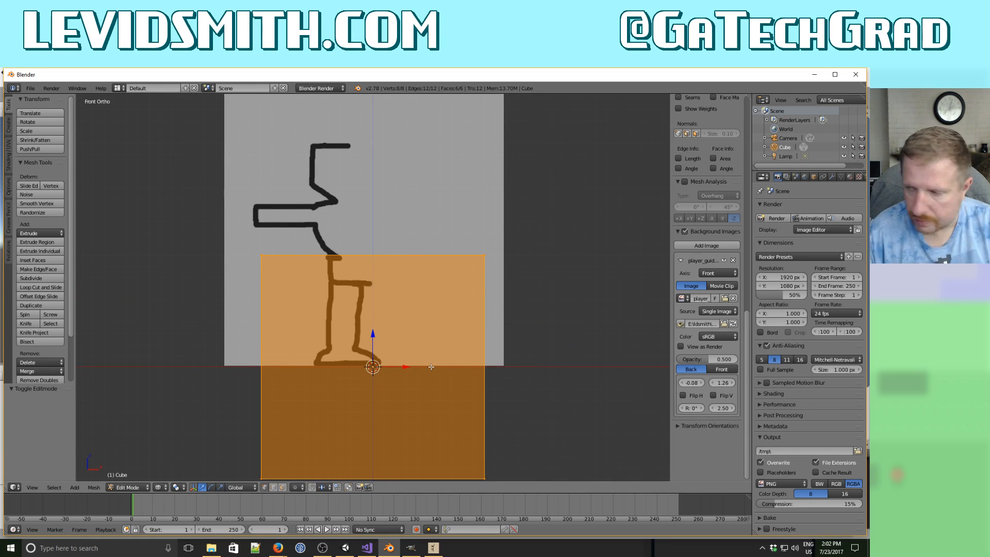
Move the whole cube mesh up 1.004 along Z so its base sits on the ground line at the figure's feet.
key("a")
key("a")
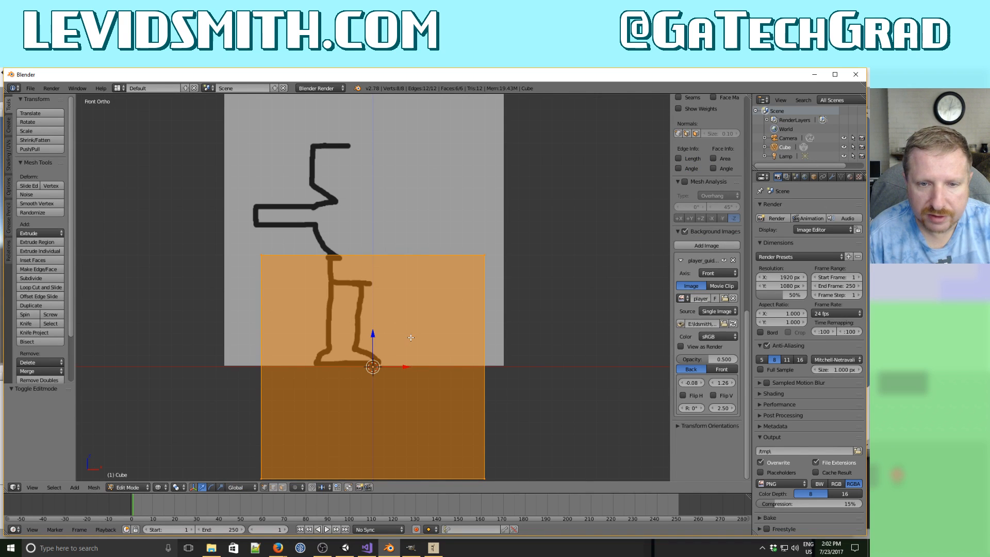
key("g")
key("z")
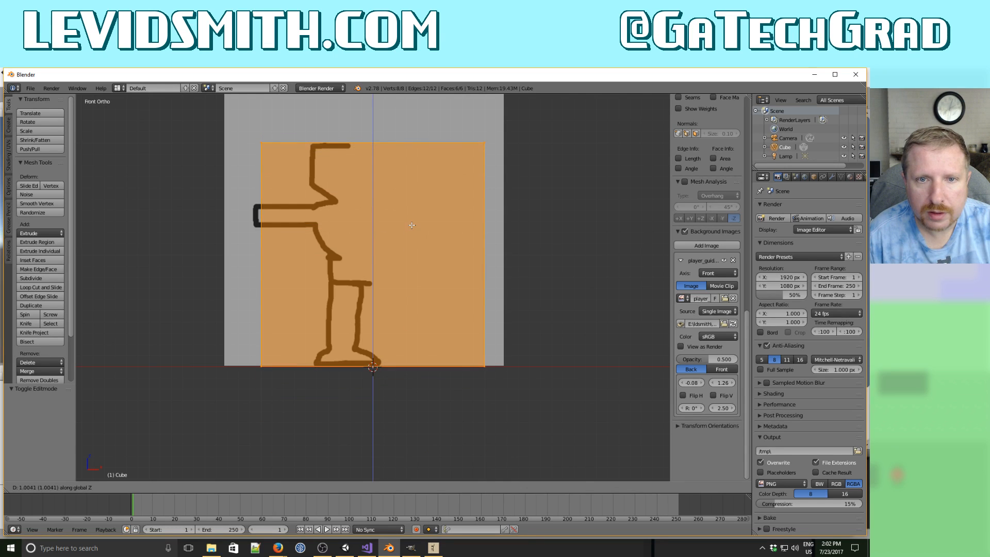
left_click(412, 225)
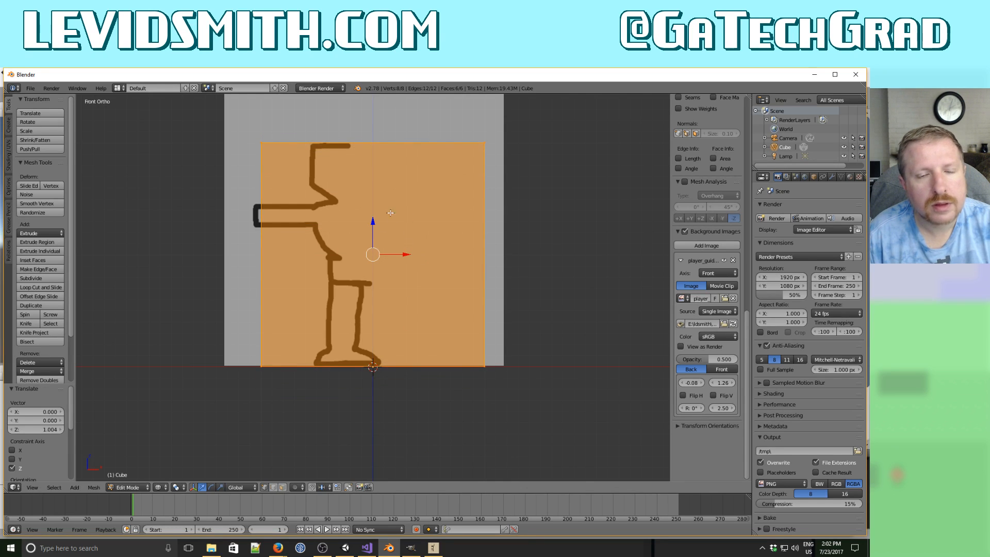
key("Tab")
key("Tab")
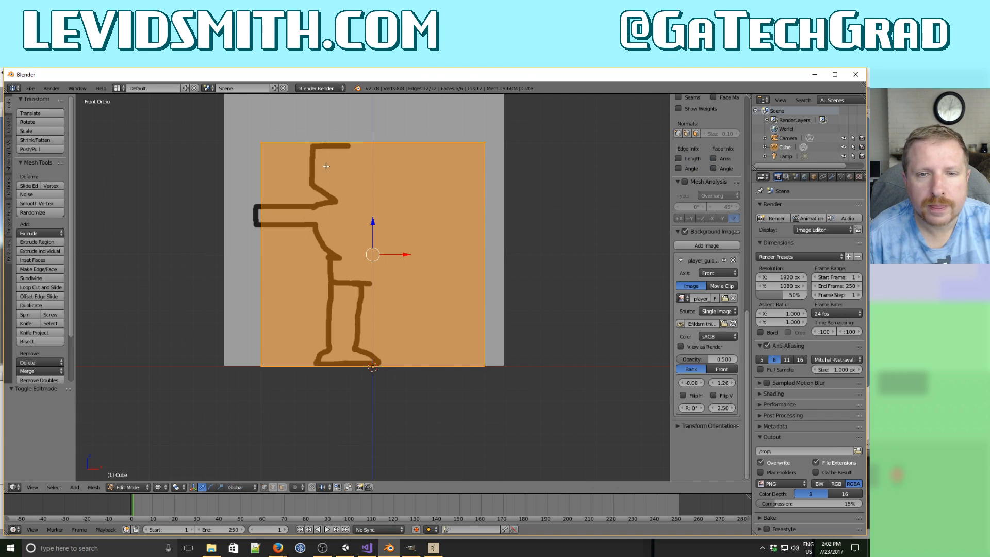
key("ctrl+r")
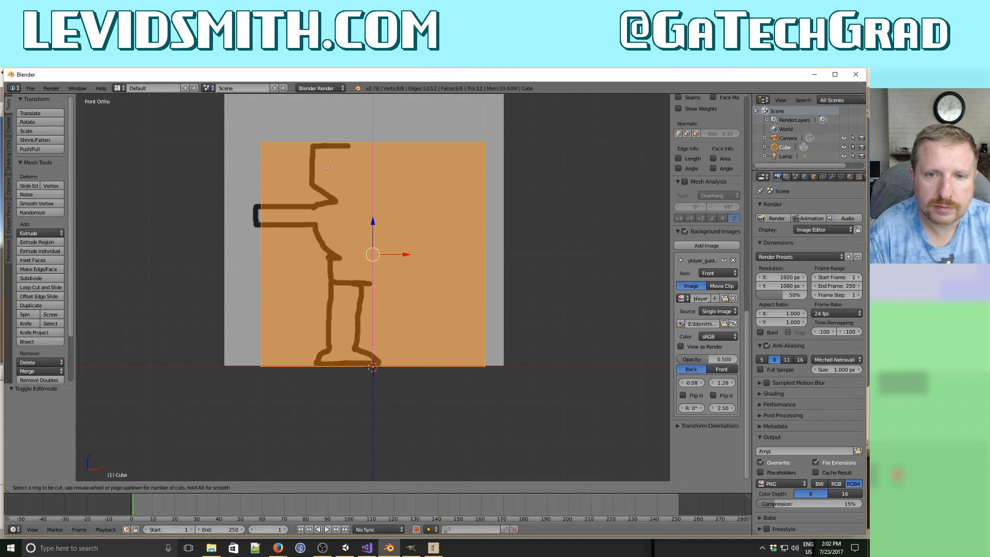
key("2")
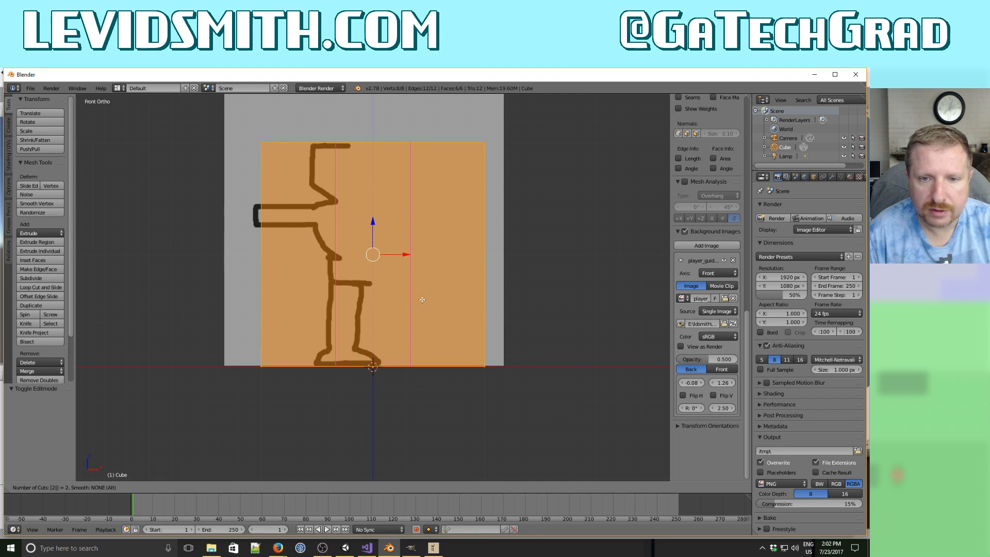
key("Escape")
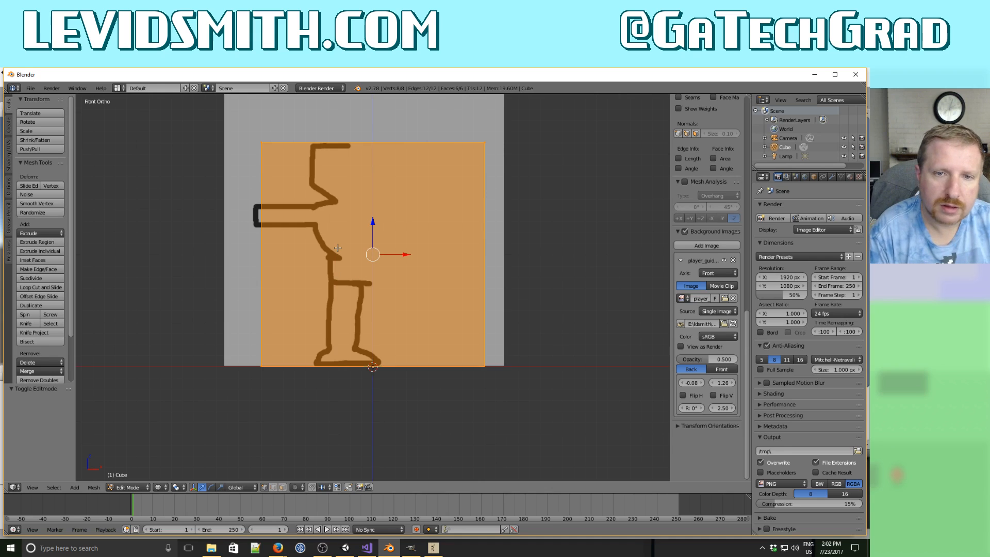
key("ctrl+r")
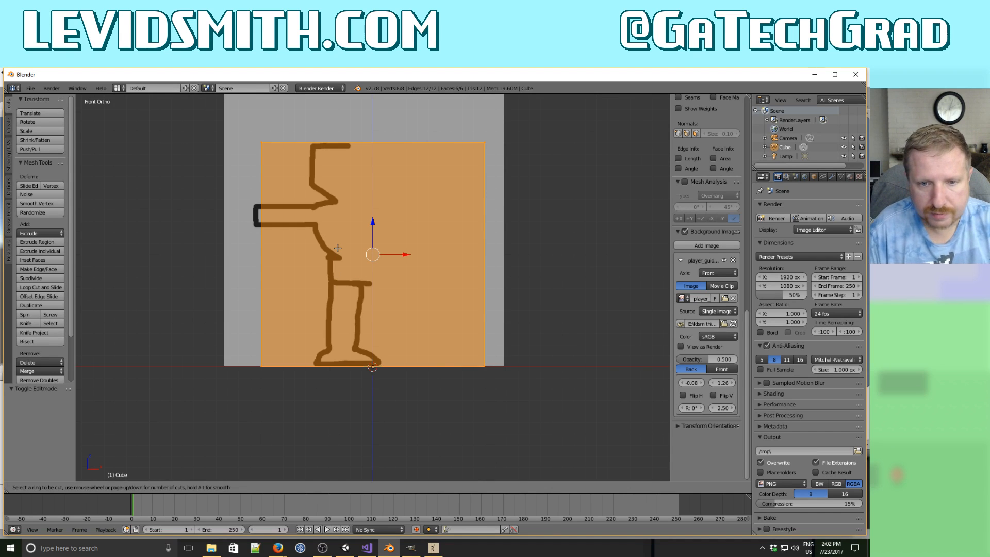
key("Escape")
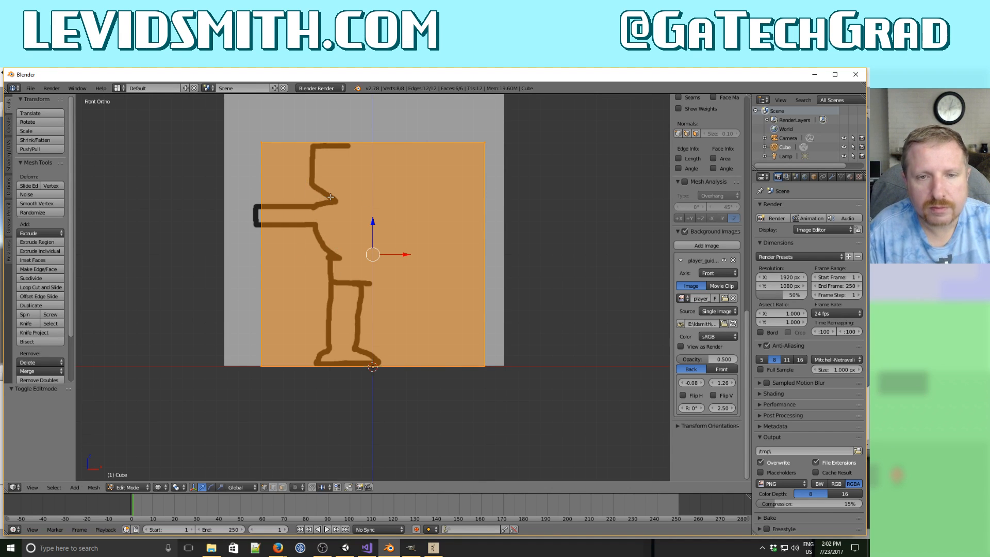
Add two horizontal loop cuts around the cube and slide them up together until the lower one meets the figure's waist.
key("ctrl+r")
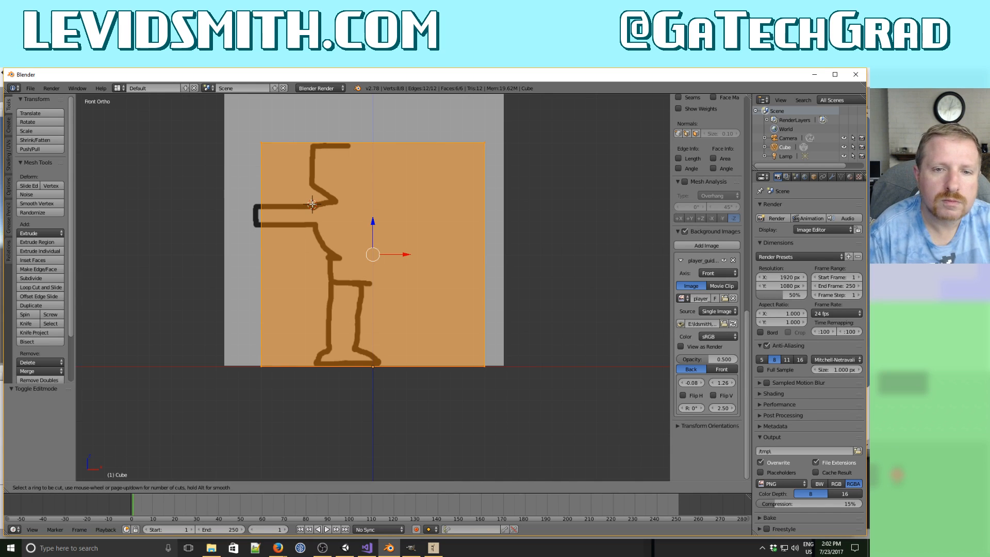
scroll(290, 246, "up", 1)
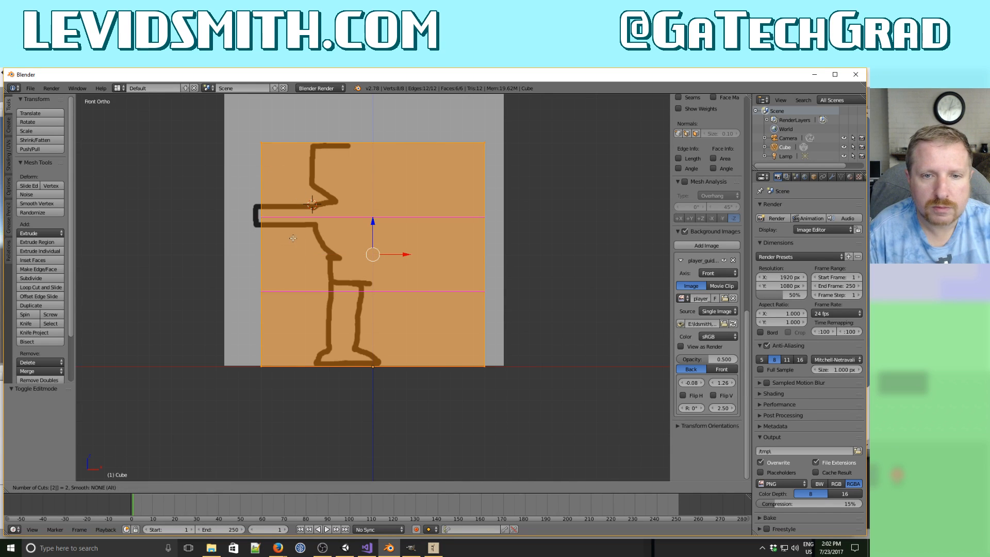
left_click(291, 246)
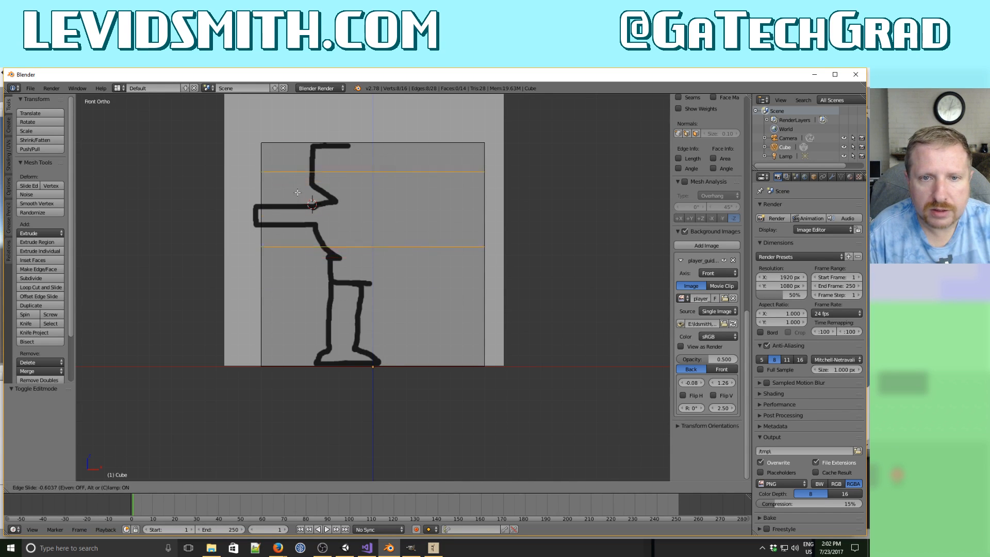
left_click(298, 199)
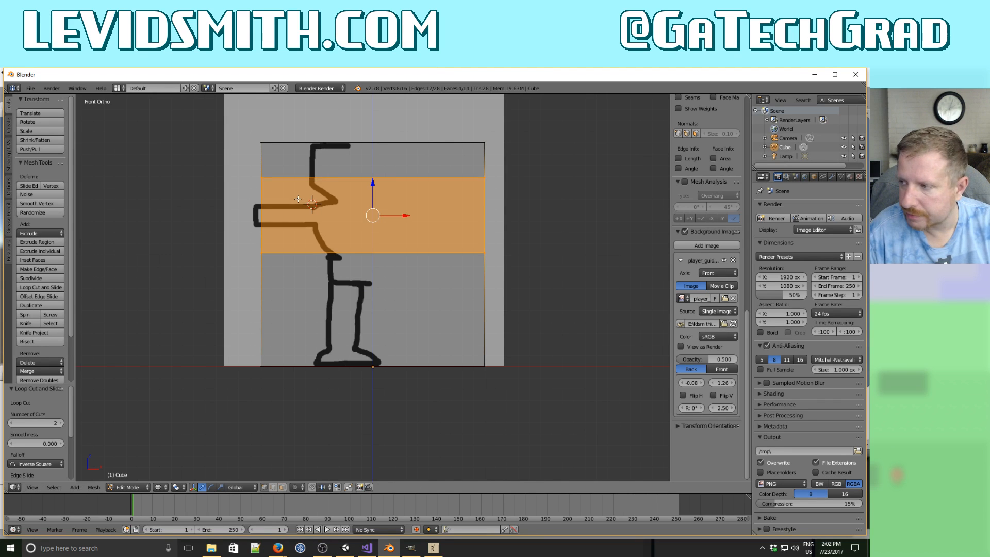
key("Tab")
key("Tab")
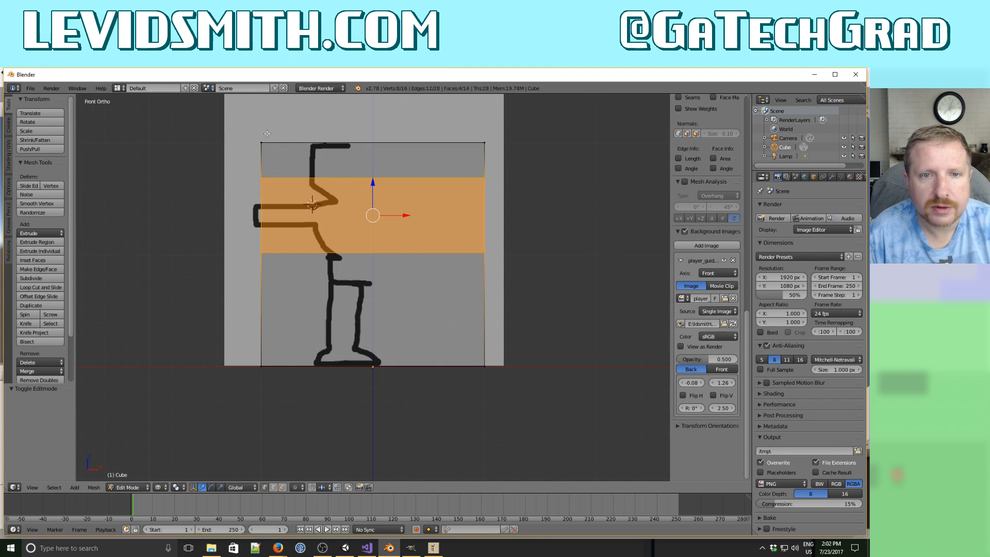
Shift the front-view guide image horizontally to an X offset of 0.12 so the figure's centre meets the cube's middle.
key("a")
key("b")
left_click_drag(248, 129, 494, 160)
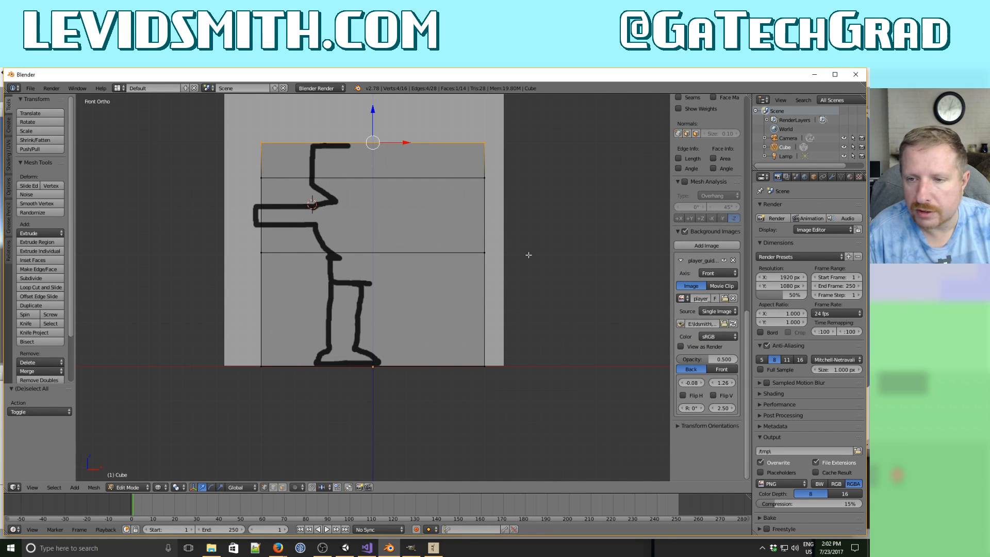
left_click_drag(691, 382, 704, 383)
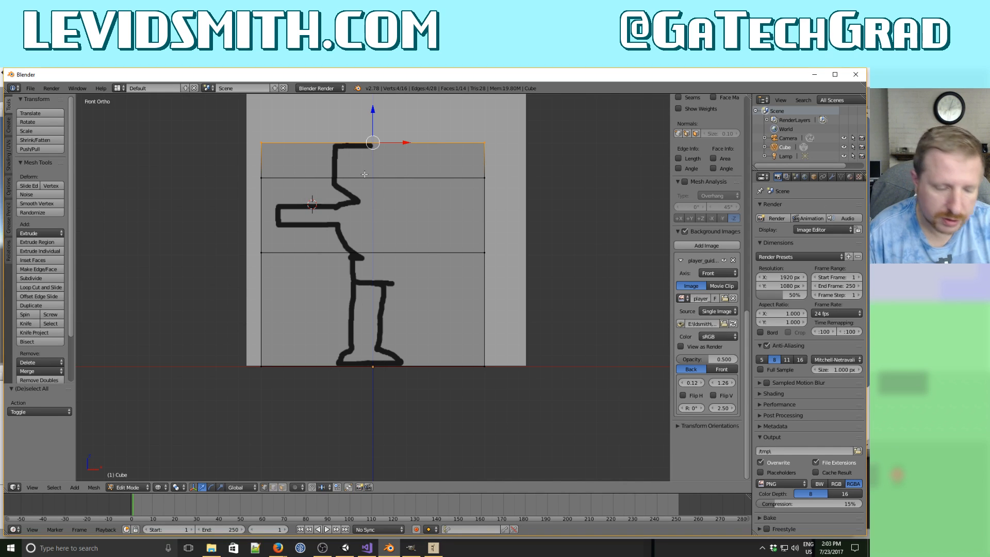
Add one centred vertical loop cut through the middle of the cube.
key("ctrl+r")
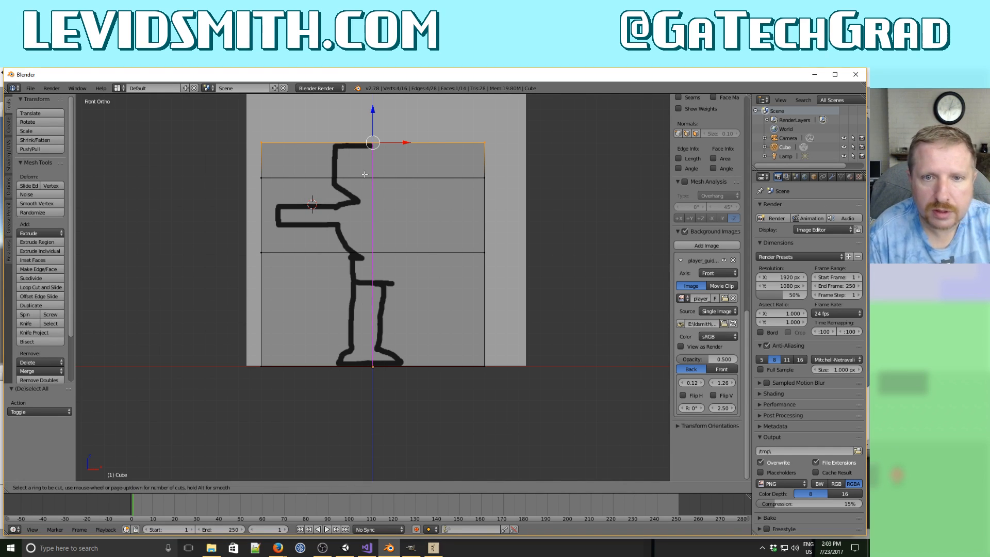
left_click(365, 175)
right_click(364, 174)
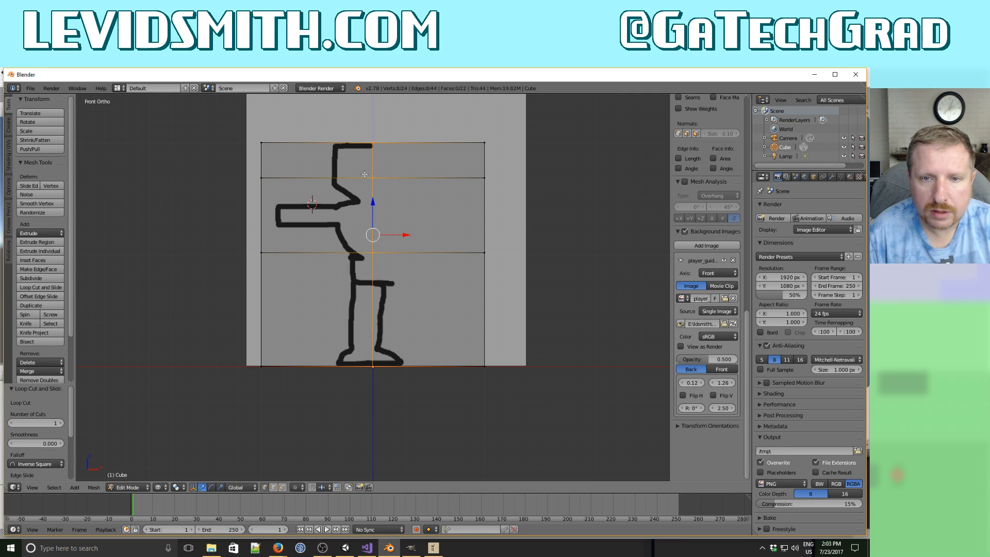
Delete the vertices on the right half of the cube, keeping only the left half.
key("a")
key("b")
mouse_move(444, 123)
left_mouse_down()
mouse_move(538, 357)
mouse_move(539, 387)
left_mouse_up()
key("x")
left_click(513, 387)
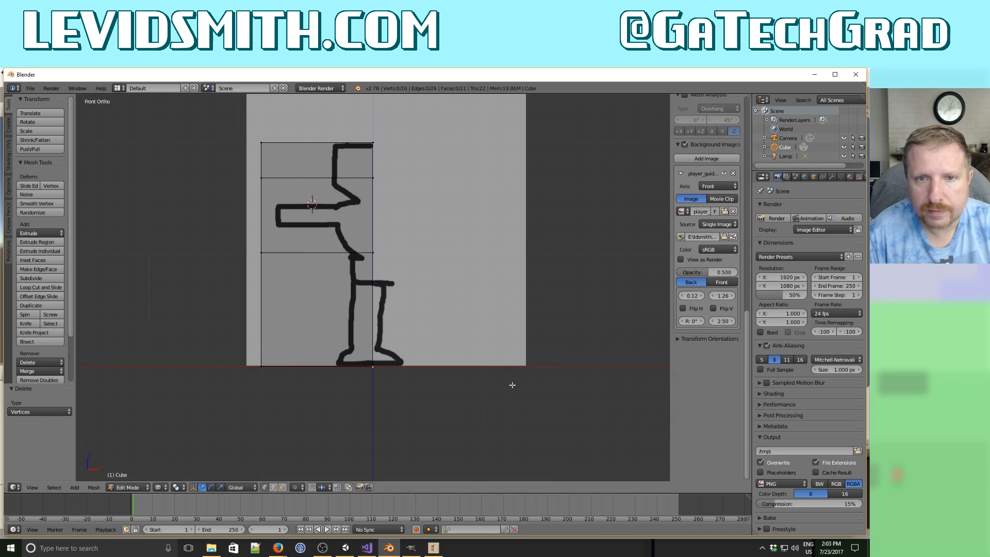
Flatten the whole mesh along the Y axis to a scale of about 0.161.
mouse_move(263, 146)
left_mouse_down()
mouse_move(279, 164)
mouse_move(273, 155)
left_mouse_up()
middle_click_drag(310, 170, 391, 177)
key("KP_1")
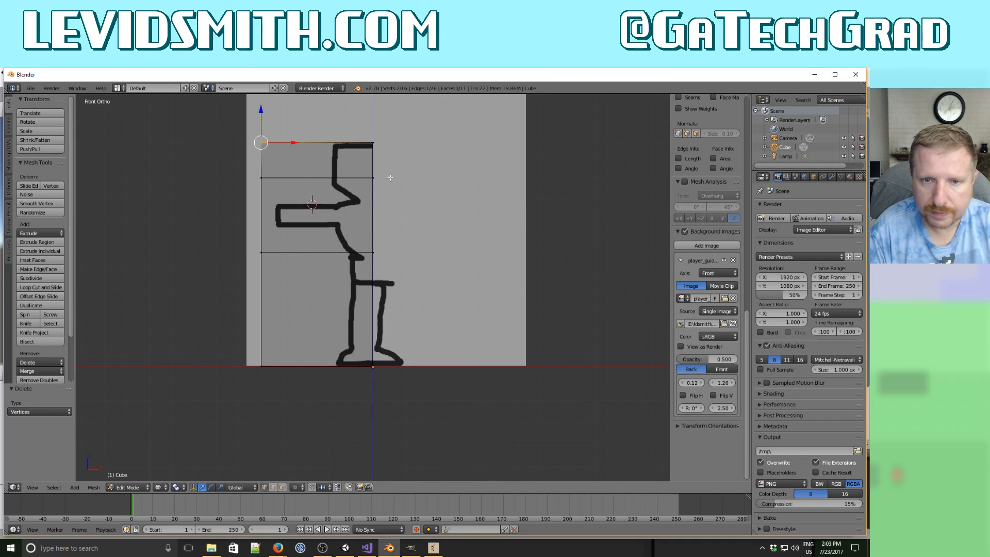
key("KP_3")
key("a")
key("a")
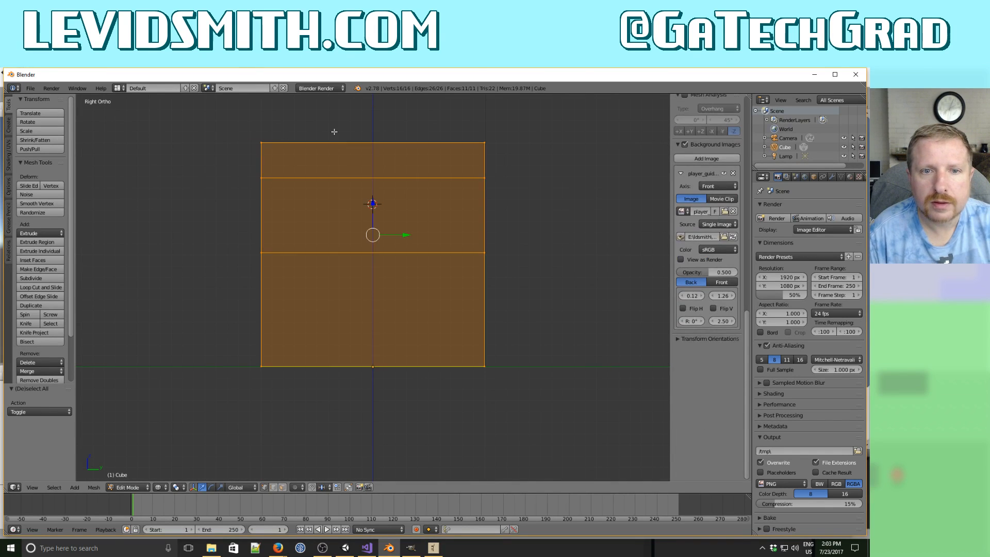
key("s")
key("y")
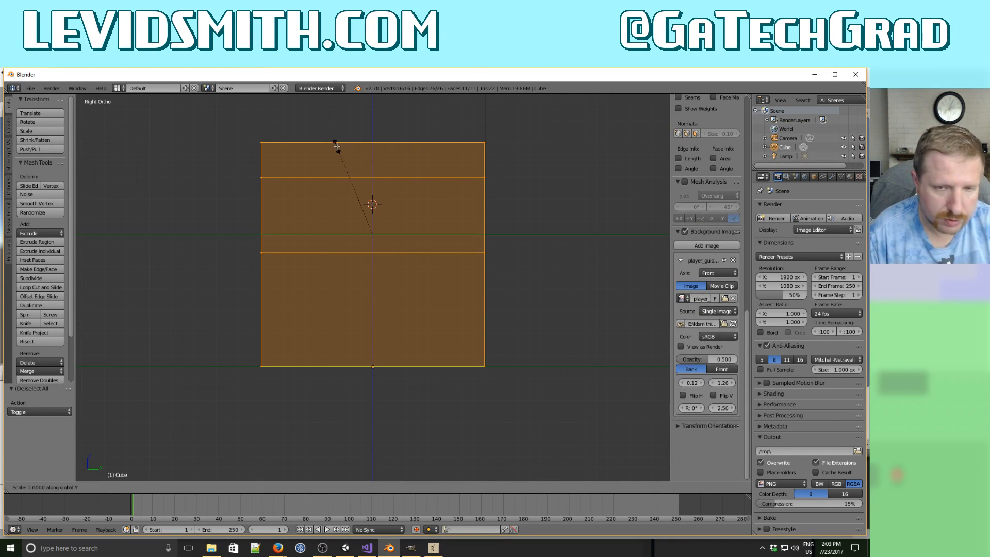
left_click(370, 219)
key("KP_1")
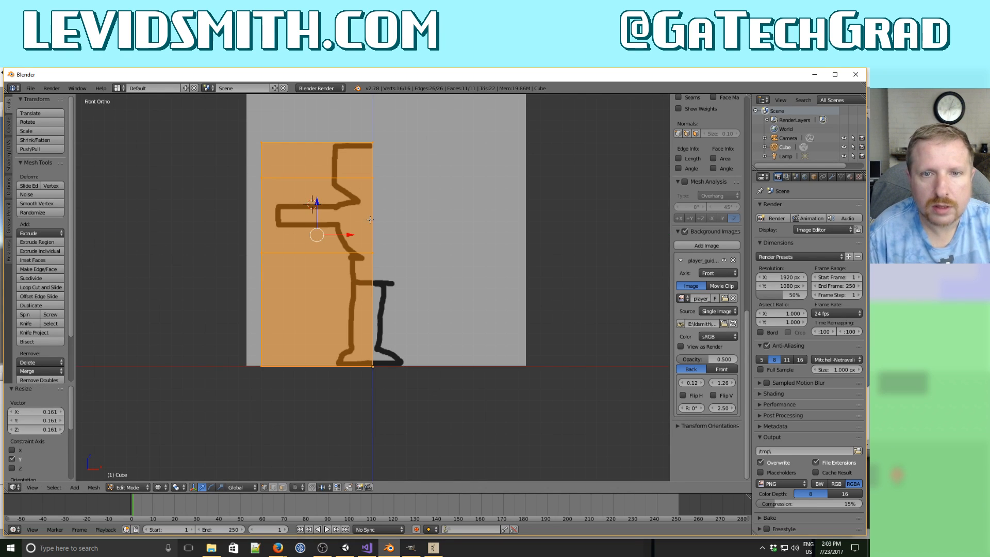
Move the top outer vertices about 0.640 along X to the side of the guide's head.
key("a")
key("b")
left_click_drag(255, 135, 276, 158)
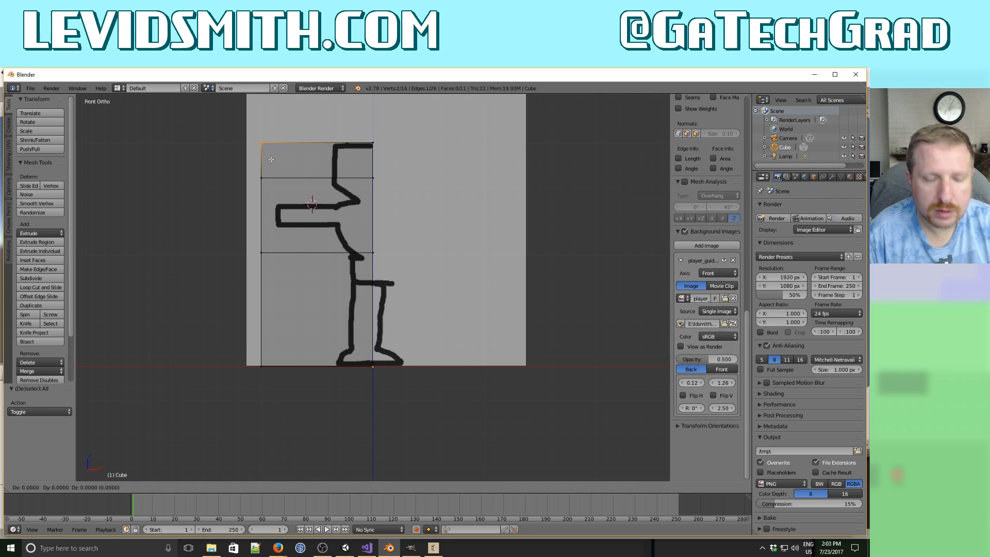
key("g")
key("x")
left_click(342, 161)
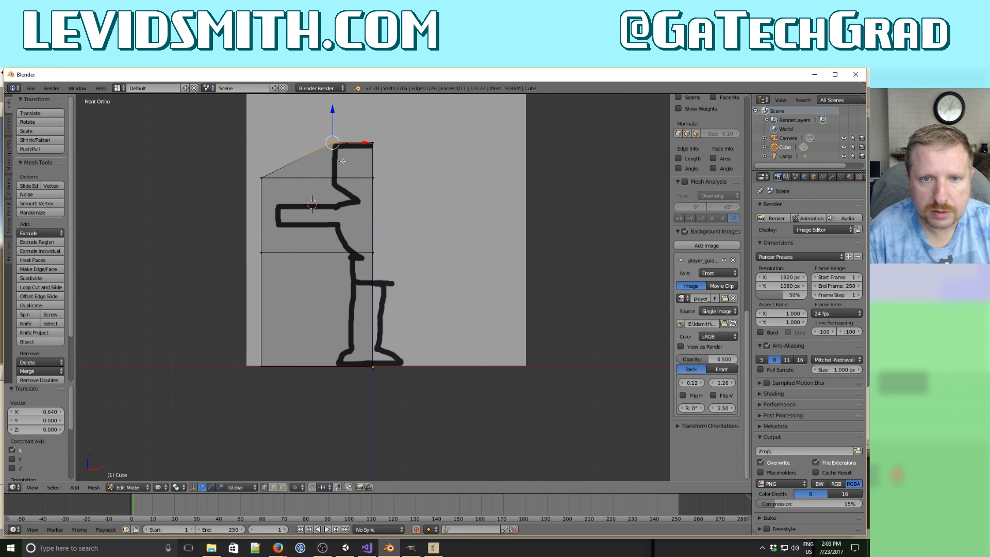
Move the second row's outer vertices about 0.644 along X to the bottom of the guide's head.
key("a")
left_click_drag(284, 204, 286, 204)
key("g")
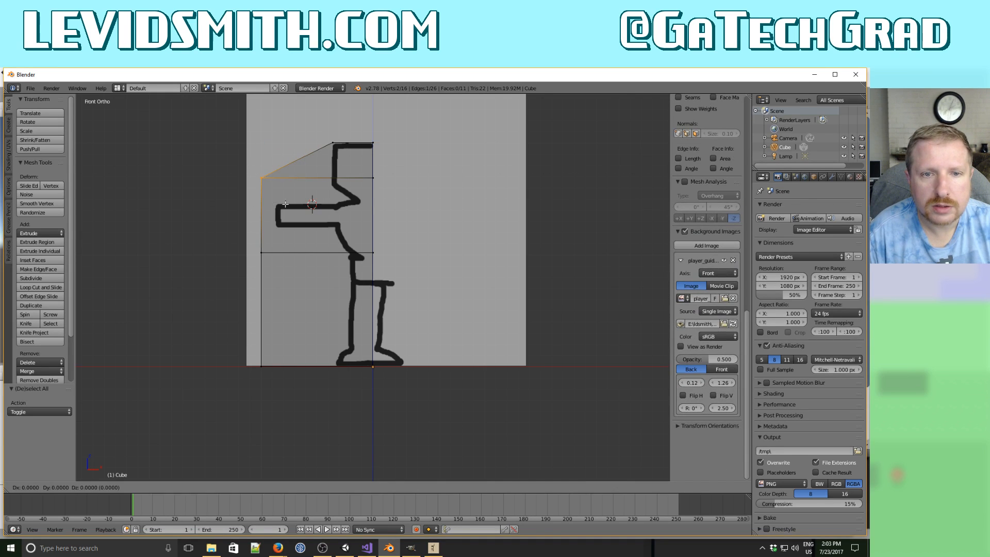
key("x")
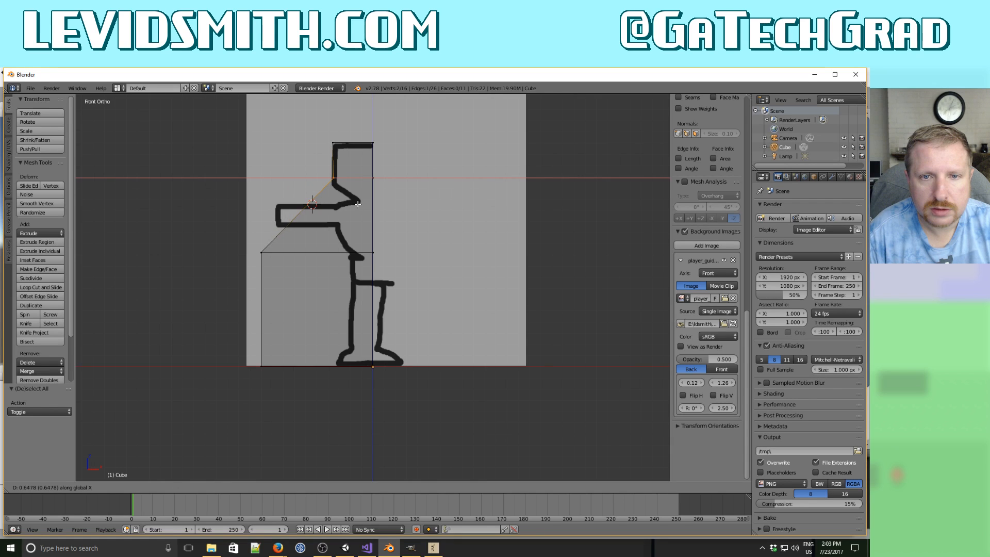
left_click(357, 204)
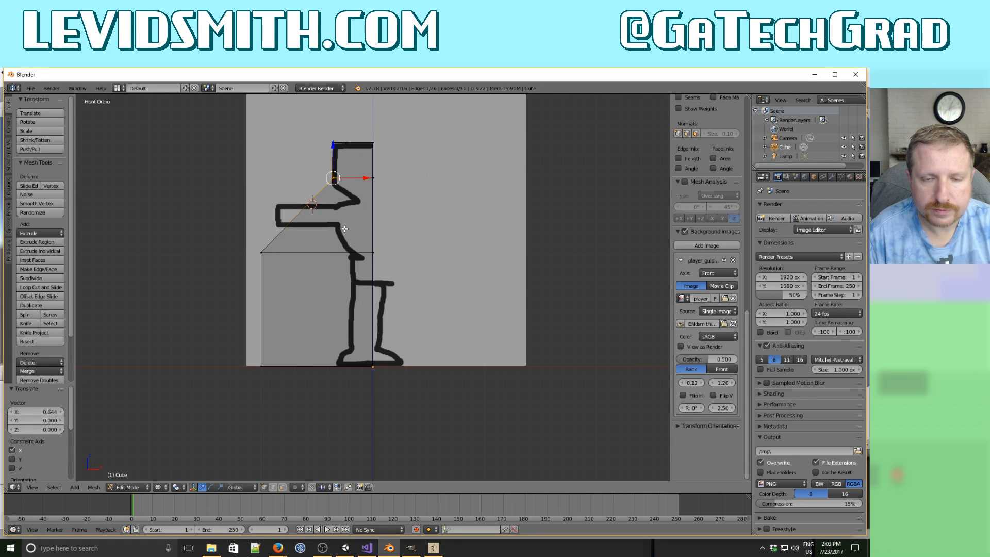
Add a horizontal loop cut below the head and slide it up to the guide's neck.
key("ctrl+r")
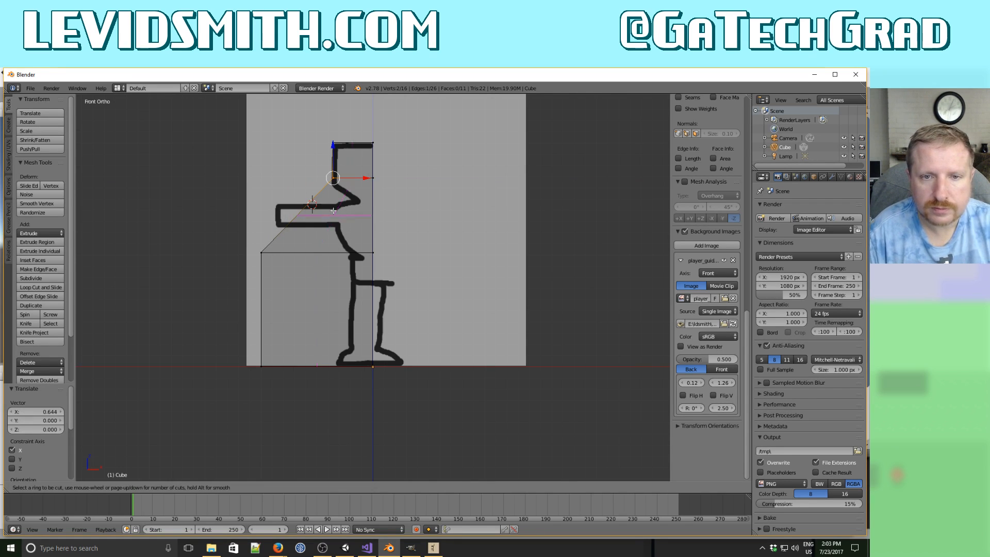
left_click(330, 216)
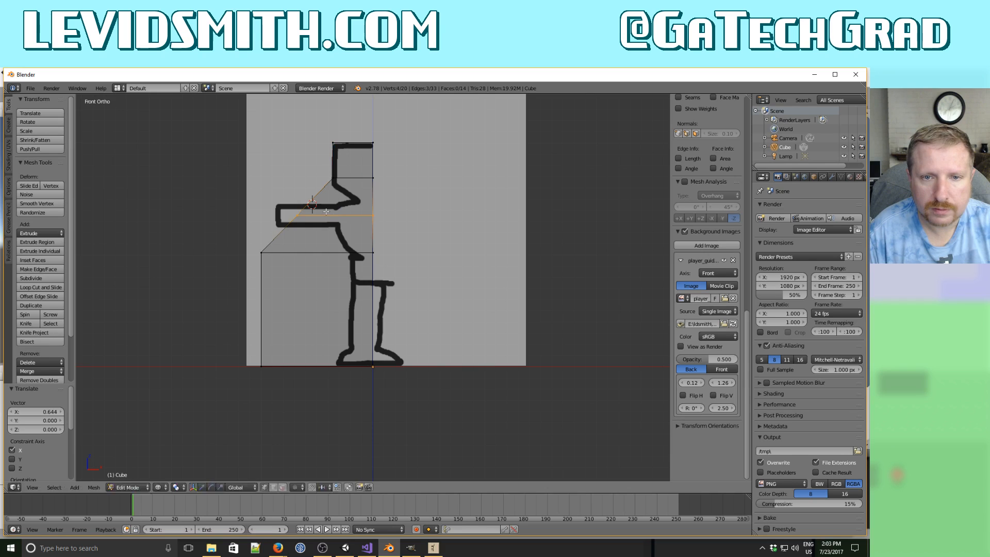
left_click(331, 187)
Move the neck loop's outer vertices about 0.368 along X to the guide's neck outline.
key("a")
key("b")
left_click_drag(296, 191, 326, 223)
key("g")
key("x")
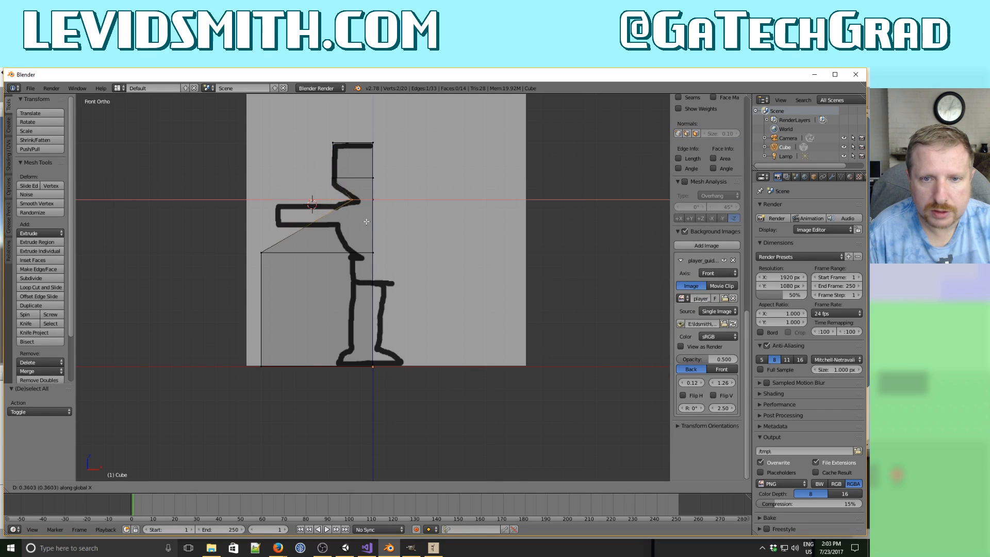
left_click(367, 221)
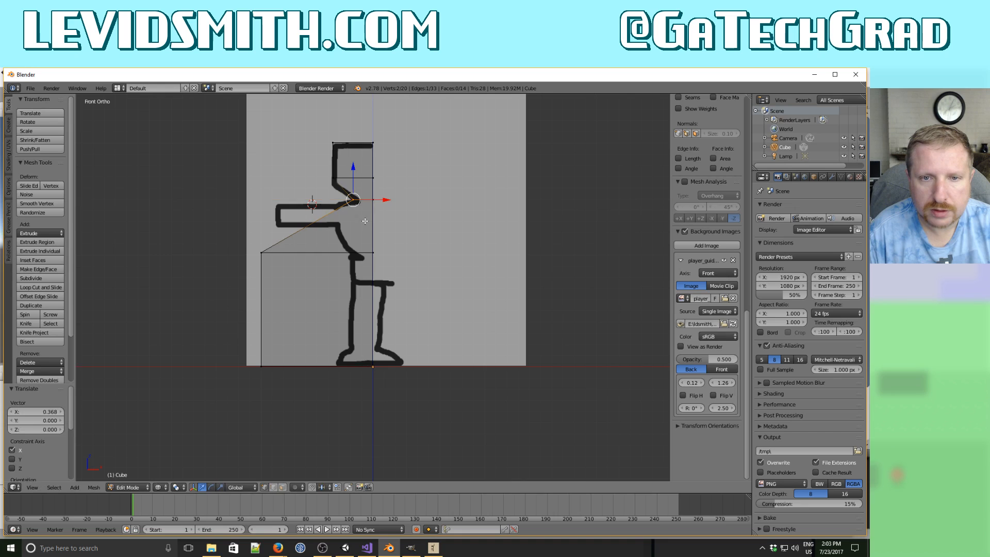
Raise the vertex row below the neck along Z to the underside of the guide's arm.
key("a")
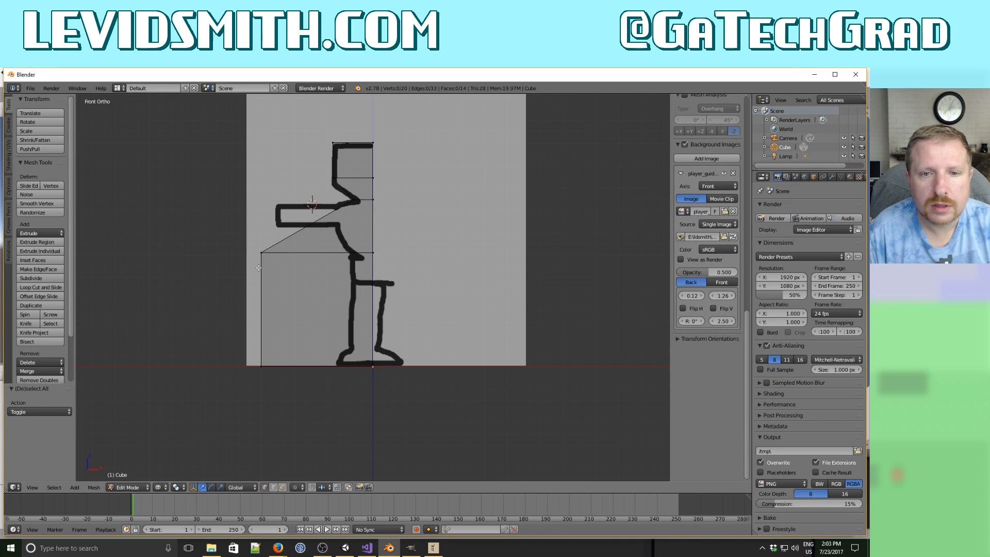
key("b")
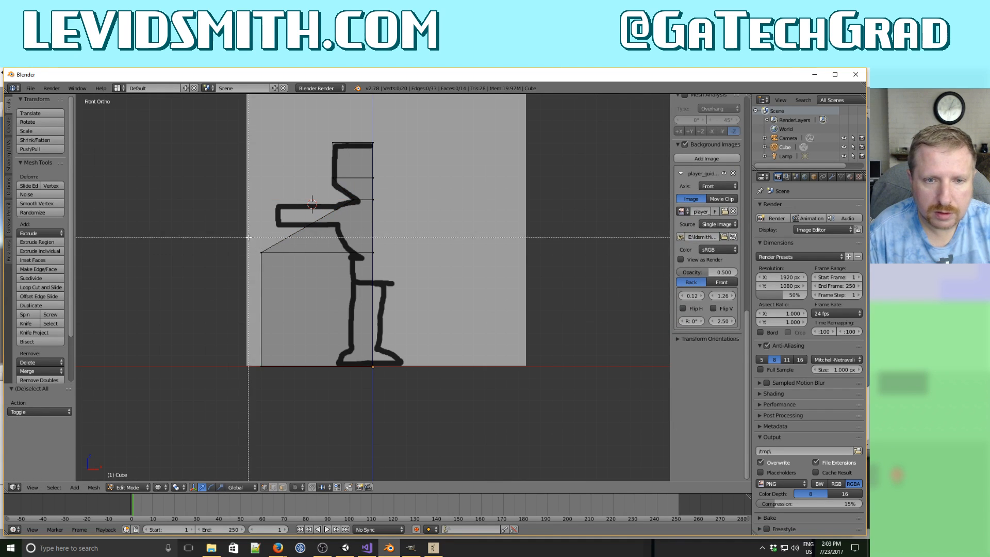
left_click_drag(254, 243, 396, 289)
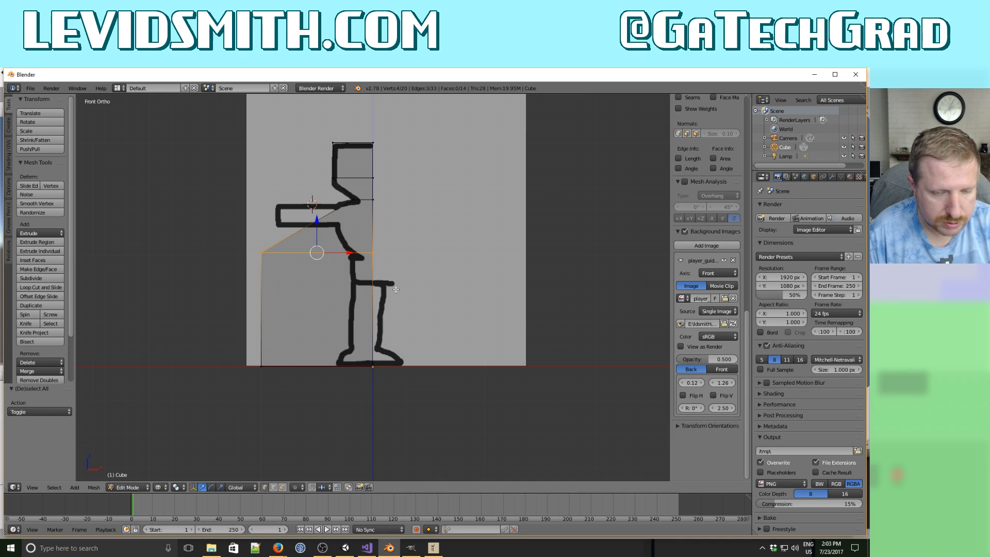
key("g")
key("z")
left_click(399, 261)
key("a")
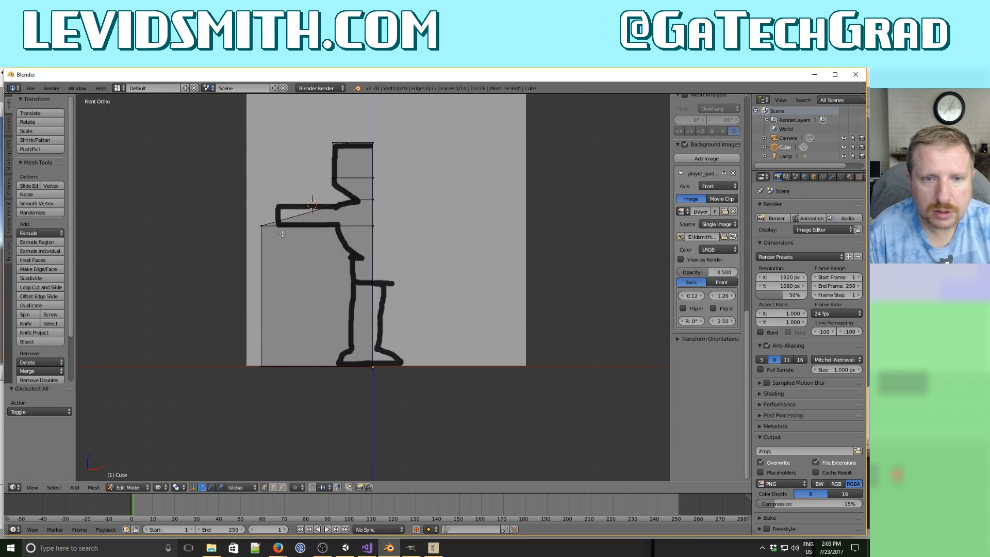
Move the armpit row's outer vertices about 0.652 along X to the guide's torso edge.
right_click(281, 235)
key("g")
key("x")
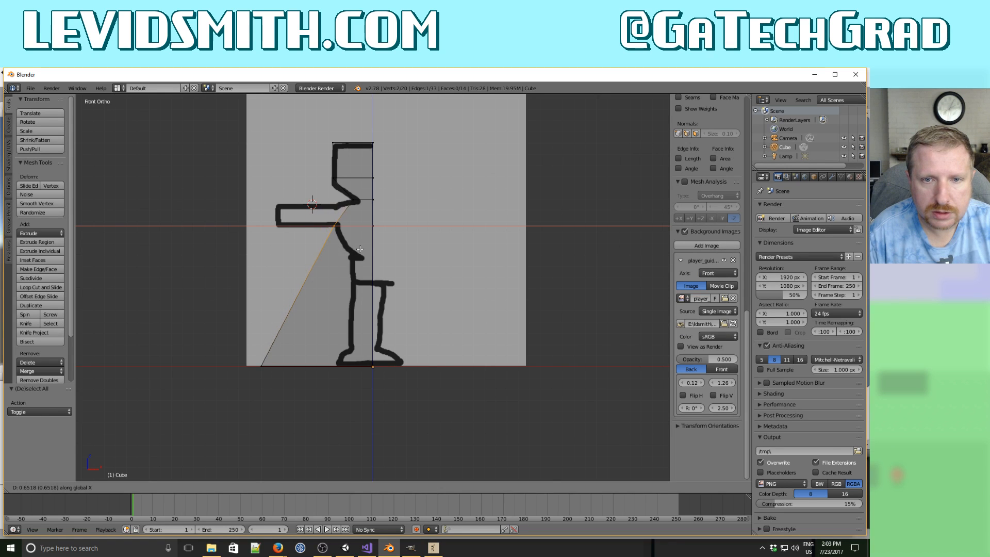
left_click(360, 250)
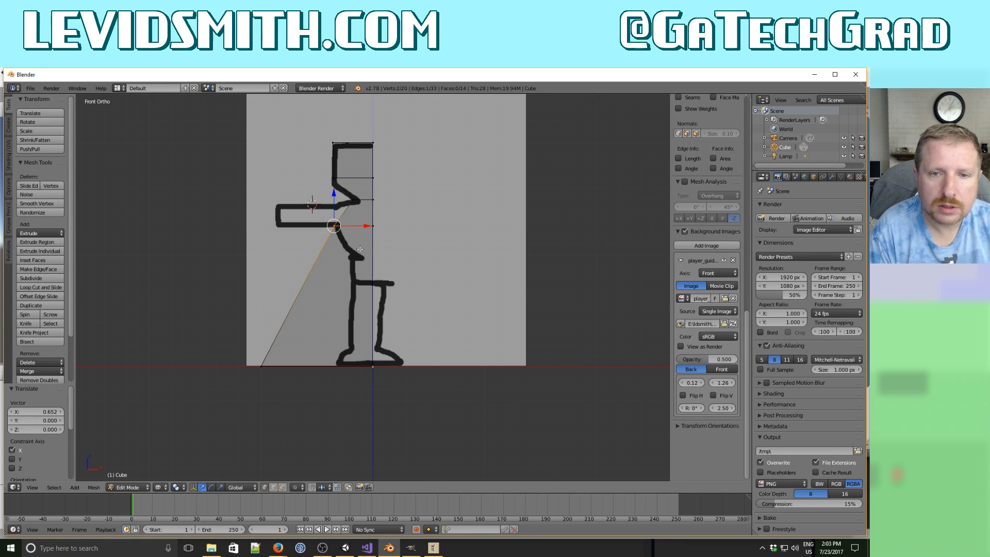
Add a horizontal loop cut between neck and armpit and slide it up to the shoulder.
key("ctrl+r")
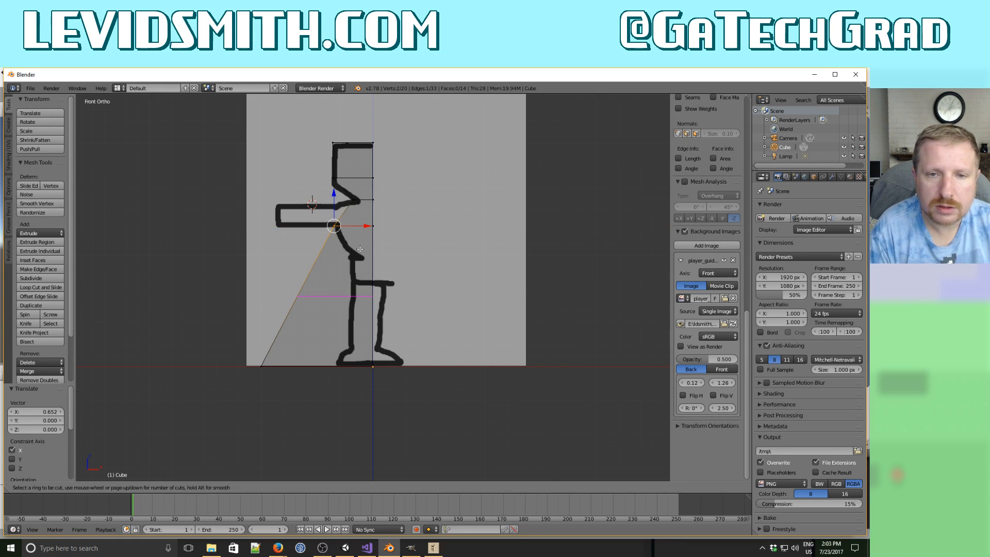
left_click(354, 211)
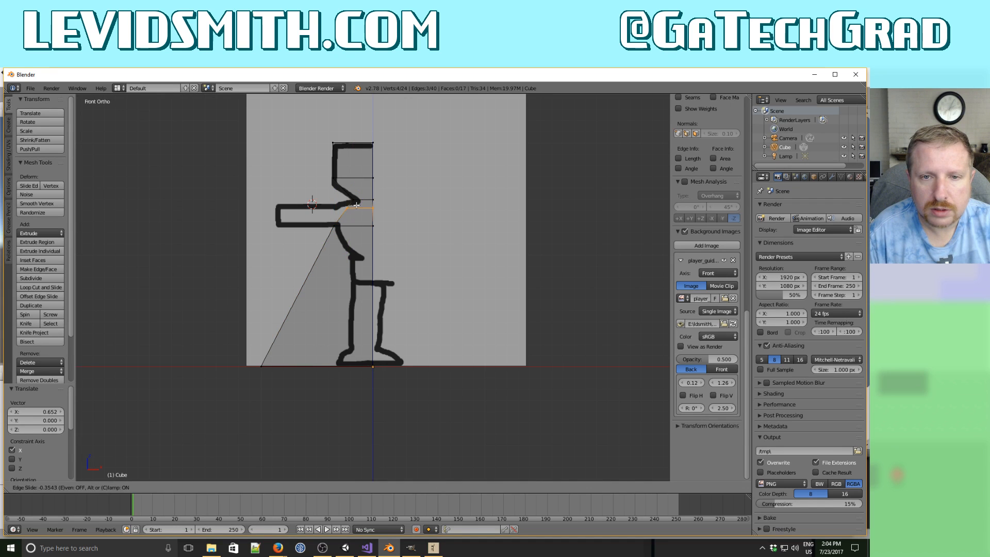
left_click(356, 201)
Move the shoulder loop's outer vertices along X to line up with the armpit at the arm's base.
key("a")
key("b")
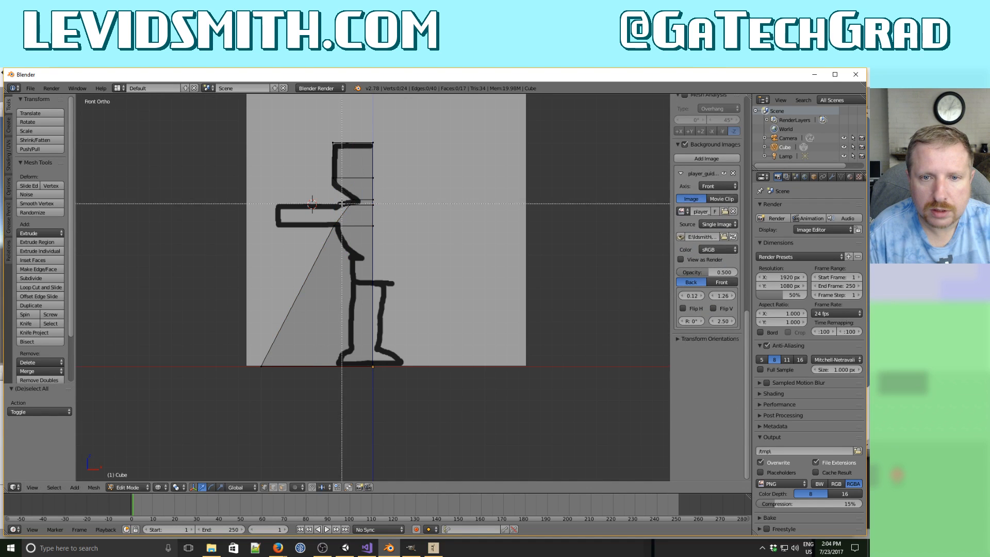
left_click_drag(341, 203, 341, 232)
key("g")
key("x")
left_click(341, 212)
Extrude the shoulder's side face about 0.287 to mid-arm, and extrude it again to the end of the guide's arm.
key("a")
key("b")
key("e")
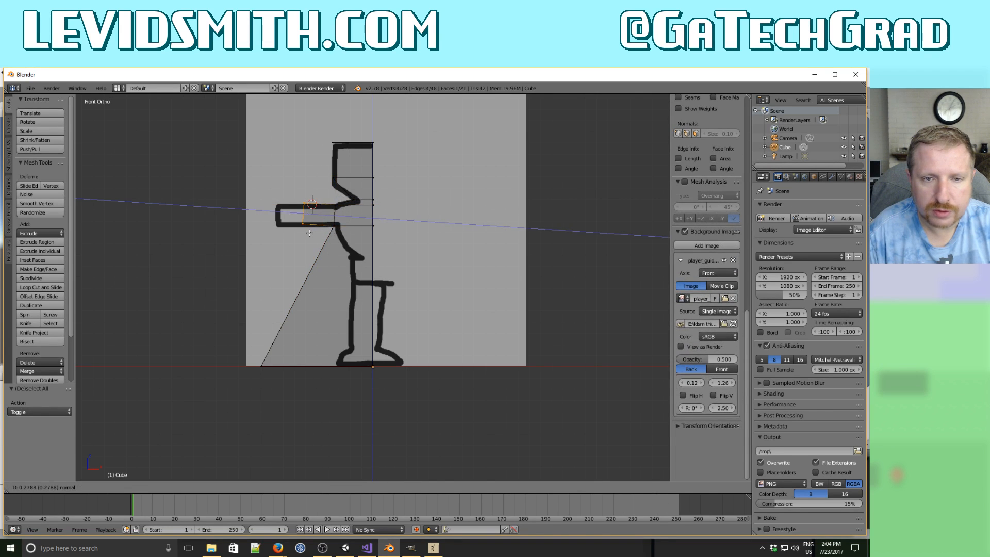
left_click(309, 233)
key("e")
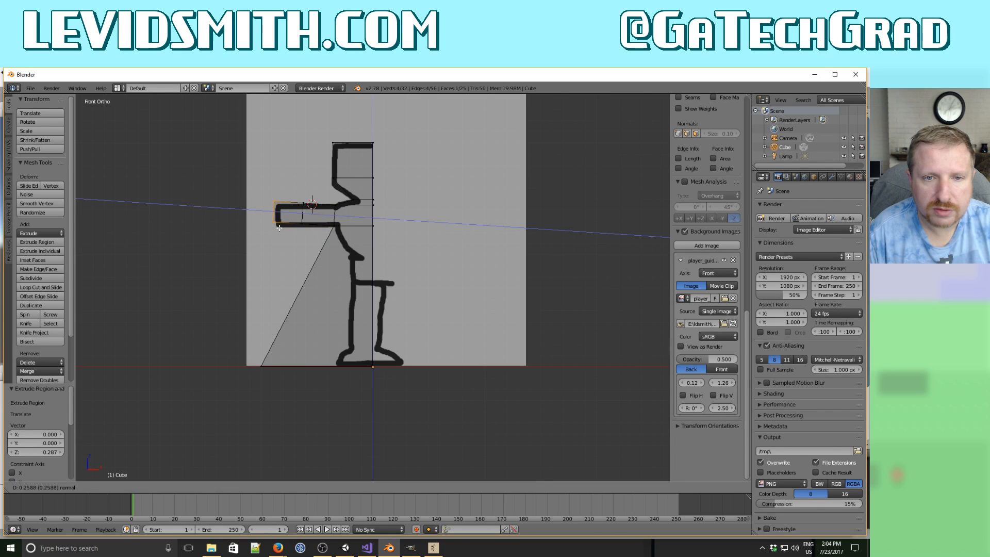
left_click(276, 227)
Lower the arm's outer vertices by about 0.028 and rotate them about -3.87° to level the arm with the guide.
key("a")
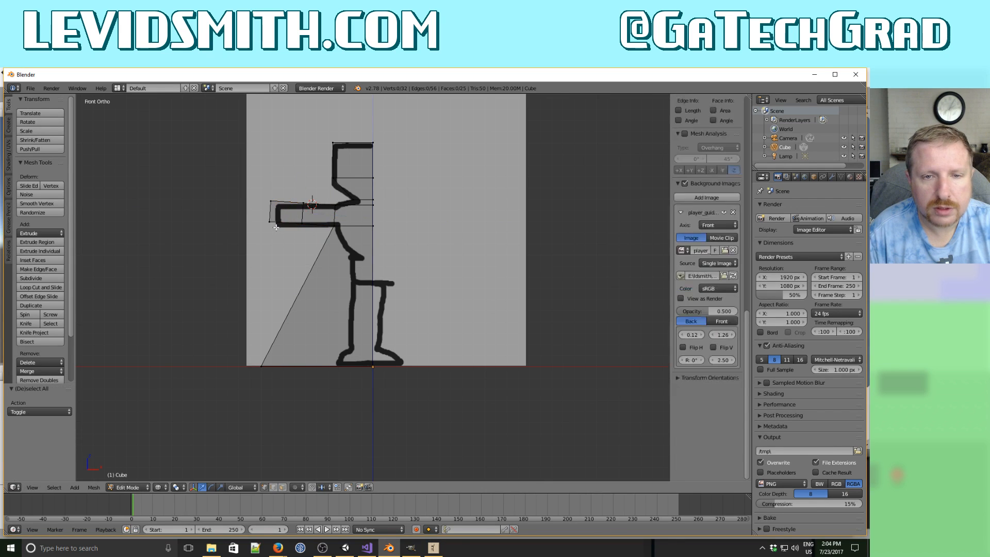
key("b")
left_click_drag(252, 184, 308, 238)
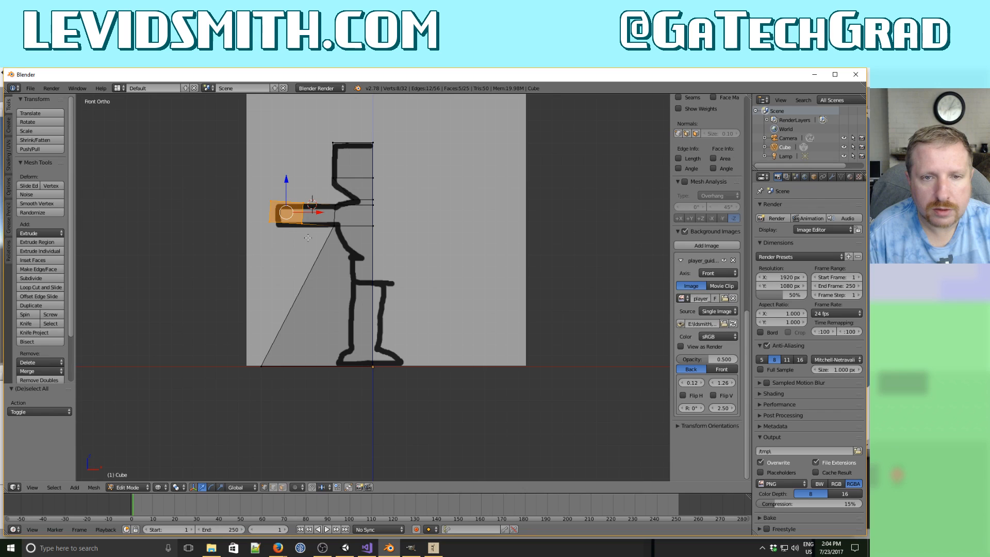
key("r")
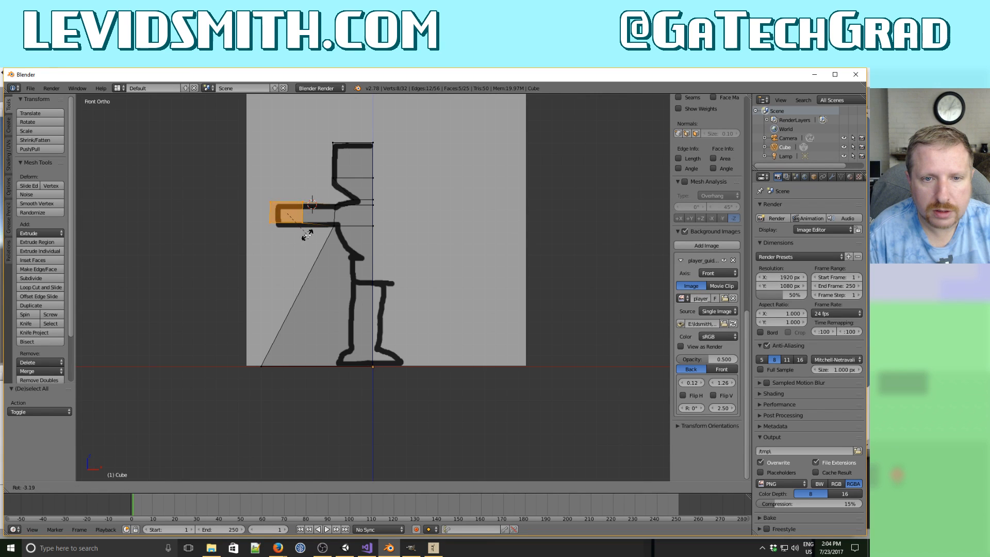
key("g")
left_click(308, 241)
key("r")
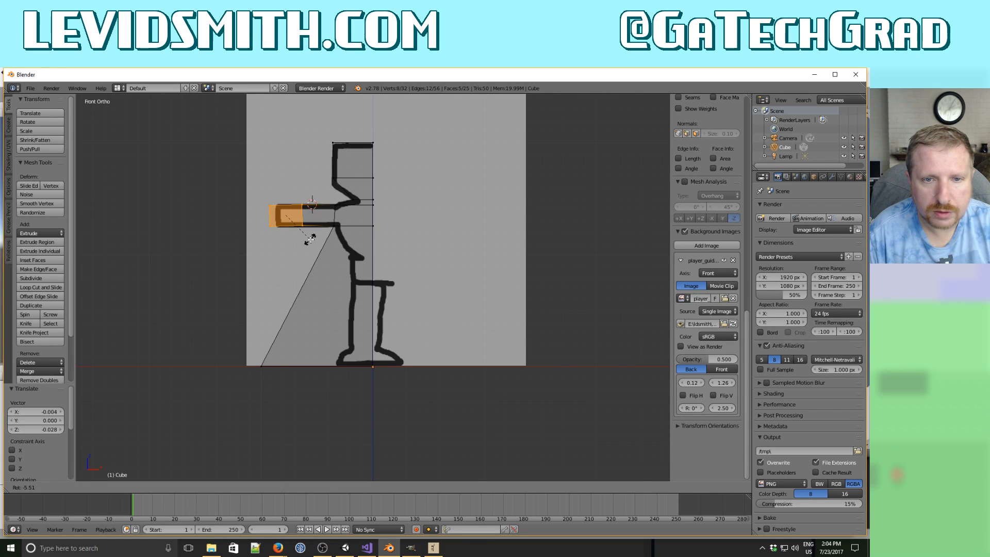
left_click(309, 239)
middle_click_drag(308, 239, 428, 268)
key("KP_1")
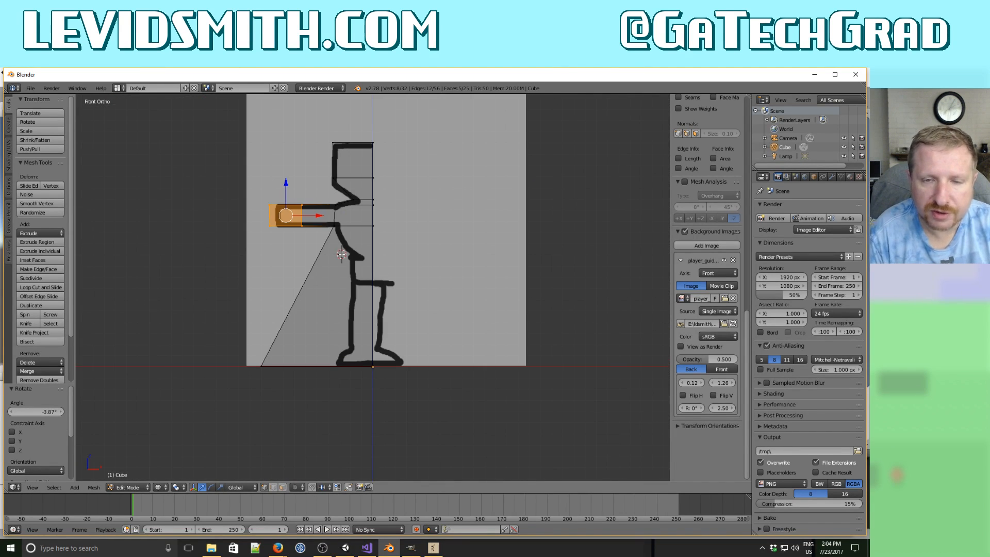
Add a horizontal loop cut through the lower torso and slide it up to the guide's waist.
key("ctrl+r")
left_click(341, 253)
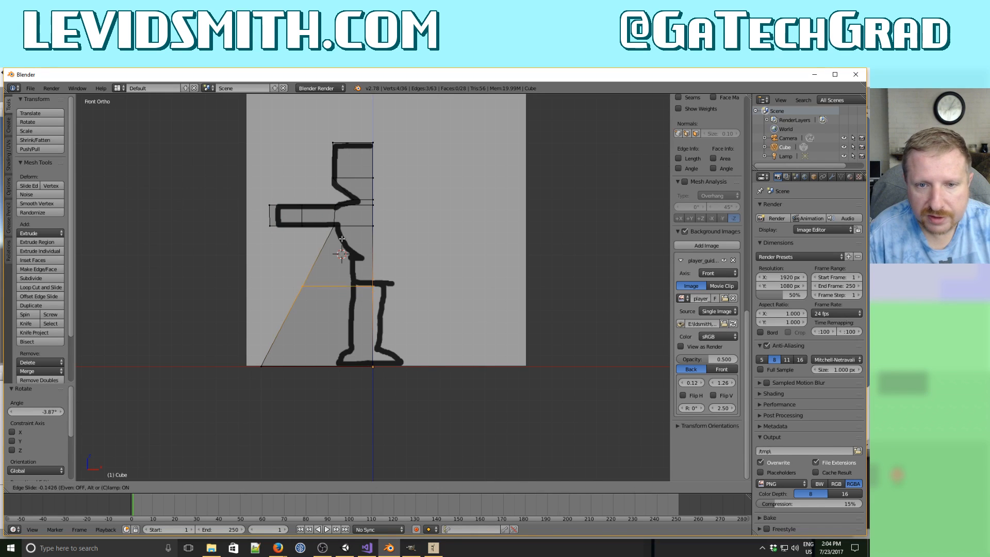
left_click(340, 206)
Move the waist loop's outer vertices along X to meet the guide's waist outline.
key("a")
key("b")
left_click_drag(305, 245, 339, 281)
key("g")
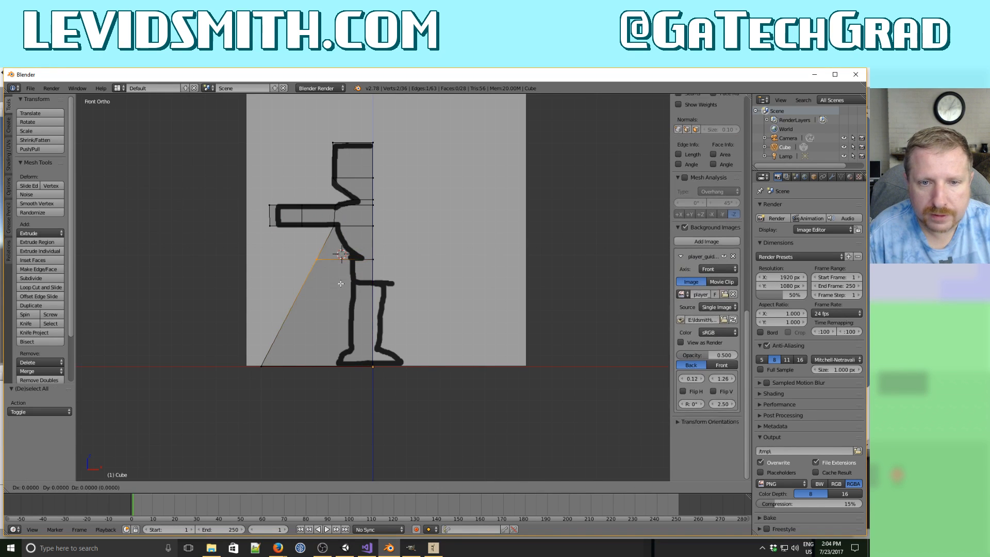
key("x")
left_click(375, 283)
key("a")
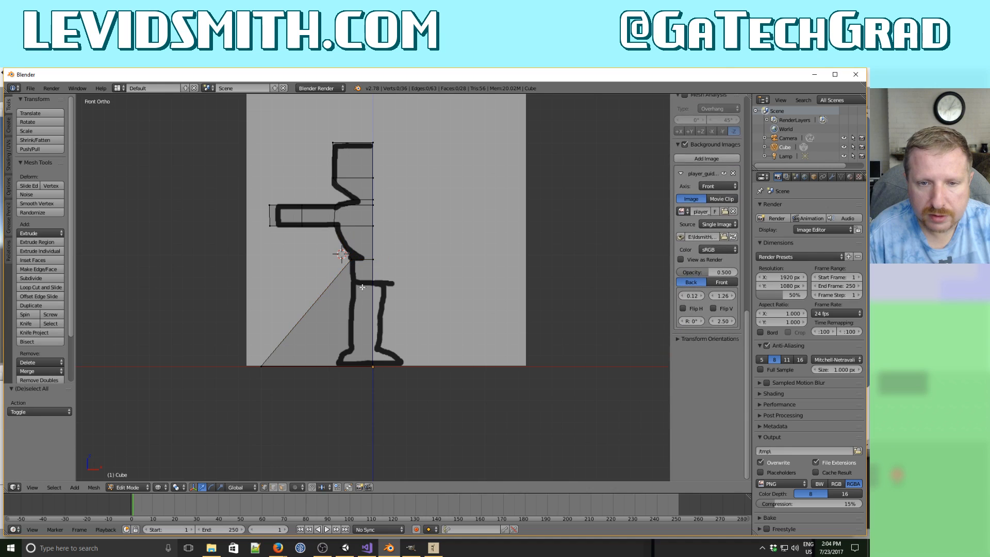
Add a horizontal loop cut below the waist and slide it up to the guide's crotch line.
key("ctrl+r")
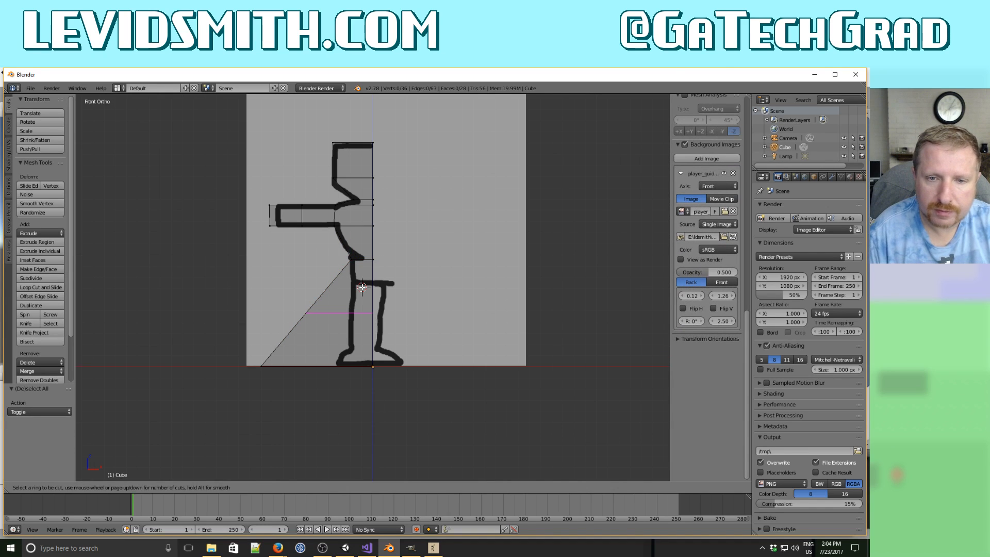
left_click(362, 286)
left_click(361, 256)
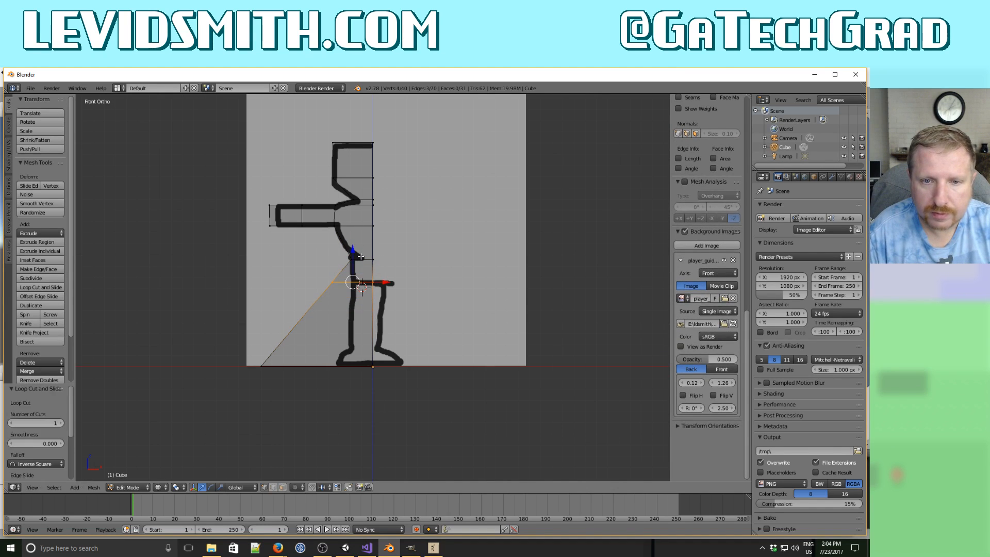
Move the crotch loop's outer vertices along X to meet the guide's hip outline.
key("a")
key("b")
left_click_drag(319, 265, 346, 296)
key("g")
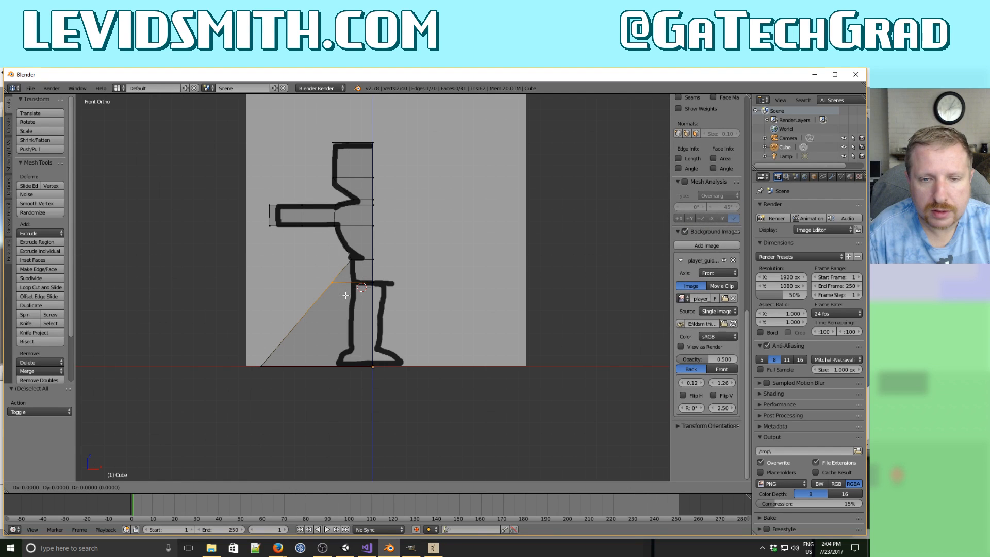
key("x")
left_click(368, 294)
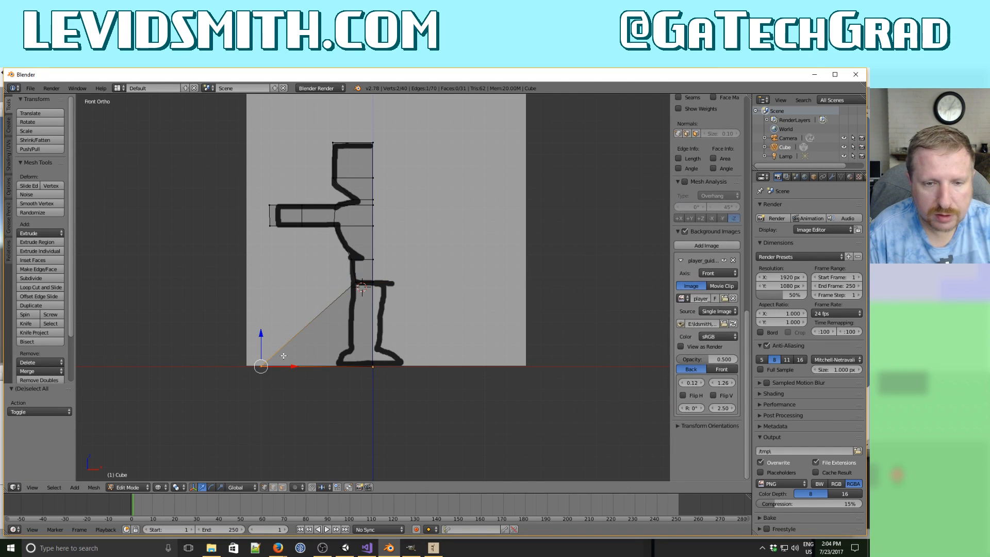
Move the mesh's lowest outer vertices along X to line up beneath the hip.
key("g")
key("x")
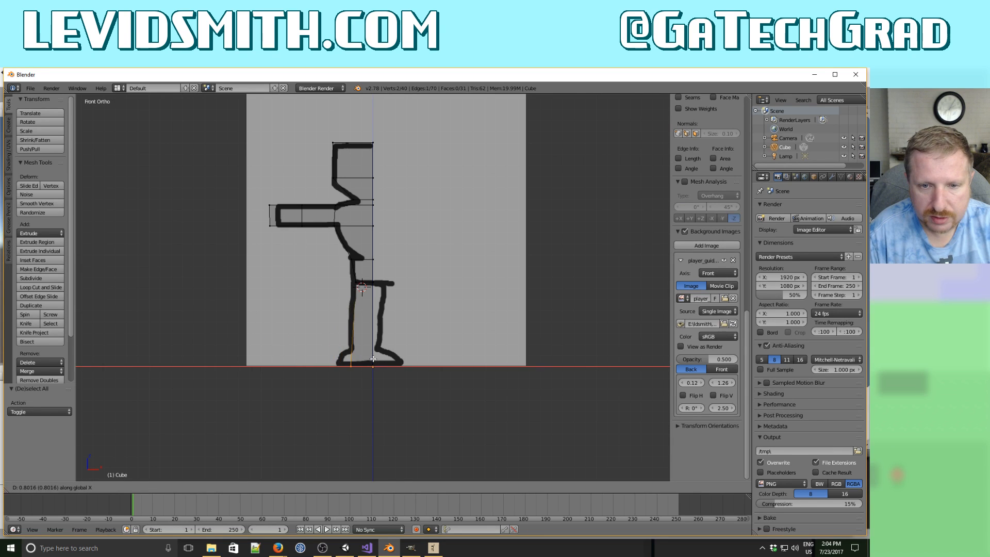
left_click(379, 358)
key("a")
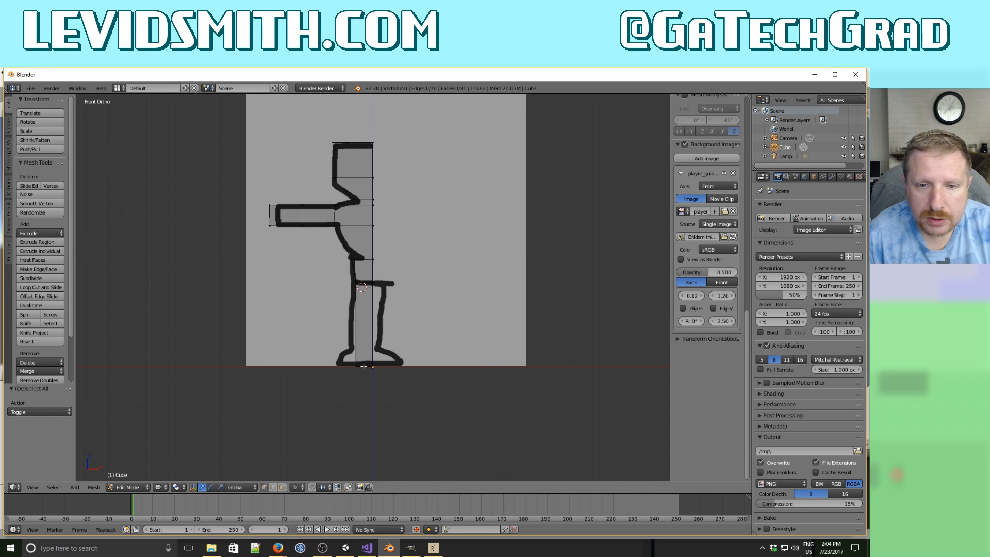
Delete the four lowest vertices of the mesh at ground level.
key("a")
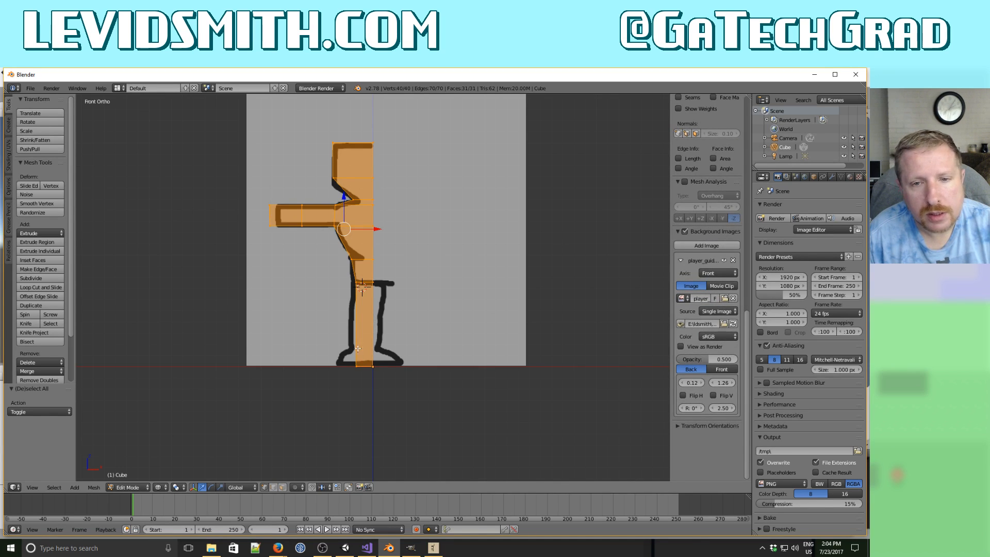
key("a")
key("b")
left_click_drag(339, 349, 382, 384)
key("x")
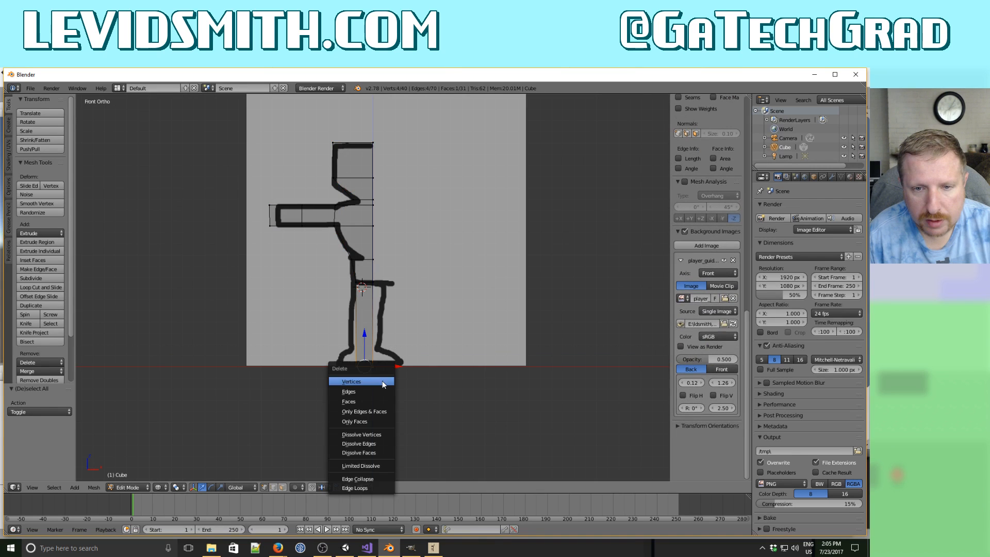
left_click(377, 381)
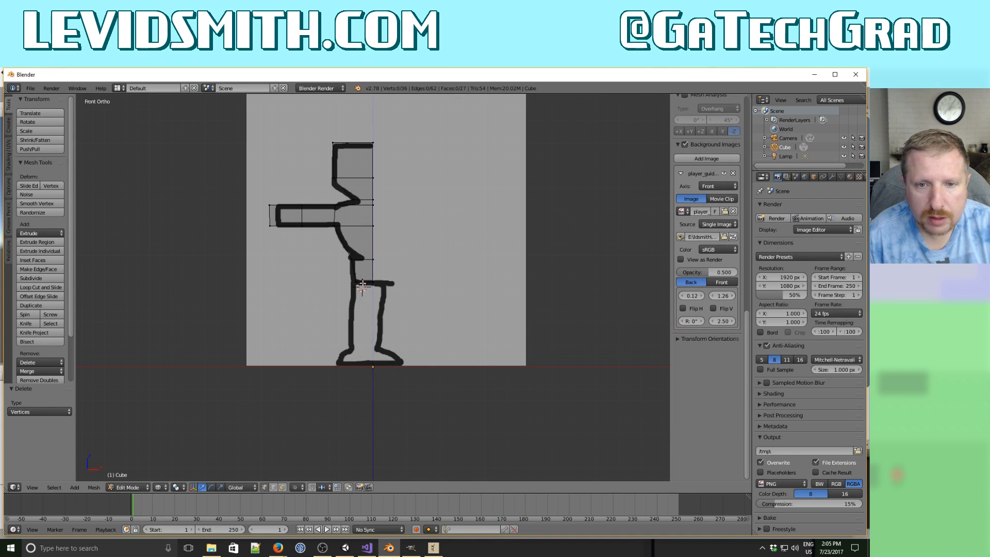
Select the four vertices around the open underside of the hips and fill them with a face.
scroll(362, 284, "up", 3)
middle_click_drag(366, 288, 359, 266)
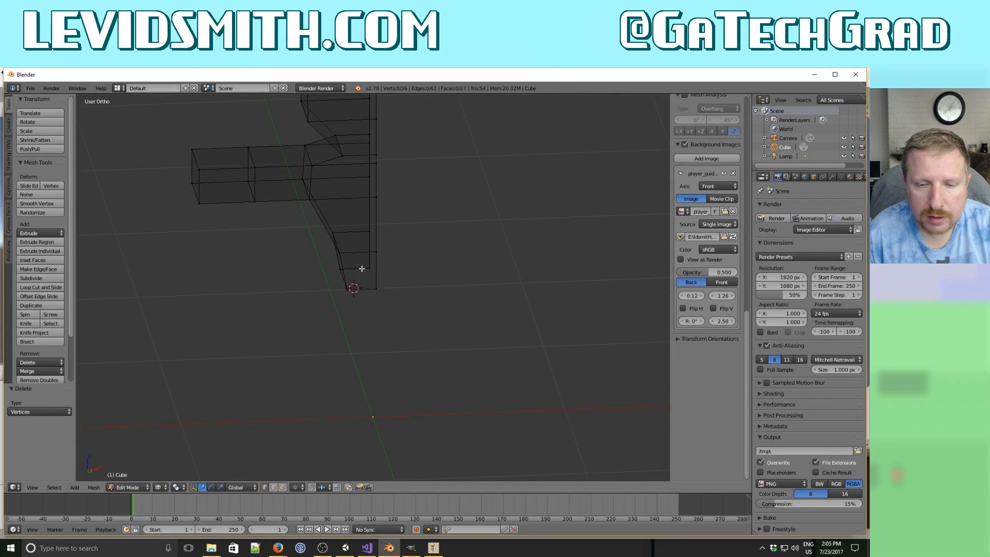
right_click(376, 287)
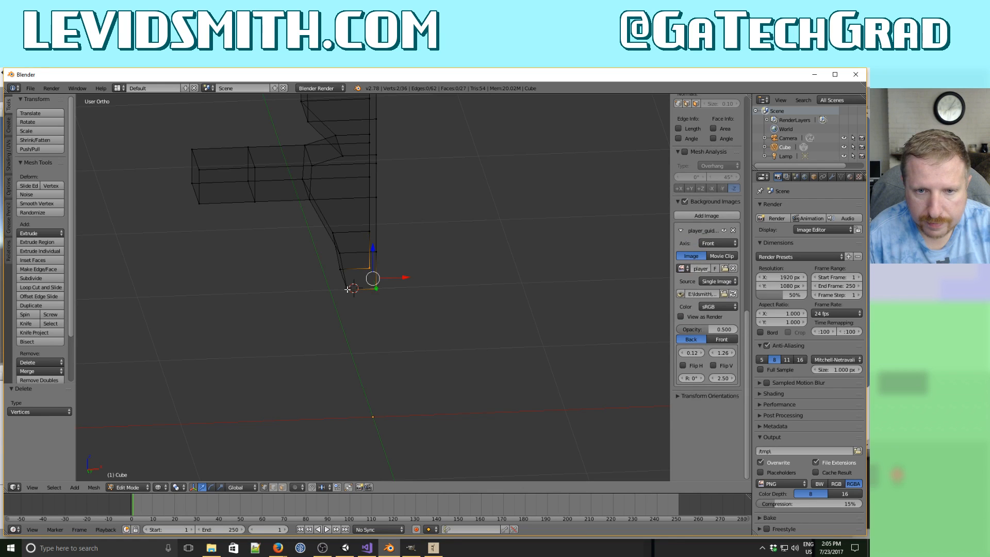
right_click(340, 270, "shift")
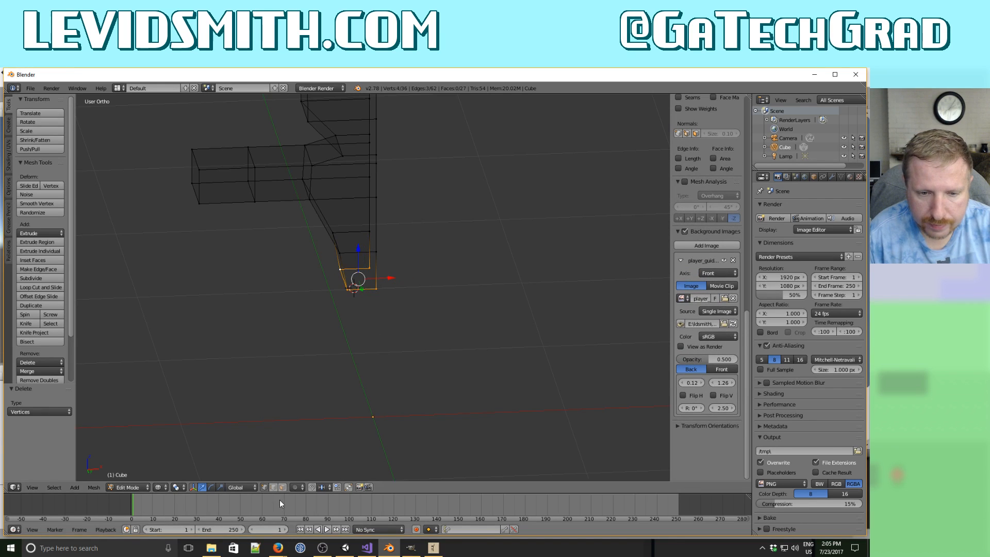
left_click(282, 487)
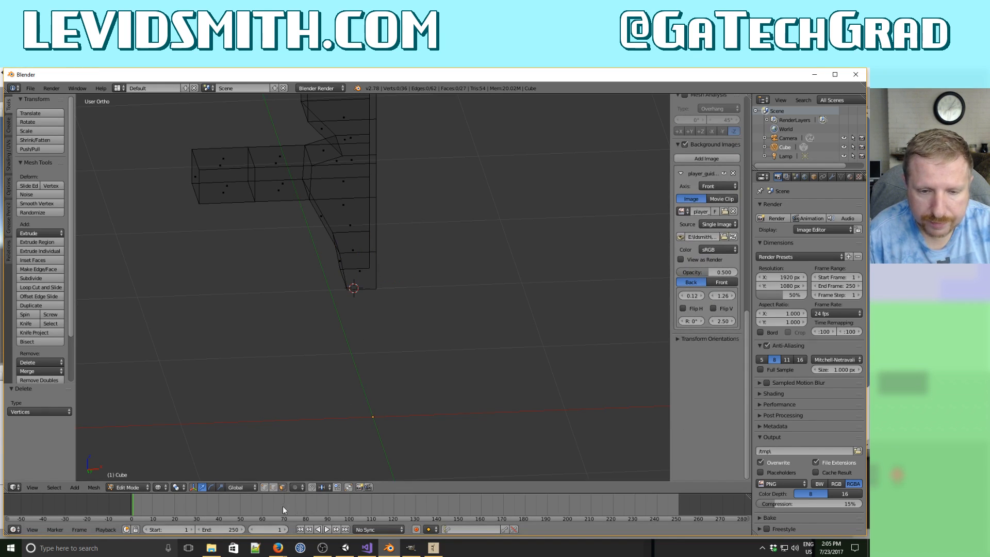
right_click(372, 278)
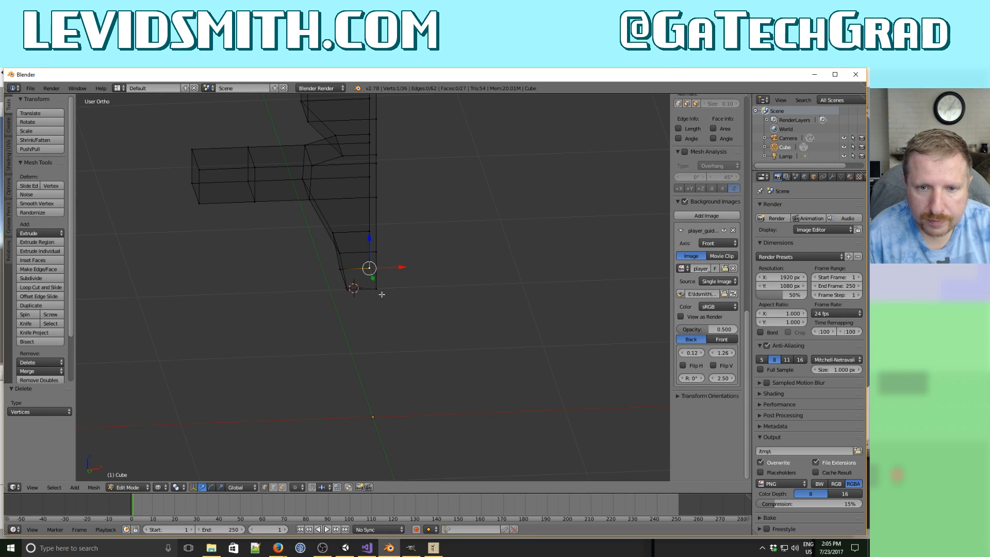
right_click(341, 269, "shift")
right_click(353, 289, "shift")
key("f")
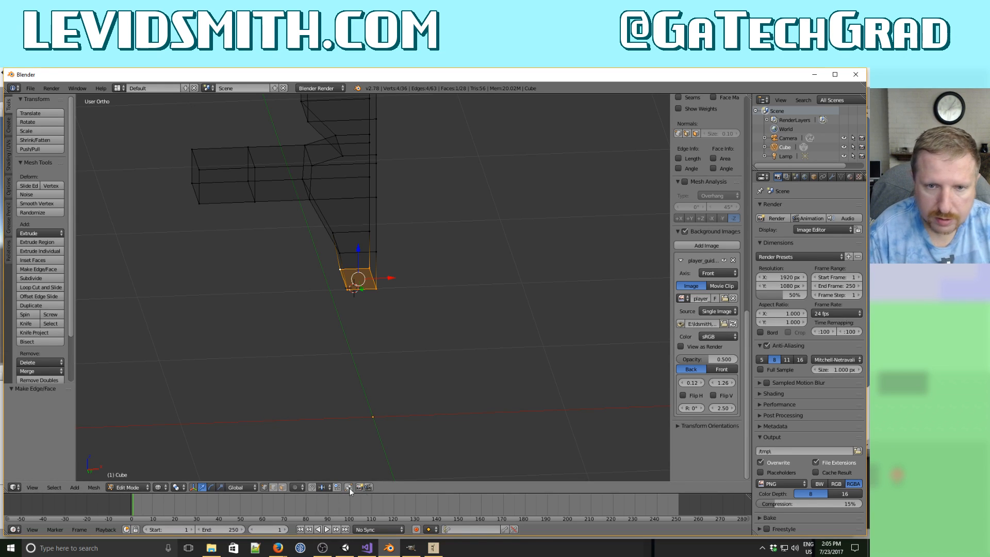
In front view, extrude the hip's underside about 0.281 down to the knee and shift it about -0.070 along X.
key("KP_1")
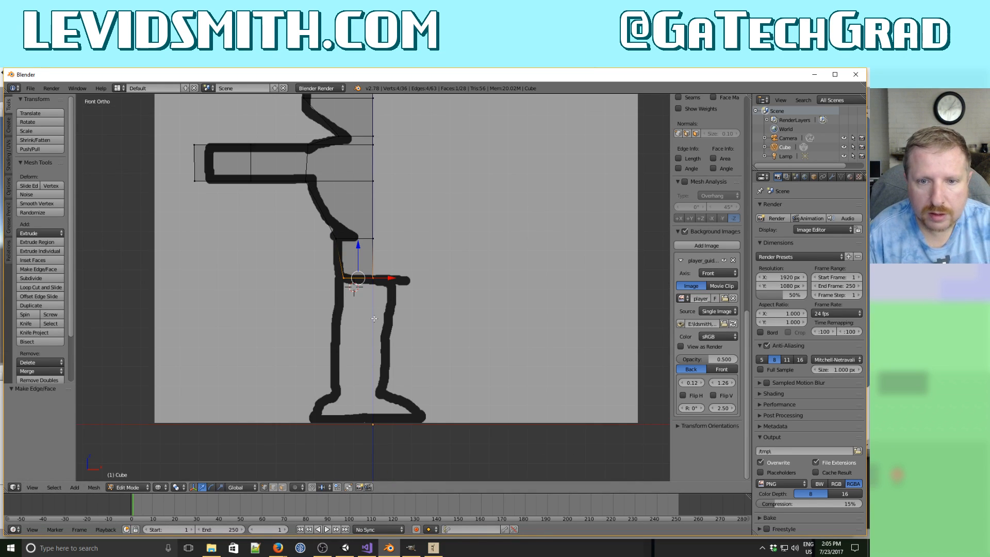
key("e")
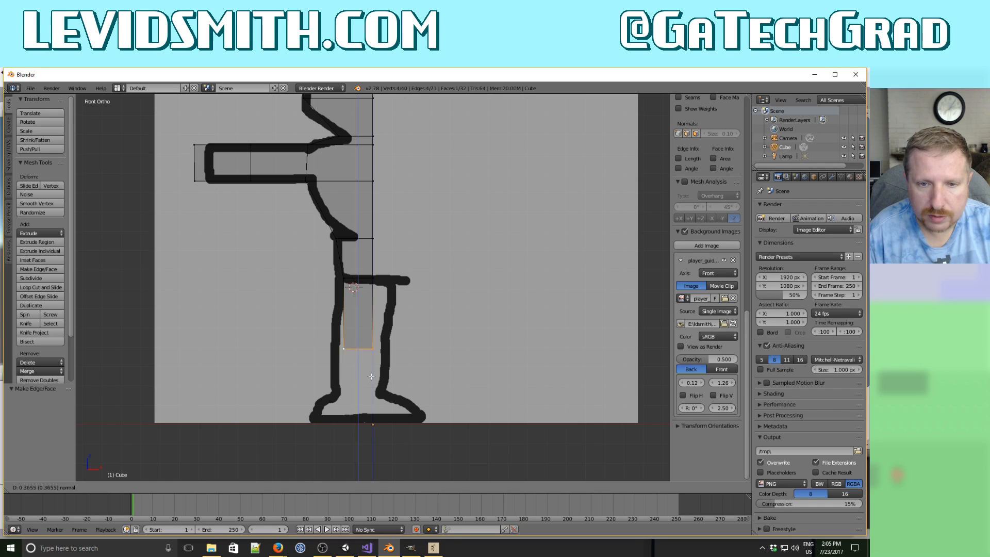
left_click(369, 363)
key("g")
key("x")
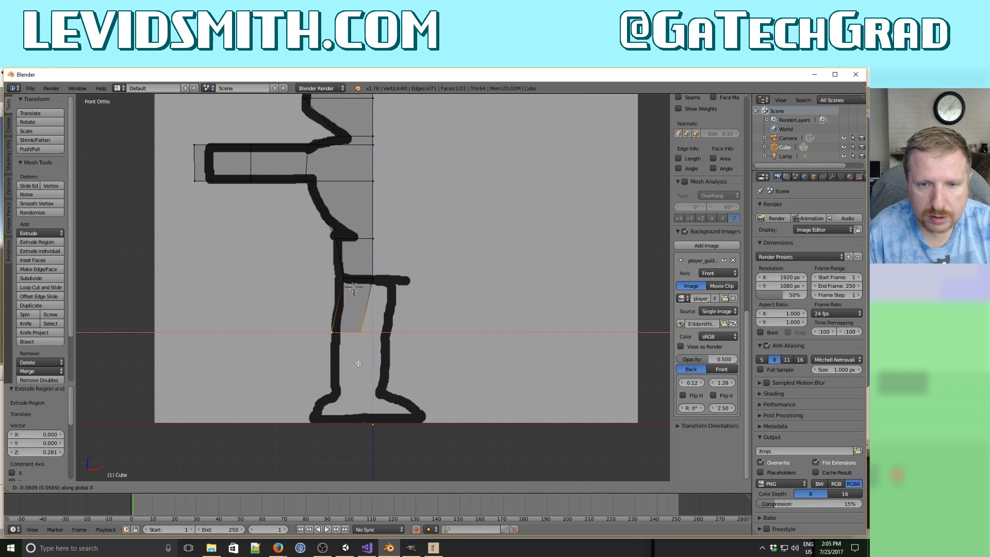
left_click(356, 363)
Extrude the leg's lower face about 0.337 to the ankle, and extrude it again about 0.134 to the ground.
key("e")
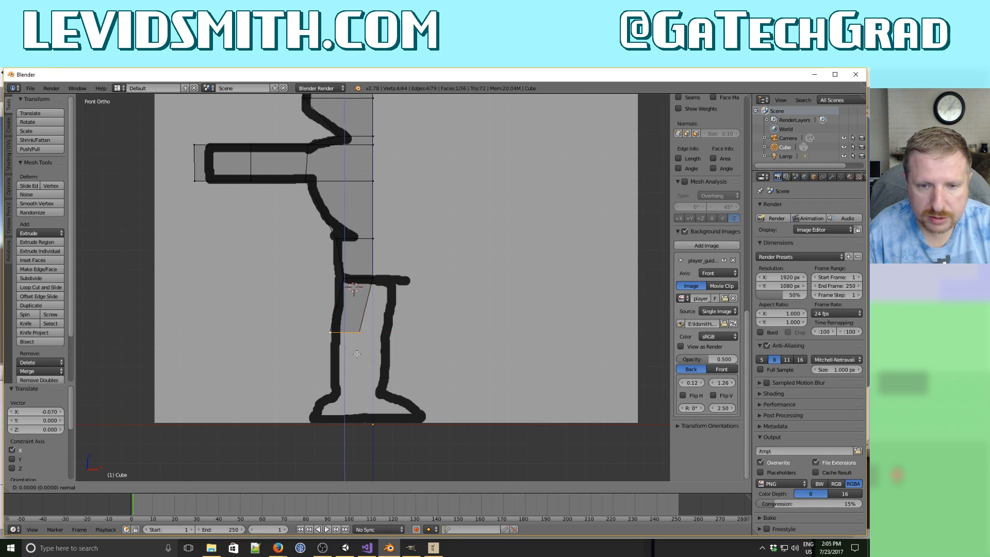
left_click(355, 437)
key("e")
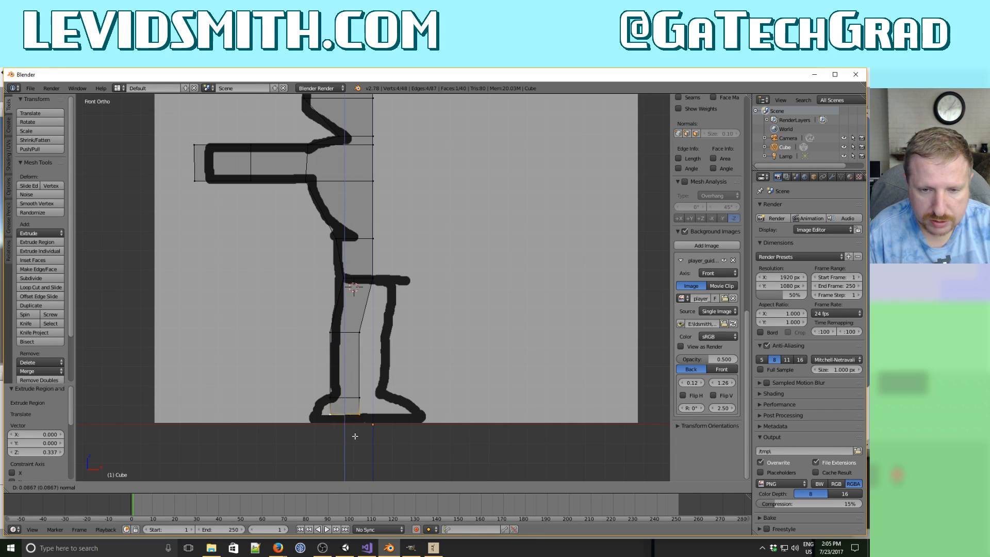
left_click(355, 444)
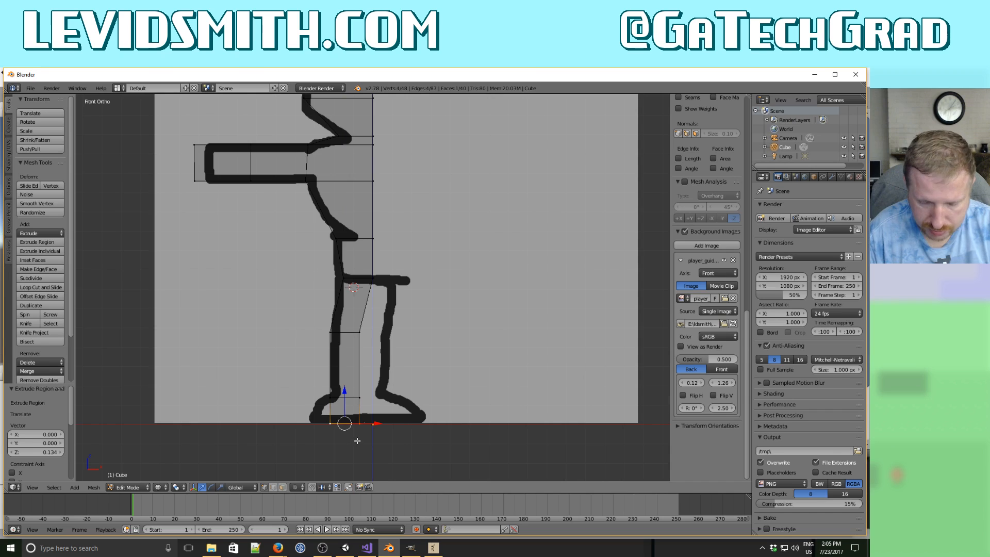
Select the front face of the ankle block in face mode and extrude it about 0.283 forward as the foot.
middle_click_drag(358, 441, 431, 439)
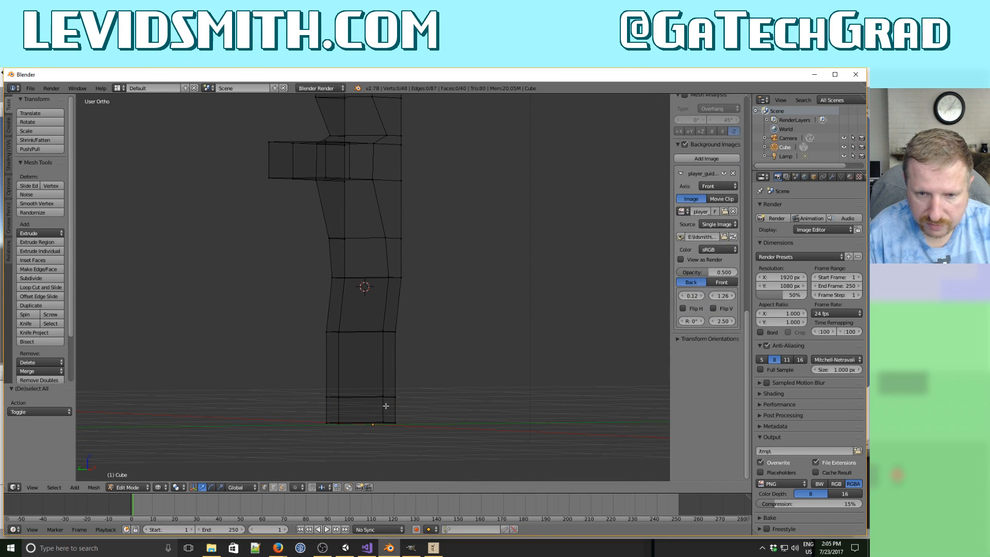
left_click(283, 487)
key("a")
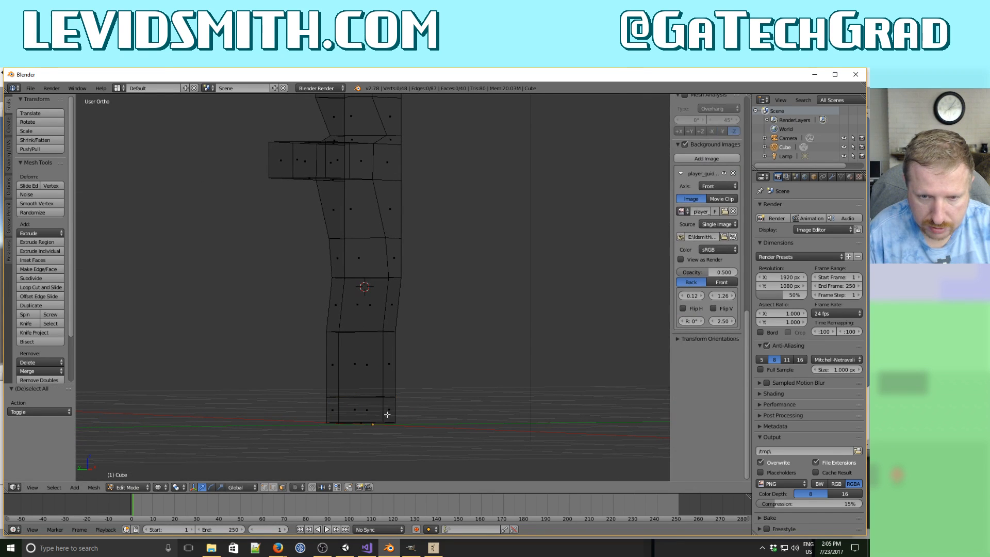
right_click(388, 411)
mouse_move(420, 413)
middle_mouse_down()
mouse_move(371, 426)
mouse_move(417, 428)
middle_mouse_up()
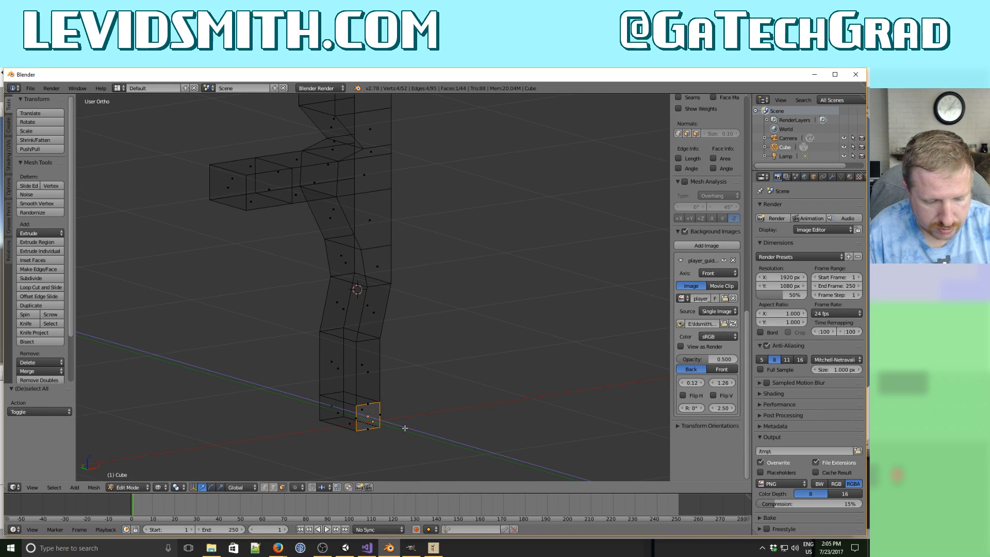
key("e")
left_click(436, 436)
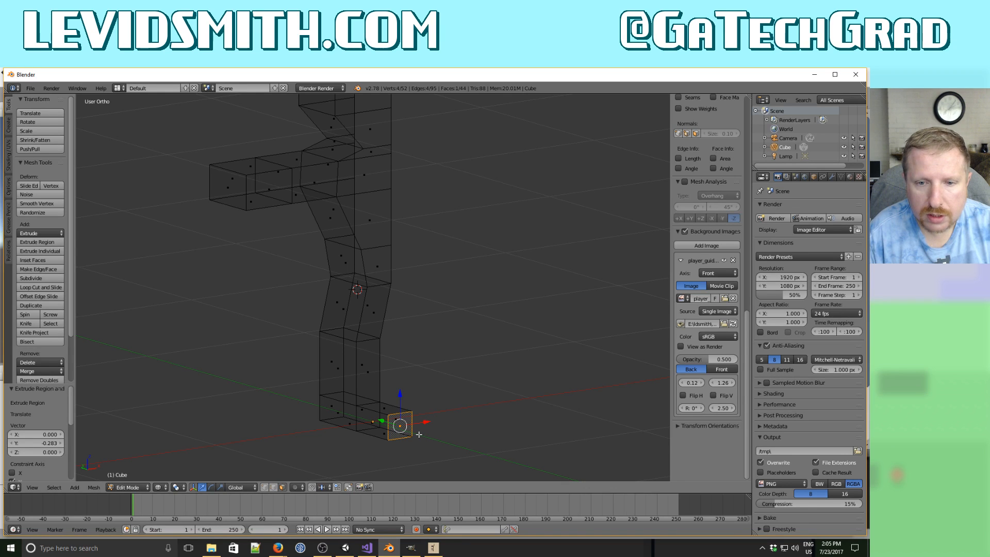
key("a")
Examine the leg and foot from the side and other angles, switching the viewport to solid shading.
middle_click_drag(419, 434, 462, 436)
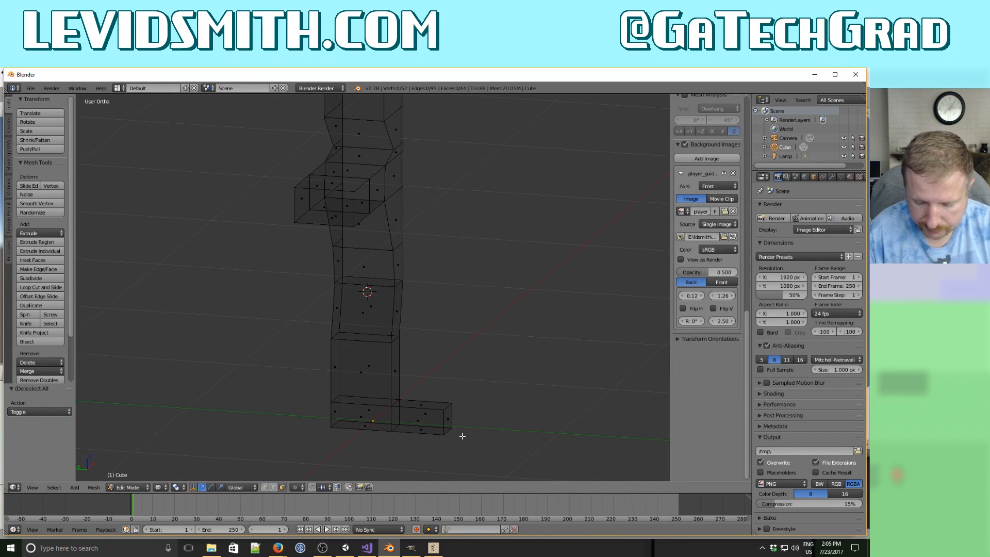
key("KP_3")
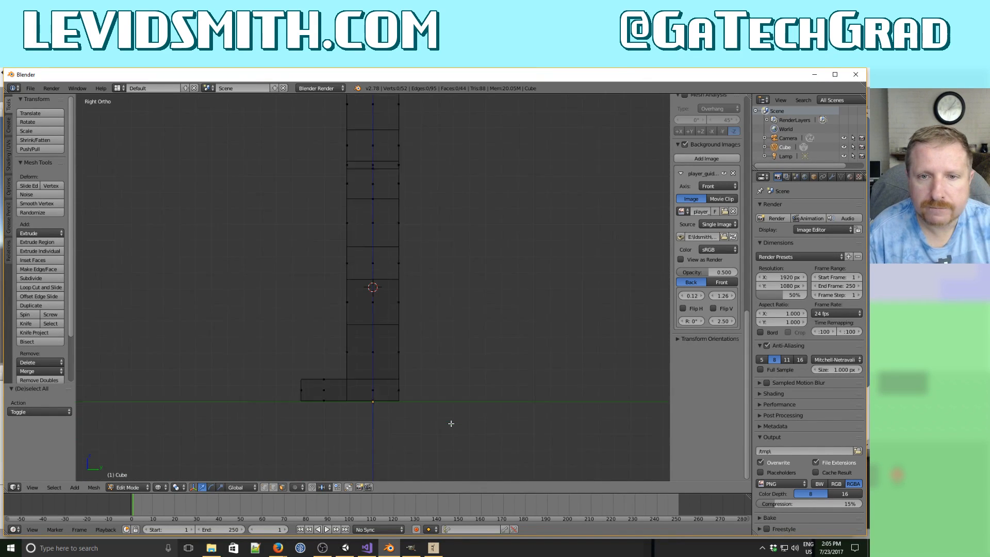
scroll(451, 423, "up", 1)
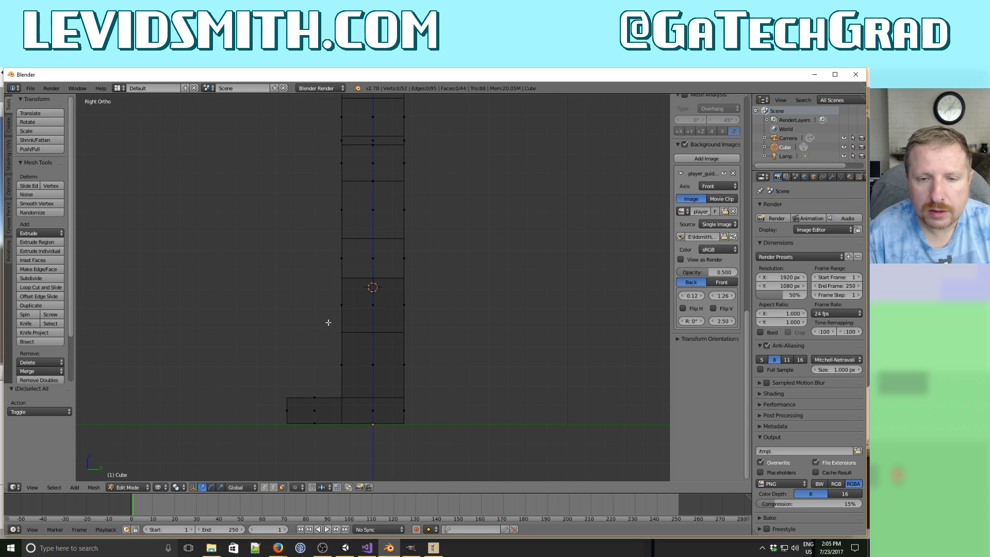
middle_click_drag(339, 324, 188, 333)
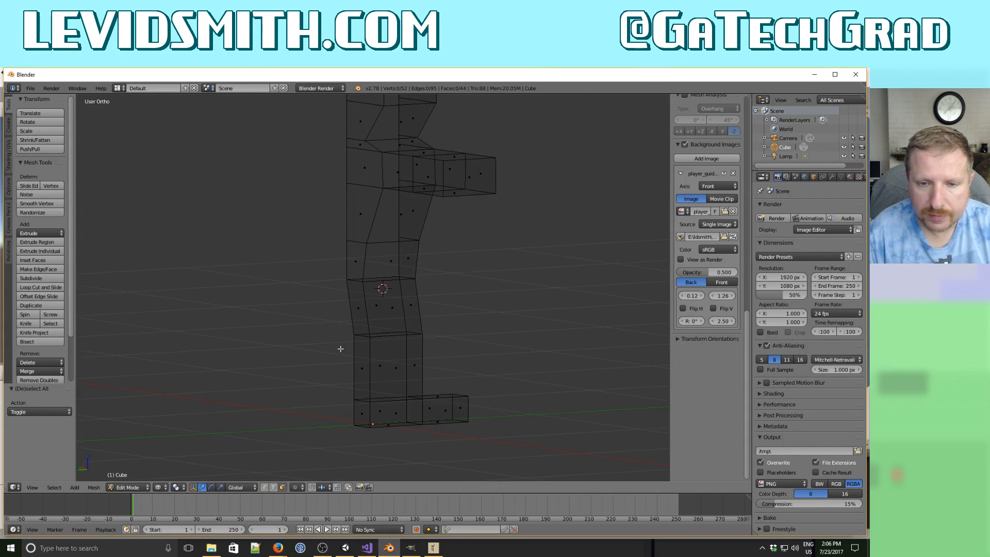
middle_click_drag(340, 348, 356, 322)
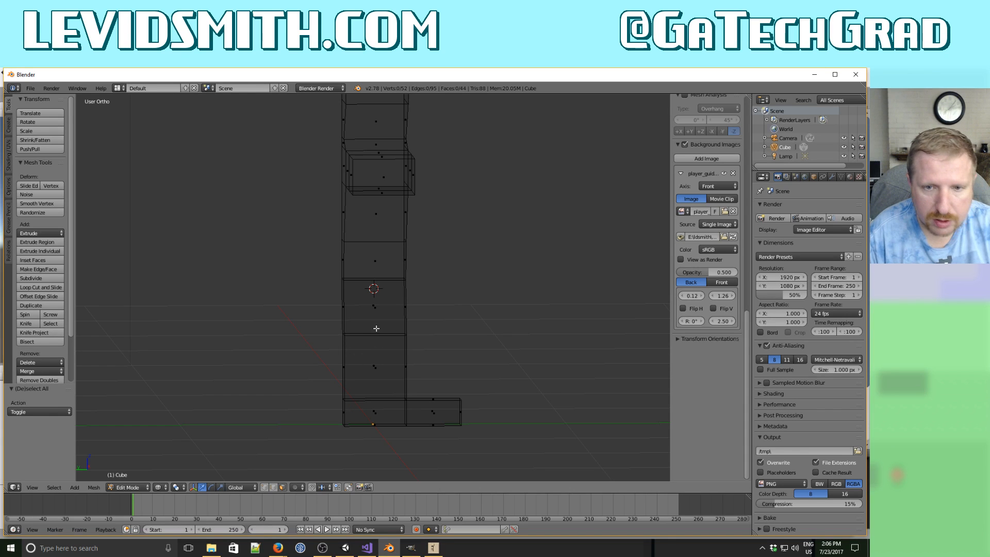
key("z")
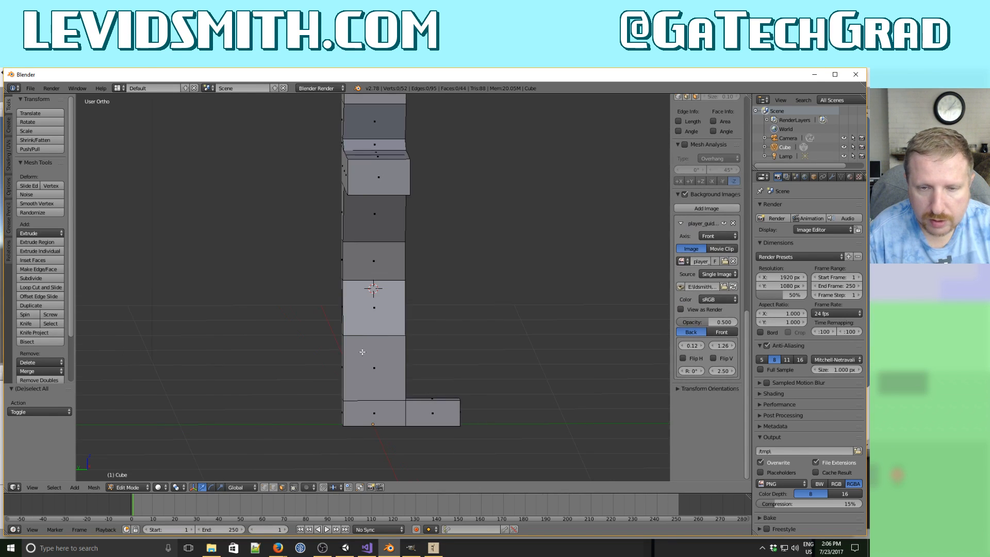
mouse_move(378, 335)
middle_mouse_down()
mouse_move(385, 353)
mouse_move(394, 349)
mouse_move(369, 351)
middle_mouse_up()
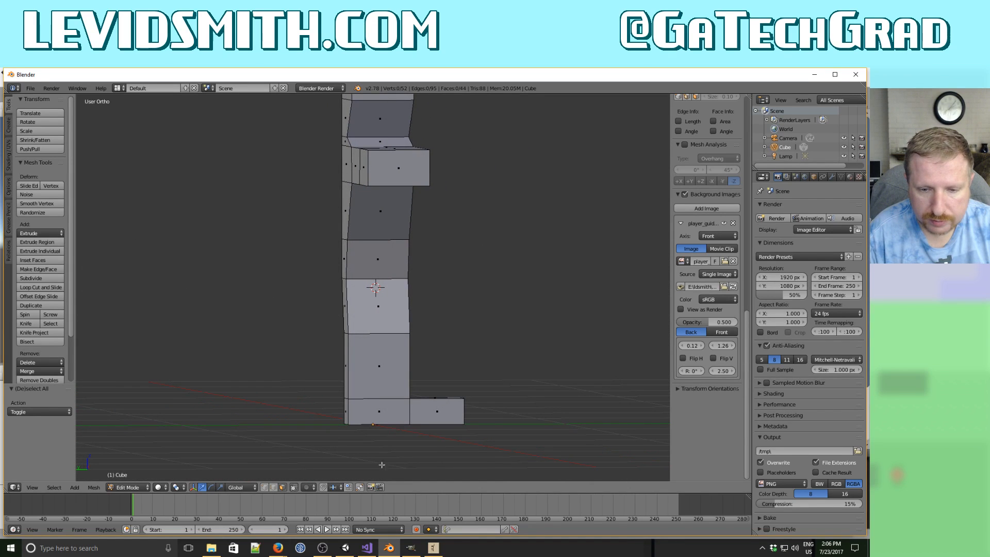
With selection through the mesh enabled, select the leg sections between hip and ankle and scale them along Y to roughly half their depth.
left_click(296, 487)
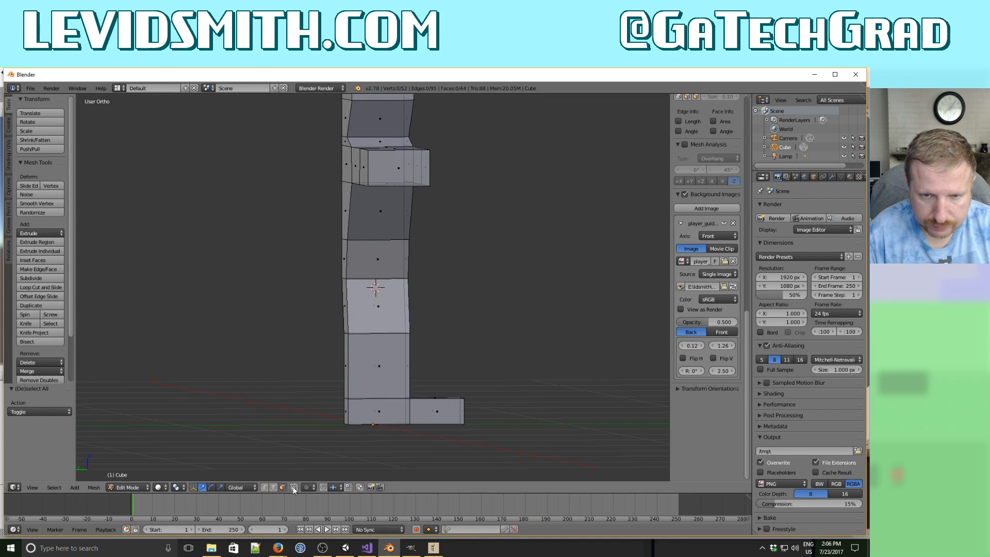
key("b")
left_click_drag(326, 291, 423, 386)
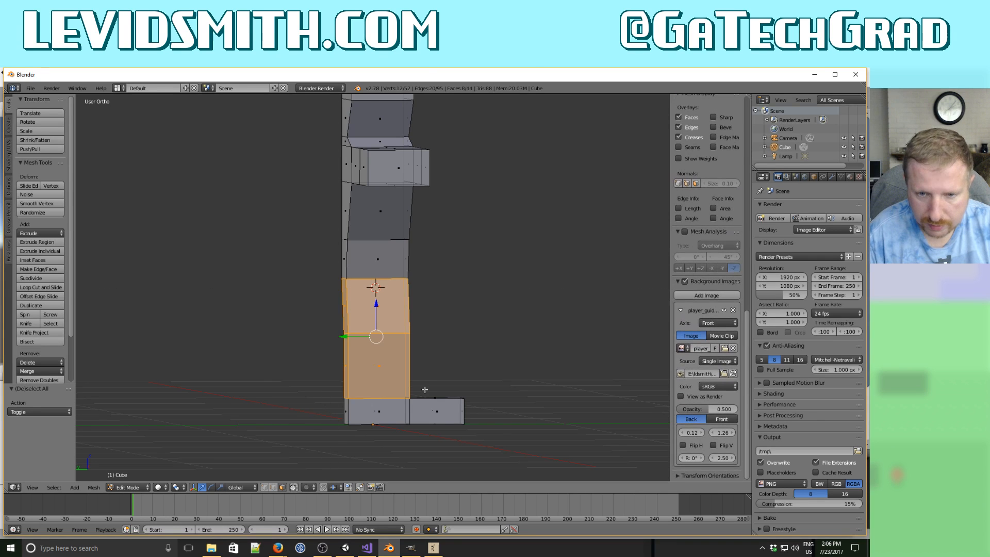
key("ctrl+KP_3")
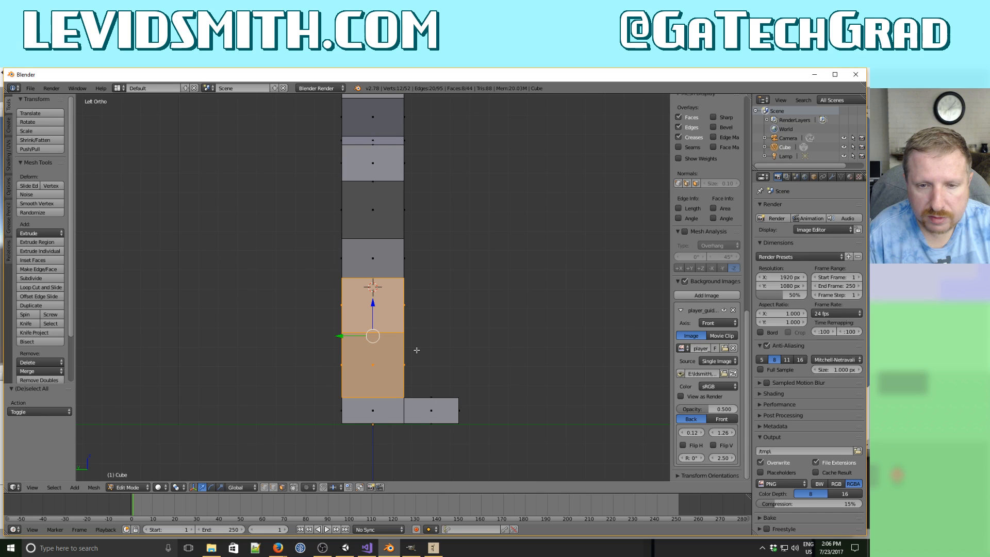
key("s")
key("y")
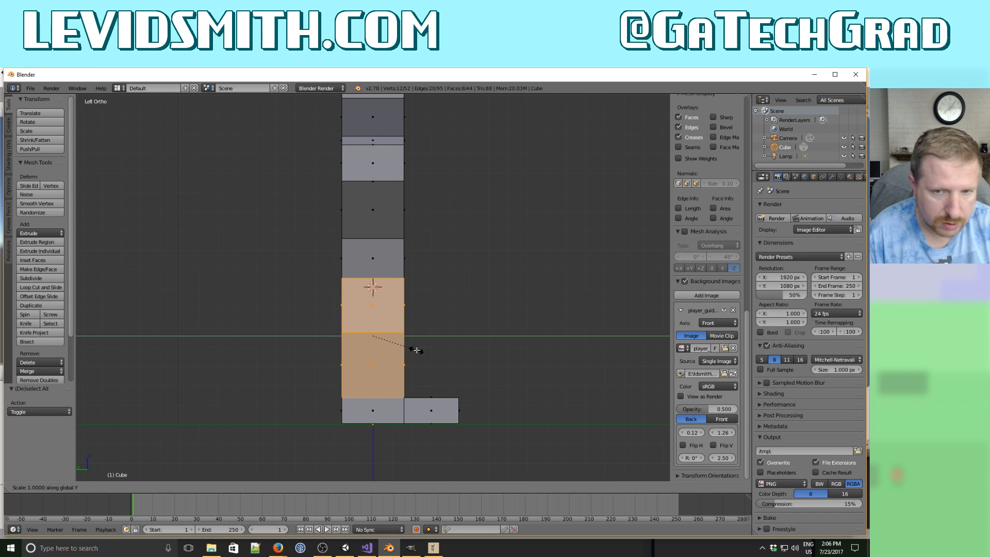
left_click(396, 344)
key("a")
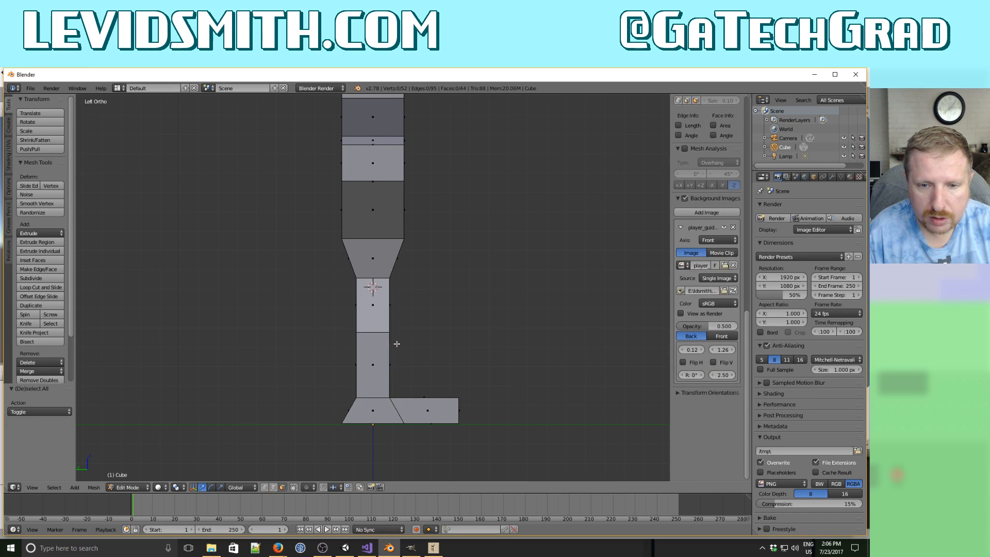
Select all faces of the outstretched arm and scale them along Y by about 0.598.
middle_click_drag(396, 342, 340, 224)
key("b")
left_click_drag(188, 137, 304, 237)
middle_click_drag(304, 238, 393, 224)
key("ctrl+KP_3")
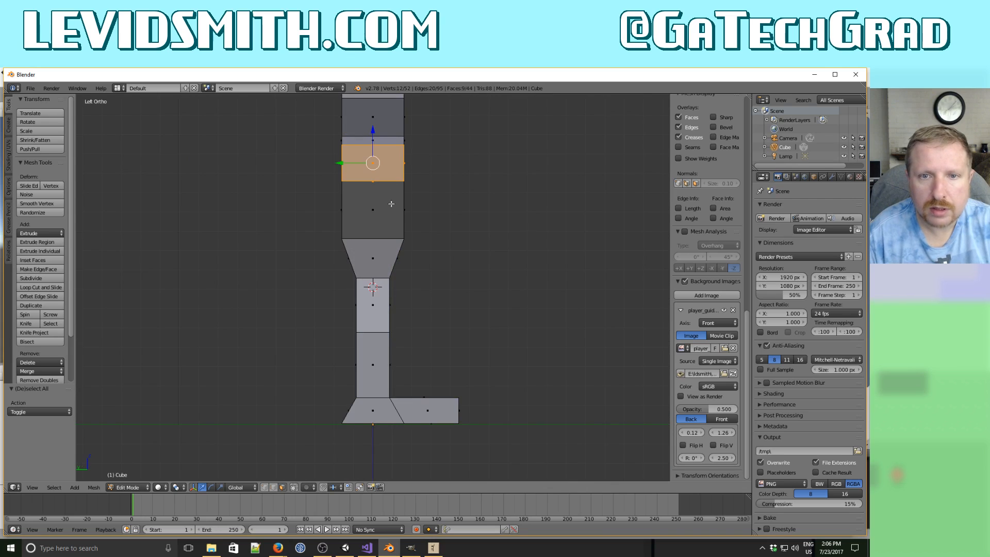
key("s")
key("y")
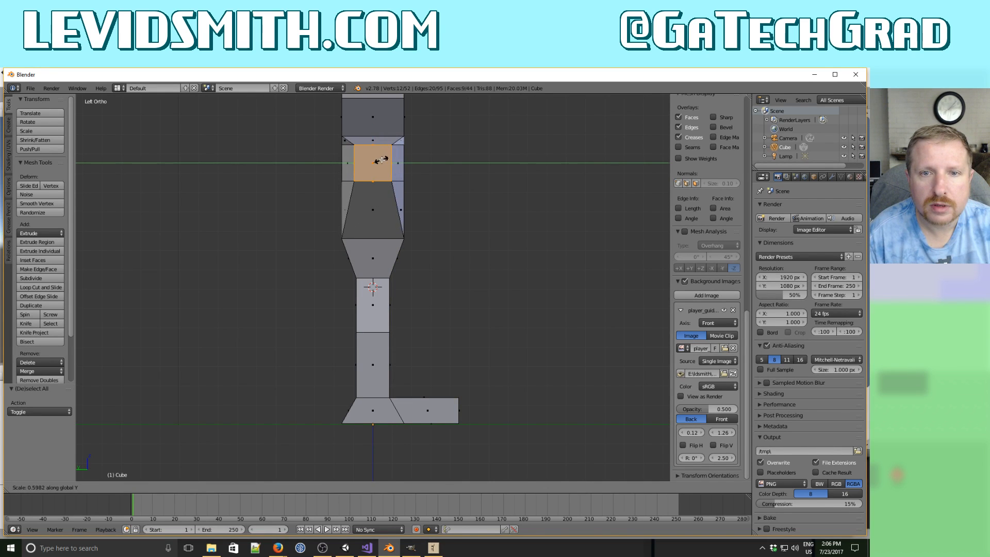
left_click(381, 160)
Select the upper back face at arm height and move it about 0.044 backward along Y.
middle_click_drag(382, 159, 412, 201)
right_click(383, 187)
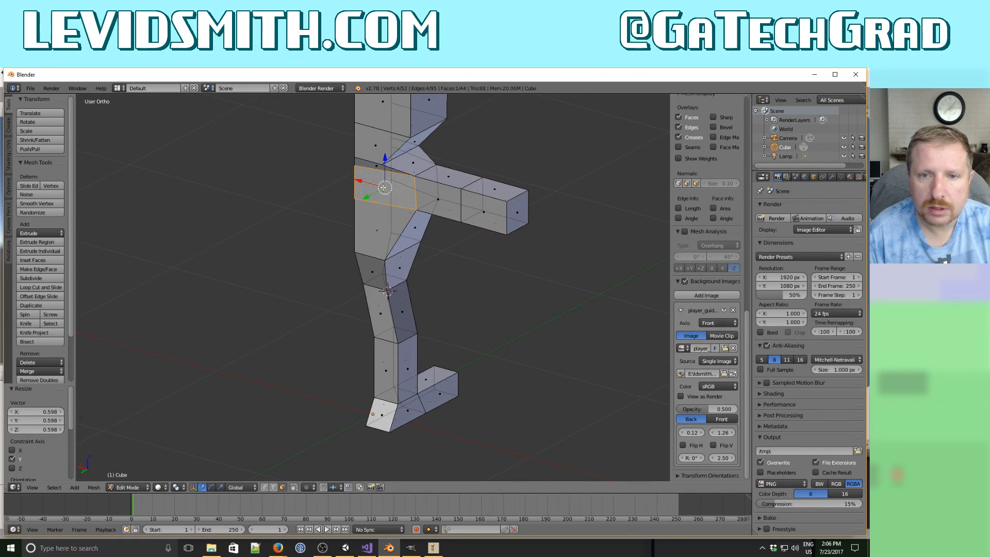
key("g")
key("y")
left_click(360, 199)
Deepen the head along Y by moving its front face forward and its back face about 0.044 backward.
middle_click_drag(371, 200, 314, 206)
scroll(314, 206, "up", 3)
scroll(314, 205, "down", 2, "shift")
scroll(315, 205, "up", 8, "shift")
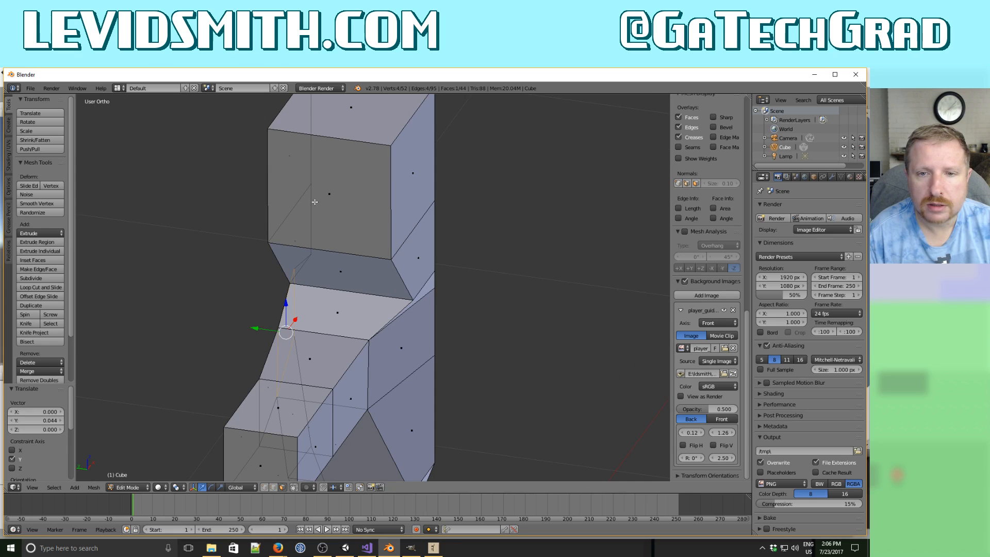
middle_click_drag(314, 201, 312, 202)
right_click(407, 166)
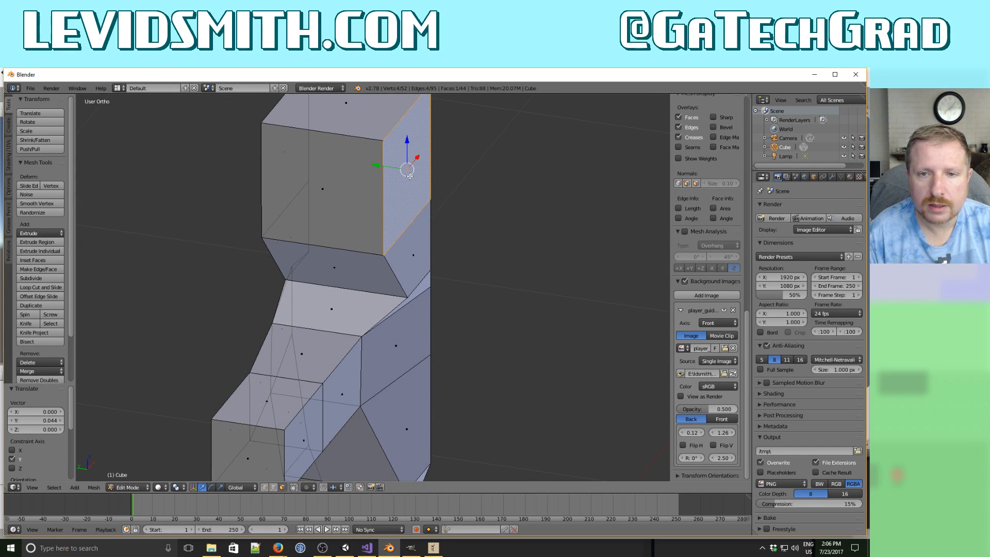
left_click_drag(378, 165, 407, 166)
middle_click_drag(346, 198, 369, 150, "shift")
left_click_drag(350, 145, 330, 144)
Select the chest's front face beside the arm and move it about -0.063 along Y.
middle_click_drag(330, 145, 411, 266)
right_click(395, 232)
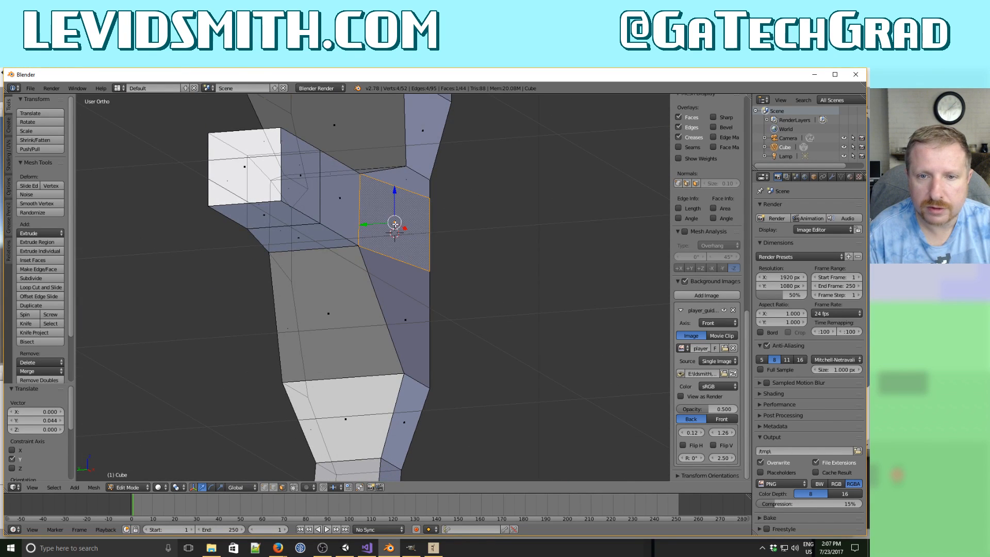
middle_click_drag(396, 224, 410, 295)
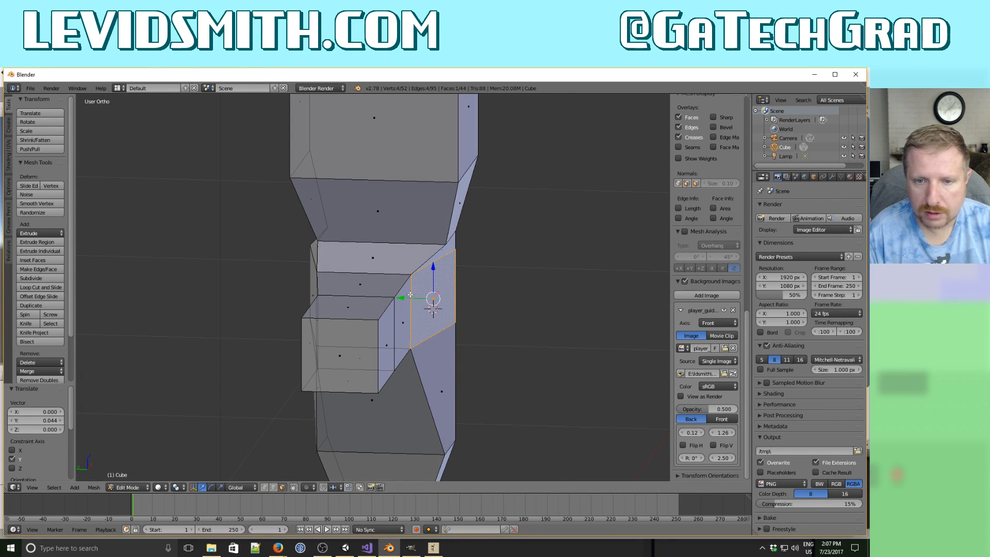
left_click_drag(402, 298, 433, 305)
middle_click_drag(434, 305, 366, 304)
scroll(366, 303, "down", 8)
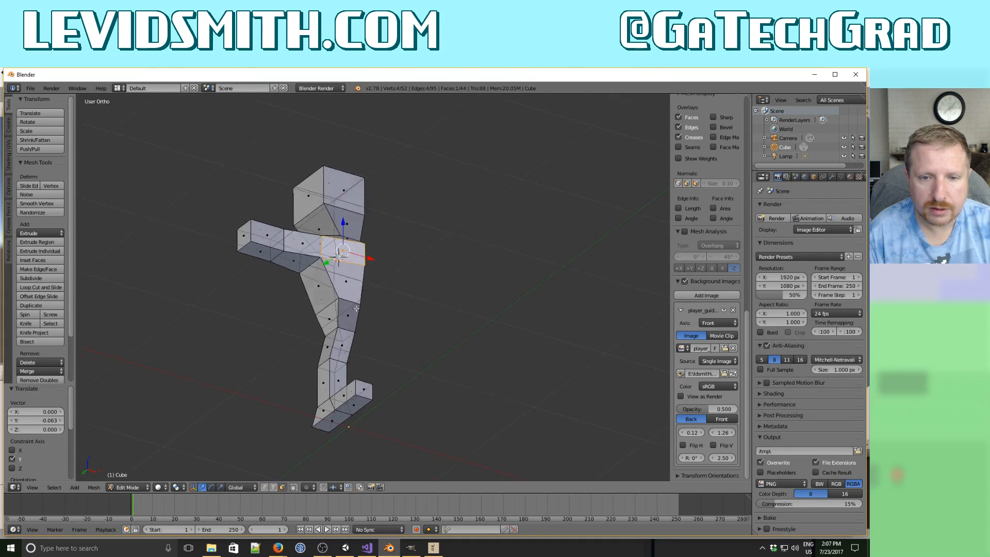
middle_click_drag(365, 365, 334, 348)
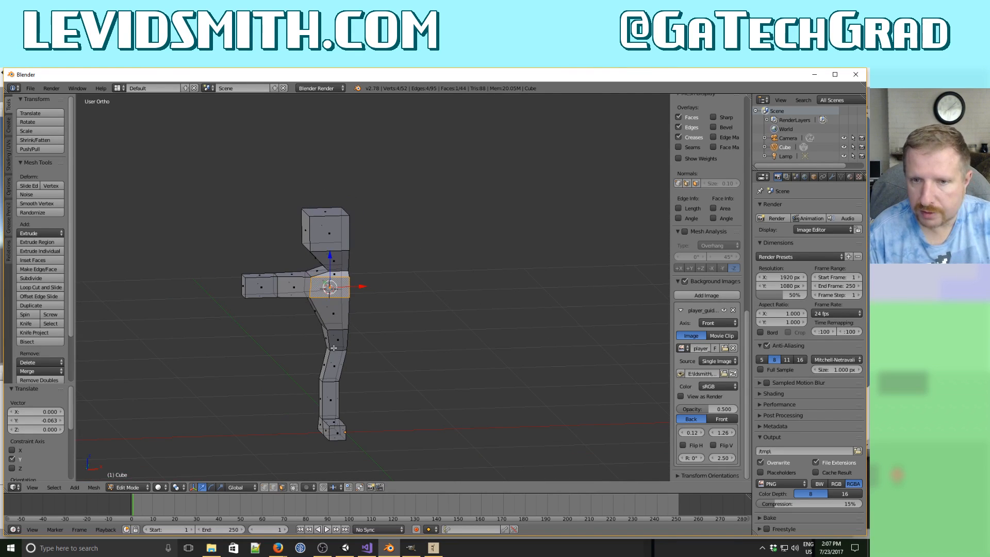
Save the file as player.blend in the DualEagles Assets\Models folder, overwriting the existing file.
left_click(31, 90)
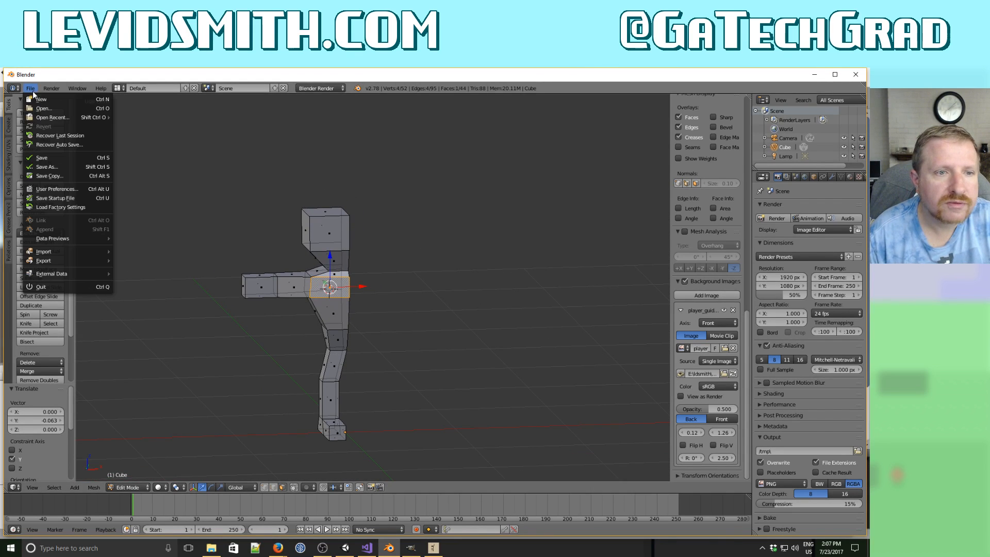
left_click(46, 167)
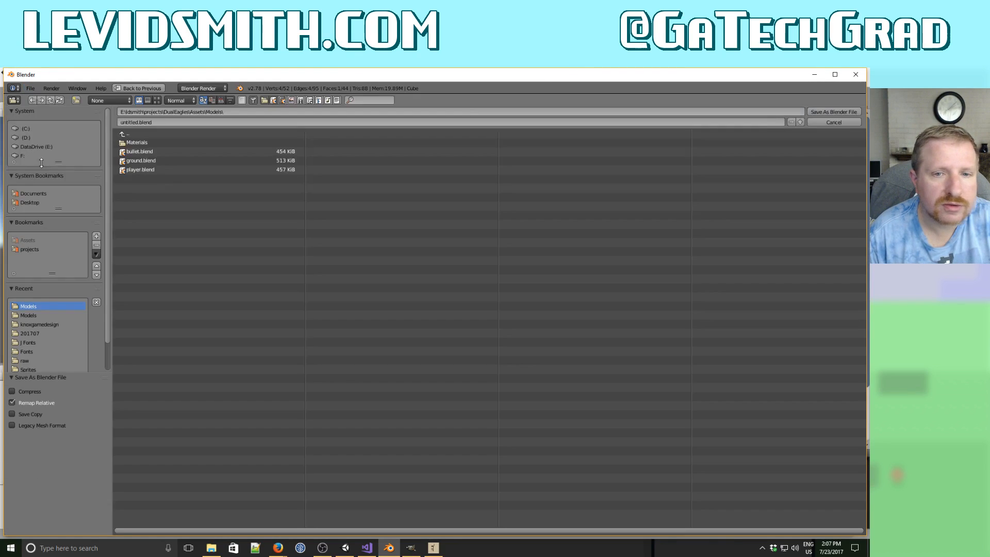
left_click(137, 123)
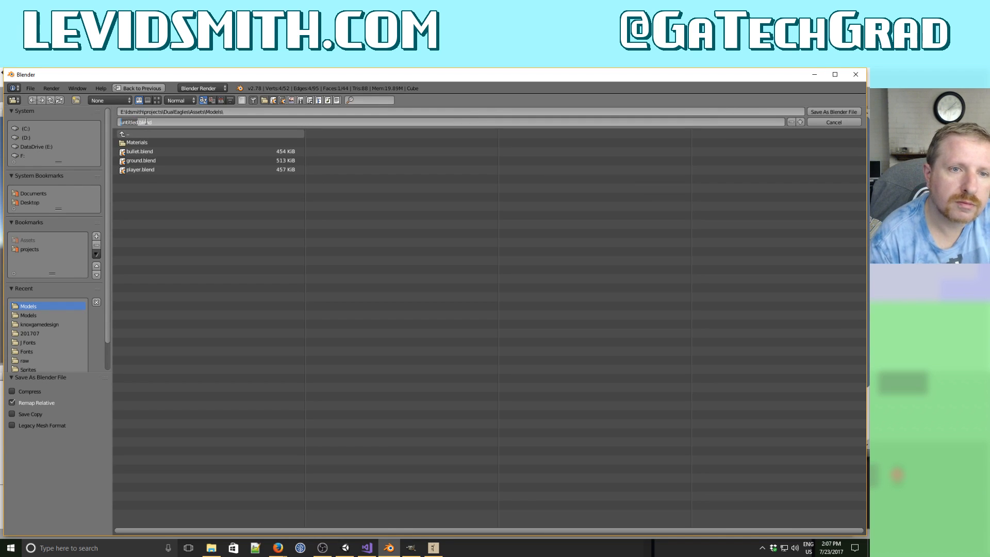
type("player")
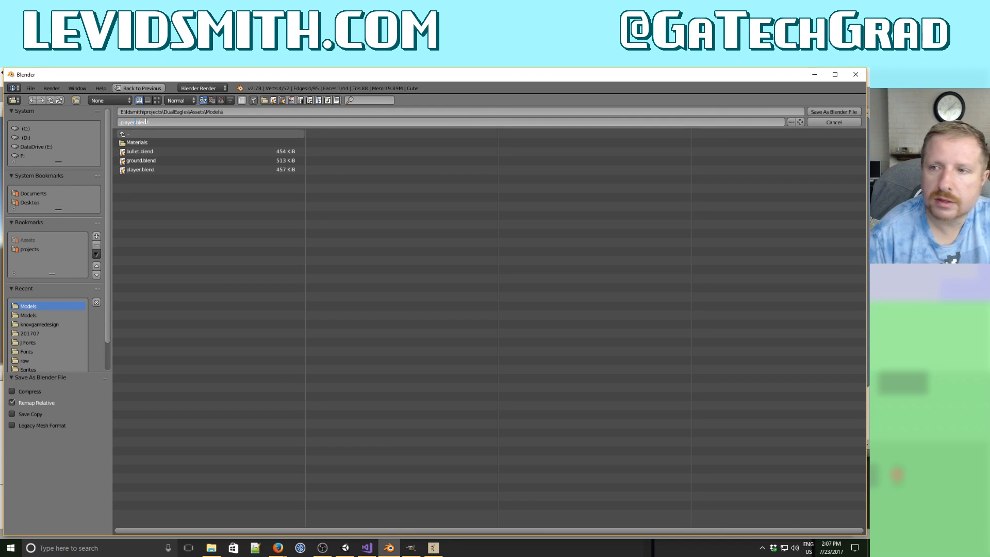
key("Return")
left_click(836, 113)
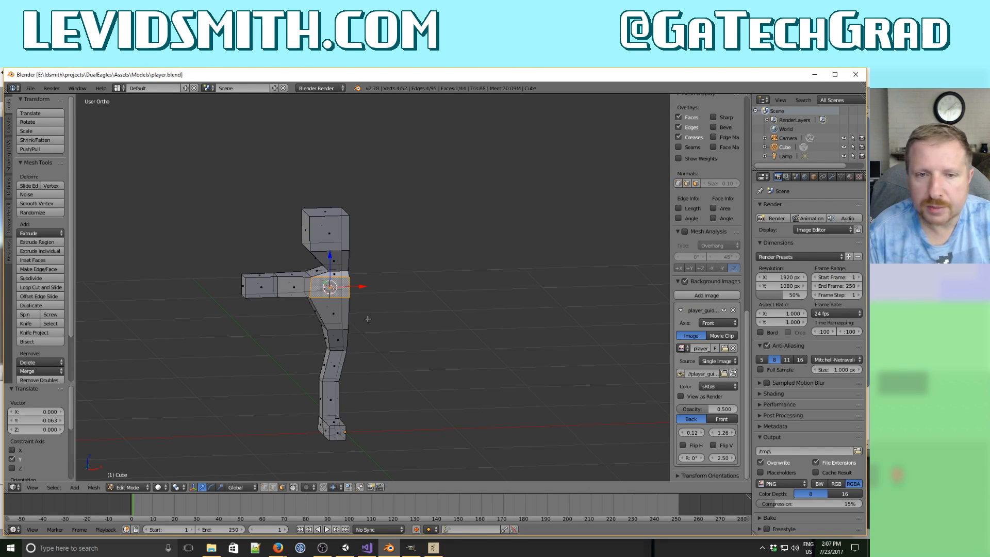
Add a Mirror modifier on the X axis to the half character and check it in wireframe and solid shading.
middle_click_drag(343, 322, 331, 324)
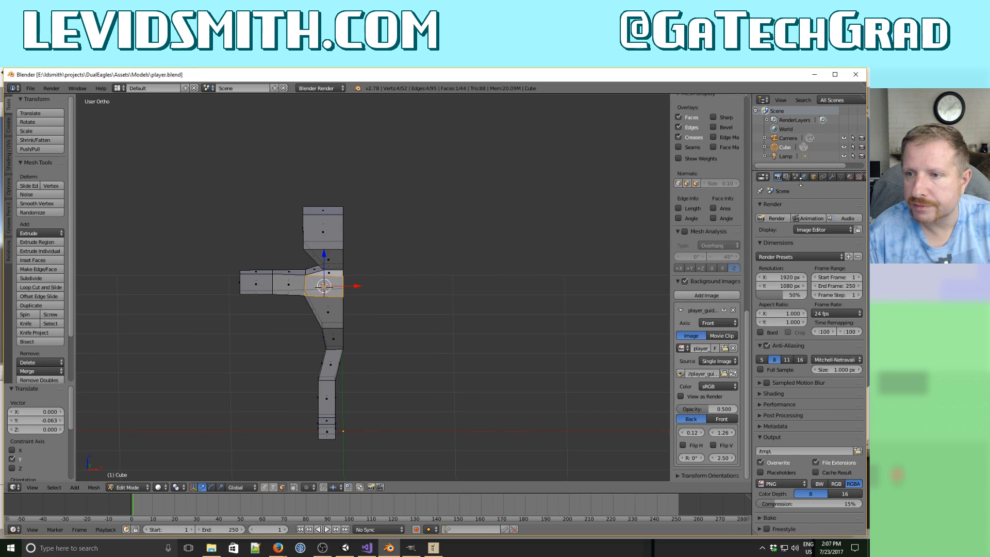
left_click(832, 177)
left_click(794, 207)
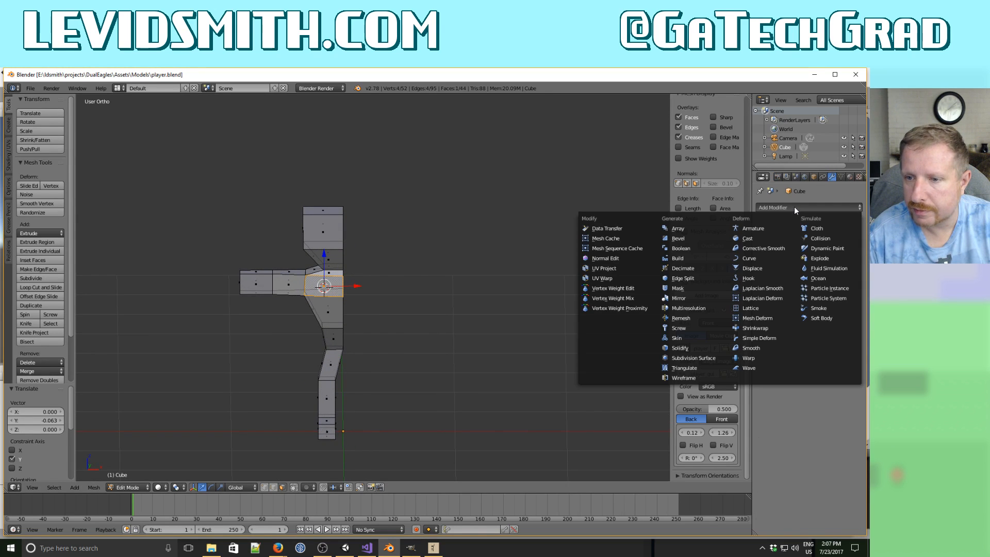
left_click(672, 298)
middle_click_drag(414, 310, 459, 315)
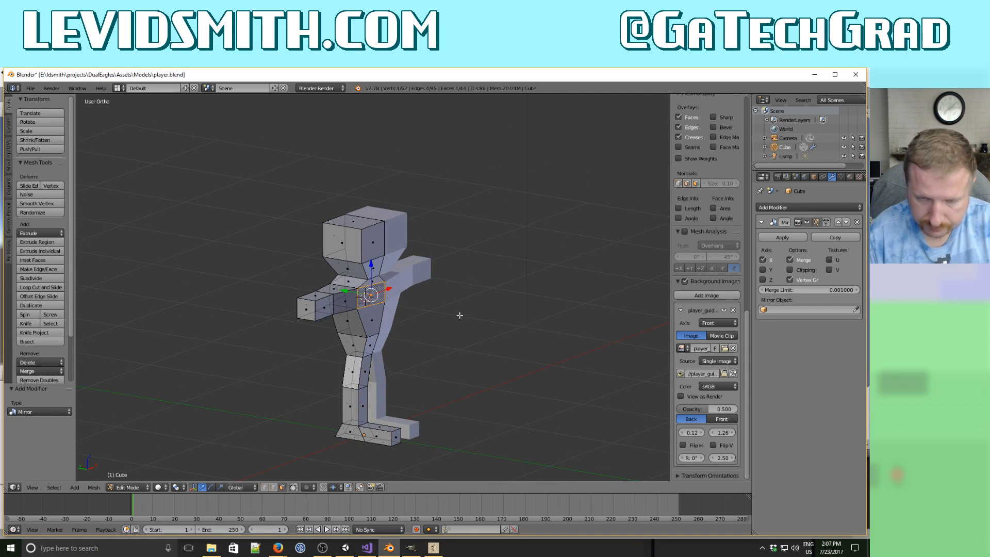
key("z")
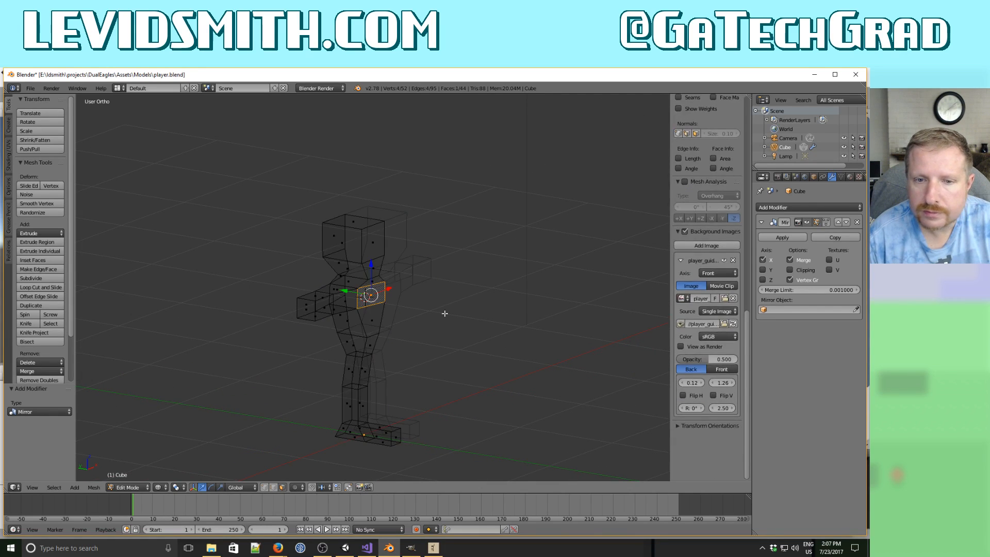
key("z")
Save the file under the new name player_premirror.blend in the same Models folder.
left_click(30, 88)
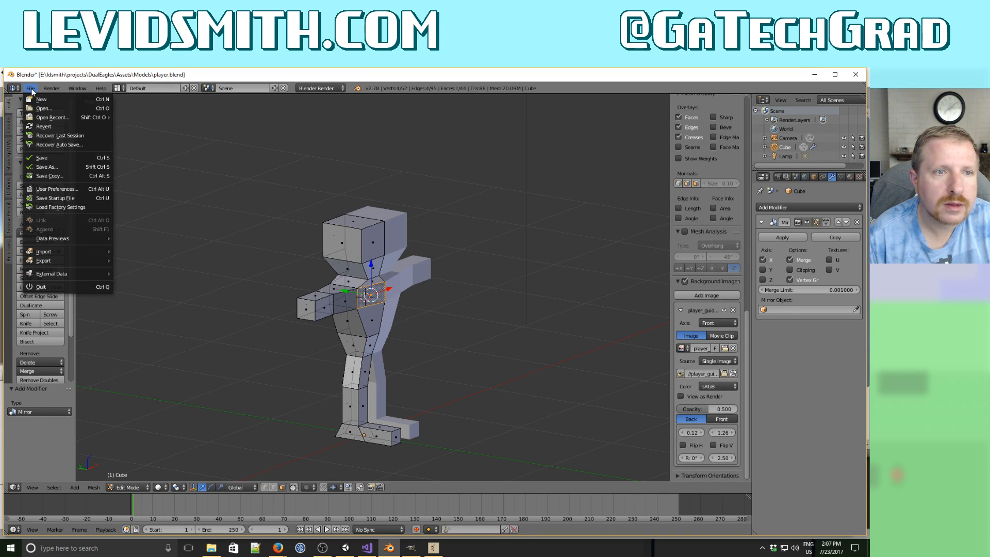
left_click(46, 166)
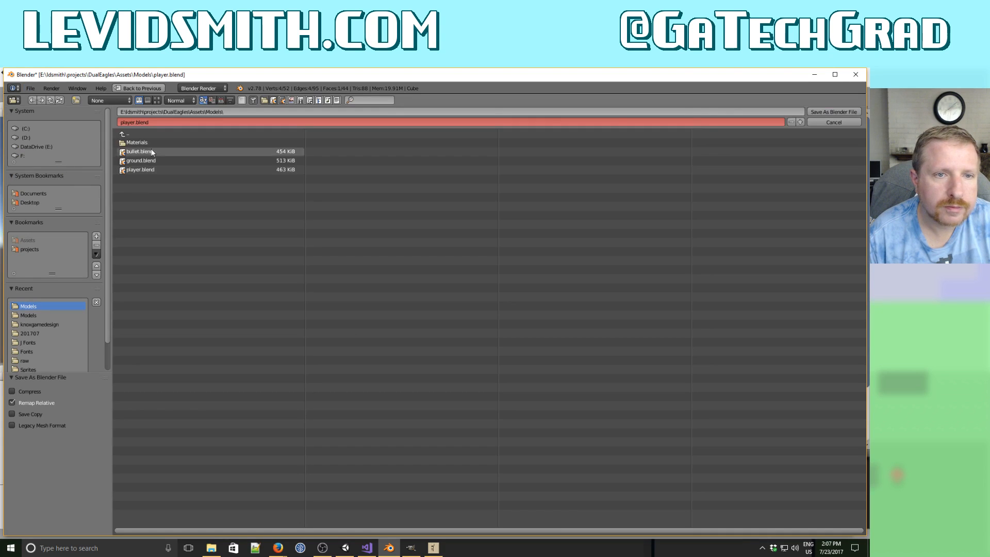
type("_pre")
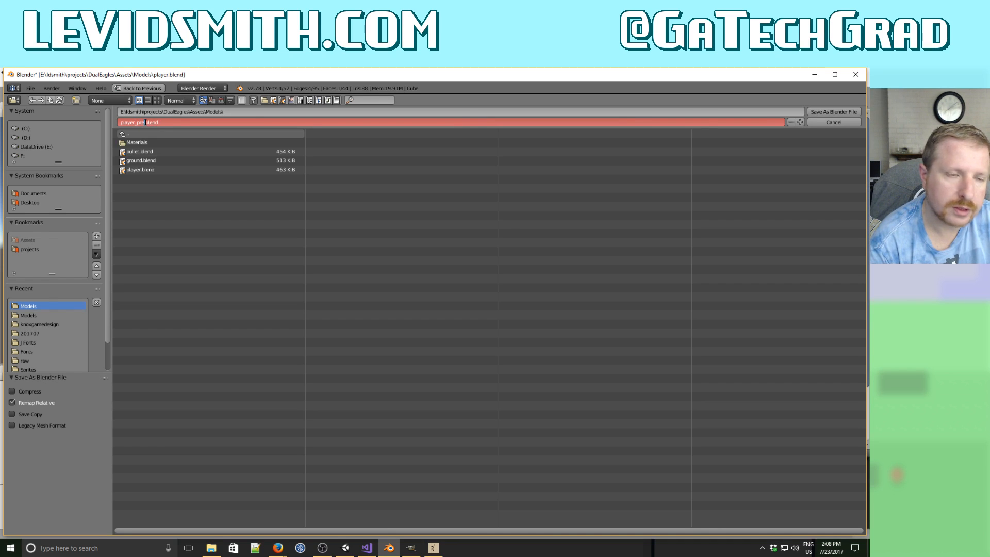
type("mirror")
key("Return")
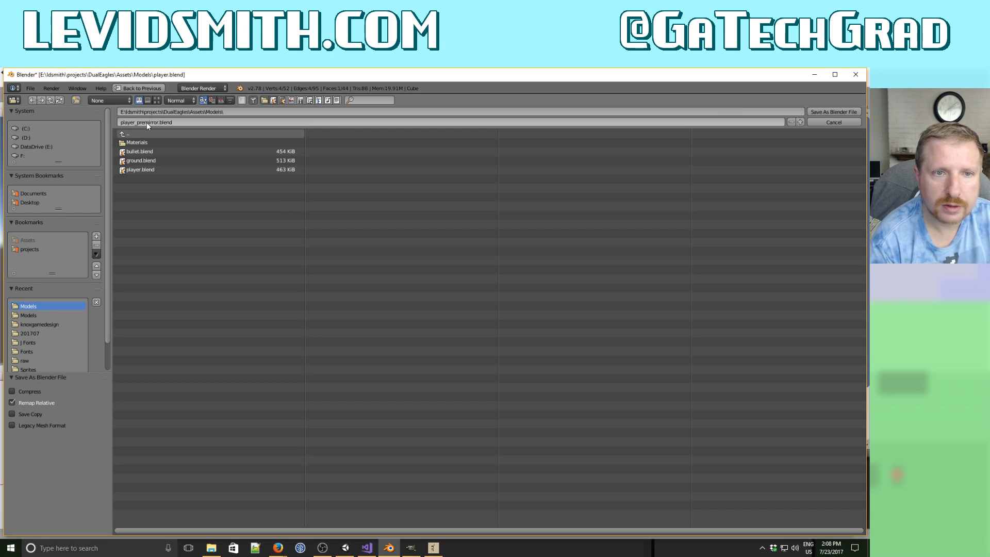
left_click(824, 112)
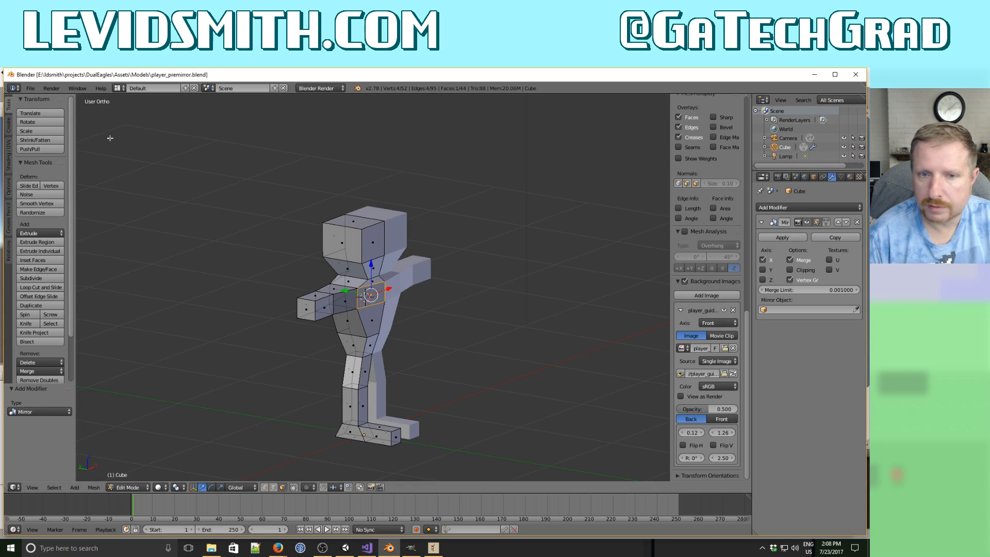
Save the file as player.blend again, overwriting the existing one.
left_click(30, 88)
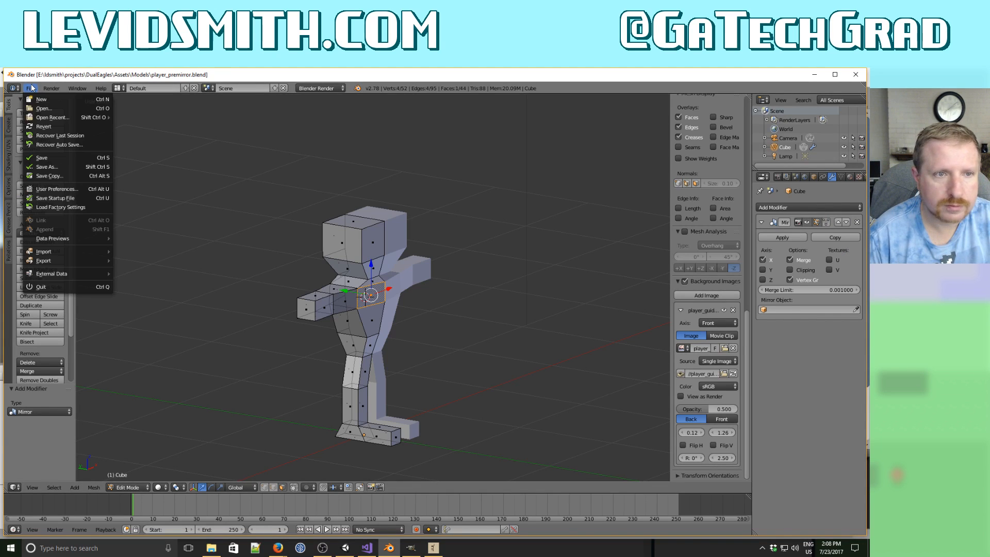
left_click(47, 167)
left_click(152, 173)
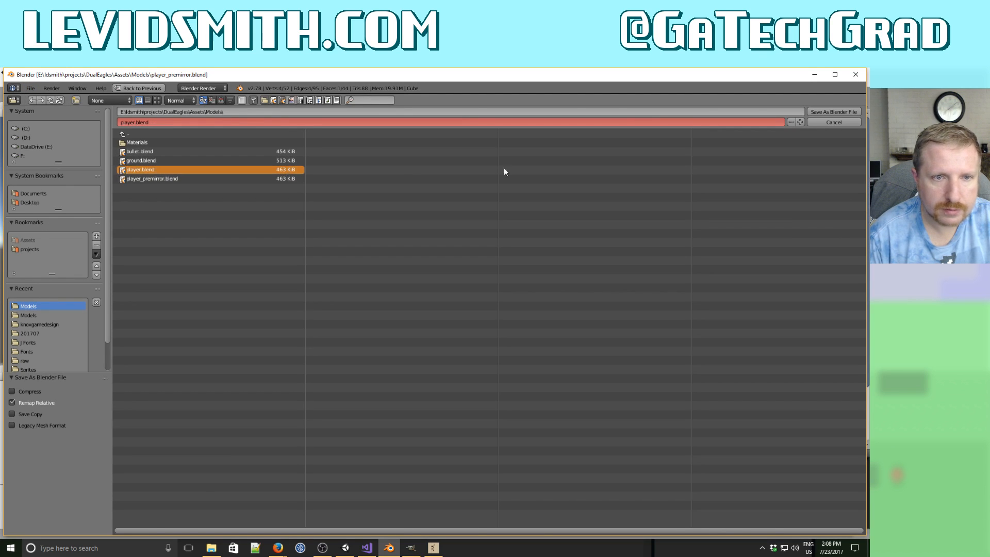
left_click(814, 111)
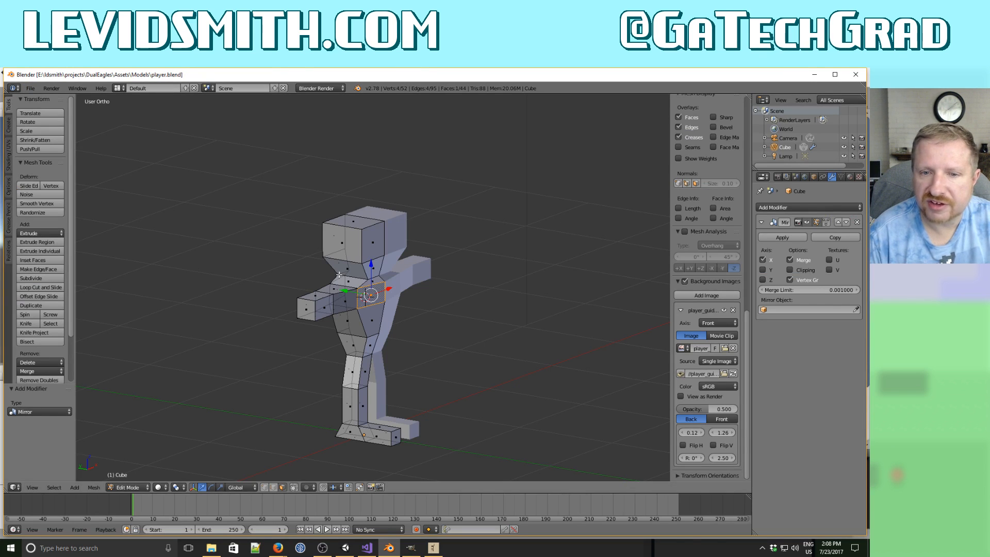
Switch to Object Mode and apply the Mirror modifier to the character.
left_click(782, 236)
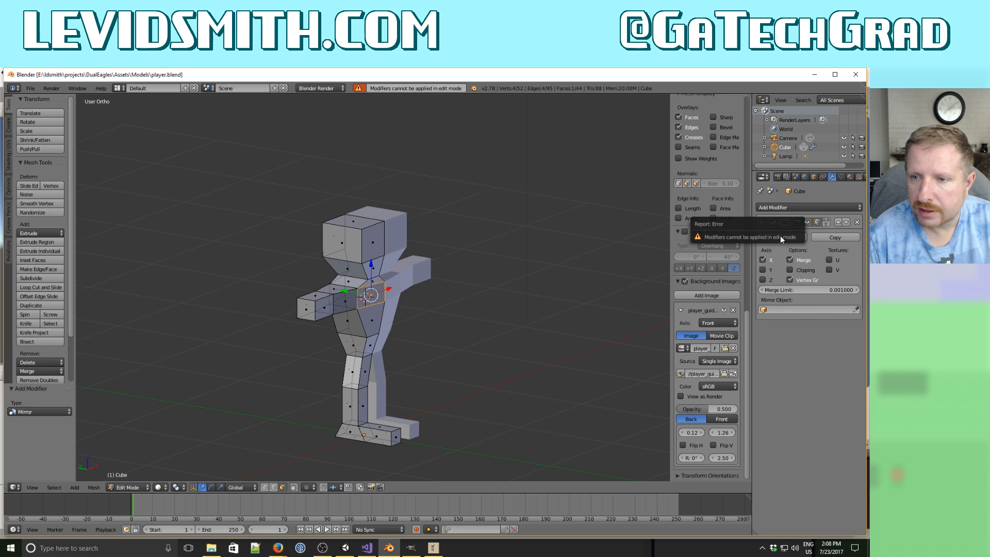
key("Tab")
left_click(782, 237)
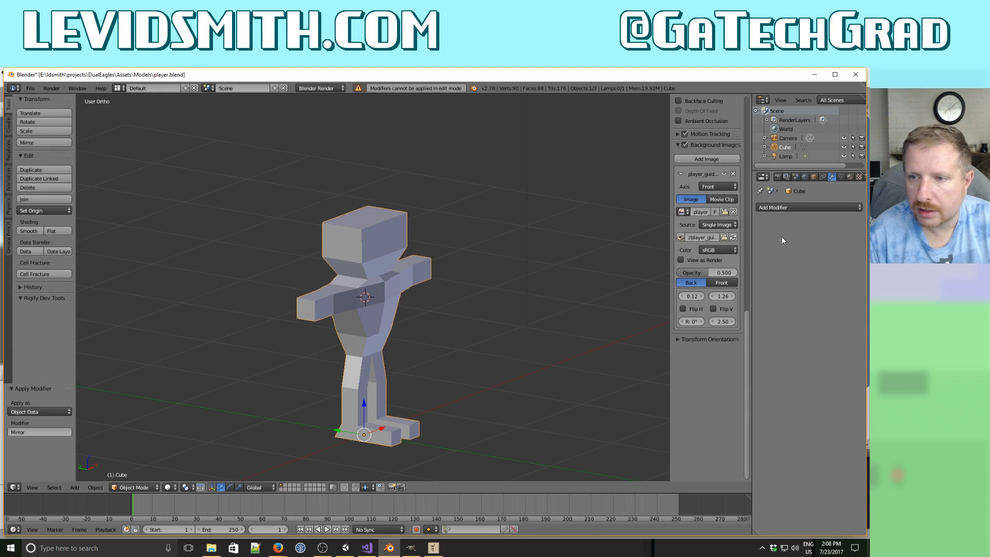
middle_click_drag(361, 304, 313, 299)
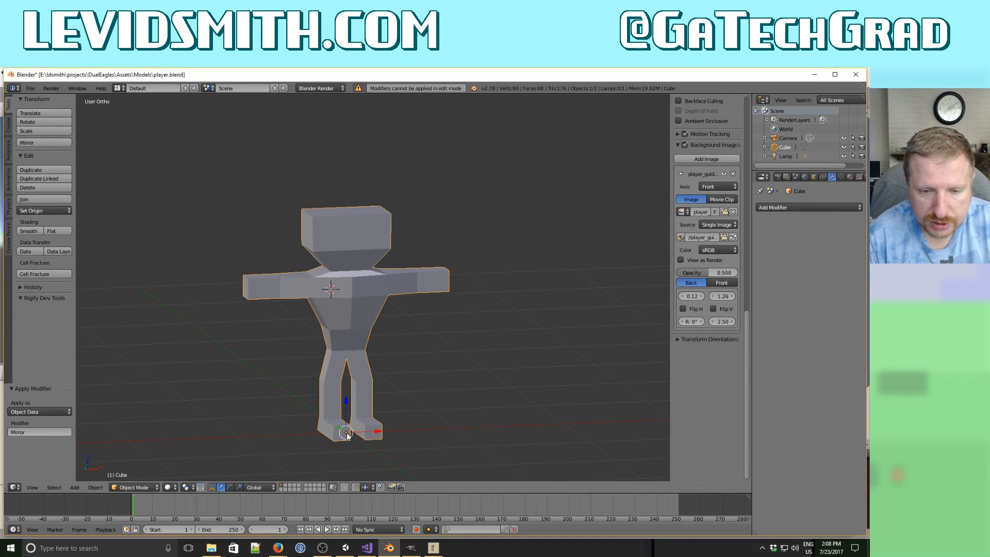
scroll(351, 323, "up", 3)
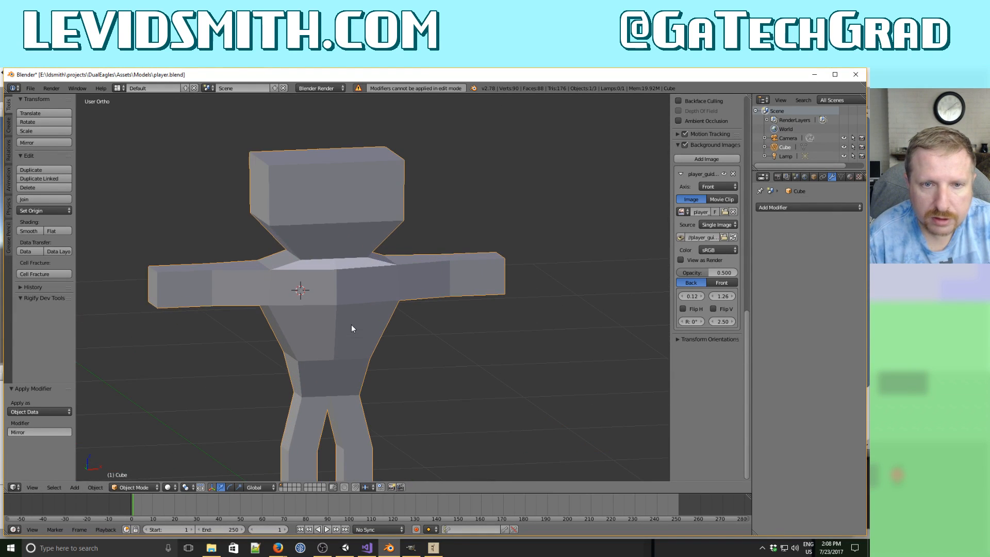
Examine the vertices on the chest's centre seam in Edit Mode with vertex selection, including from the front view.
key("Tab")
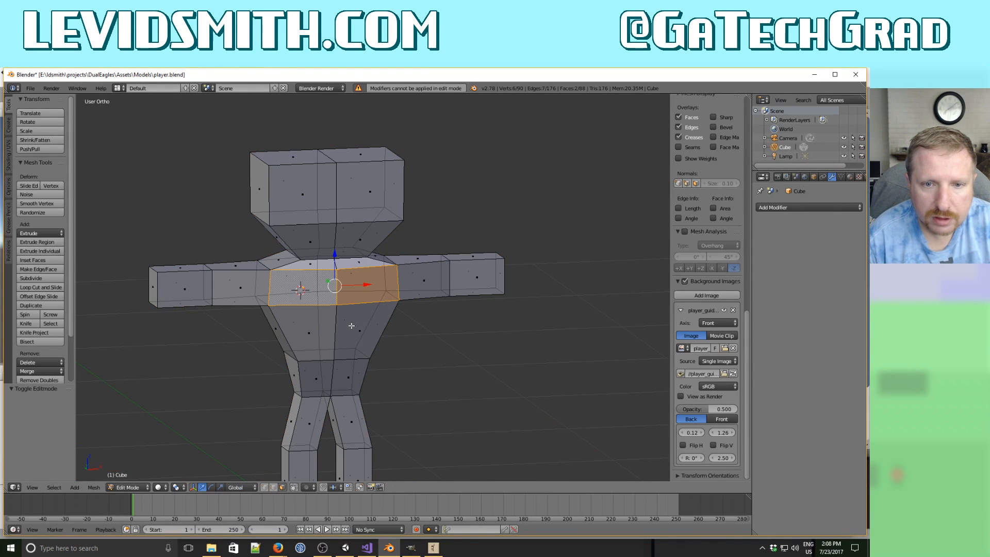
left_click(265, 488)
right_click(335, 304)
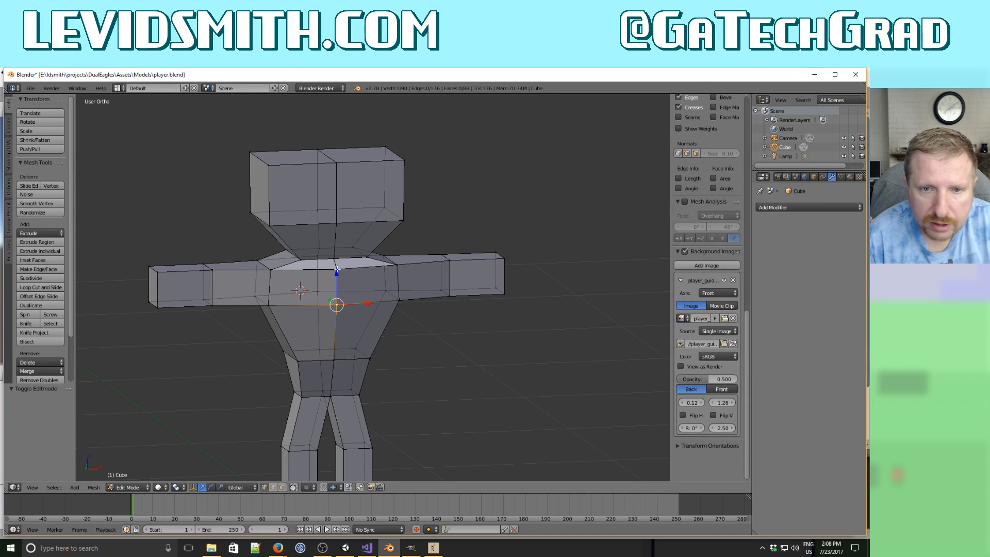
right_click(336, 268)
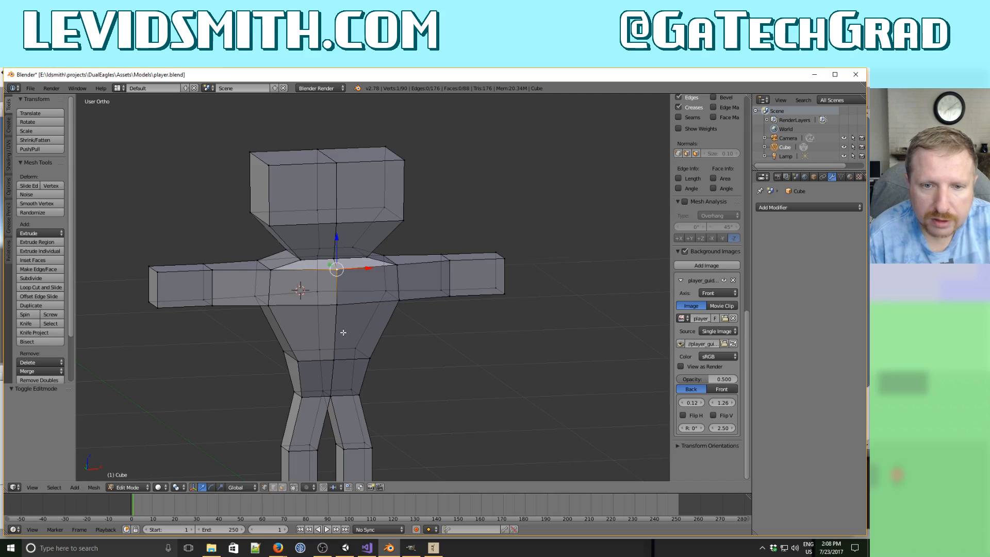
middle_click_drag(343, 332, 330, 365)
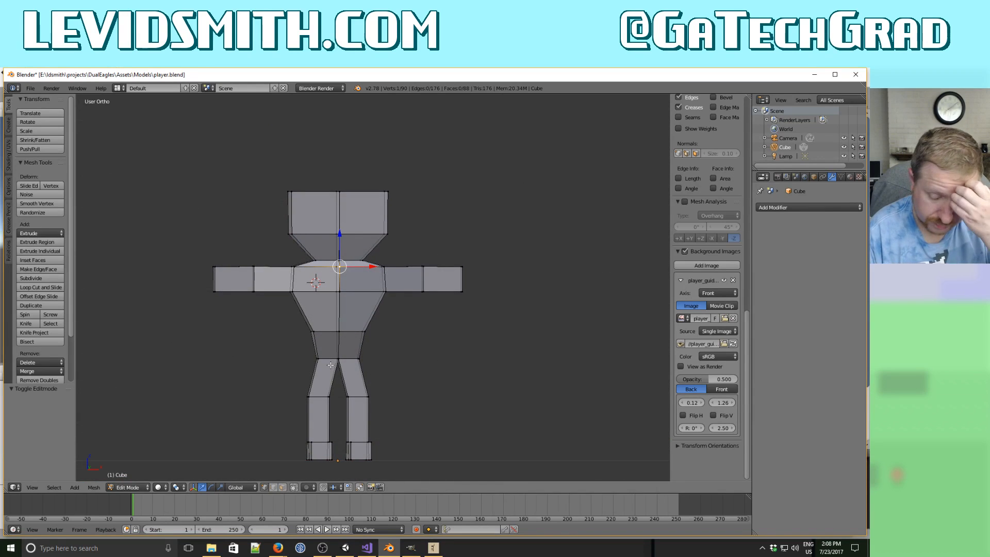
key("KP_1")
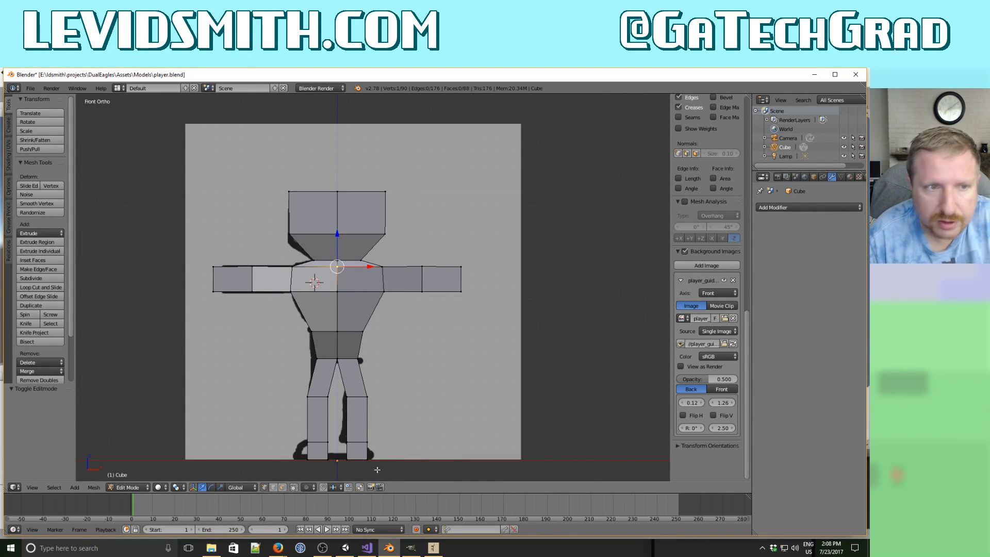
left_click(75, 488)
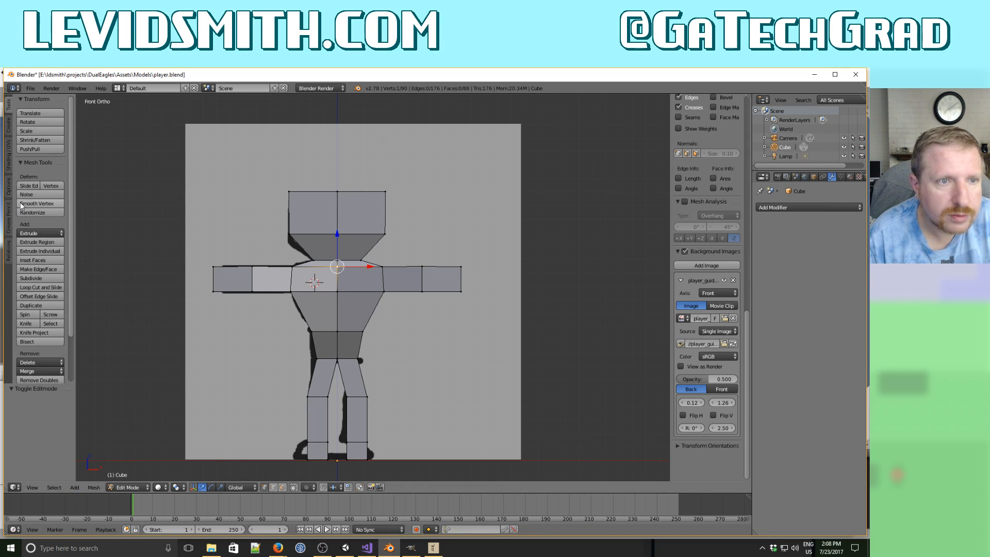
left_click(9, 128)
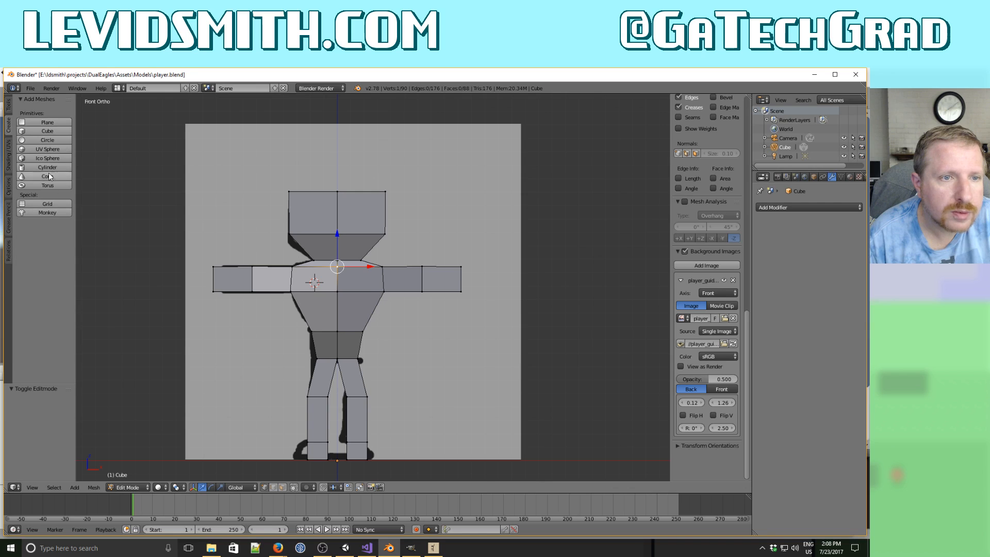
left_click(9, 110)
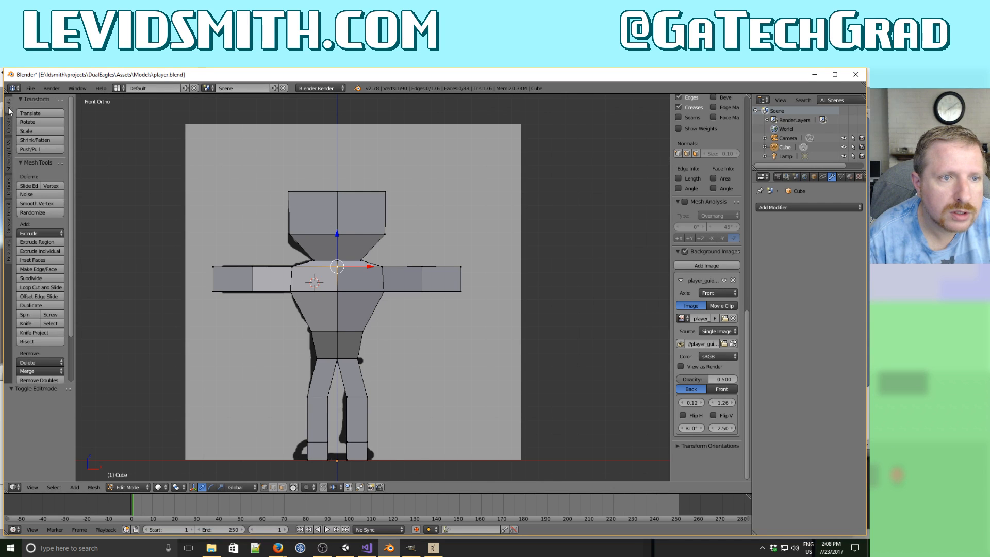
left_click(9, 126)
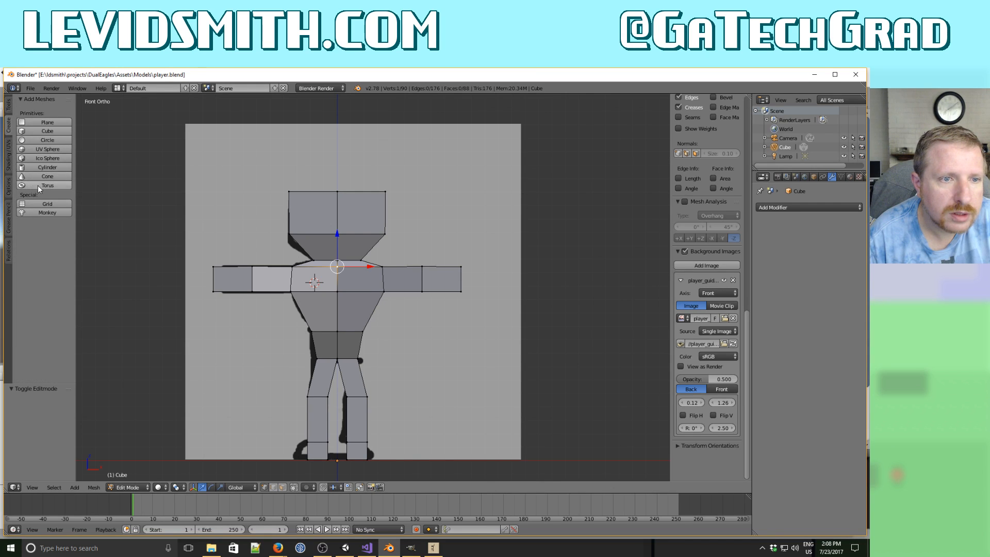
left_click(76, 488)
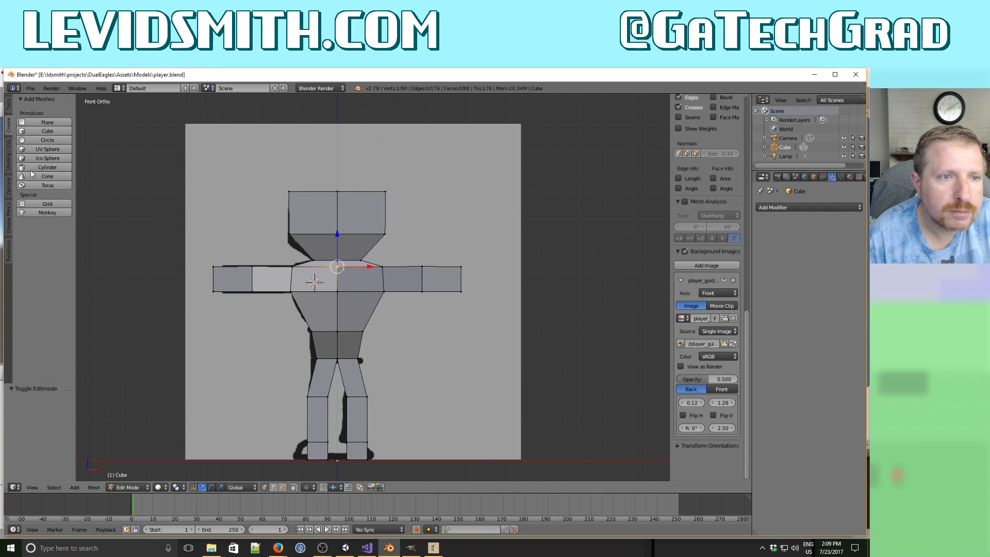
left_click(9, 111)
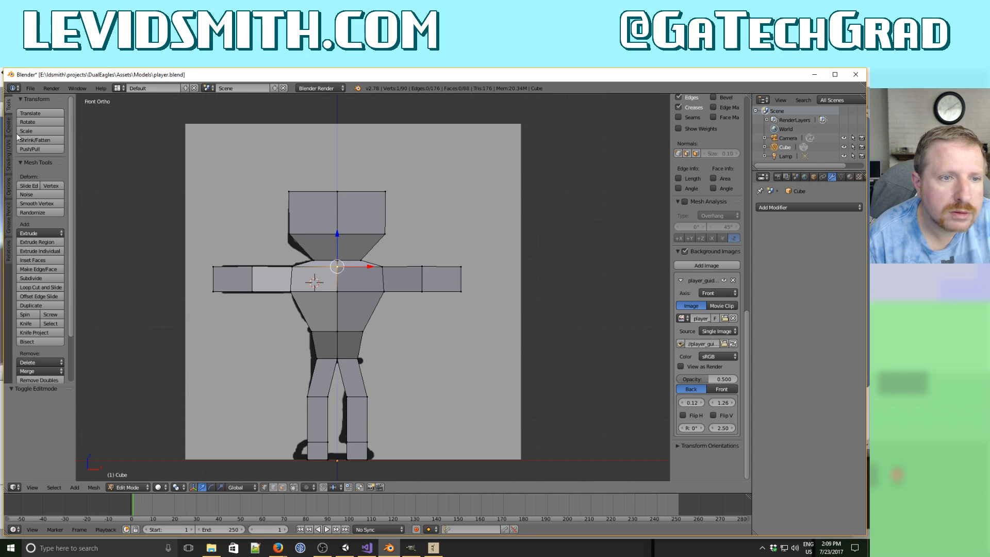
scroll(50, 247, "down", 2)
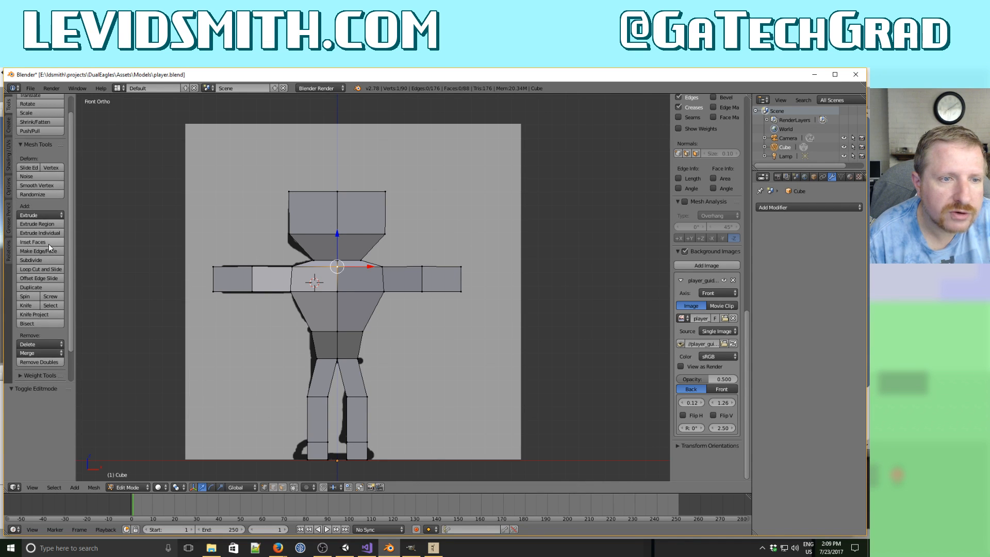
scroll(48, 244, "down", 4)
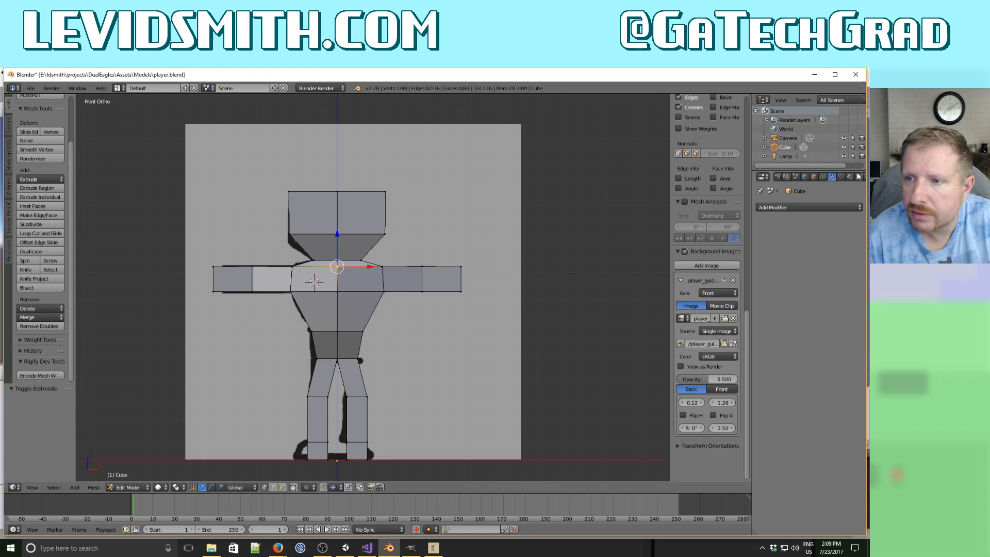
Widen the Properties editor and add a single-bone armature in Object Mode.
left_click_drag(753, 189, 701, 189)
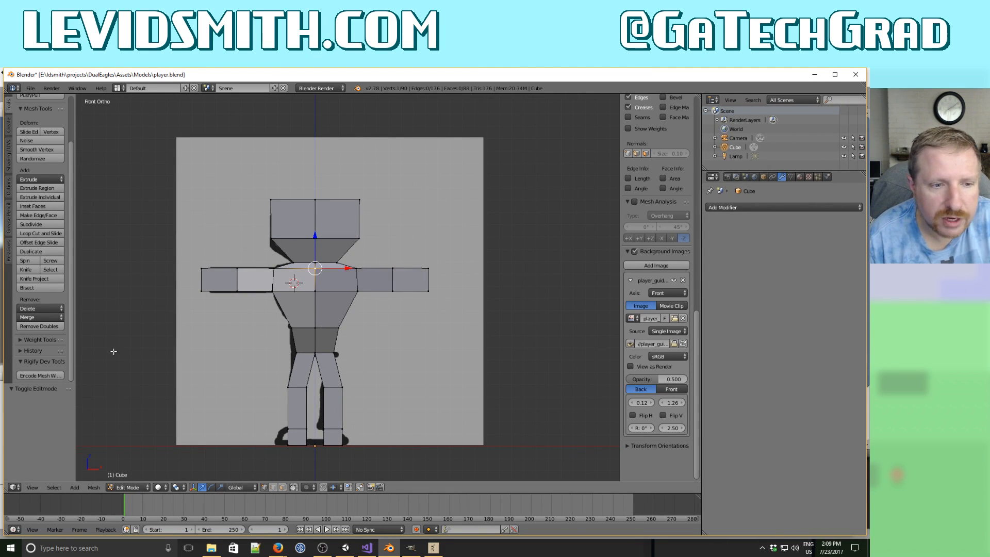
left_click(75, 488)
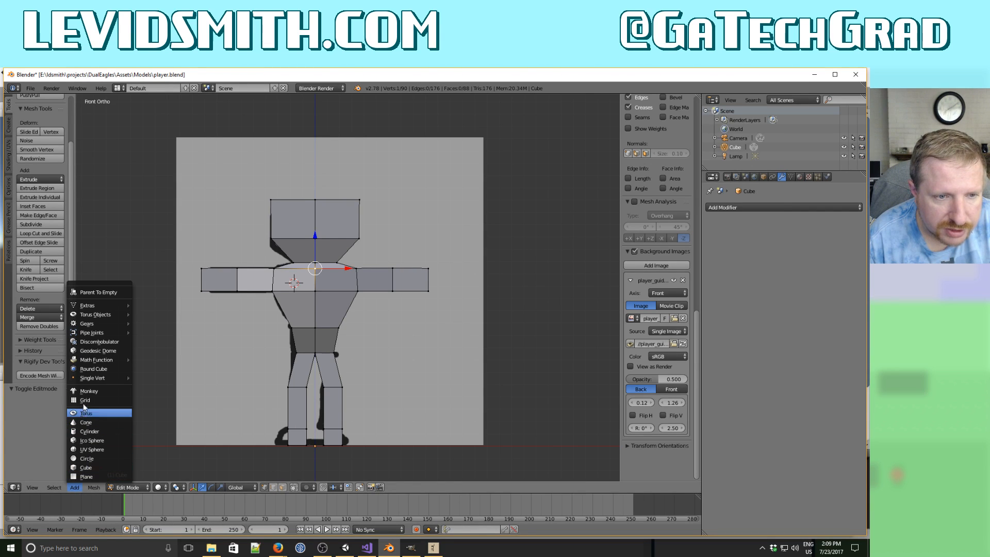
left_click(94, 487)
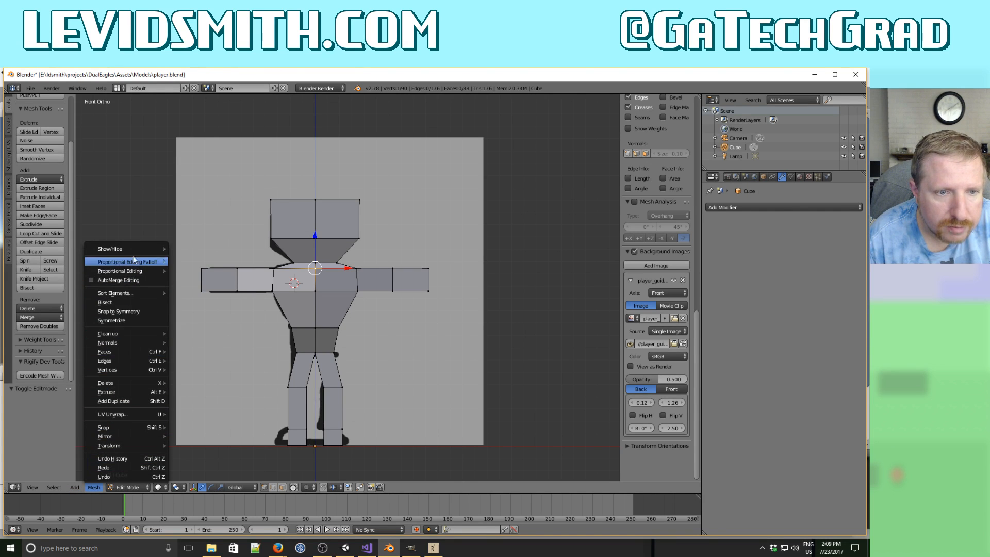
key("Tab")
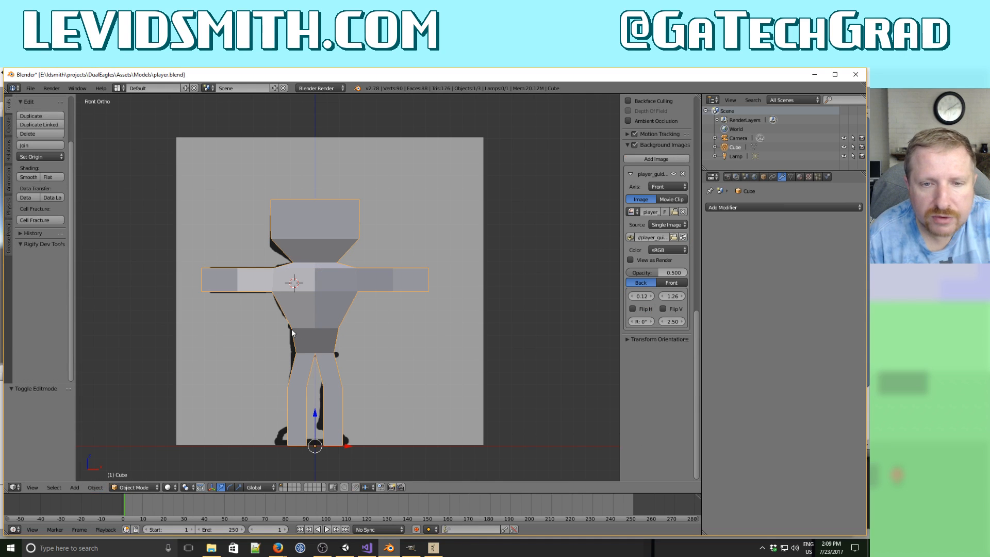
left_click(74, 487)
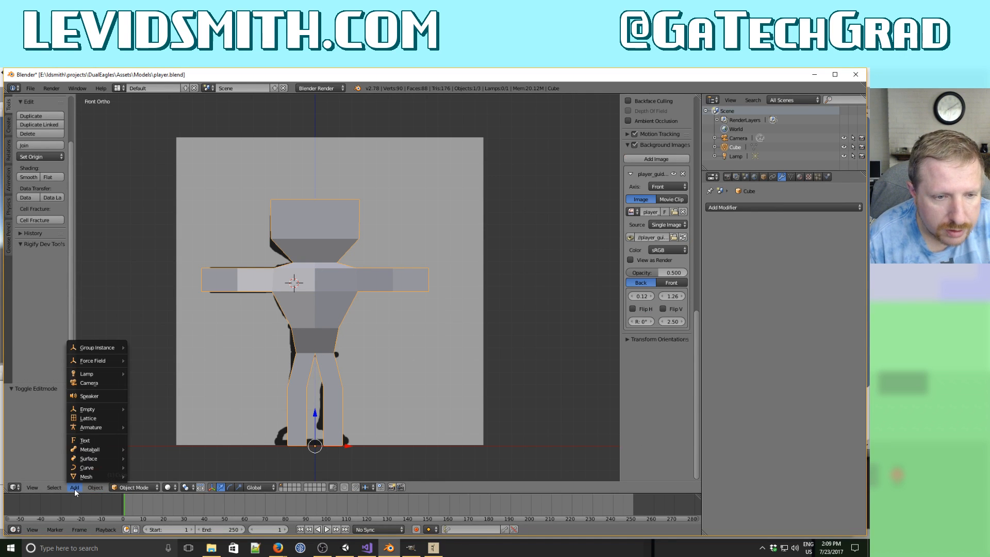
mouse_move(96, 427)
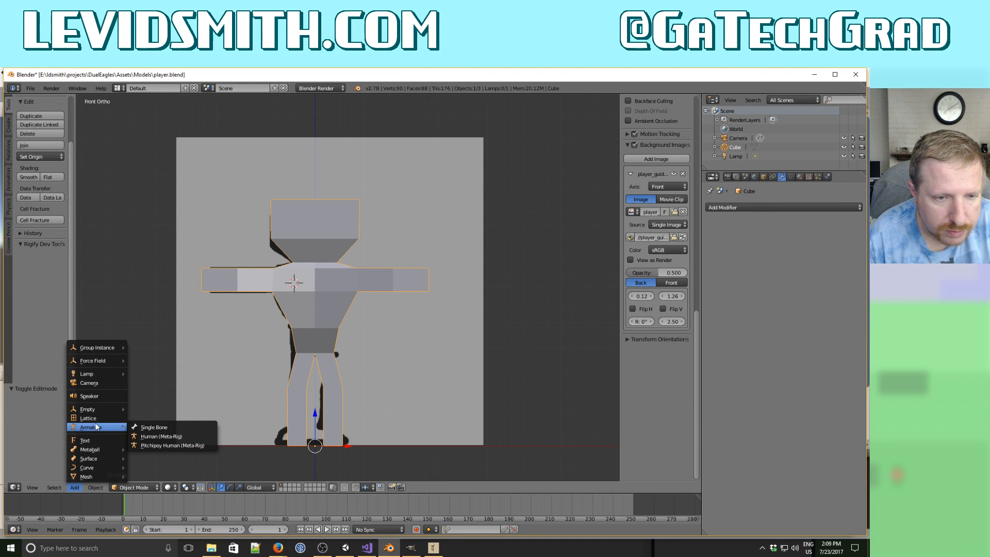
left_click(156, 427)
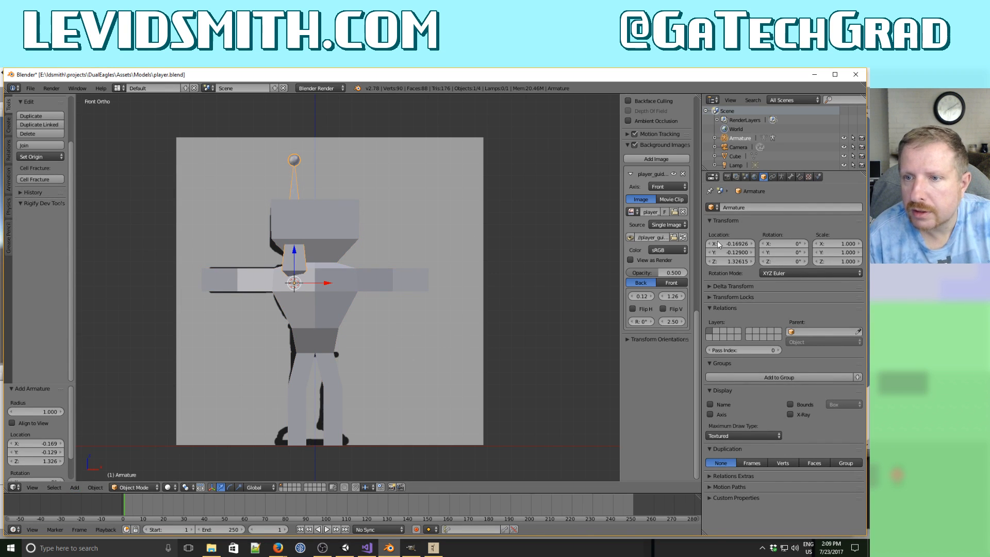
Set the armature's location to 0 on the X, Y and Z axes.
scroll(686, 293, "up", 15)
scroll(685, 292, "up", 5)
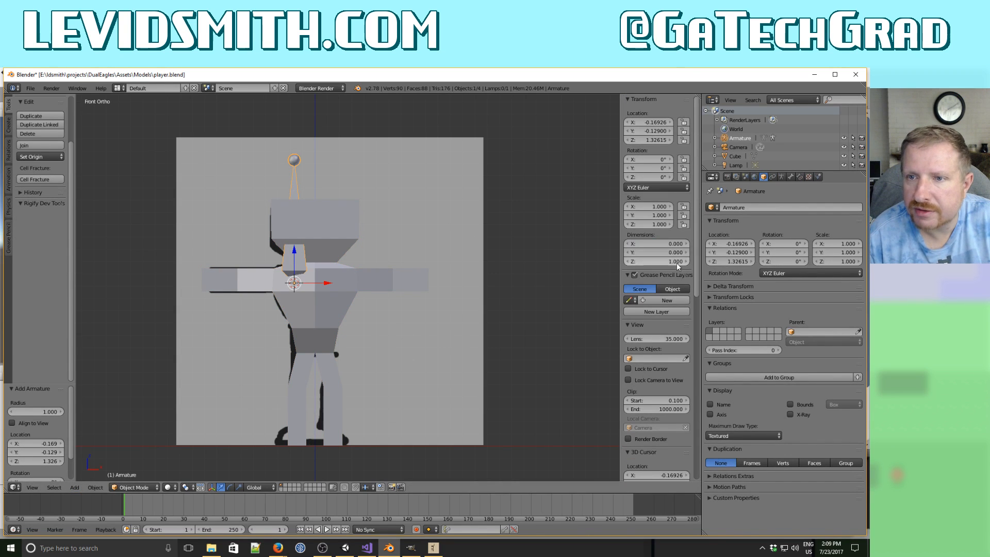
left_click(657, 122)
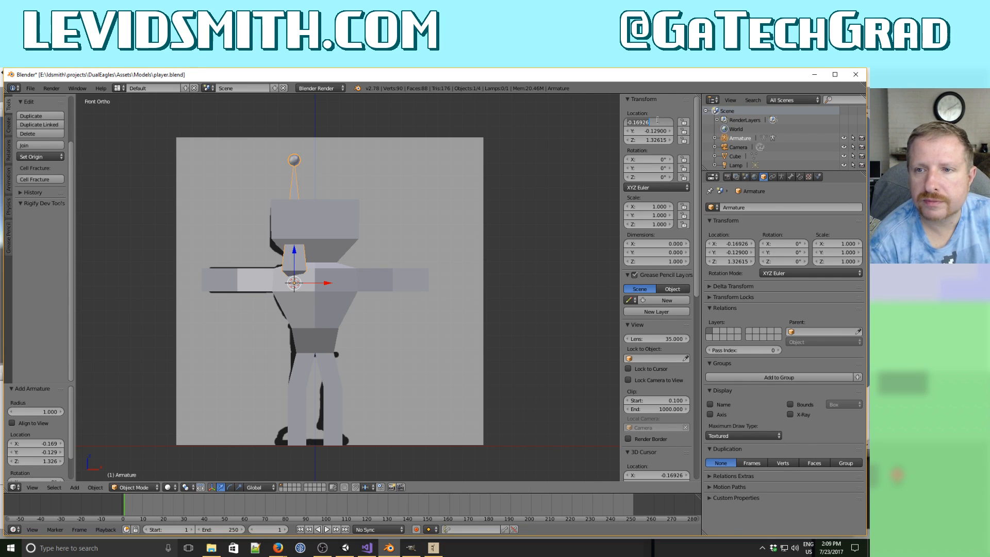
type("0")
key("Tab")
type("0")
key("Tab")
type("0")
key("Tab")
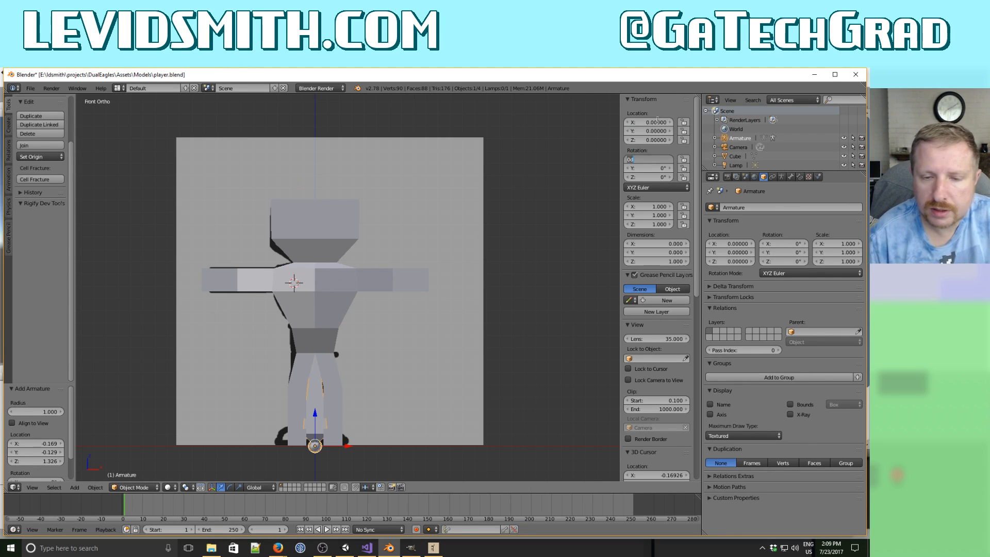
Enable X-Ray display for the armature so its bone is drawn in front of the character mesh.
left_click(781, 177)
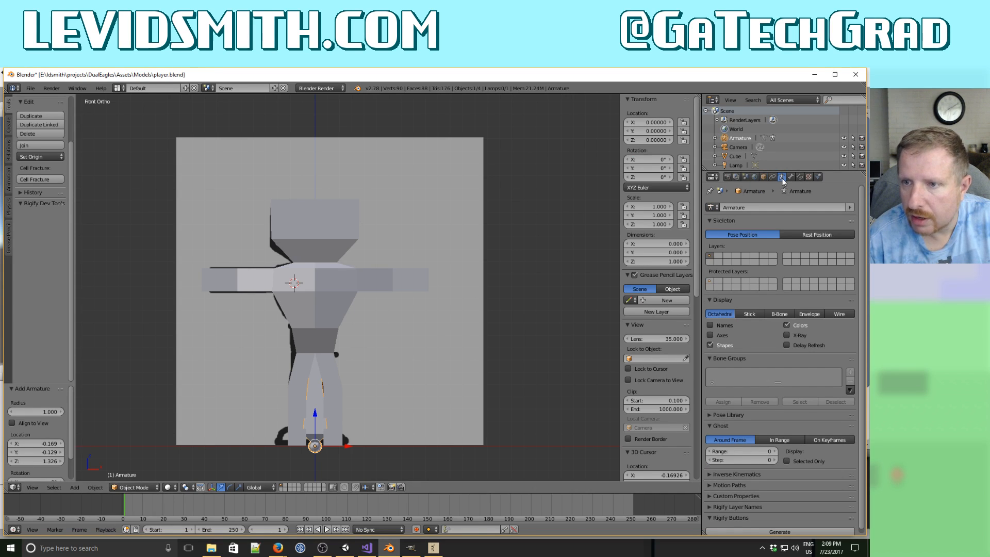
left_click(755, 177)
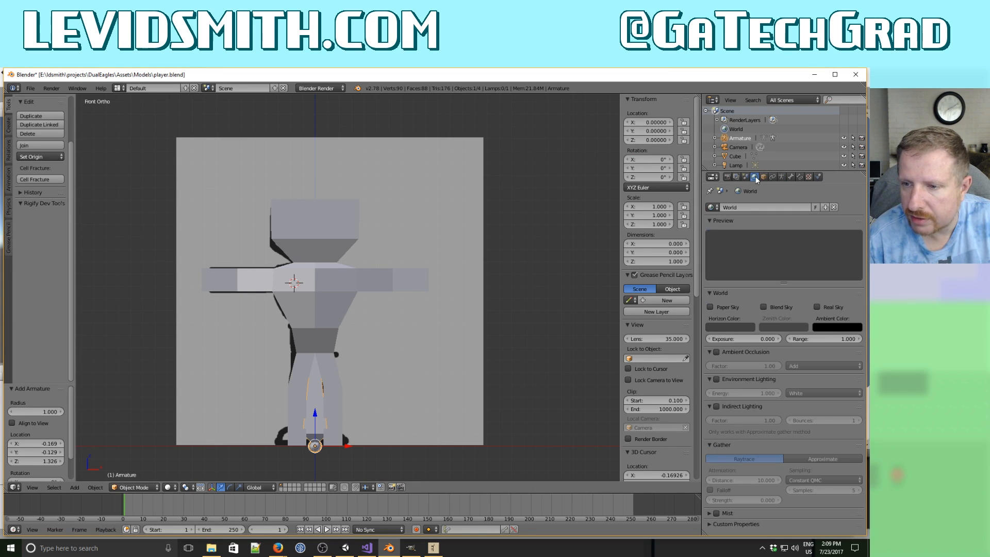
left_click(763, 177)
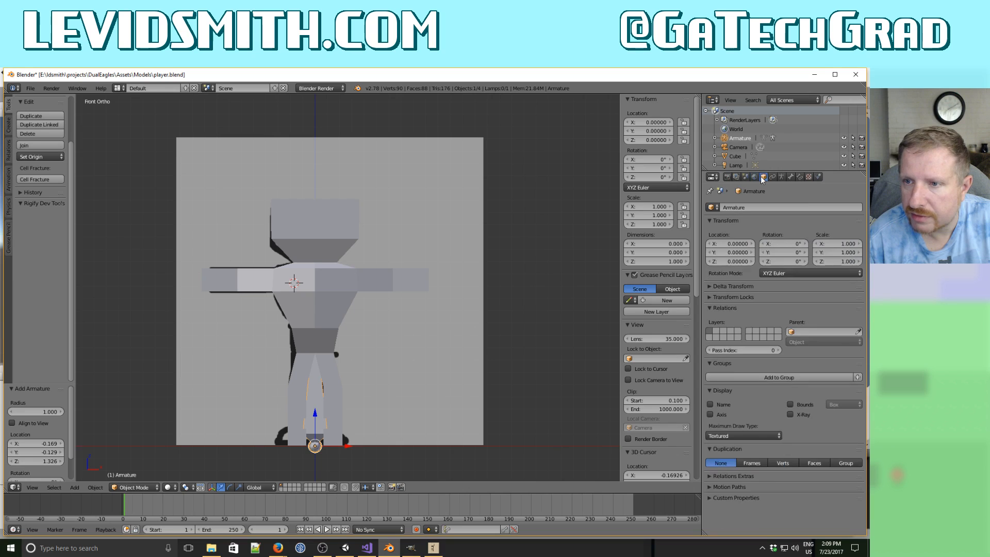
left_click(790, 415)
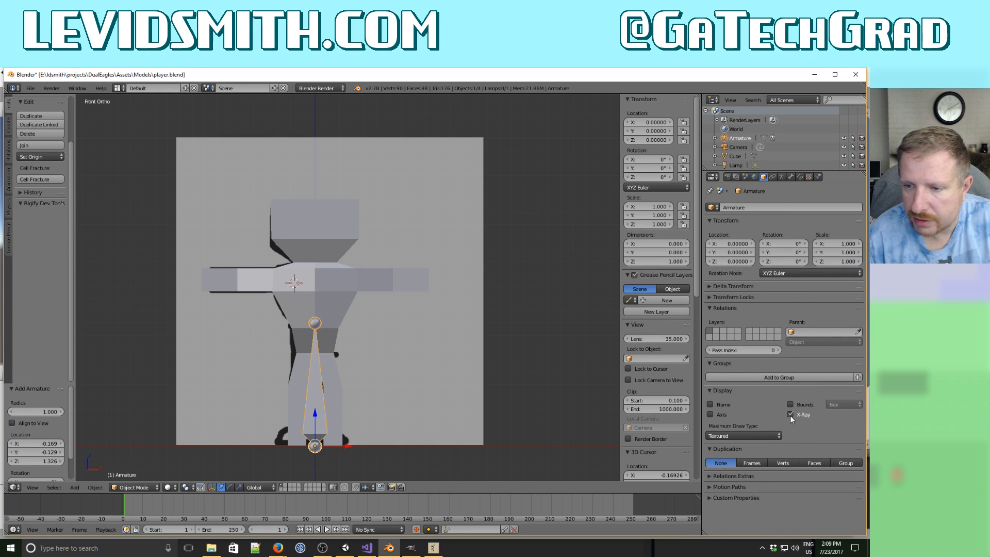
In Edit Mode, raise the bone's tail about 0.335 along Z to the character's chest at shoulder height.
key("Tab")
right_click(315, 323)
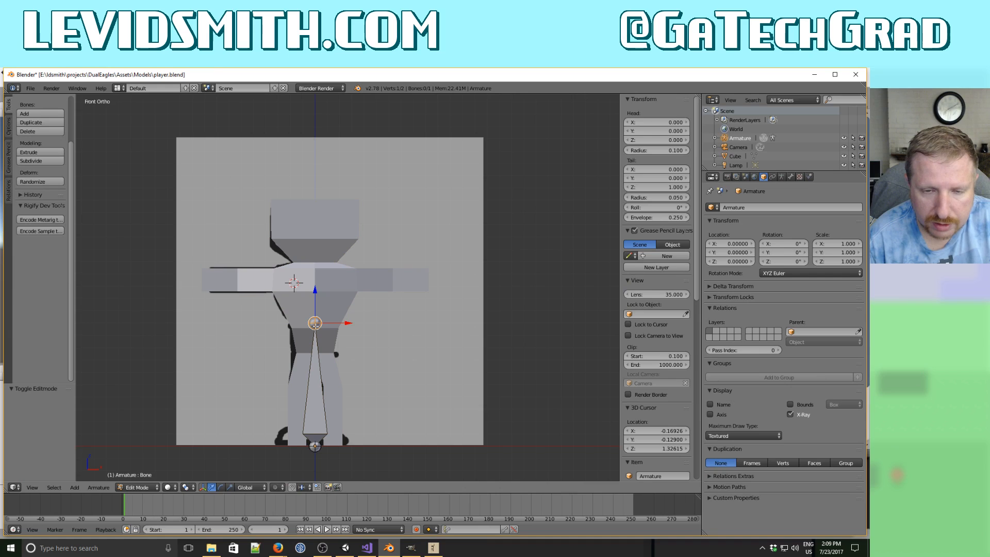
key("g")
key("z")
left_click(315, 282)
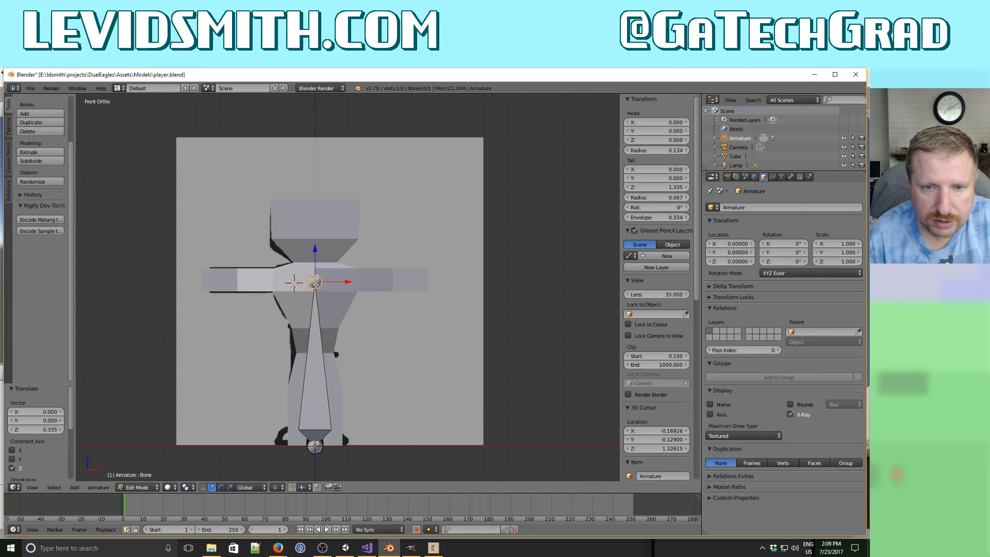
Raise the bone's head about 0.803 along Z to the character's hips and check it from the front view.
right_click(316, 447)
key("g")
key("z")
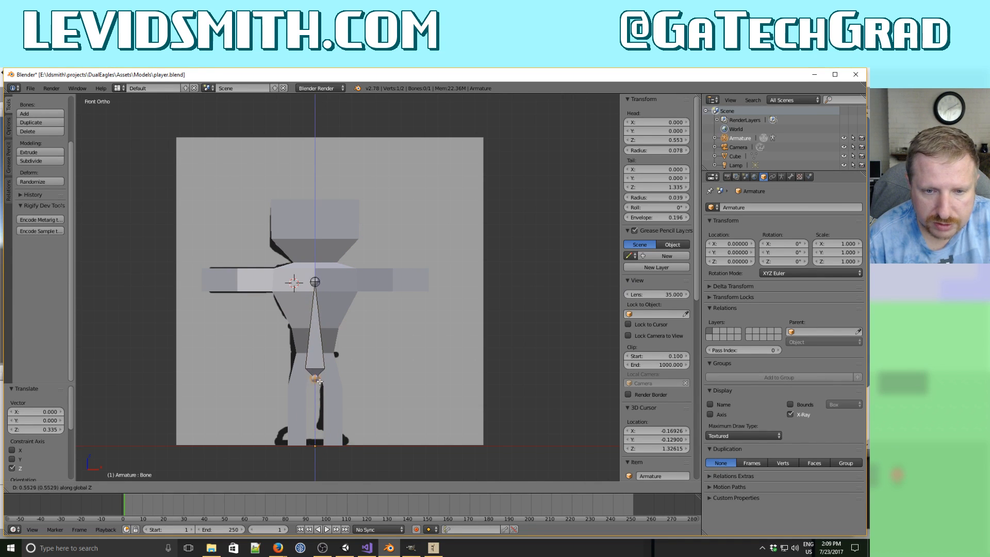
left_click(319, 352)
middle_click_drag(320, 352, 421, 380)
key("KP_1")
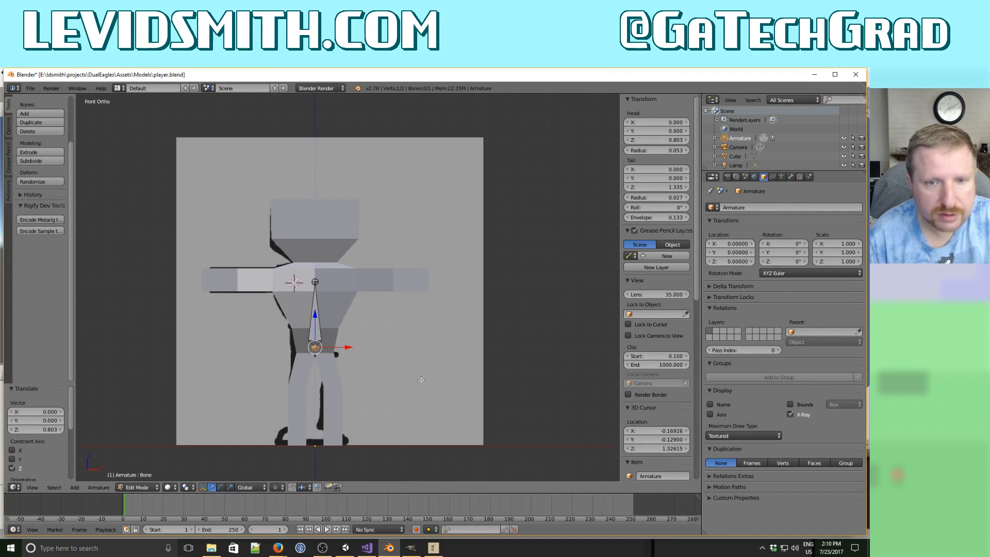
With X-Axis Mirror available, extrude mirrored arm bones from the chest joint, about 0.516 long for the first pair and 0.380 for the second.
right_click(314, 281)
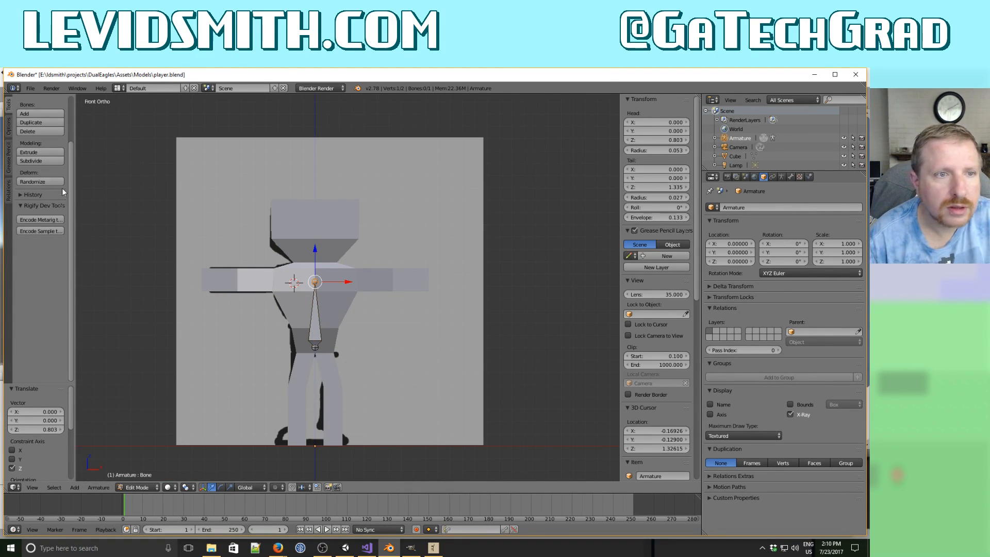
left_click(9, 134)
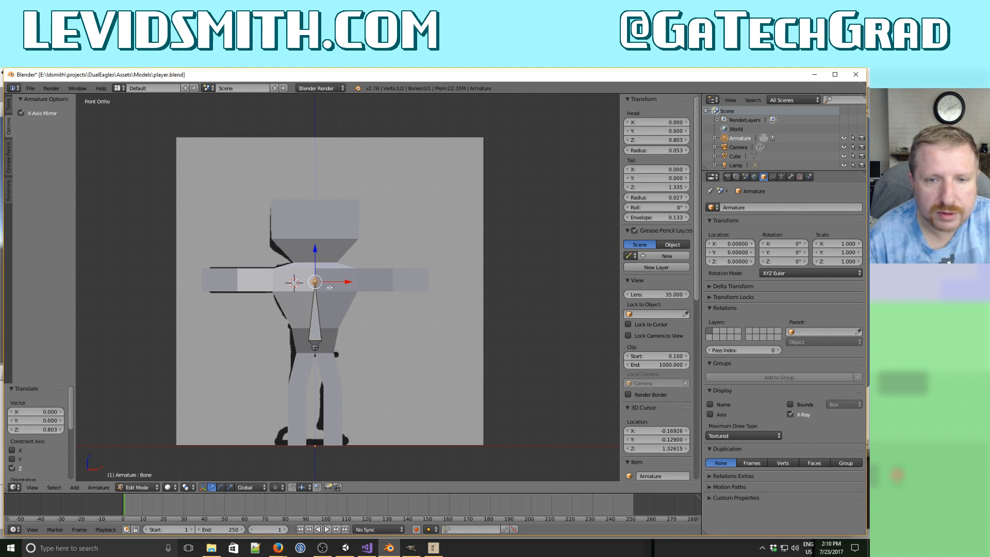
key("shift+e")
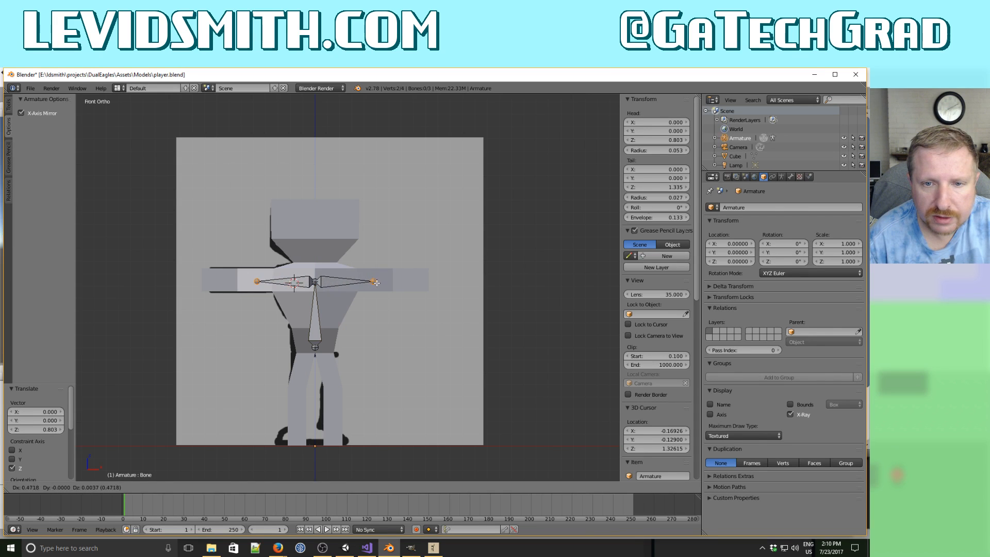
left_click(382, 283)
key("shift+e")
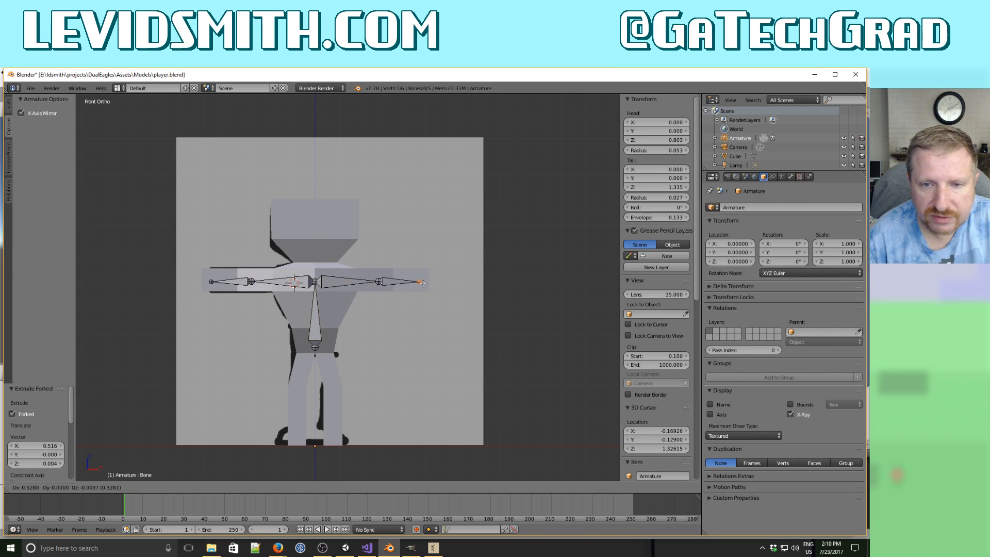
left_click(428, 282)
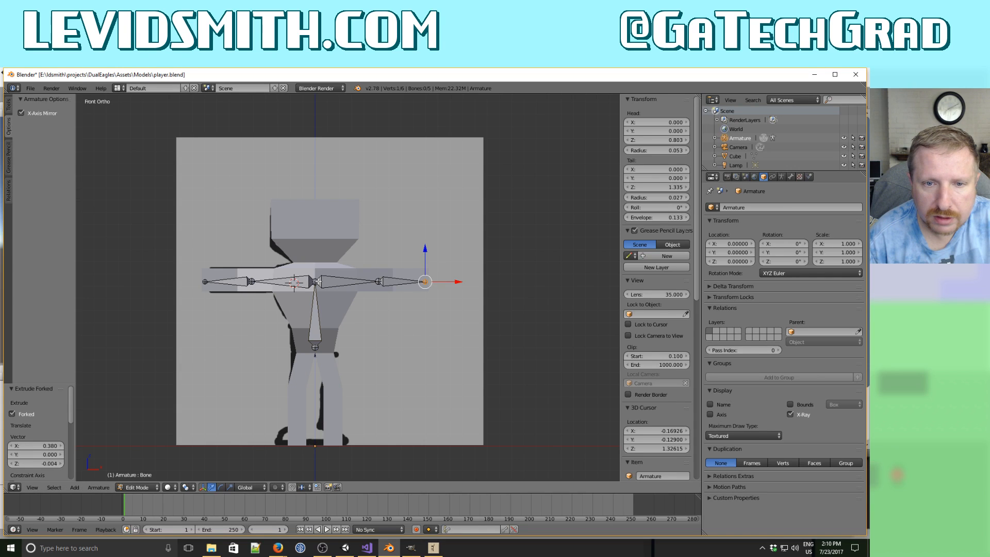
Extrude a head bone about 0.542 straight up along Z from the chest joint.
right_click(316, 282)
key("e")
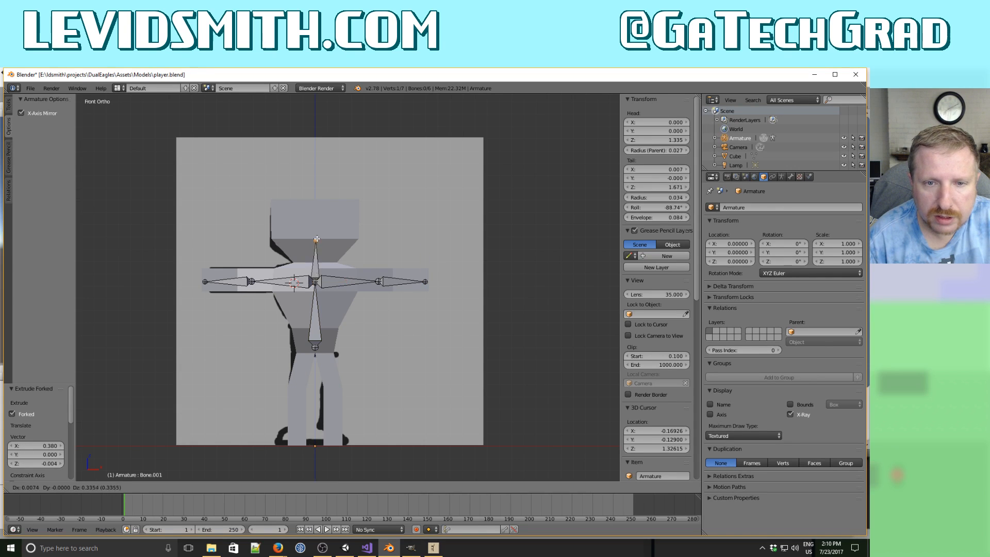
key("z")
left_click(315, 215)
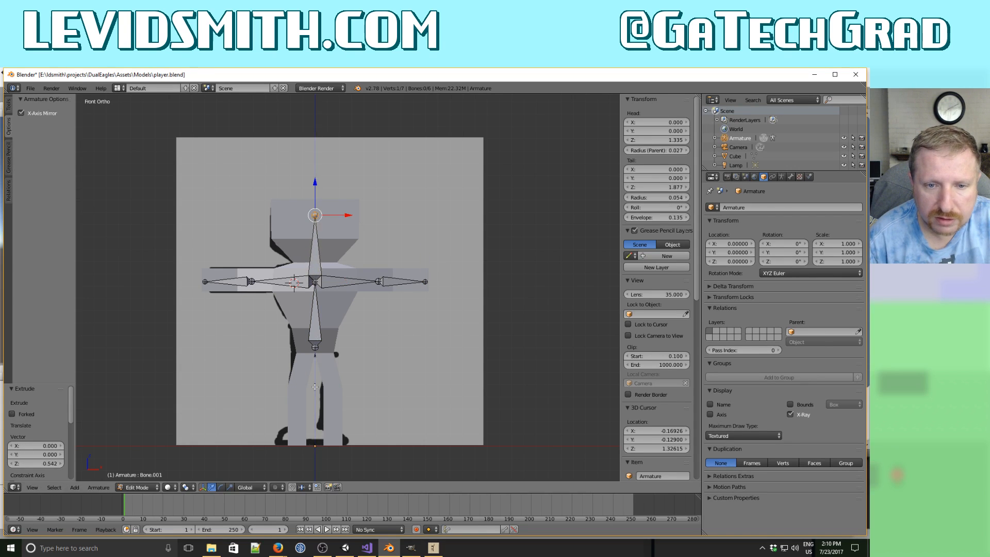
Extrude mirrored leg bones from the hip joint, about 0.170 outward and 0.343 down to the knees, continuing about 0.439 down to the feet.
right_click(315, 347)
key("shift+e")
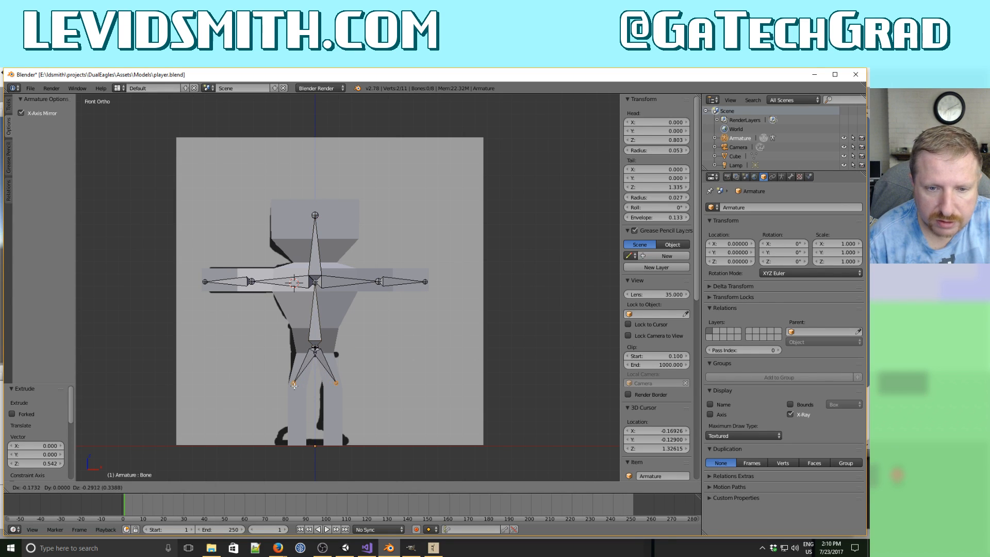
left_click(296, 392)
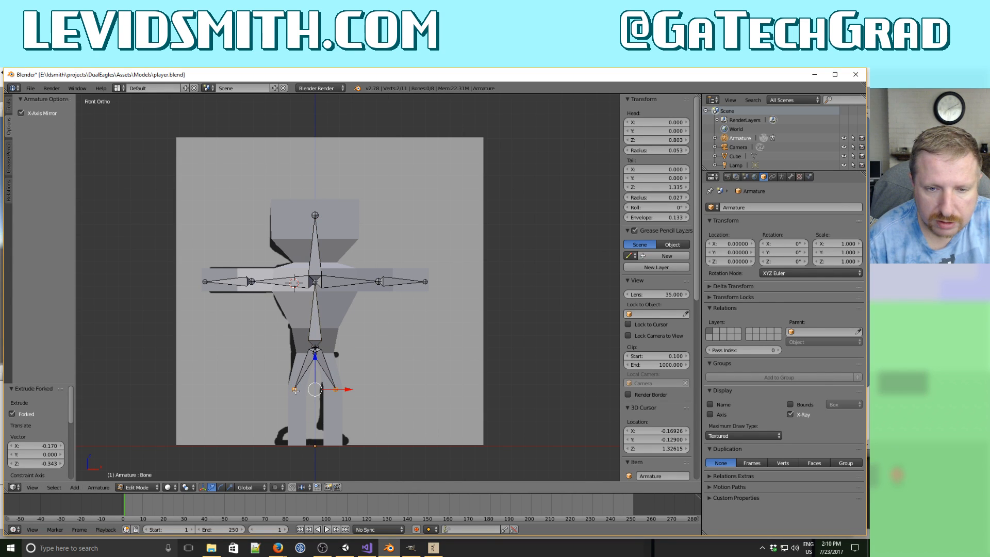
key("e")
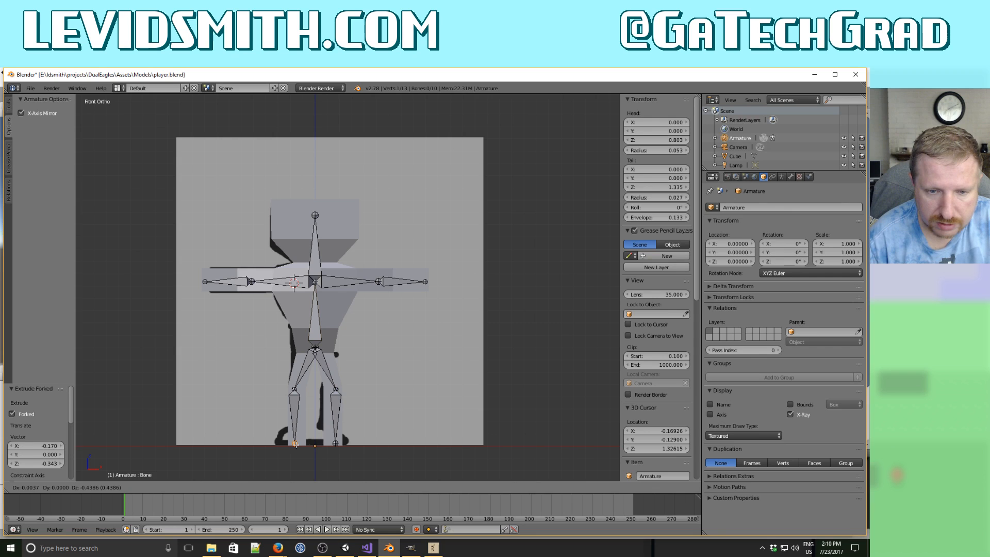
left_click(296, 444)
middle_click_drag(296, 444, 282, 421)
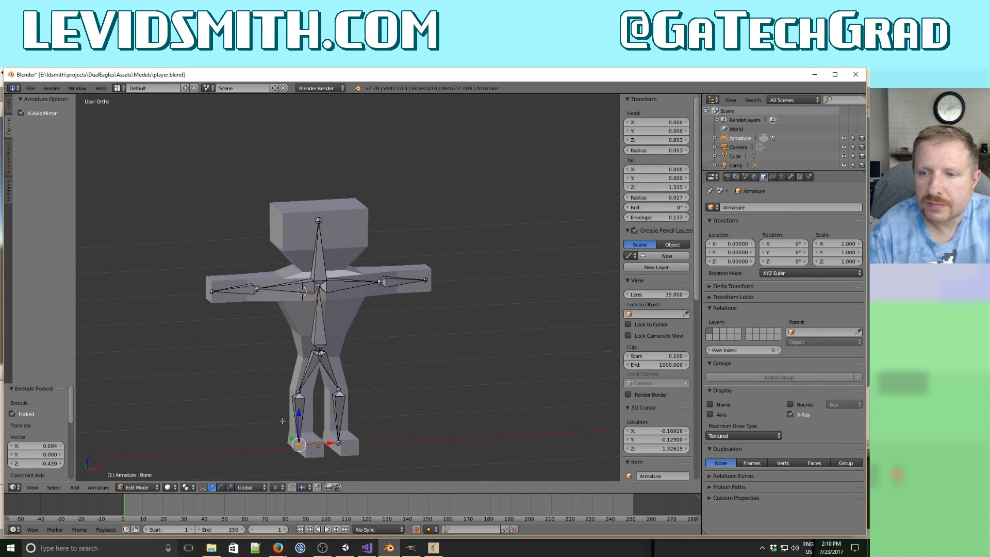
key("Tab")
right_click(317, 266)
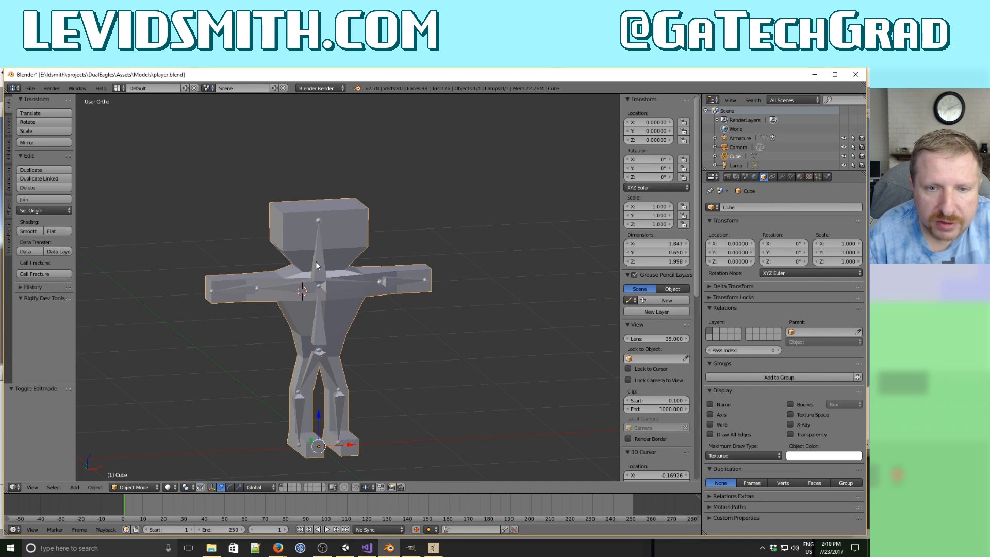
key("Tab")
right_click(317, 263)
key("Tab")
right_click(334, 282)
key("Tab")
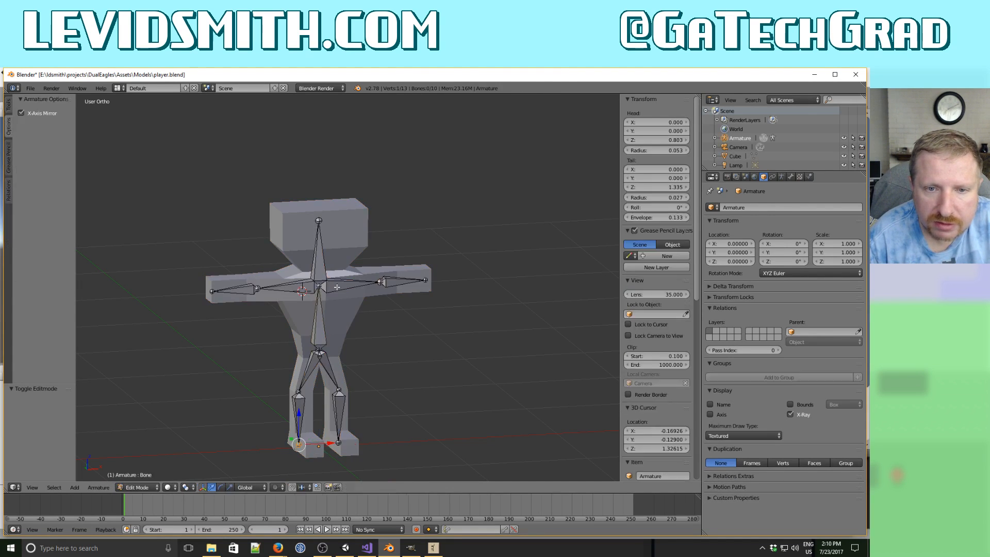
Expand the armature's bone hierarchy in the Outliner down to the spine bone's children and enlarge the Outliner to list them.
right_click(319, 266)
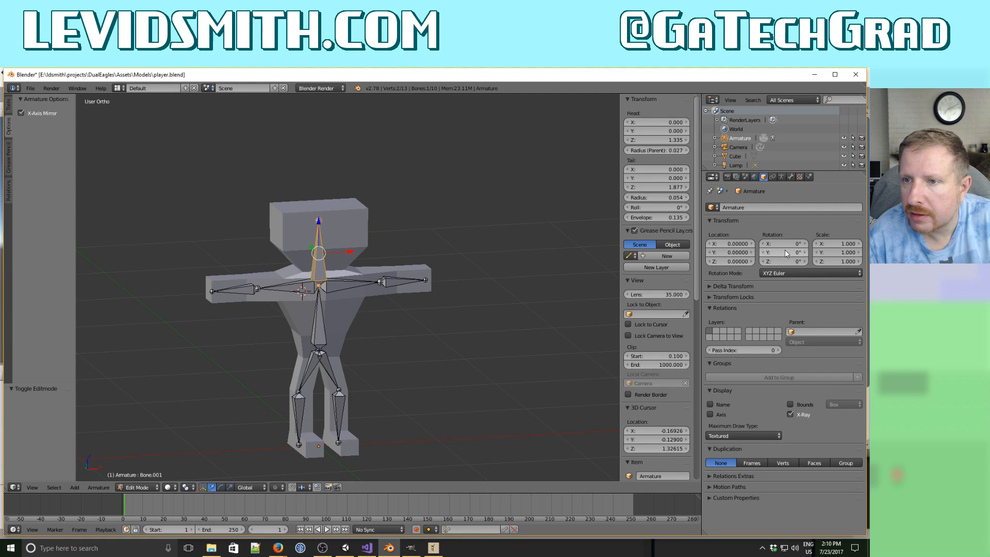
left_click(714, 137)
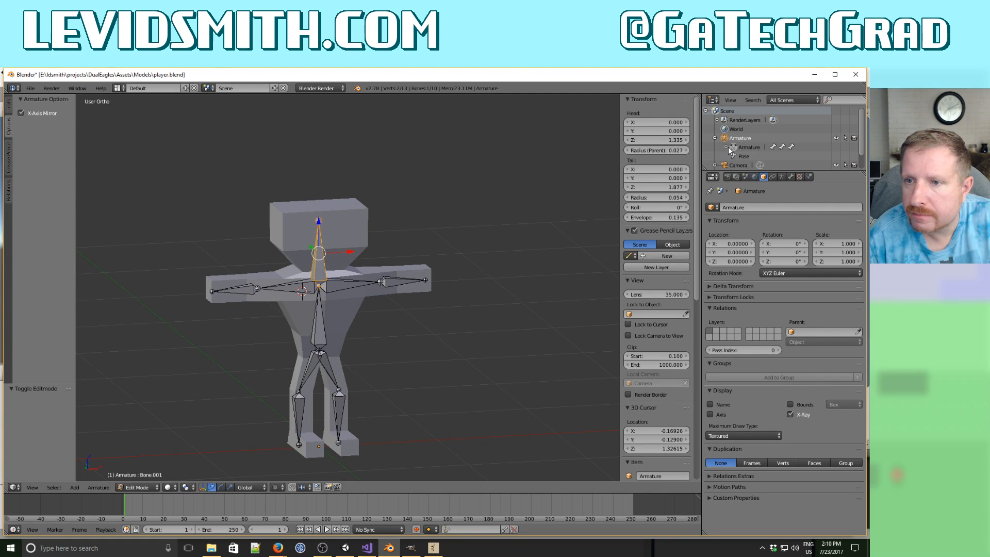
right_click(316, 312)
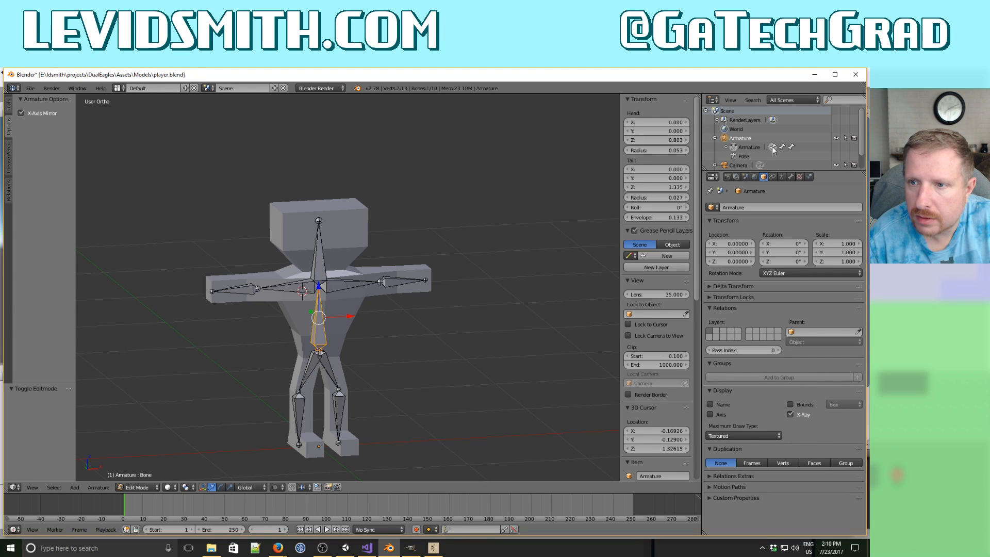
left_click(726, 147)
scroll(737, 156, "down", 2)
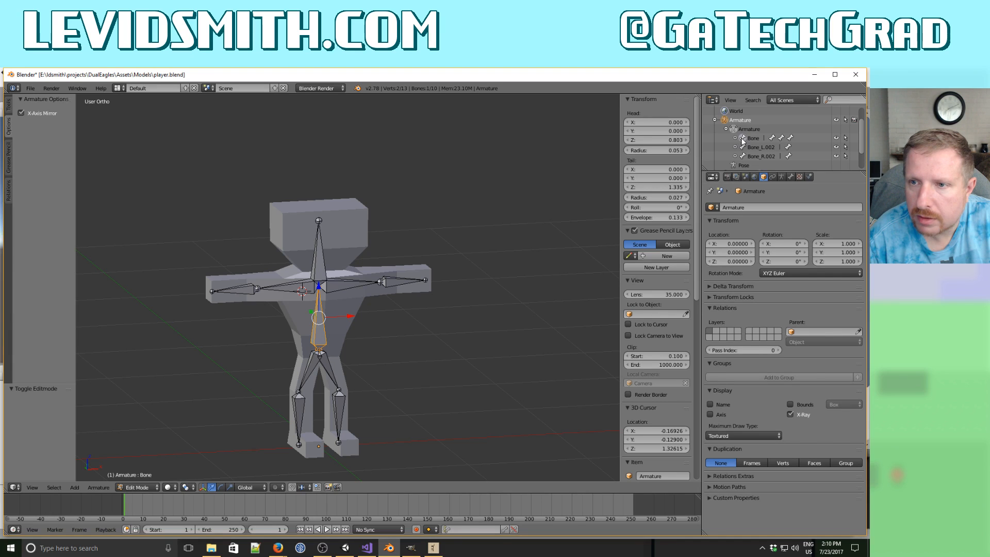
left_click(735, 139)
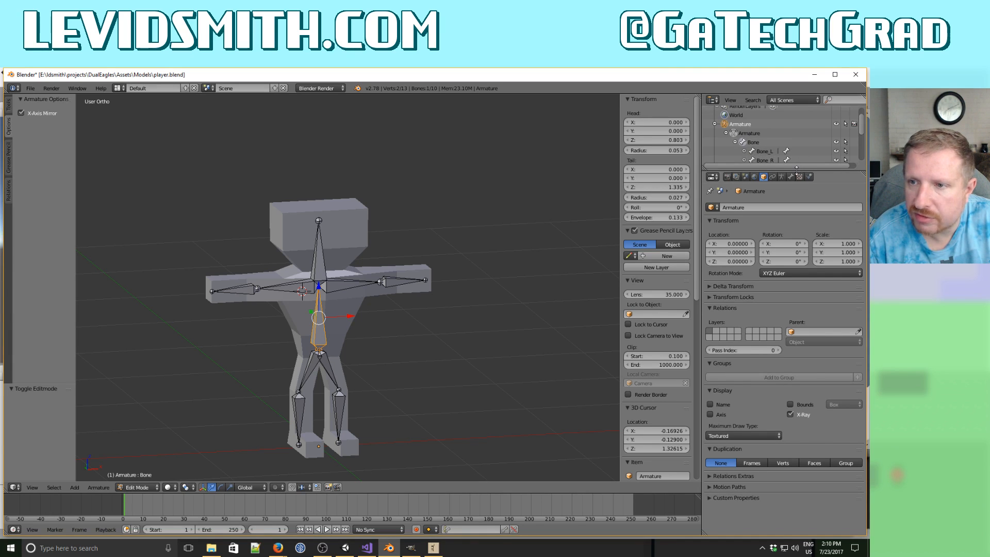
left_click_drag(797, 166, 796, 295)
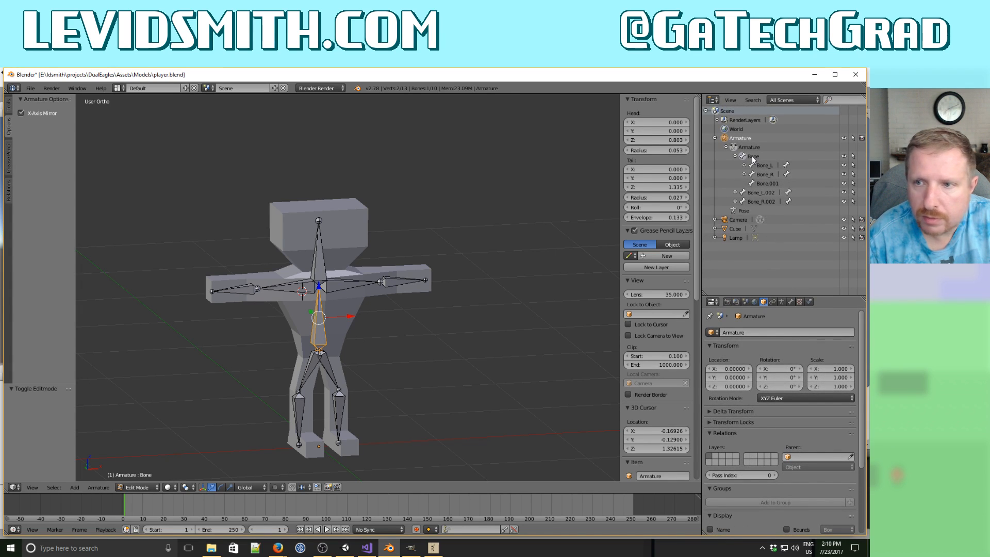
Rename the bone running from the chest into the head as Head.
right_click(317, 261)
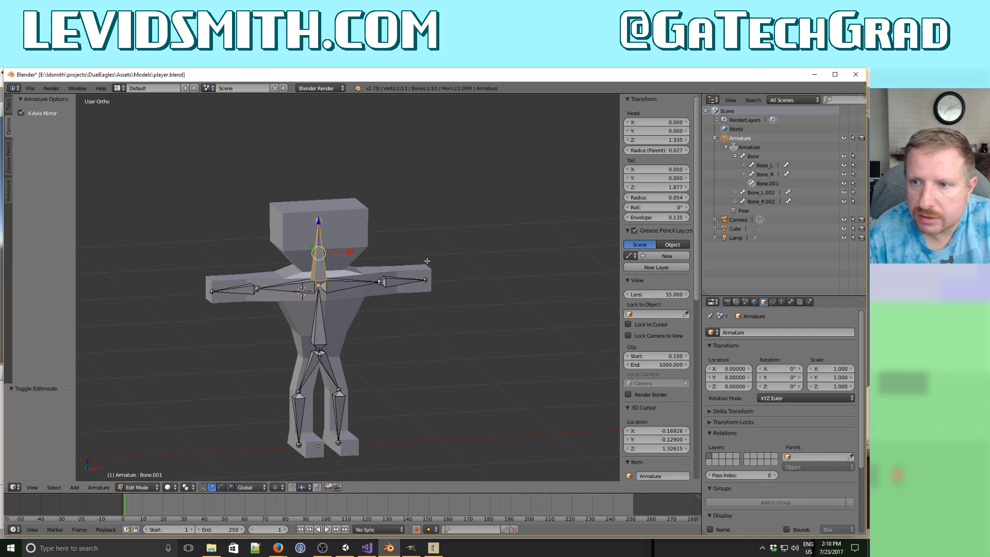
double_click(768, 183)
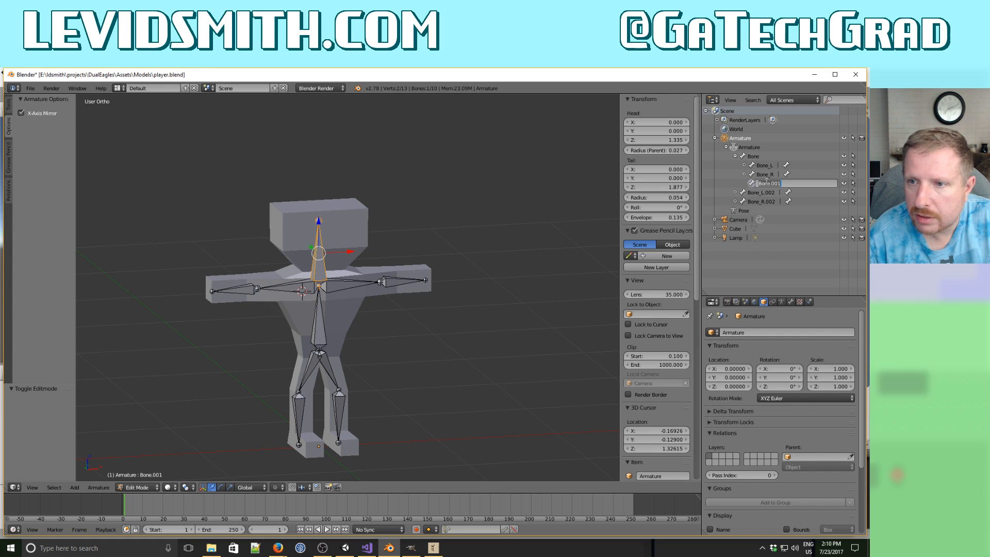
type("Head")
key("Return")
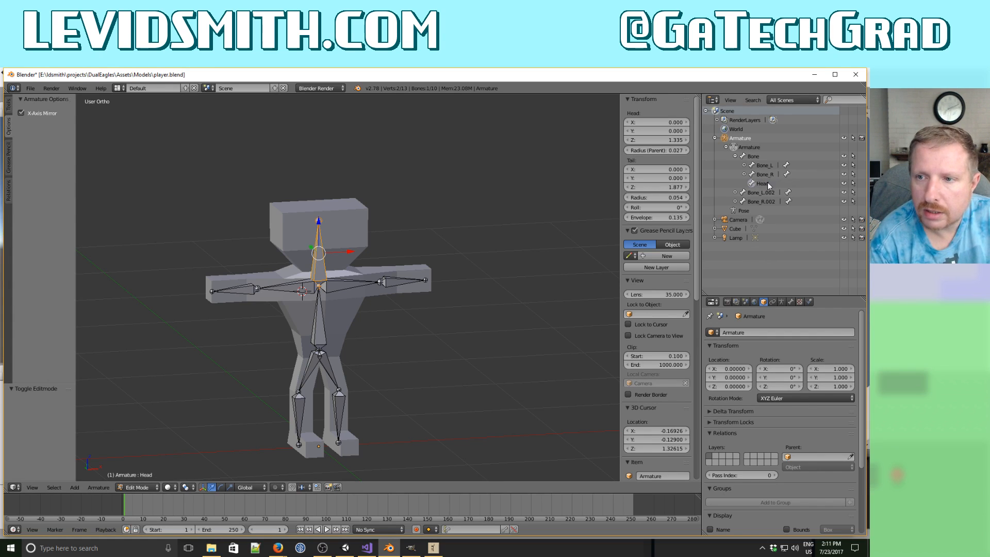
Expand the children of both arm bones in the Outliner and rename the bone Bone_L as Arm_L.
right_click(348, 282)
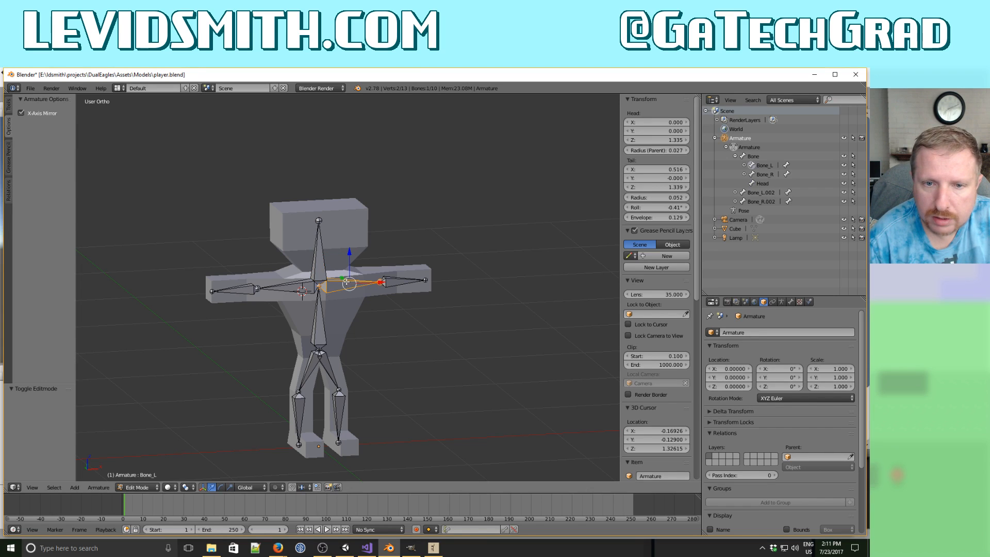
double_click(762, 164)
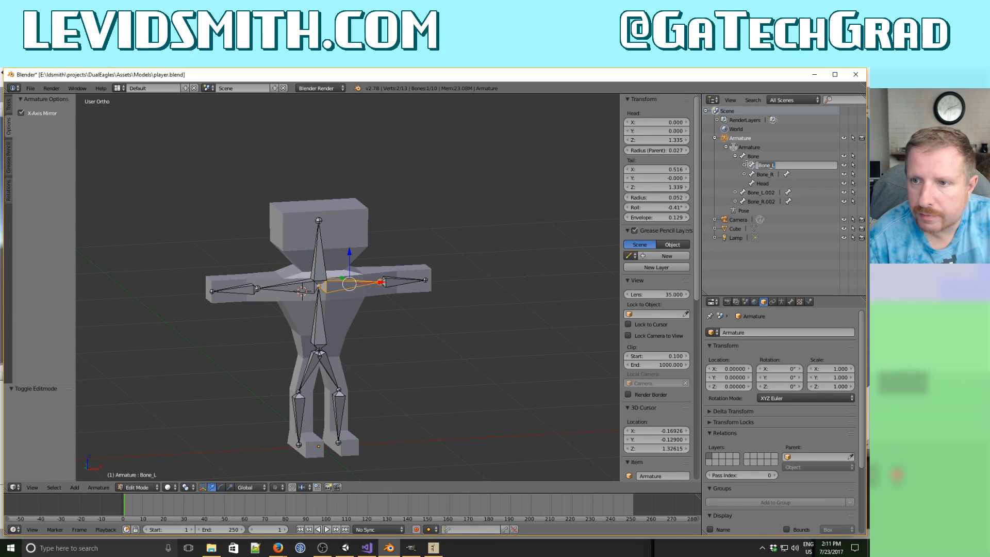
left_click(744, 165)
left_click(744, 165)
left_click(744, 183)
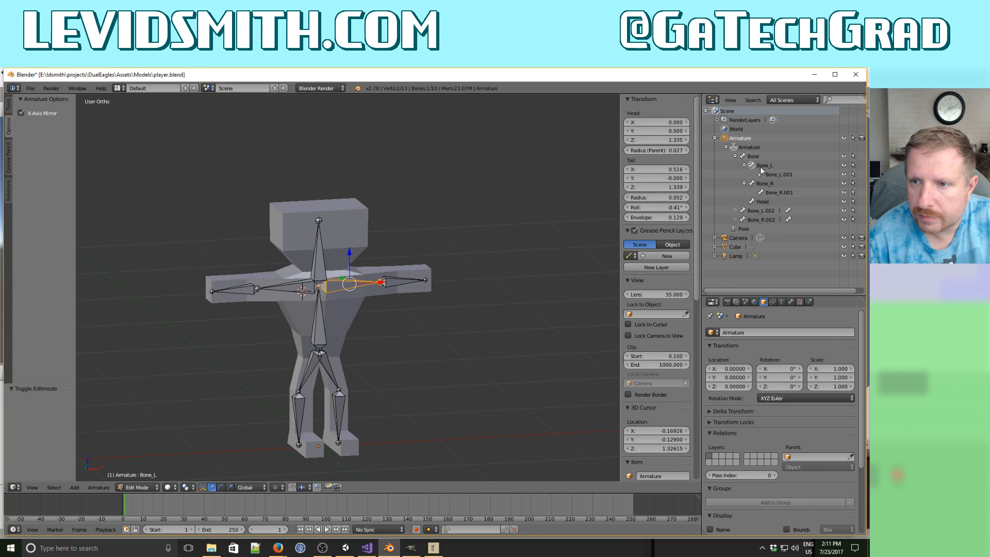
double_click(765, 165)
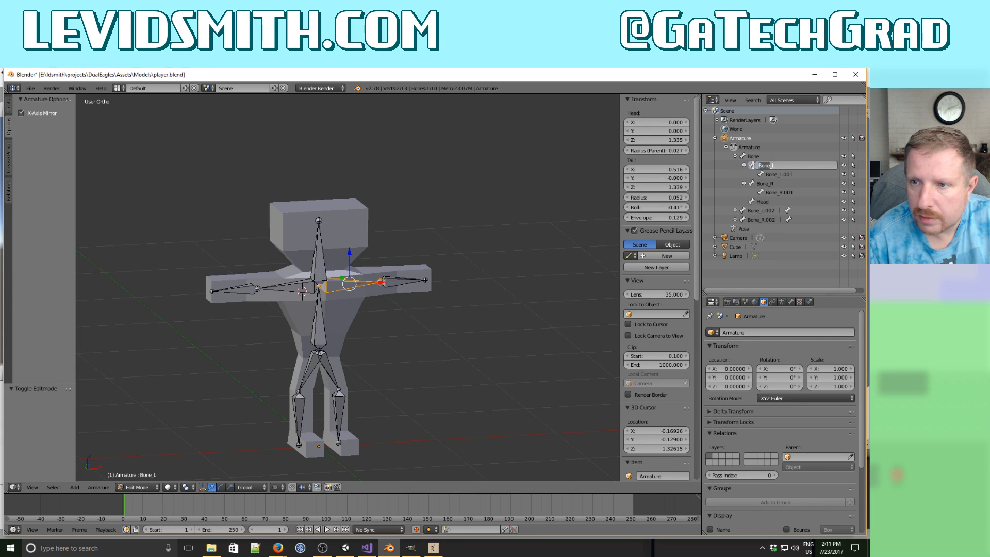
type("Ar")
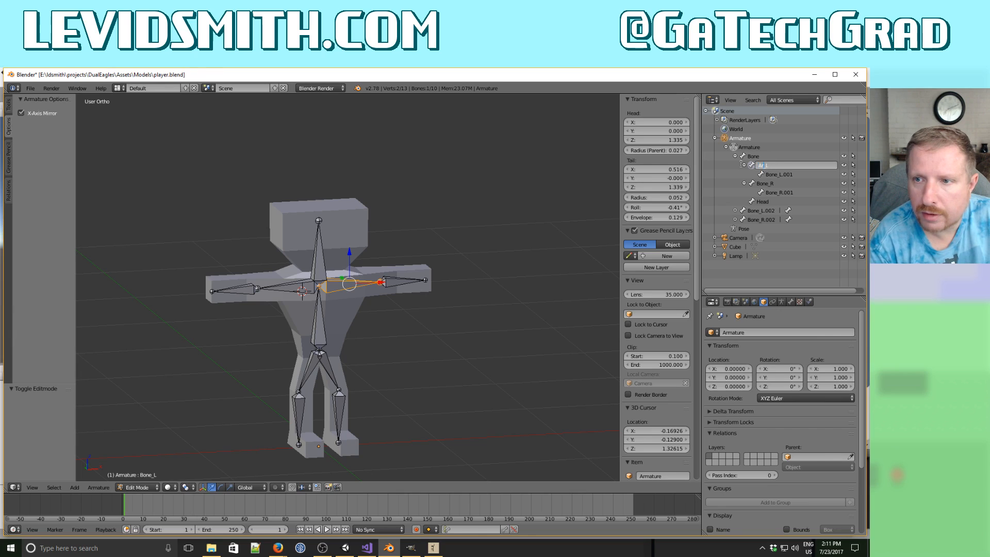
type("m")
key("Return")
Rename the child bone of Arm_L as Hand_L, removing its numeric suffix.
double_click(776, 175)
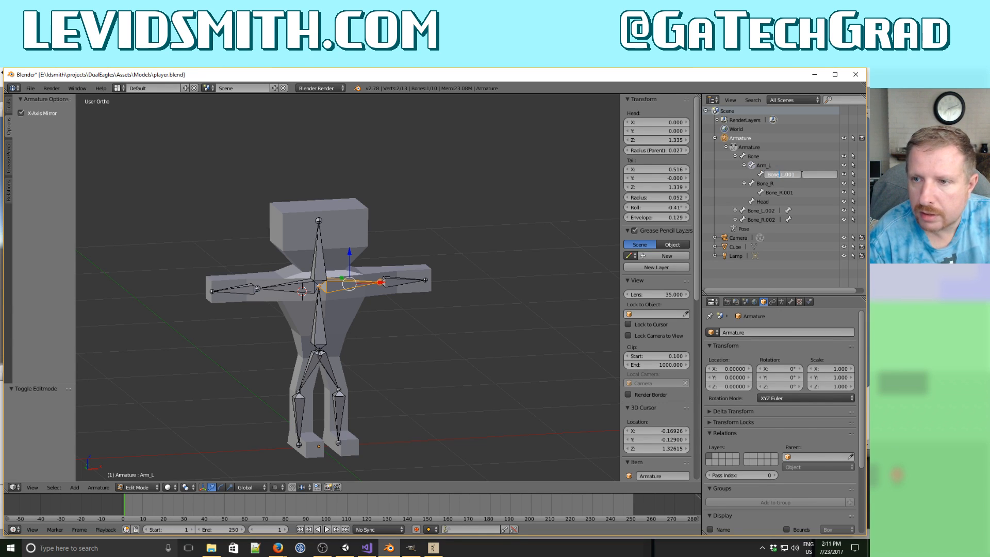
type("Hand")
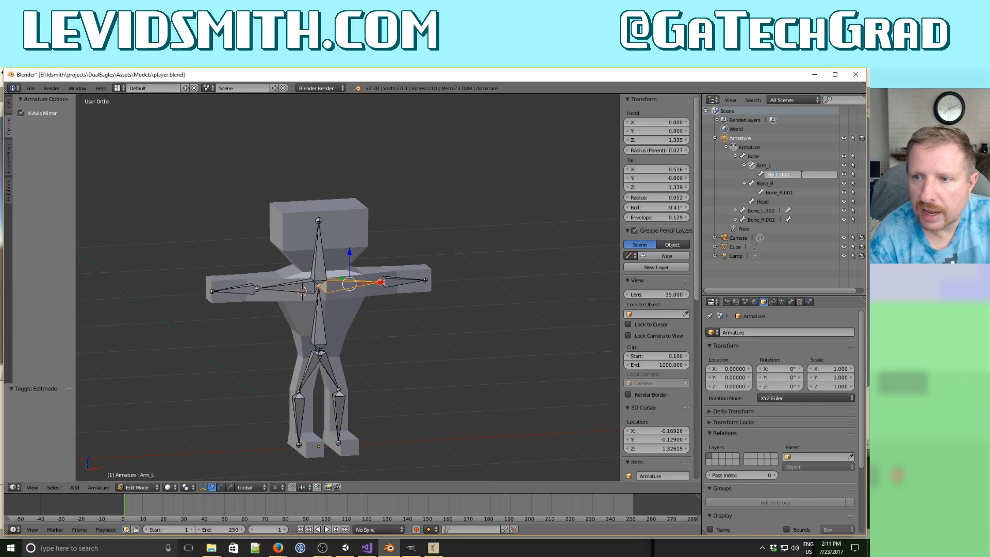
key("End")
key("BackSpace")
key("BackSpace")
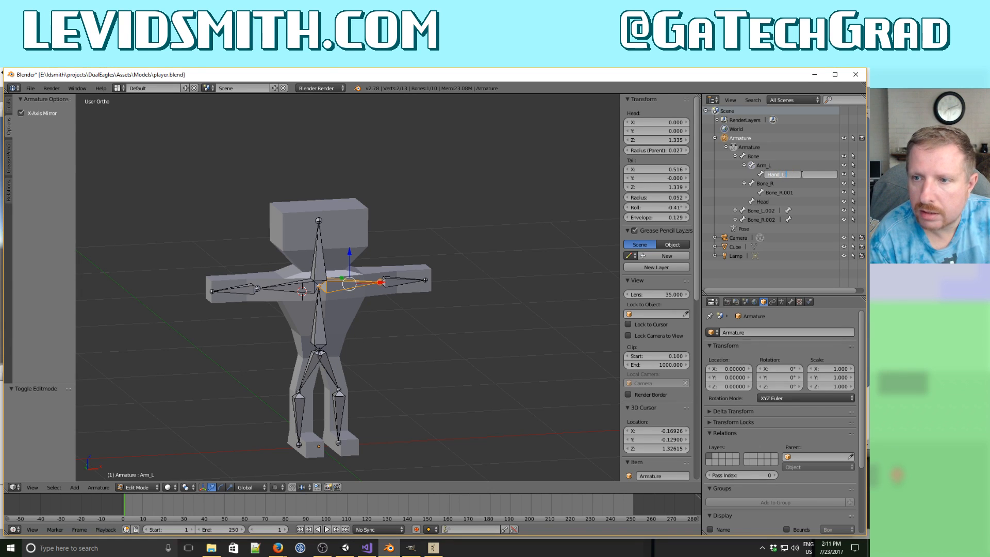
key("Return")
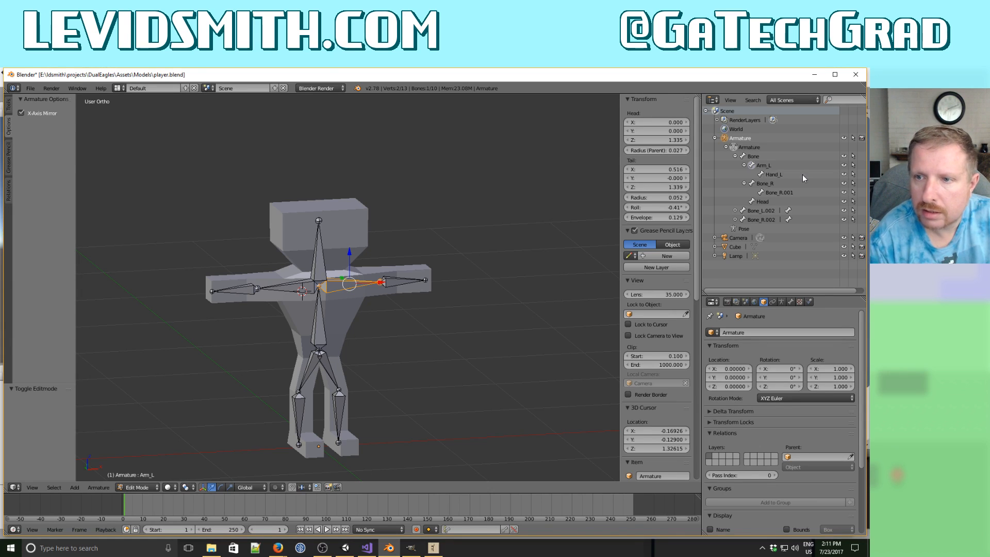
Rename the opposite upper arm bone, Bone_R, as Arm_R.
double_click(765, 183)
left_click(769, 183)
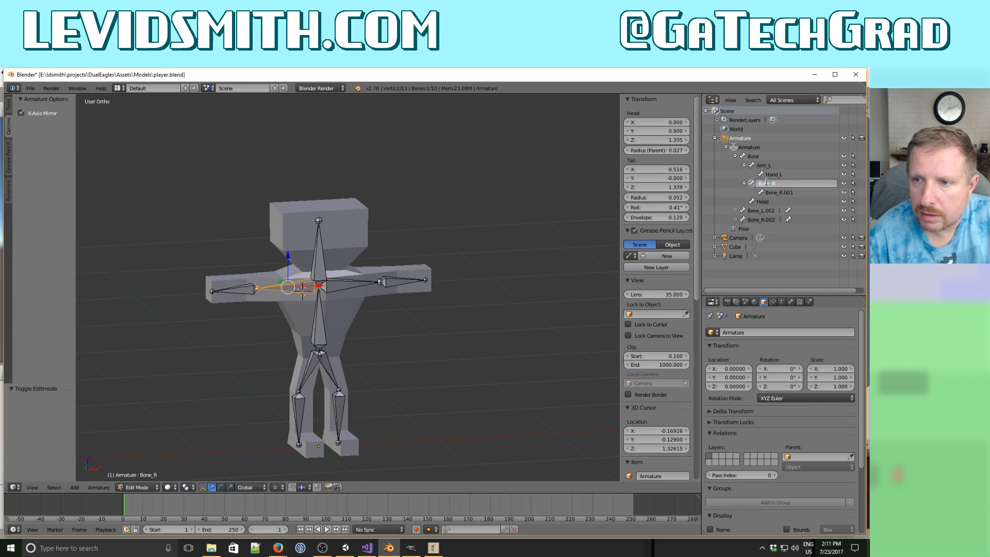
left_click_drag(768, 182, 746, 182)
type("Arm")
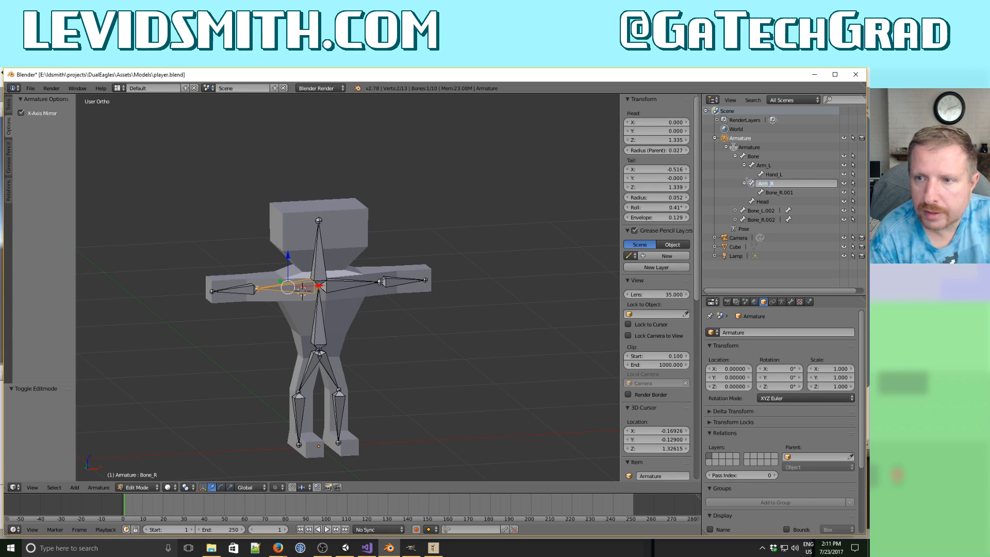
key("Return")
Rename the child bone of Arm_R as Hand_R, dropping its numeric suffix.
double_click(786, 192)
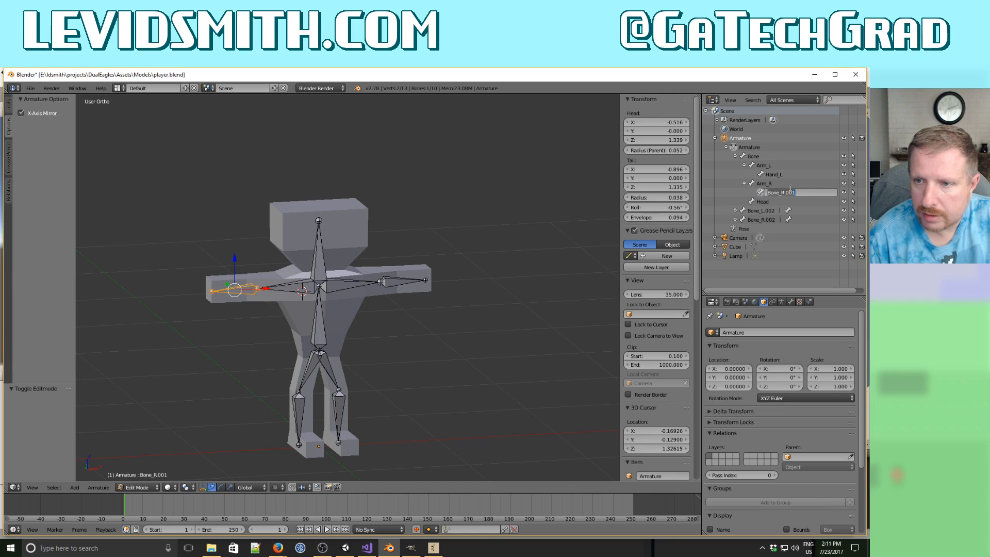
type("Hand_")
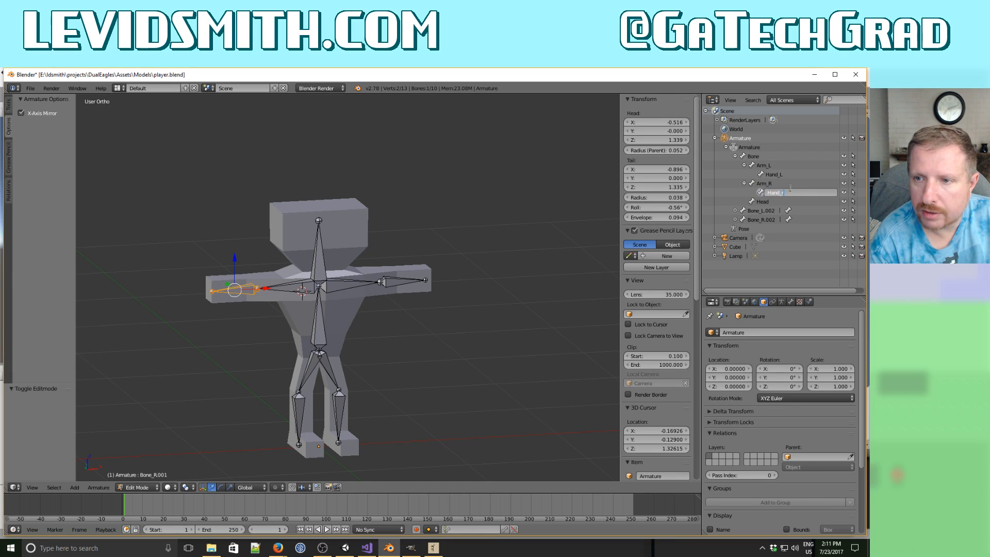
type("R")
key("Return")
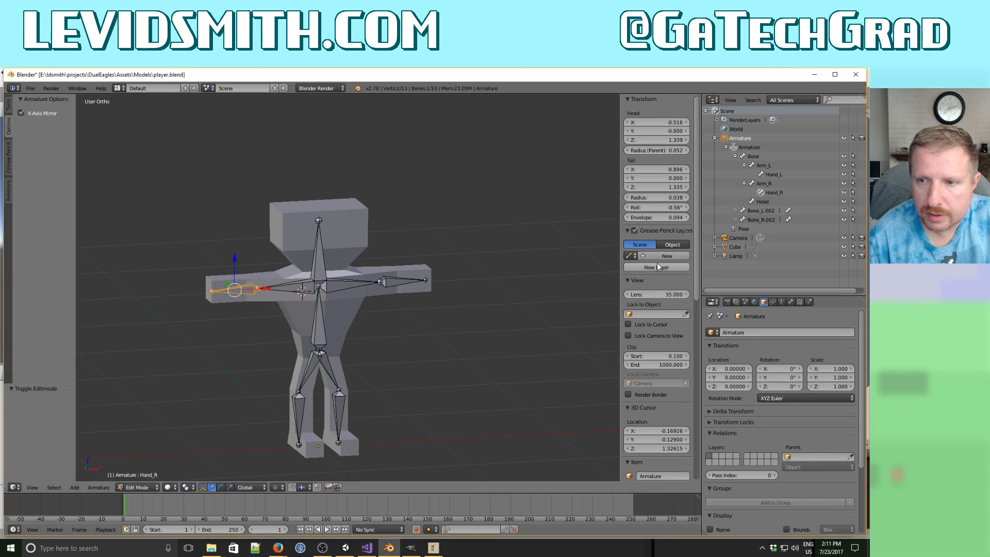
Expand the children of both leg bones in the Outliner and rename the bone Bone_L.002 as Leg_L.
left_click(767, 210)
left_click(736, 211)
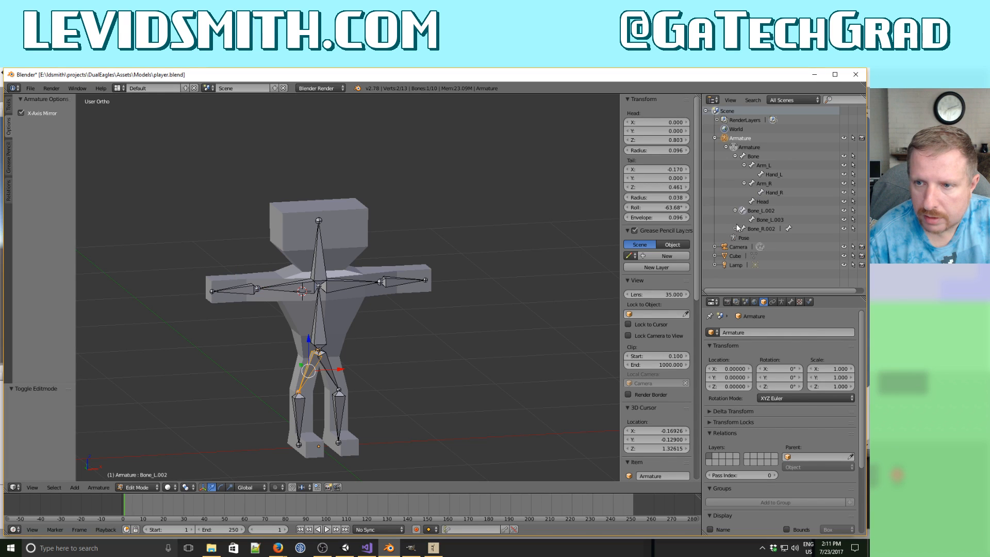
left_click(735, 228)
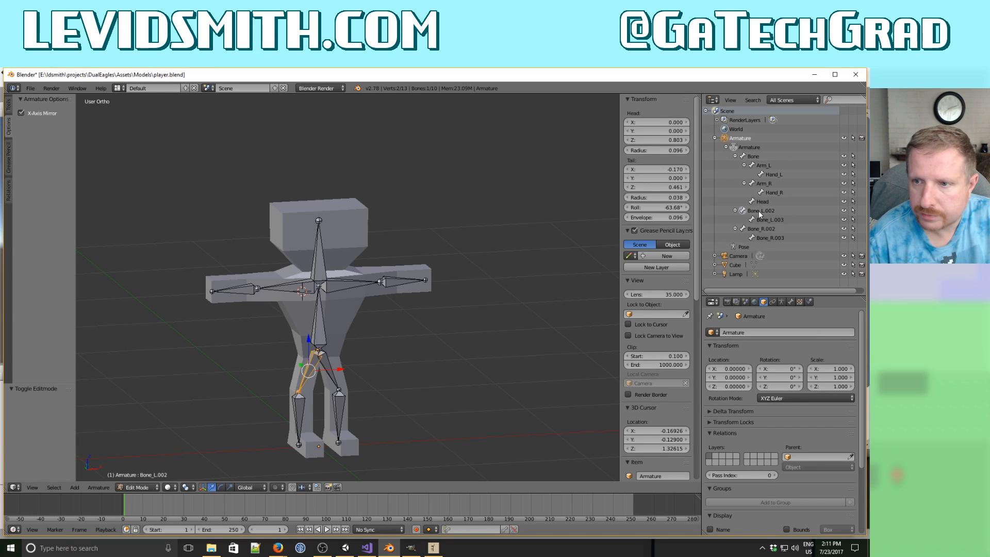
double_click(759, 211)
type("Leg")
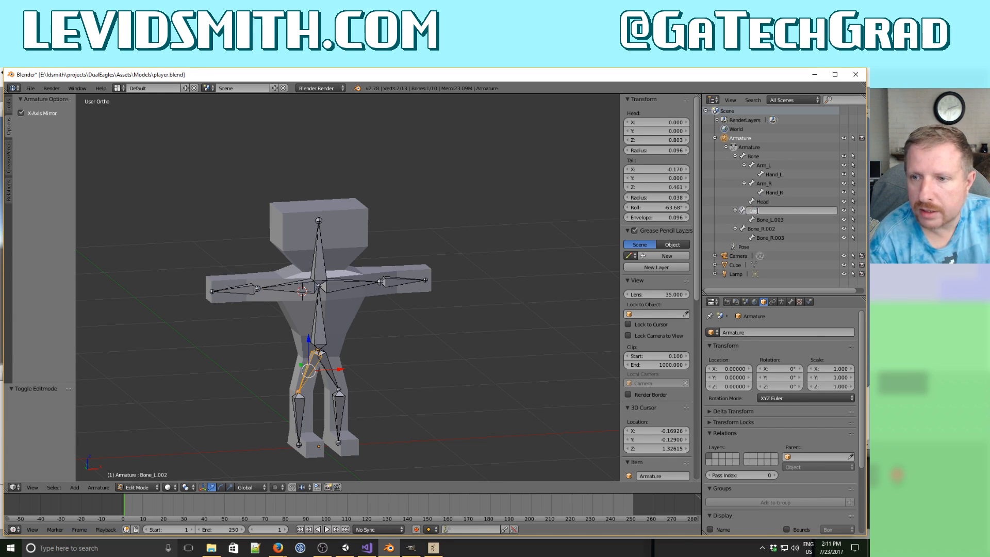
type("_L")
key("Return")
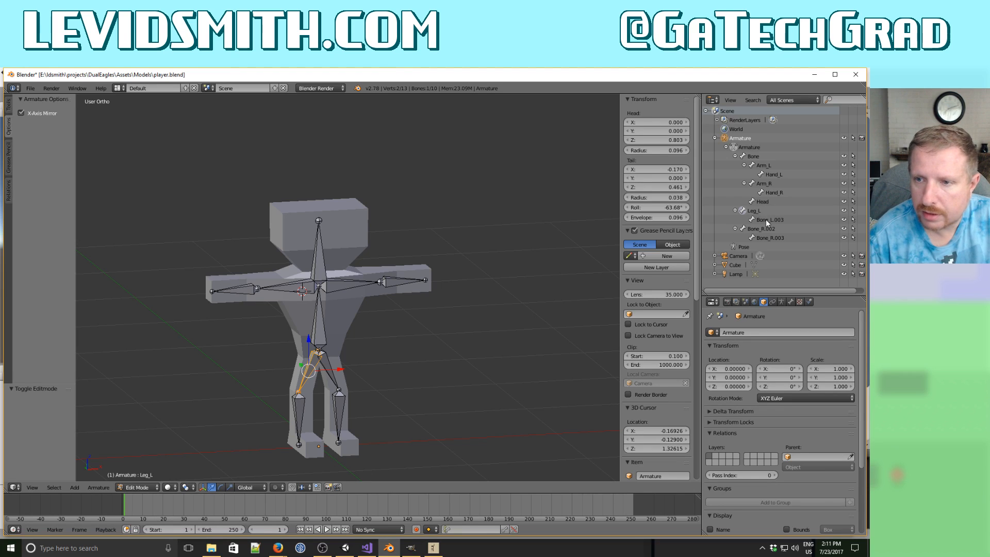
Rename the child bone of Leg_L as Foot_L.
double_click(766, 219)
type("Fo")
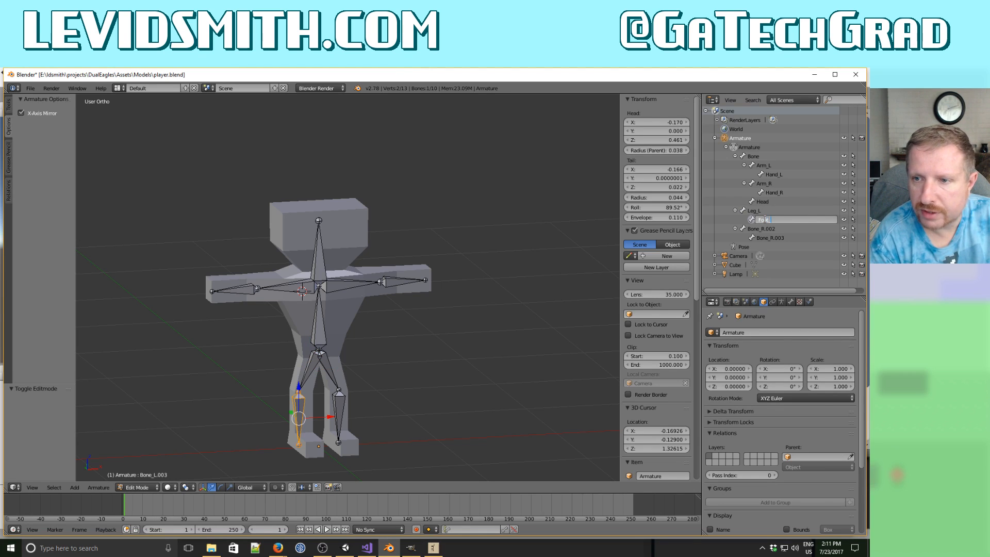
type("ot_L")
key("Return")
Rename the opposite upper leg bone, Bone_R.002, as Leg_R.
double_click(762, 228)
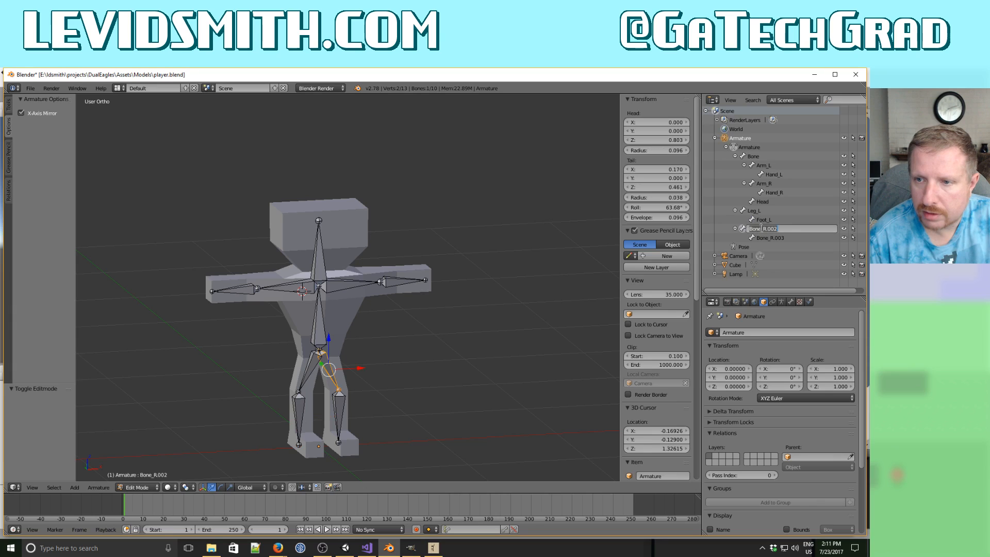
type("Leg_")
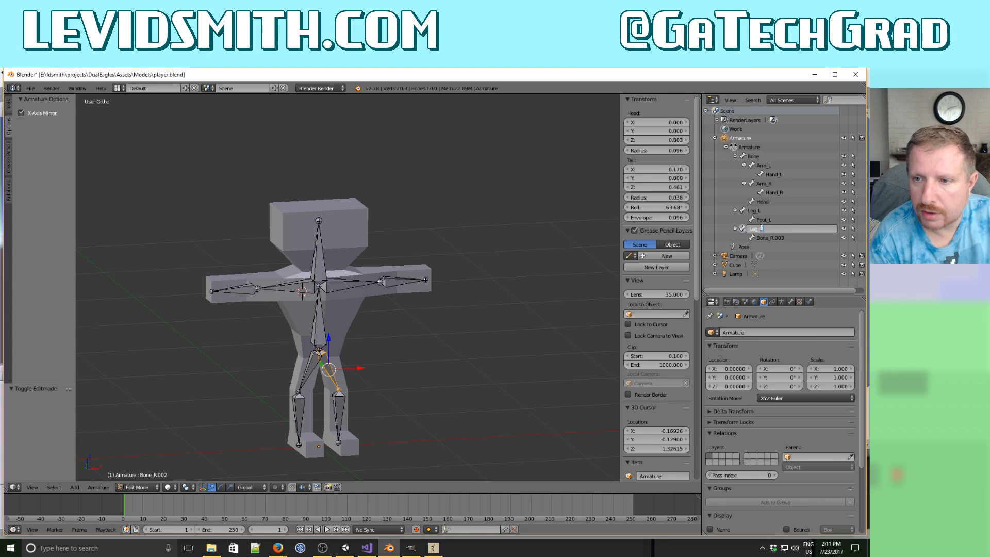
type("R")
key("Return")
Rename the child bone of Leg_R as Foot_R.
double_click(767, 238)
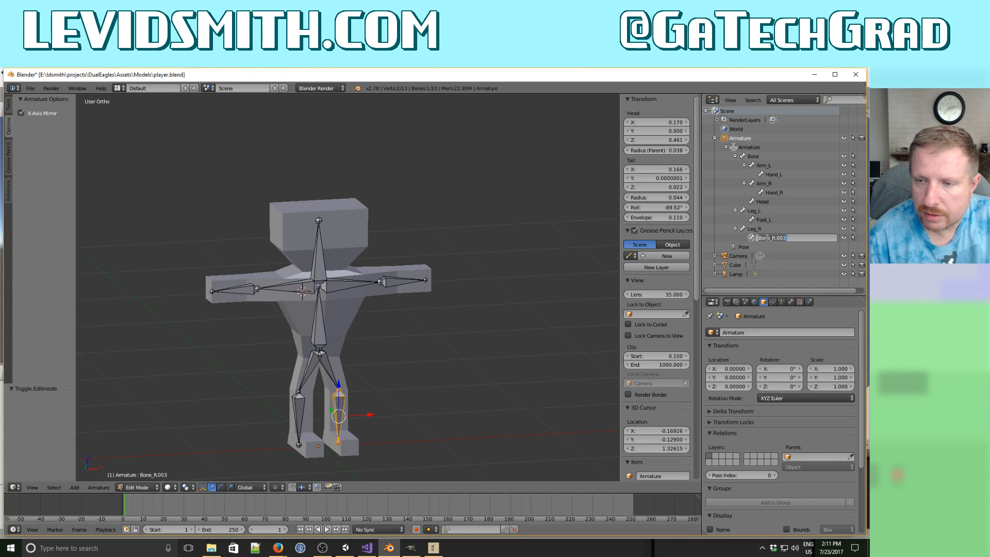
type("Foo")
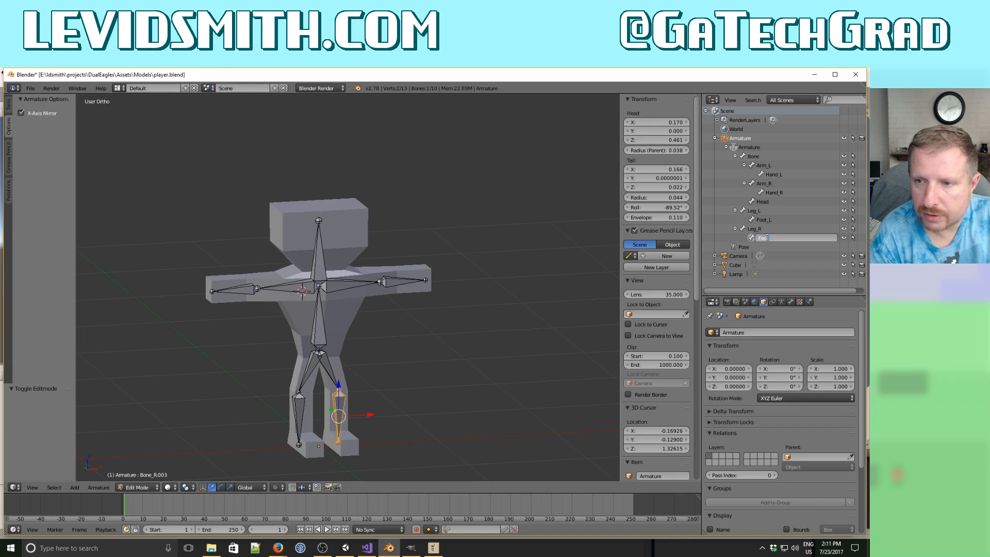
type("t_R")
key("Return")
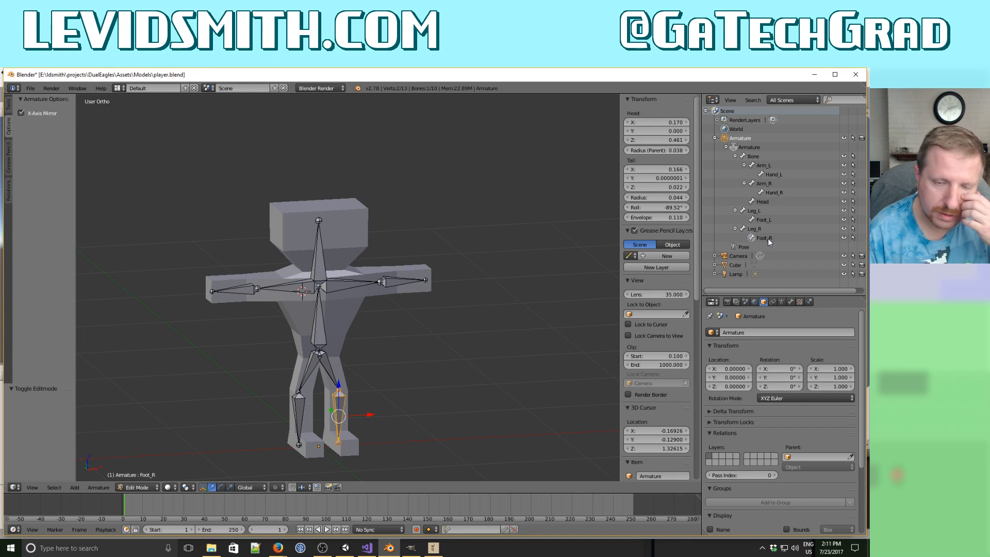
Return to Object Mode and parent the body mesh to the armature with automatic weights.
key("Tab")
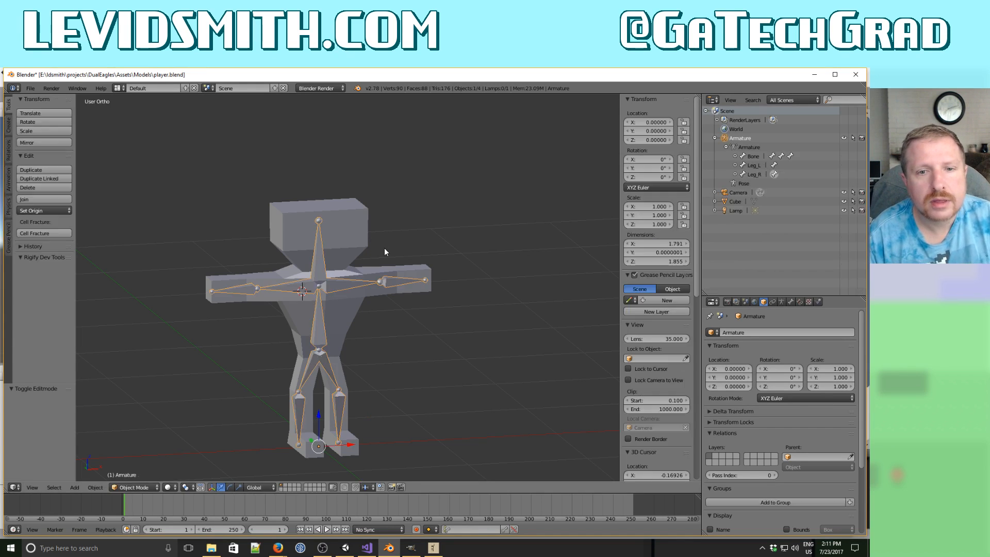
right_click(364, 233)
right_click(342, 291, "shift")
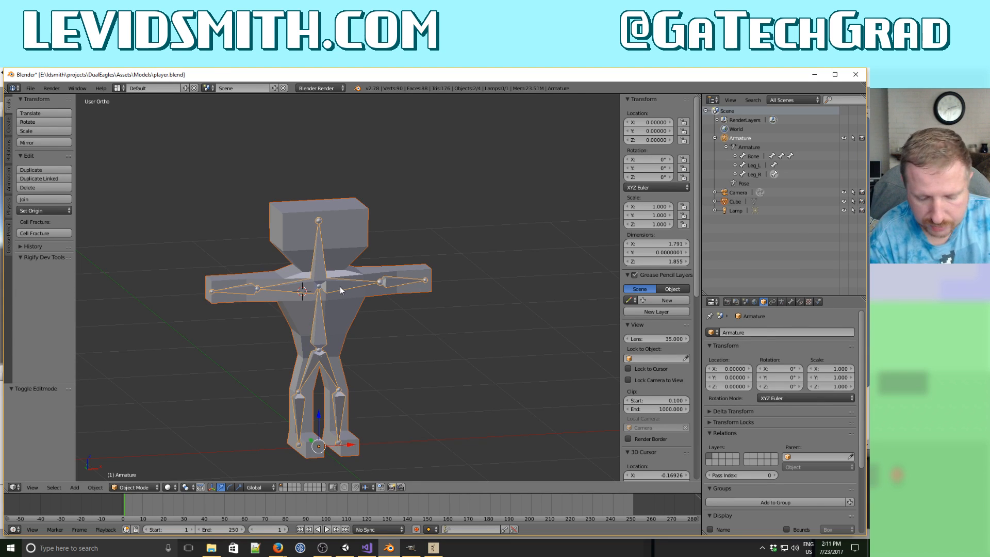
key("ctrl+p")
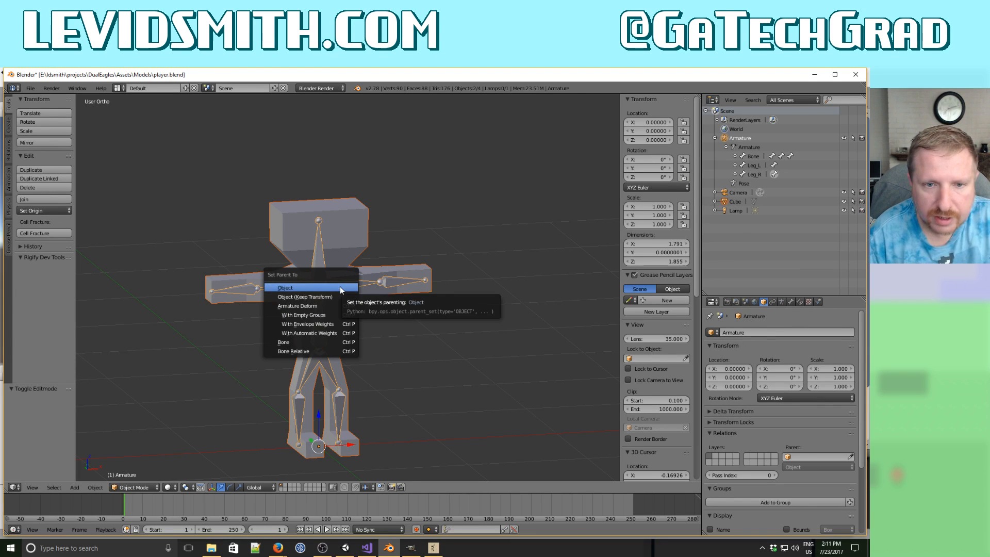
left_click(322, 332)
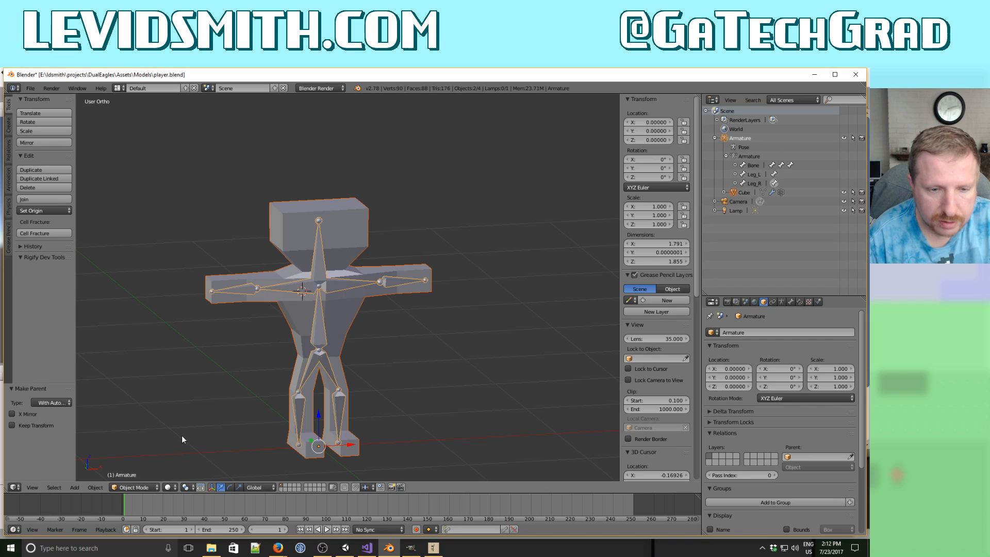
Switch the armature to Pose Mode and test-rotate the Arm_L and Arm_R bones, cancelling each rotation.
left_click(135, 487)
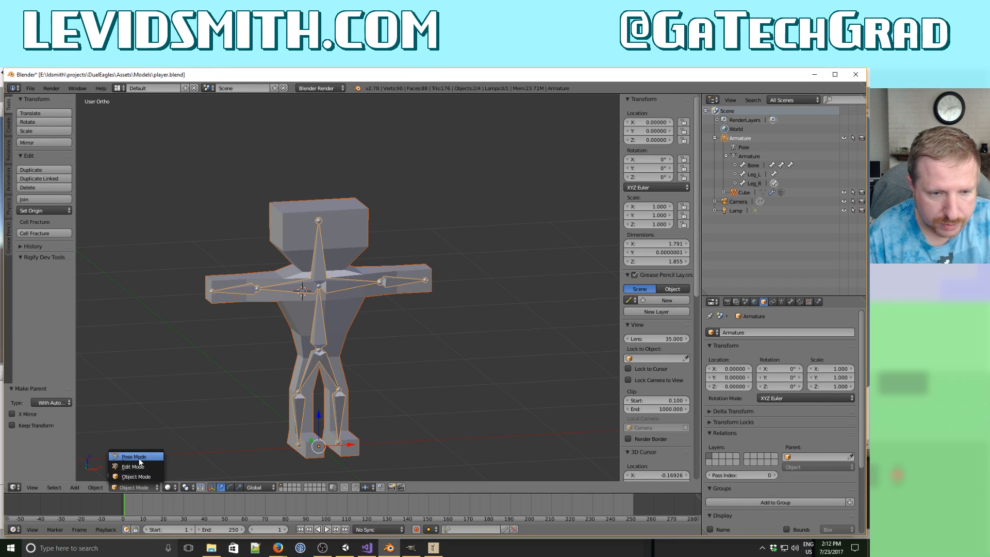
left_click(132, 457)
right_click(348, 286)
key("r")
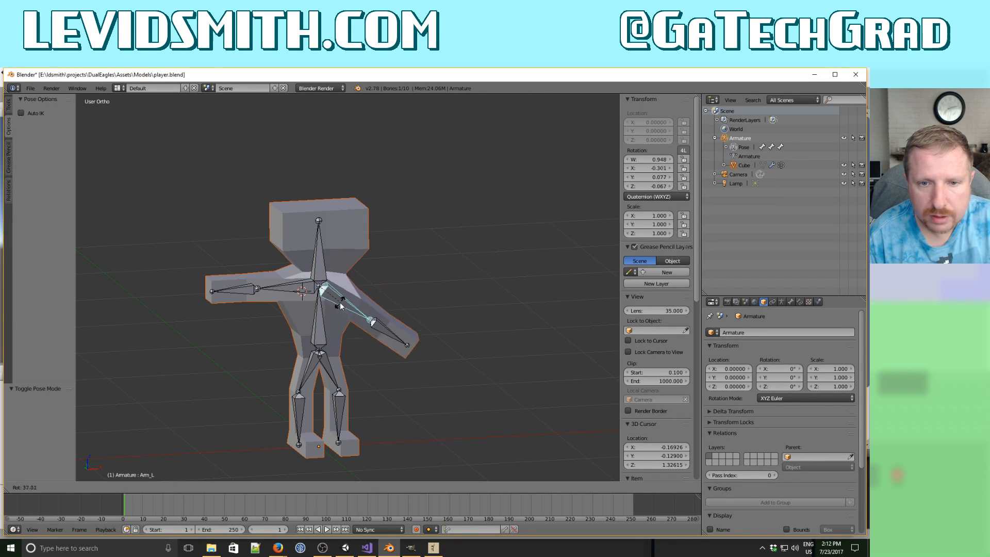
key("Escape")
key("r")
key("Escape")
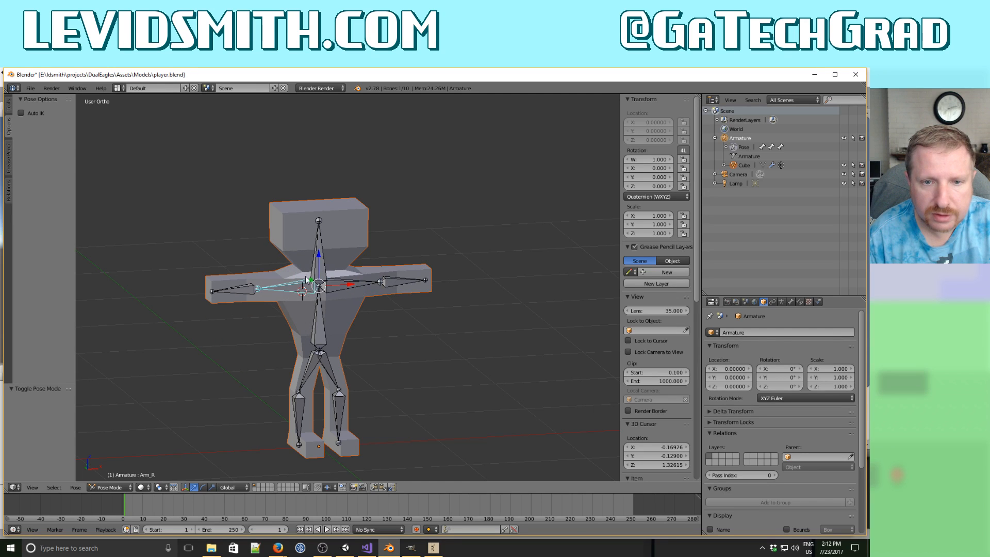
Test-rotate the Head bone and the Hand_R bone to check the mesh deformation, cancelling each rotation.
right_click(324, 261)
key("r")
key("Escape")
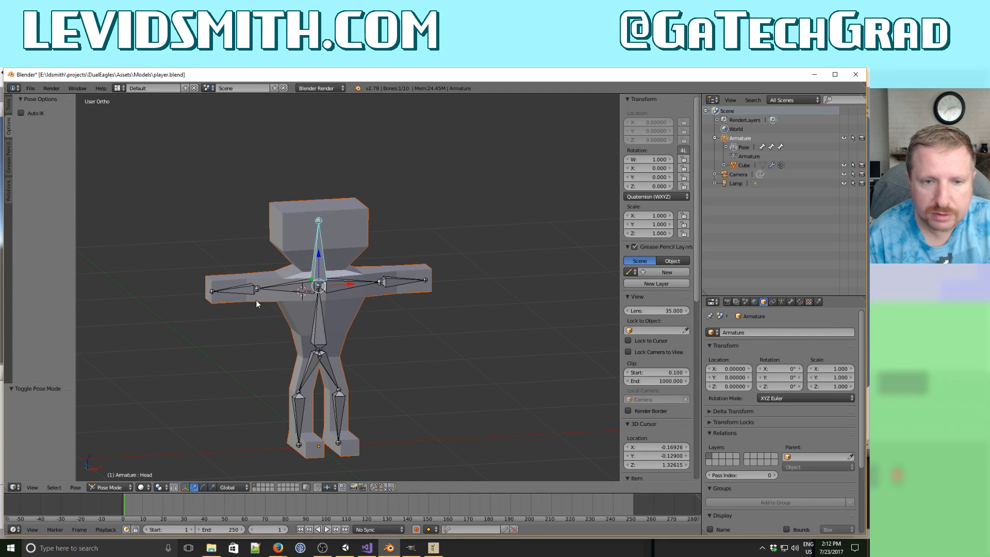
right_click(241, 287)
key("r")
key("Escape")
Test-rotate the Leg_L and Leg_R bones to check the mesh deformation, cancelling each rotation.
right_click(310, 375)
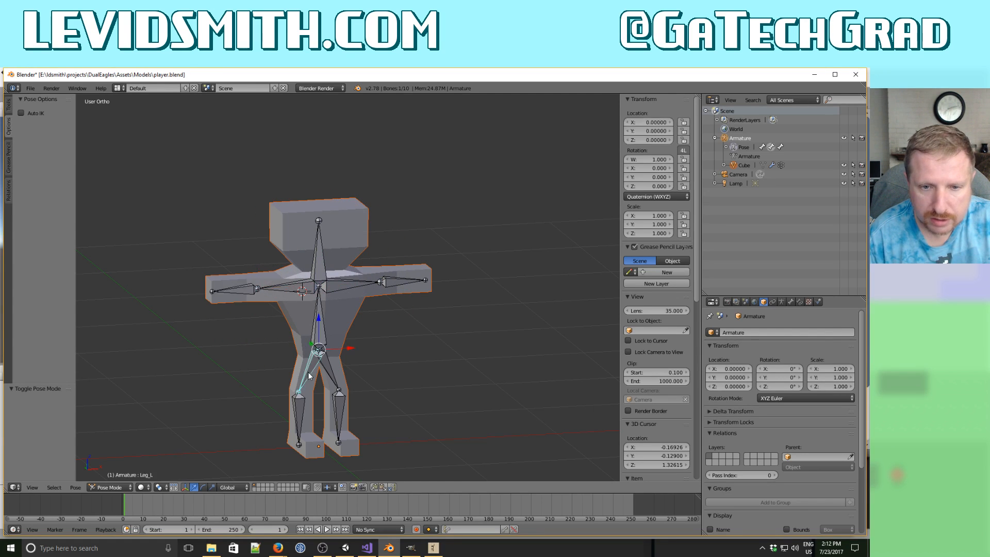
key("r")
key("Escape")
right_click(334, 371)
key("r")
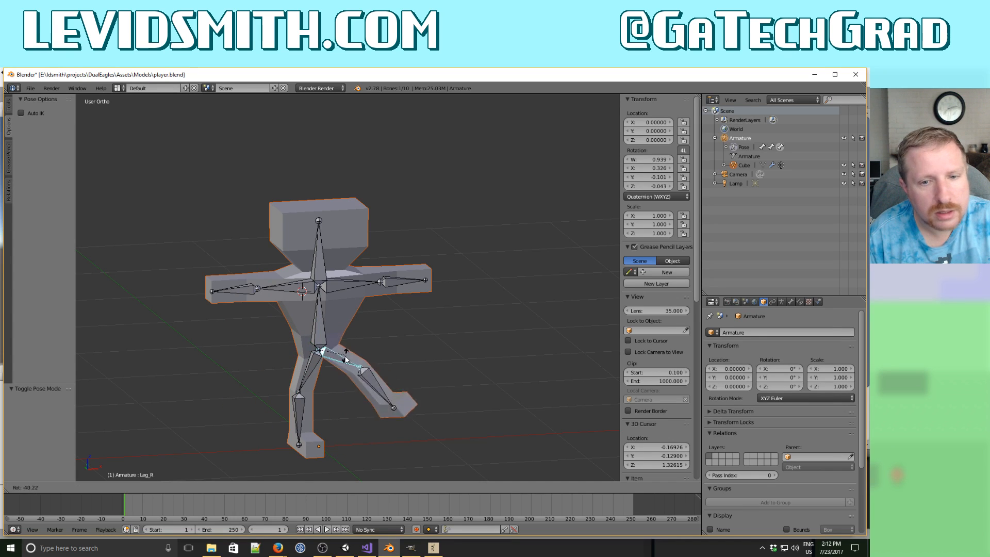
key("Escape")
Test-rotate the Foot_L and Foot_R bones to check the mesh deformation, cancelling each rotation.
right_click(300, 406)
key("r")
key("Escape")
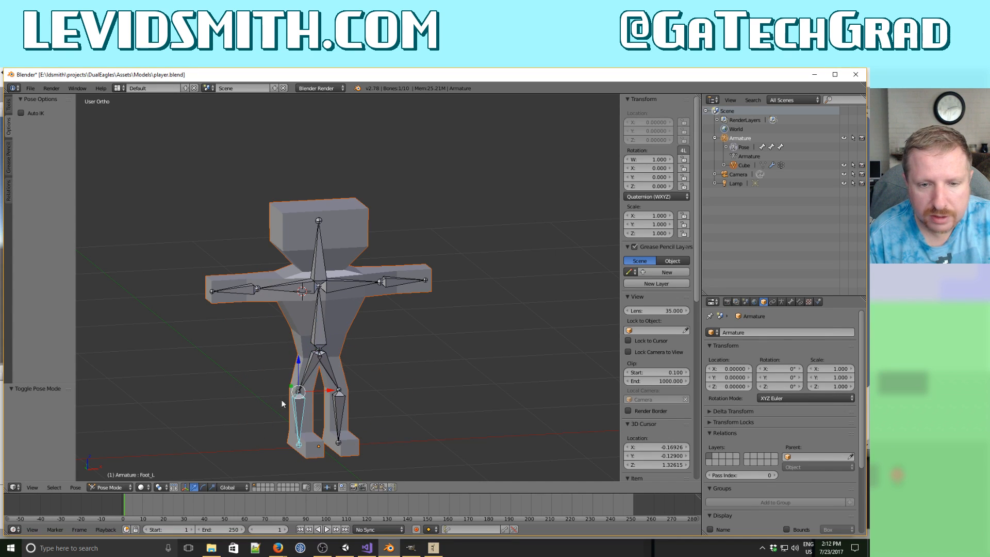
right_click(343, 412)
key("r")
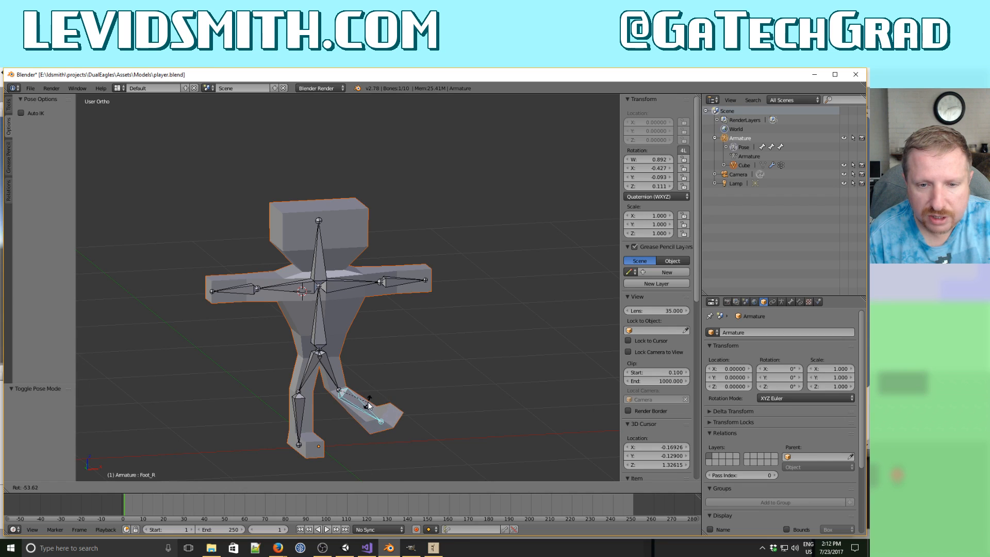
key("Escape")
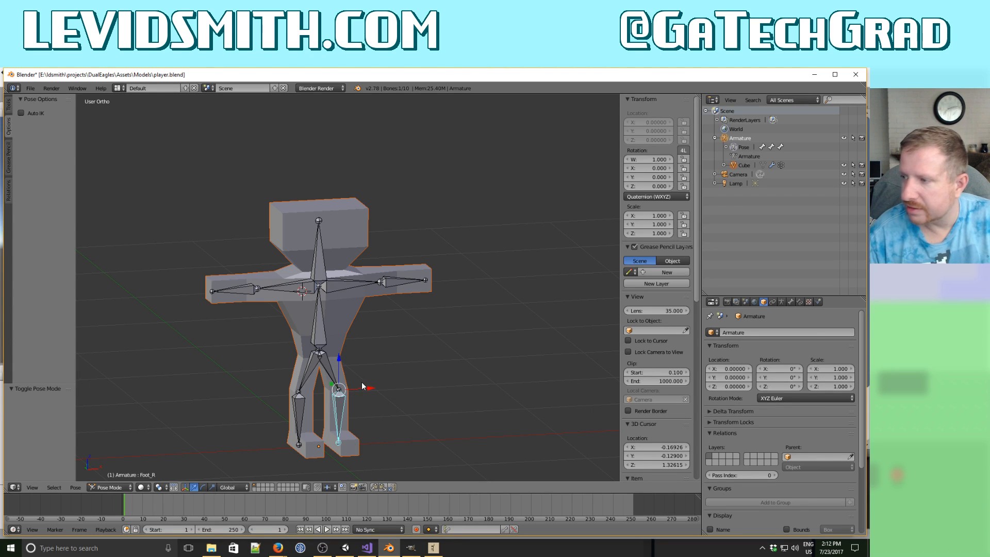
Save the rigged character to the existing player.blend file.
mouse_move(393, 362)
middle_mouse_down()
mouse_move(285, 369)
mouse_move(301, 331)
mouse_move(406, 351)
mouse_move(390, 372)
middle_mouse_up()
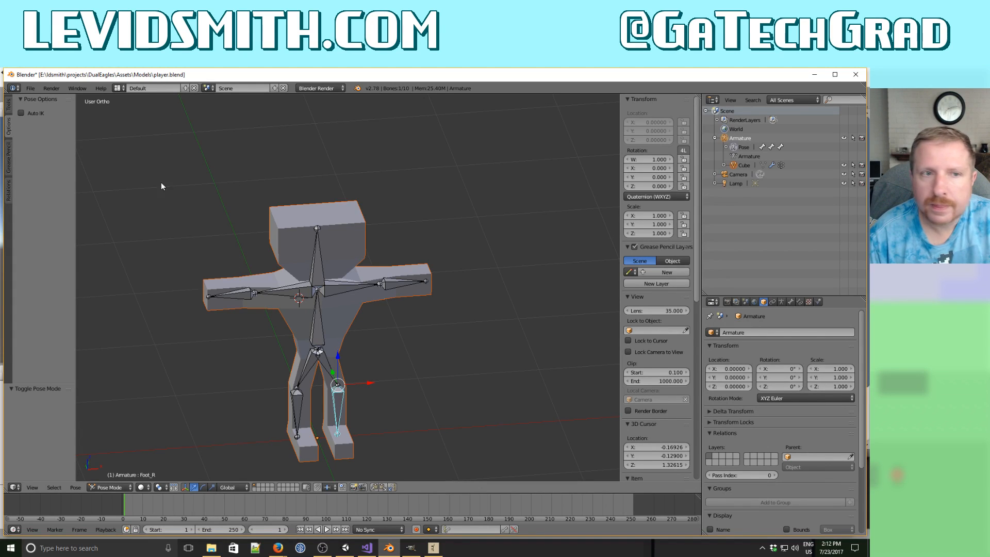
left_click(31, 88)
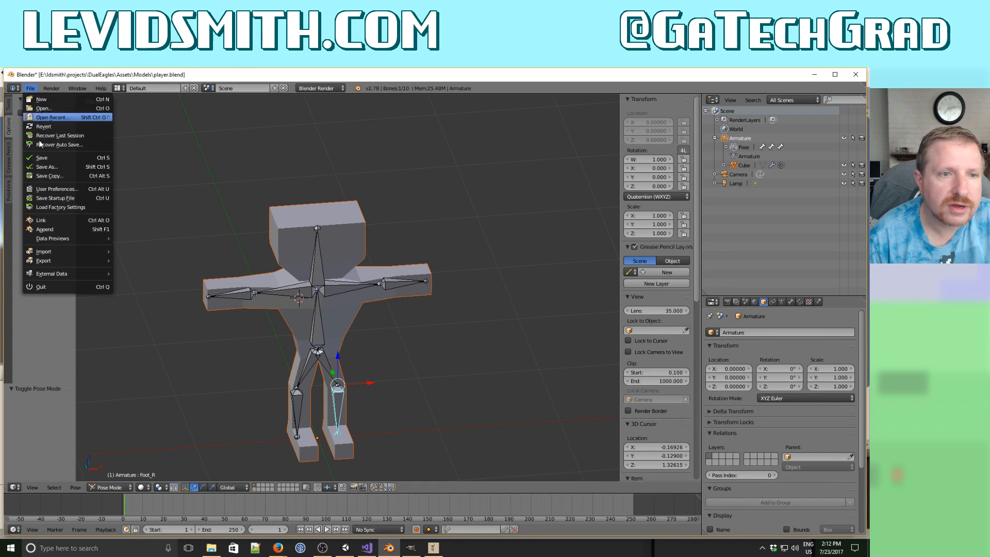
left_click(42, 157)
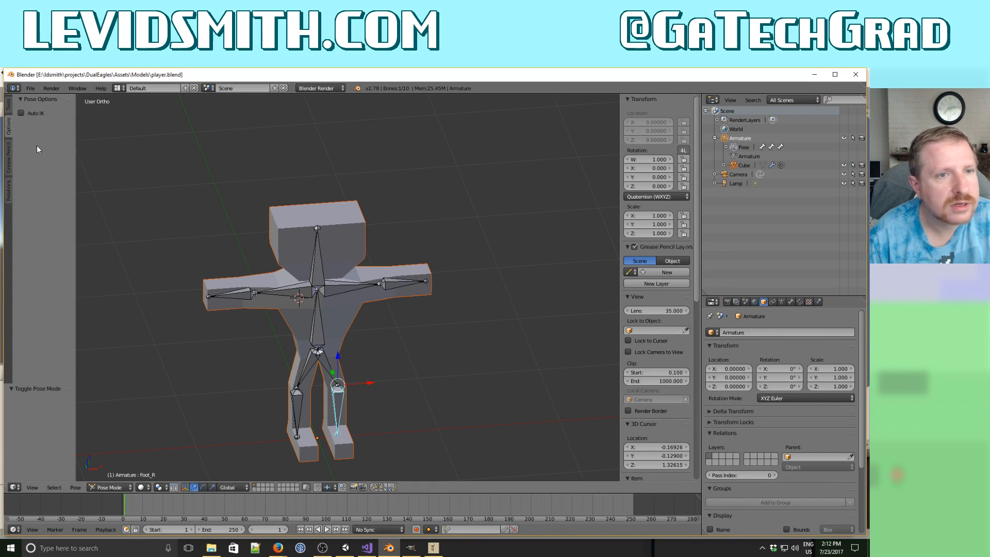
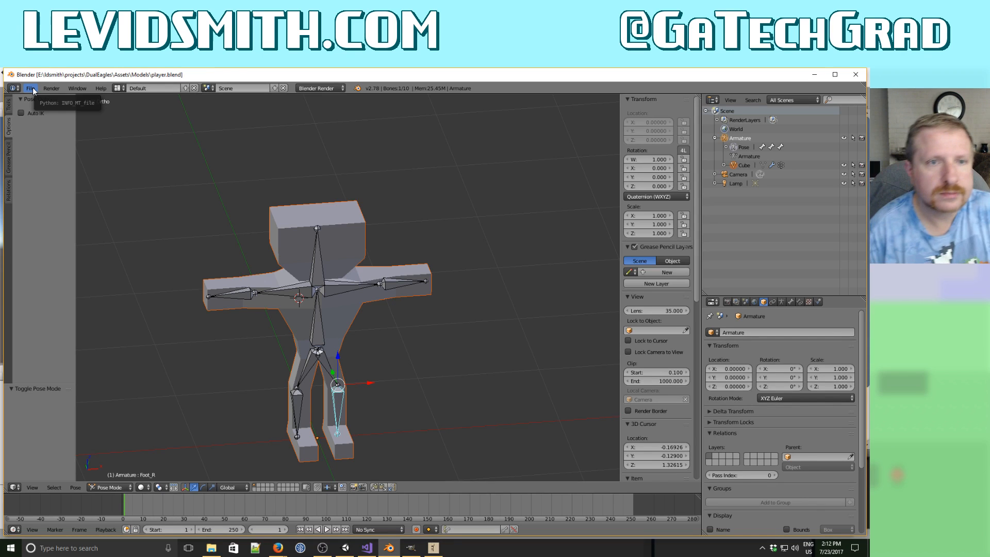
Switch the workspace to the Animation screen layout and show the whole character in the front orthographic view.
left_click(118, 88)
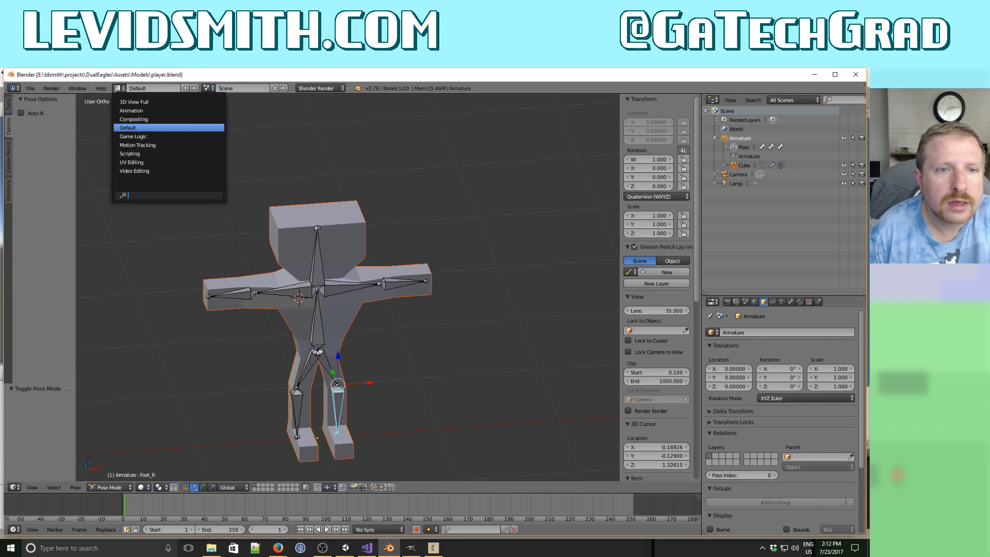
left_click(132, 111)
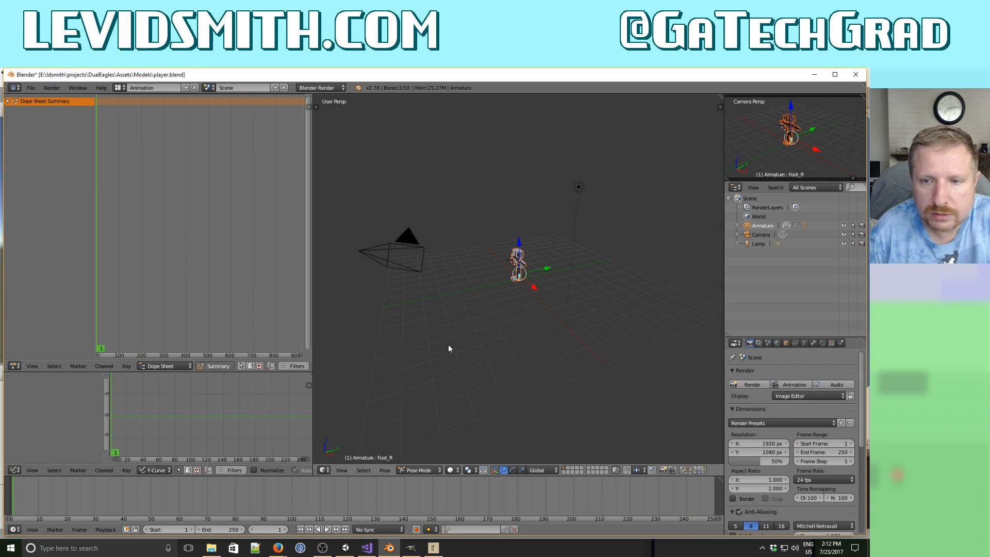
key("KP_Decimal")
middle_click_drag(447, 344, 527, 330)
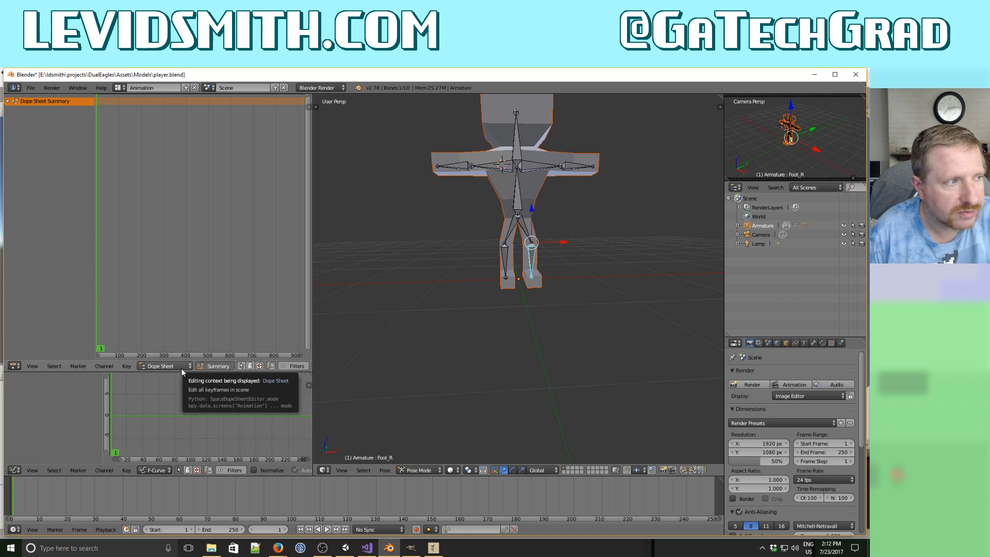
scroll(409, 302, "up", 2)
scroll(410, 302, "down", 4)
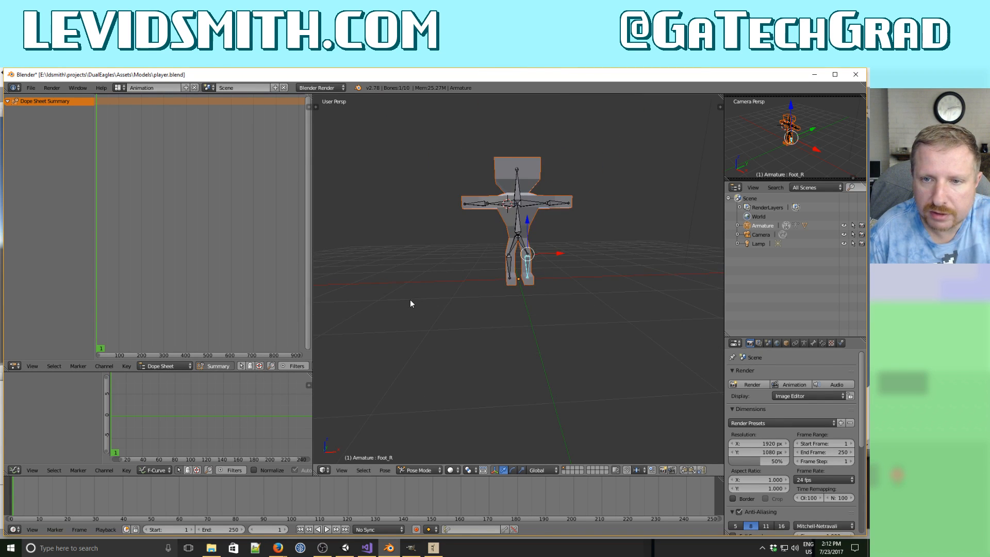
scroll(410, 302, "up", 1)
key("KP_1")
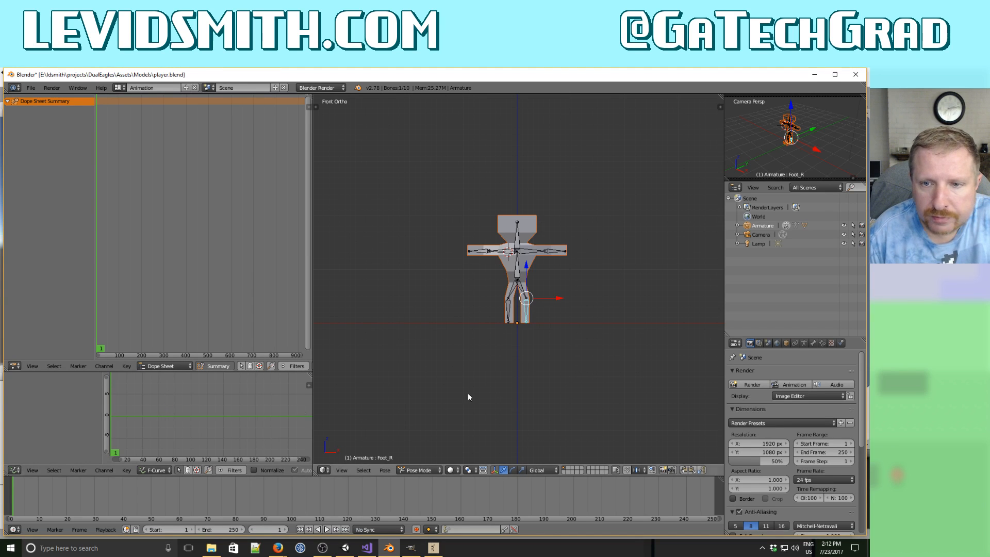
Set the animation's end frame to 24.
scroll(568, 326, "up", 3)
scroll(567, 326, "up", 2, "shift")
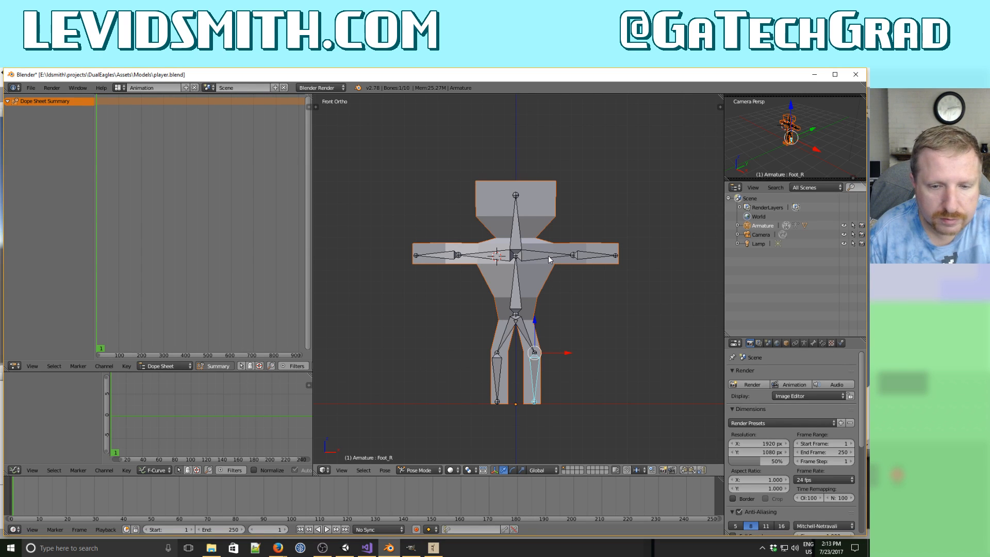
left_click(235, 530)
type("3")
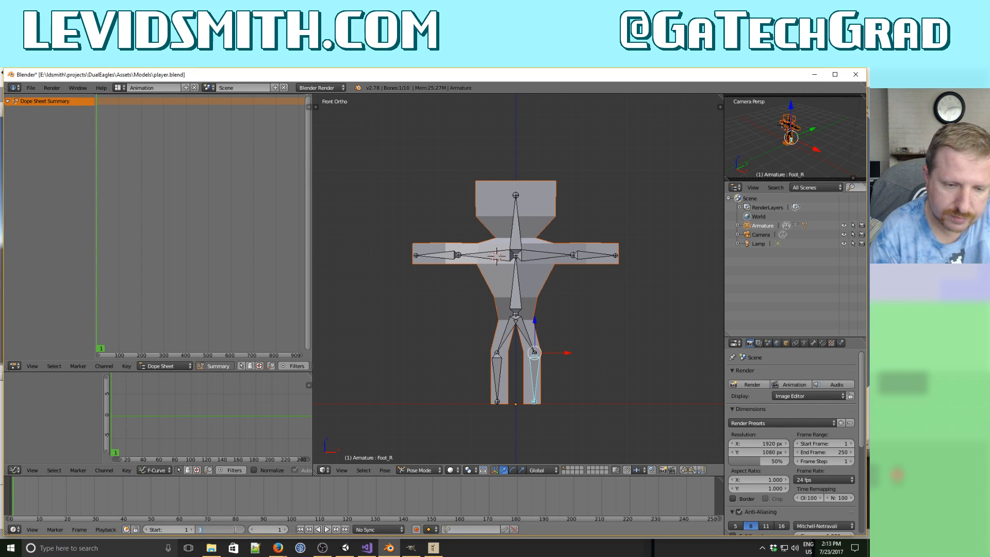
type("0")
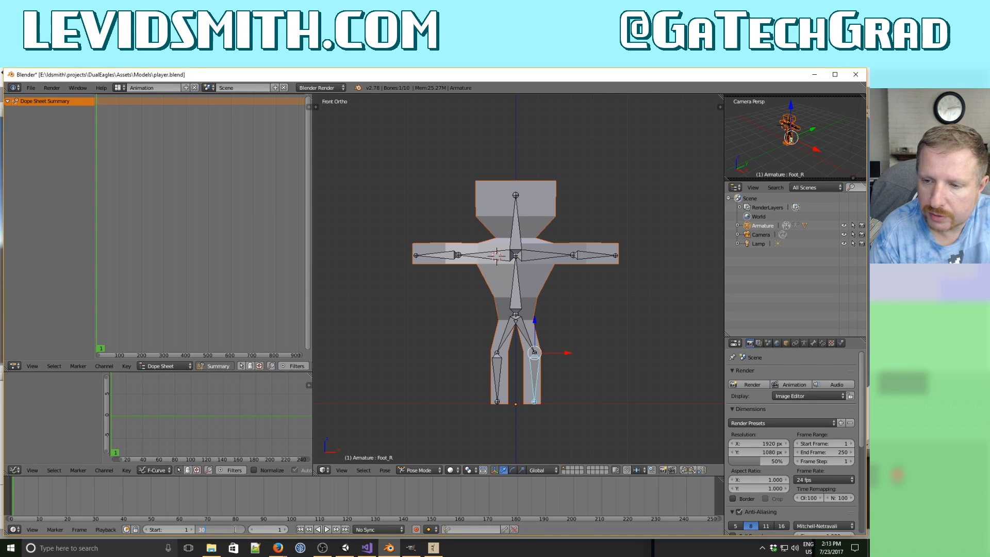
key("BackSpace")
key("BackSpace")
type("24")
key("Return")
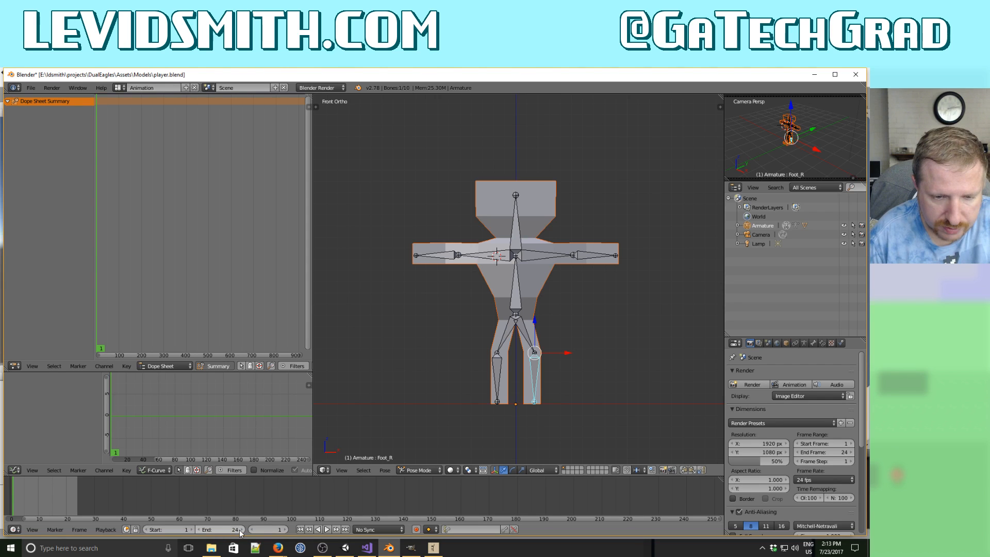
Rotate the Arm_L bone by 20 degrees in the front view to lower that arm.
right_click(541, 260)
key("r")
key("Escape")
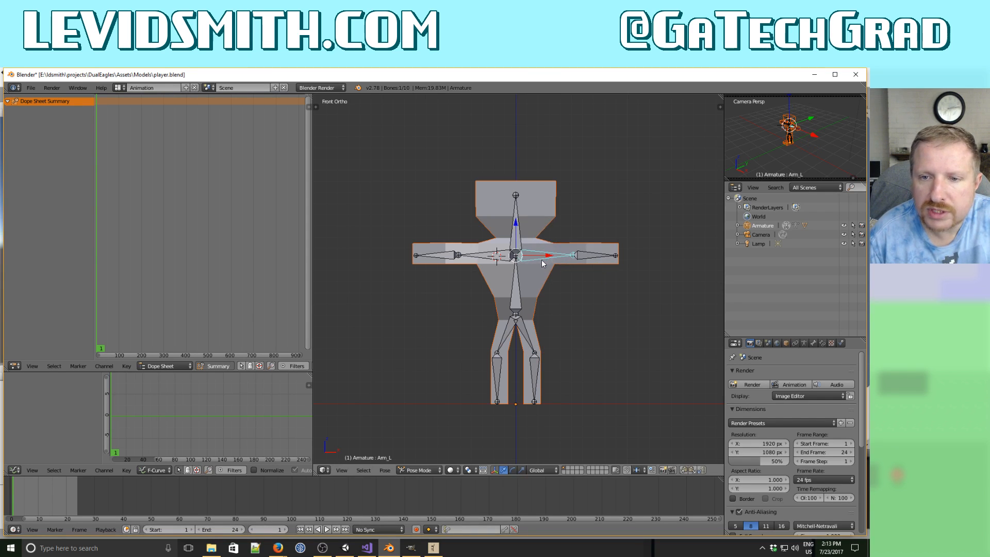
type("r")
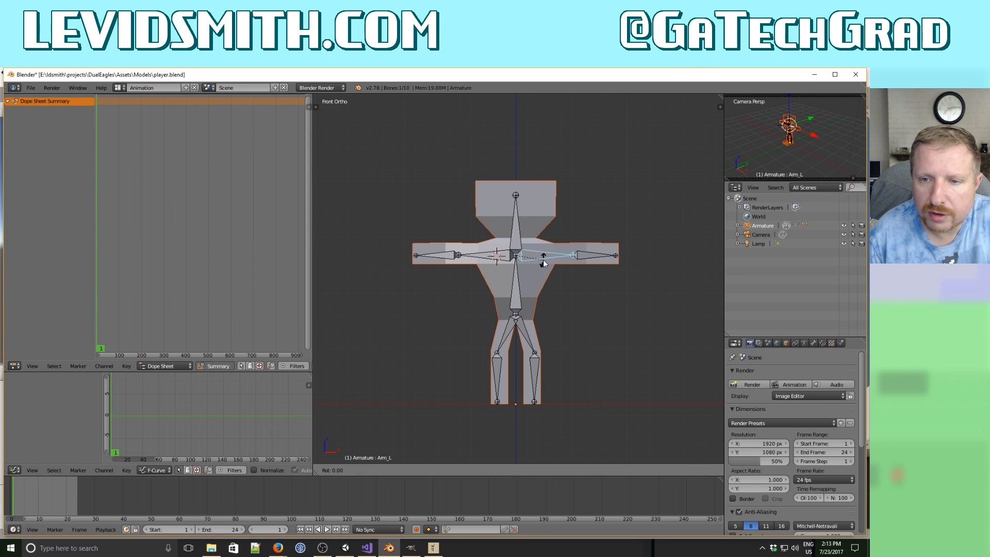
type("2")
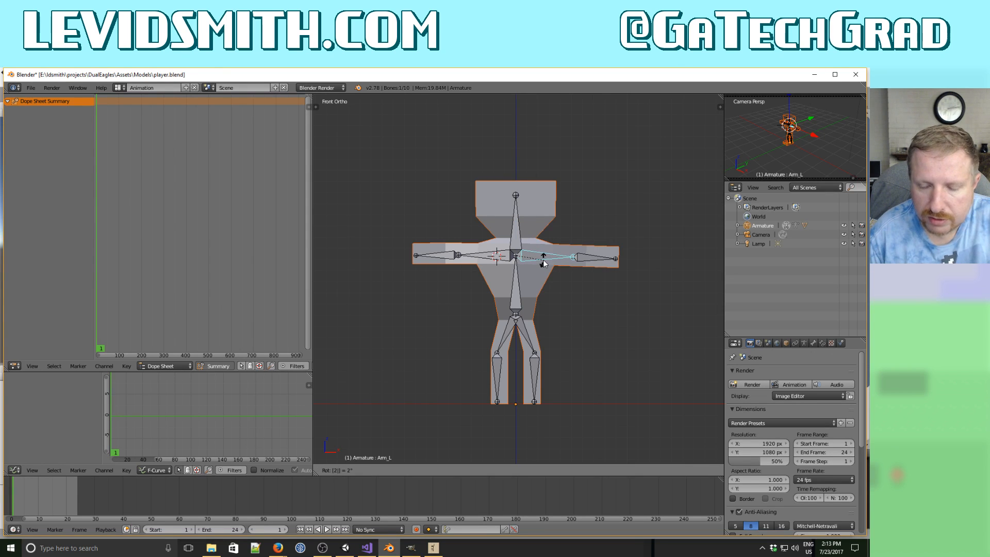
type("0")
key("Return")
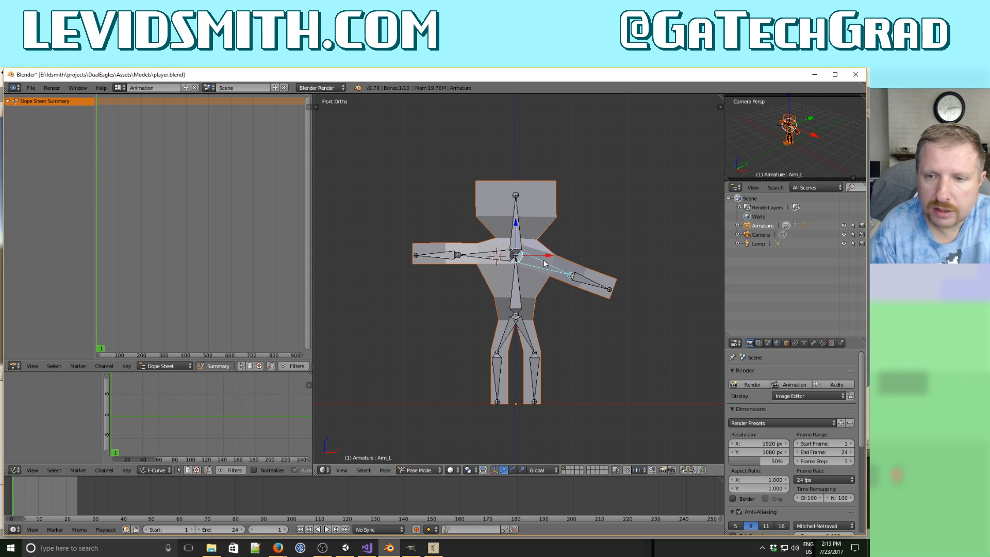
Rotate the Arm_R bone by -20 degrees in the front view to lower that arm.
right_click(490, 259)
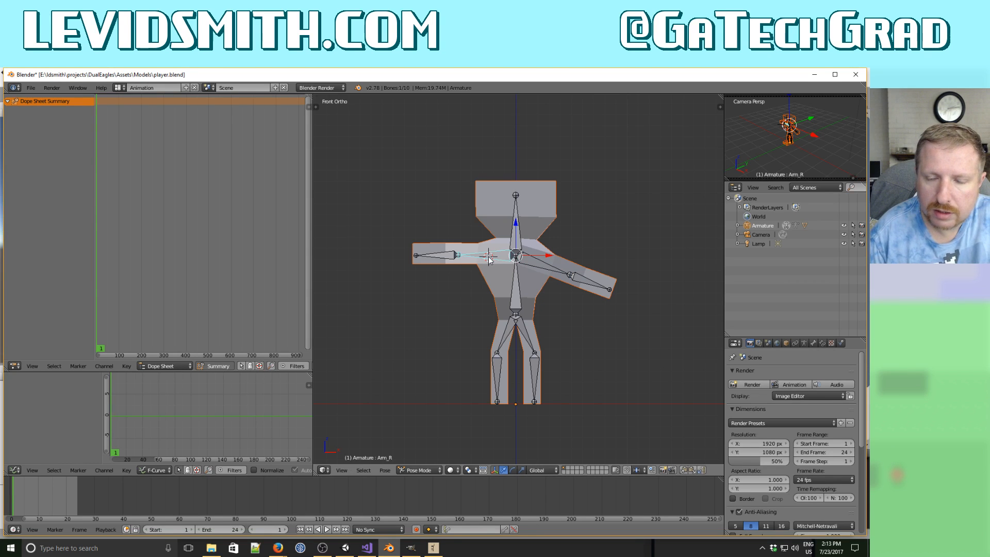
type("r20")
key("Escape")
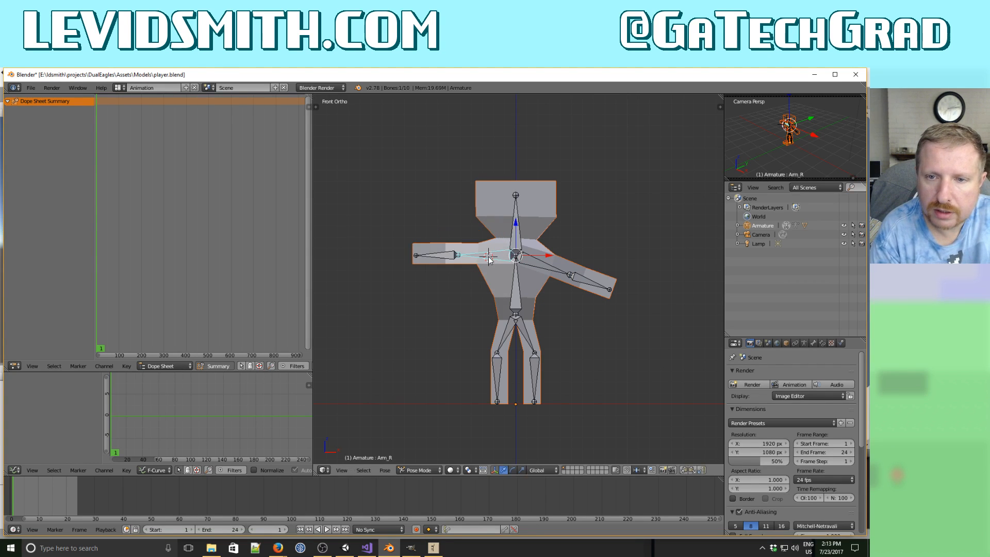
type("r-20")
key("Return")
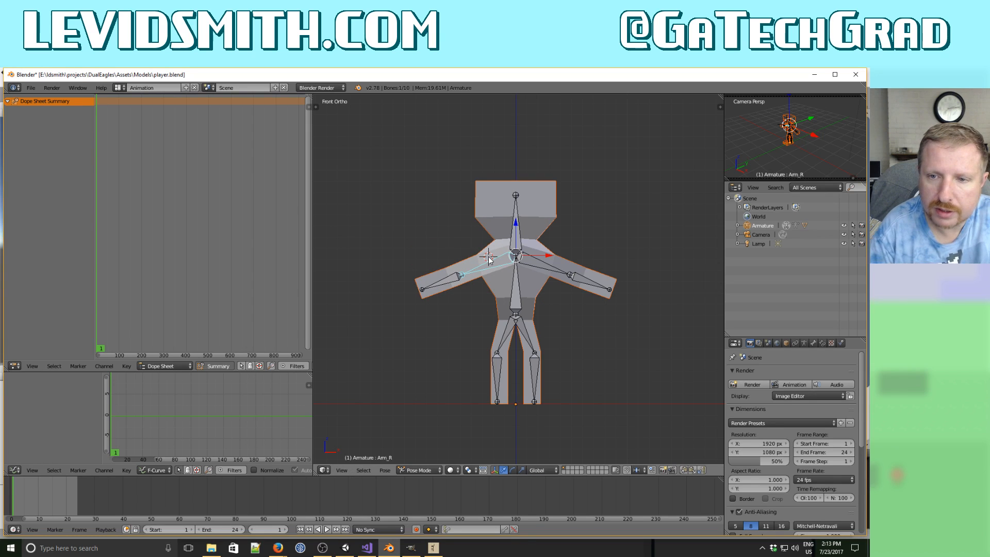
Rotate the Hand_L bone by 60 degrees in the front view so the forearm hangs down.
right_click(593, 288)
key("r")
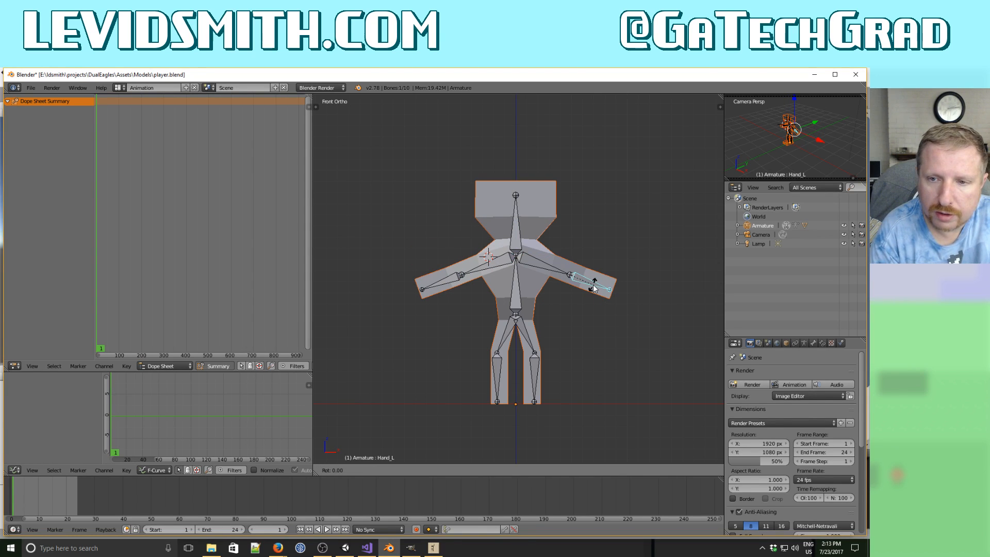
type("90")
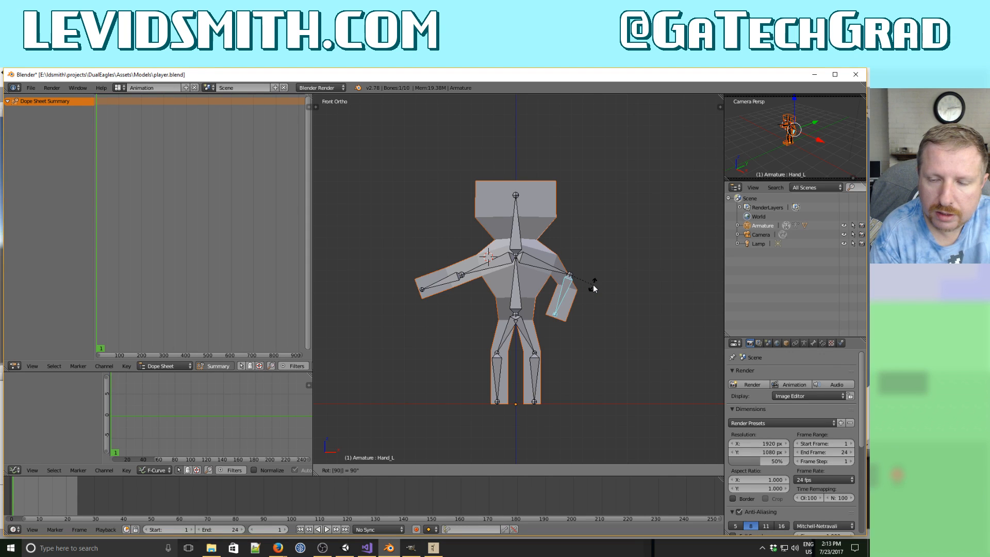
key("Escape")
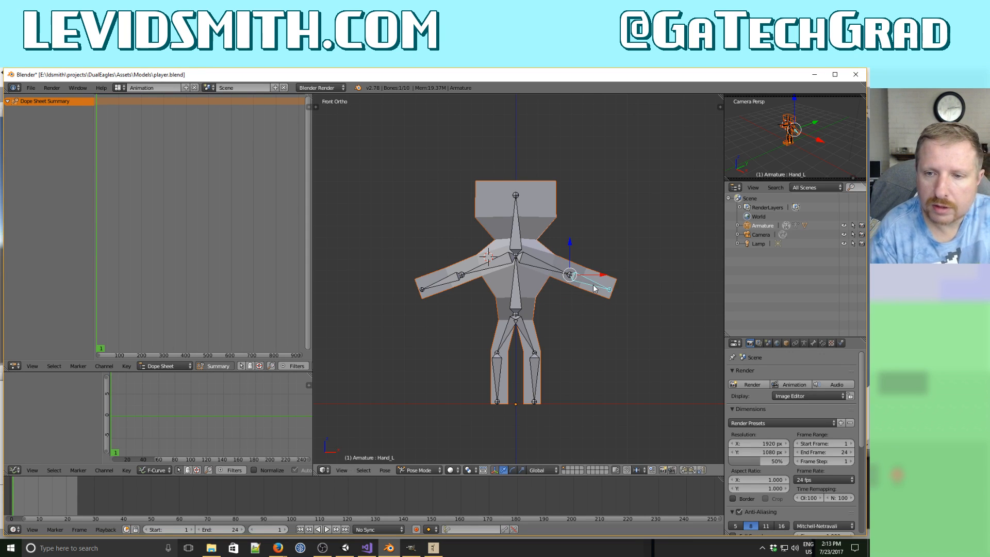
type("r60")
key("Return")
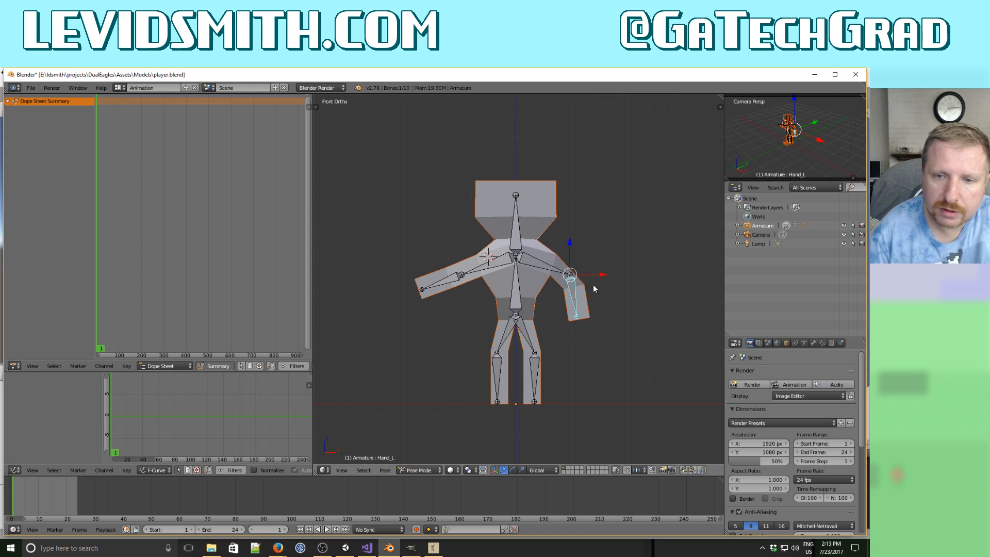
Rotate the Hand_R bone by -60 degrees in the front view so the forearm hangs down.
right_click(456, 279)
type("r")
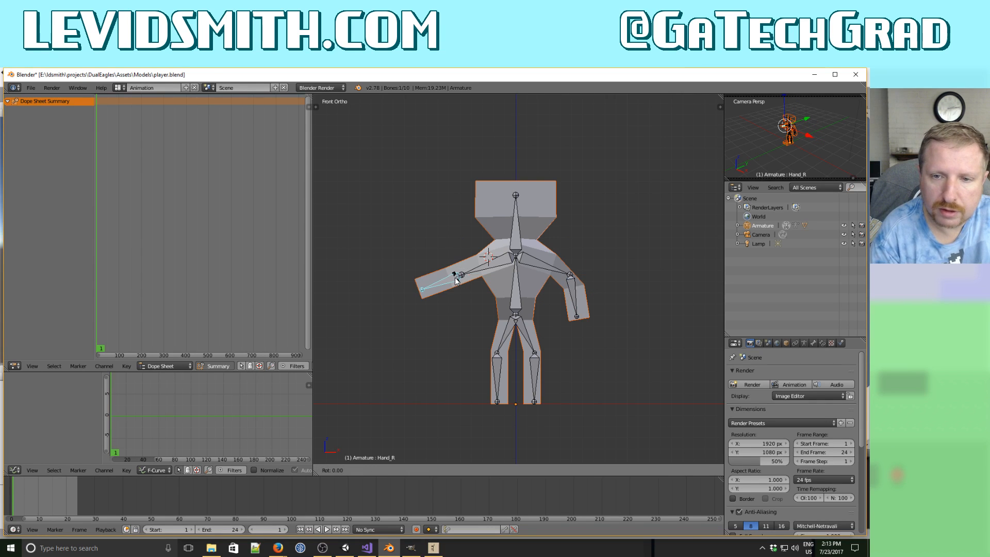
type("60")
key("BackSpace")
key("BackSpace")
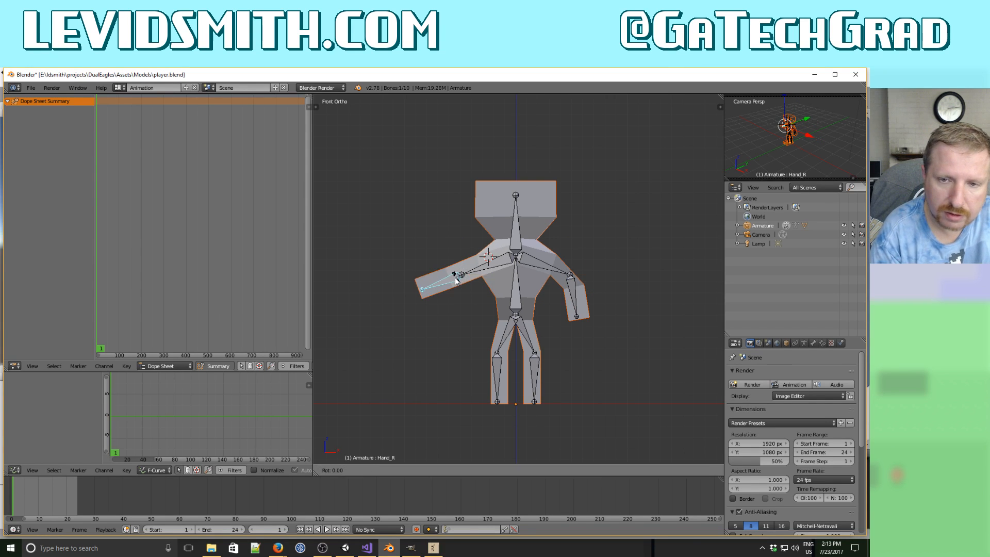
type("-60")
key("Return")
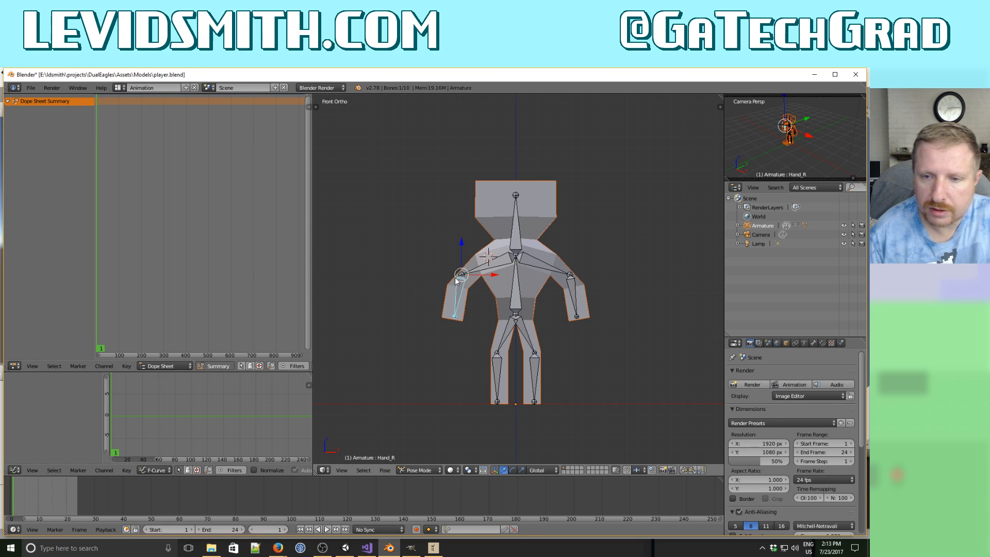
Set the active keying set to LocRot and insert keyframes for all bones at frame 1.
middle_click_drag(455, 280, 508, 326)
key("a")
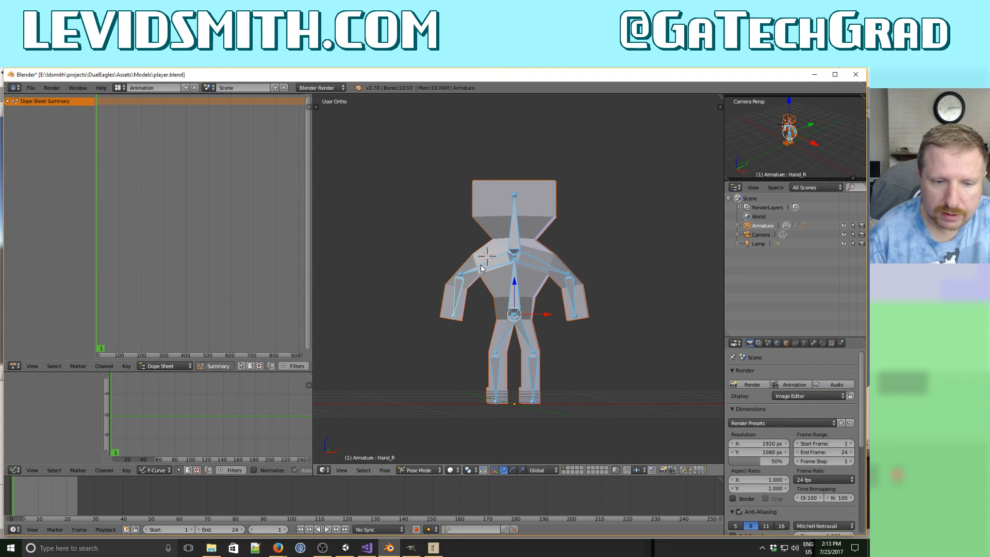
left_click(454, 529)
left_click(453, 492)
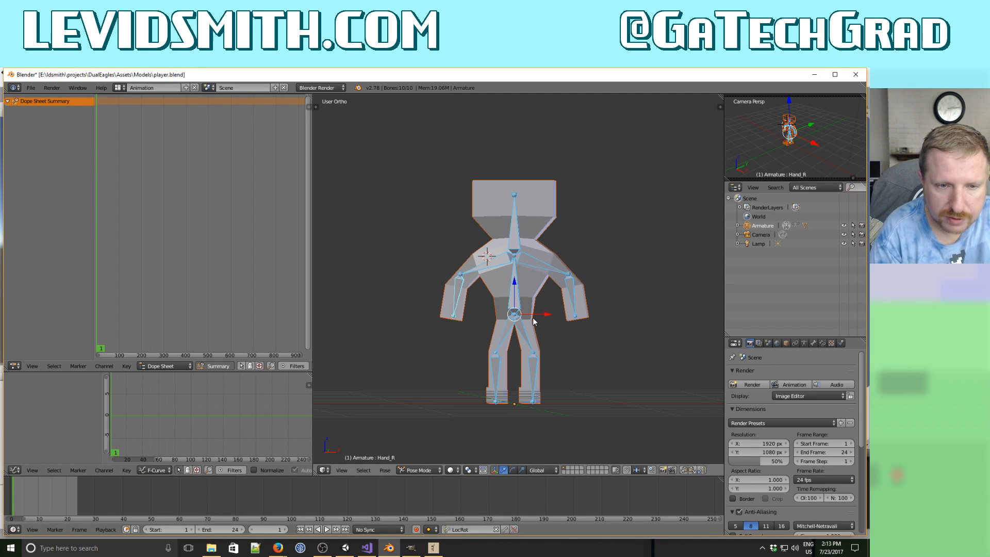
key("i")
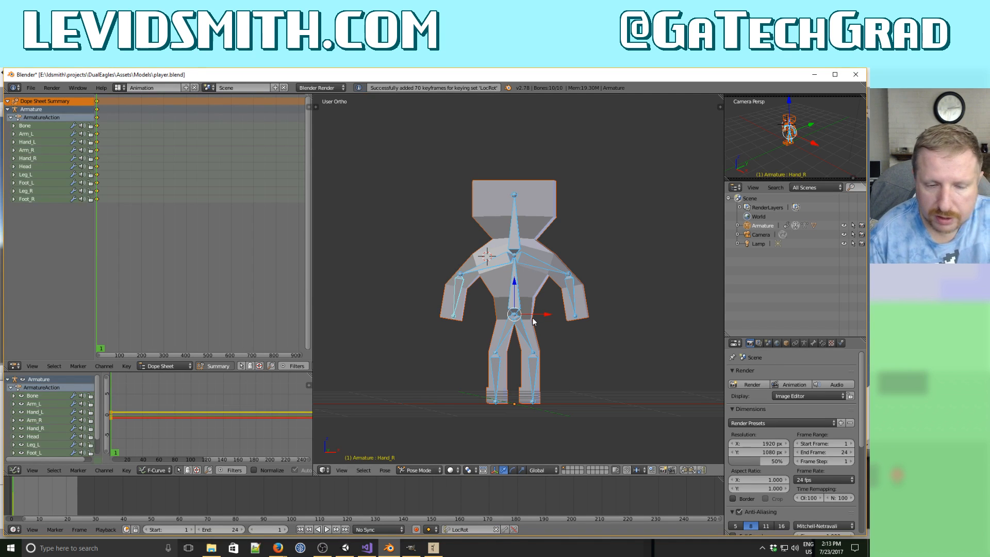
Insert LocRot keyframes for all bones at frame 24 with the same standing pose.
left_click(76, 502)
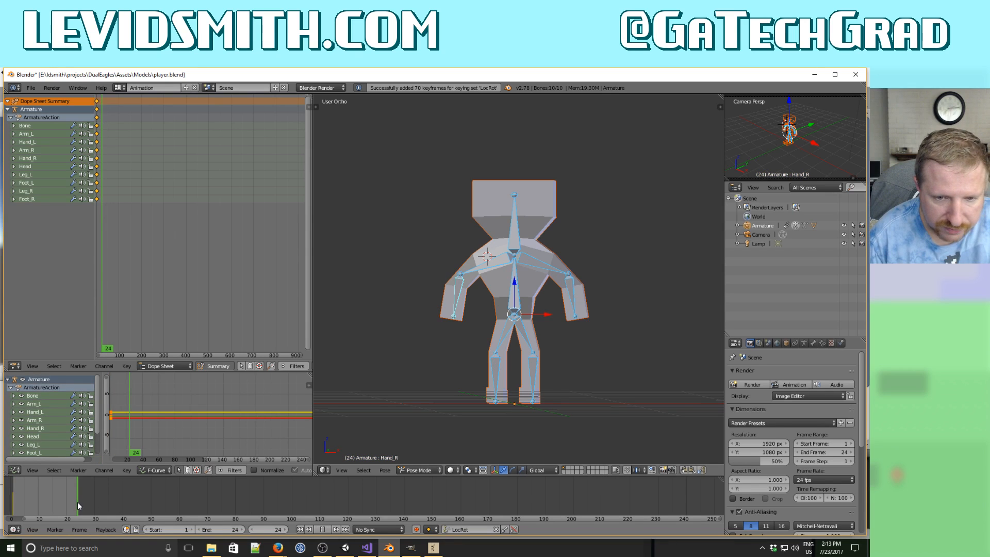
key("Escape")
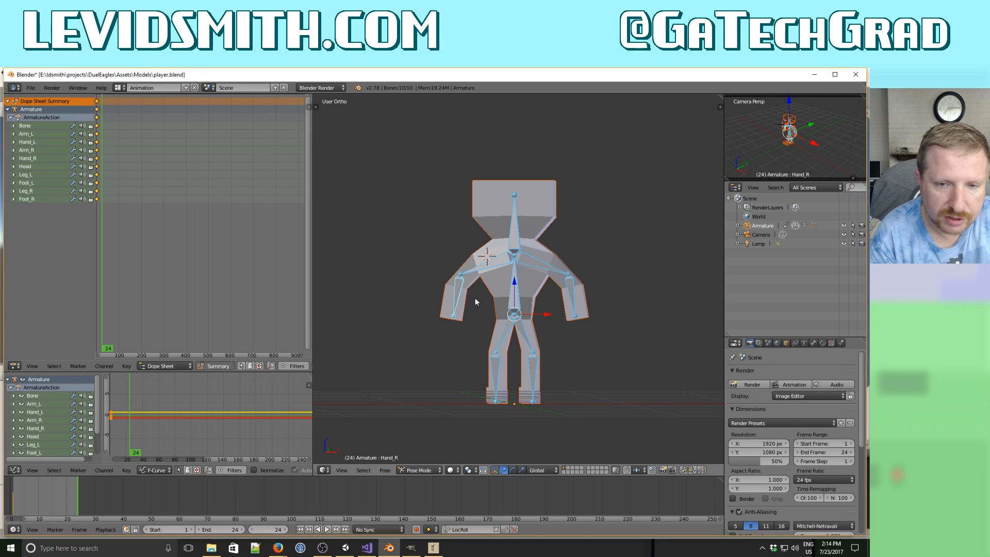
key("i")
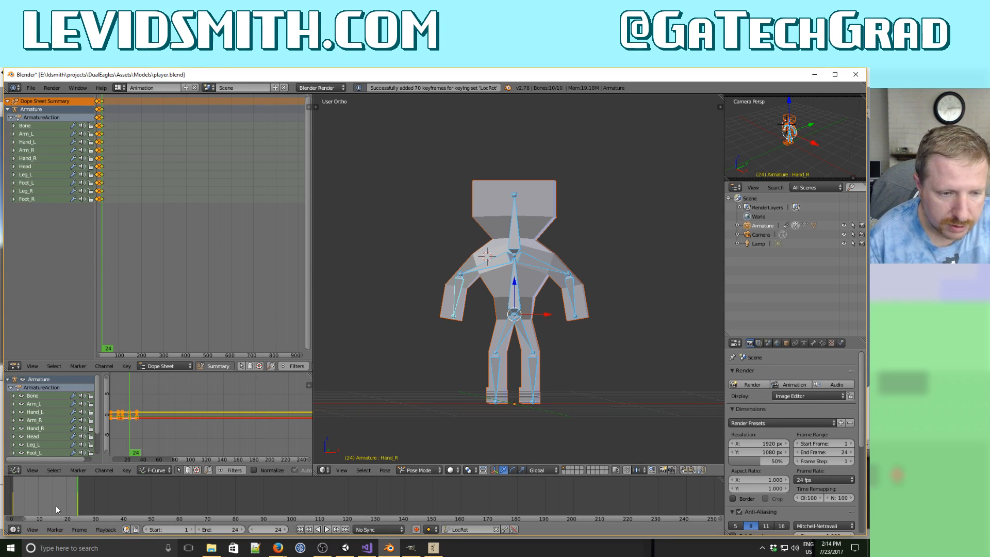
At frame 12, tilt the Head bone freehand and insert LocRot keyframes for all bones.
key("alt+a")
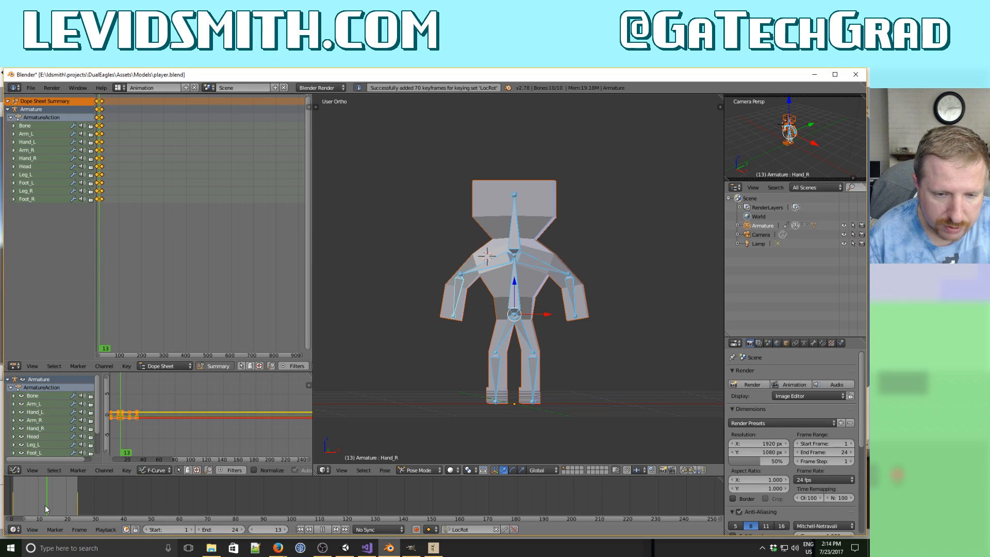
key("alt+a")
right_click(518, 231)
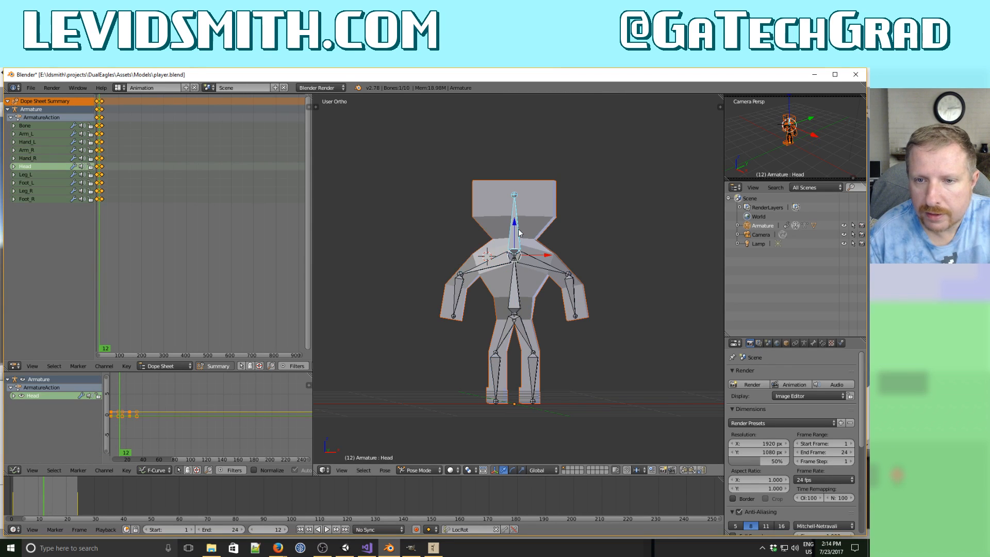
middle_click_drag(518, 228, 533, 248)
key("r")
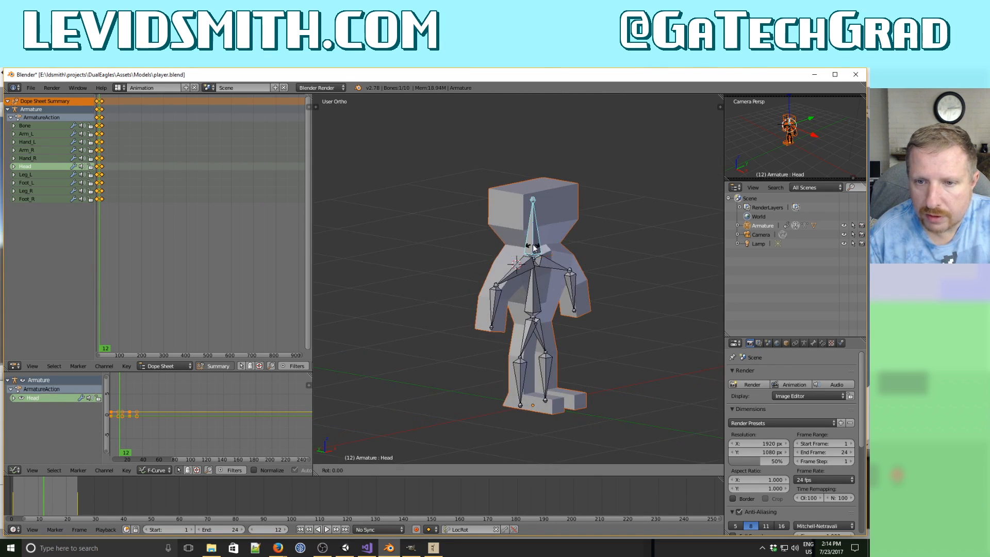
left_click(540, 247)
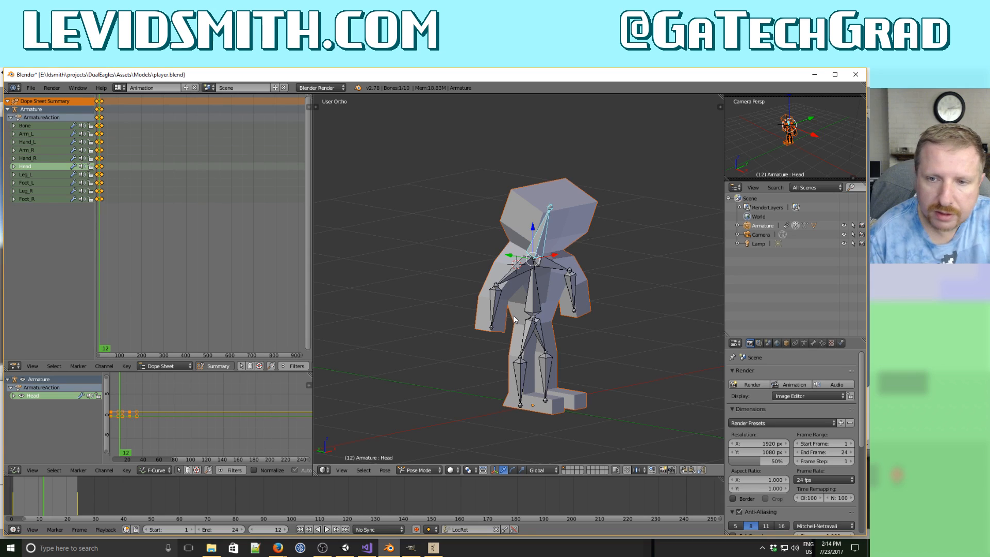
key("a")
key("i")
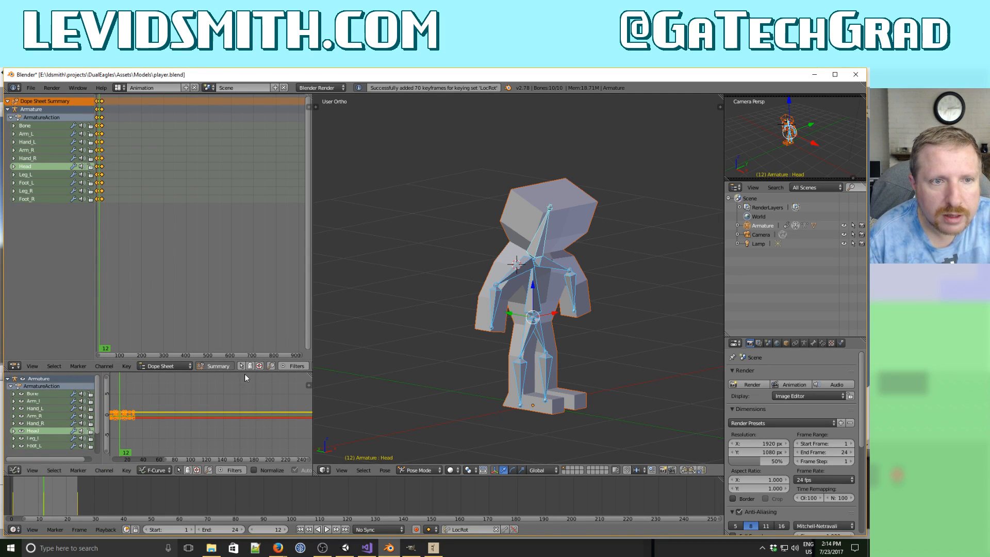
Switch the Dope Sheet to the Action Editor and rename the armature's action as Standing.
scroll(159, 177, "up", 3)
left_click_drag(182, 352, 124, 354)
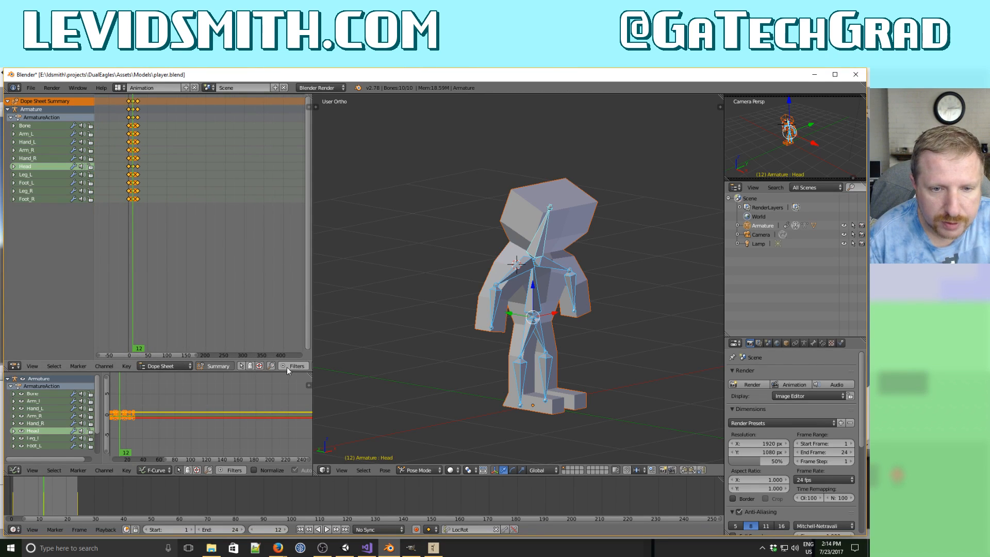
left_click(170, 367)
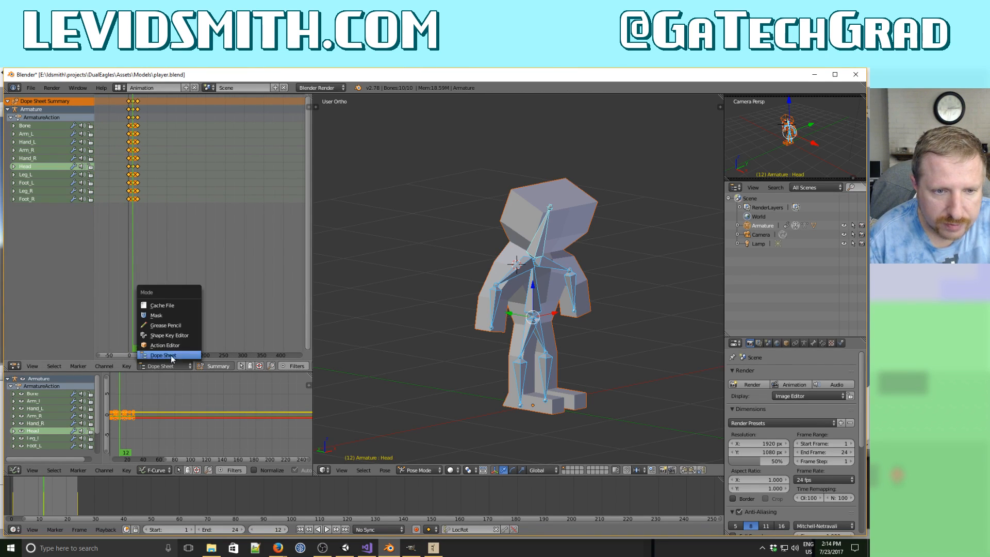
left_click(169, 345)
left_click(244, 365)
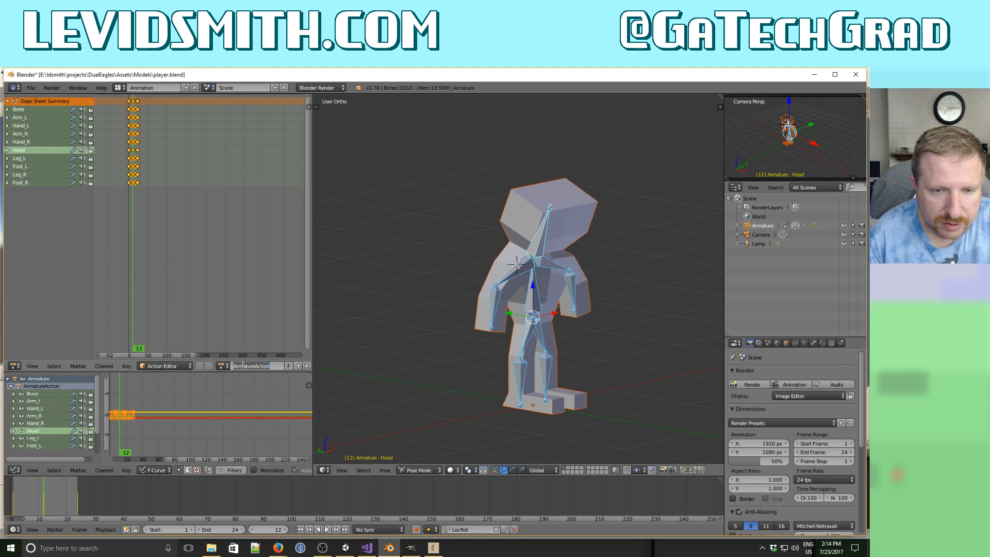
type("S")
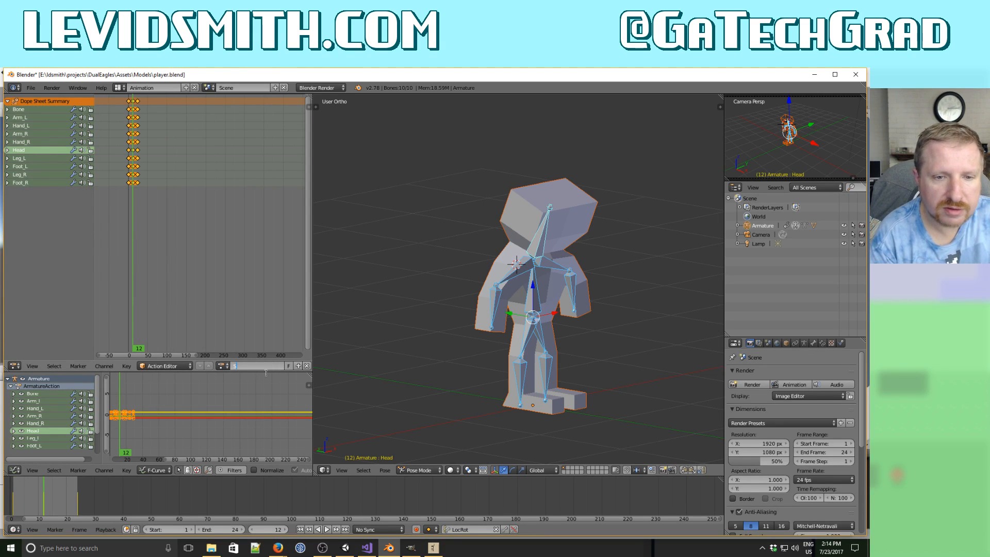
type("tanding")
key("Return")
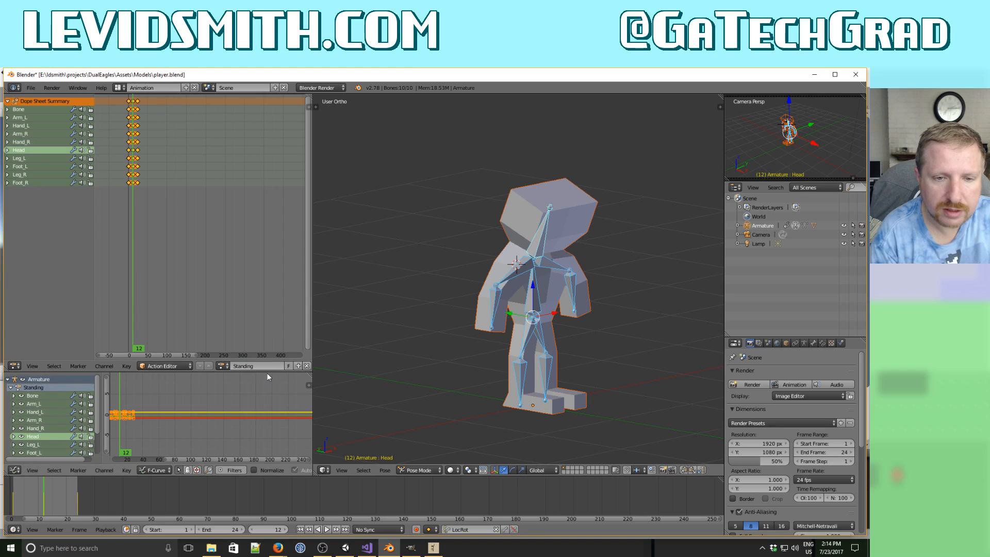
Play back the Standing animation and stop it.
left_click(327, 530)
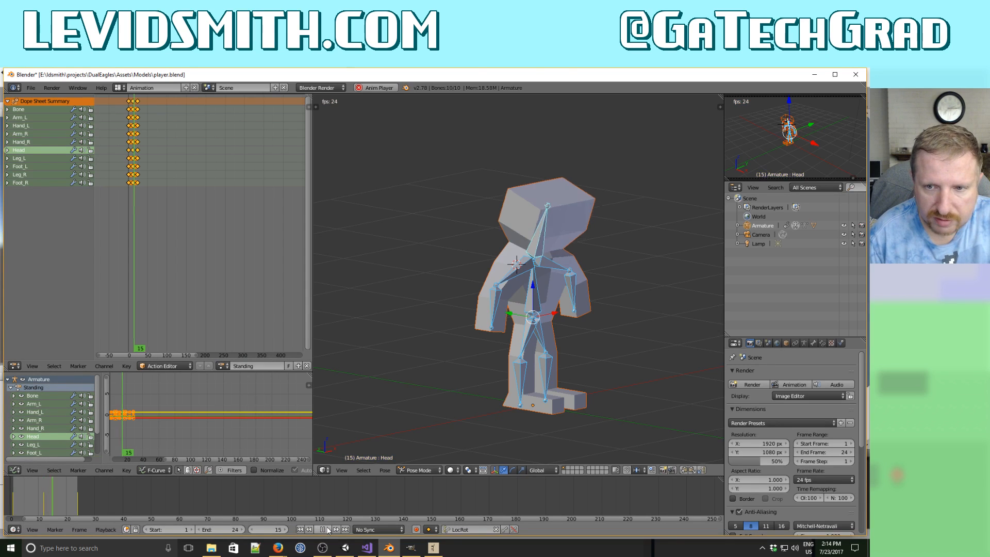
left_click(324, 530)
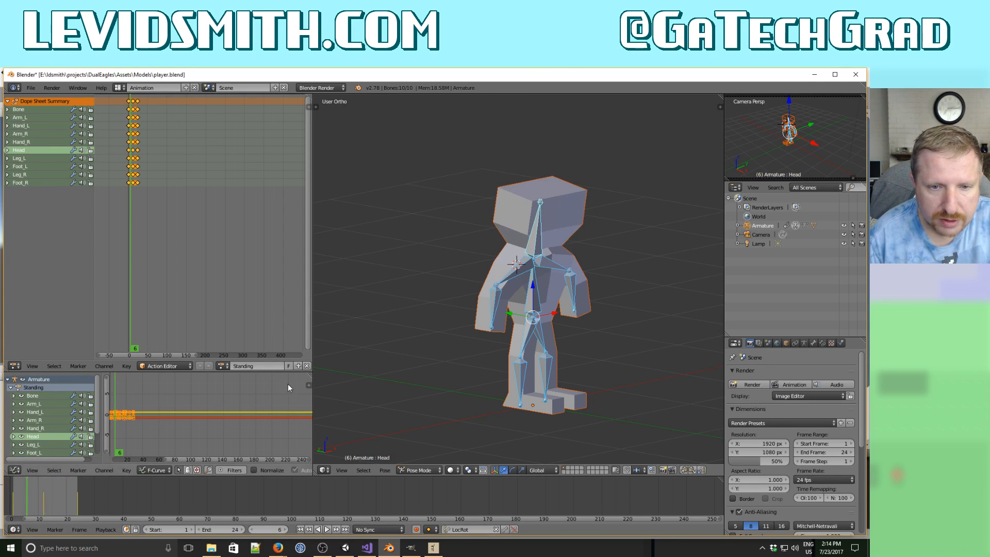
Duplicate the Standing action, keep the duplicate as the armature's active action, and save the file.
left_click(299, 366)
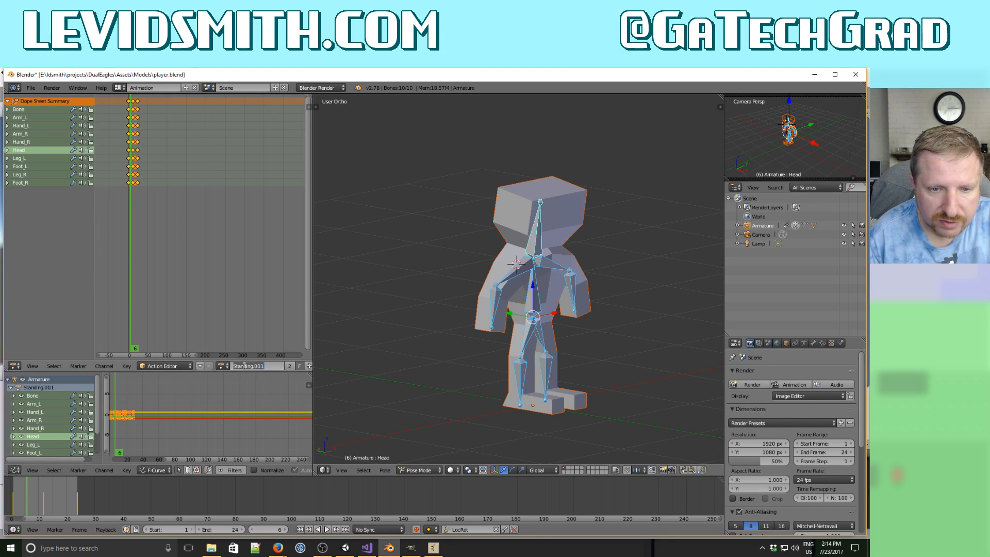
left_click(222, 365)
left_click(235, 376)
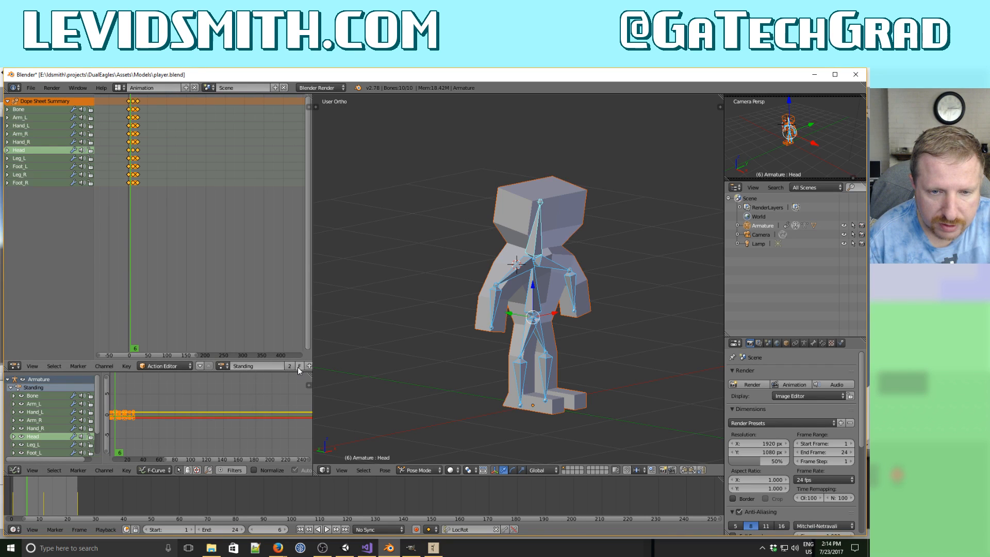
left_click(298, 367)
left_click(222, 366)
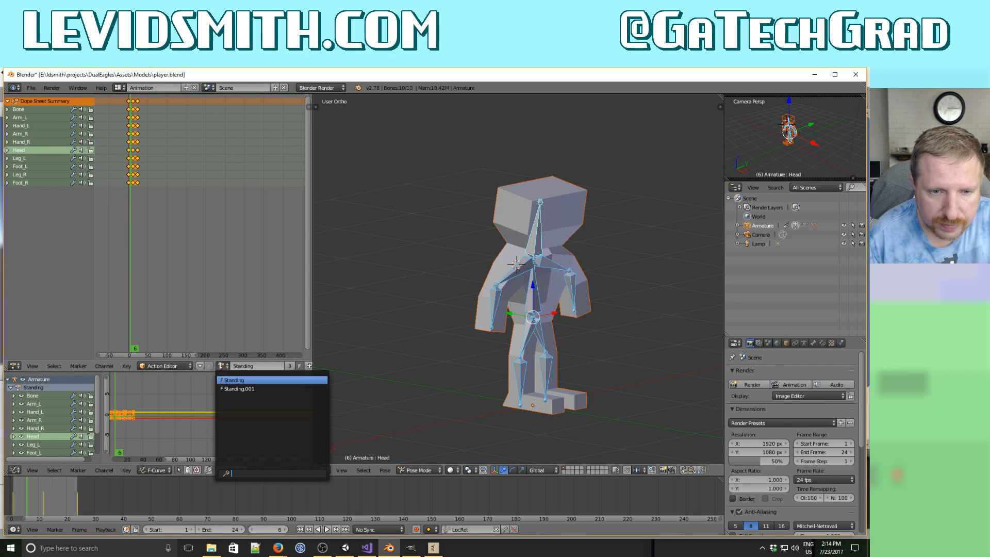
left_click(241, 389)
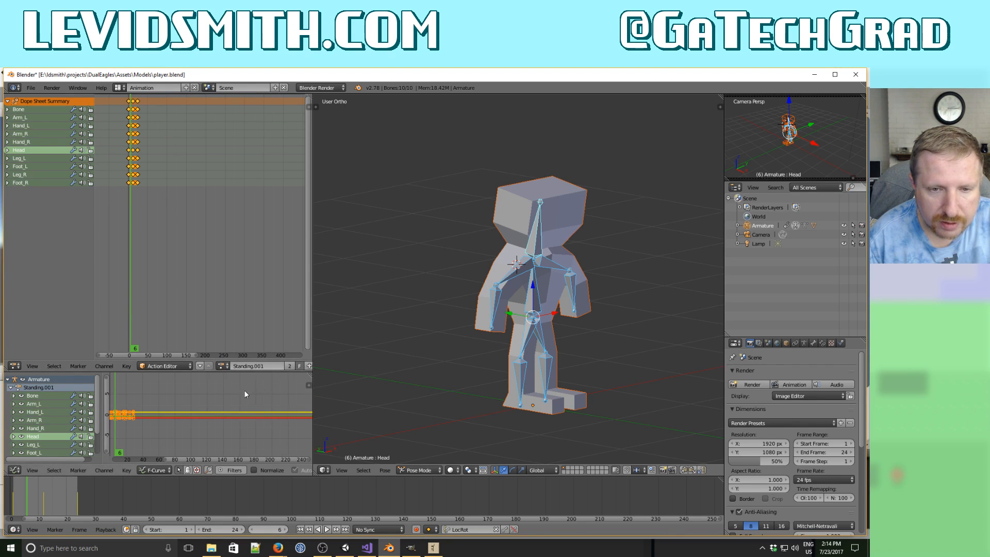
left_click(220, 366)
left_click(220, 366)
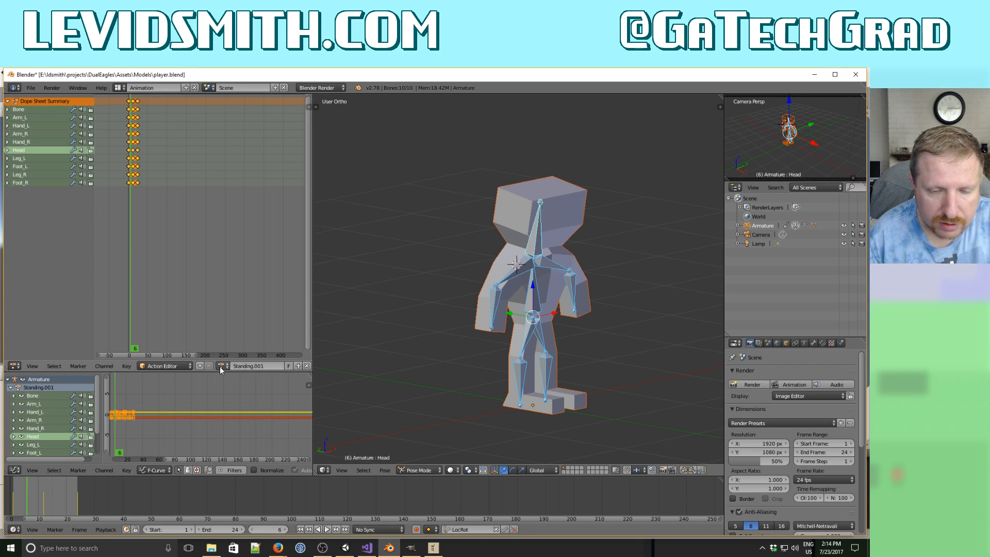
left_click(31, 88)
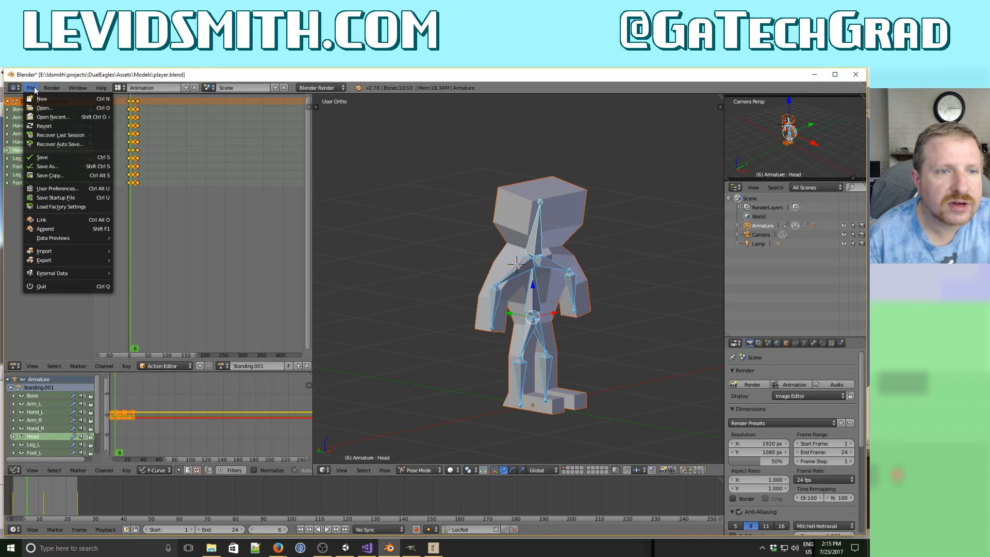
left_click(54, 157)
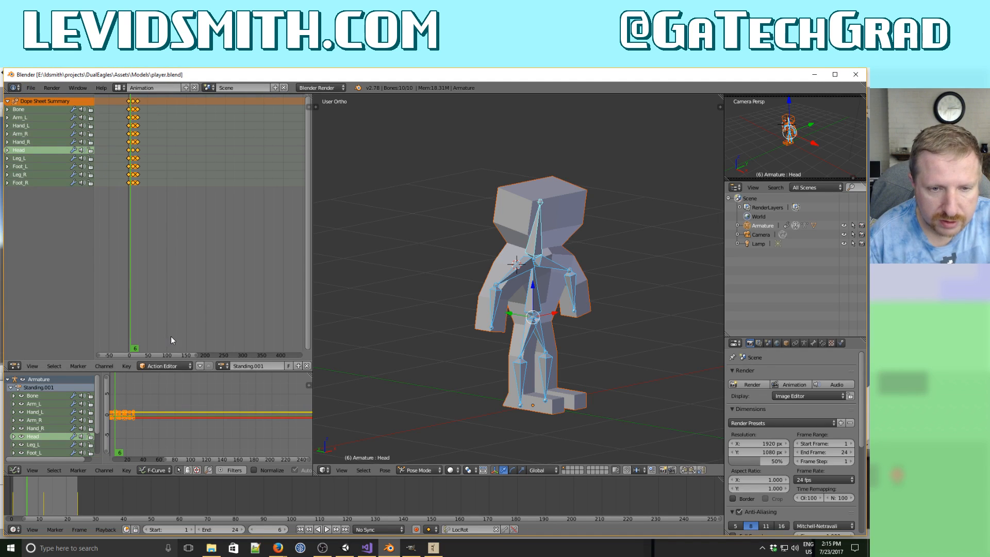
Make a further copy of the active action for a new animation.
left_click(298, 365)
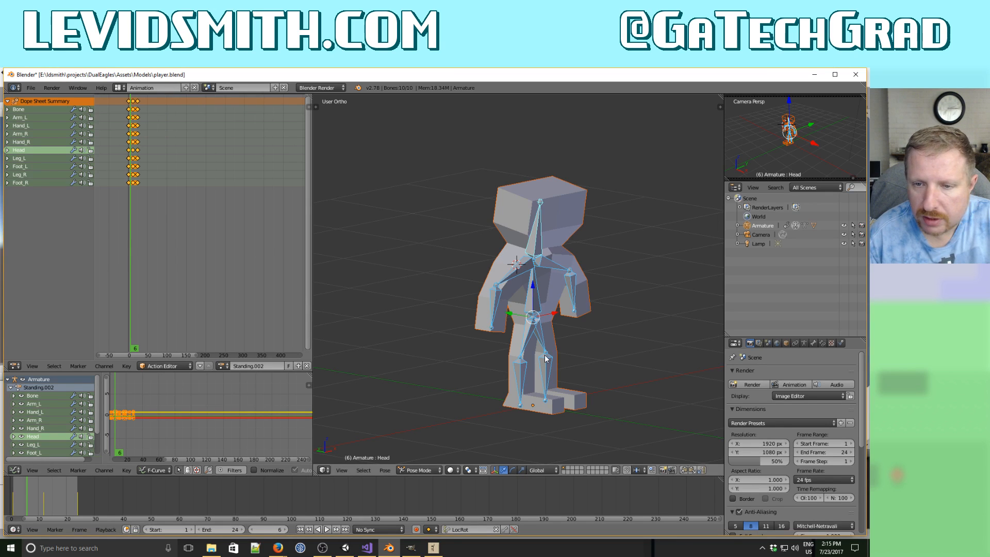
left_click(385, 470)
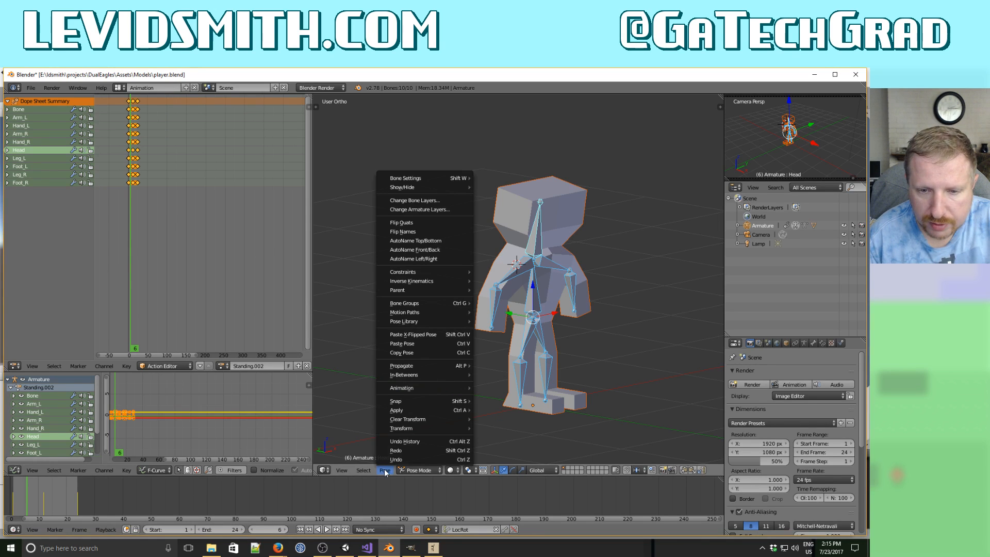
mouse_move(426, 427)
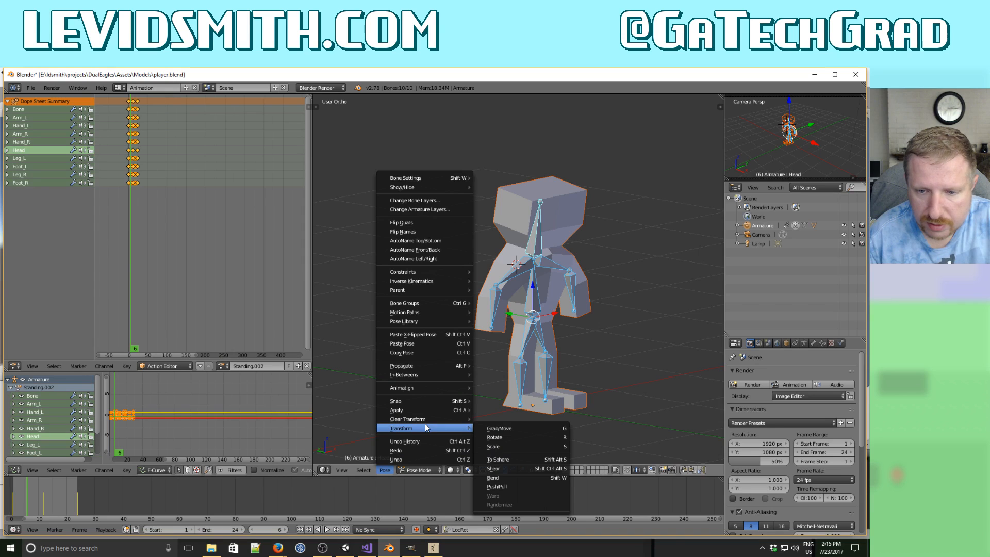
key("Escape")
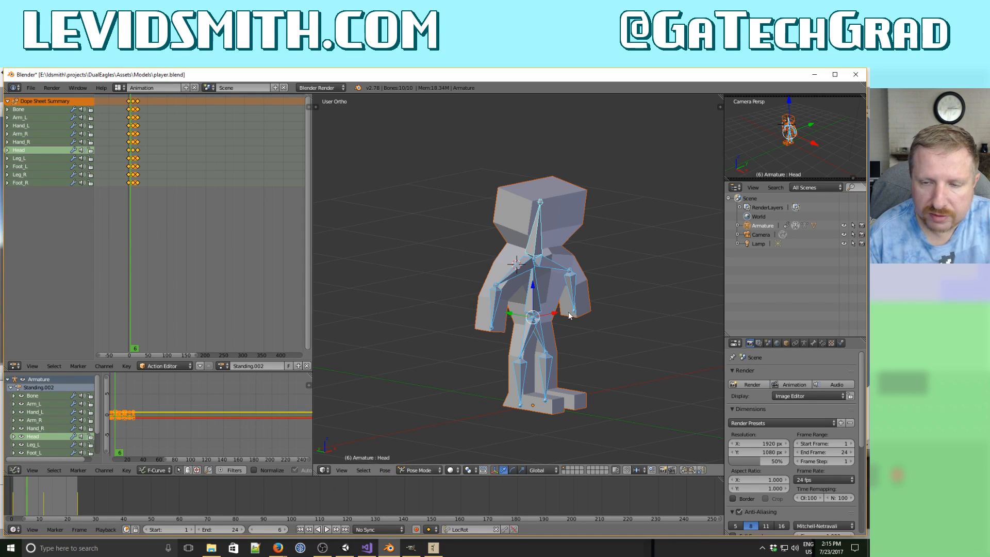
At frame 1, swing the Arm_L bone forward by over 60 degrees, rotating it freehand in the right orthographic view.
left_click_drag(17, 505, 13, 505)
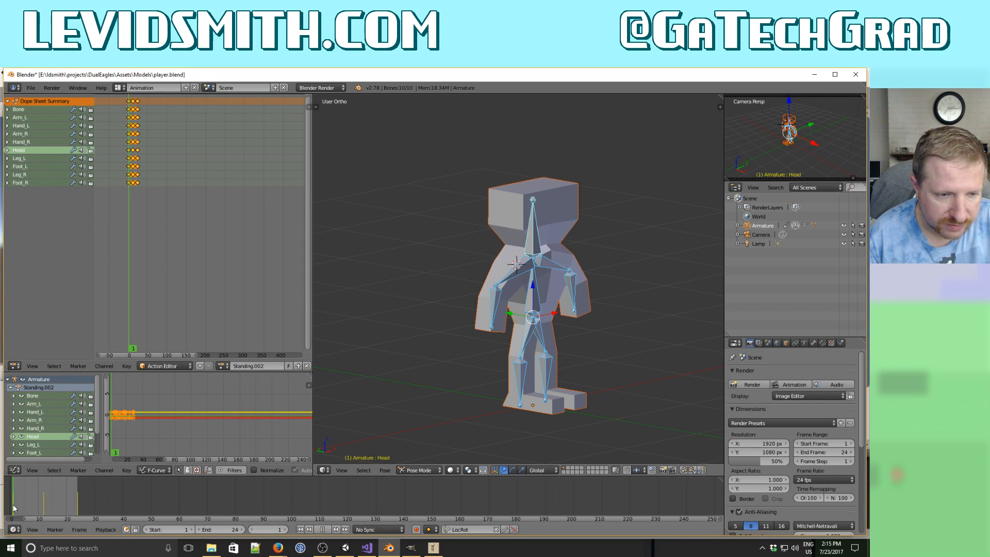
middle_click_drag(608, 318, 576, 312)
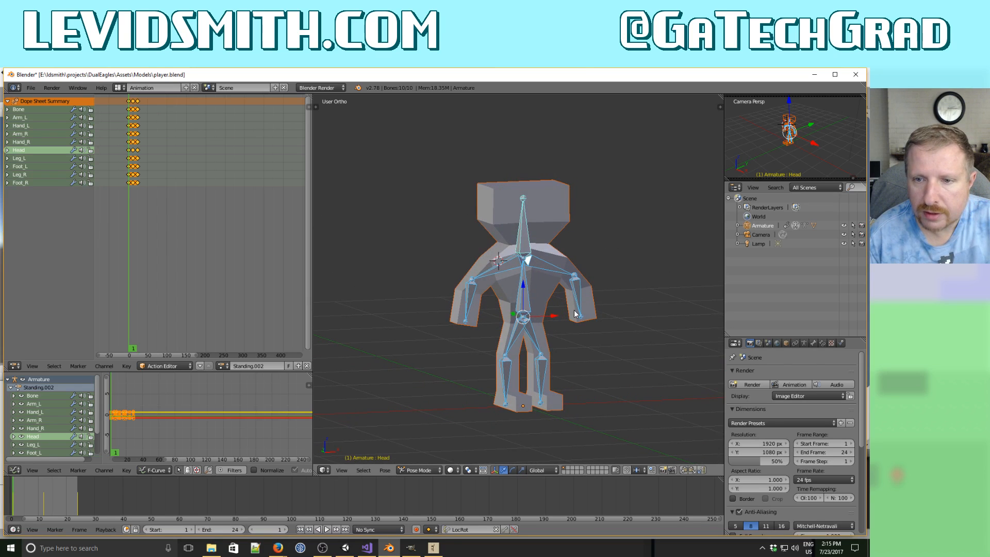
right_click(561, 268)
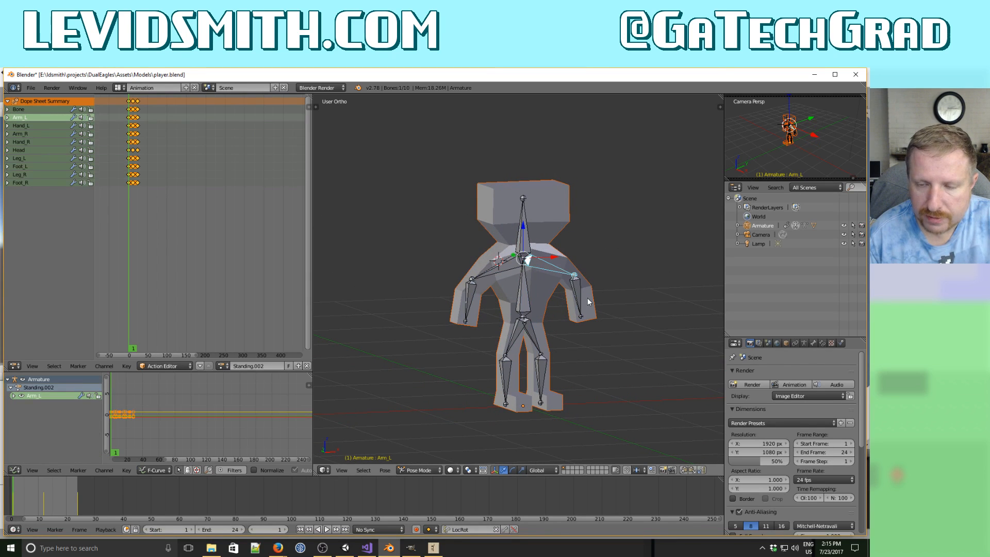
key("KP_1")
key("KP_3")
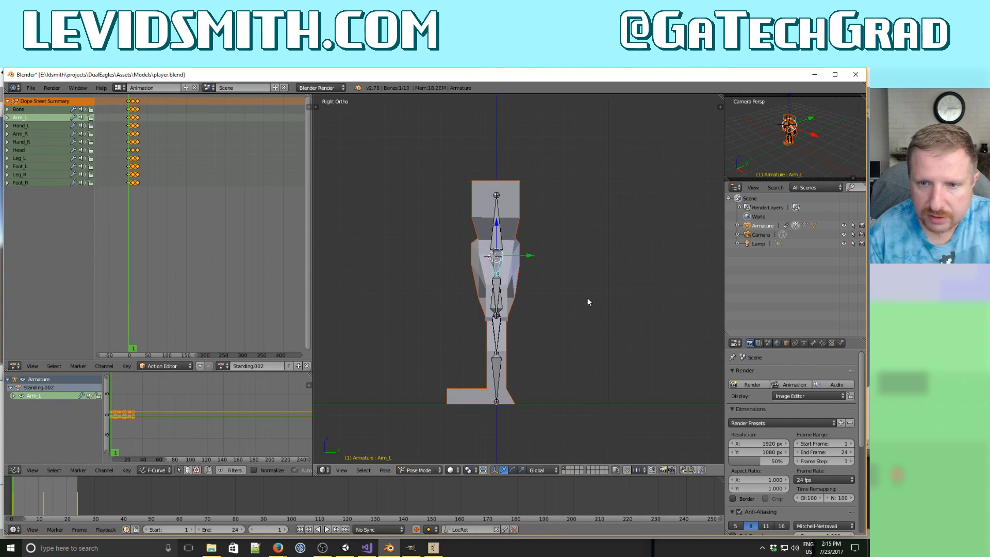
key("r")
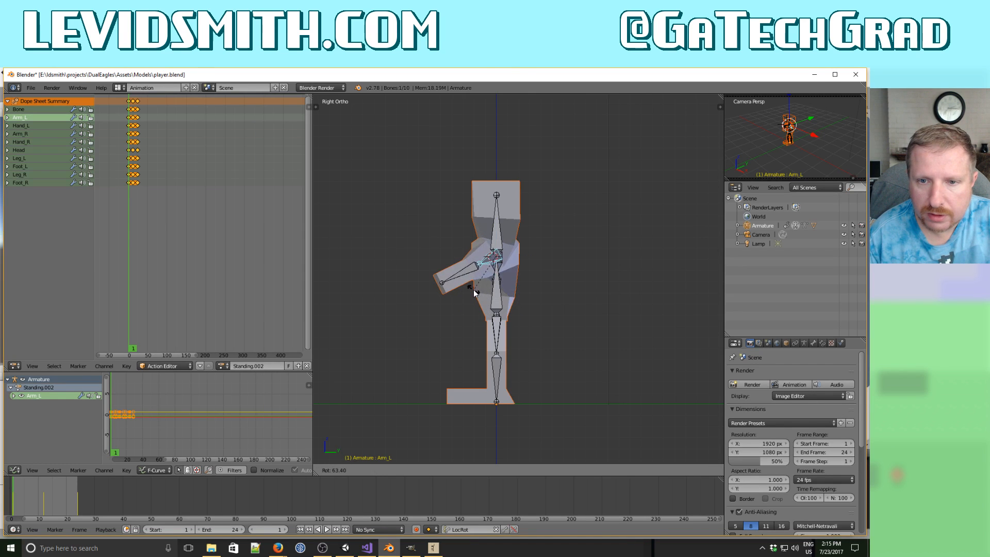
left_click(468, 283)
Rotate the Arm_R bone backward around the global X axis freehand, opposite to Arm_L.
middle_click_drag(468, 283, 571, 303)
right_click(511, 269)
key("r")
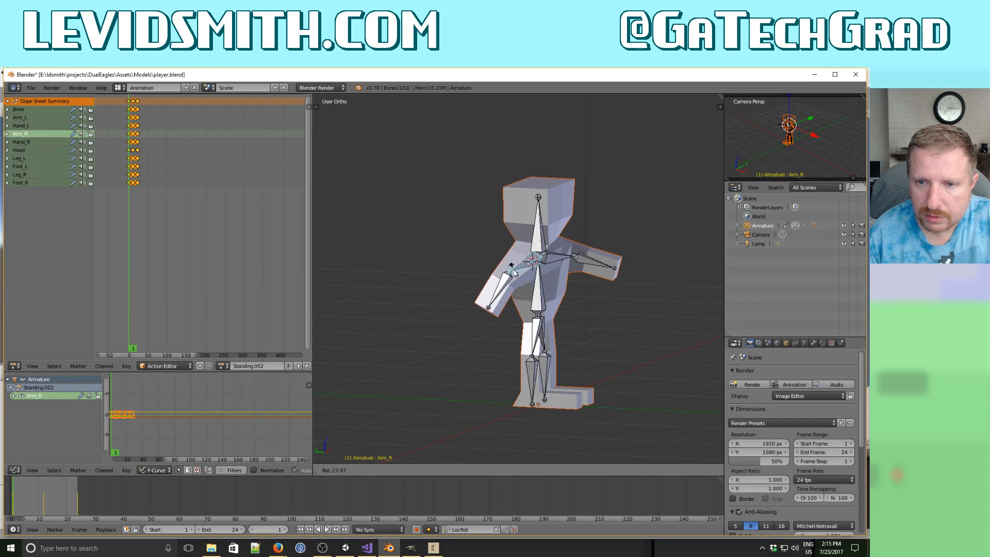
key("x")
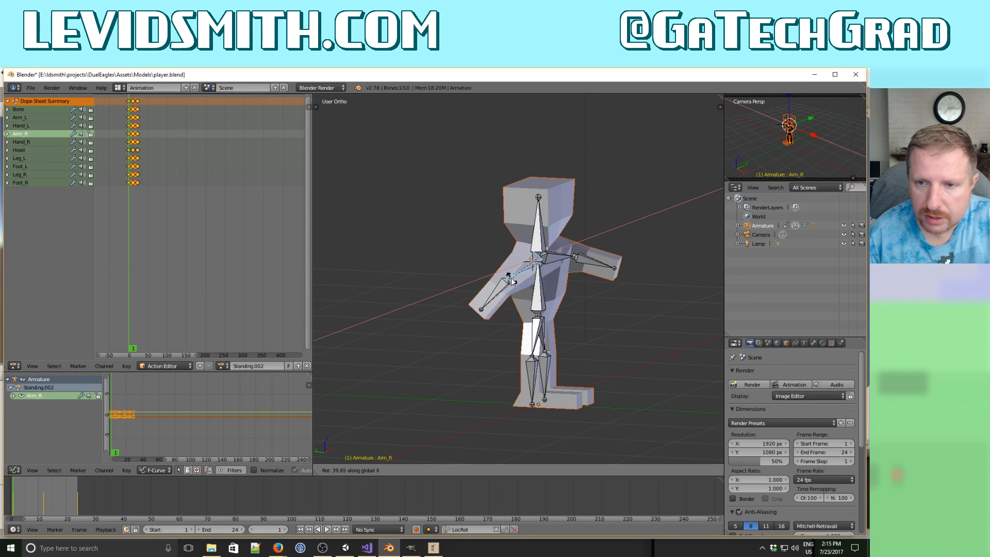
left_click(502, 274)
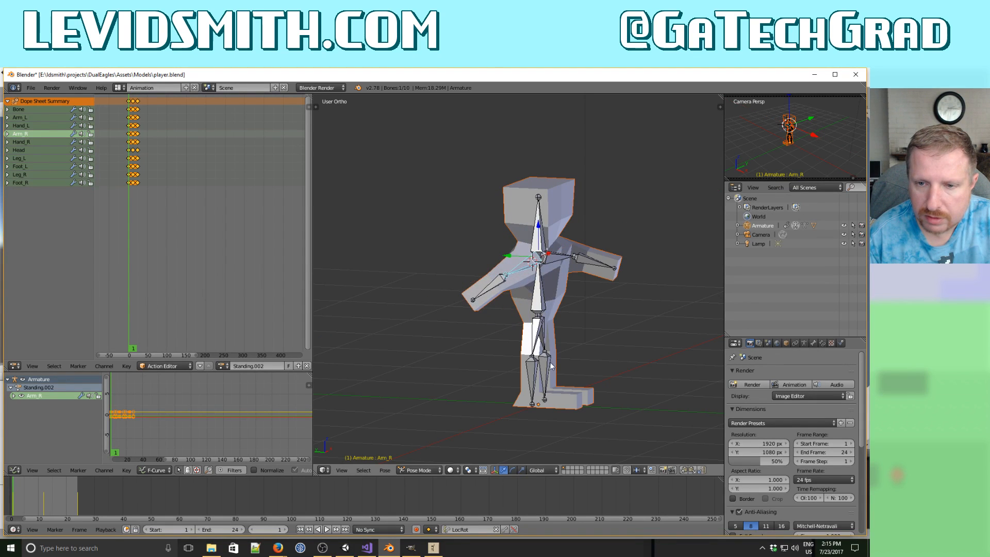
Raise the Leg_L bone forward by rotating it freehand around the global X axis.
right_click(536, 338)
key("r")
key("x")
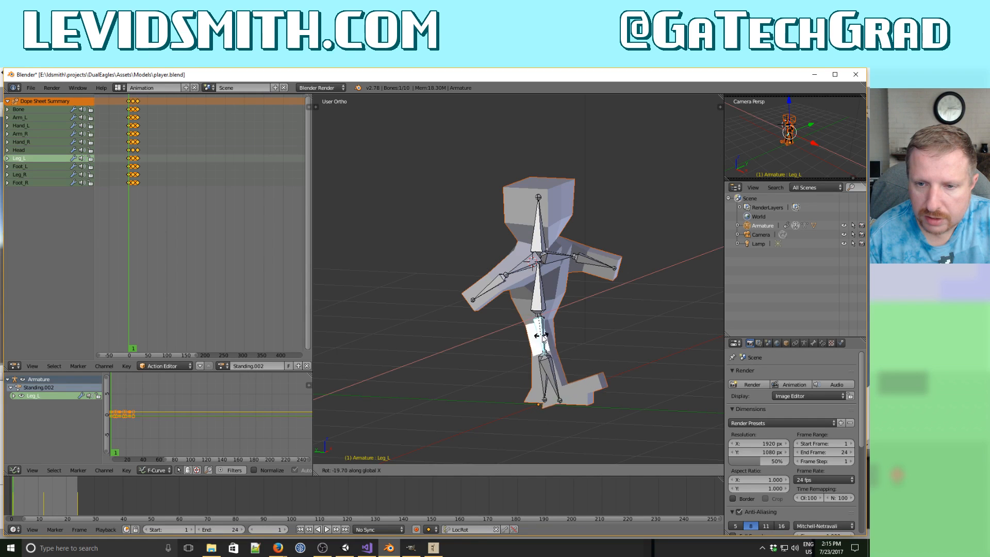
left_click(557, 330)
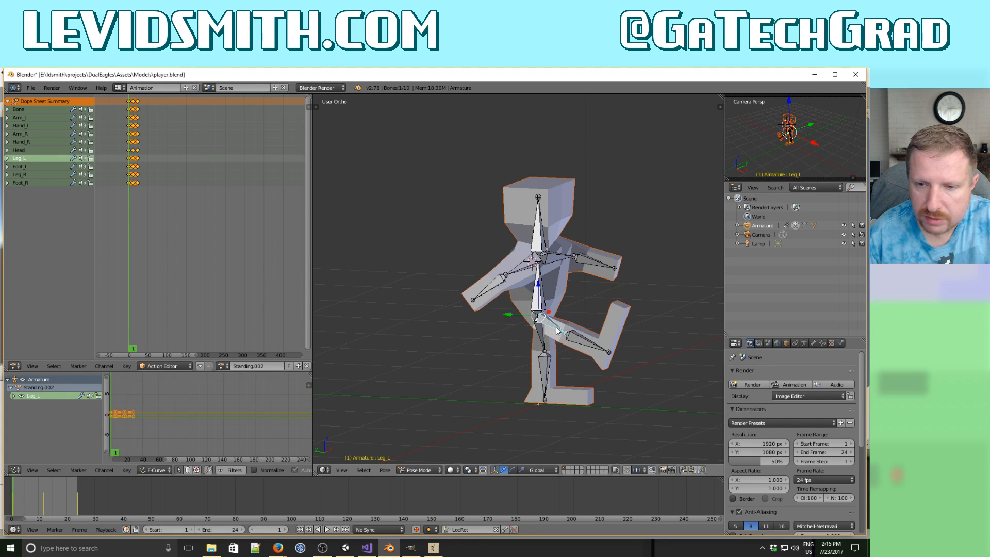
Bend the Foot_L bone down at the knee, rotating it about 71 degrees around the global X axis.
right_click(588, 345)
key("r")
key("x")
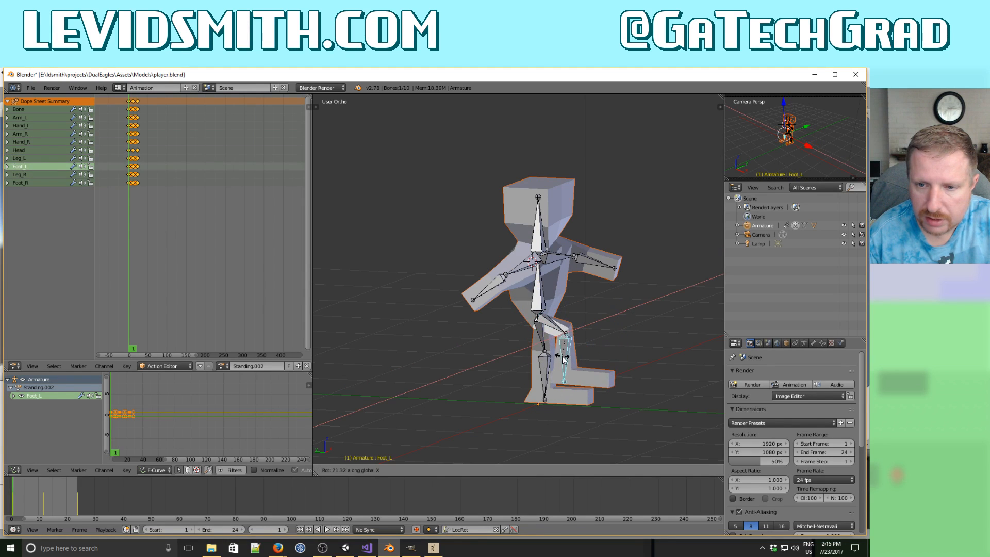
left_click(564, 360)
Select all bones and insert LocRot keyframes for the stride pose at frame 1.
middle_click_drag(587, 355, 503, 360)
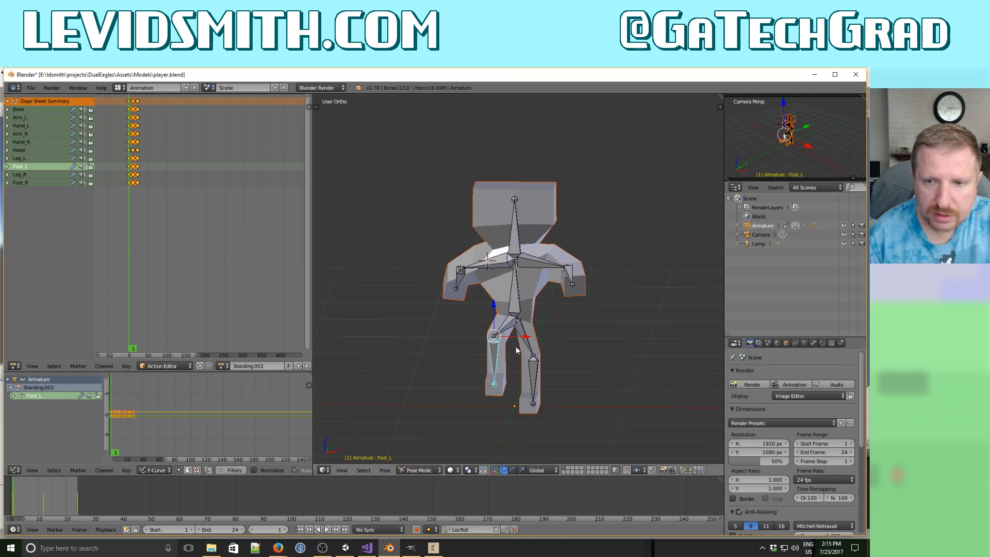
key("a")
key("a")
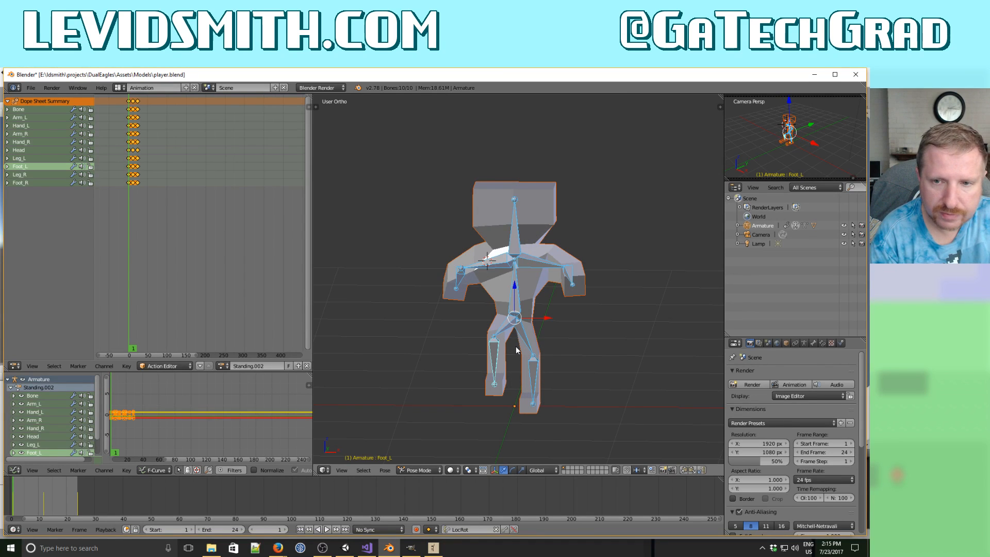
key("i")
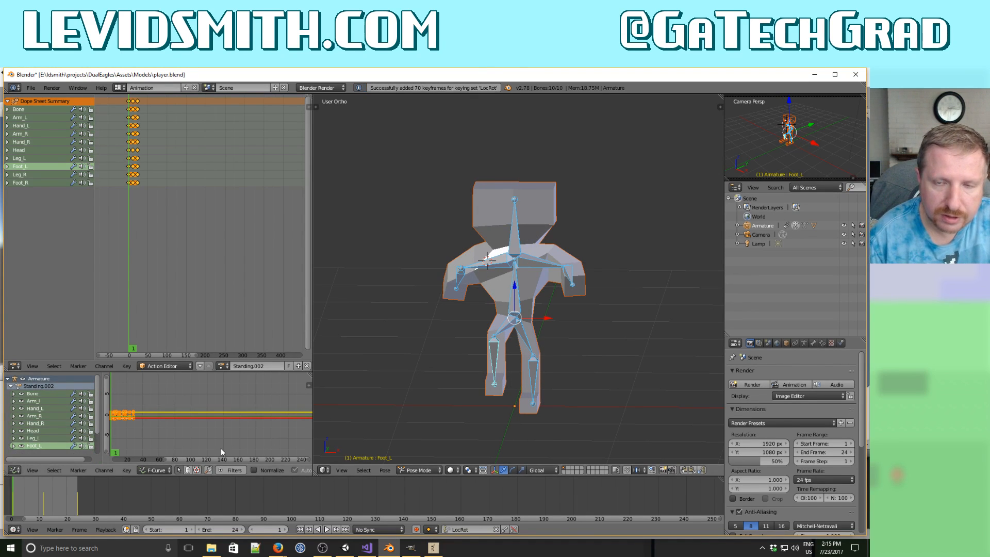
Rename the active action as Walking.
left_click(243, 366)
type("Wal")
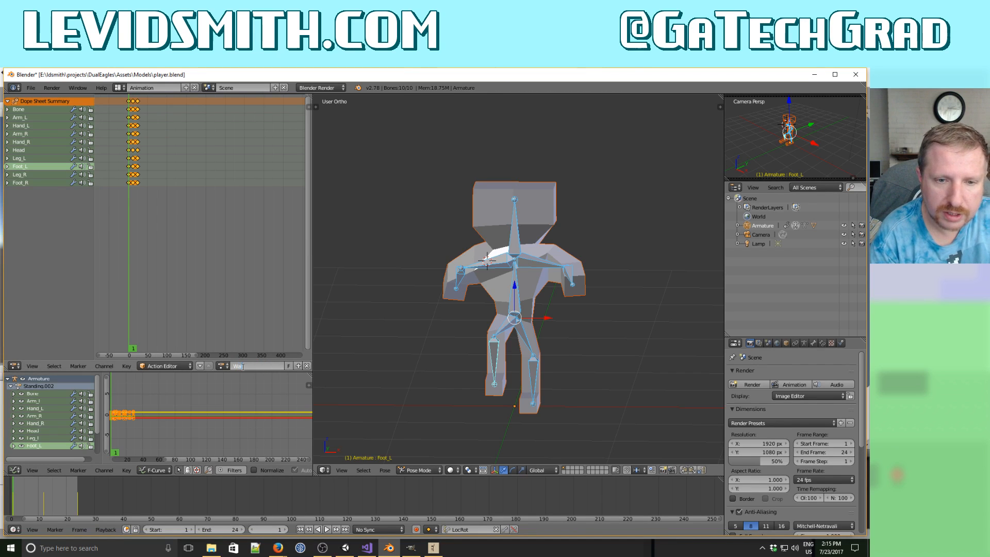
type("king")
key("Return")
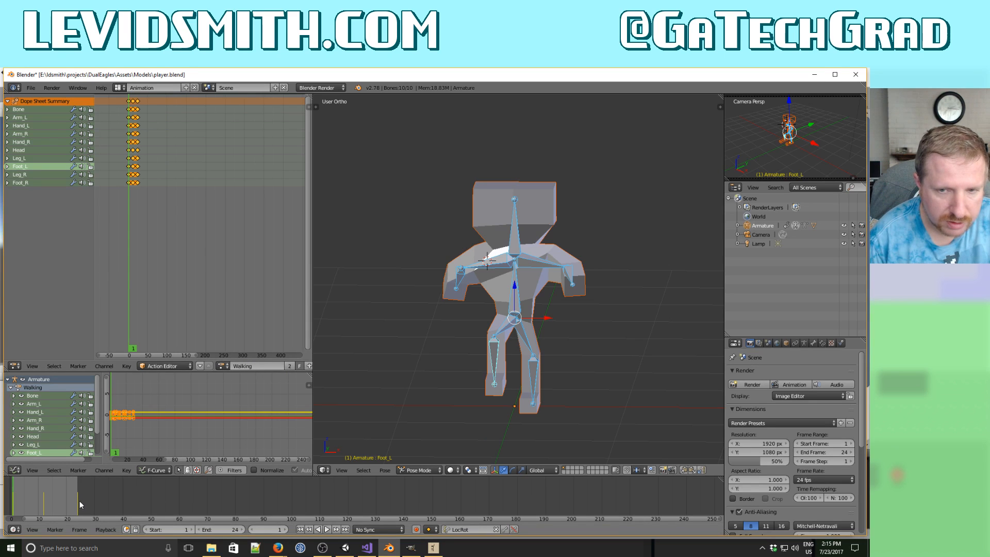
Copy the frame 1 stride pose to frame 24 and insert LocRot keyframes for all bones.
left_click(685, 469)
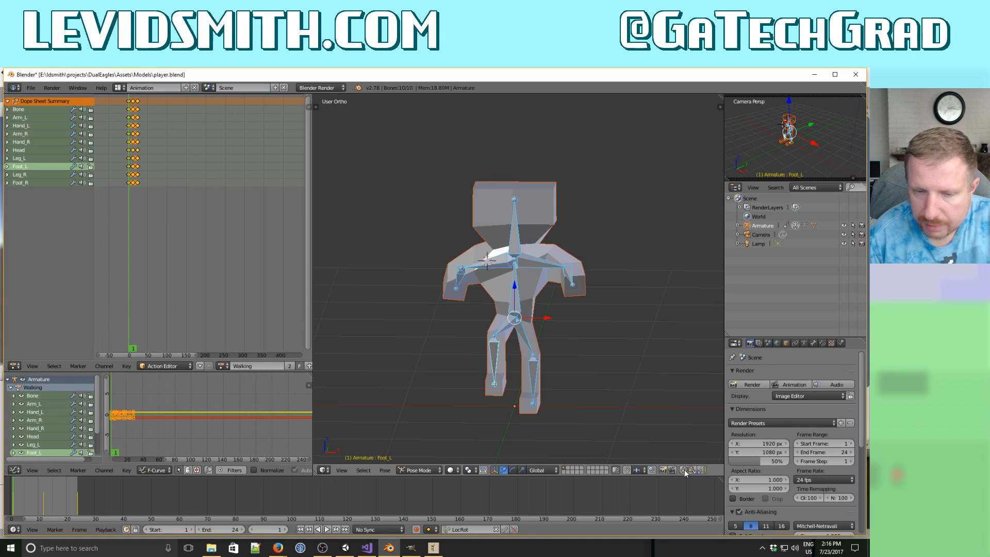
left_click(78, 499)
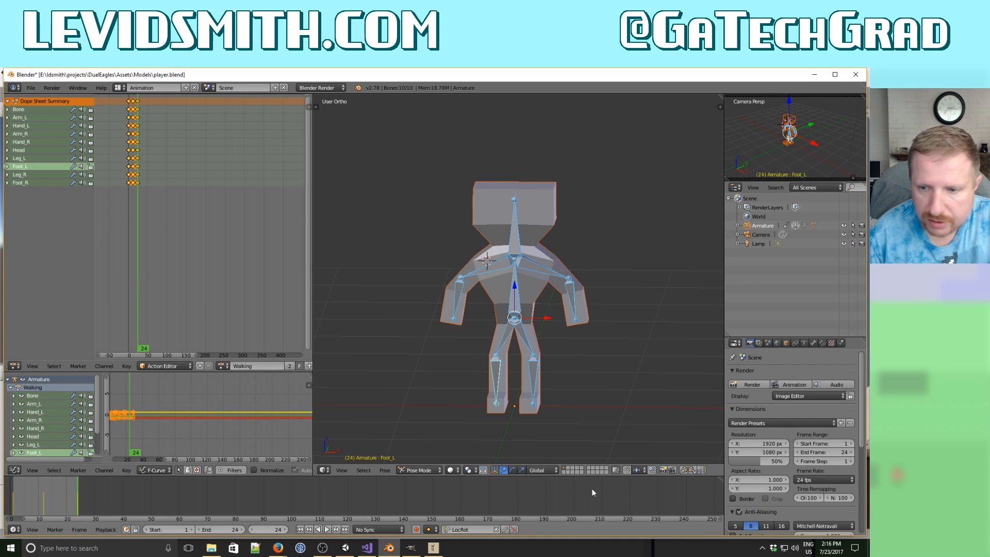
left_click(694, 470)
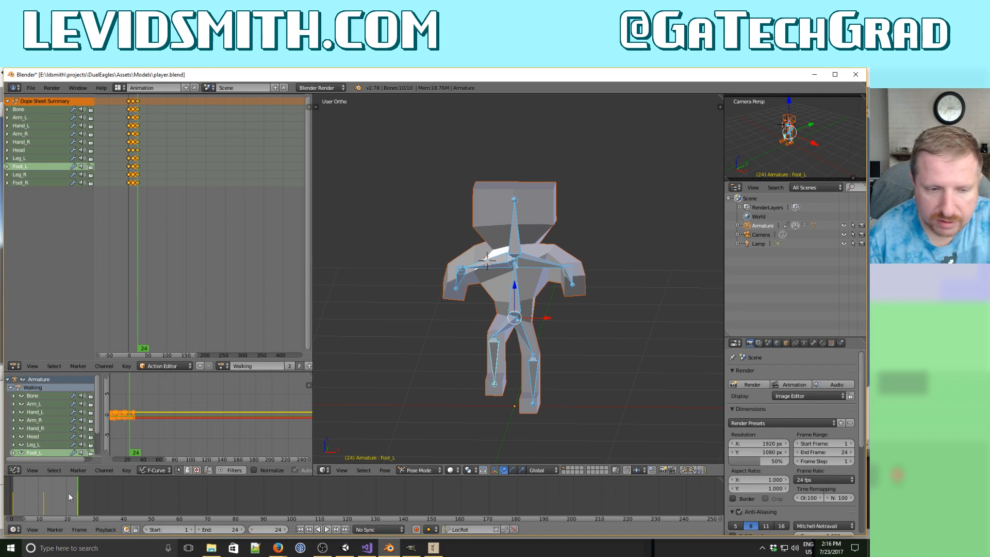
key("i")
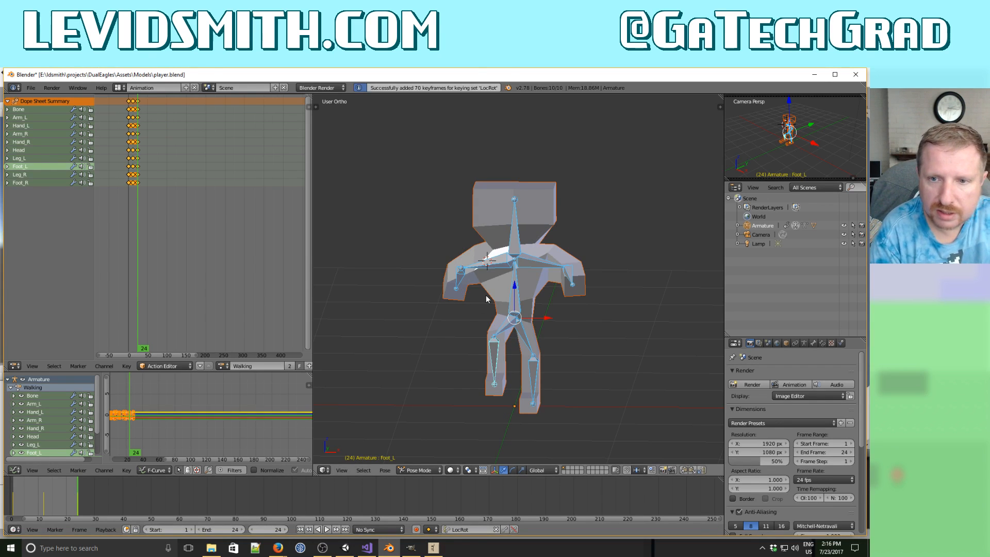
Paste the stride pose mirrored at frame 12 and try playing back the Walking animation.
left_click(42, 500)
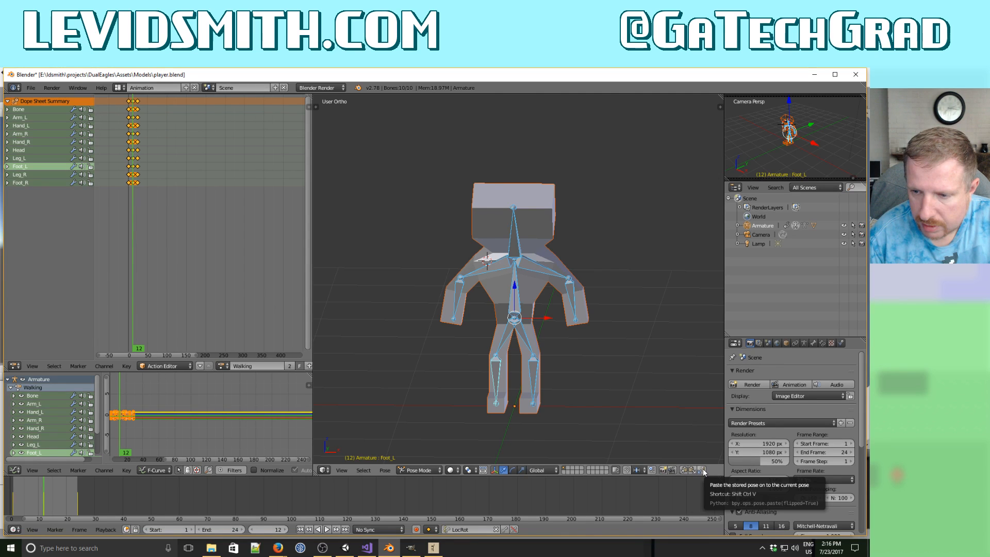
left_click(703, 470)
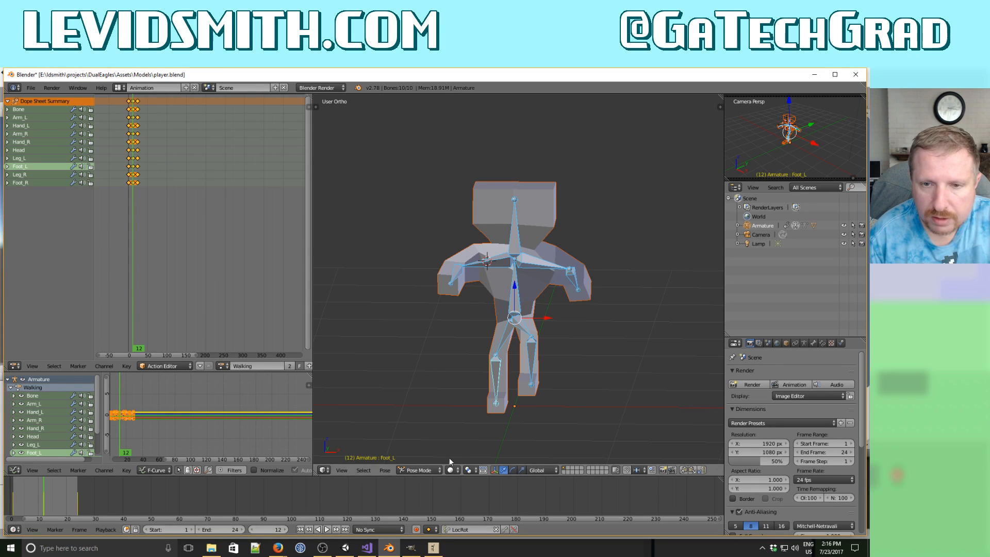
middle_click_drag(446, 410, 496, 385)
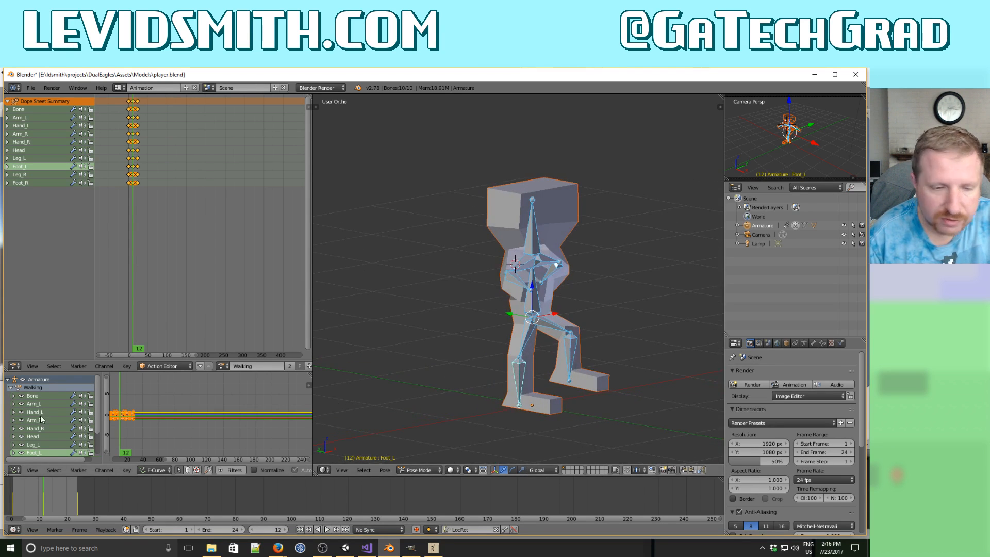
key("alt+a")
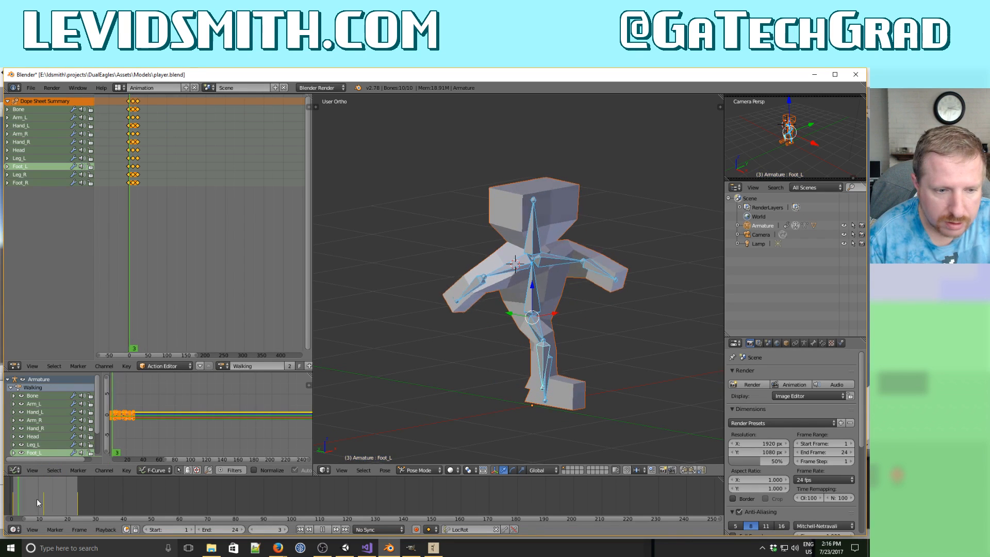
key("Escape")
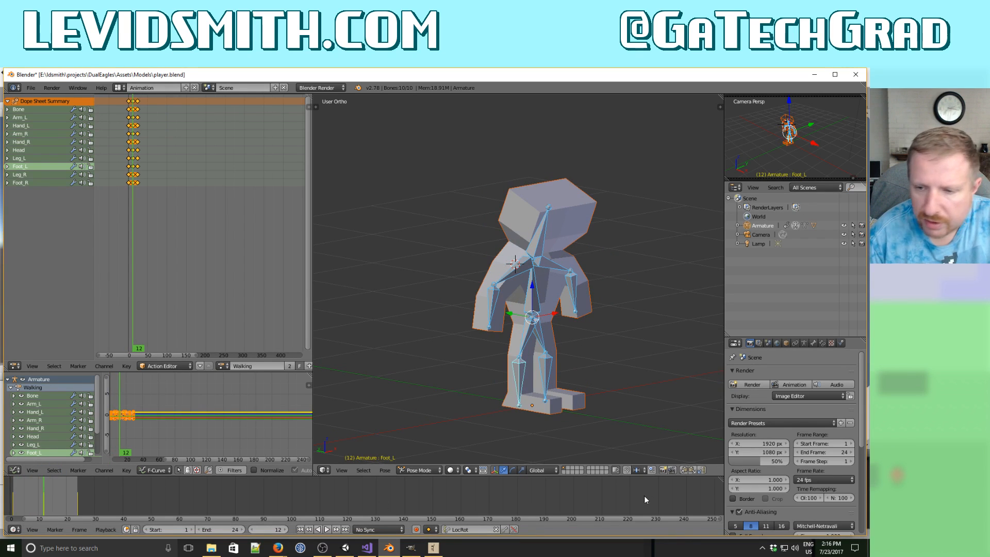
Paste the mirrored stride pose again at frame 12 and tilt the Head bone forward around the global X axis.
left_click(701, 471)
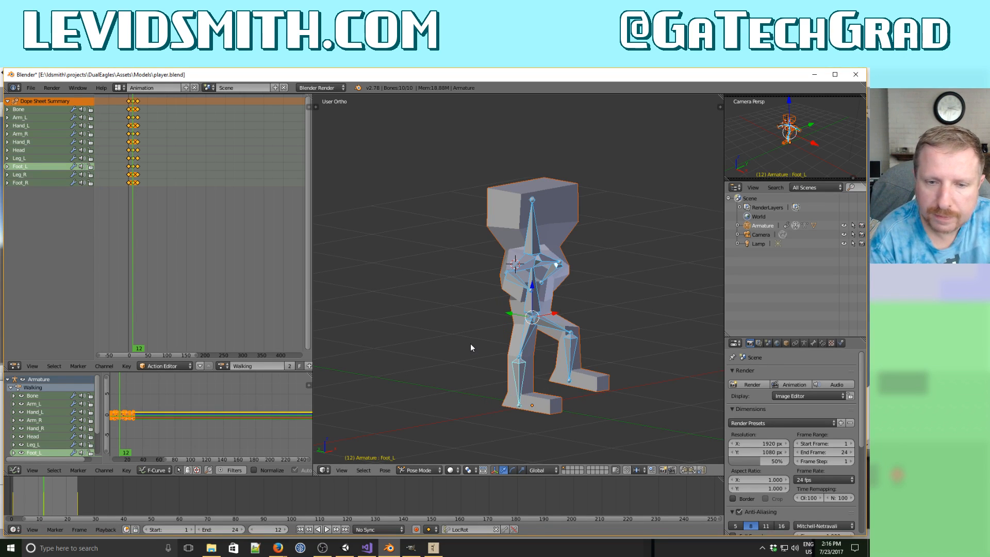
right_click(531, 214)
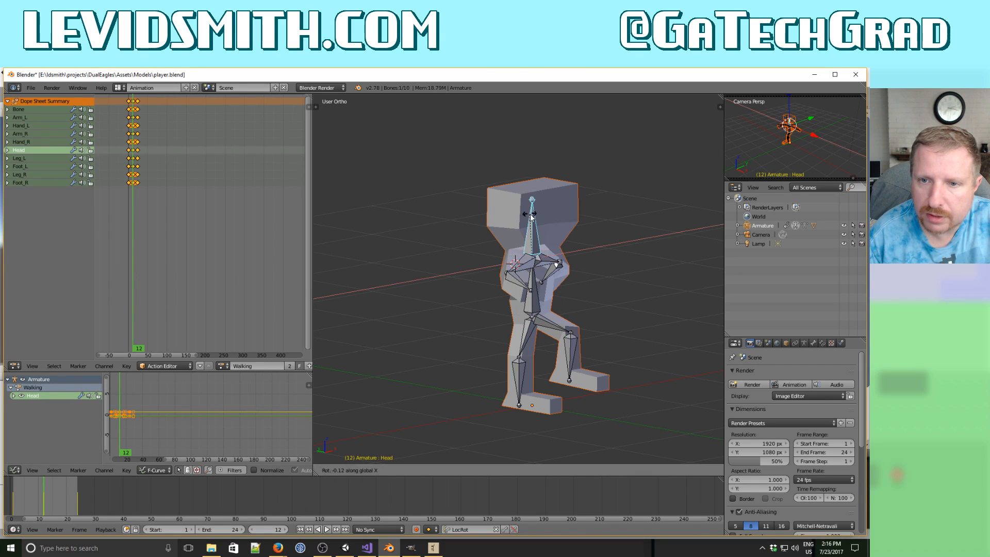
key("r")
left_click(541, 232)
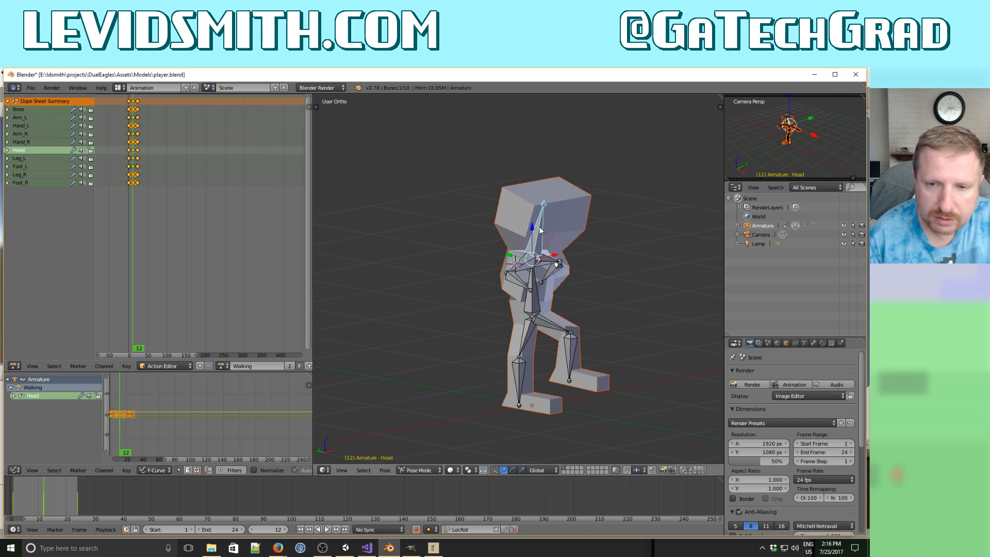
Select all bones and insert LocRot keyframes for the mirrored stride pose at frame 12.
key("a")
key("a")
key("i")
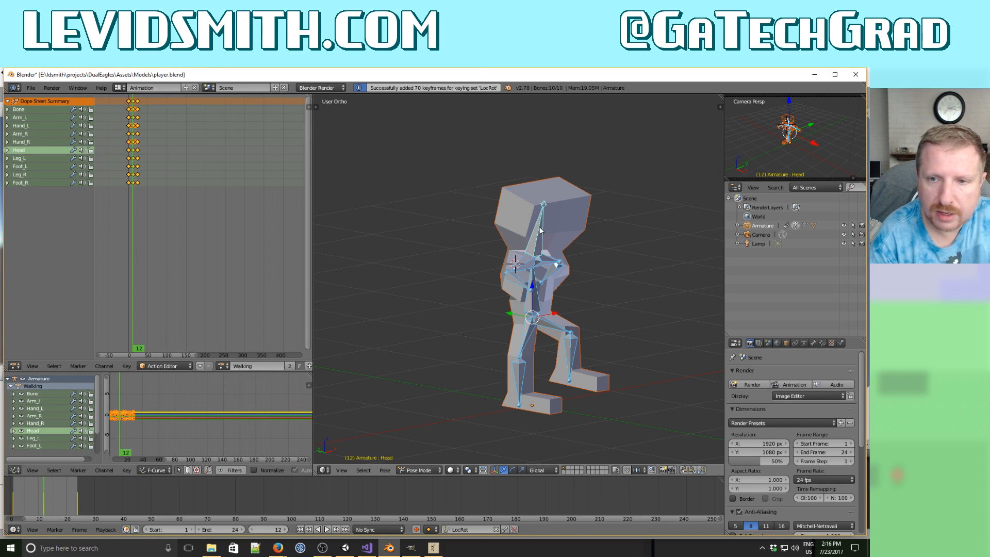
Play the Walking animation and check the stride from several angles.
left_click(327, 529)
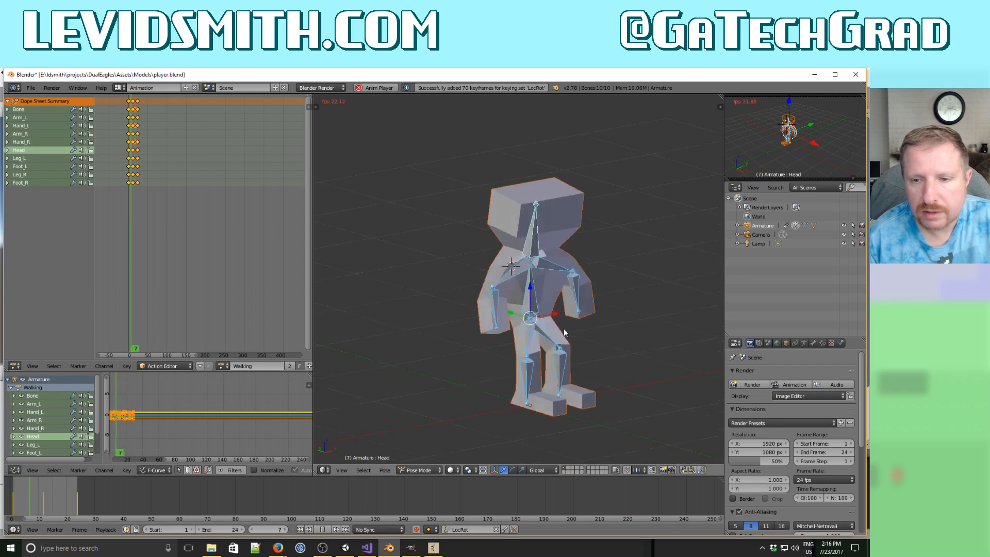
middle_click_drag(564, 329, 471, 322)
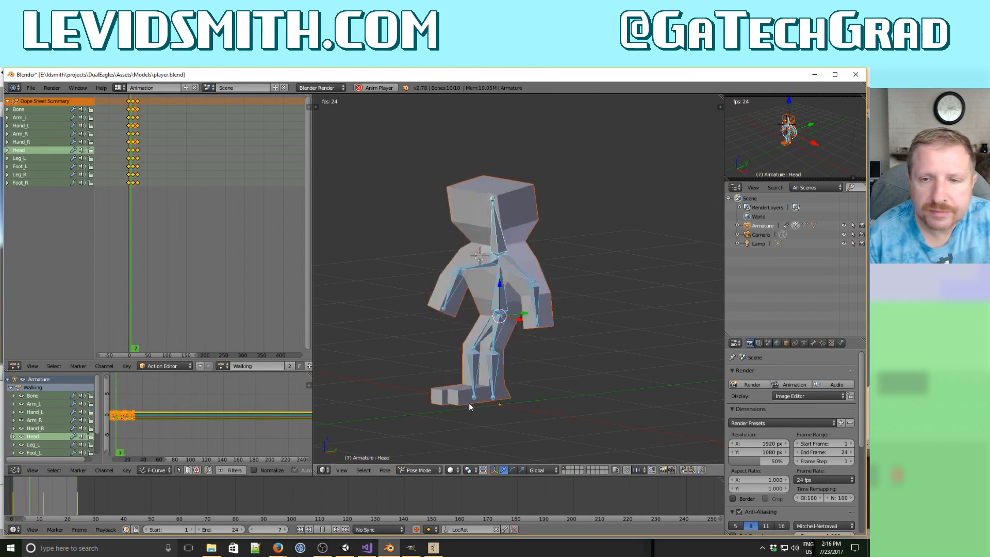
middle_click_drag(468, 403, 635, 342)
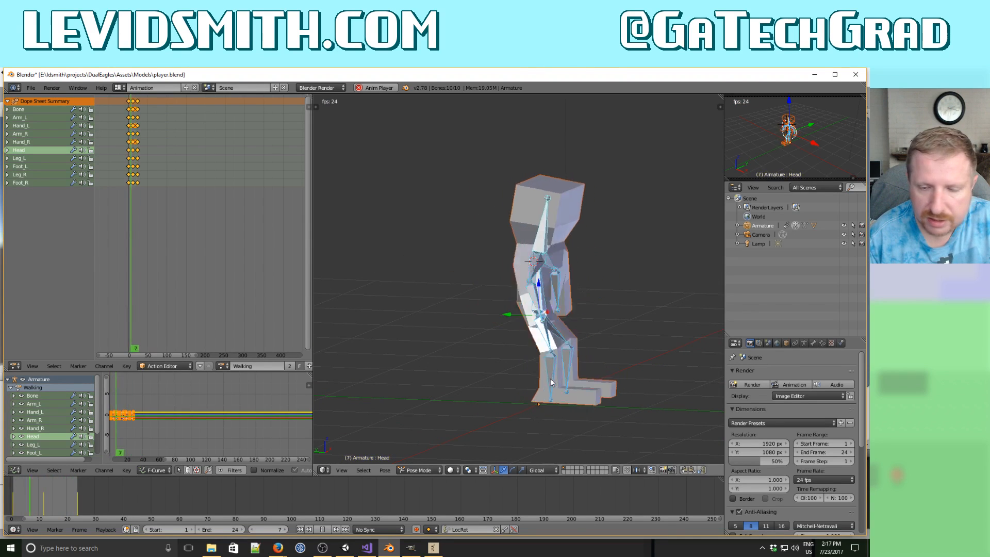
left_click(323, 530)
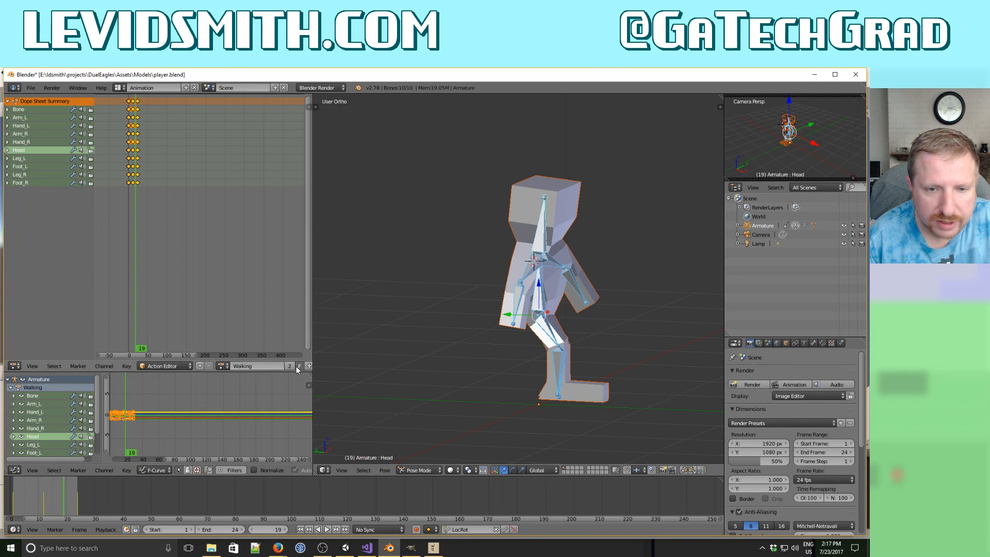
Switch the armature to the Standing action and play it back.
left_click(222, 365)
left_click(231, 382)
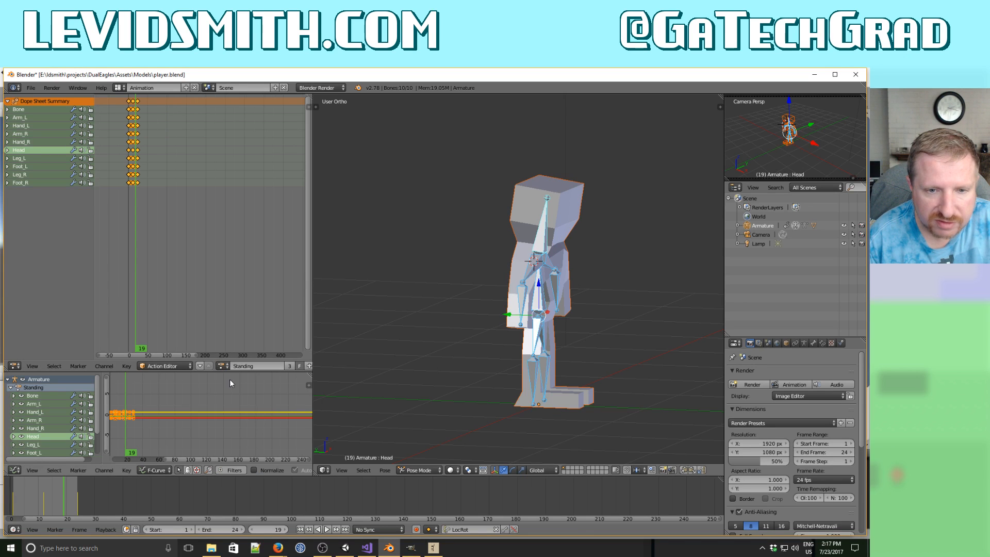
left_click(328, 529)
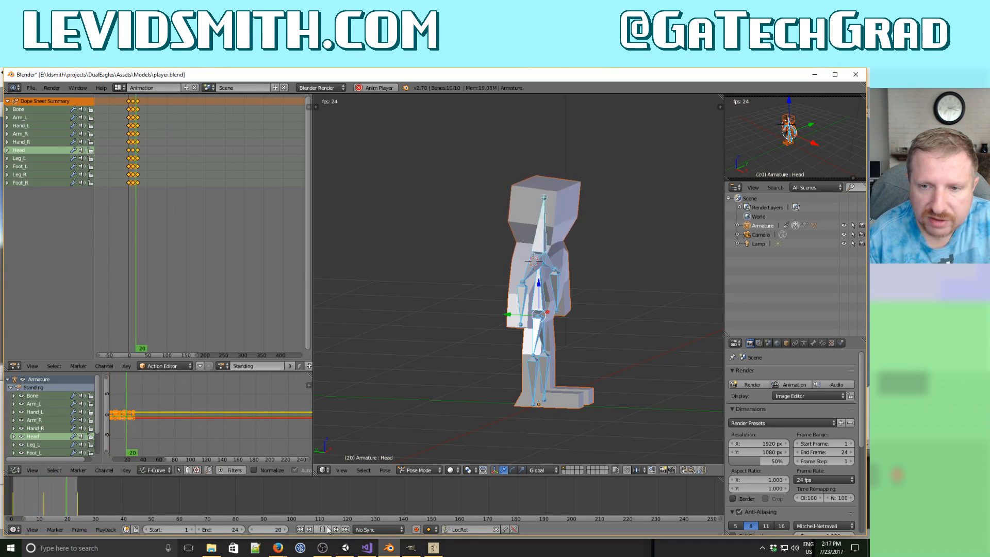
left_click(323, 529)
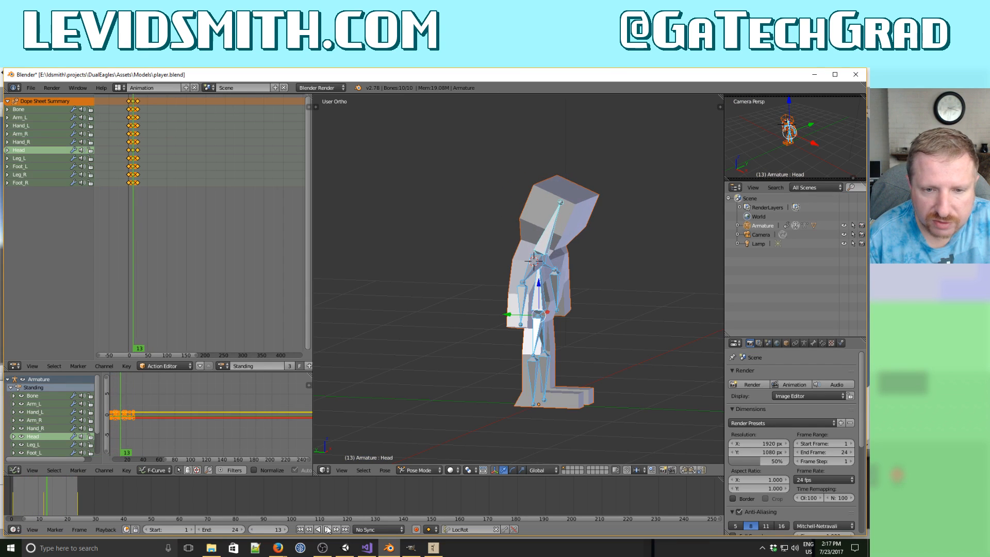
Switch the armature back to the Walking action and play it for comparison.
left_click(223, 365)
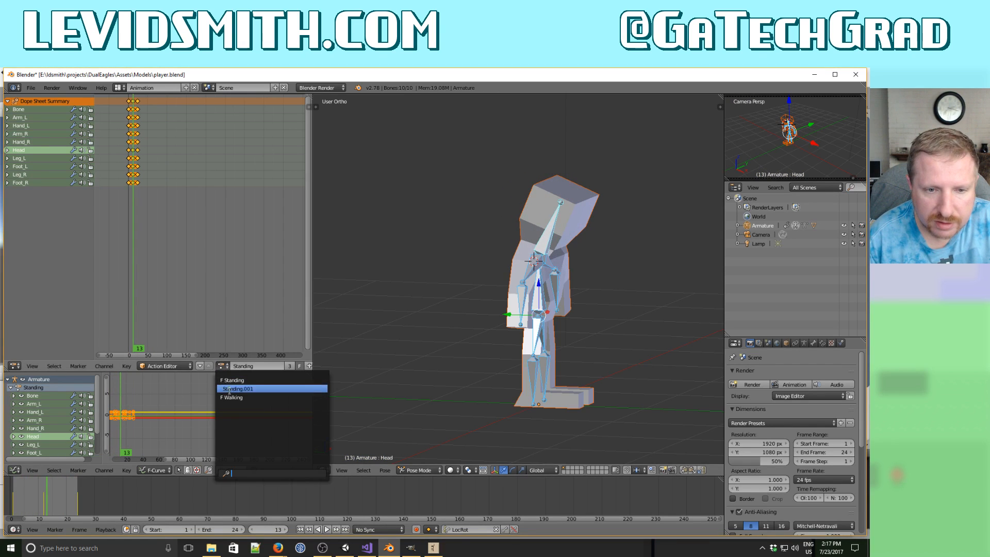
left_click(233, 398)
left_click(328, 530)
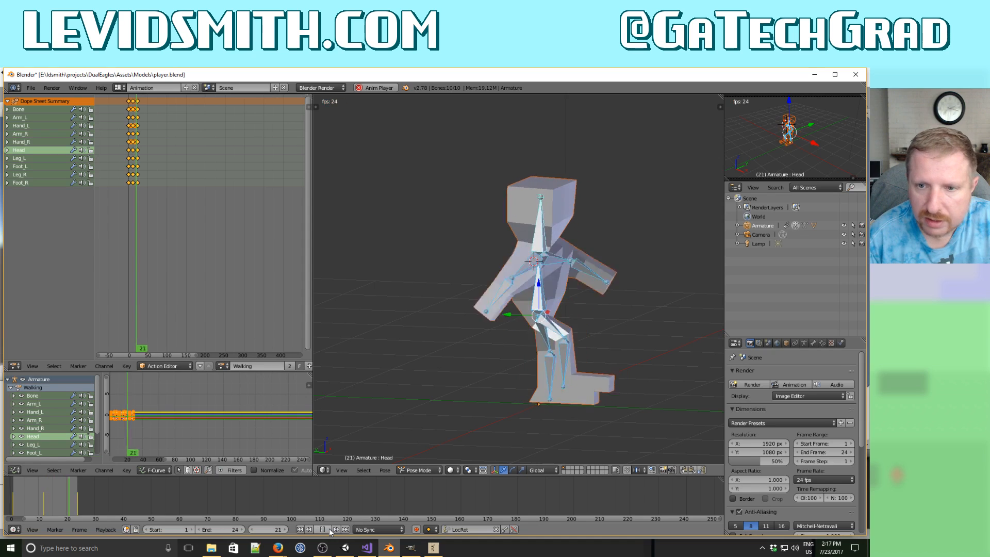
left_click(327, 530)
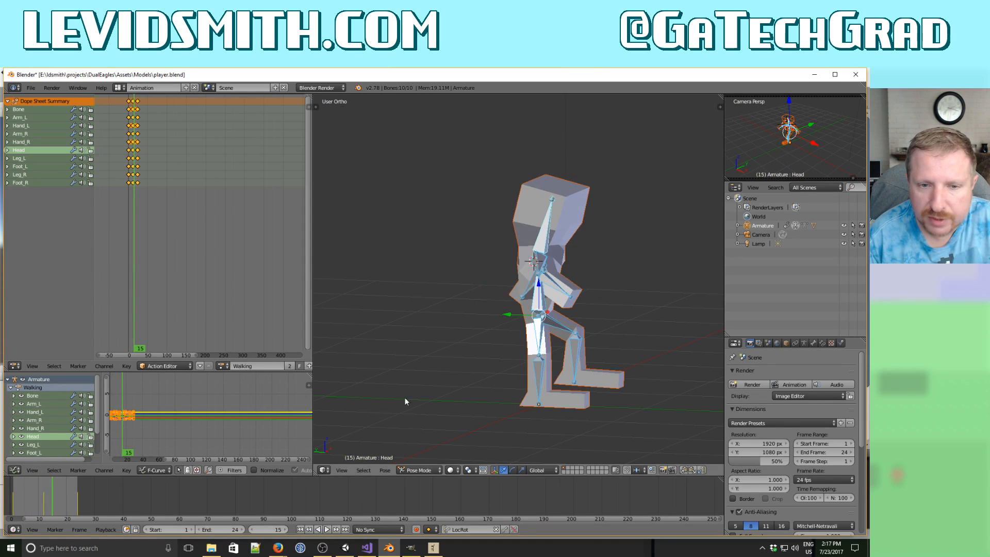
mouse_move(448, 373)
middle_mouse_down()
mouse_move(367, 376)
mouse_move(457, 369)
middle_mouse_up()
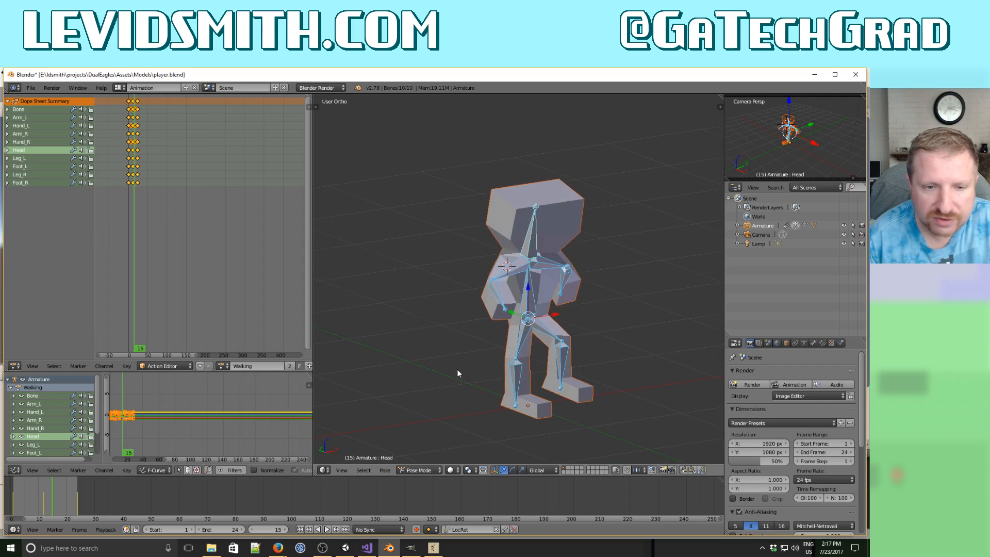
Make Standing the active action, select only the torso bone, and go to frame 12.
left_click(219, 368)
left_click(231, 382)
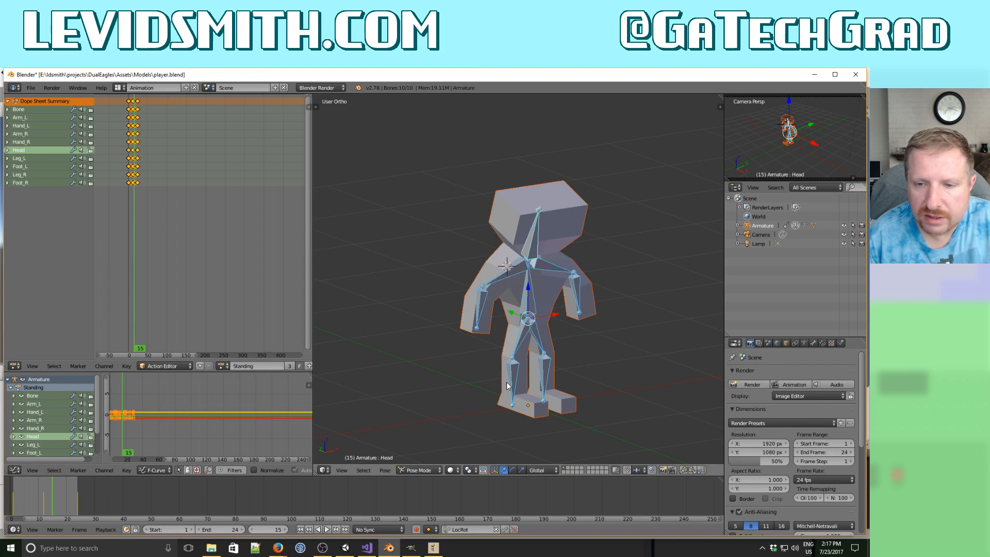
middle_click_drag(508, 386, 464, 382)
key("a")
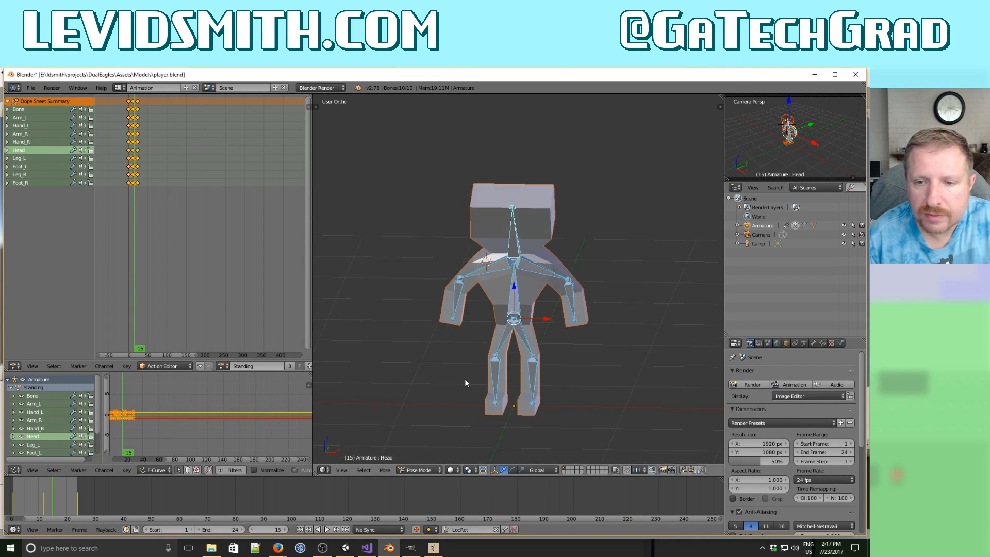
right_click(514, 301)
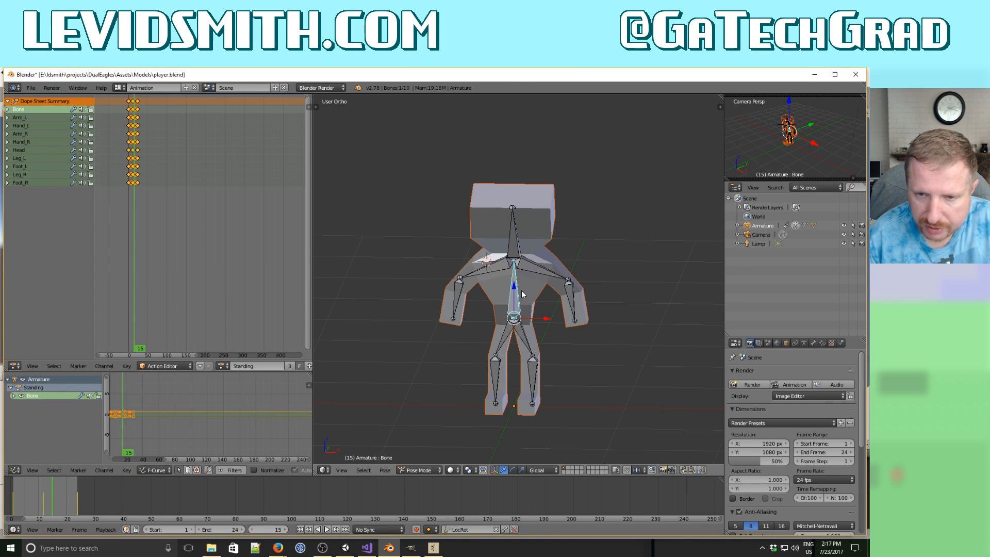
middle_click_drag(522, 294, 528, 316)
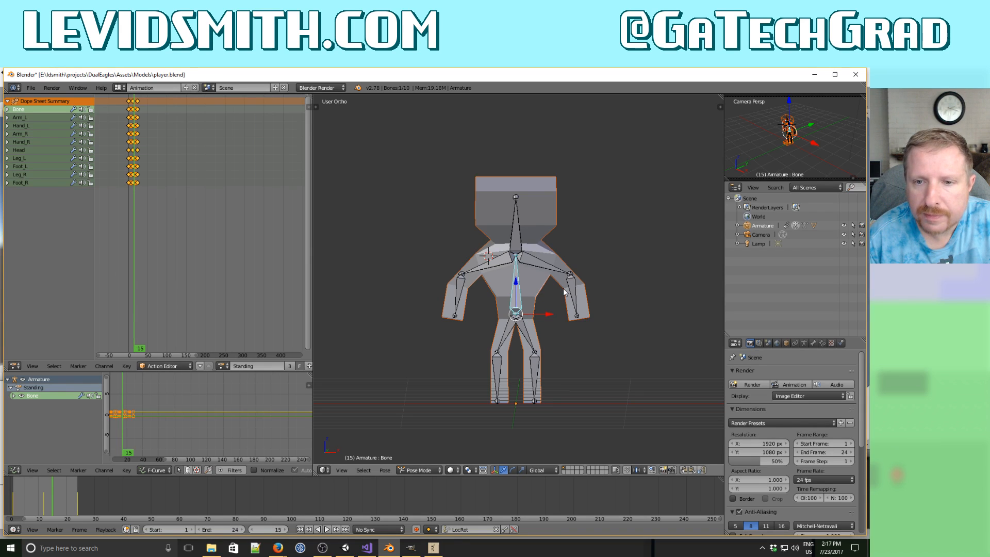
left_click_drag(46, 508, 45, 508)
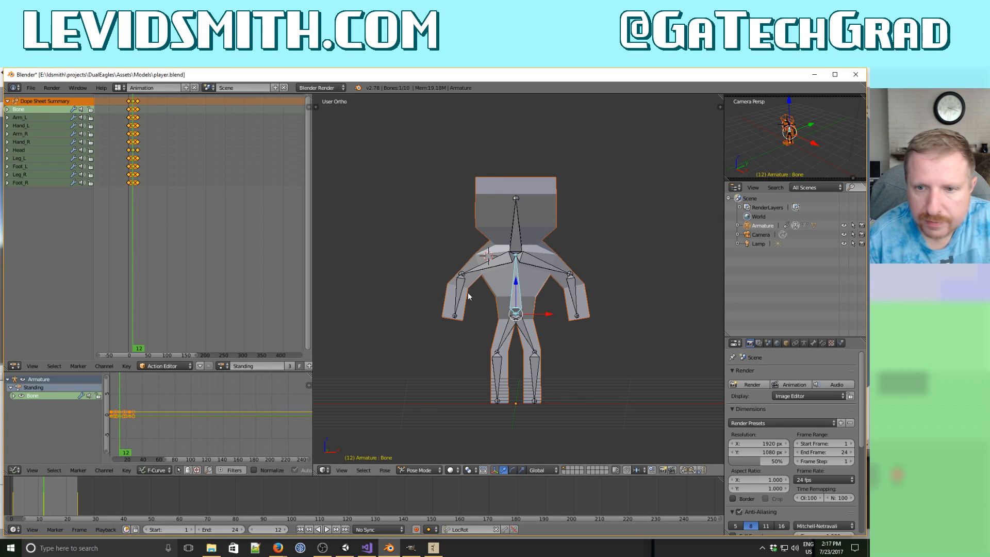
key("g")
key("z")
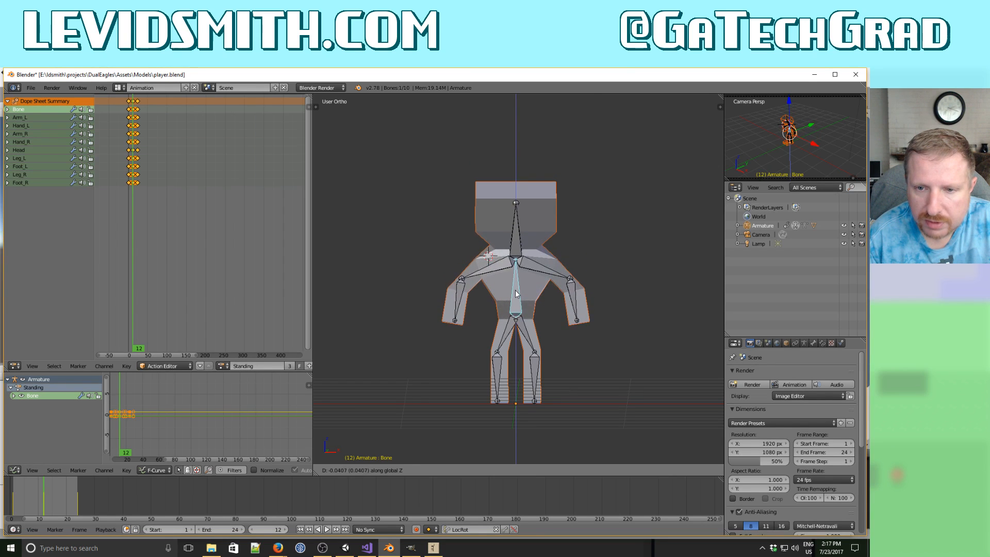
right_click(517, 272)
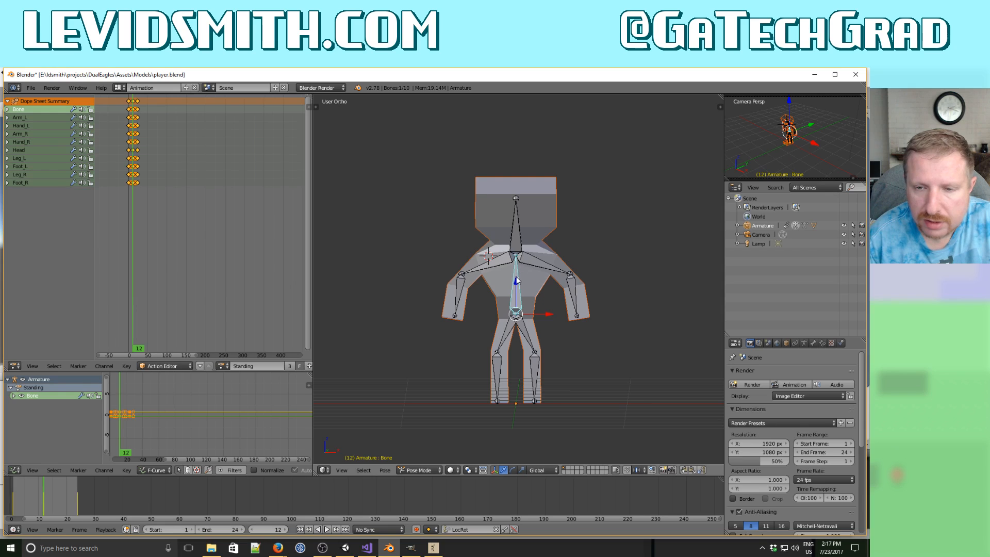
Rotate the Arm_L bone by 10 degrees in the front view at frame 12 of the Standing action.
right_click(555, 273)
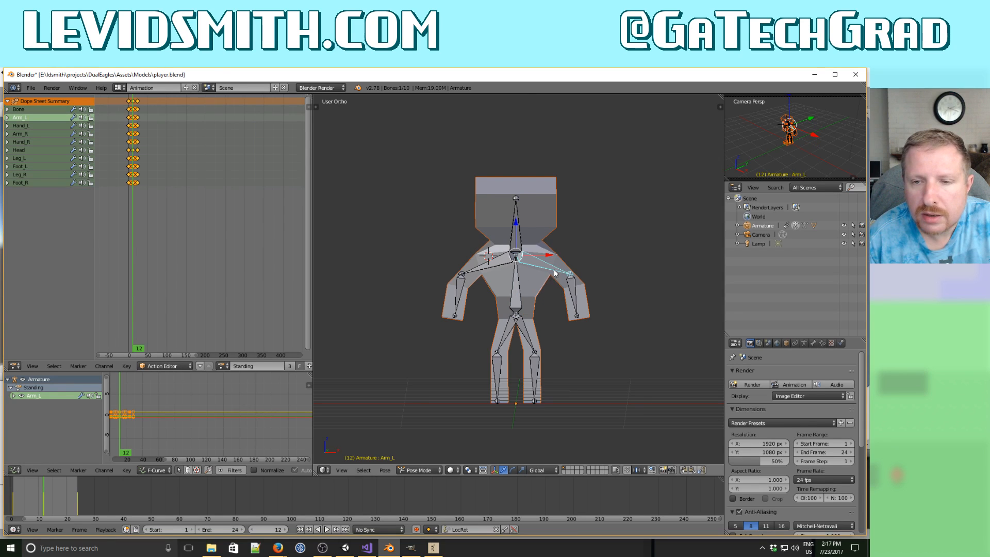
type("r20")
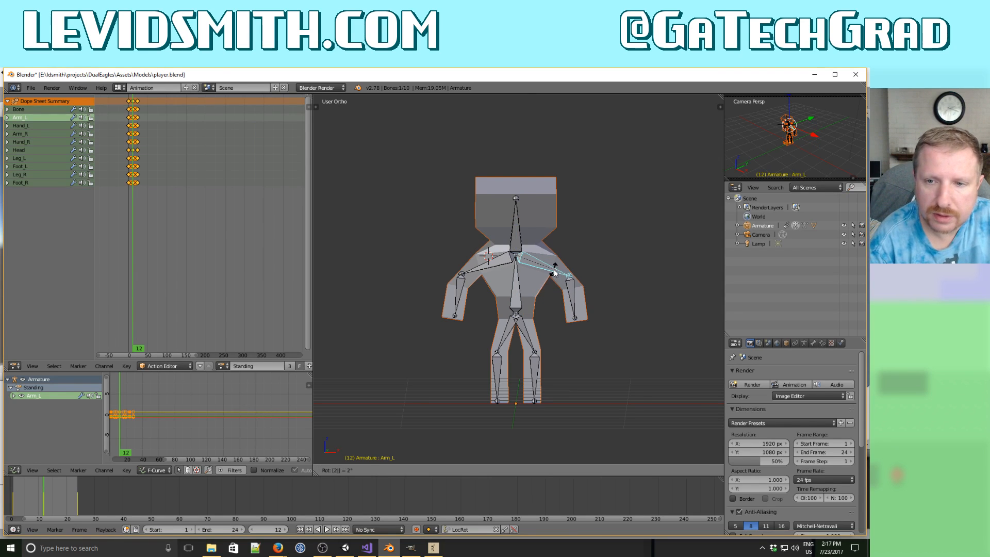
right_click(554, 273)
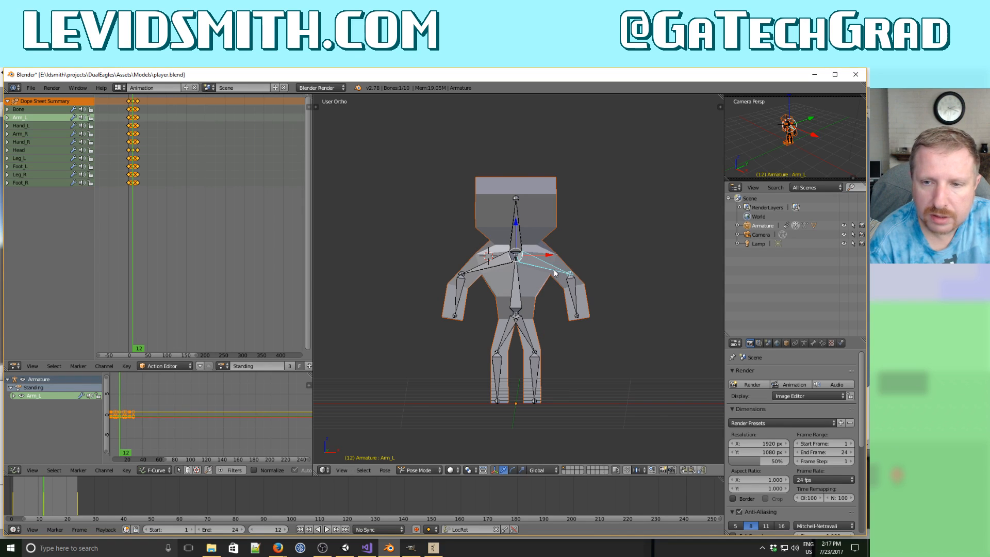
type("r10")
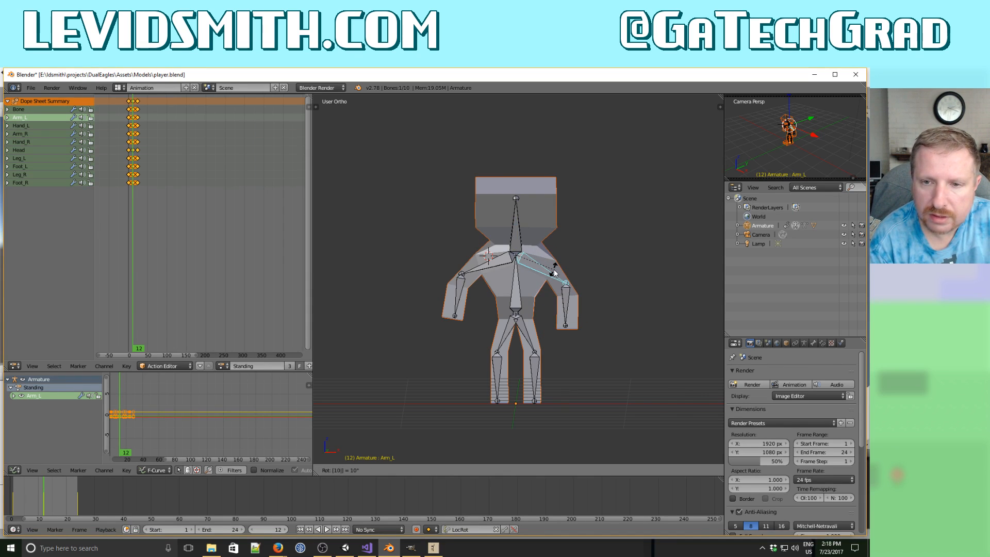
key("Return")
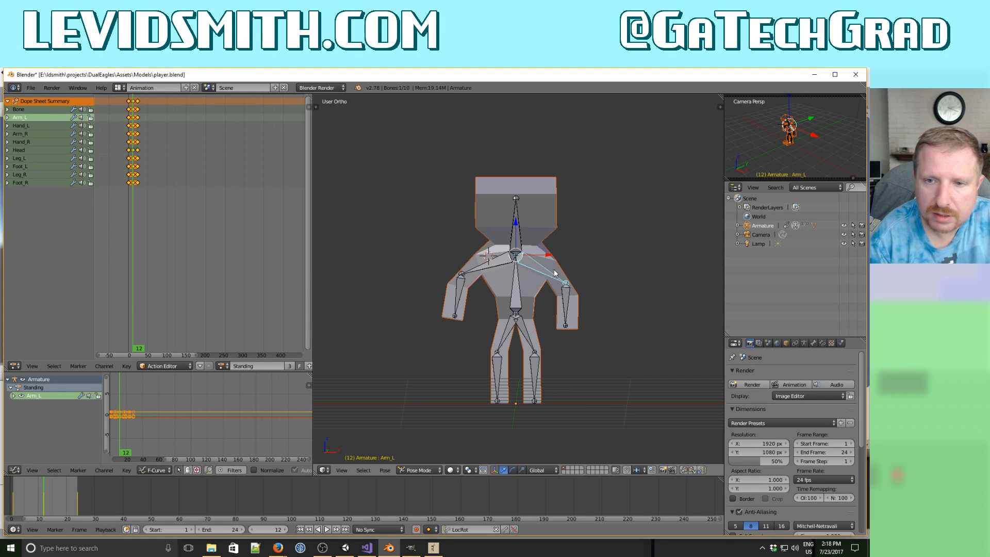
Rotate the Arm_R bone by -10 degrees to match the other arm at frame 12.
right_click(490, 266)
type("r")
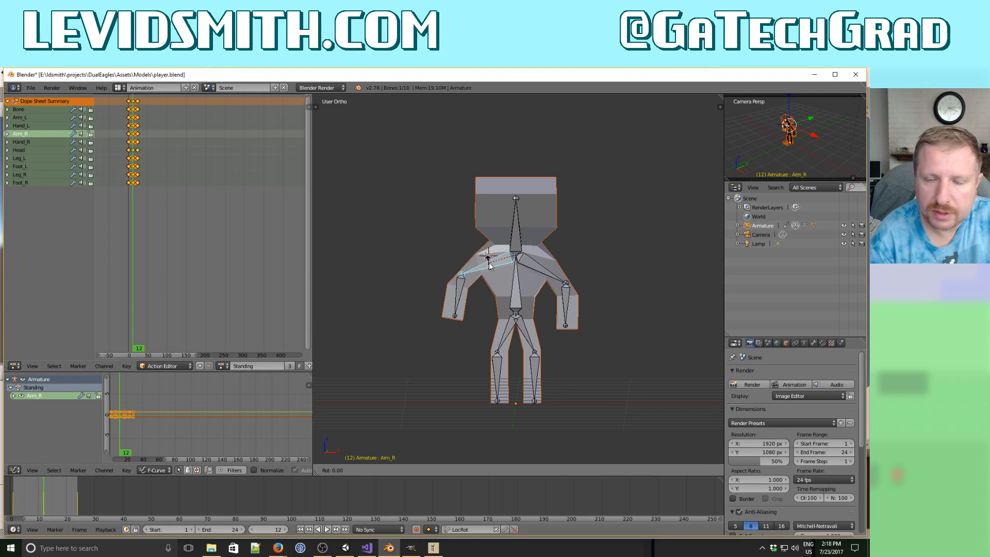
type("-10")
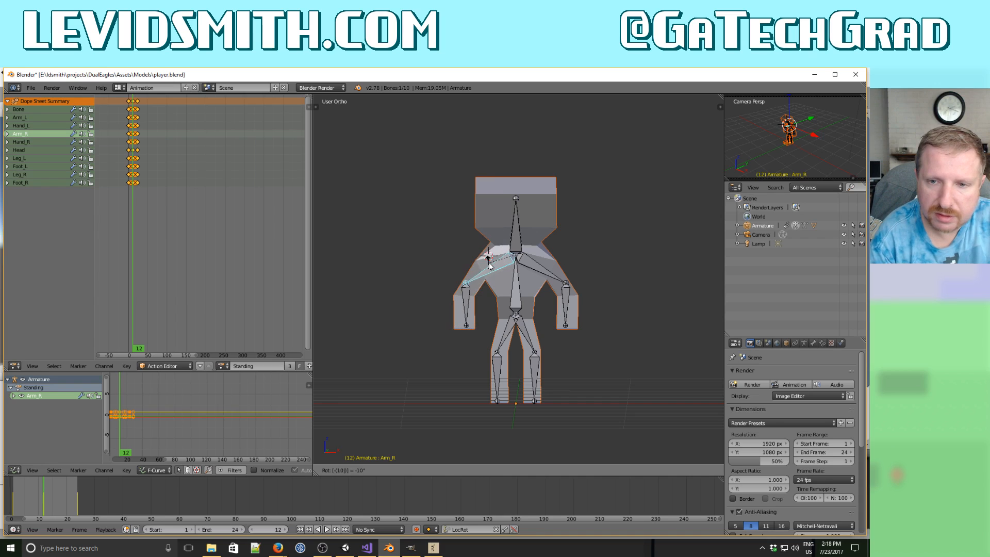
key("Return")
Select all bones, insert a LocRot keyframe for them at frame 12 of the Standing action, and save the file.
key("a")
key("a")
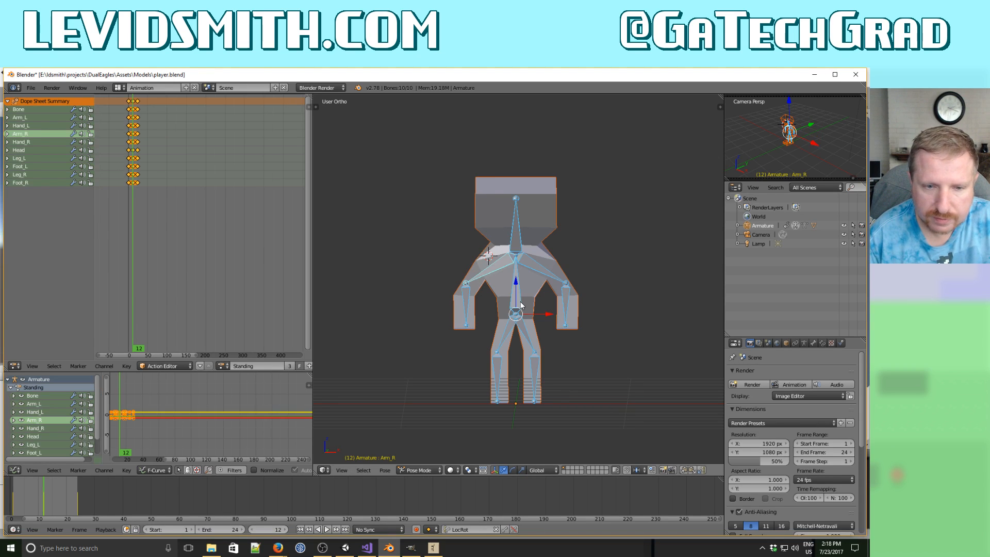
key("i")
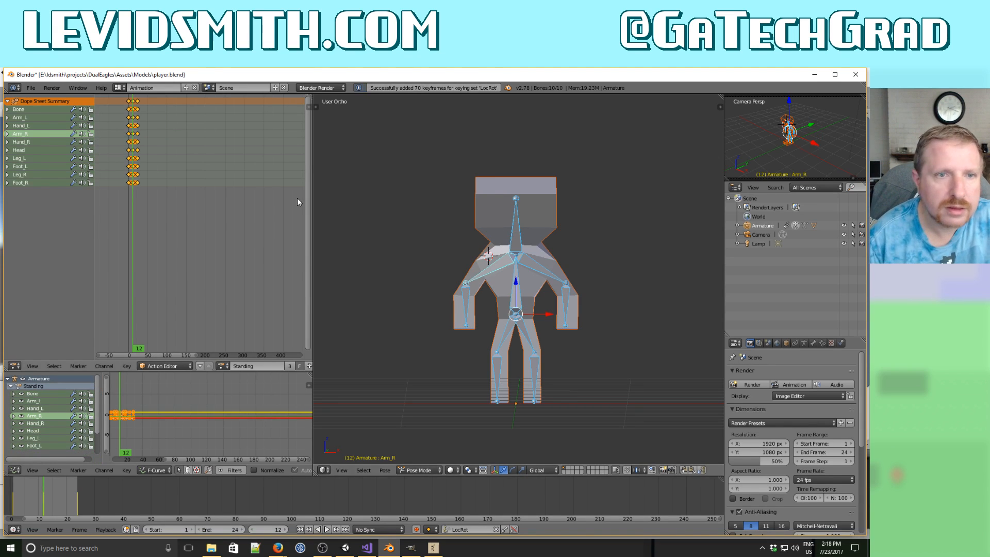
left_click(35, 89)
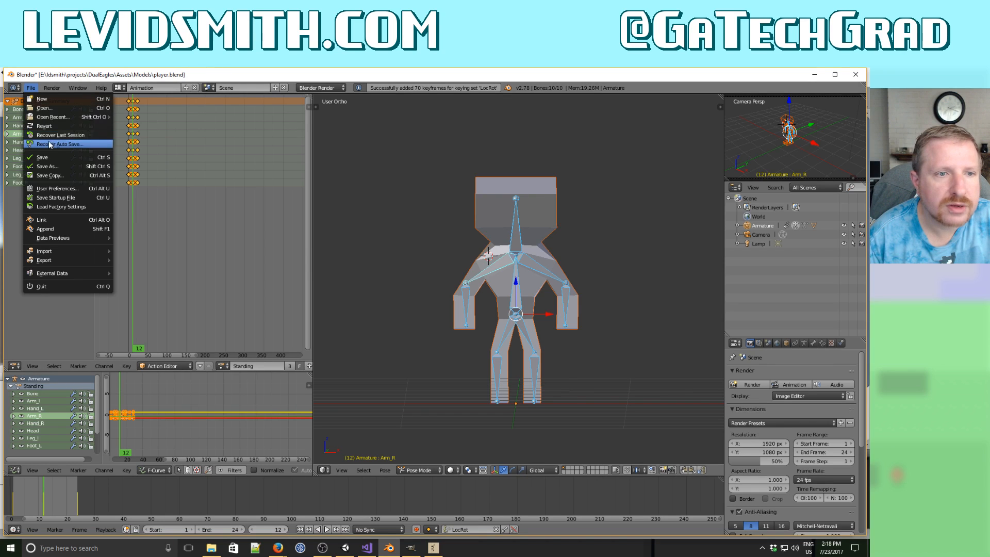
left_click(57, 156)
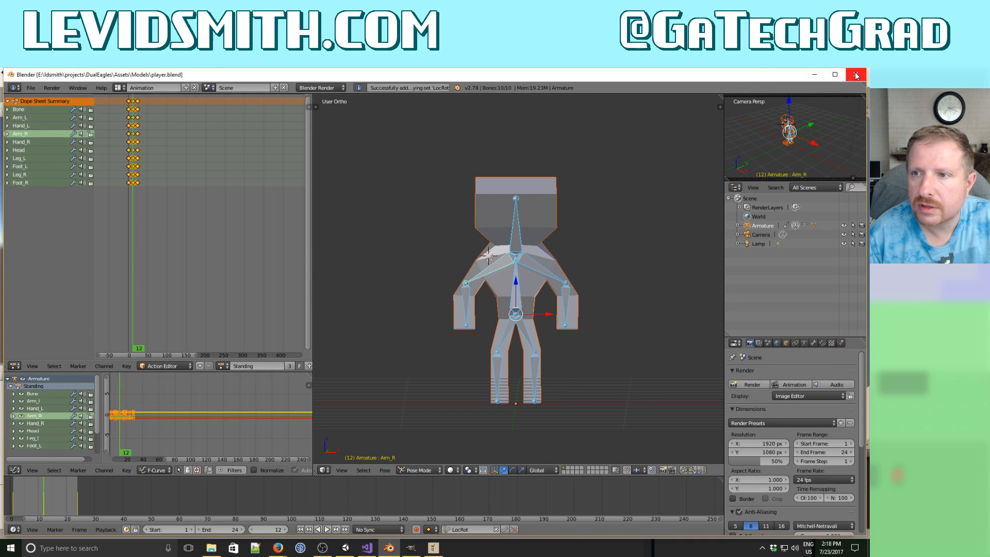
Quit GIMP, discarding the unsaved player_guide changes, and open the Models folder in the Unity project.
left_click(815, 76)
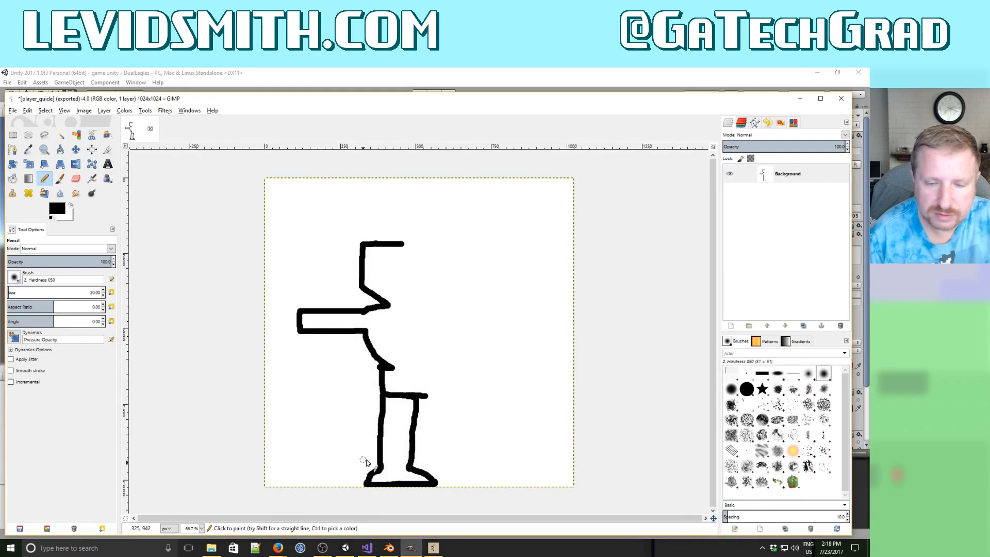
left_click(842, 102)
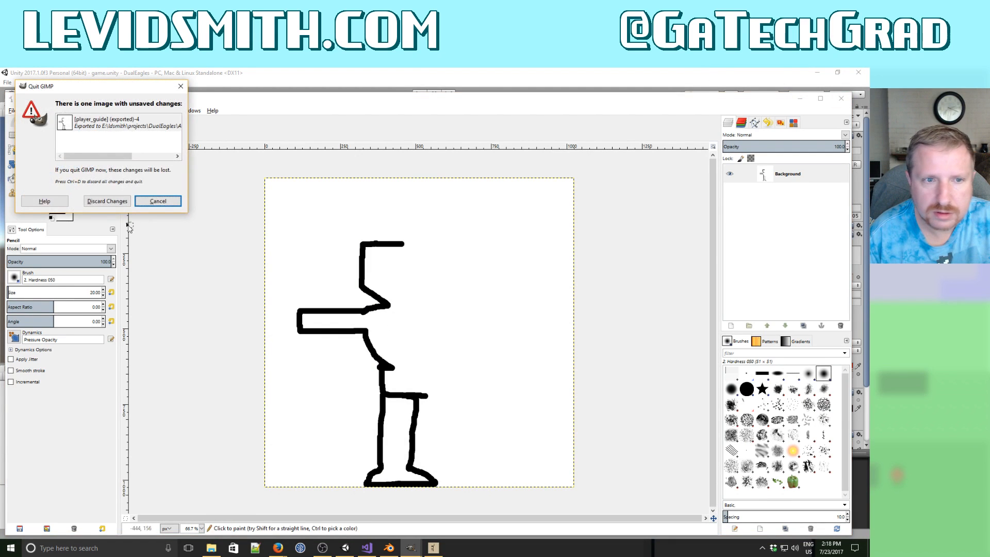
left_click(105, 203)
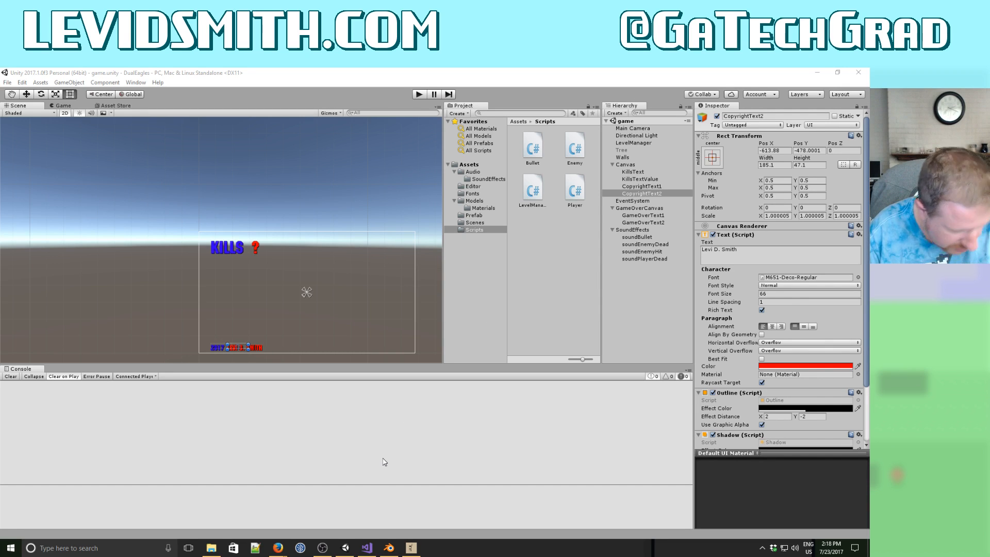
left_click(480, 203)
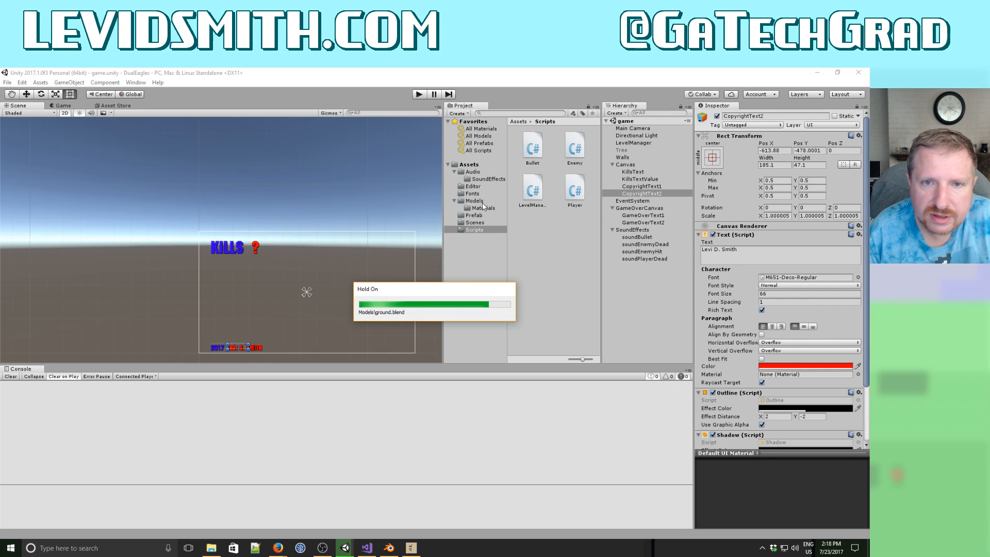
left_click(474, 201)
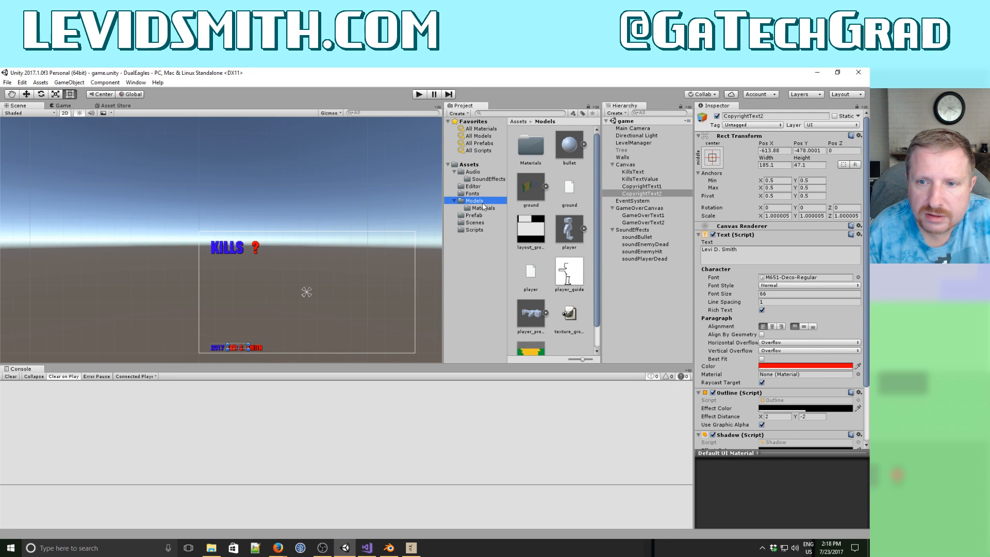
Return to Blender and change the screen layout from Animation to Default, with the armature in Pose Mode.
left_click(389, 547)
key("Tab")
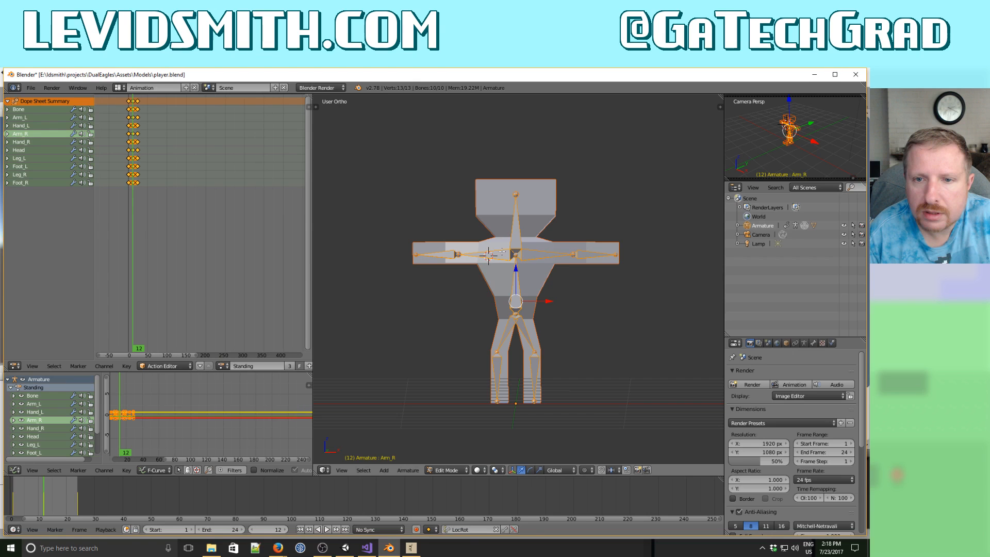
left_click(118, 88)
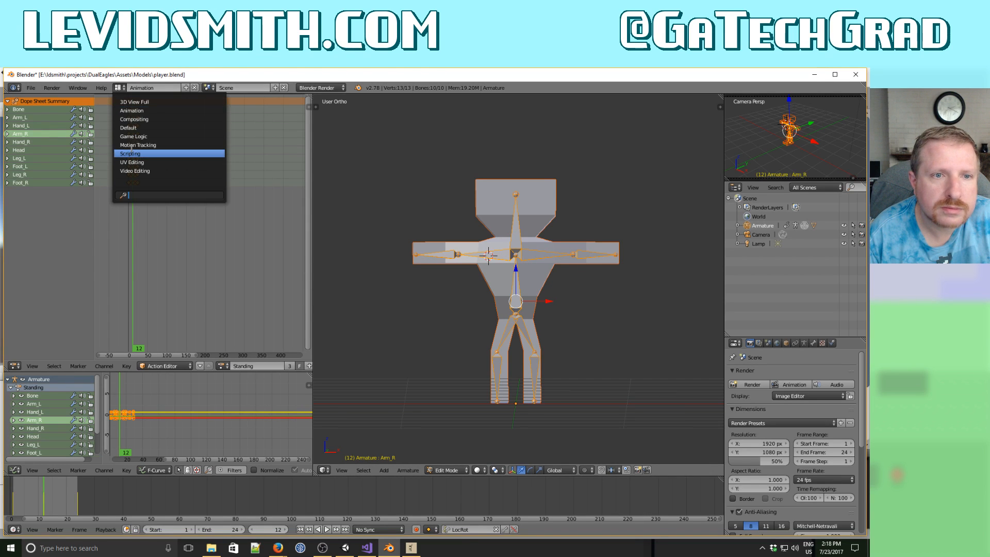
left_click(132, 129)
key("Tab")
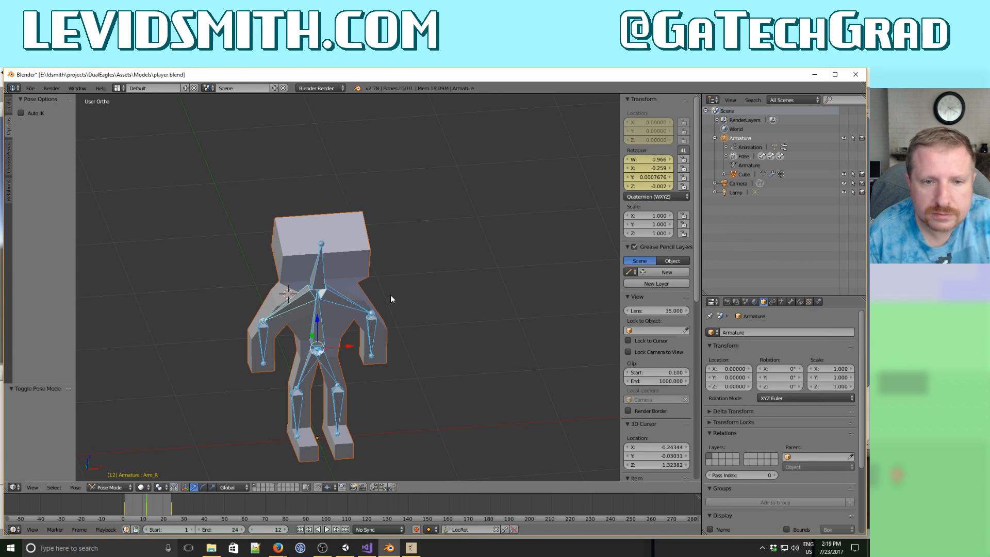
Enter Edit Mode on the character's Cube mesh, select all of its geometry, and shade its faces smooth.
key("Tab")
key("a")
key("a")
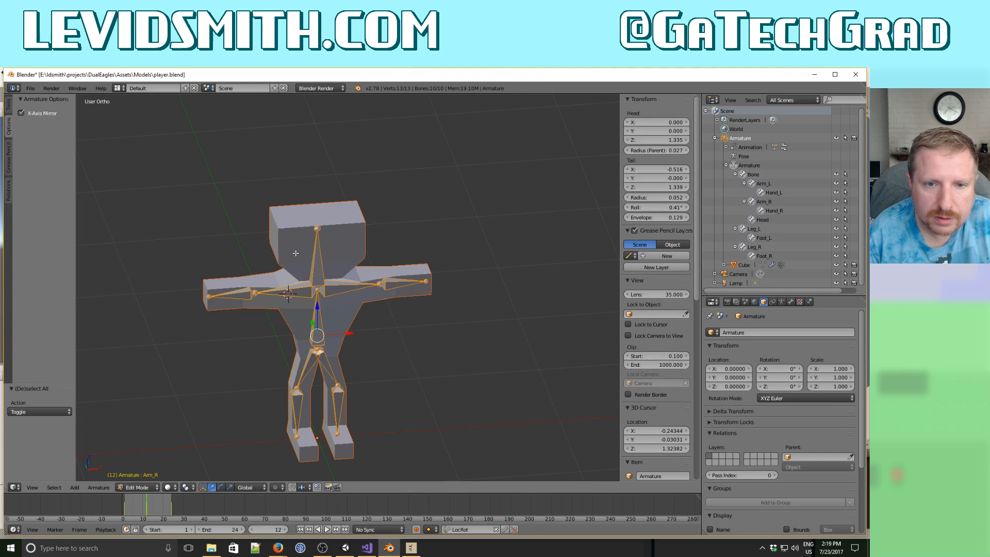
key("Tab")
right_click(296, 253)
key("Tab")
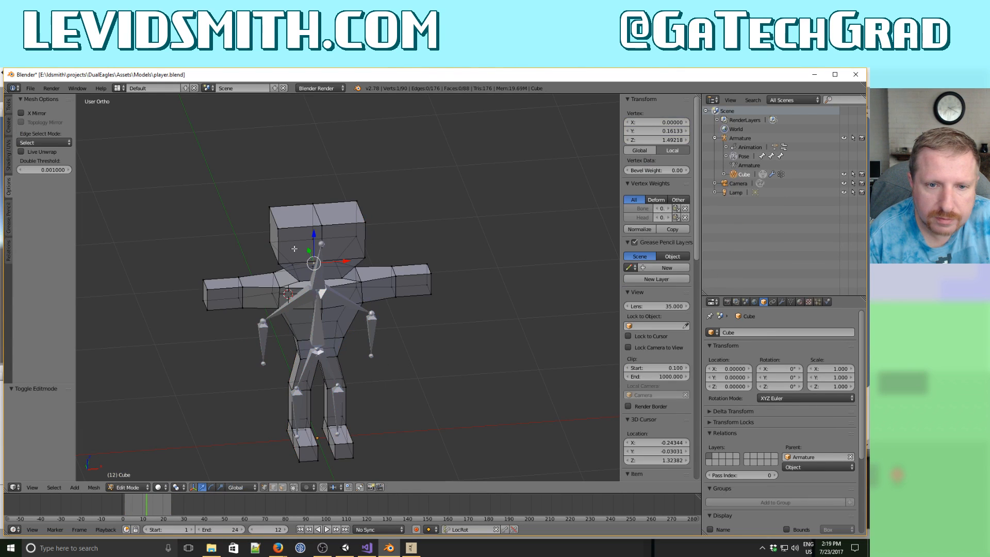
key("a")
key("a")
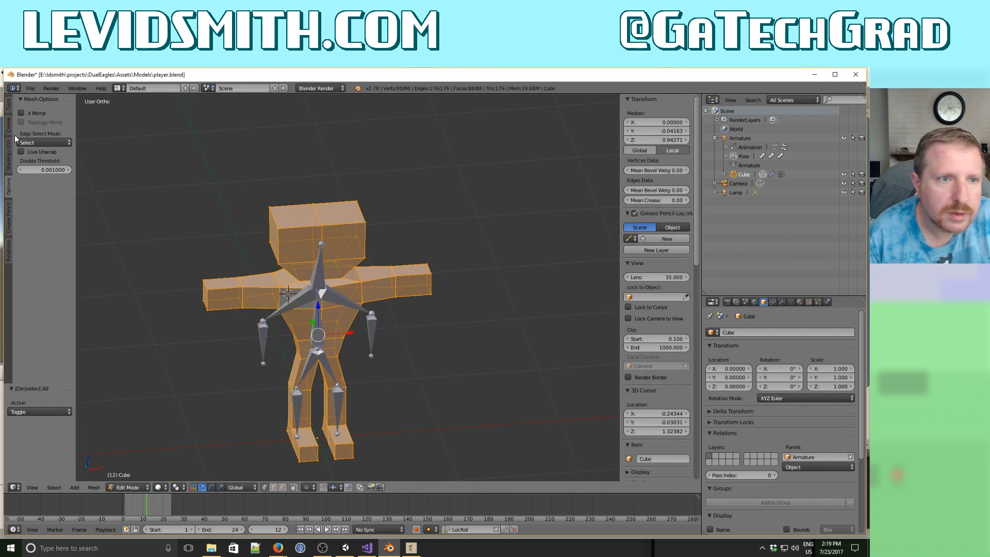
left_click(8, 154)
left_click(27, 123)
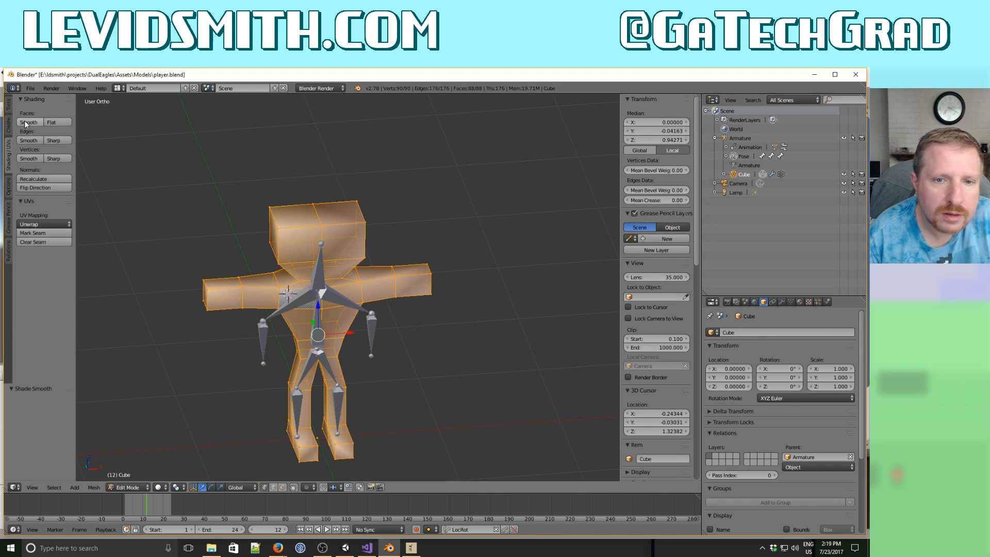
Save the smooth-shaded character to player.blend and close Blender.
left_click(31, 89)
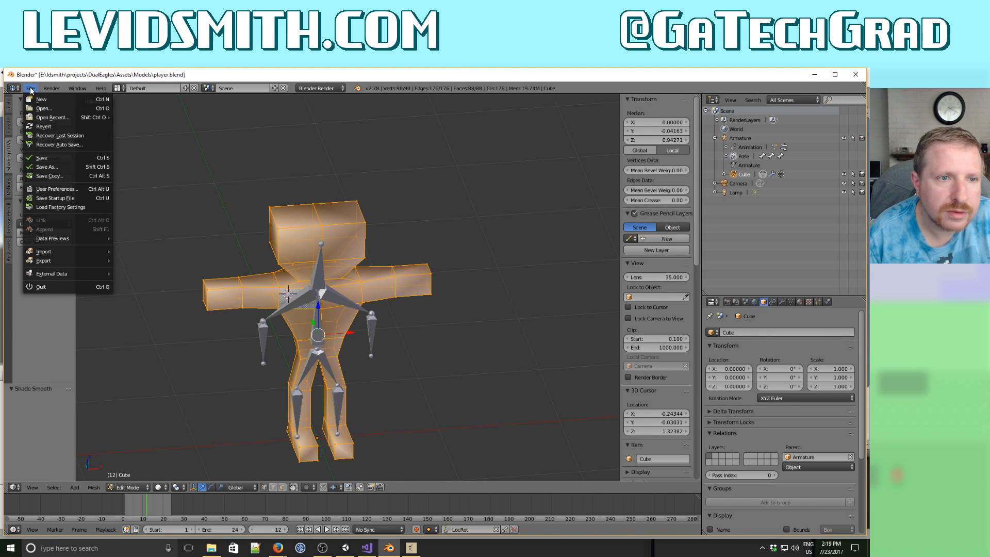
left_click(50, 158)
middle_click_drag(119, 164, 281, 183)
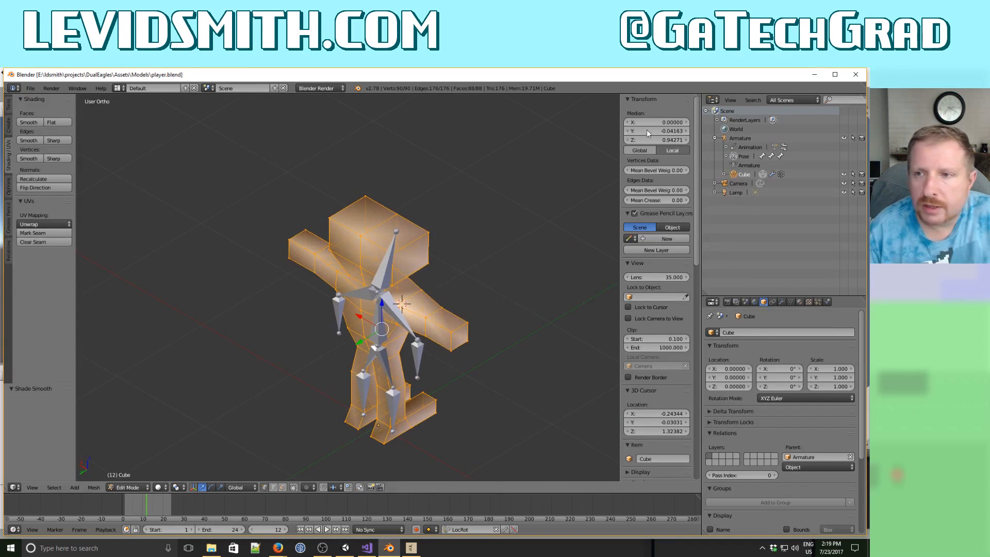
left_click(852, 76)
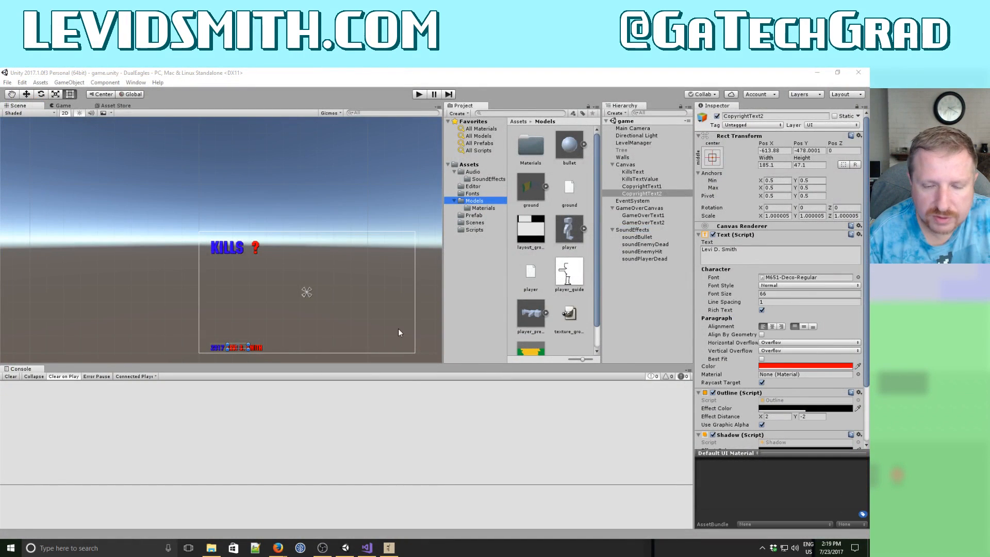
Open an asset from the Models folder in Unity, close Blender again, and look through the folder's other assets.
double_click(570, 275)
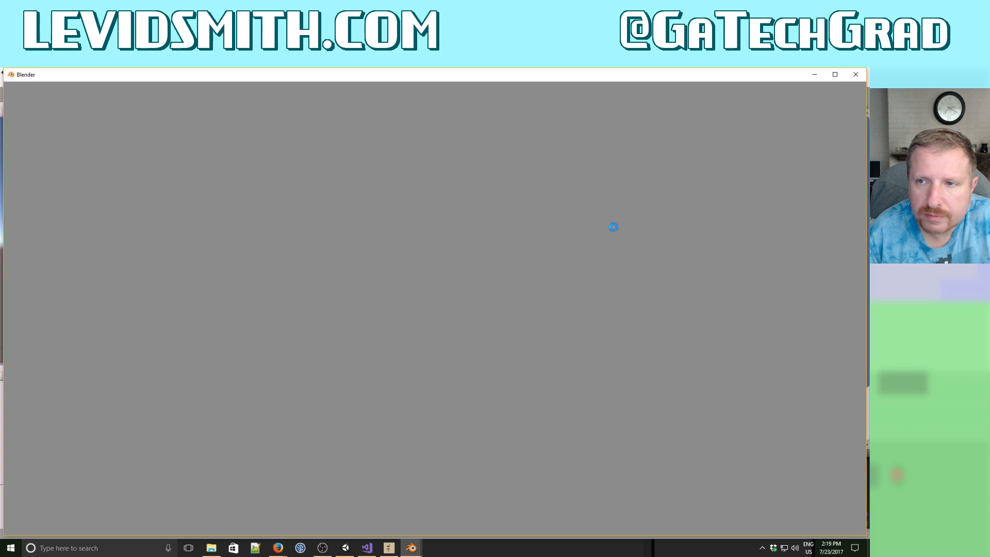
left_click(850, 76)
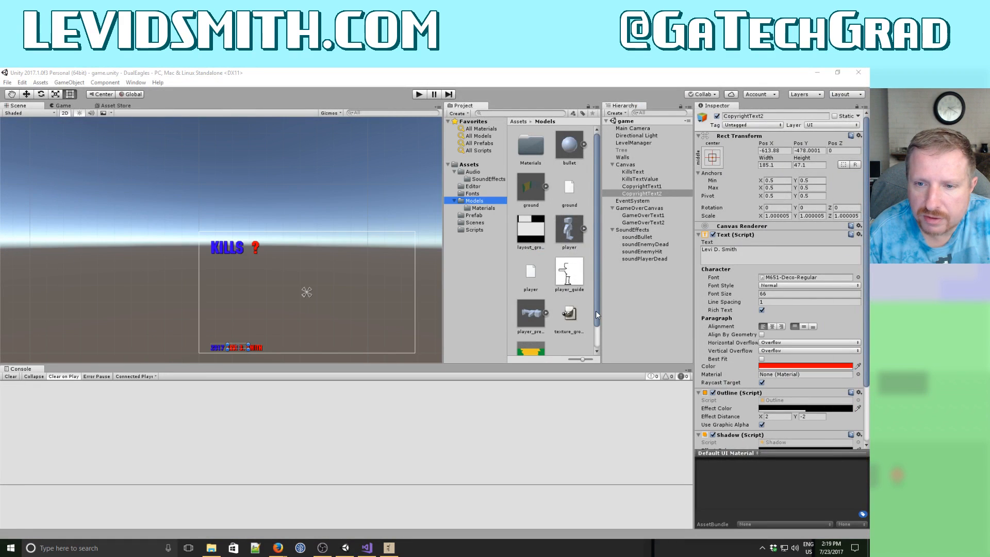
left_click(574, 278)
scroll(578, 289, "down", 2)
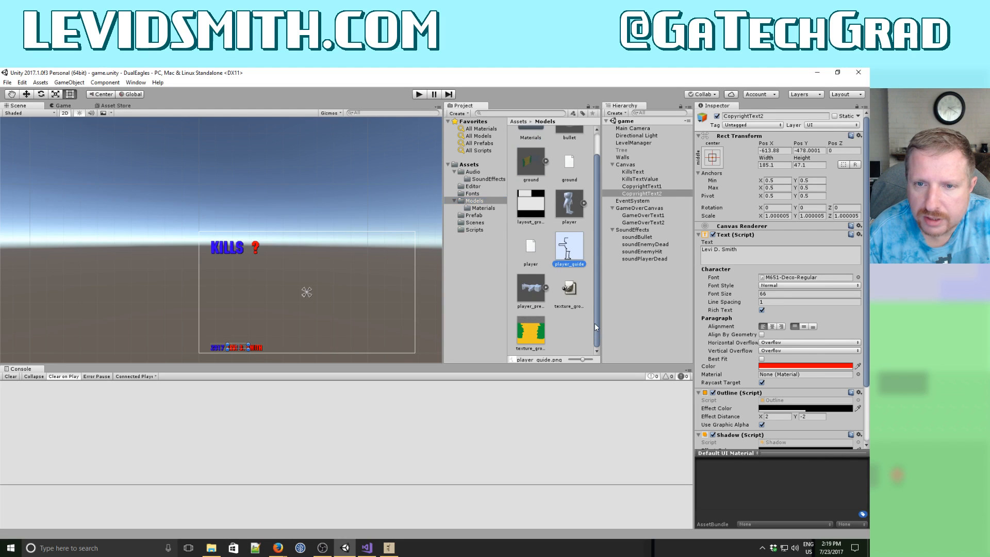
Inspect the Enemy and Player prefabs in the Prefab folder.
left_click(473, 216)
left_click(571, 150)
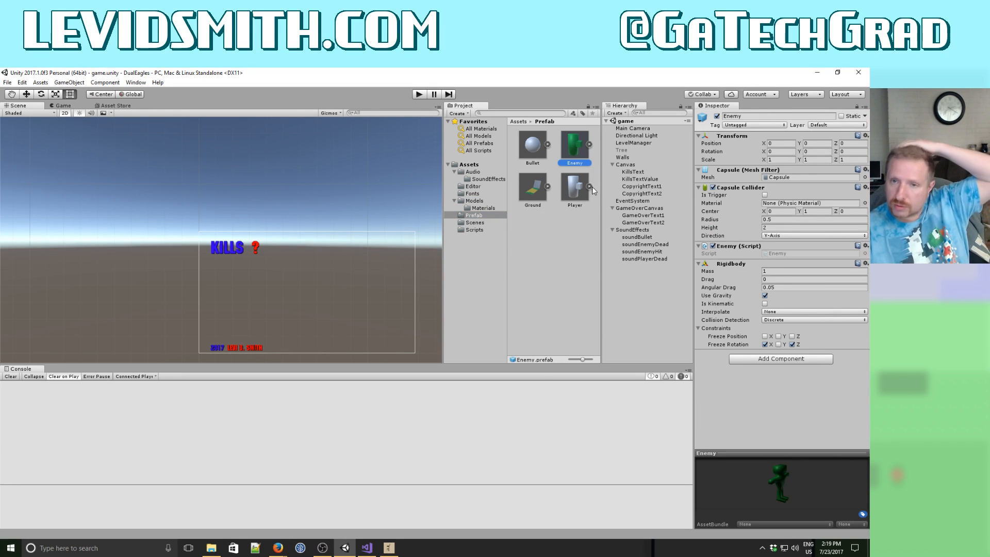
left_click(575, 188)
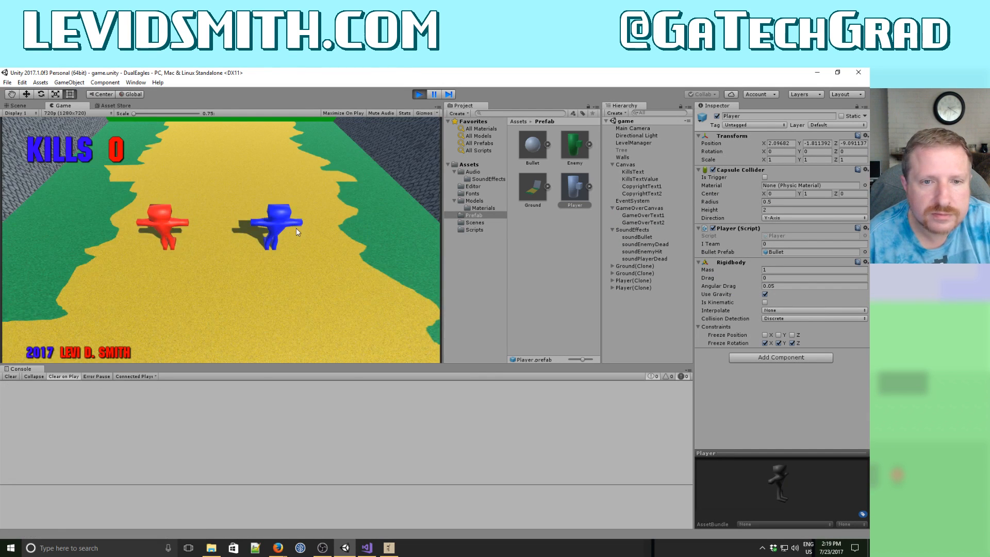
Play-test the game with the smoothed character, moving the red player around and shooting at the green enemies, and restart the play test.
key("Down")
key("Right")
key("Up")
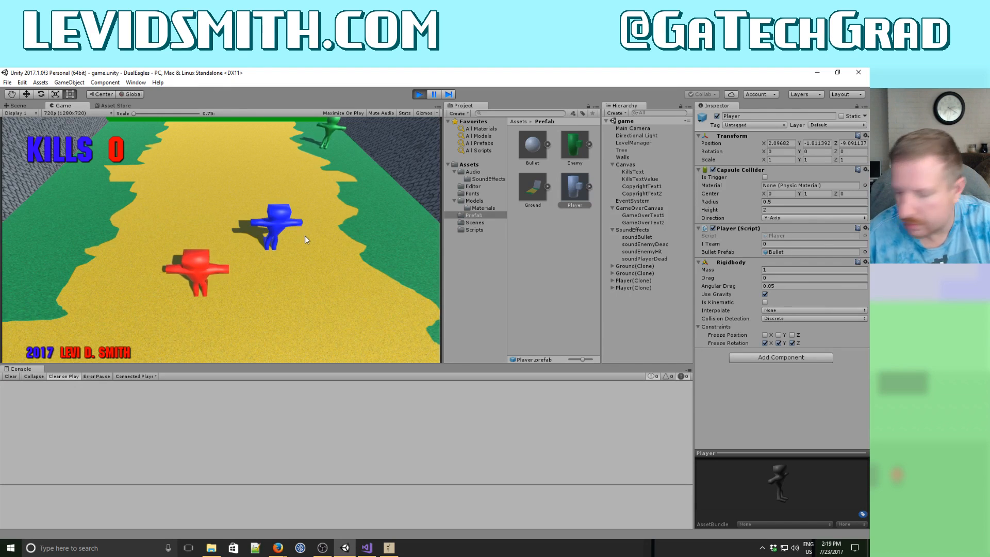
key("Right")
key("Right")
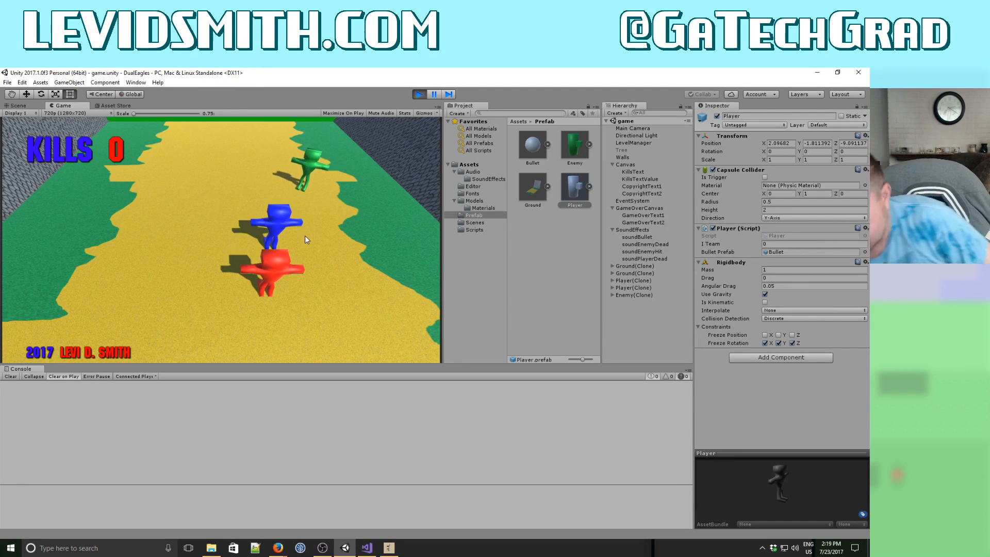
key("Down")
key("Right")
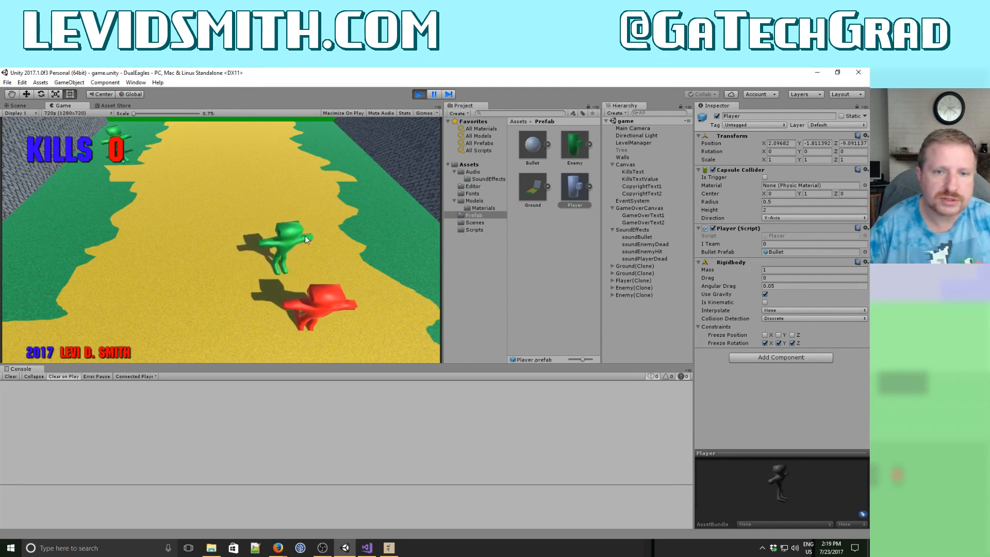
key("Left")
key("Left")
key("Up")
key("space")
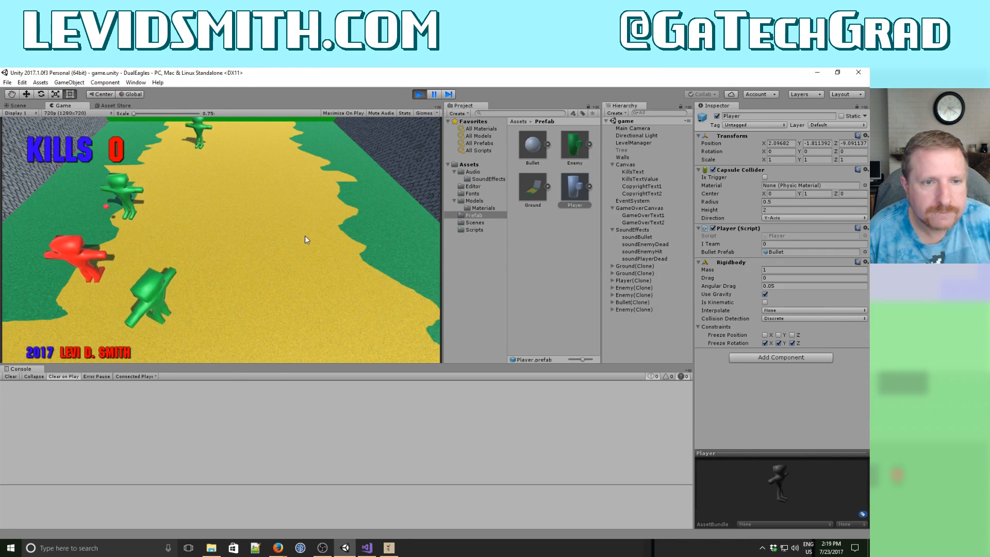
key("Right")
key("Up")
key("Right")
key("space")
key("Down")
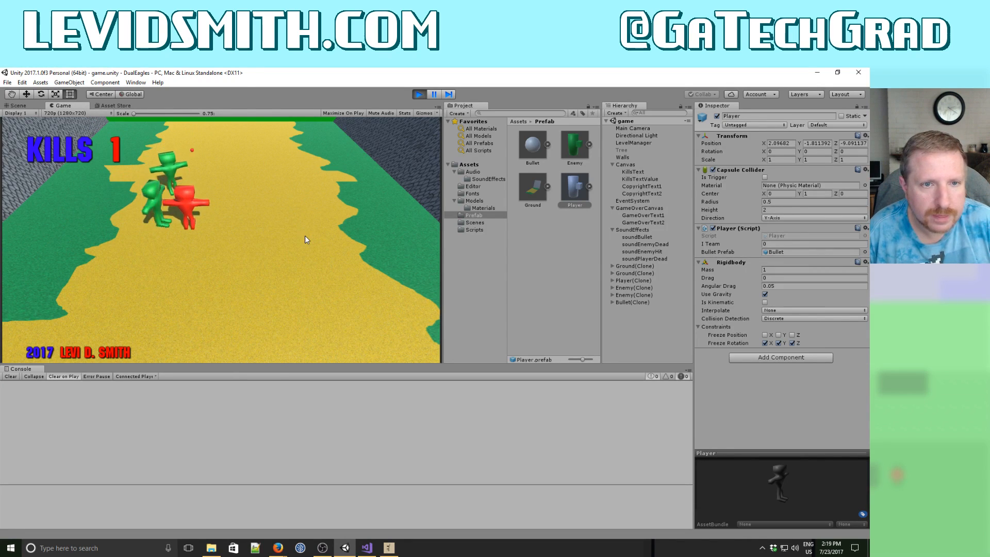
key("space")
key("Down")
key("Left")
key("space")
key("Right")
key("space")
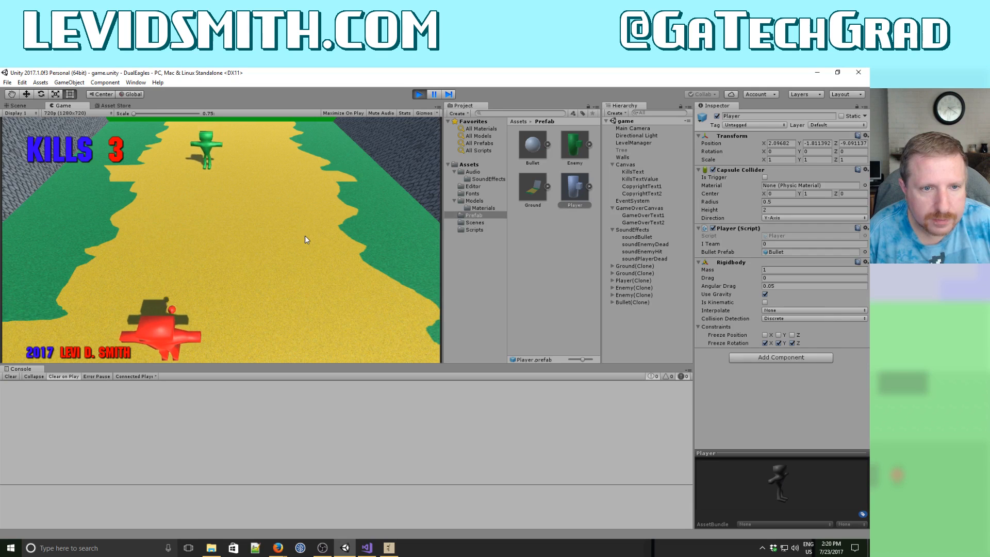
key("Up")
key("space")
key("Up")
key("Right")
key("Down")
key("space")
key("Left")
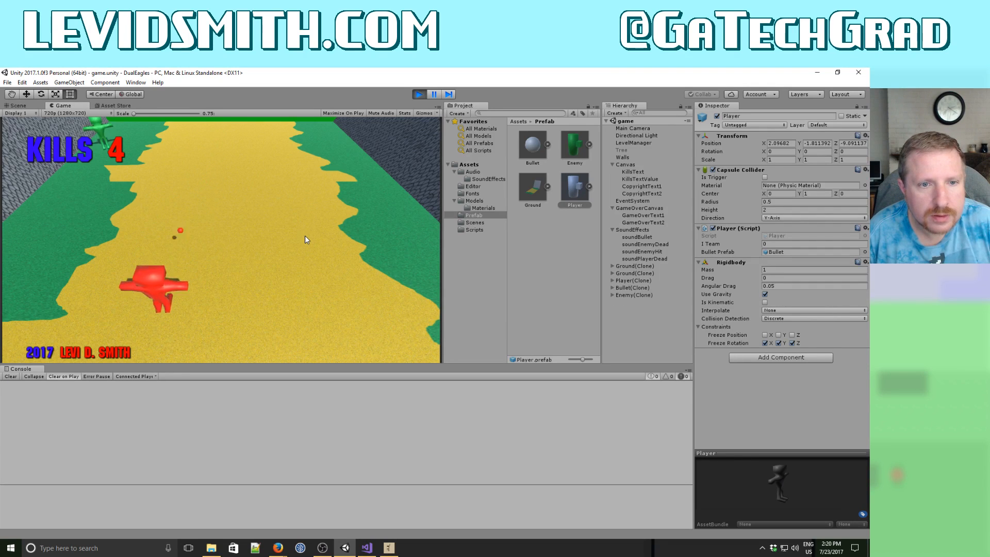
key("Left")
key("Up")
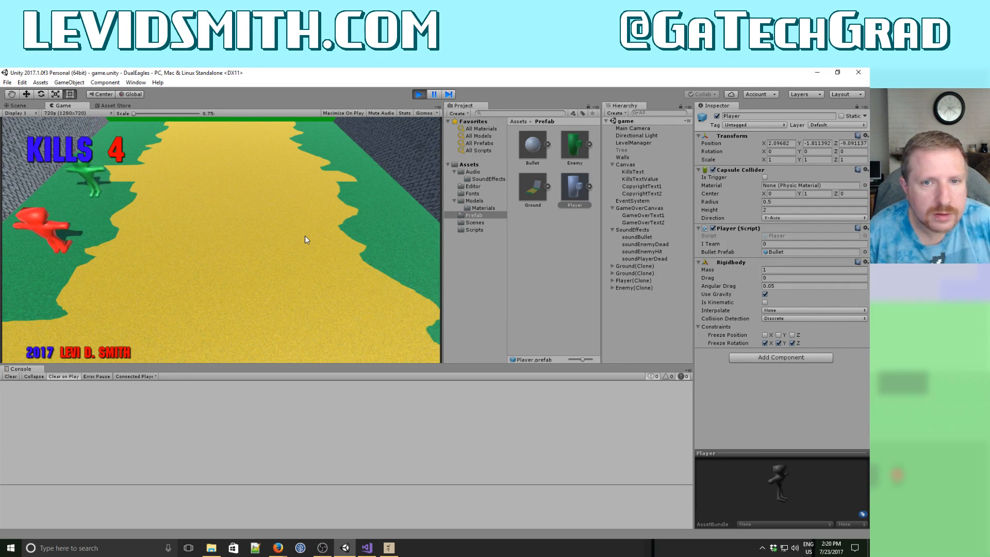
left_click(419, 96)
left_click(417, 95)
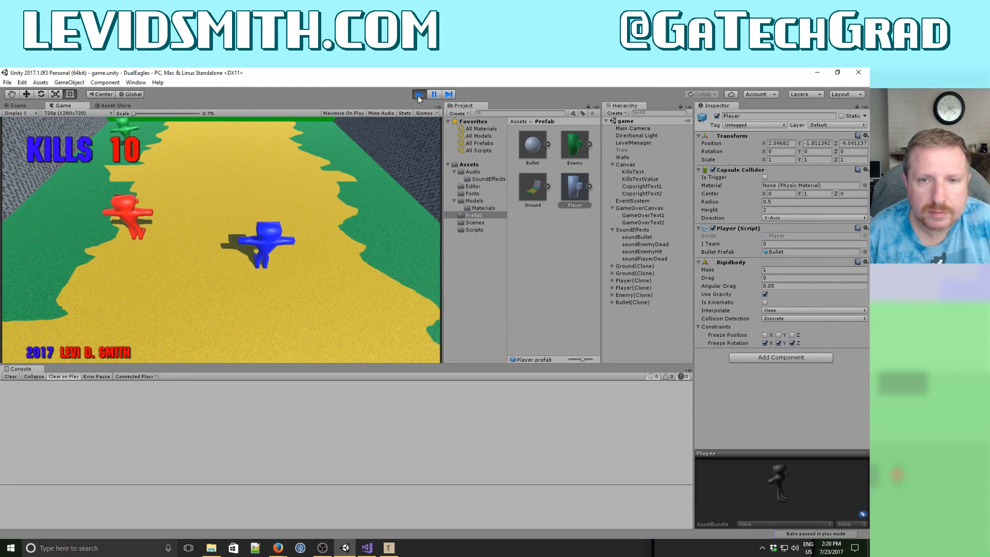
Stop the running game and set the rig animation type of the player model in the Models folder to Legacy.
left_click(419, 95)
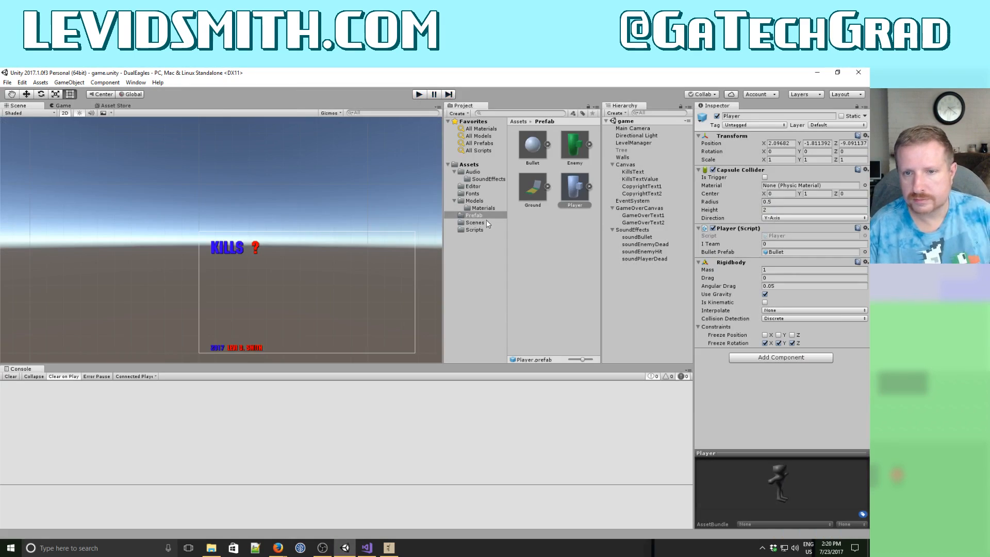
left_click(475, 201)
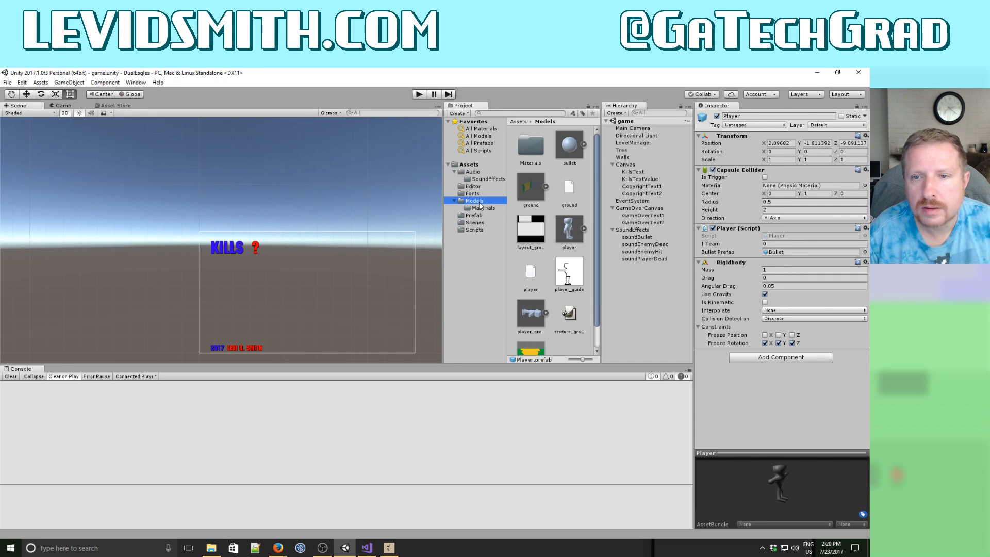
left_click(568, 232)
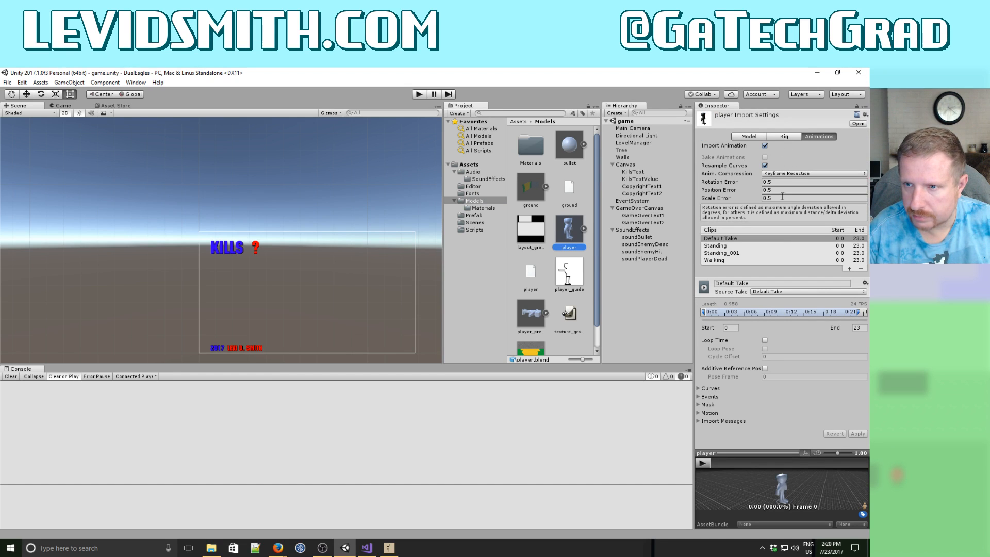
left_click(784, 137)
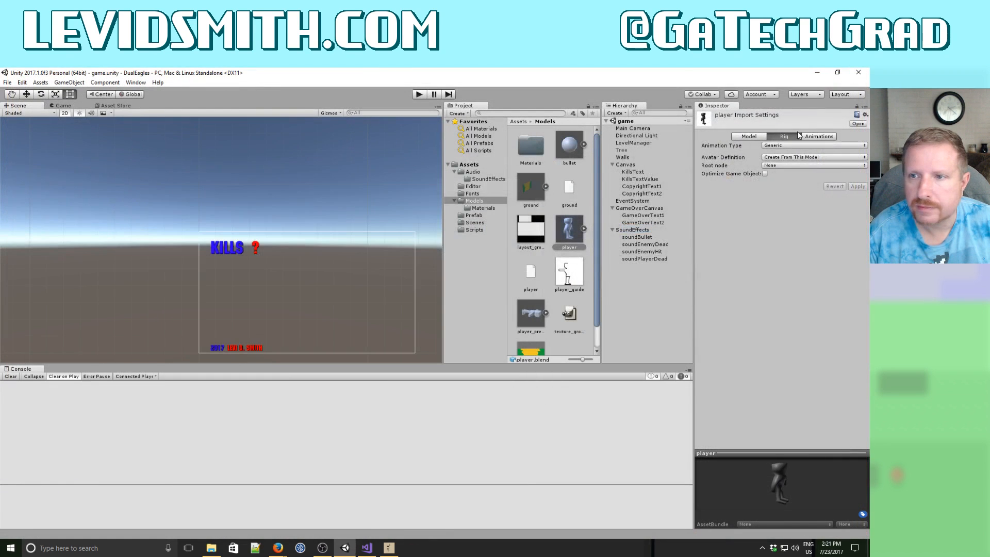
left_click(780, 149)
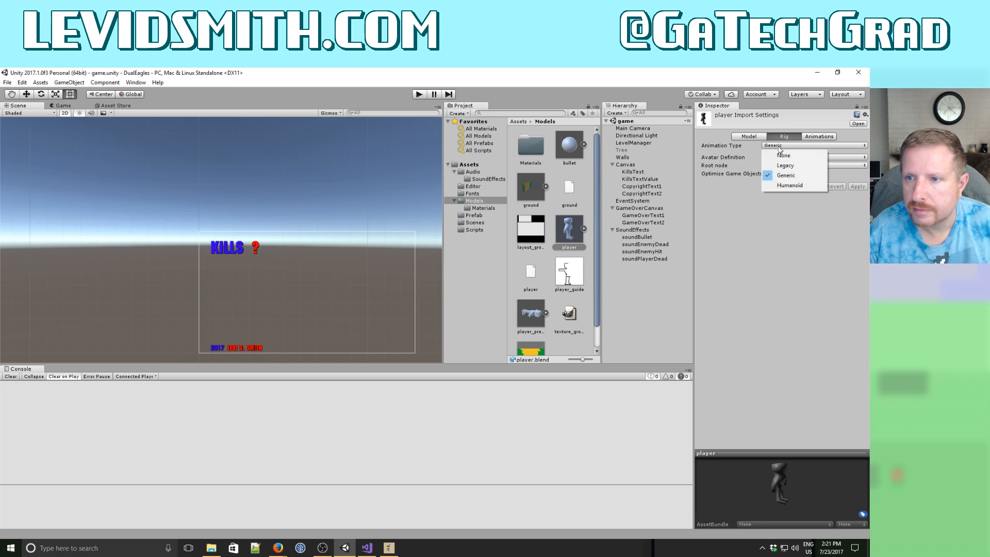
left_click(786, 166)
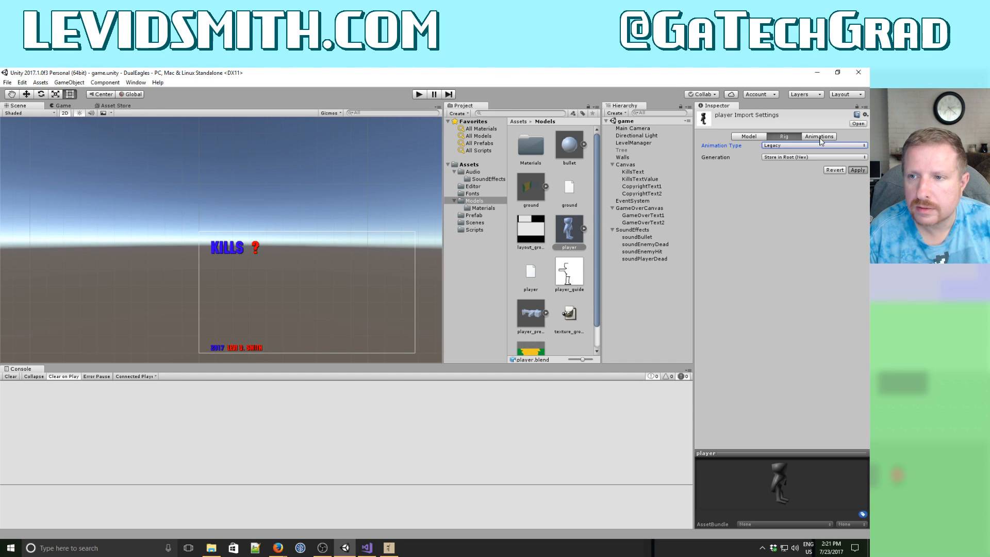
Apply the rig change and preview the player model's Default Take, Standing and Walking animation clips.
left_click(820, 138)
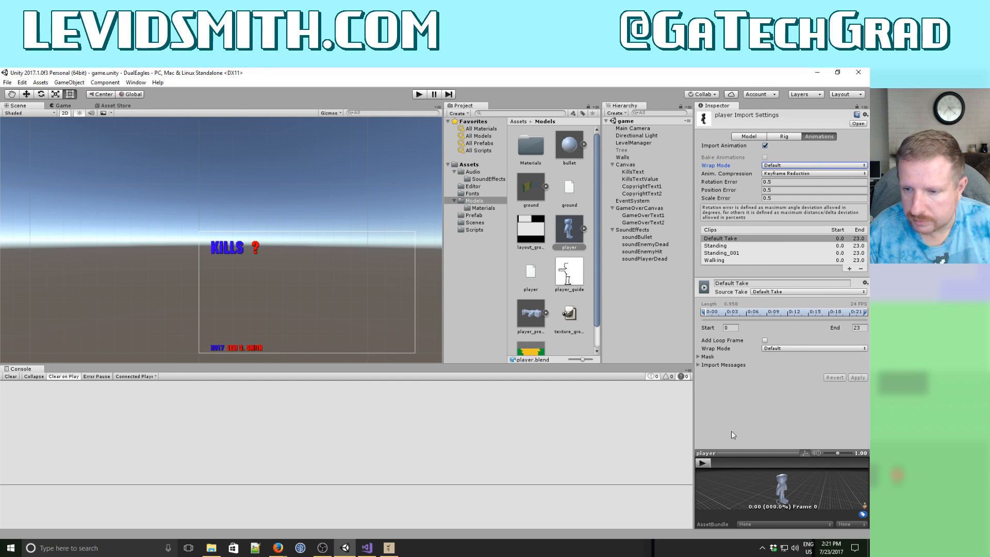
left_click(701, 463)
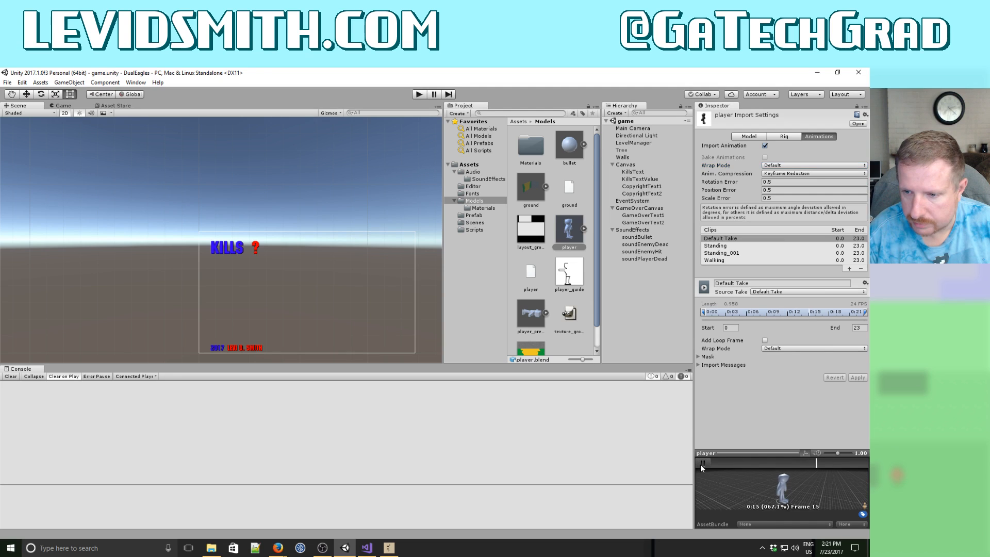
left_click(734, 245)
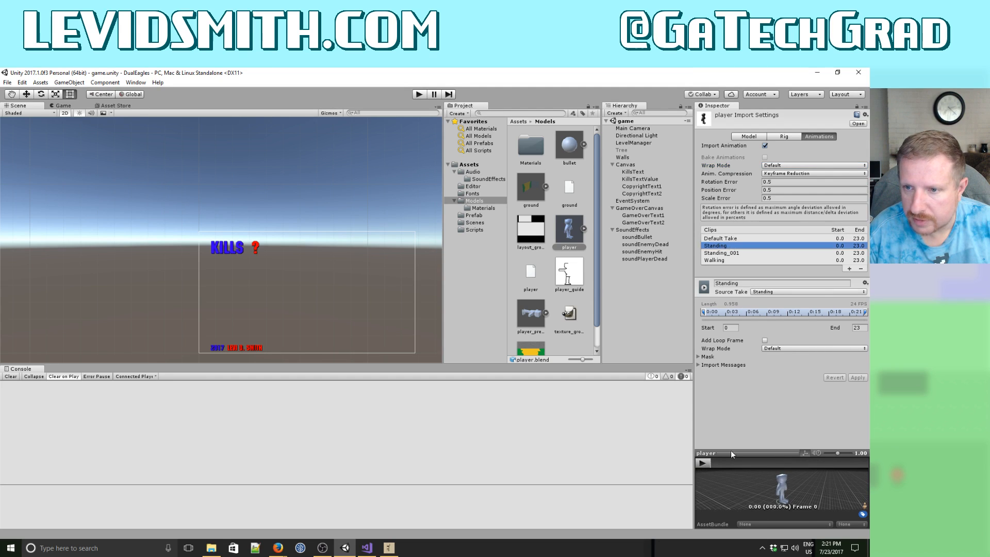
left_click(707, 465)
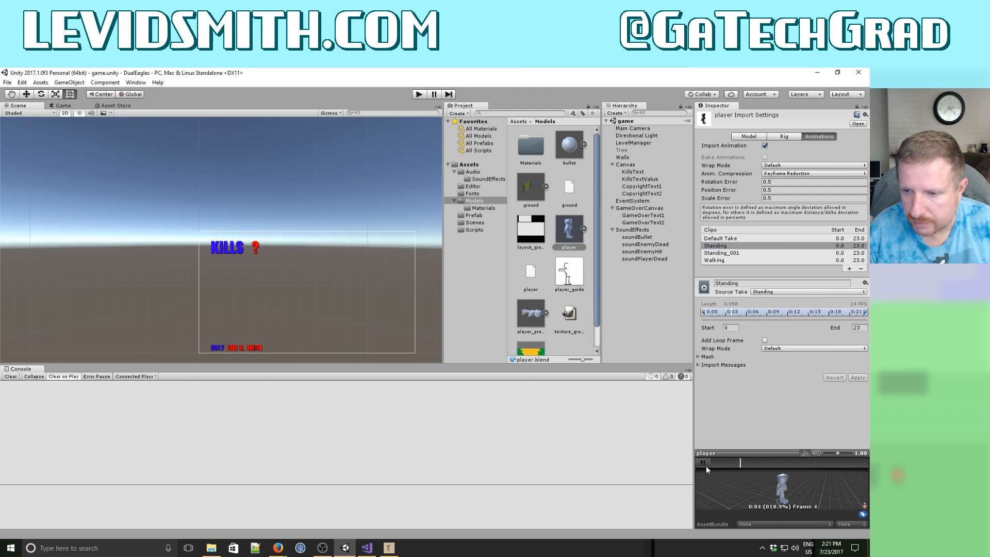
left_click(715, 261)
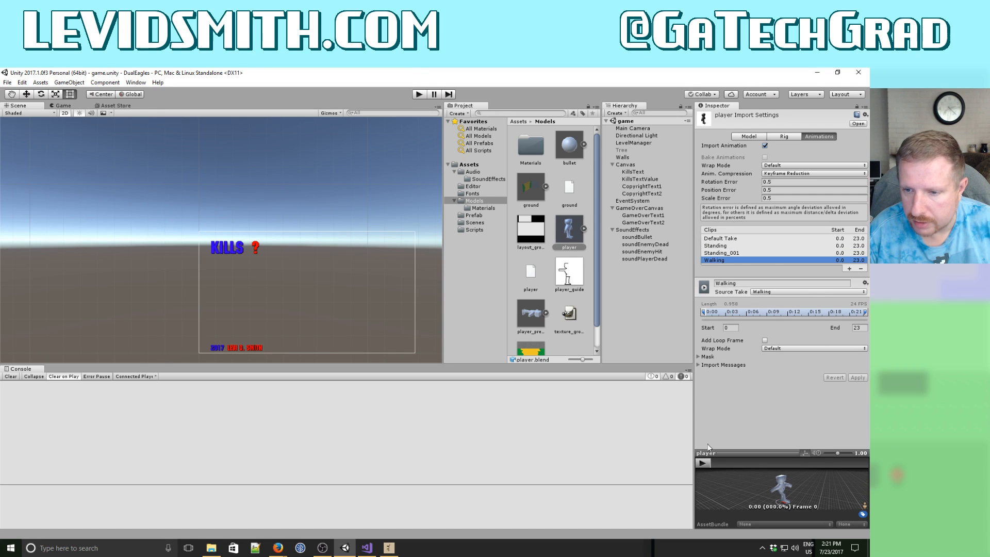
left_click(702, 463)
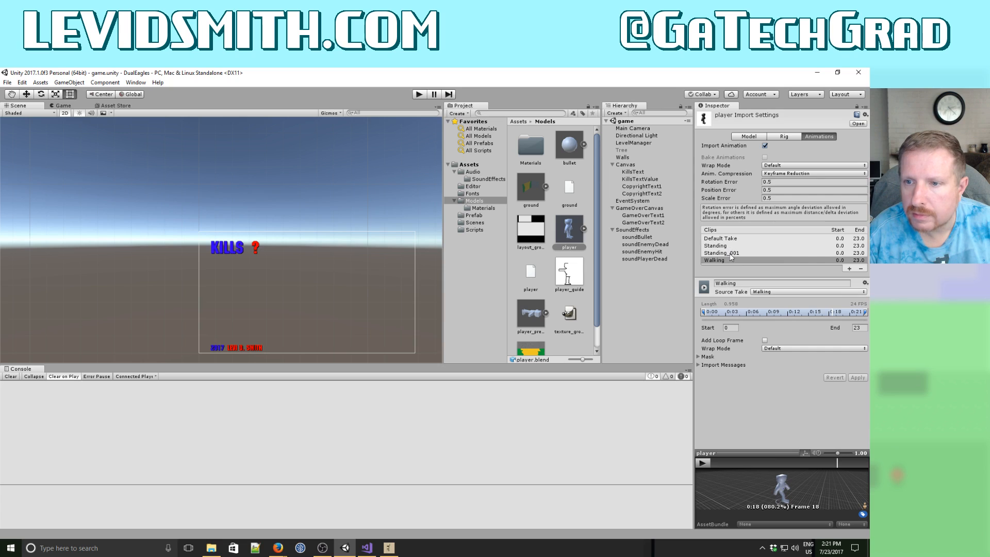
Remove the Standing_001 and Default Take clips from the player model's animation clip list.
left_click(805, 253)
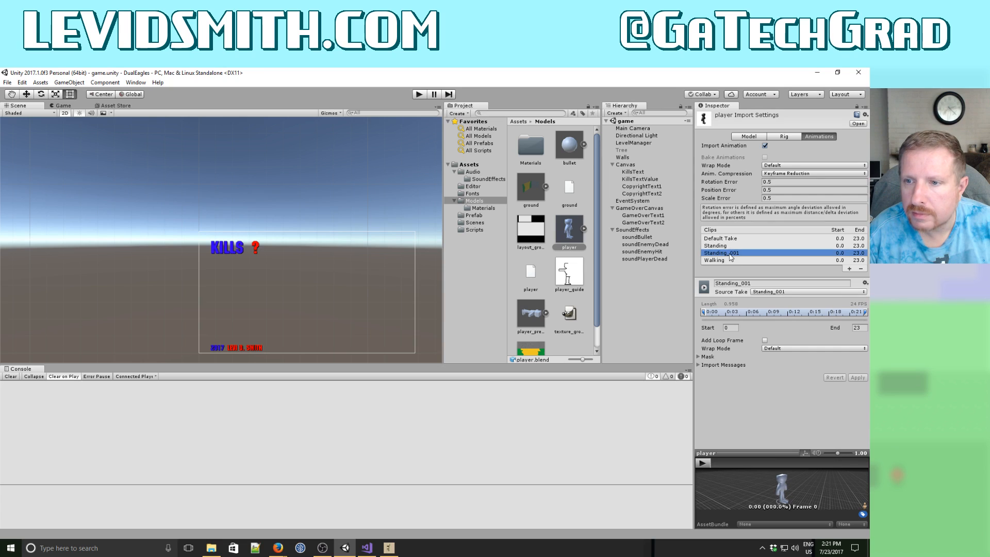
left_click(861, 269)
left_click(738, 240)
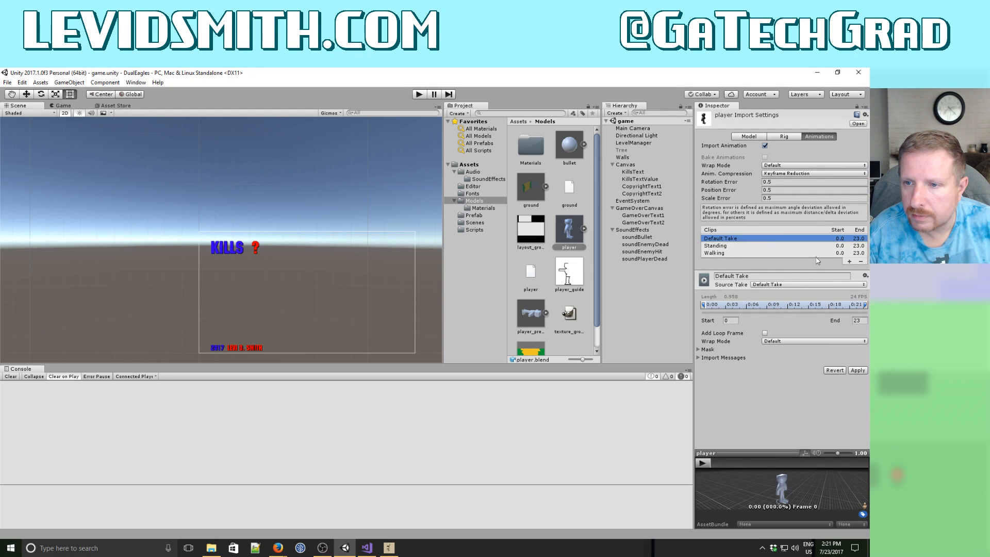
left_click(861, 262)
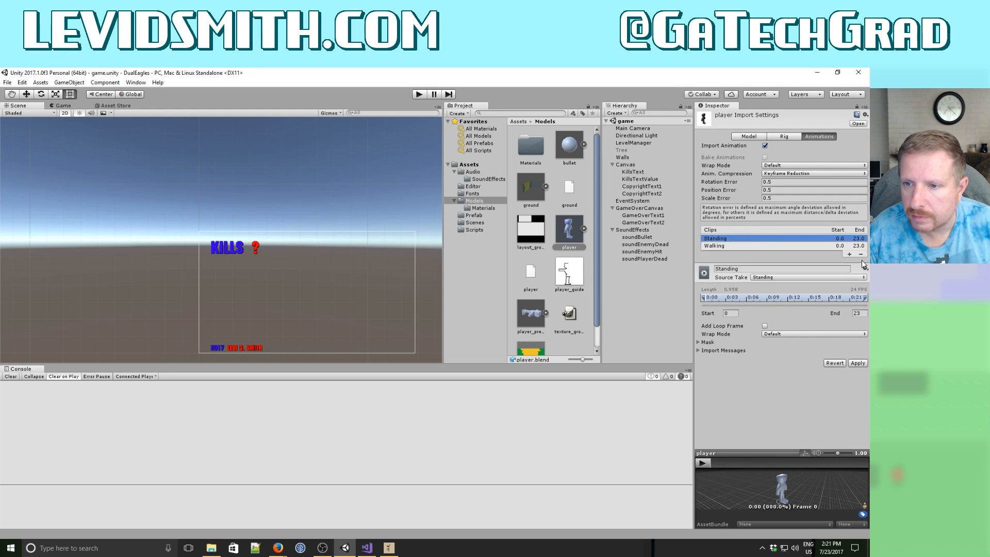
Set the wrap mode of the Standing and Walking clips to Loop and apply the import settings.
left_click(777, 335)
left_click(780, 364)
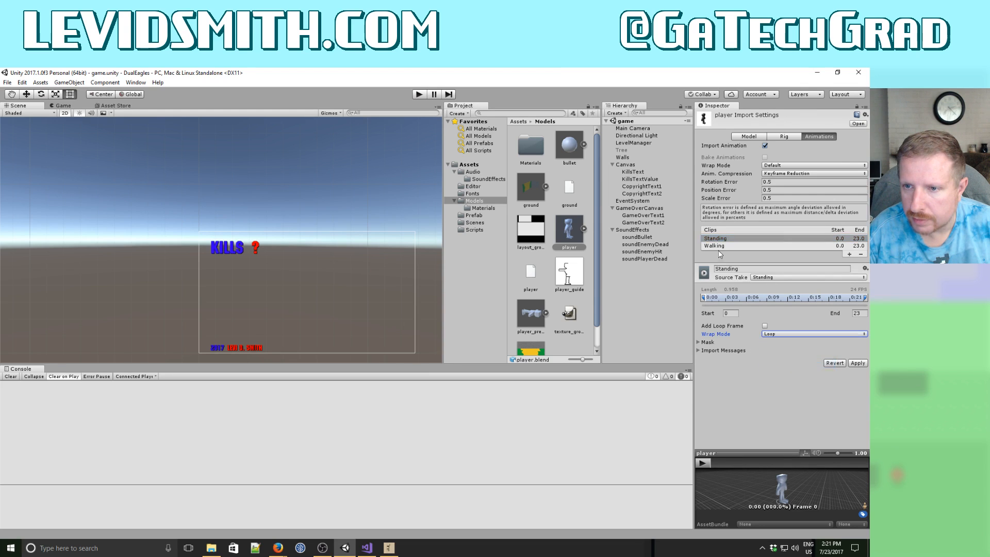
left_click(722, 246)
left_click(777, 334)
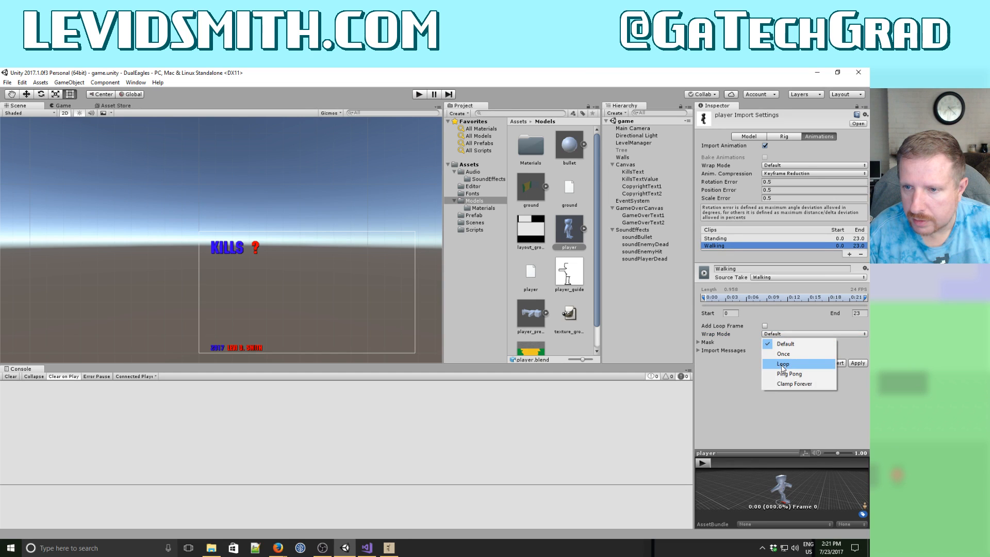
left_click(787, 366)
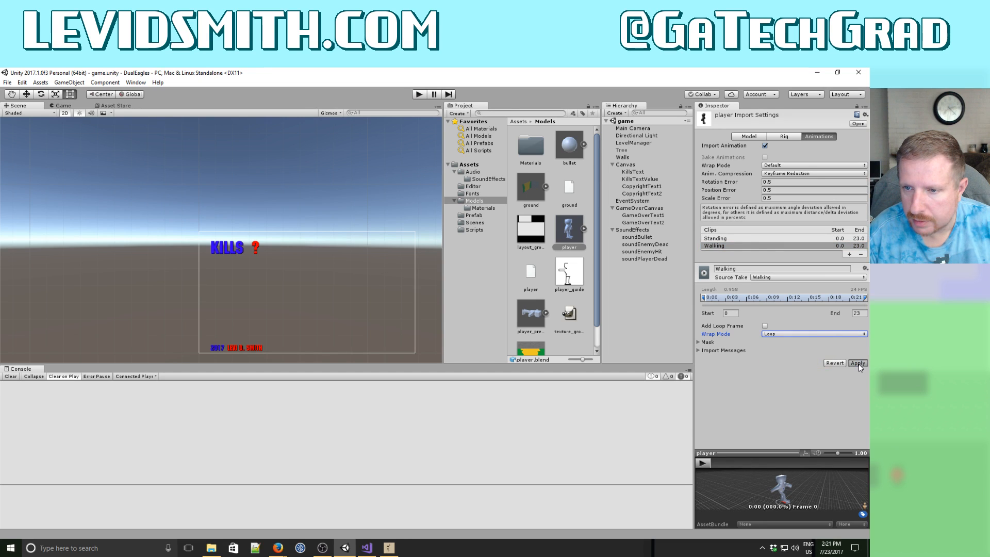
left_click(723, 239)
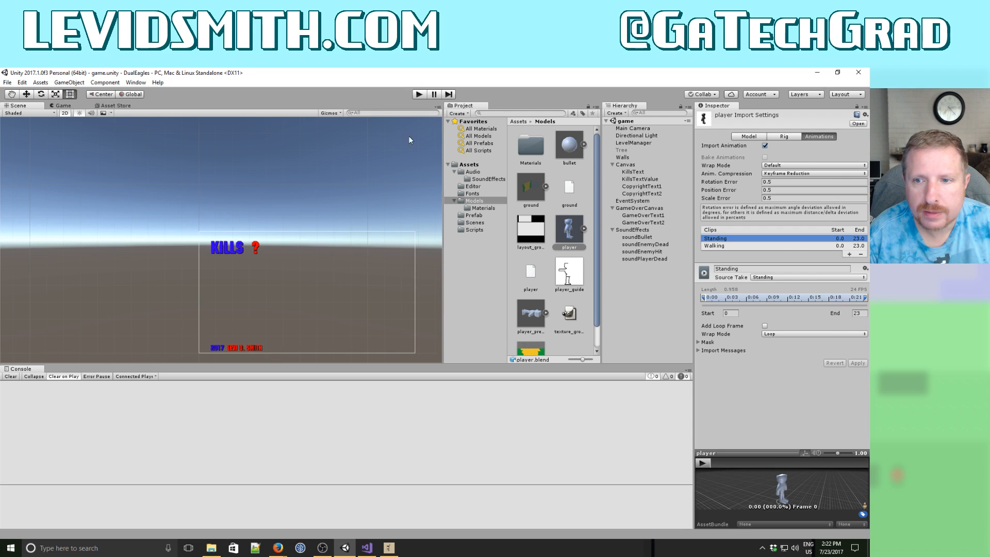
Run the game, move both players around to check their animation, and stop the game.
left_click(419, 95)
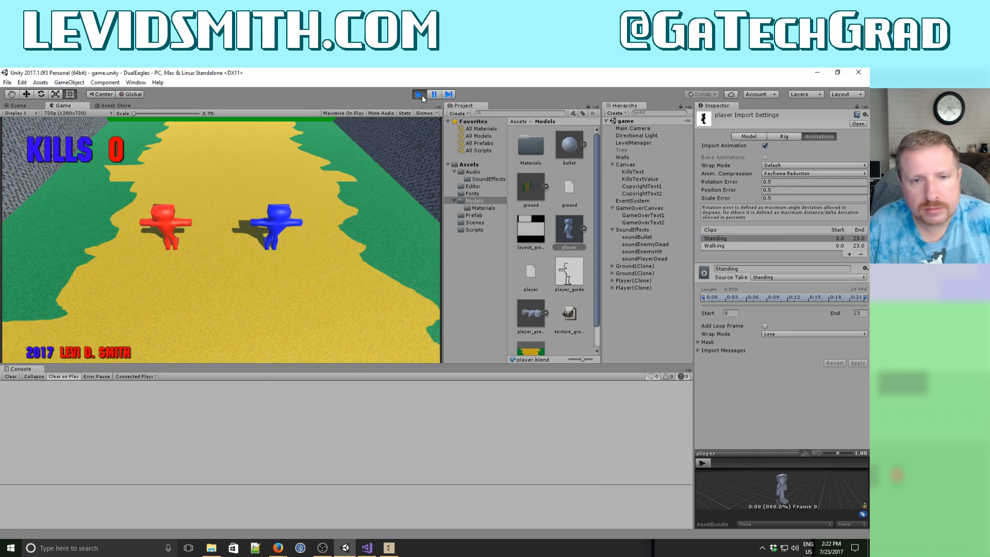
key("a")
key("Right")
key("d")
key("Down")
key("s")
key("Up")
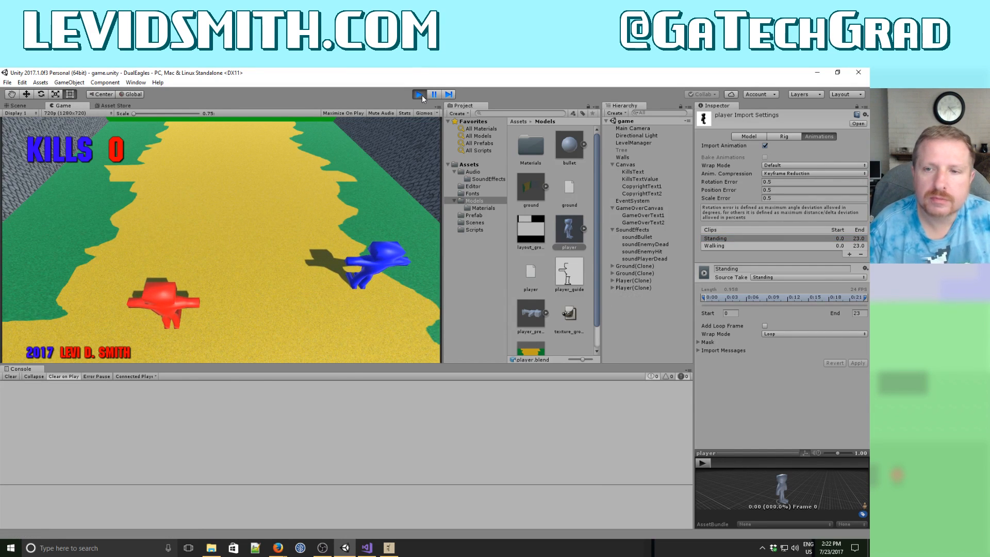
left_click(421, 94)
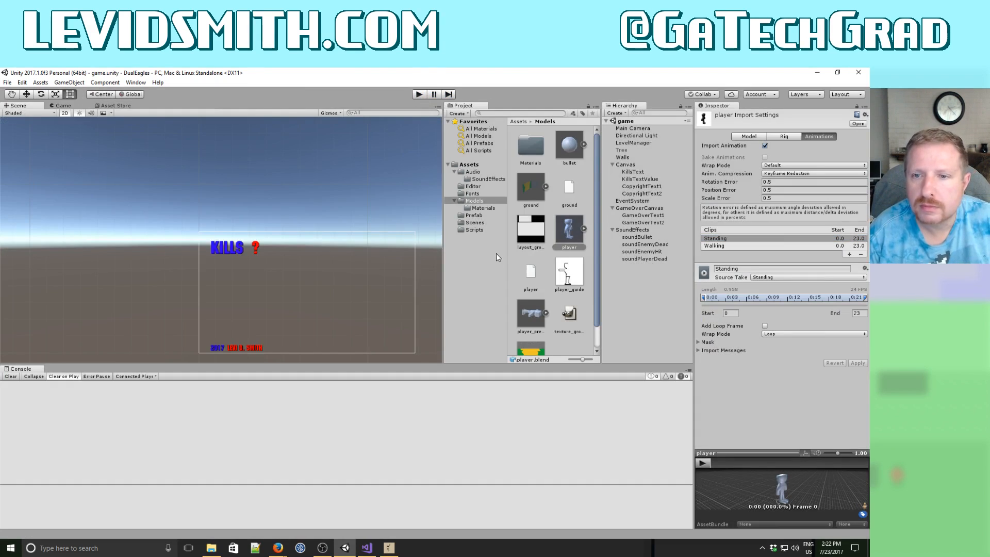
Place an instance of the Player prefab in the scene with the scene view in 3D mode.
left_click(482, 218)
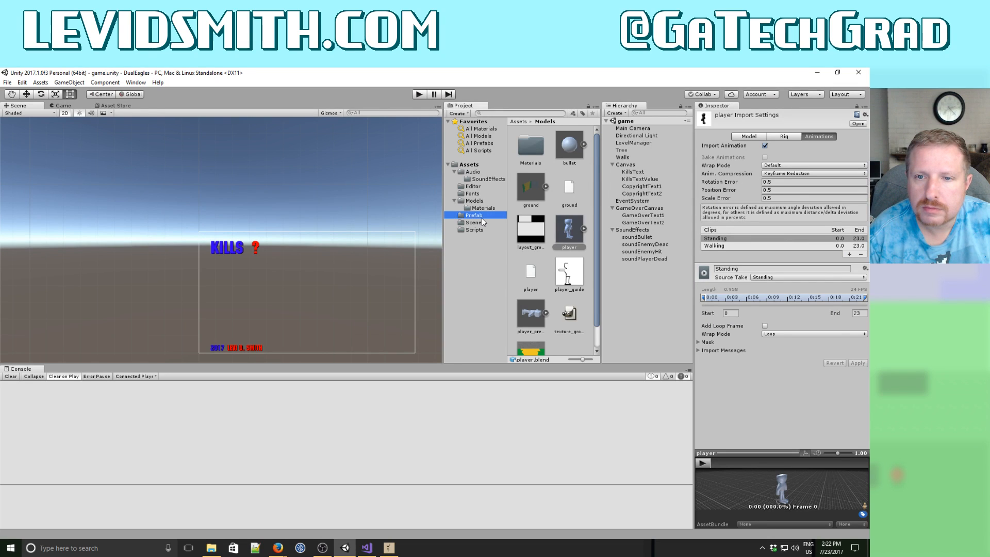
left_click(568, 183)
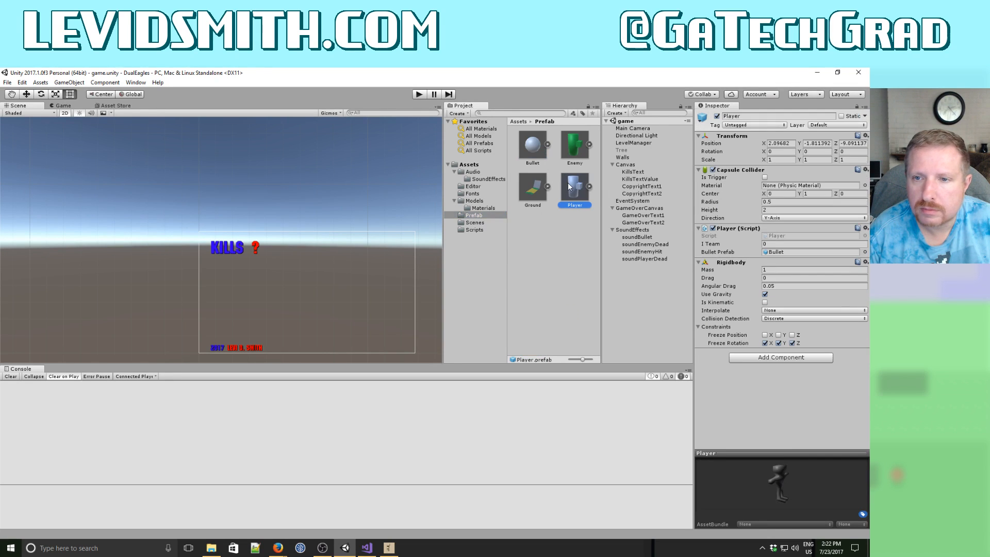
left_click(66, 114)
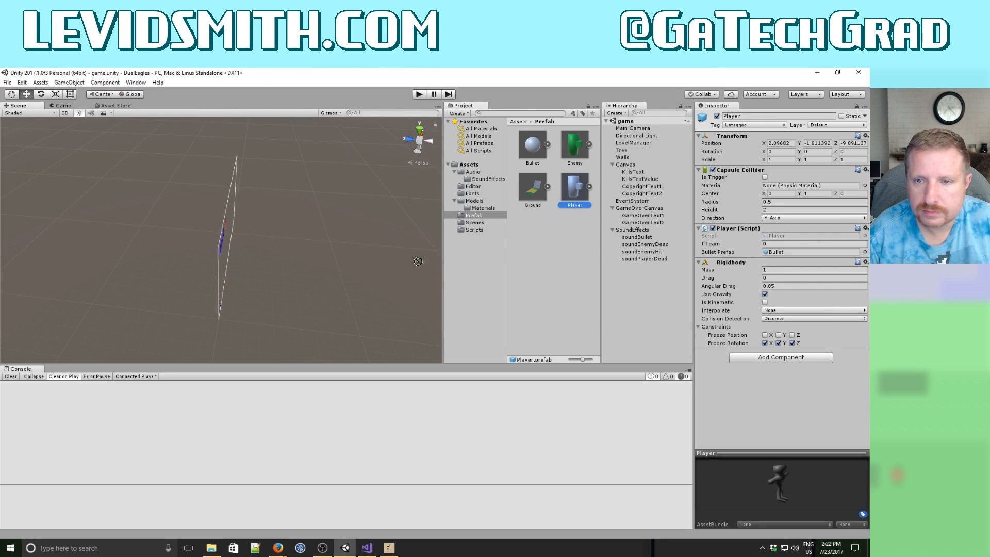
left_click_drag(417, 261, 302, 309)
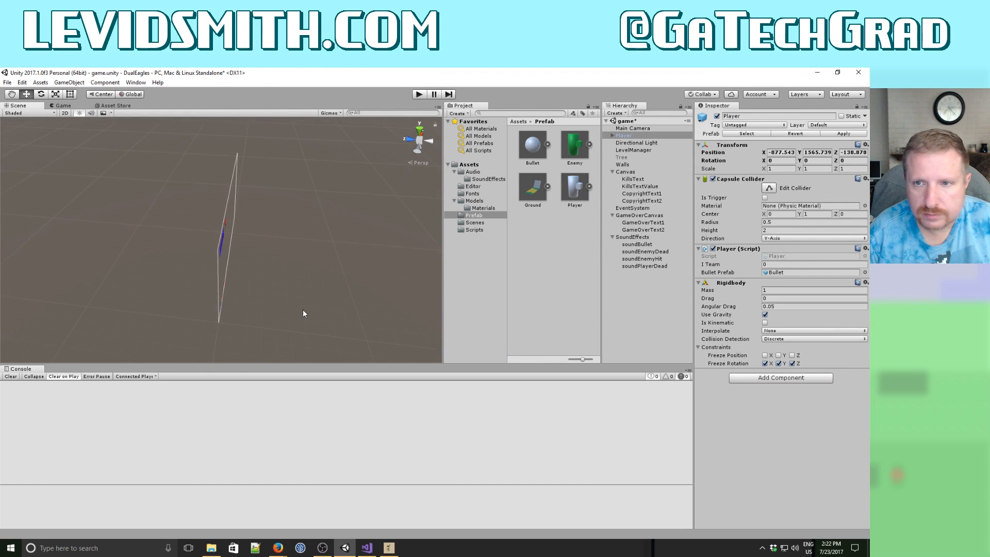
Set the Player instance's position to 0, 0, 0.
left_click(784, 153)
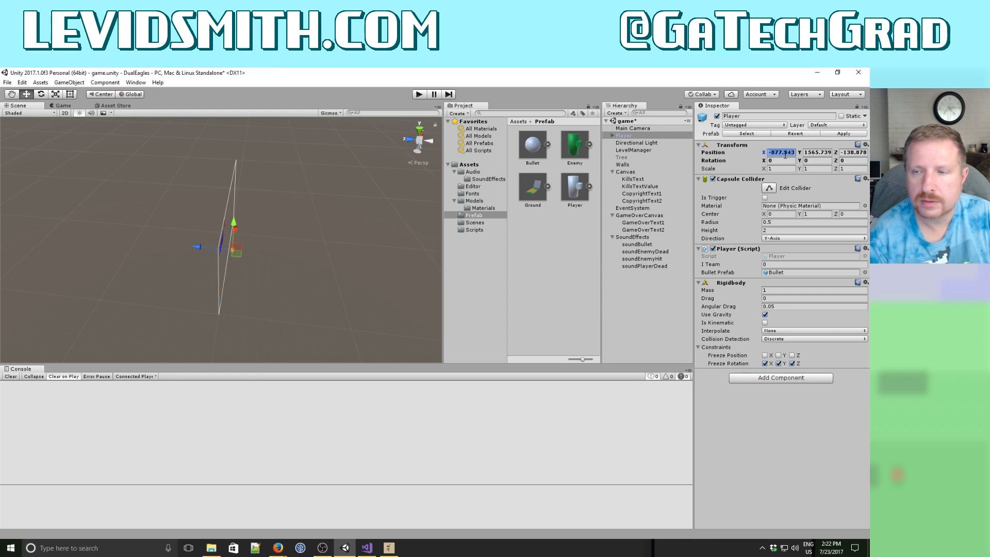
type("0")
key("Tab")
type("0")
key("Tab")
type("0")
key("Tab")
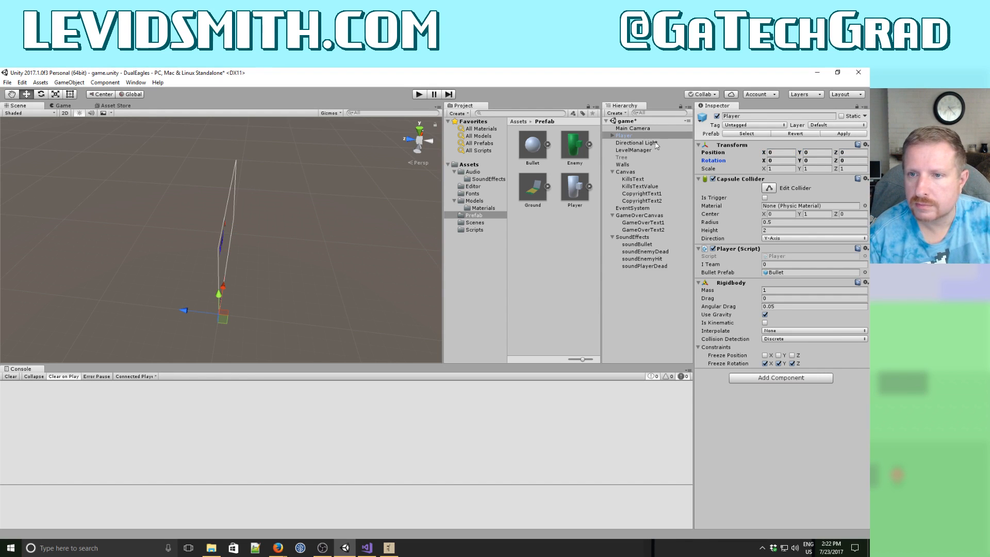
Disable the Animator component on the player mesh object nested inside the Player instance.
double_click(639, 136)
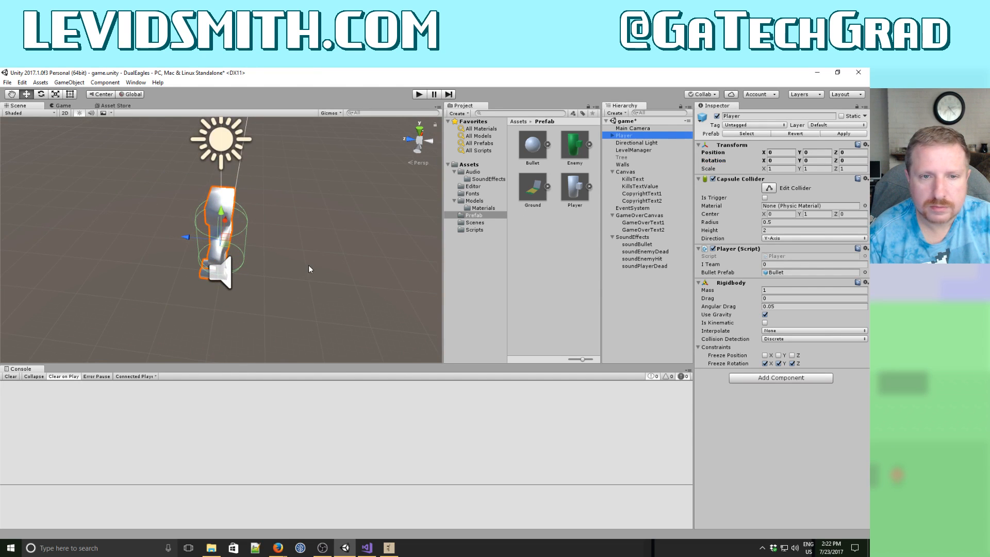
right_click_drag(308, 265, 295, 231)
key("w")
key("s")
key("a")
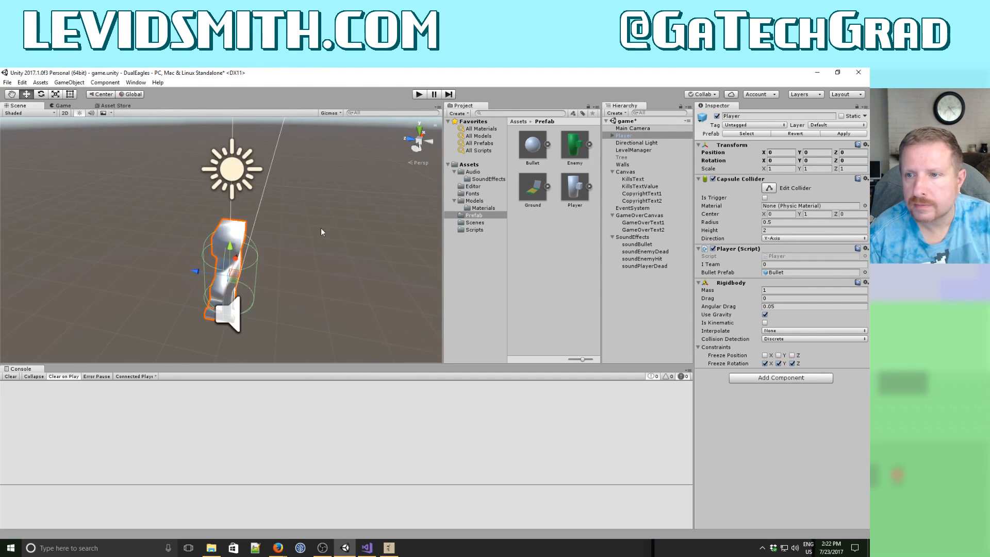
left_click(612, 136)
left_click(630, 143)
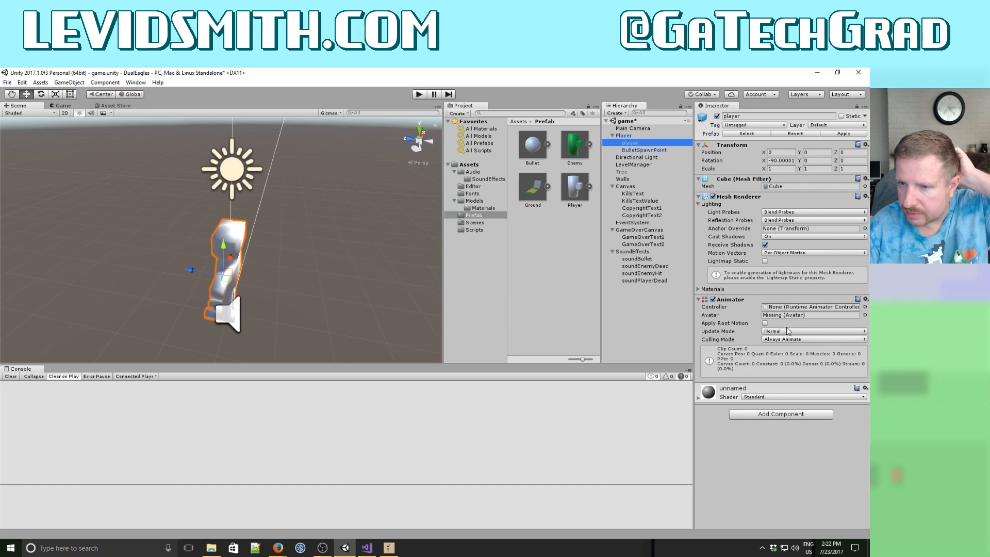
left_click(712, 299)
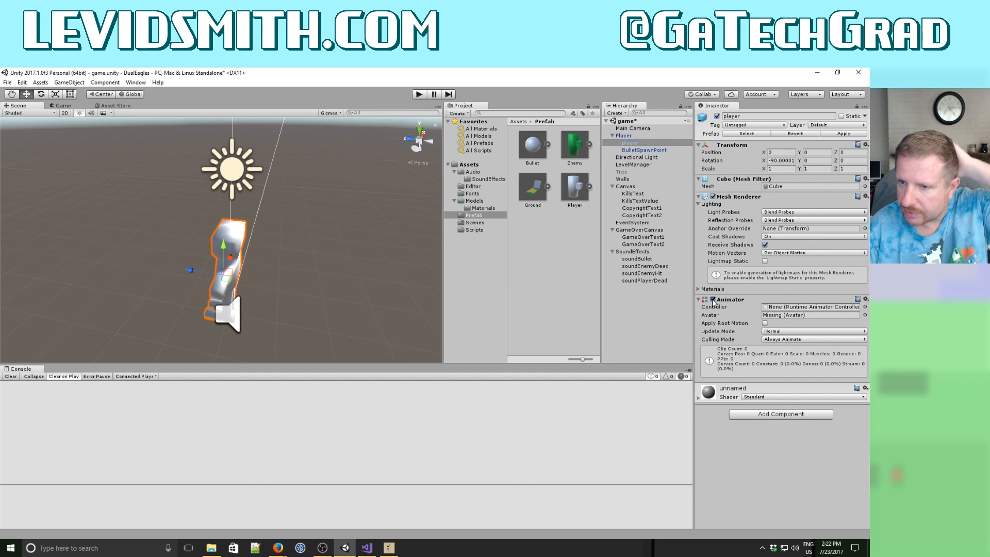
Add an Animation component to the player mesh object nested inside the Player instance.
left_click(760, 418)
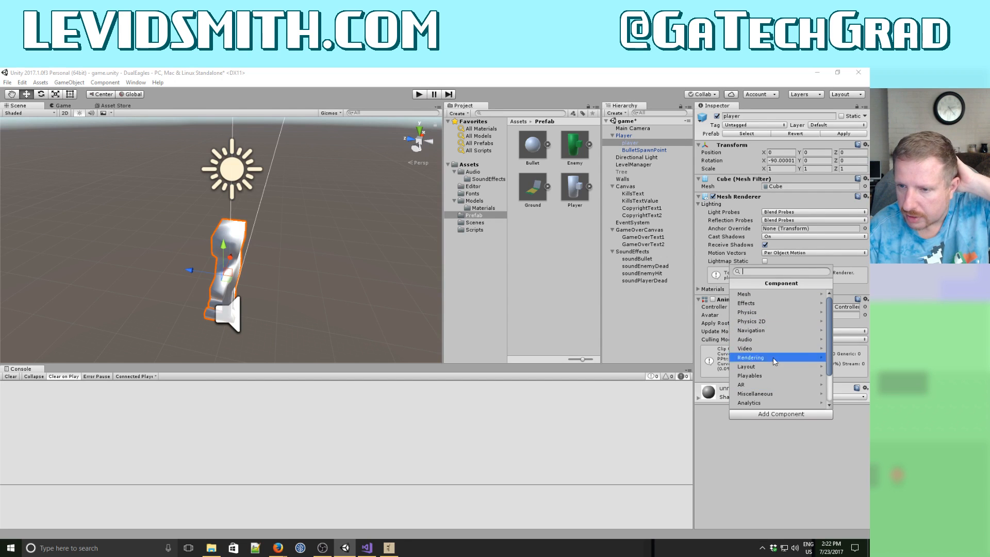
scroll(774, 393, "down", 1)
scroll(774, 393, "down", 1)
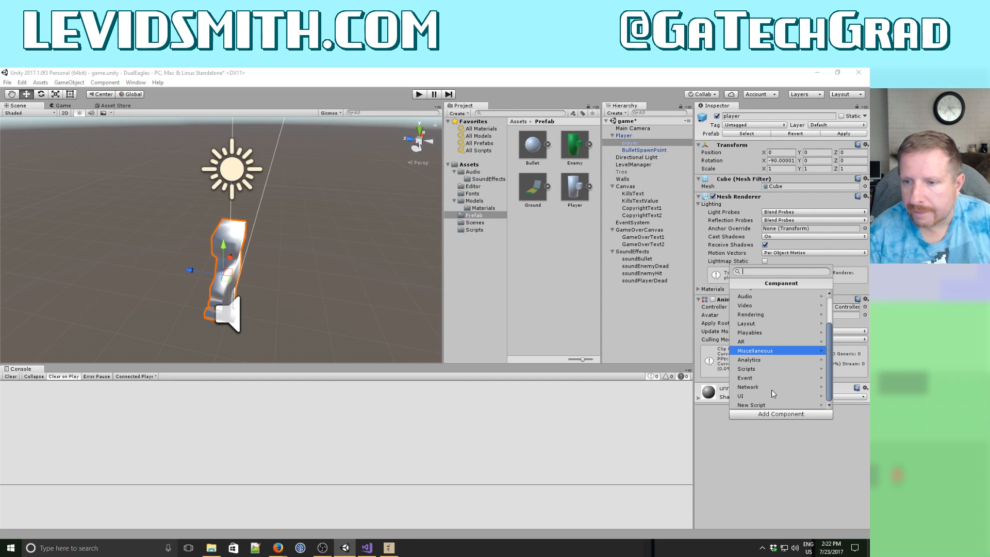
scroll(773, 394, "up", 2)
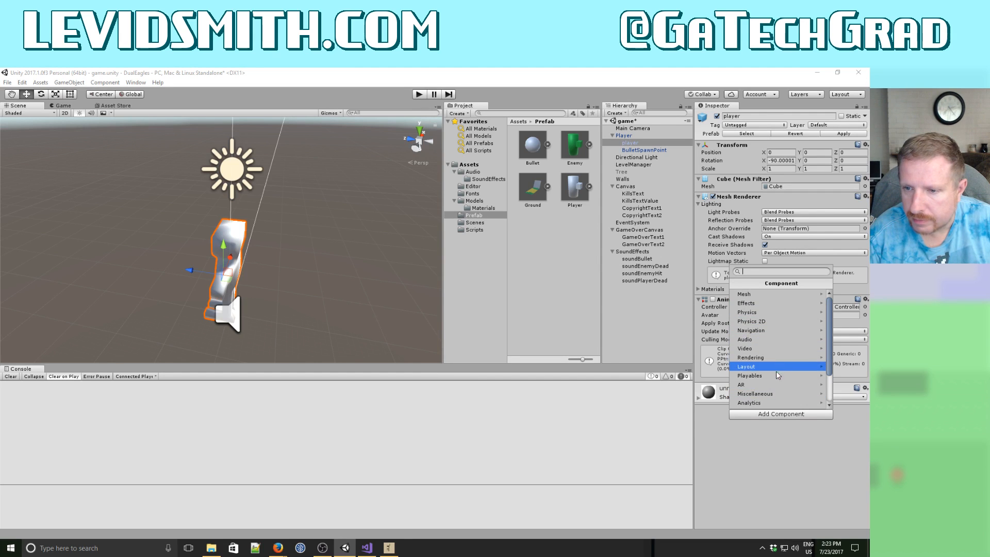
scroll(778, 385, "down", 1)
left_click(768, 366)
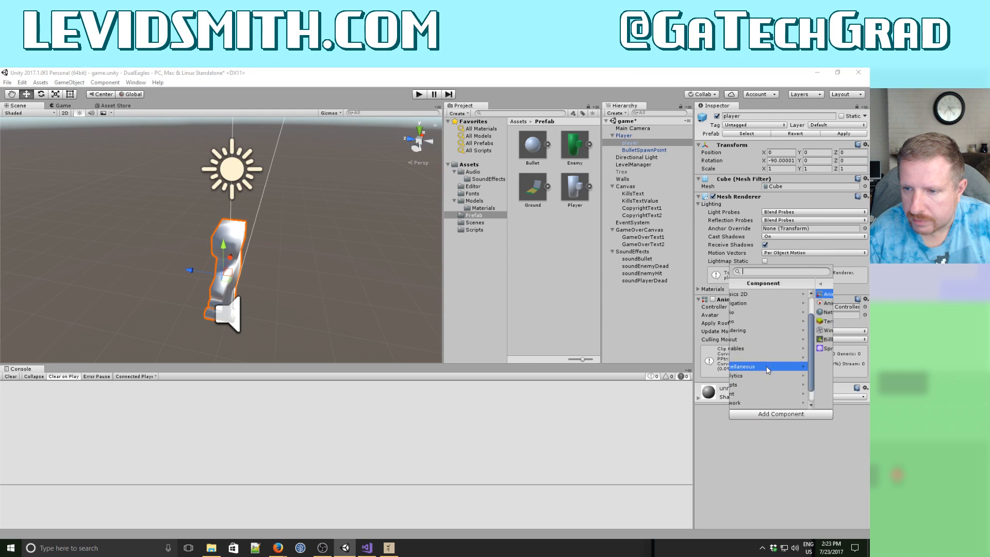
left_click(768, 306)
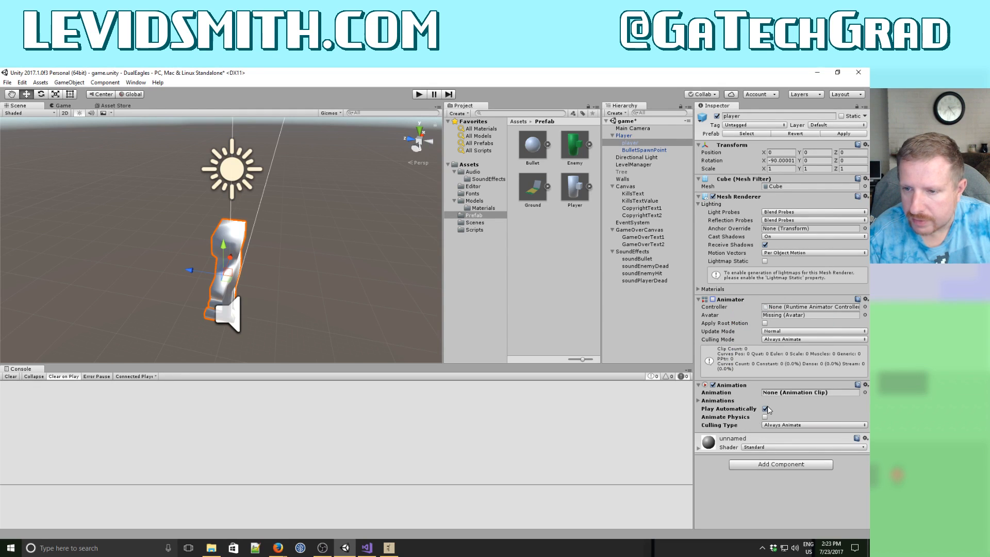
Set the Animation component's default clip to Walking and its Animations list size to 2, with Standing as Element 1.
left_click(865, 393)
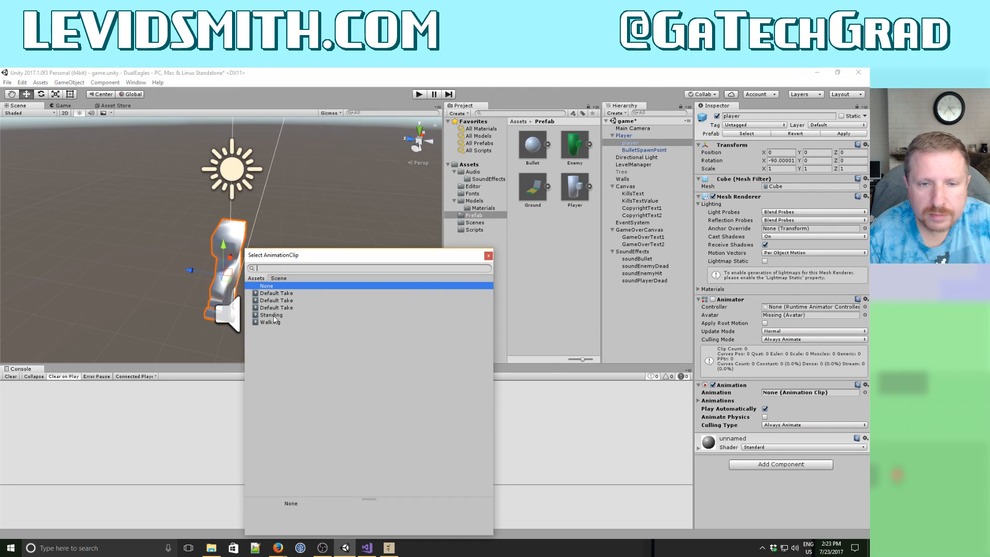
double_click(270, 322)
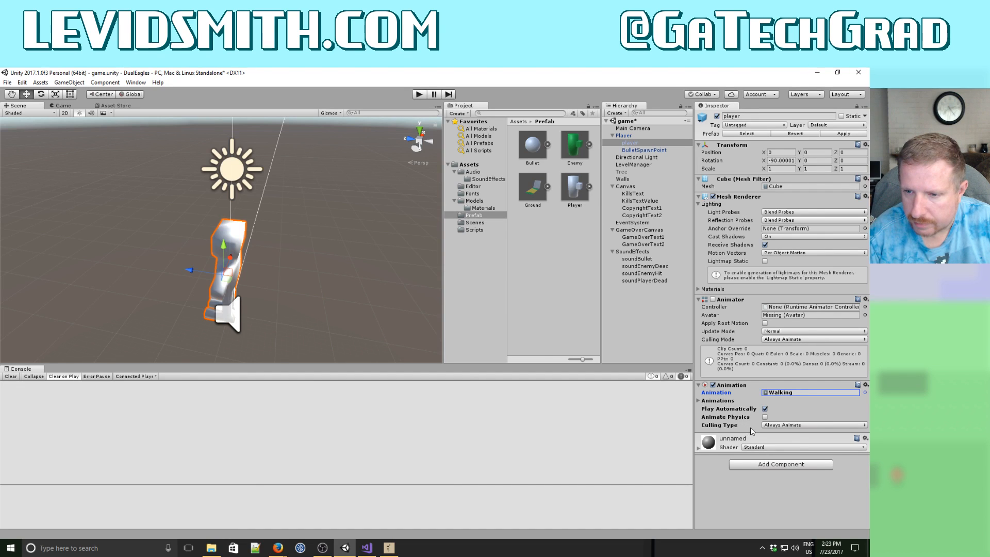
left_click(700, 401)
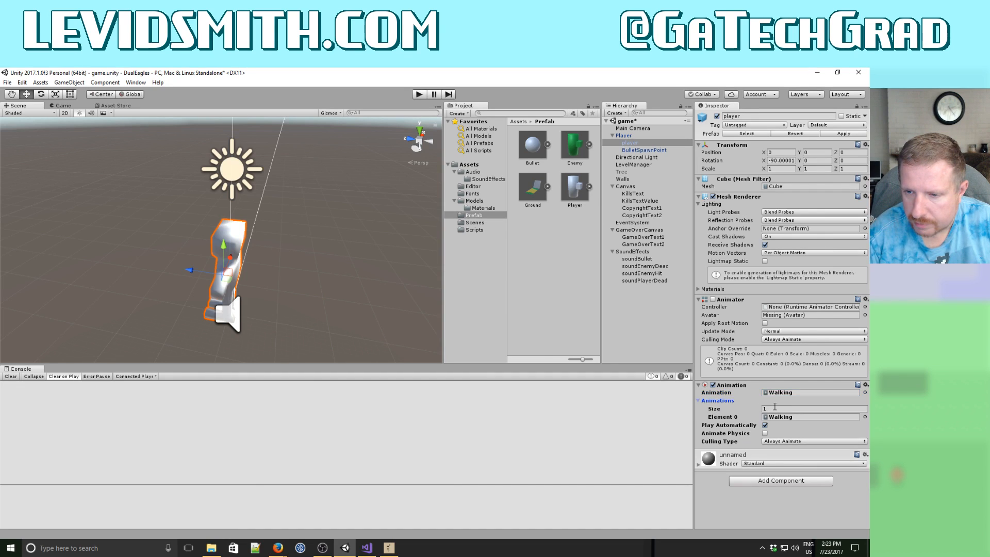
left_click(774, 407)
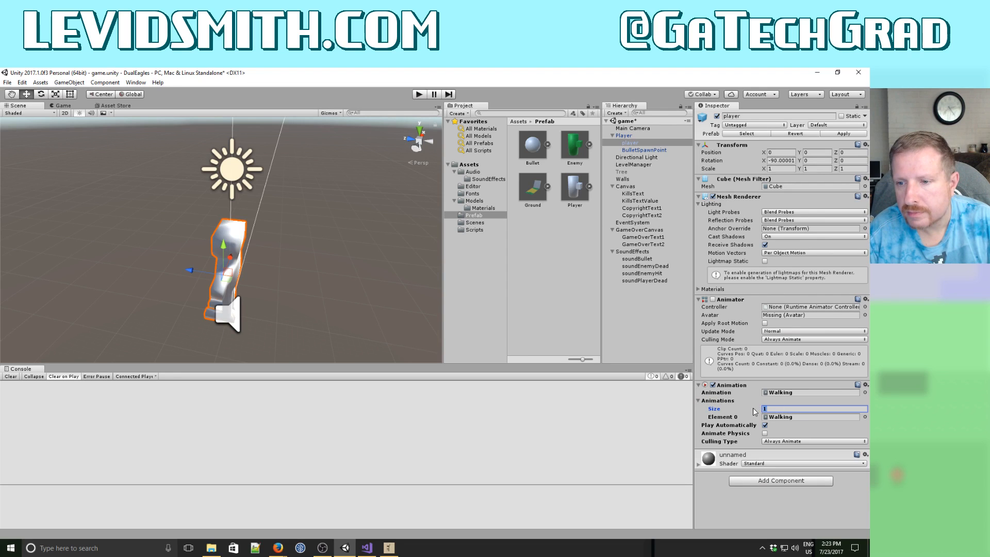
type("2")
key("Tab")
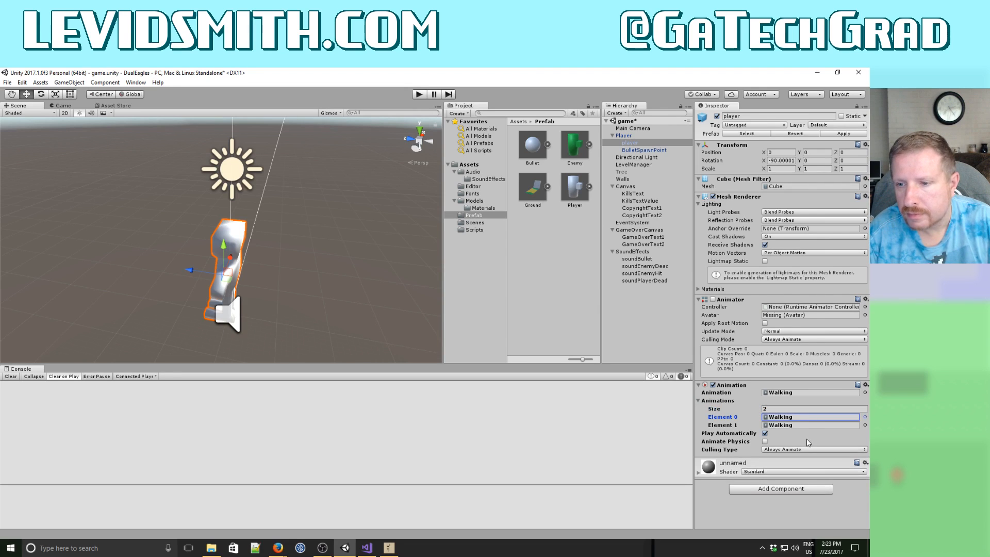
left_click(865, 425)
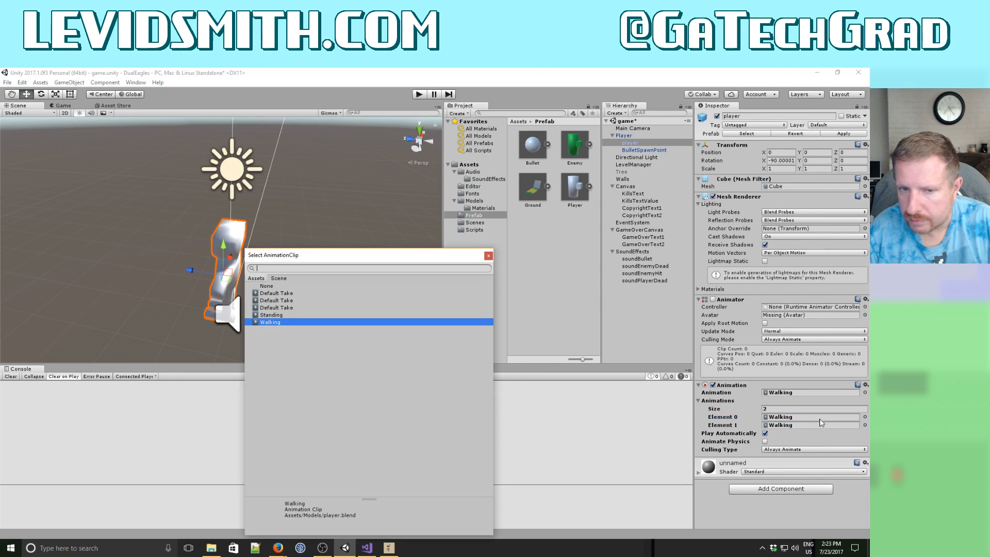
double_click(271, 315)
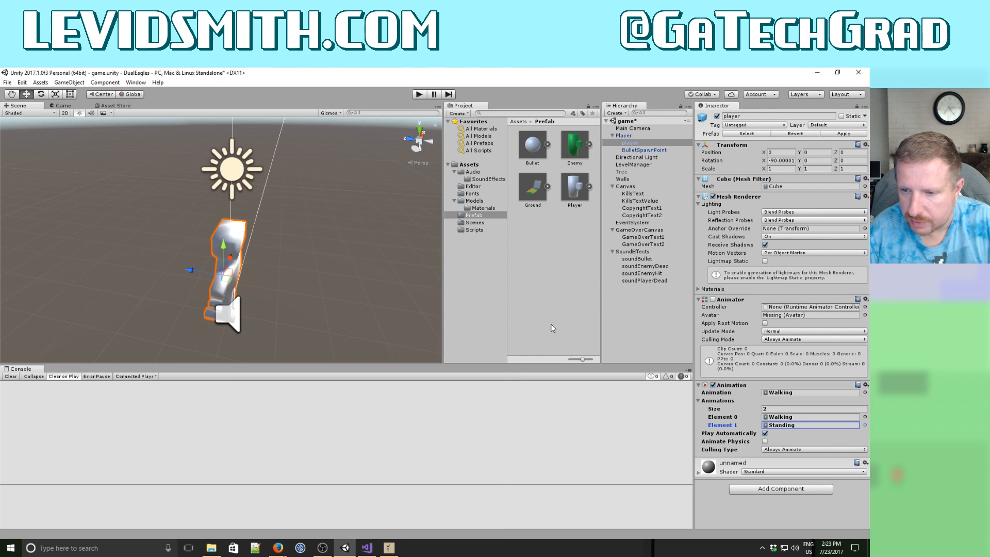
Apply the Player instance's changes to the Player prefab and test the animation in a run of the game.
left_click(418, 94)
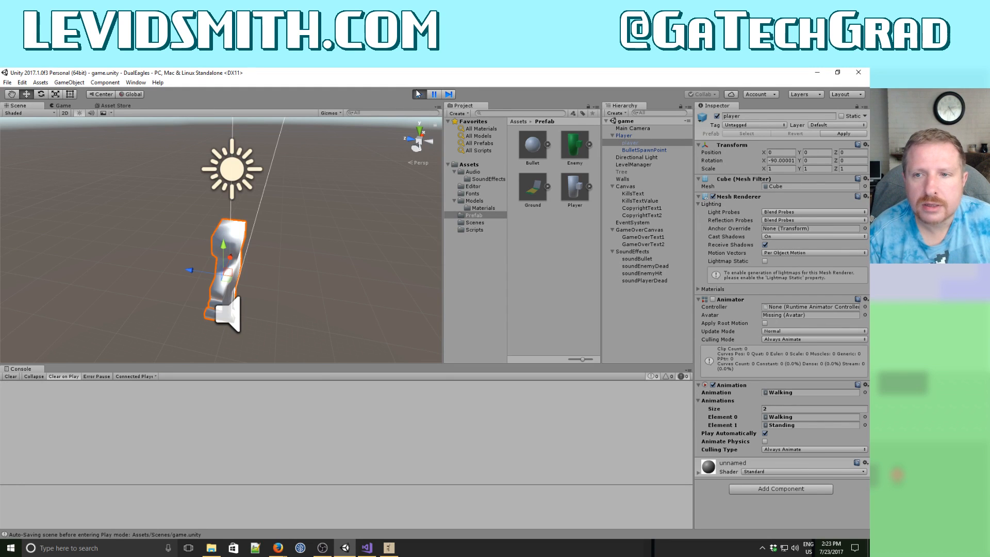
left_click(418, 94)
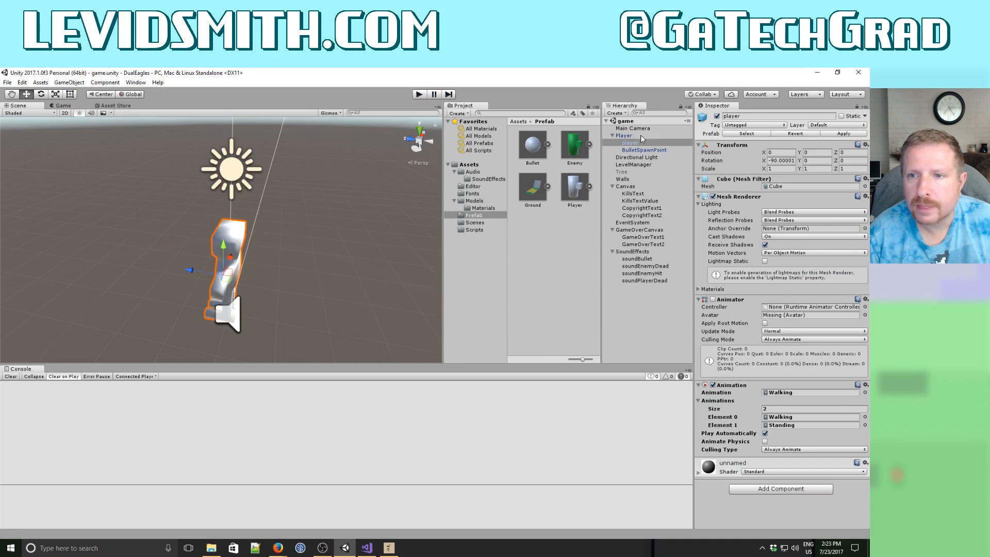
left_click(624, 135)
left_click(836, 135)
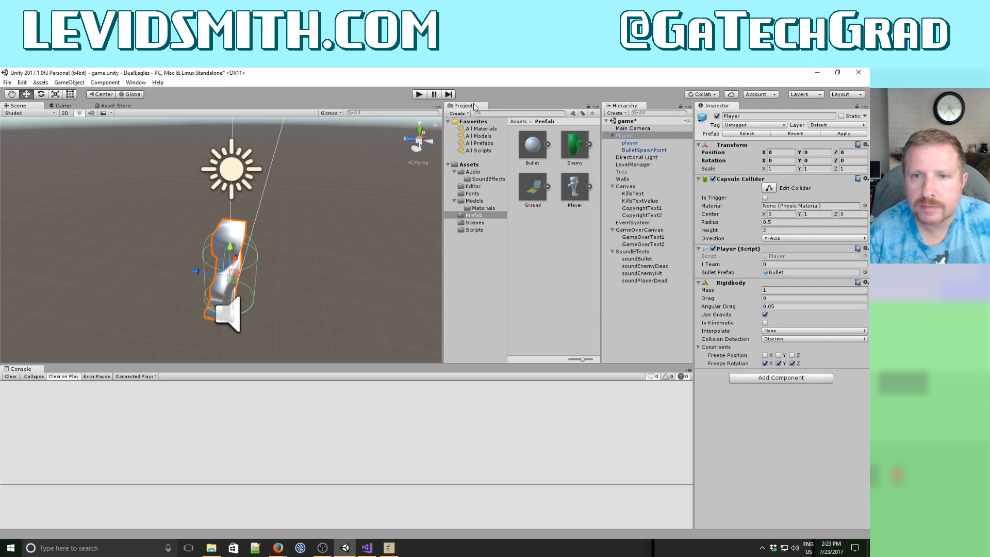
left_click(420, 95)
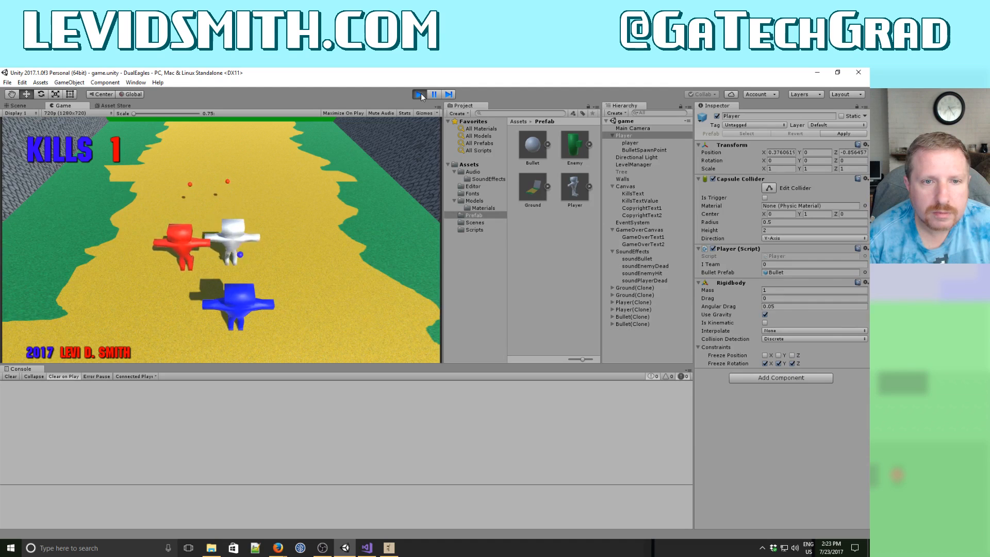
left_click(421, 94)
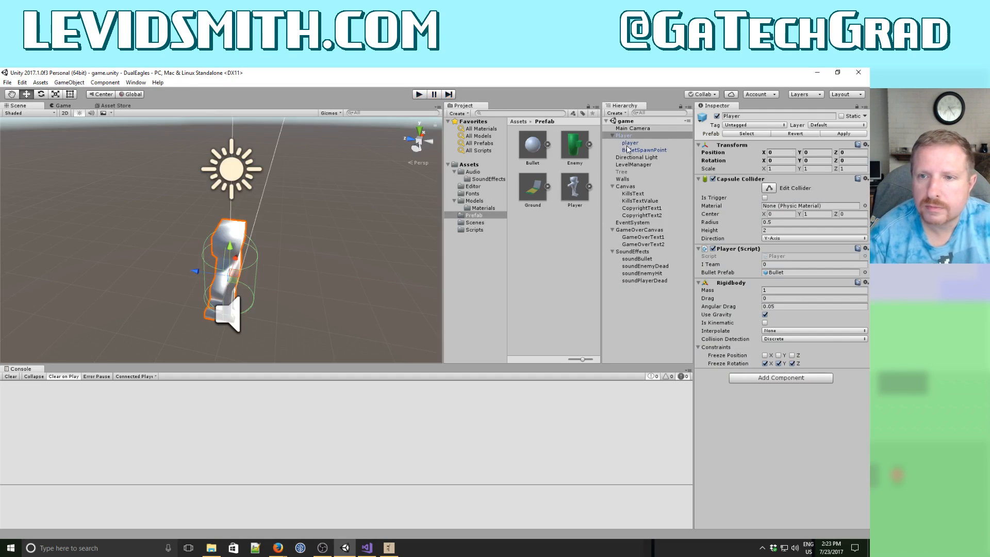
Apply the nested player mesh object's changes to the prefab and run the game again to check the animation.
left_click(629, 143)
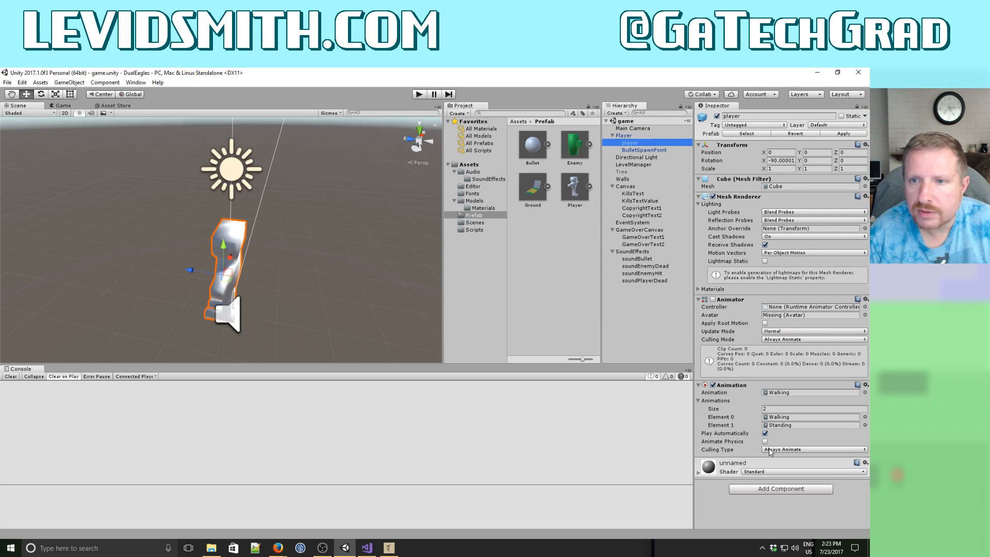
left_click(840, 134)
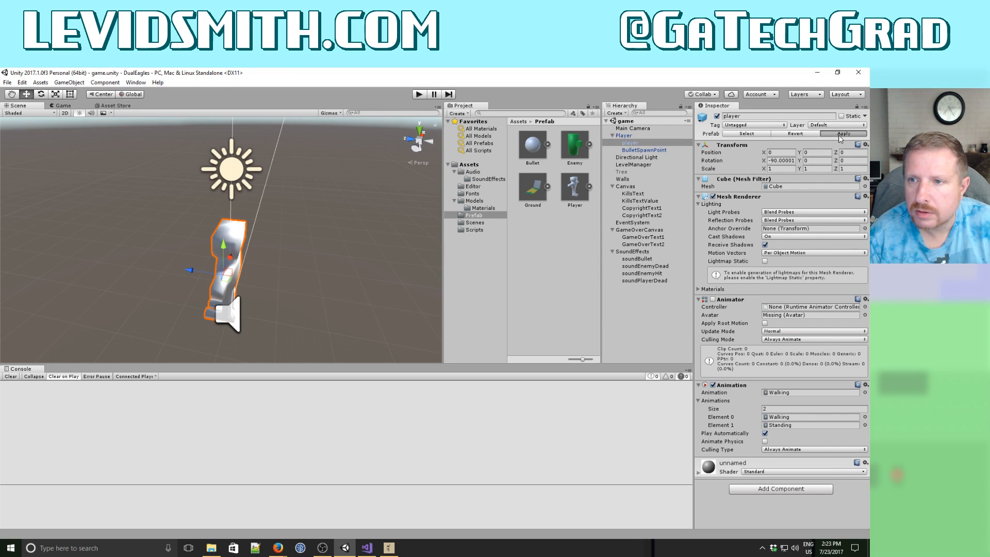
left_click(419, 99)
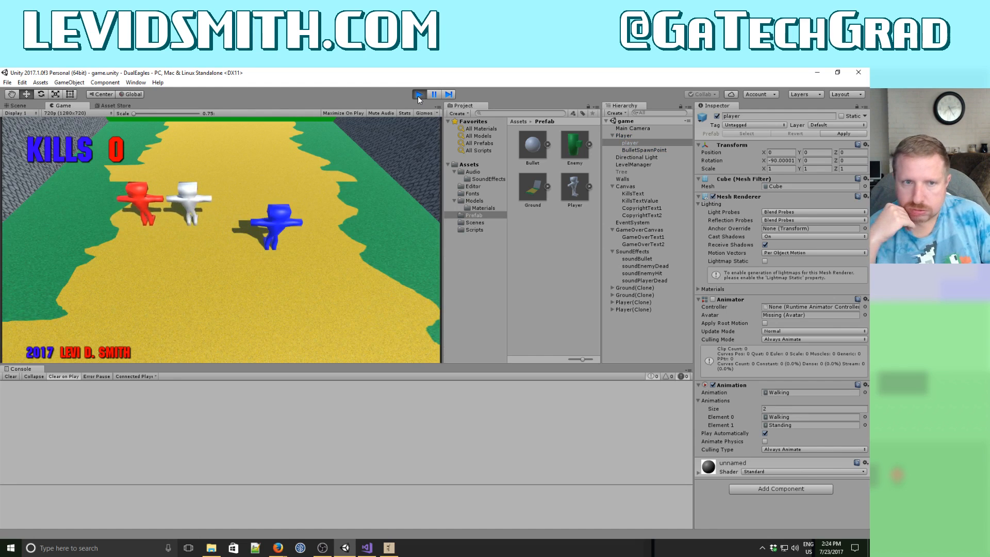
left_click(418, 97)
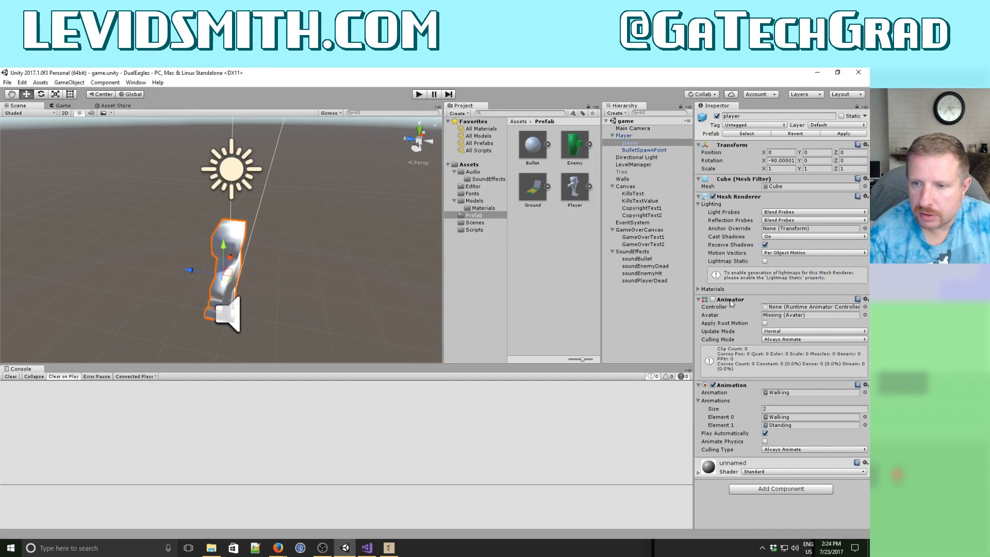
Re-enable the nested player's Animator component, apply the change to the prefab, and test it in the game.
left_click(713, 299)
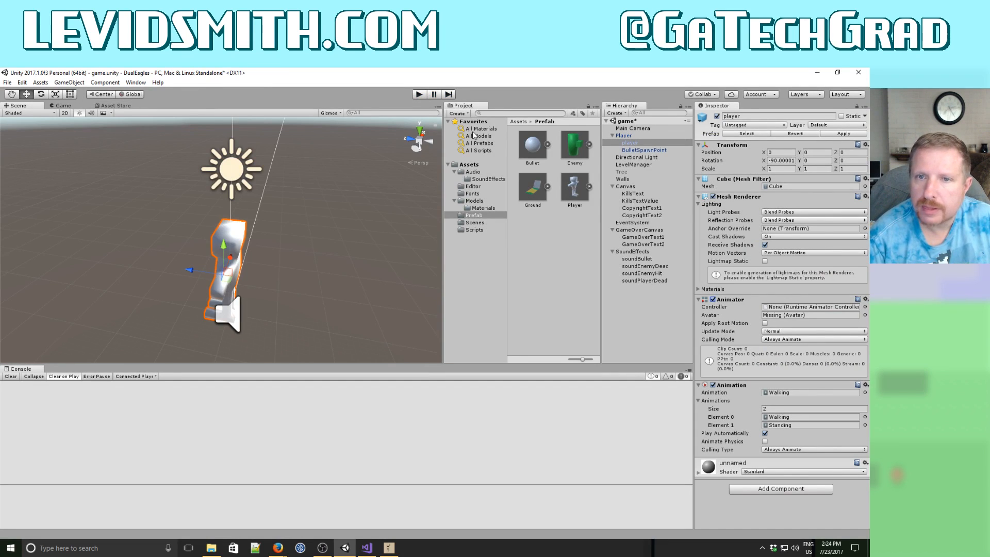
left_click(844, 134)
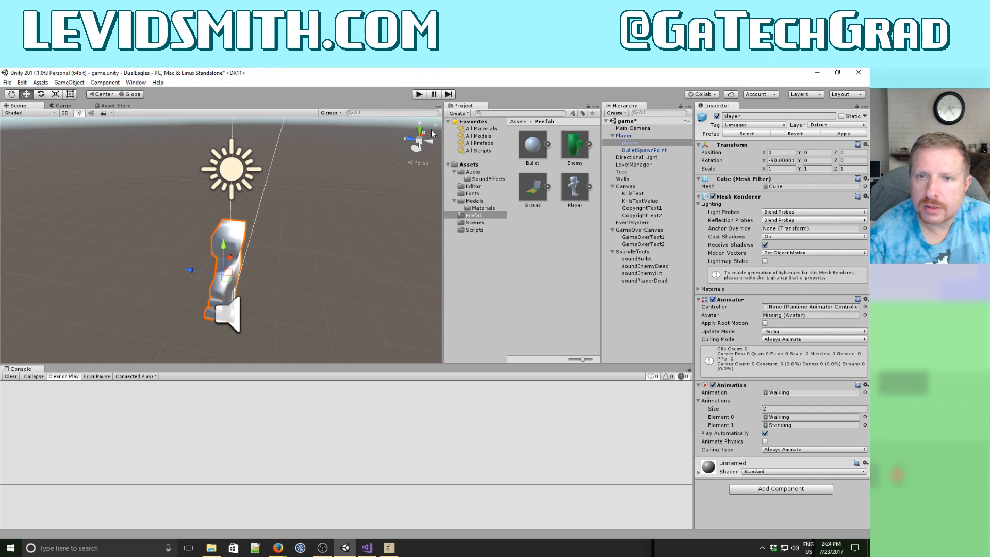
left_click(419, 94)
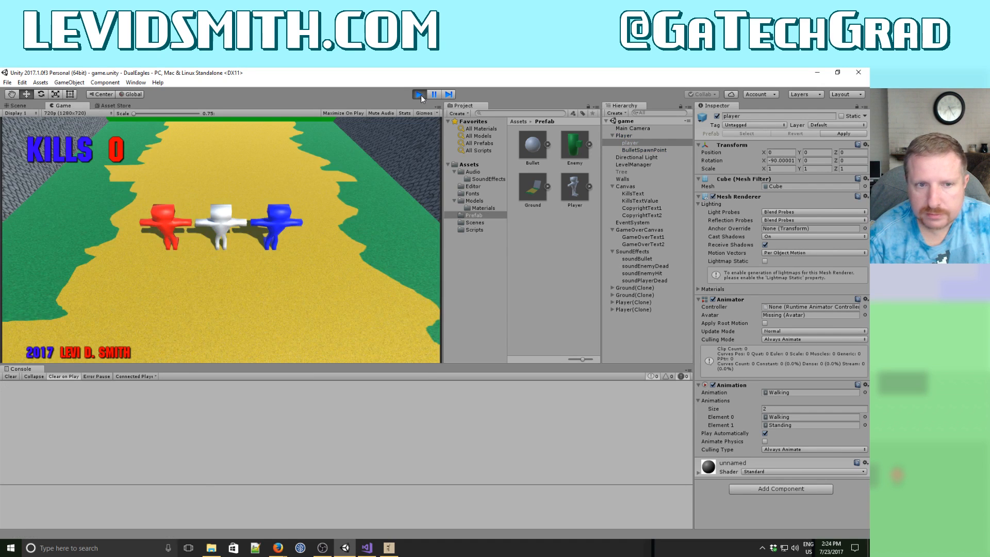
left_click(420, 94)
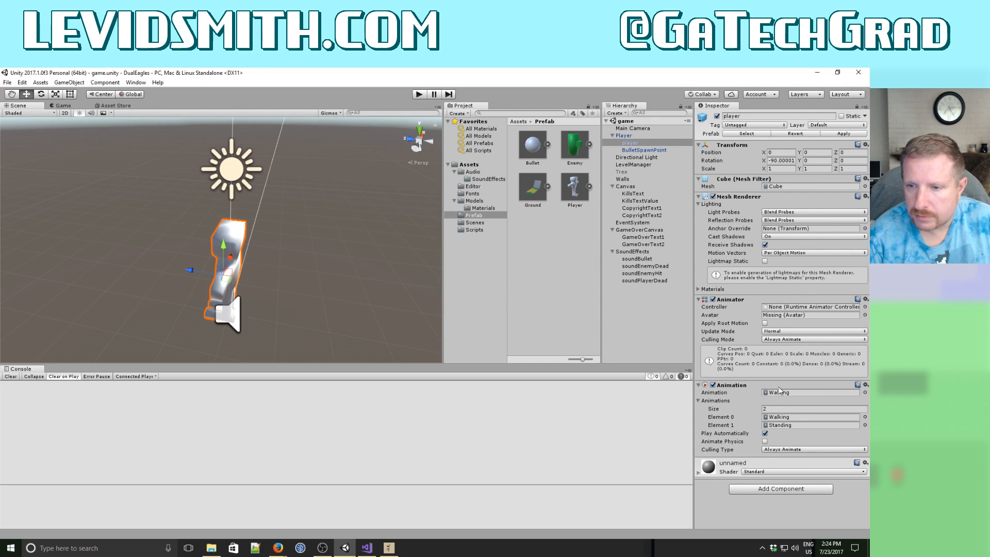
Preview the Standing and Walking clips in the player model's animation import settings.
double_click(634, 144)
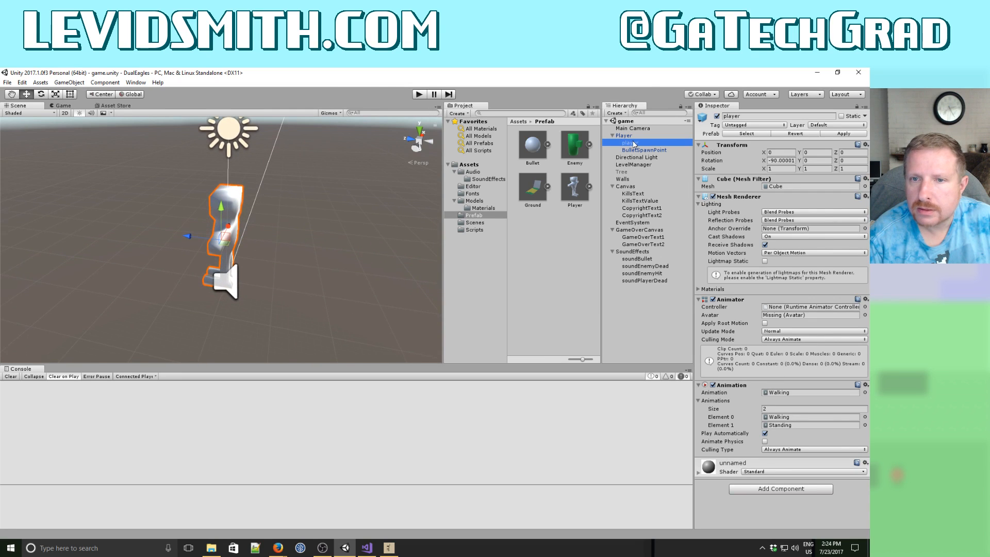
left_click(476, 201)
left_click(568, 228)
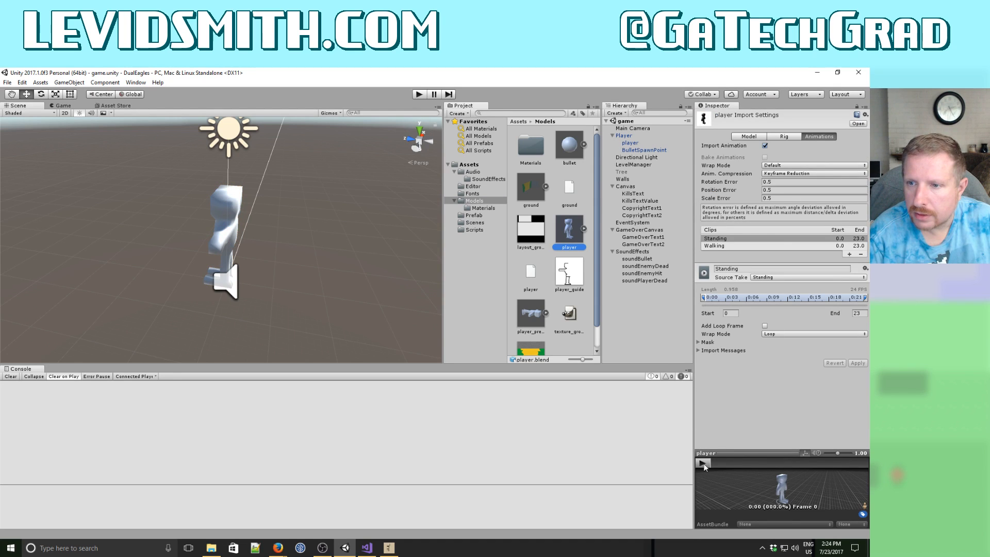
left_click(722, 246)
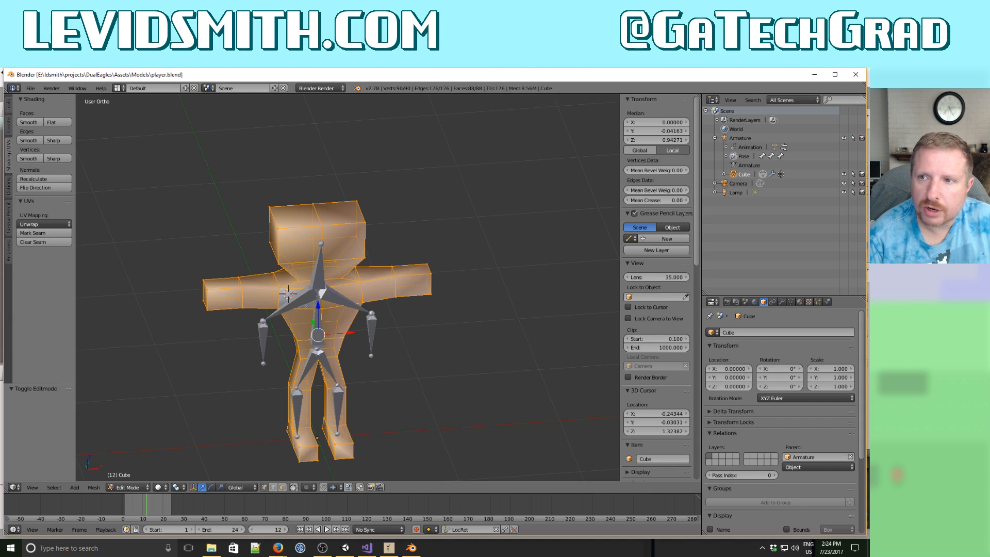
left_click(855, 75)
left_click(731, 238)
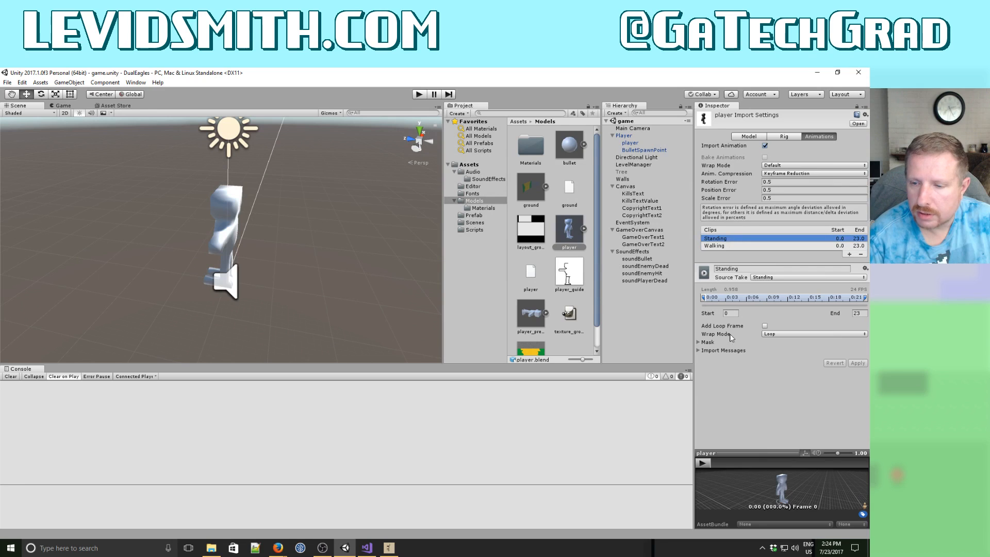
left_click(702, 462)
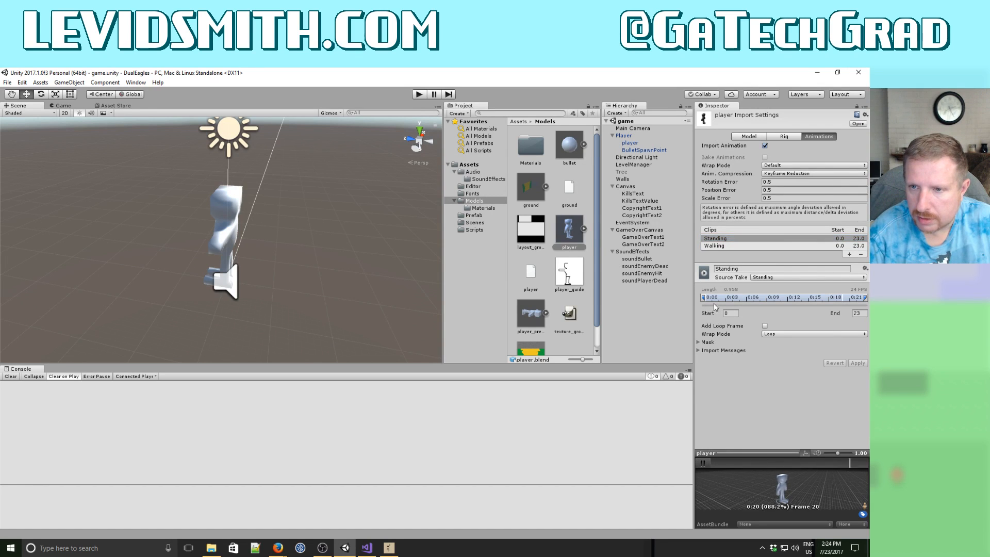
left_click(721, 246)
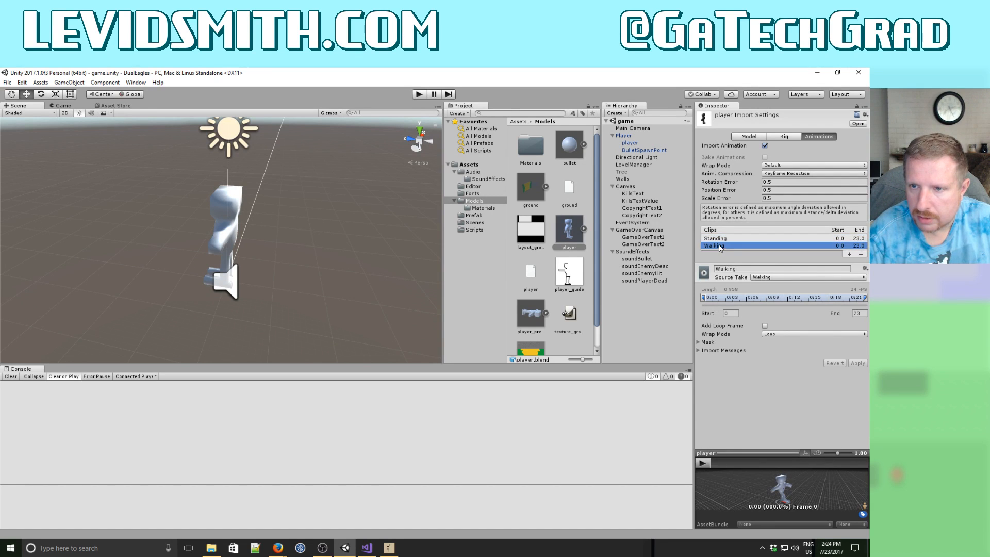
left_click(701, 463)
left_click(702, 463)
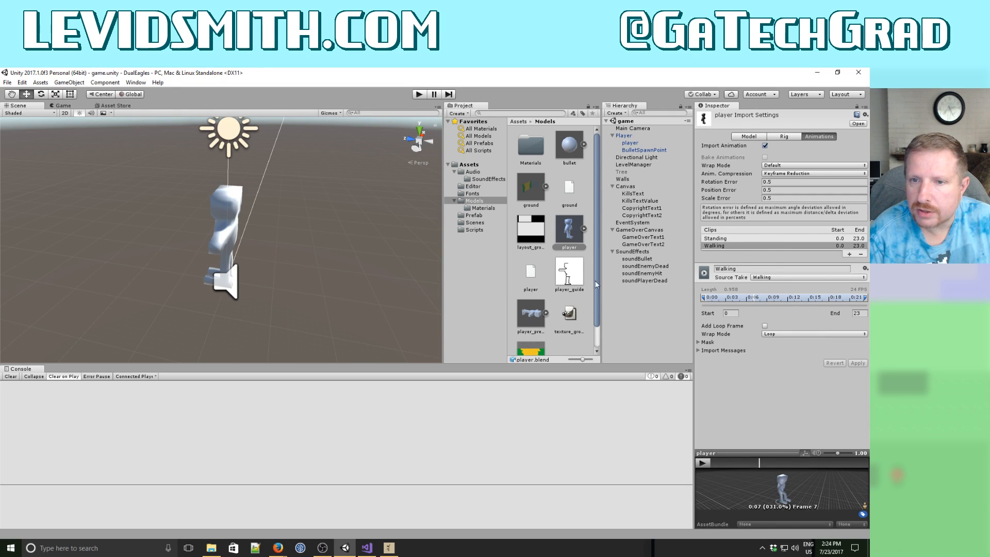
Place an instance of the player model in the scene at about 4.9, -2.1, -4.5 and compare its components with the Player instance's.
left_click(640, 144)
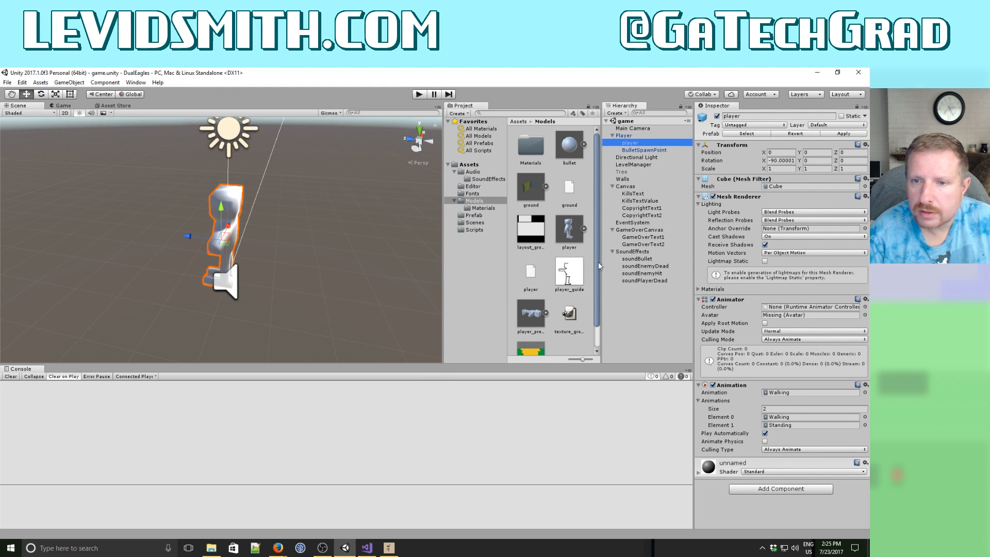
left_click_drag(569, 229, 362, 266)
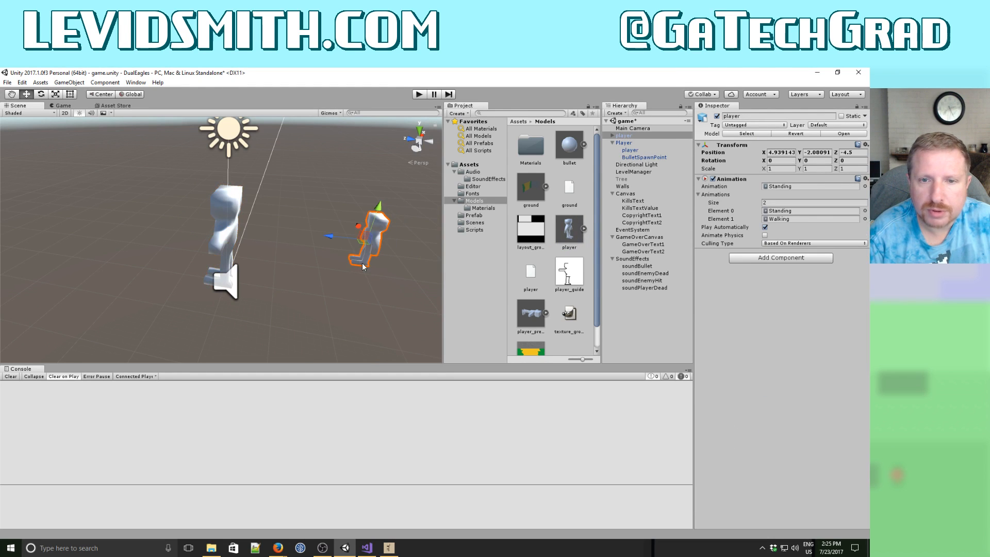
left_click(622, 137)
left_click(624, 143)
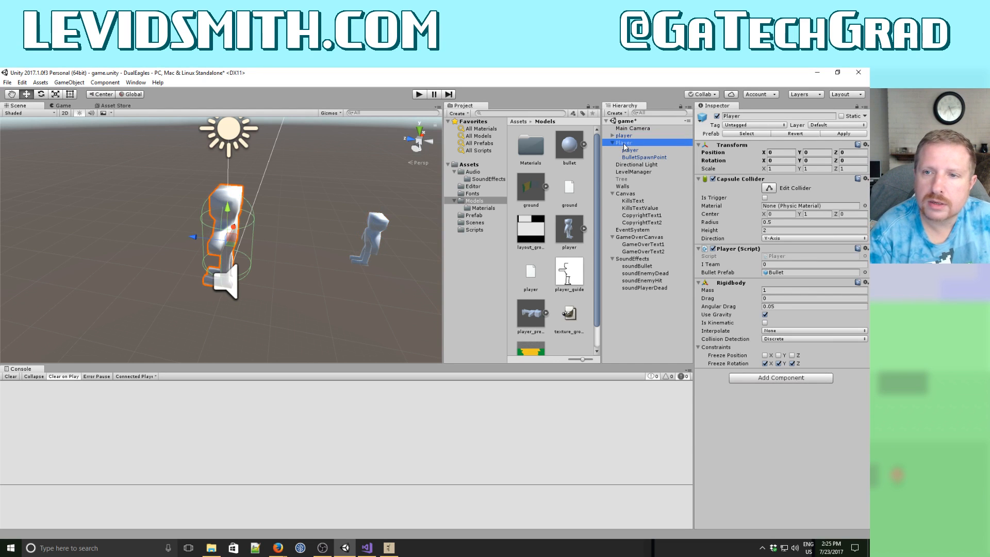
Delete the Player prefab instance from the scene and set the player model instance's position to 0, 0, 0.
key("Delete")
left_click(654, 136)
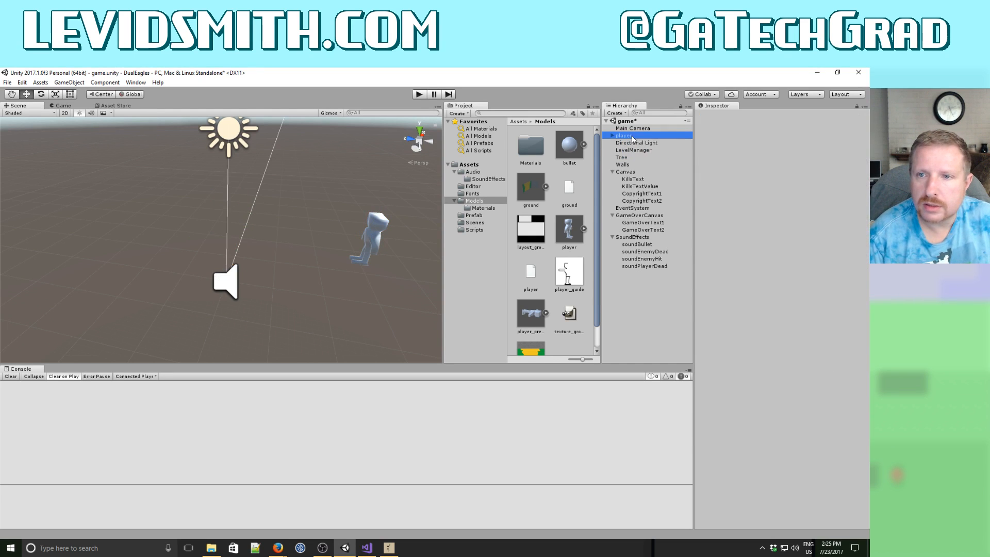
left_click(792, 152)
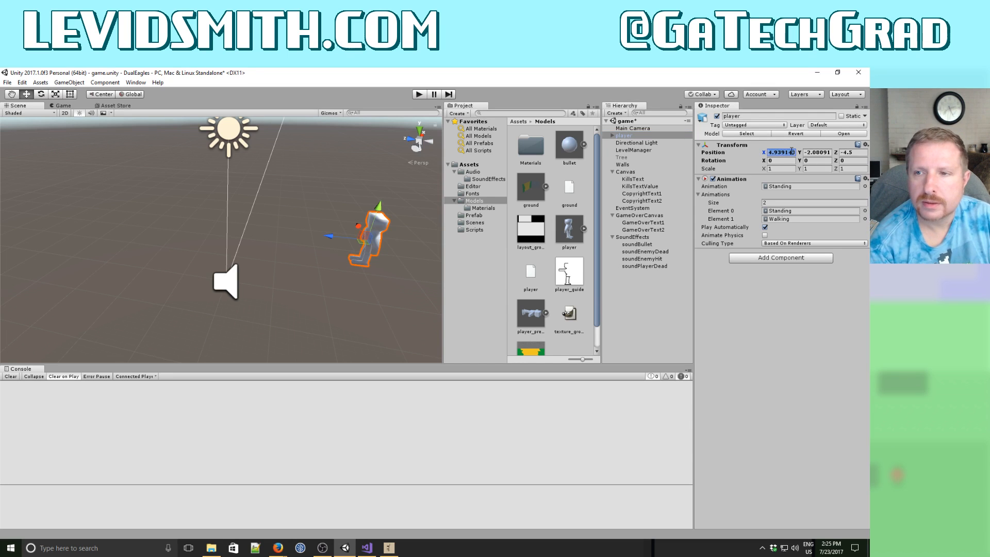
type("0")
key("Tab")
type("0")
key("Tab")
type("0")
key("Tab")
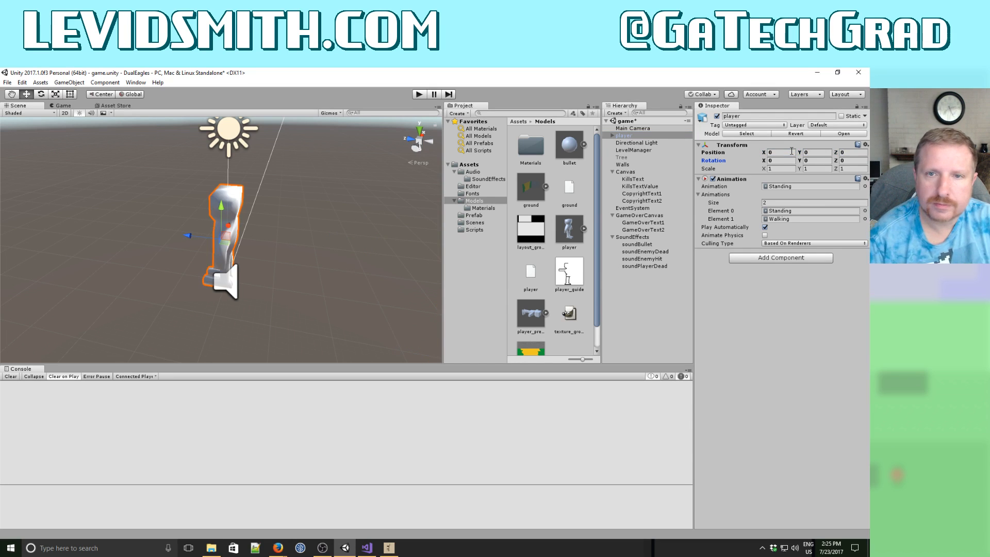
Run the game to check the player model instance's animation, and stop it.
left_click(420, 94)
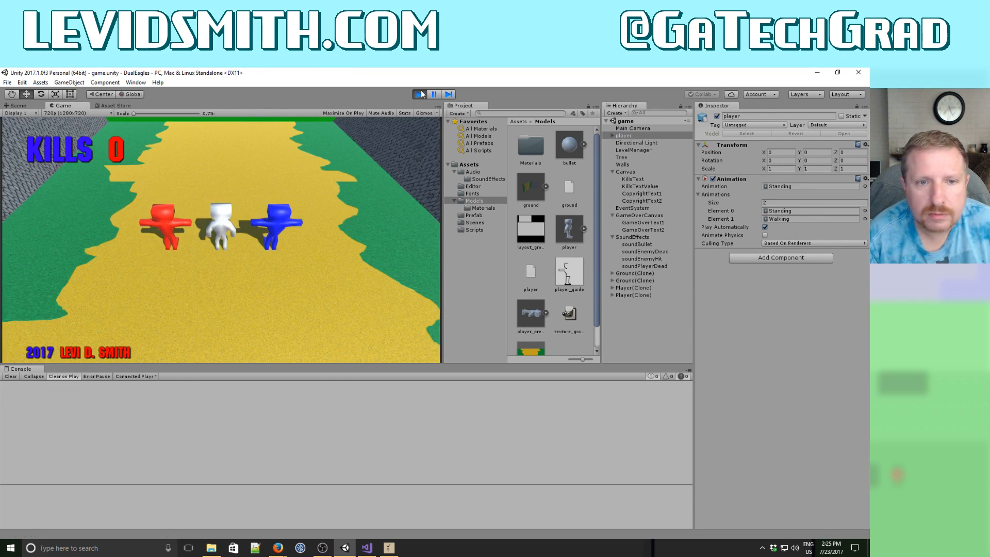
left_click(420, 94)
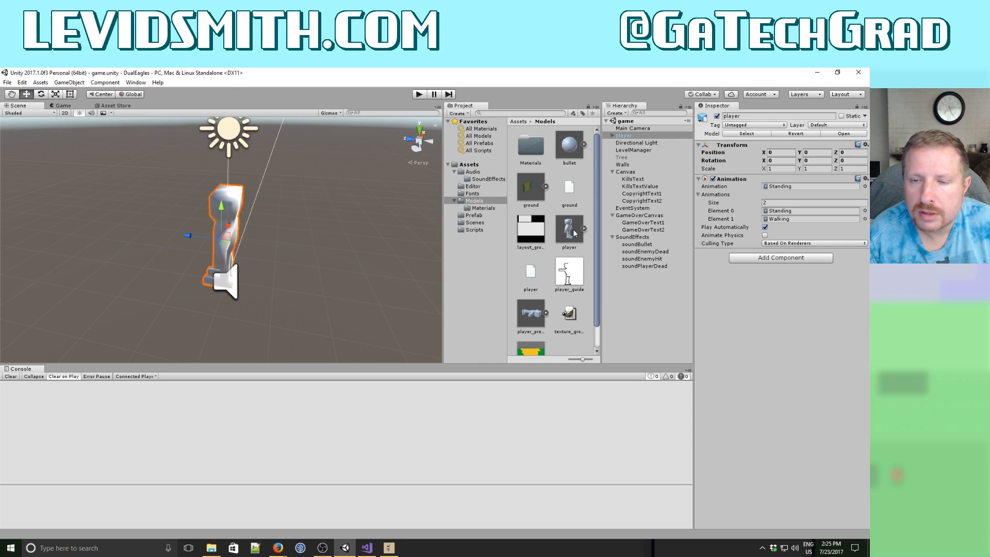
Place a Player prefab instance in the scene at about 6.4, -1.6, -4.5 and remove the Animator component from its nested player object.
left_click(474, 216)
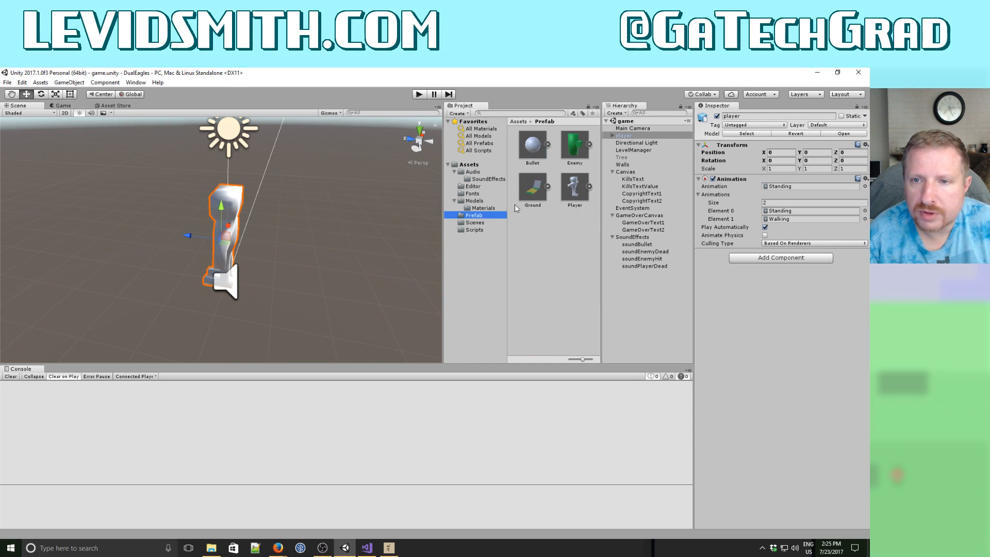
left_click_drag(578, 191, 357, 234)
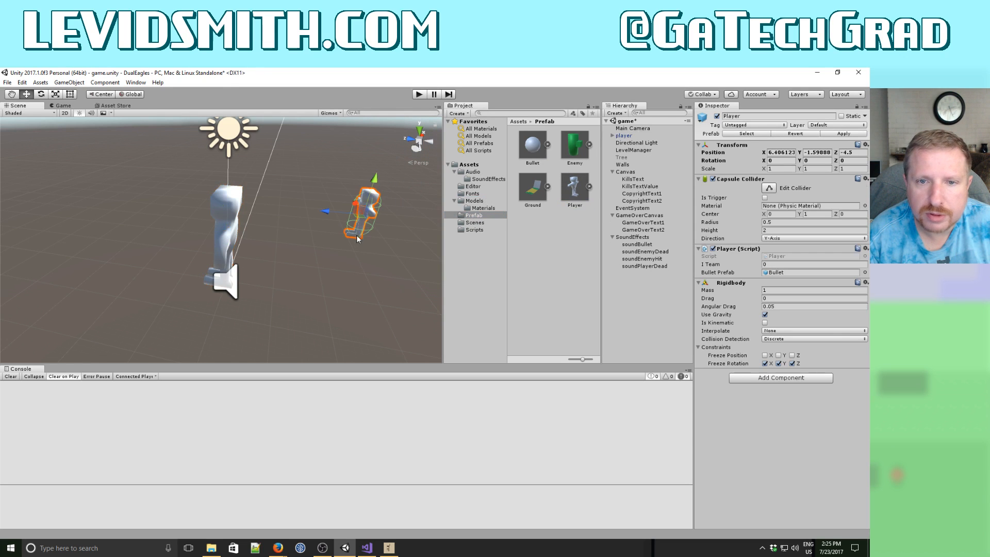
left_click(613, 136)
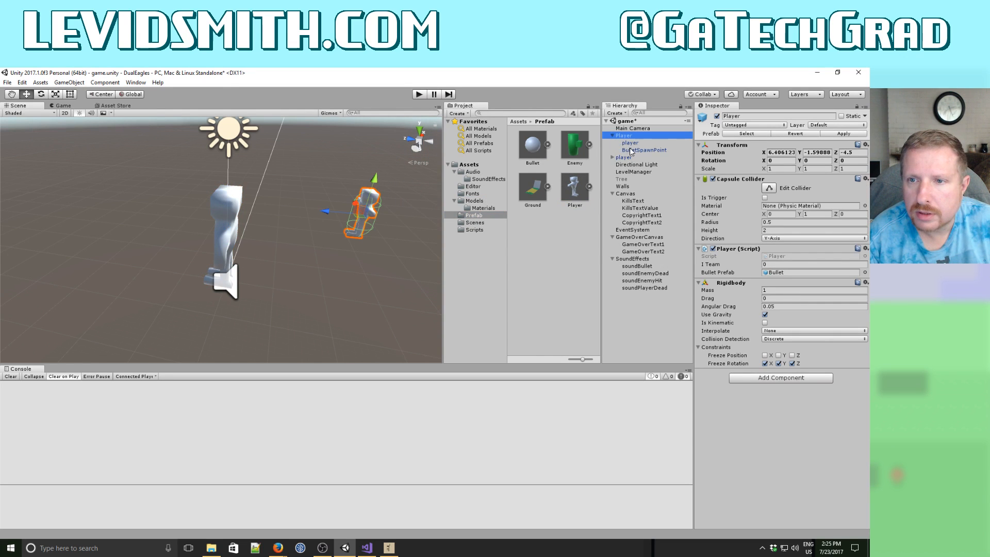
left_click(630, 143)
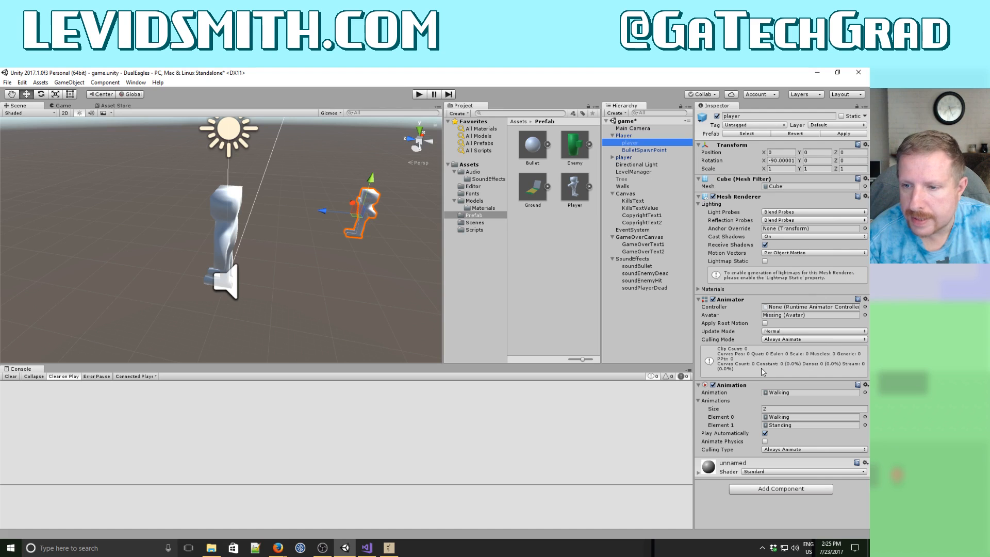
left_click(865, 300)
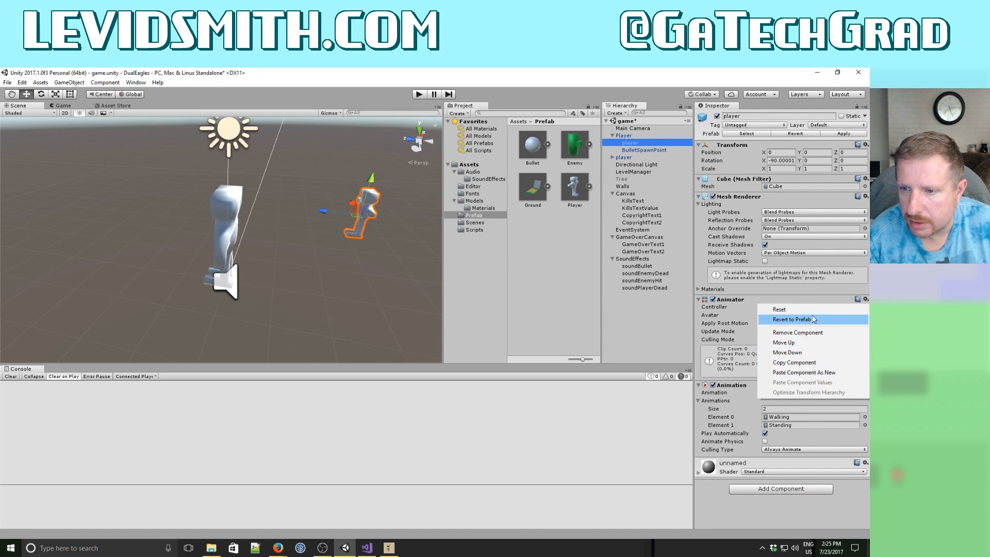
left_click(813, 333)
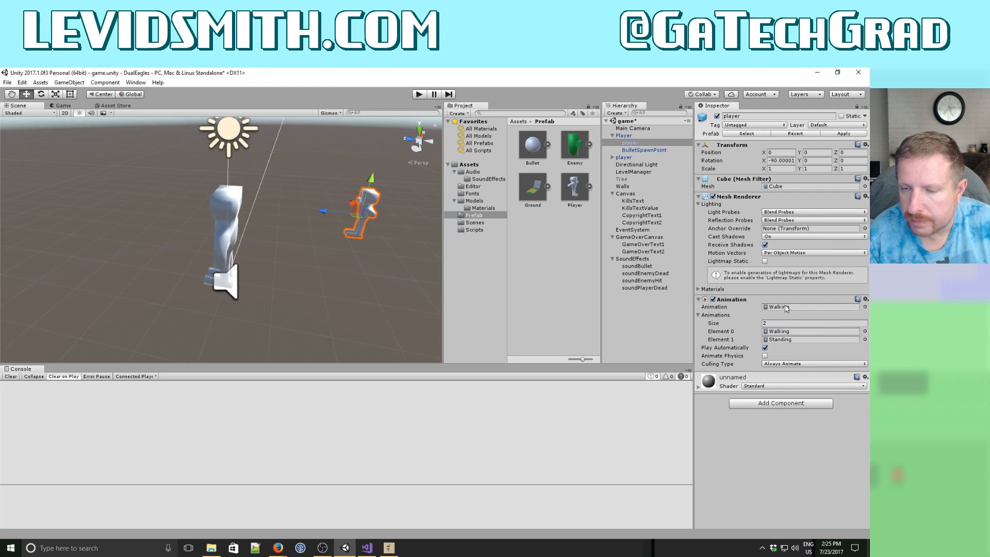
Set the nested player's Animations list to size 2, with Standing as Element 0 and Walking as Element 1.
left_click(865, 331)
double_click(288, 315)
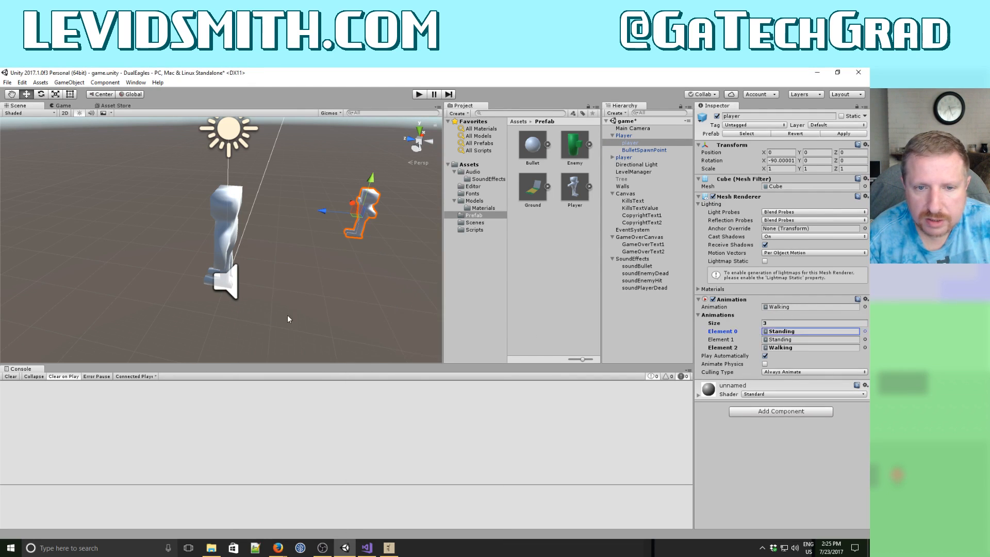
left_click(865, 340)
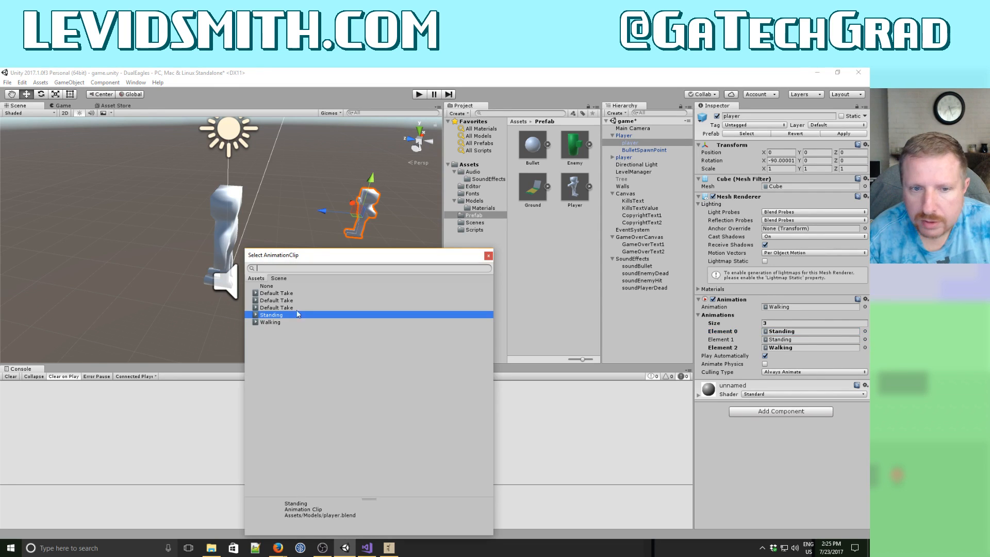
double_click(274, 323)
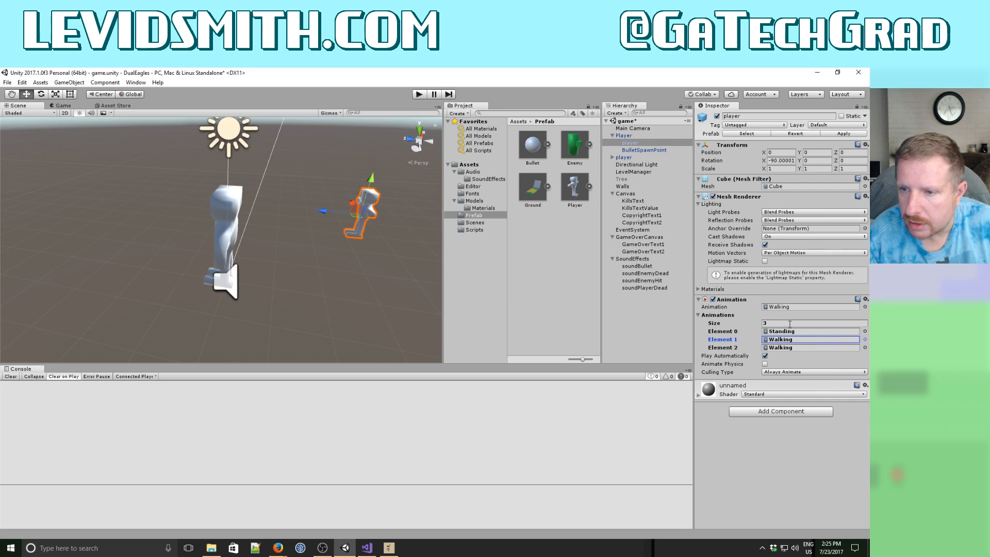
left_click(774, 323)
type("2")
key("Tab")
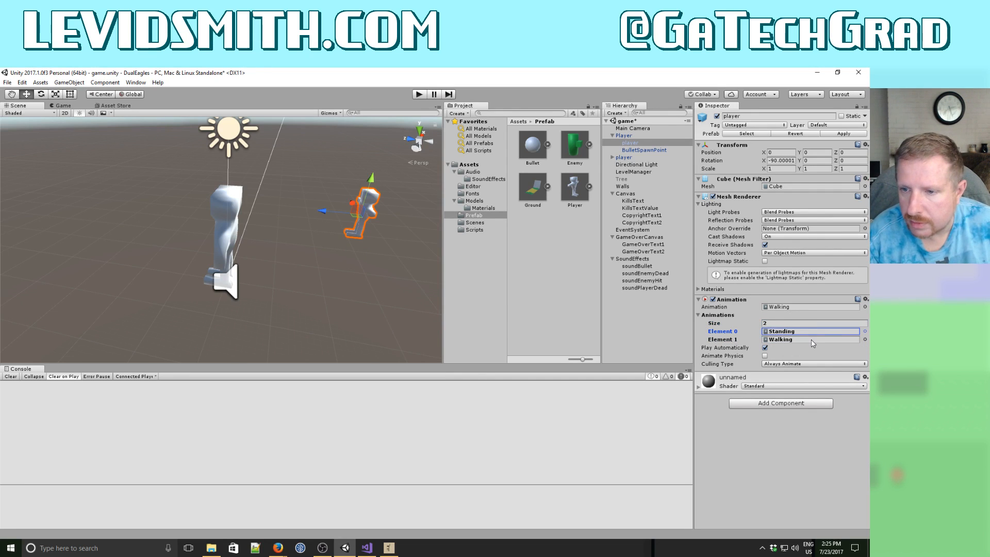
Compare the nested player's Animation settings with the player model instance's and set its Culling Type to Based On Renderers.
left_click(624, 157)
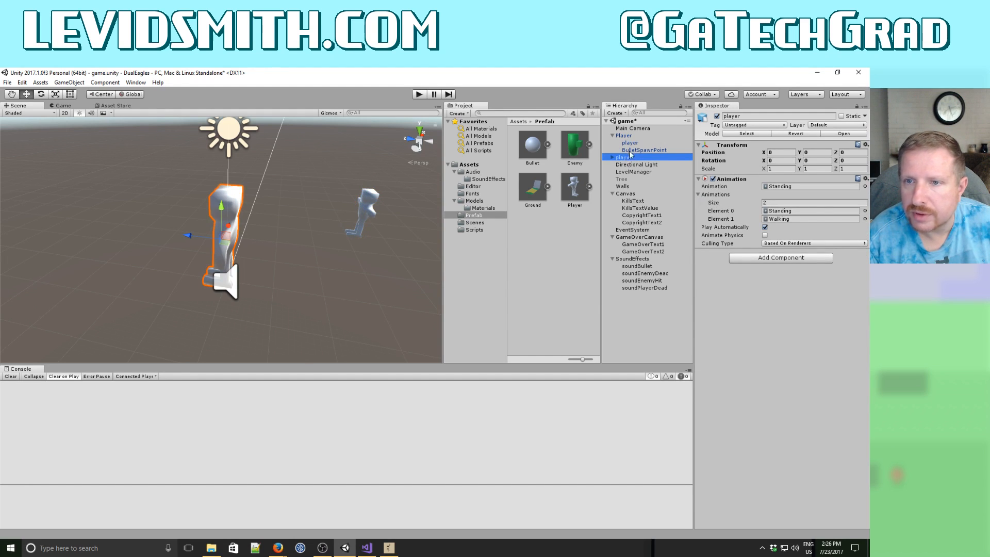
left_click(630, 143)
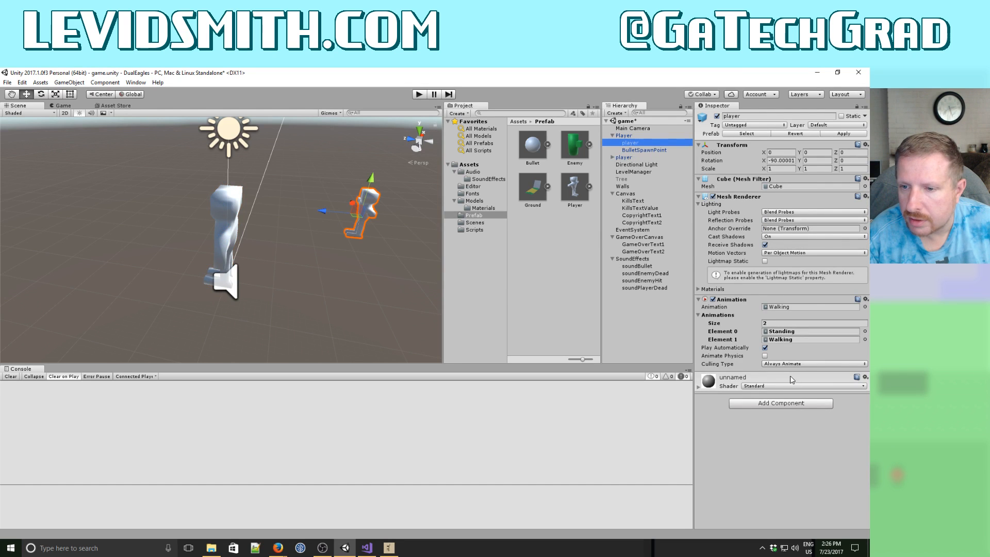
left_click(630, 157)
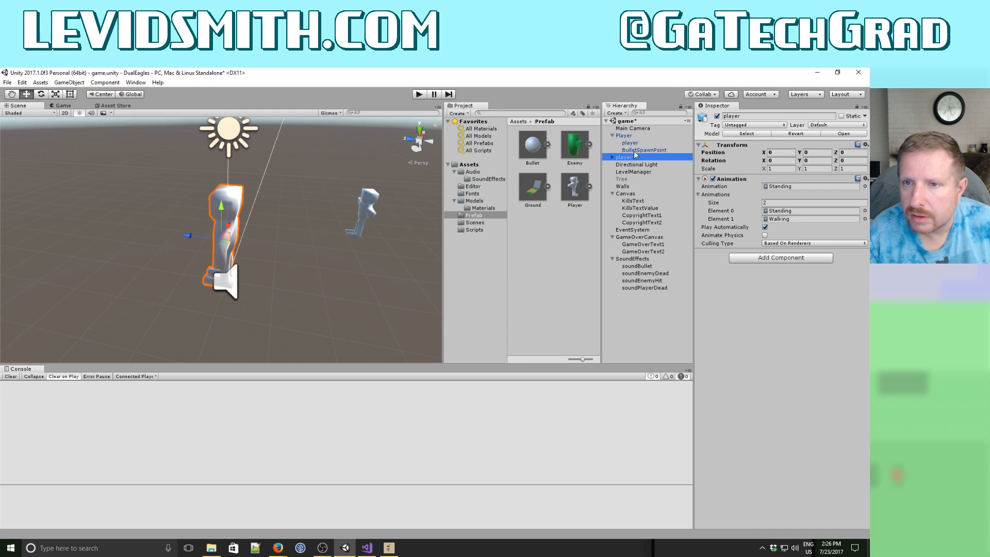
left_click(633, 142)
left_click(790, 364)
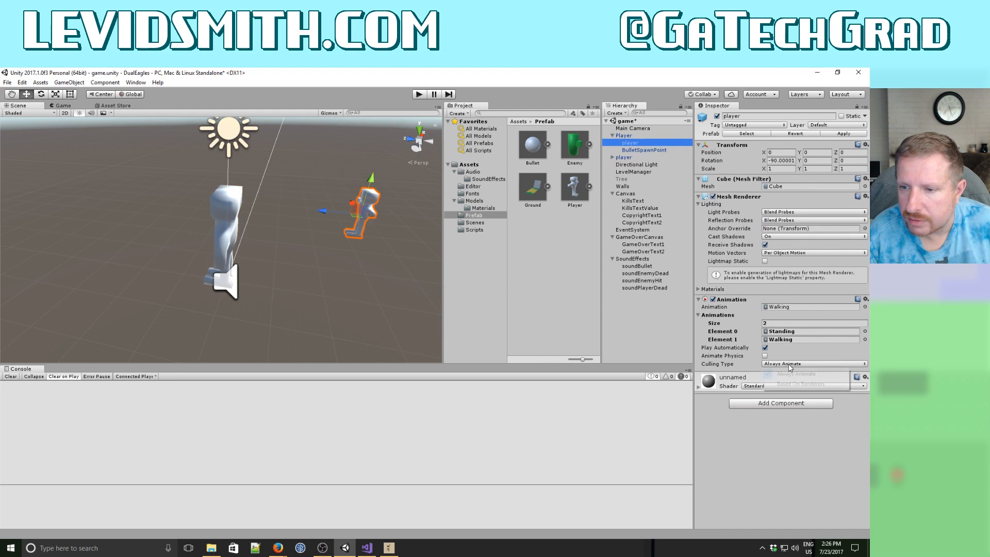
left_click(799, 382)
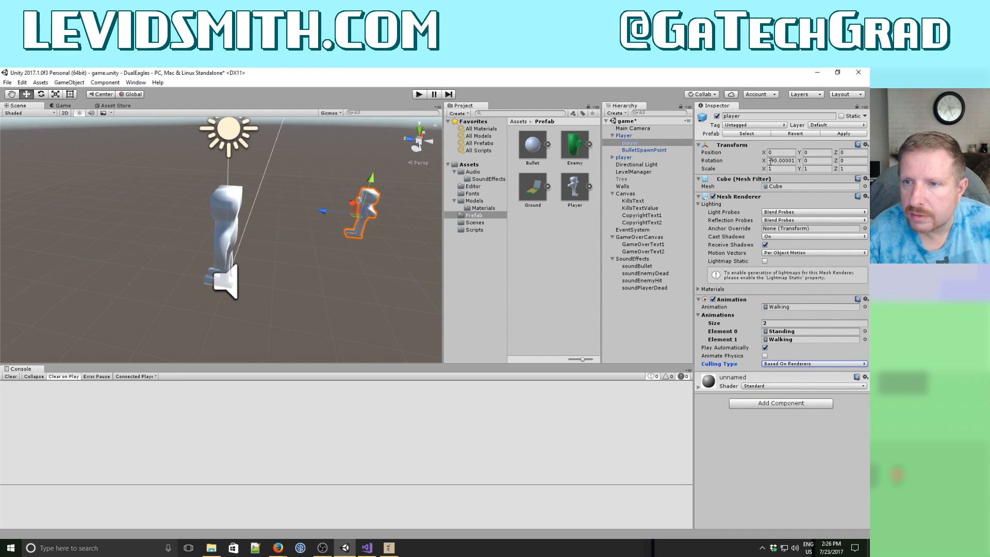
Apply the nested player's Animation changes to the prefab and test them in the game.
left_click(843, 134)
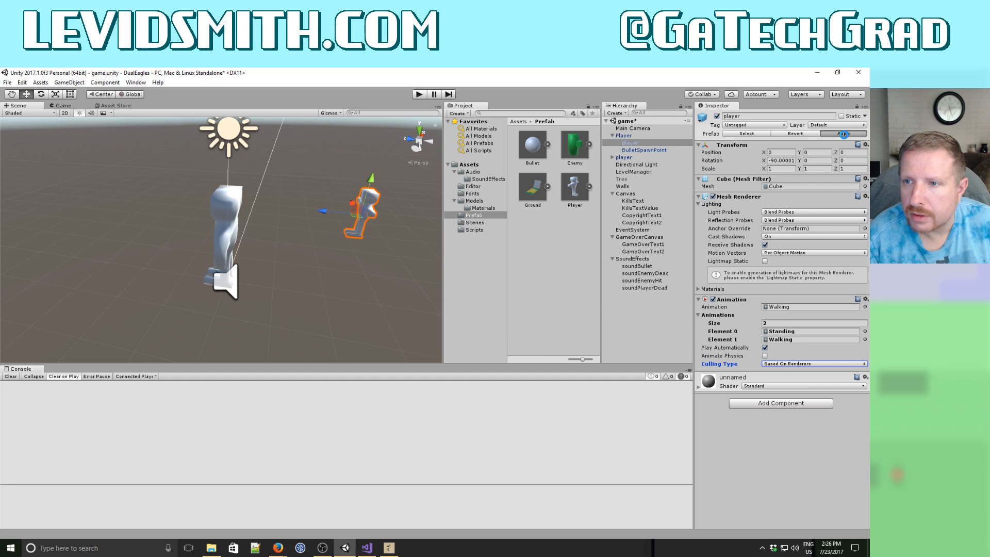
left_click(418, 95)
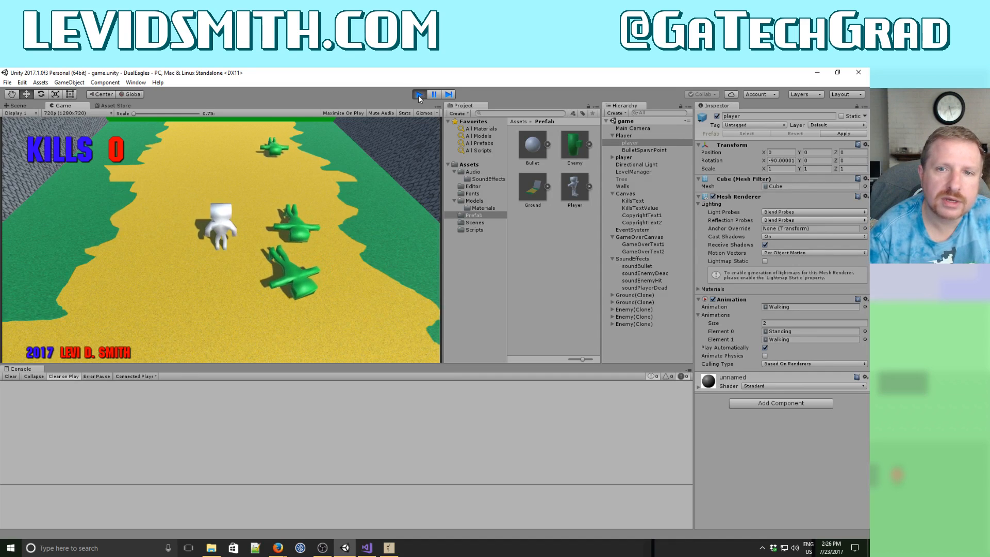
left_click(419, 94)
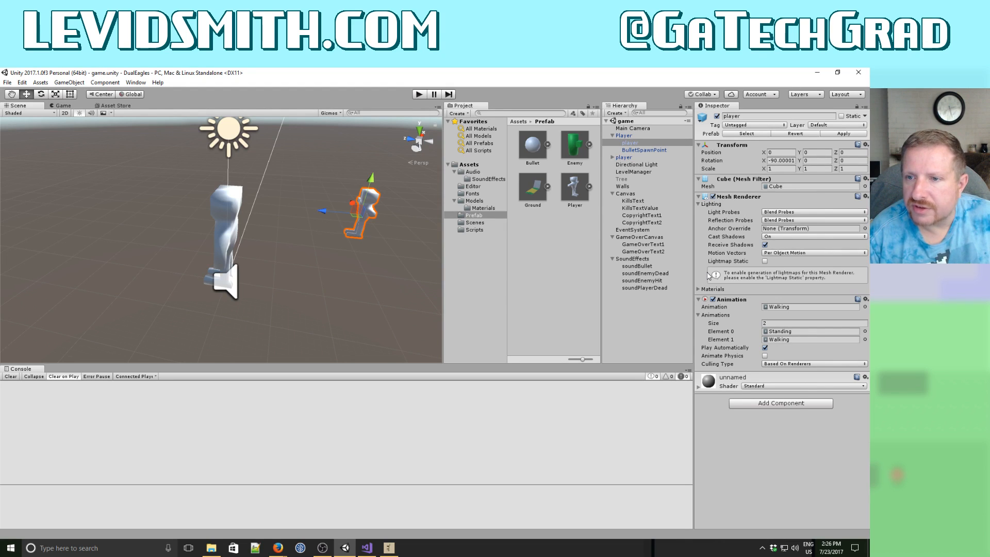
Copy the Animation component from the player model instance.
left_click(624, 158)
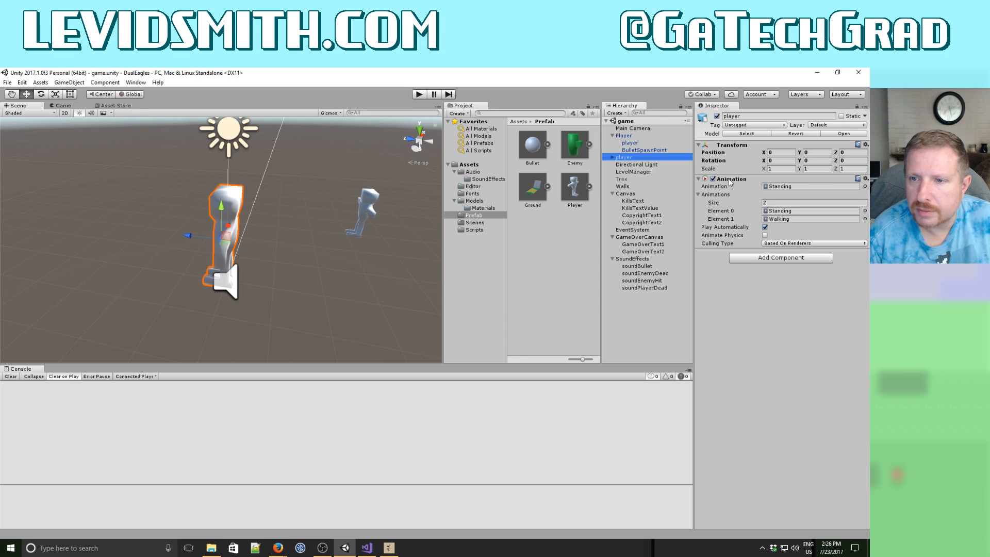
left_click(737, 179)
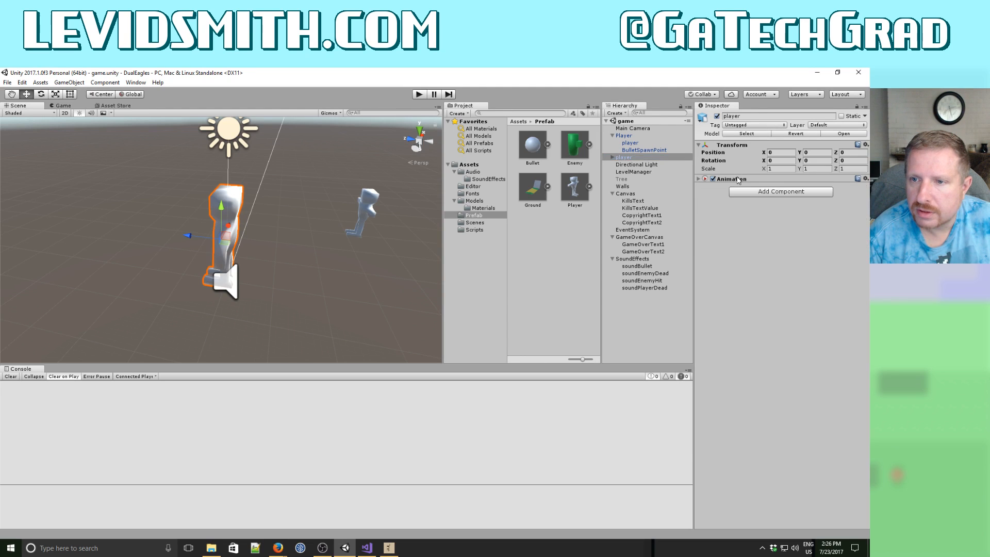
left_click(738, 179)
right_click(737, 179)
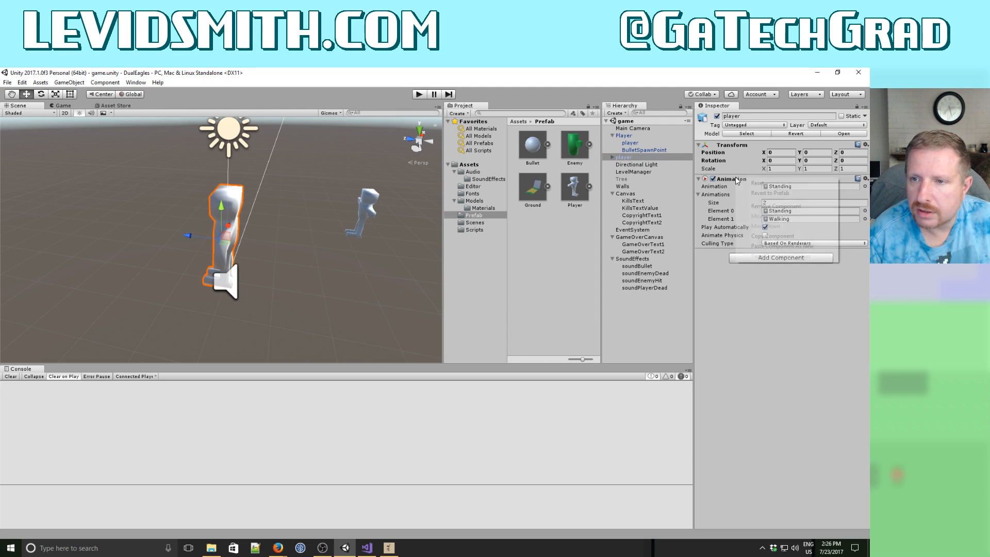
left_click(866, 178)
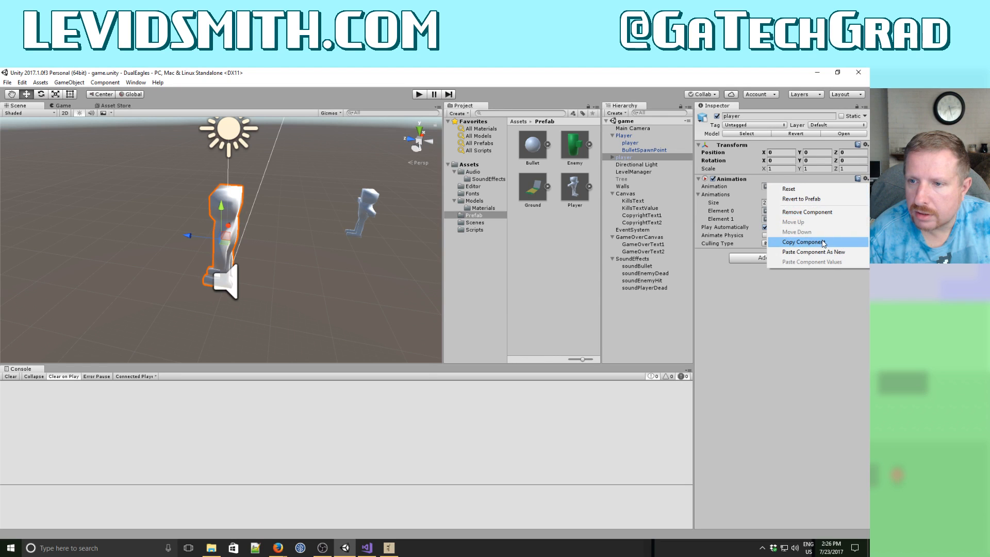
left_click(804, 241)
Remove the Animation component from the nested player object in the Player instance.
left_click(626, 136)
left_click(631, 143)
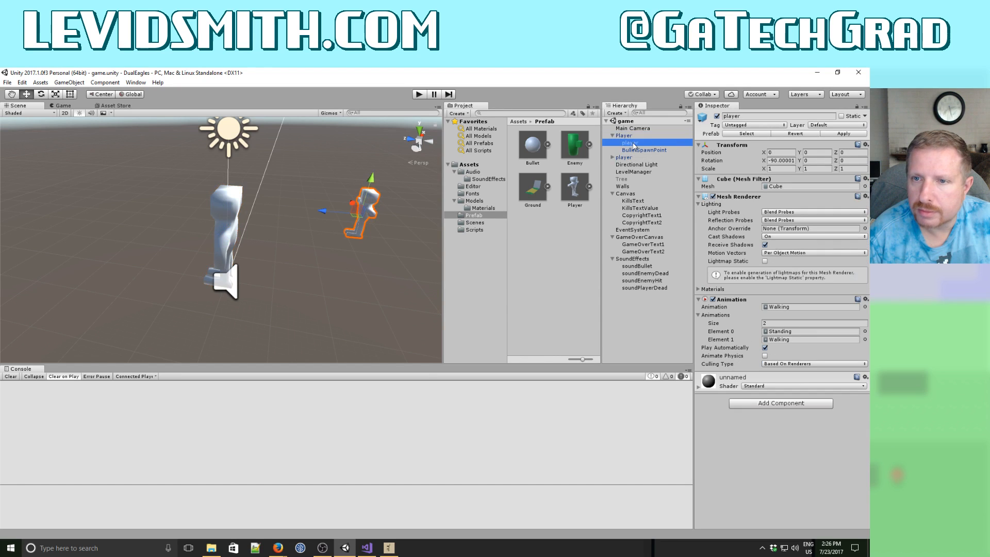
left_click(866, 299)
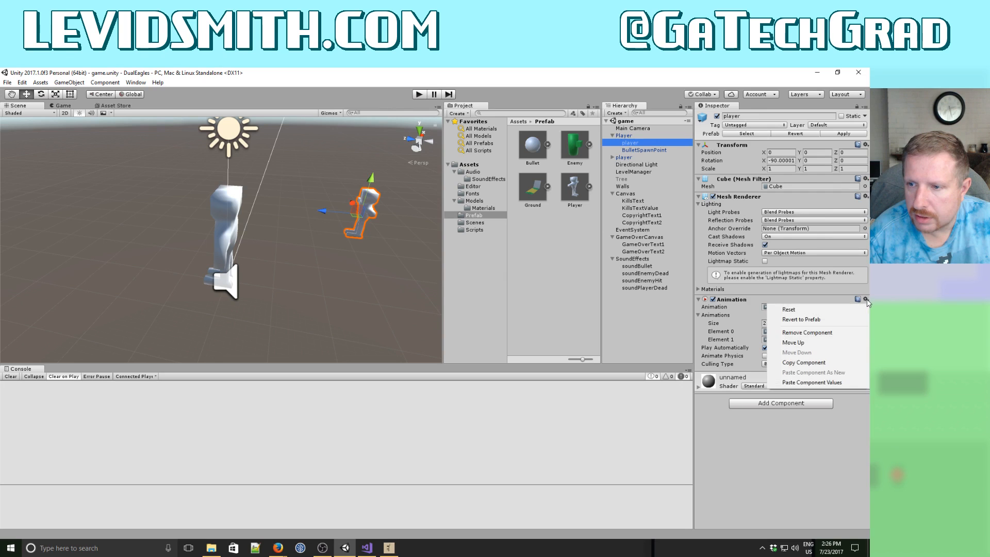
left_click(812, 336)
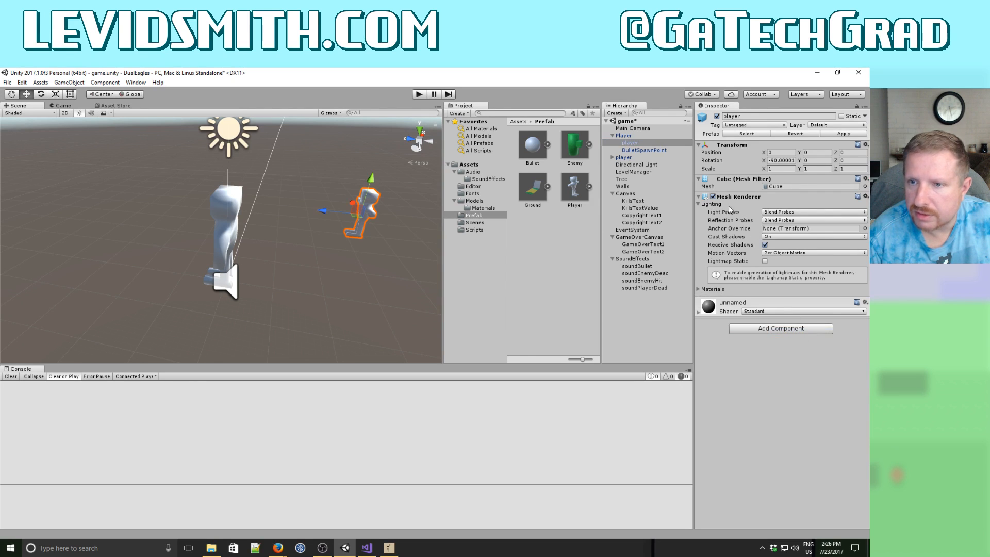
Compare the nested player object with the player model instance, examining the components of the model's Armature and Cube children.
left_click(630, 143)
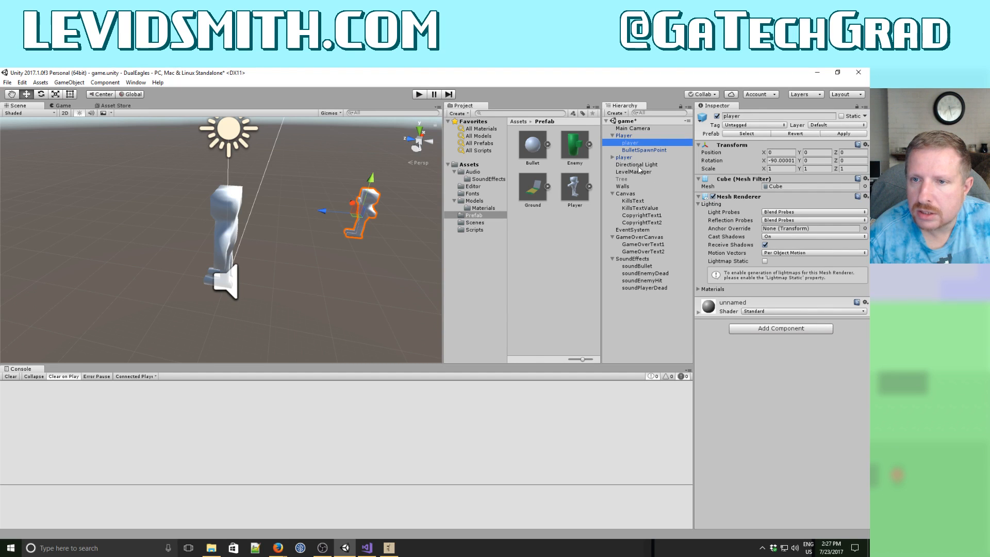
left_click(624, 157)
left_click(612, 157)
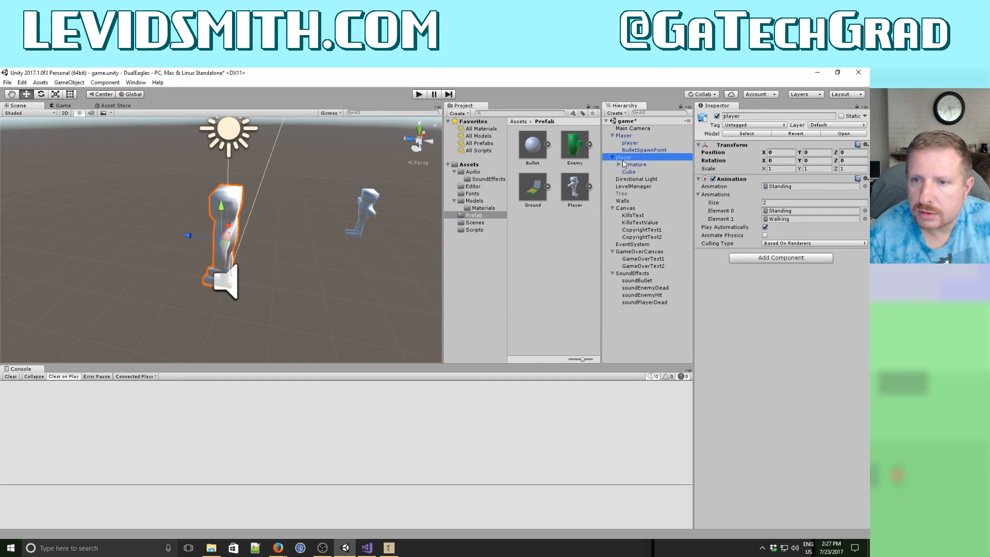
left_click(633, 165)
left_click(634, 170)
left_click(634, 165)
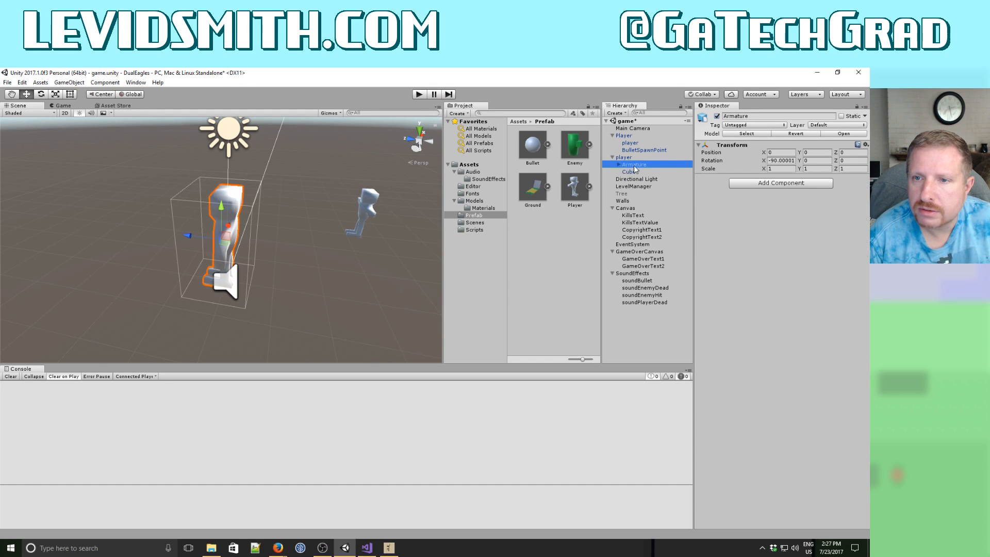
left_click(634, 171)
left_click(633, 166)
left_click(634, 171)
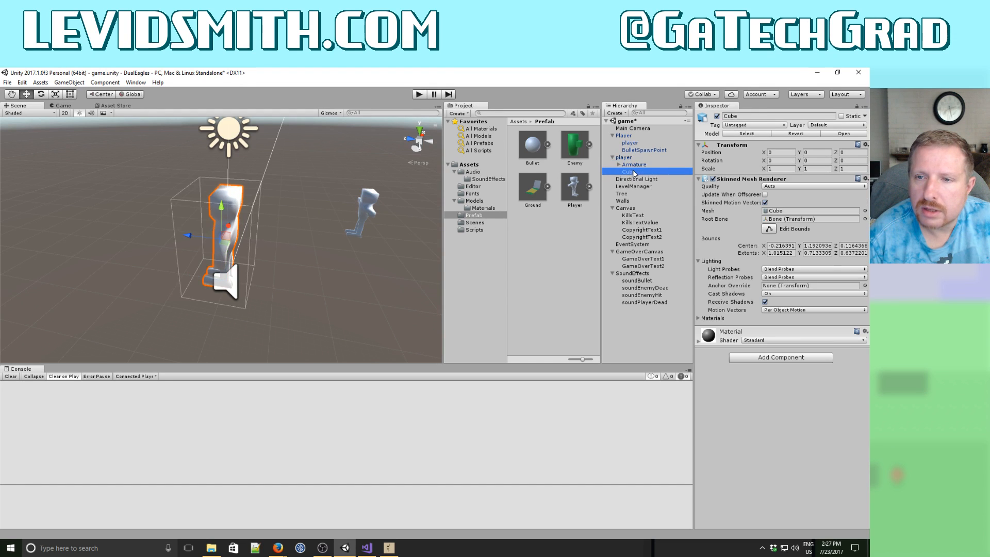
left_click(634, 165)
left_click(619, 164)
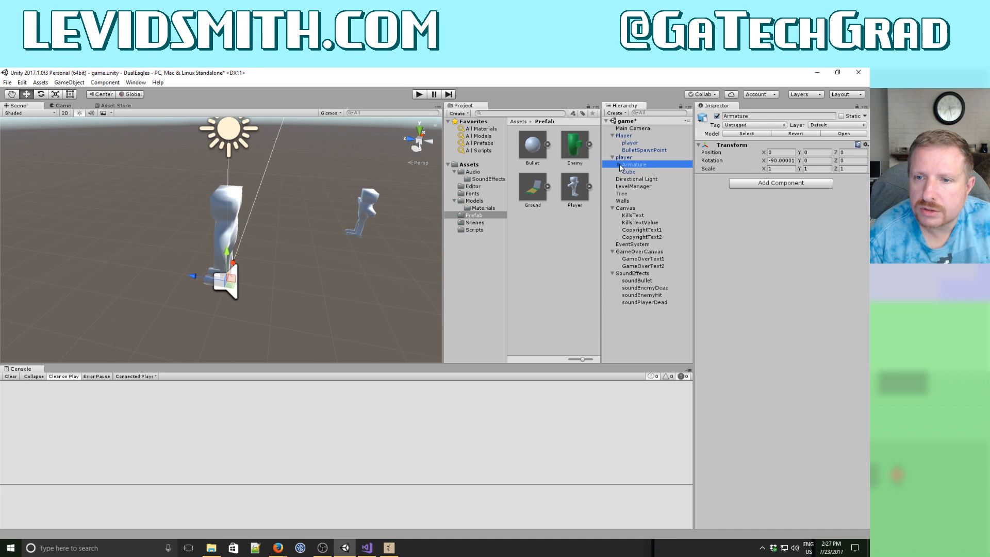
Examine the components of the player model instance's Armature, its Bone, Leg_L and Leg_R children, and Cube.
left_click(635, 172)
left_click(636, 179)
left_click(637, 186)
left_click(636, 192)
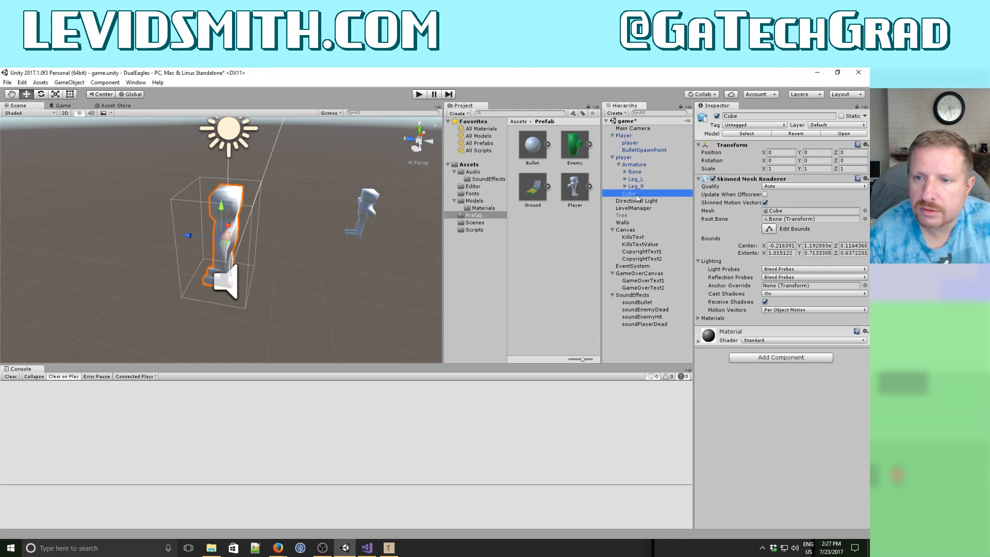
left_click(637, 185)
left_click(636, 179)
left_click(637, 172)
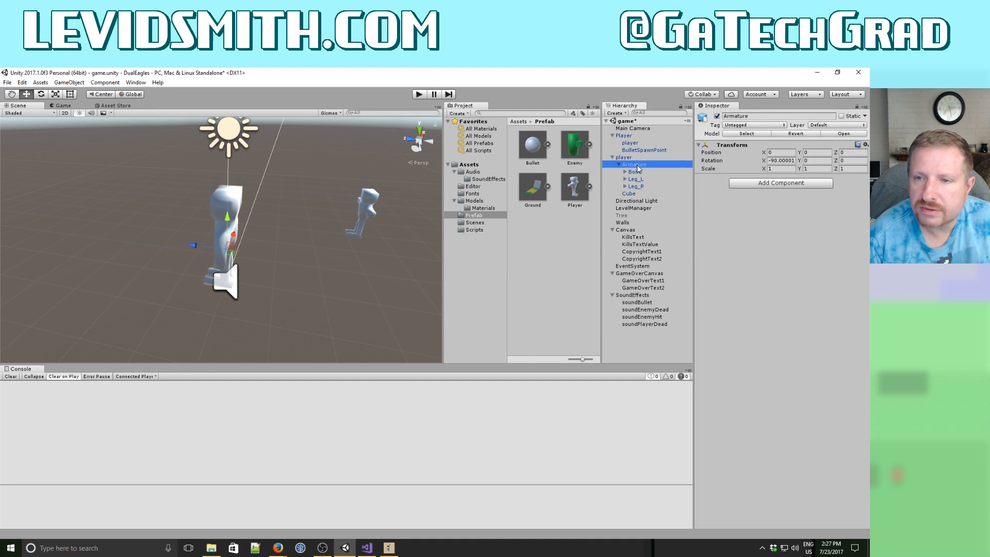
left_click(637, 187)
left_click(637, 195)
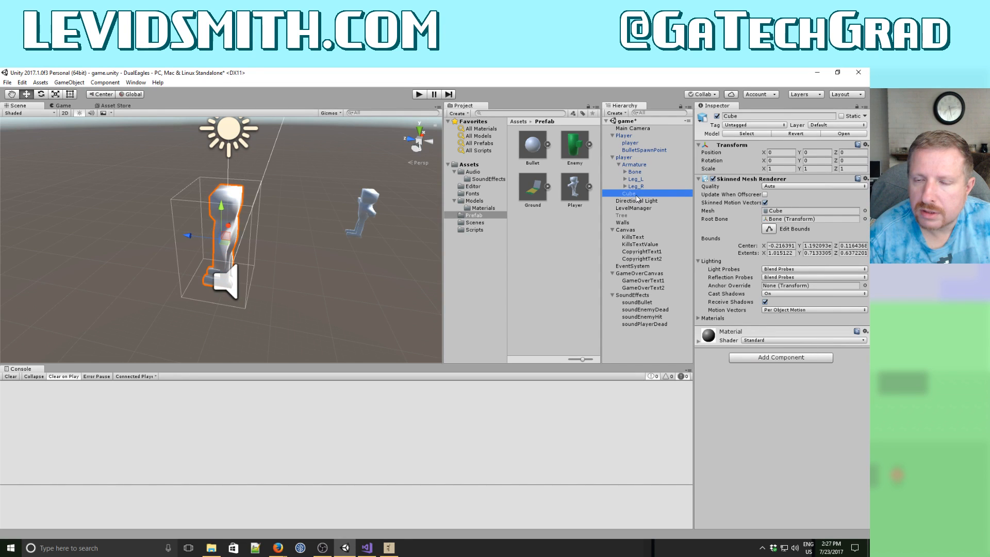
Delete the standalone player model instance and the player object nested in Player, allowing the prefab instance to break.
left_click(625, 157)
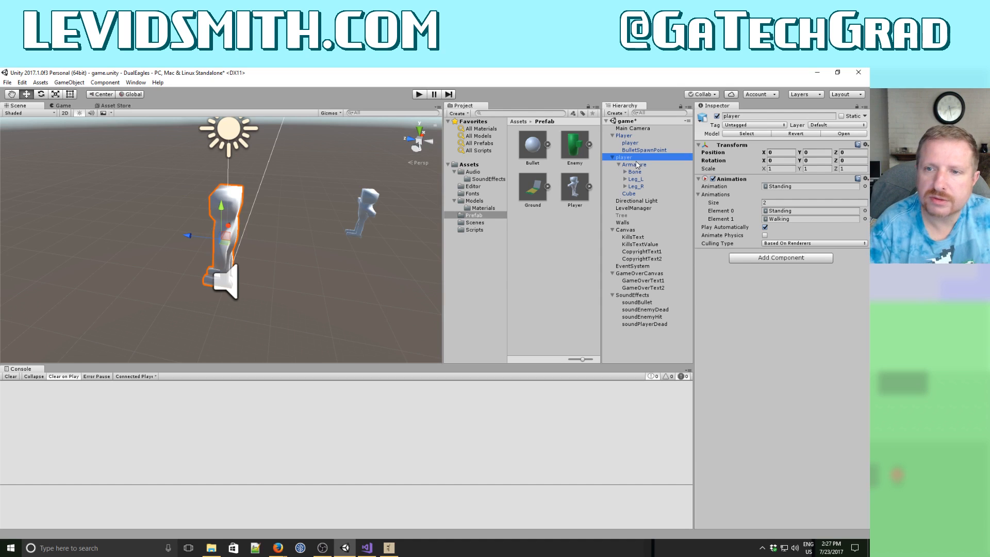
key("Delete")
left_click(634, 144)
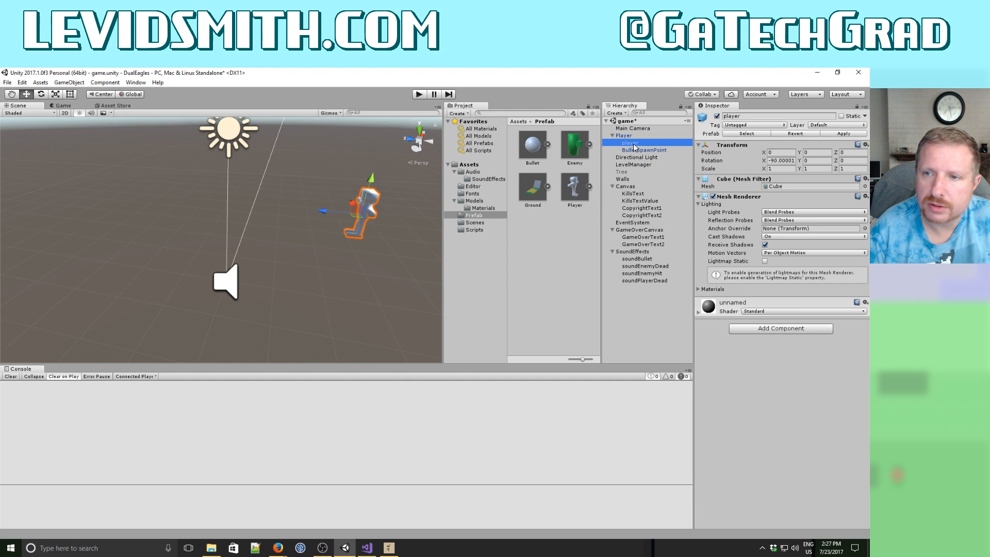
key("Delete")
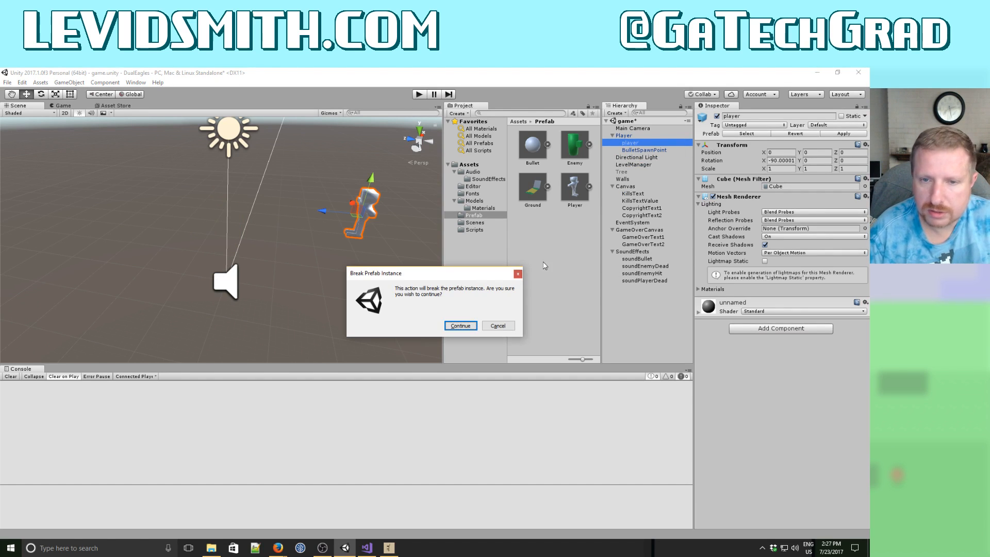
left_click(467, 325)
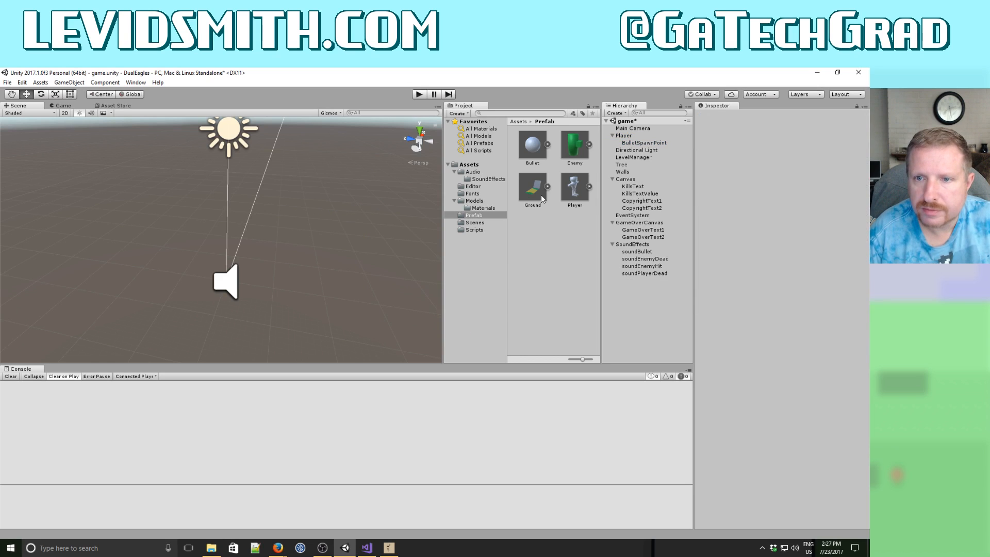
Nest the player model from the Models folder under the Player object and set Player's position to 0, 0, 0.
left_click(475, 201)
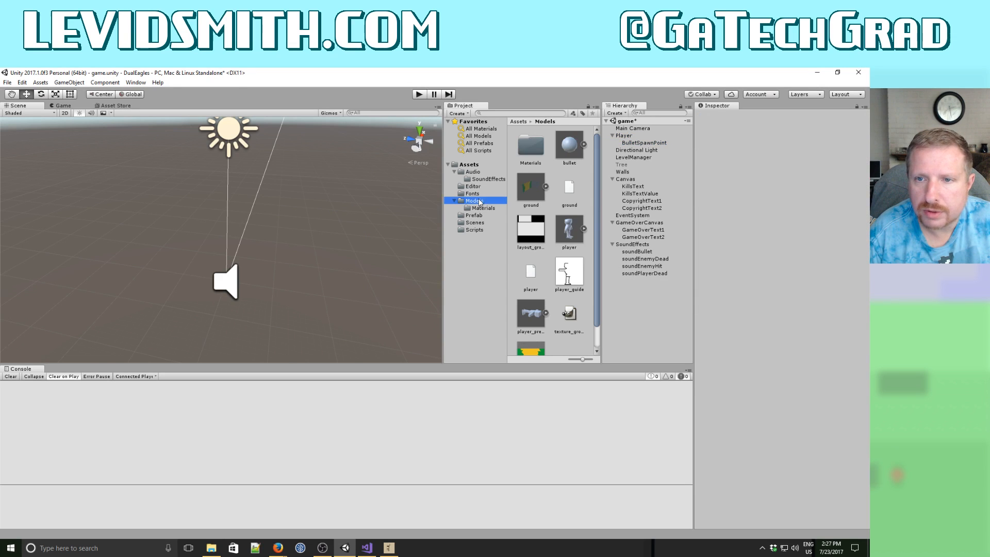
left_click_drag(570, 235, 622, 137)
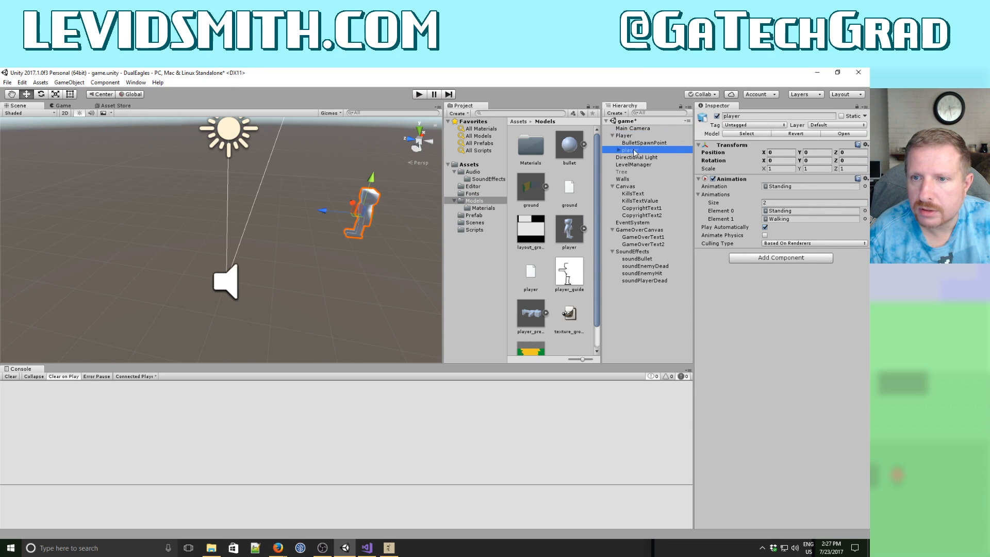
left_click(623, 136)
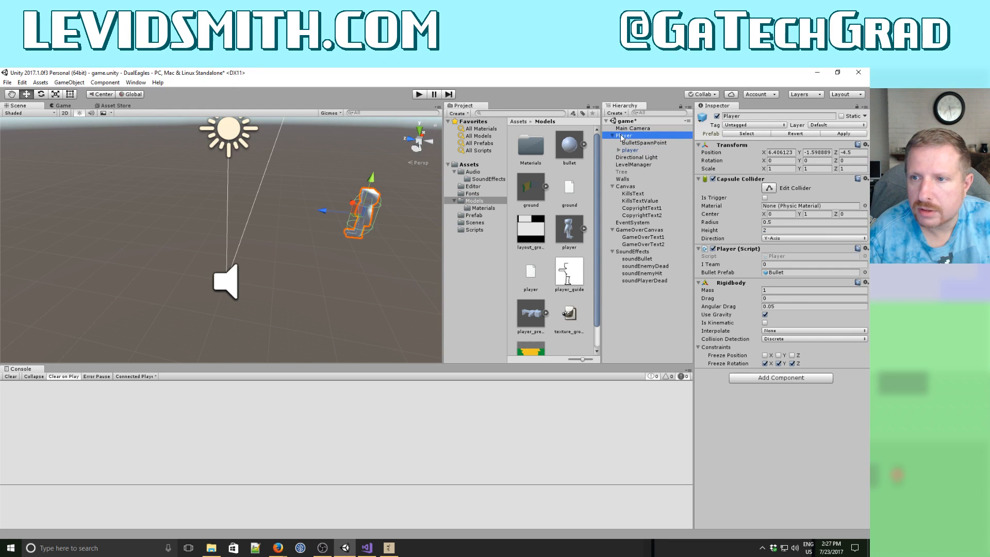
left_click(786, 152)
type("0")
key("Tab")
type("0")
key("Tab")
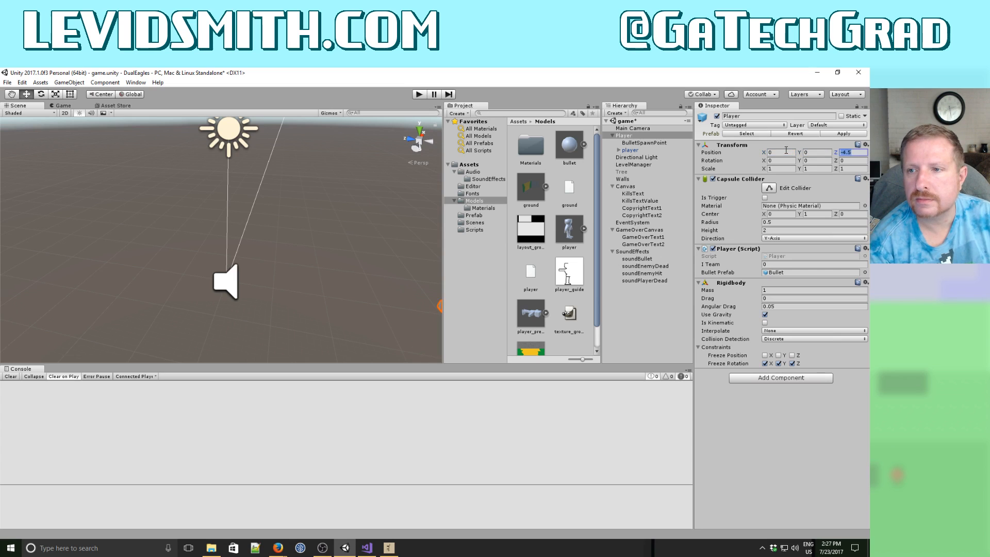
type("0")
key("Tab")
Examine the Armature and Cube children and the Animation component of the newly nested player model.
left_click(620, 150)
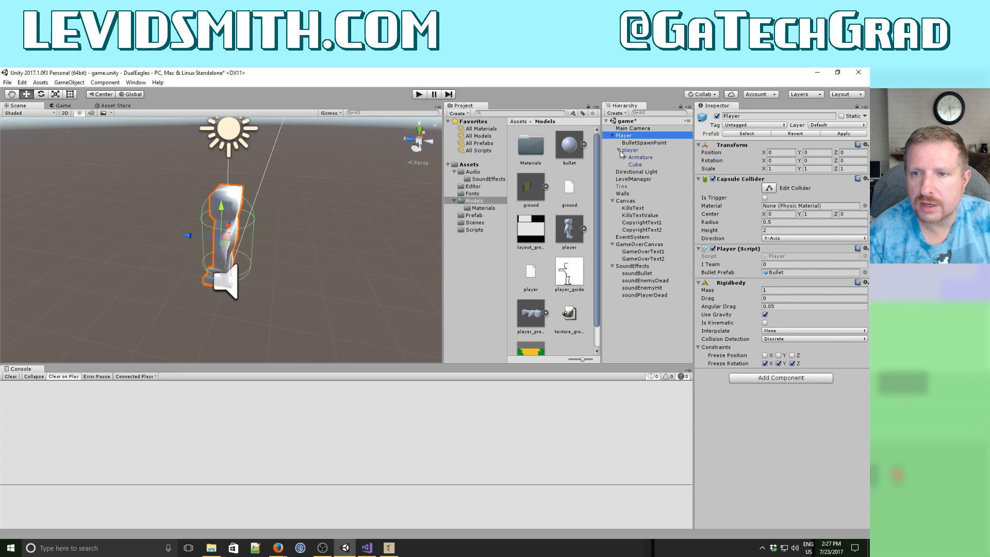
left_click(640, 158)
left_click(641, 164)
left_click(641, 158)
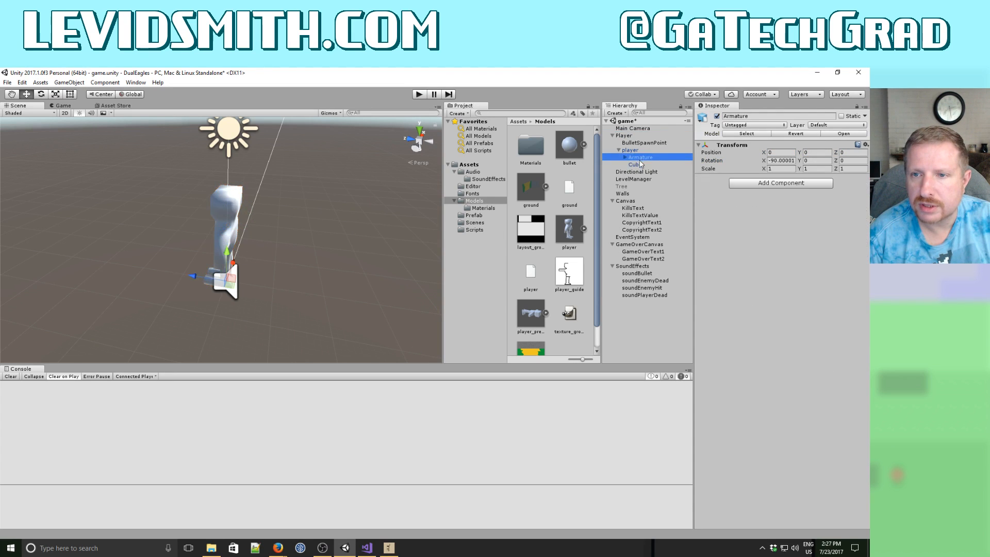
left_click(642, 164)
left_click(641, 157)
left_click(637, 151)
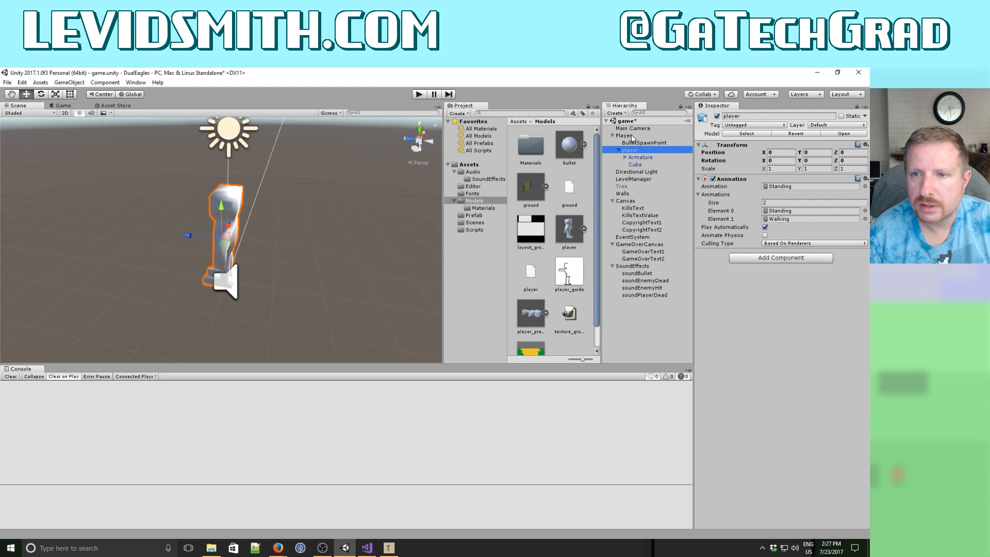
Apply the Player object's changes to its prefab and playtest the game by moving and shooting in different directions.
left_click(631, 137)
left_click(844, 133)
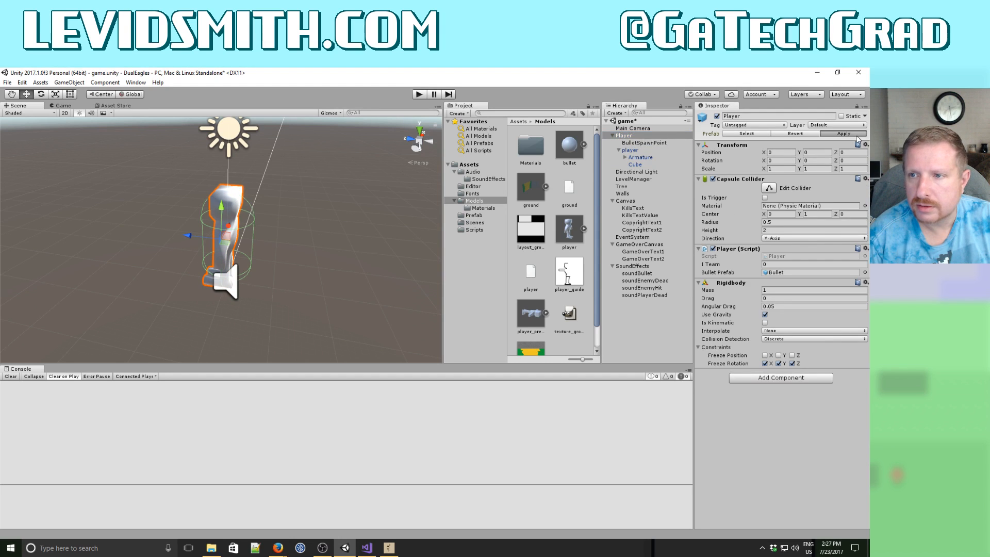
left_click(419, 95)
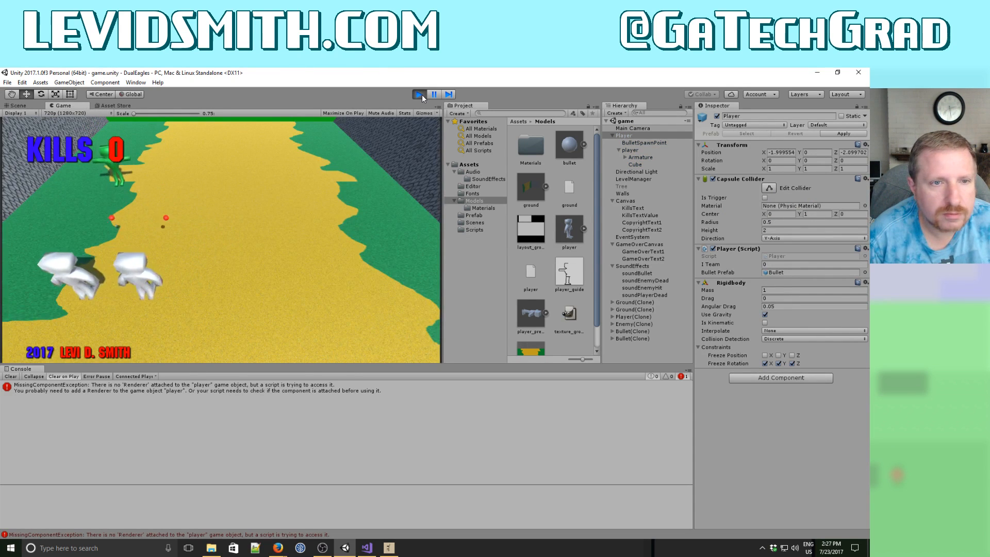
key("Left")
key("Down")
key("Up")
key("Right")
key("space")
key("Left")
key("Down")
key("space")
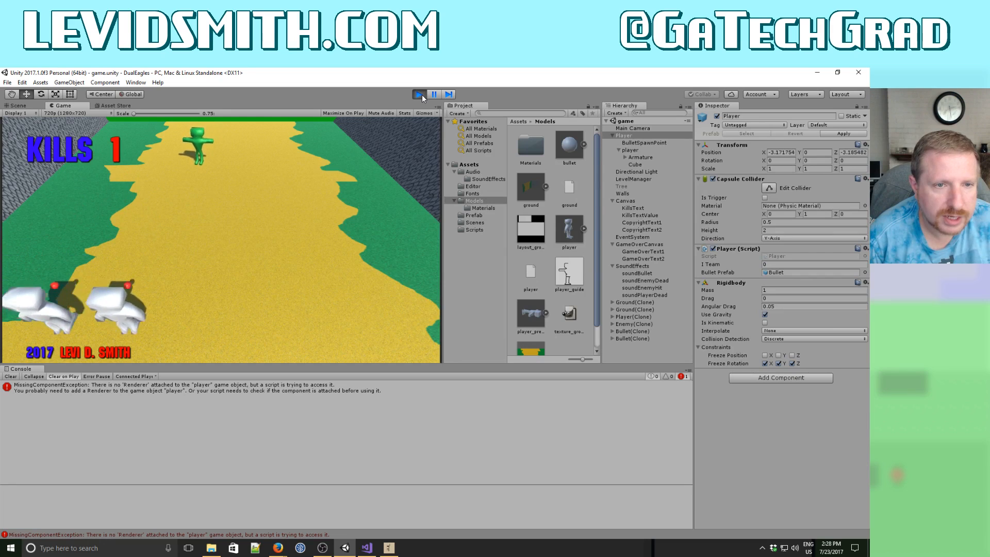
key("Right")
key("Up")
key("space")
key("Down")
key("Left")
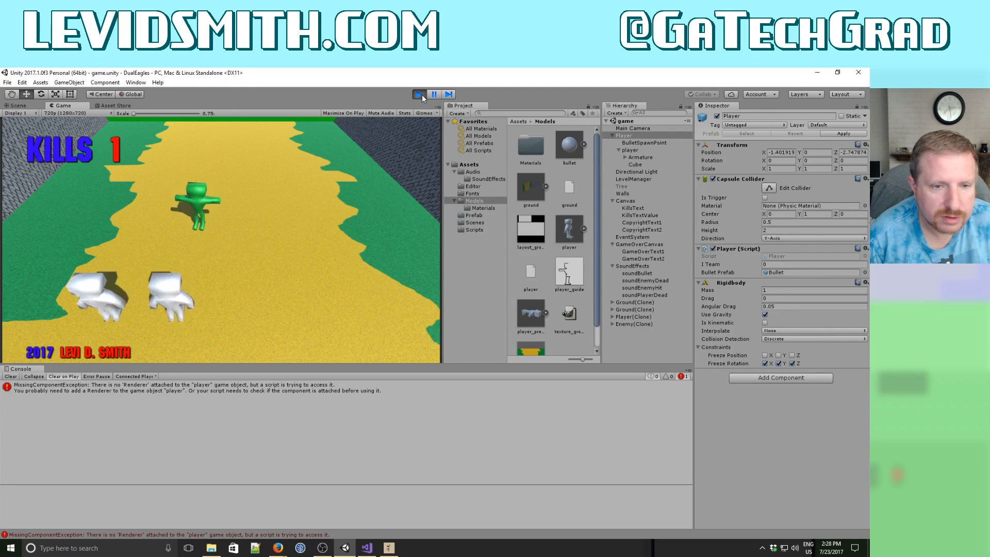
key("Down")
key("Left")
key("space")
key("Right")
key("space")
key("space")
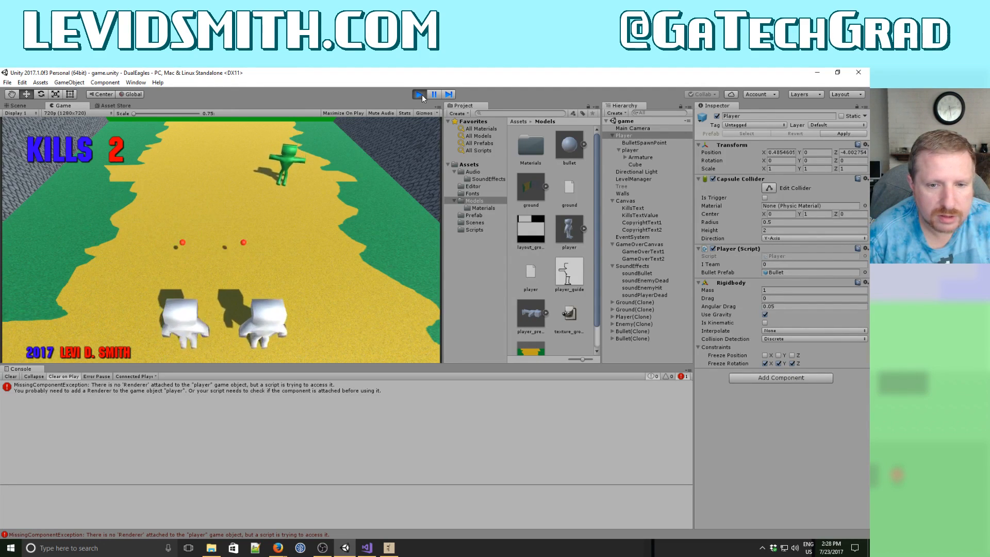
key("Up")
key("Right")
left_click(420, 94)
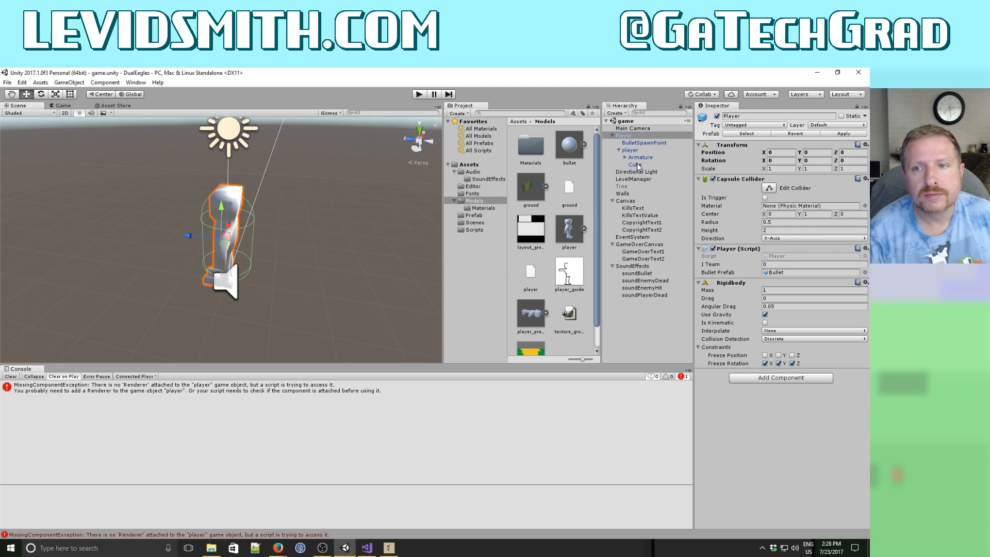
Rename the nested player model's Cube child as player_mesh.
left_click(635, 165)
left_click(637, 165)
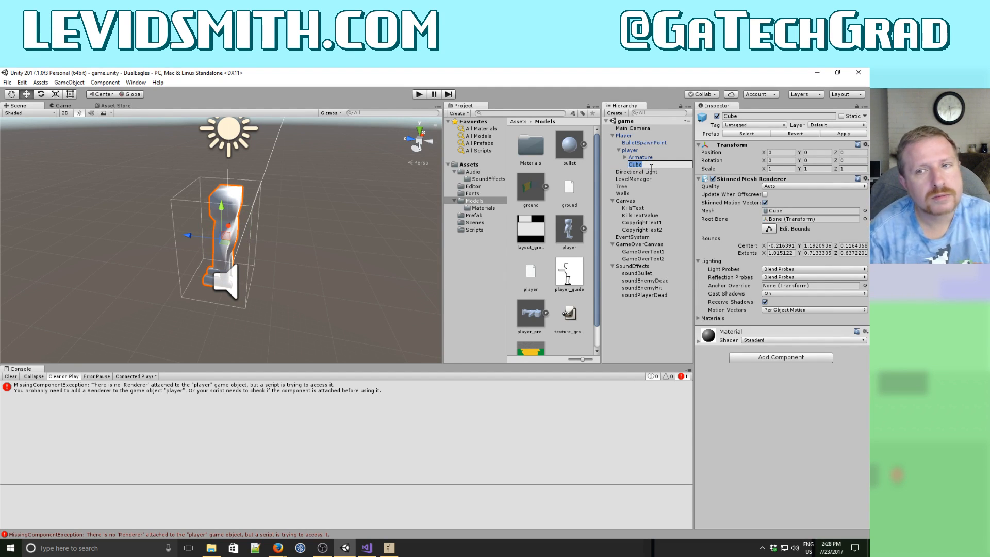
type("mes")
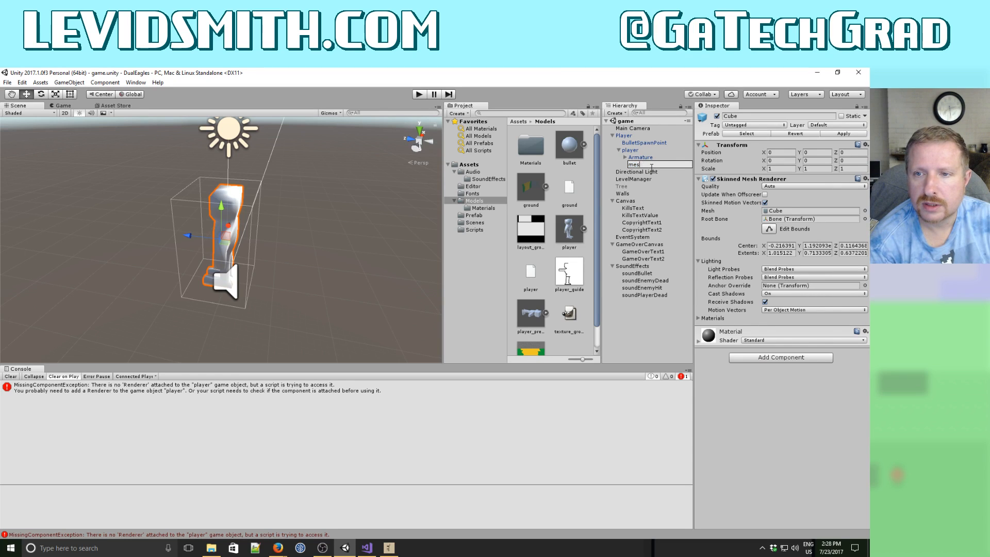
type("layer_mesh")
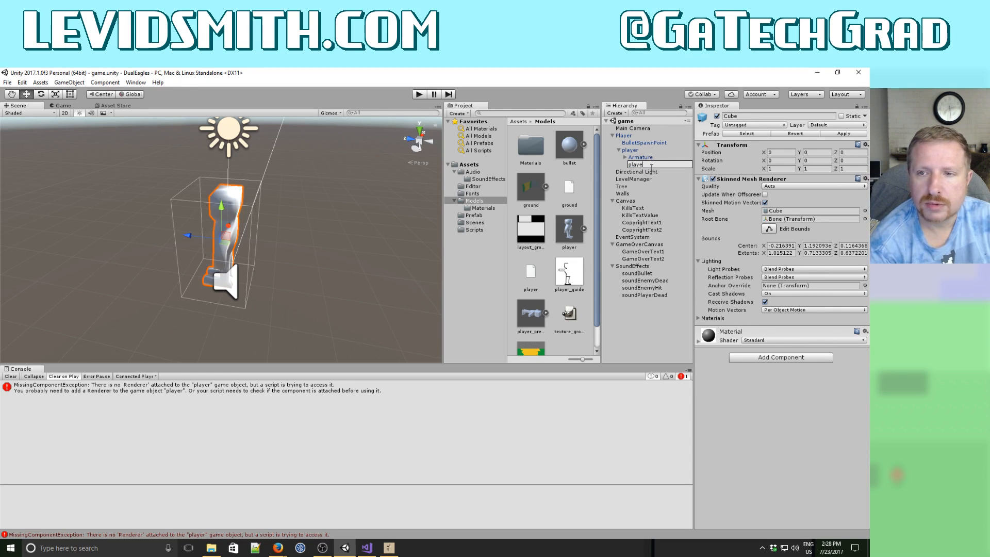
key("Return")
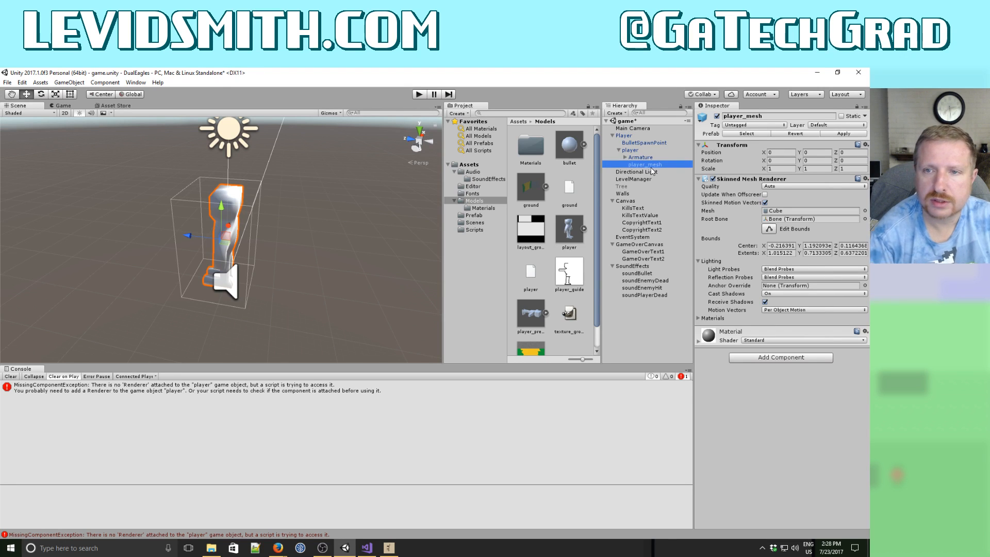
Switch to Visual Studio and look through Player.cs for code that accesses the player's Renderer.
left_click(367, 547)
left_click(279, 316)
scroll(280, 316, "up", 5)
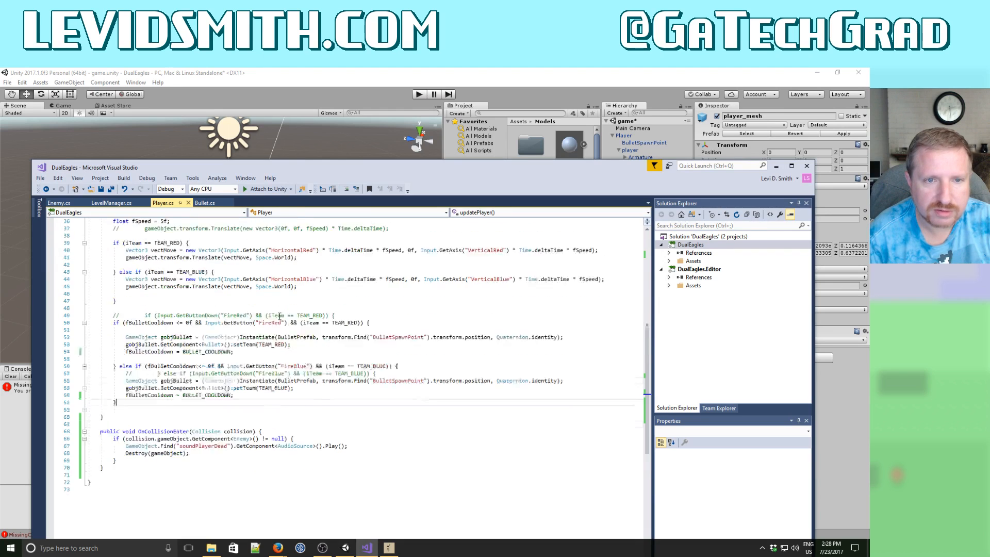
scroll(179, 313, "up", 10)
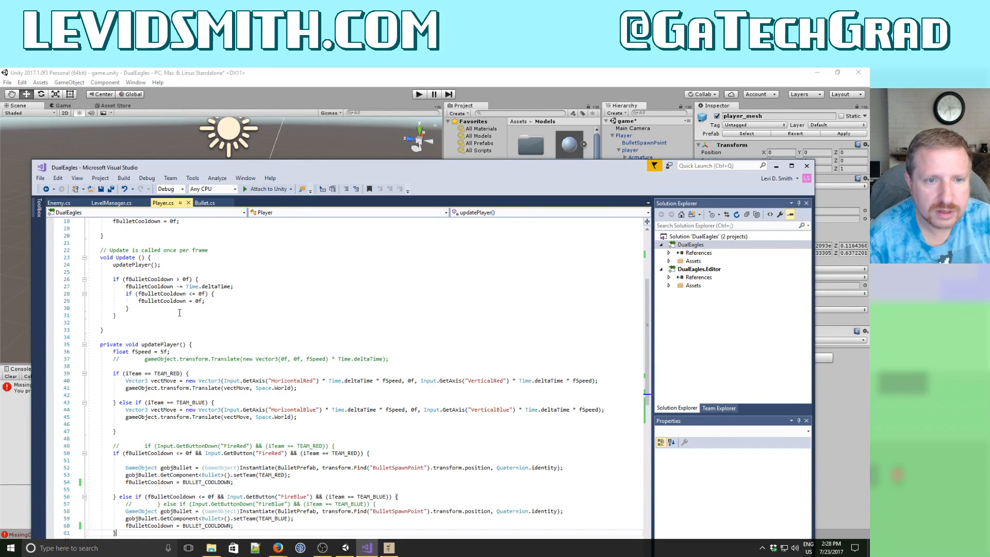
scroll(180, 313, "down", 8)
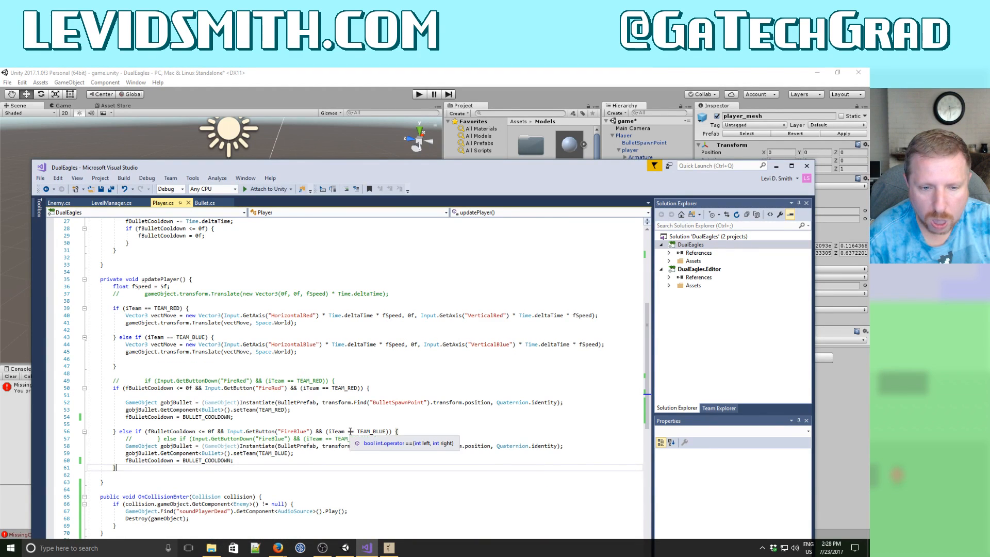
scroll(350, 431, "down", 2)
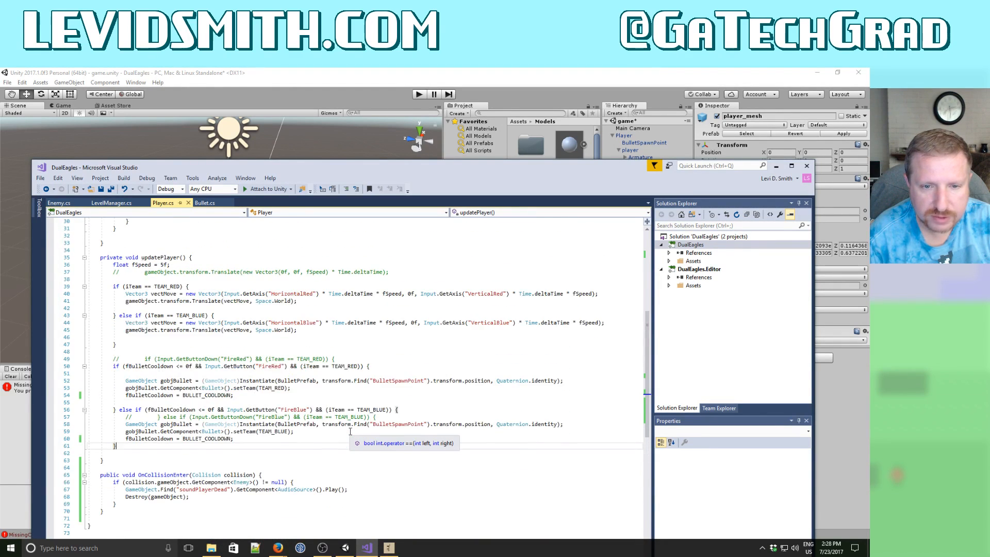
scroll(350, 431, "up", 10)
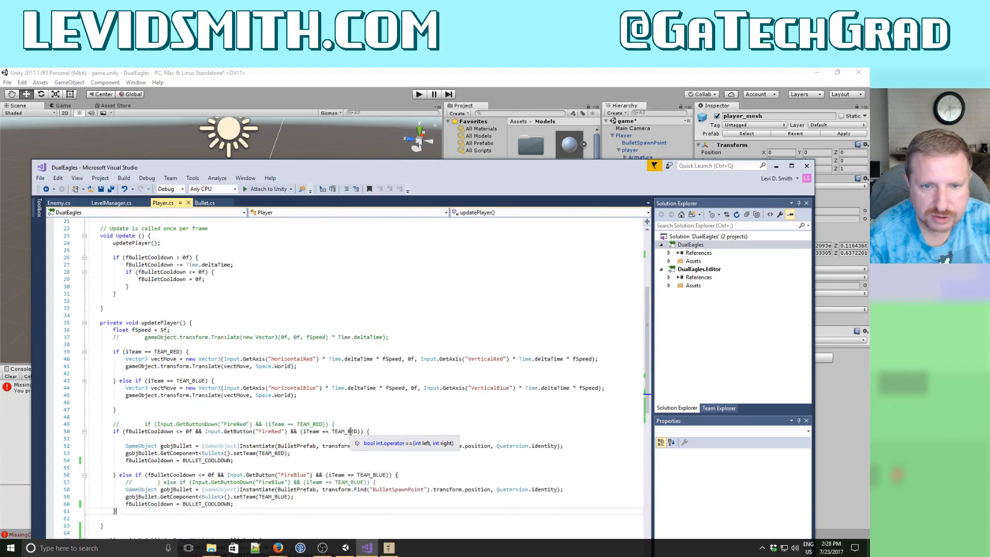
In LevelManager.cs, change the red player's transform.Find path in setupGame to "player/player_mesh".
left_click(109, 202)
scroll(247, 344, "up", 4)
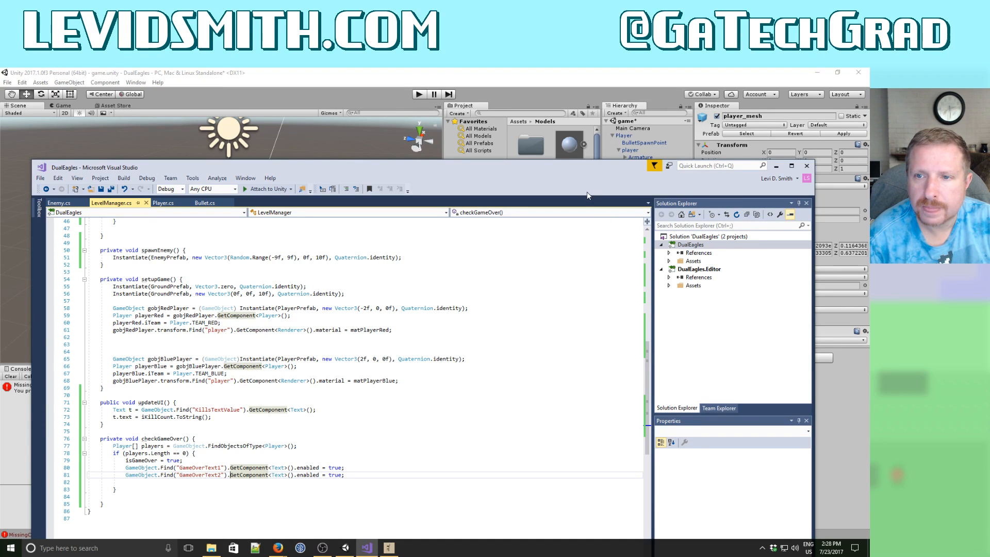
left_click_drag(587, 165, 591, 184)
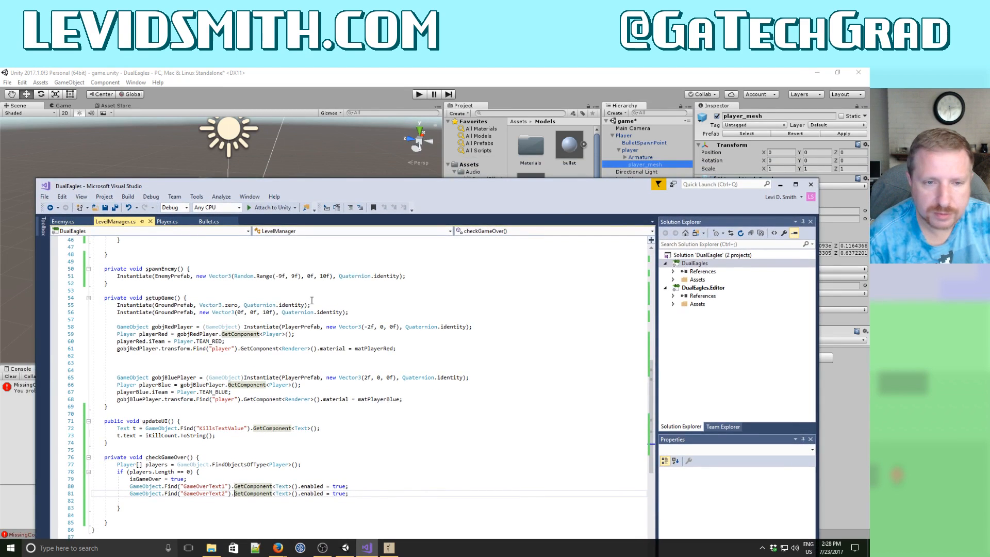
left_click(231, 349)
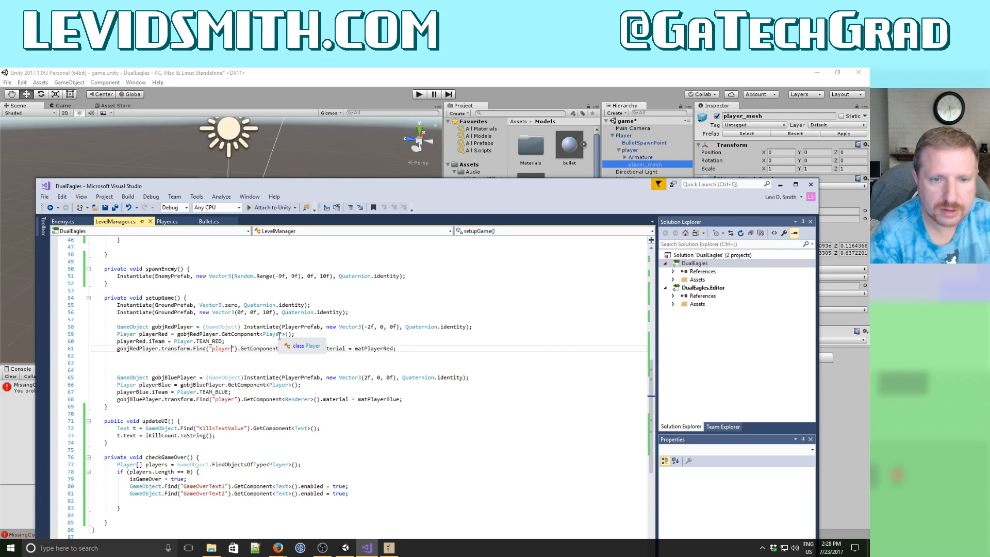
type("/paly")
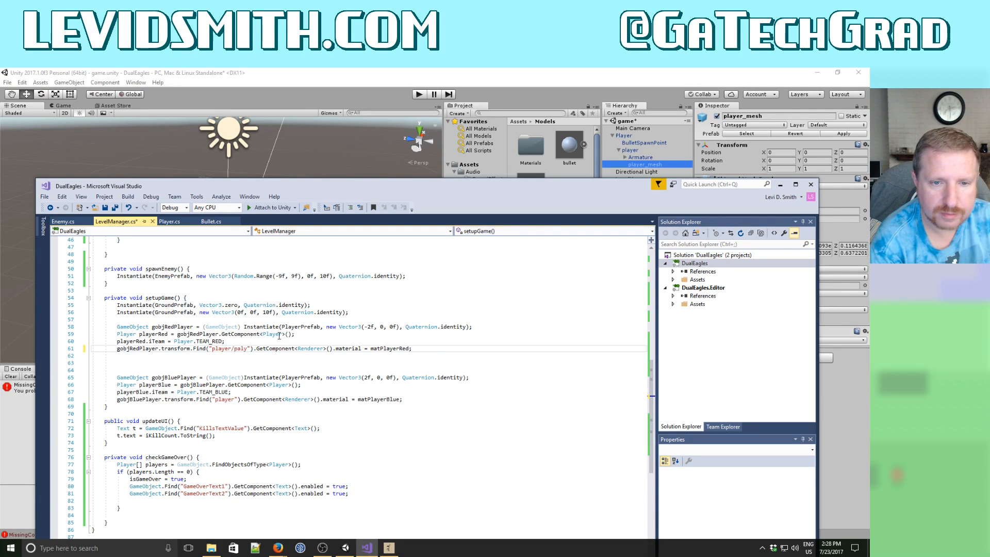
key("BackSpace")
key("BackSpace")
key("BackSpace")
type("layer_m")
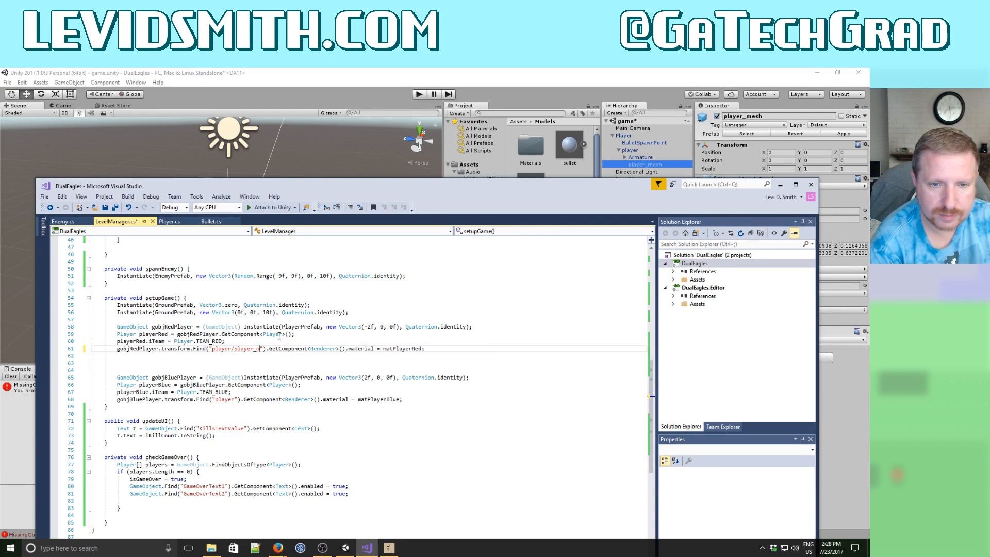
type("esh")
In LevelManager.cs, change the blue player's transform.Find path in setupGame to "player/player_mesh" and save the scripts.
key("shift+Left")
key("shift+Left")
key("shift+Left")
key("shift+Left")
key("shift+Left")
key("shift+Left")
key("shift+Left")
key("shift+Left")
key("shift+Left")
key("shift+Left")
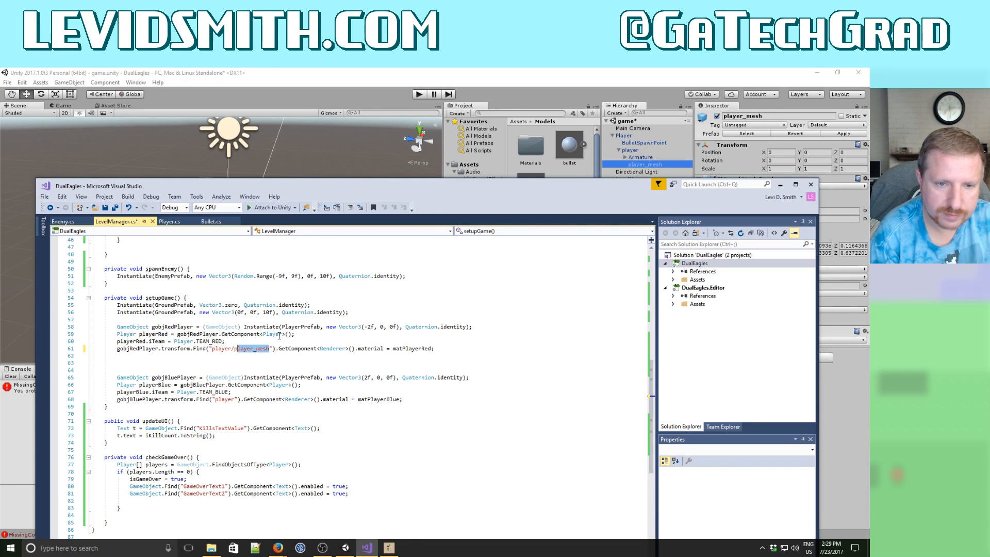
key("ctrl+c")
left_click(236, 400)
key("ctrl+v")
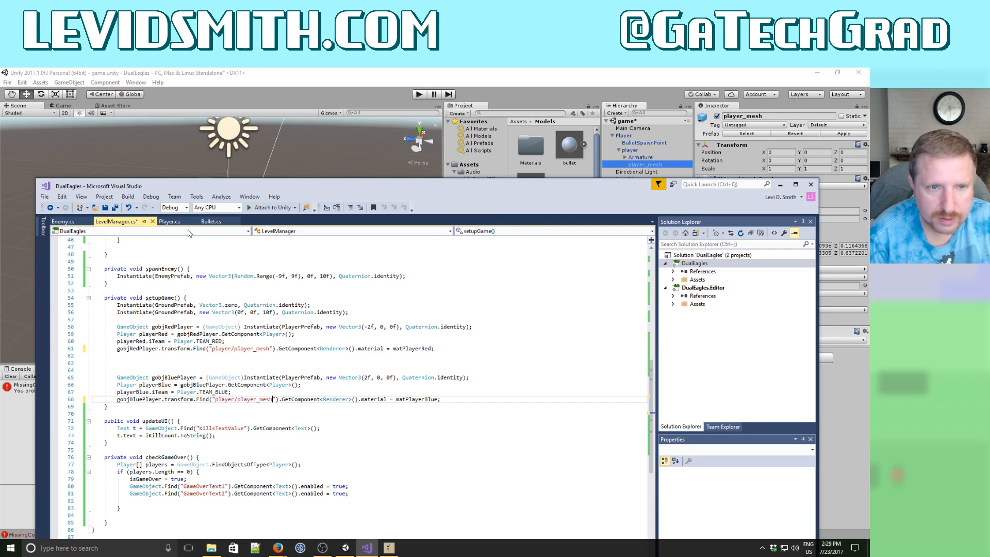
left_click(115, 208)
Playtest the game in Unity and apply the Player object's changes to its prefab.
left_click(418, 96)
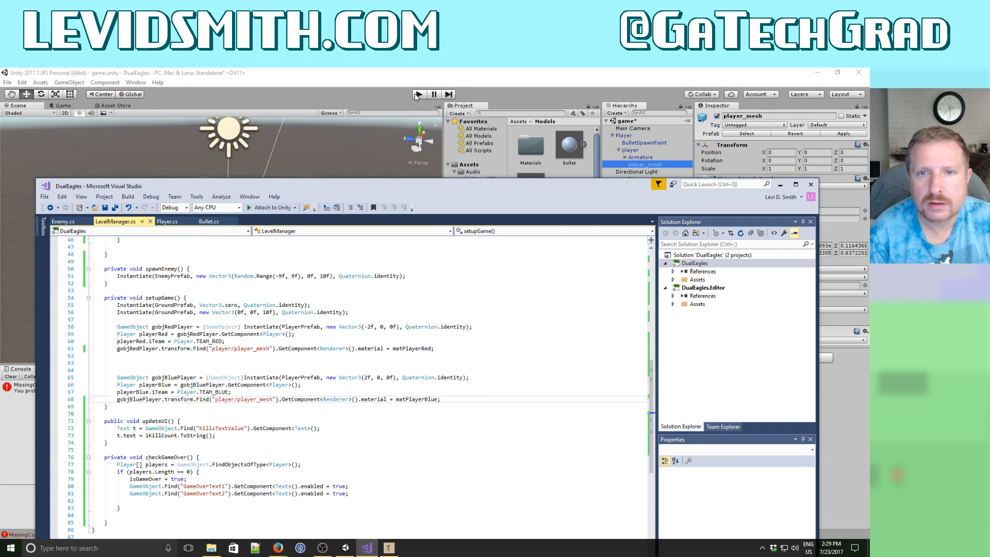
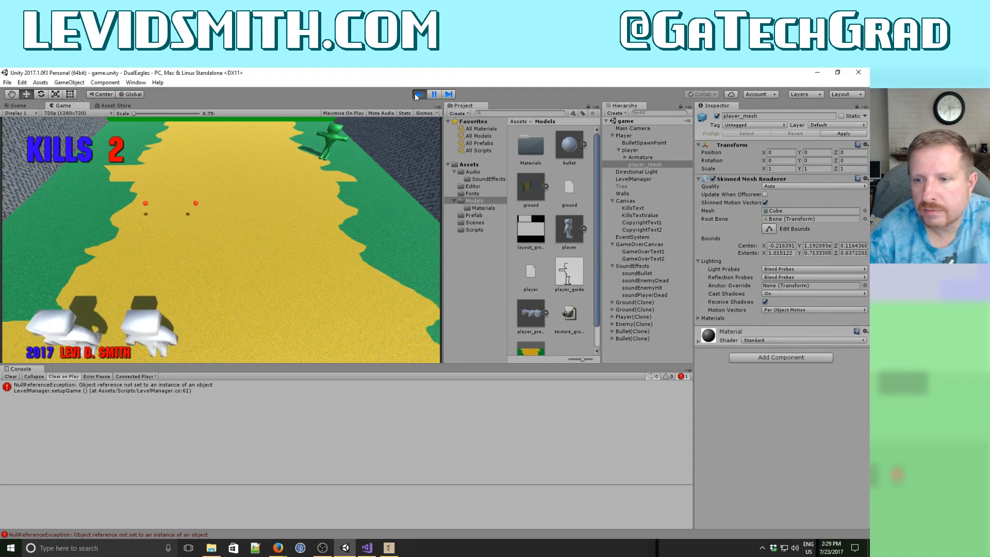
left_click(418, 95)
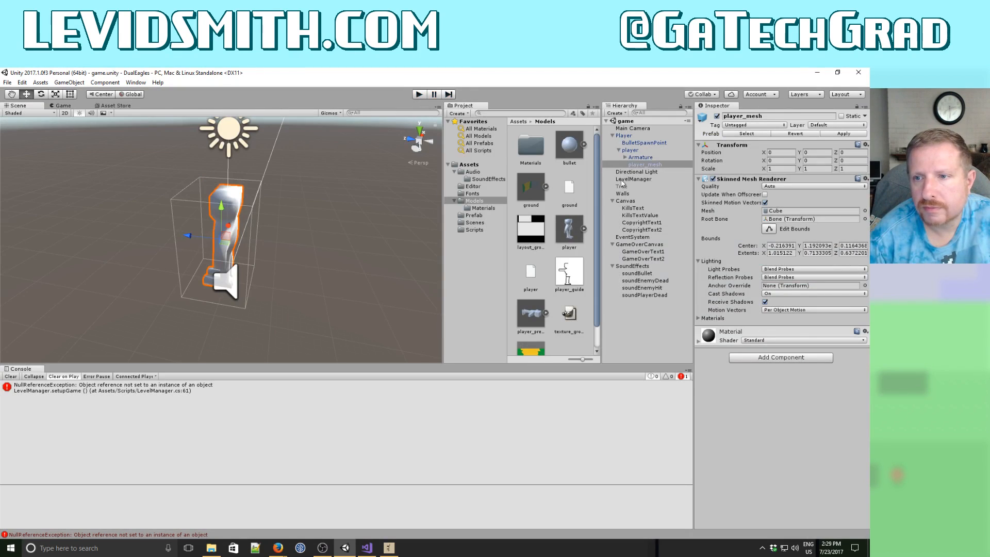
left_click(638, 157)
left_click(631, 150)
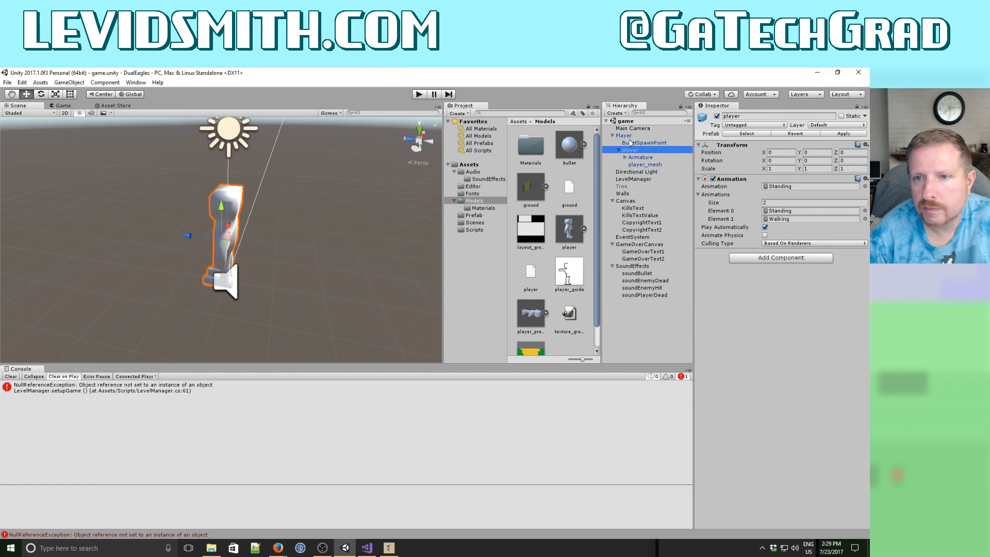
left_click(624, 135)
left_click(843, 134)
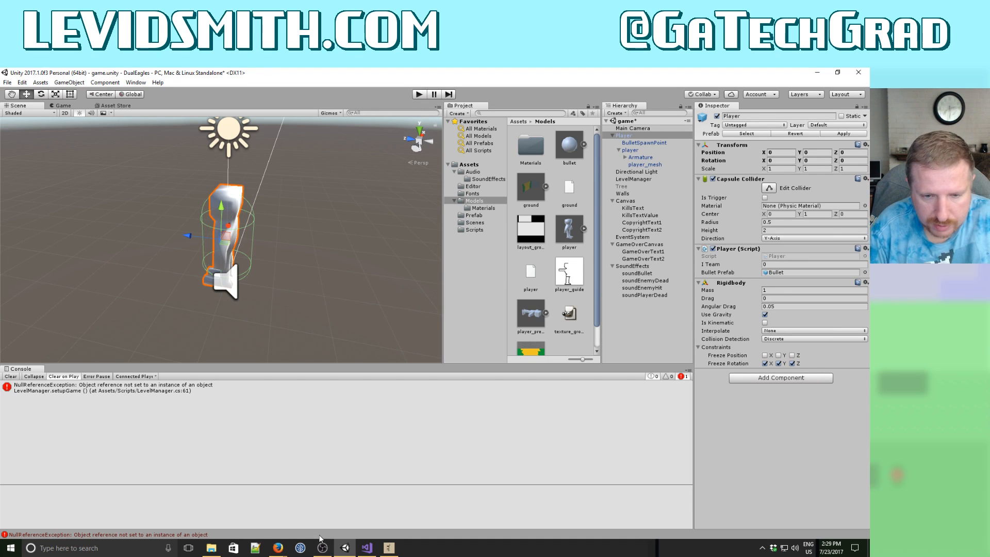
Compare the red player's transform.Find path in LevelManager.cs with the Player object's child hierarchy in Unity, down to player_mesh.
left_click(367, 547)
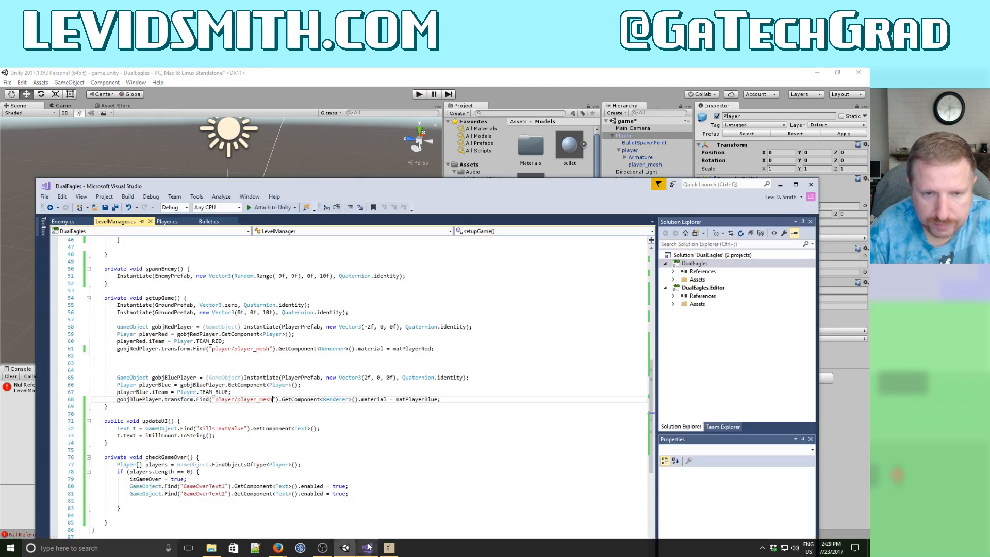
left_click(162, 349)
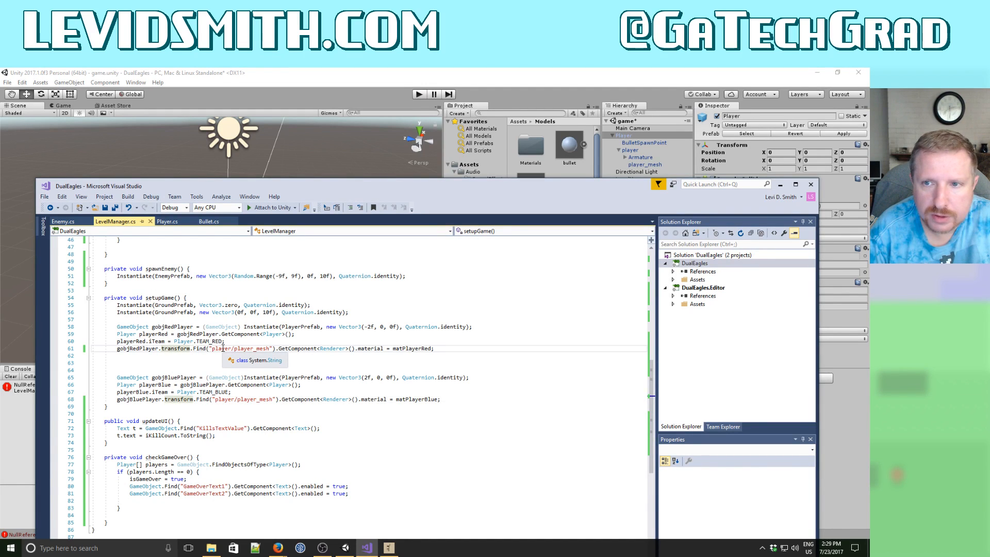
left_click(626, 158)
left_click(626, 157)
left_click(619, 150)
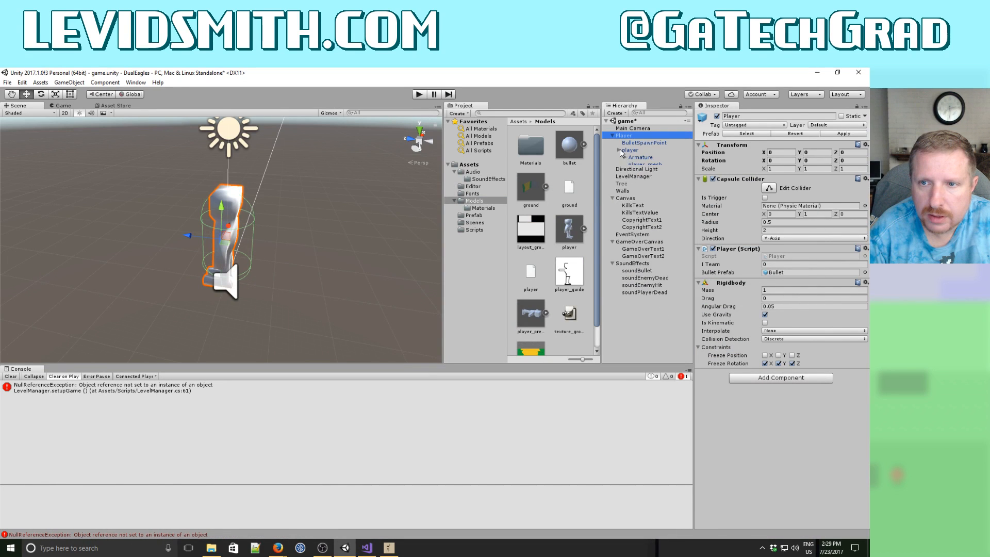
left_click(619, 150)
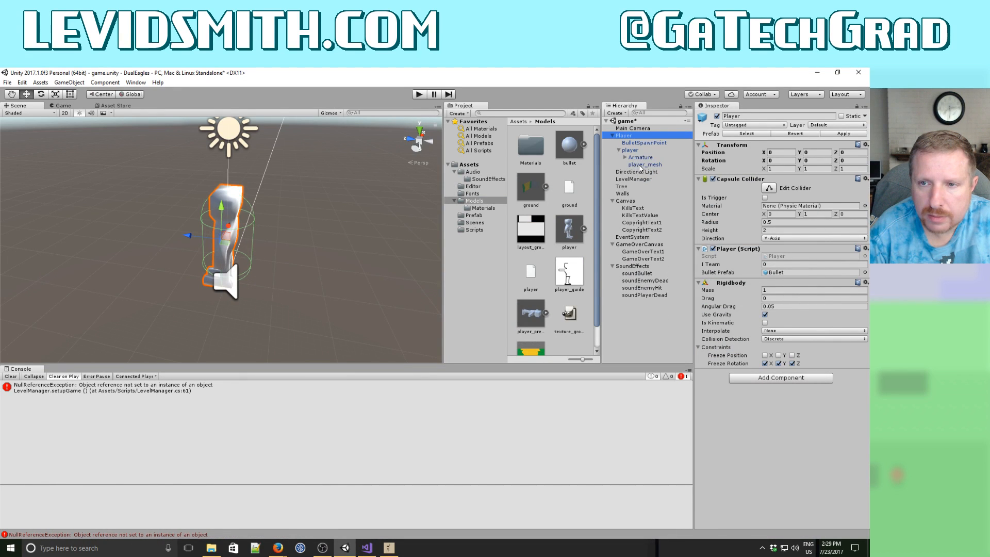
left_click(642, 165)
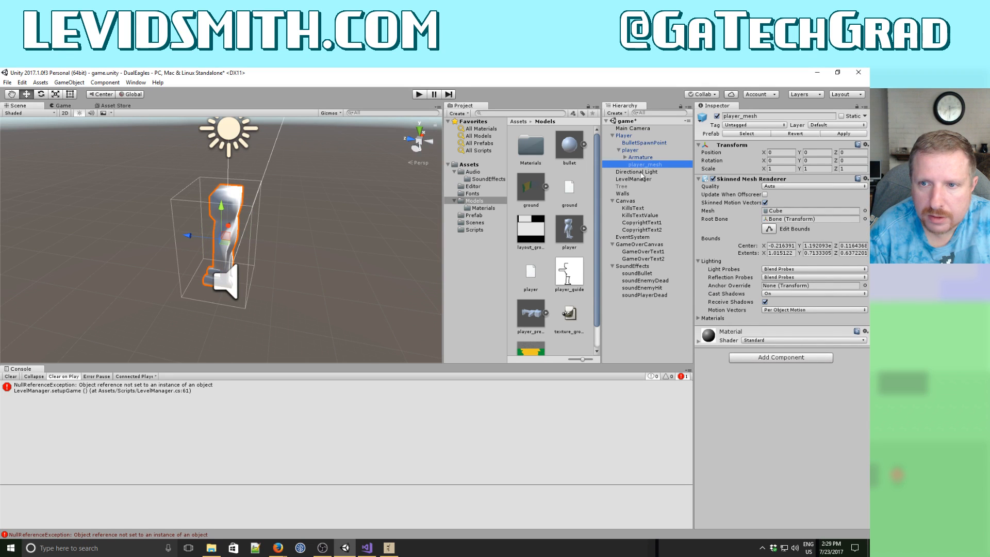
Playtest the game to check the team materials and delete the Player object from the scene.
left_click(419, 95)
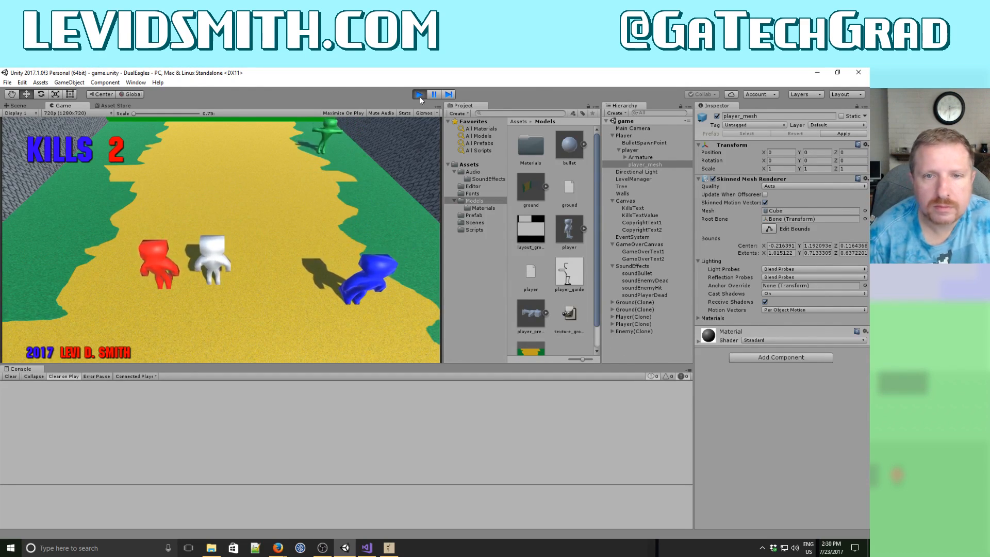
left_click(420, 95)
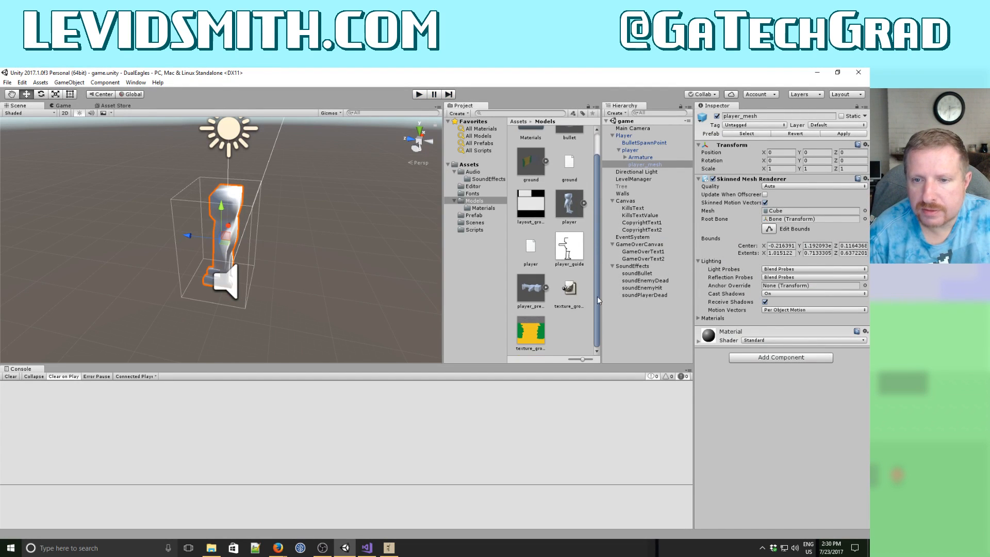
left_click(474, 216)
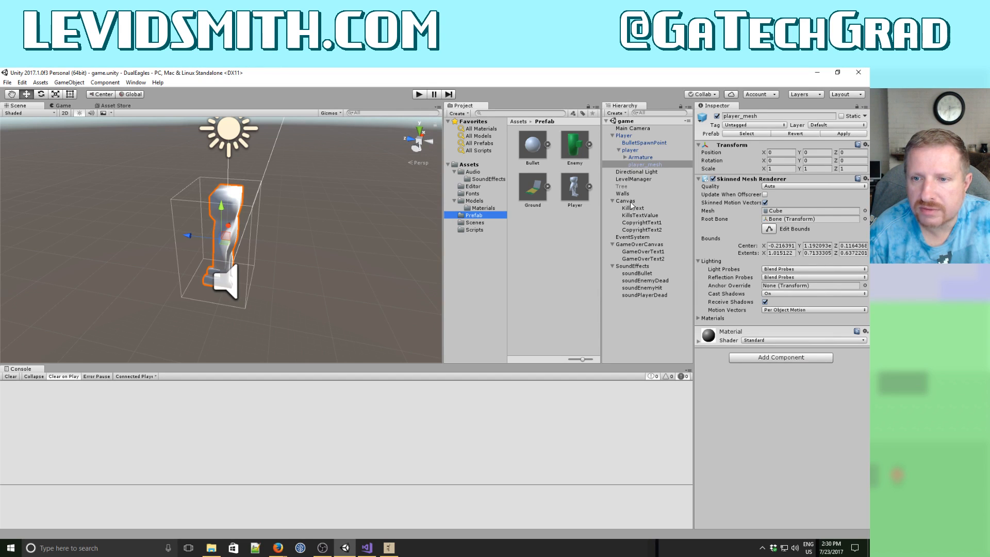
left_click(626, 136)
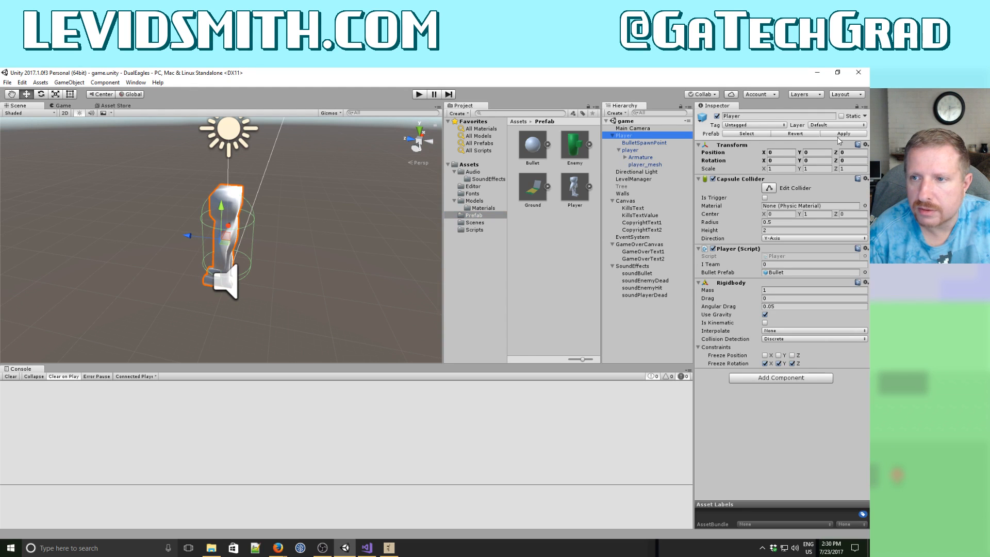
key("Delete")
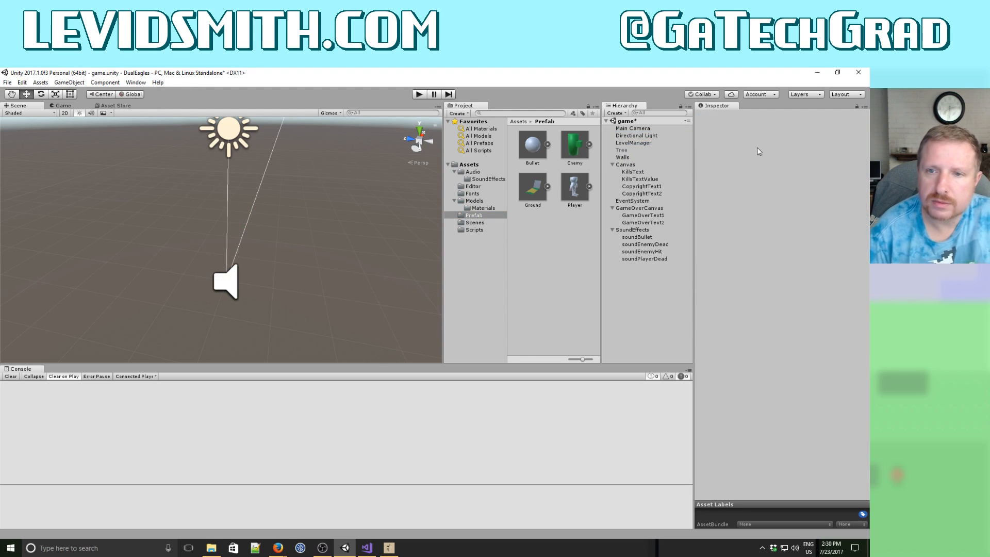
Place the Enemy prefab in the scene and replace its player child with the animated player model from the Models folder.
left_click_drag(547, 170, 358, 225)
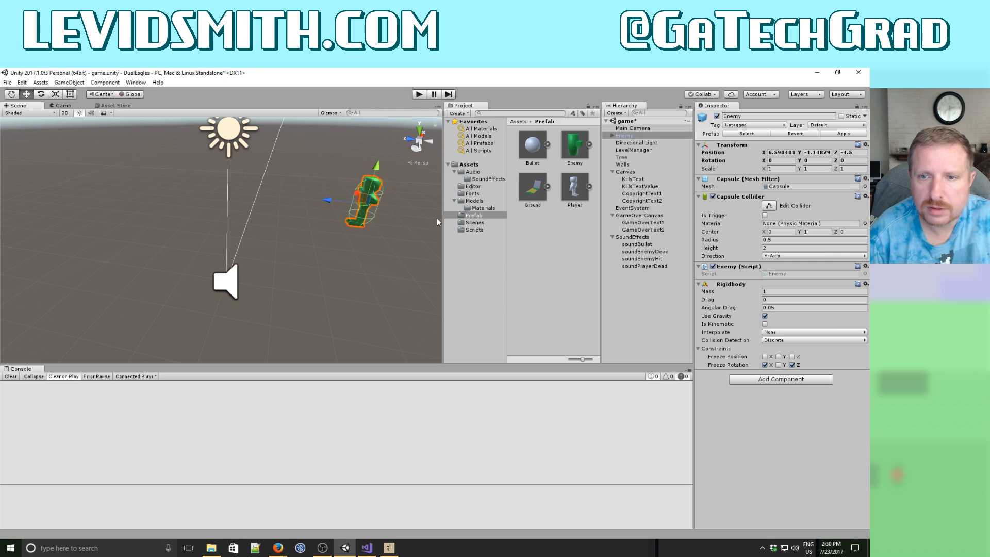
left_click(612, 136)
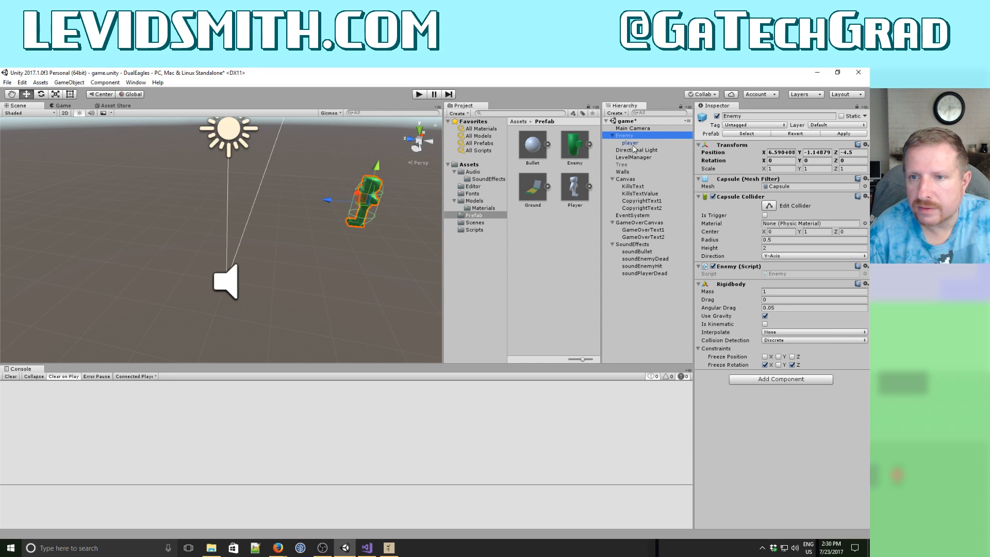
left_click(631, 143)
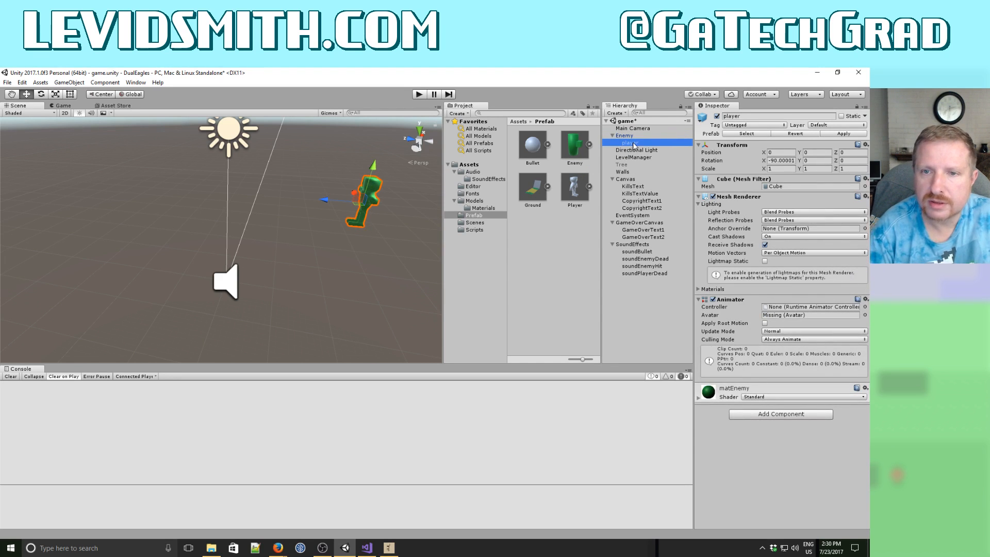
key("Delete")
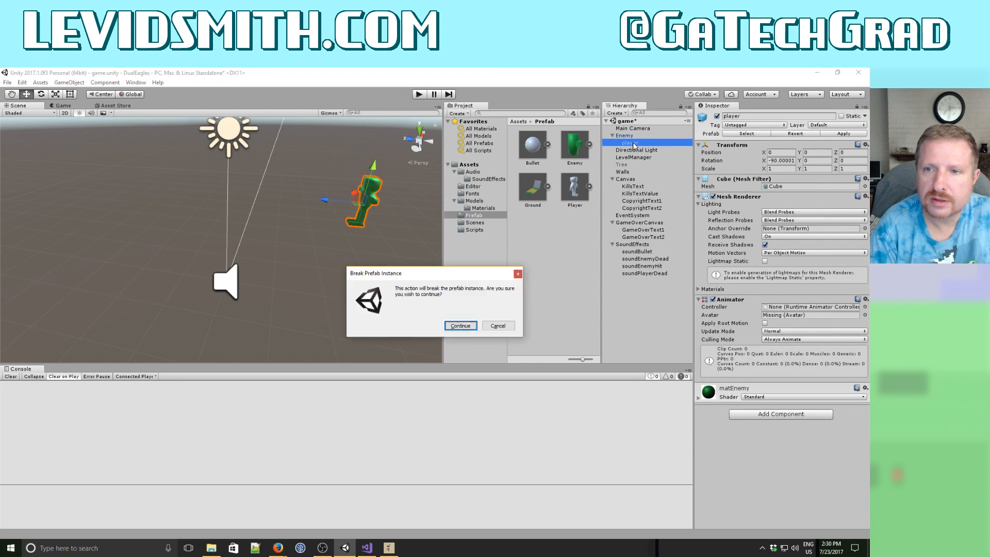
left_click(461, 326)
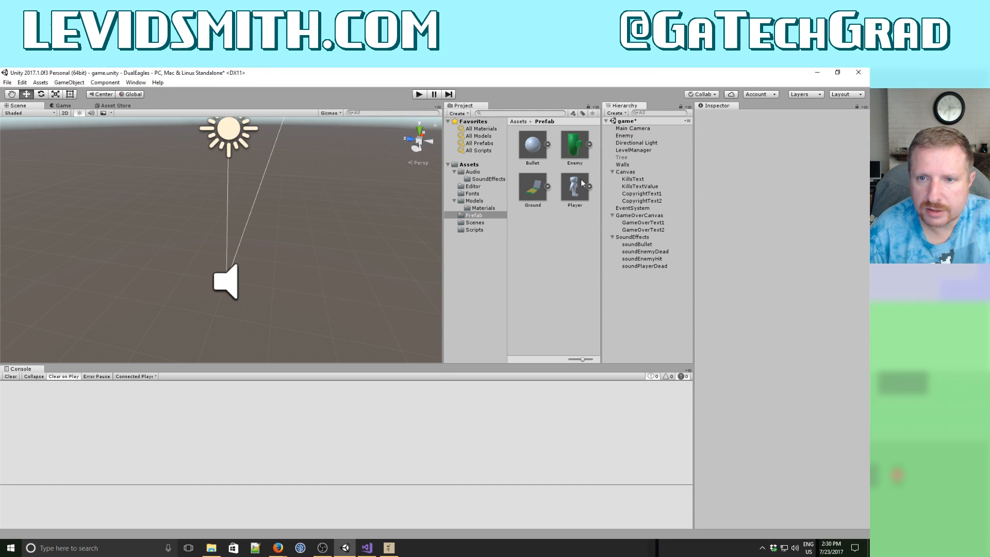
left_click(474, 201)
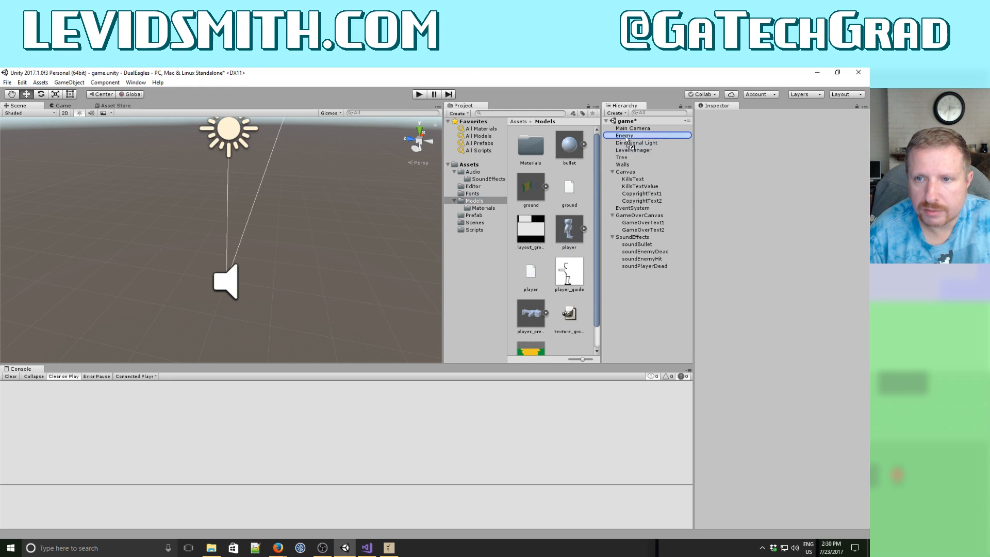
left_click_drag(626, 138, 627, 137)
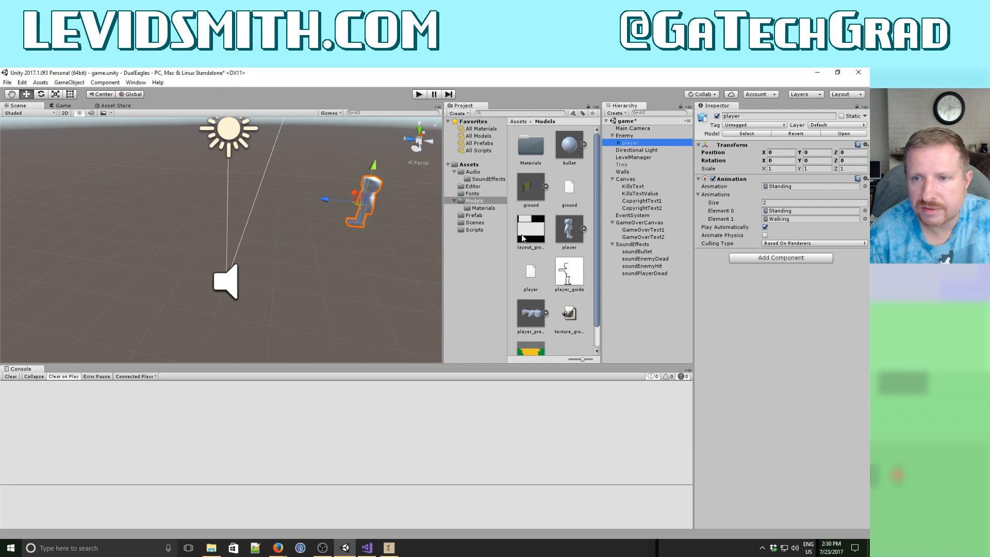
Rename the Cube child of the Enemy's player model as enemy_mesh and assign it the matEnemy material.
left_click(479, 209)
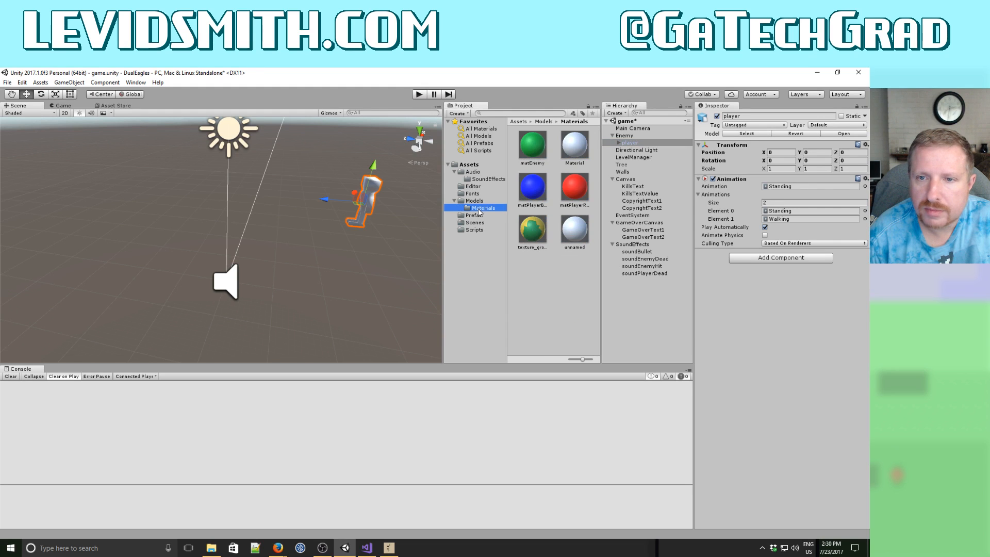
left_click_drag(604, 150, 618, 146)
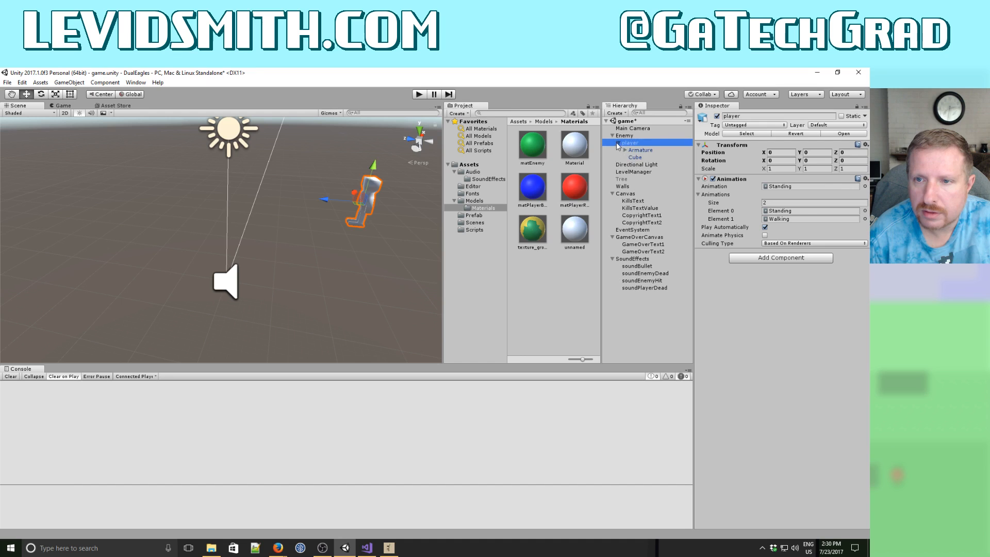
left_click(635, 158)
left_click(636, 158)
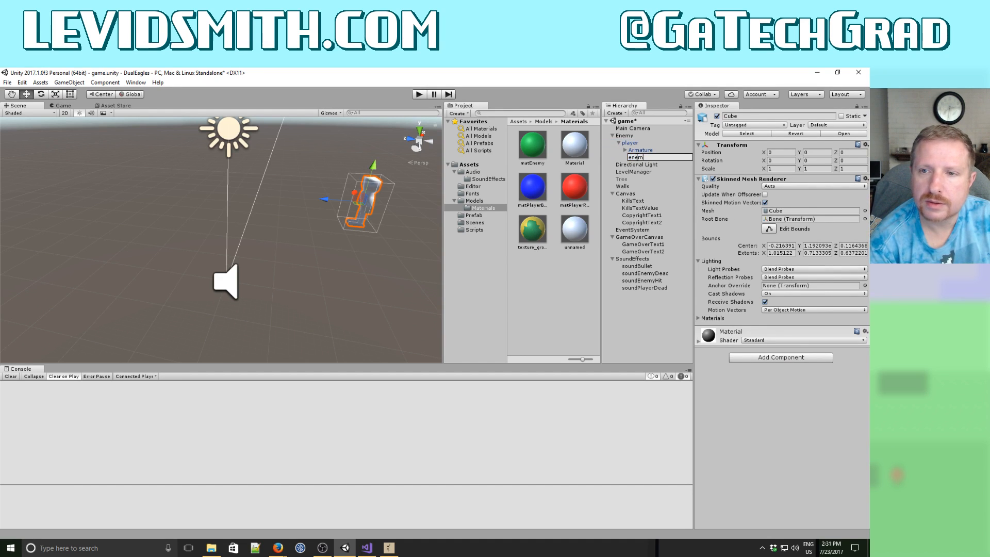
type("enemy_mesh")
key("Return")
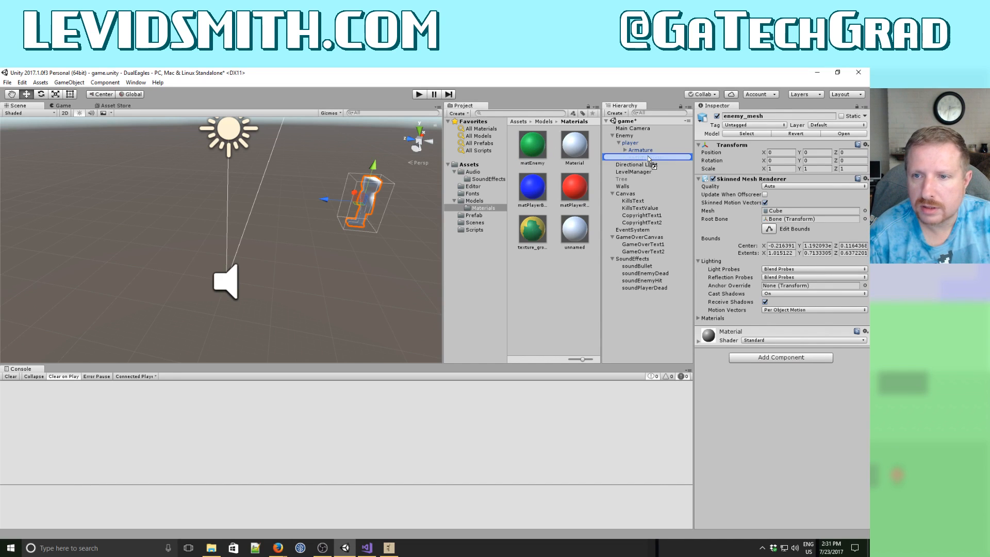
left_click_drag(648, 156, 648, 156)
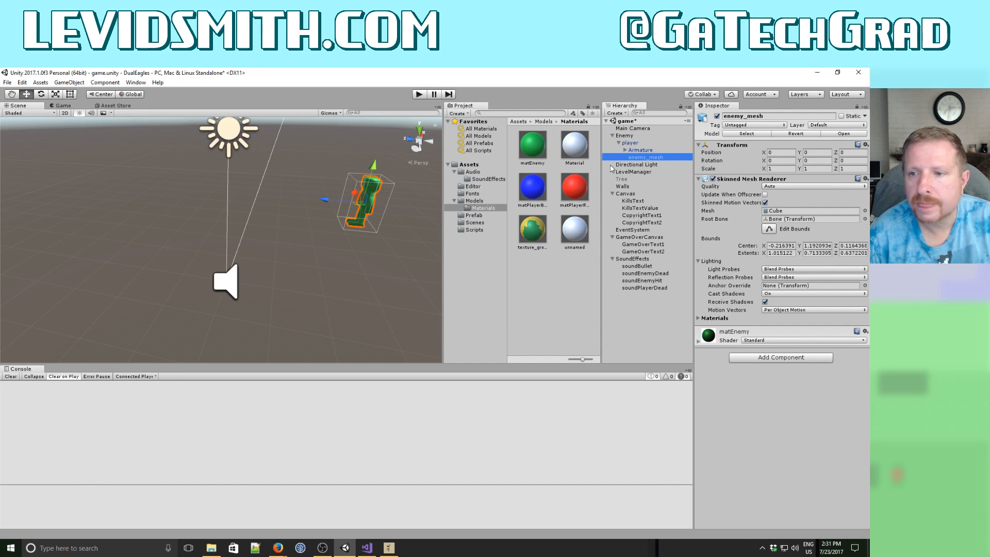
Apply the Enemy object's changes to its prefab and delete the Enemy object from the scene.
left_click(627, 137)
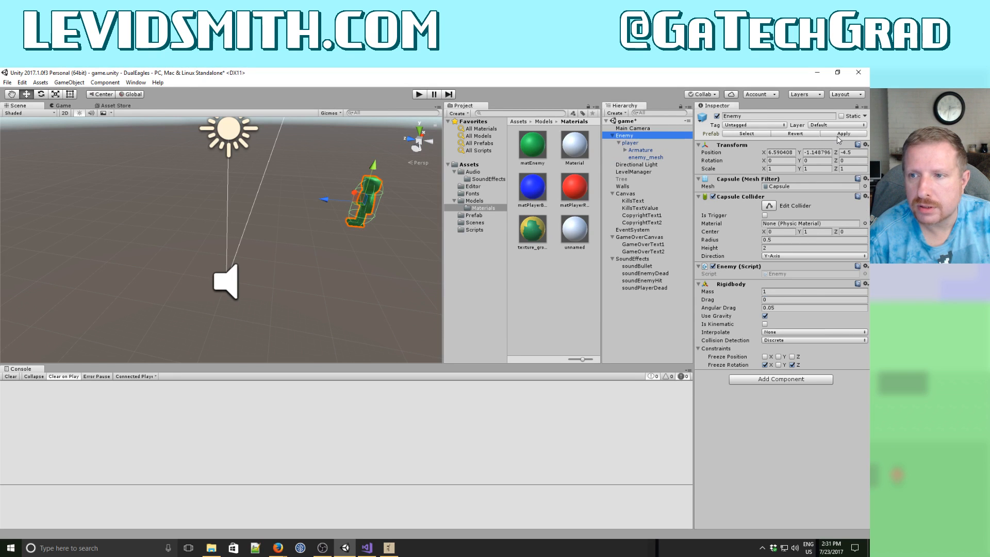
left_click(837, 136)
left_click(661, 129)
left_click(638, 135)
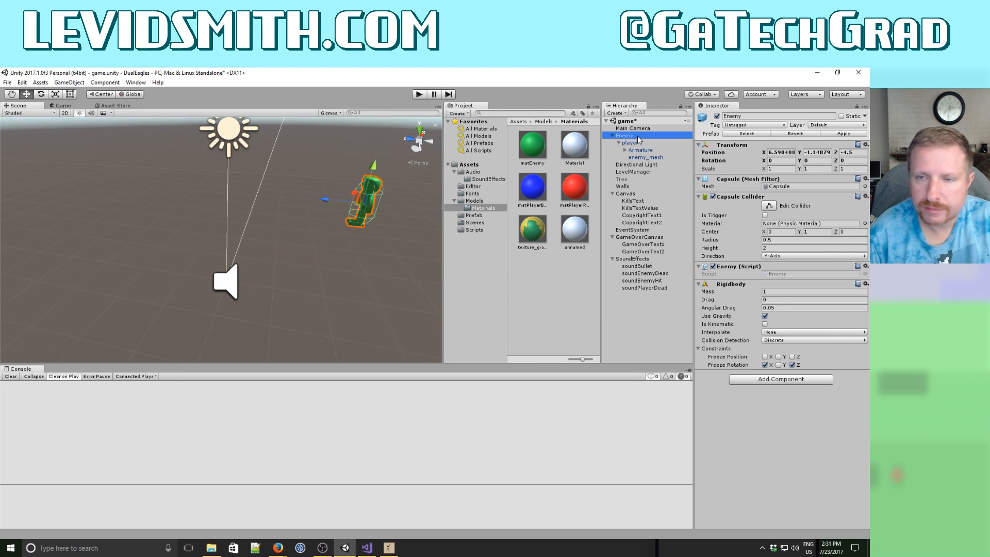
key("Delete")
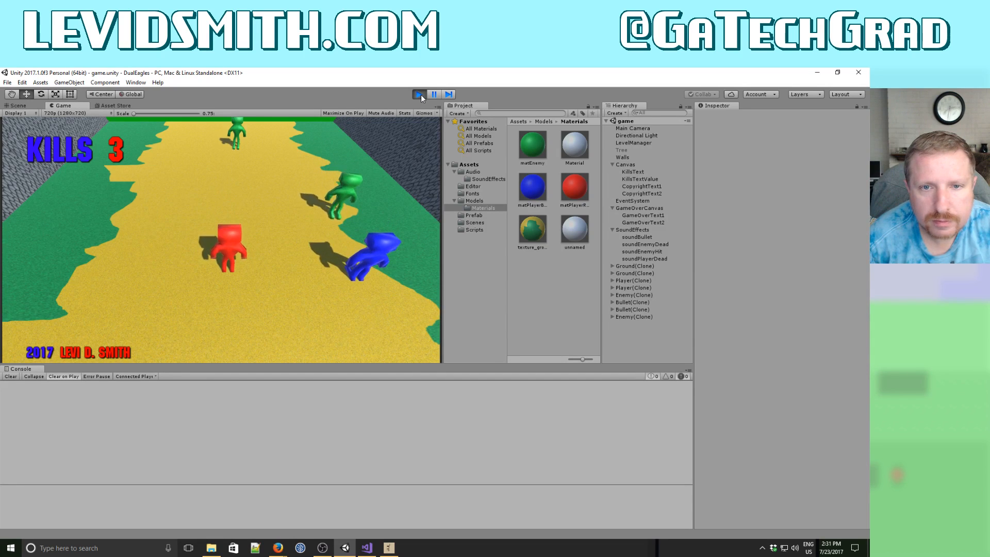
Playtest the game with the updated enemies and inspect the Animation settings of the Enemy prefab's player child.
left_click(420, 95)
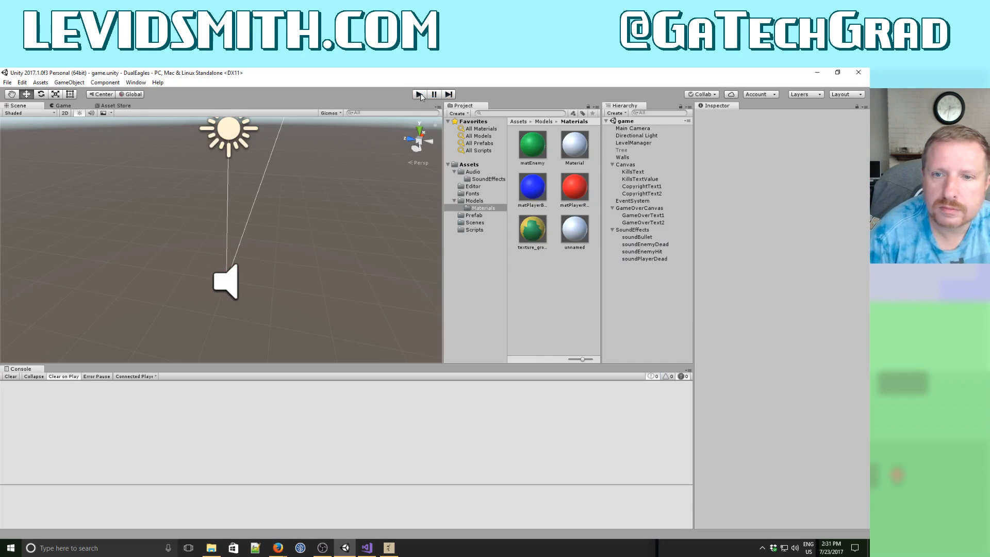
left_click(479, 187)
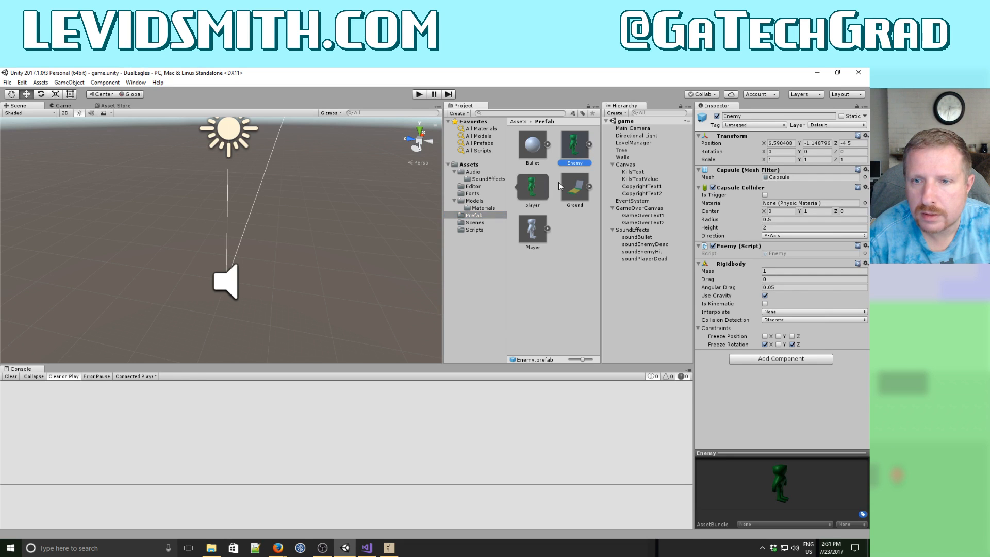
left_click(543, 187)
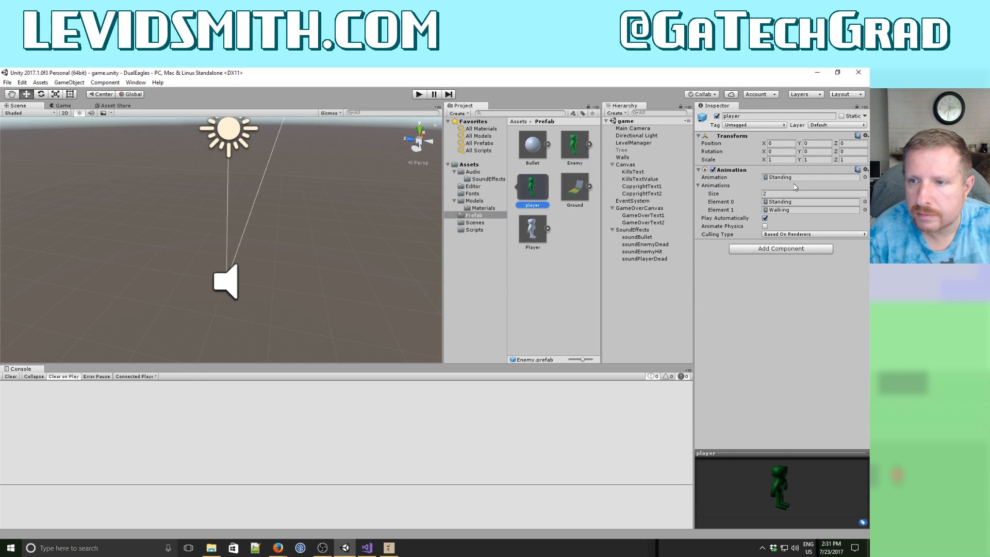
Set the default Animation clip of the Enemy prefab's player child to Walking.
left_click(864, 177)
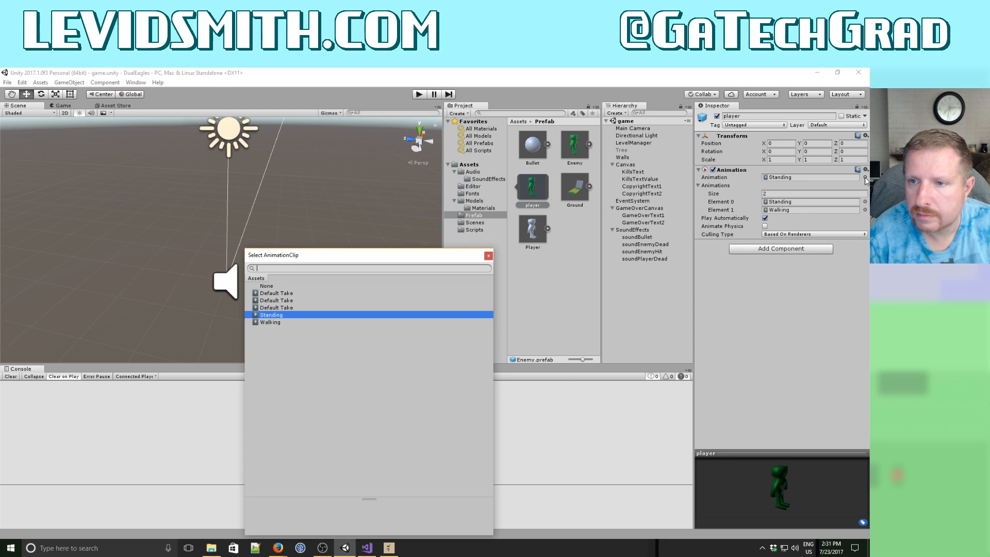
double_click(285, 322)
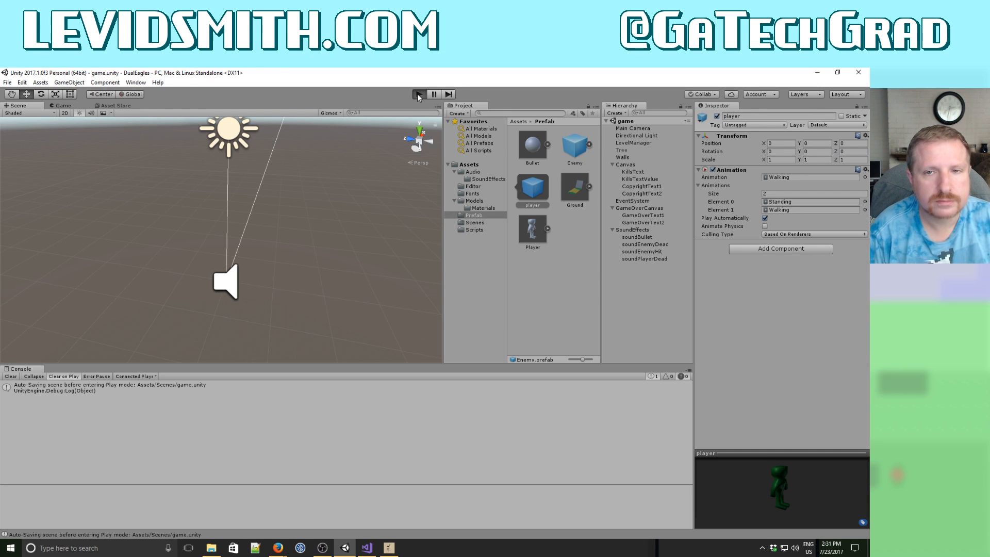
Playtest the game, moving the red and blue players around and shooting enemies to check the enemies' walking animation.
key("a")
key("s")
key("Right")
key("Down")
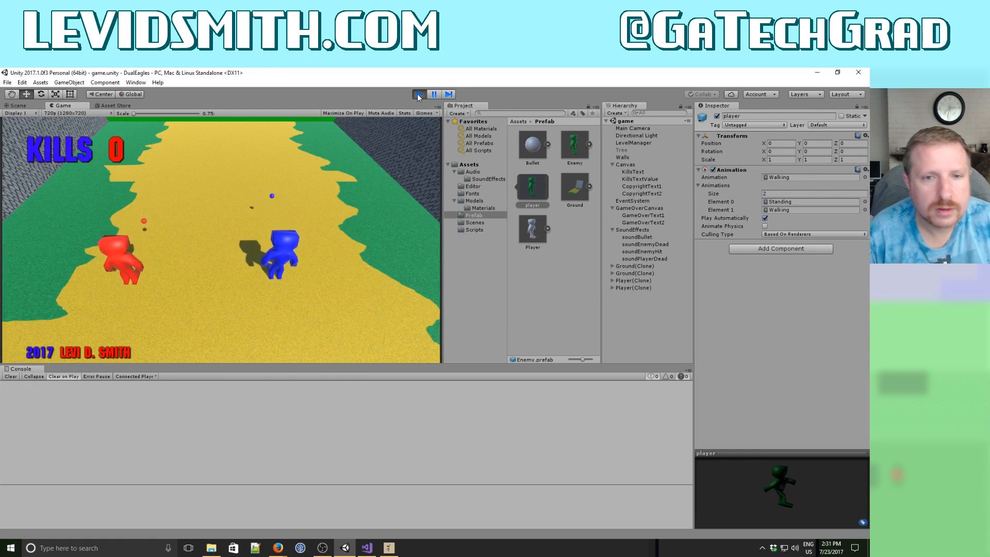
key("d")
key("a")
key("s")
key("Right")
key("Up")
key("d")
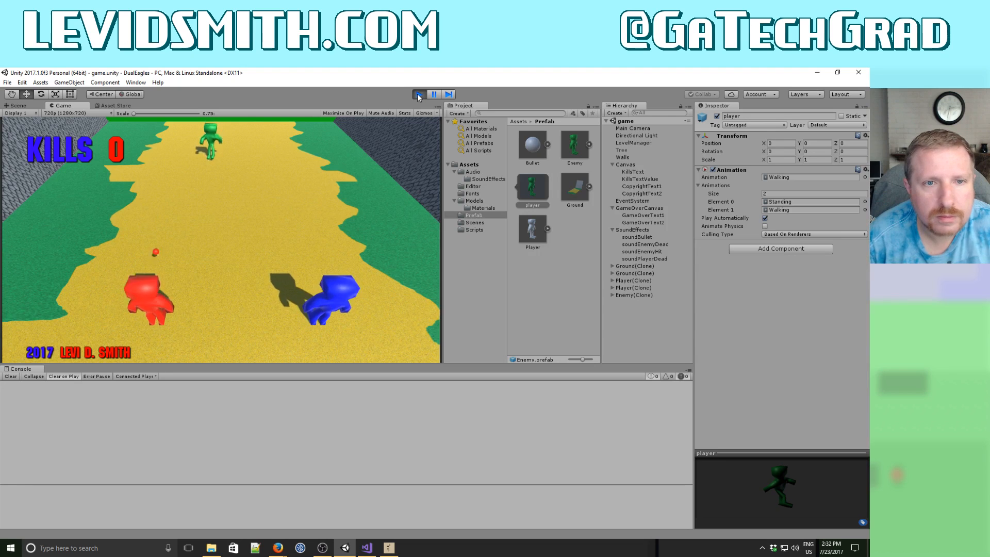
key("w")
key("a")
key("s")
key("a")
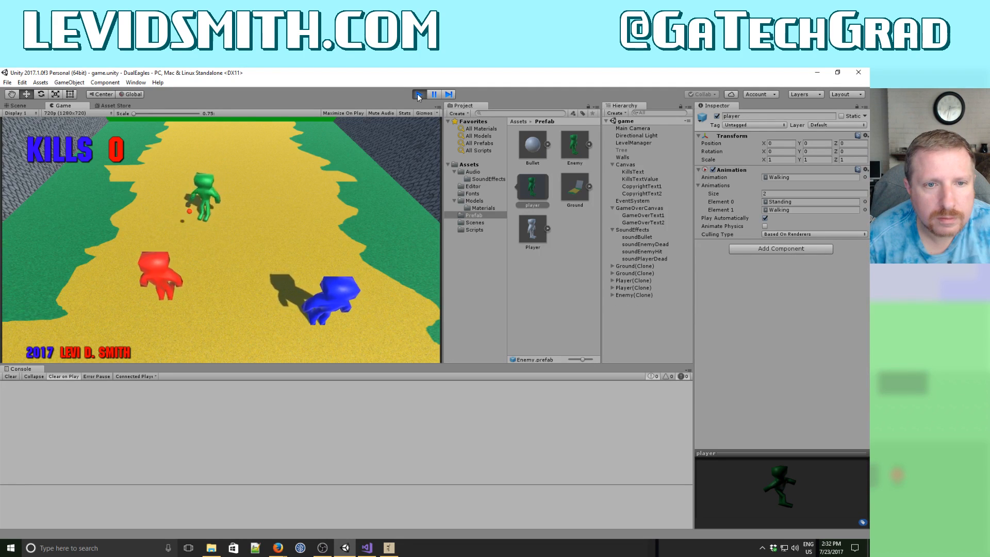
key("Left")
key("w")
key("d")
key("Up")
key("Right")
key("Right")
key("a")
key("w")
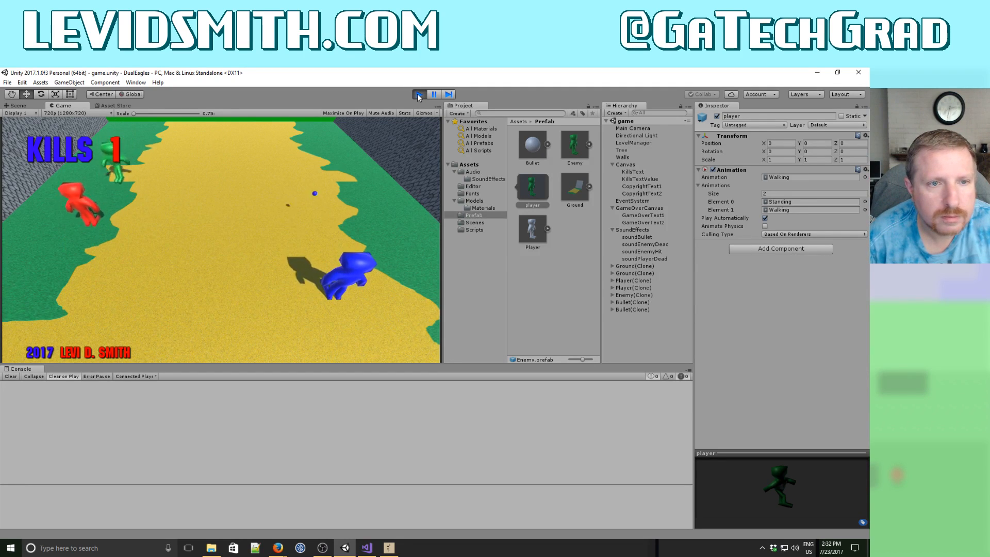
key("s")
key("d")
key("Up")
key("Left")
key("s")
key("a")
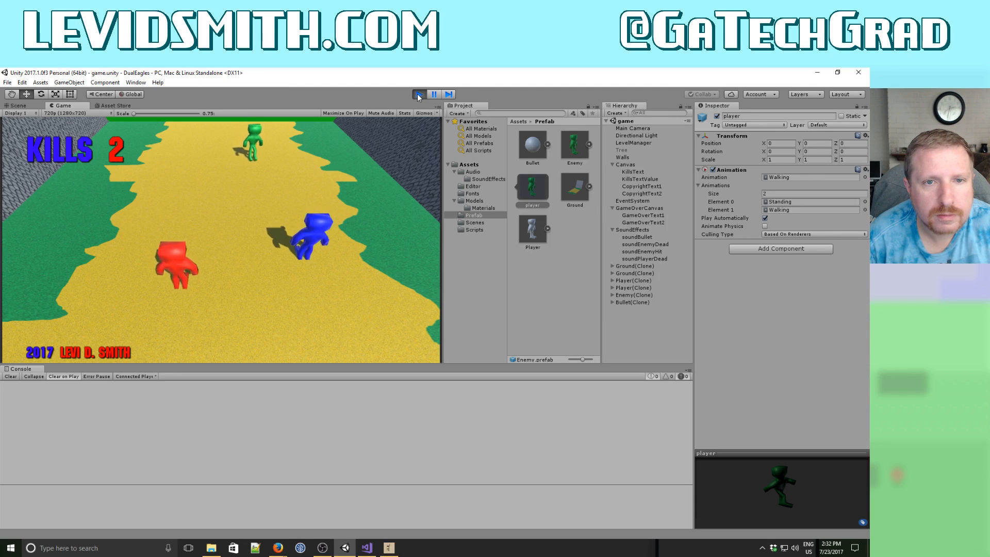
key("w")
key("Down")
key("d")
key("w")
key("Right")
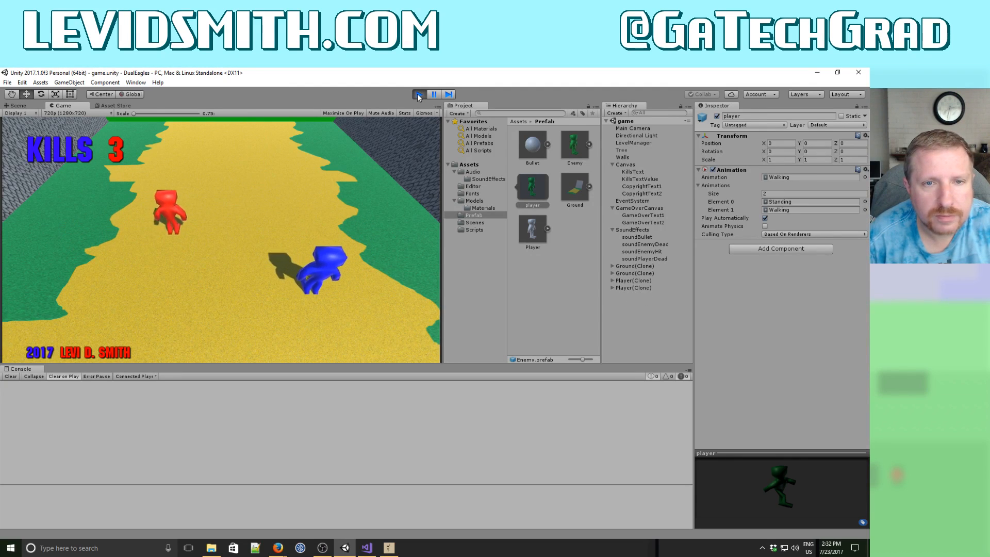
key("a")
key("Left")
key("Up")
key("s")
key("d")
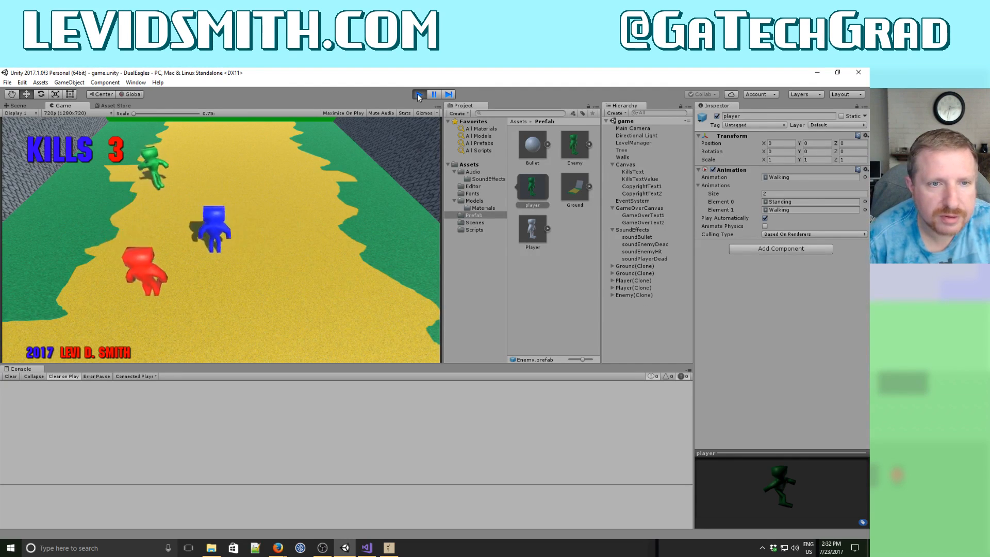
key("Down")
key("a")
key("Left")
key("Down")
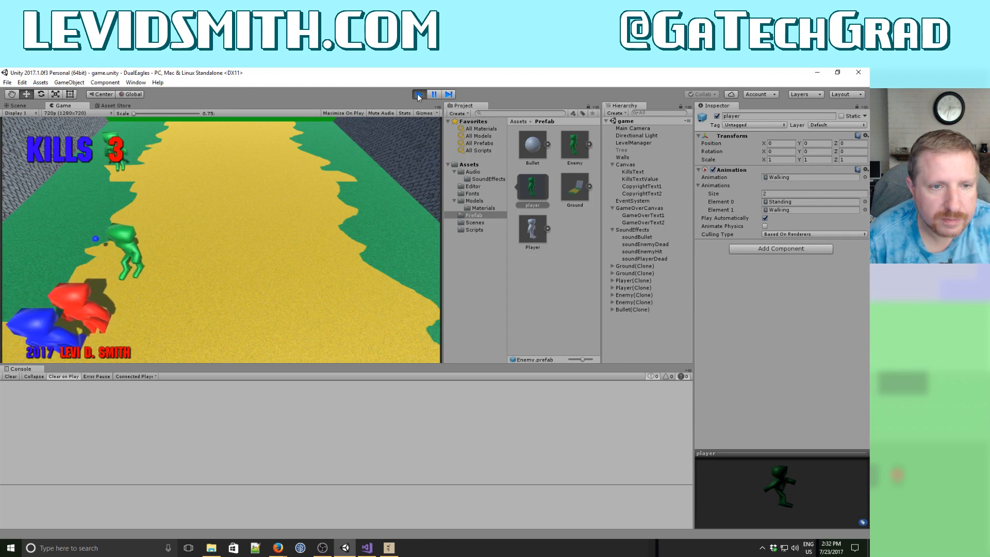
key("Right")
key("w")
key("d")
key("a")
key("w")
key("d")
key("s")
key("a")
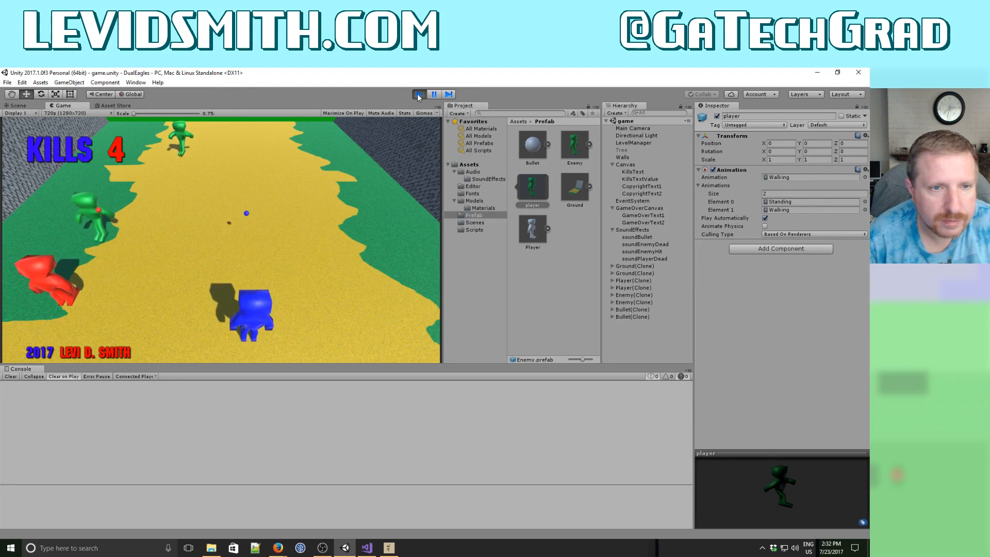
key("d")
key("Left")
key("s")
key("Left")
key("w")
key("Up")
key("a")
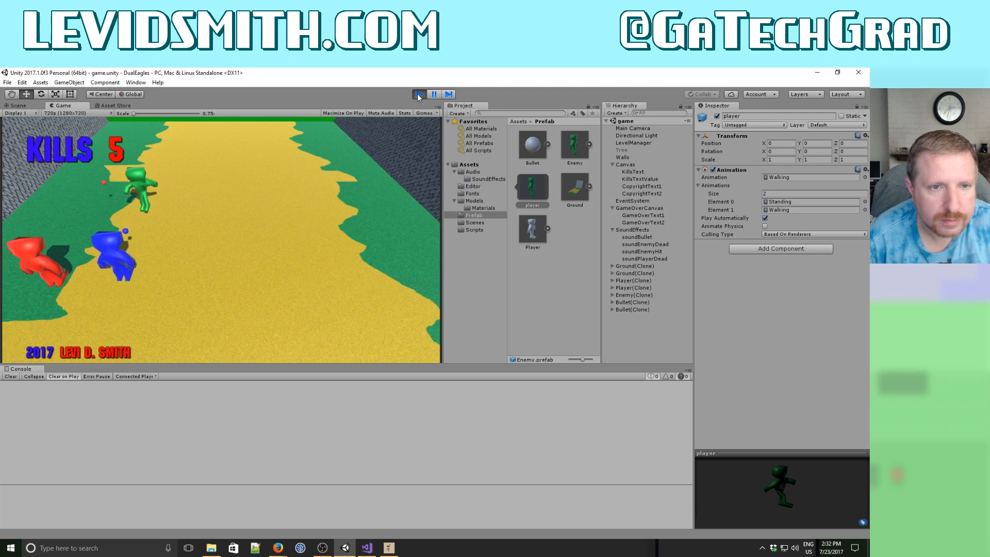
key("Down")
key("d")
key("Right")
key("s")
key("Up")
key("d")
key("w")
key("Down")
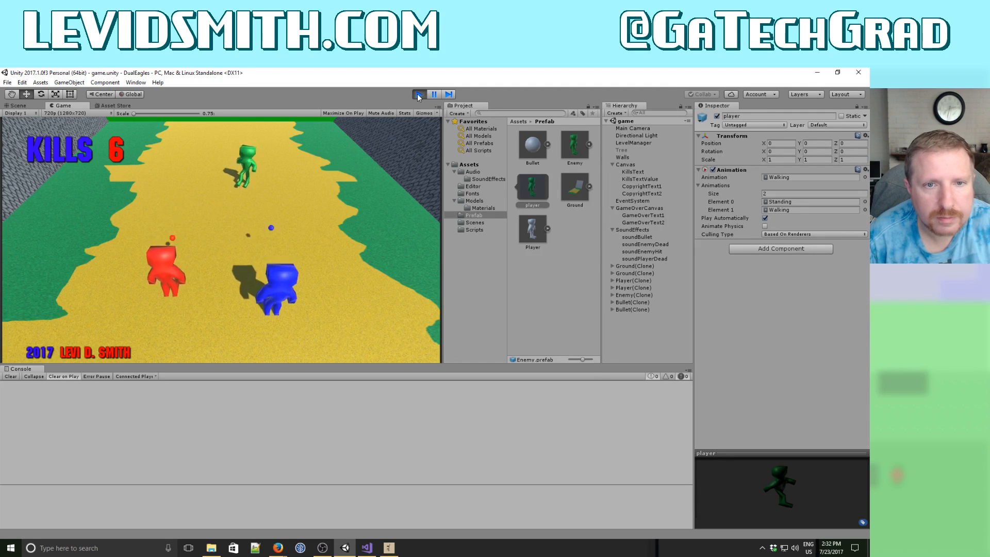
key("Left")
key("a")
key("Right")
key("d")
key("w")
key("Up")
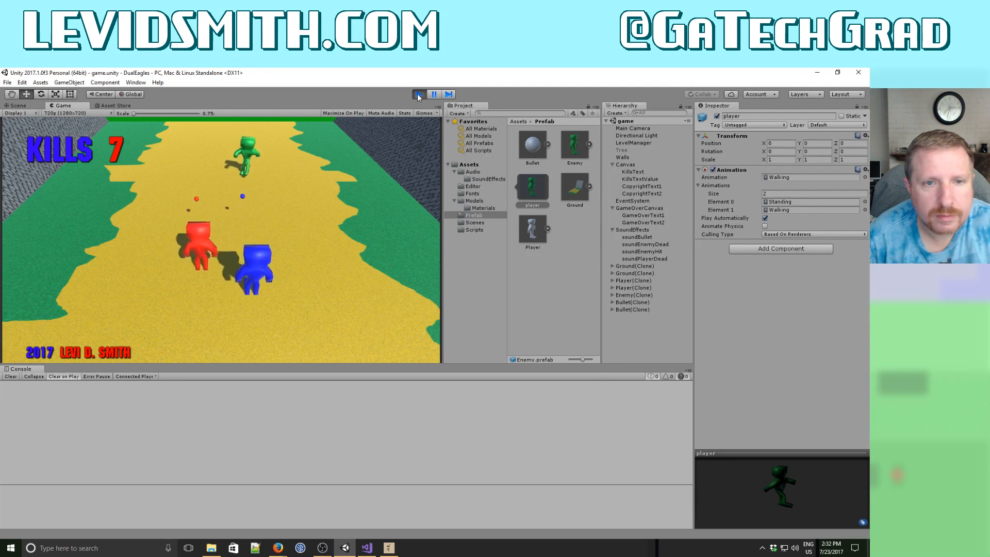
key("Right")
key("s")
key("a")
key("Left")
key("Up")
key("w")
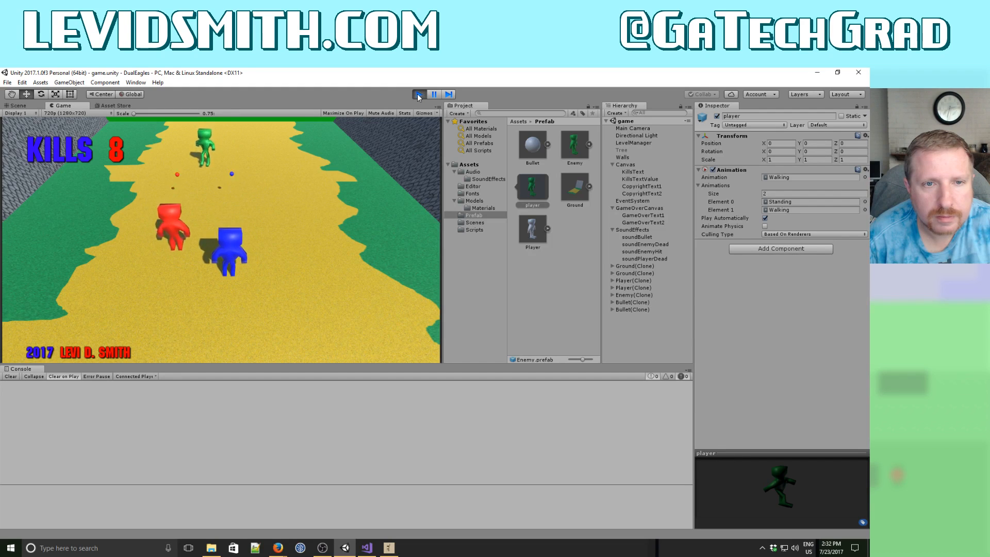
key("d")
key("Right")
key("s")
key("a")
key("Left")
key("w")
key("Up")
key("Right")
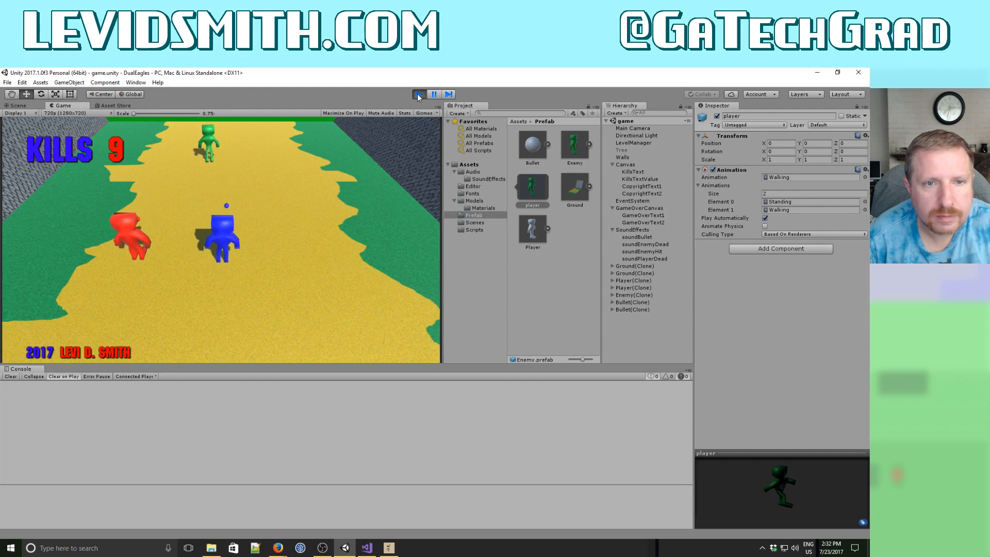
key("Left")
key("Down")
key("d")
key("Right")
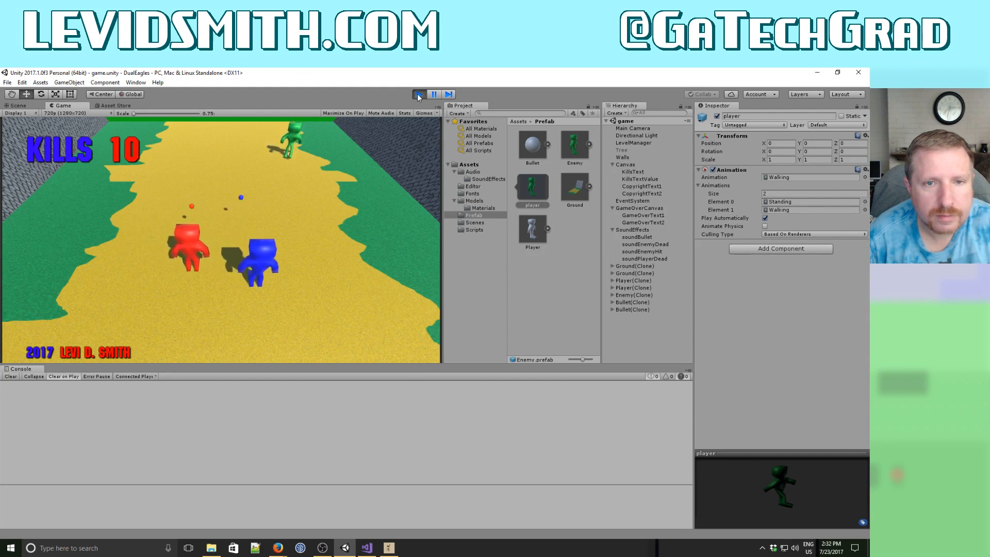
key("s")
key("Up")
key("a")
key("Left")
key("Down")
key("a")
key("w")
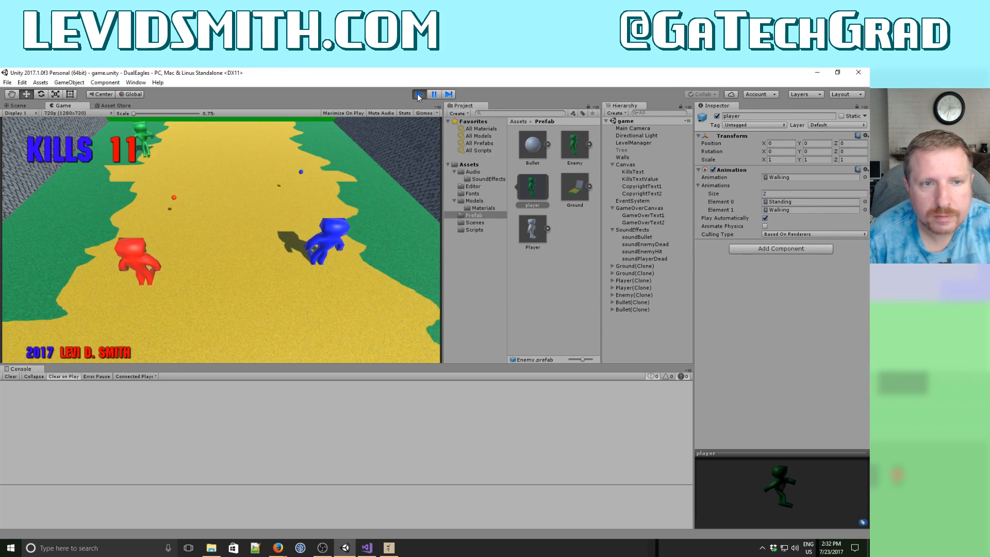
key("s")
key("d")
key("Left")
key("Up")
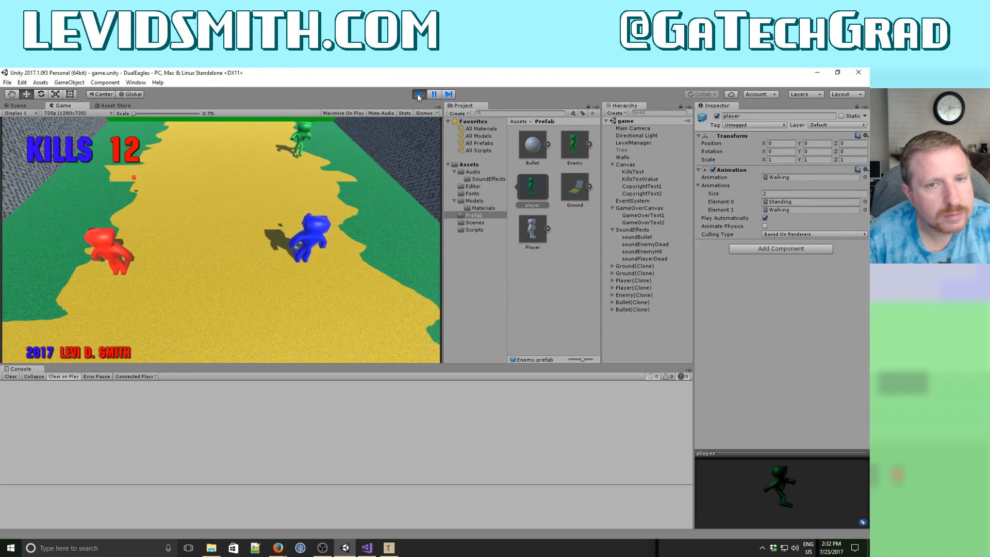
key("w")
key("Right")
key("Down")
key("d")
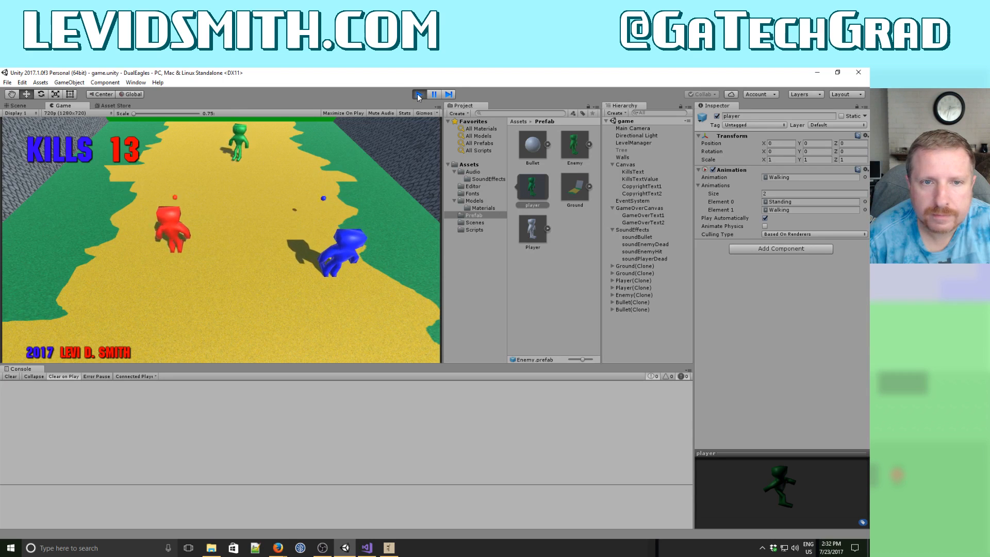
key("a")
key("s")
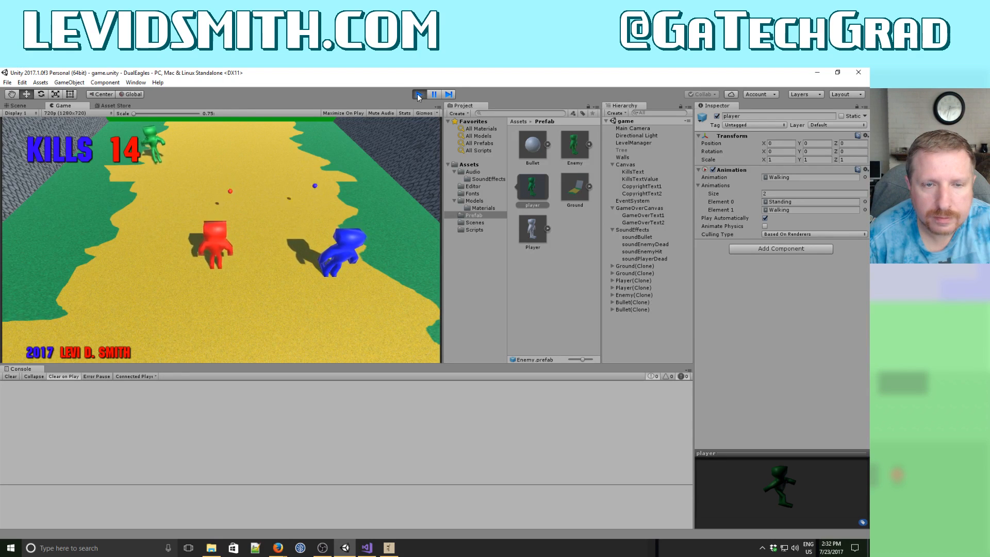
key("a")
key("w")
key("s")
key("Left")
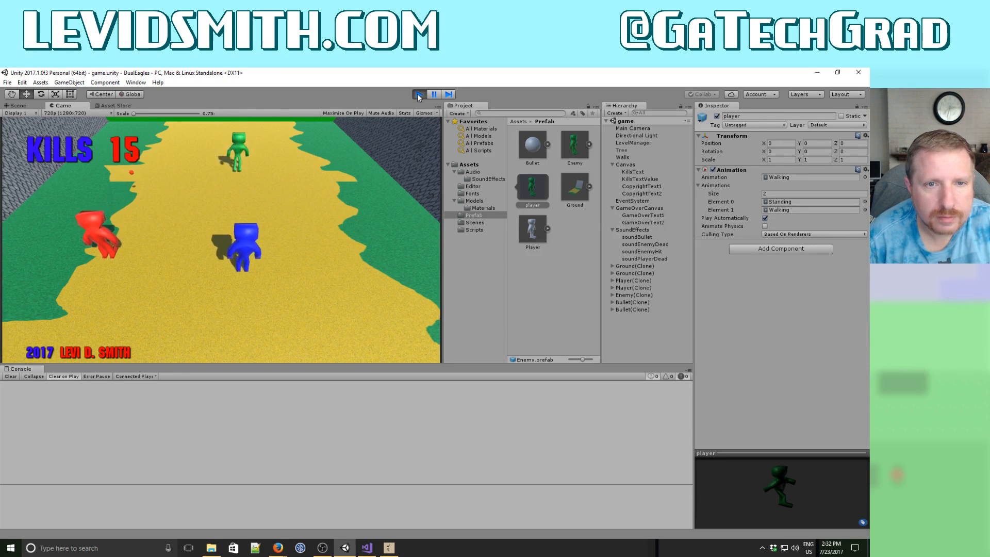
key("w")
key("Up")
key("Right")
key("Down")
key("d")
key("Right")
key("Up")
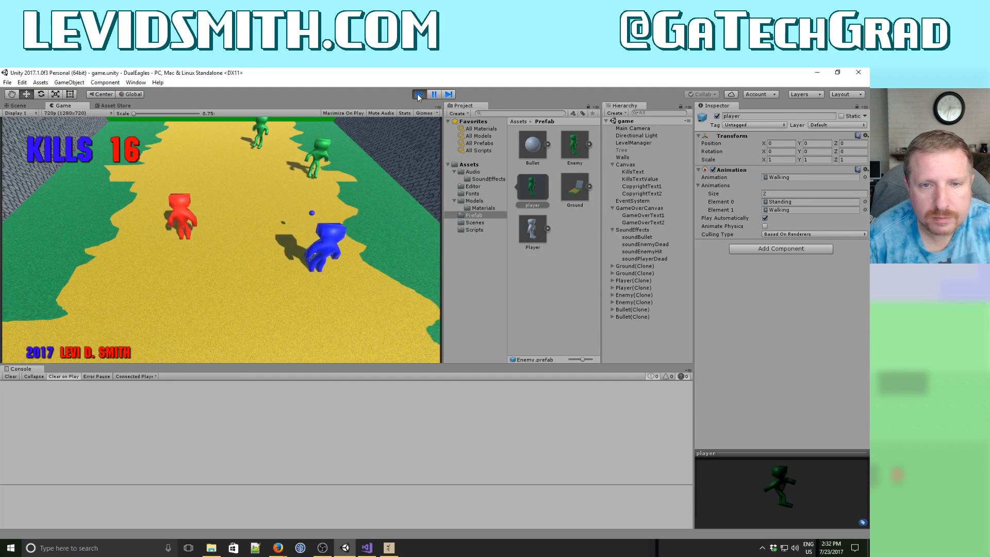
key("s")
key("d")
key("Right")
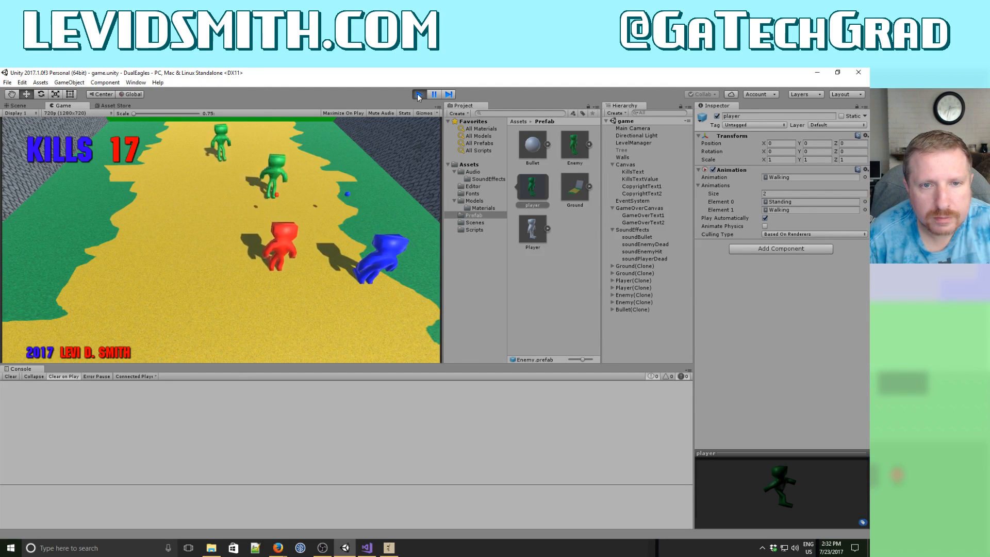
key("a")
key("s")
key("Down")
key("Left")
key("d")
key("w")
key("Right")
key("s")
key("Up")
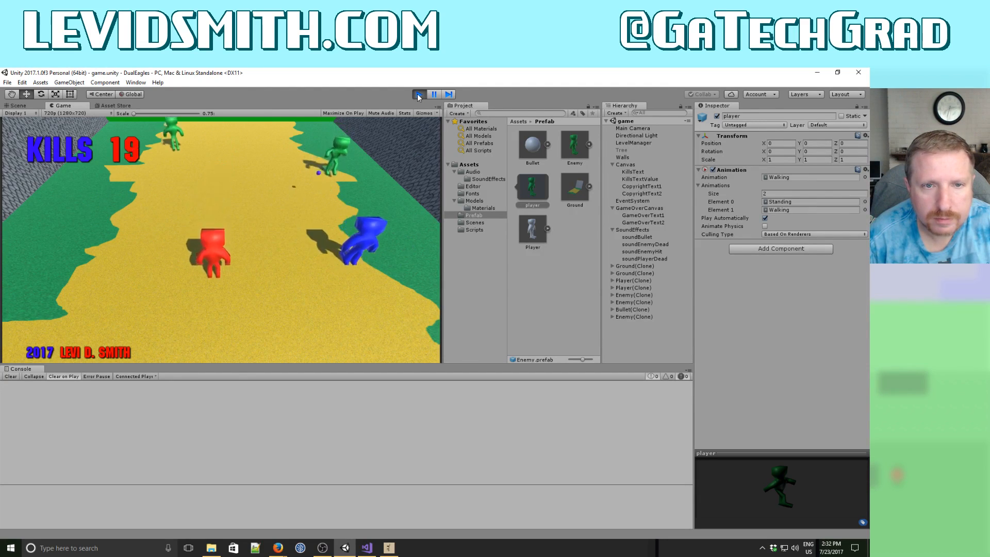
key("a")
key("a")
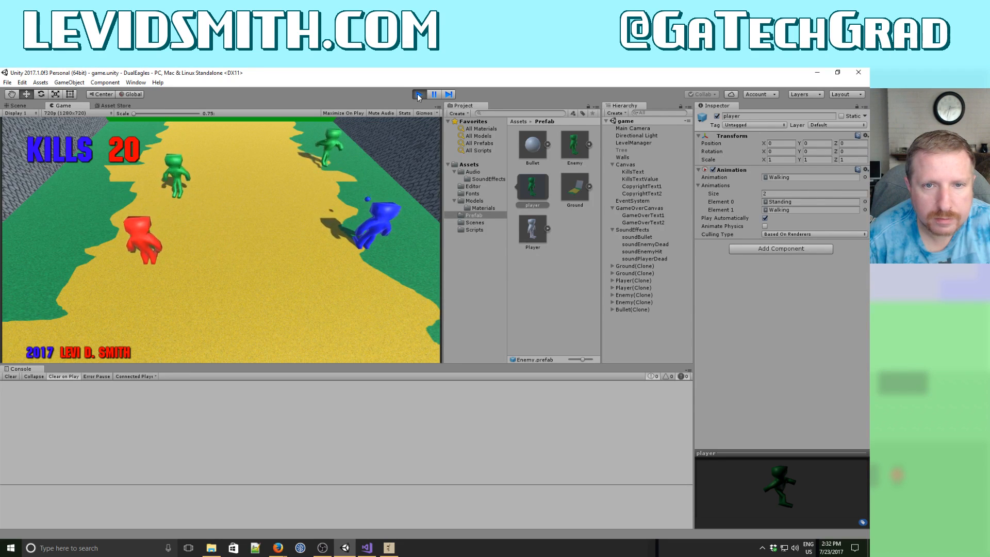
key("w")
key("Down")
key("a")
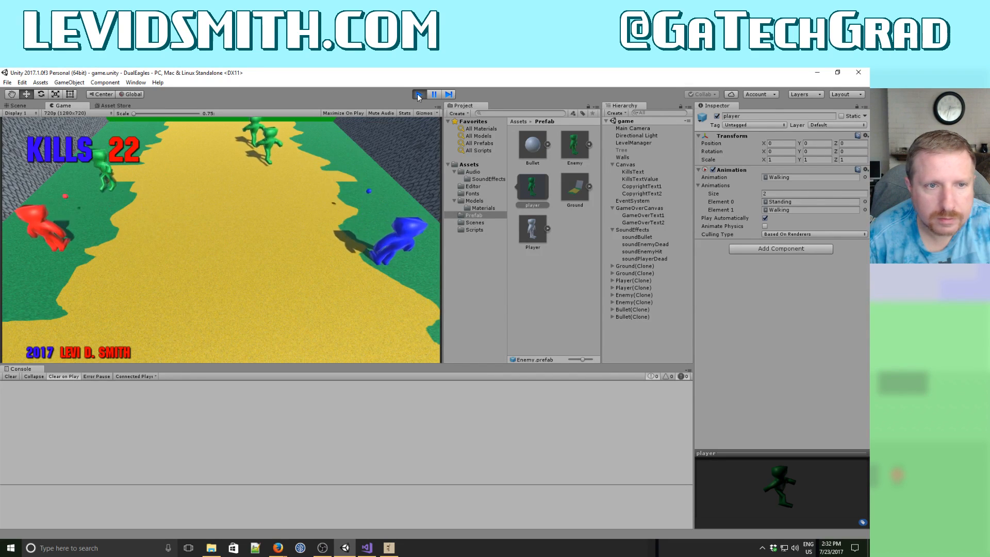
key("Left")
key("d")
key("w")
key("d")
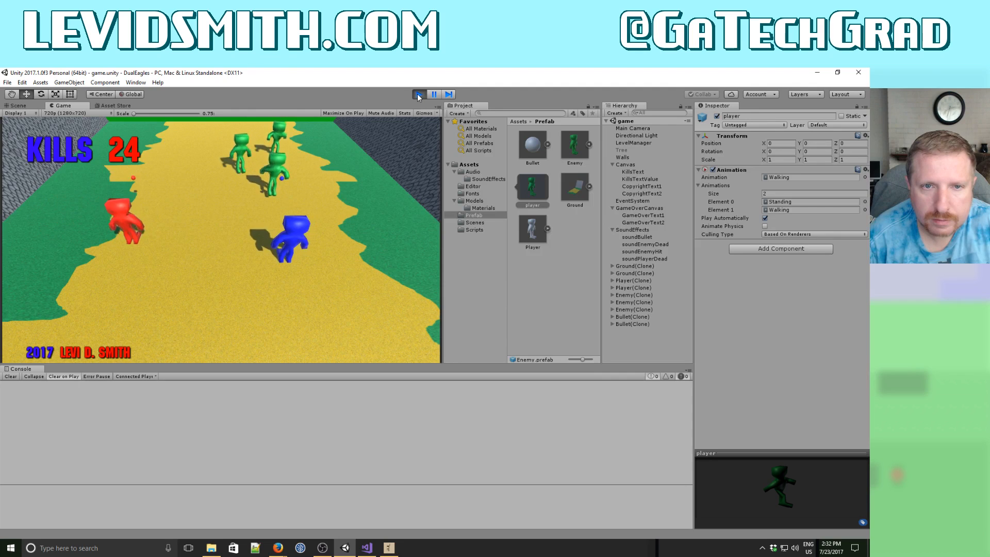
key("Left")
key("a")
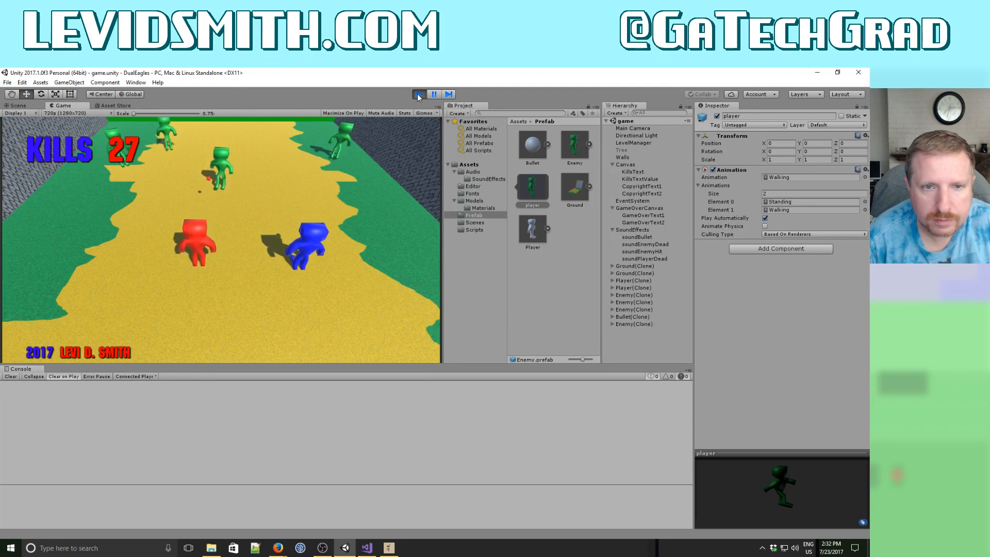
key("d")
key("a")
key("Right")
key("s")
key("a")
key("s")
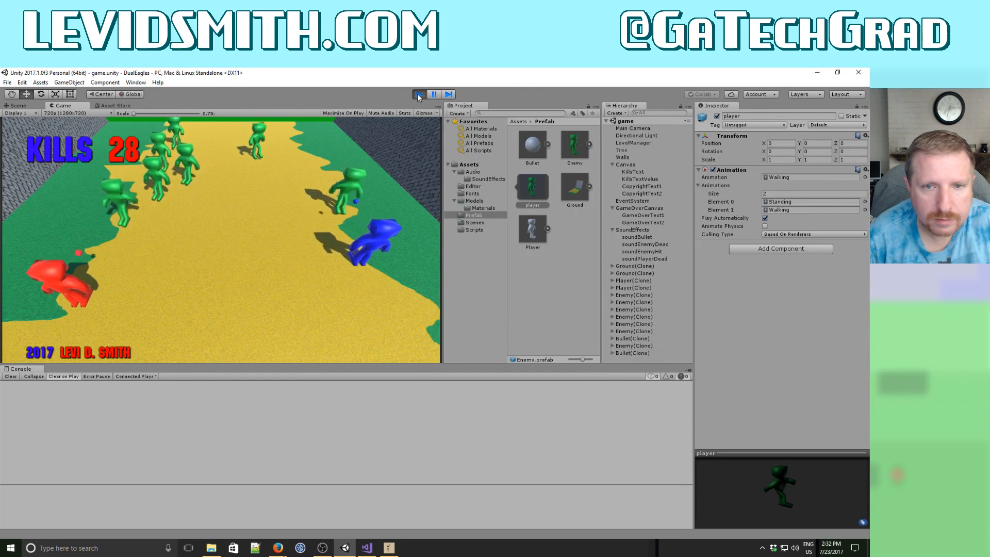
key("d")
key("Left")
key("s")
key("Down")
key("s")
key("a")
key("Down")
key("Left")
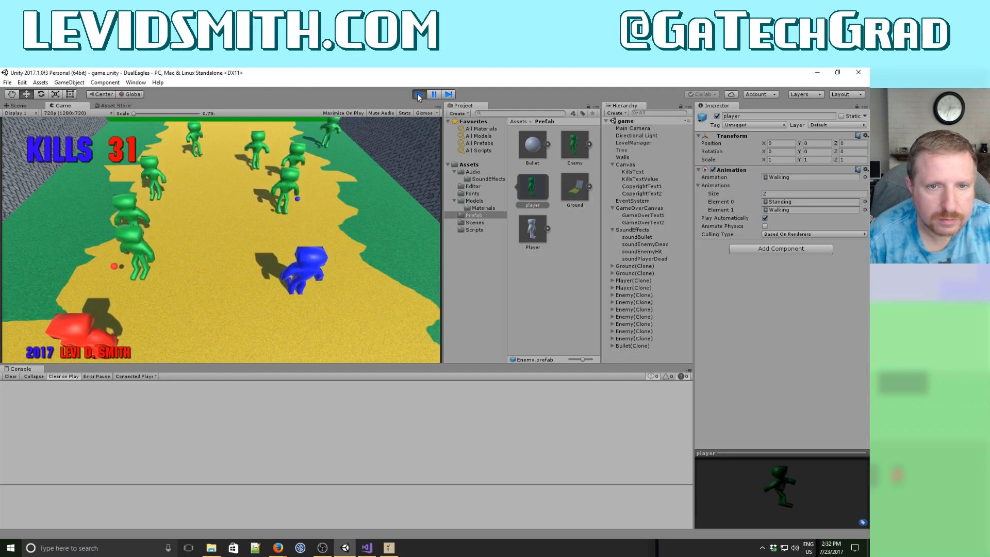
Continue playtesting by steering the red and blue players among the walking enemies, and stop the game after both players die.
key("w")
key("Right")
key("d")
key("a")
key("s")
key("Left")
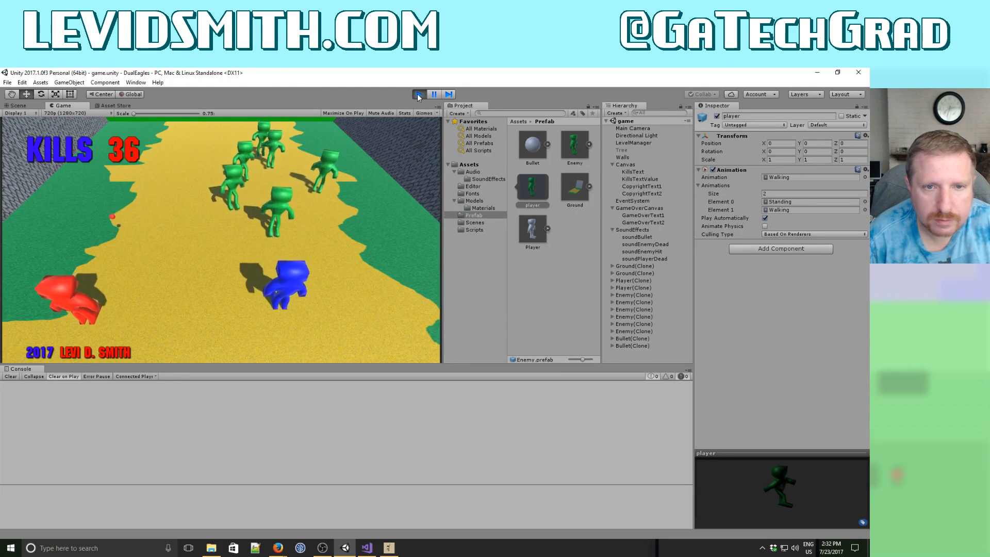
key("d")
key("Right")
key("Down")
key("s")
key("a")
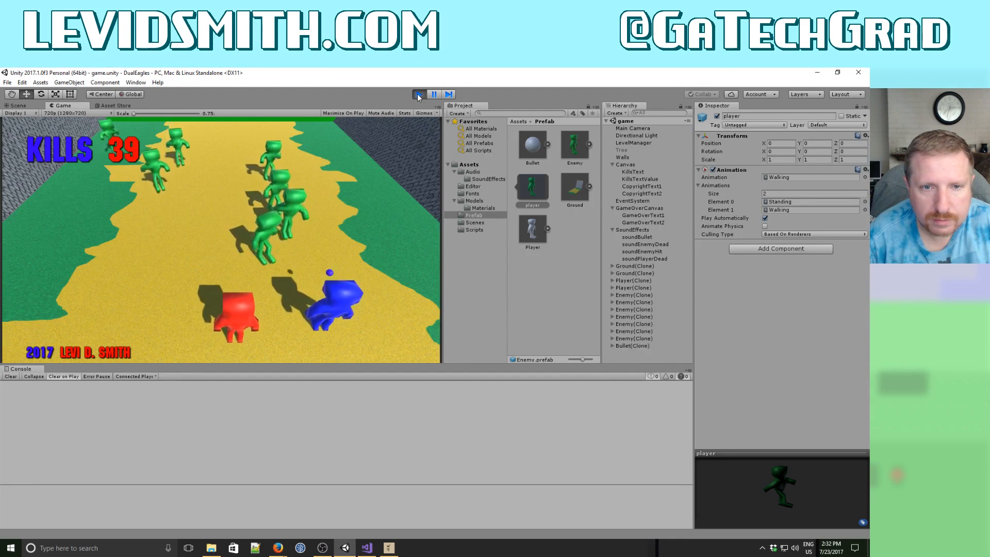
key("d")
key("s")
key("Left")
key("Down")
key("a")
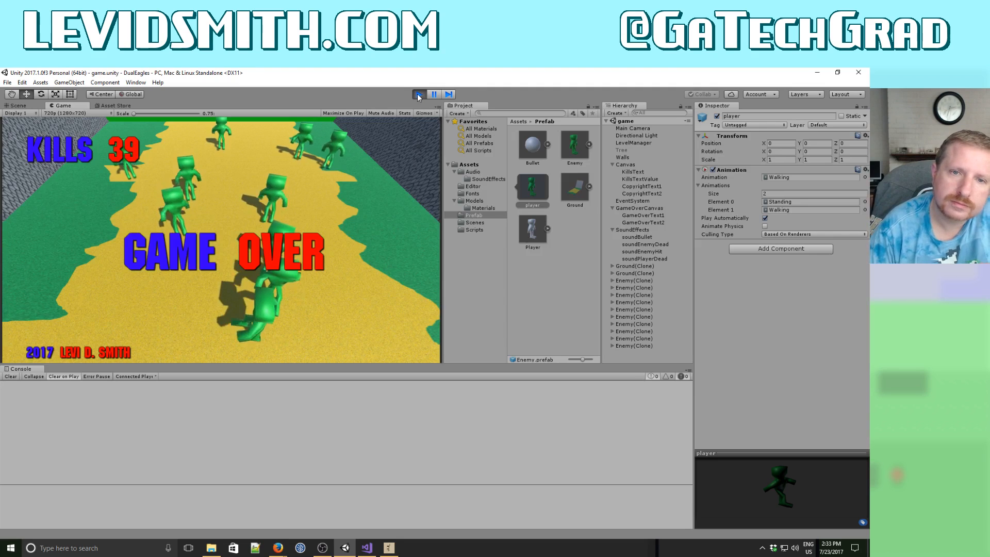
left_click(419, 96)
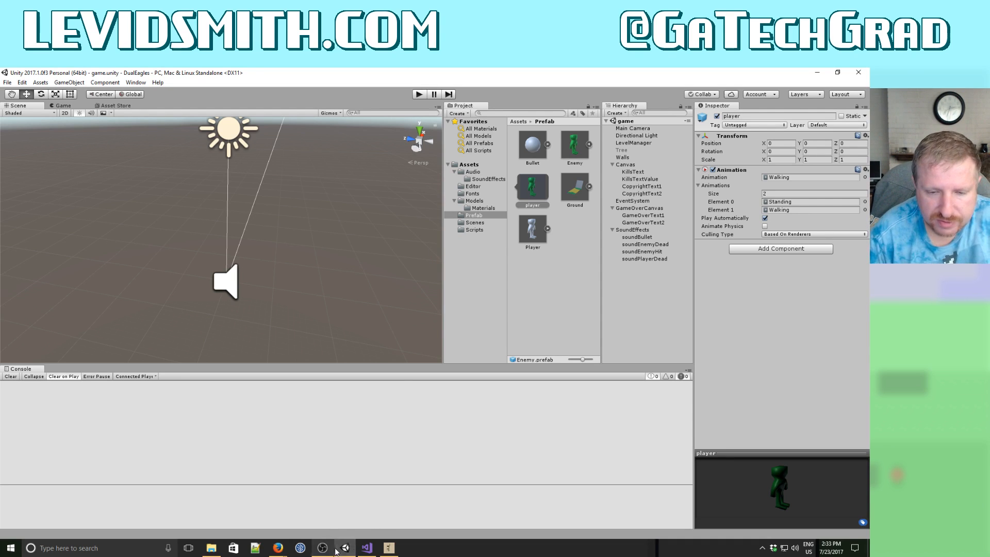
Switch to Visual Studio and examine the movement, firing and collision code in Player.cs, especially the updatePlayer method.
left_click(365, 548)
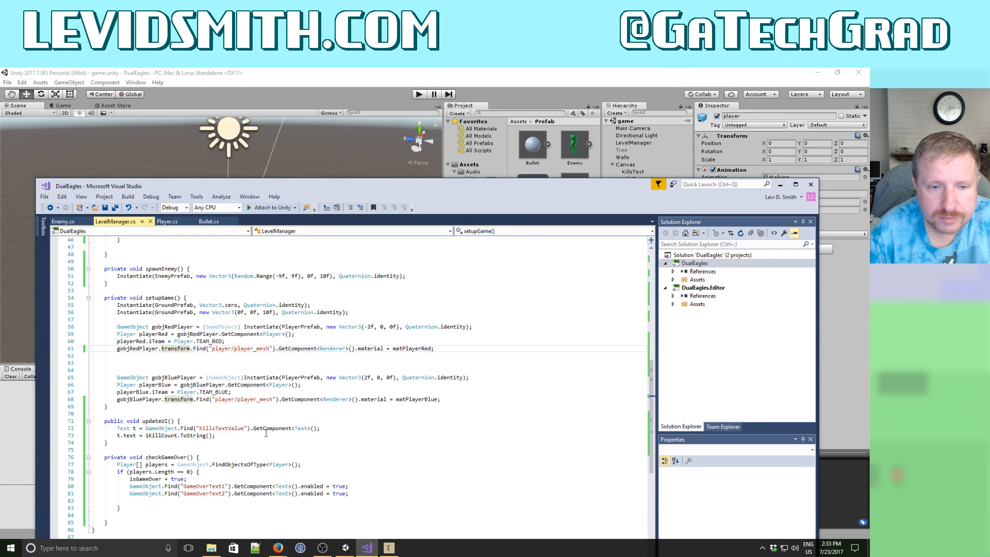
left_click(168, 222)
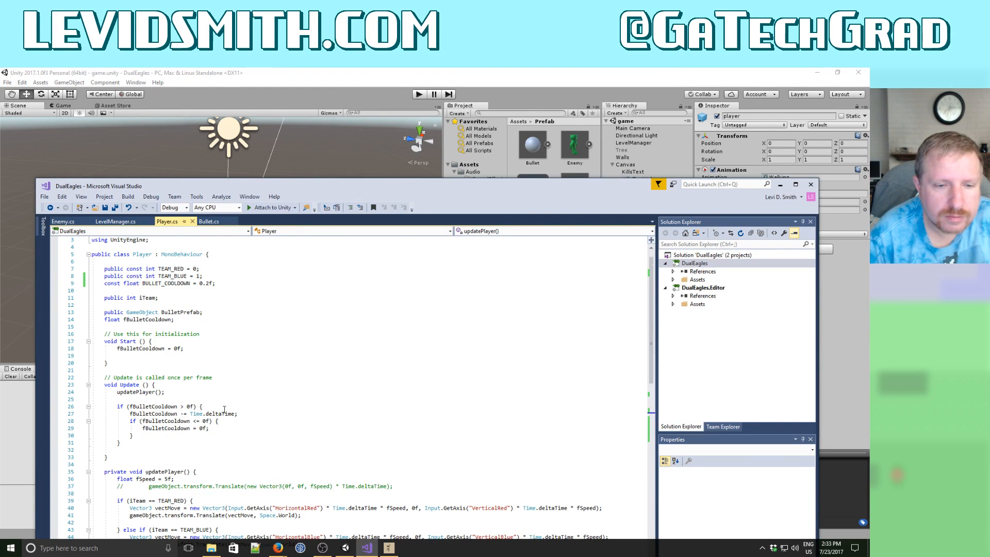
scroll(224, 410, "down", 8)
scroll(226, 406, "down", 5)
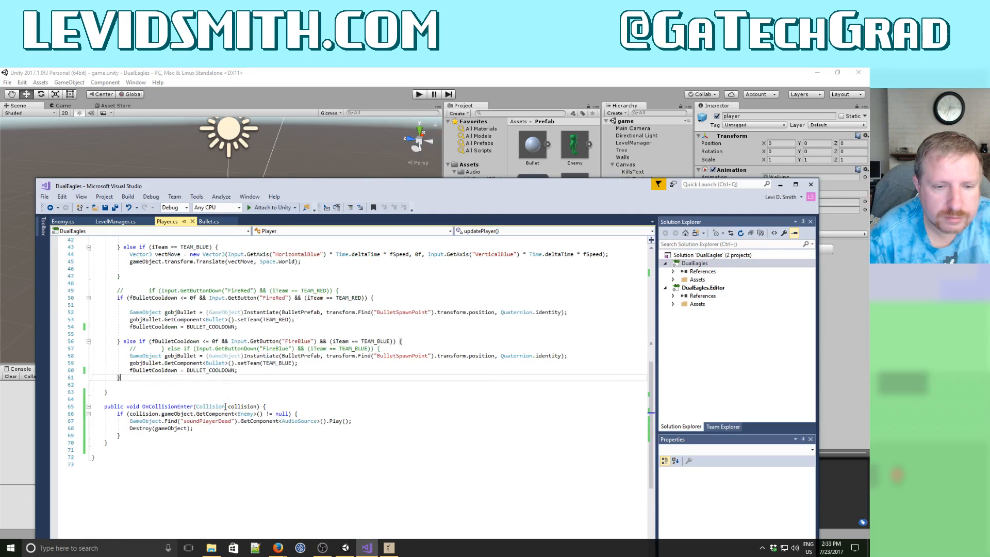
scroll(225, 406, "up", 5)
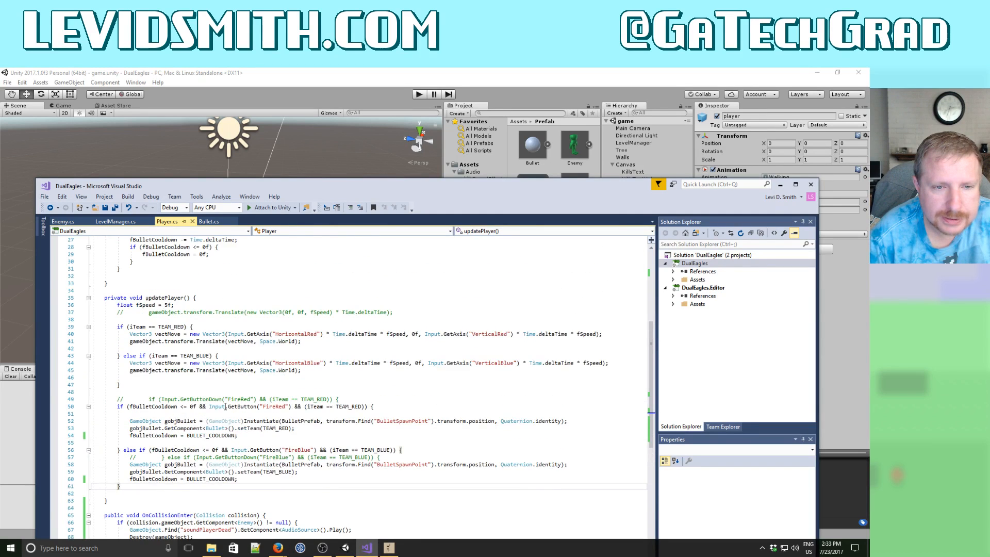
scroll(225, 407, "down", 2)
scroll(226, 407, "up", 4)
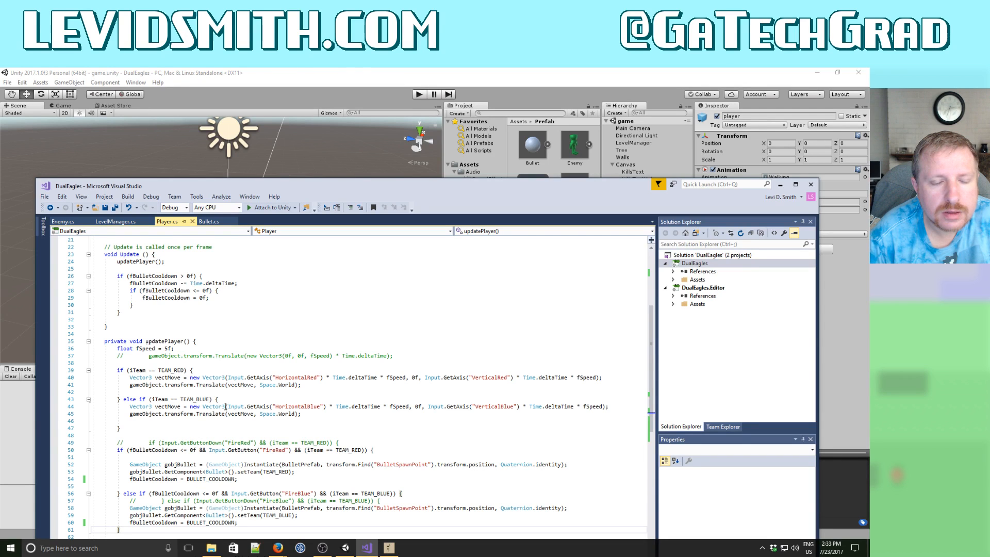
scroll(225, 407, "up", 3)
scroll(225, 407, "down", 3)
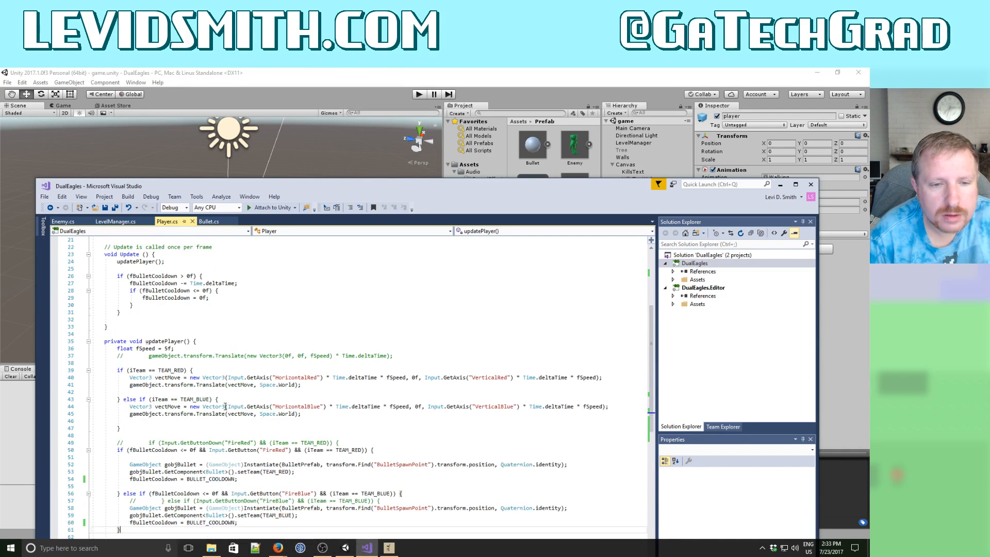
scroll(225, 407, "down", 3)
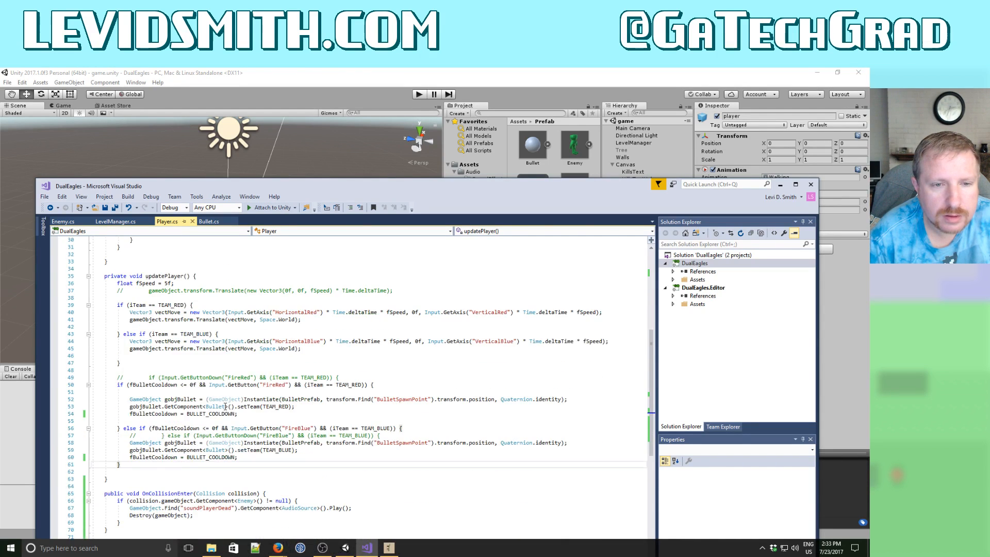
scroll(225, 406, "down", 1)
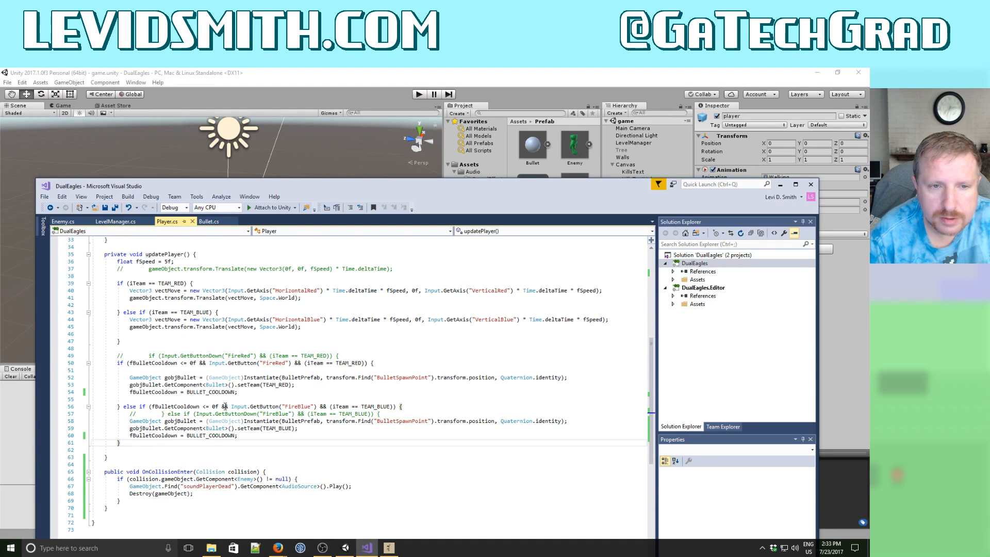
scroll(225, 406, "up", 1)
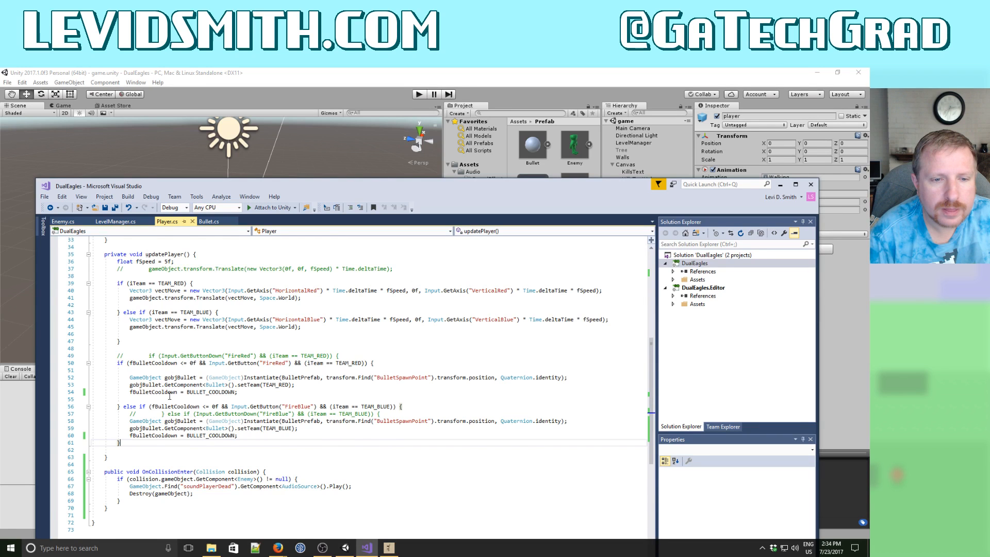
scroll(169, 396, "up", 4)
scroll(169, 396, "up", 2)
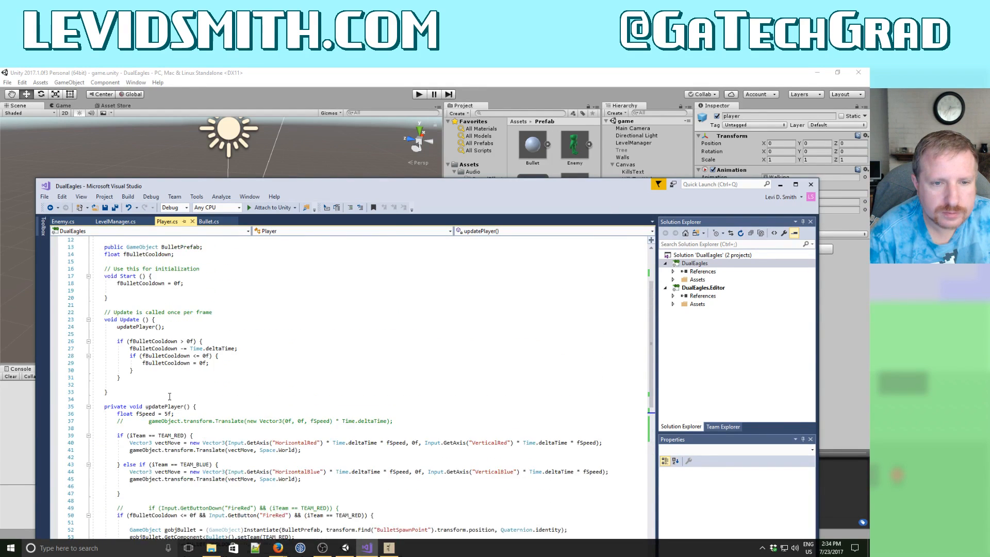
scroll(169, 395, "down", 3)
scroll(169, 396, "up", 3)
scroll(169, 396, "down", 4)
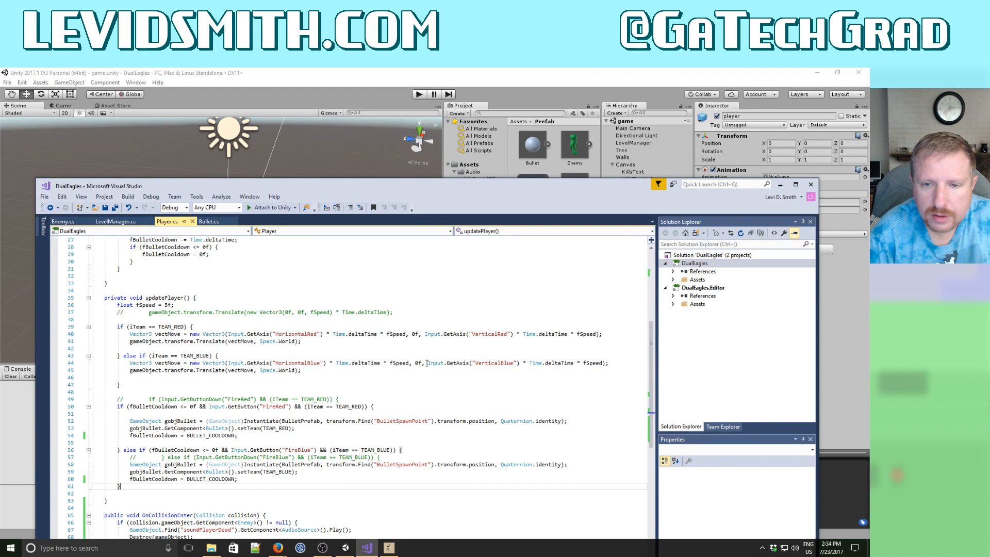
scroll(427, 364, "down", 1)
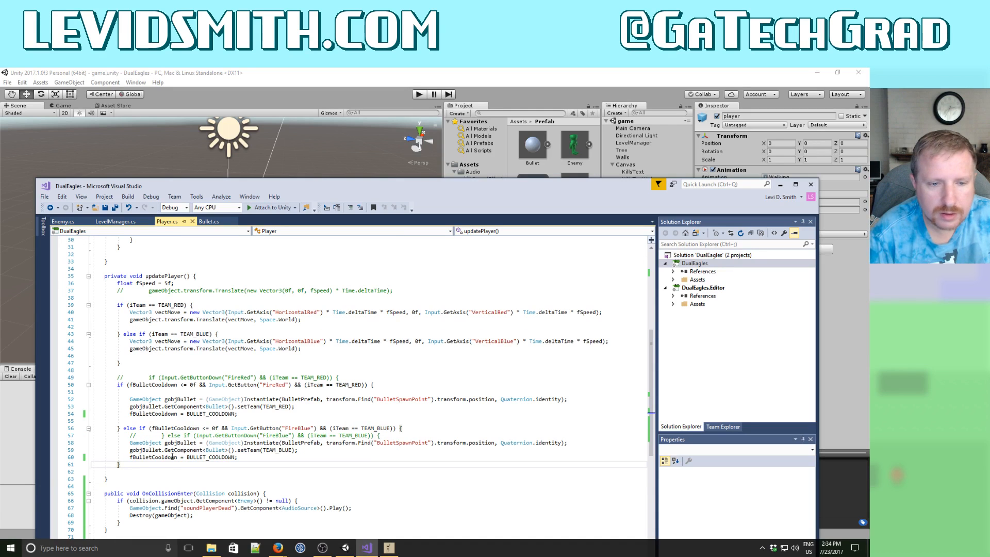
key("Return")
key("Return")
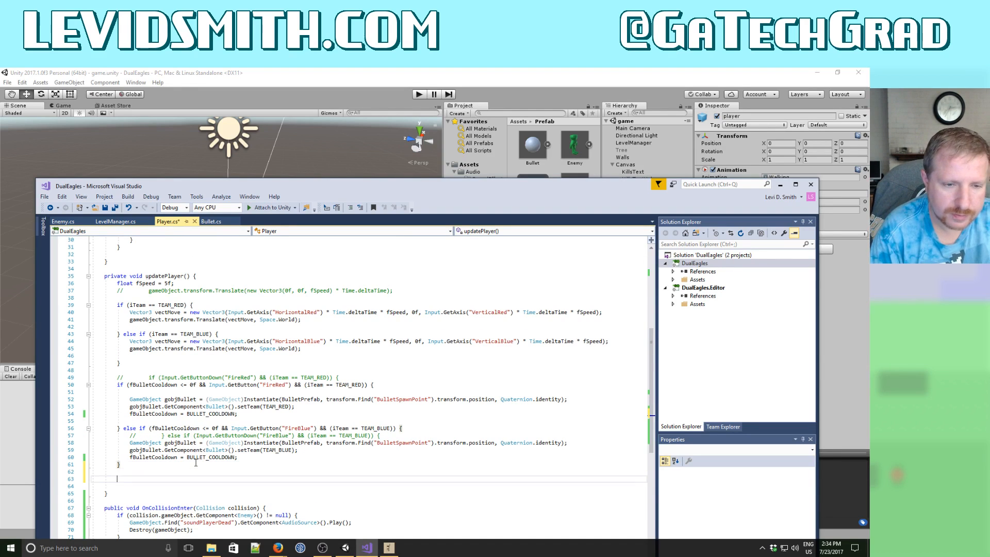
type("if (")
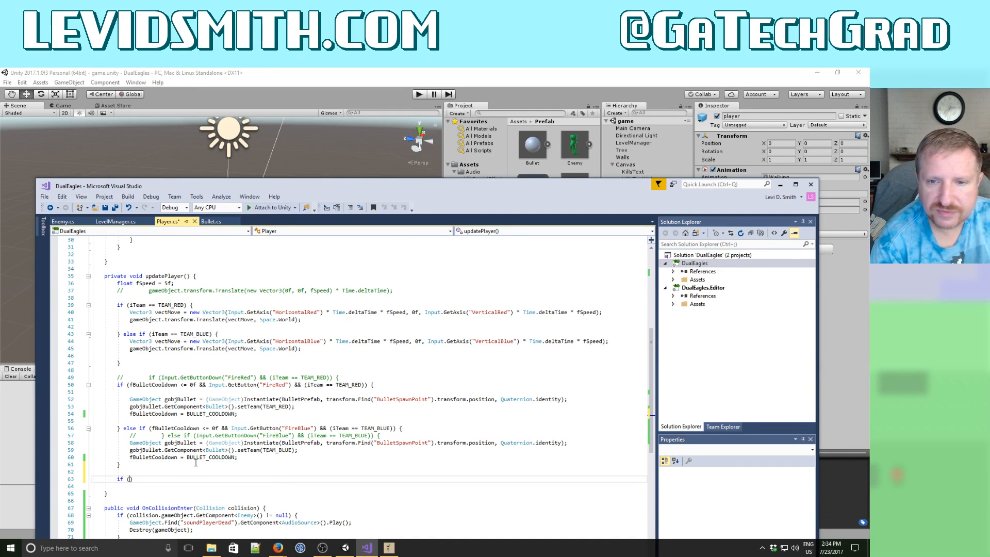
type("In")
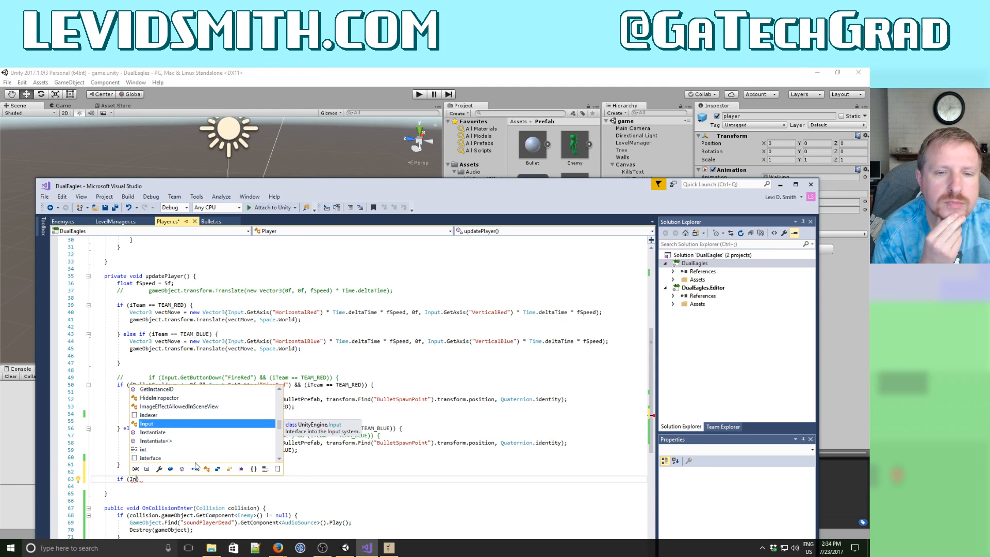
key("BackSpace")
key("BackSpace")
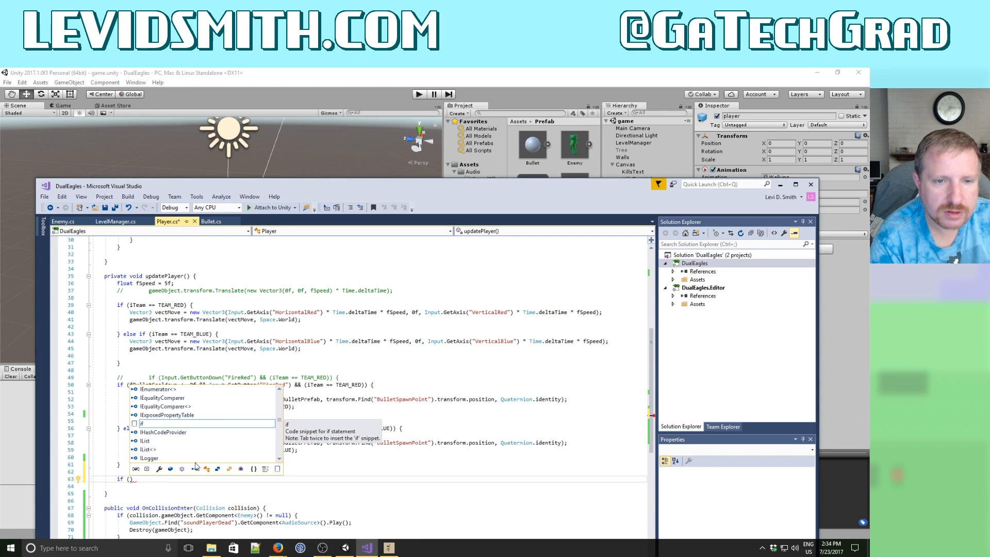
key("Escape")
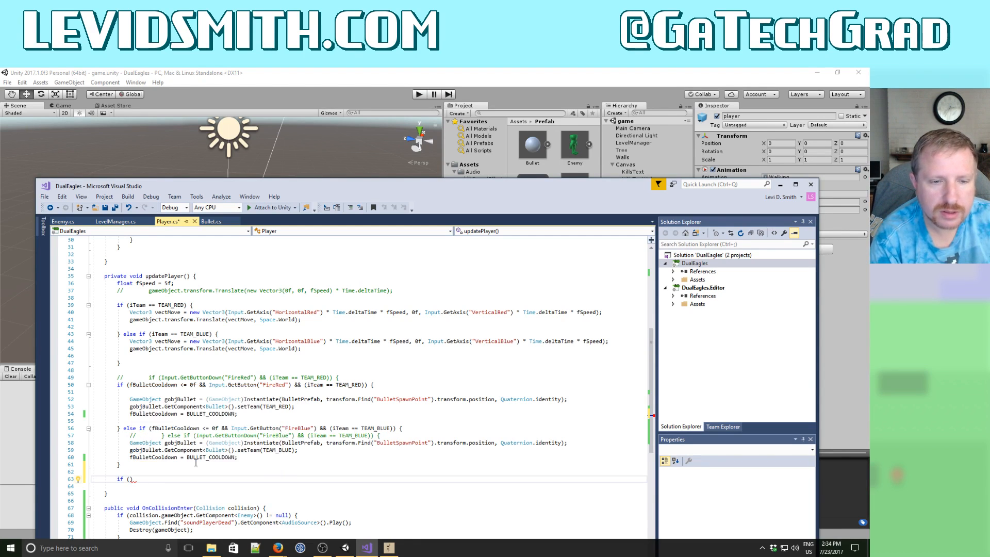
key("shift+Down")
key("Delete")
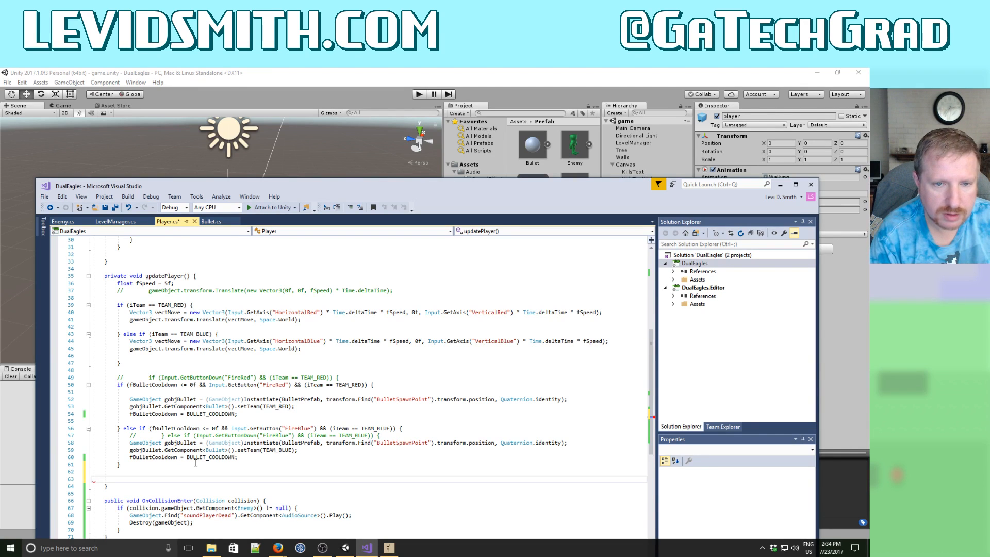
Below the Translate call in the TEAM_RED movement branch of updatePlayer, start an if condition testing vectMove.x < 0.1f.
key("Up")
key("Up")
key("Up")
key("Up")
key("Up")
key("Up")
key("Up")
key("Up")
key("Up")
key("Up")
key("Up")
key("Up")
key("Up")
key("Up")
key("Up")
key("Up")
key("Up")
key("Up")
key("Up")
key("Up")
key("Up")
key("Up")
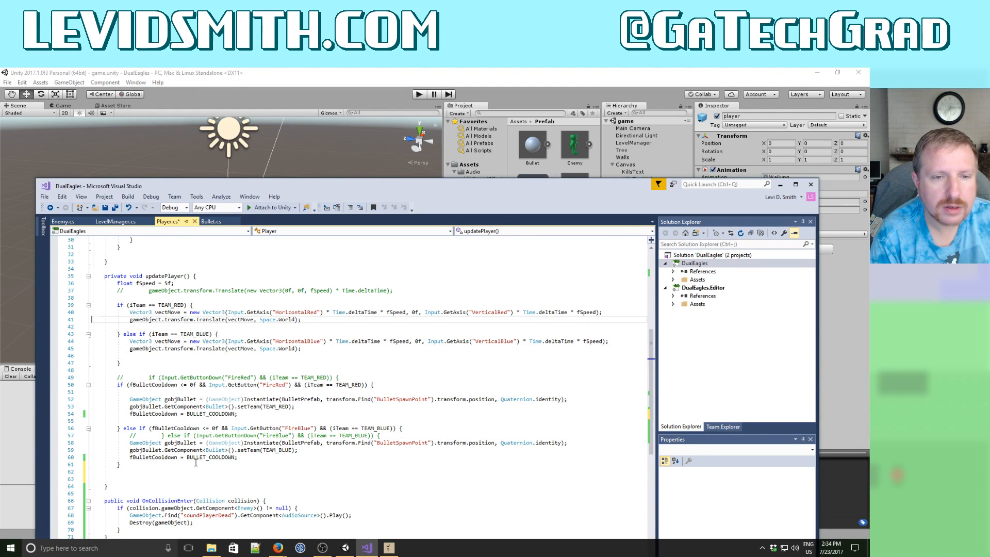
key("Return")
key("Return")
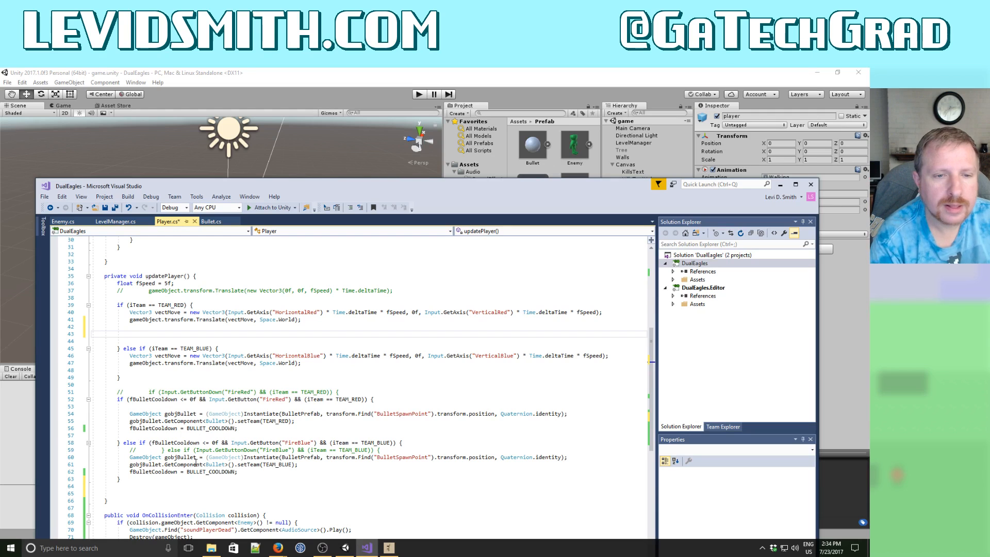
type("if (vectMo")
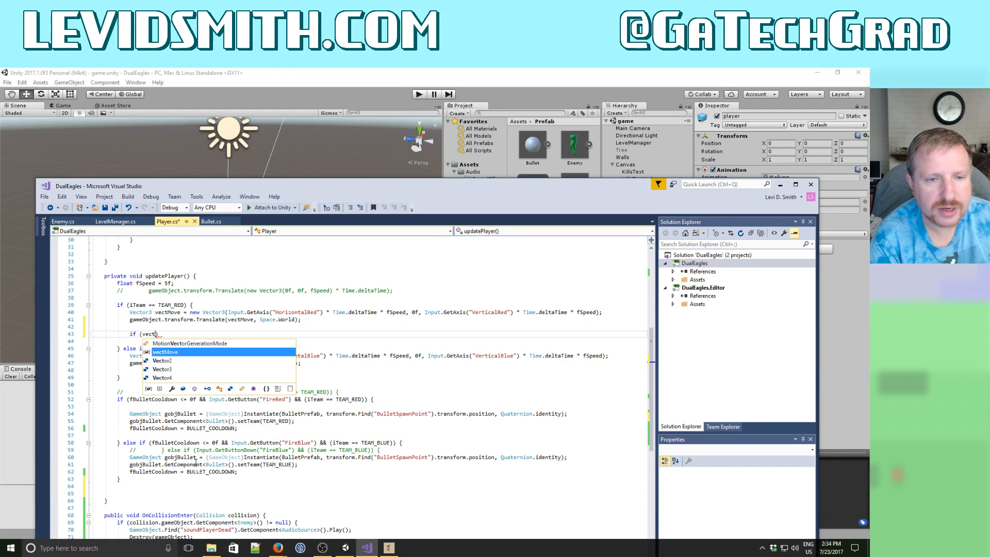
type("ve")
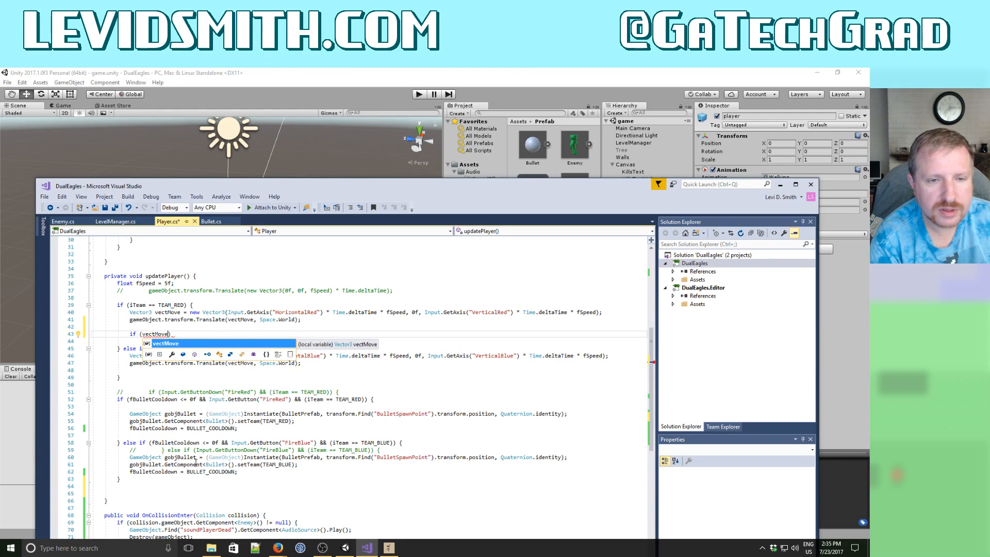
type(".x ")
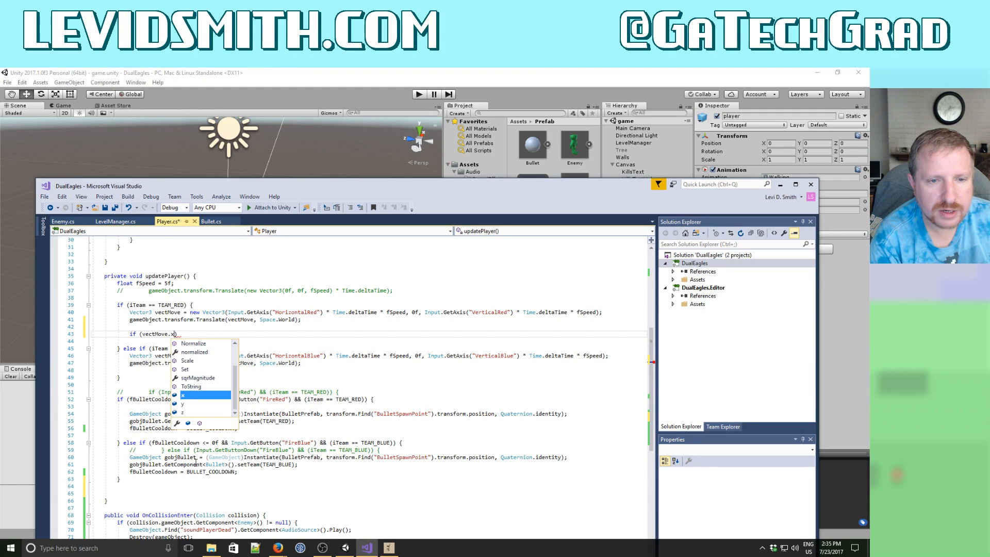
type("< 0.")
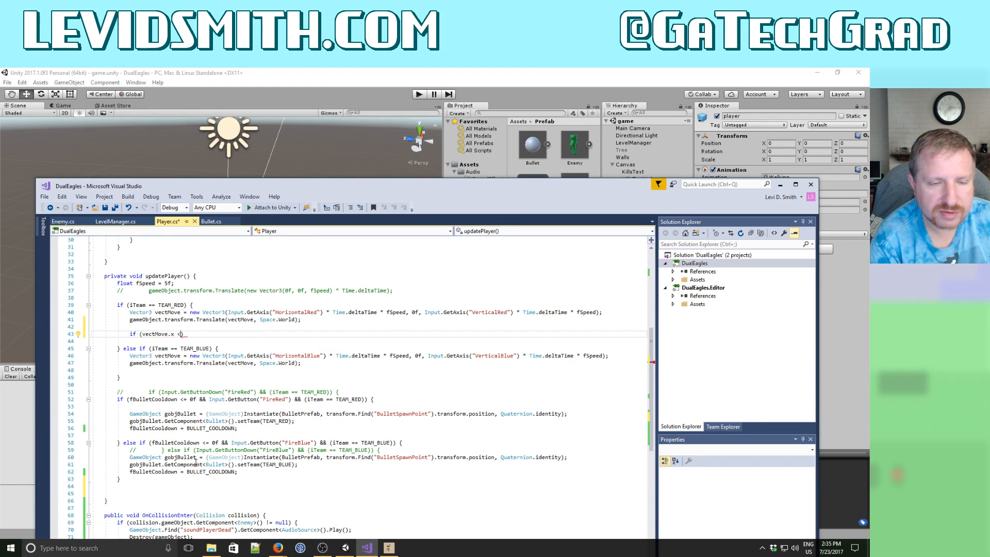
type("1f && e")
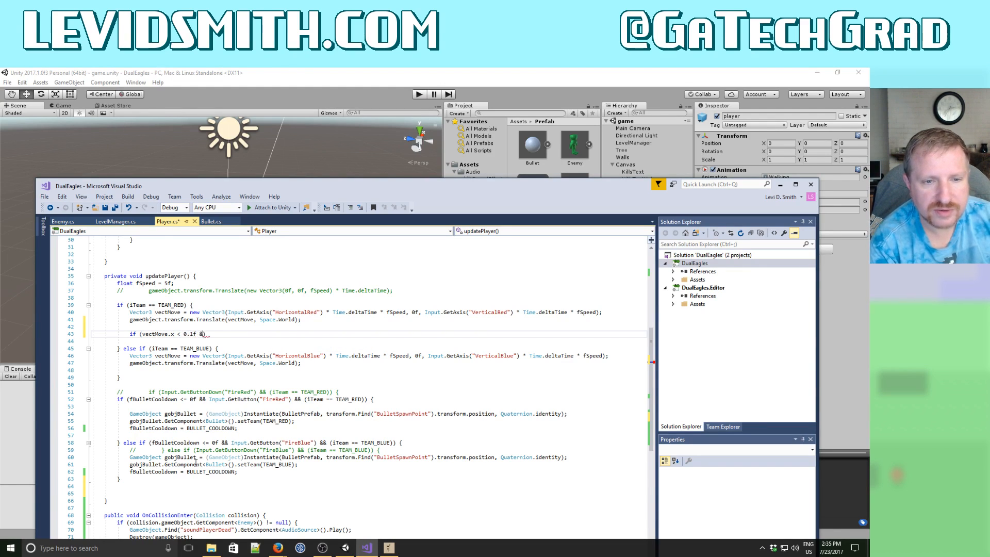
Extend the if condition with a second, negative comparison beginning vectMove.z < -.
key("BackSpace")
type("vectMove.")
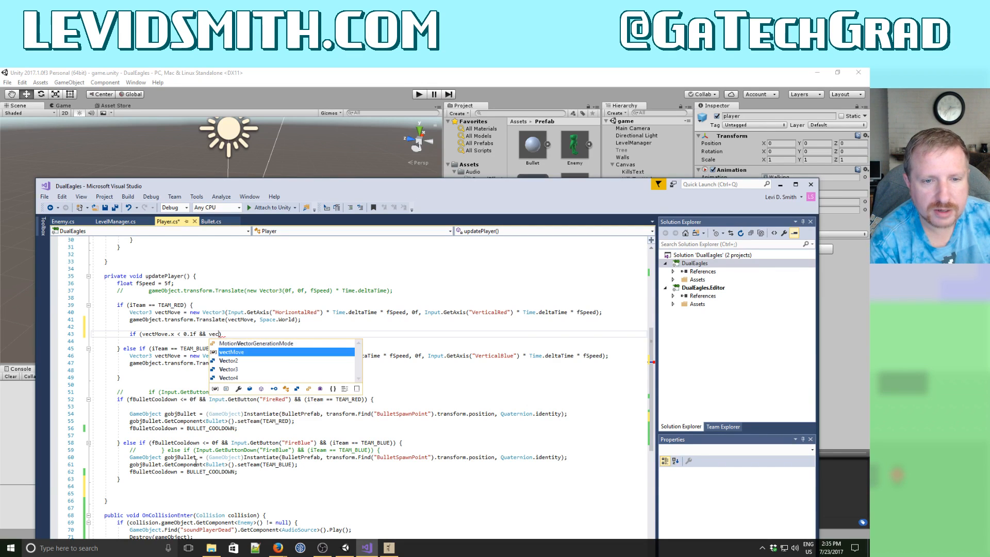
type("z < -")
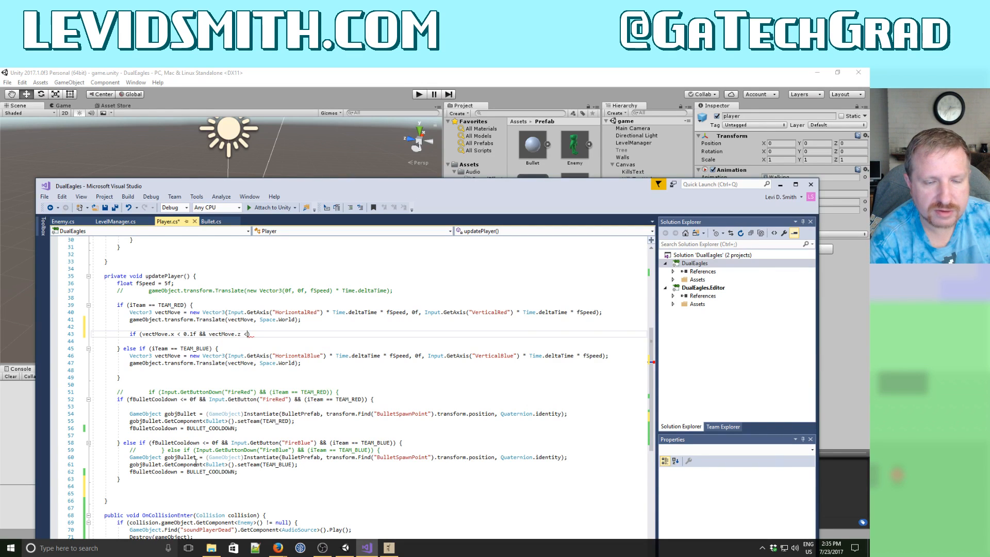
type(".f")
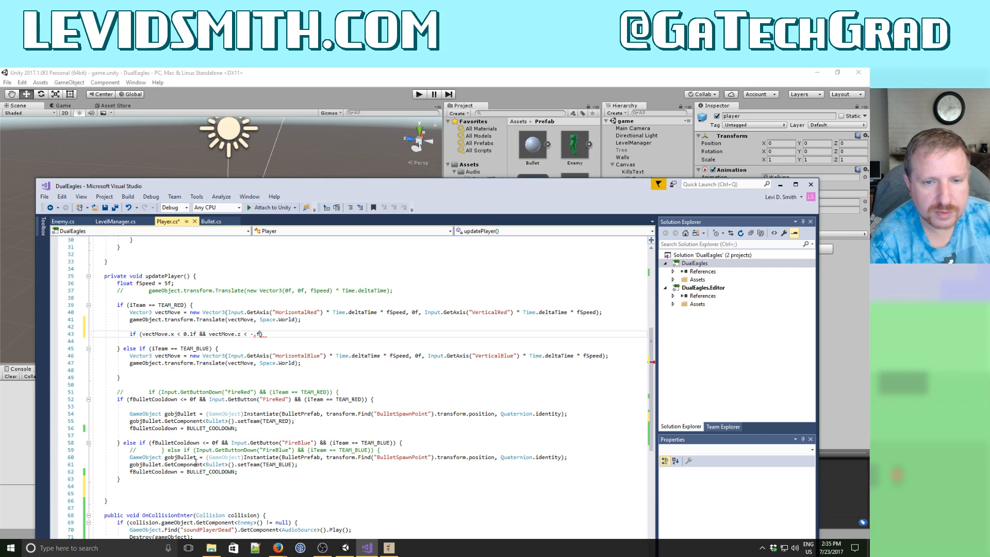
key("BackSpace")
key("BackSpace")
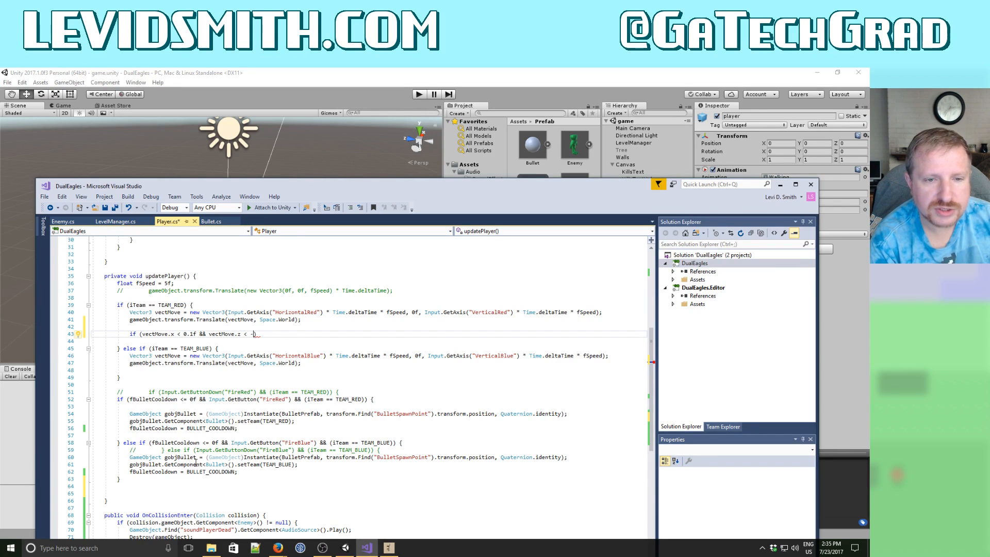
Change the x comparison in the if condition to vectMove.x == 0f.
key("Left")
key("Left")
key("Left")
key("Left")
key("Left")
key("Left")
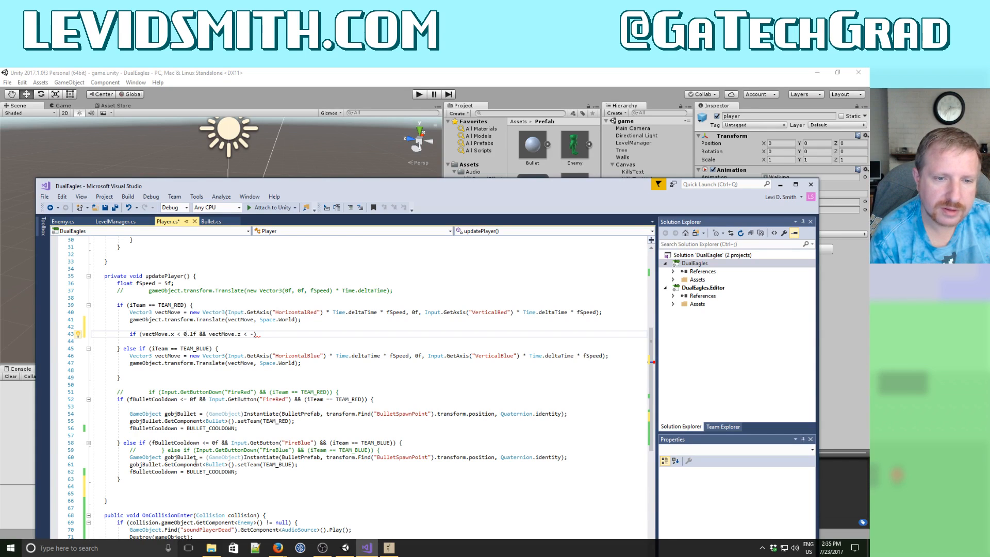
key("Delete")
key("Delete")
key("Delete")
key("Delete")
key("Delete")
key("Delete")
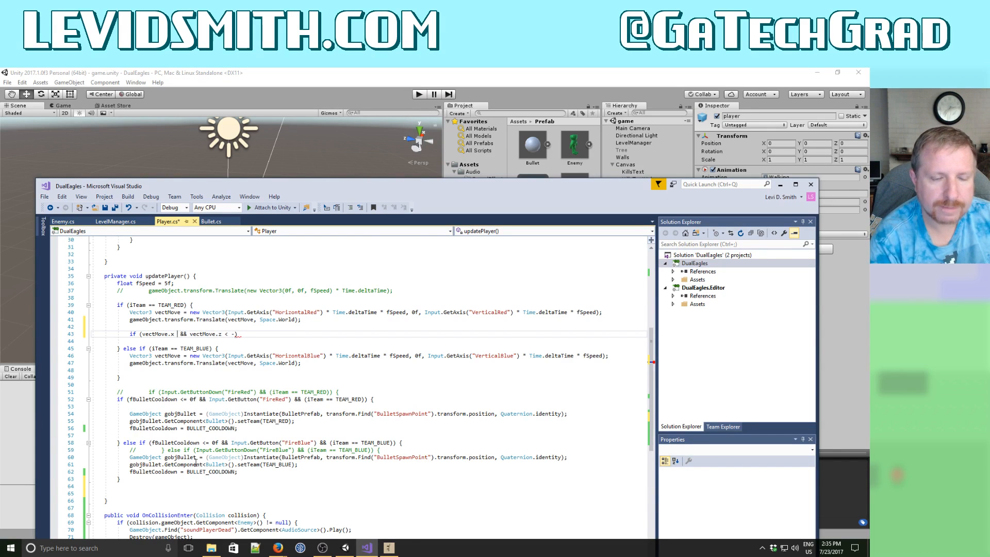
type("== 0")
type("f")
Change the z comparison to vectMove.z == 0f and open a braced block for the if statement.
key("End")
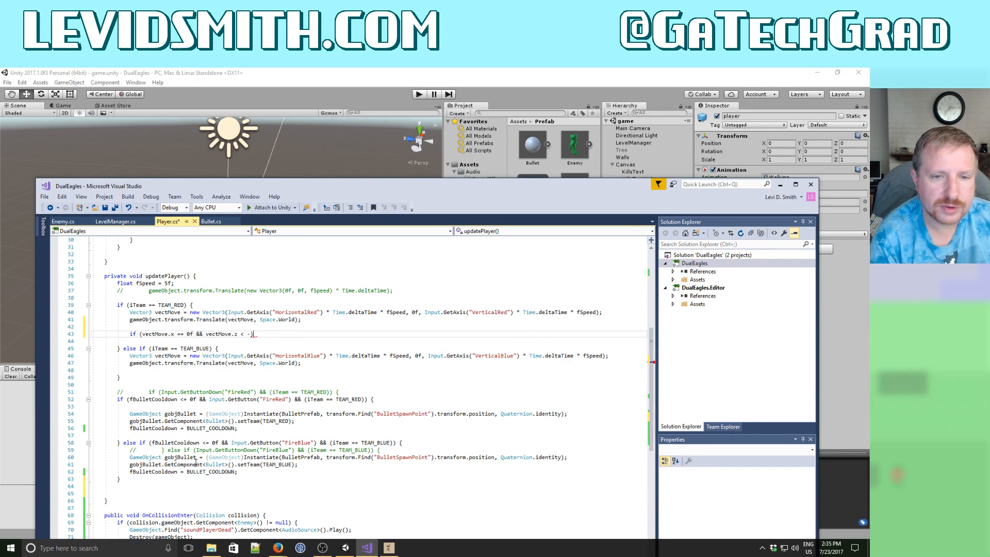
key("BackSpace")
key("BackSpace")
key("BackSpace")
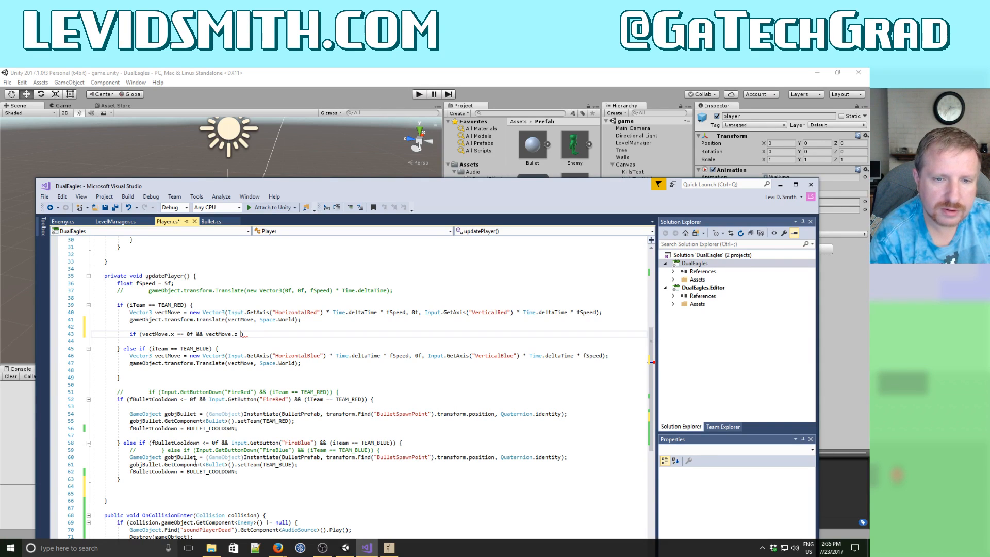
type("== 0f")
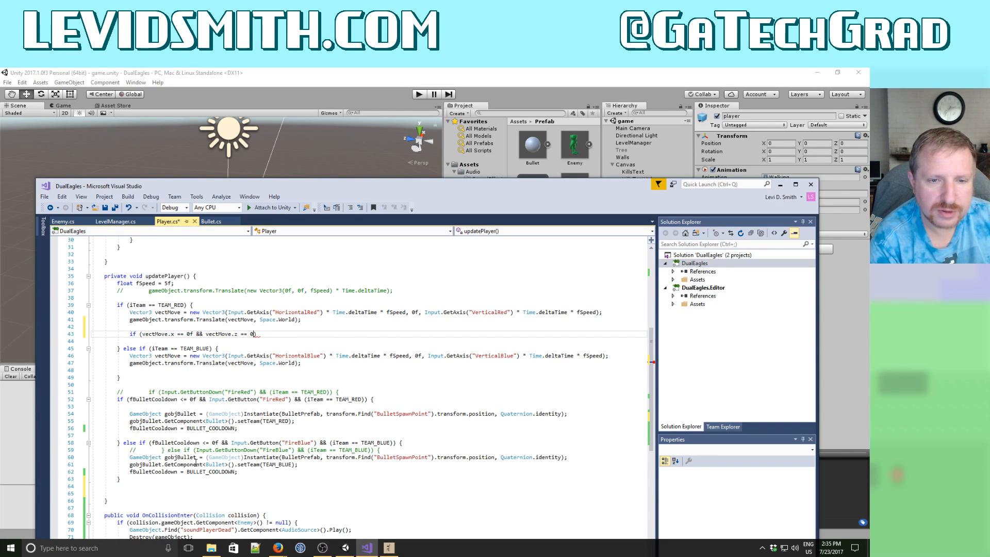
key("End")
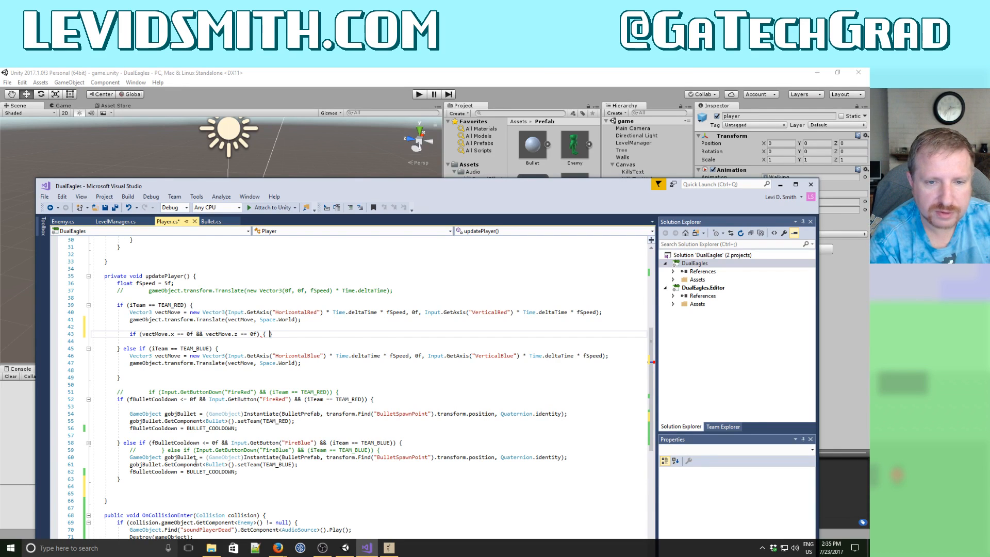
type("{")
key("Return")
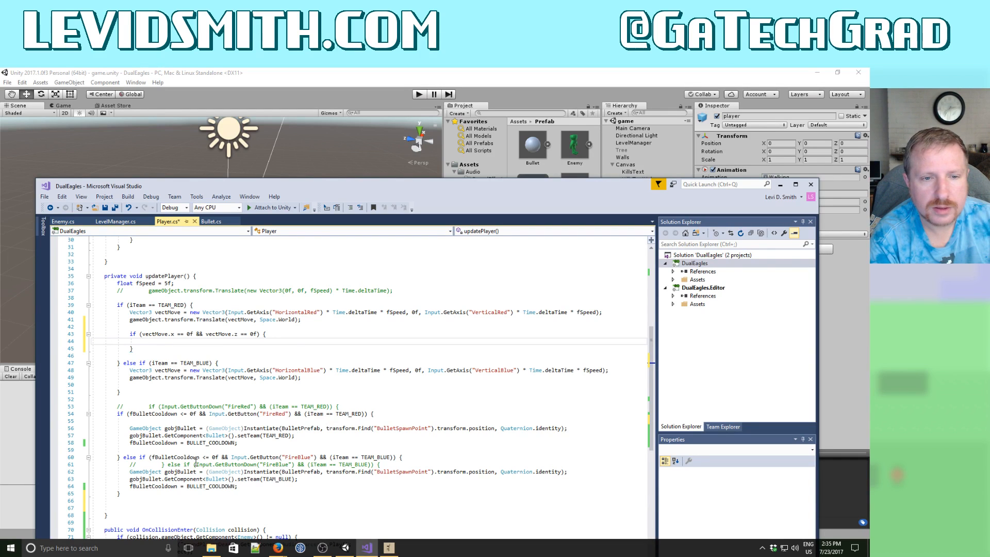
Inside the if block, start a gameObject.Get call aimed at the generic GetComponent method.
type("gameObje")
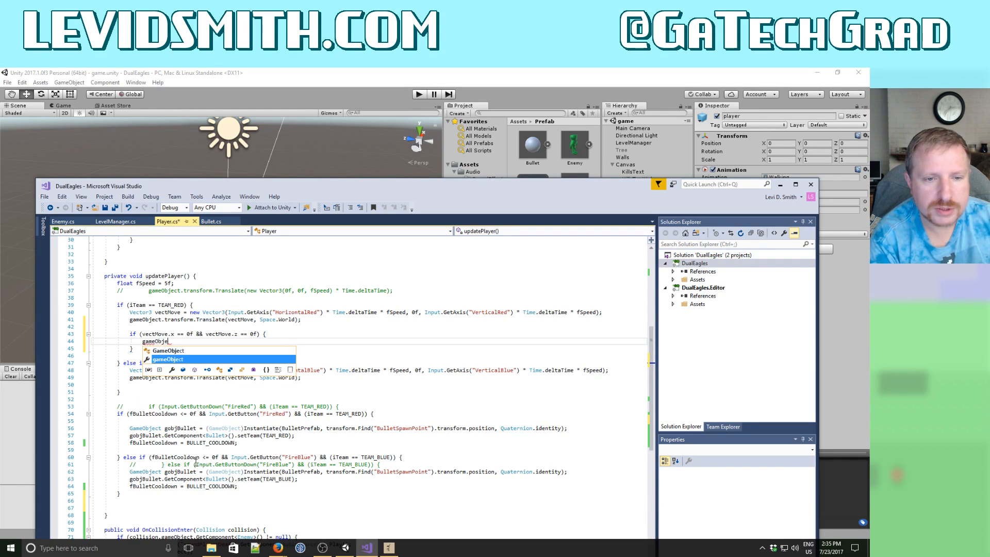
type("ct.G")
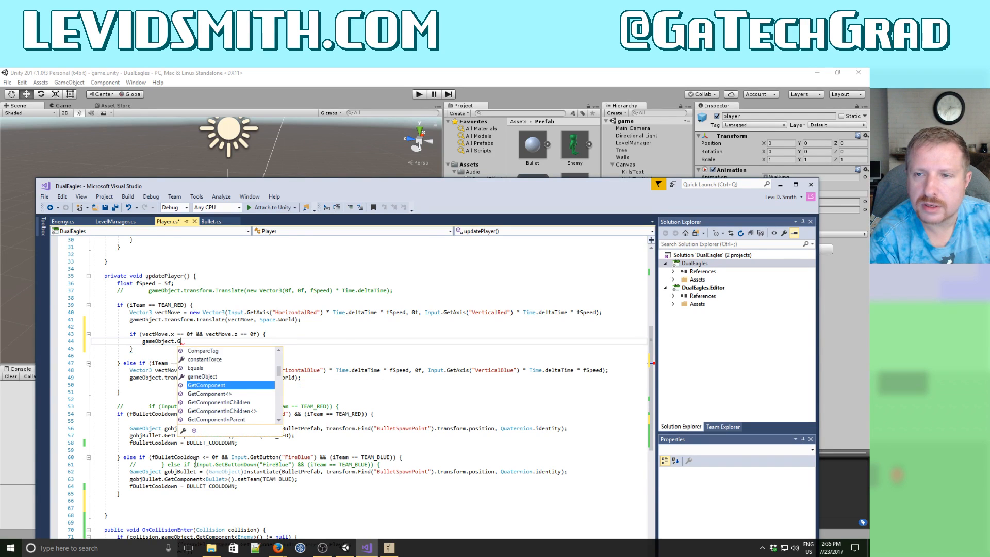
type("et")
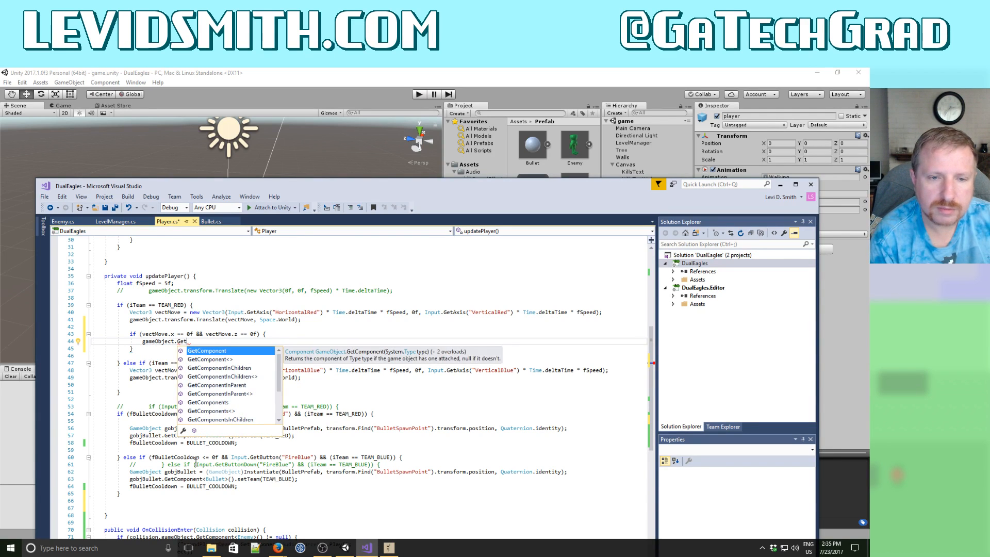
key("Down")
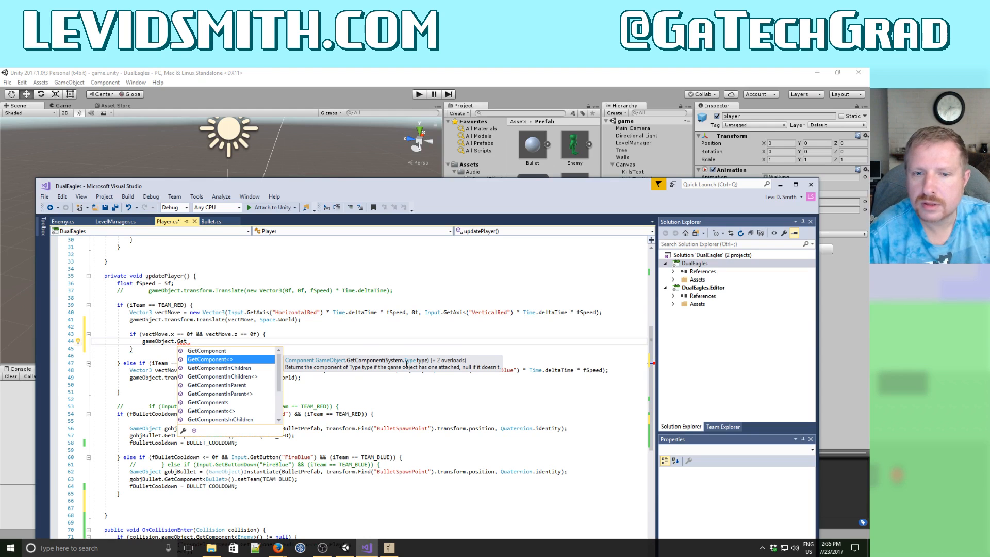
Switch to Unity and place an instance of the Player prefab in the scene.
left_click_drag(521, 190, 532, 269)
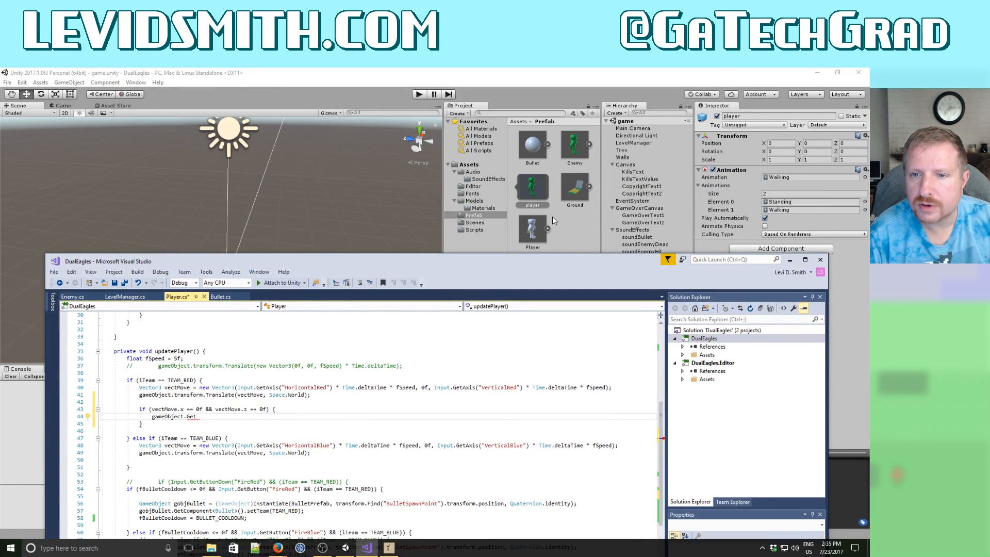
left_click(536, 227)
left_click_drag(537, 227, 339, 232)
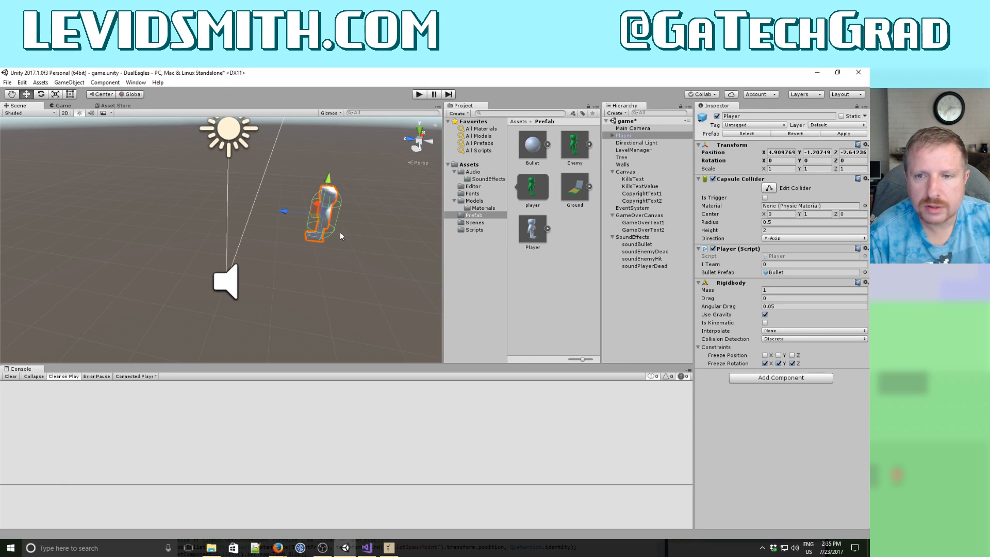
Expand the Player instance and inspect its player, Armature and player_mesh children to see which one carries the Animation component.
left_click(613, 136)
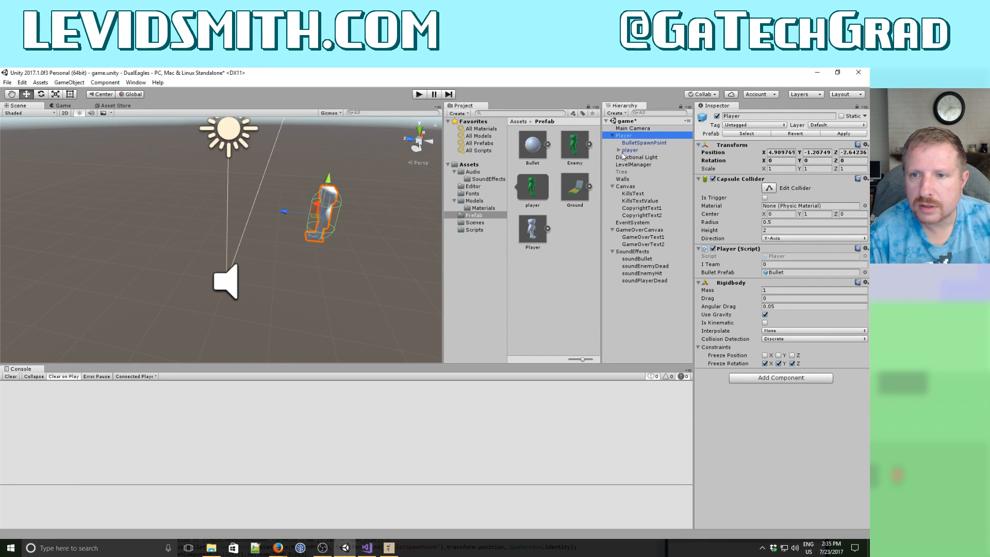
left_click(628, 150)
left_click(621, 150)
left_click(636, 158)
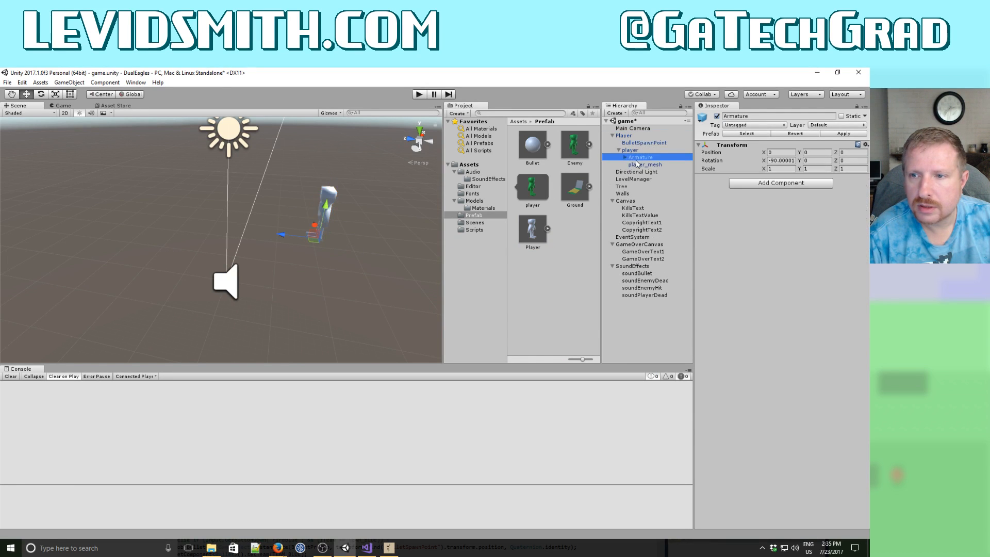
left_click(640, 165)
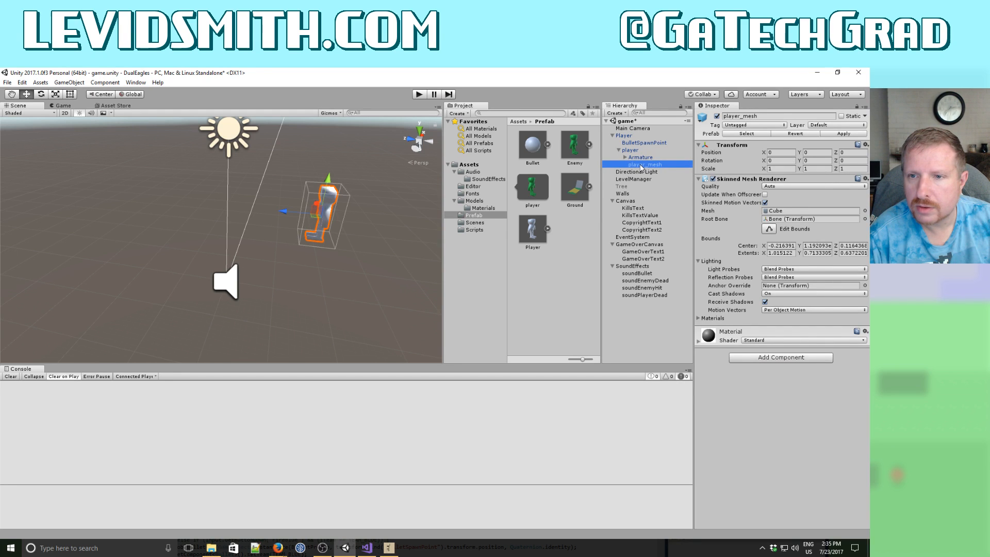
left_click(635, 150)
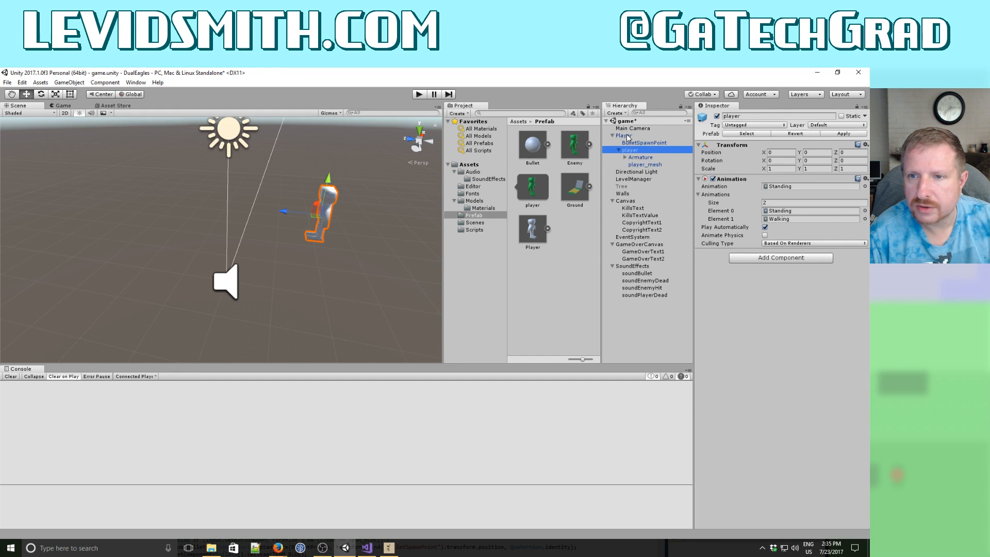
Switch back to Visual Studio and replace the unfinished Get call after gameObject with Find("player").
left_click(367, 549)
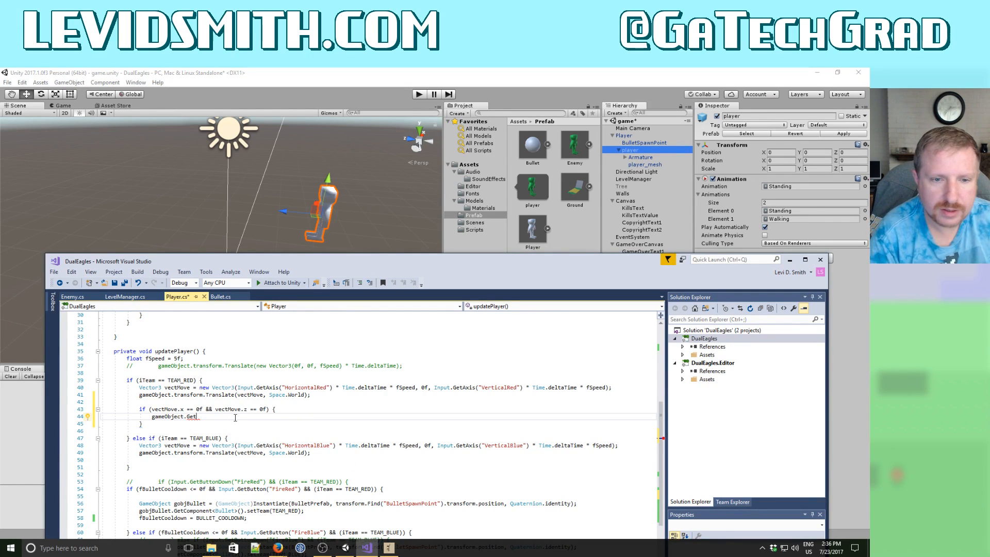
key("BackSpace")
key("BackSpace")
key("BackSpace")
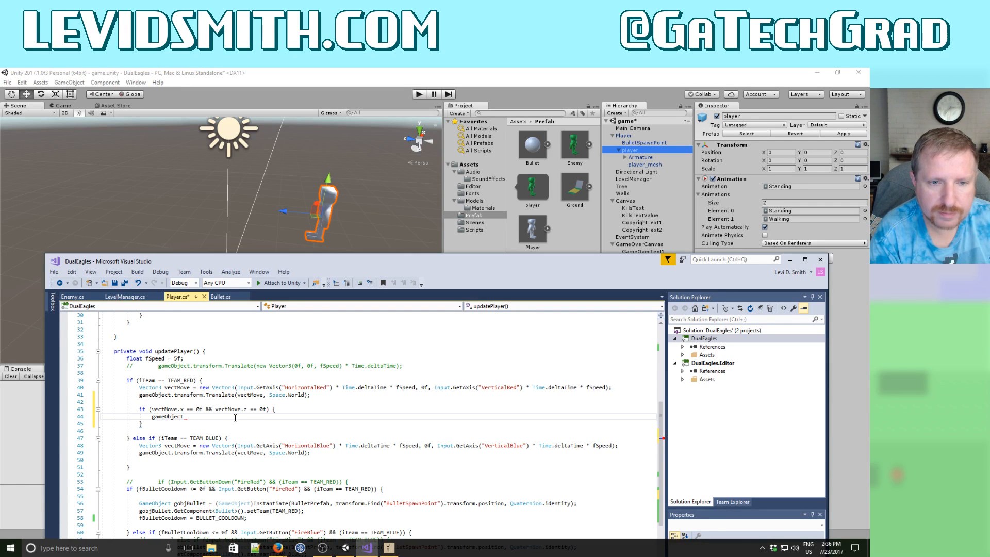
key("ctrl+space")
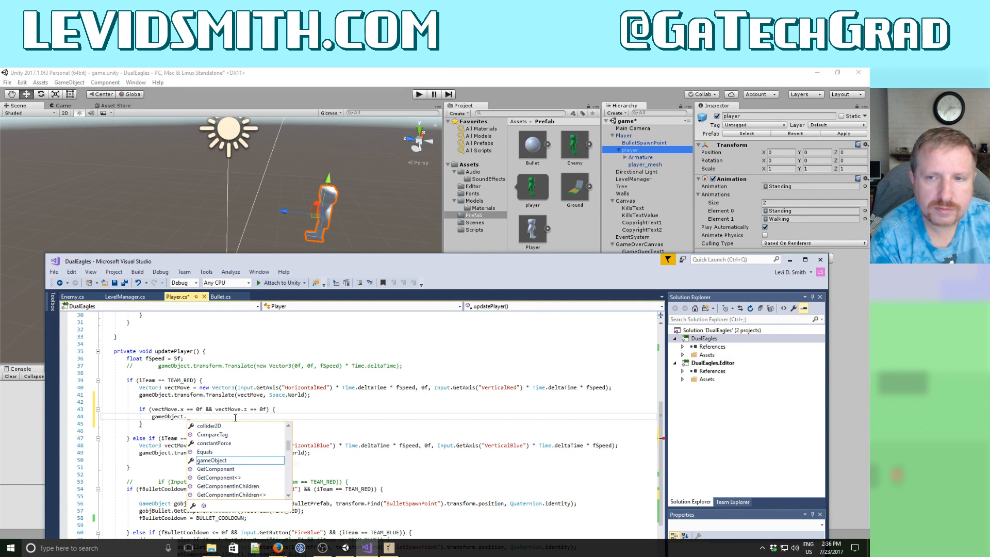
type("Find(")
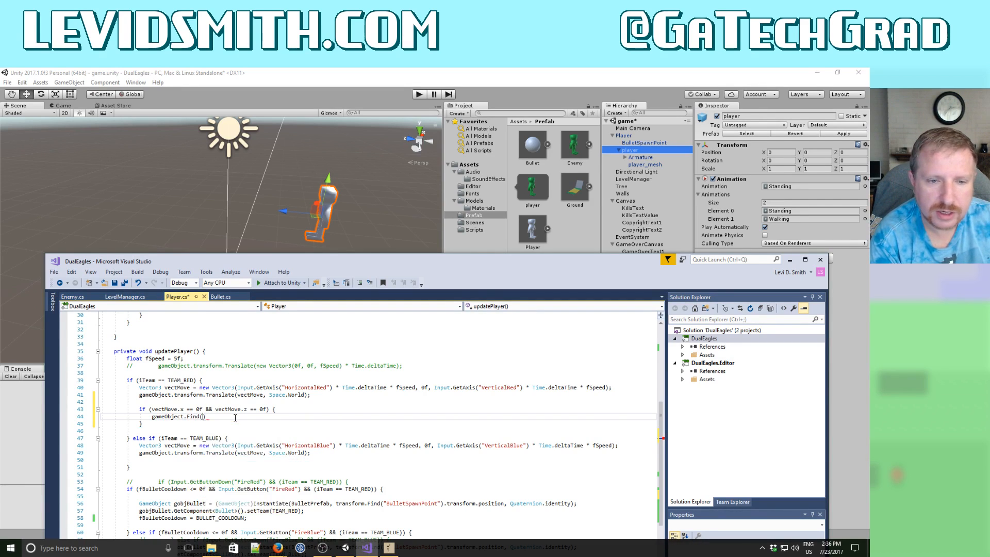
type("\"p")
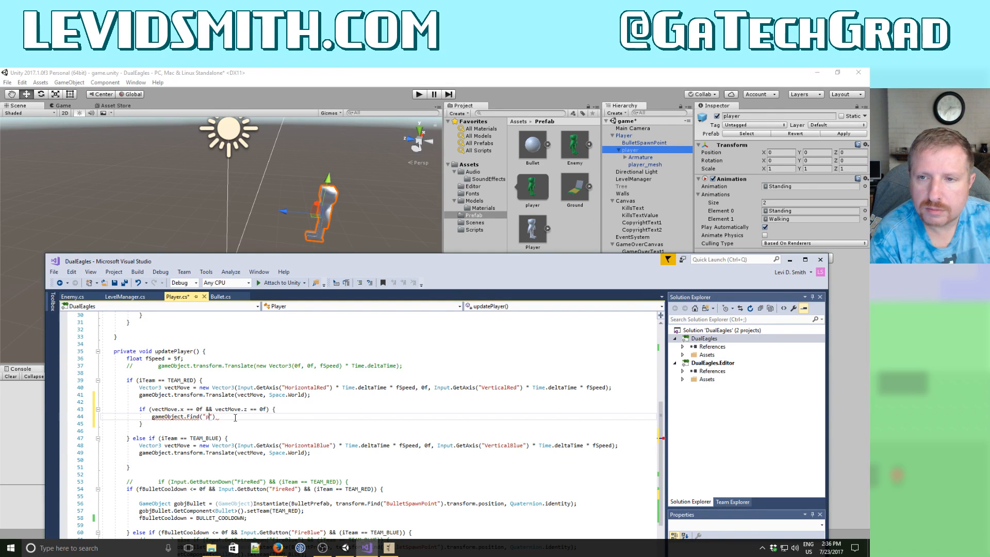
type("layer\")")
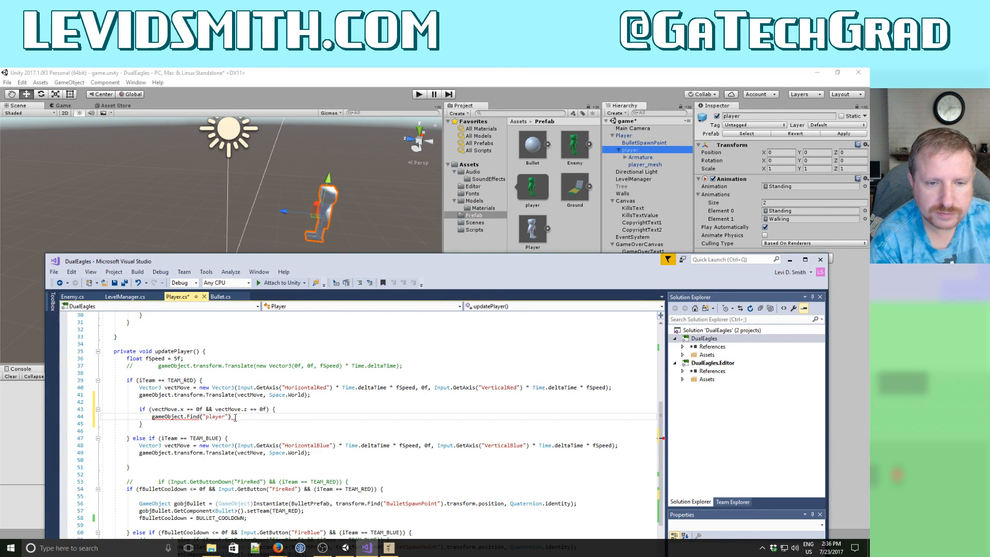
Complete the statement with .GetComponent<Animation>().Play("Standing"); after the Find call.
type(".Get")
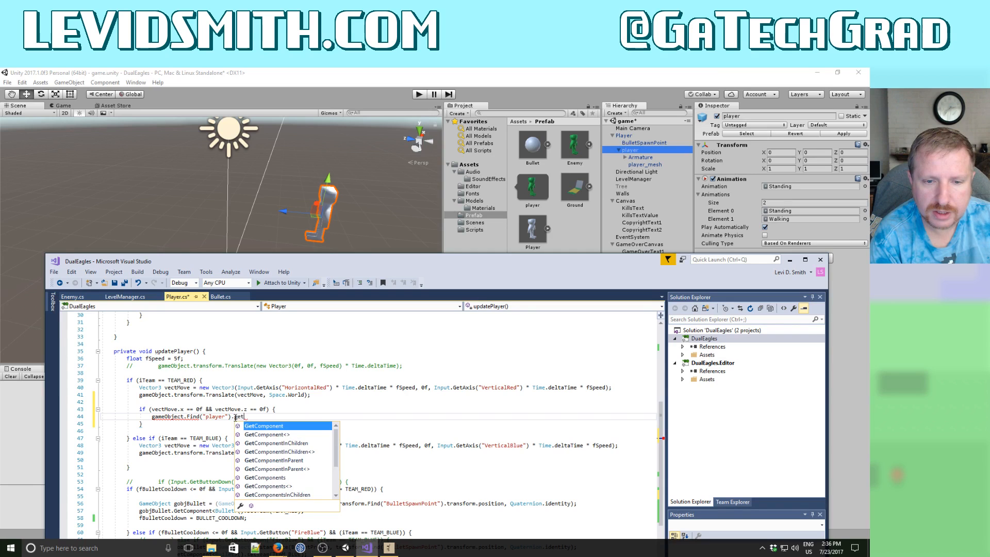
type("Component<Anima")
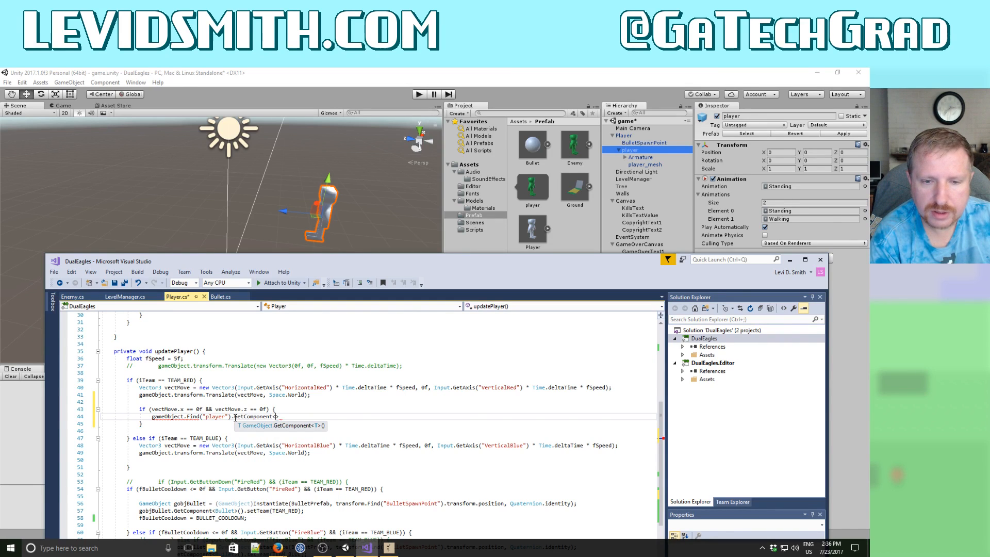
type("tion>().")
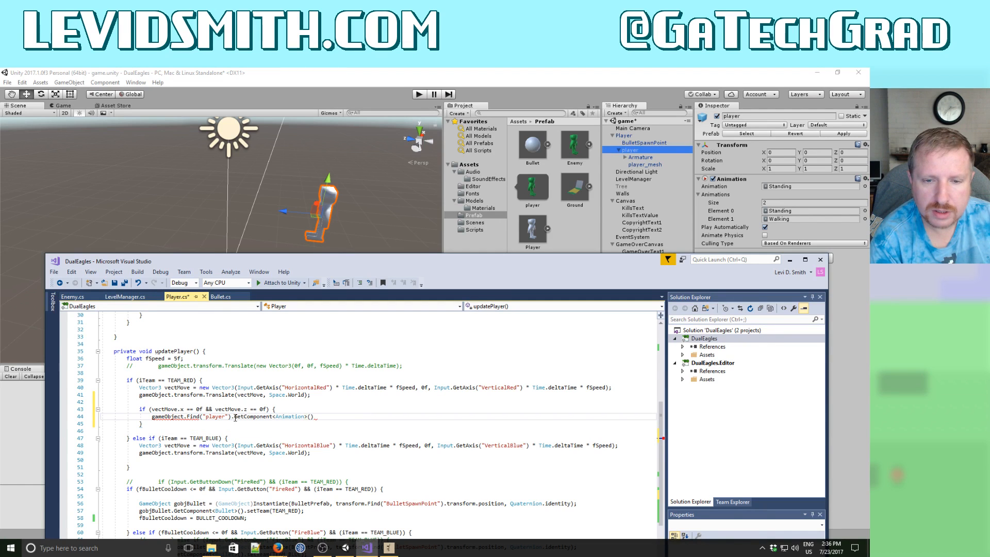
type("Play")
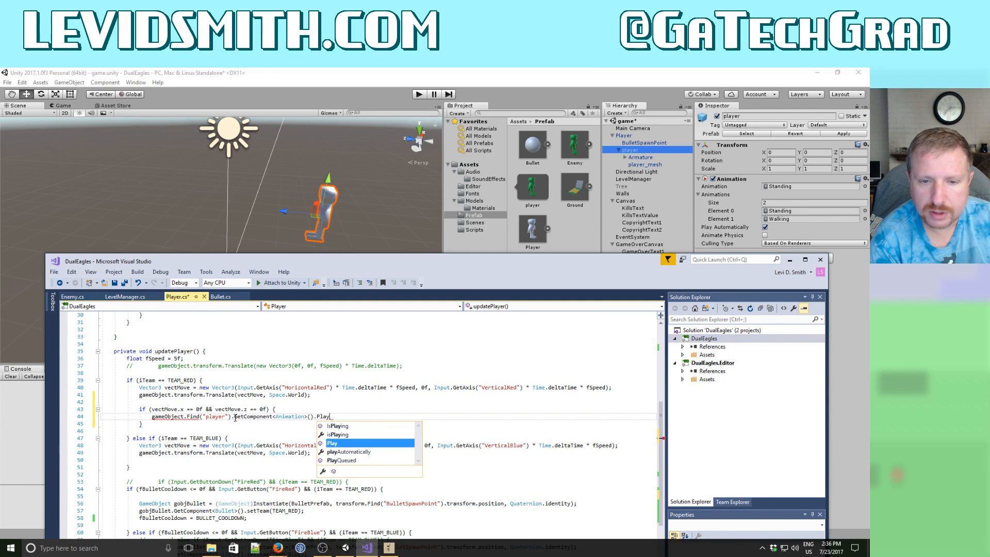
type("(\"")
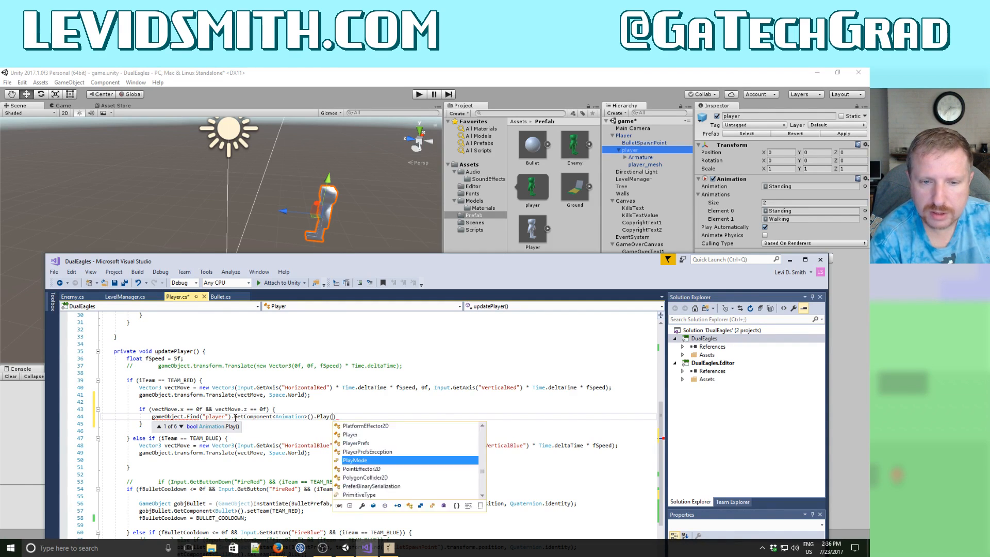
type("Standing")
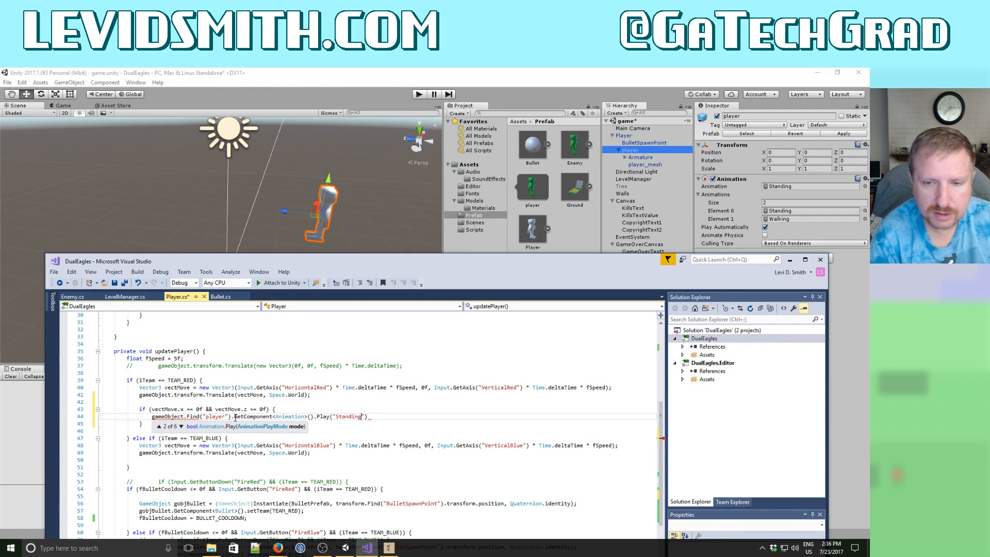
type("\");")
key("Return")
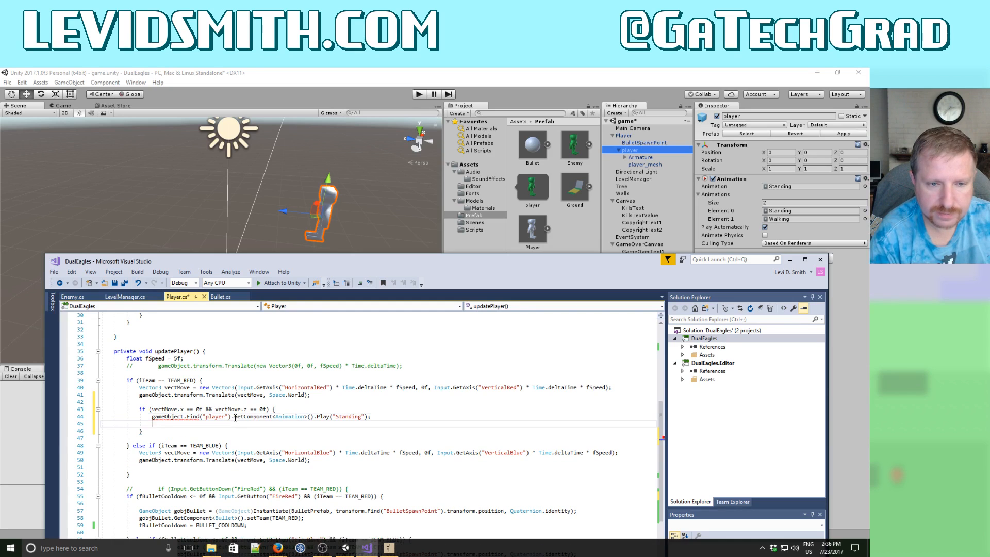
Add an empty else block to the zero-movement if statement.
key("Delete")
type("else {")
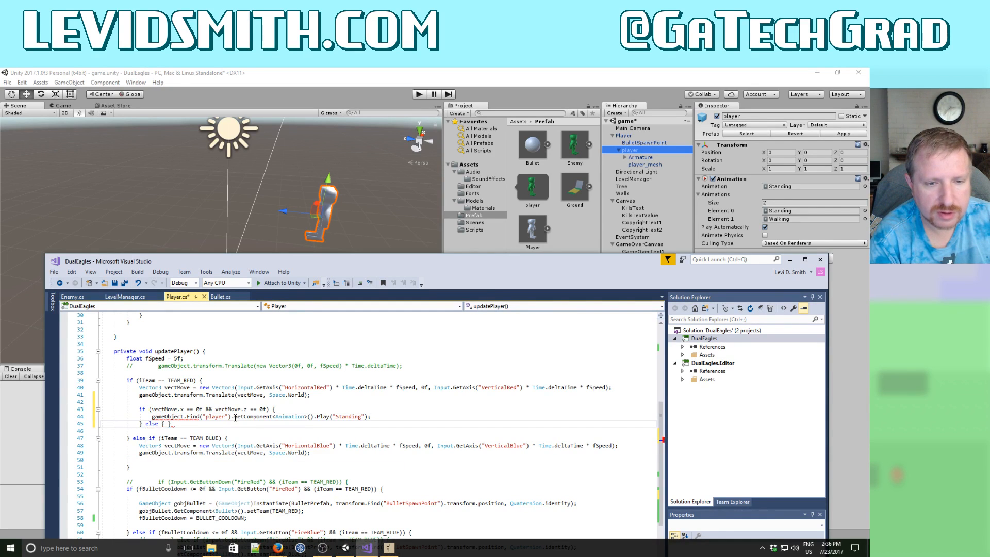
key("Return")
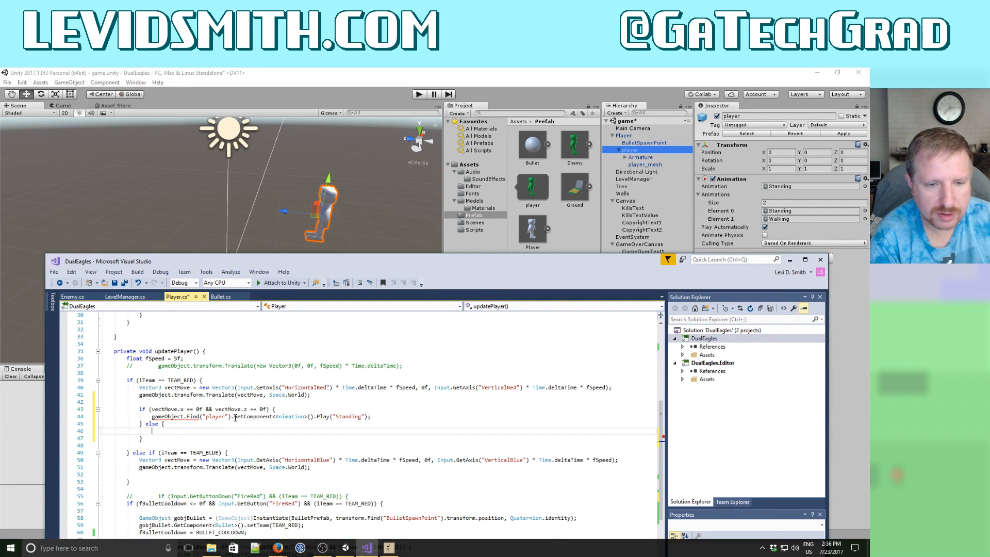
Insert .transform before Find in the Standing animation line so that it reads gameObject.transform.Find("player").
key("Up")
key("Up")
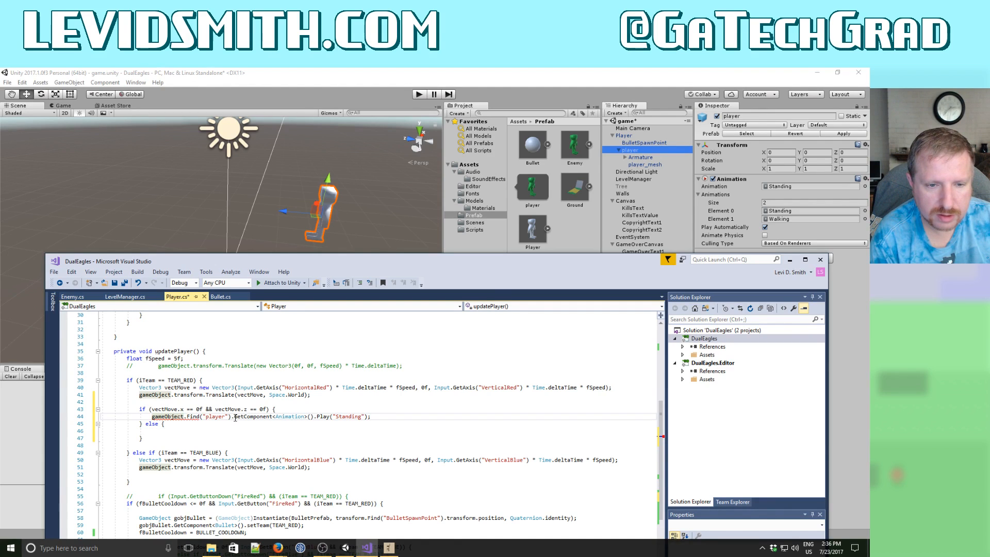
type(".transform")
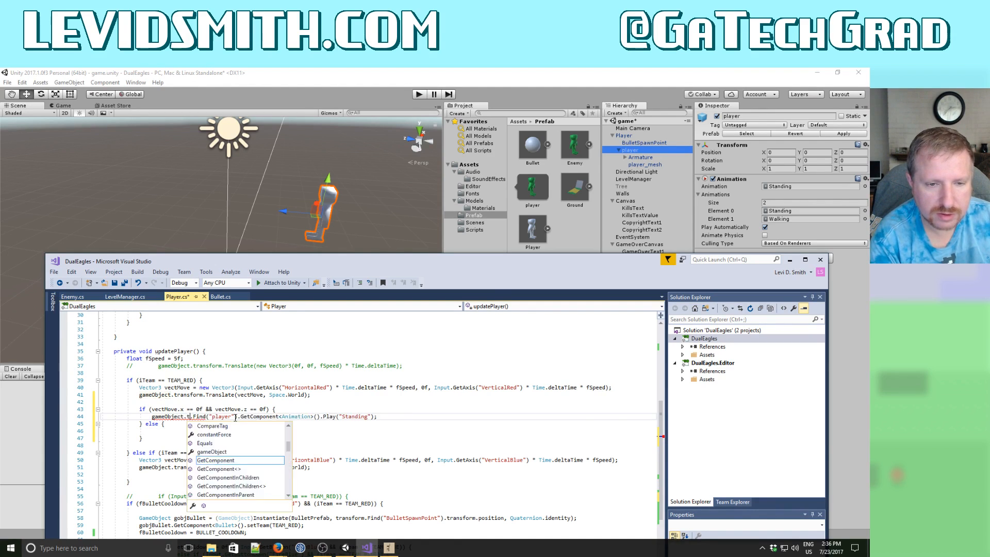
key("Escape")
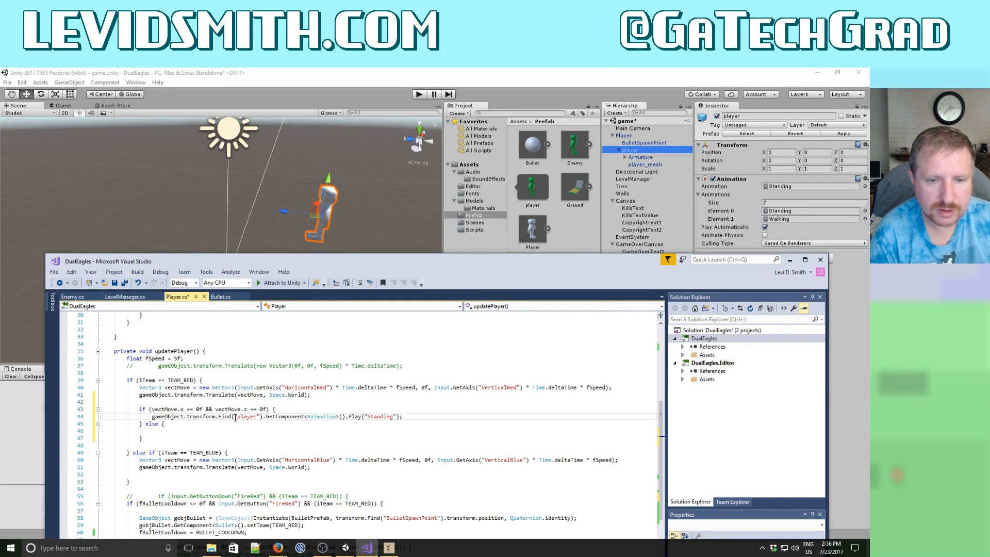
Add a copy of the Standing animation line inside the else block of the zero-movement check.
key("Down")
key("Down")
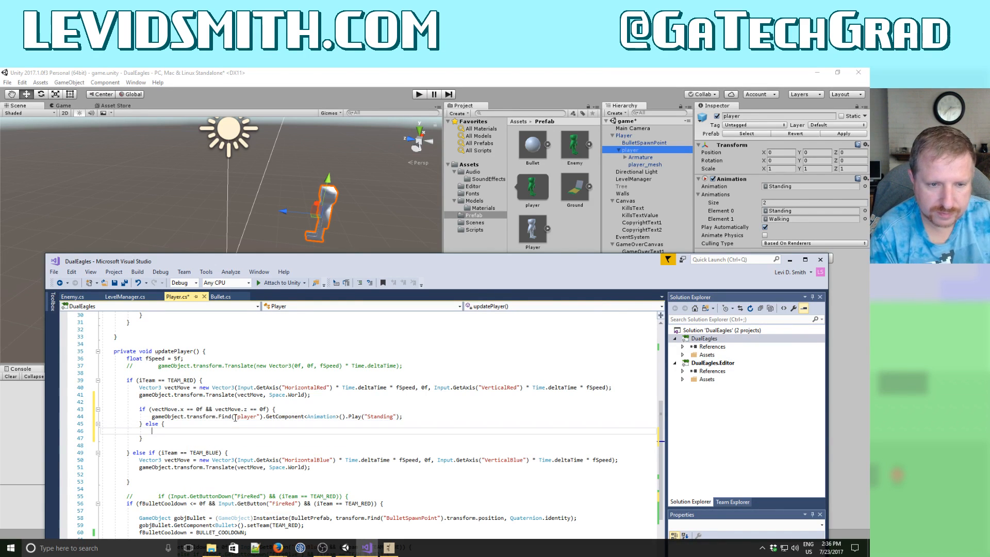
type("gameObject.transform.Find(\"player\").GetComponent<Animation>().Play(\"Standing\");")
Change the animation name in the else block's Play call to Walking and save Player.cs.
key("Left")
key("Left")
key("Left")
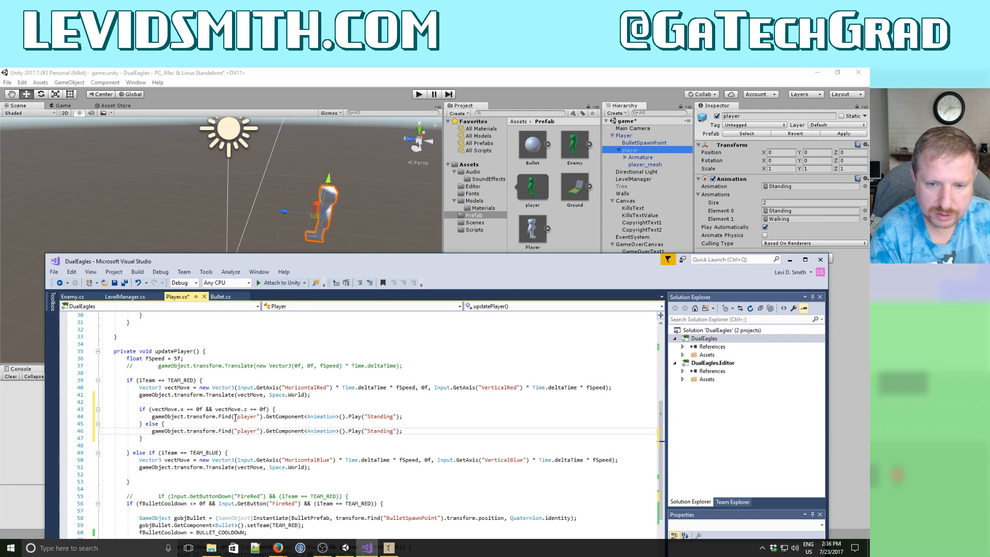
key("BackSpace")
key("BackSpace")
key("BackSpace")
key("BackSpace")
key("BackSpace")
key("BackSpace")
key("BackSpace")
key("BackSpace")
type("Walk")
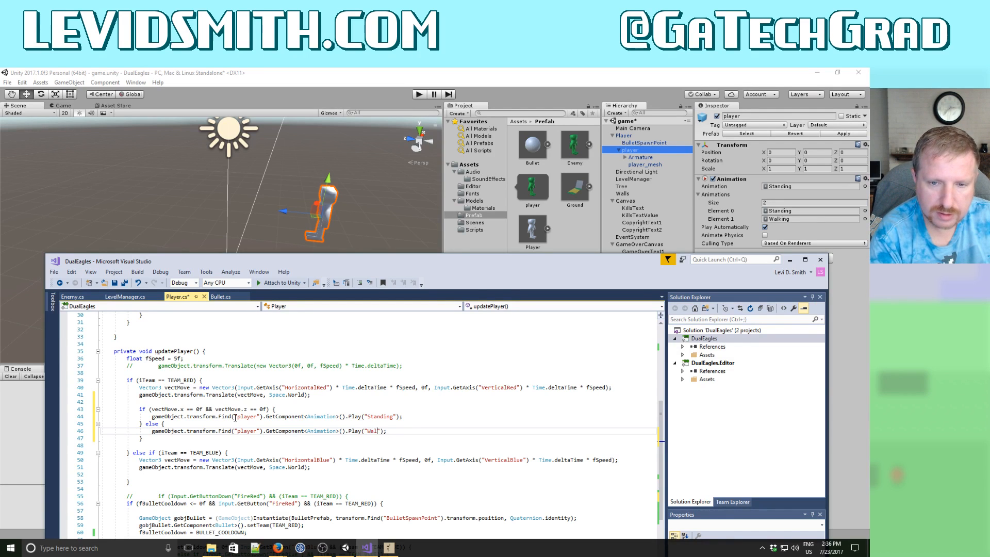
type("ing")
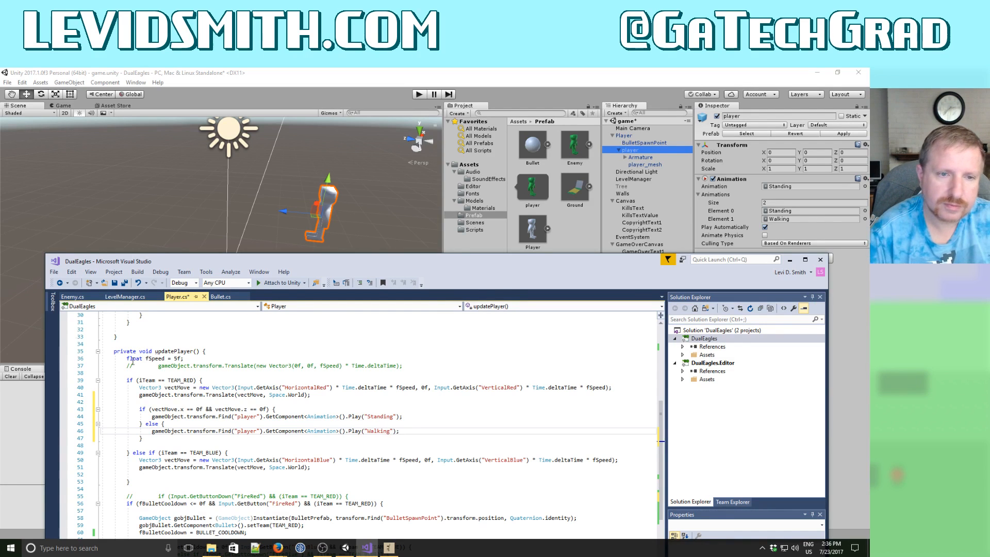
left_click(125, 282)
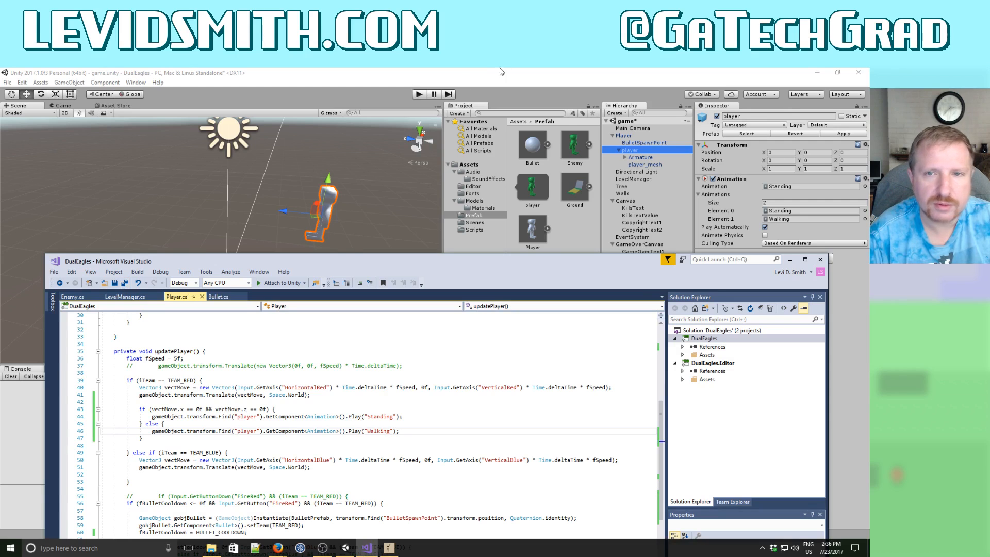
Switch to Unity, test the animations by running and stopping the game, and delete the Player object from the scene hierarchy.
left_click(420, 94)
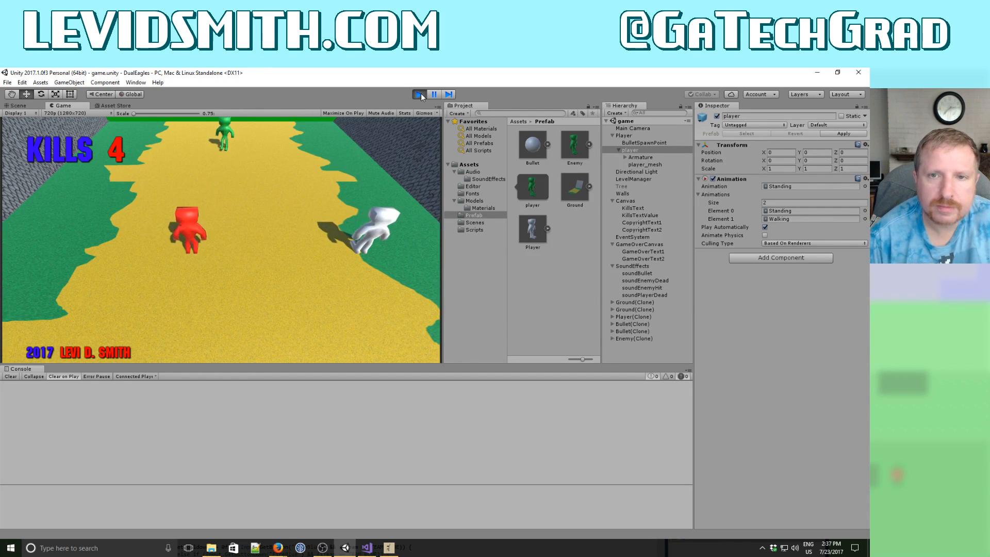
left_click(421, 94)
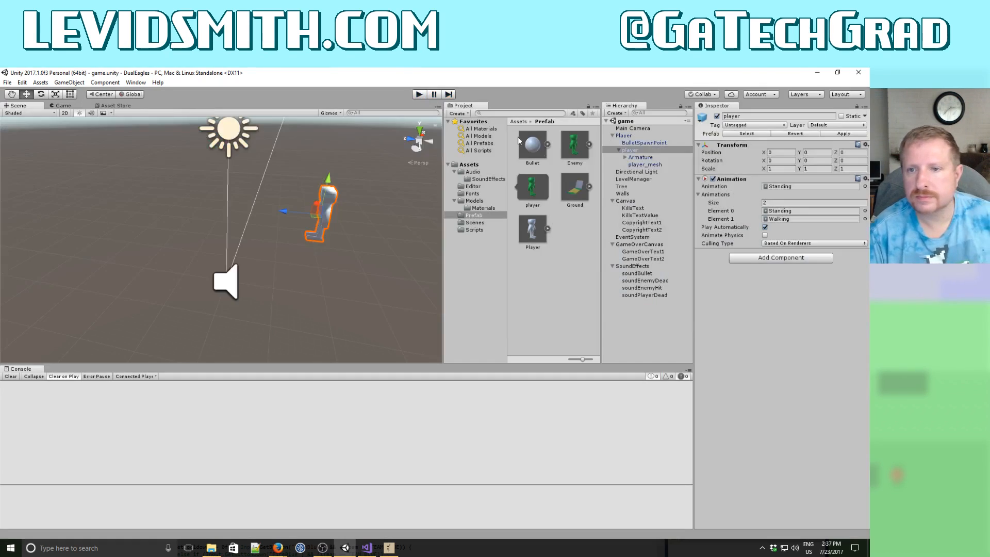
left_click(625, 136)
key("Delete")
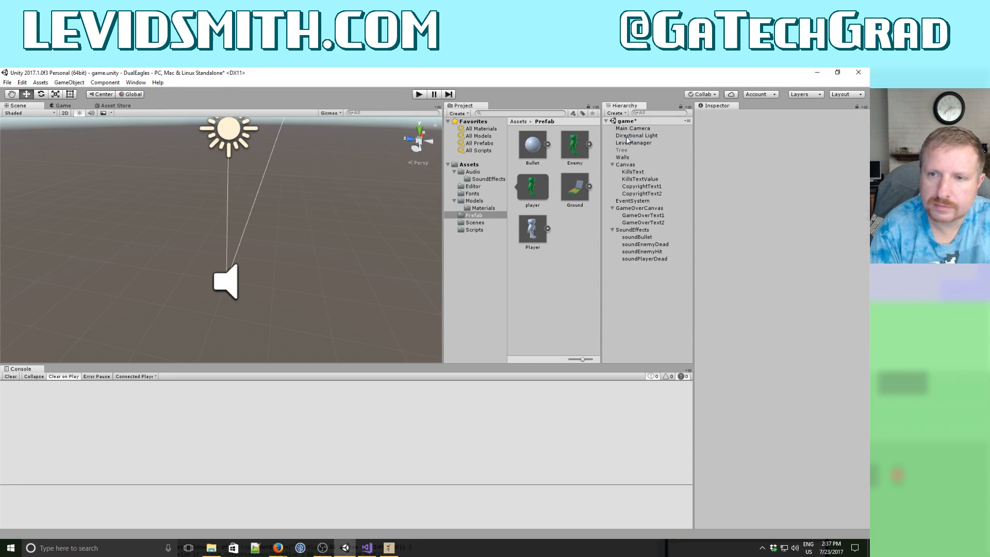
Switch to Visual Studio and copy the whole zero-movement if/else block from the TEAM_RED branch.
left_click(368, 547)
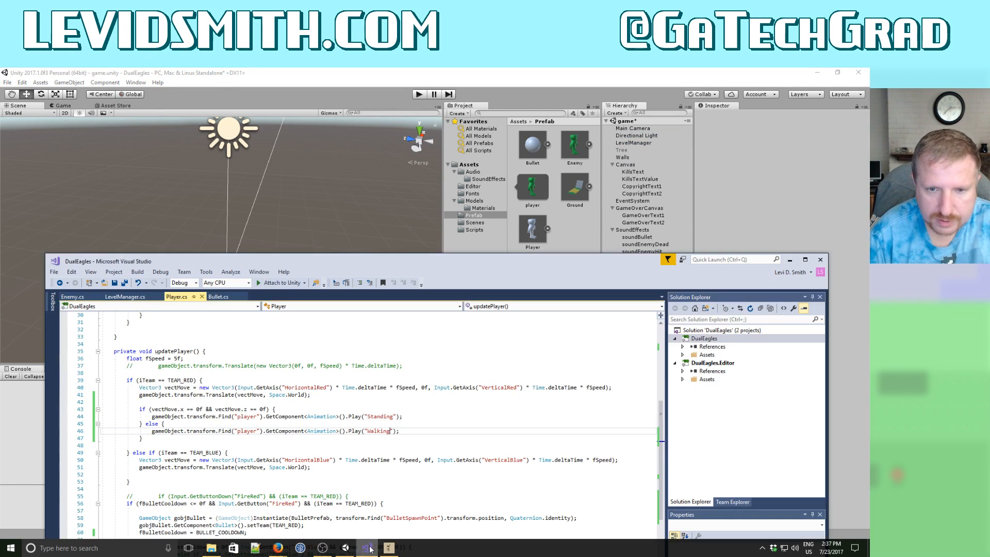
left_click(333, 407)
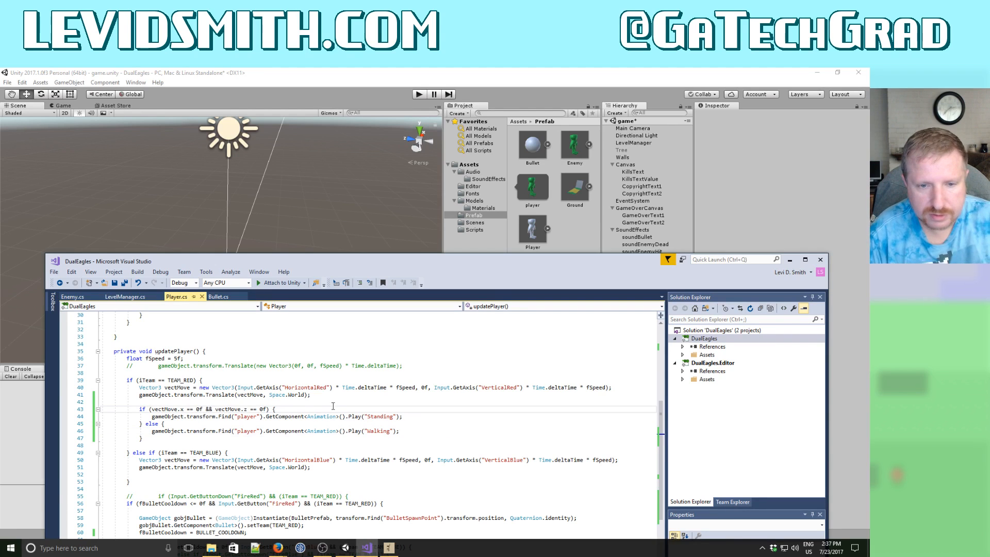
key("Home")
key("shift+Down")
key("shift+Down")
key("shift+Down")
key("shift+Down")
key("shift+Down")
key("ctrl+c")
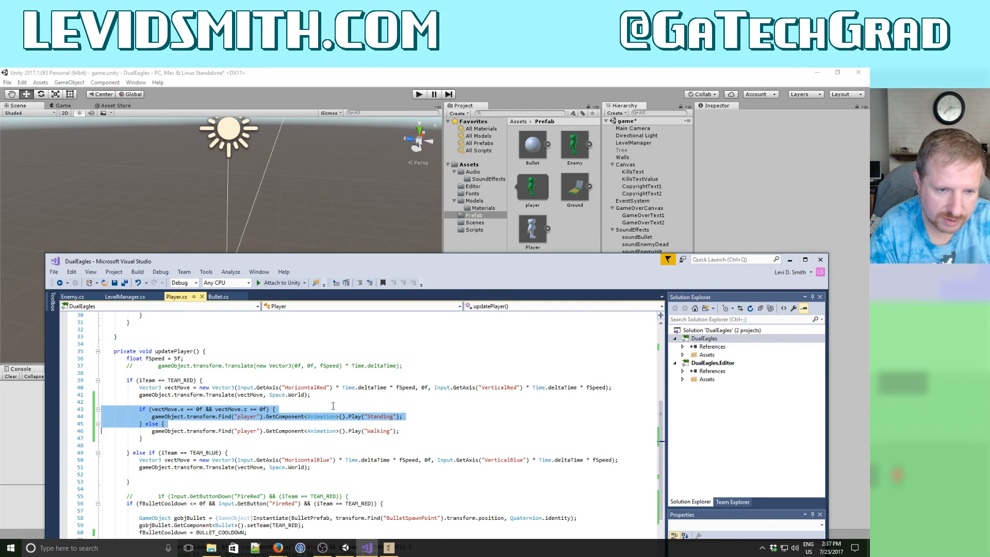
Paste the copied if/else animation block below the Translate call in the TEAM_BLUE branch and save Player.cs.
key("Down")
key("Down")
key("Down")
key("Down")
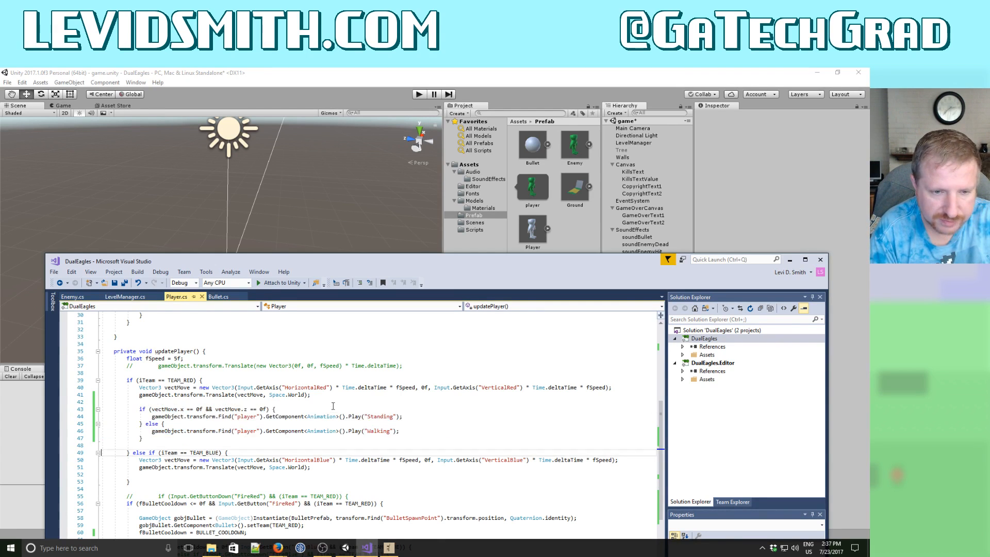
key("Up")
key("End")
key("Return")
key("Return")
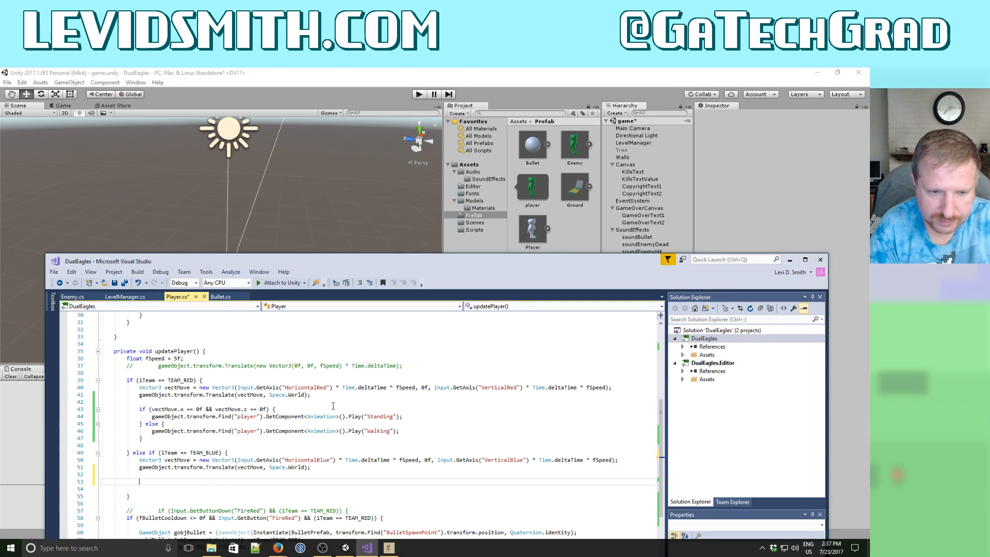
key("ctrl+v")
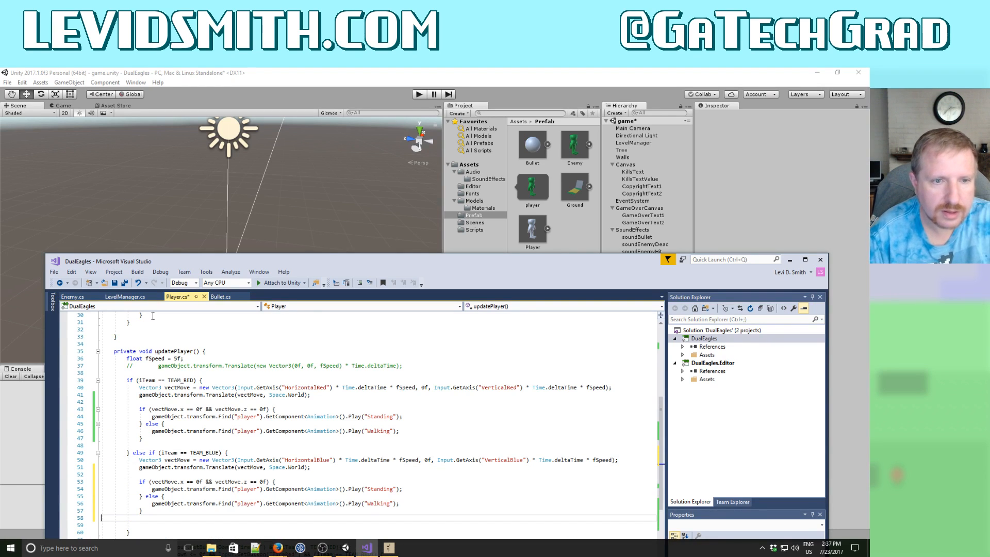
left_click(126, 283)
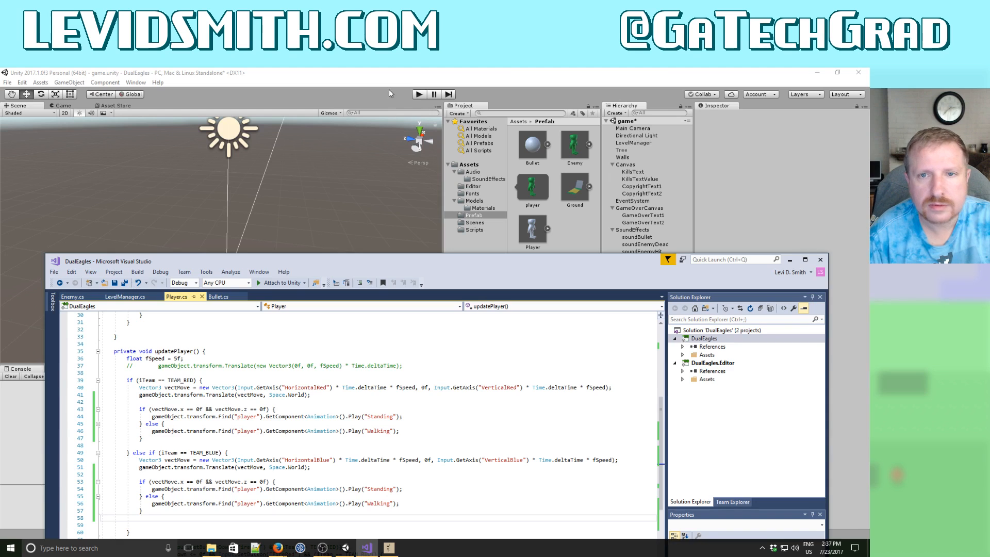
Run the game in Unity to test the standing and walking animations of both players, and stop it.
left_click(419, 94)
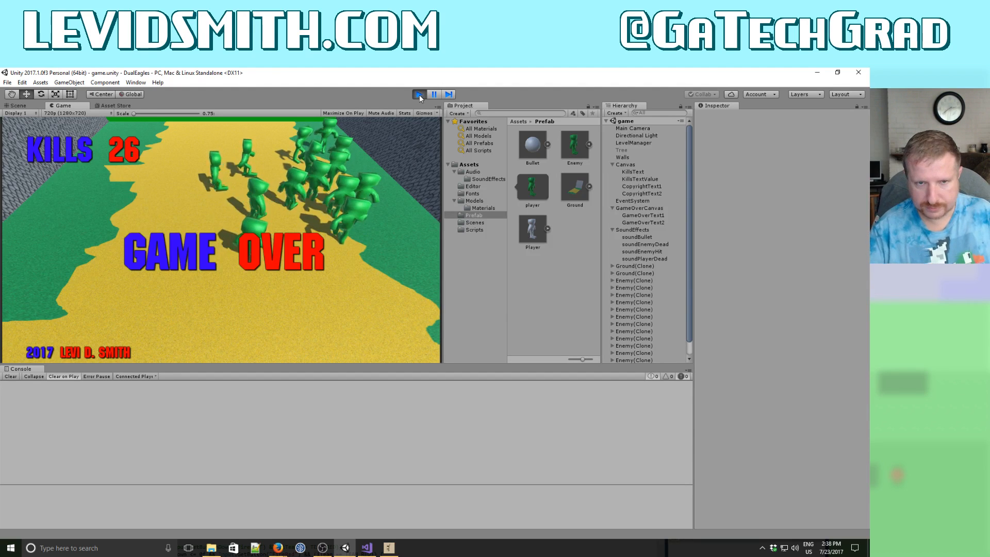
left_click(419, 95)
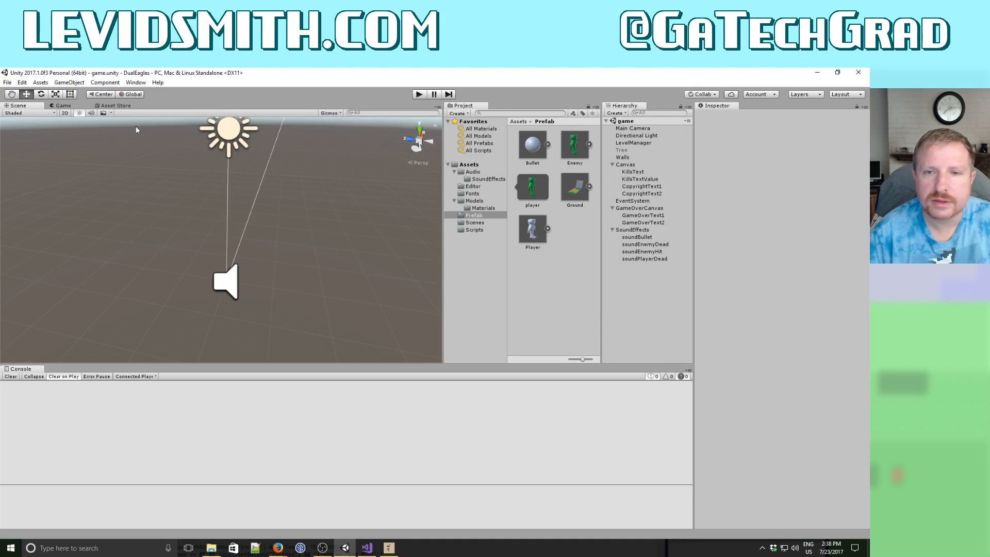
Save the game scene and the Unity project.
left_click(7, 83)
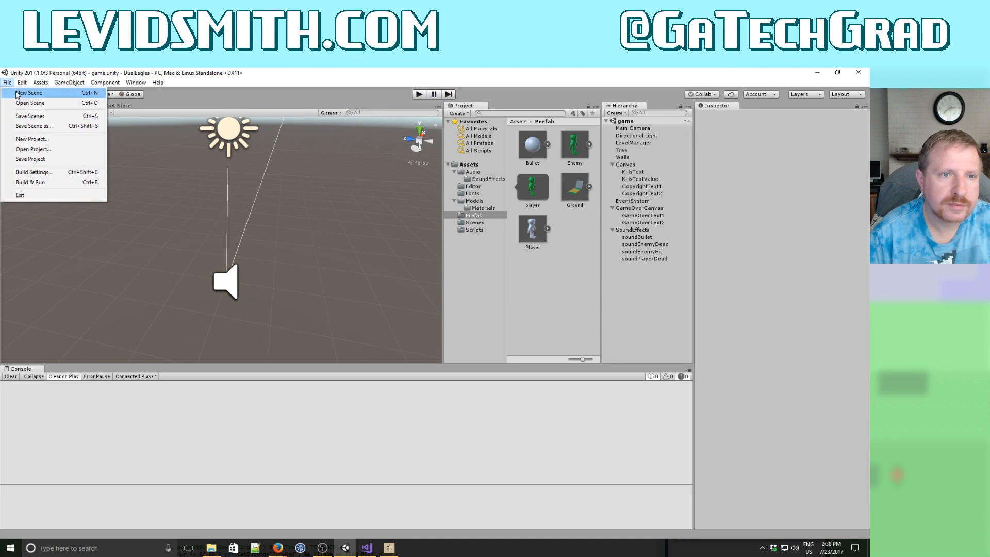
left_click(30, 116)
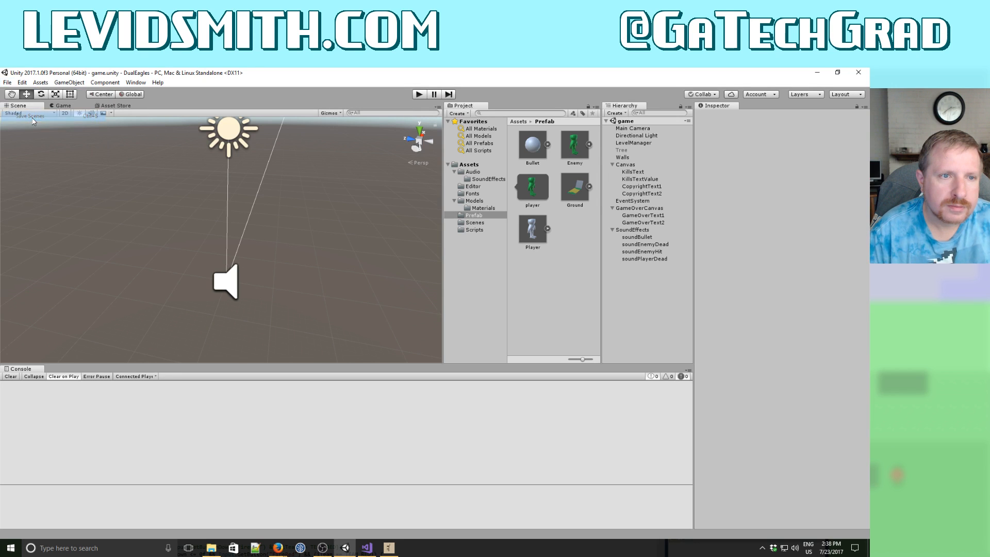
left_click(7, 83)
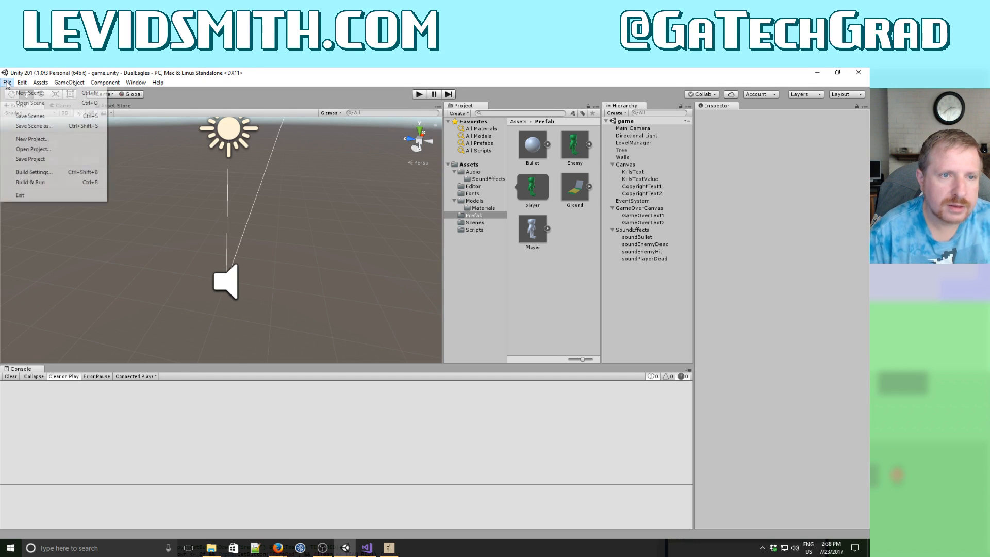
left_click(30, 156)
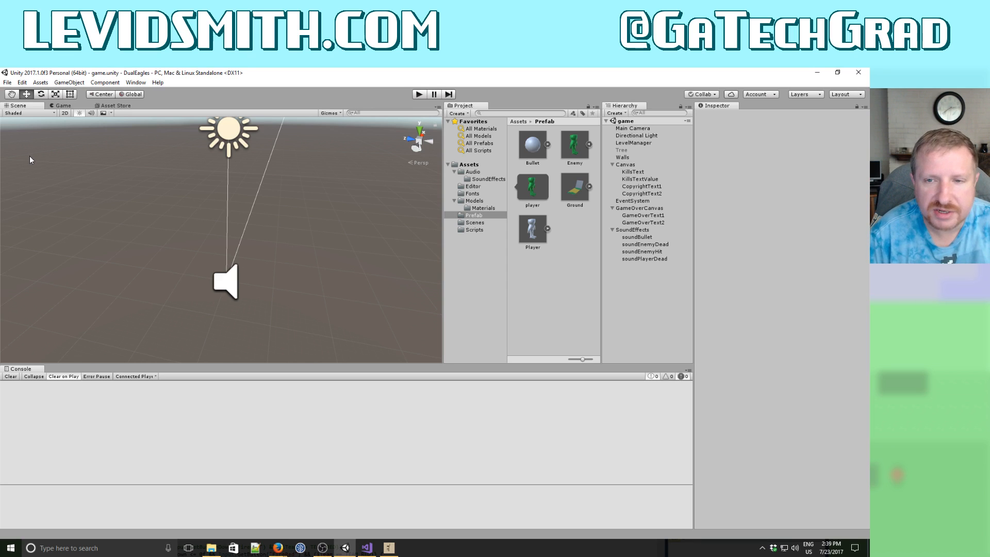
Open the build settings and start Build And Run for the Windows standalone platform with x86_64 architecture.
left_click(9, 83)
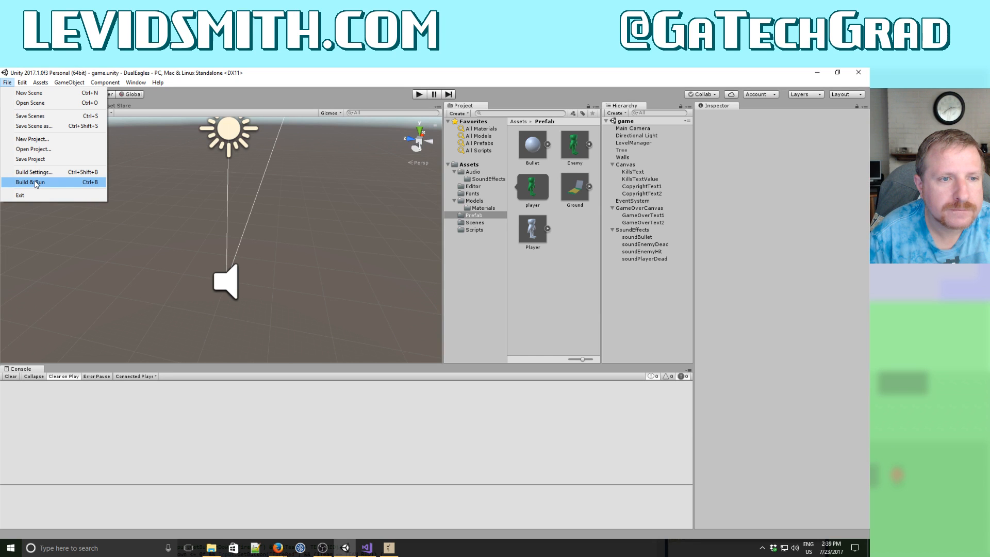
left_click(34, 172)
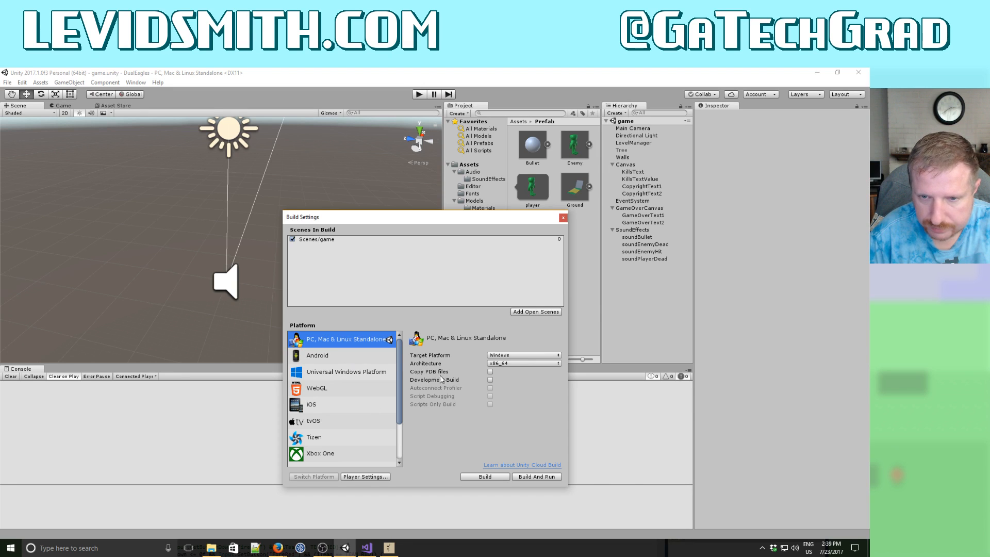
left_click(507, 363)
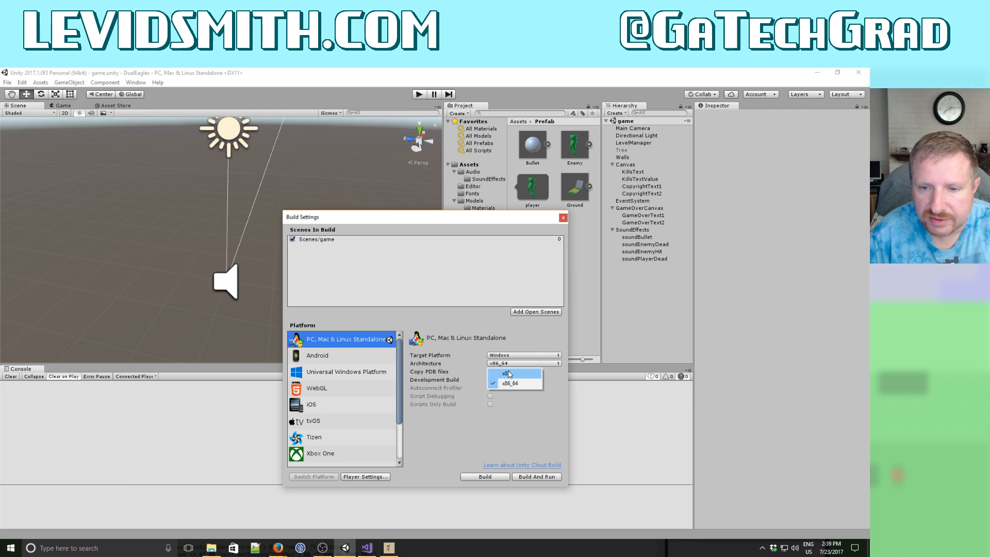
left_click(526, 416)
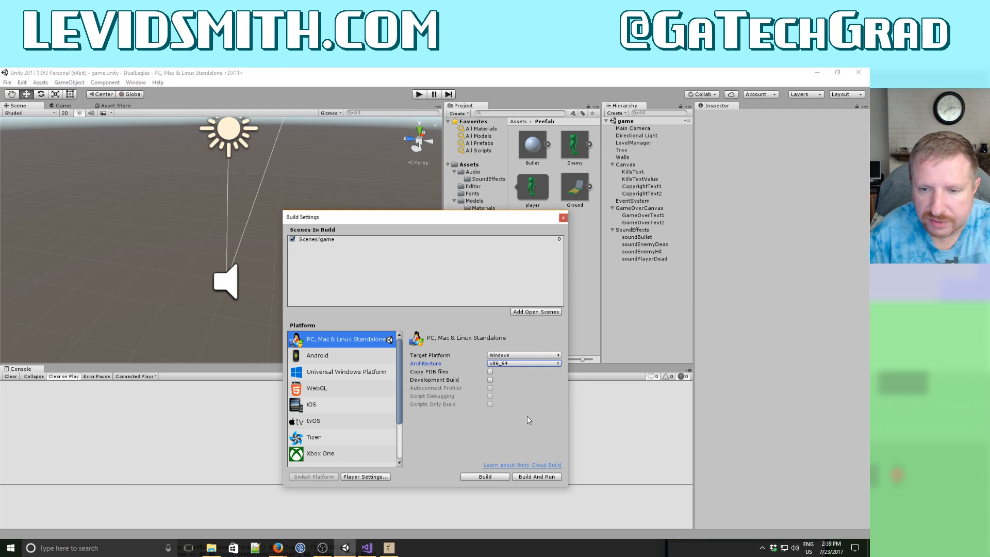
left_click(537, 475)
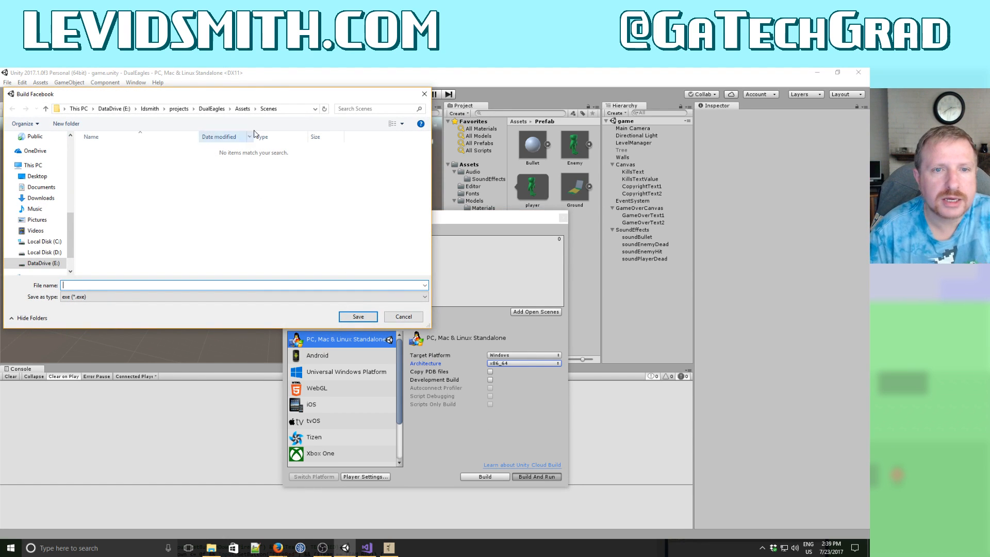
Go up to the DualEagles project folder in the save dialog, create a folder named build and open it.
left_click(243, 109)
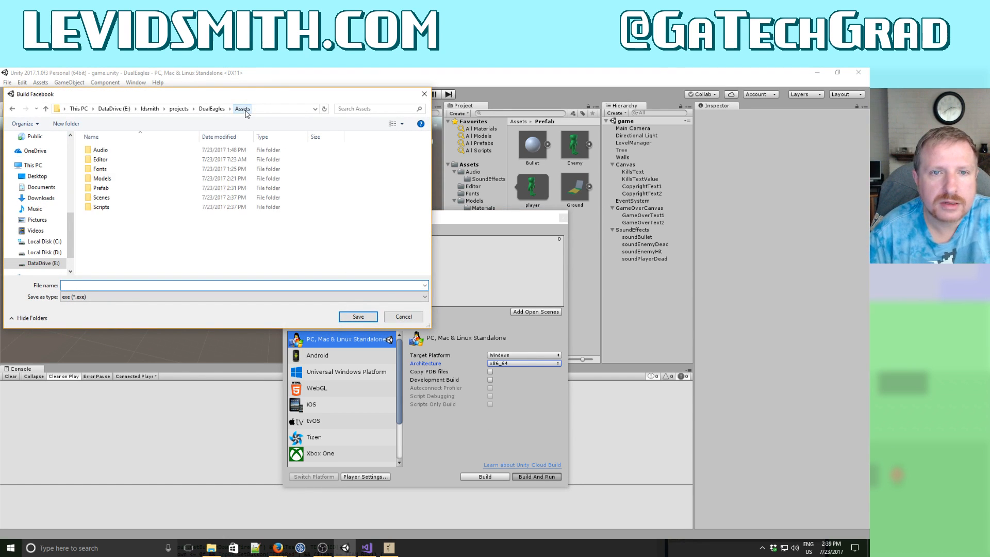
left_click(213, 109)
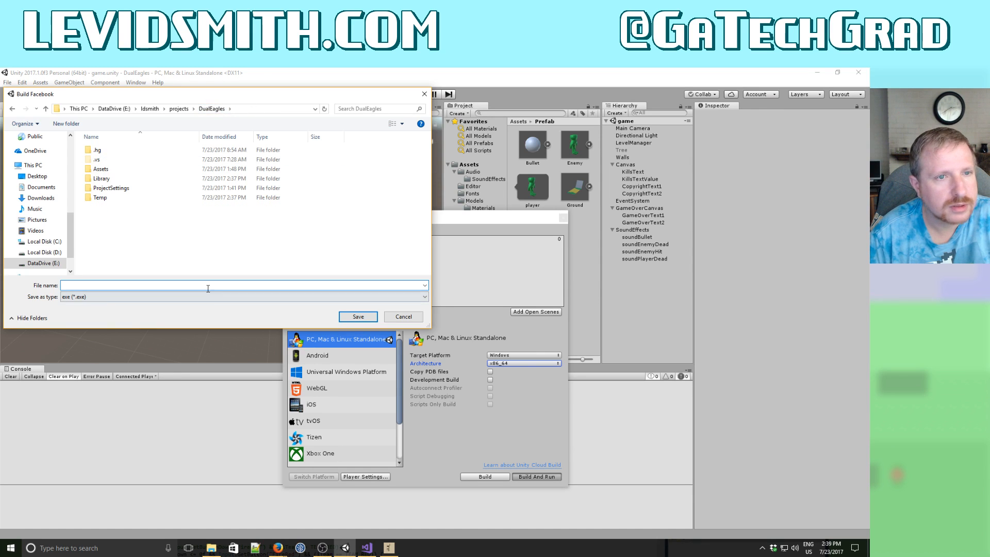
left_click(66, 124)
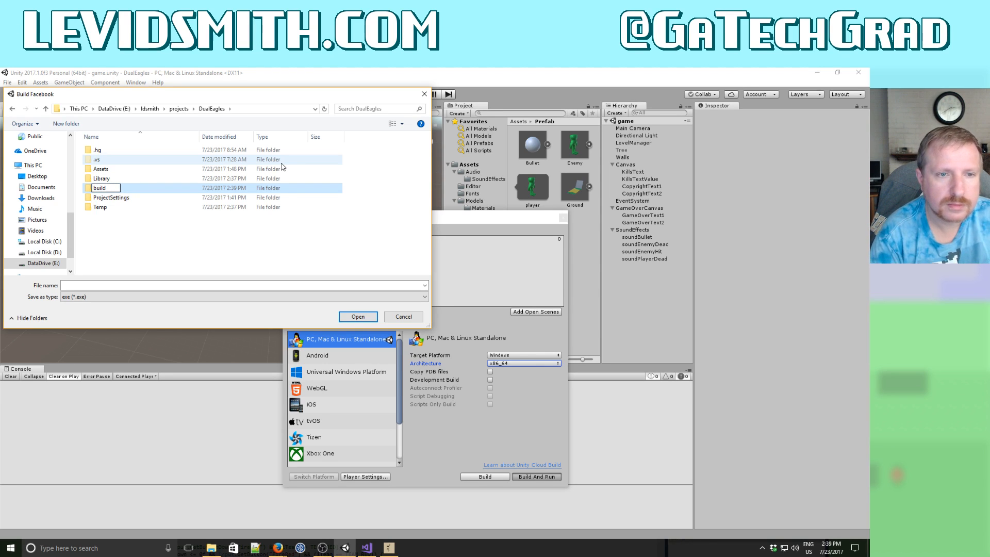
type("build")
key("Return")
double_click(107, 180)
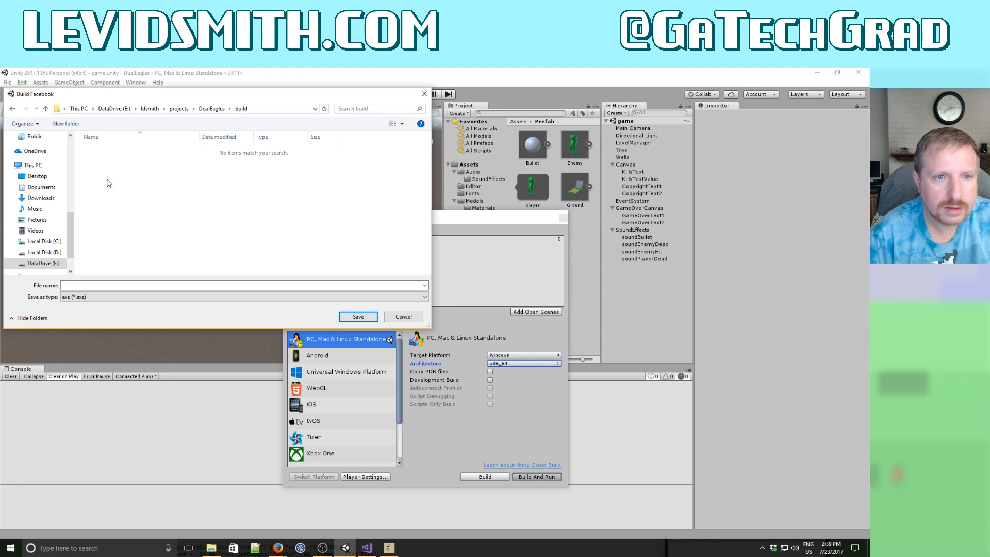
Create a DualEaglesWindows folder inside build, open it and save the executable there as DualEagles.
left_click(71, 126)
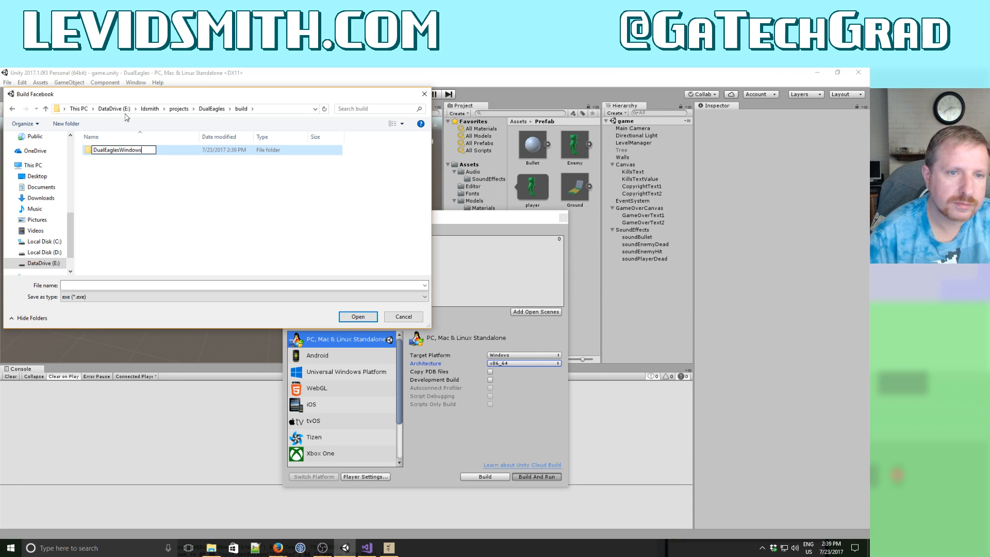
key("Return")
double_click(110, 150)
left_click(86, 286)
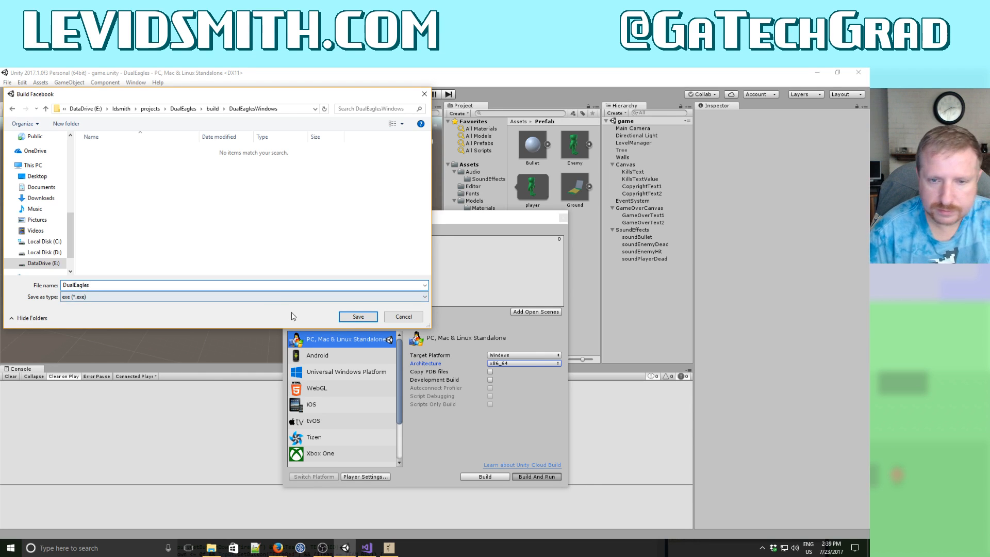
left_click(358, 316)
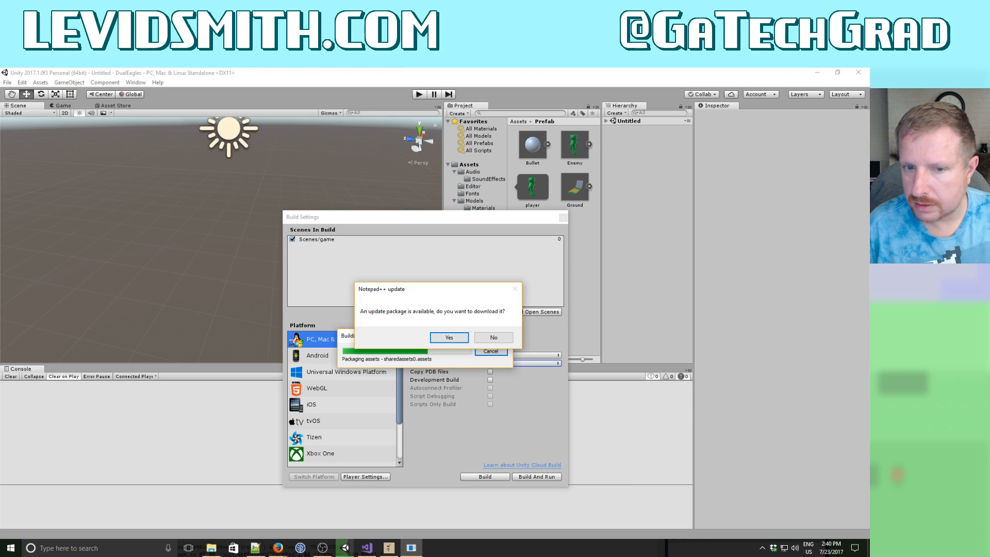
Decline the Notepad++ update and open the projects folder on DataDrive (E:) in a new File Explorer window.
key("n")
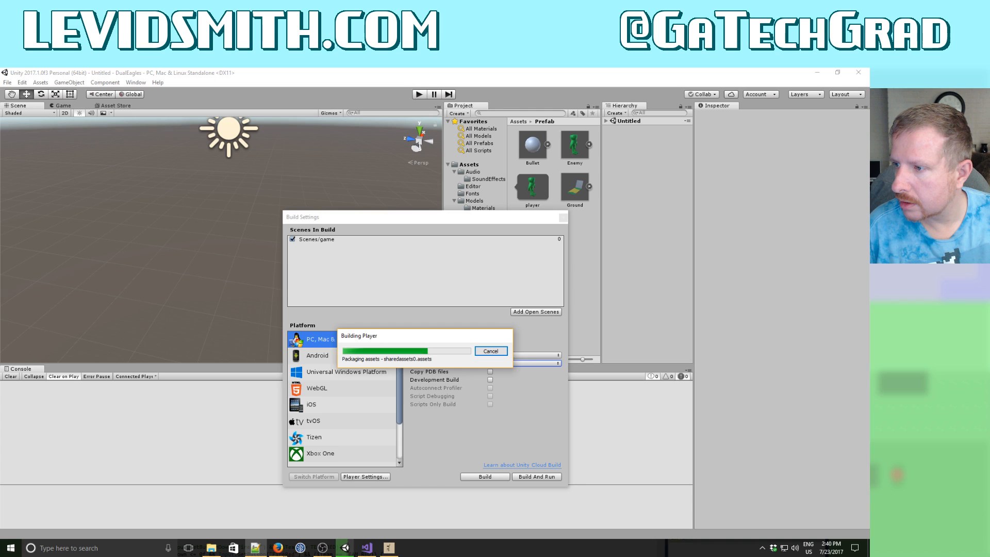
key("alt+Tab")
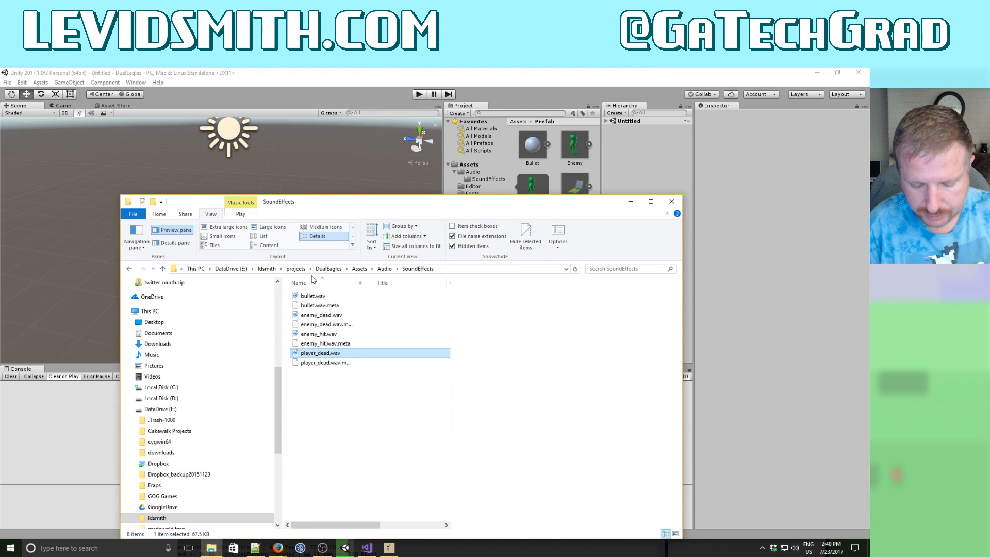
key("super+e")
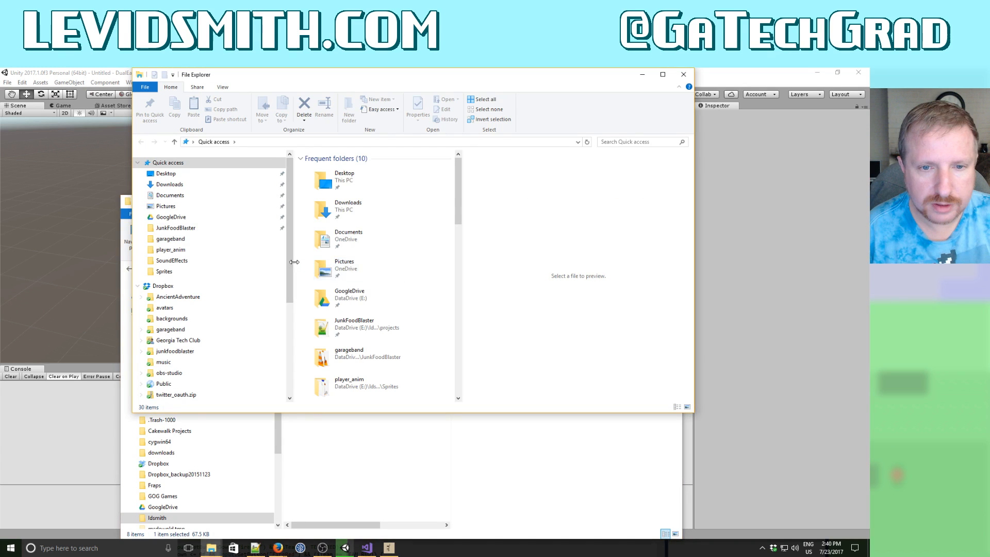
scroll(210, 364, "down", 5)
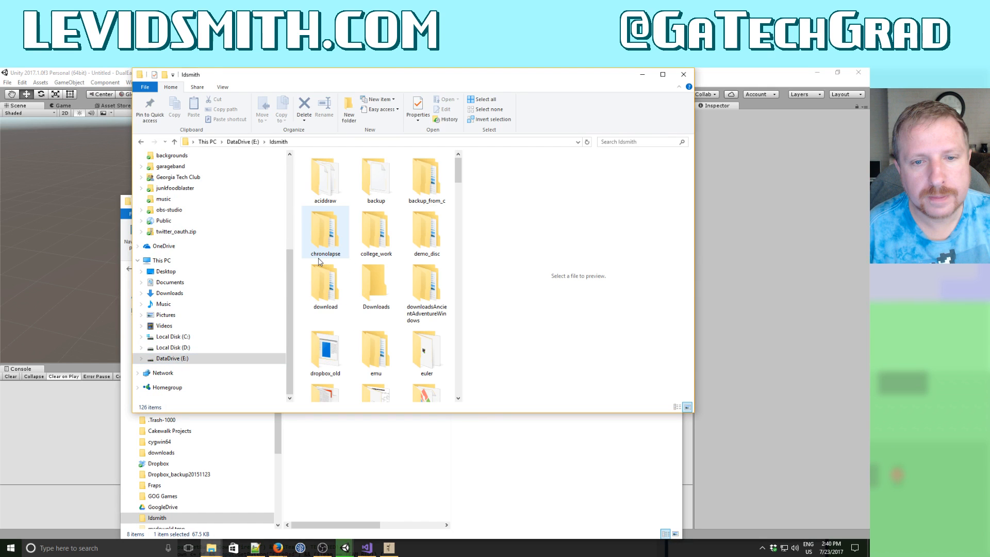
scroll(319, 261, "down", 5)
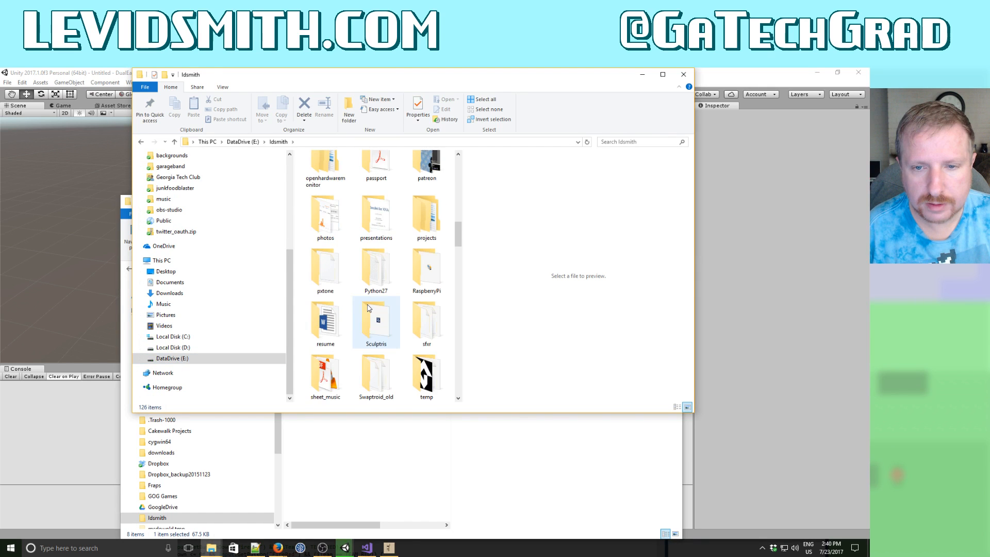
double_click(443, 238)
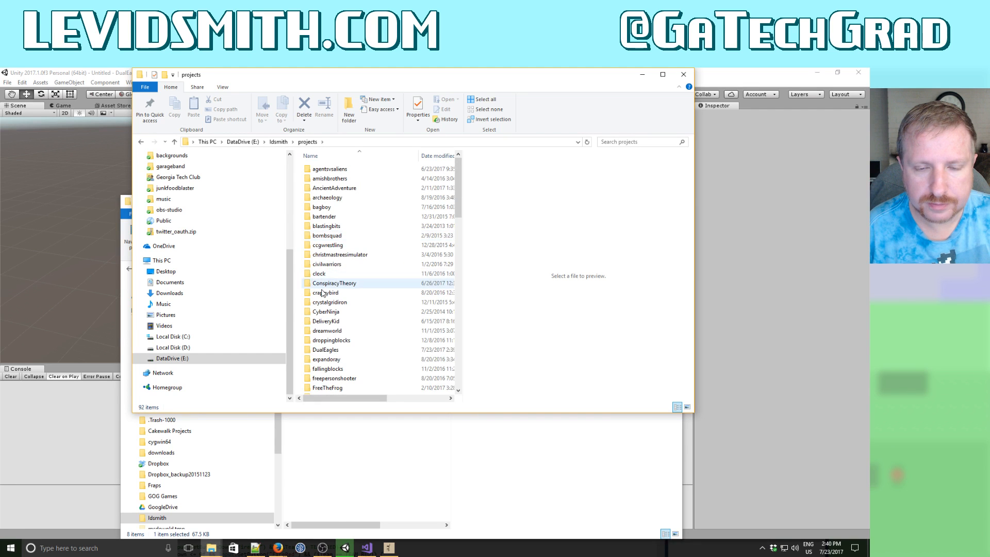
Move the DualEagles Configuration window clear of the file list and open the SkyCombat folder inside projects.
scroll(361, 317, "down", 6)
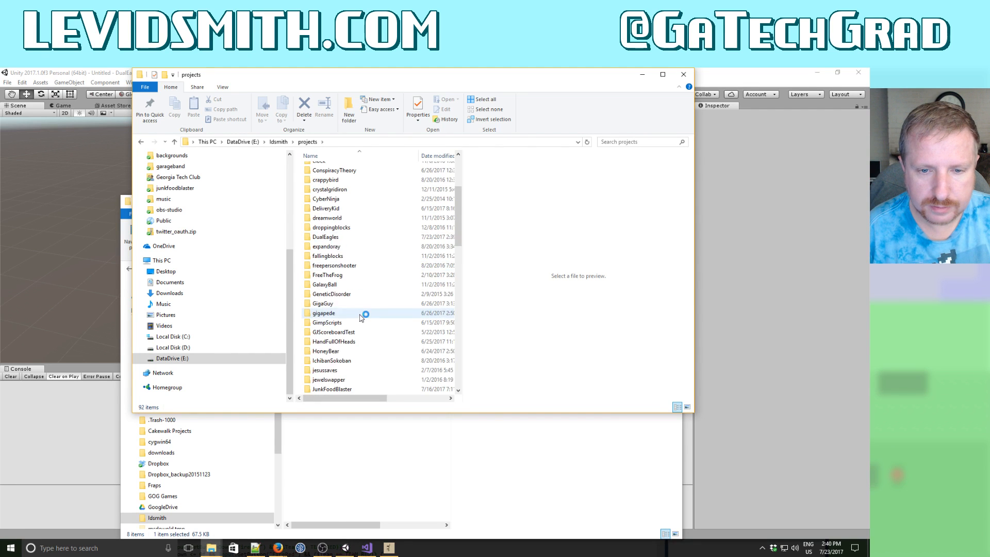
scroll(361, 318, "up", 2)
scroll(361, 317, "down", 9)
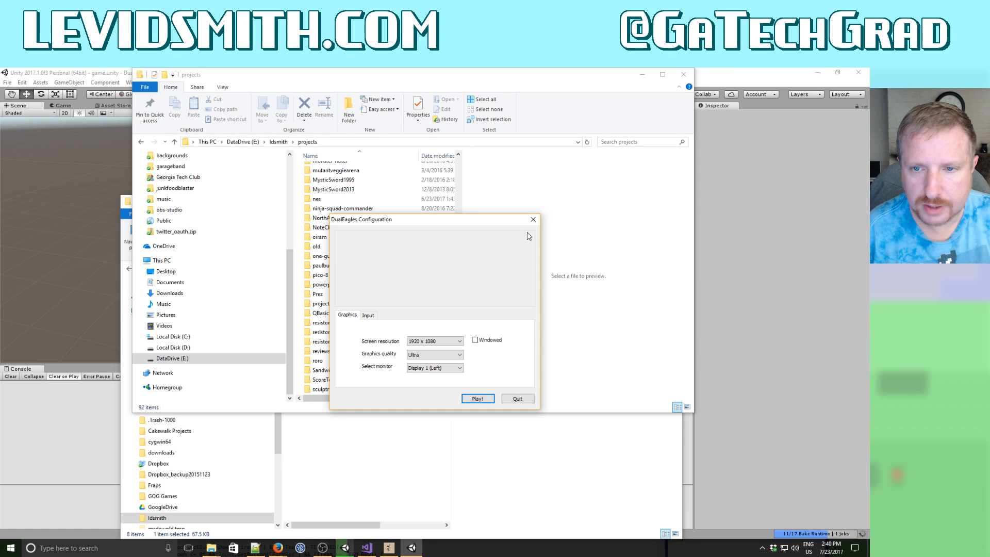
left_click_drag(435, 220, 766, 282)
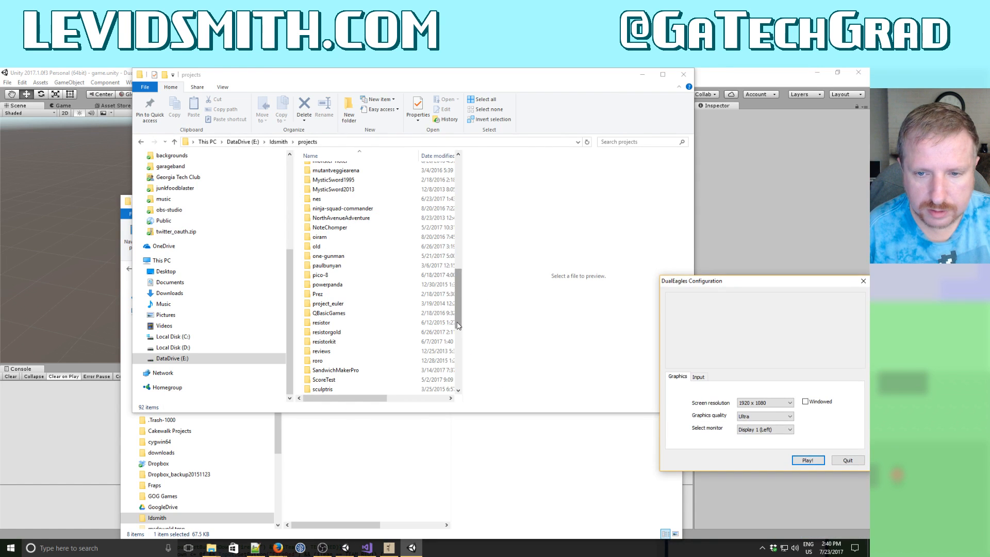
left_click_drag(458, 326, 458, 351)
left_click(337, 324)
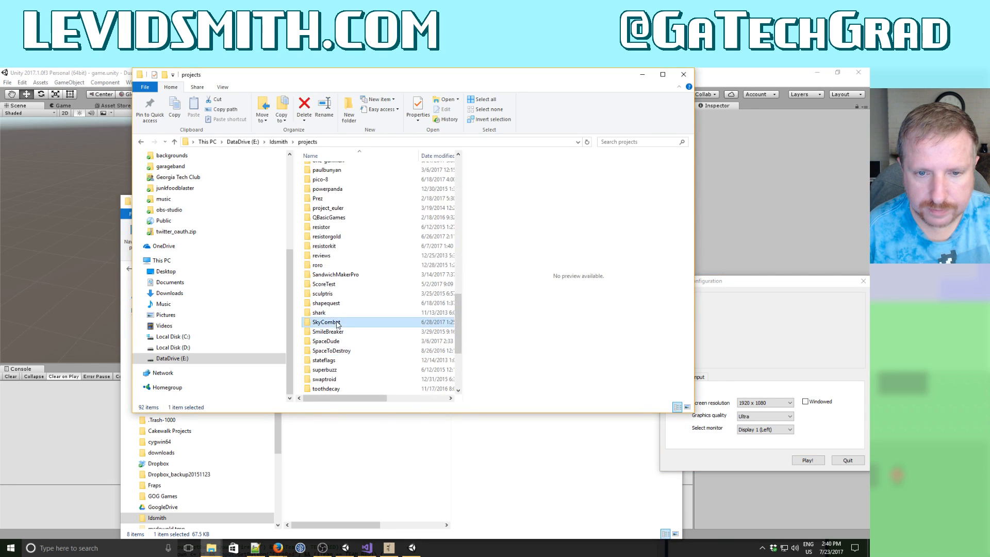
double_click(338, 323)
Copy butler_push_all.bat from the SkyCombat folder into the DualEagles project folder.
left_click(332, 213)
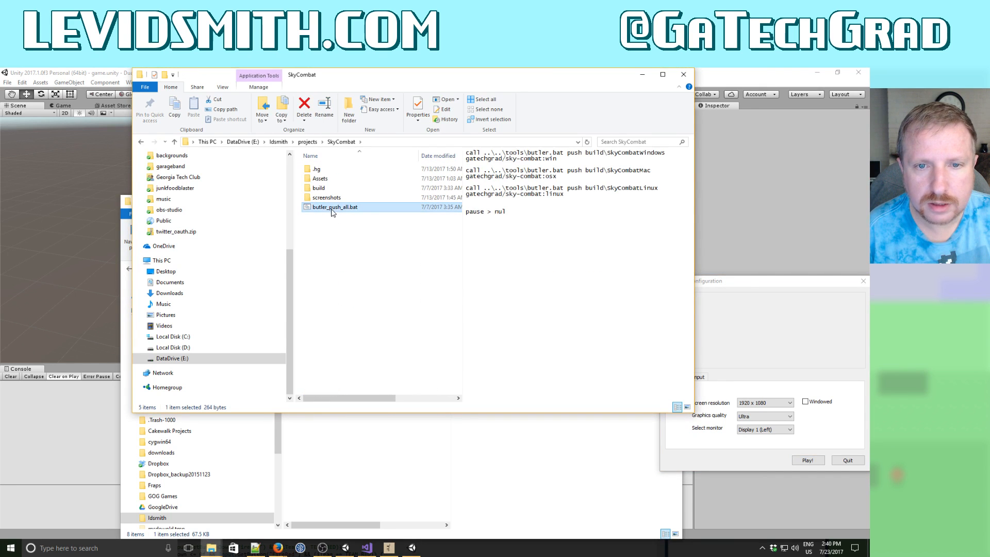
right_click(332, 211)
left_click(362, 313)
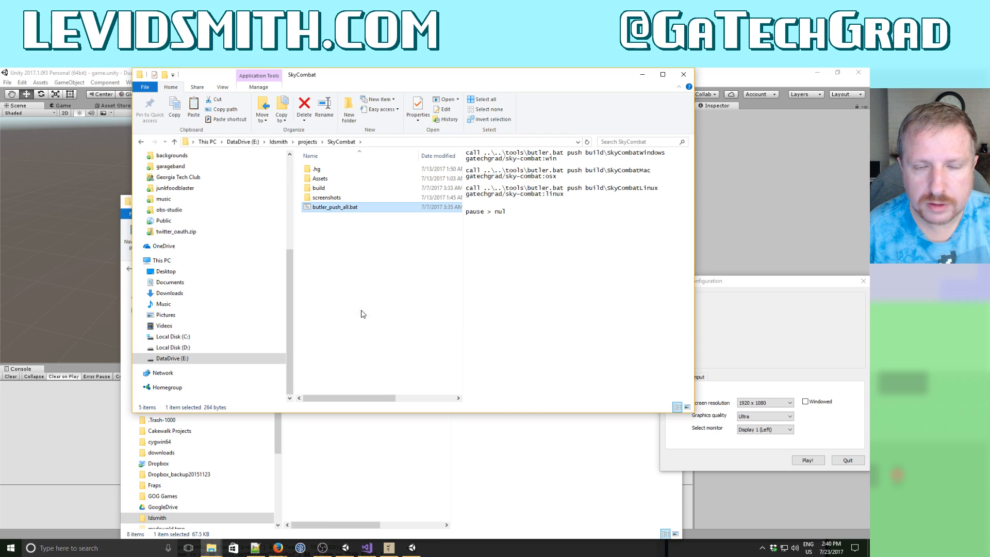
left_click(308, 142)
scroll(333, 217, "up", 15)
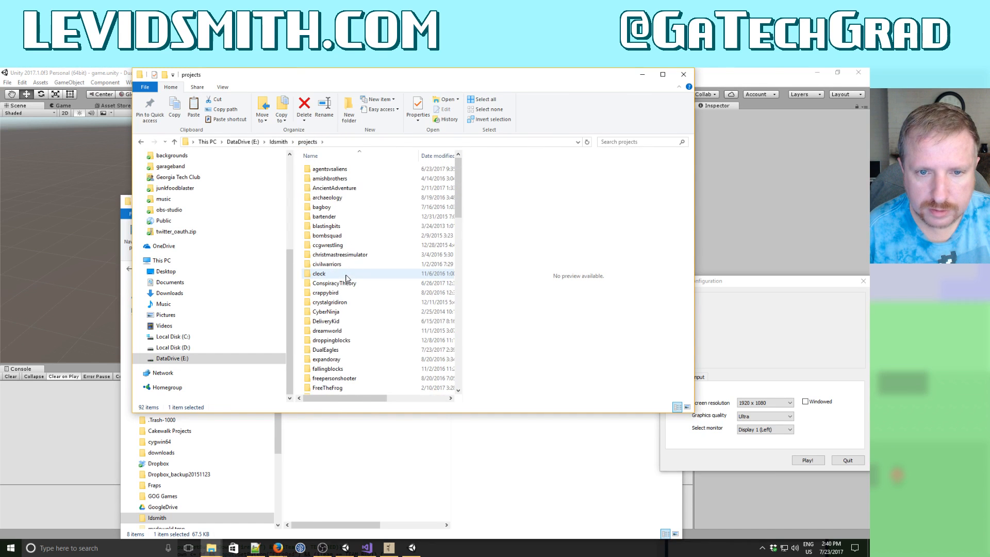
scroll(348, 276, "down", 1)
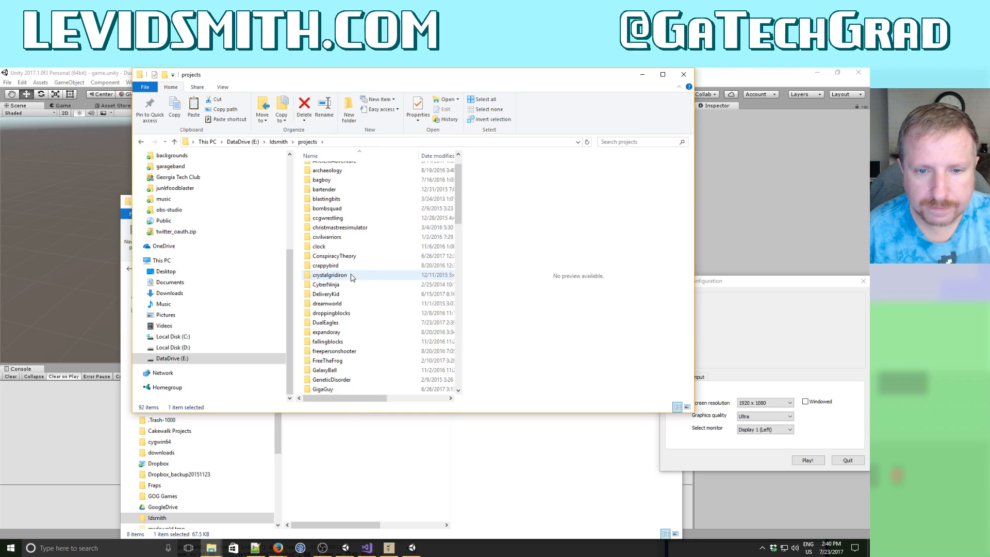
double_click(340, 323)
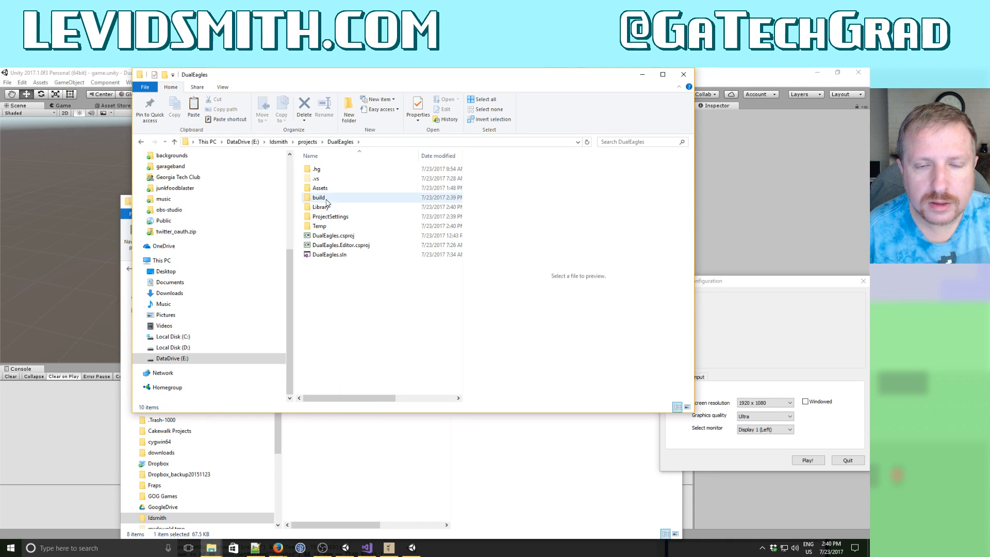
right_click(327, 305)
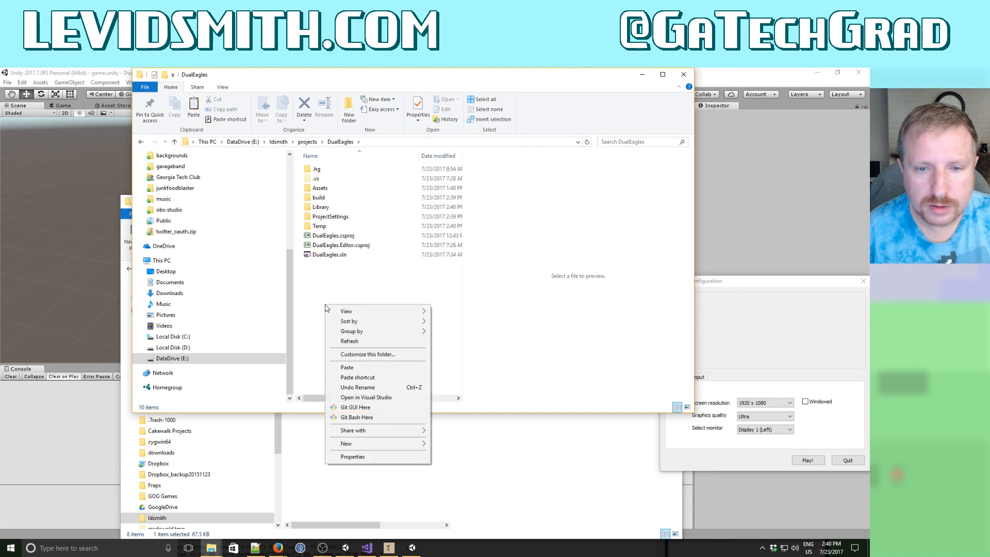
left_click(358, 371)
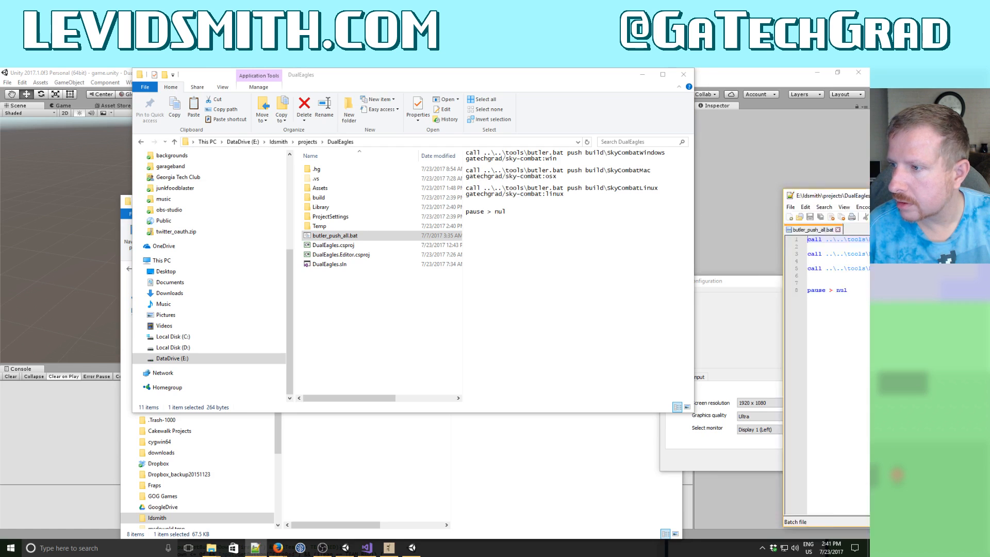
In the DualEagles copy of butler_push_all.bat, put an apostrophe before the Mac and Linux push lines in Notepad++.
left_click_drag(869, 196, 306, 162)
left_click(110, 214)
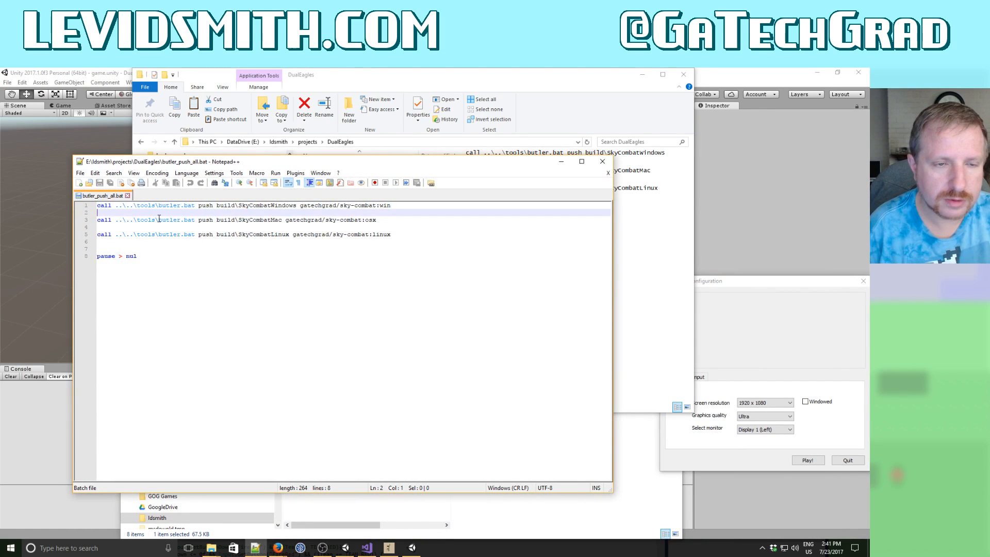
key("Down")
type("'")
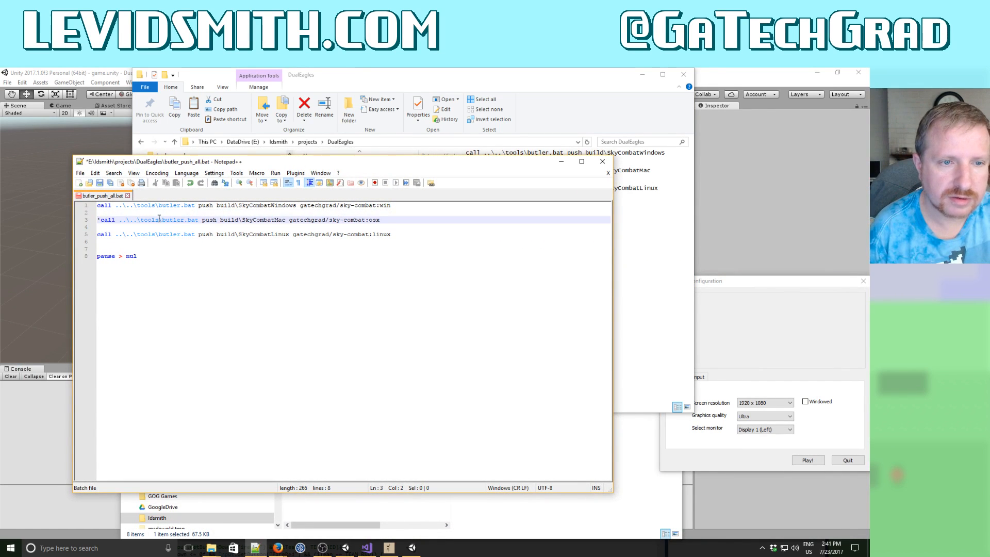
key("Down")
key("Down")
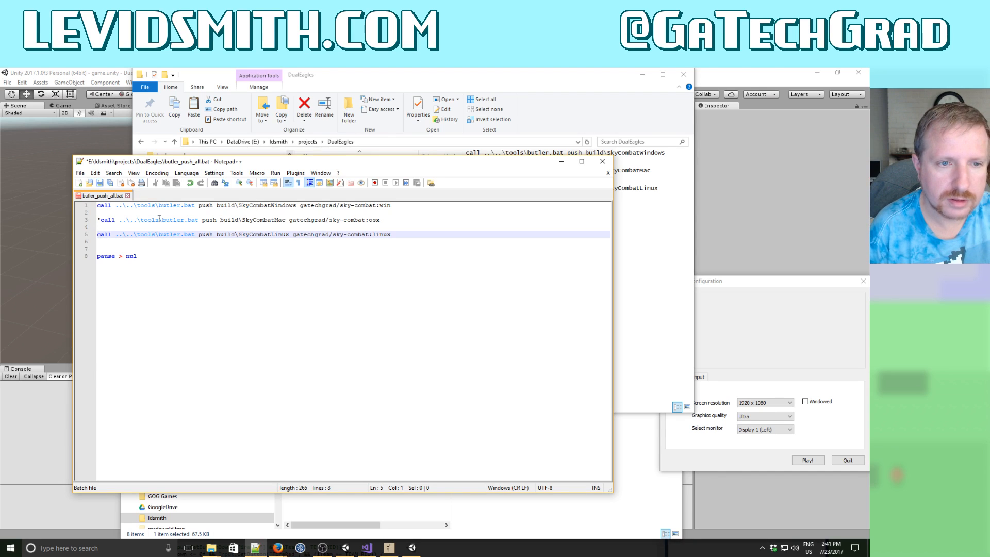
type("'")
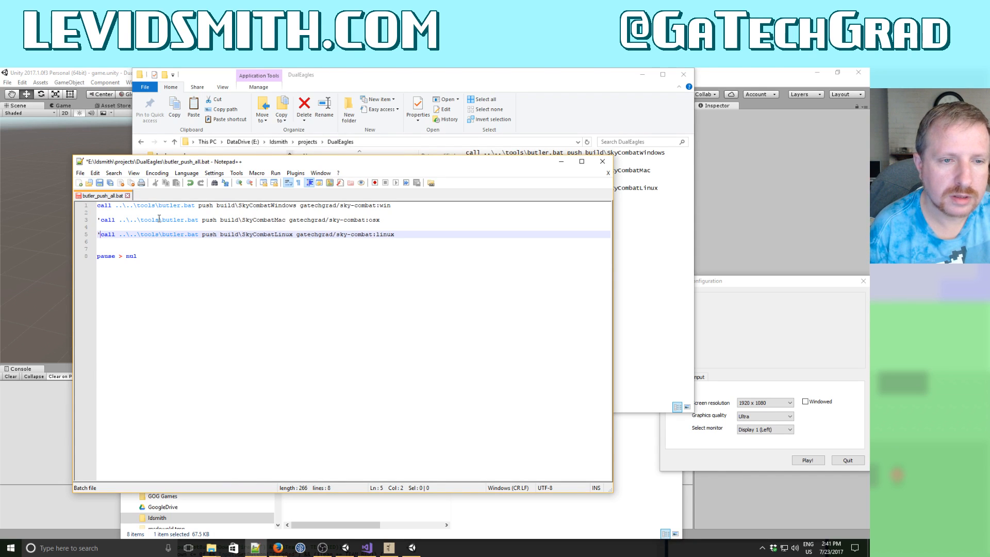
Change the build folder in the Windows push line to DualEaglesWindows.
key("Up")
key("Up")
key("Up")
key("Up")
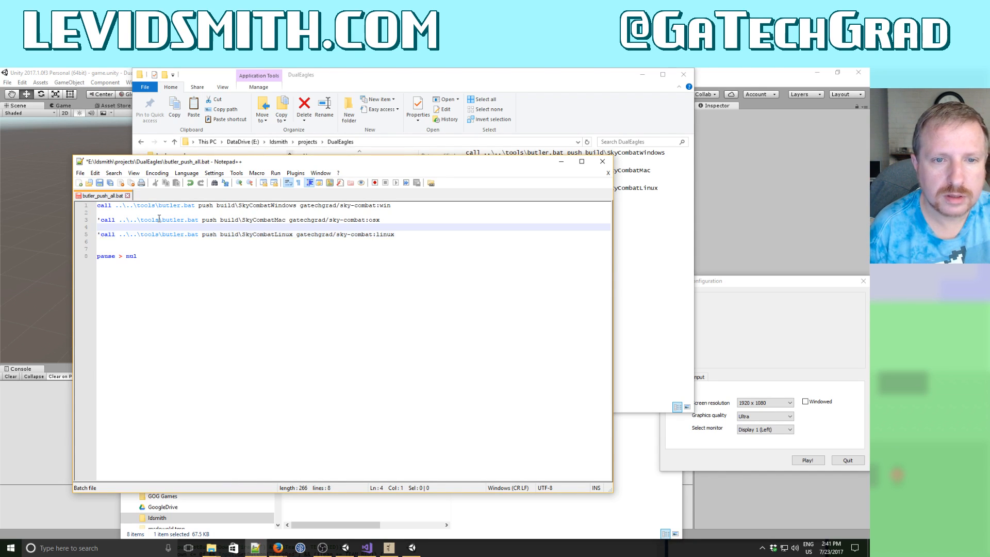
key("Home")
key("Right")
key("Right")
key("Right")
key("Right")
key("Right")
key("Right")
key("Right")
key("Right")
key("Right")
key("Right")
key("Right")
key("Right")
key("Right")
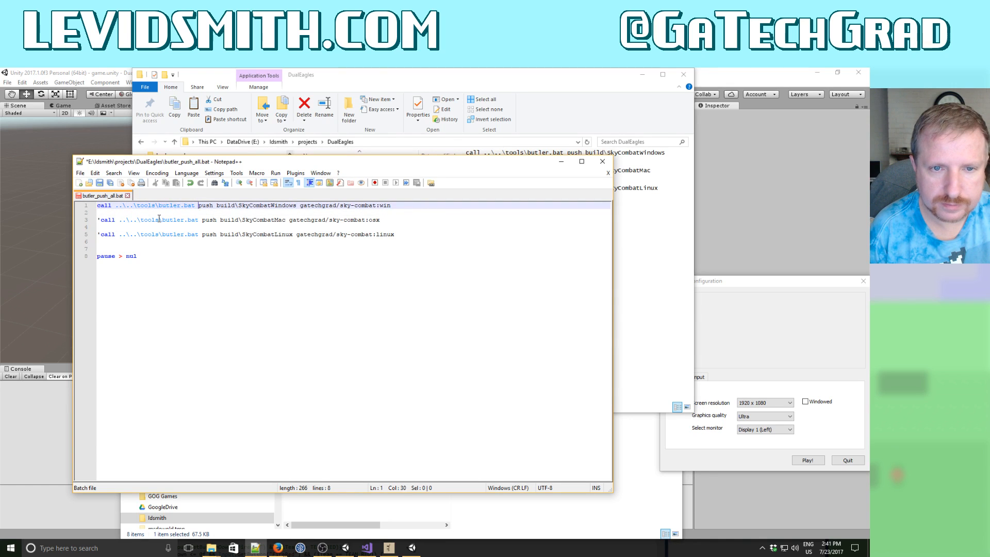
key("BackSpace")
key("BackSpace")
key("BackSpace")
key("BackSpace")
key("BackSpace")
key("BackSpace")
key("BackSpace")
key("BackSpace")
key("BackSpace")
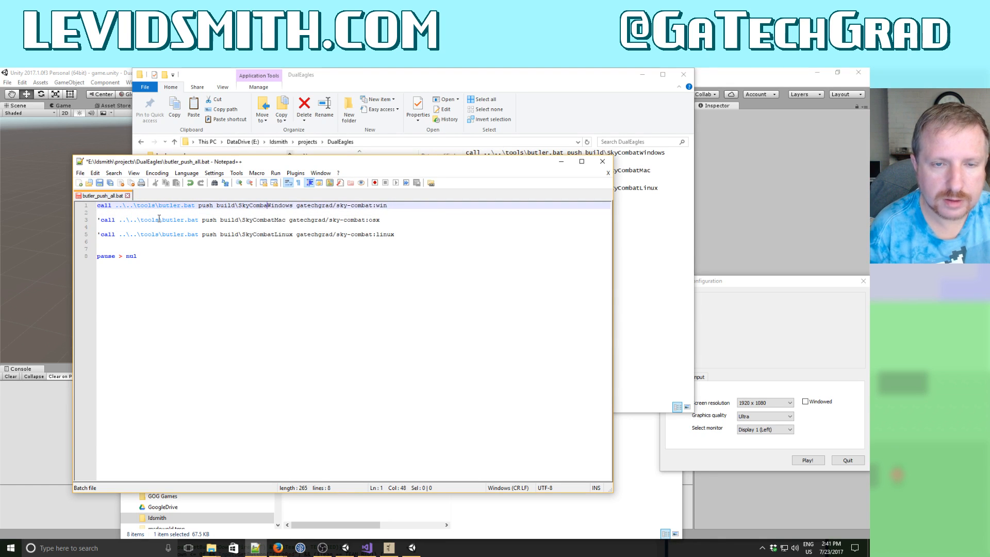
type("DualEag")
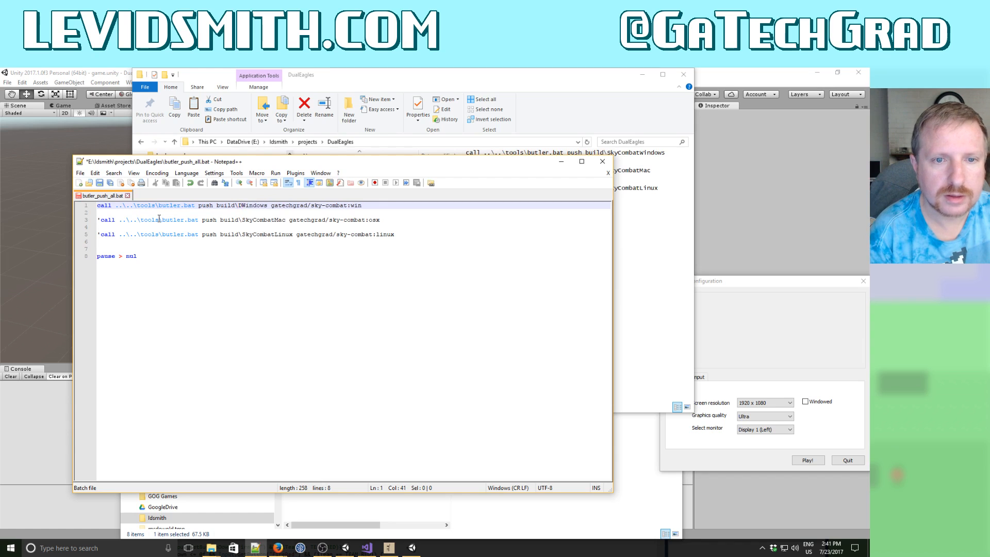
type("les")
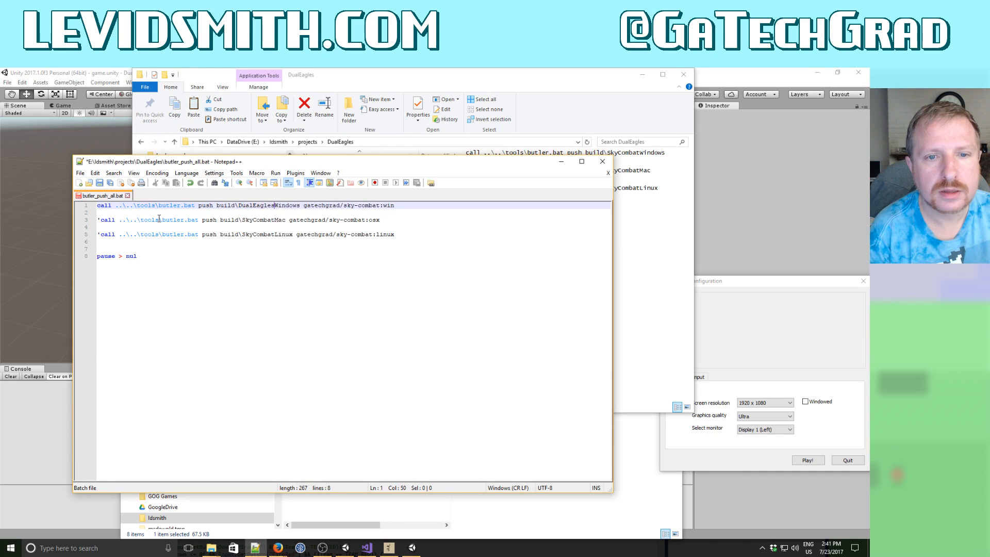
Replace sky-combat with dual-eagles in the Windows push target, save the batch file and put the editor away.
key("End")
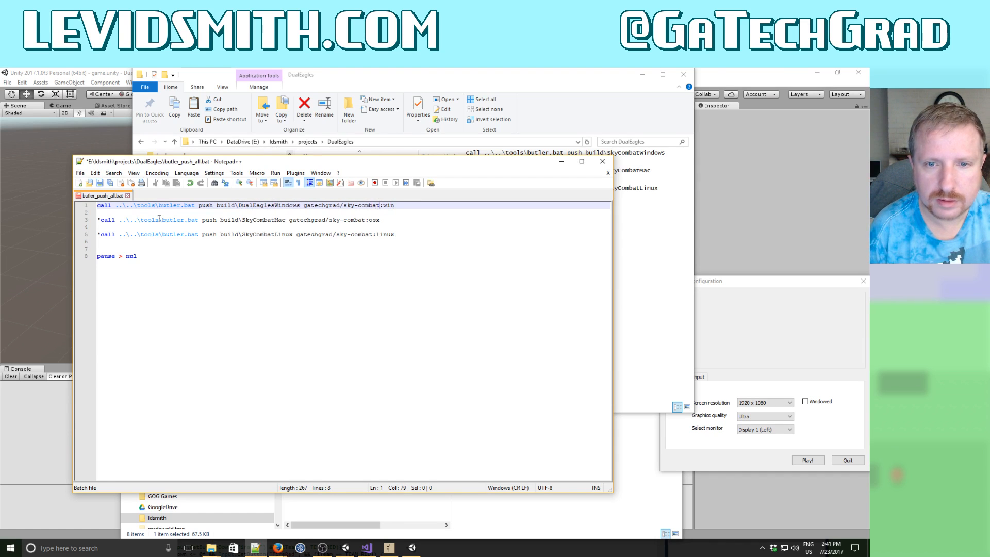
key("BackSpace")
key("BackSpace")
key("BackSpace")
key("BackSpace")
key("BackSpace")
key("BackSpace")
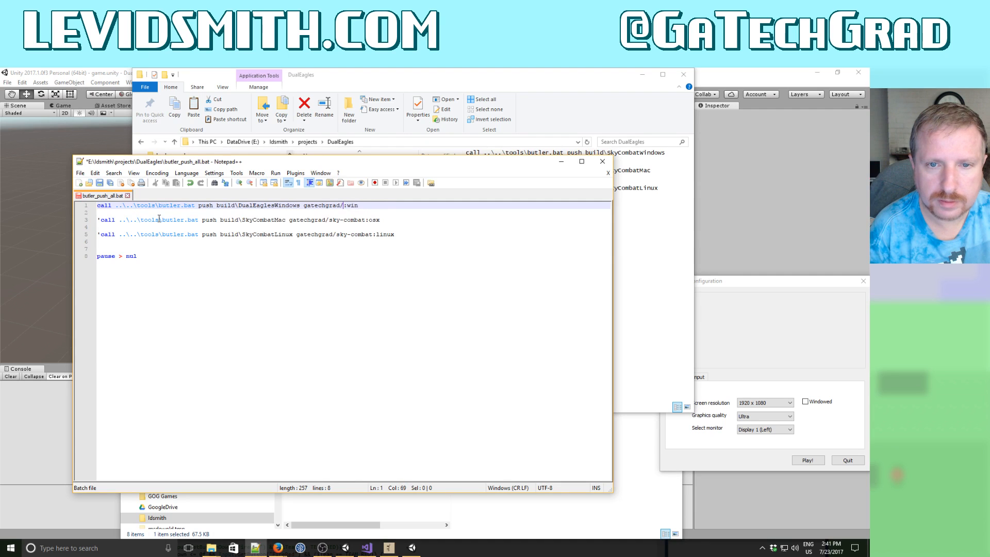
type("dual-eagles")
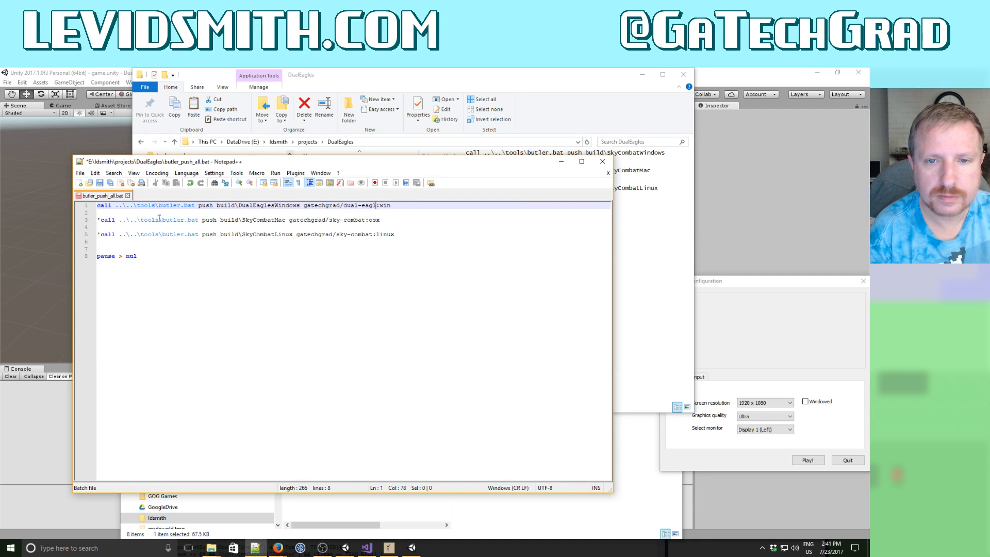
left_click(100, 184)
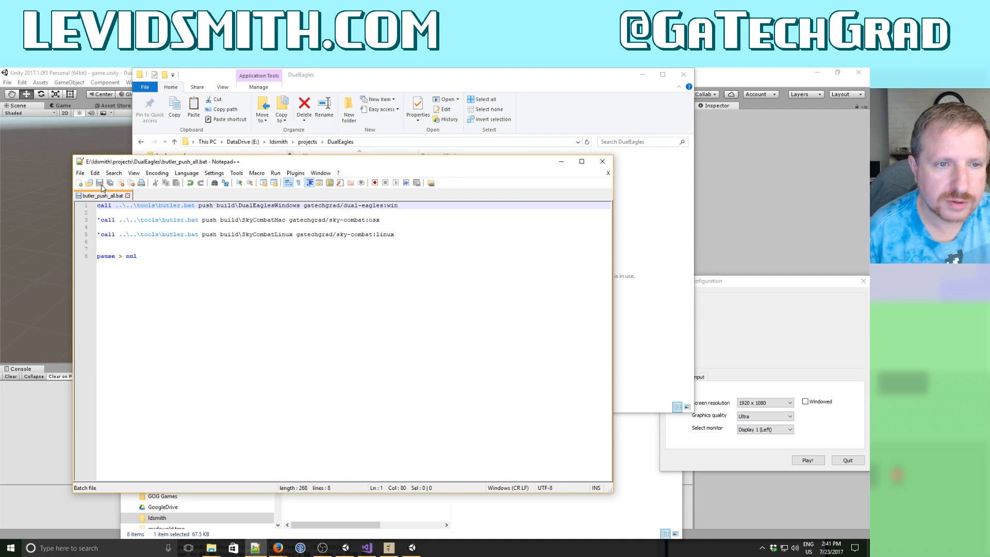
left_click(555, 164)
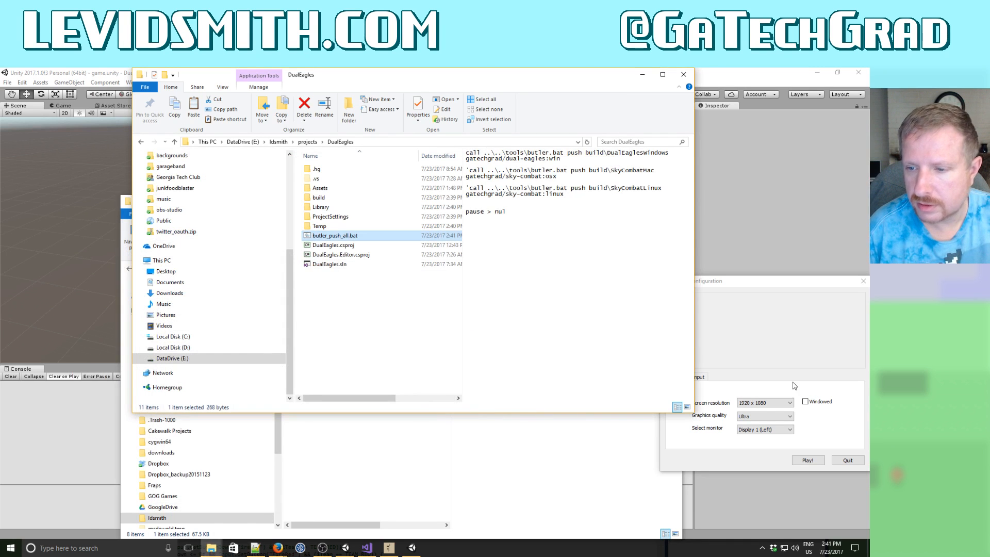
Launch the built game at 1920 x 1080 with Ultra quality and test both players' movement and shooting at enemies.
left_click(807, 460)
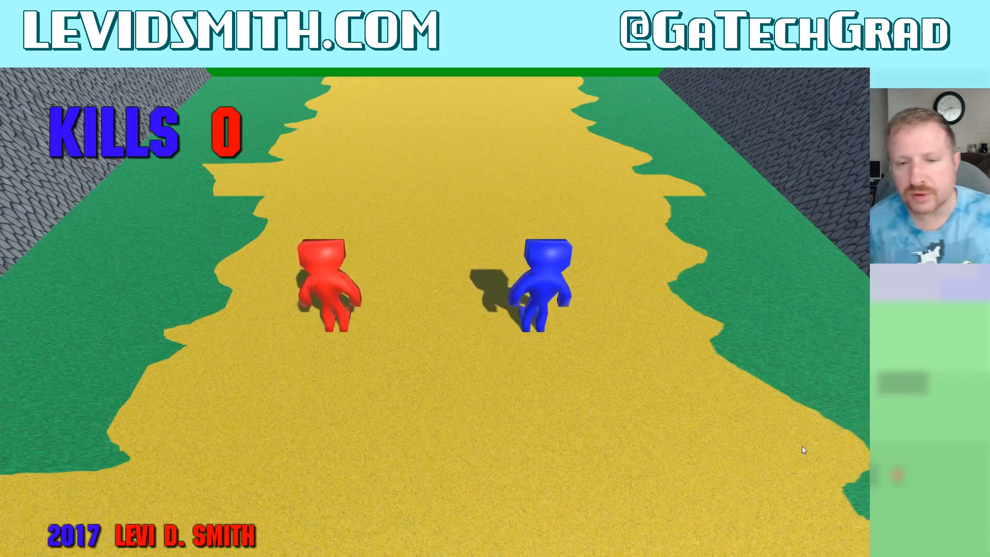
key("space")
key("space")
key("space")
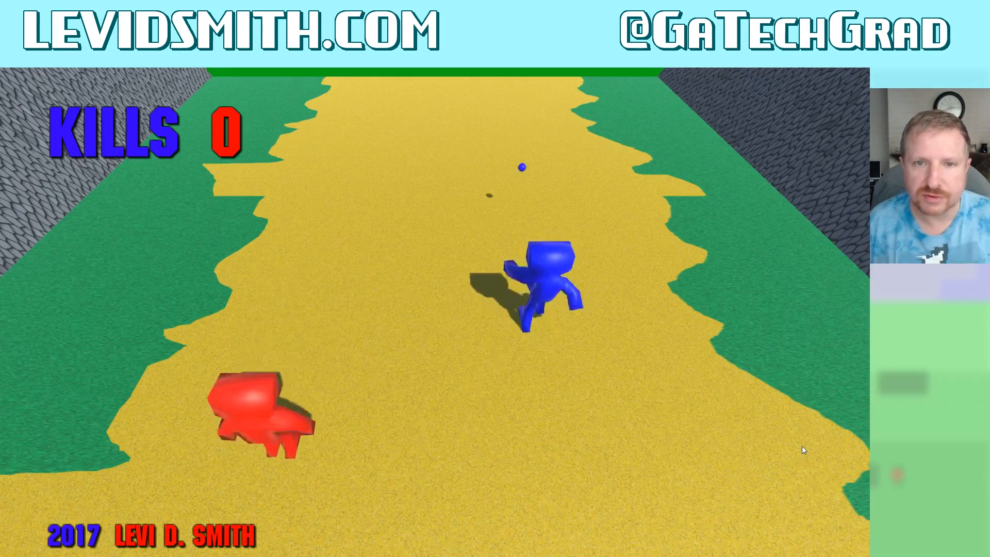
key("Down")
key("Right")
key("Left")
key("Right")
key("Up")
key("space")
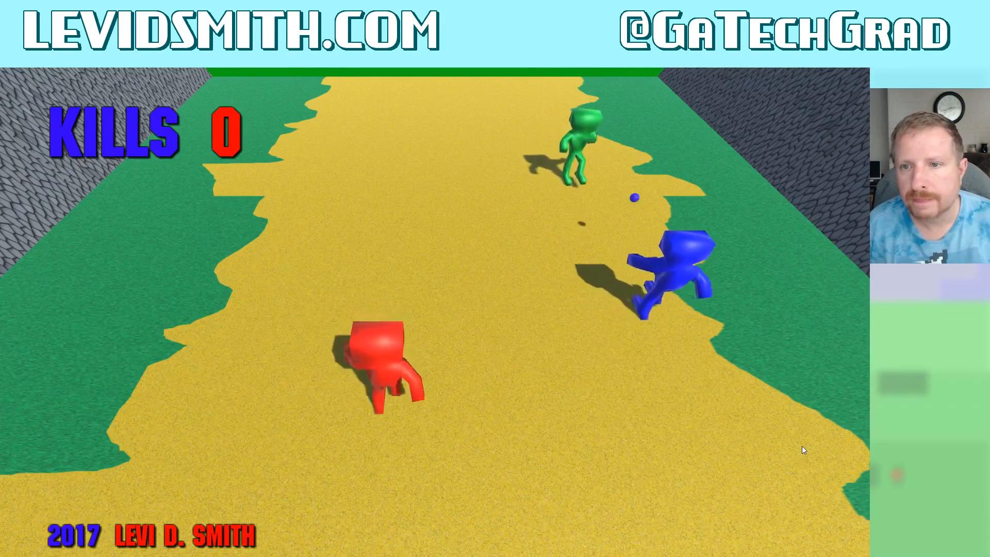
key("Left")
key("Down")
key("space")
key("Right")
key("a")
key("space")
key("w")
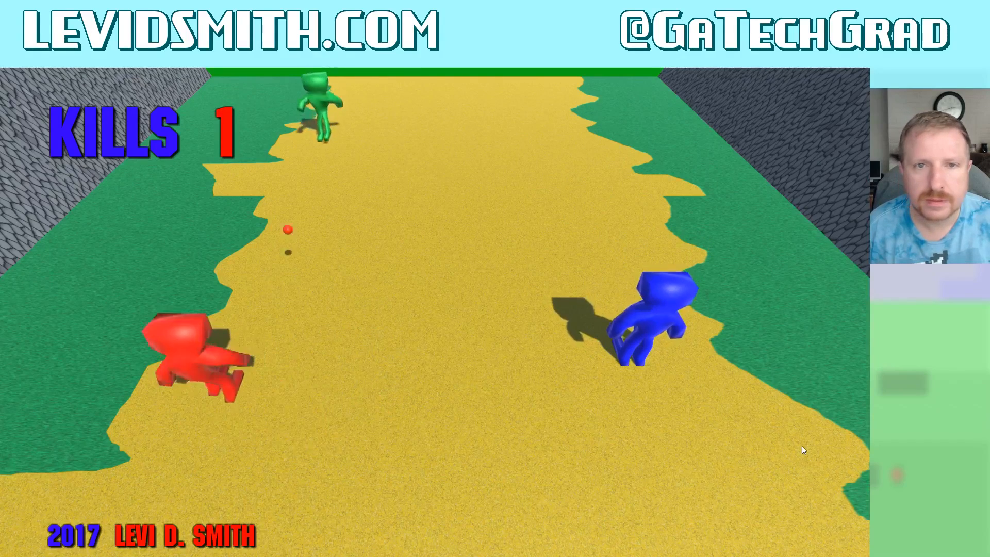